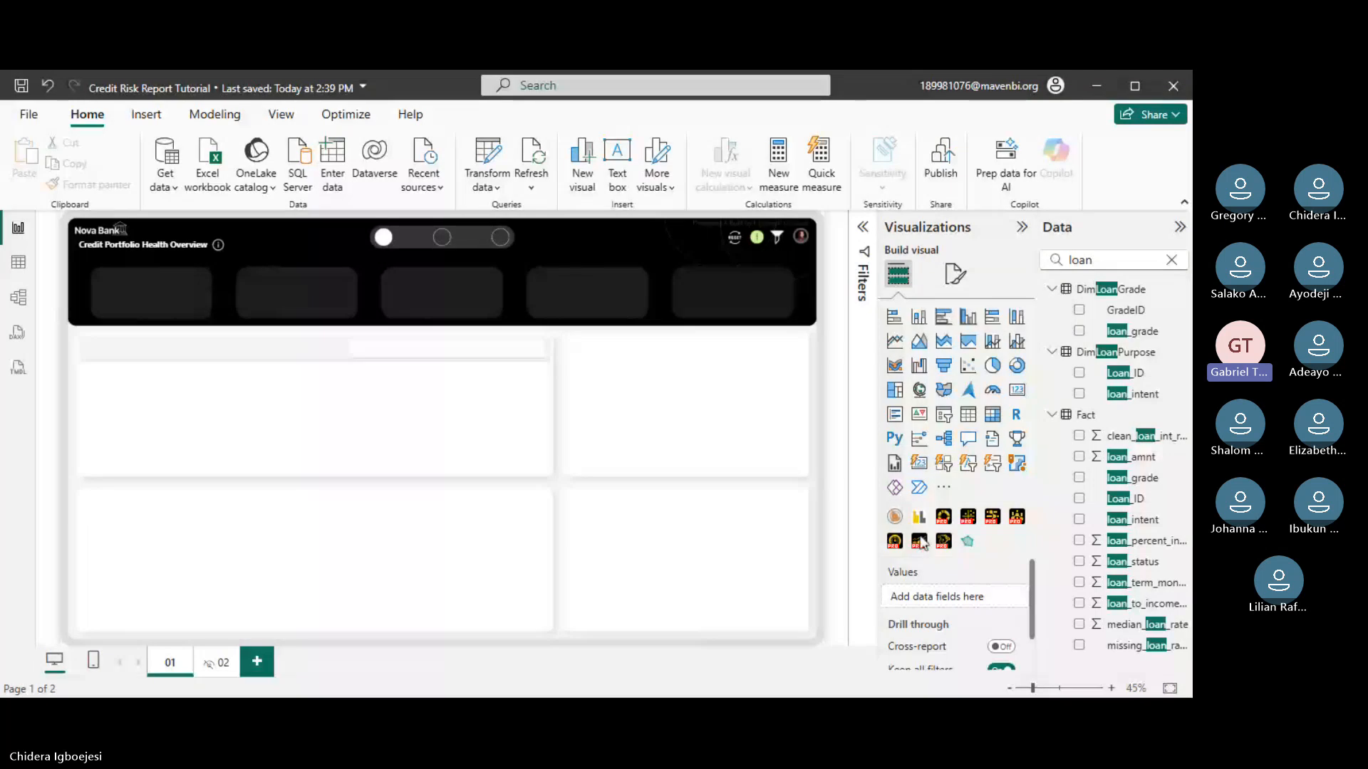
- Clear the data field search and open the report's queries in the Power Query editor
click(1171, 260)
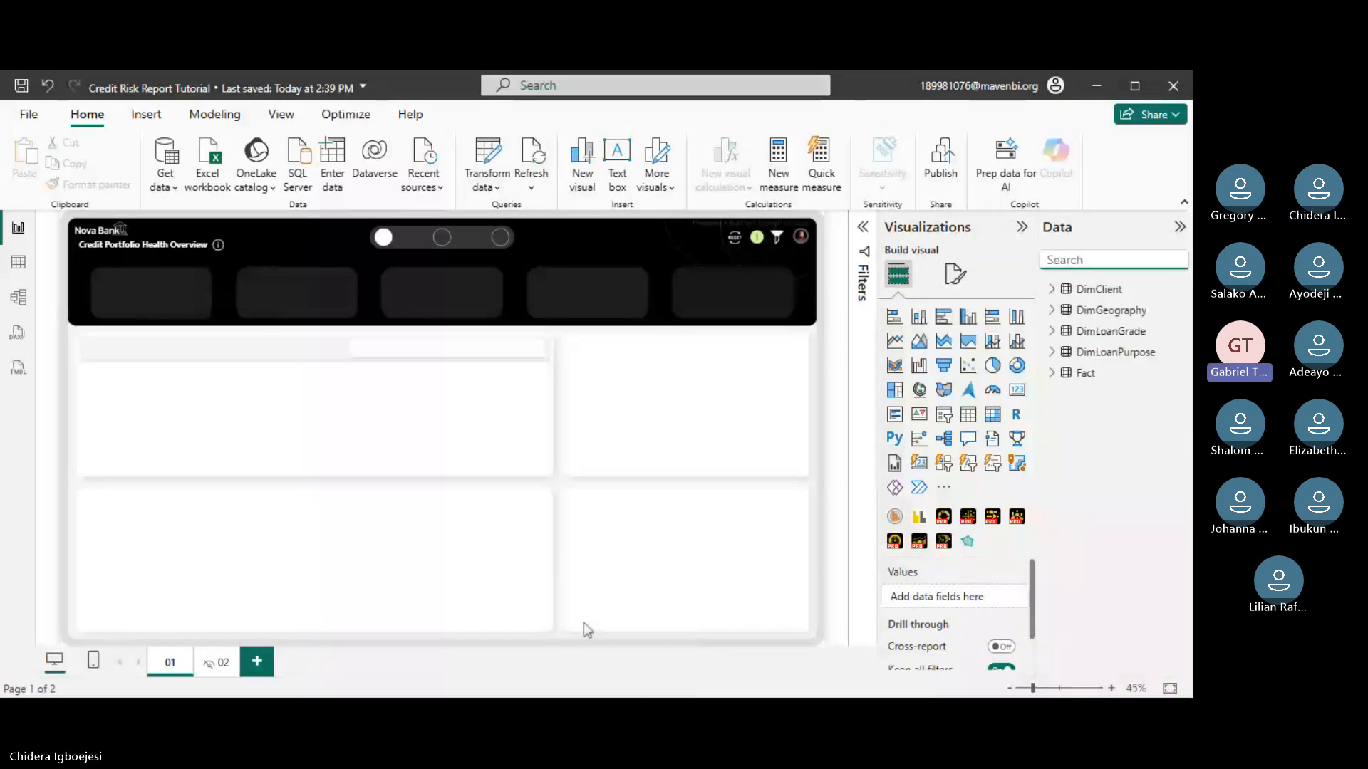
click(1008, 688)
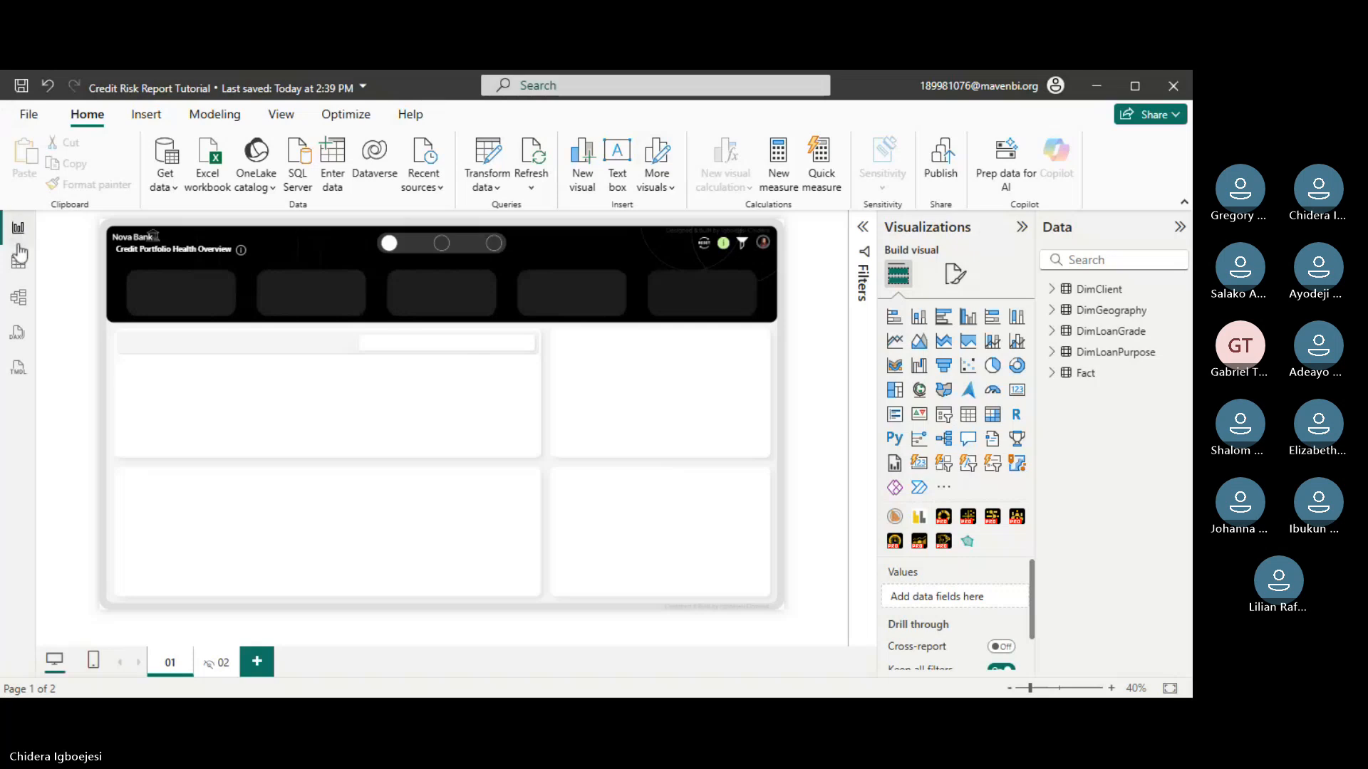
click(488, 156)
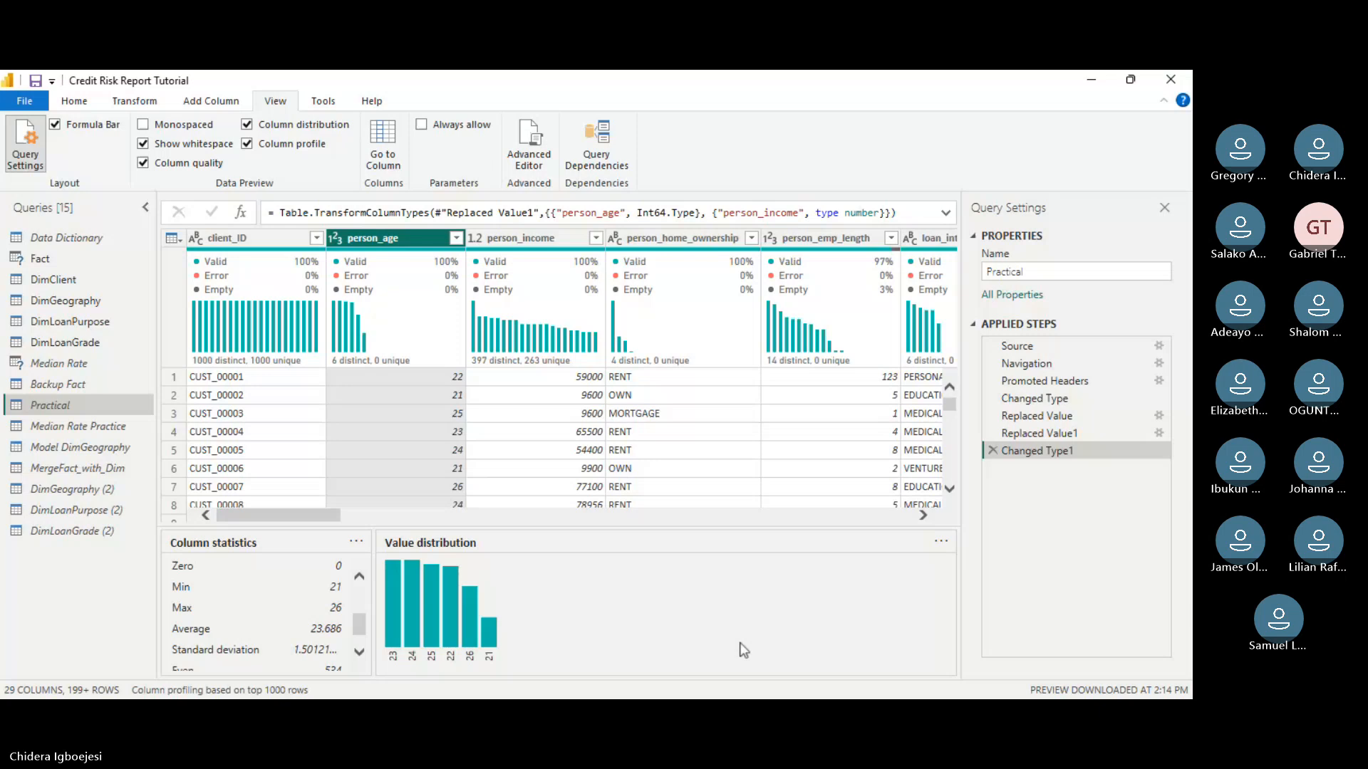
- Review the Fact and Practical queries, retrying the preview of the Fact query
click(43, 262)
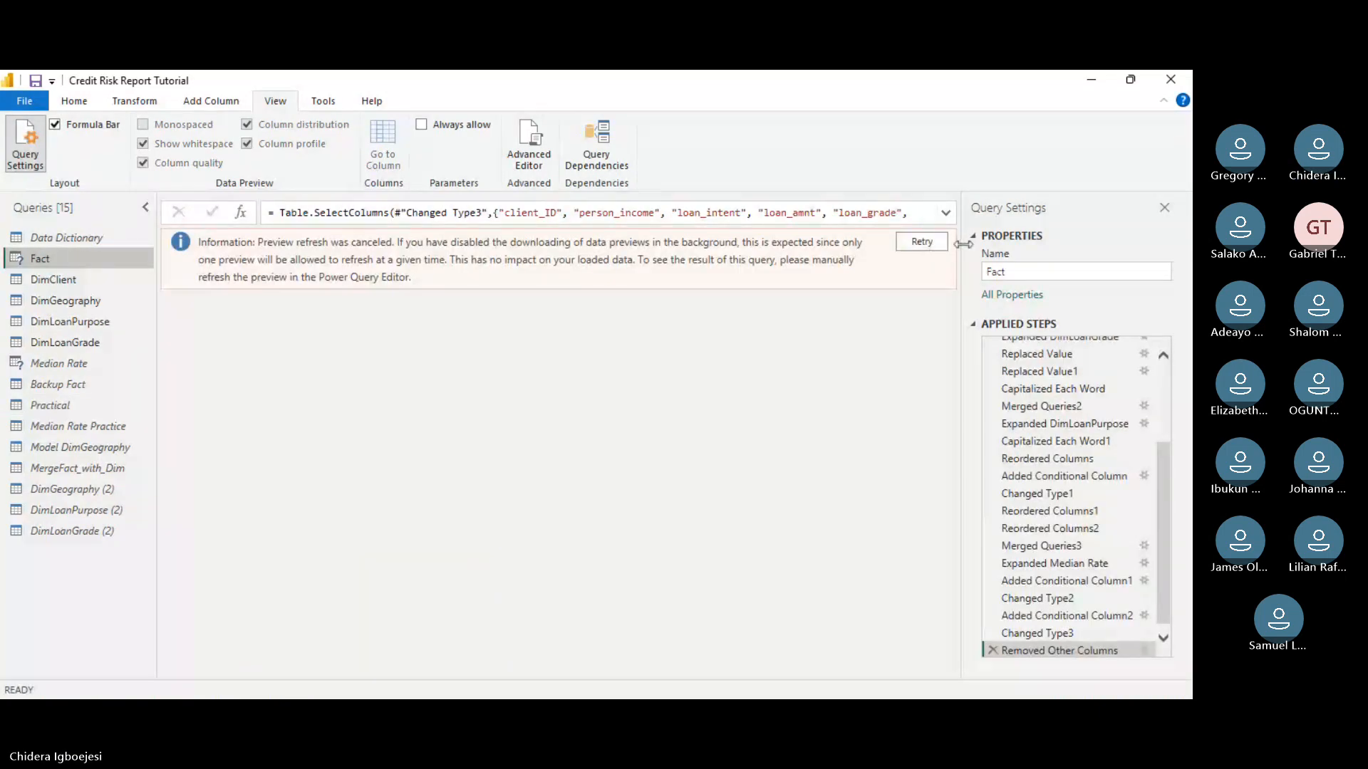
click(929, 248)
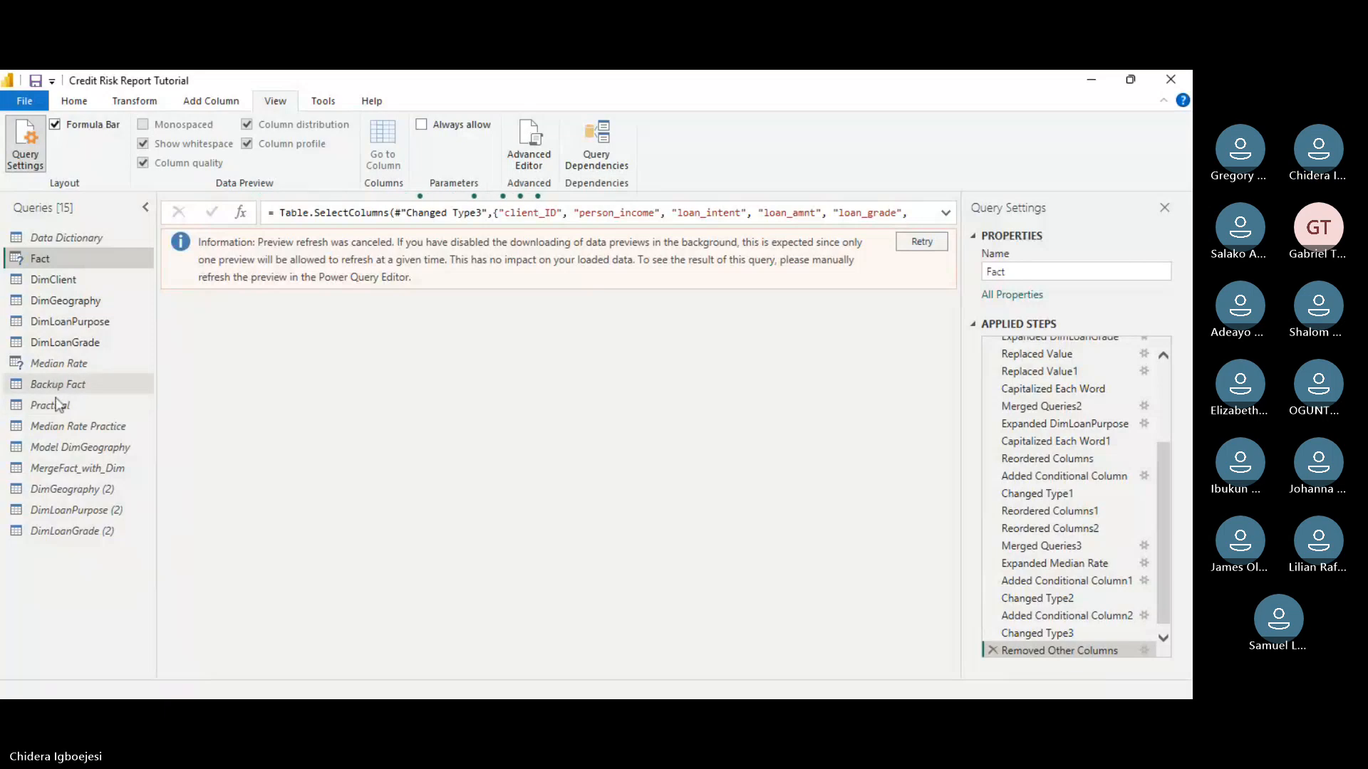
click(58, 410)
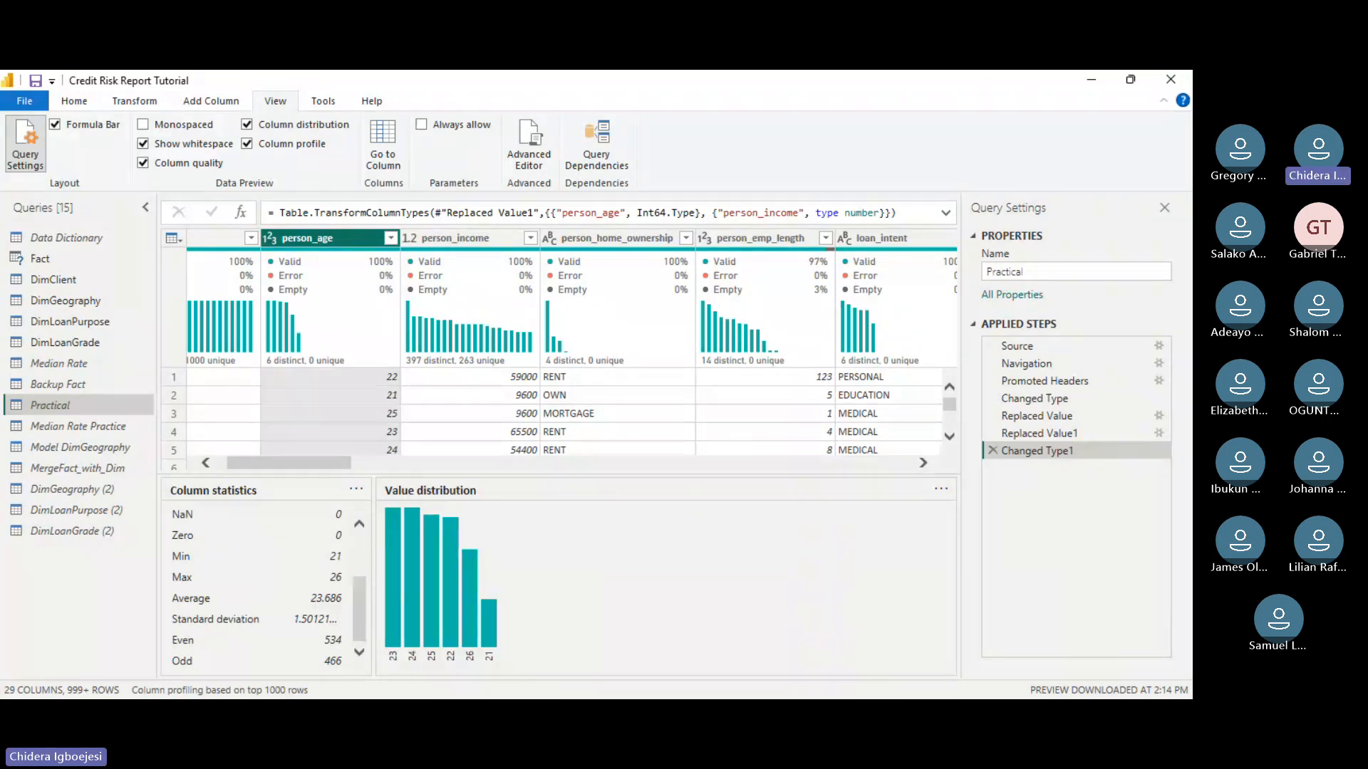
key(alt+Tab)
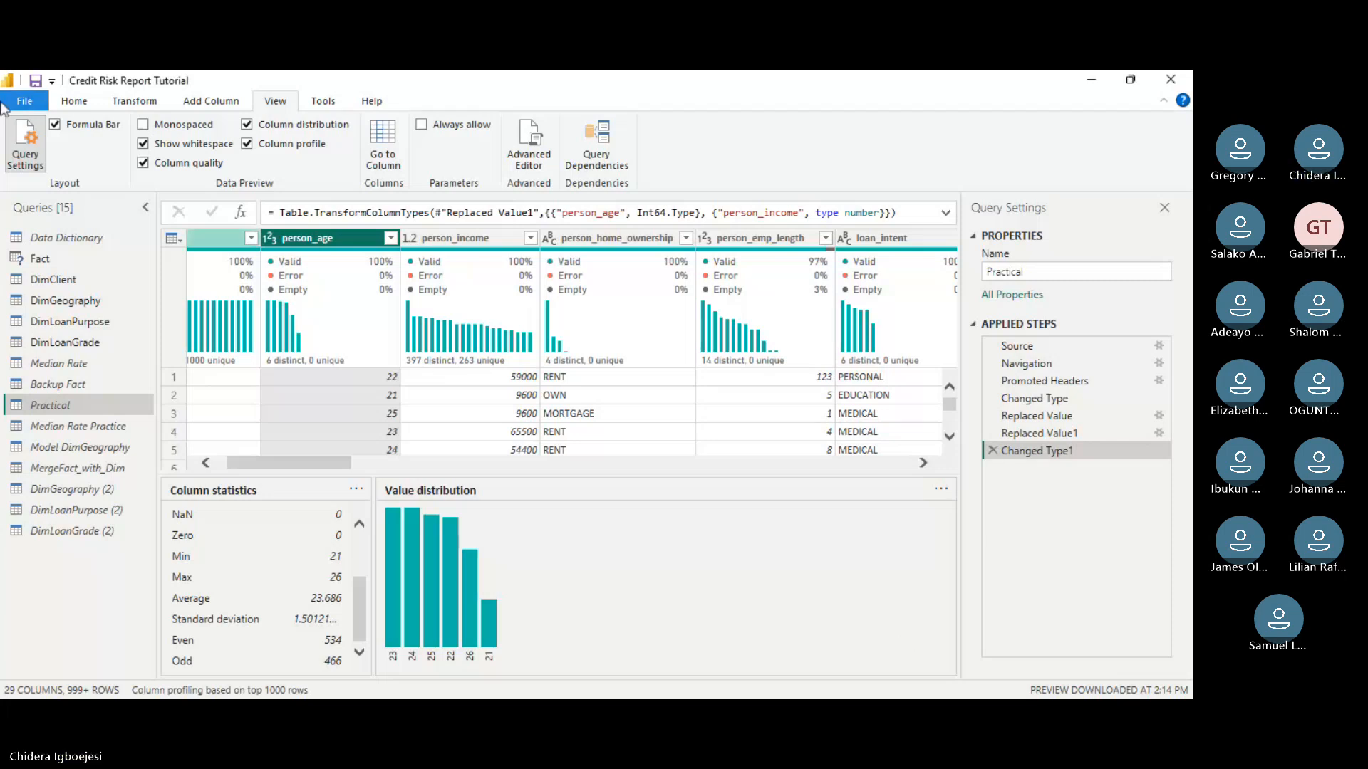
click(44, 258)
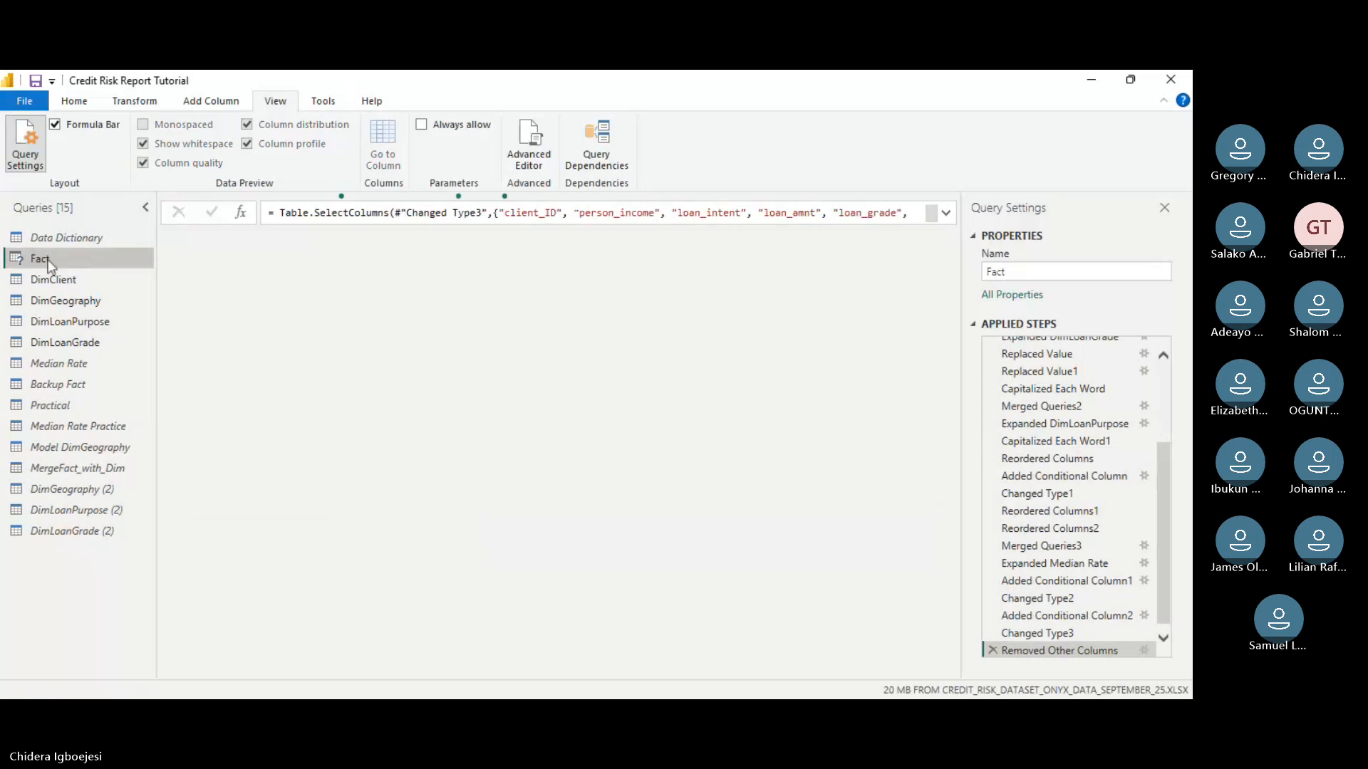
- Import the Credit Risk Data table as a new query and select it for cleaning
click(74, 100)
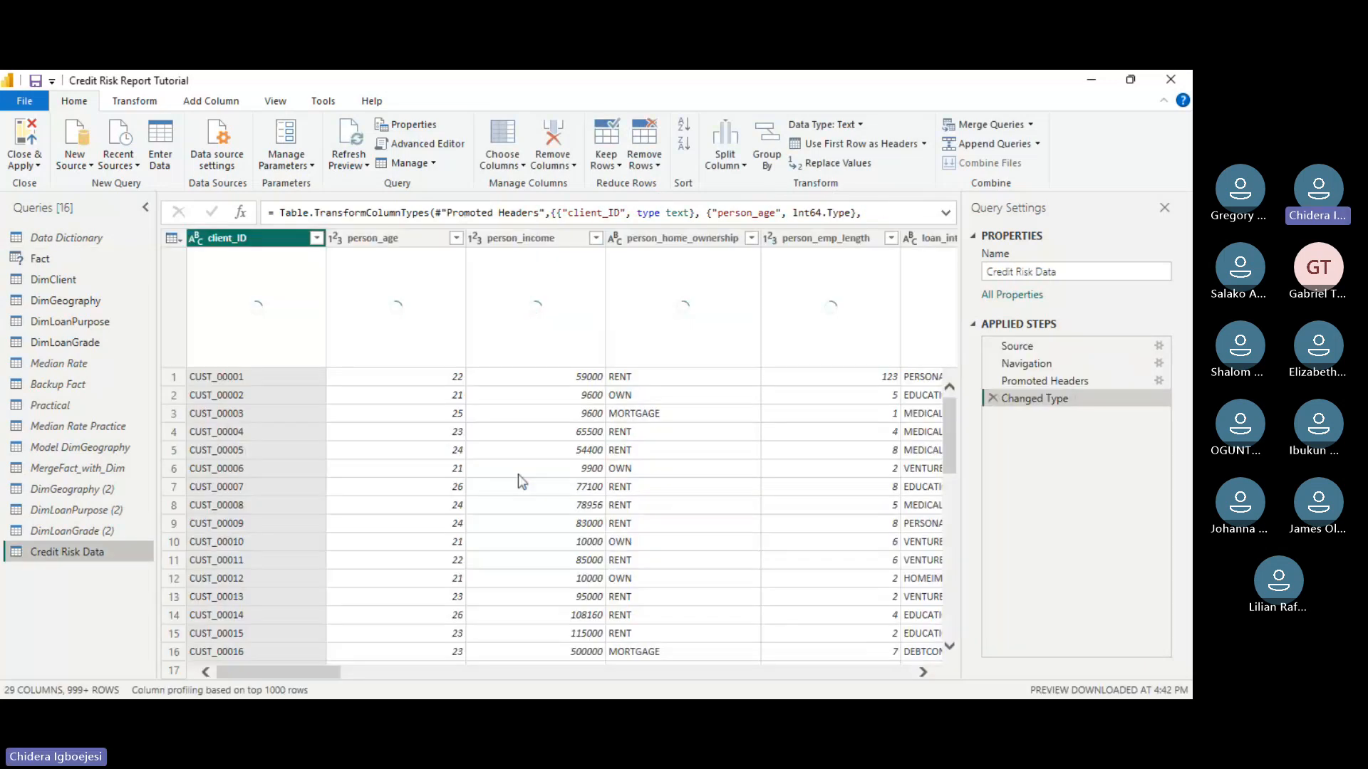
click(30, 259)
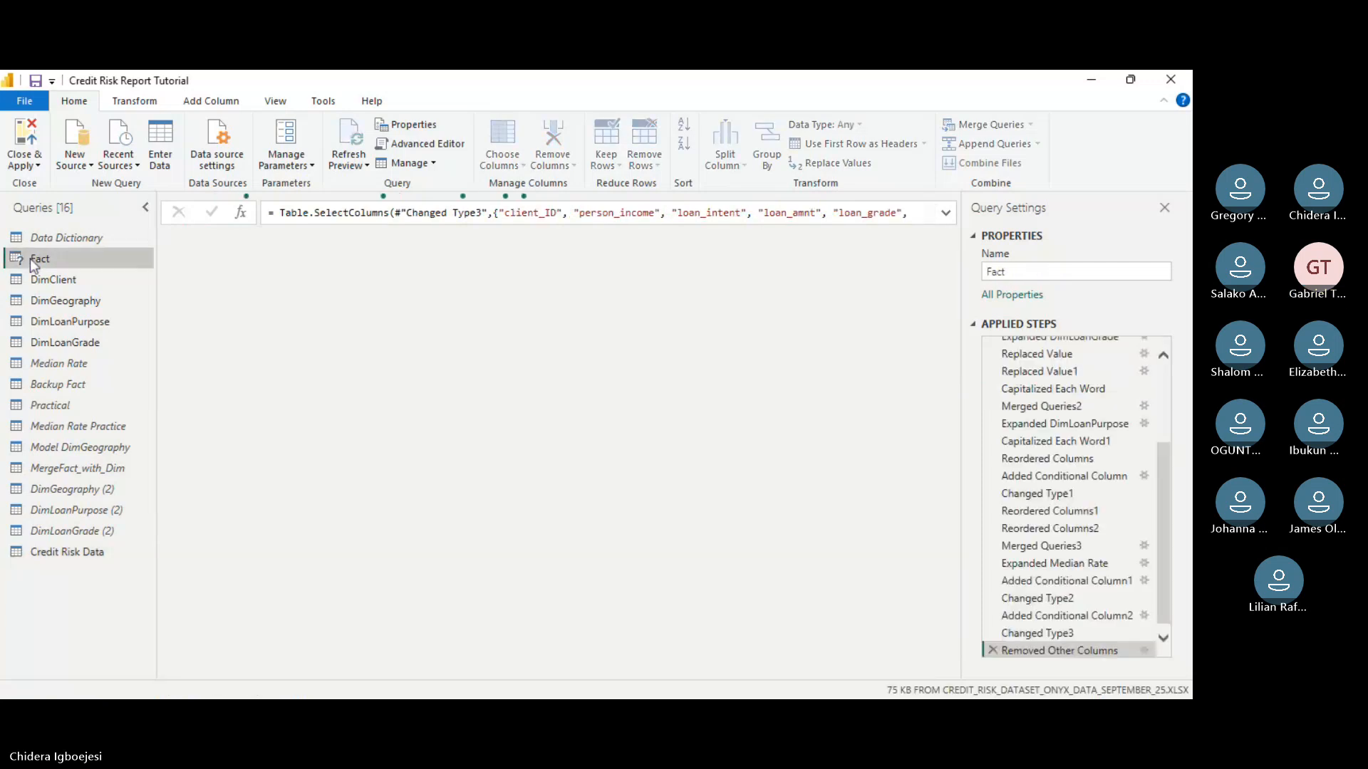
click(97, 561)
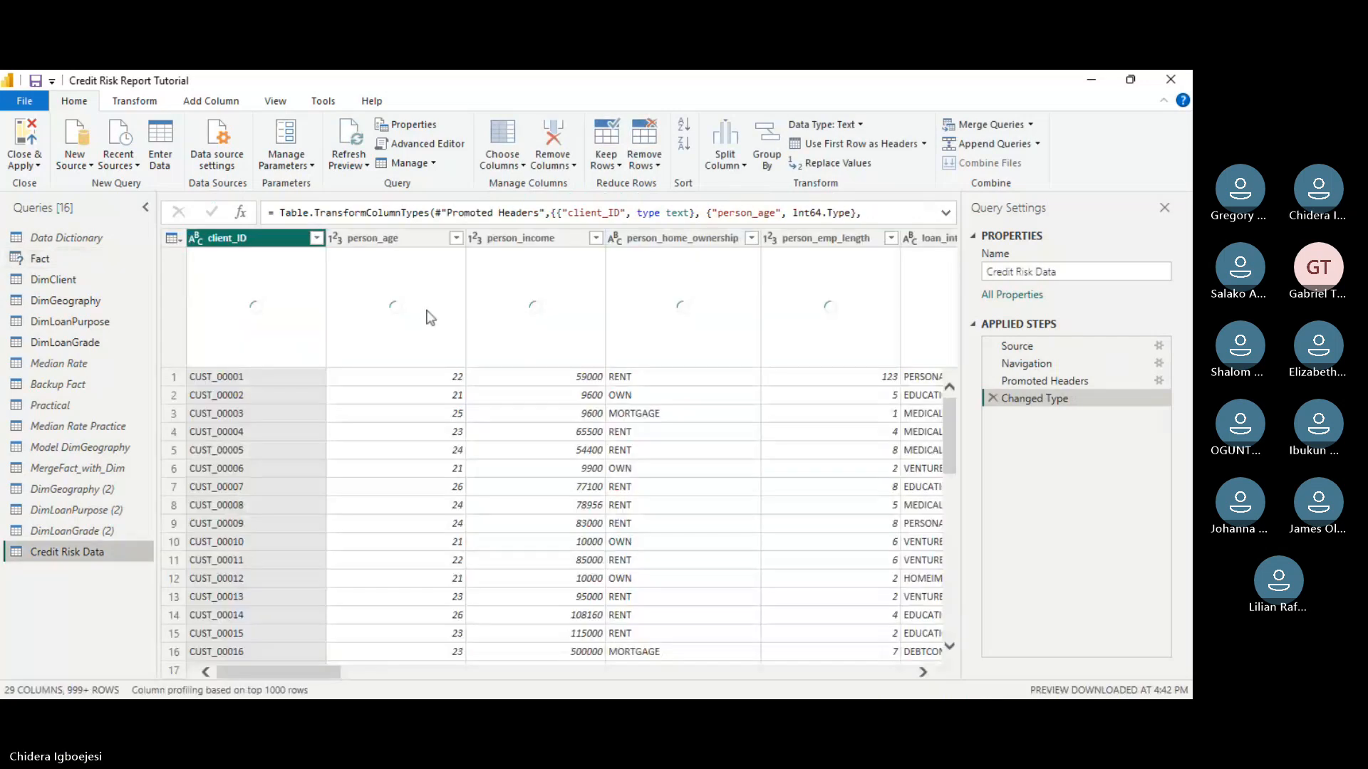
- Examine the column statistics and value distribution of person_age in the Credit Risk Data query
click(431, 317)
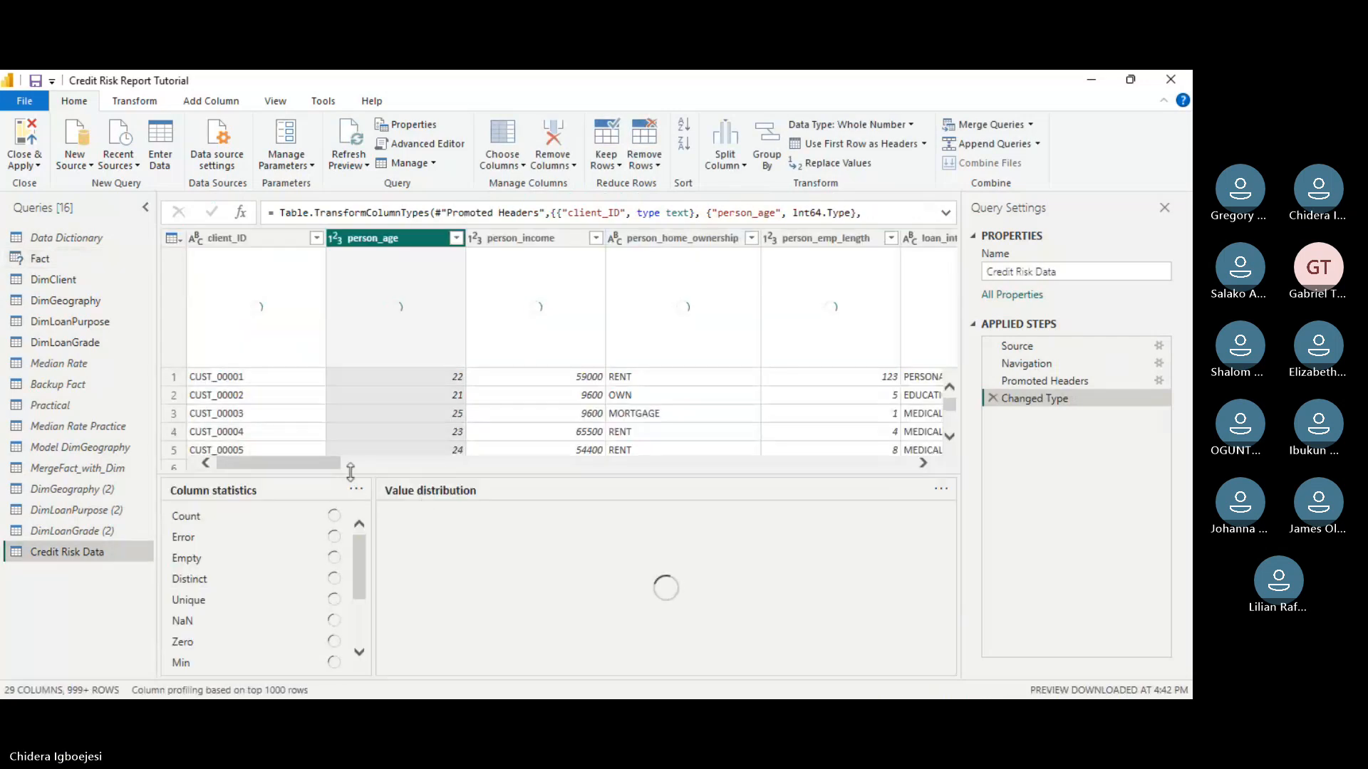
drag(351, 471, 353, 450)
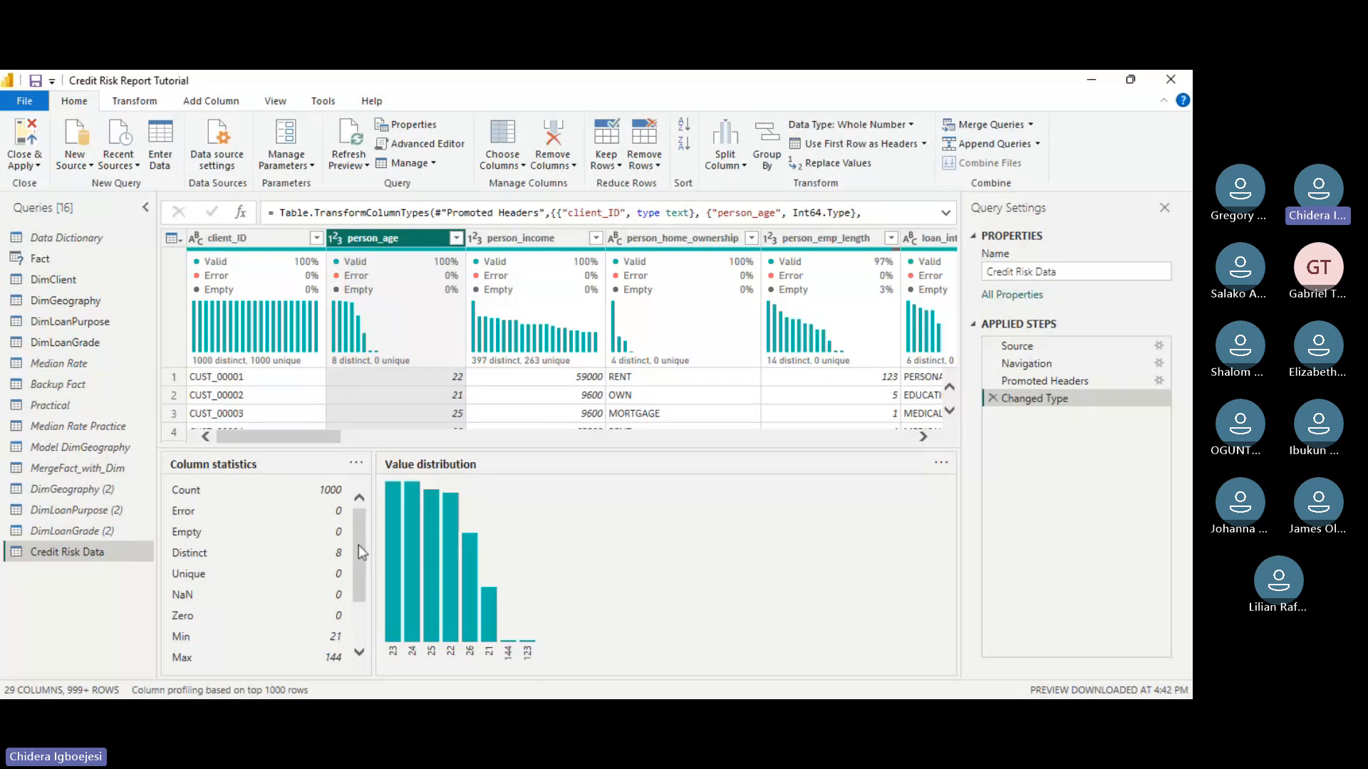
scroll(358, 545, down, 1)
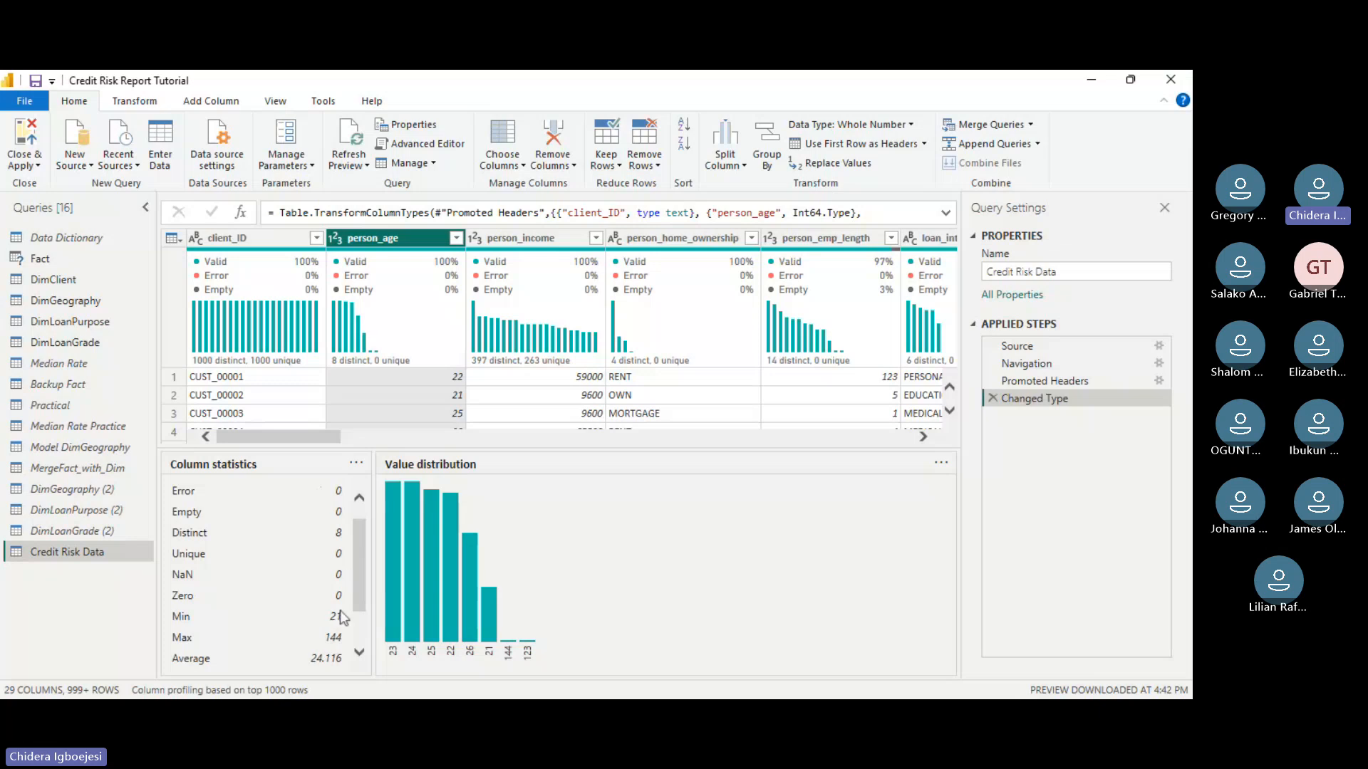
scroll(339, 610, down, 1)
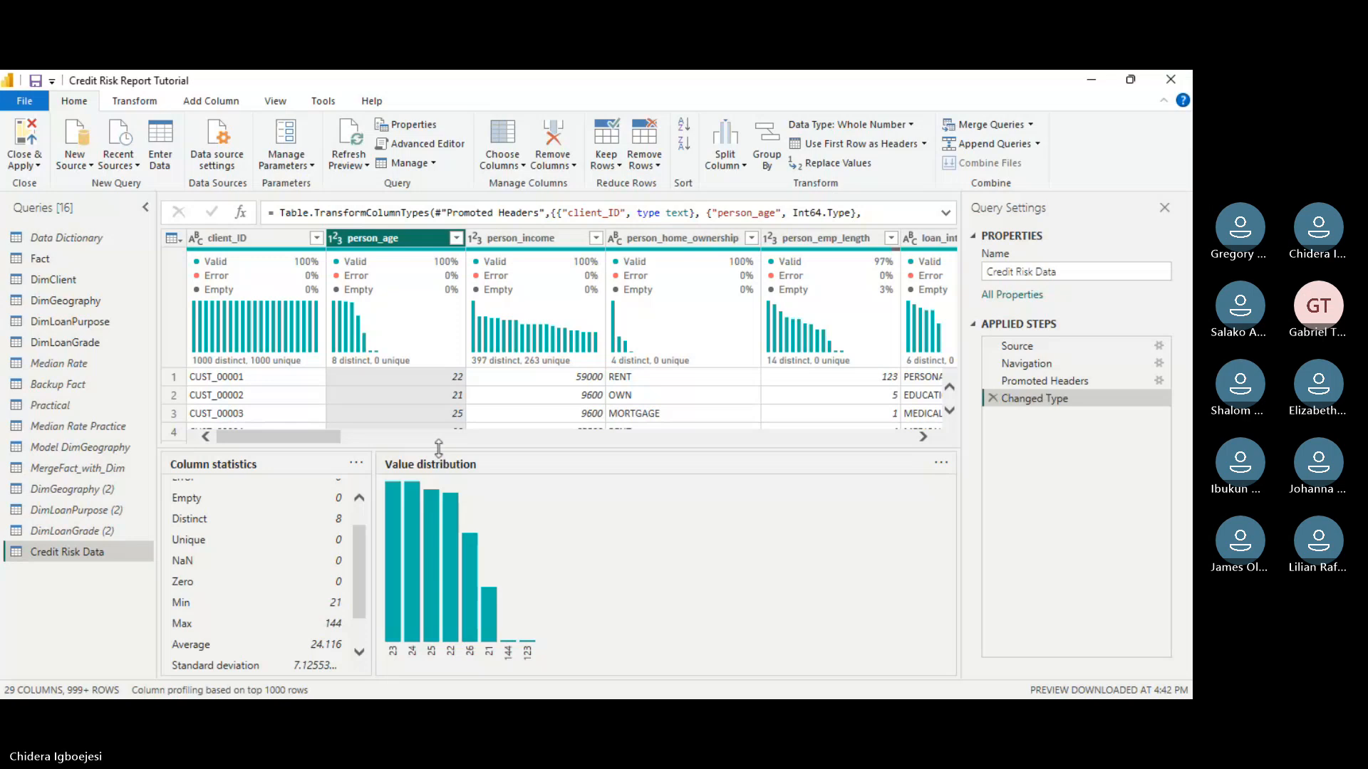
drag(438, 448, 439, 611)
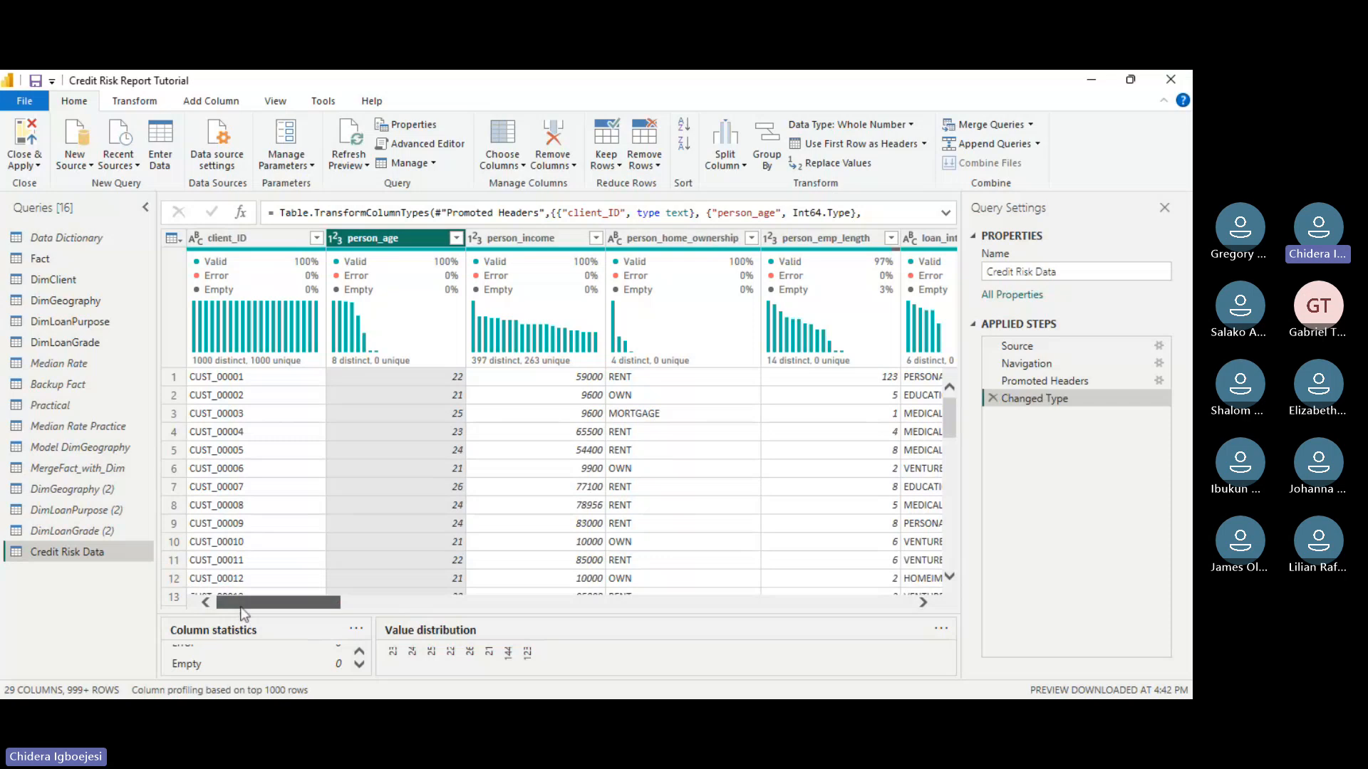
- Change the person_income column's data type to Decimal Number as a new applied step
drag(242, 611, 254, 607)
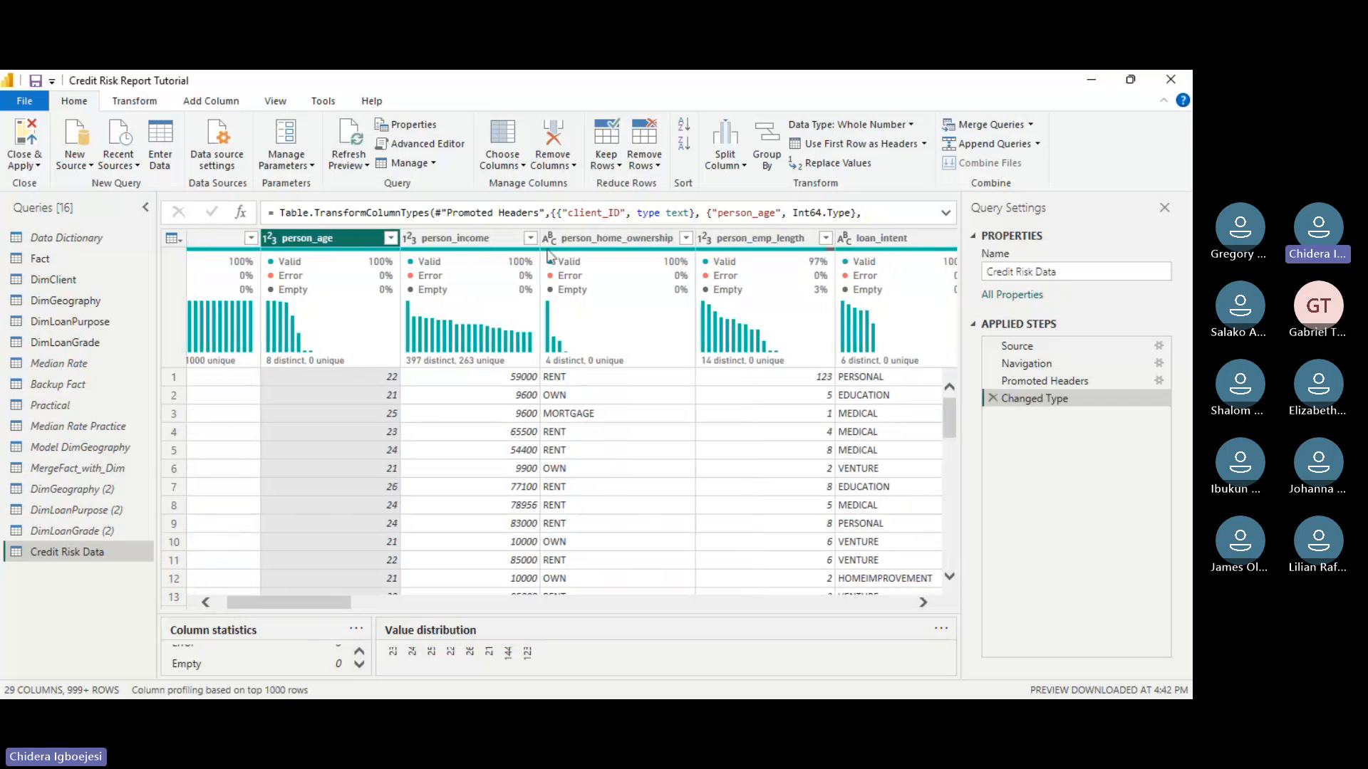
scroll(526, 406, down, 1)
scroll(526, 406, up, 1)
click(417, 241)
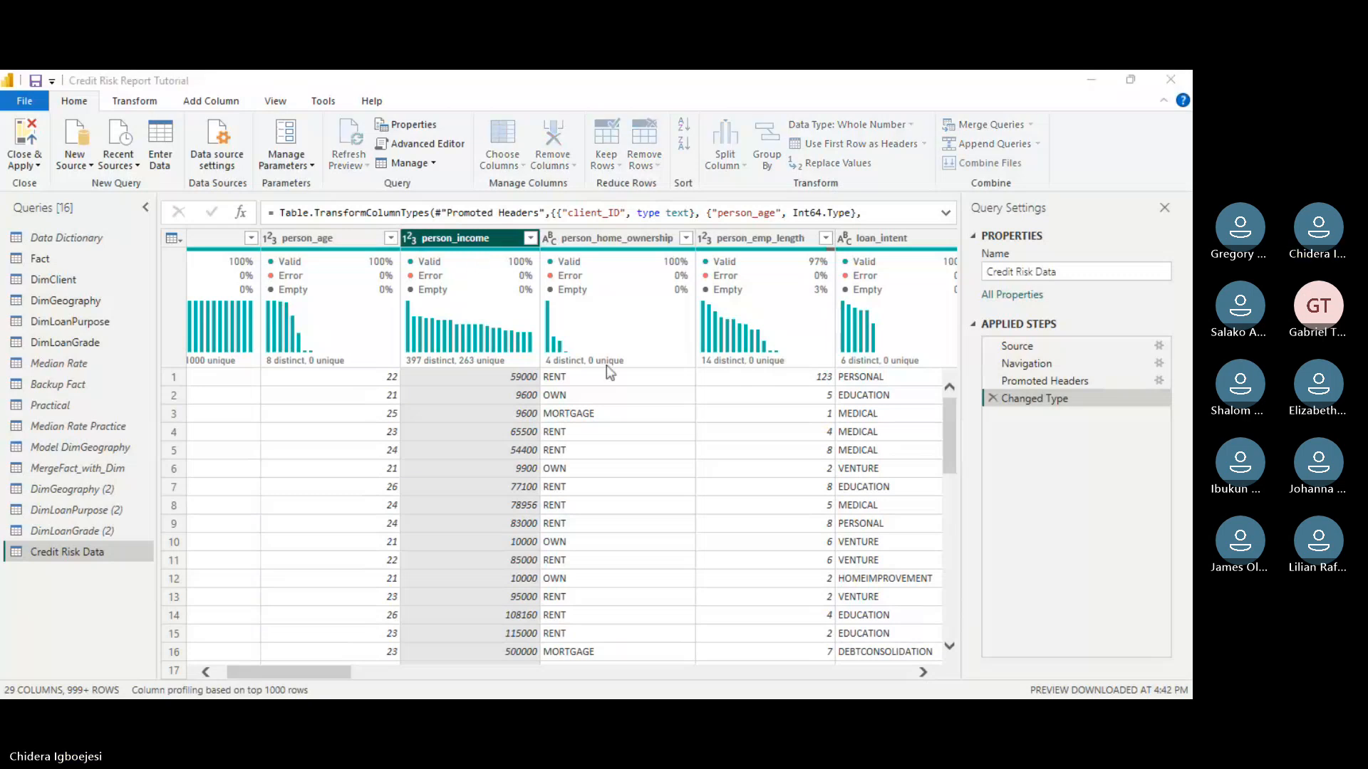
click(737, 429)
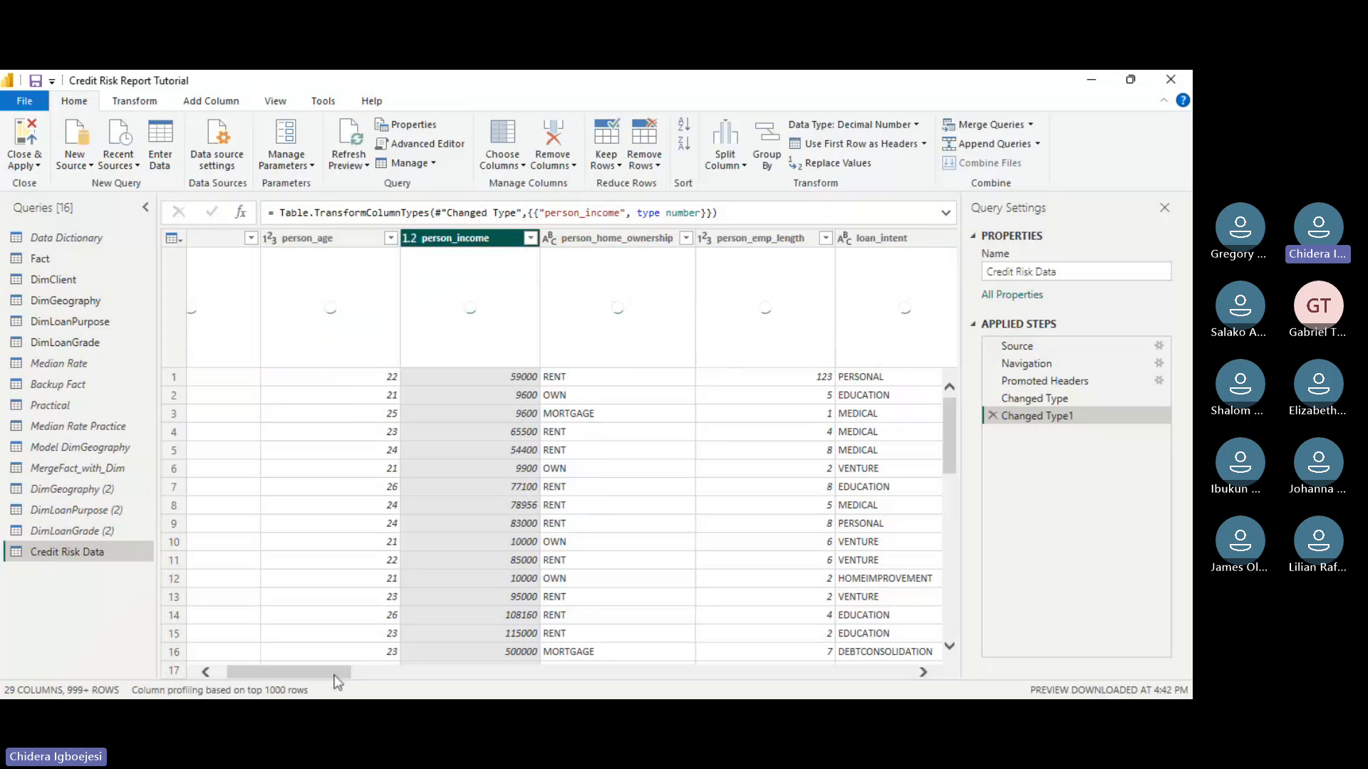
- Change the loan_amnt column's data type to Decimal Number
drag(334, 674, 356, 678)
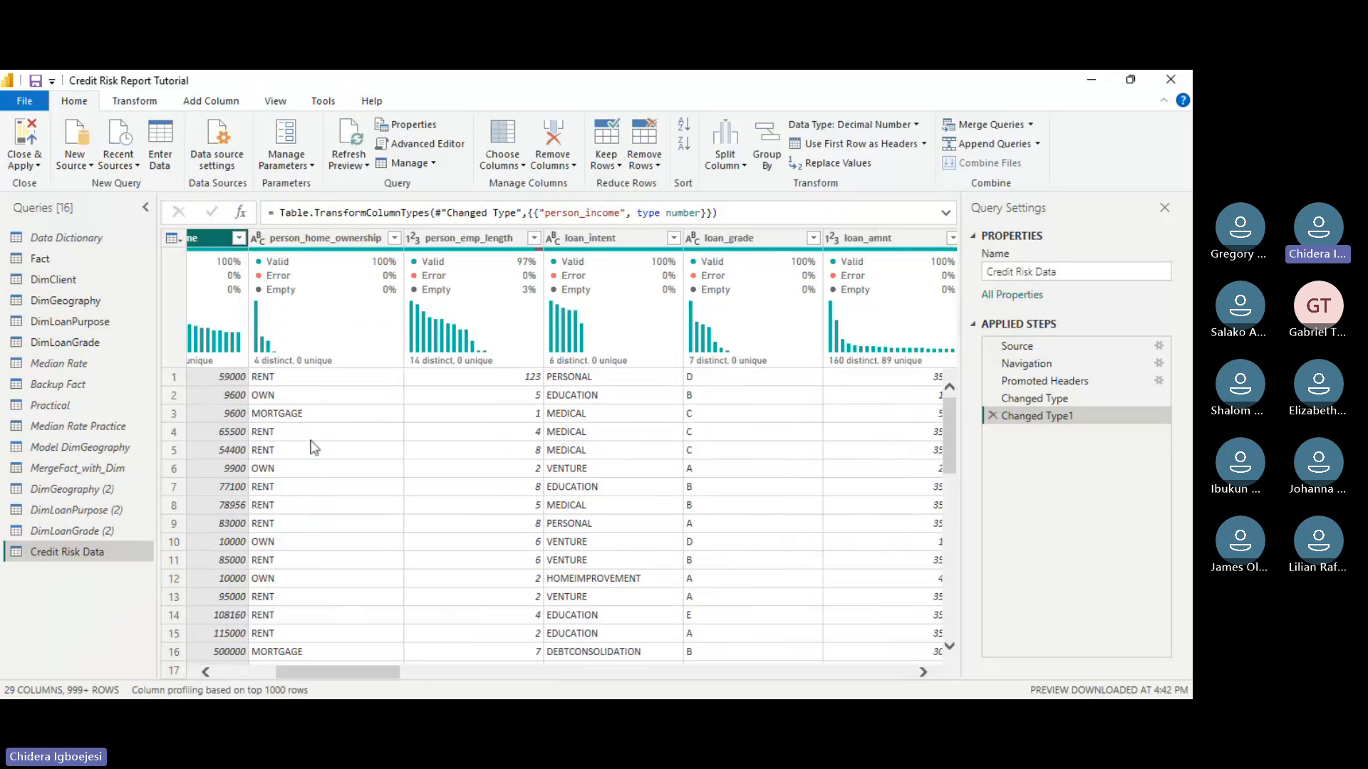
drag(367, 672, 404, 674)
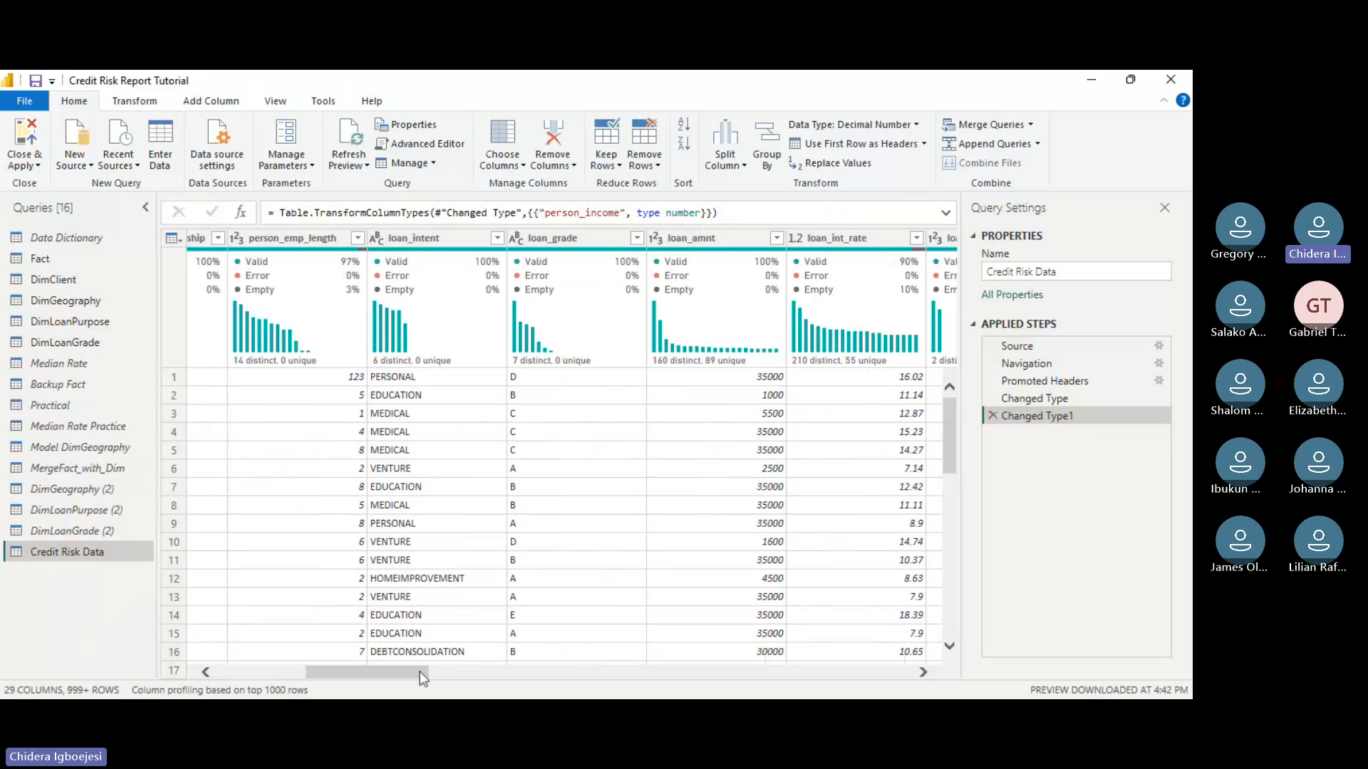
scroll(420, 673, right, 1)
drag(419, 673, 468, 687)
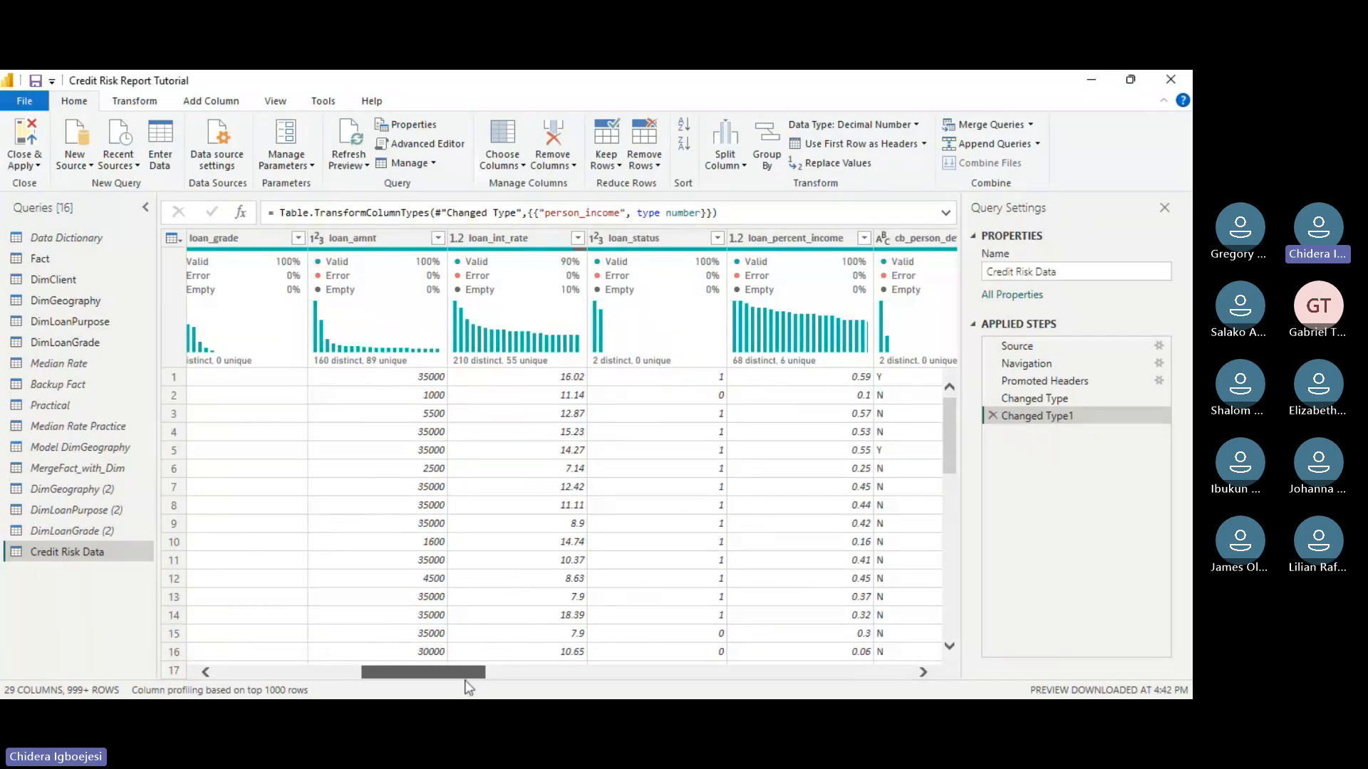
click(349, 238)
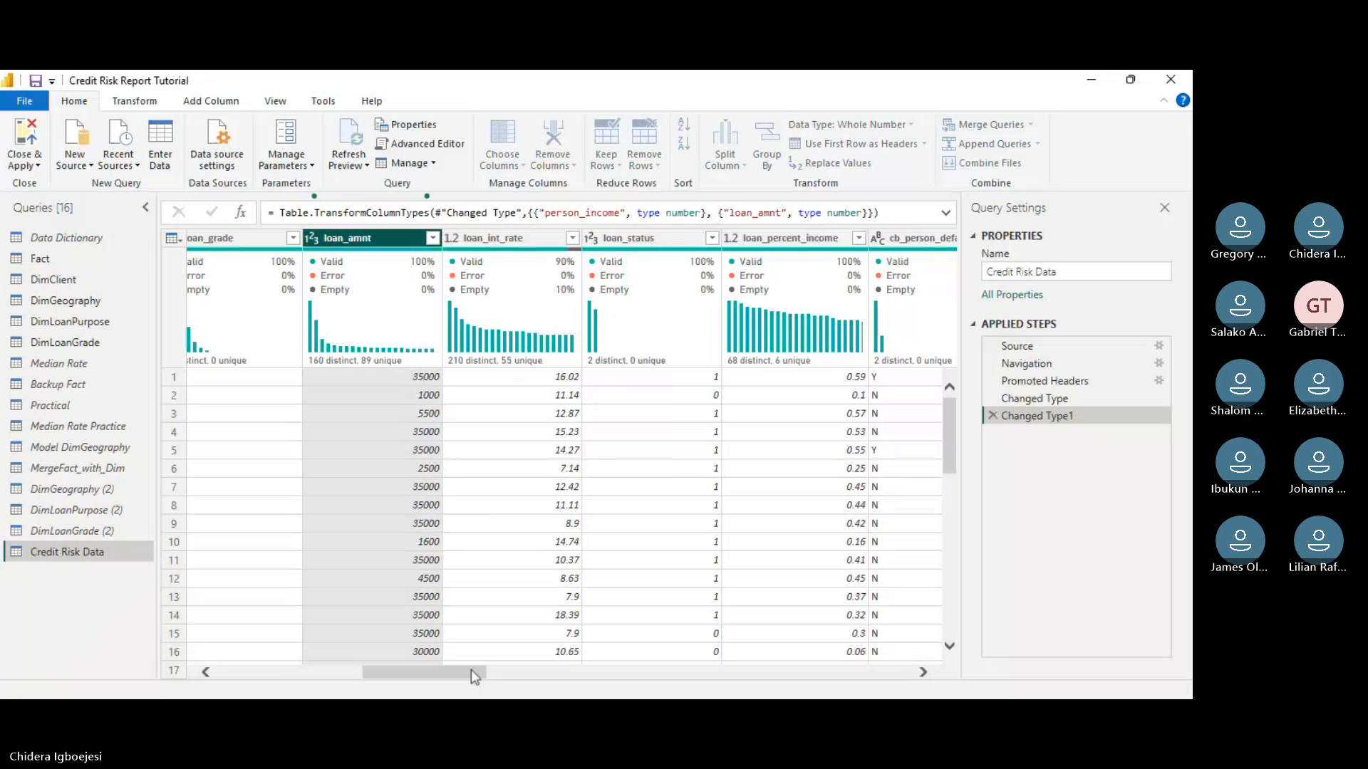
- Filter the person_age column to keep only the rows with values 123 and 144
drag(474, 669, 729, 697)
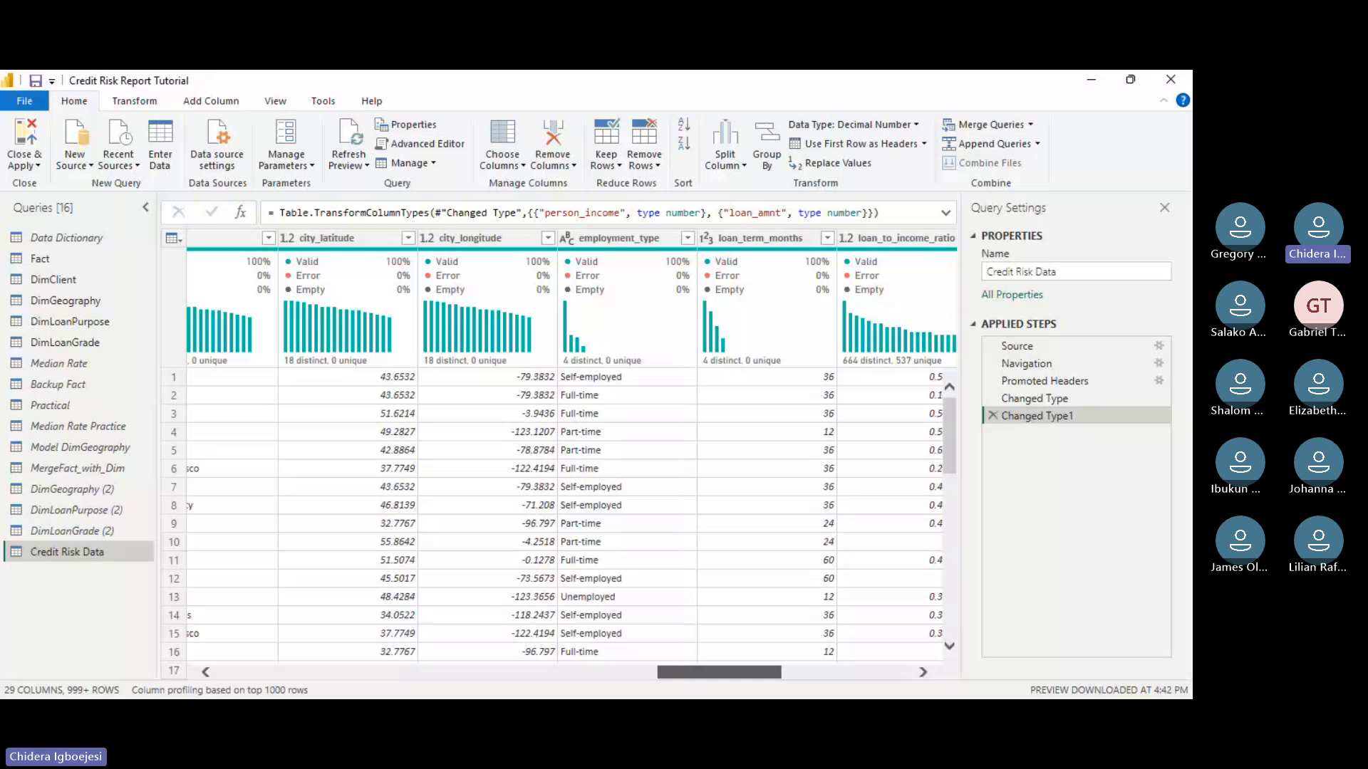
drag(720, 672, 842, 675)
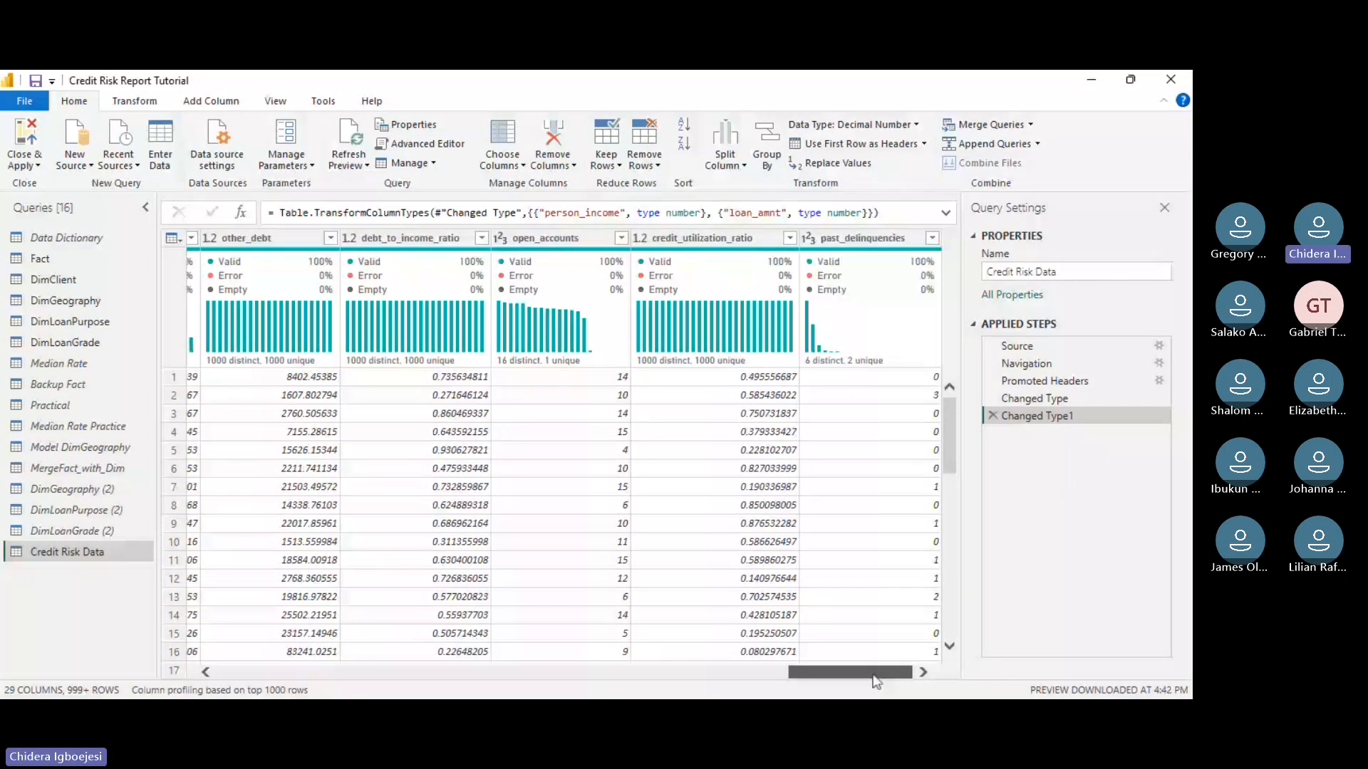
drag(876, 682, 618, 653)
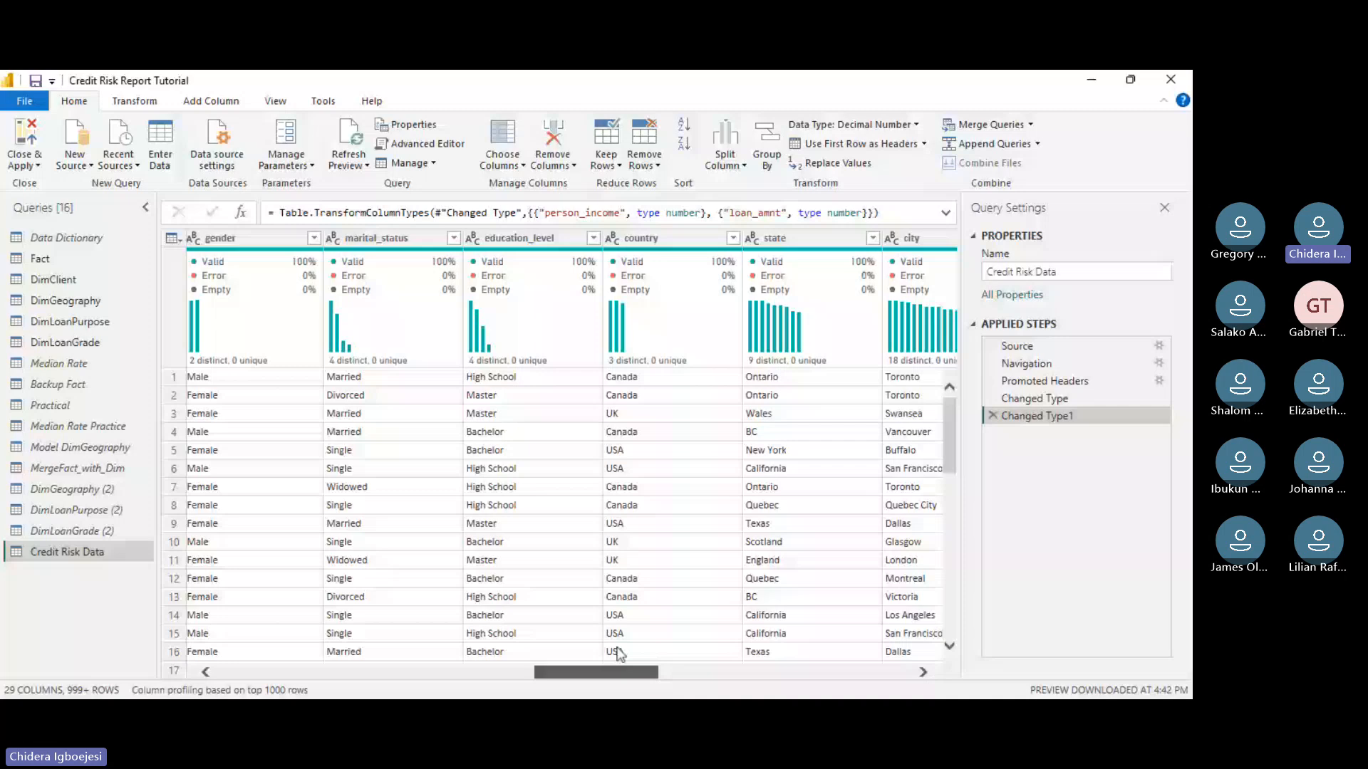
drag(619, 654, 792, 391)
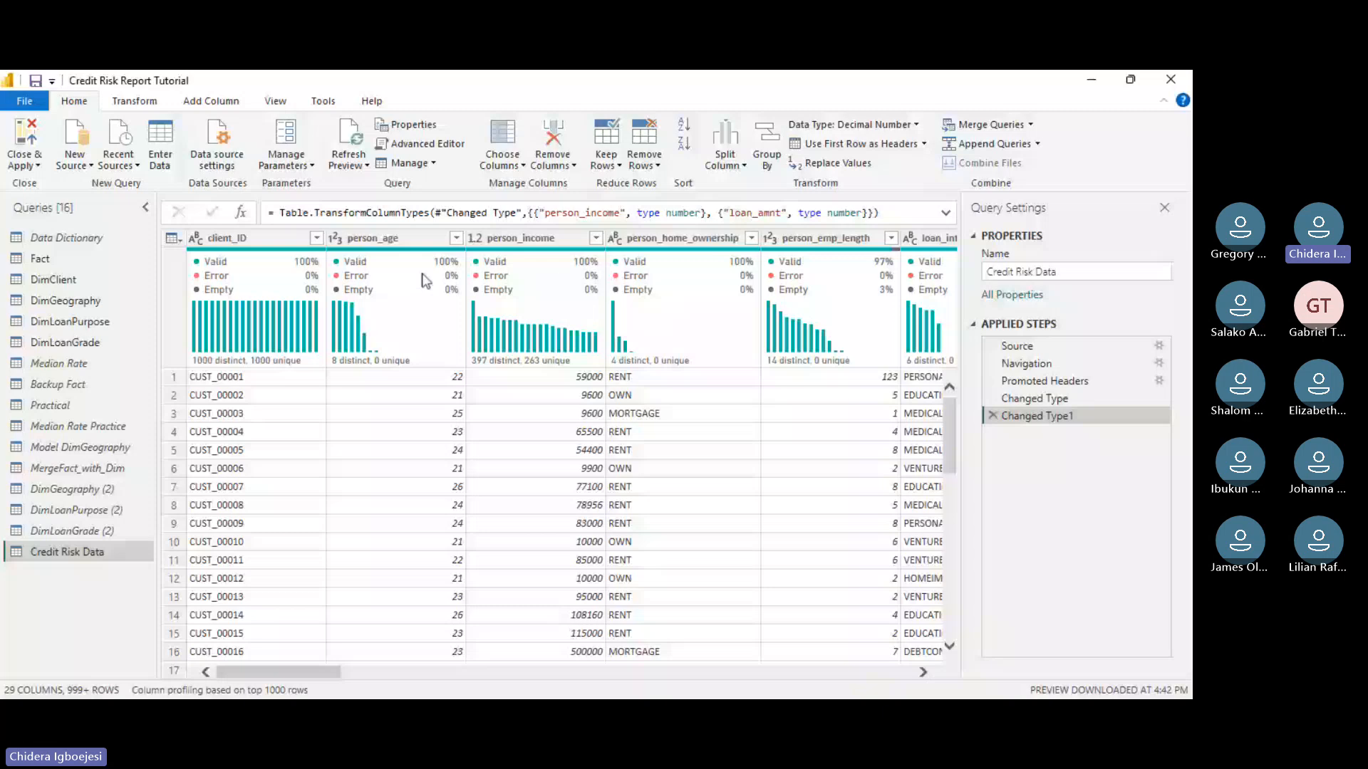
click(456, 238)
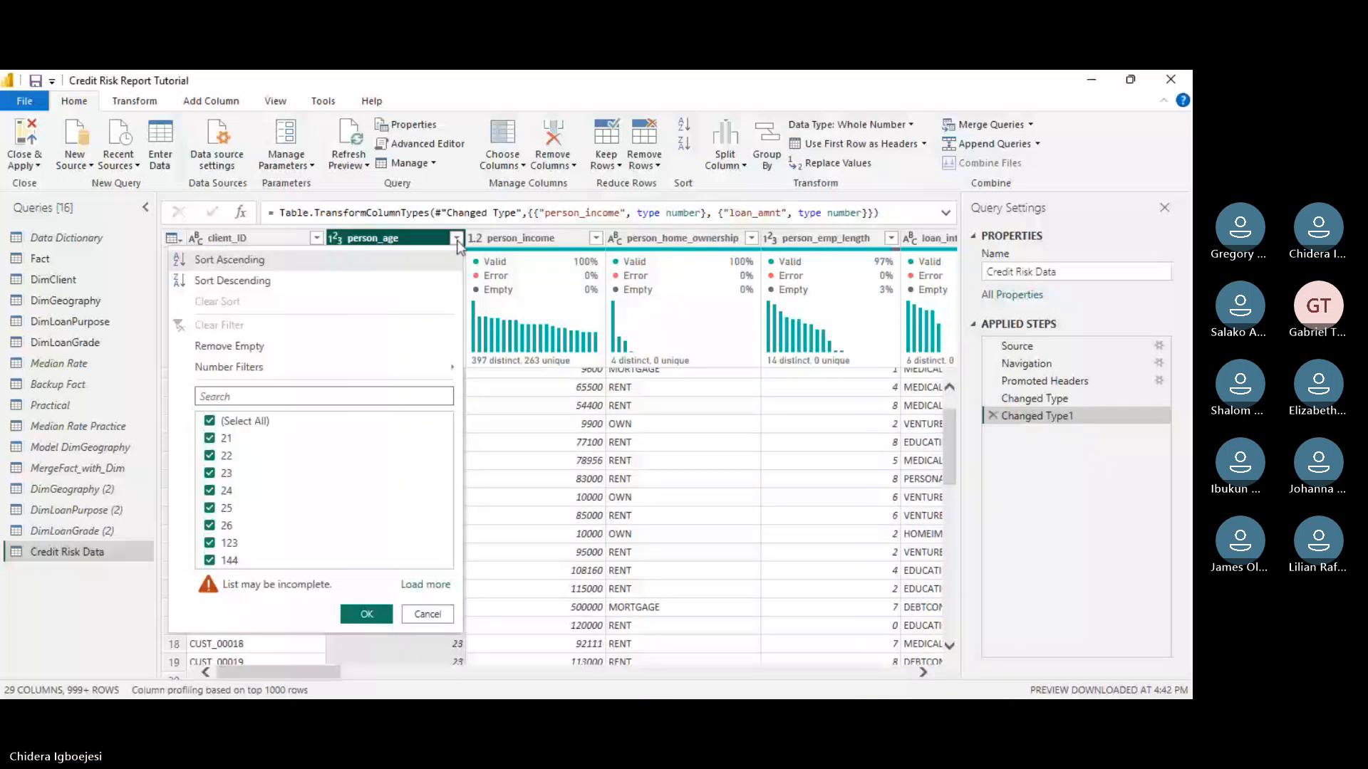
click(210, 420)
click(210, 542)
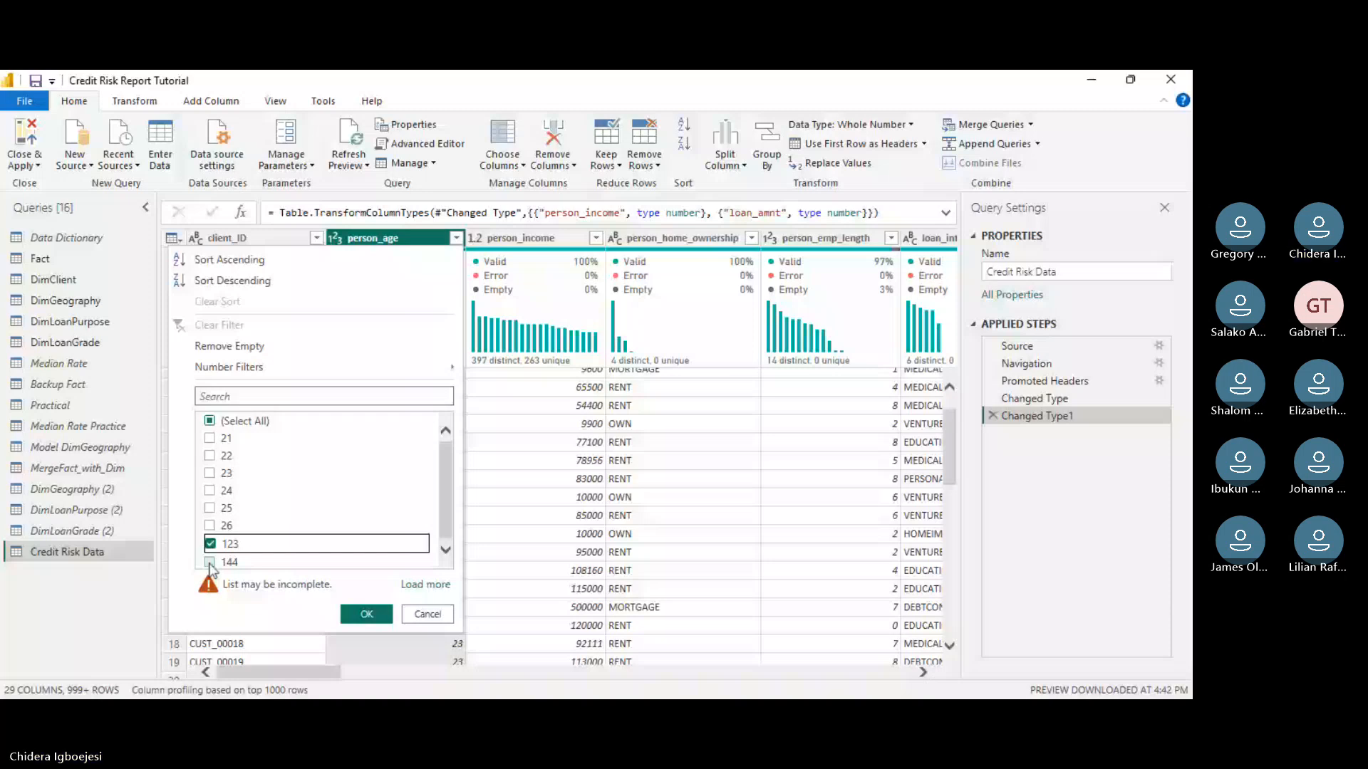
click(209, 562)
click(366, 614)
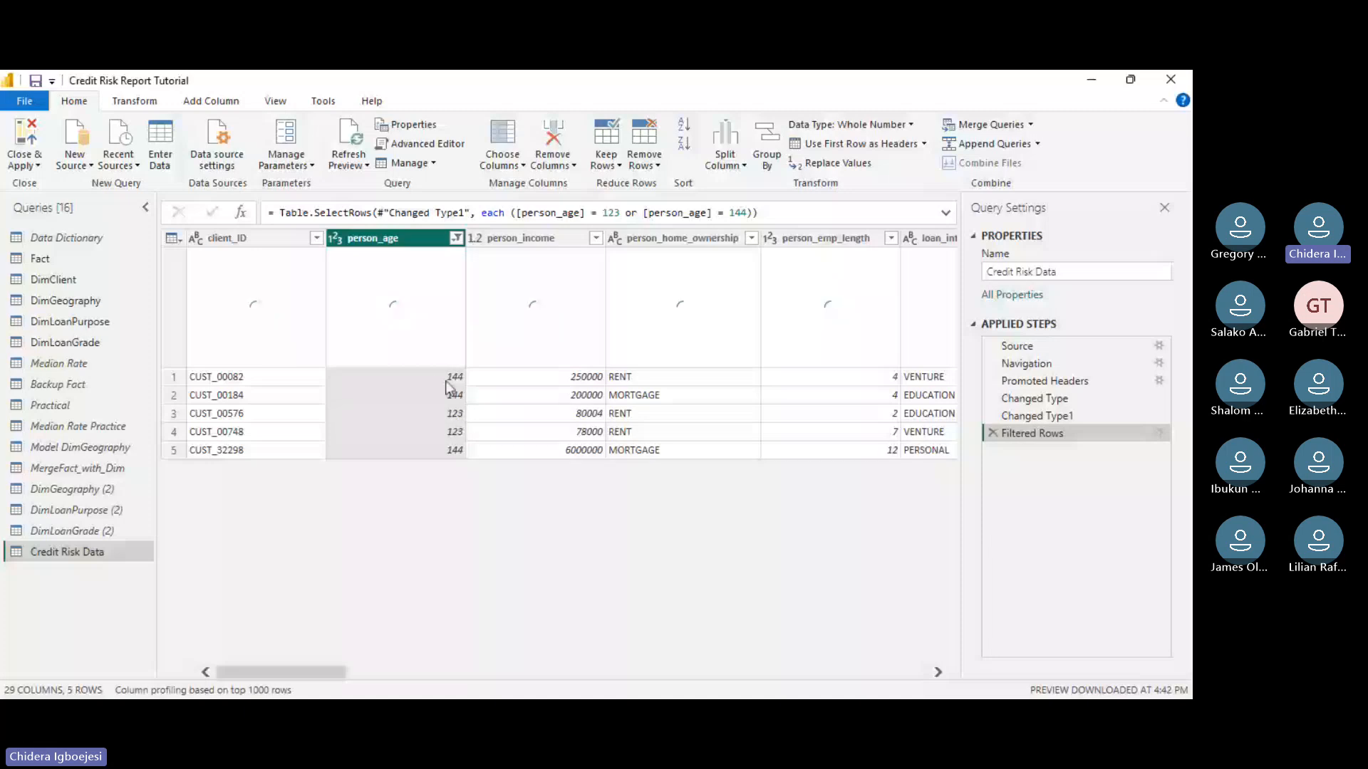
click(456, 239)
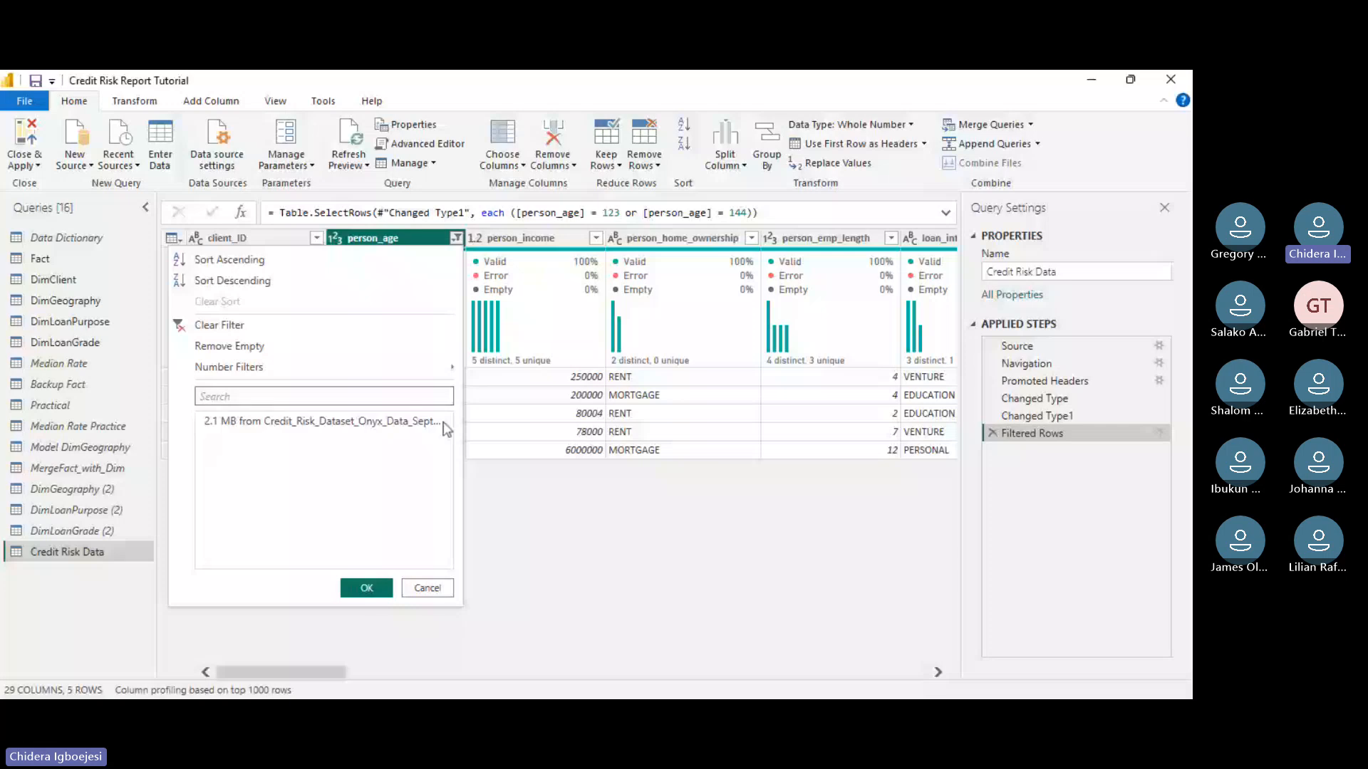
click(373, 591)
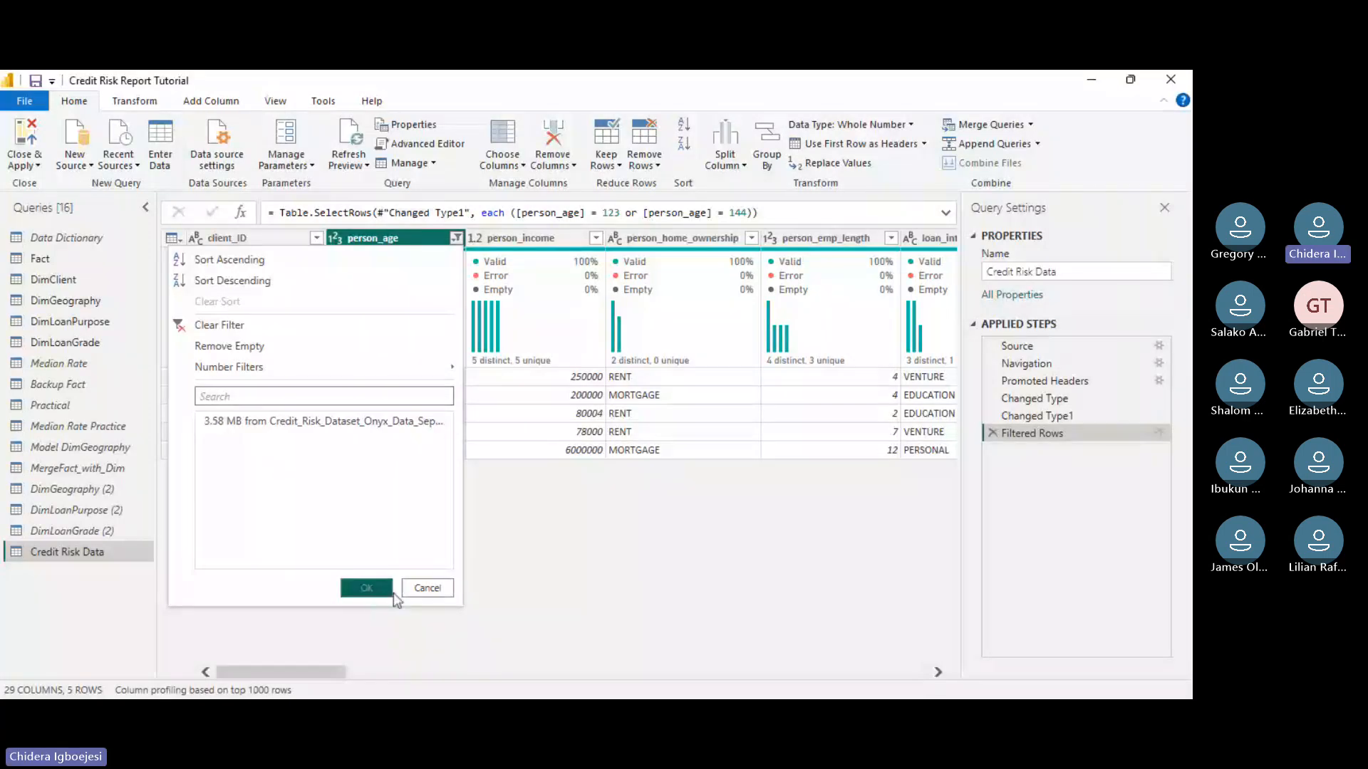
click(425, 588)
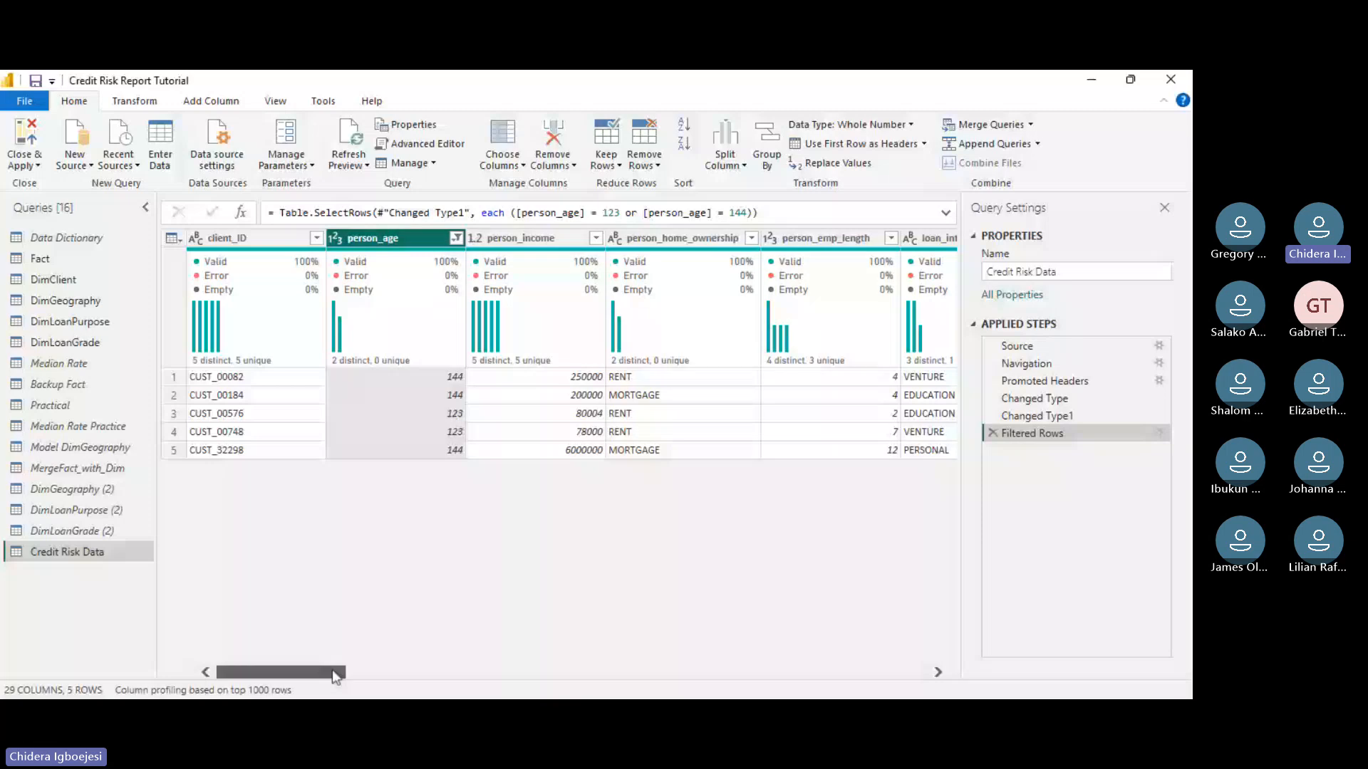
drag(335, 672, 344, 672)
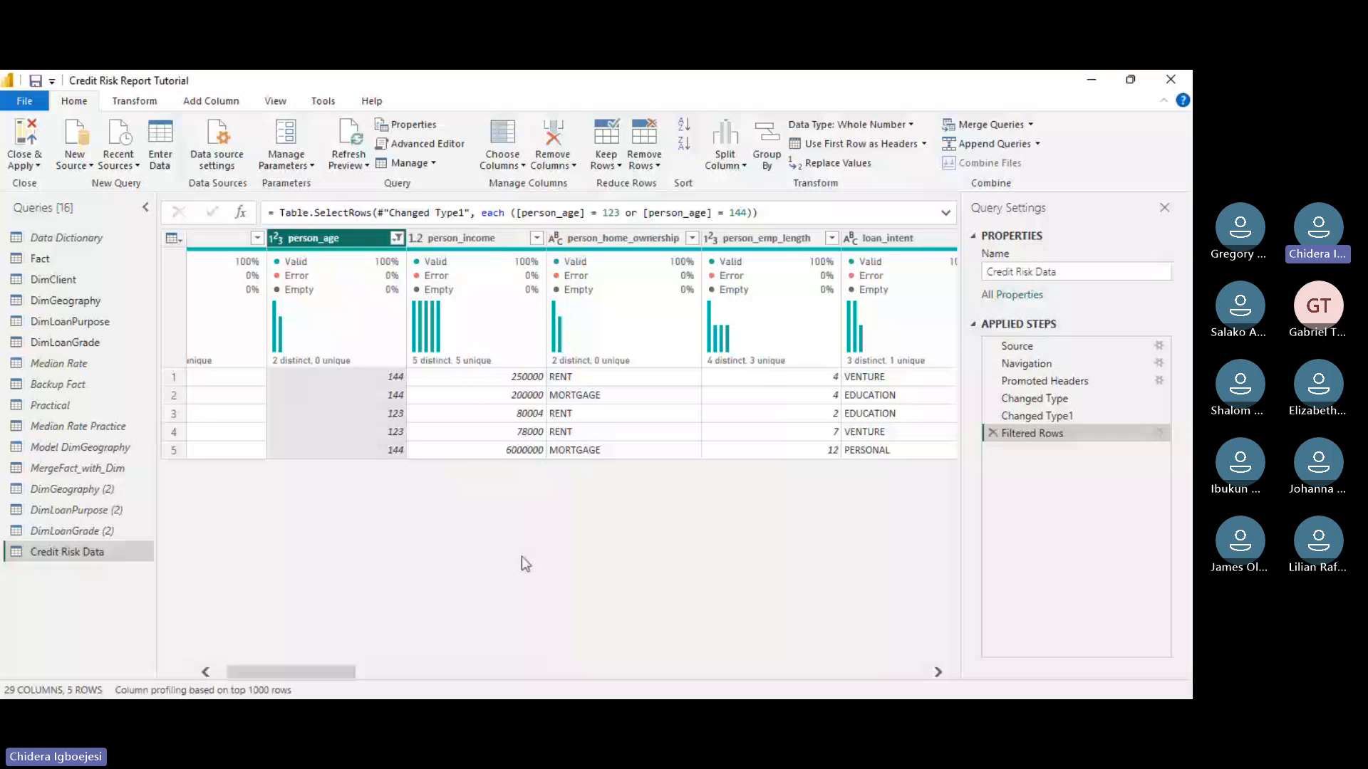
drag(342, 673, 346, 672)
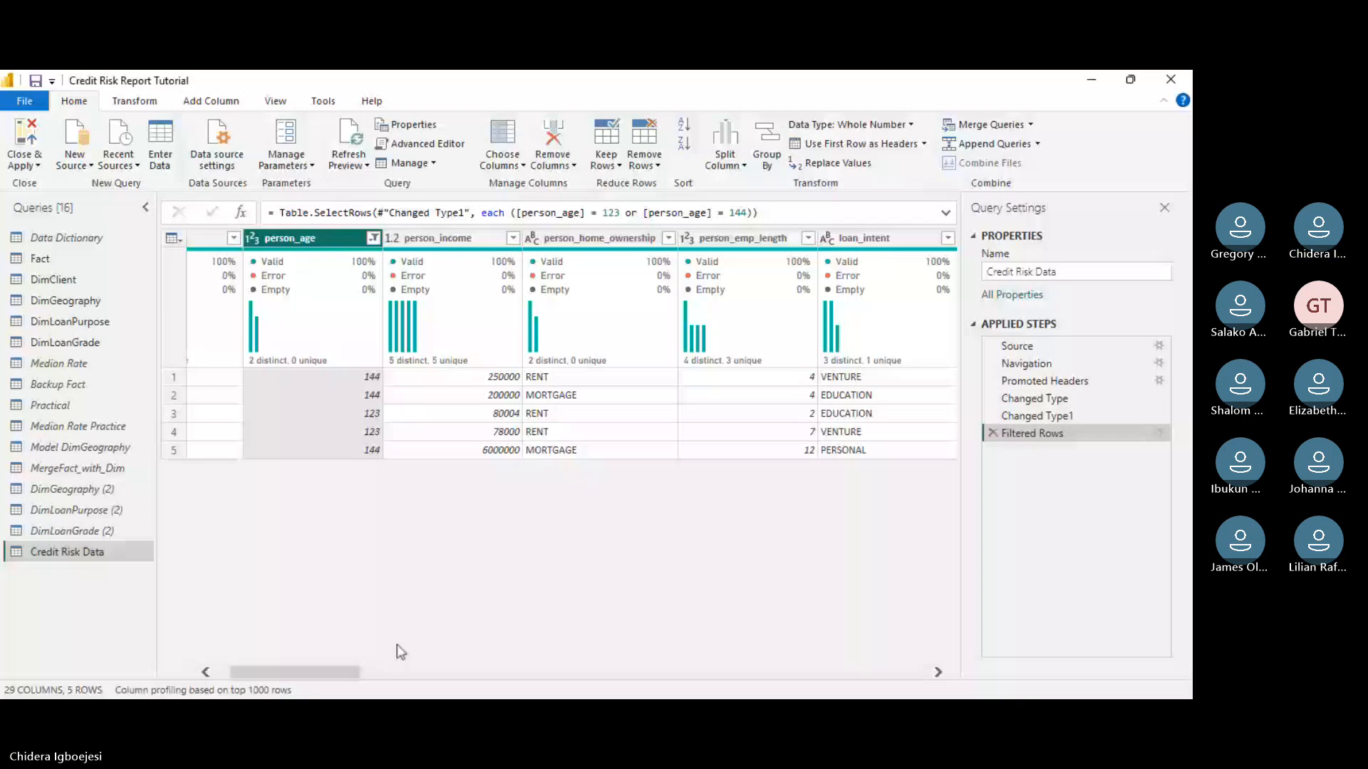
- Review the other columns of the rows with person_age 123 and 144, and remove the Filtered Rows step
drag(347, 675, 364, 676)
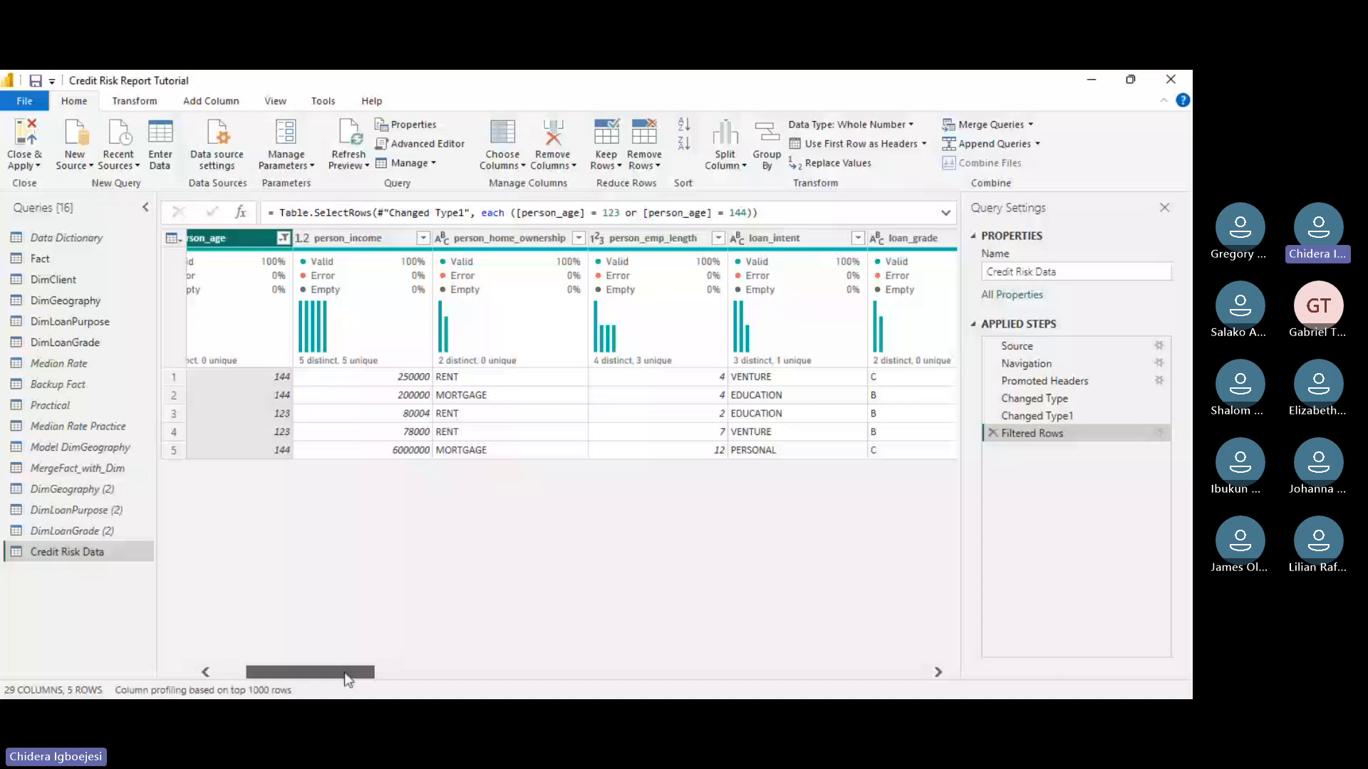
drag(348, 677, 571, 691)
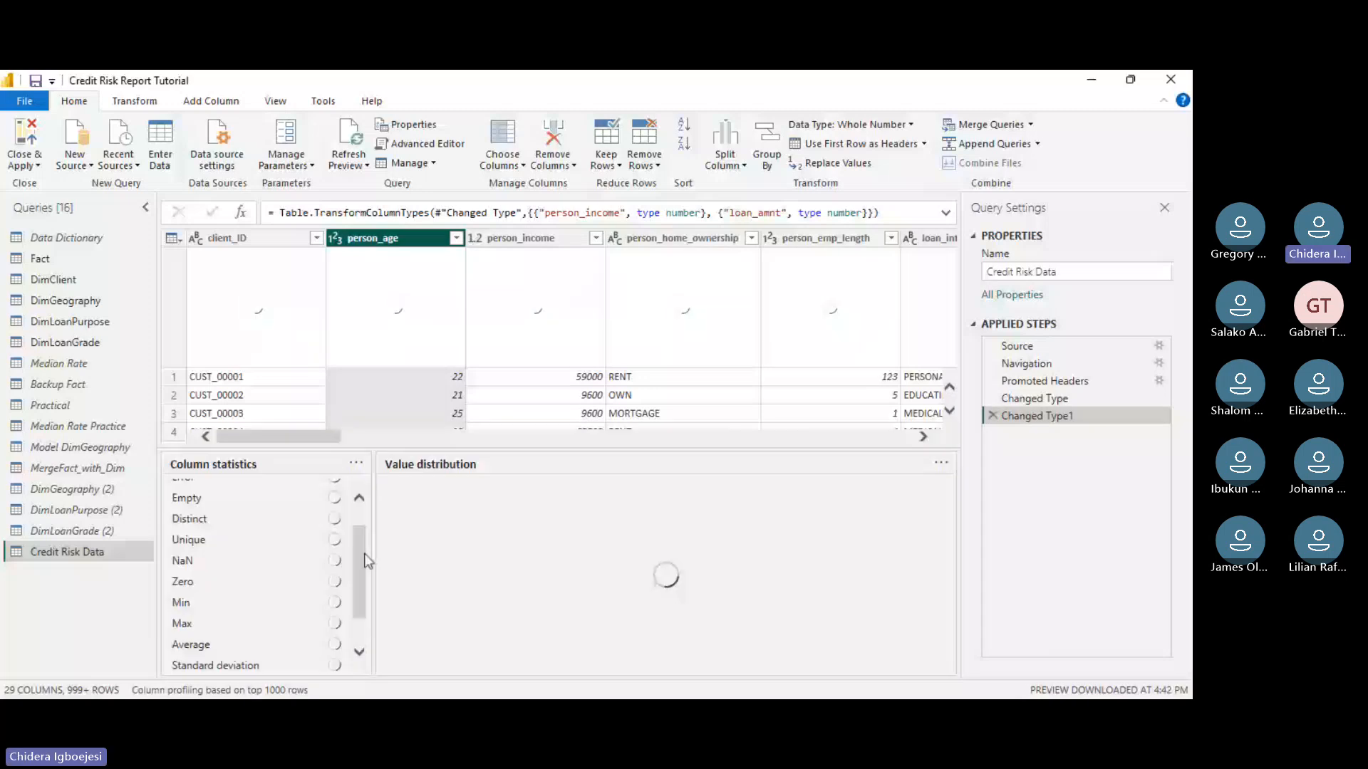
scroll(366, 561, down, 1)
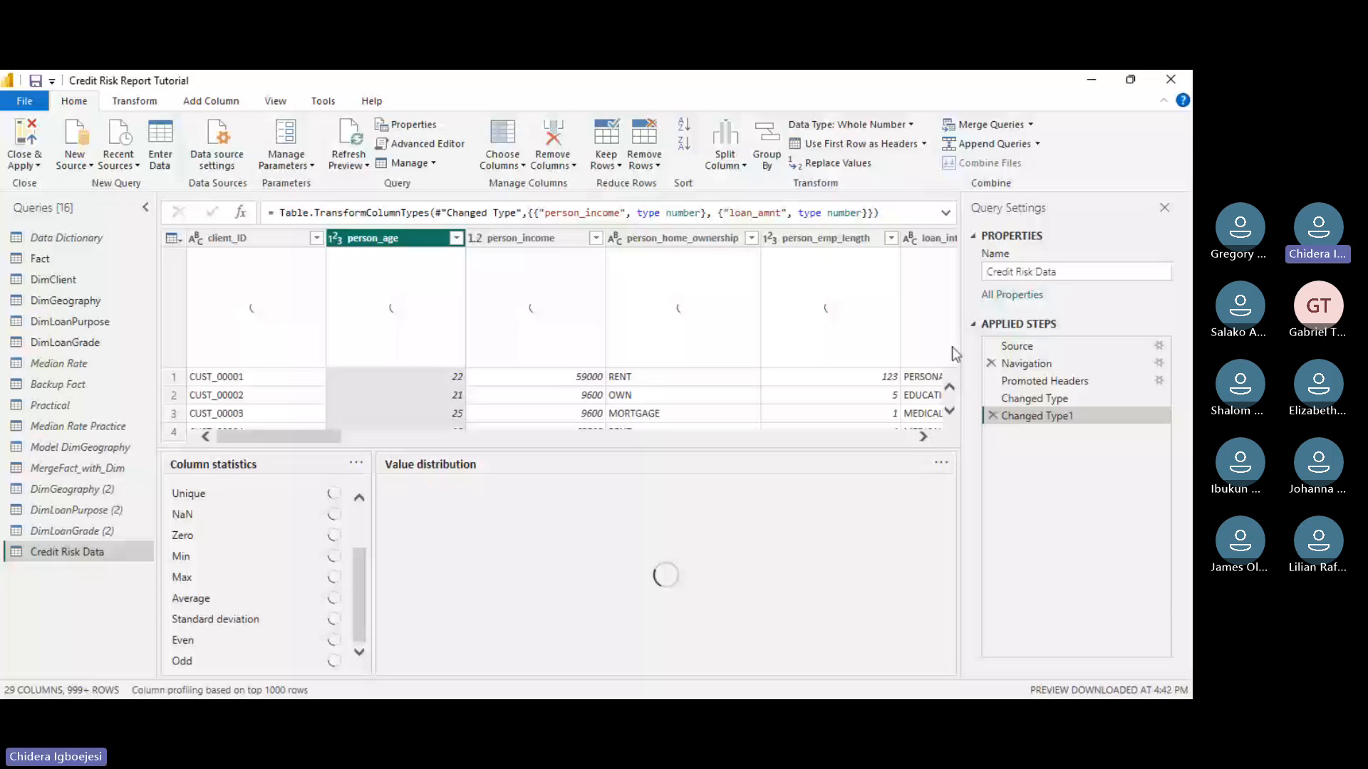
- Calculate the median of the person_age column and delete the Calculated Median step from the query
click(135, 101)
click(755, 145)
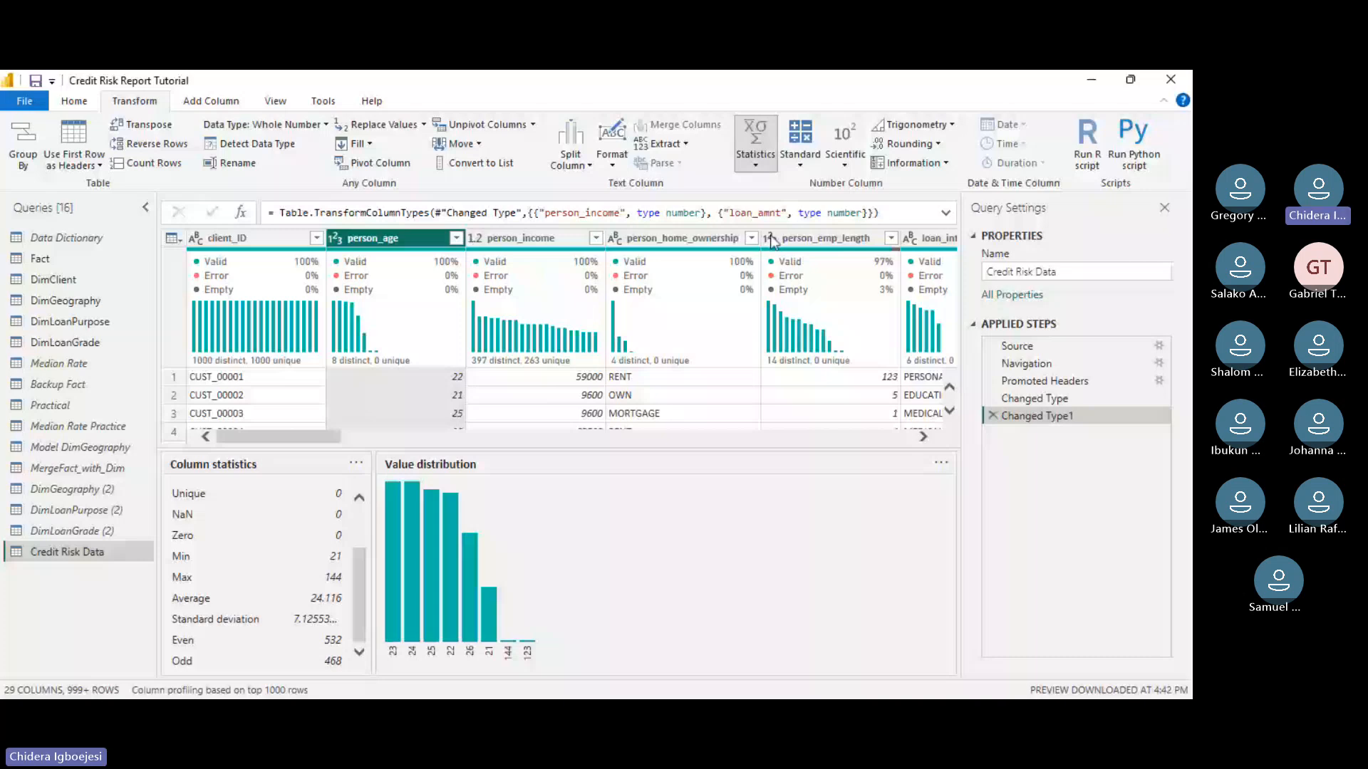
click(771, 235)
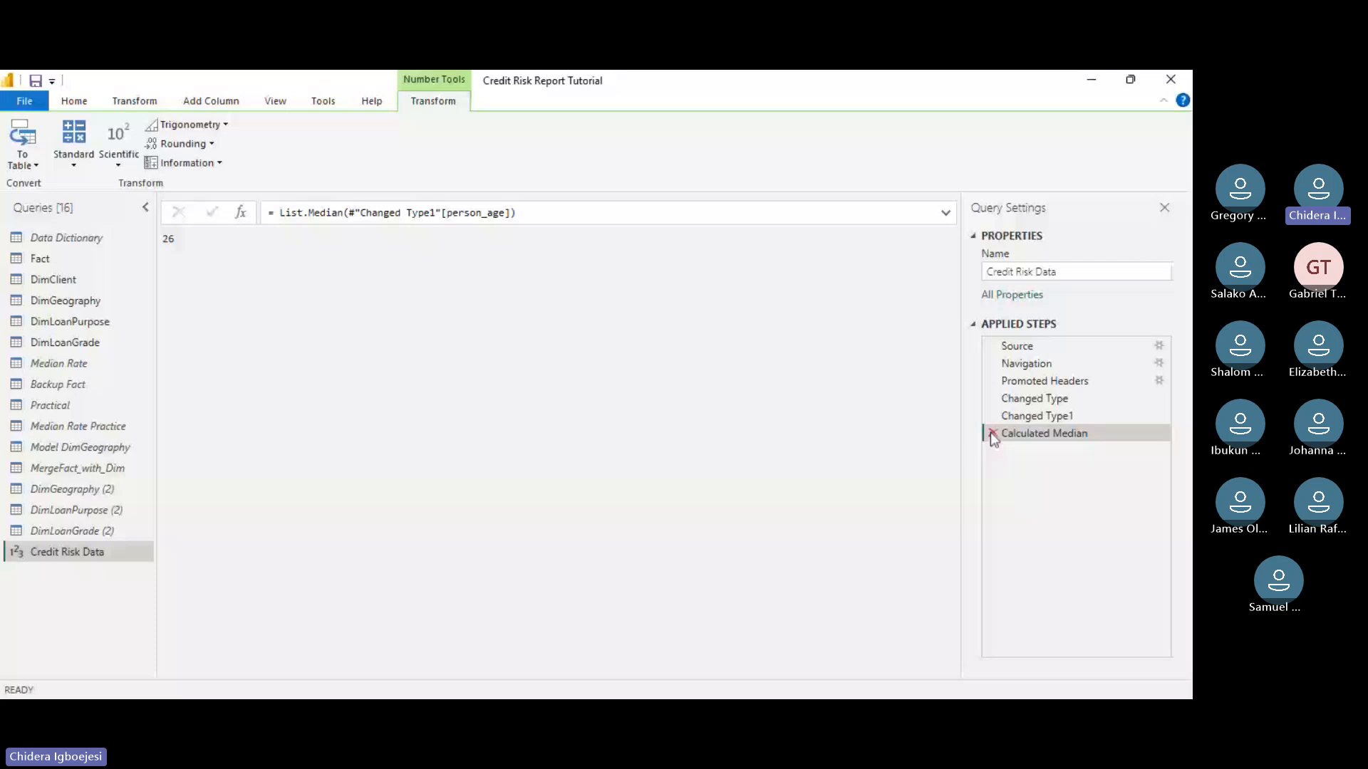
click(990, 431)
- Filter the person_age column again so that only the outlier ages 123 and 144 are selected
click(456, 238)
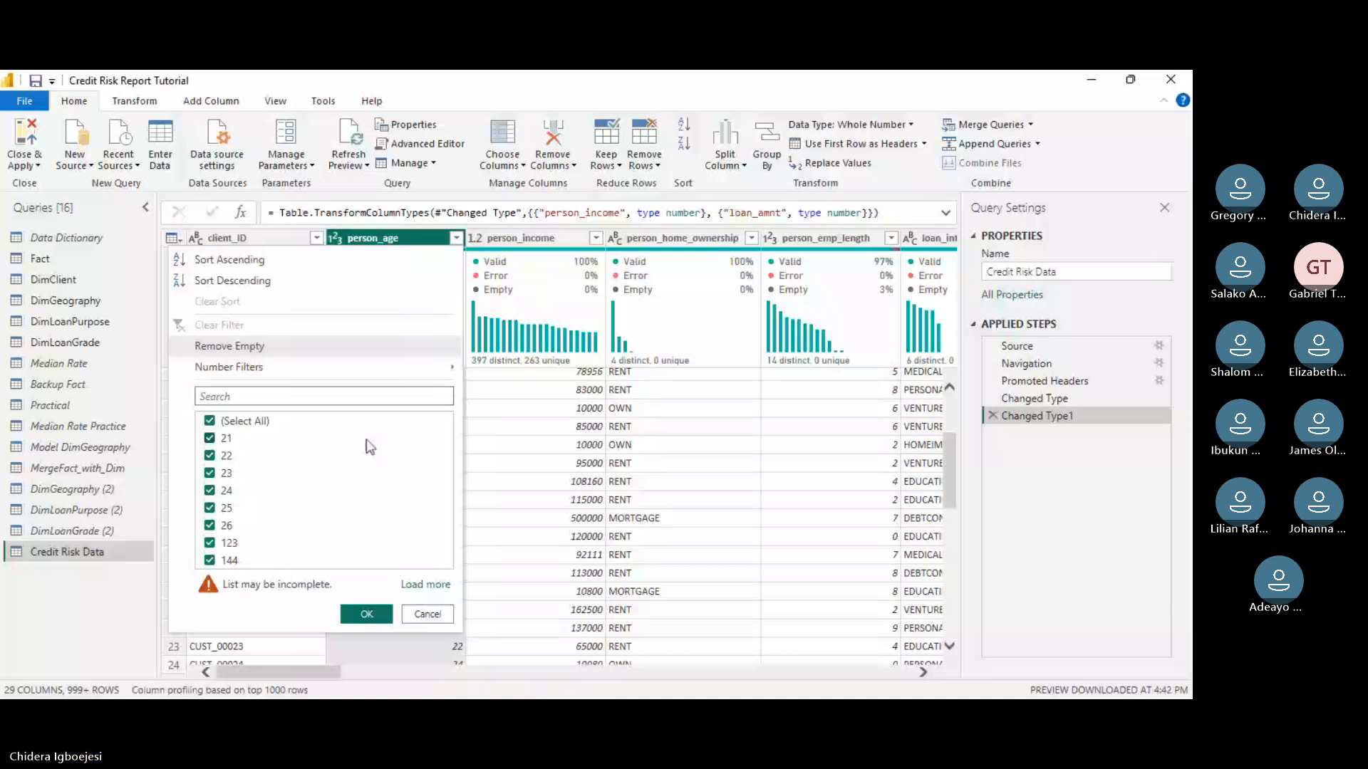
click(209, 421)
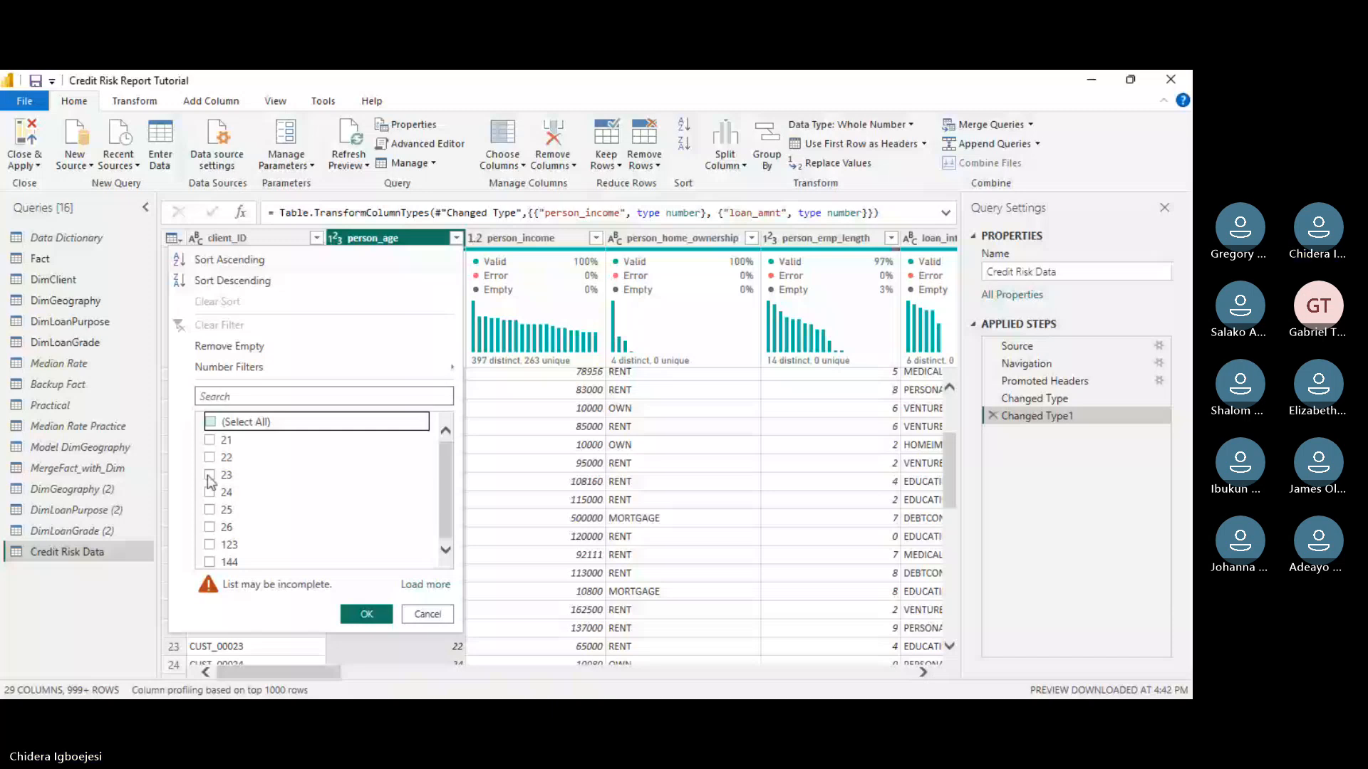
click(210, 545)
click(209, 562)
click(366, 614)
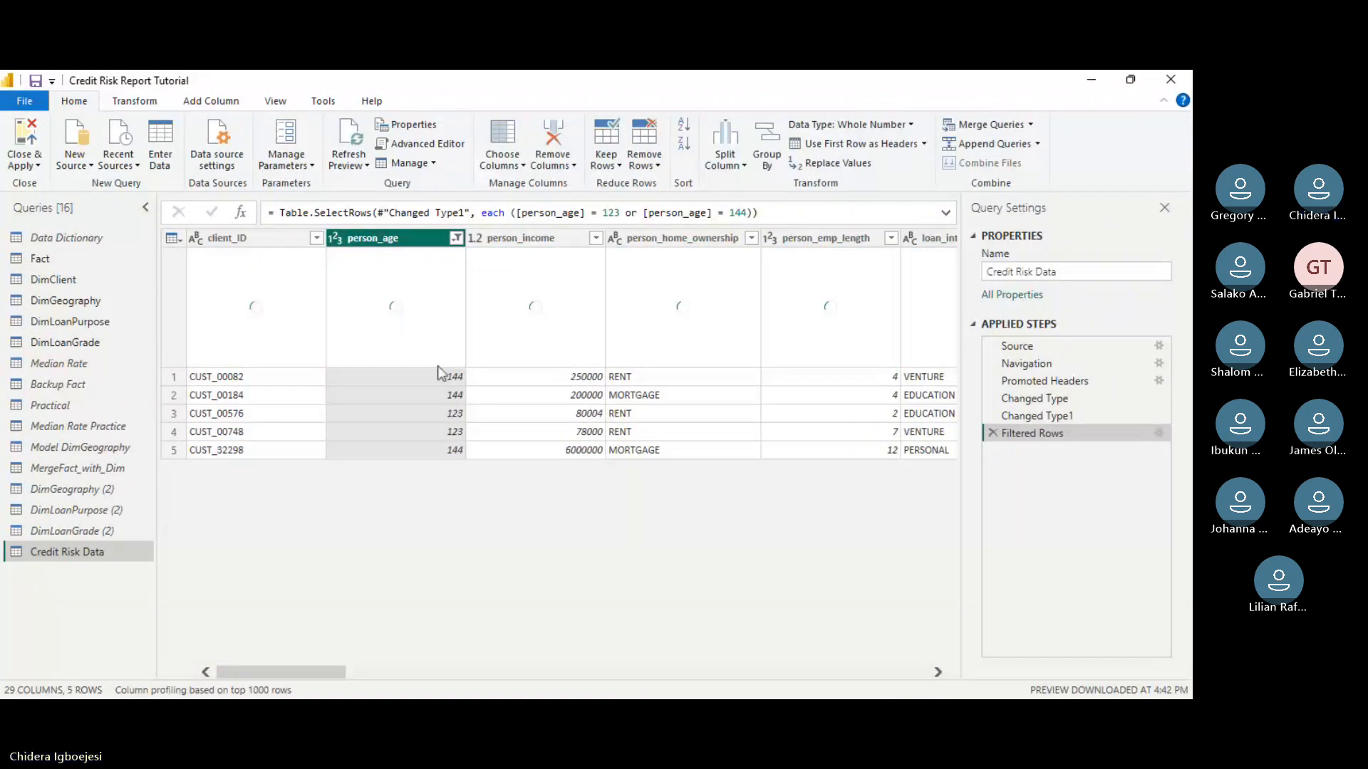
- Replace the person_age values 144 and 123 with 26, and delete the Filtered Rows step
click(437, 376)
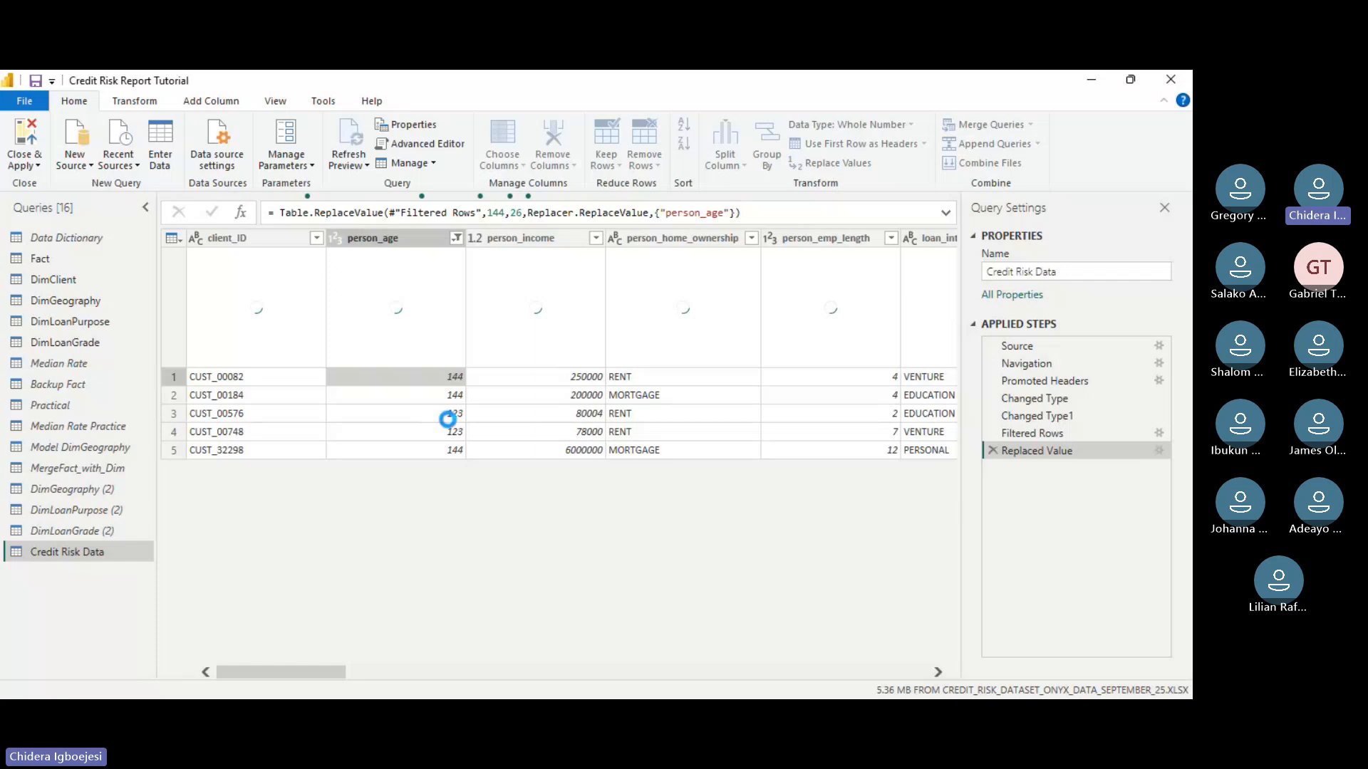
click(457, 416)
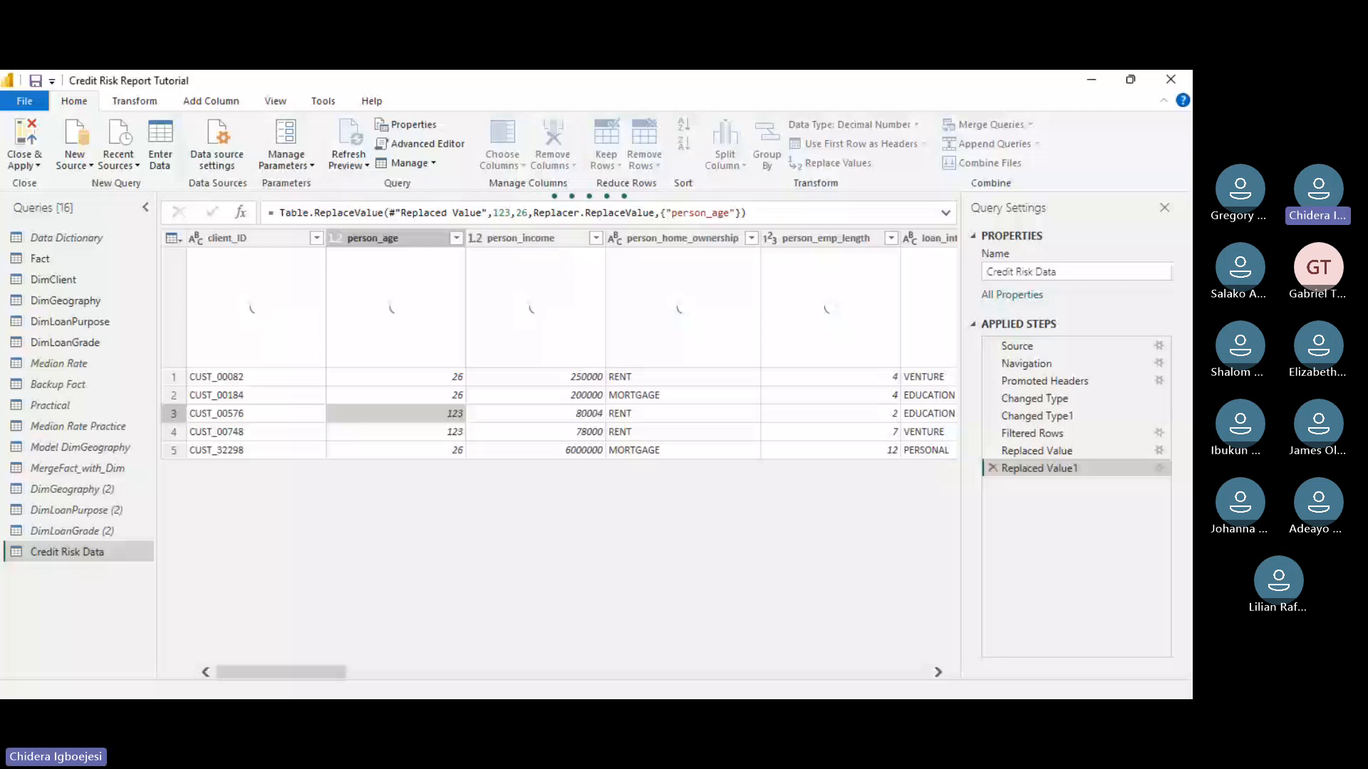
click(993, 433)
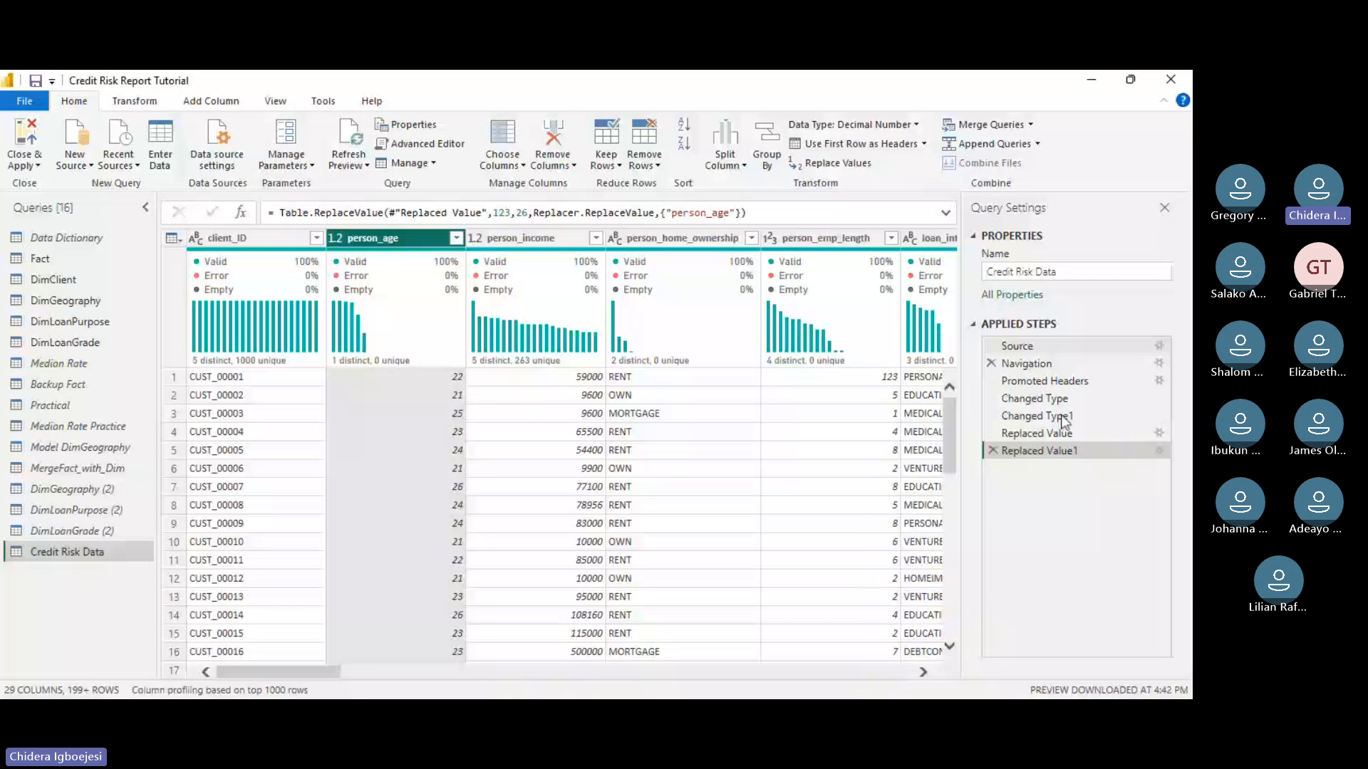
- Inspect the list of distinct values in the person_home_ownership column without applying a filter
drag(334, 673, 366, 673)
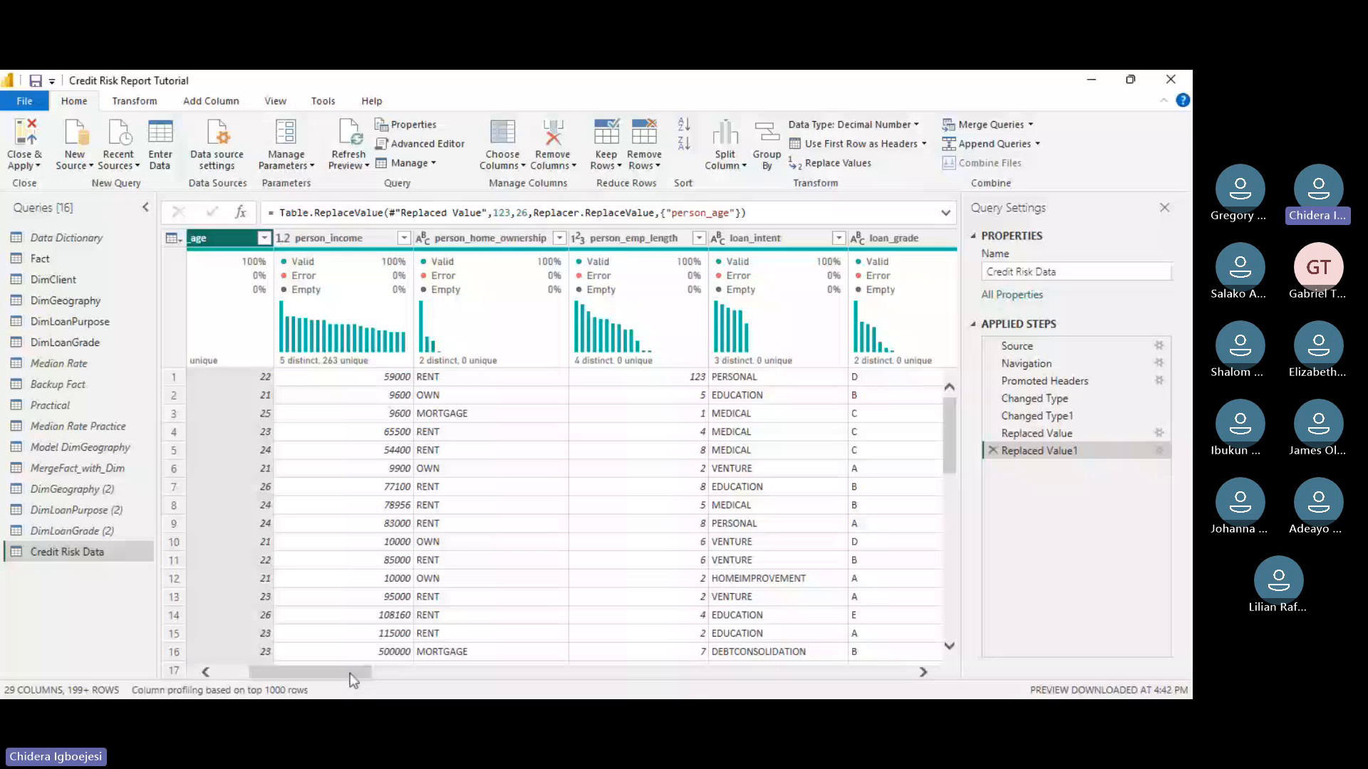
drag(349, 679, 361, 675)
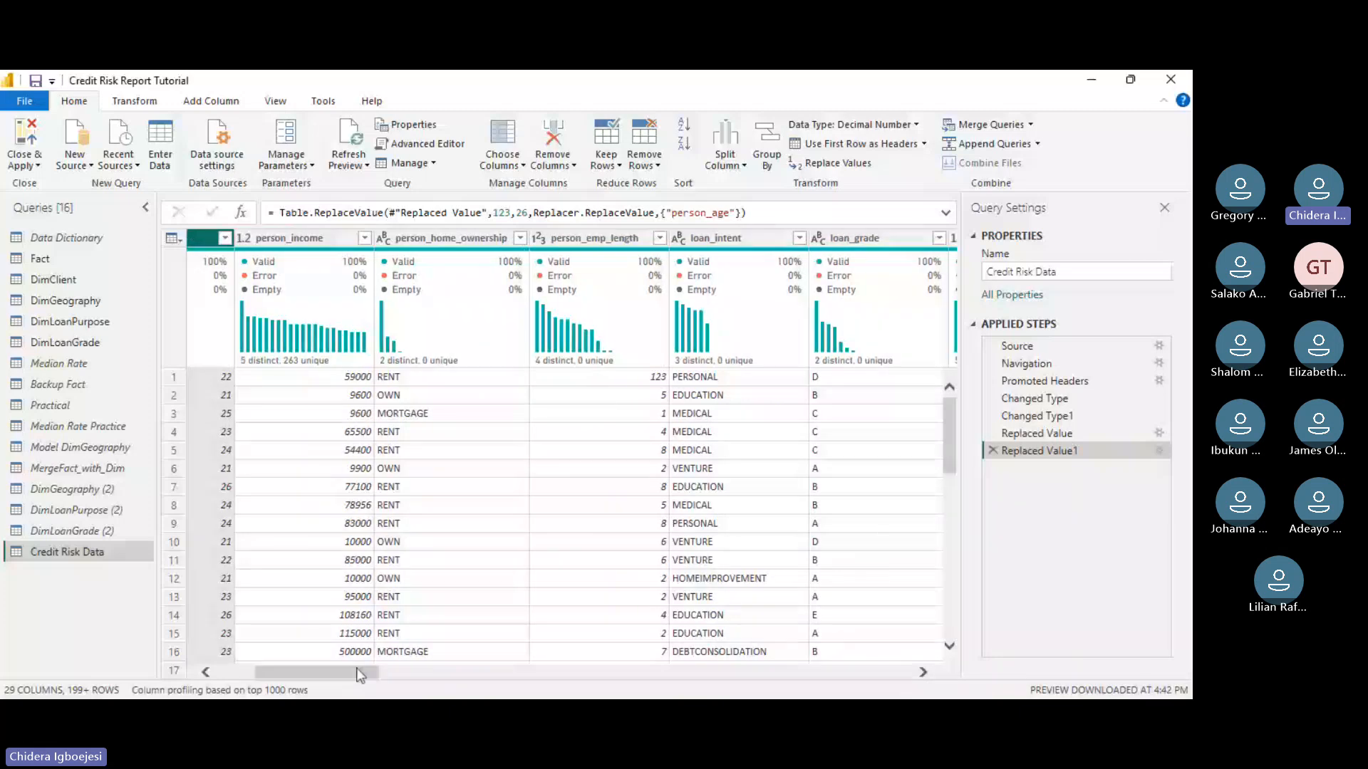
click(521, 245)
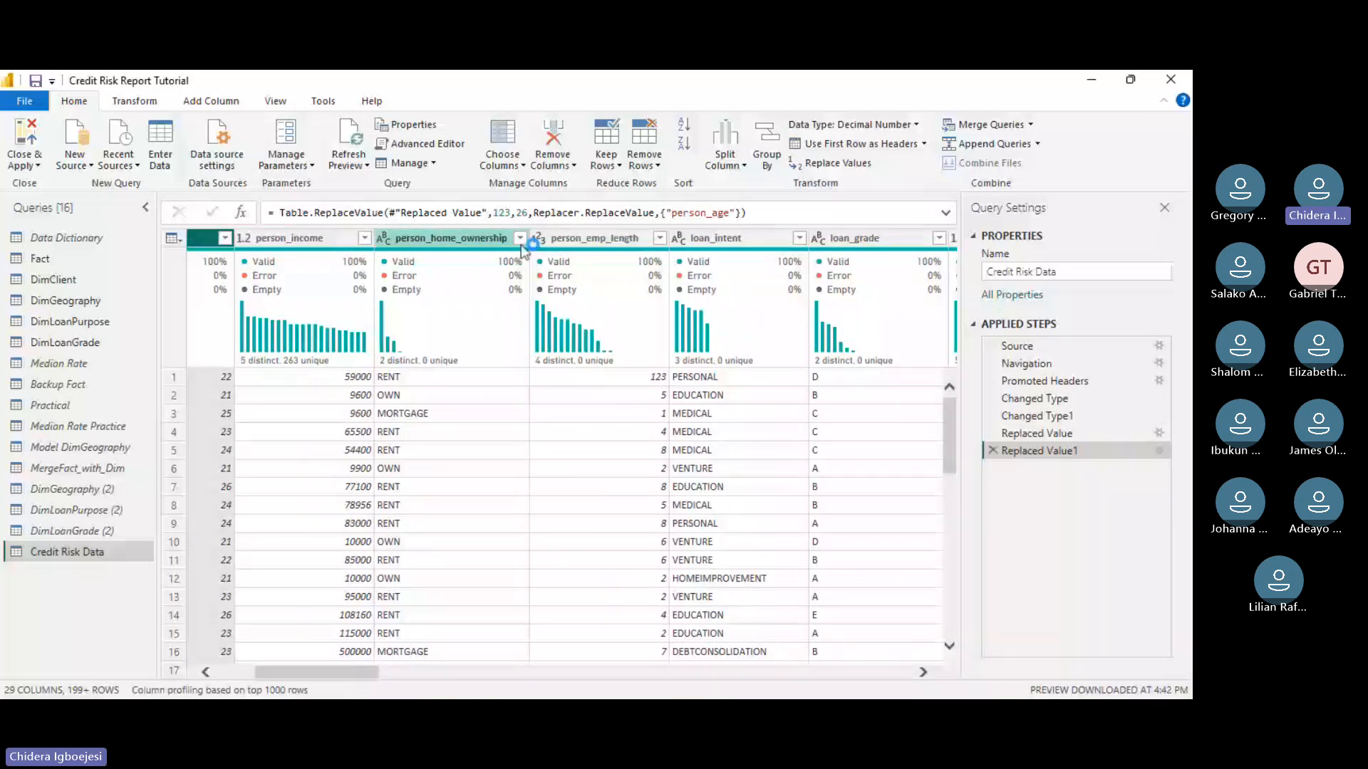
click(520, 239)
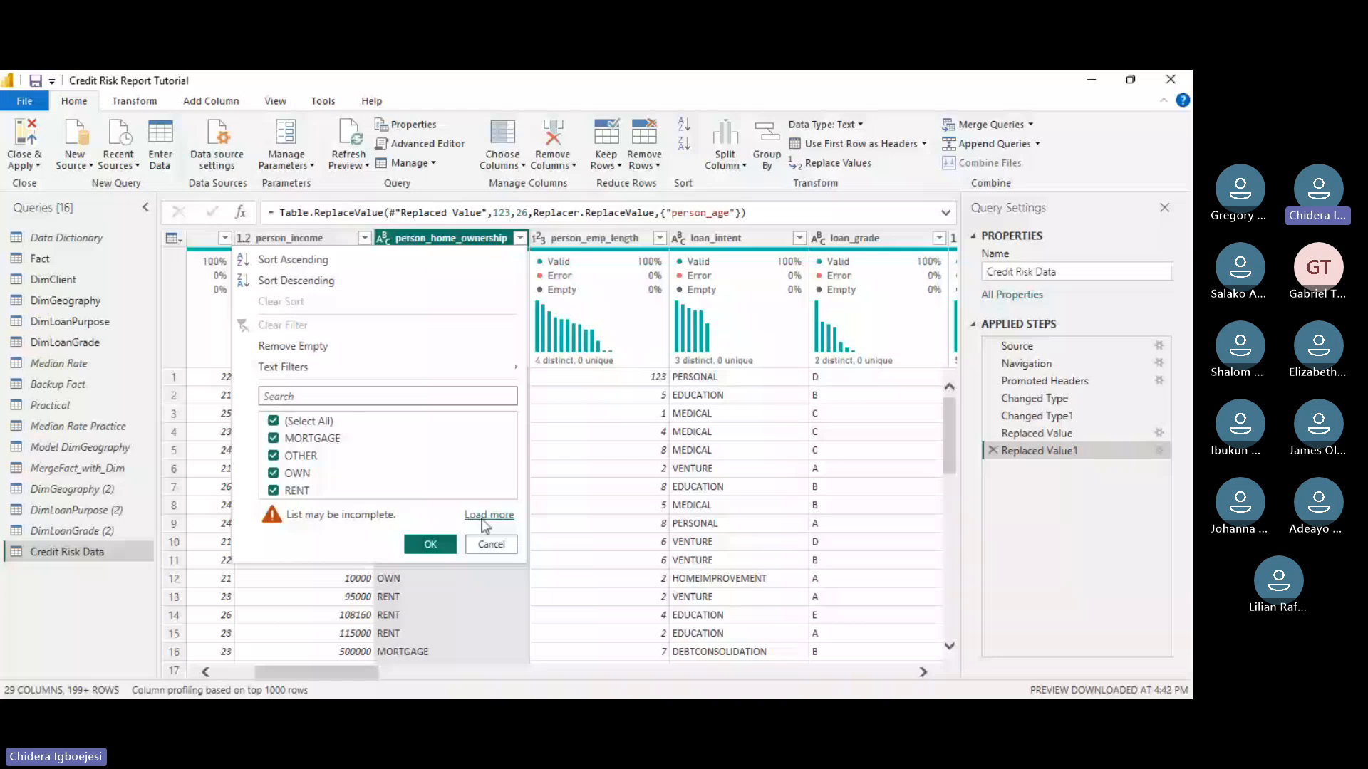
click(482, 521)
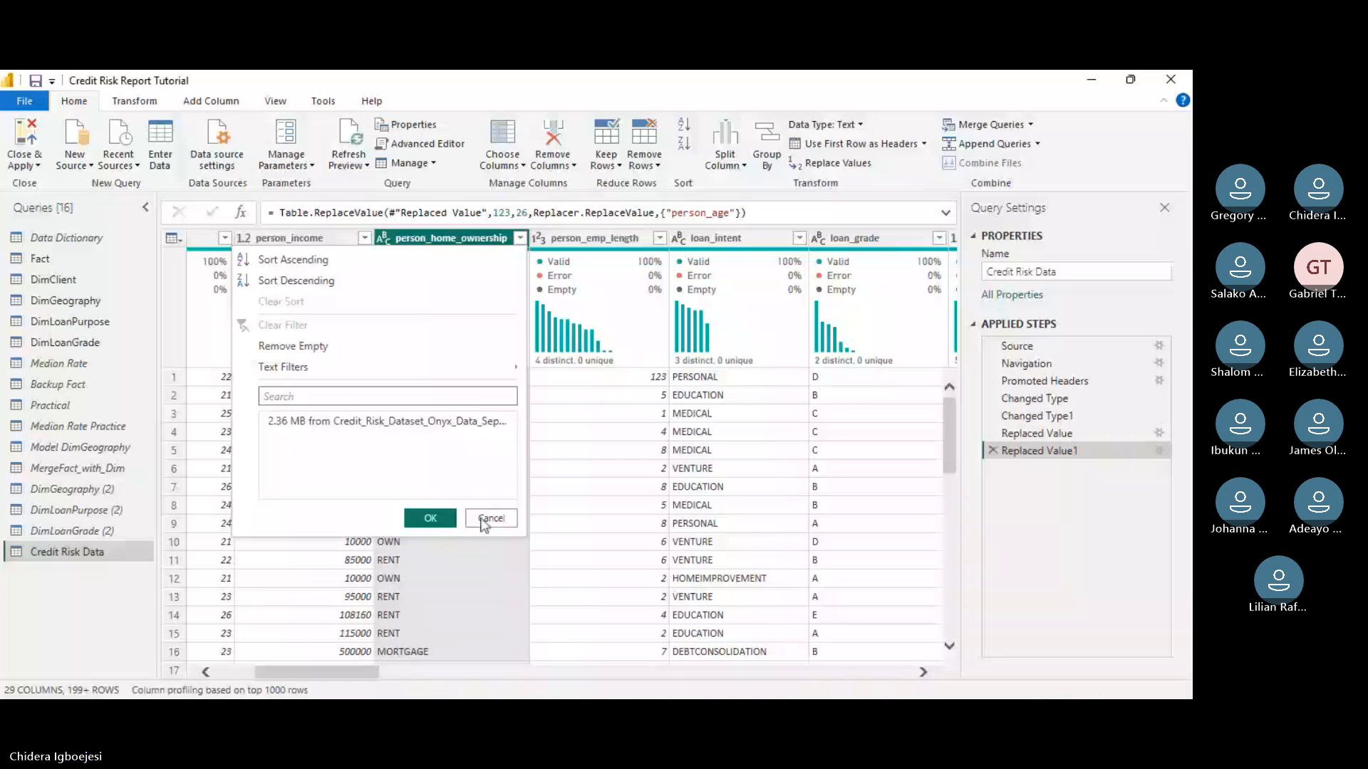
click(484, 521)
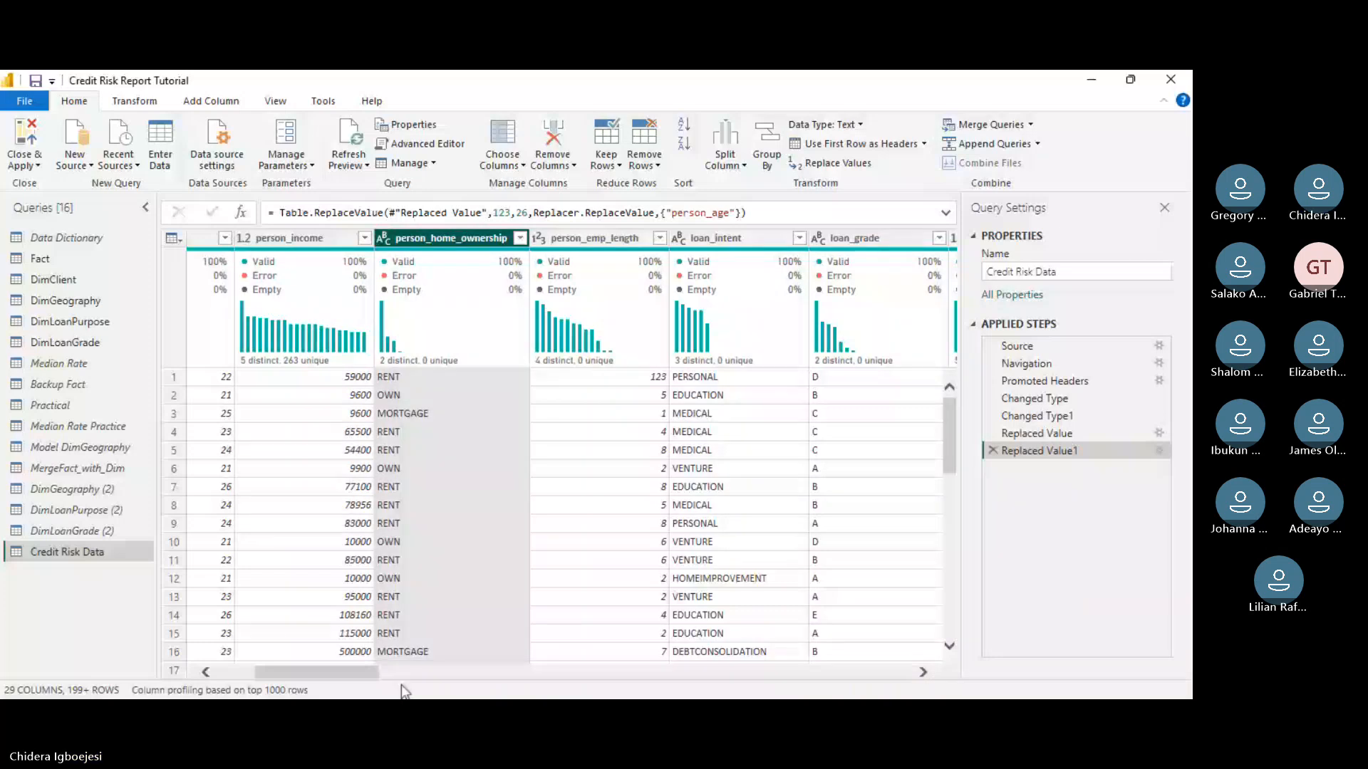
- Check the distinct values in the loan_intent column for missing spaces without applying a filter
scroll(336, 633, left, 3)
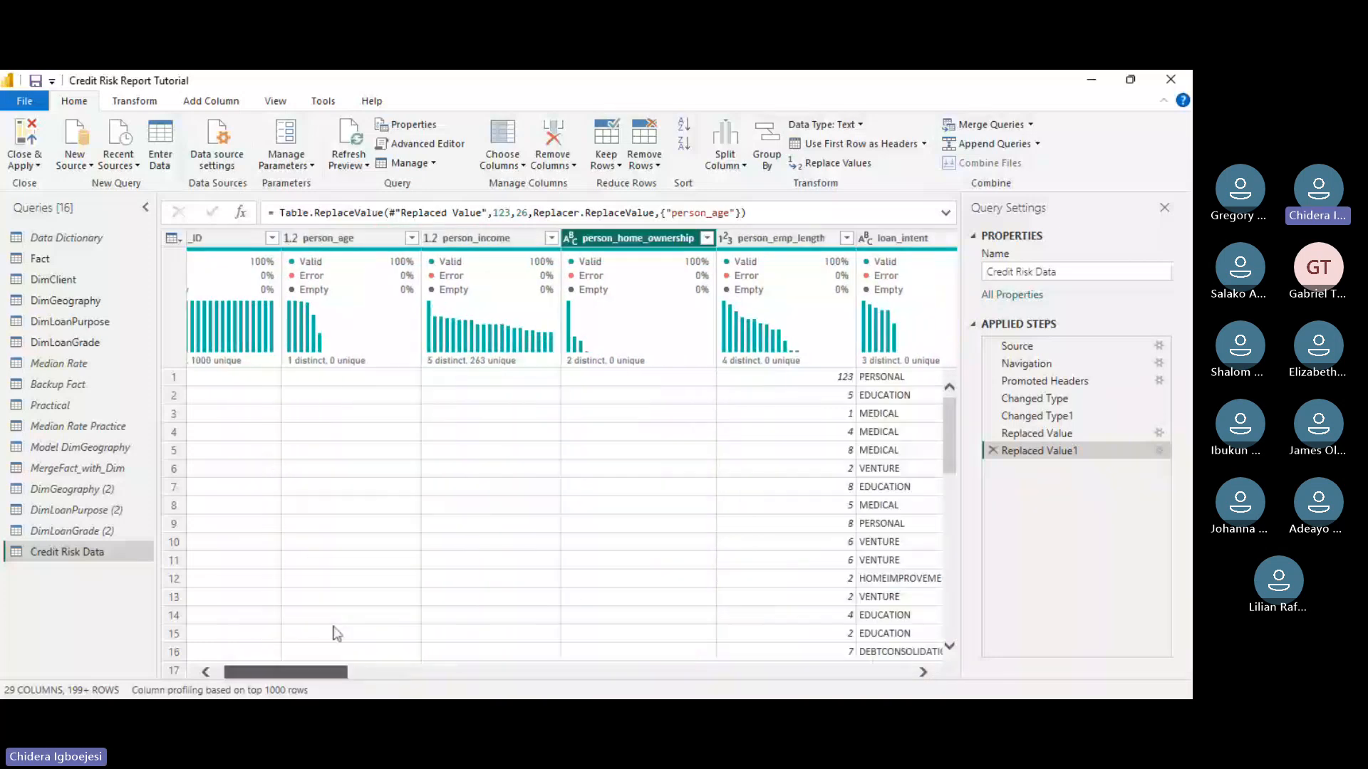
scroll(336, 632, left, 1)
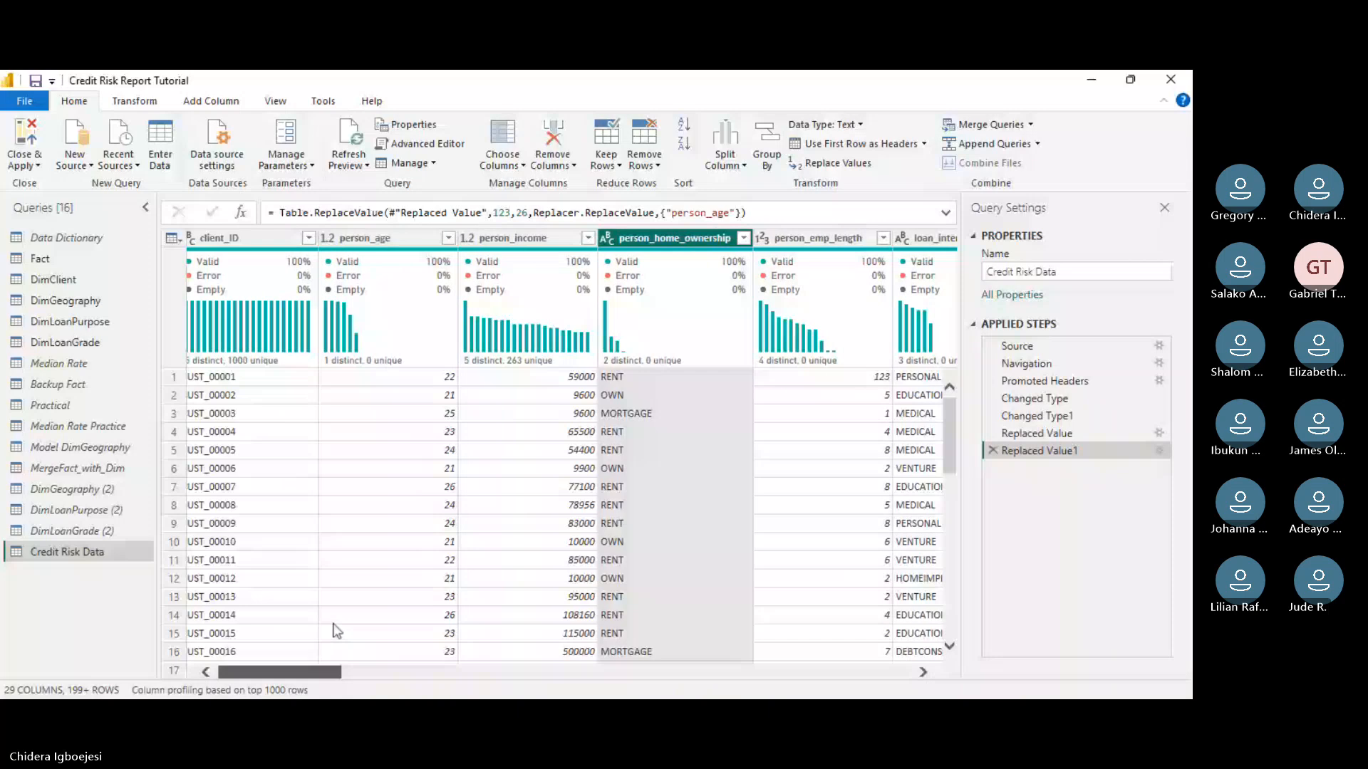
scroll(448, 643, right, 5)
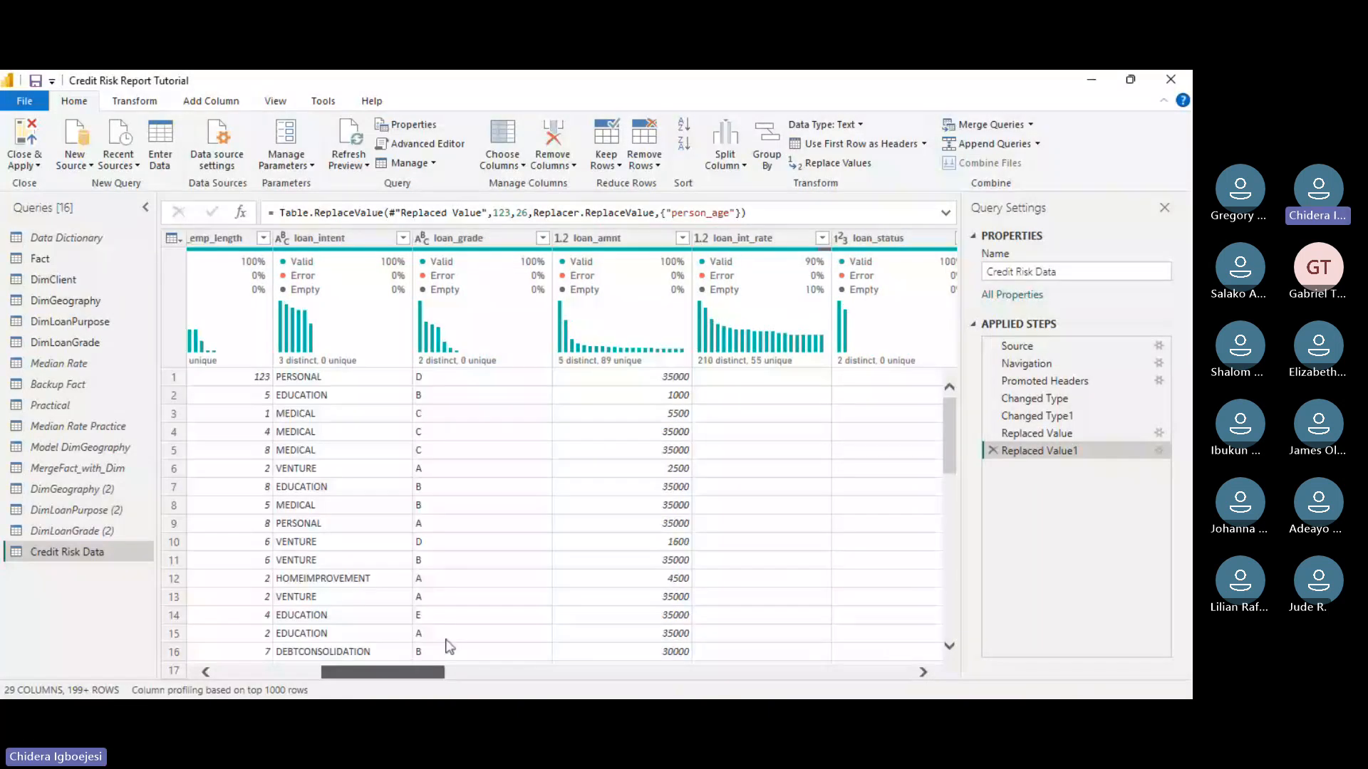
scroll(442, 641, right, 1)
scroll(371, 246, left, 5)
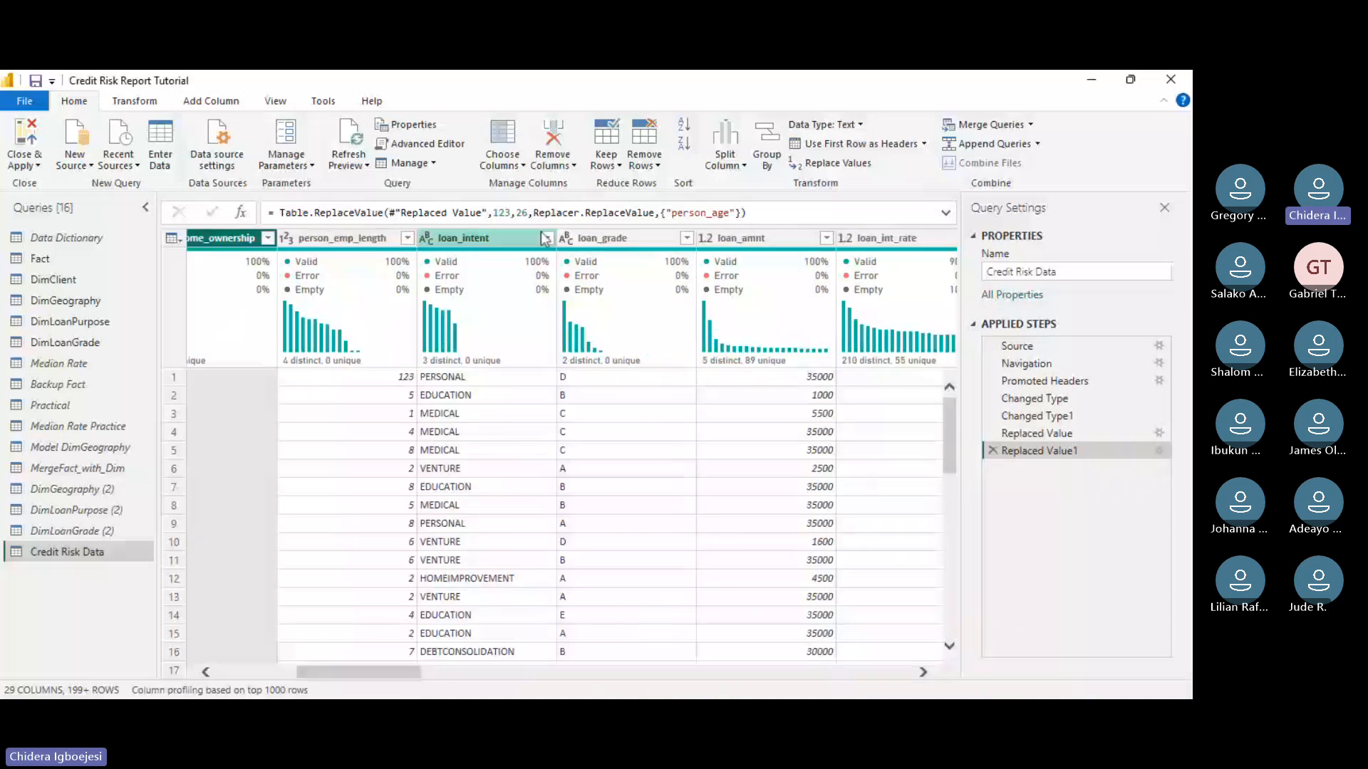
click(547, 238)
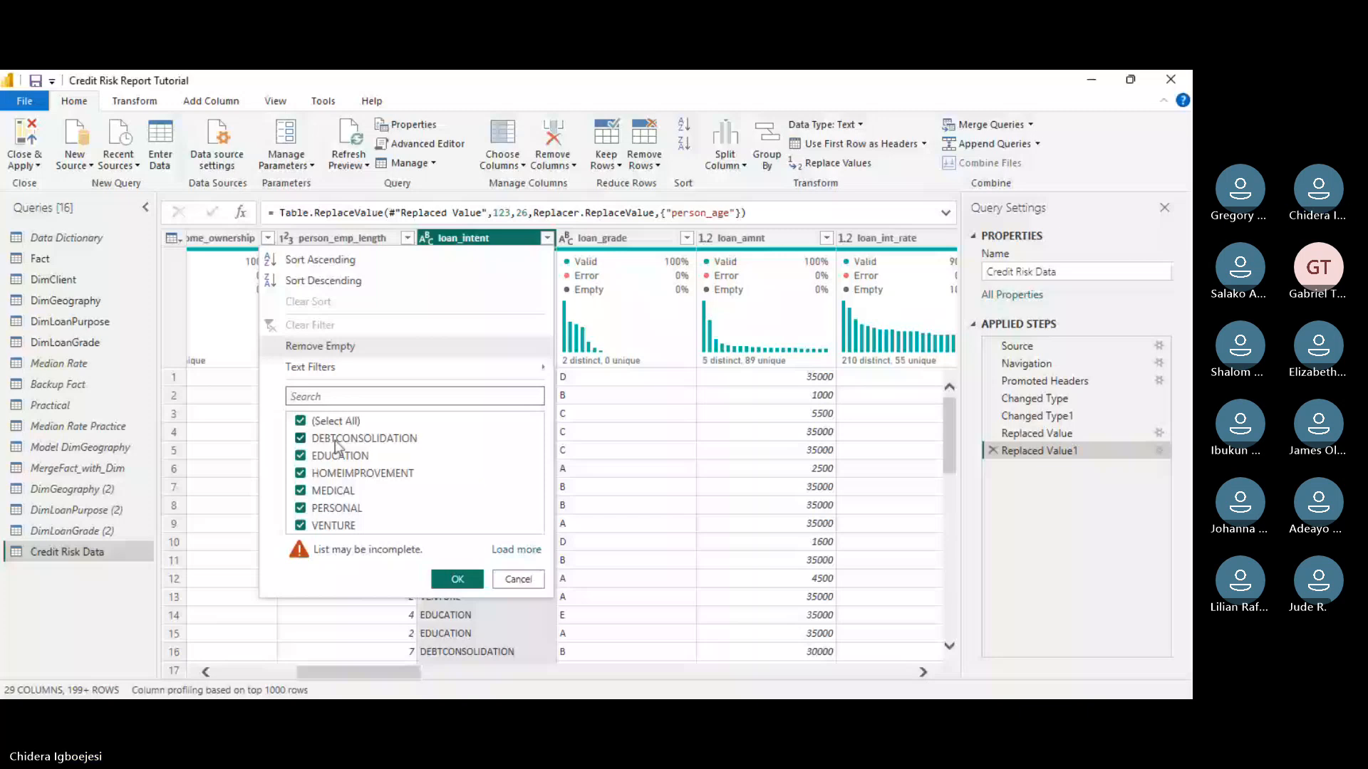
click(517, 580)
click(517, 580)
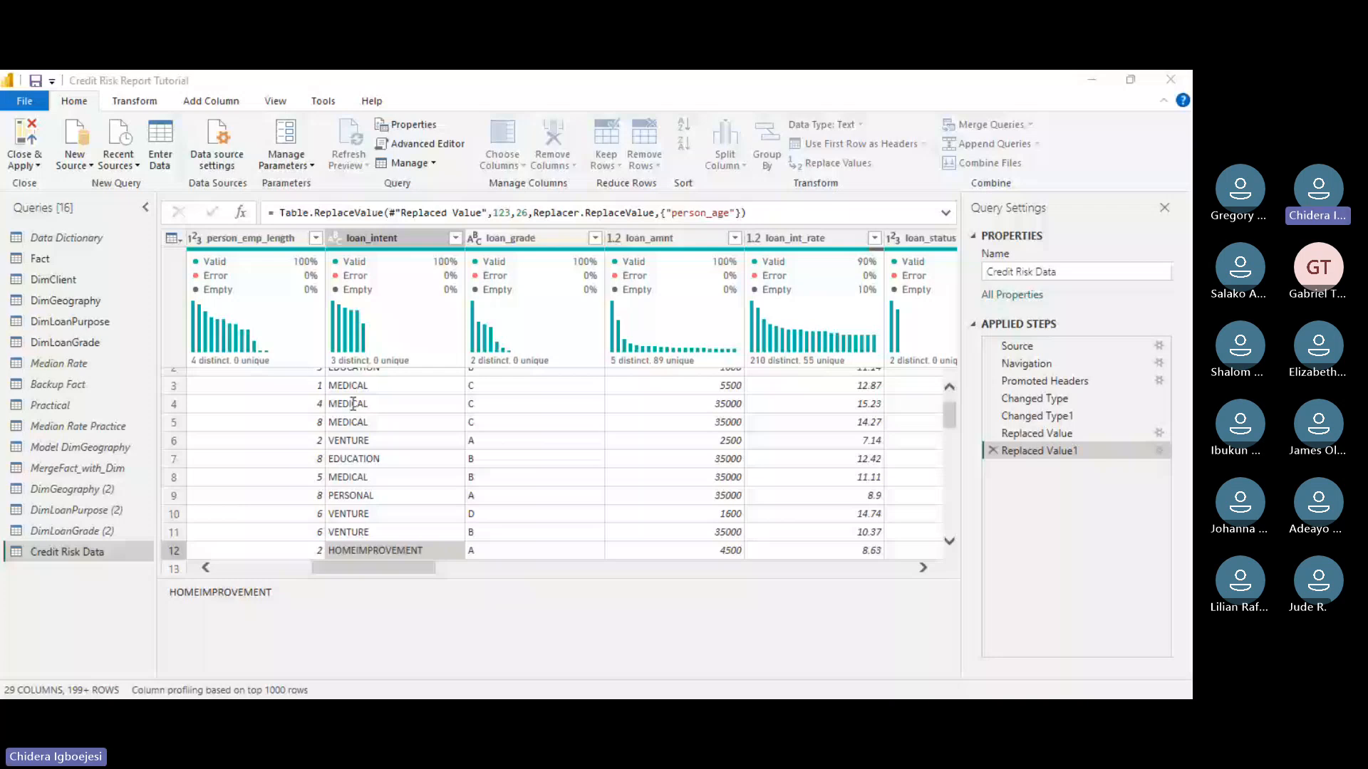
- In the loan_intent column, replace HOMEIMPROVEMENT with HOME IMPROVEMENT and DEBTCONSOLIDATION with DEBT CONSOLIDATION
click(788, 476)
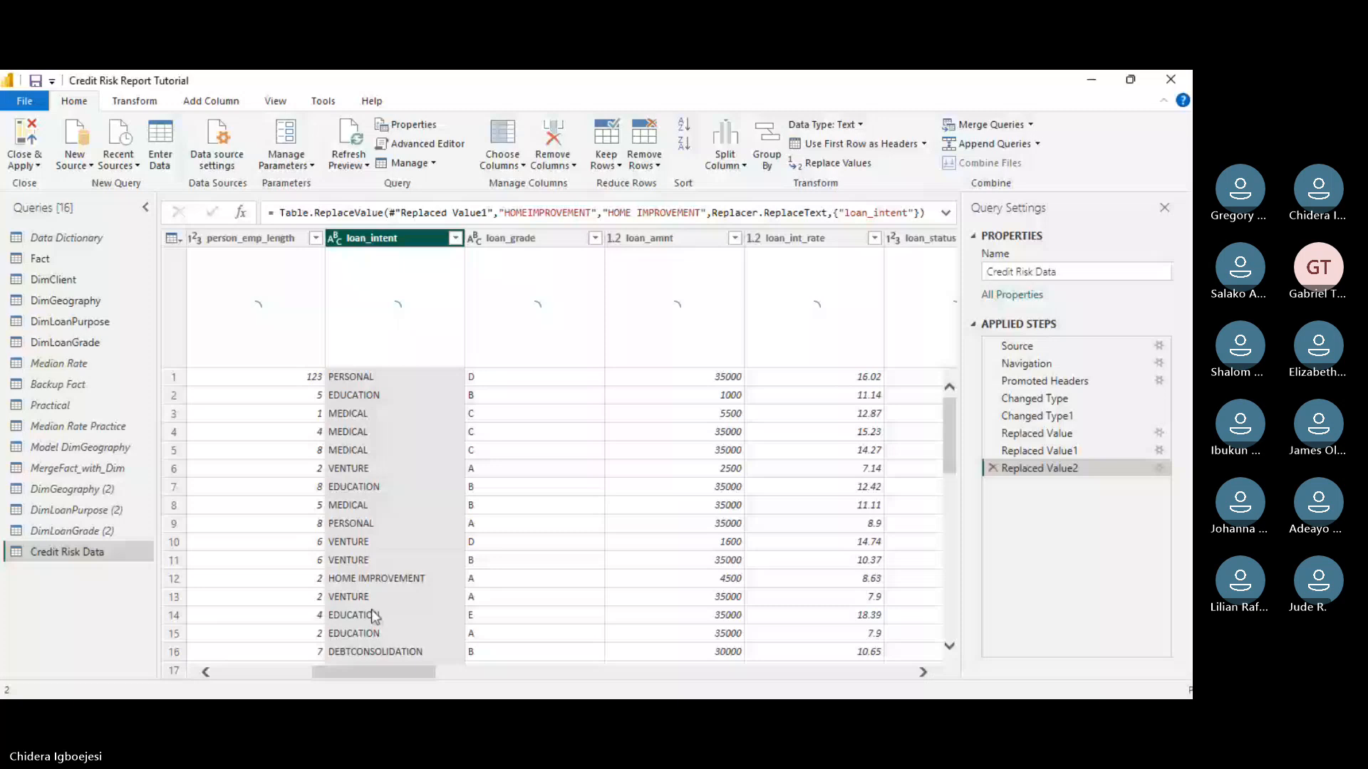
click(377, 651)
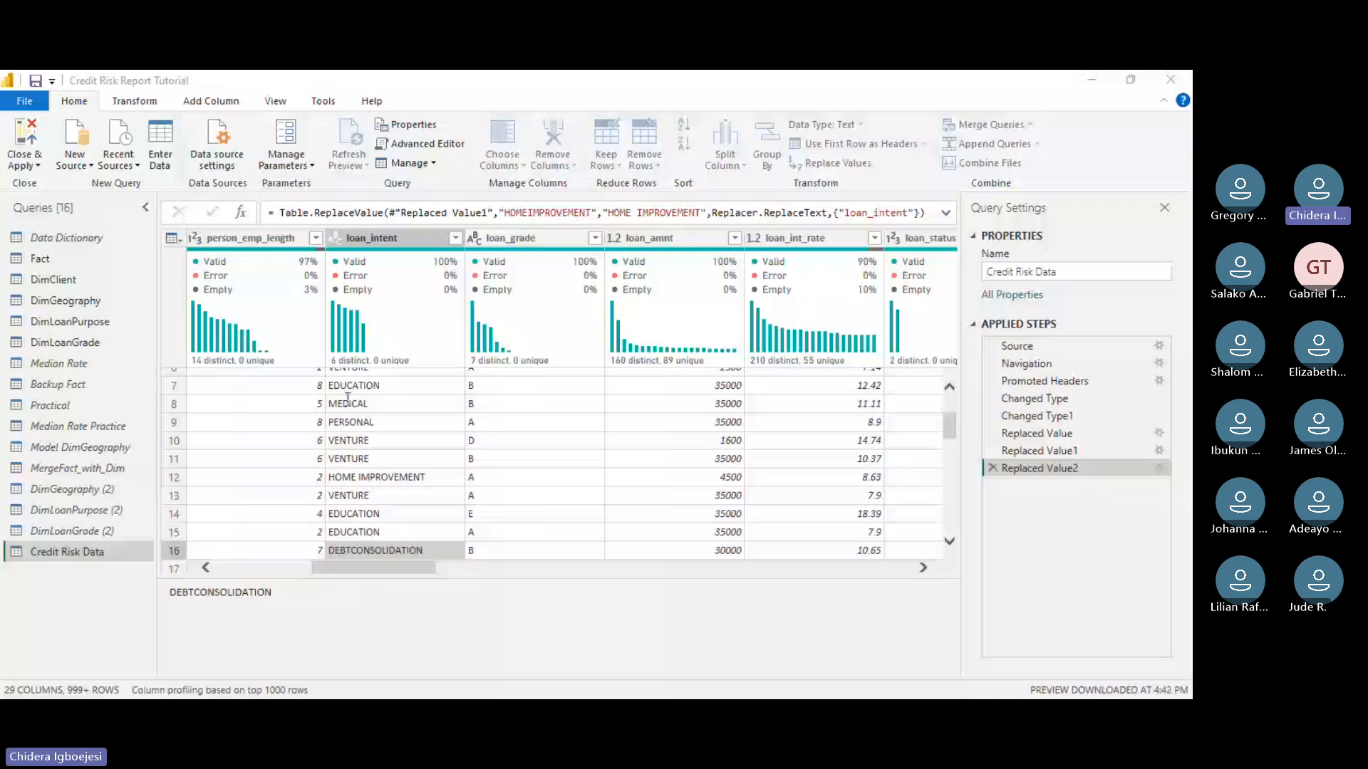
click(795, 472)
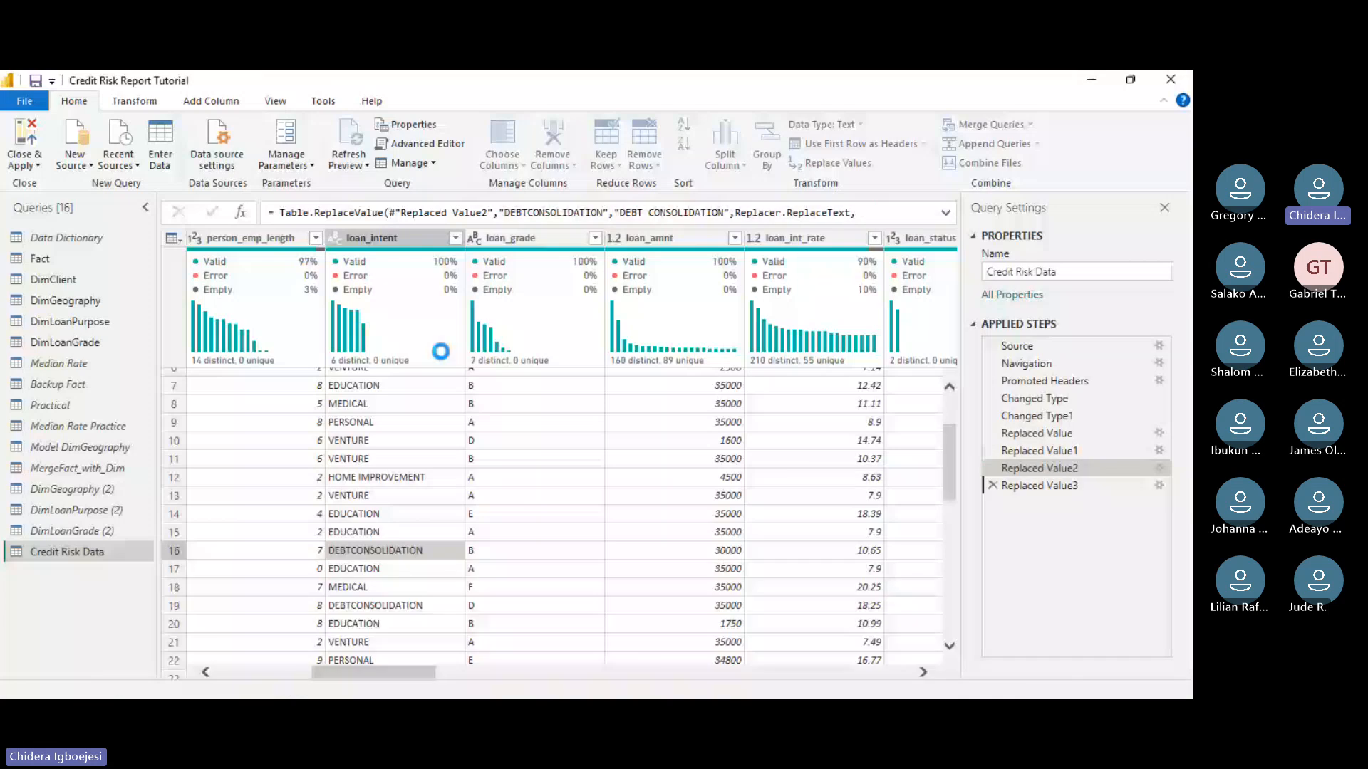
drag(414, 671, 347, 669)
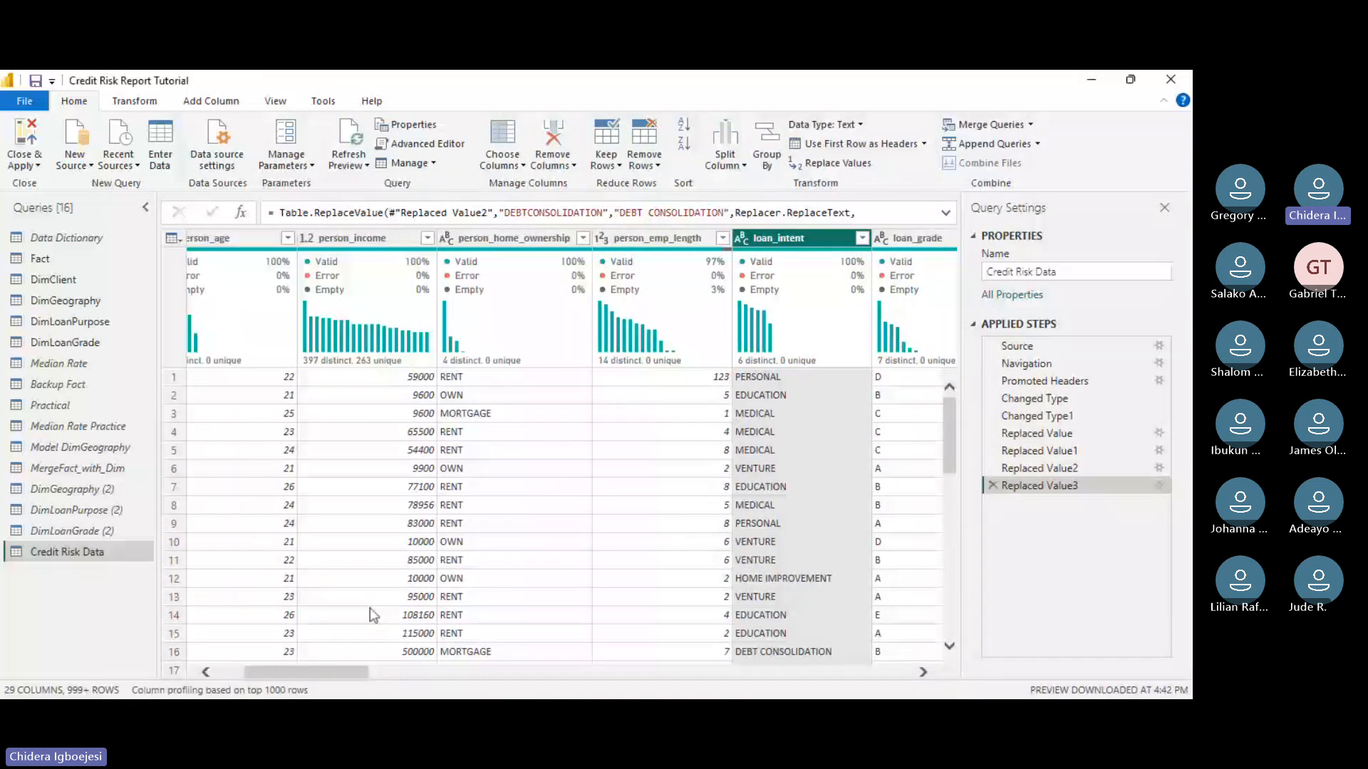
click(496, 239)
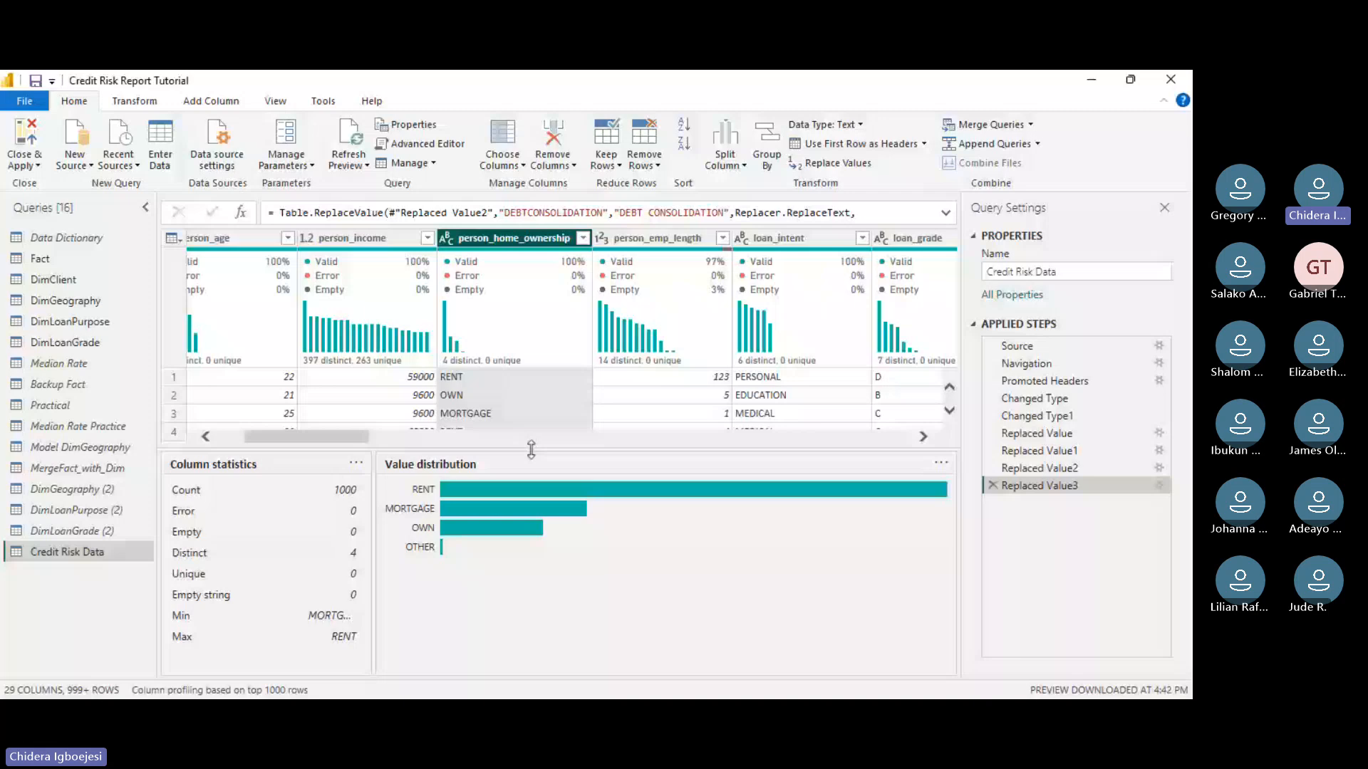
ctrl+click(778, 238)
drag(344, 671, 589, 660)
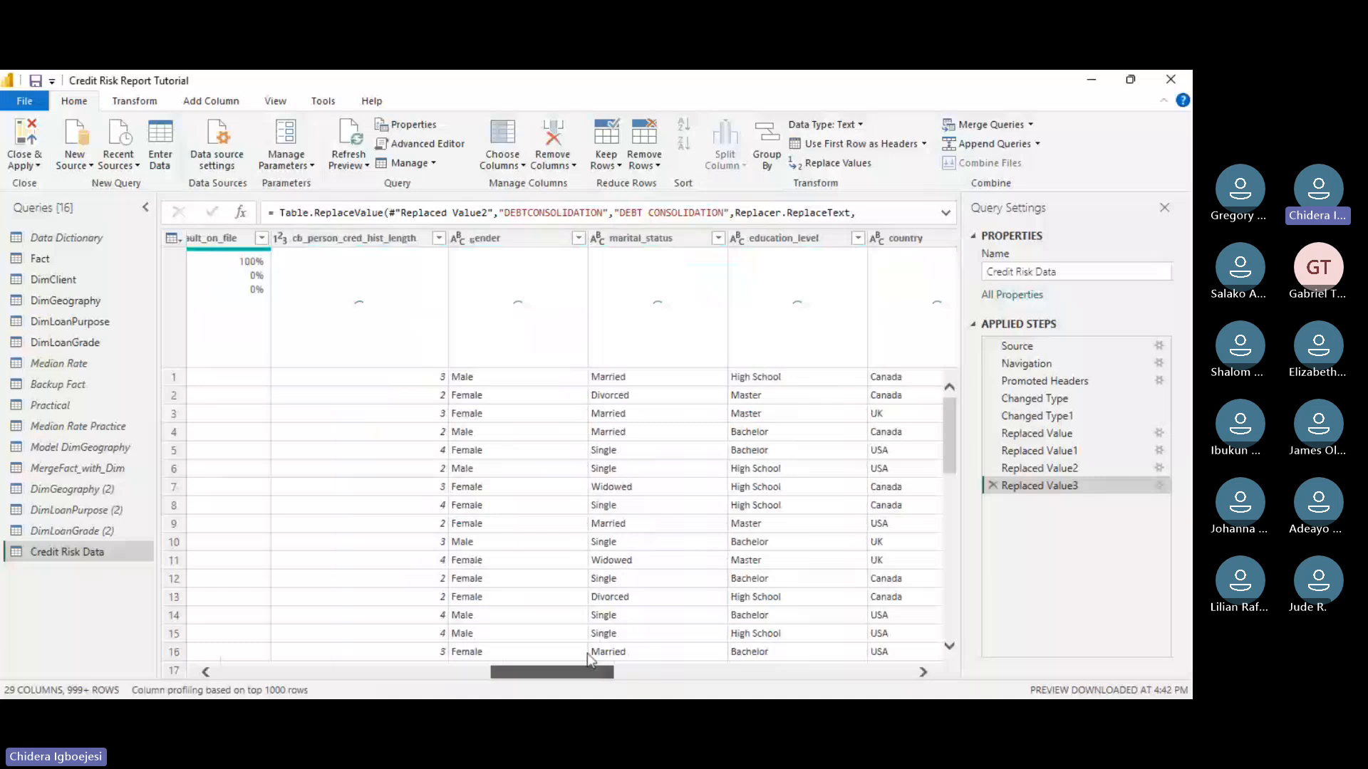
drag(588, 660, 331, 645)
click(134, 100)
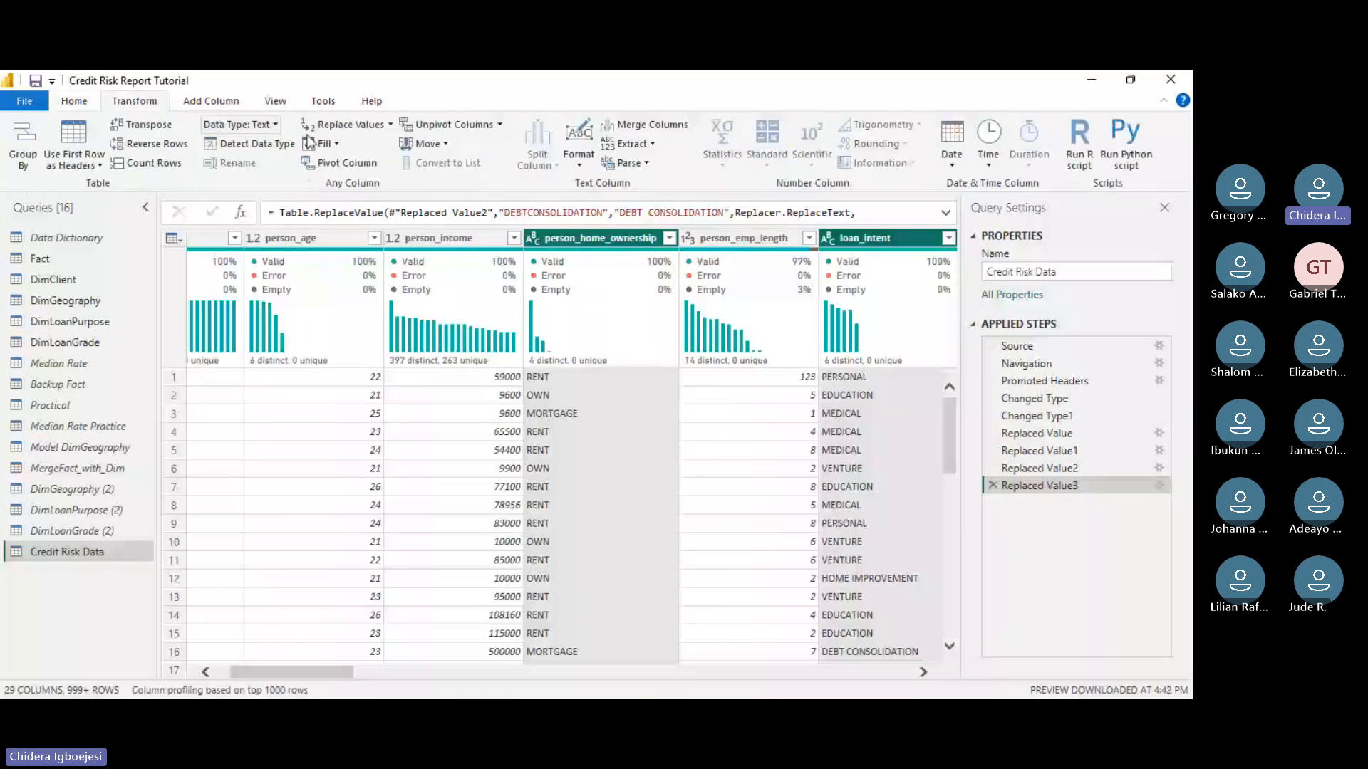
click(583, 170)
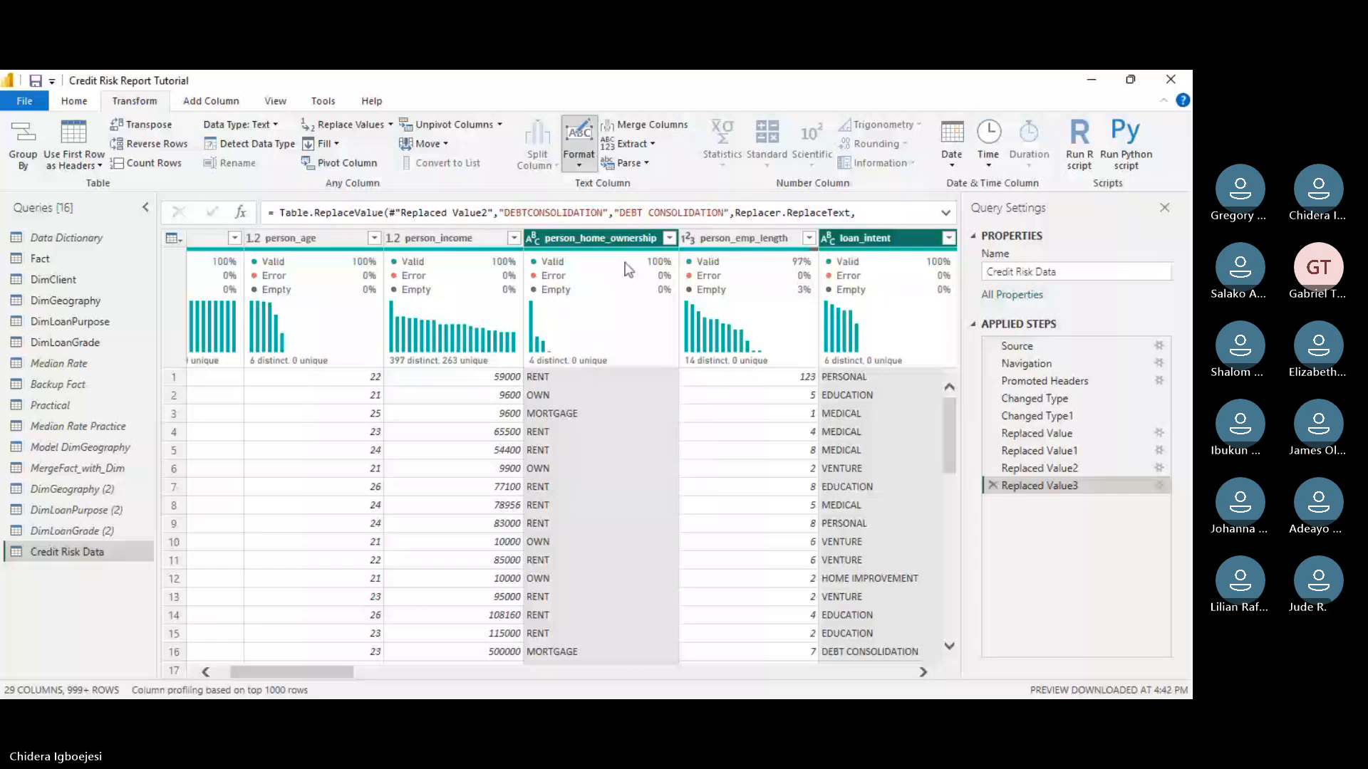
click(624, 262)
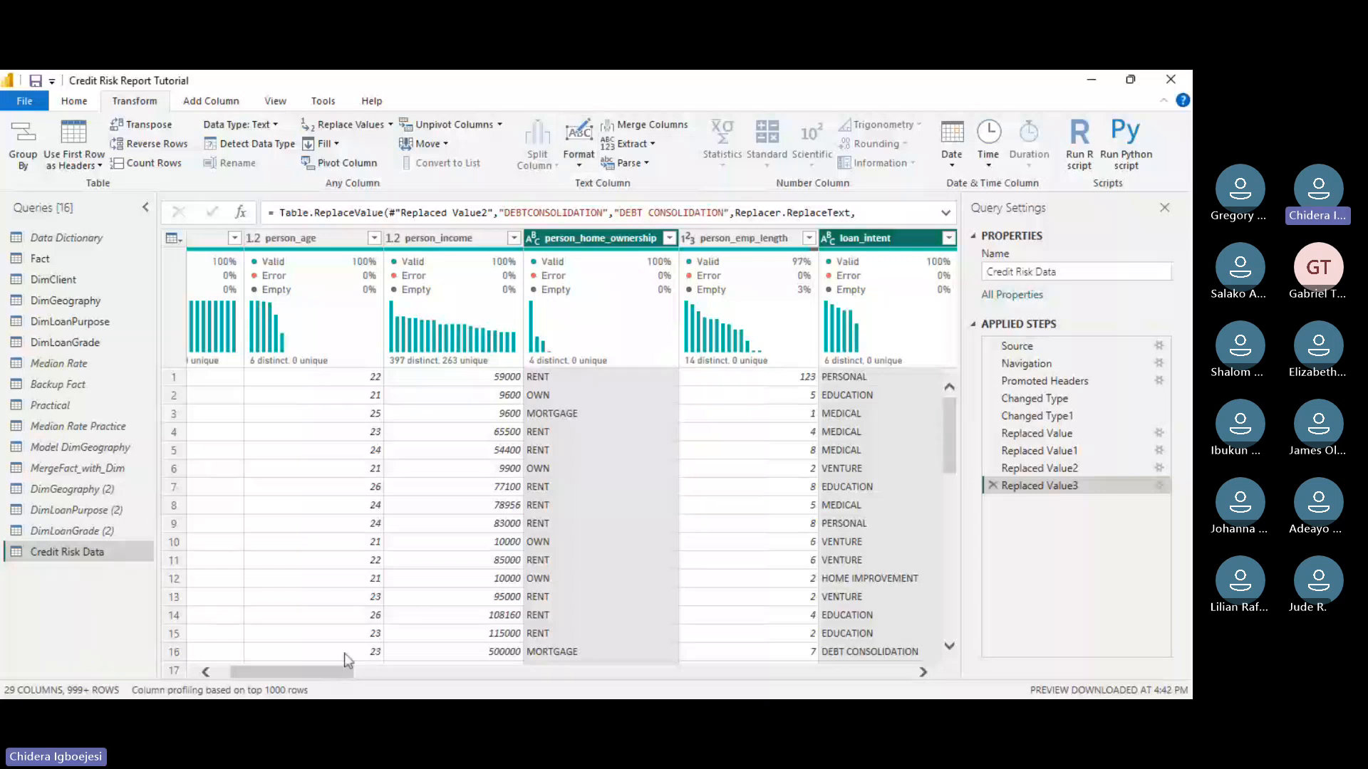
- Examine the values in cb_person_default_on_file and in the following columns, from credit history length through country
drag(344, 672, 516, 679)
click(602, 286)
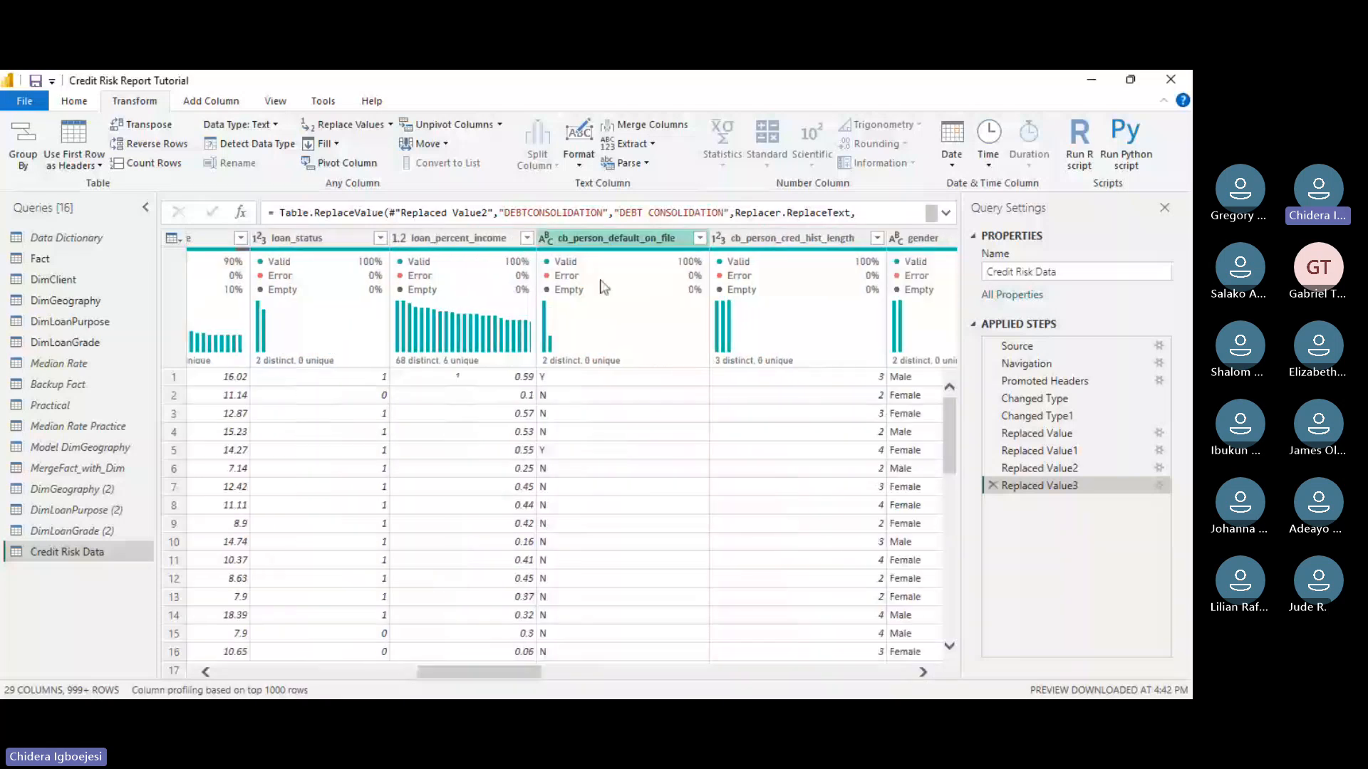
click(564, 378)
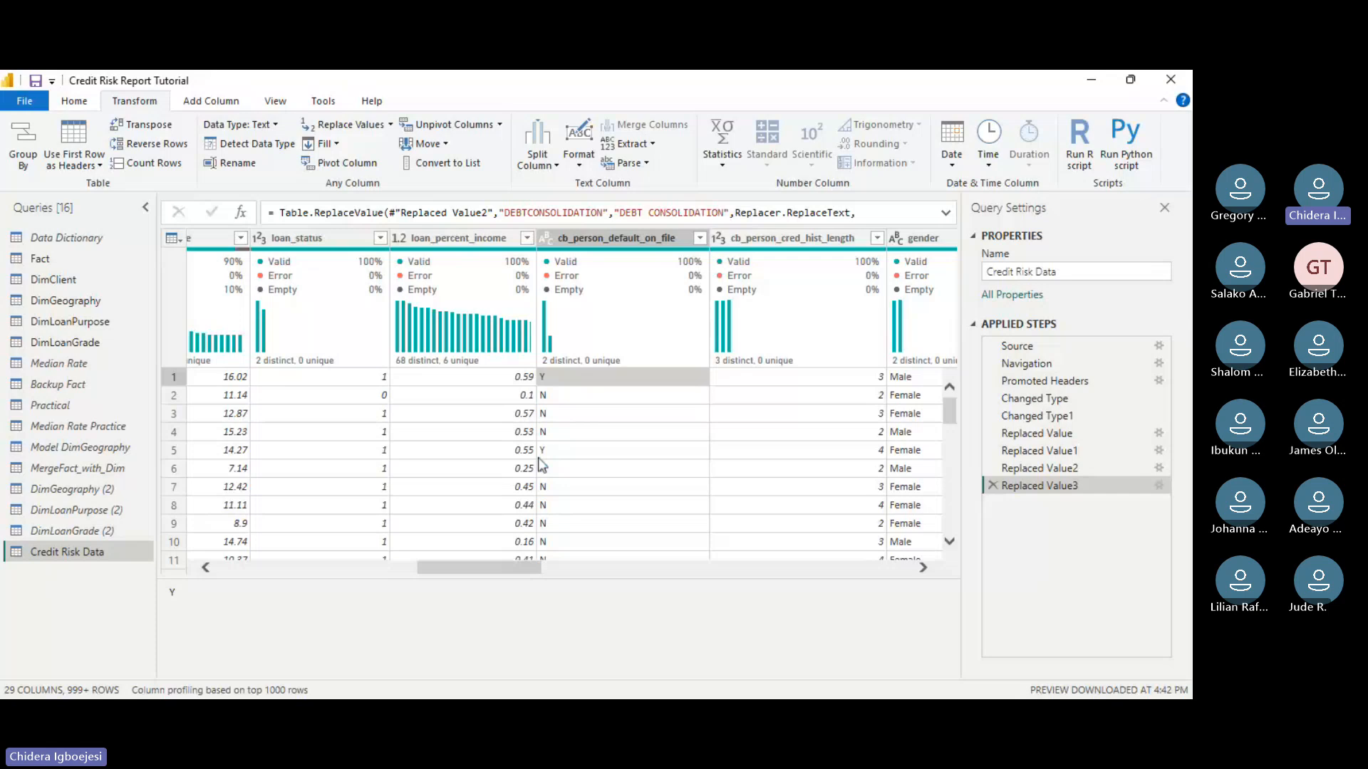
drag(502, 568, 592, 543)
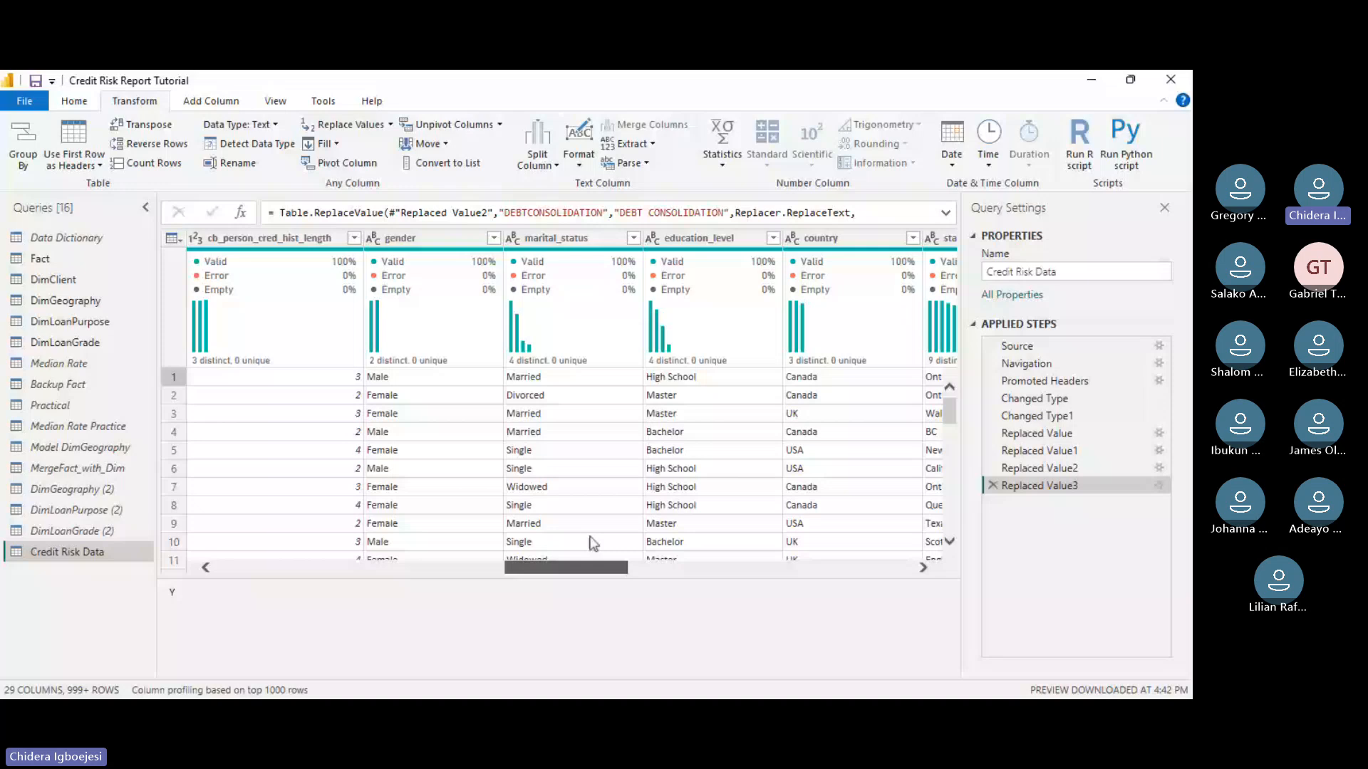
- Examine the loan_int_rate column's empty values and the neighbouring loan_grade and loan_amnt columns
drag(591, 544, 448, 538)
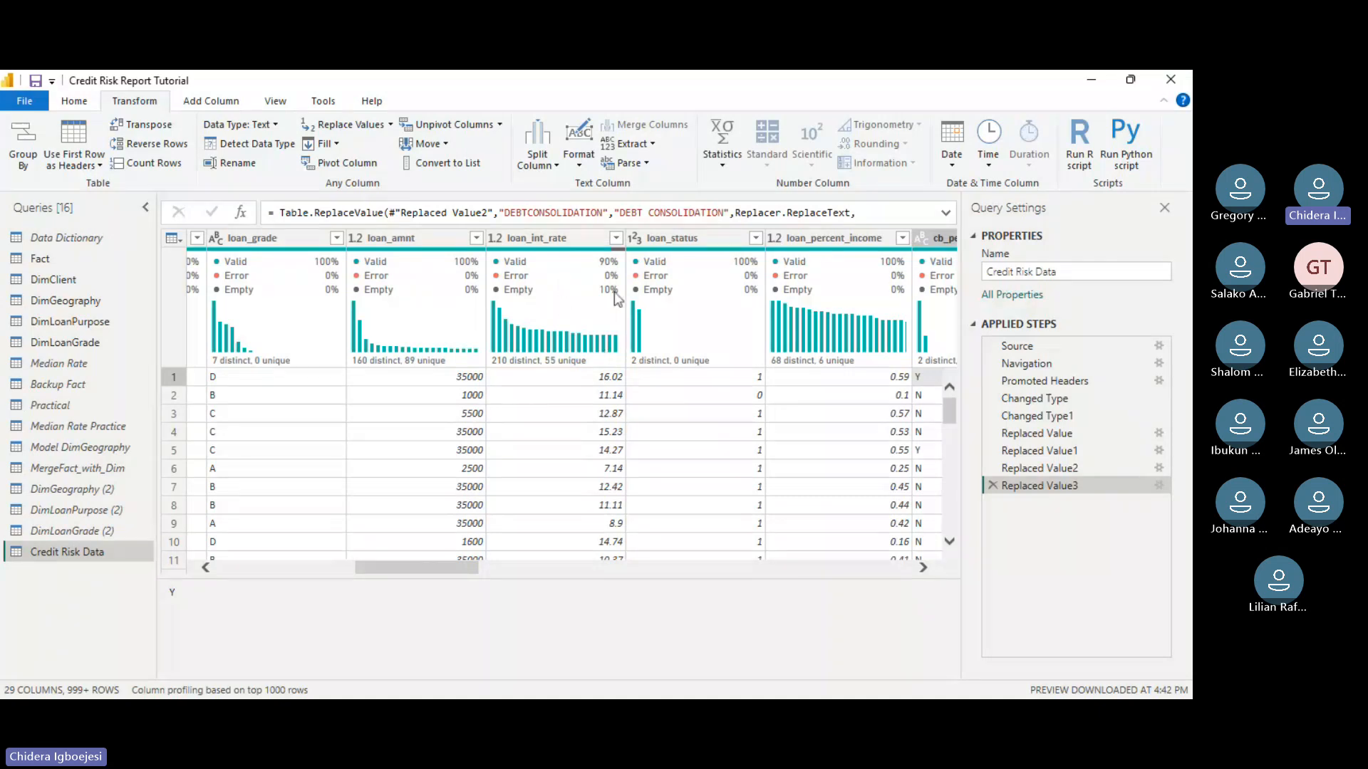
scroll(628, 436, down, 2)
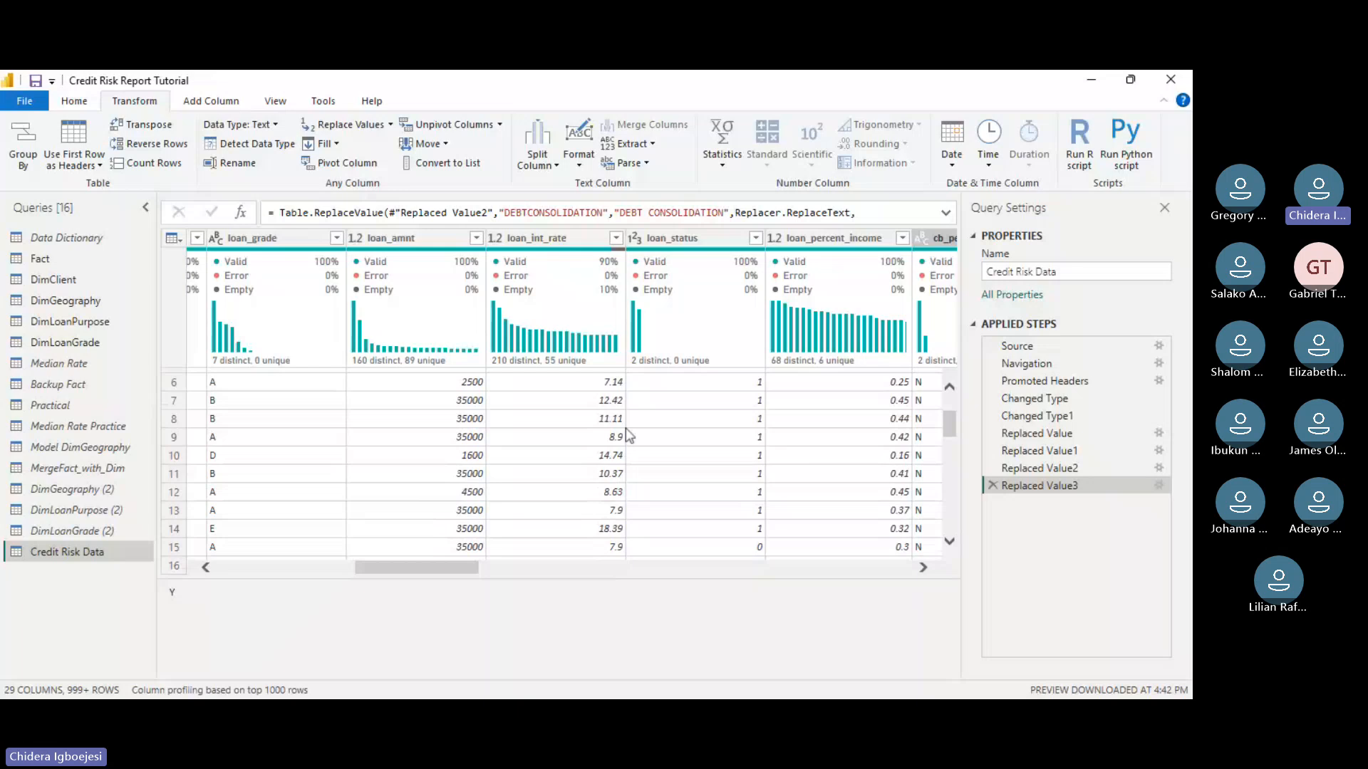
scroll(629, 436, down, 1)
scroll(620, 442, down, 5)
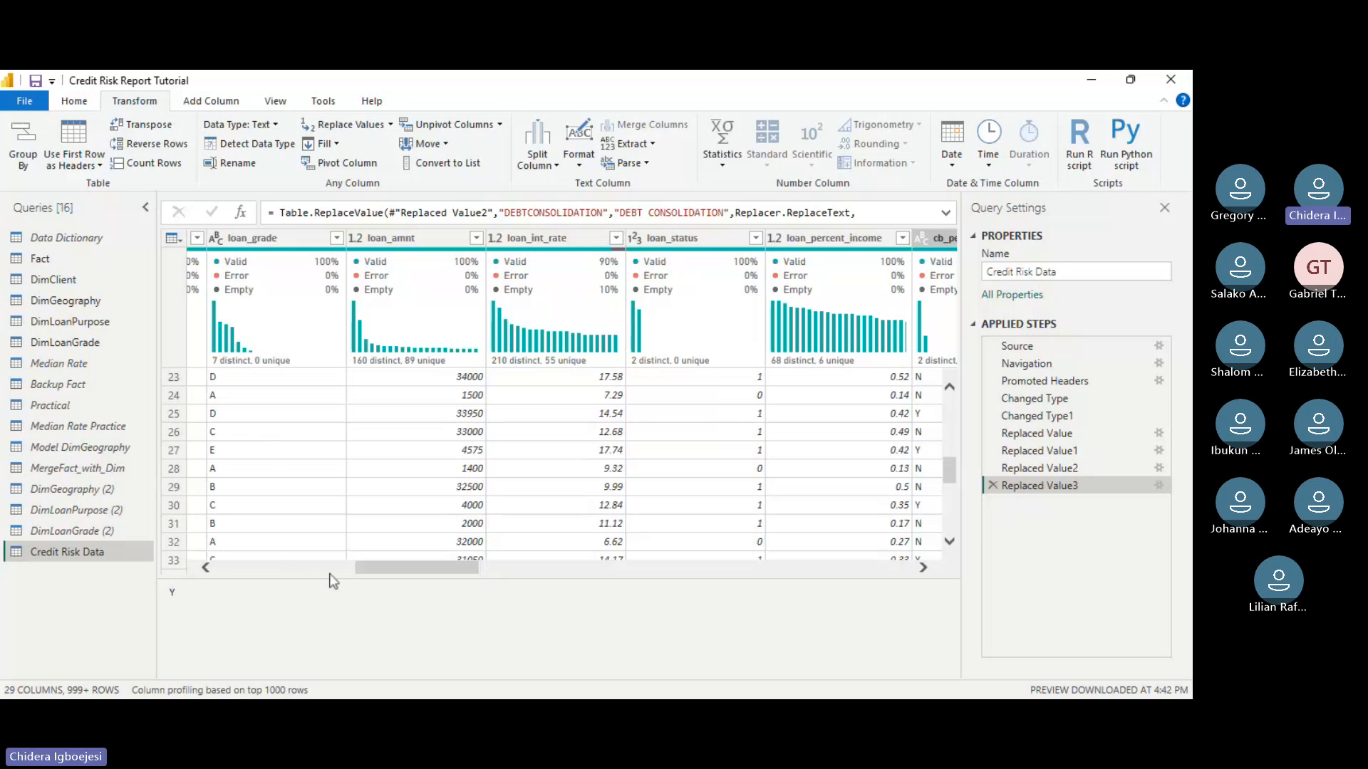
drag(329, 581, 388, 624)
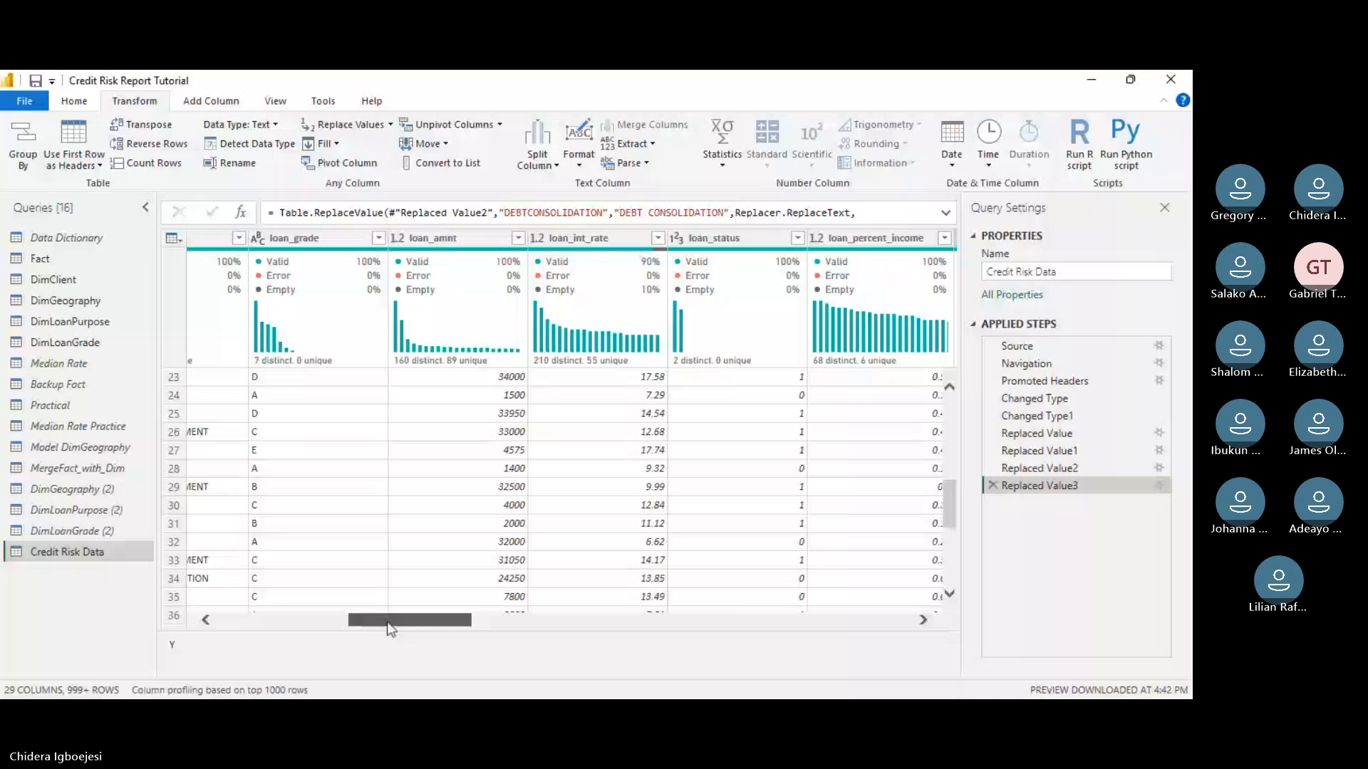
drag(390, 628, 381, 626)
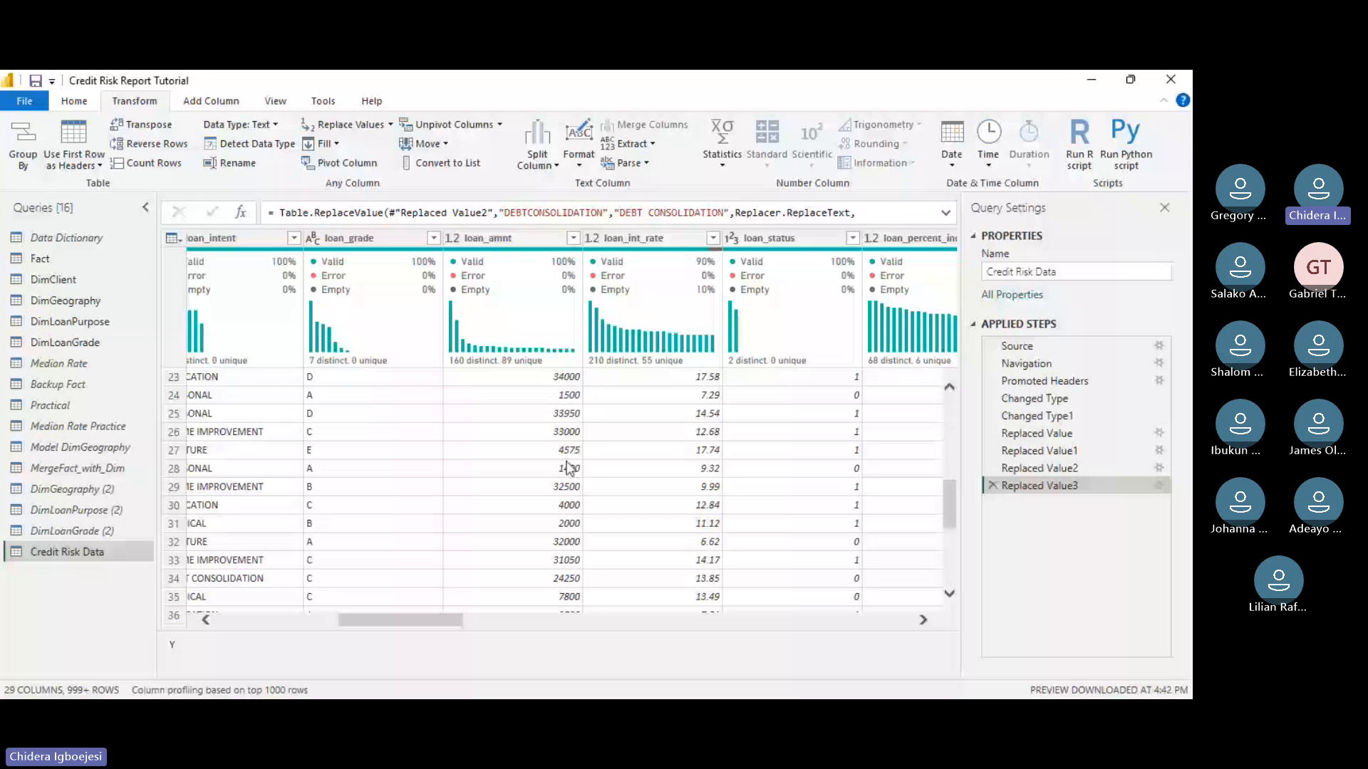
drag(433, 631, 447, 632)
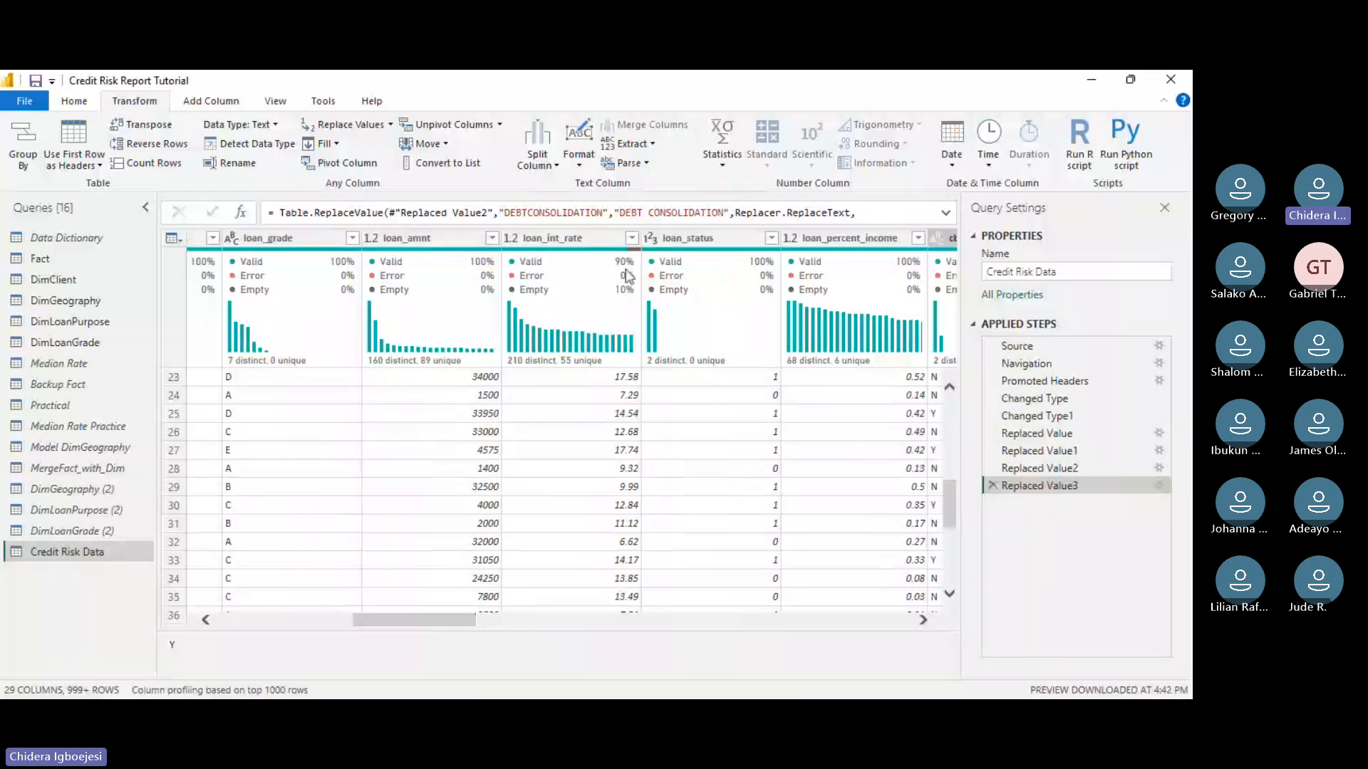
- Filter the loan_int_rate column to its null values for inspection and remove that filter from the query
click(632, 239)
click(385, 421)
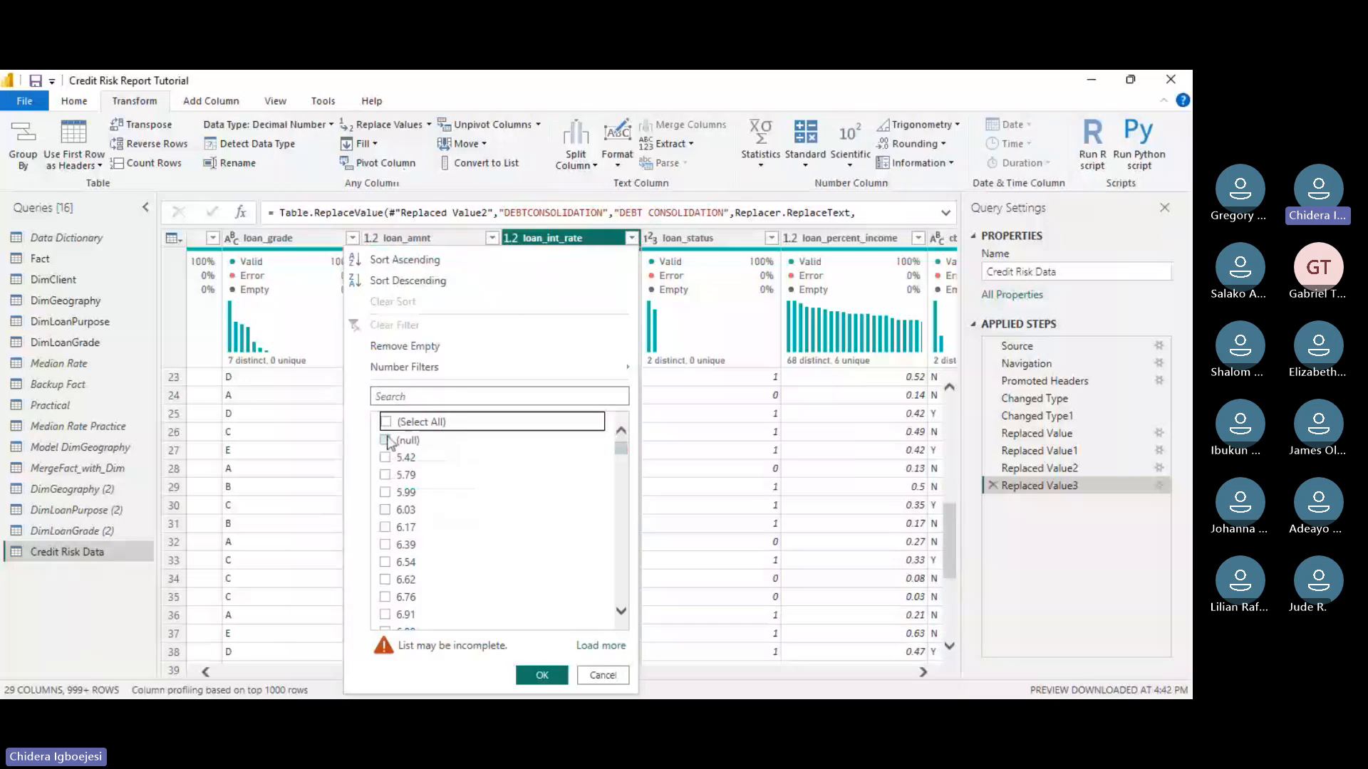
click(386, 440)
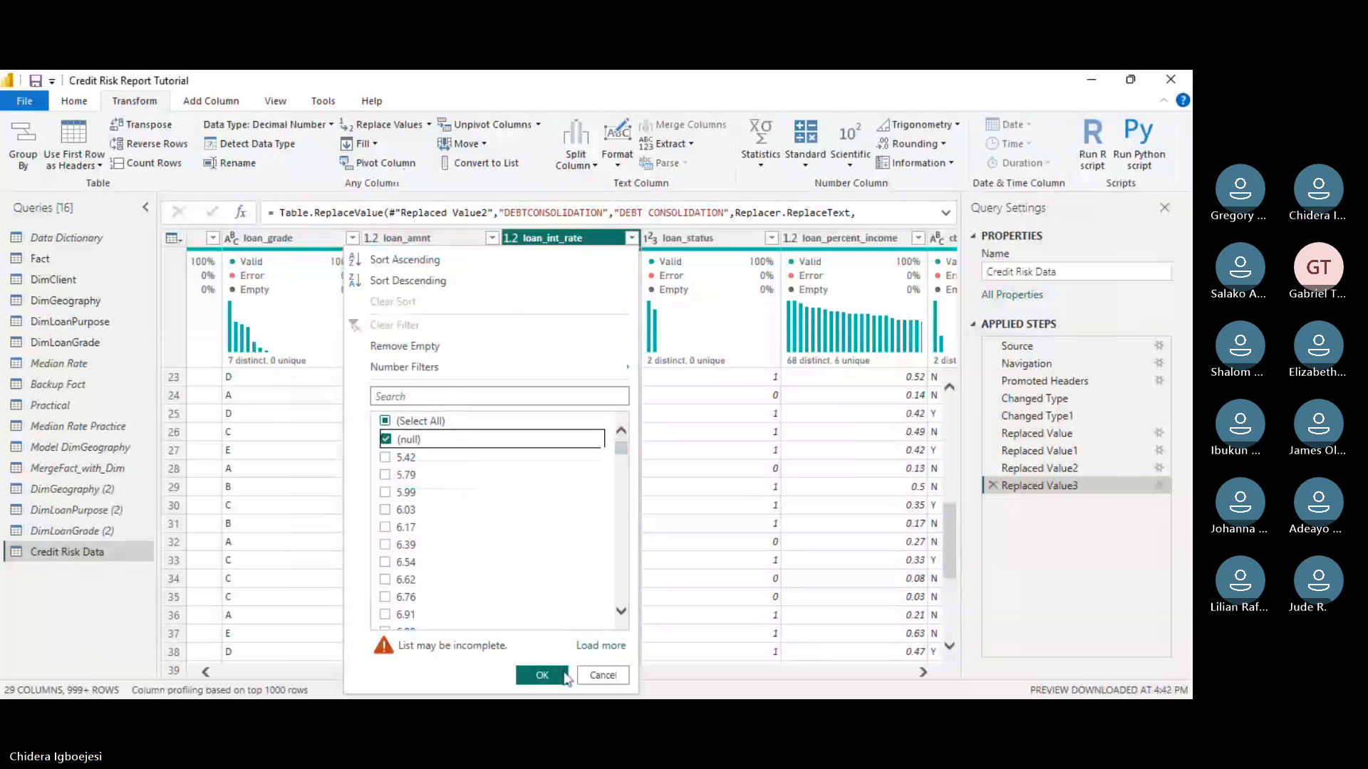
click(542, 675)
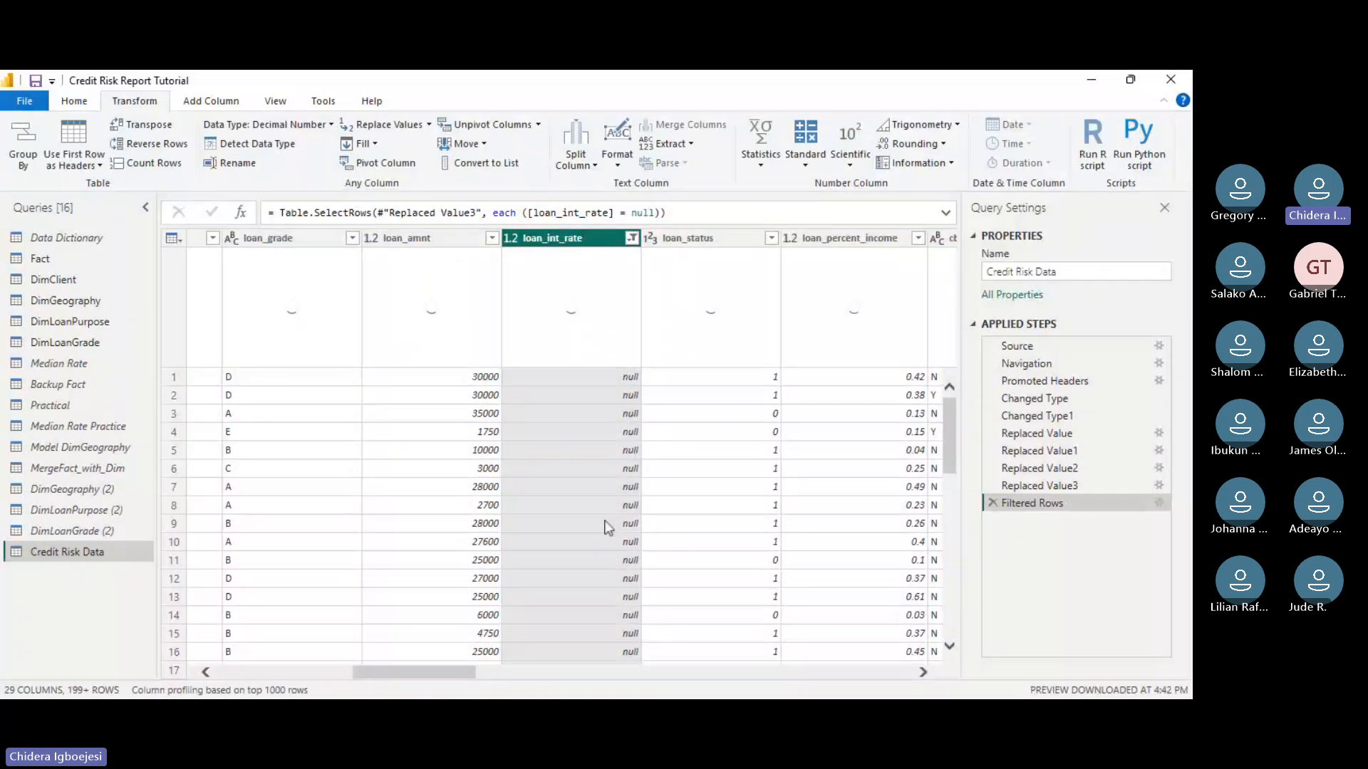
click(990, 503)
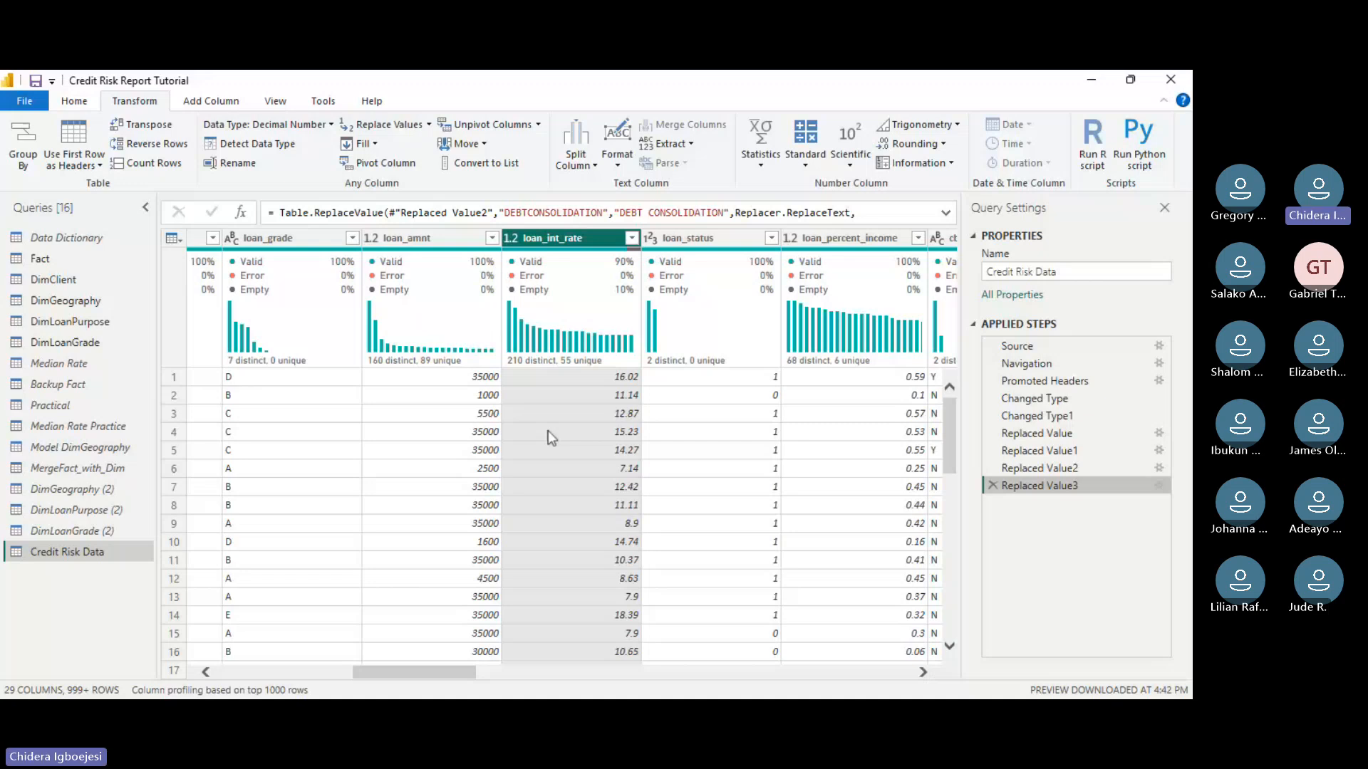
- Compare the null interest rates against the loan_grade column to check which grades they belong to
scroll(548, 430, down, 5)
scroll(617, 493, down, 8)
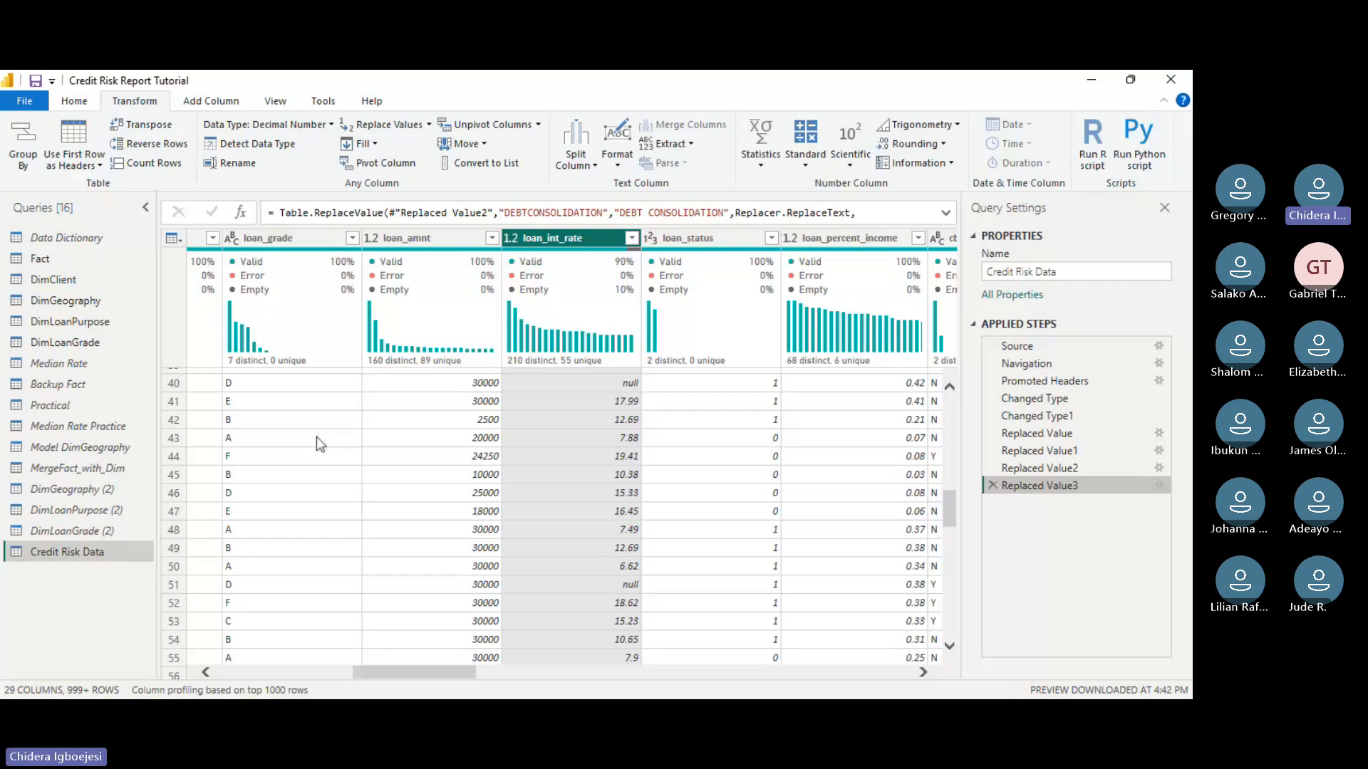
click(324, 360)
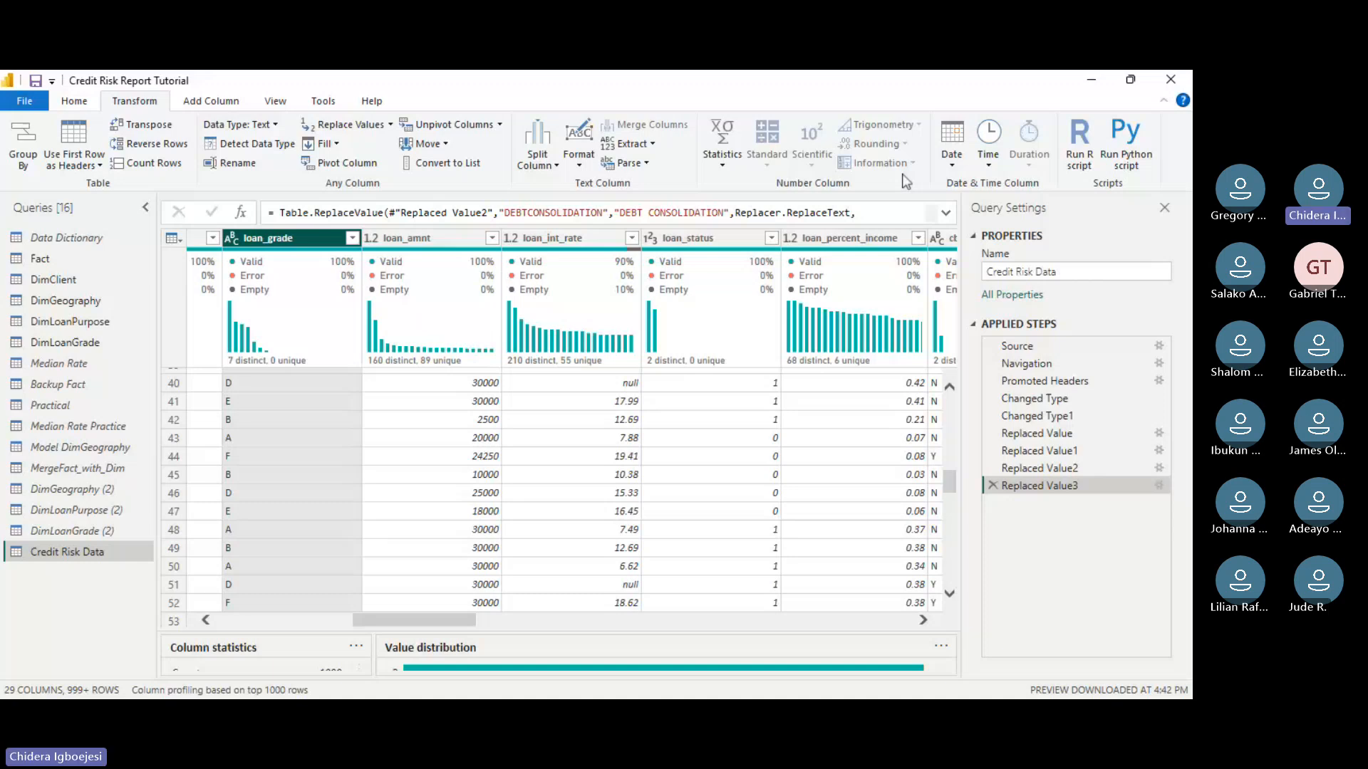
click(74, 101)
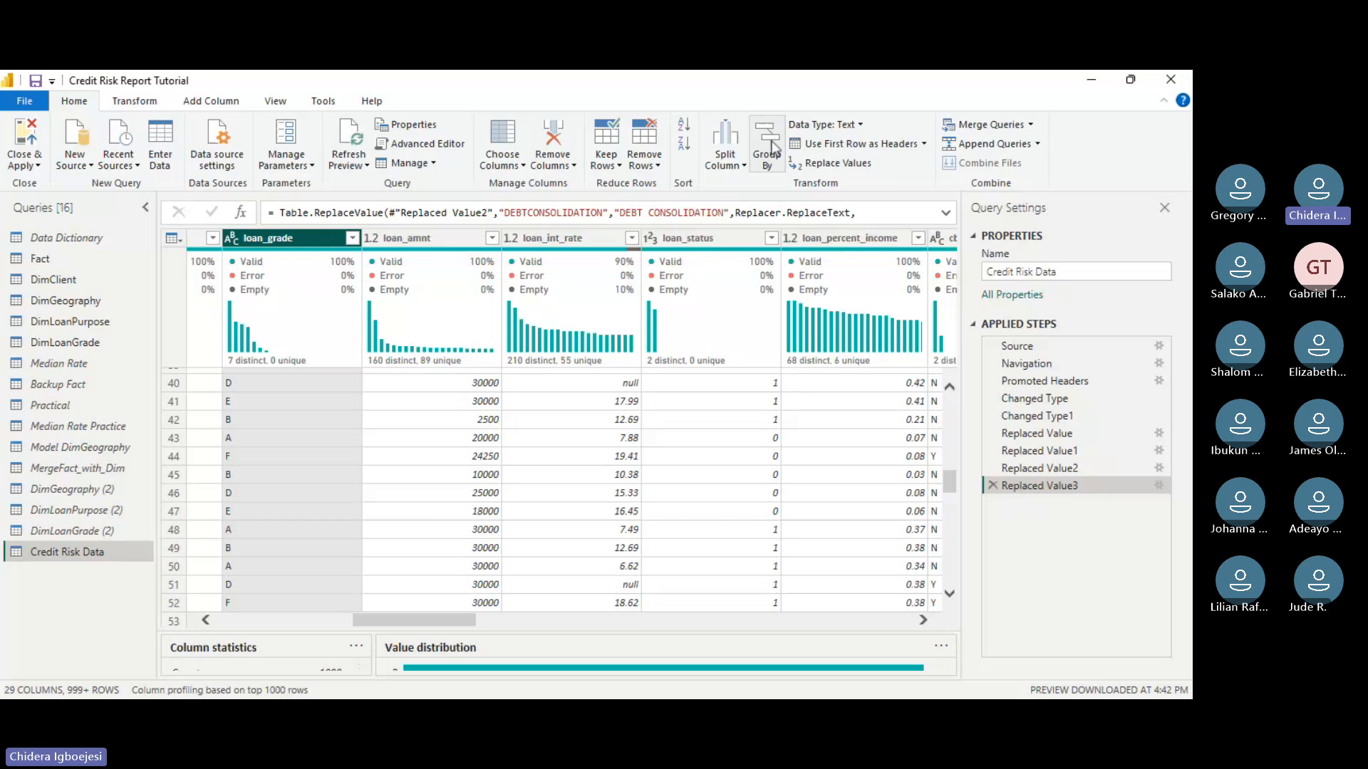
- Look at the Median Rate Practice query and the loan_grade column of the Fact query
click(66, 427)
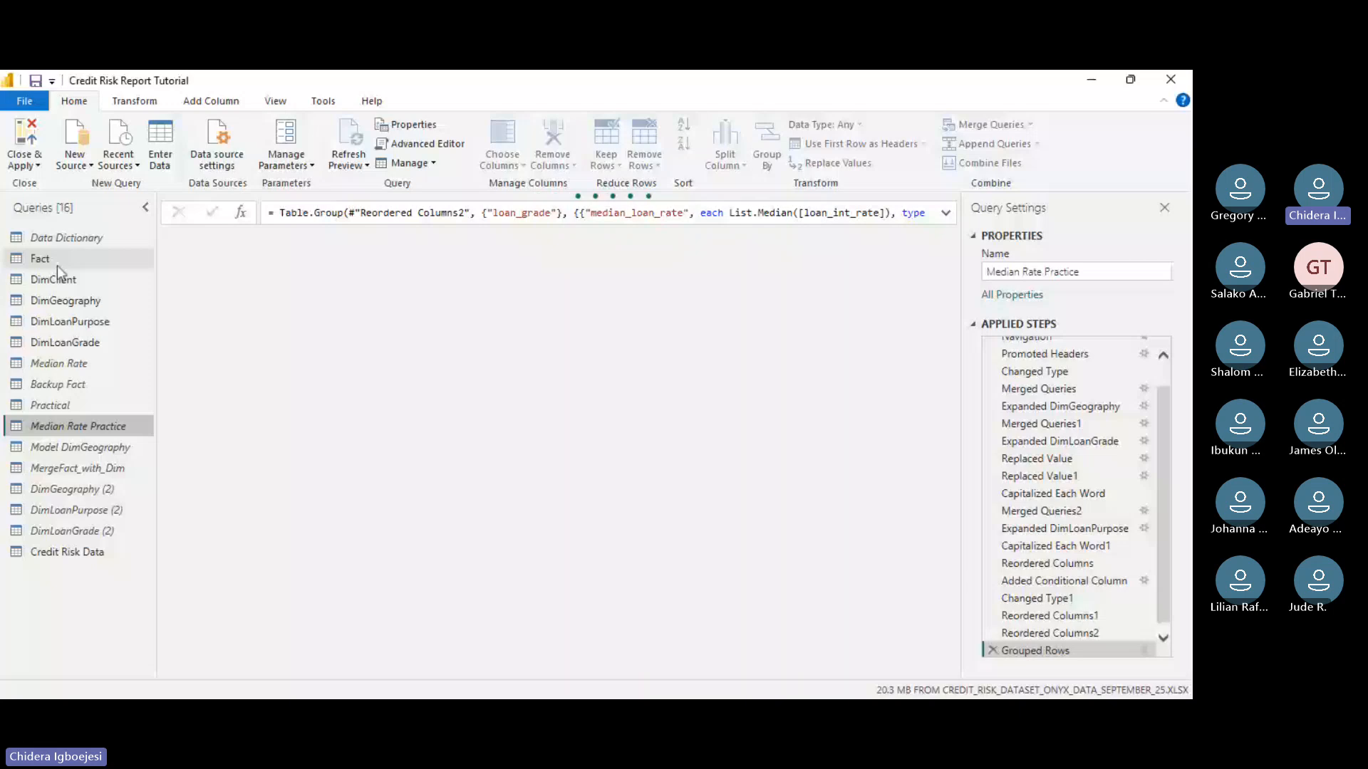
click(57, 263)
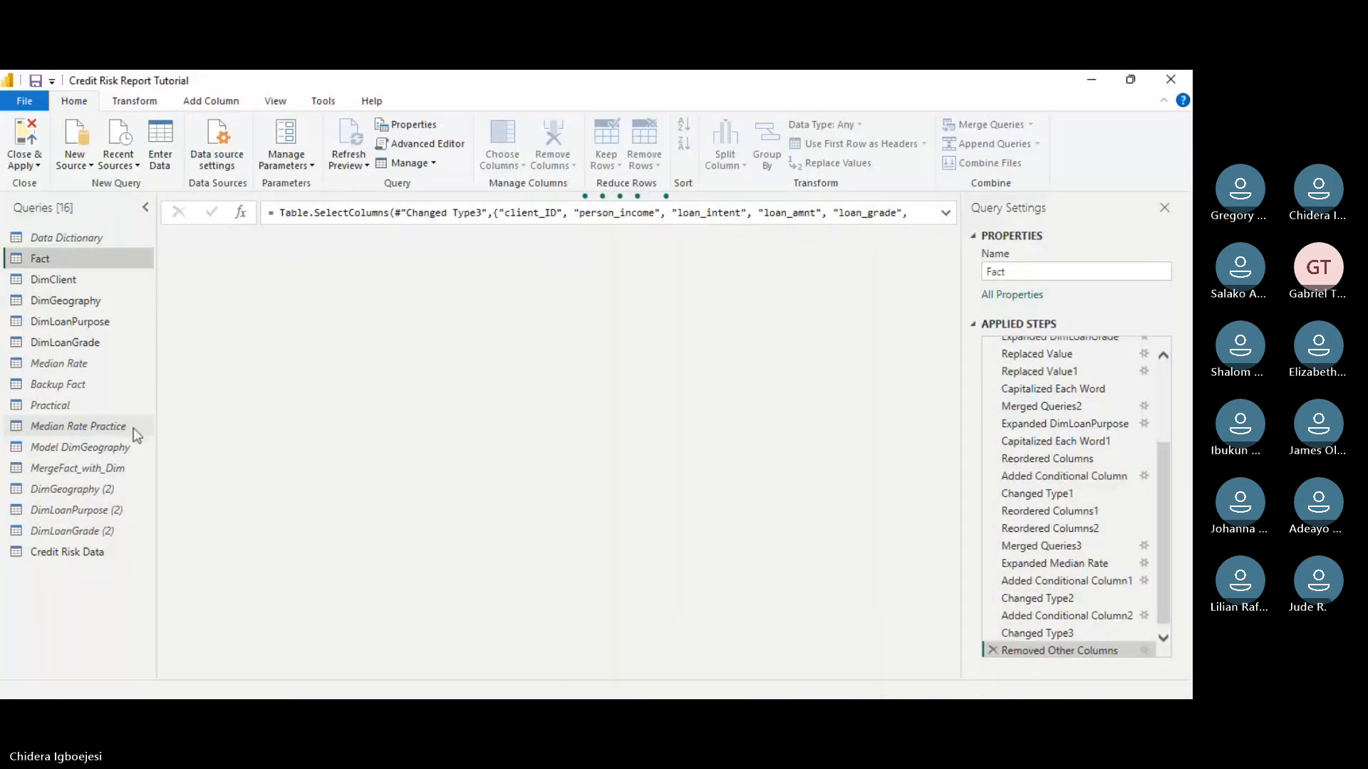
drag(388, 672, 454, 669)
click(519, 253)
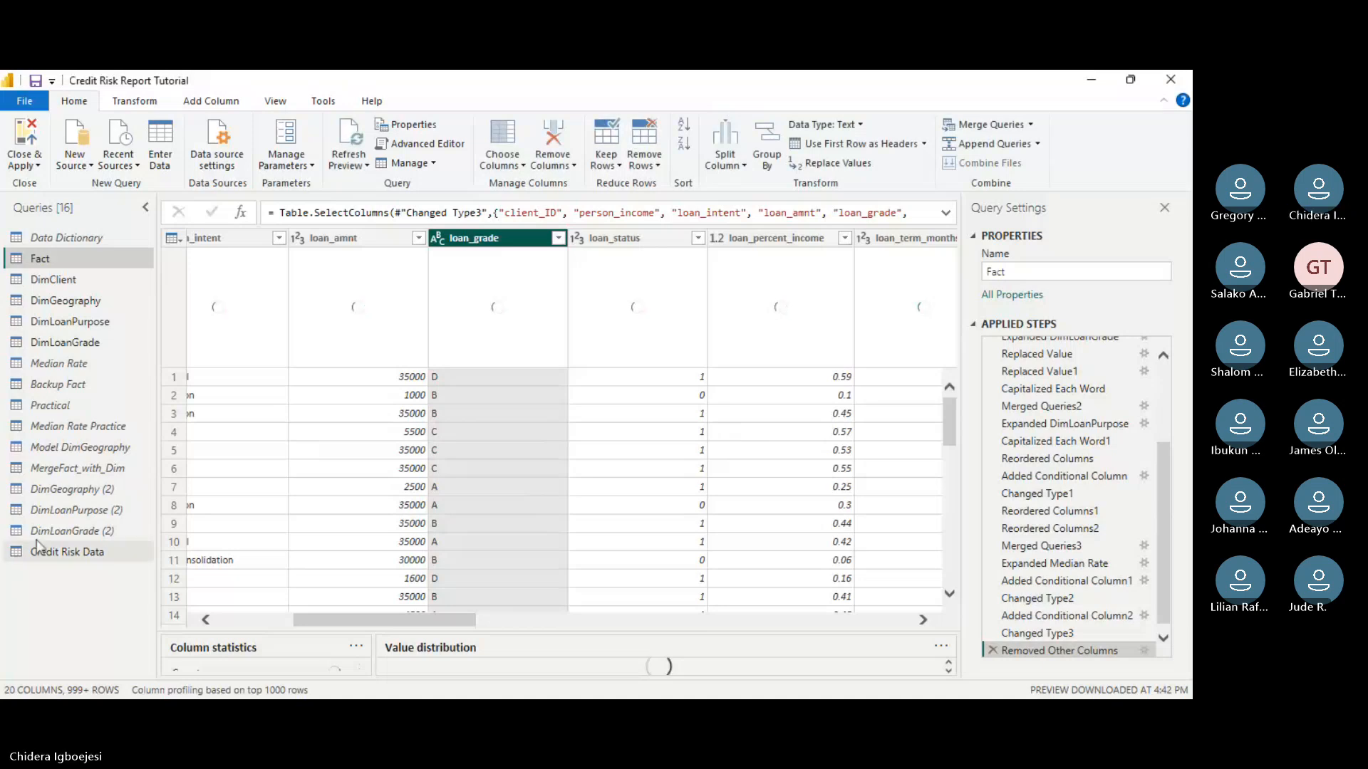
- Delete the Grouped Rows step from the Median Rate Practice query
click(79, 431)
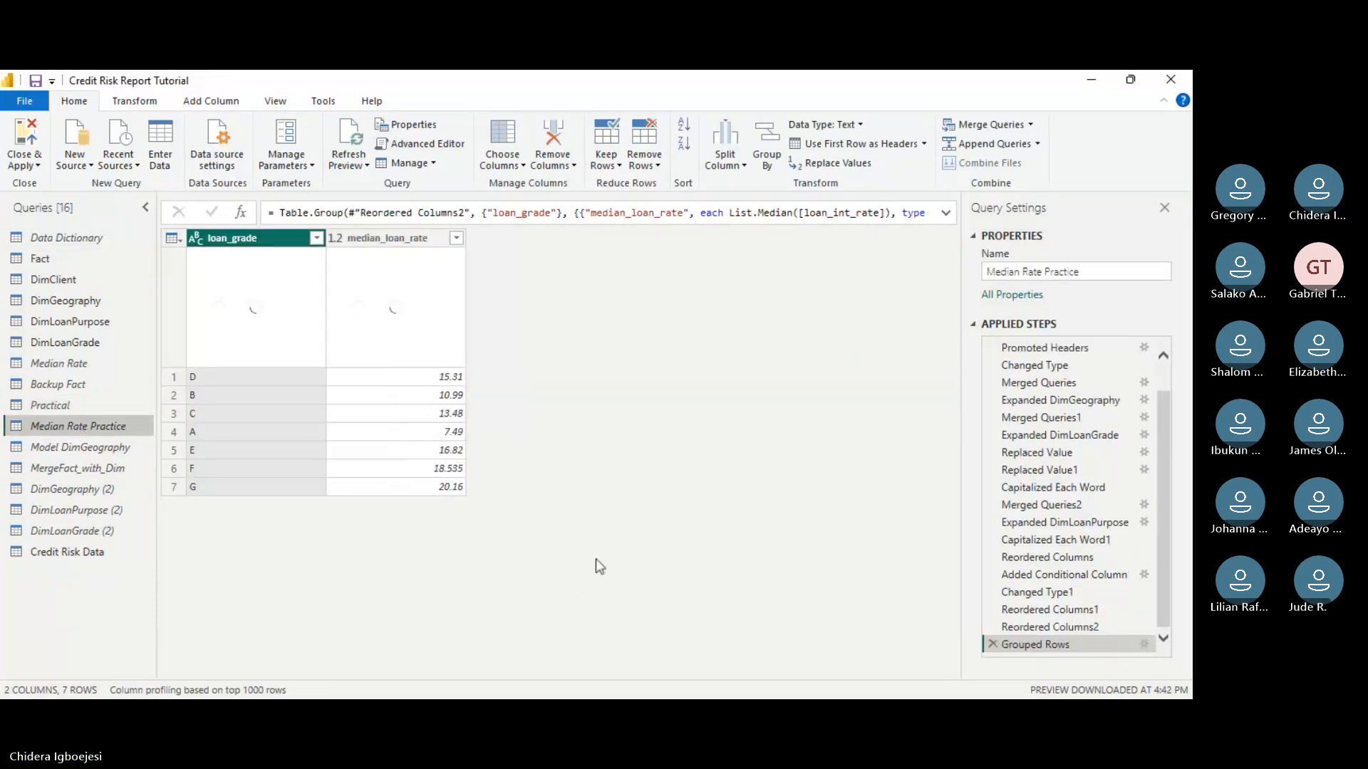
click(992, 645)
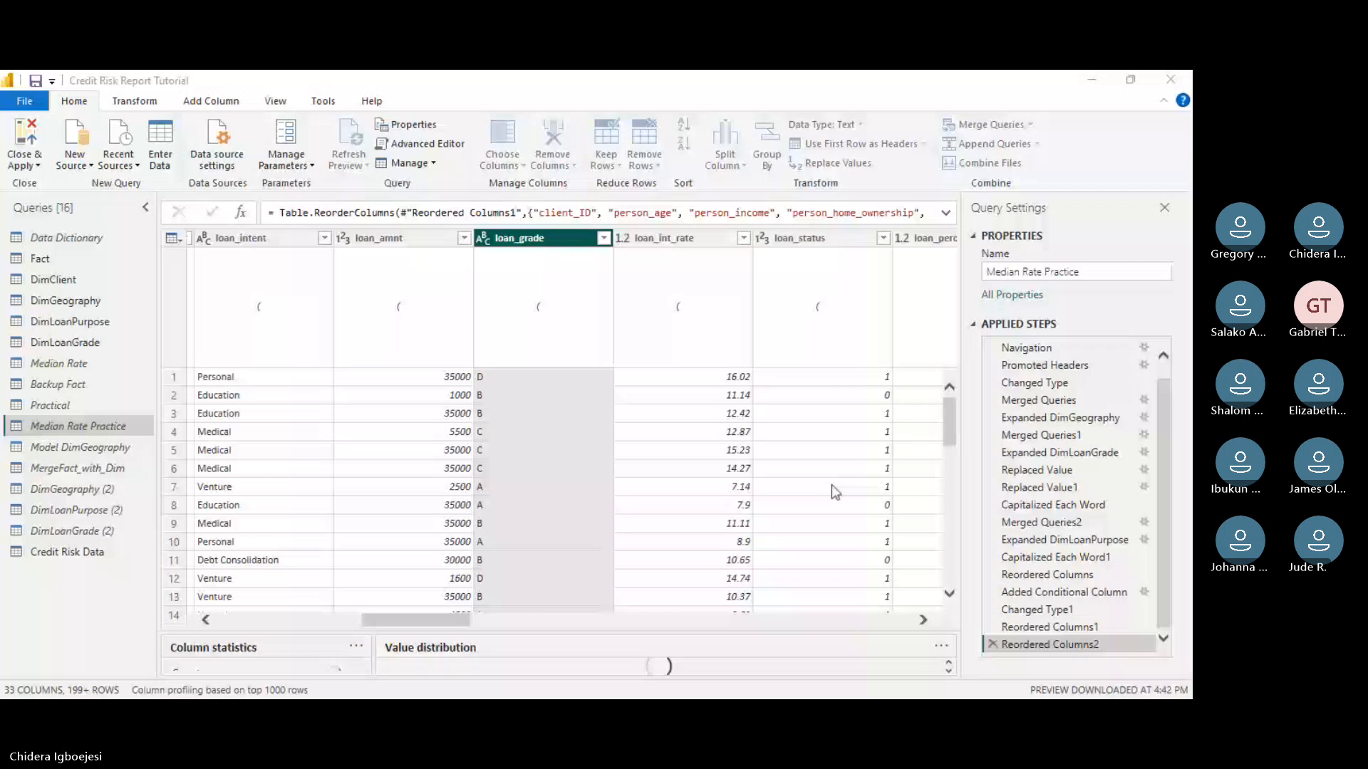
- Examine the Fact query's columns, especially median_loan_rate, clean_loan_int_rate and missing_loan_rate
click(40, 259)
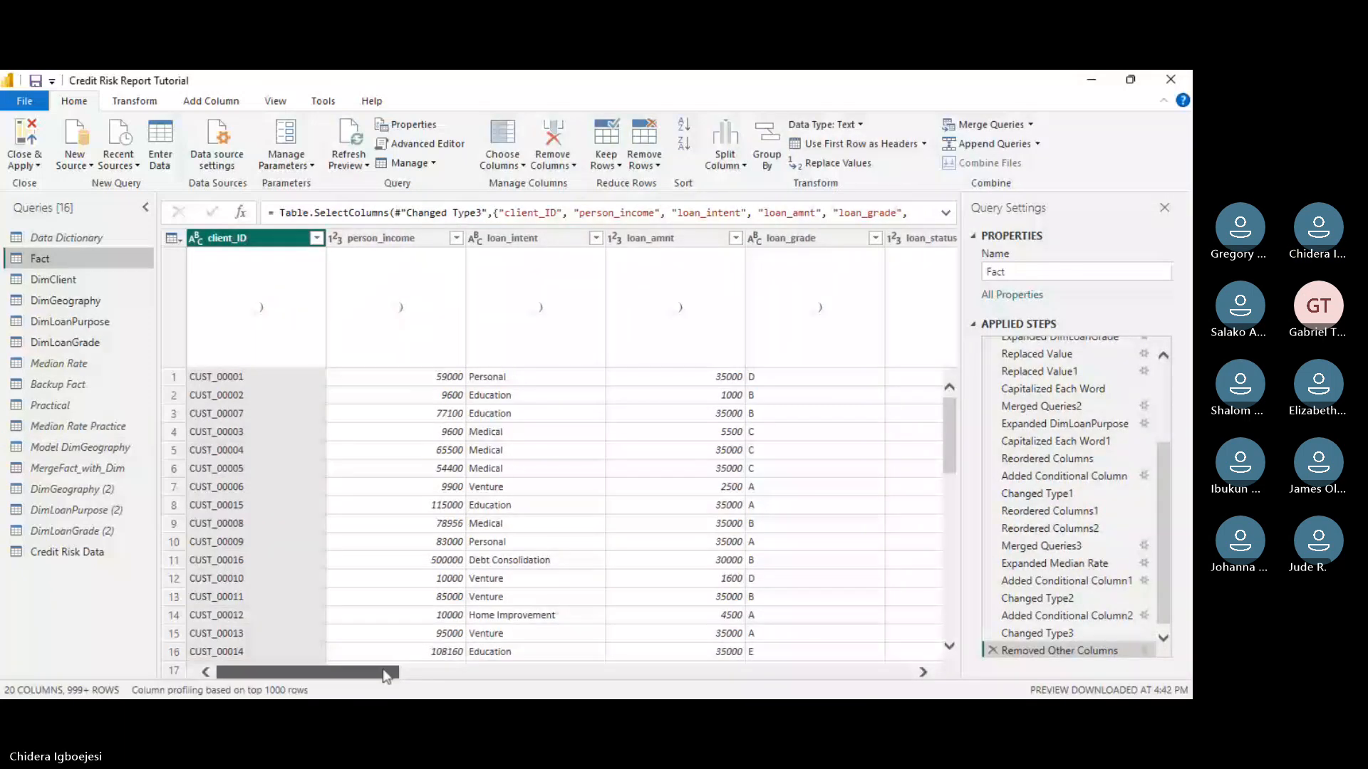
drag(385, 676, 787, 674)
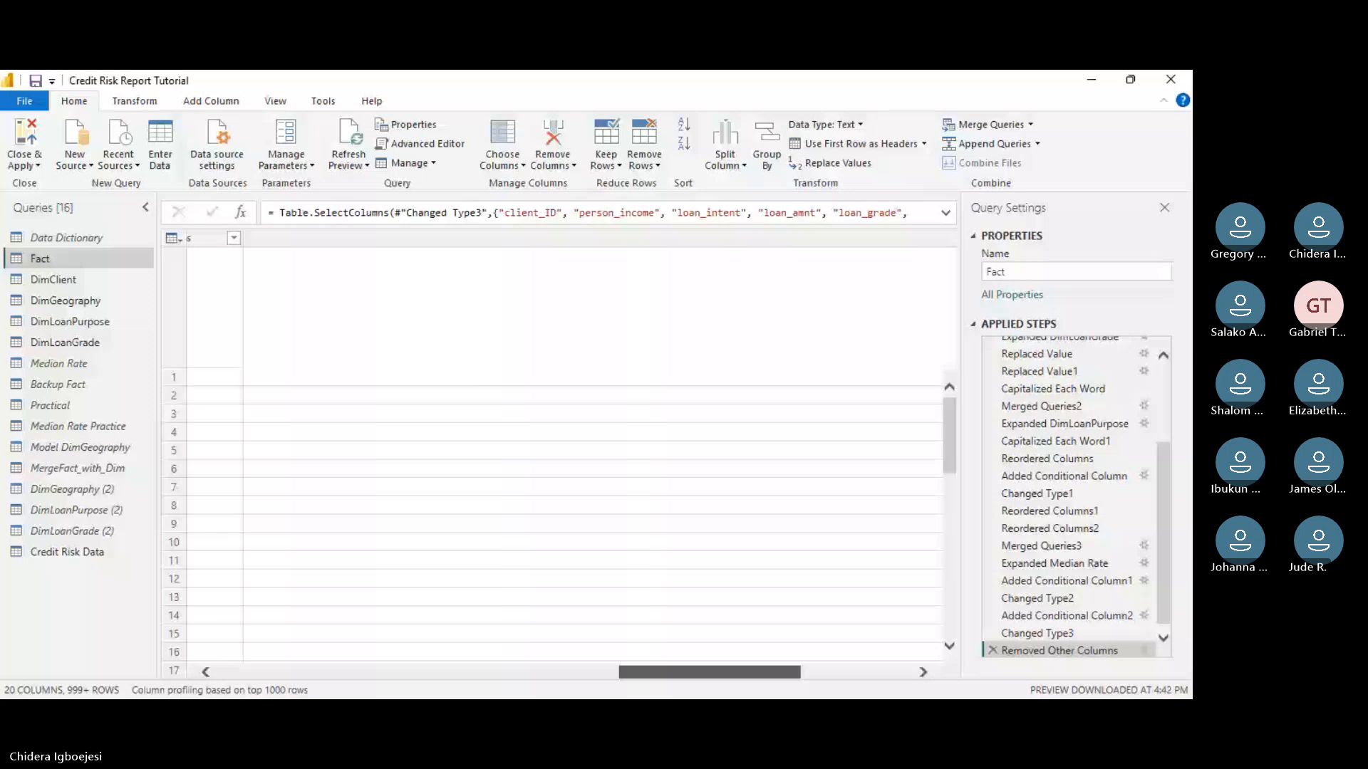
drag(787, 674, 898, 674)
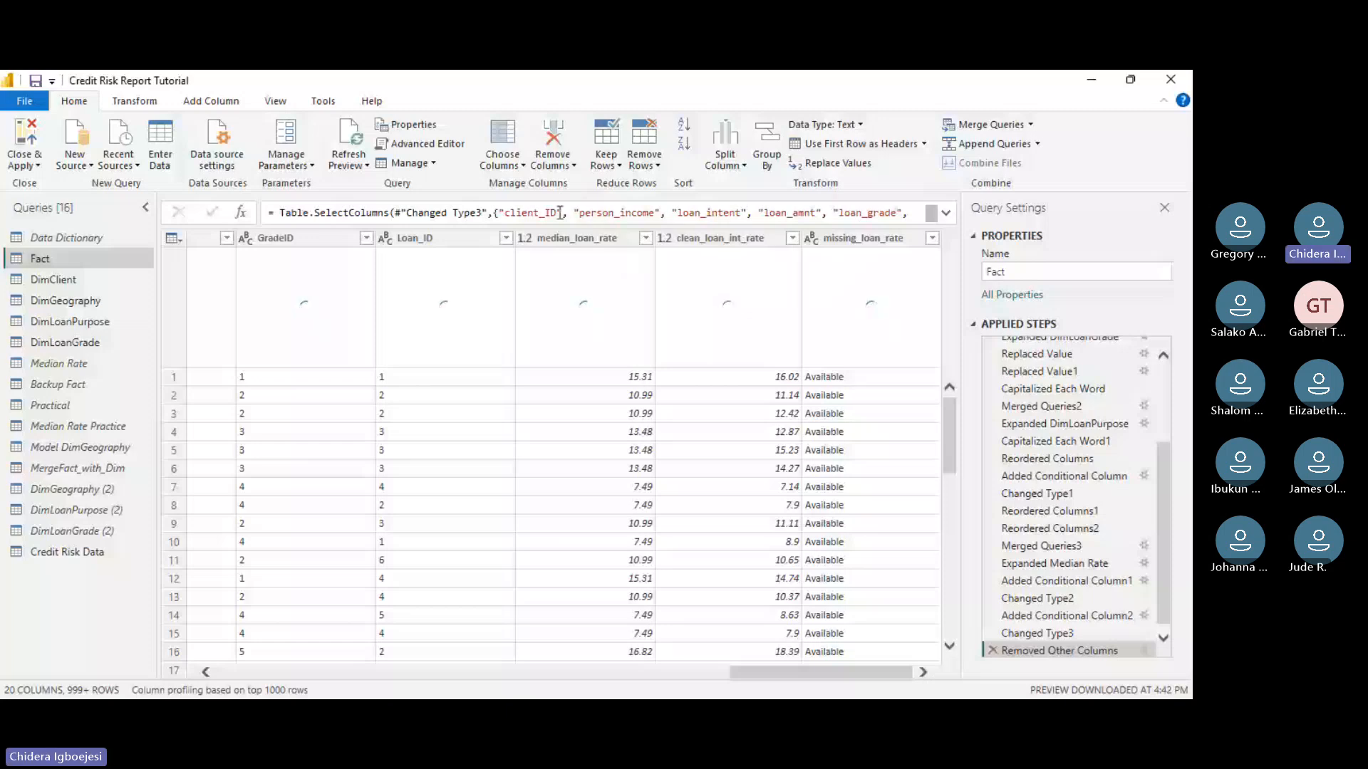
click(211, 100)
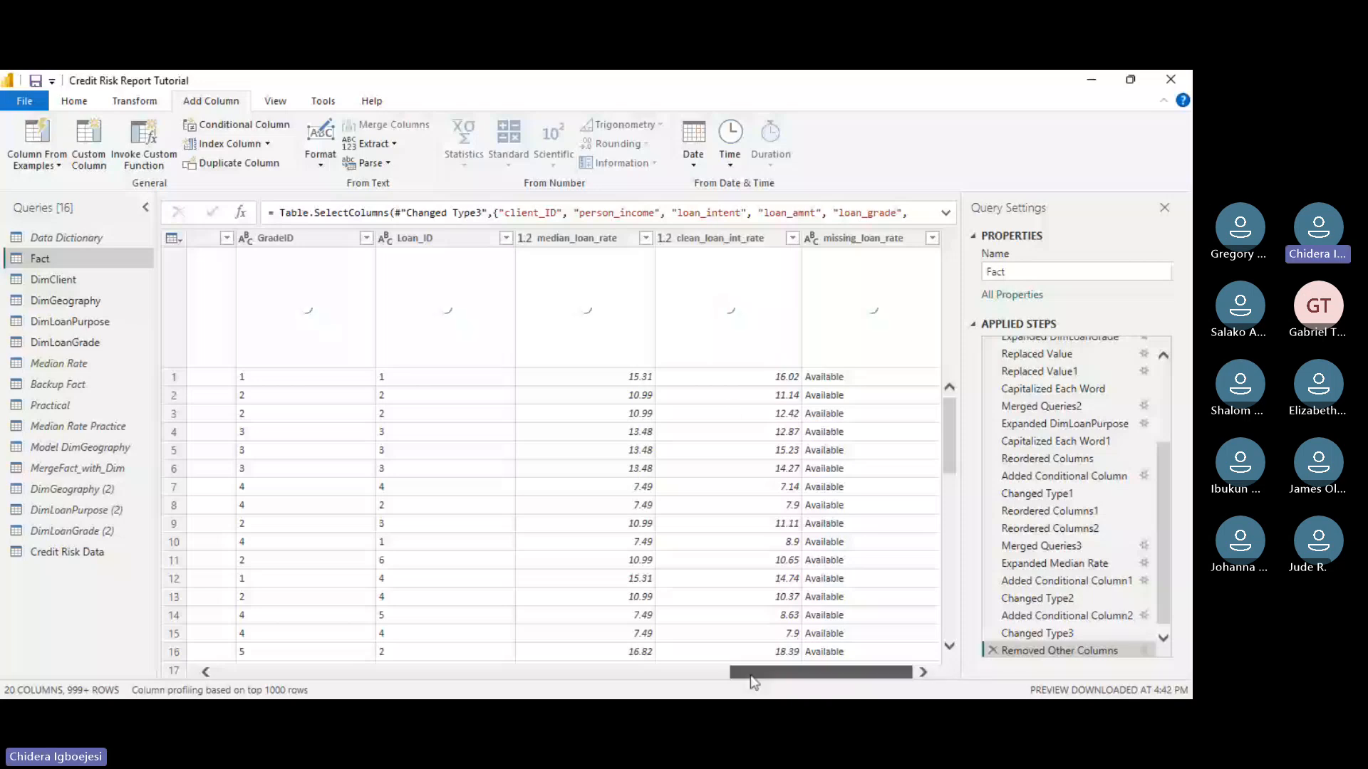
drag(750, 675, 551, 661)
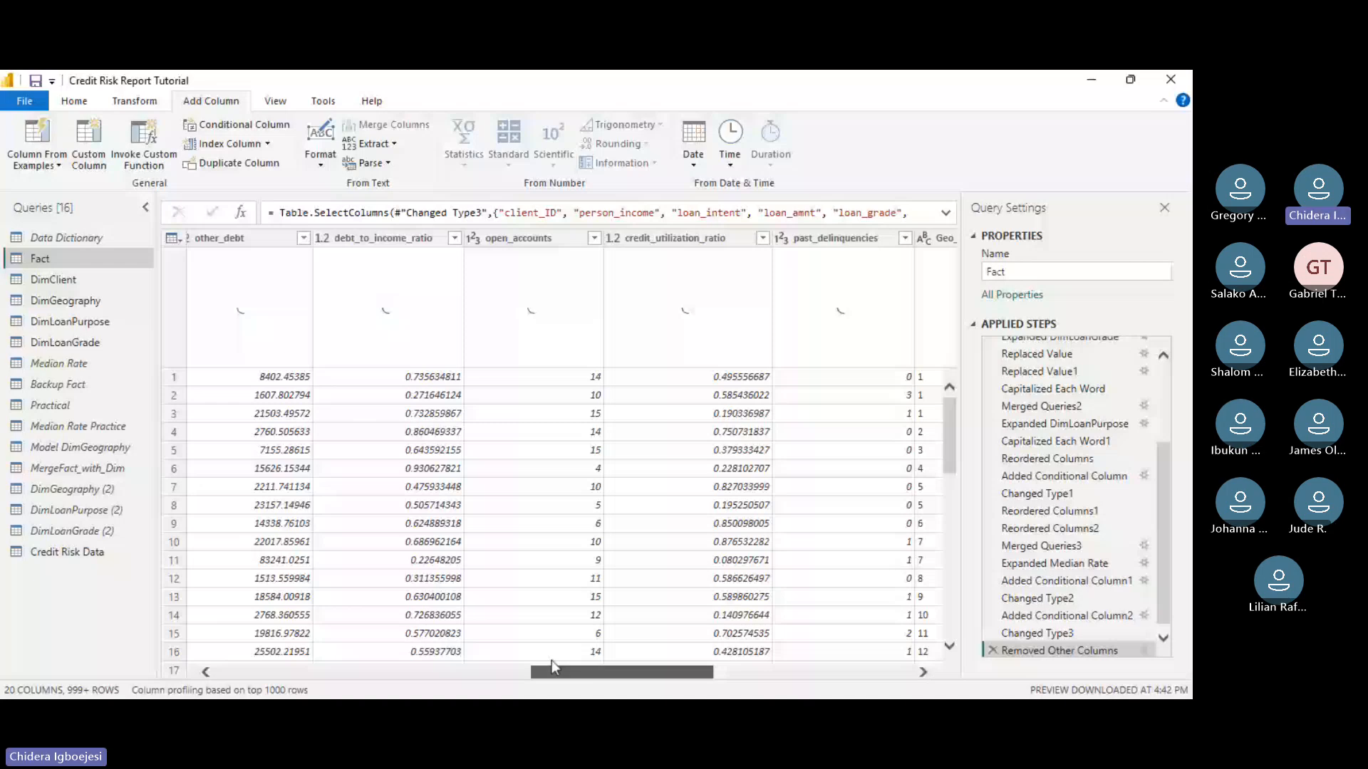
drag(551, 660, 590, 661)
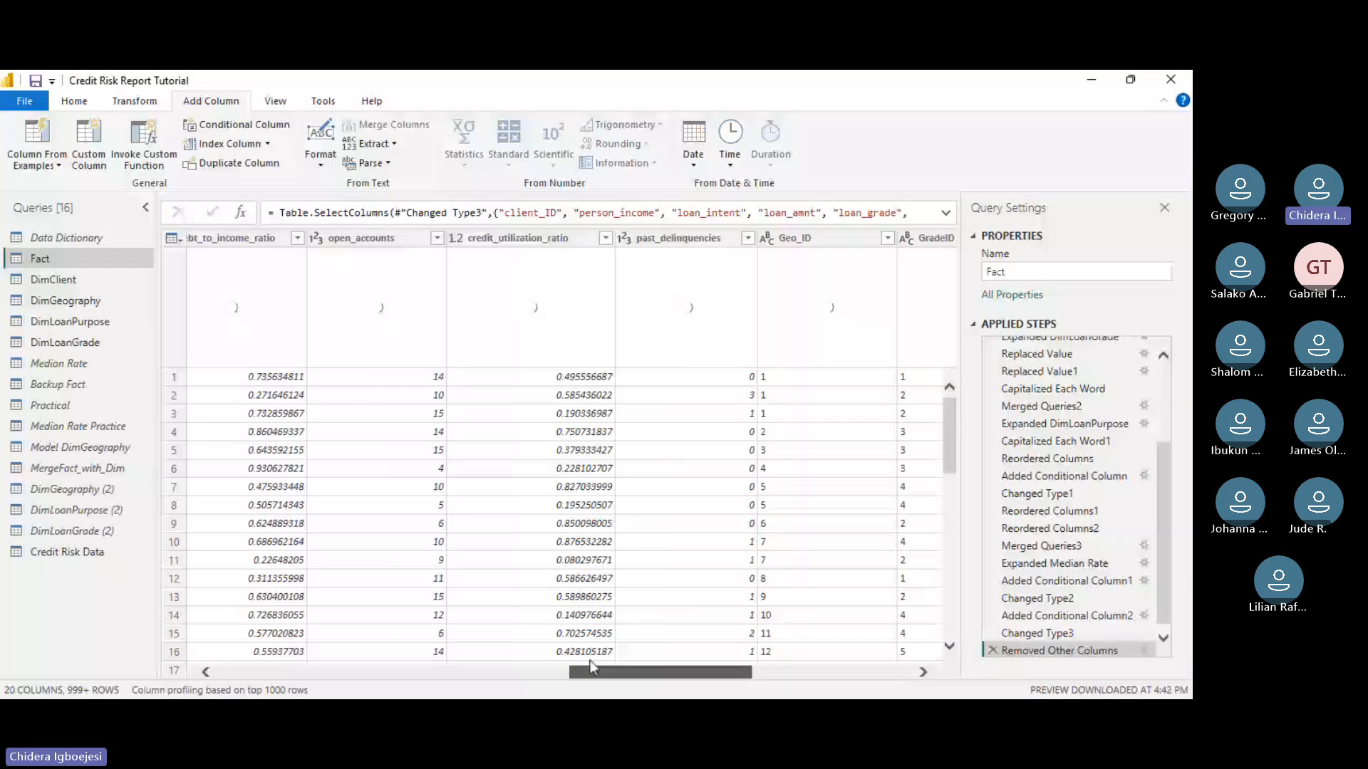
drag(591, 667, 748, 673)
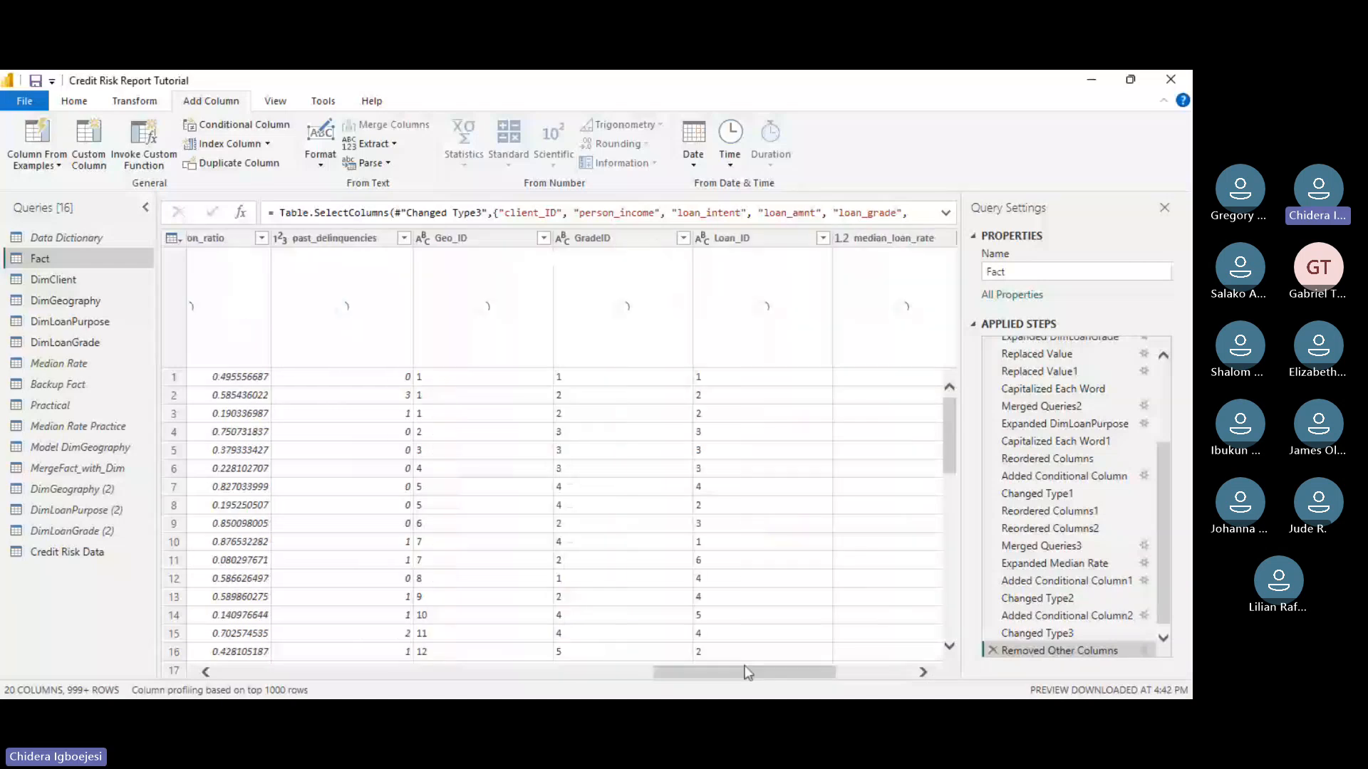
drag(745, 671, 821, 687)
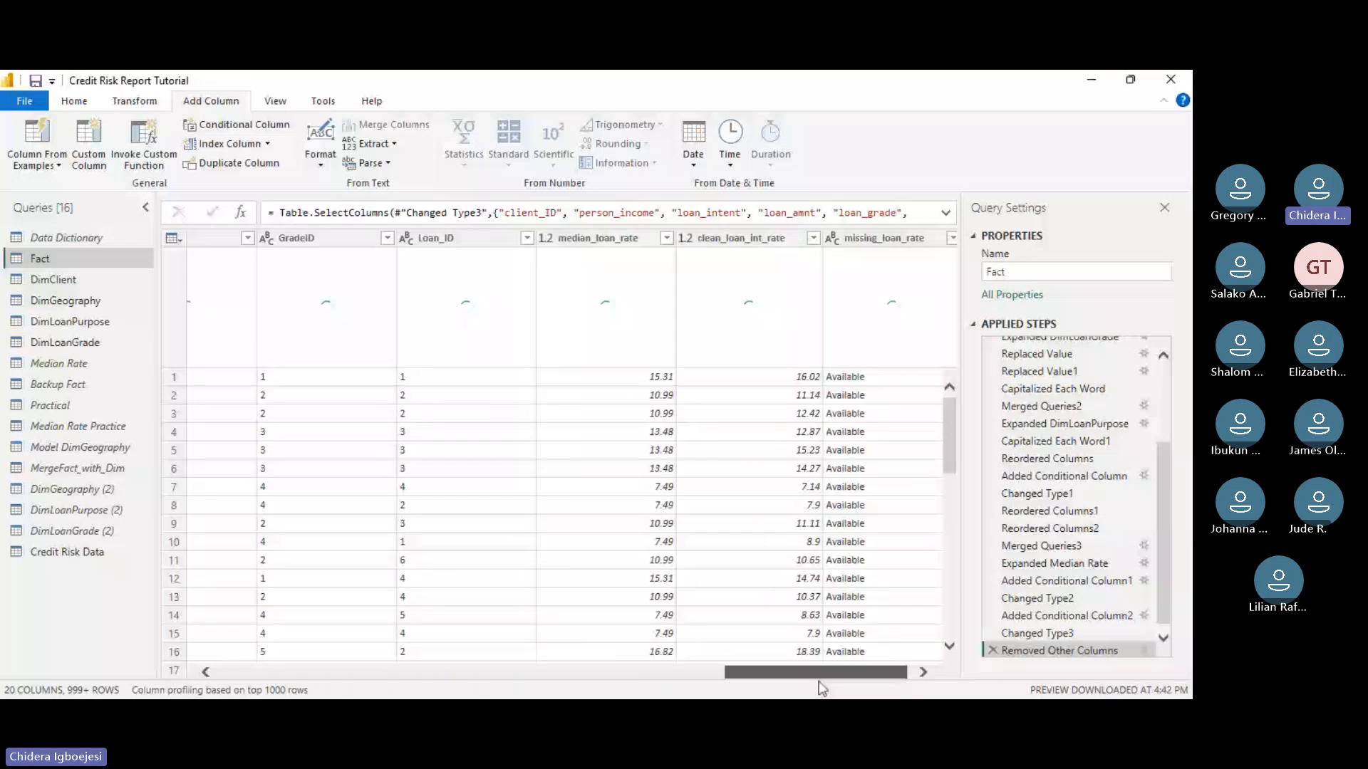
drag(819, 682, 688, 371)
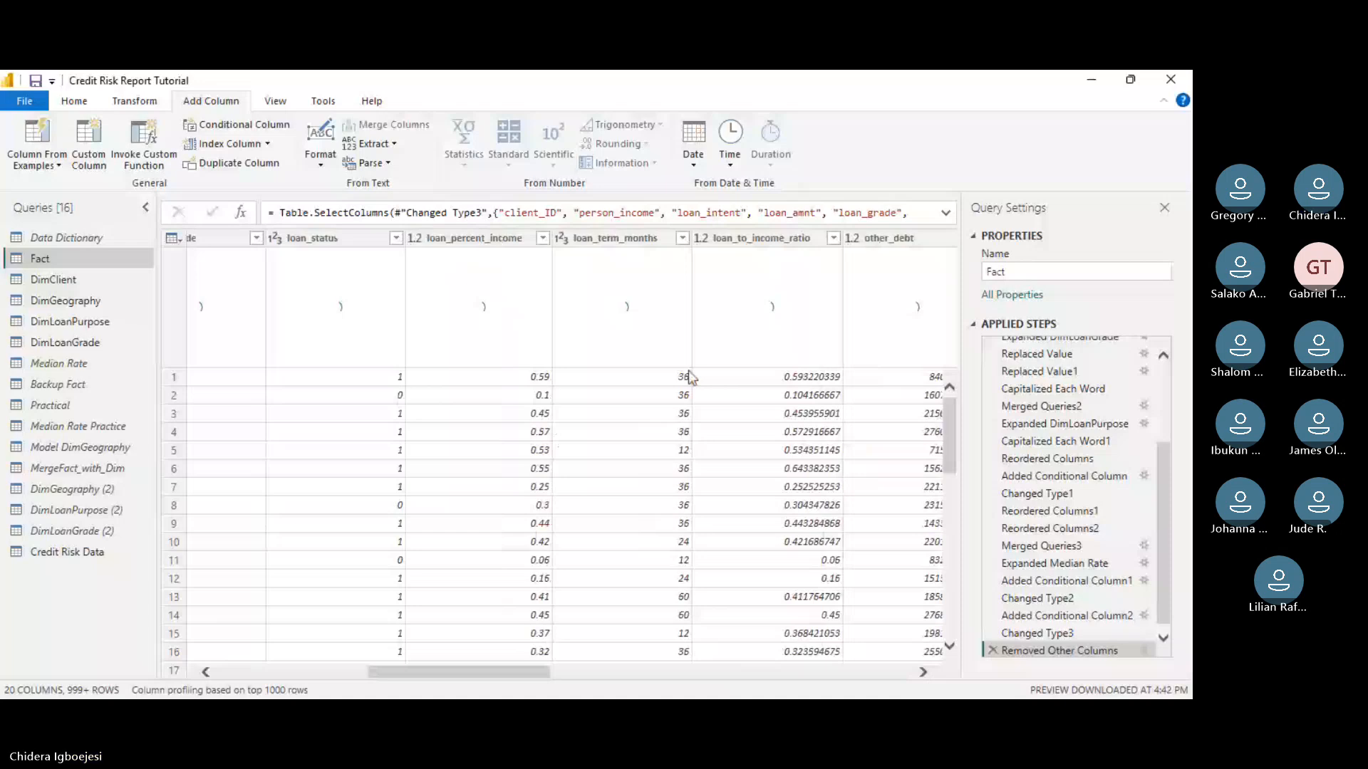
- Return to the Credit Risk Data query, switch to the Power BI Desktop report window and open its Model view
click(67, 552)
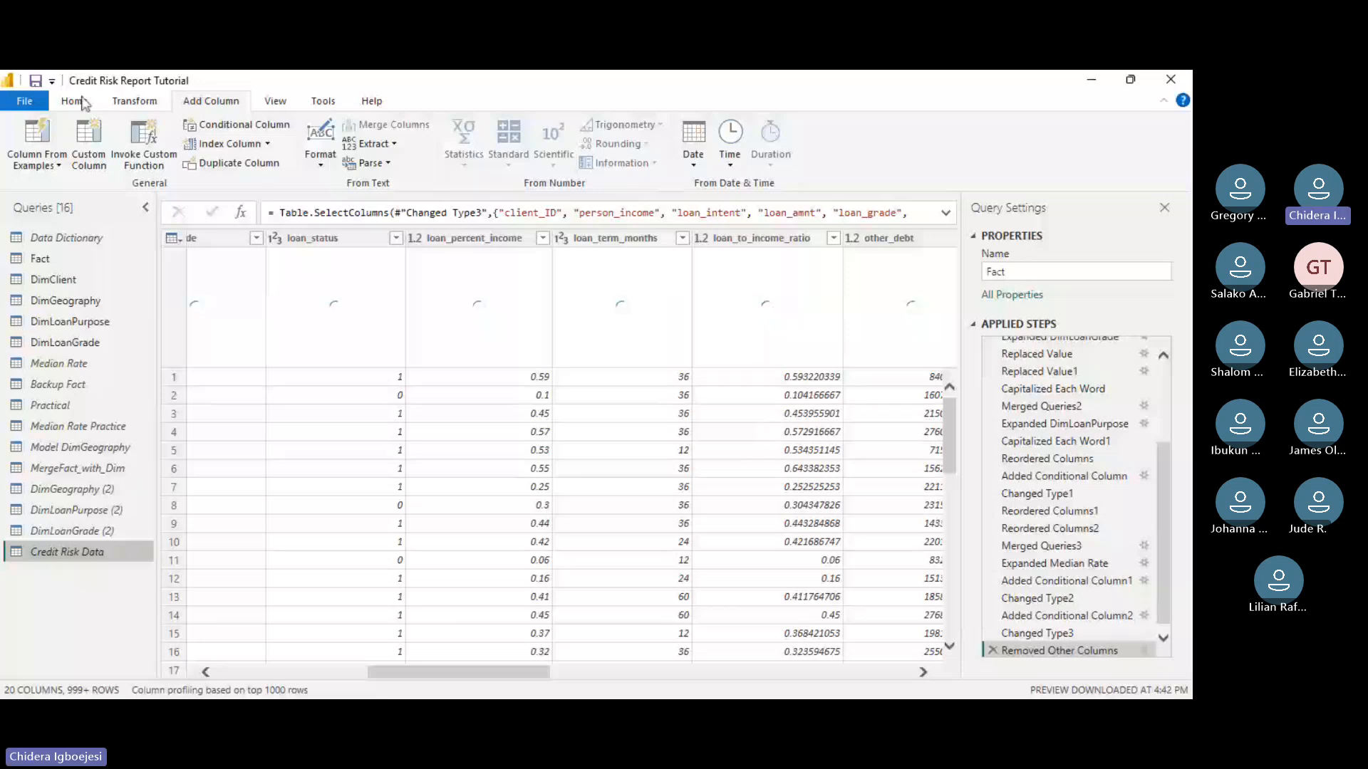
click(74, 101)
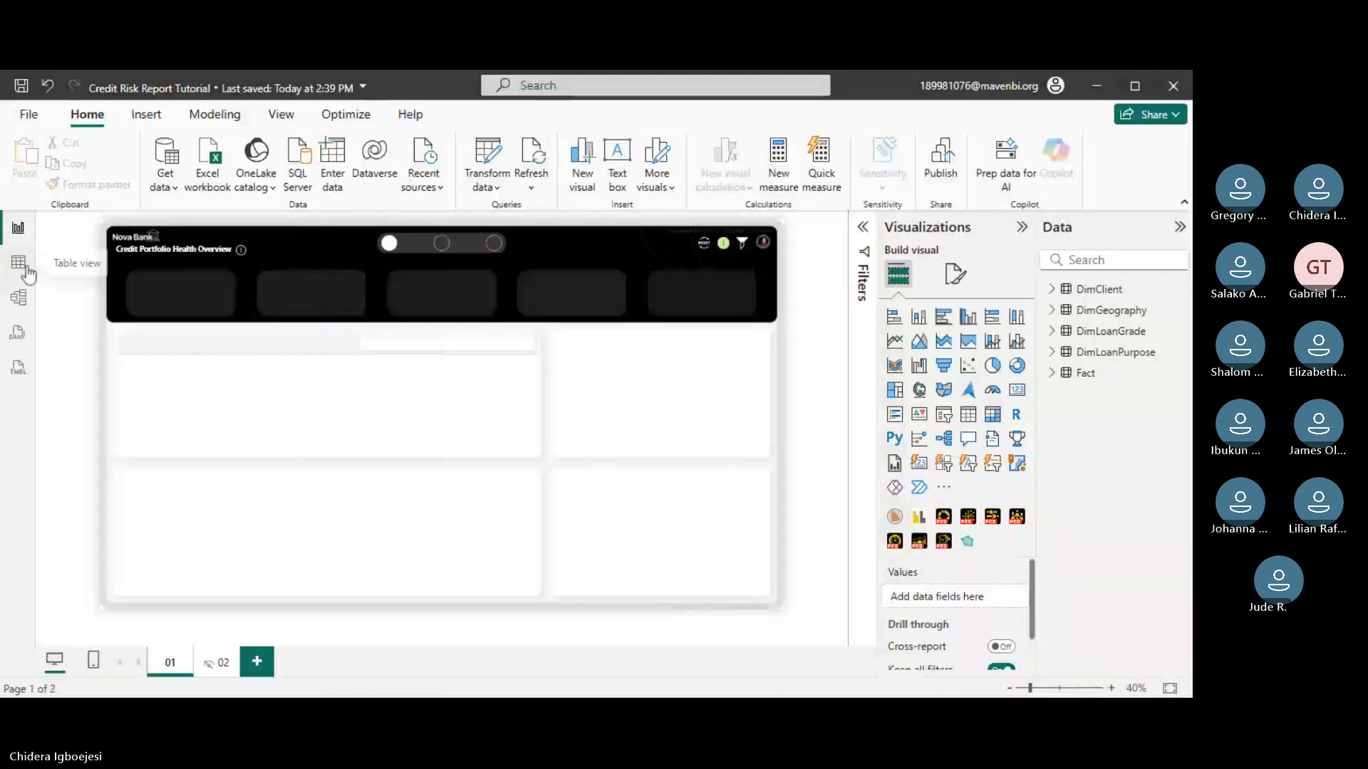
click(19, 306)
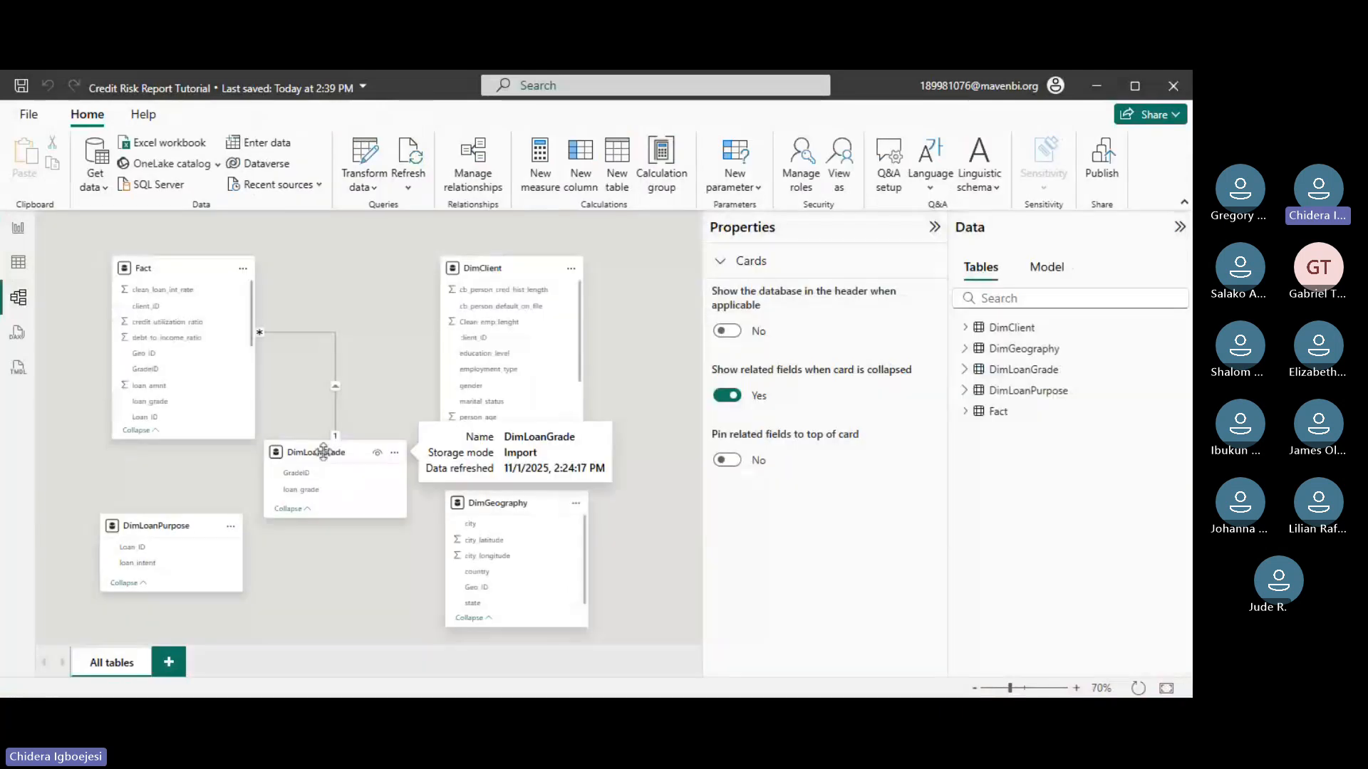
- Rearrange the model diagram so DimLoanPurpose sits just below Fact and DimLoanGrade sits lower, between DimLoanPurpose and DimGeography
drag(324, 452, 329, 546)
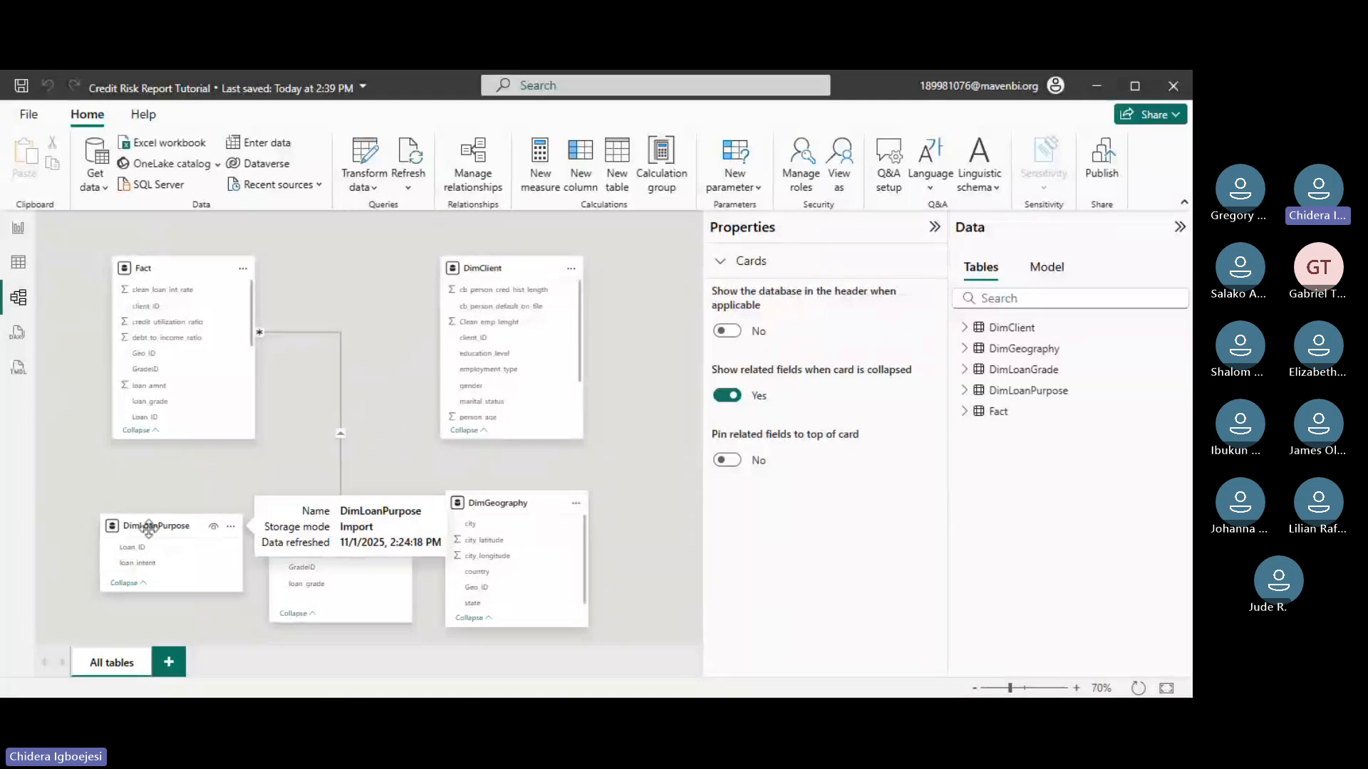
drag(145, 527, 96, 498)
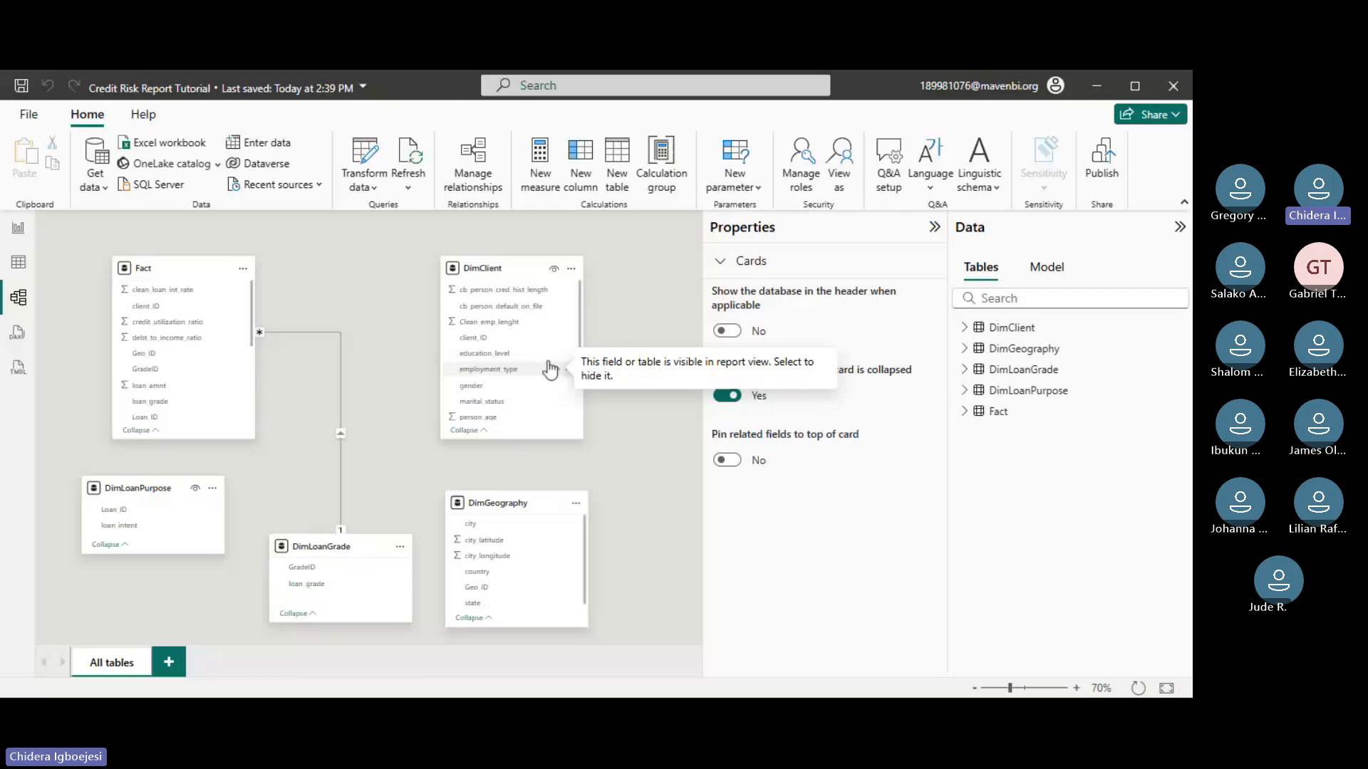
click(1076, 688)
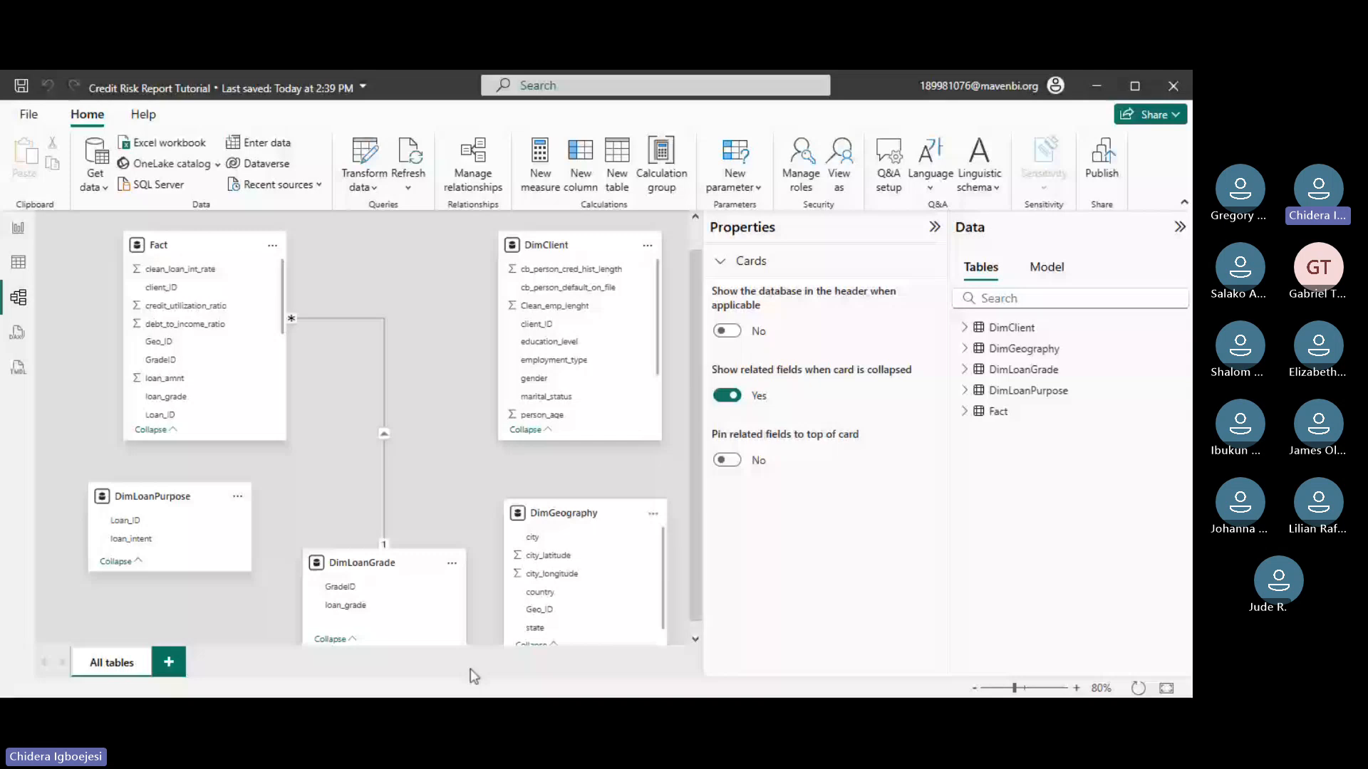
scroll(559, 570, up, 1)
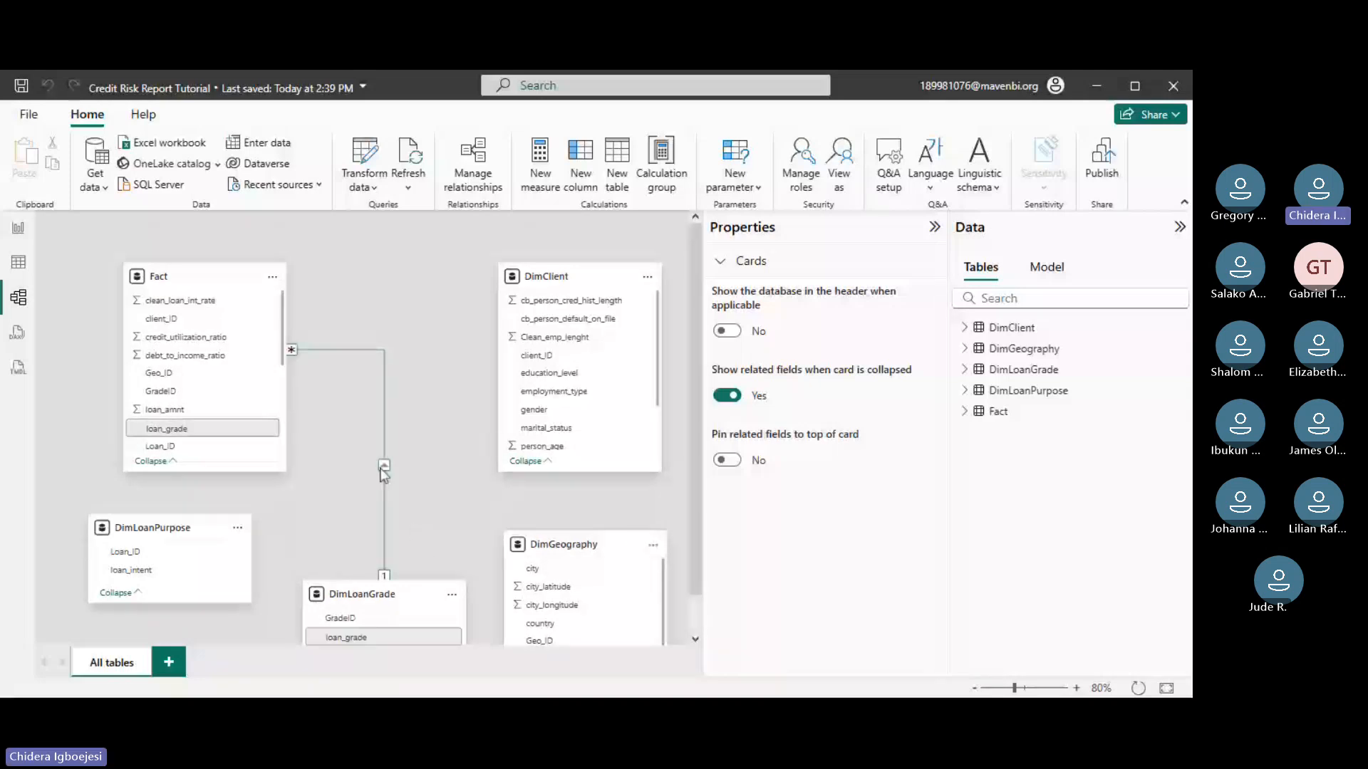
drag(384, 594, 384, 565)
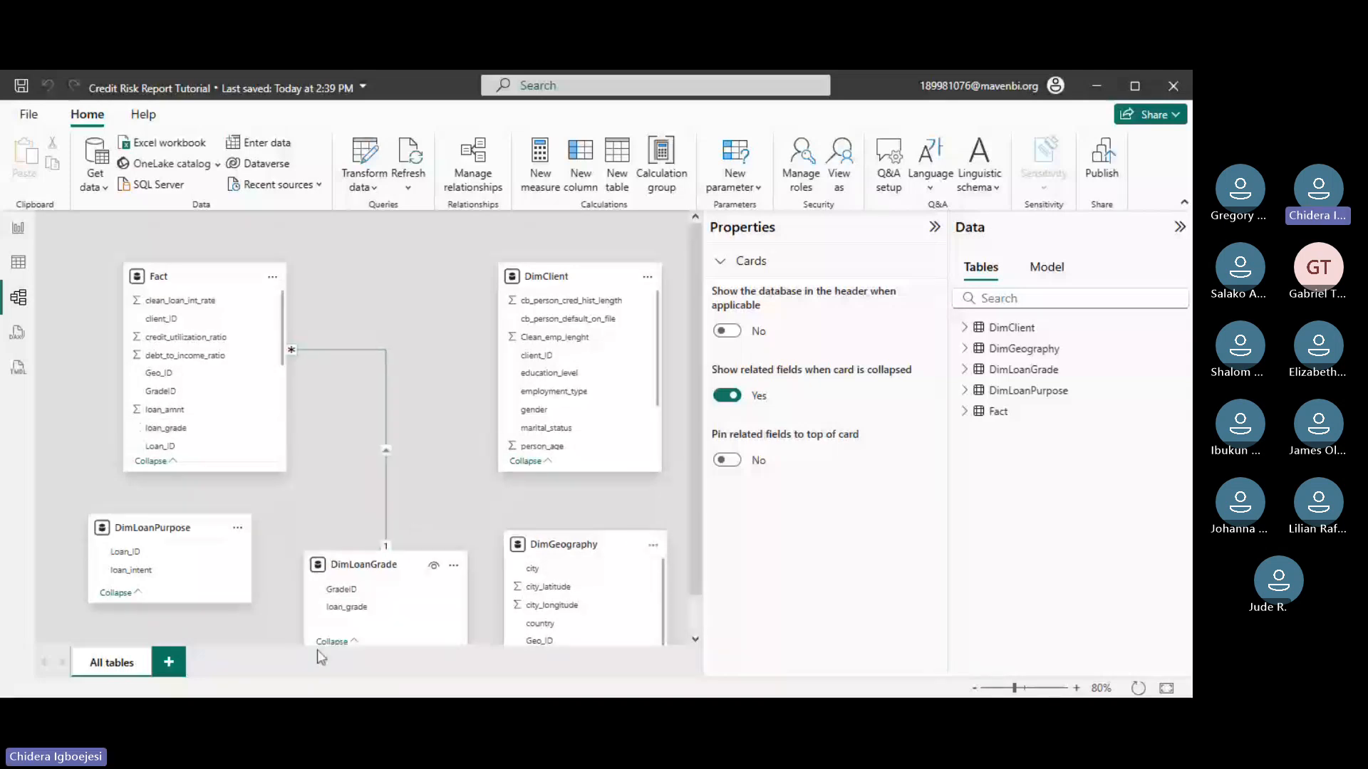
- Replace the loan_grade relationship between Fact and DimLoanGrade with an active many-to-one relationship on GradeID
click(359, 350)
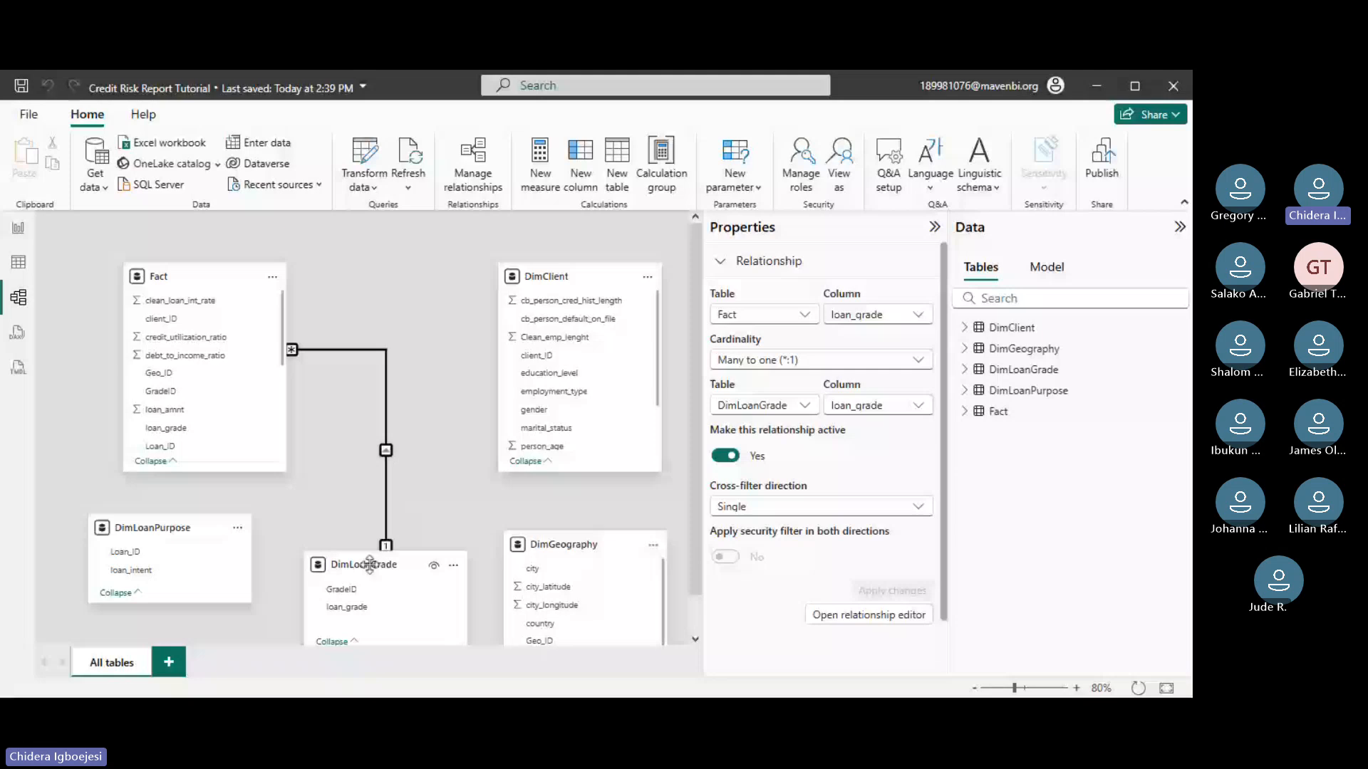
drag(369, 565, 369, 557)
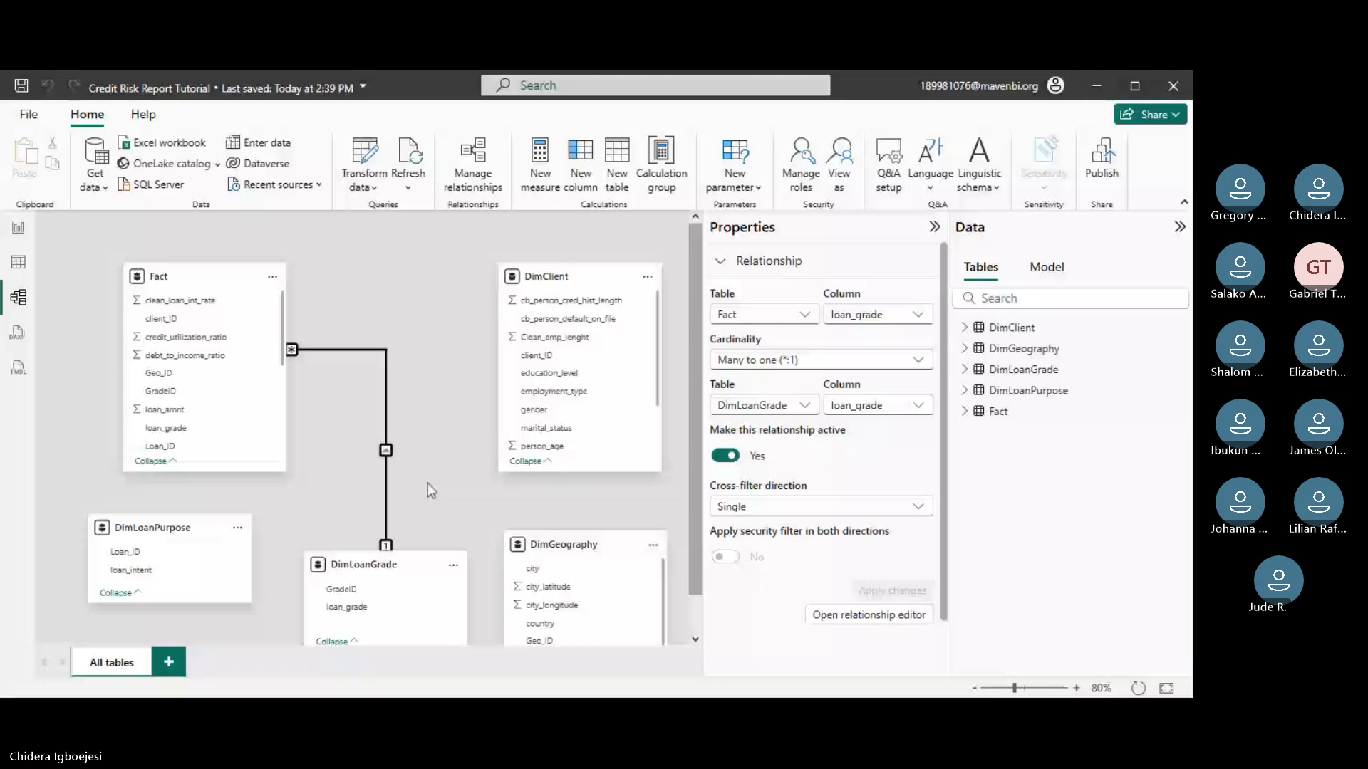
click(386, 440)
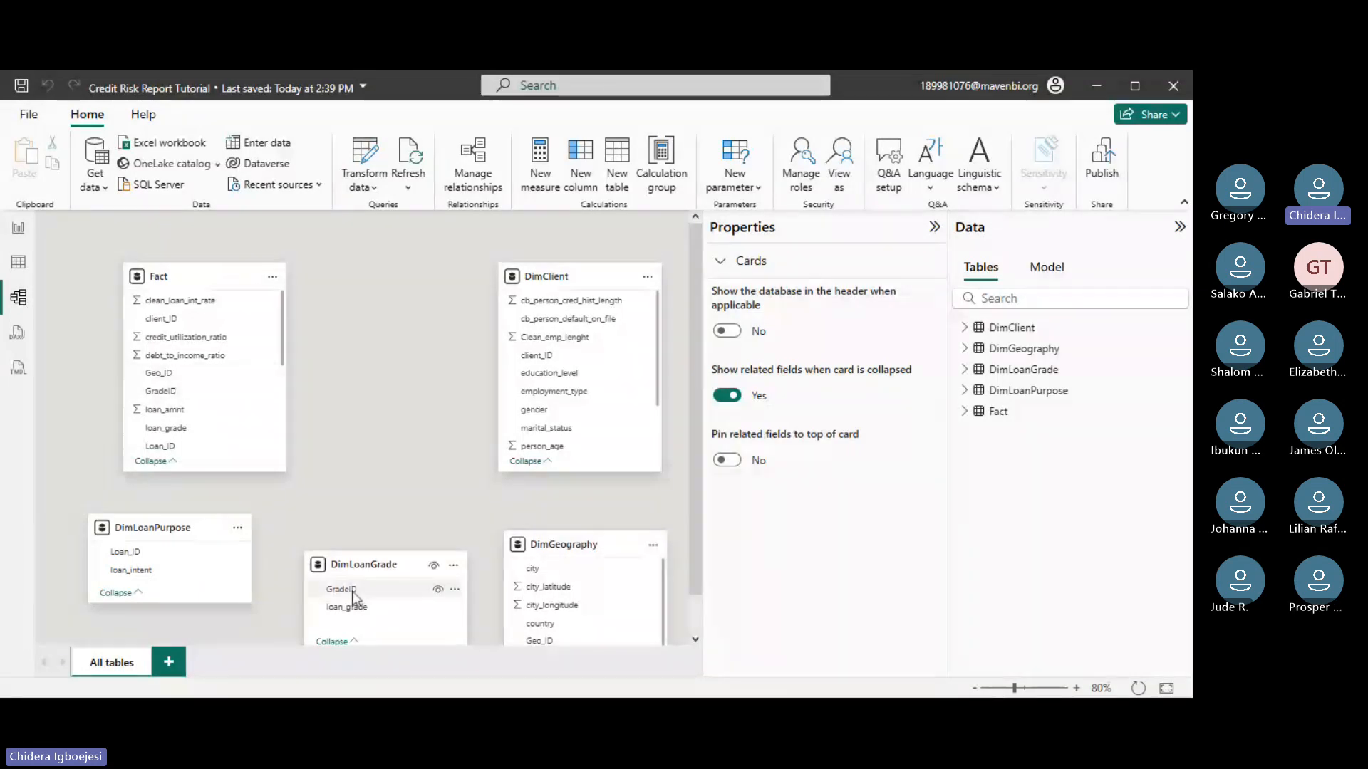
drag(354, 597, 190, 391)
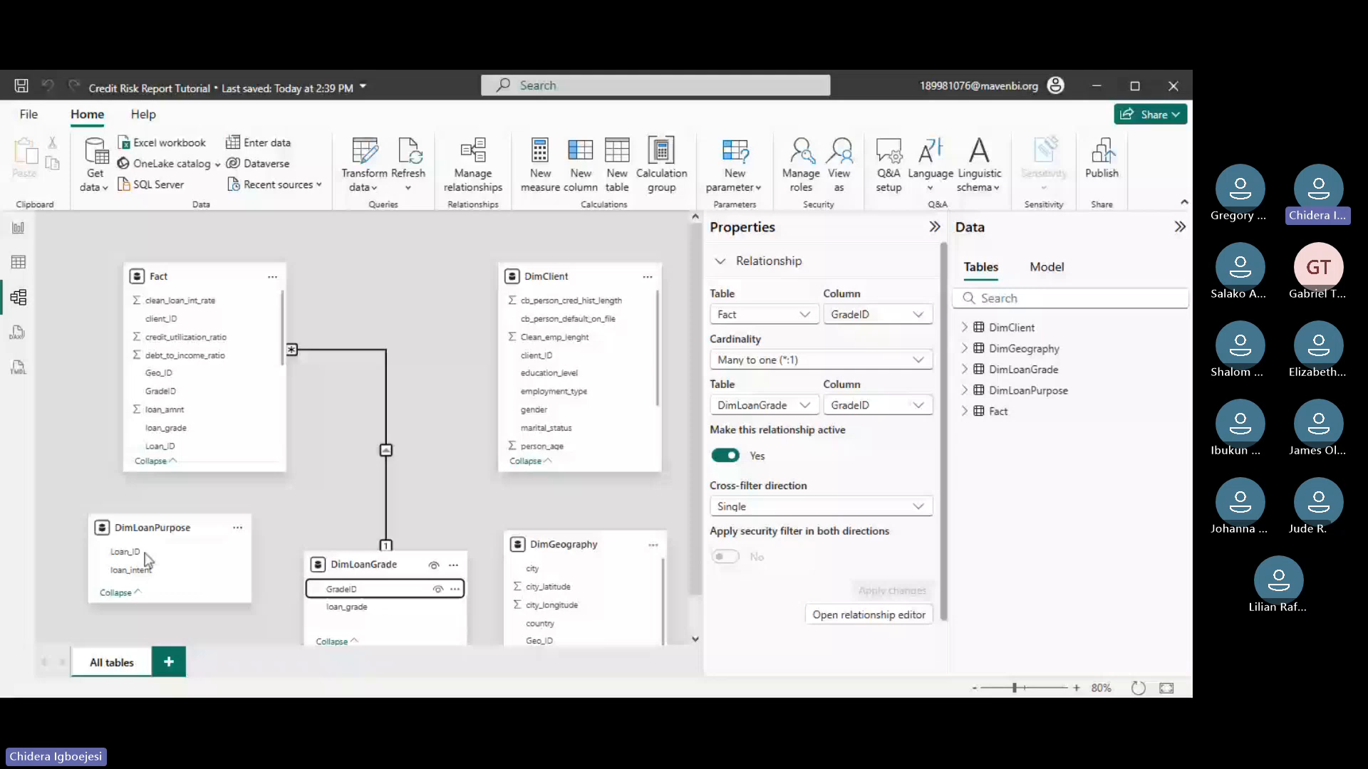
- Create a many-to-one relationship from Fact to DimLoanPurpose on Loan_ID
drag(145, 555, 171, 479)
scroll(171, 478, down, 1)
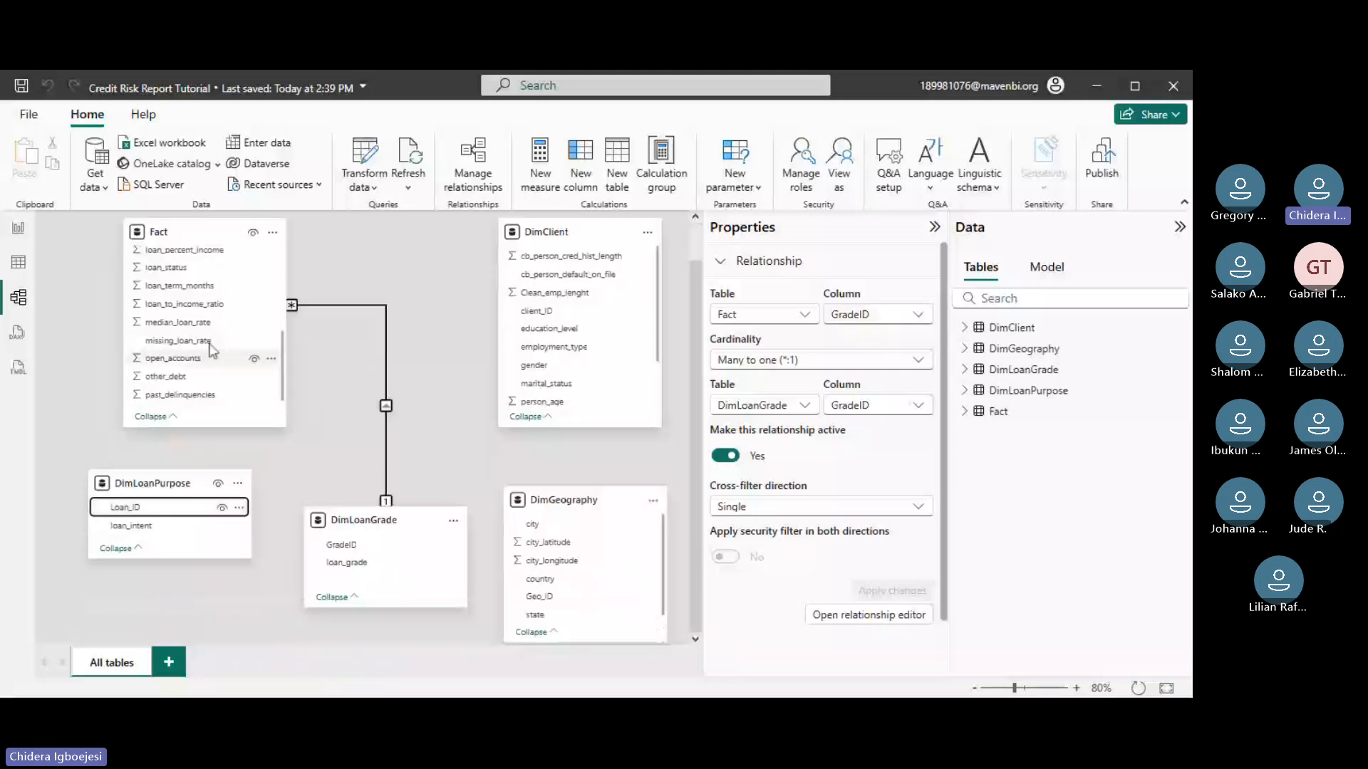
scroll(207, 352, up, 2)
drag(135, 525, 171, 342)
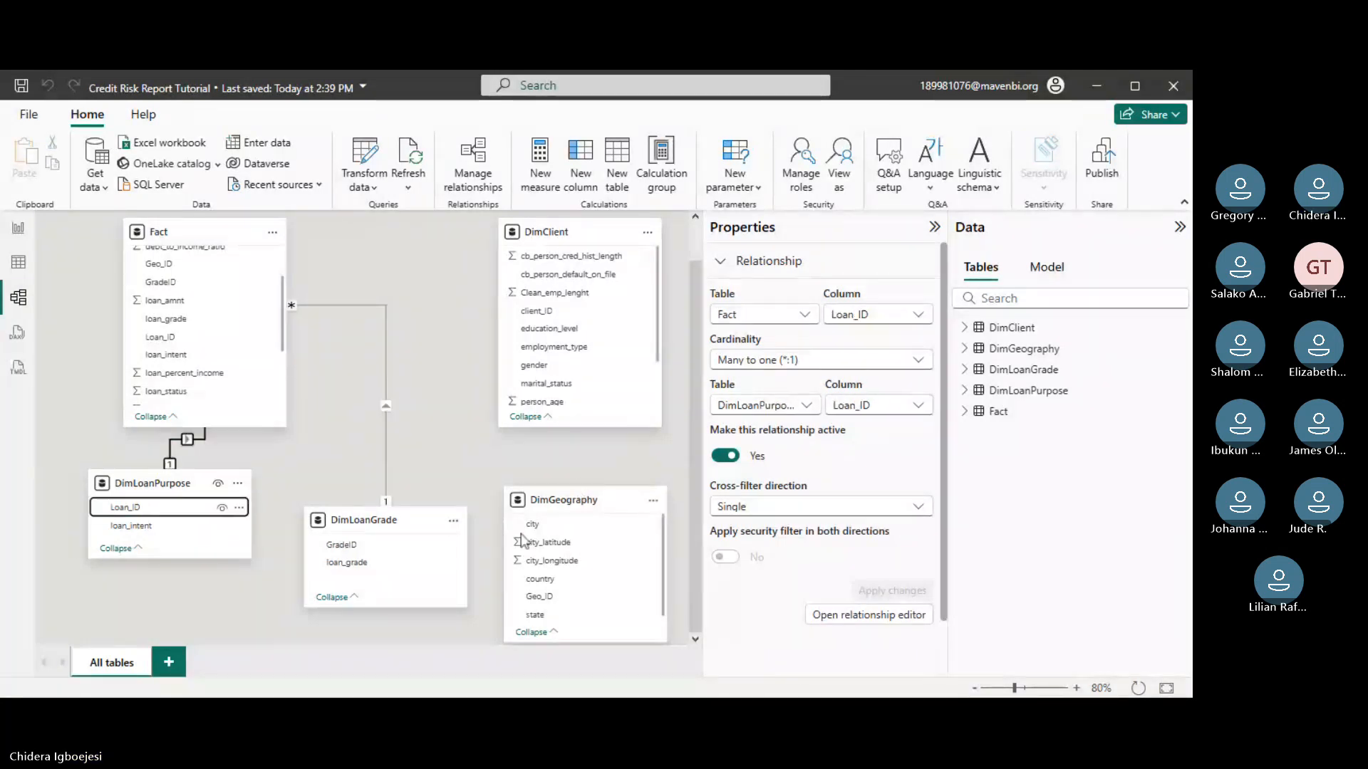
- Create a one-to-one relationship between DimClient and Fact on client_ID
scroll(576, 326, up, 1)
scroll(574, 342, down, 1)
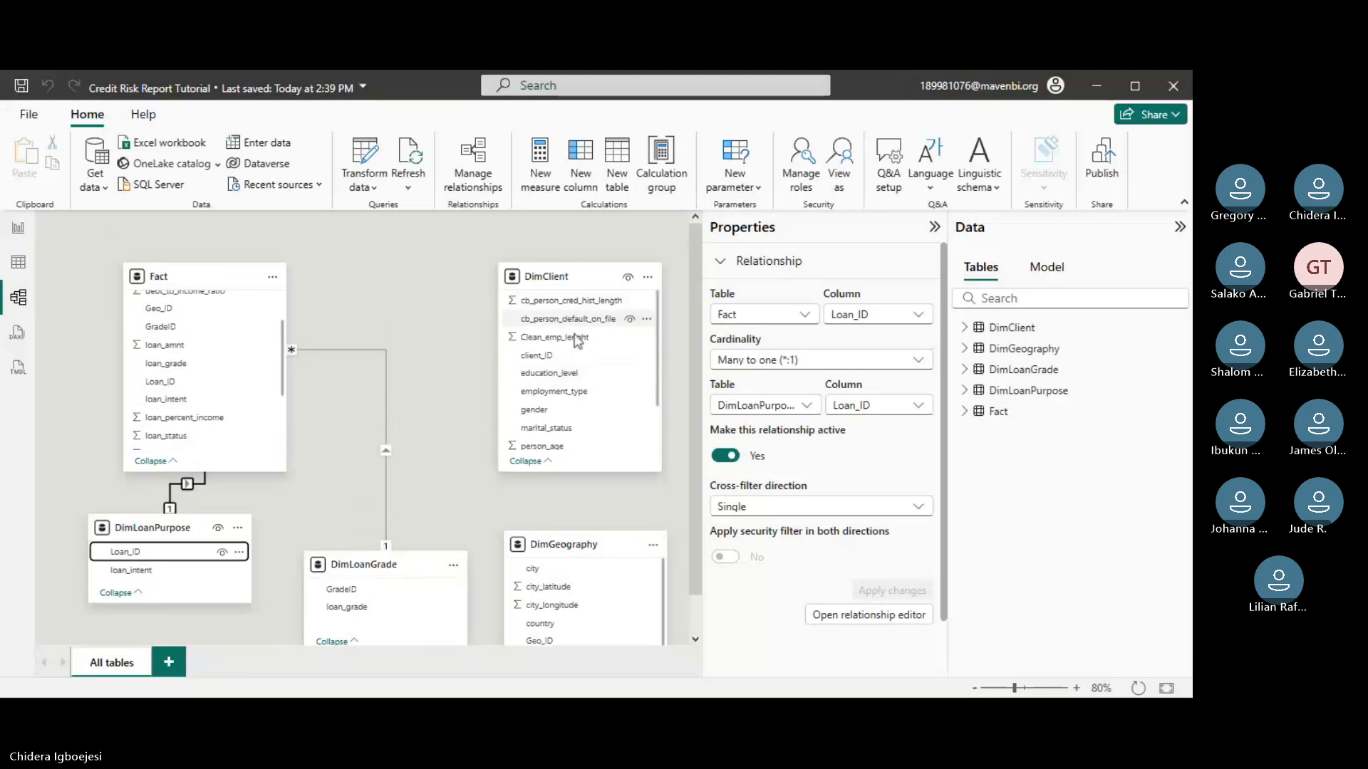
scroll(566, 370, down, 1)
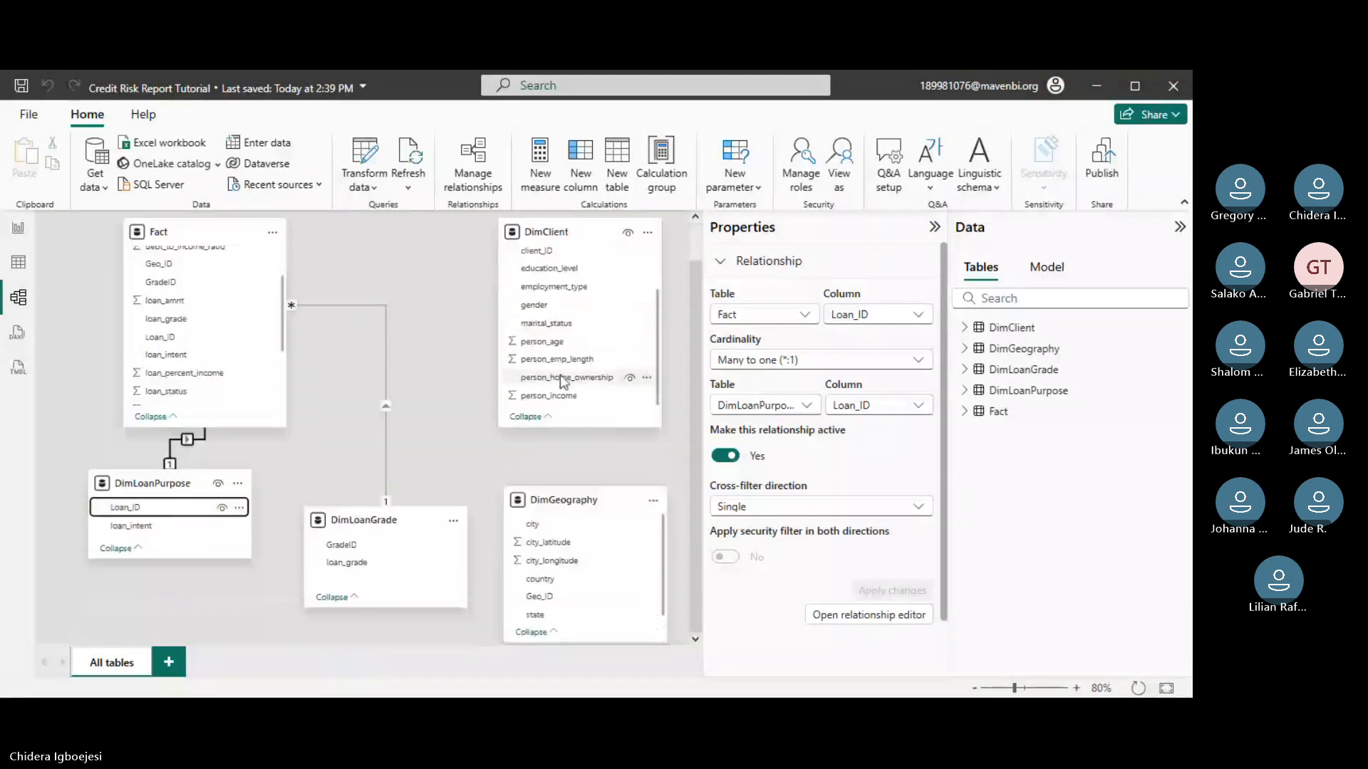
scroll(563, 377, up, 1)
scroll(233, 358, up, 1)
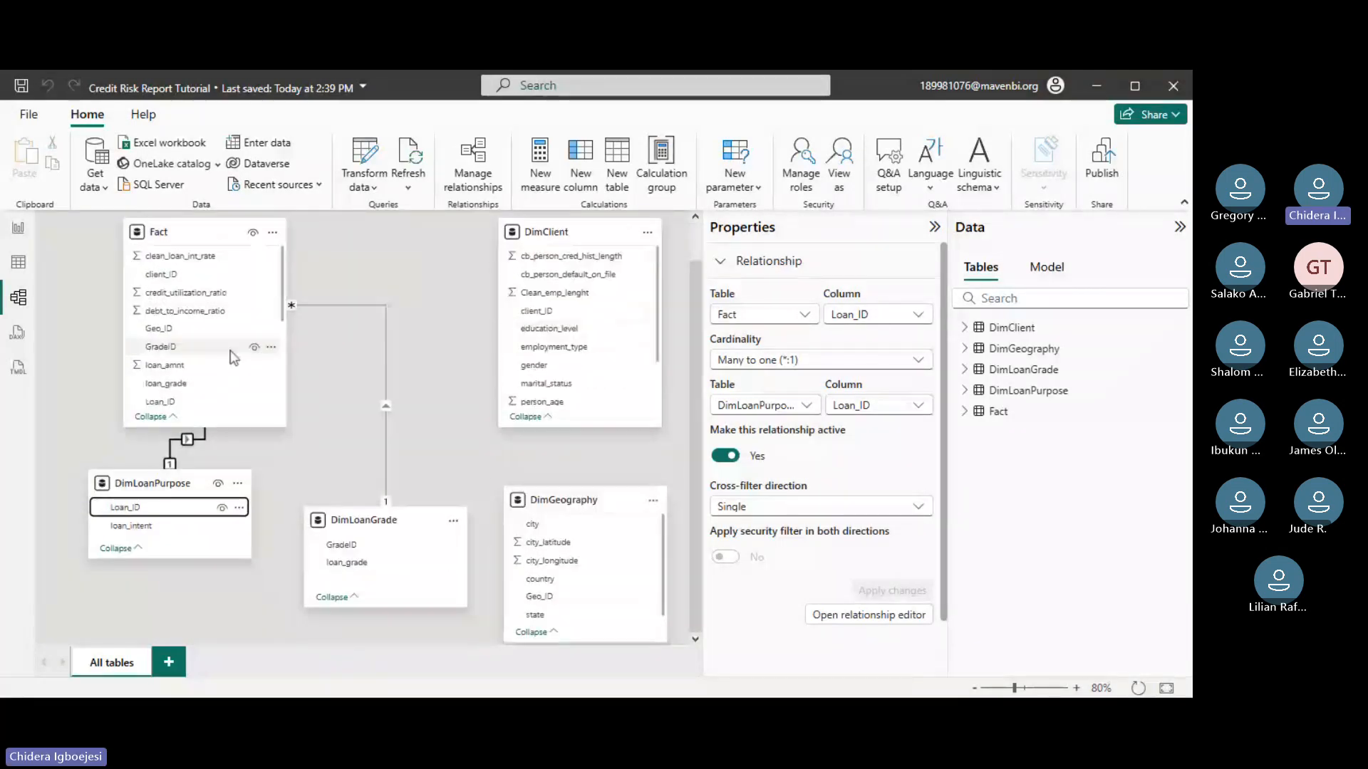
scroll(234, 357, up, 1)
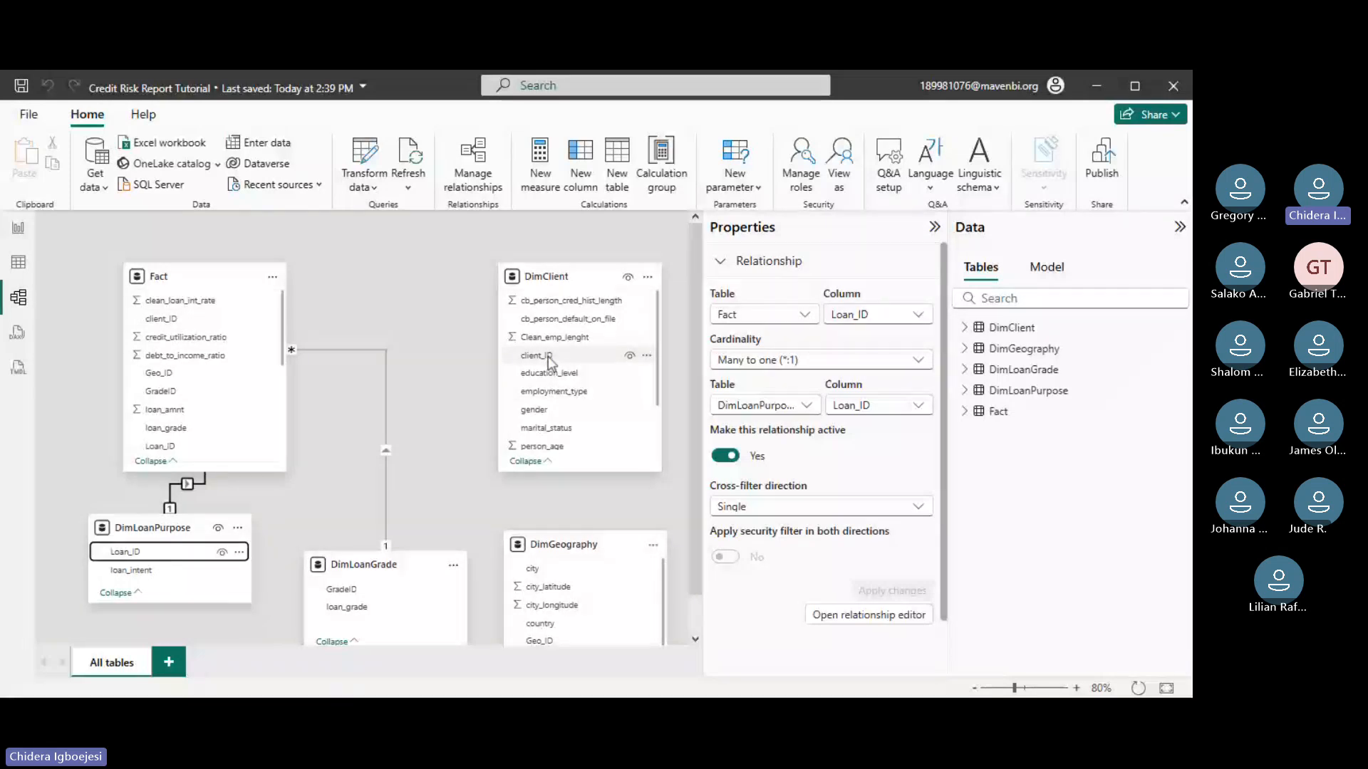
drag(549, 356, 216, 329)
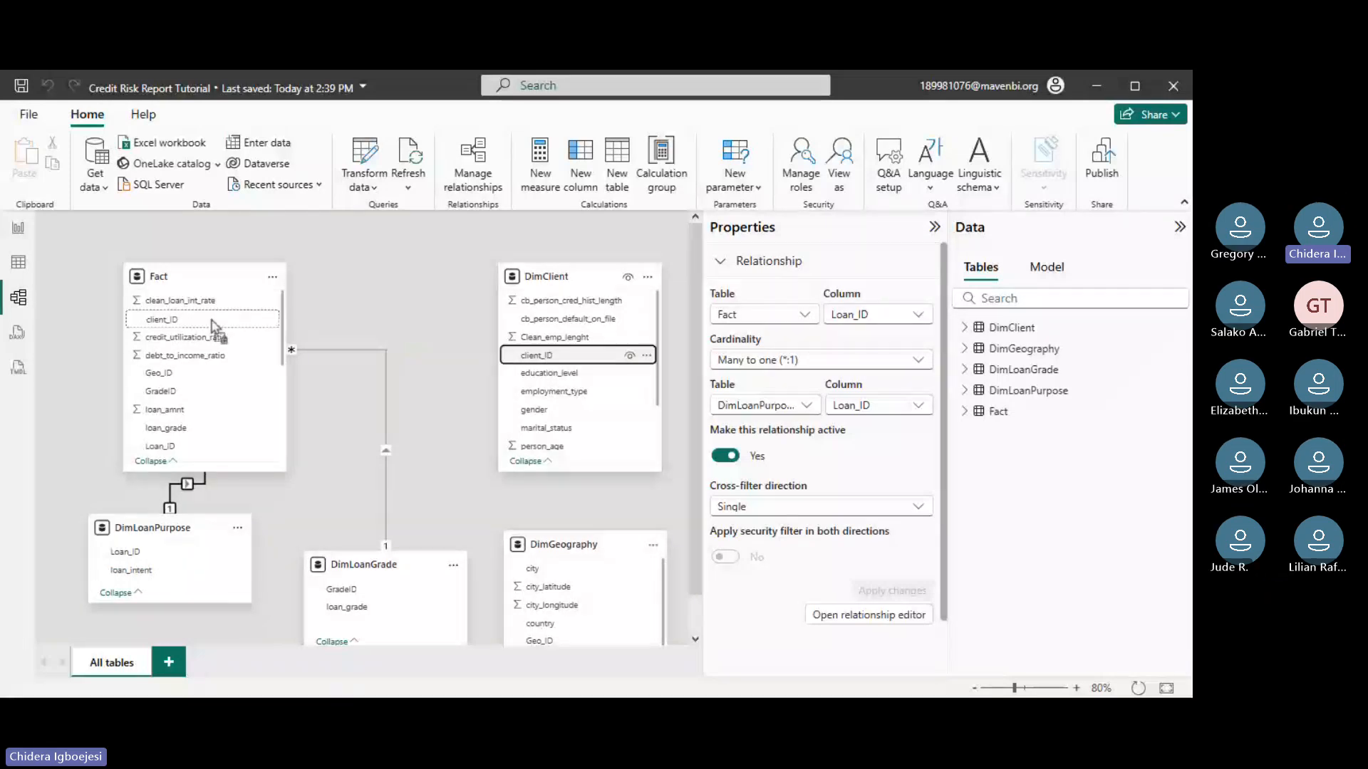
drag(212, 320, 210, 321)
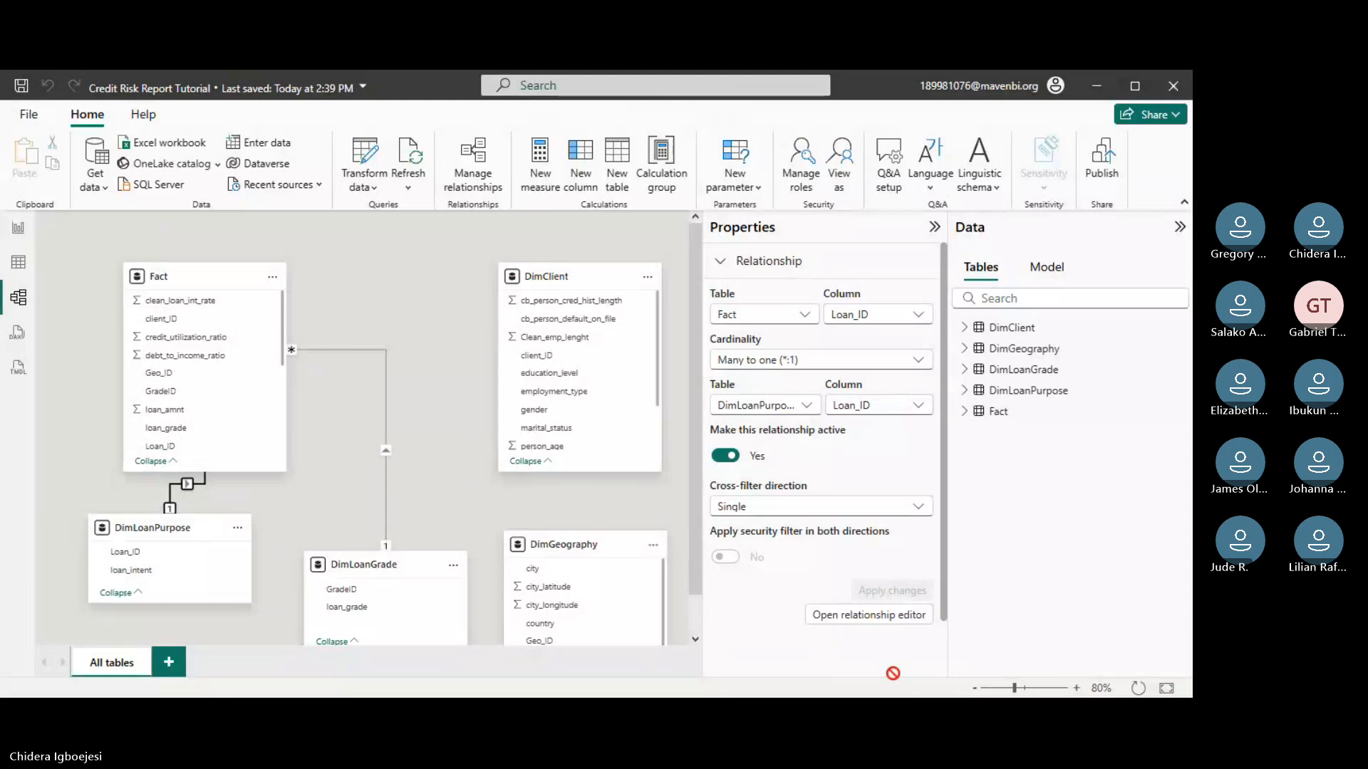
drag(537, 355, 161, 319)
- Create a many-to-one relationship from Fact to DimGeography on Geo_ID
scroll(488, 466, down, 1)
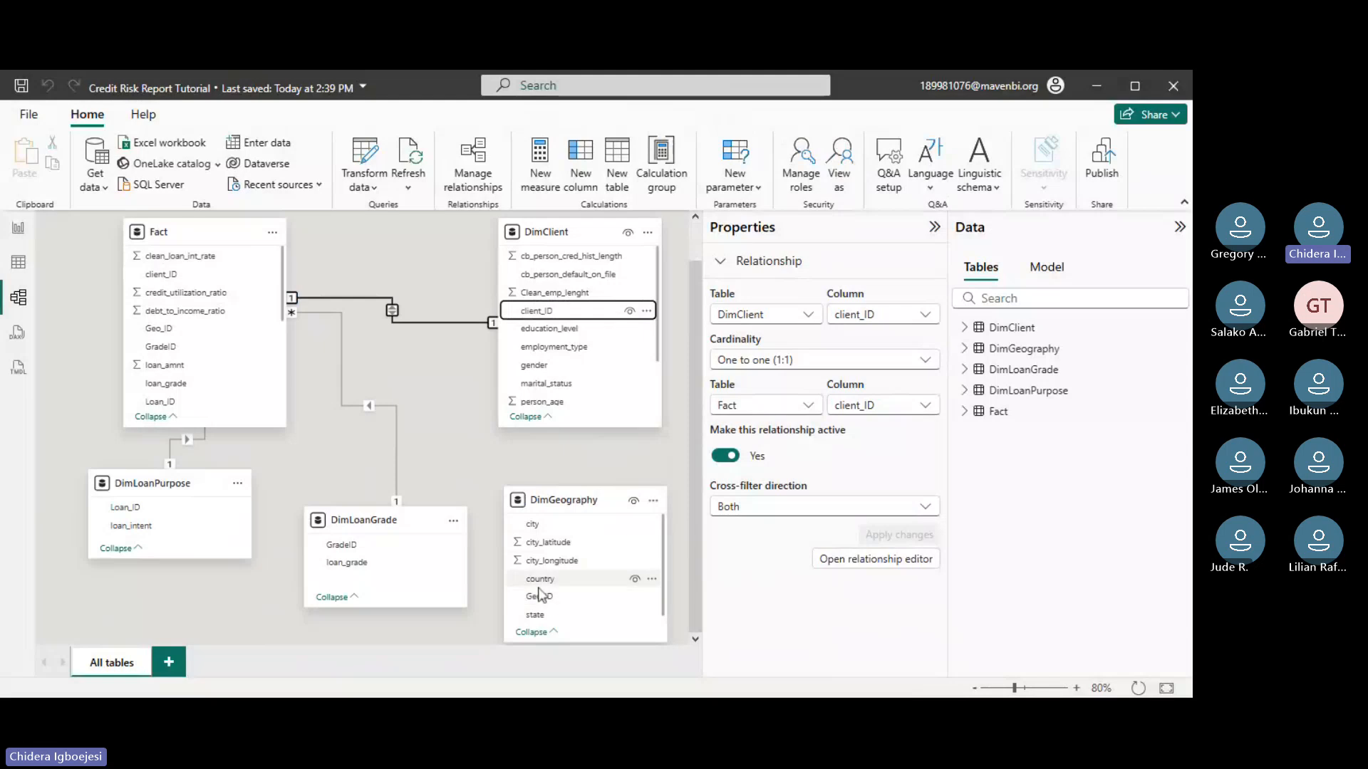
scroll(198, 369, down, 5)
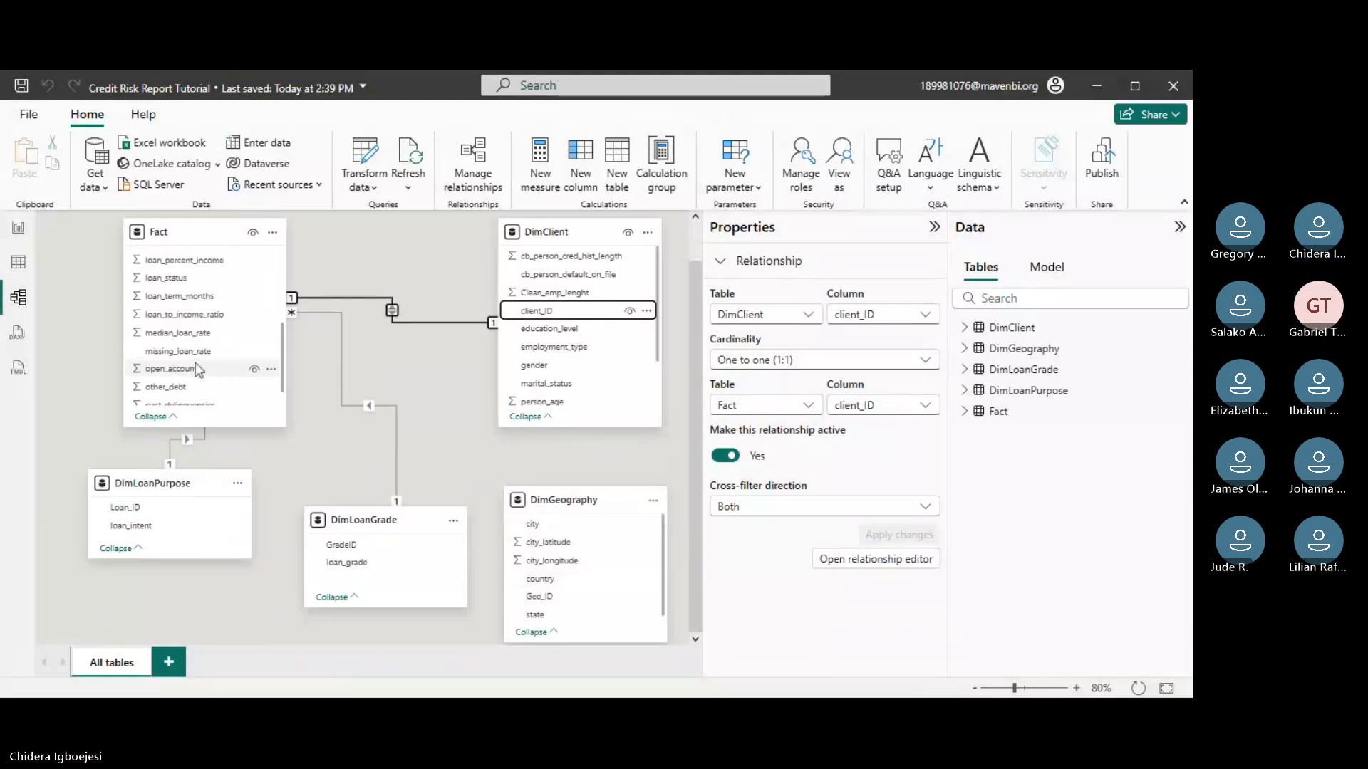
scroll(201, 364, up, 5)
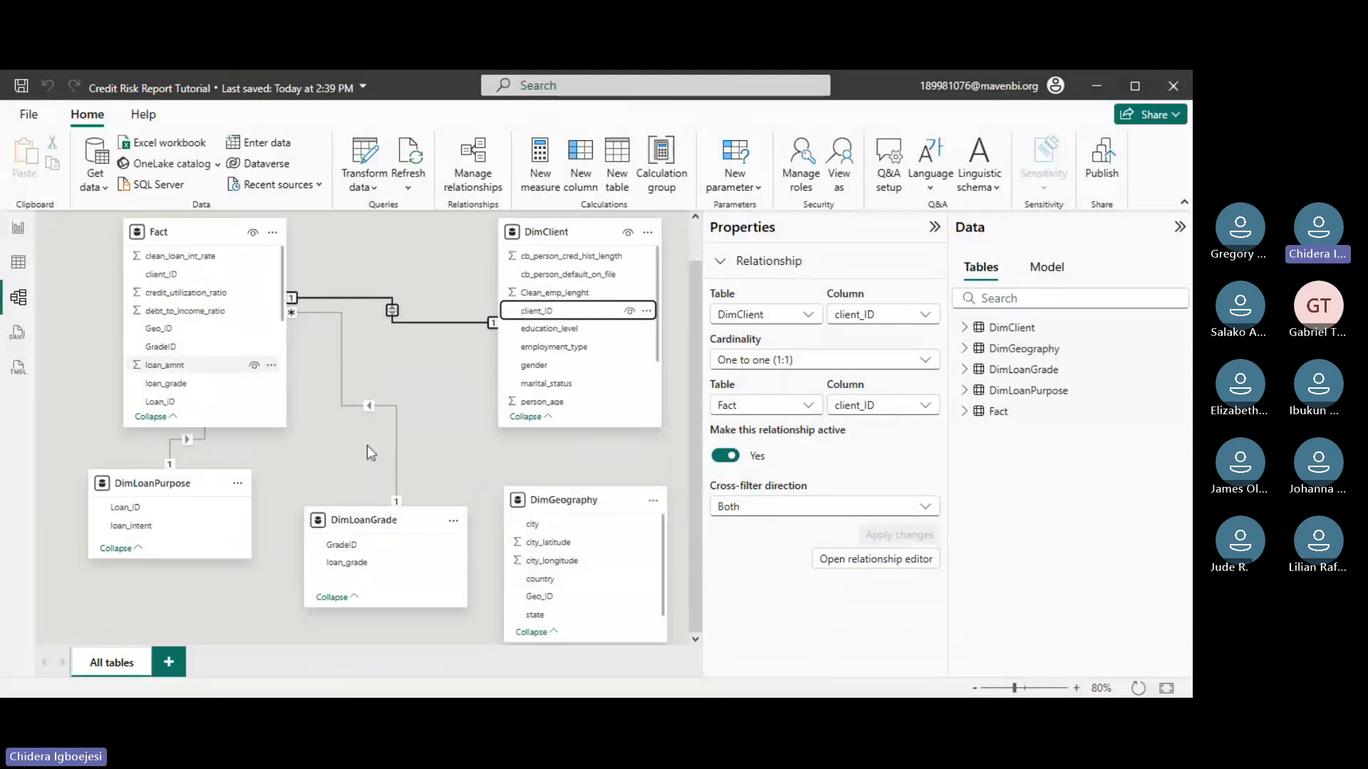
drag(545, 597, 149, 336)
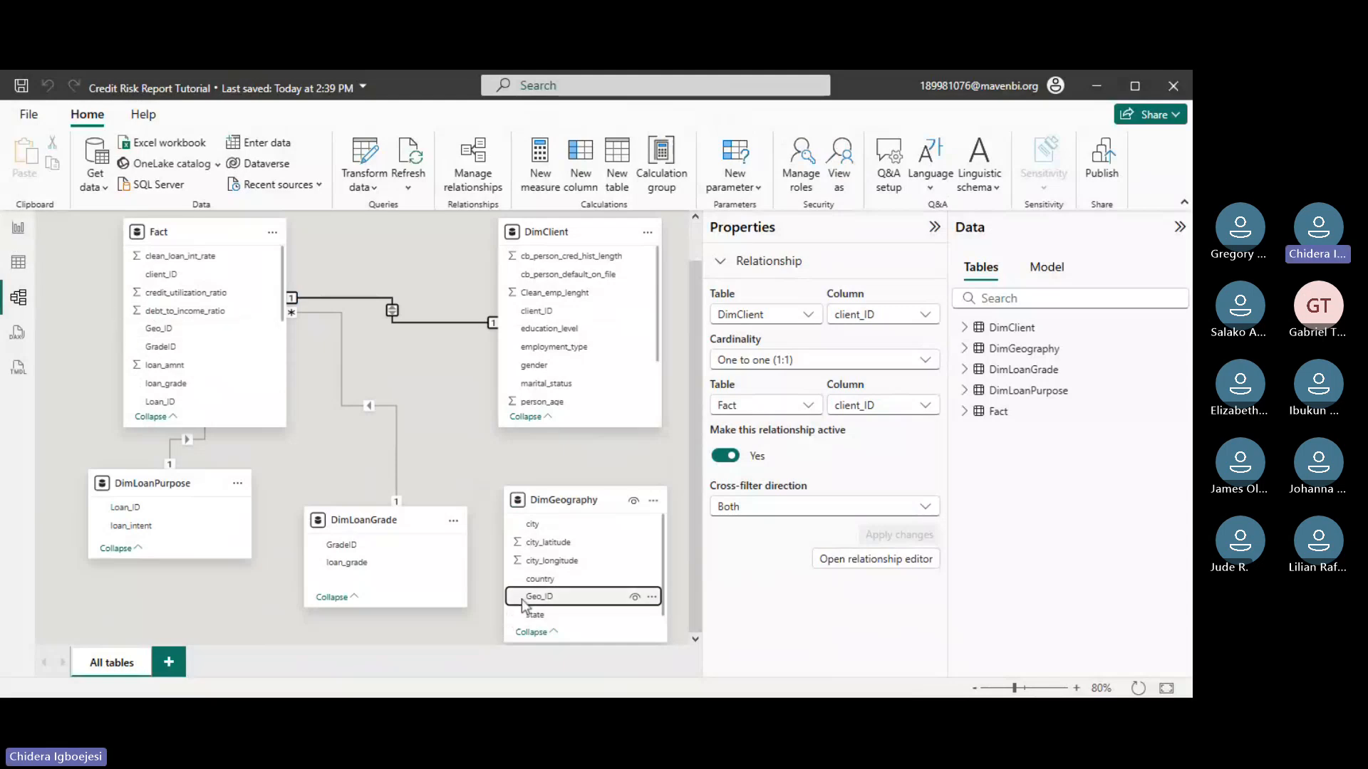
drag(521, 602, 190, 333)
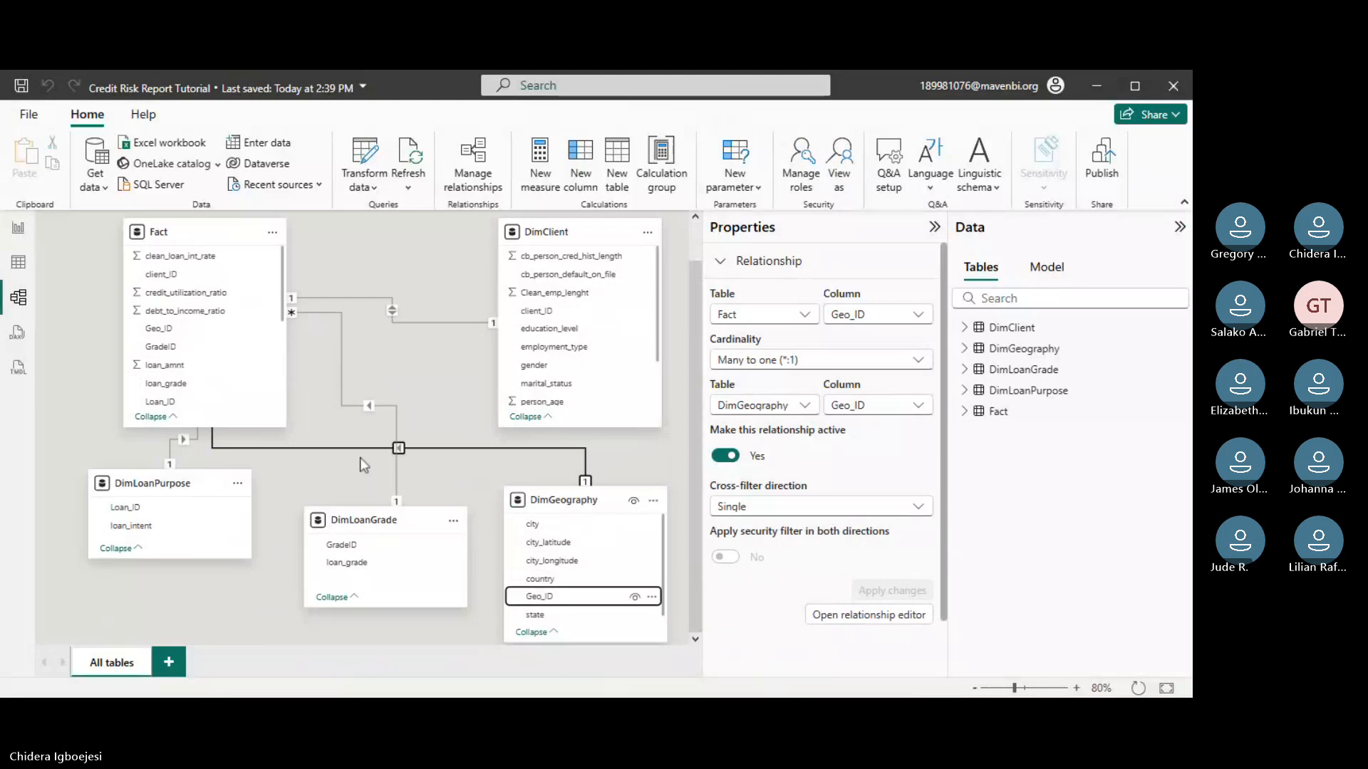
- Return to the report page, collapse the Fact table's fields and discard the pending query changes
click(19, 229)
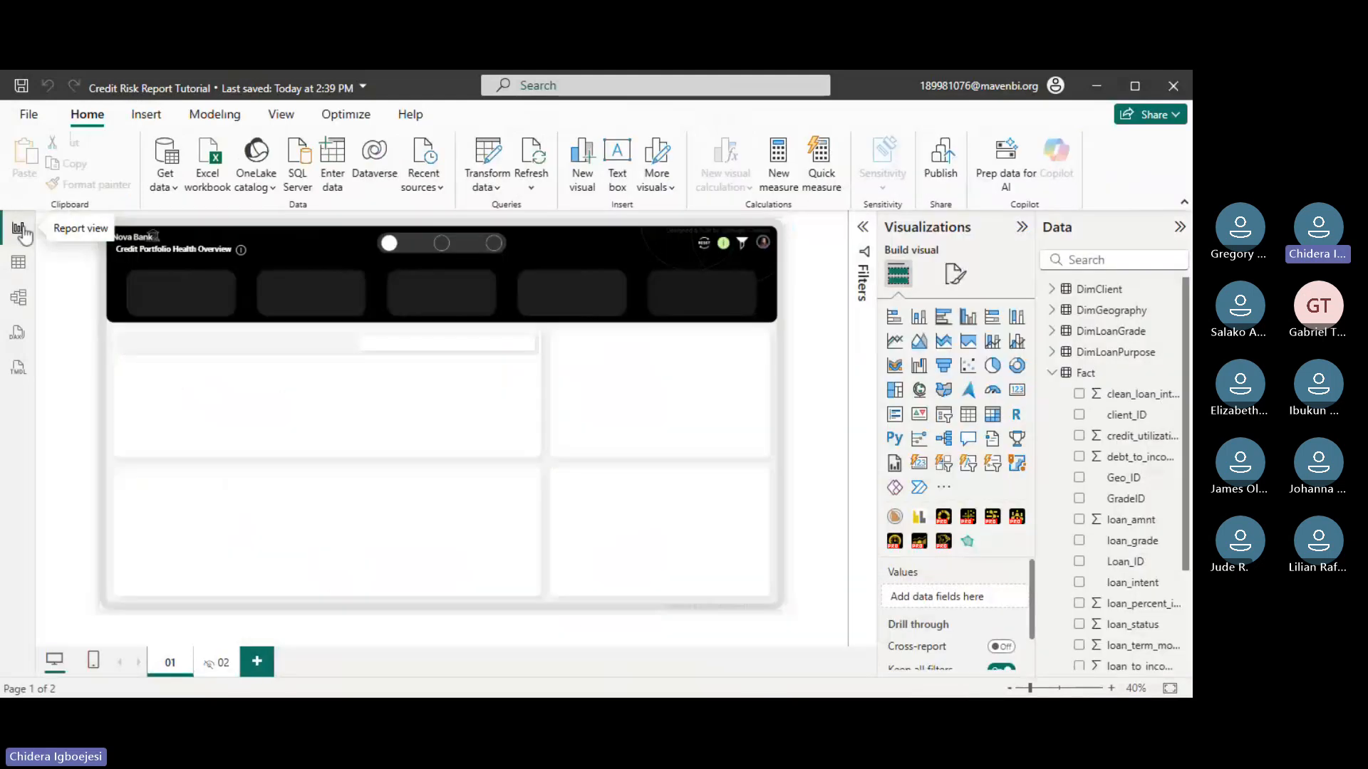
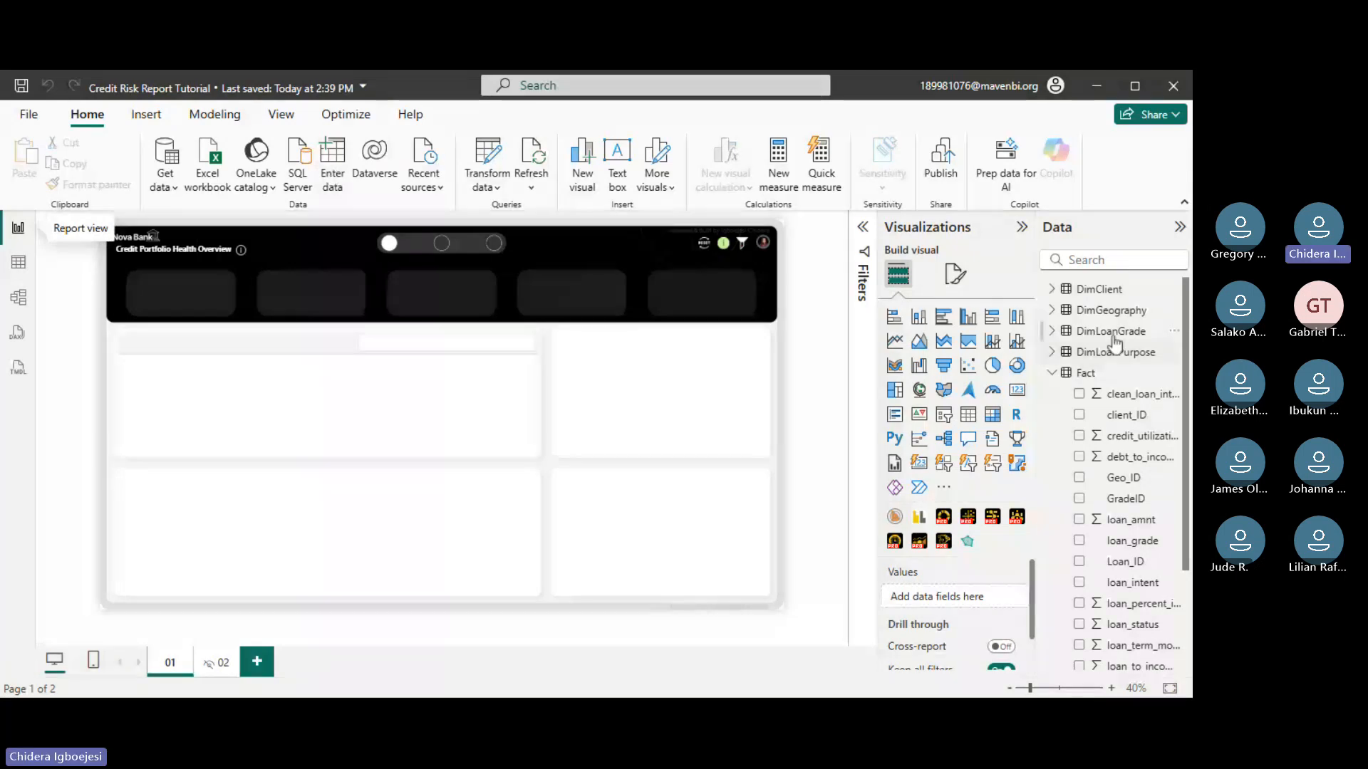
click(1052, 374)
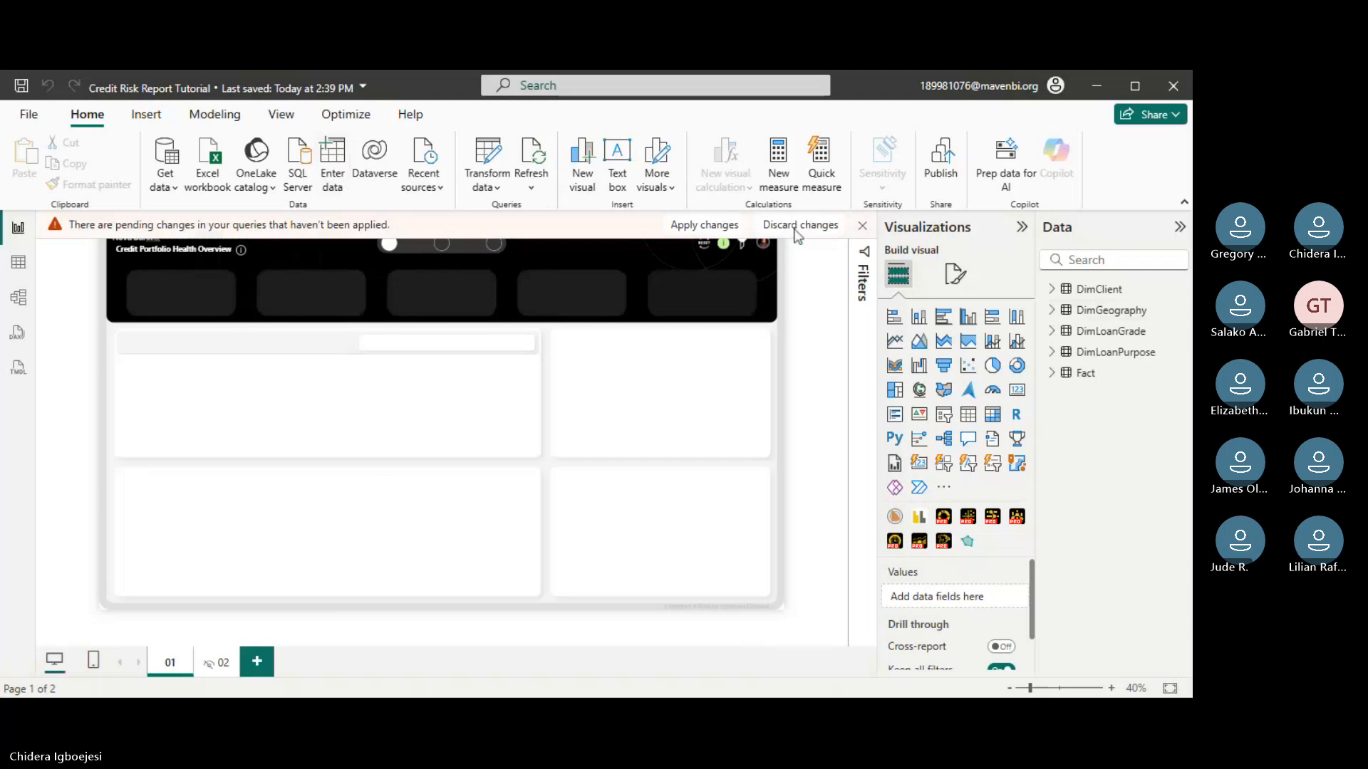
click(796, 227)
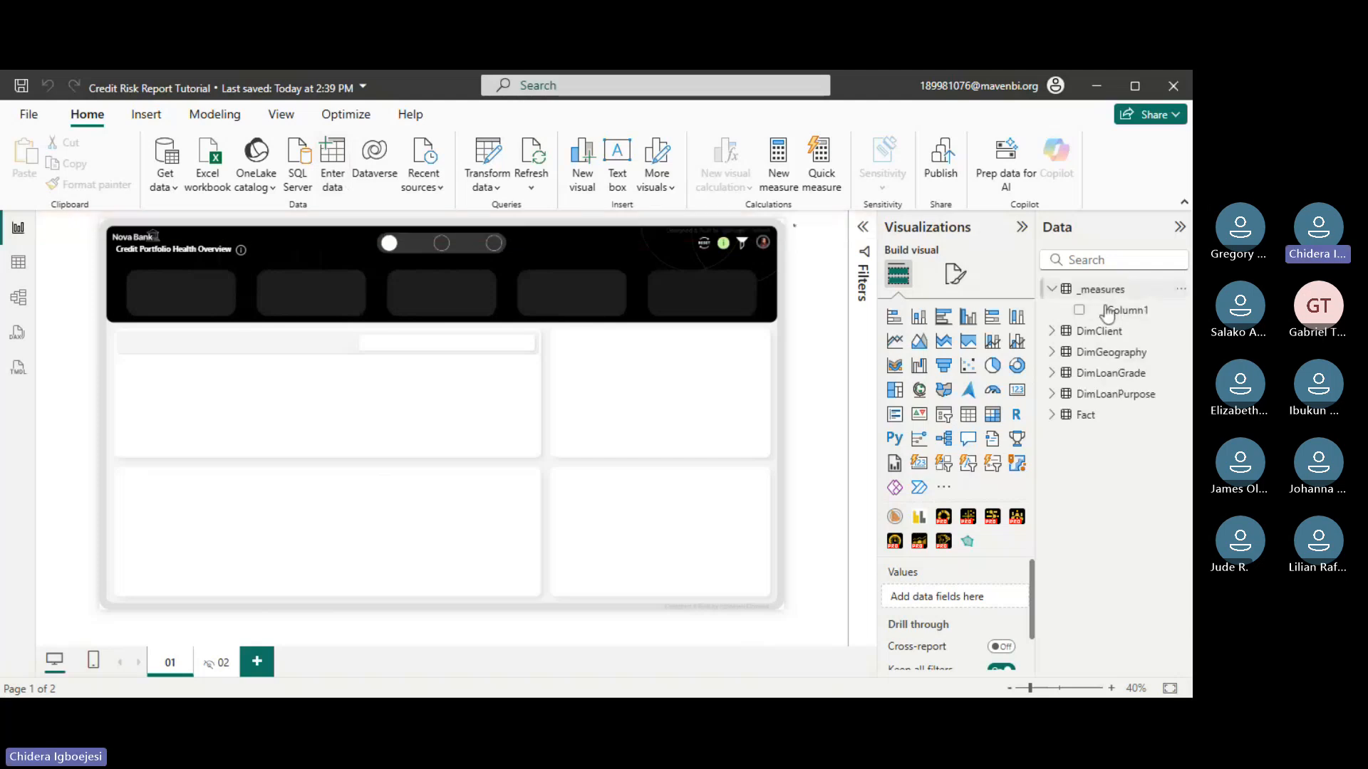
- Start a new measure in the _measures table, named Total Amount, with a SUM over the Fact table's client_ID column
right_click(1124, 292)
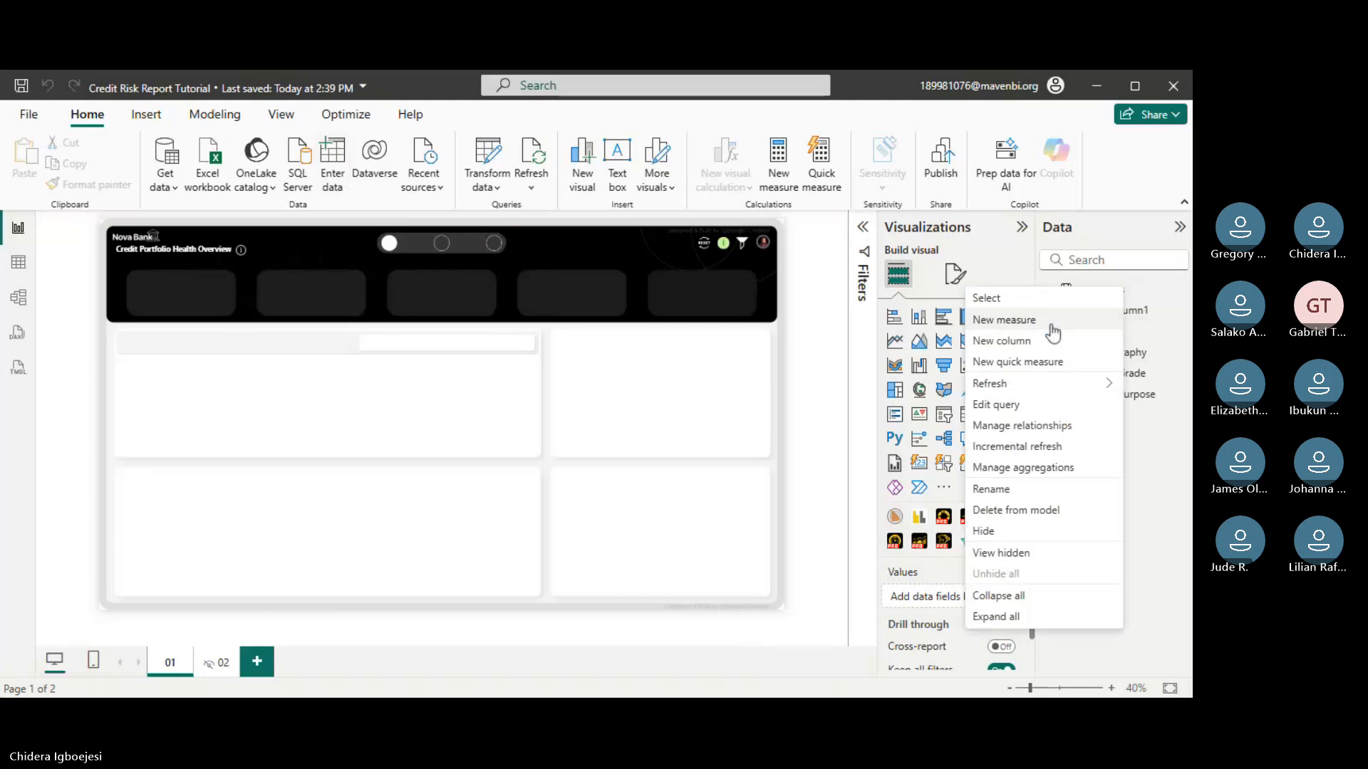
click(1050, 326)
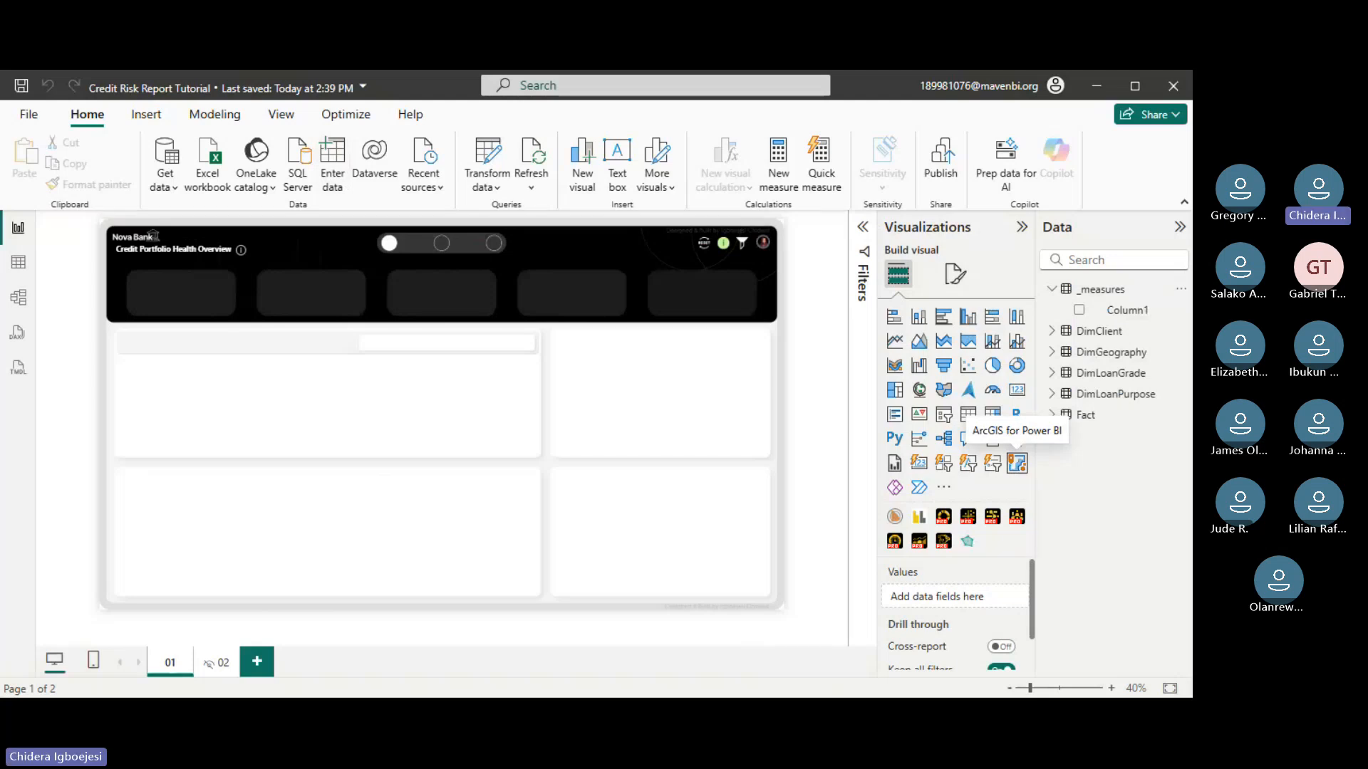
click(778, 161)
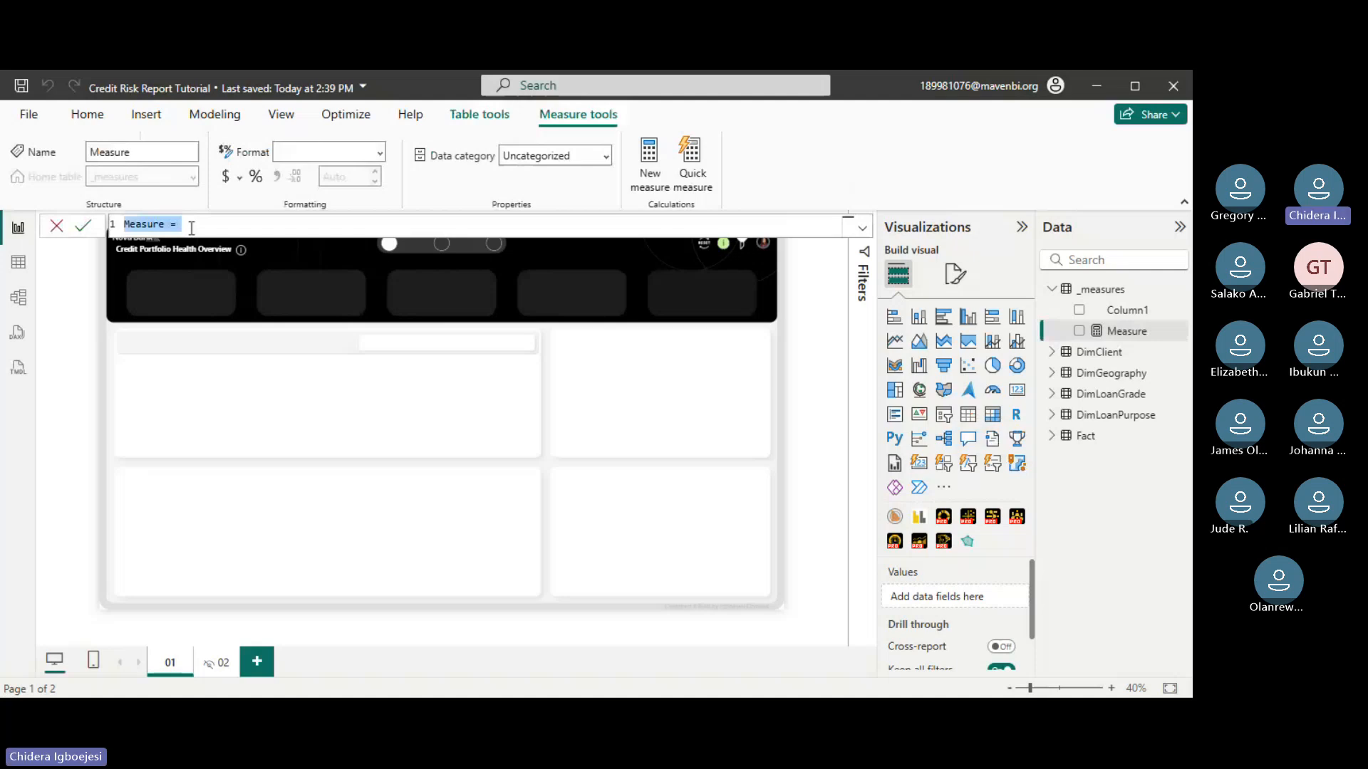
text(Total Amount = s)
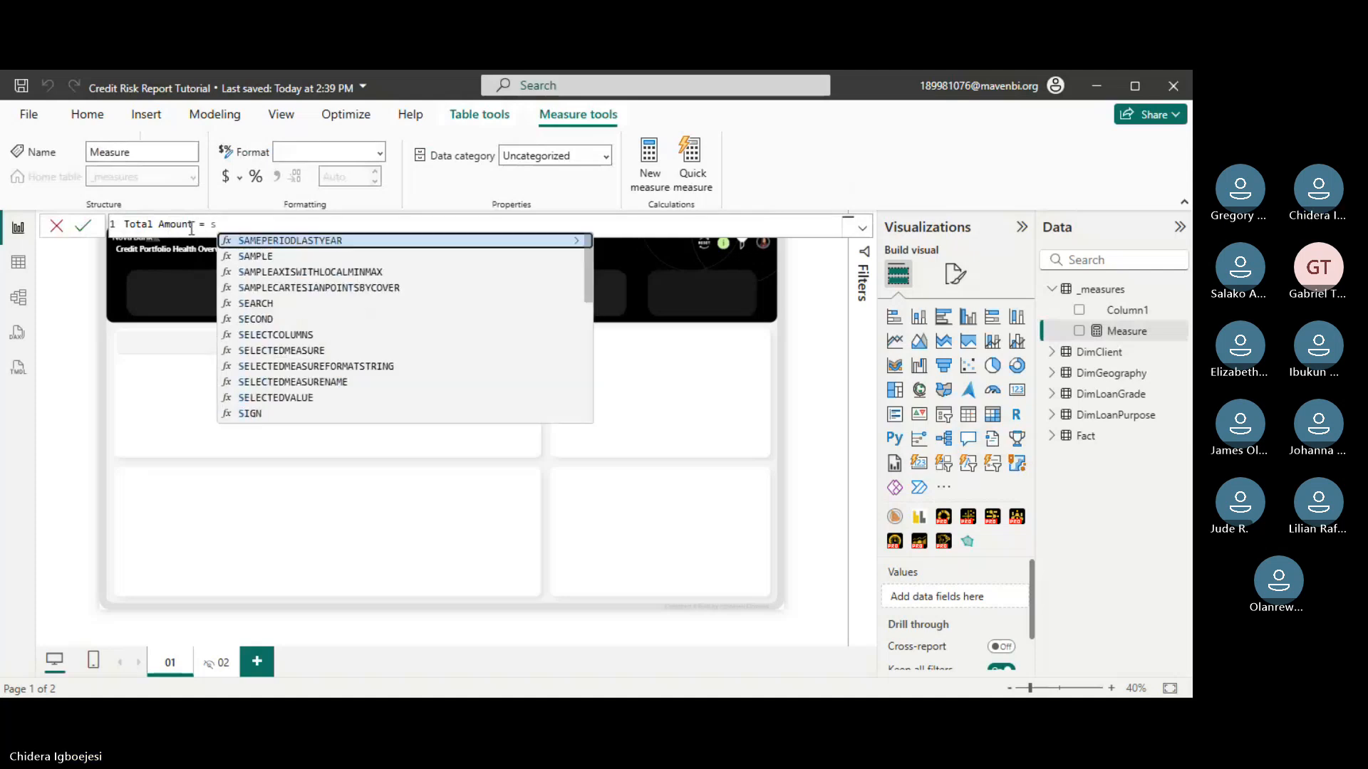
text(um)
key(Tab)
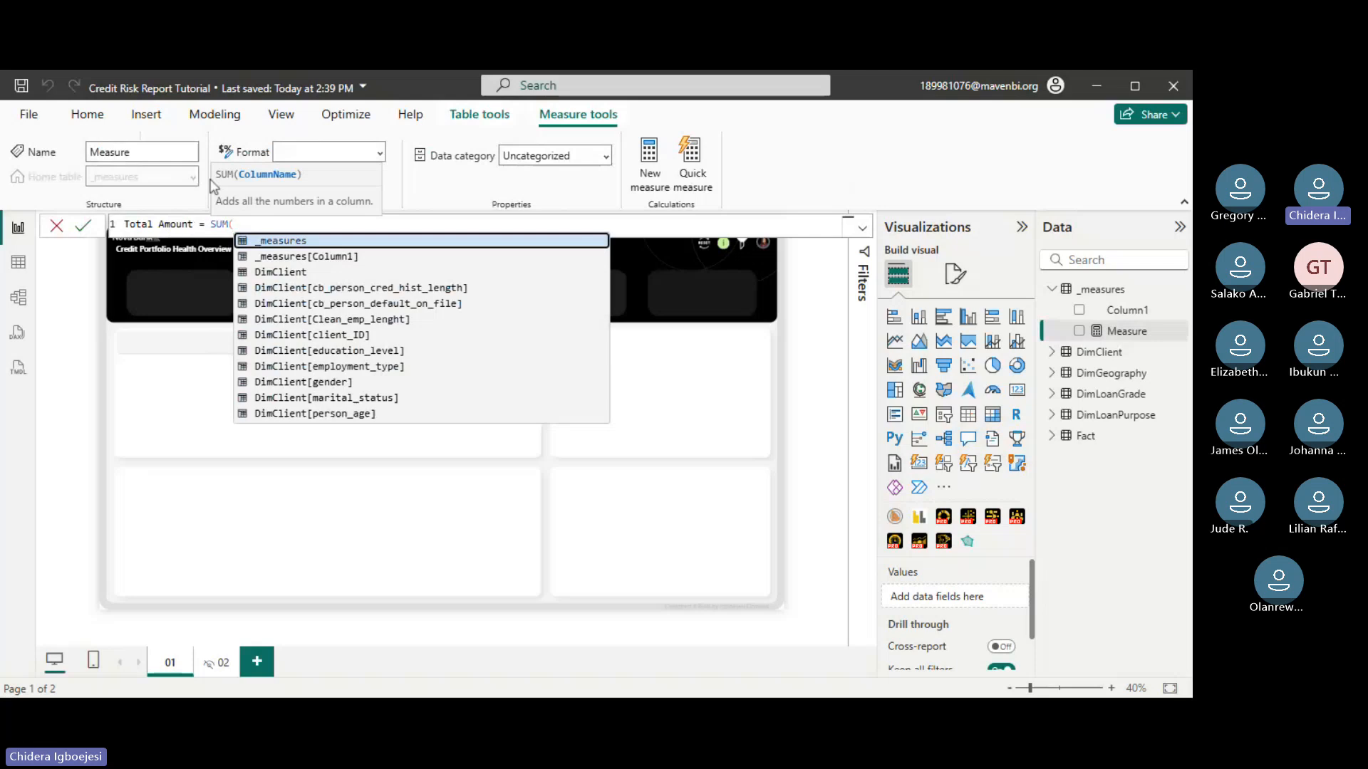
text(fa)
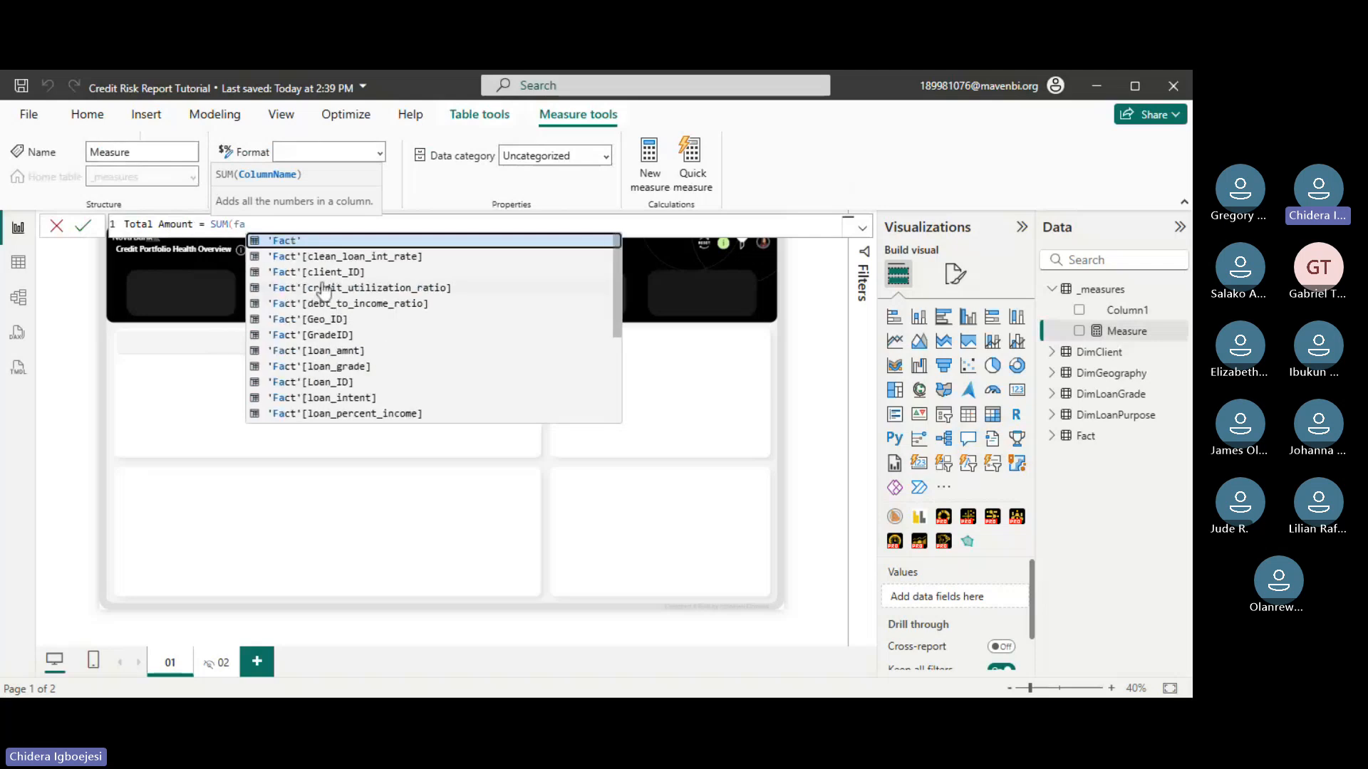
click(336, 273)
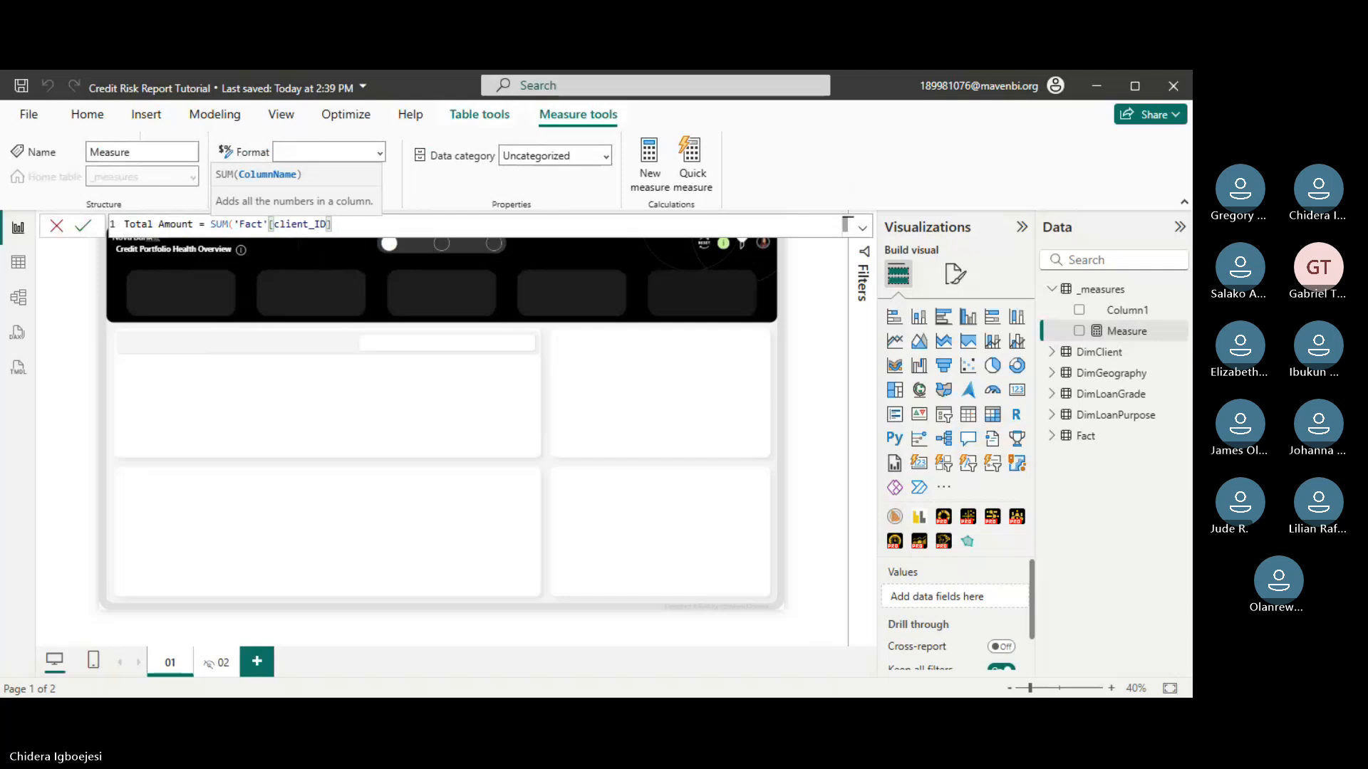
- Replace client_ID with loan_amnt and commit the measure as Total Amount = SUM('Fact'[loan_amnt])
click(329, 226)
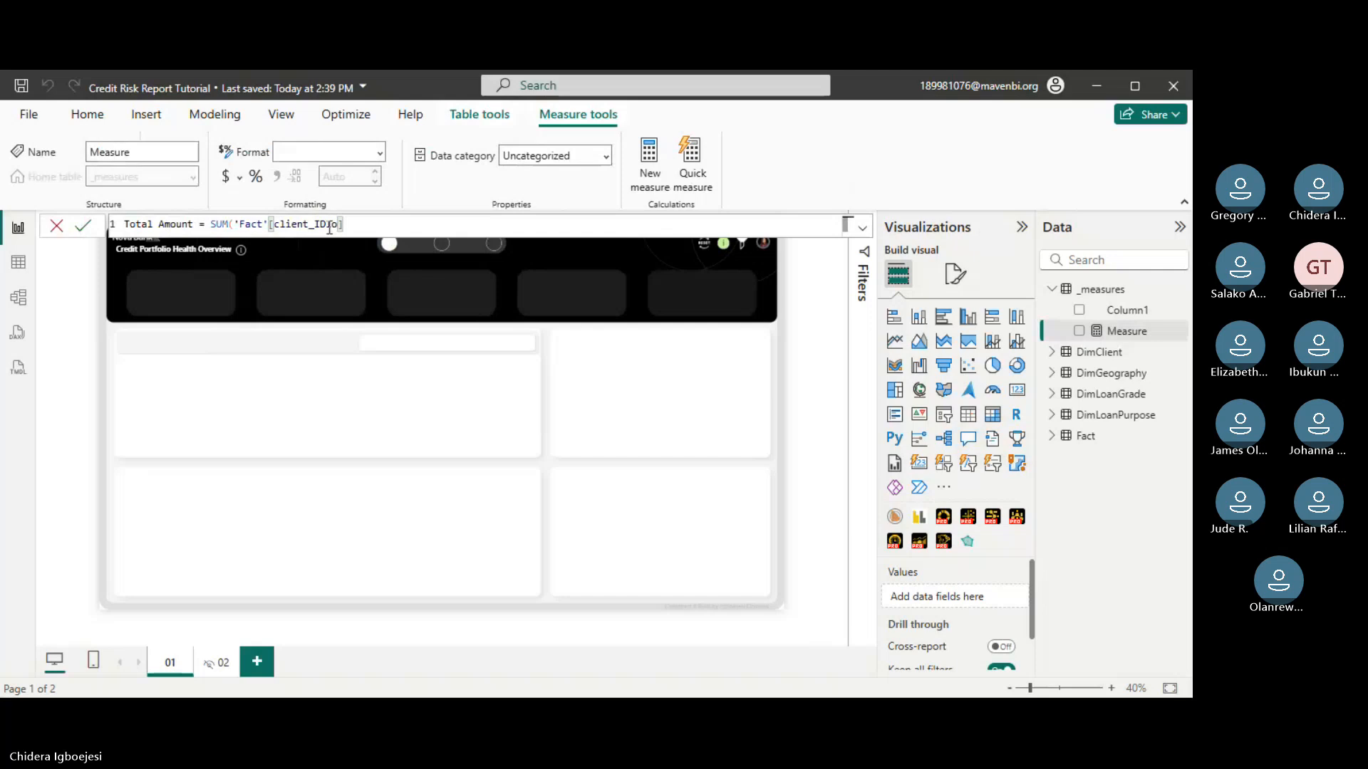
key(BackSpace)
key(BackSpace)
key(BackSpace)
key(BackSpace)
key(BackSpace)
key(BackSpace)
key(BackSpace)
key(BackSpace)
key(BackSpace)
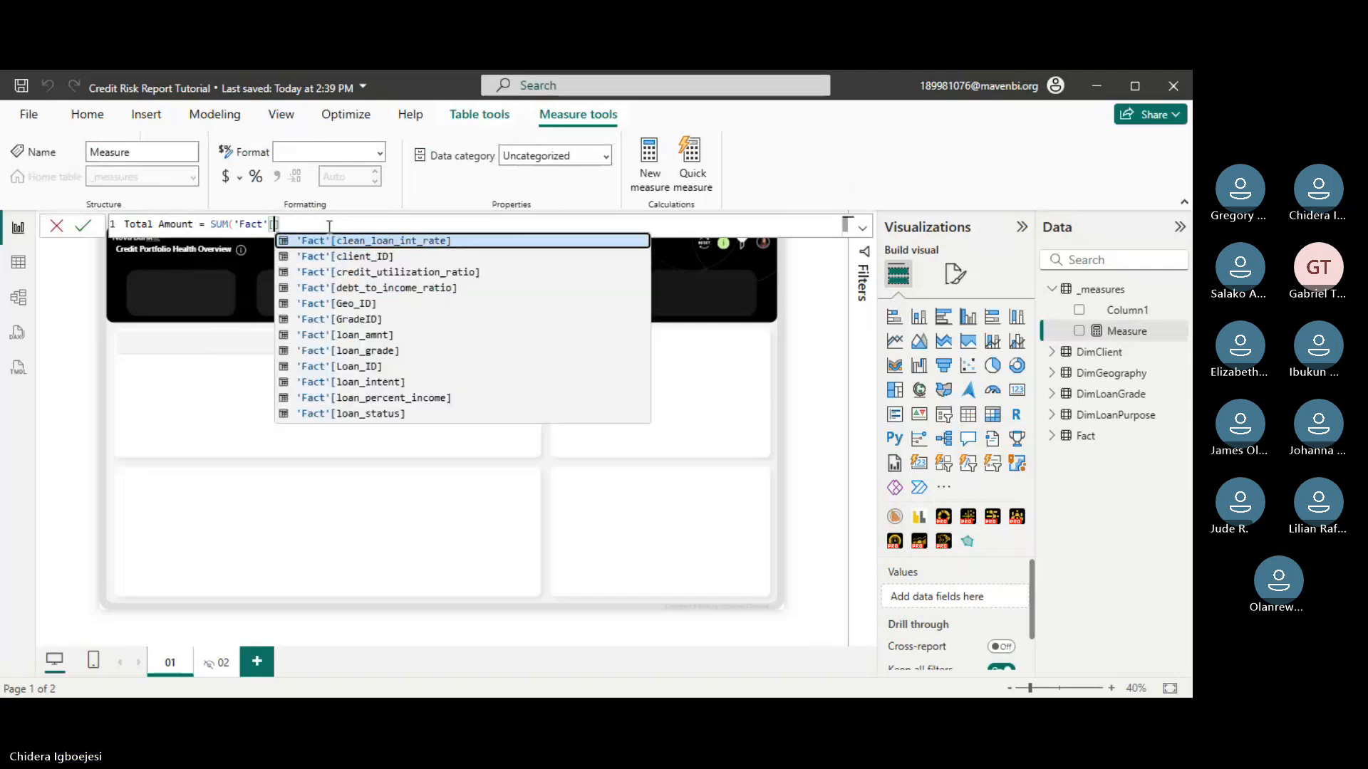
text(l)
text(oan_amnt)
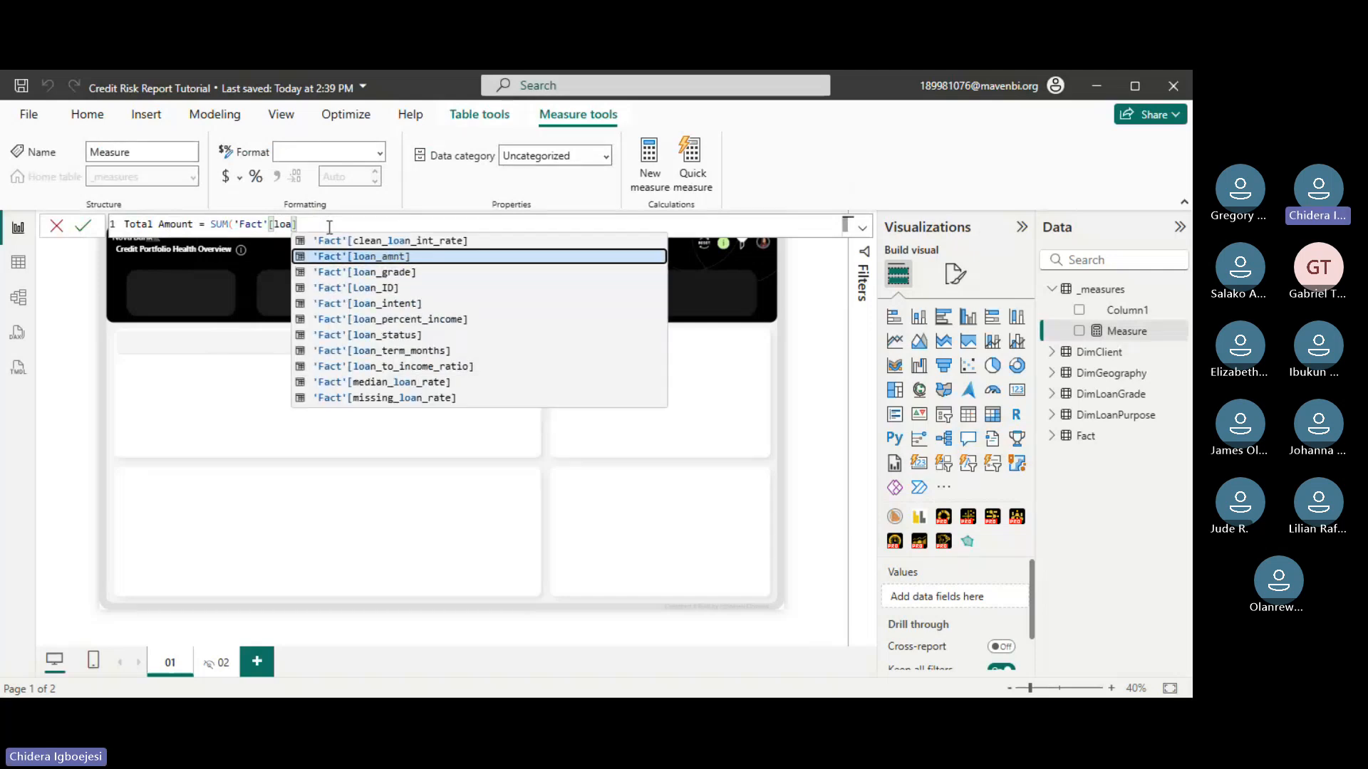
key(Tab)
text())
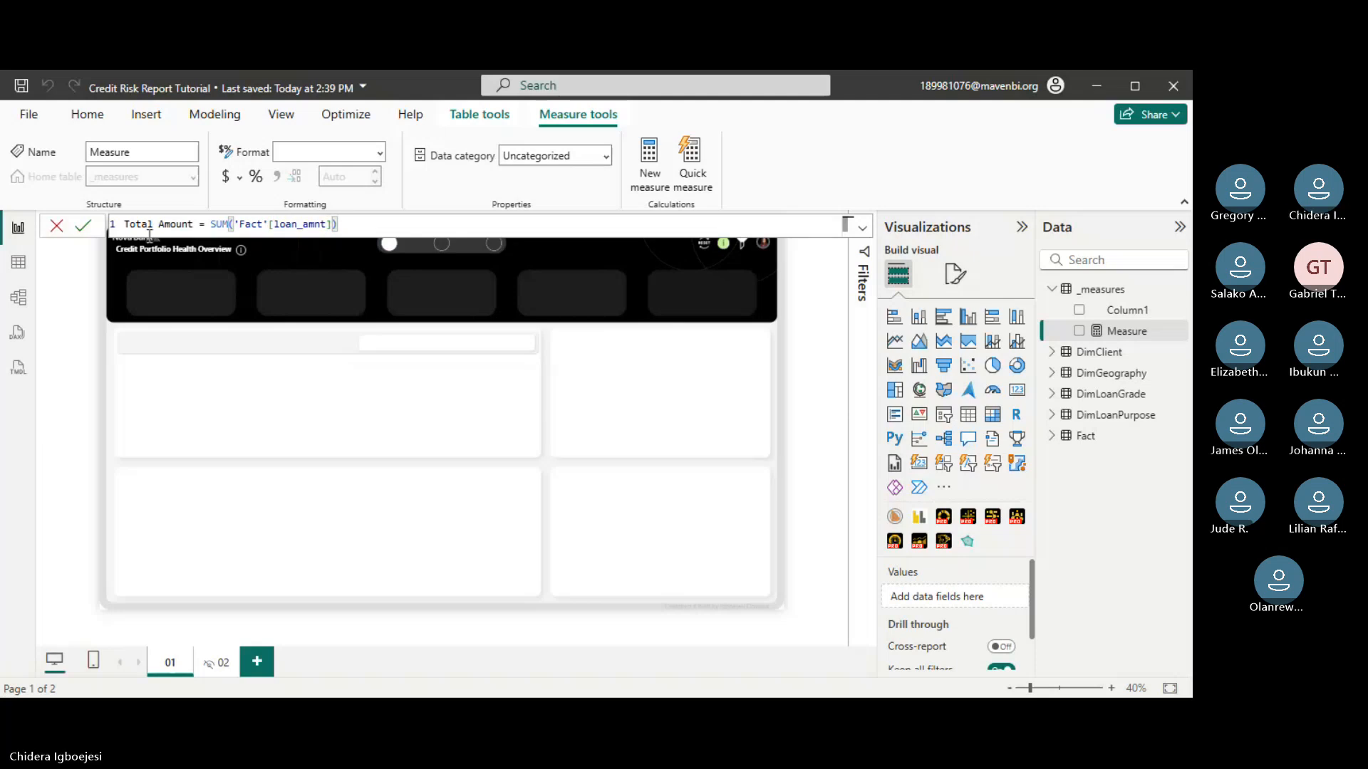
click(578, 124)
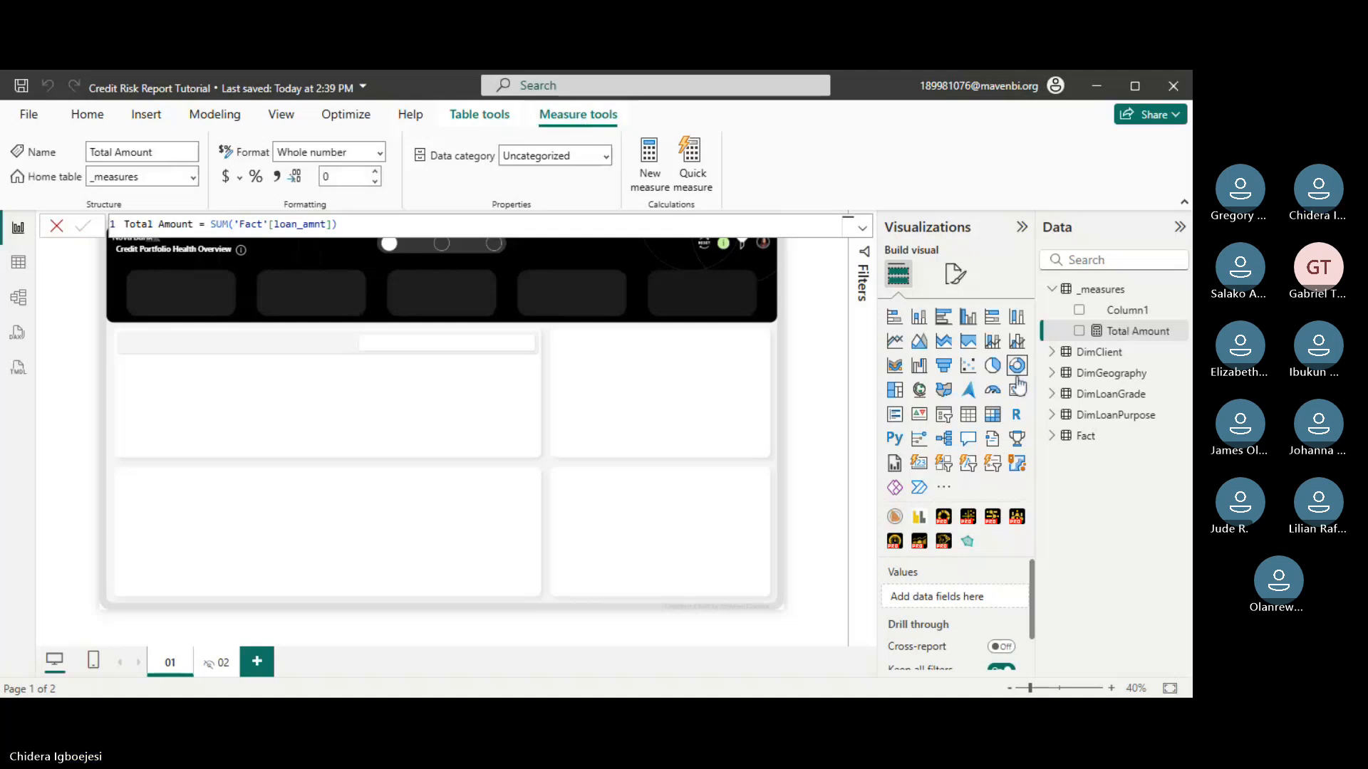
- Show the Total Amount measure on a new card and resize it to a wide, short rectangle near the first header tile
click(1107, 335)
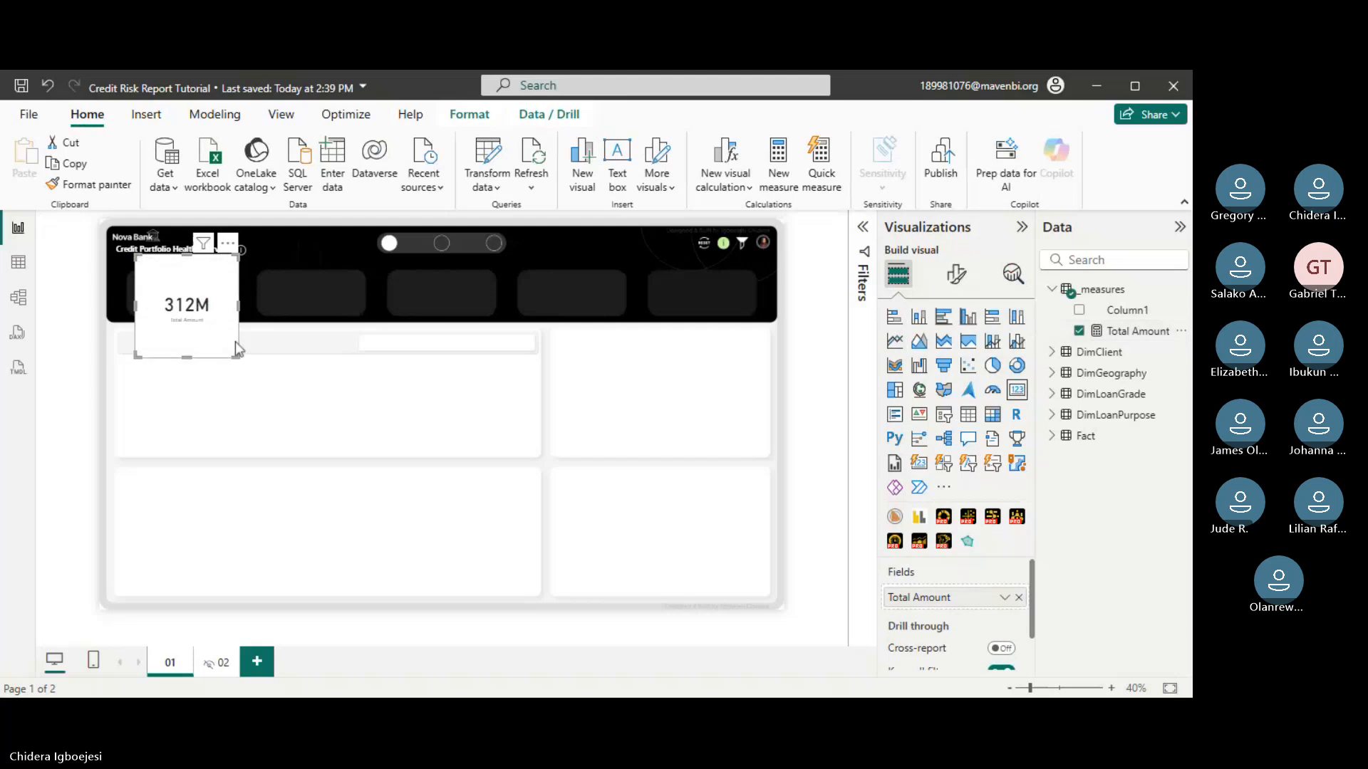
drag(239, 288, 287, 327)
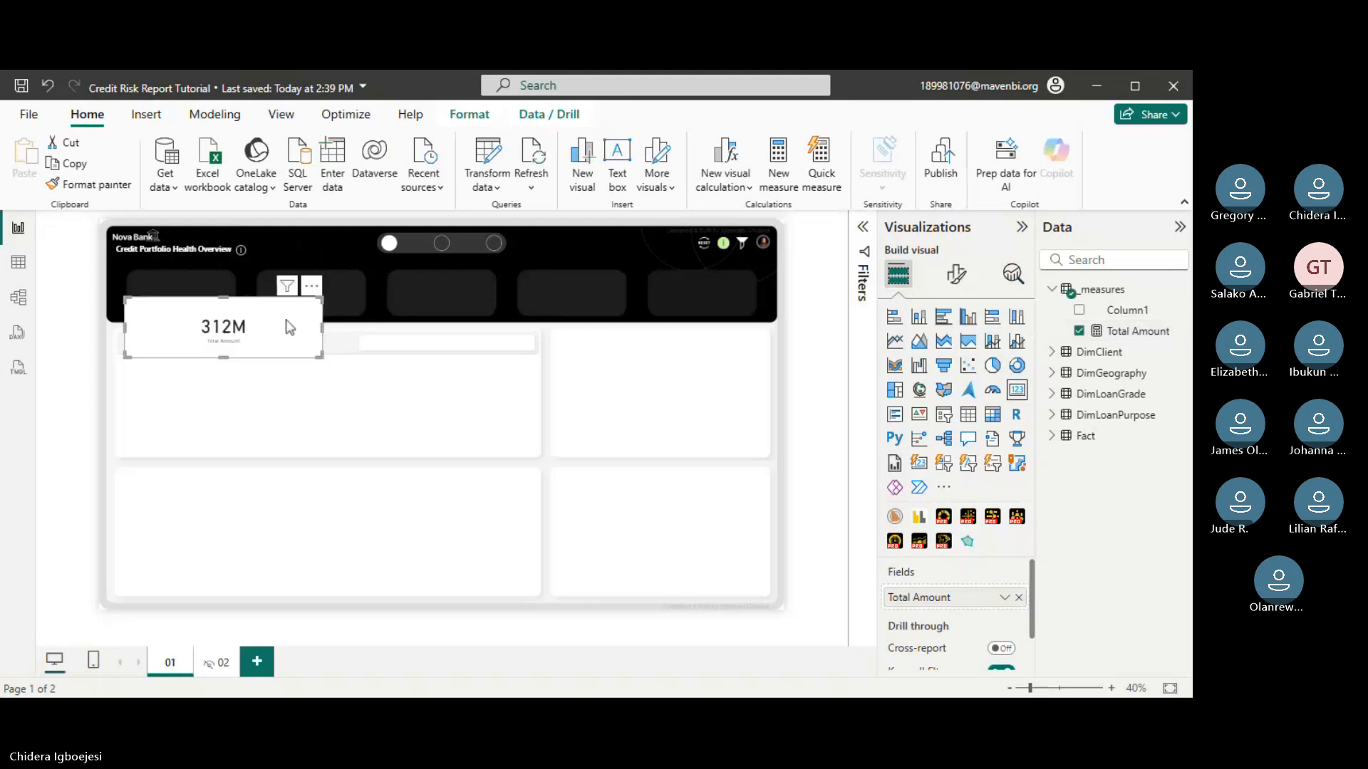
- Start a new measure in the _measures table, named Total Loans, using COUNTROWS with clients as its table
right_click(1122, 290)
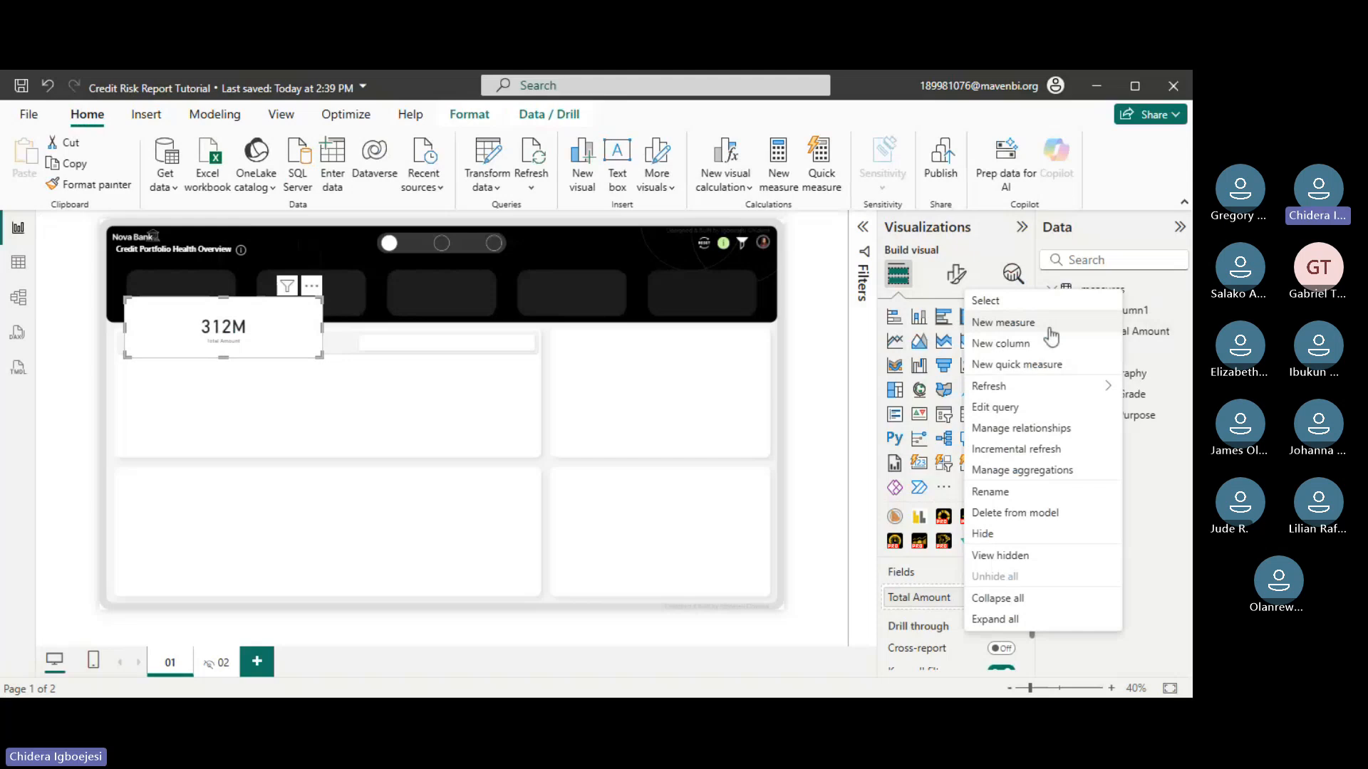
click(1051, 335)
text(Total )
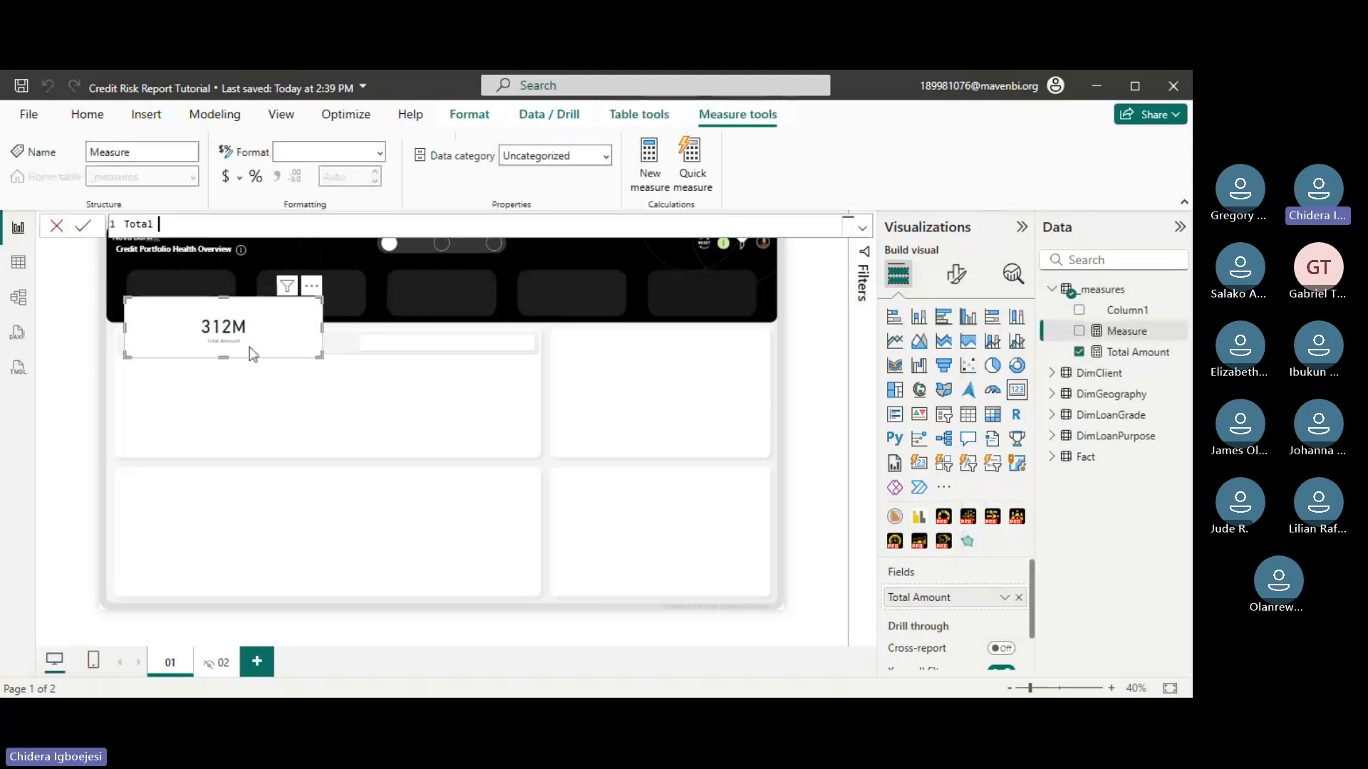
text(Loans = su)
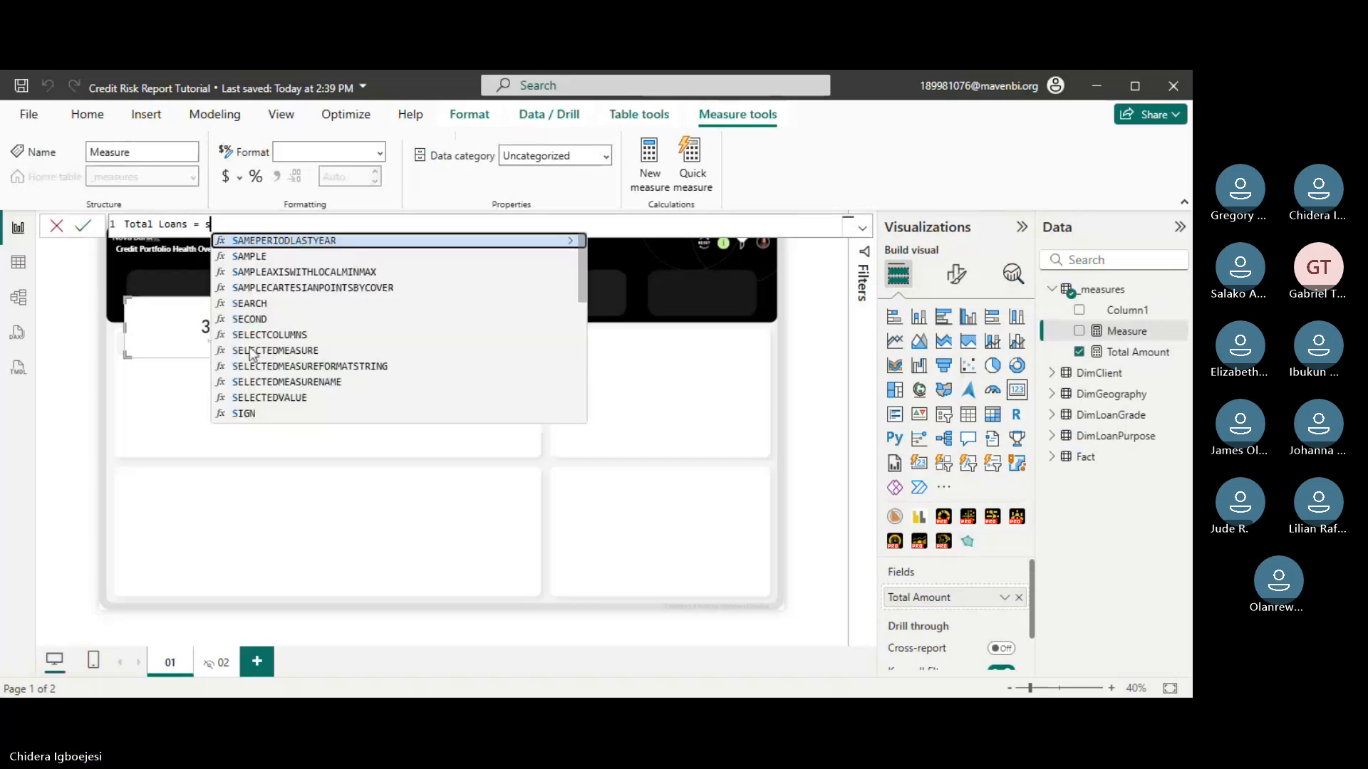
key(BackSpace)
key(BackSpace)
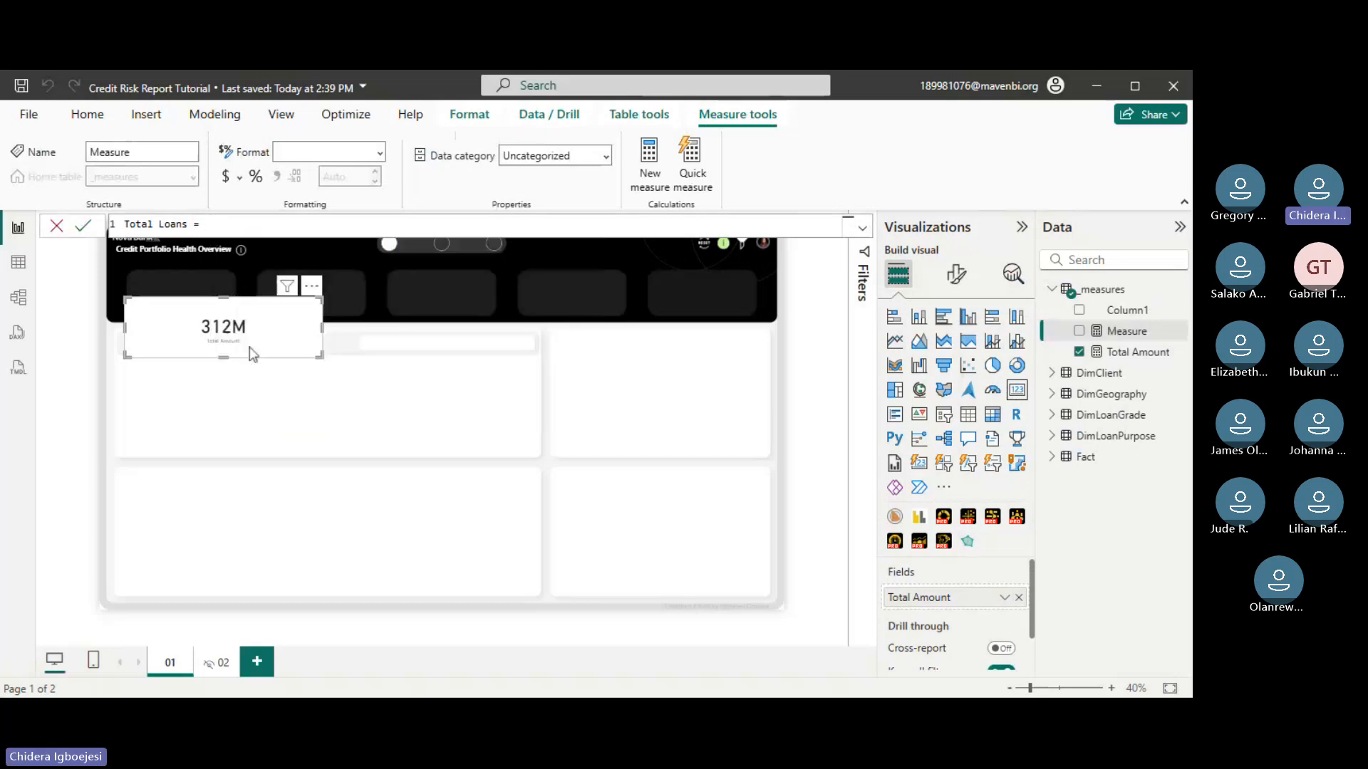
text(coun)
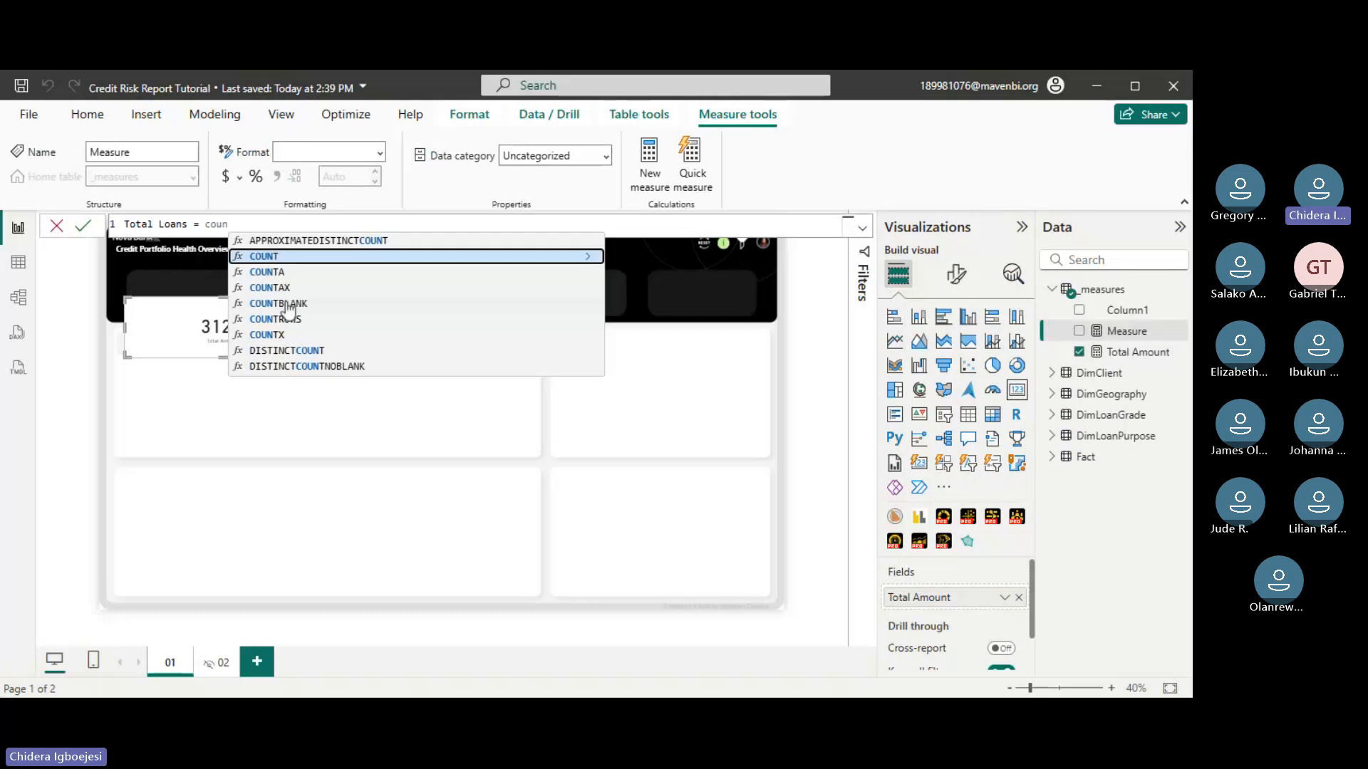
click(288, 318)
text(c)
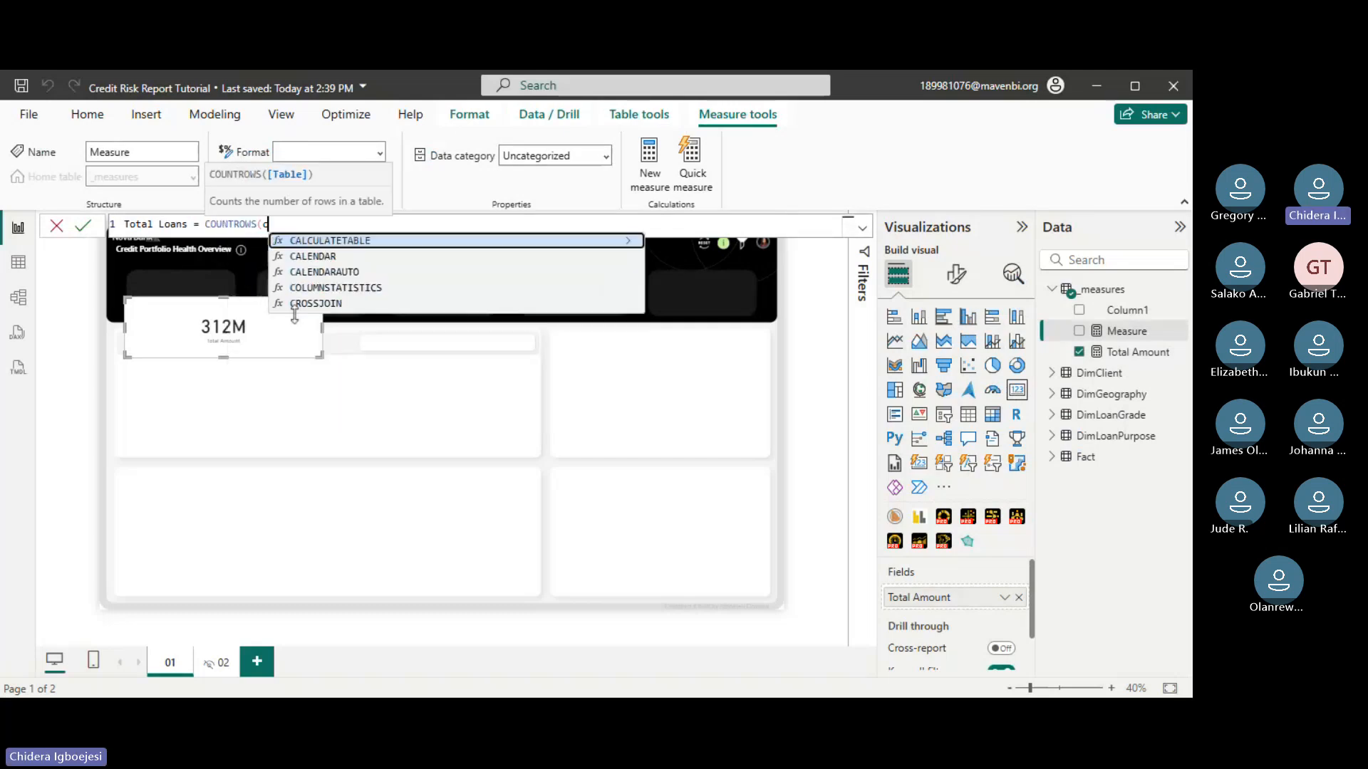
text(lients)
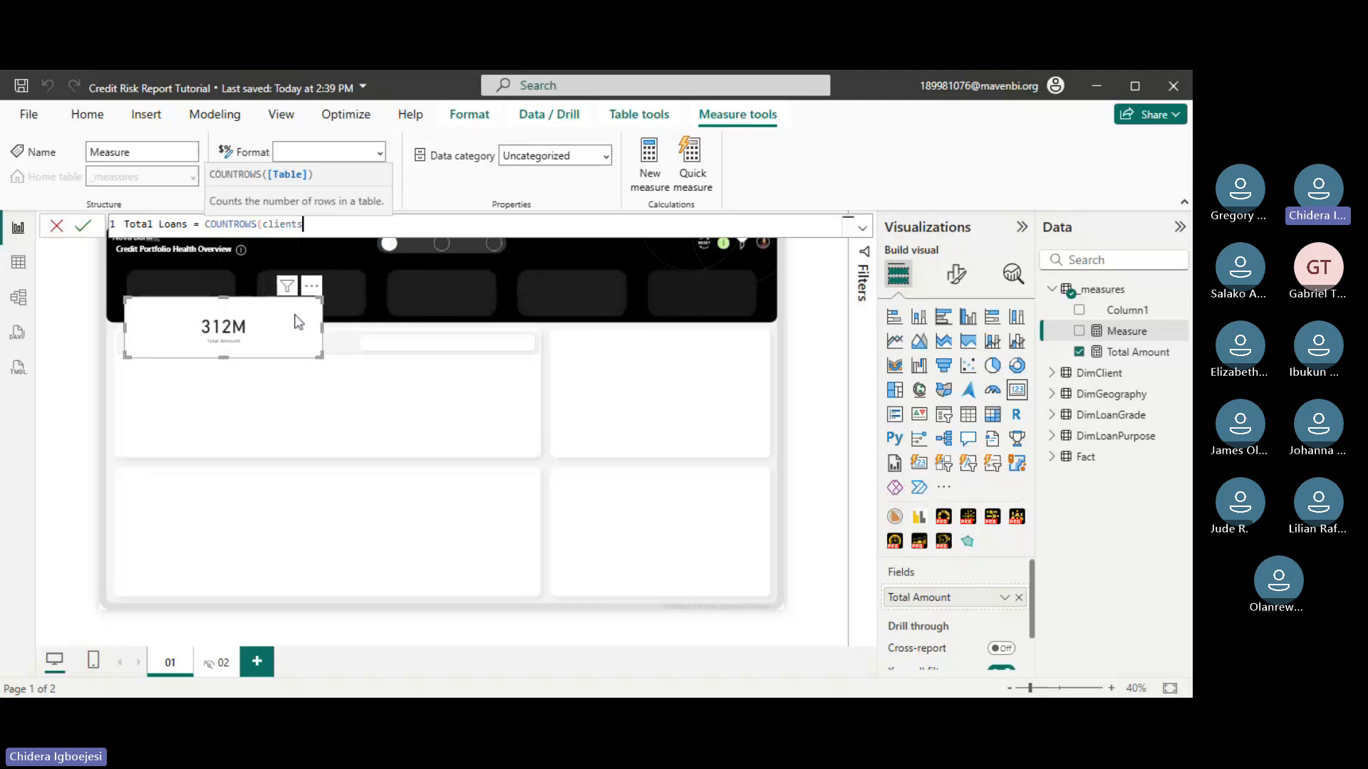
- Replace clients with the Fact table and commit the measure as Total Loans = COUNTROWS('Fact')
key(BackSpace)
key(BackSpace)
key(BackSpace)
key(BackSpace)
key(BackSpace)
key(BackSpace)
key(BackSpace)
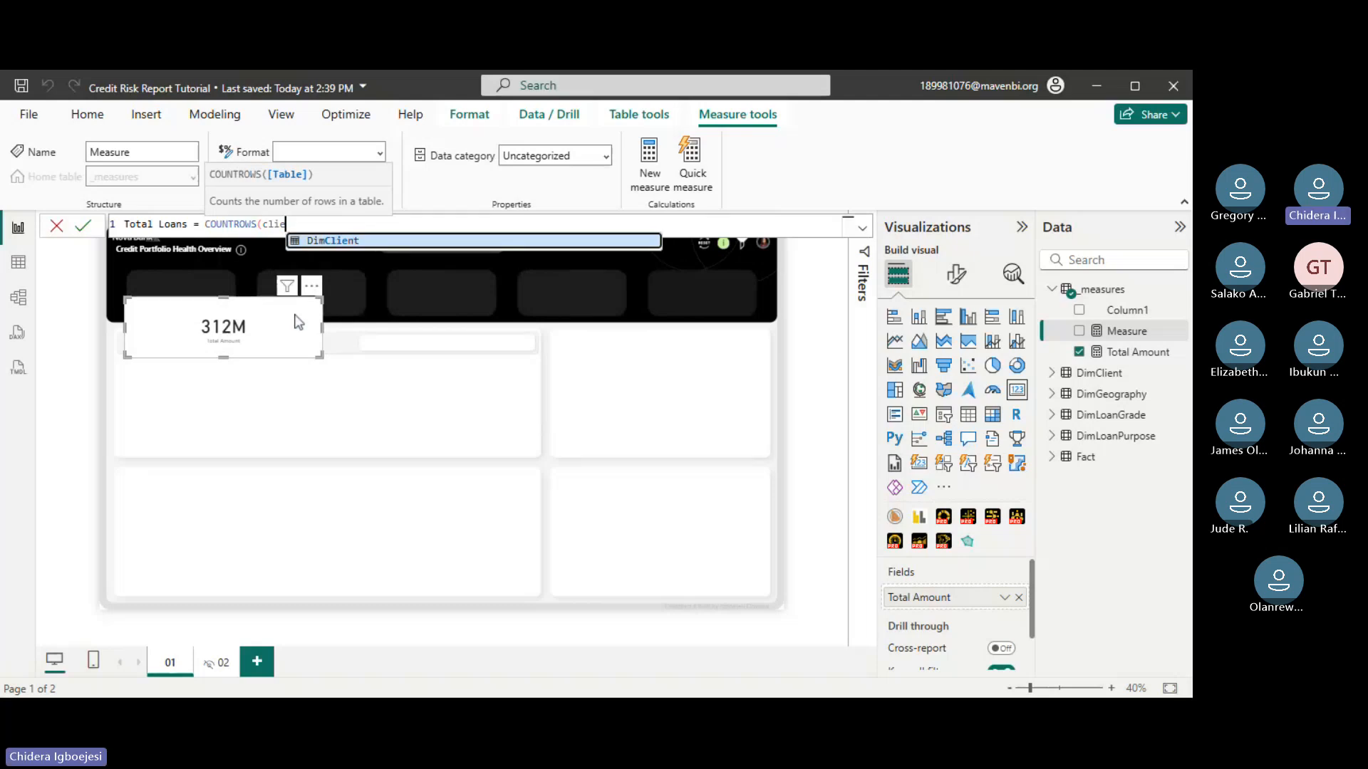
text(fac)
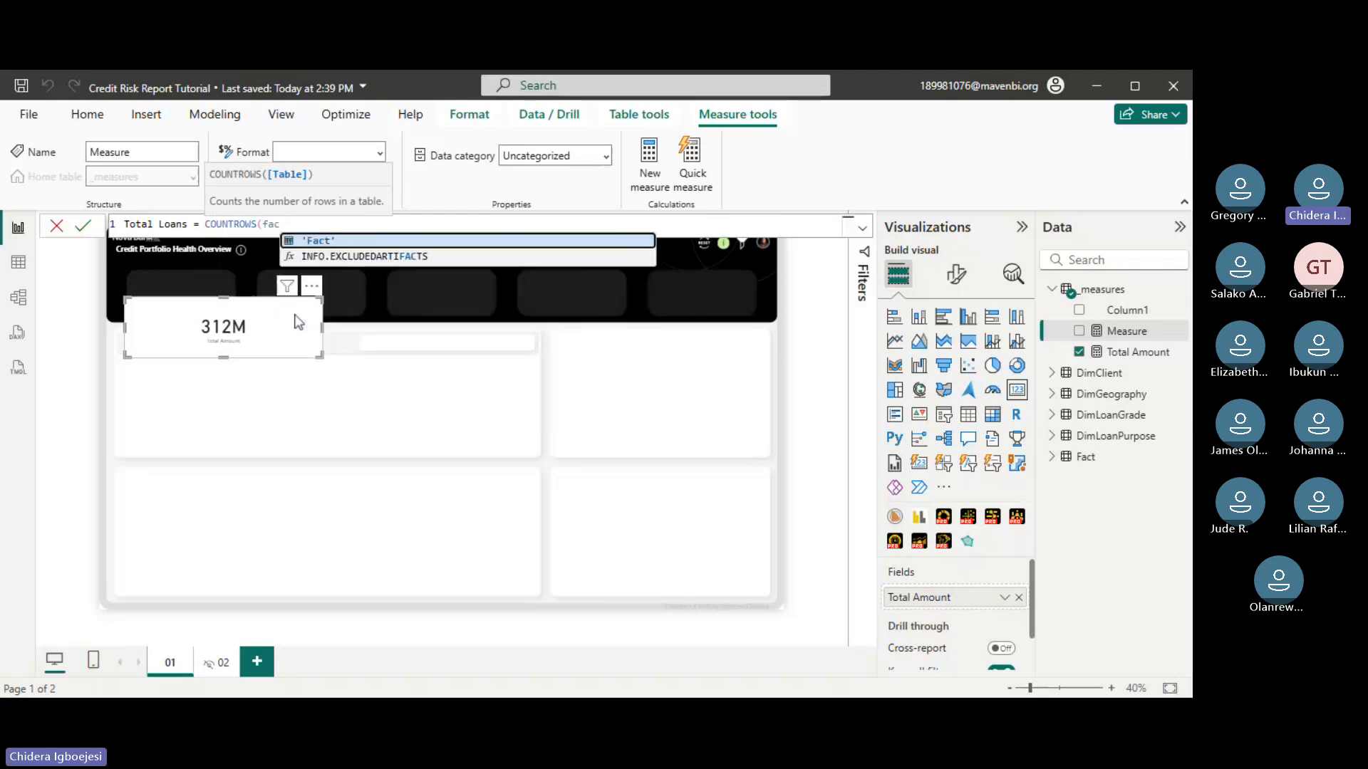
key(Tab)
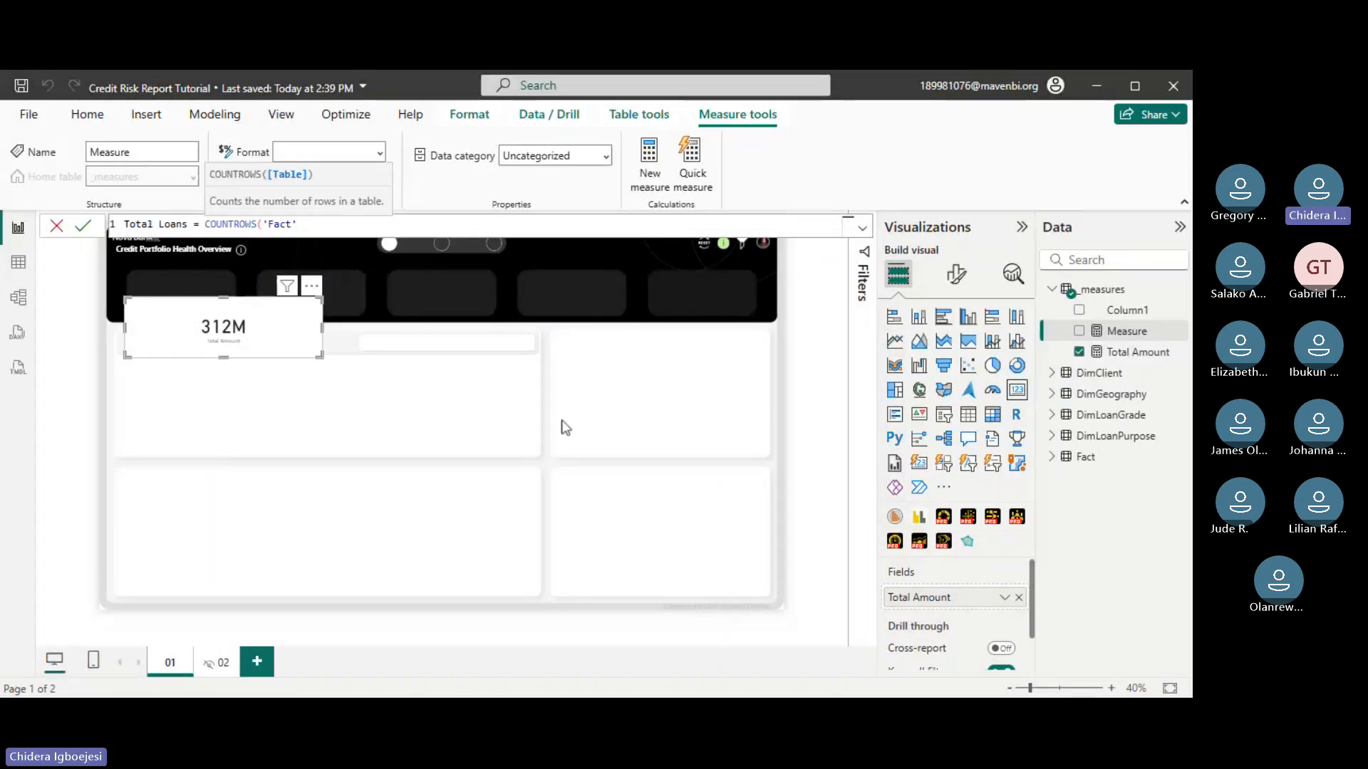
text())
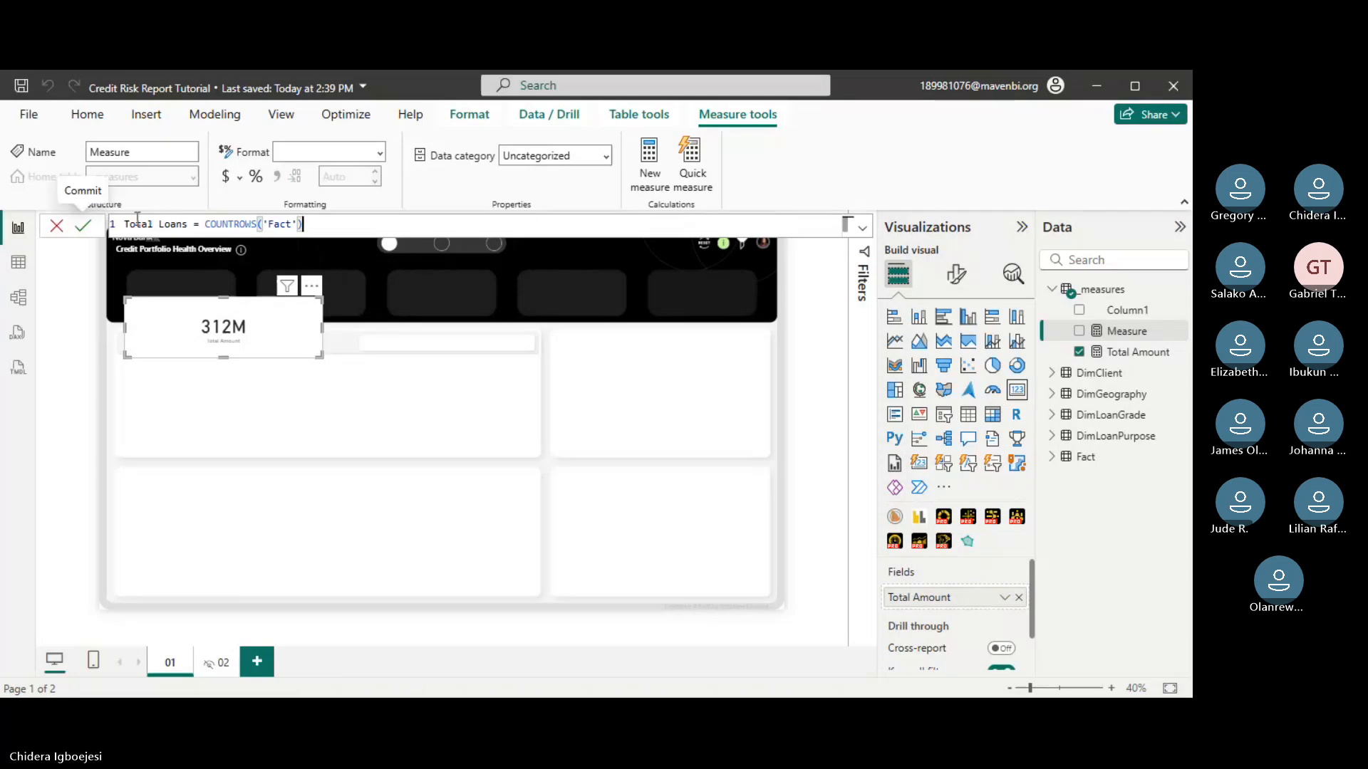
key(Return)
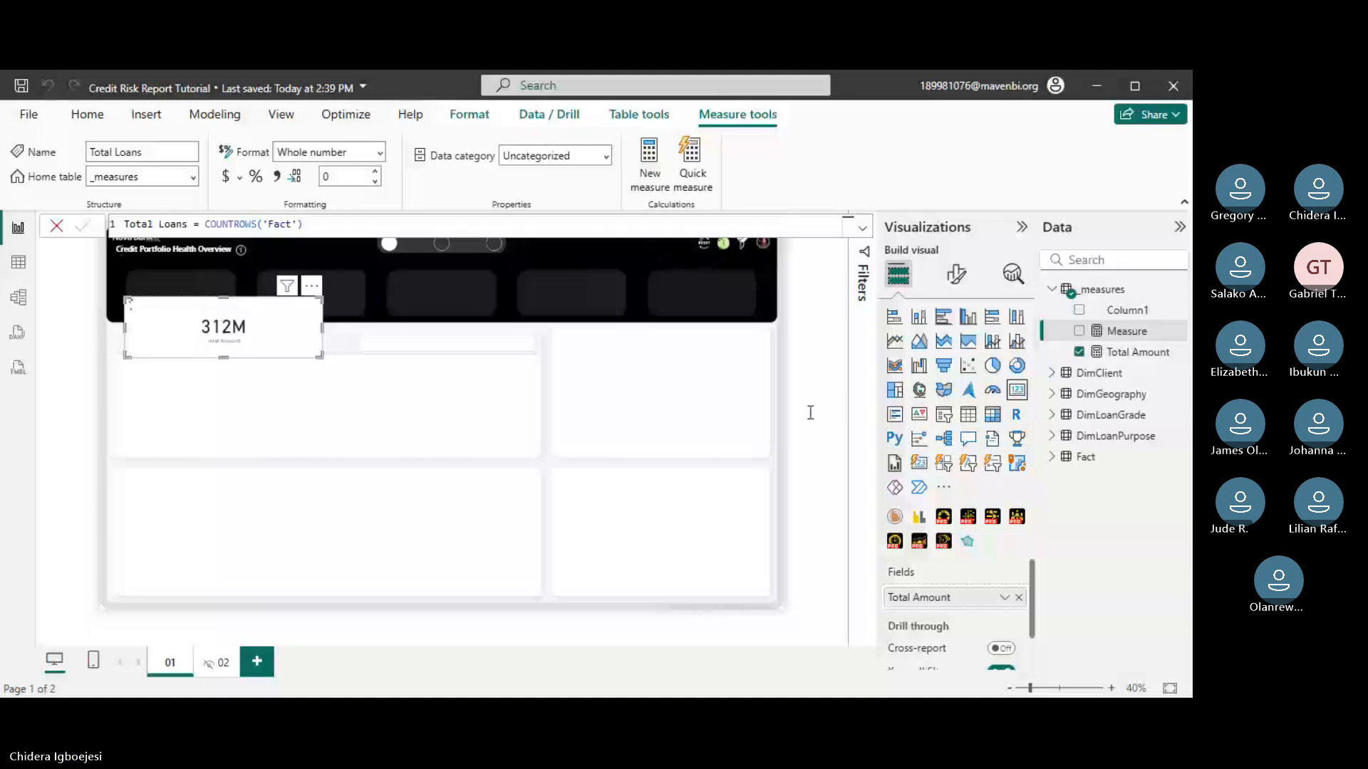
- Create a Loan Approval Rate measure that divides the count of Fact rows with loan_status = 0 by all Fact rows, with 0 as alternate result
click(810, 412)
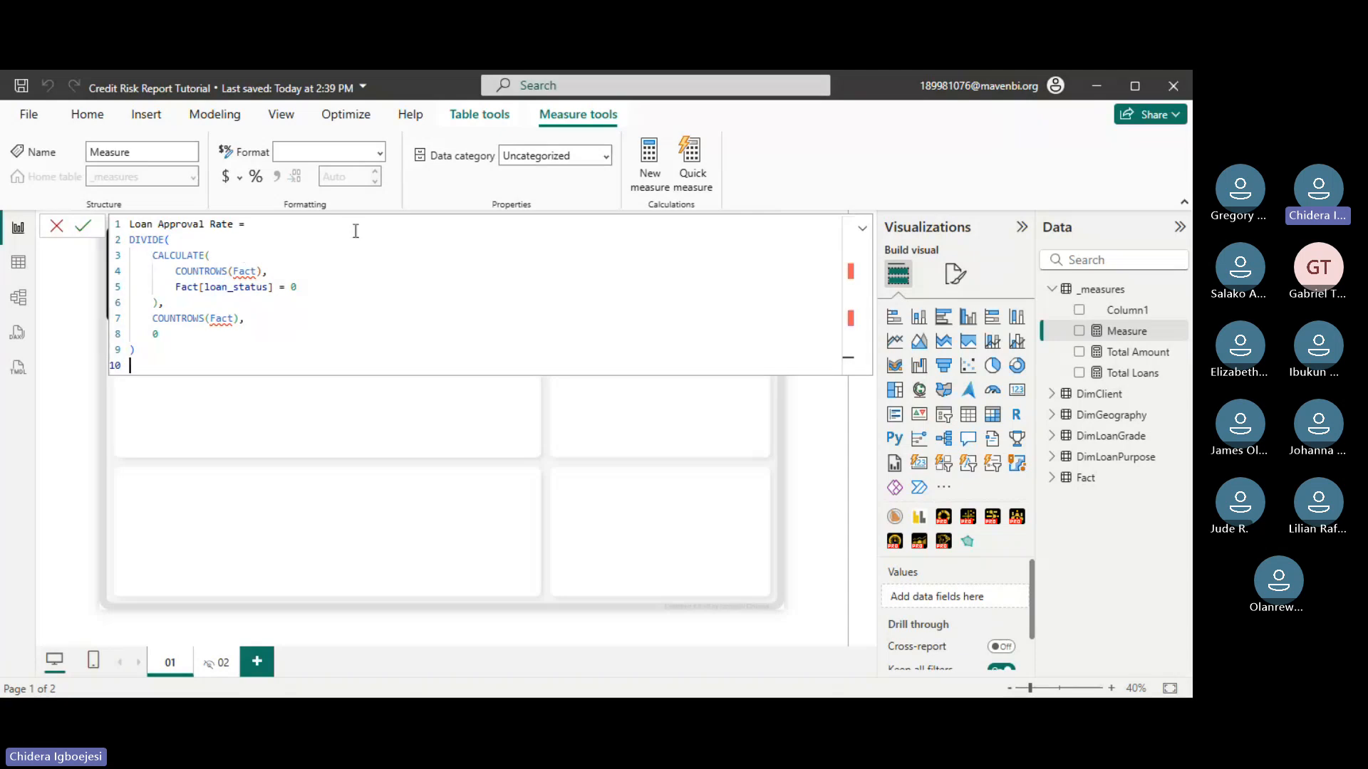
click(83, 226)
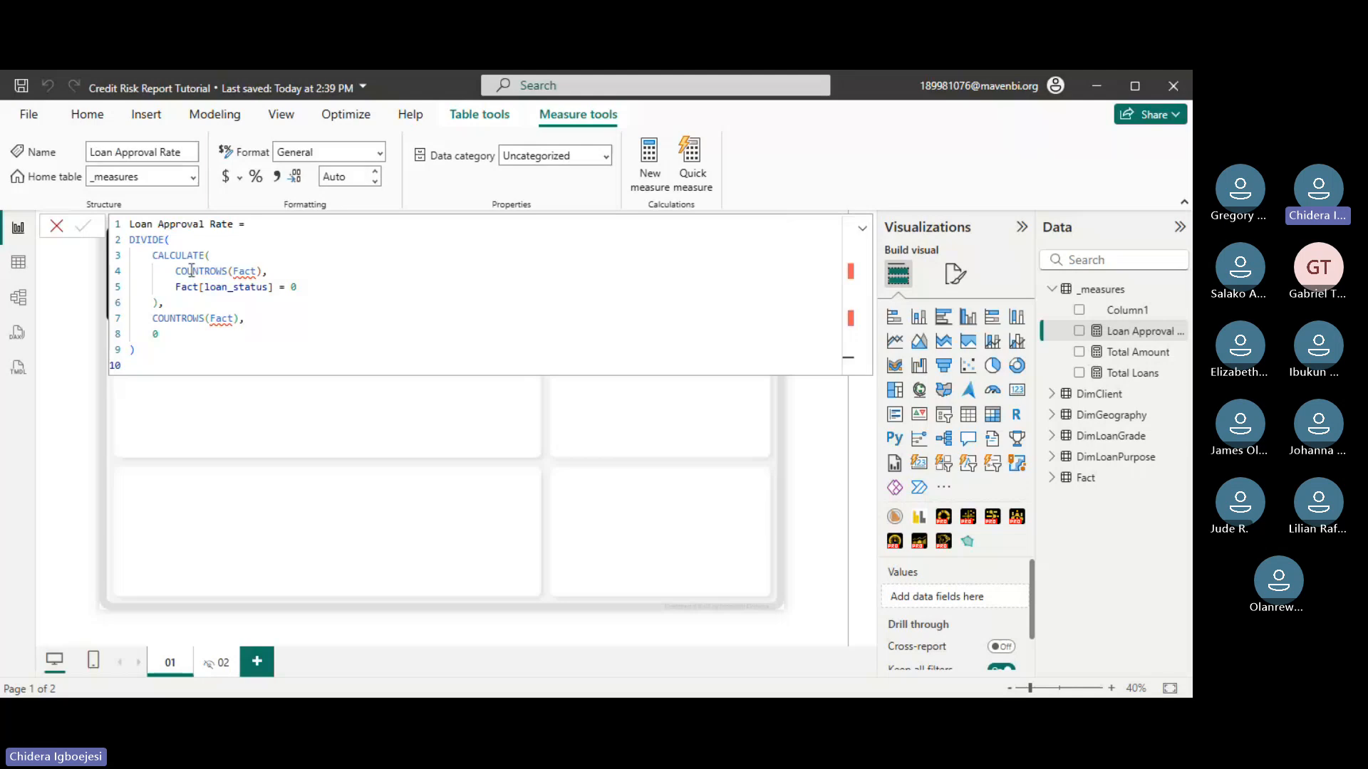
- Copy the whole Loan Approval Rate formula into a new measure
click(229, 340)
key(ctrl+a)
key(ctrl+c)
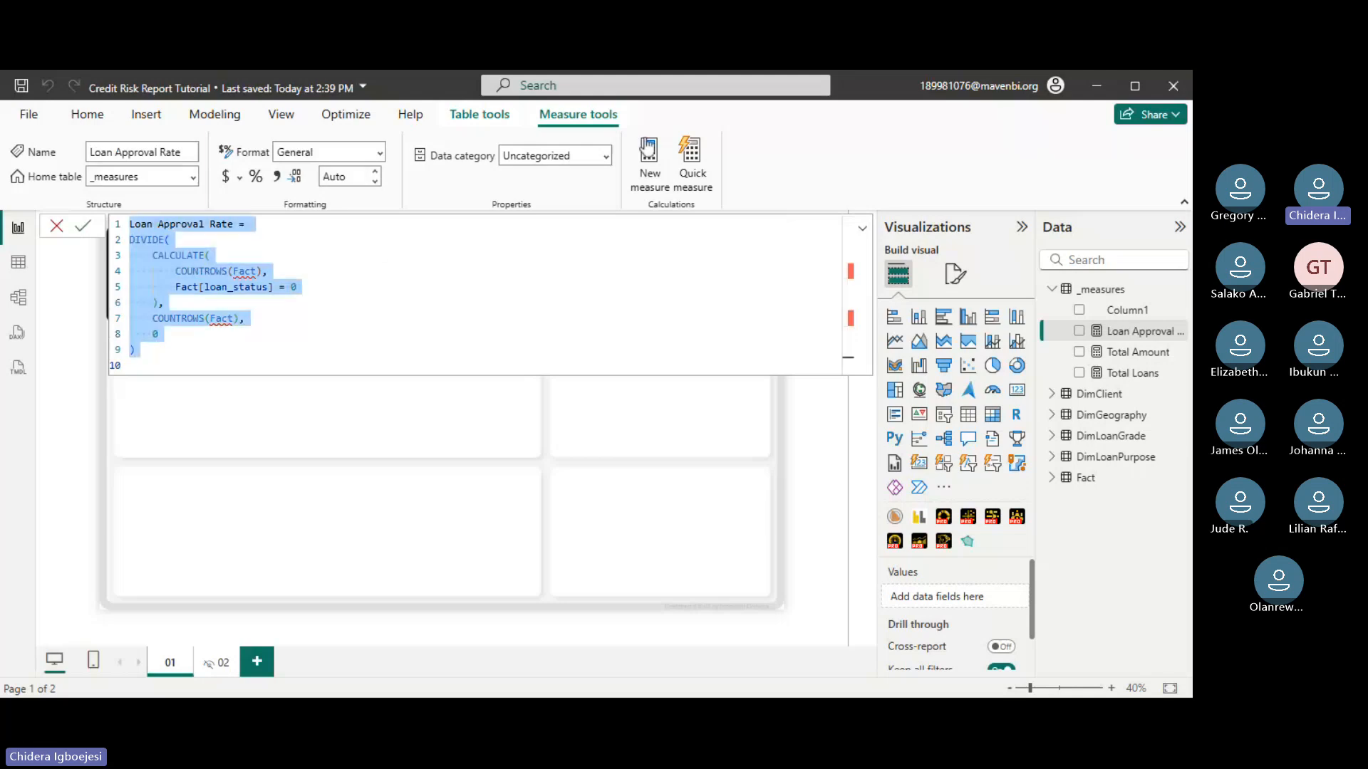
click(659, 173)
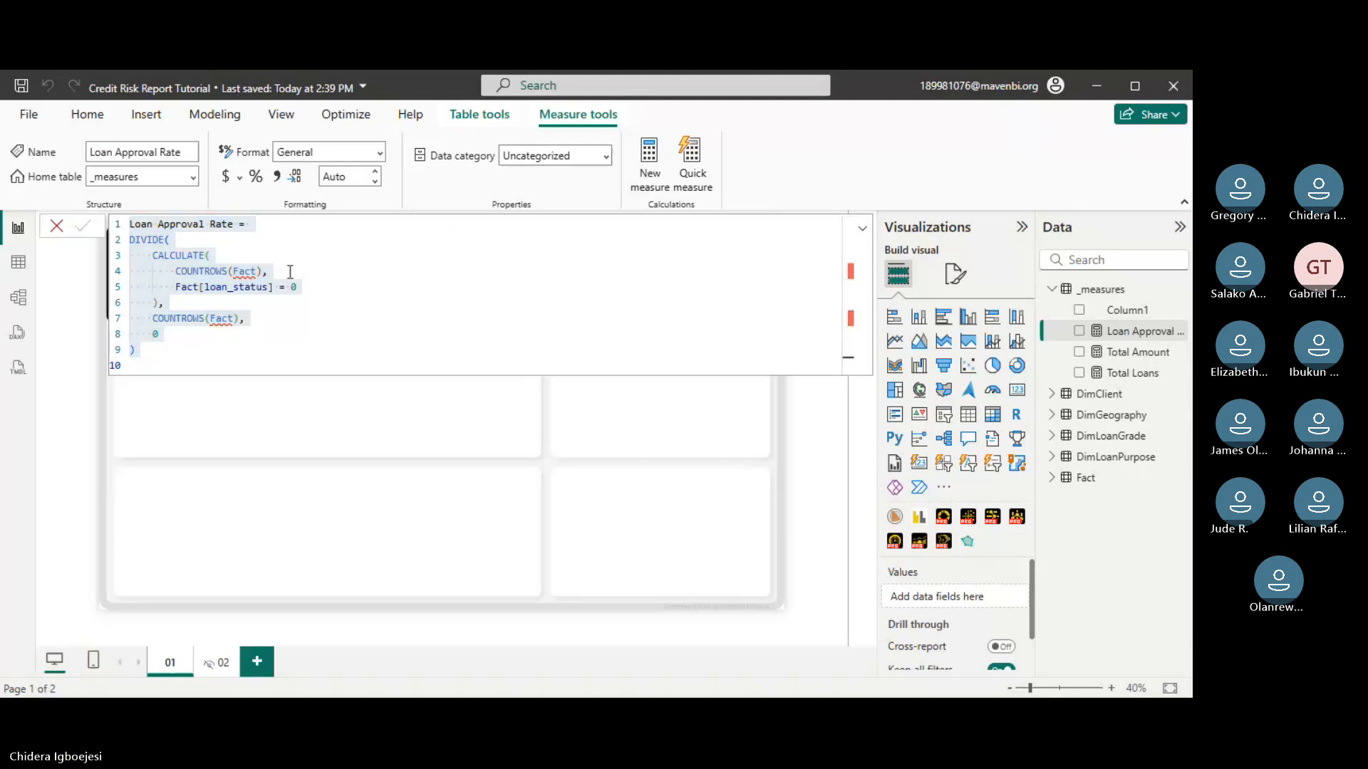
key(ctrl+v)
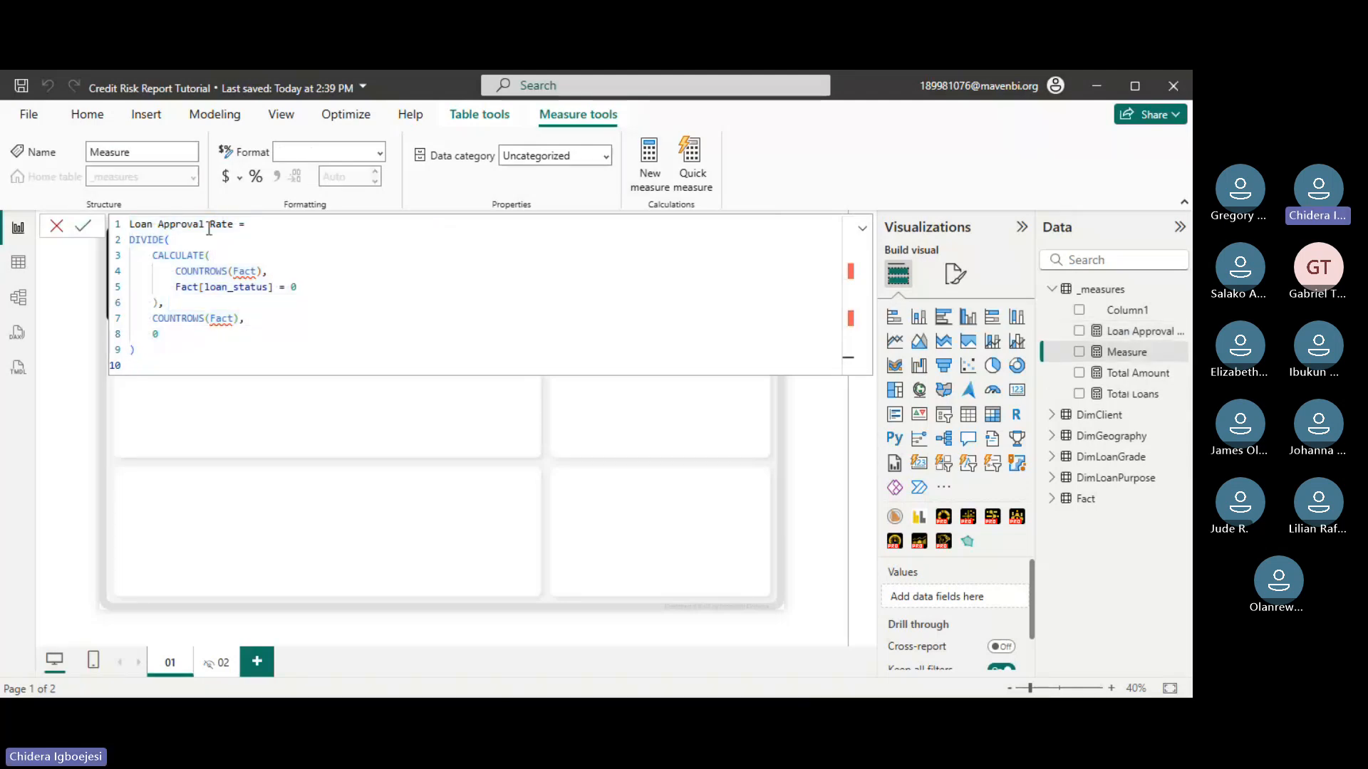
- Rename the copied measure Default Rate, change its filter to loan_status = 1 and commit it
drag(205, 226, 75, 234)
text(Default)
click(299, 284)
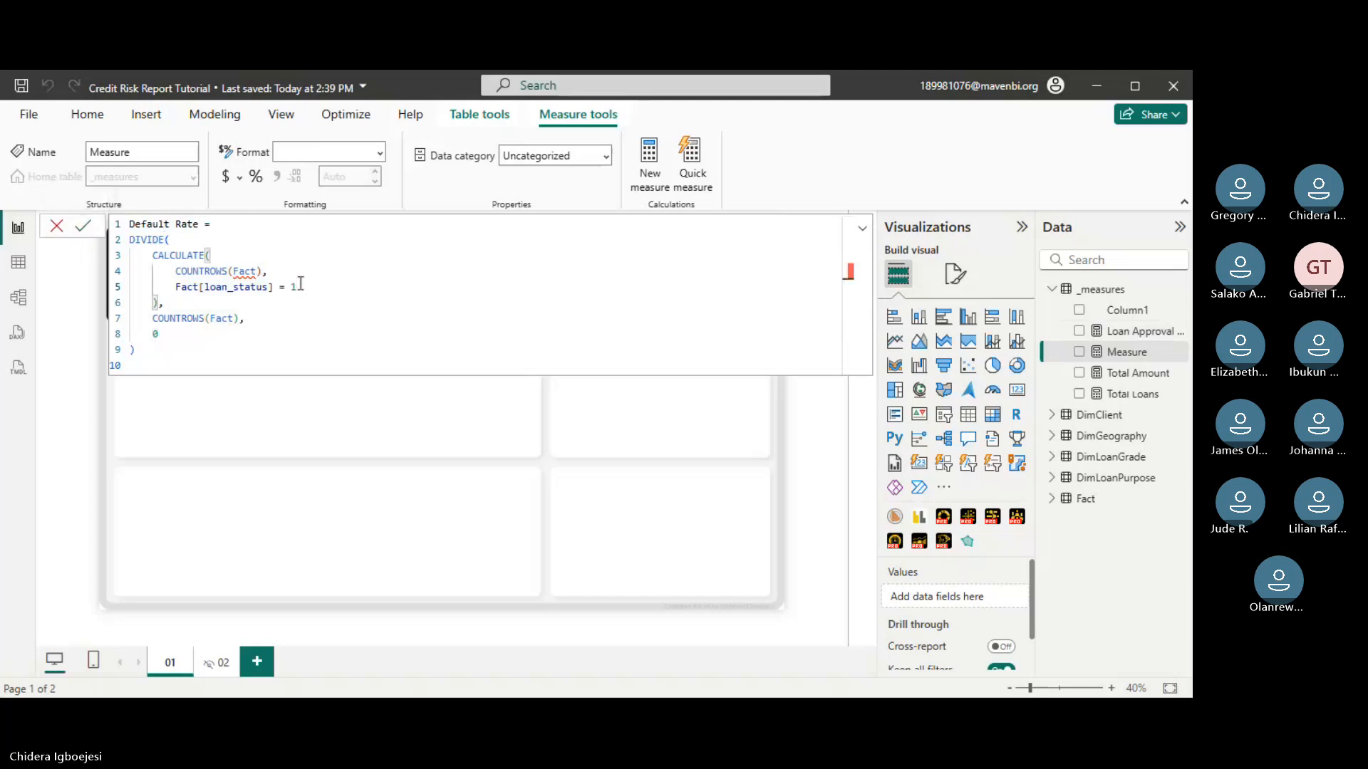
key(BackSpace)
text(1)
click(84, 224)
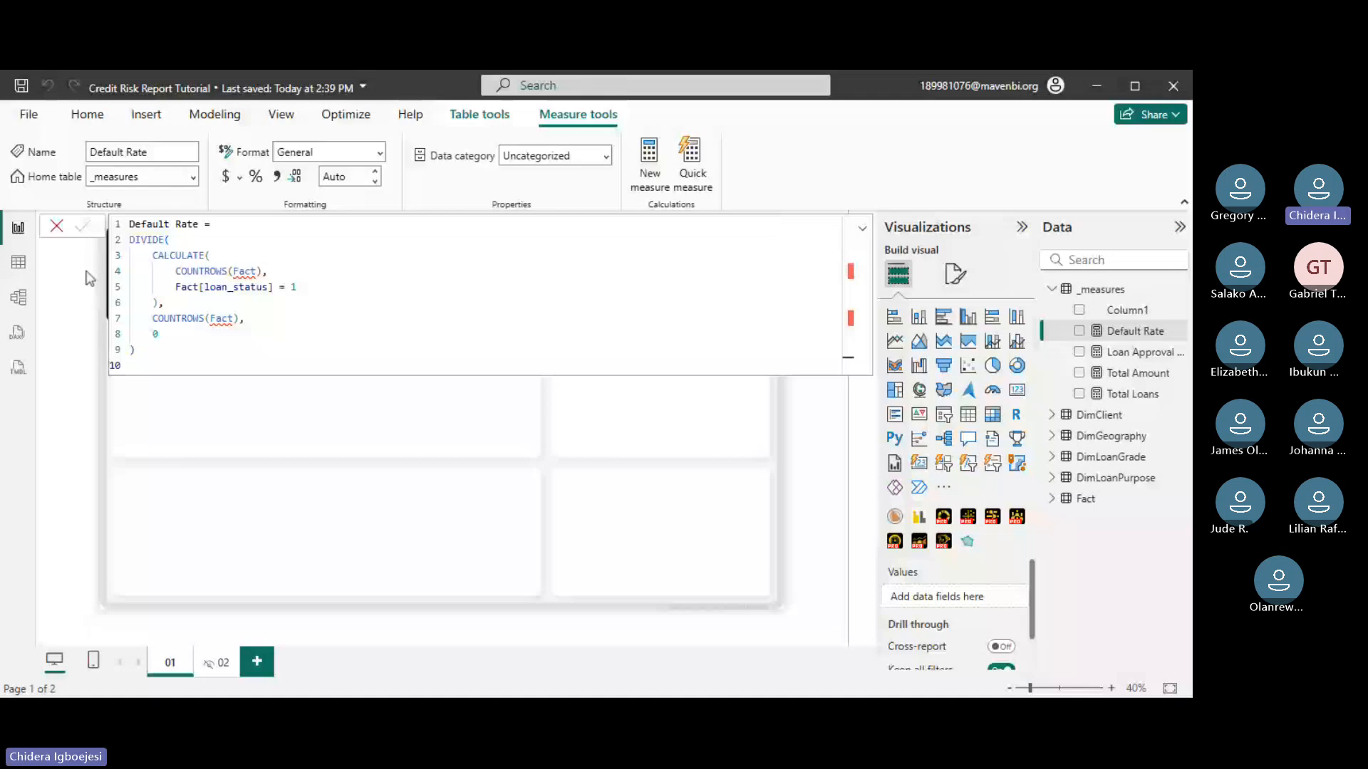
- Delete the placeholder Column1 from the _measures table
click(89, 279)
click(1181, 312)
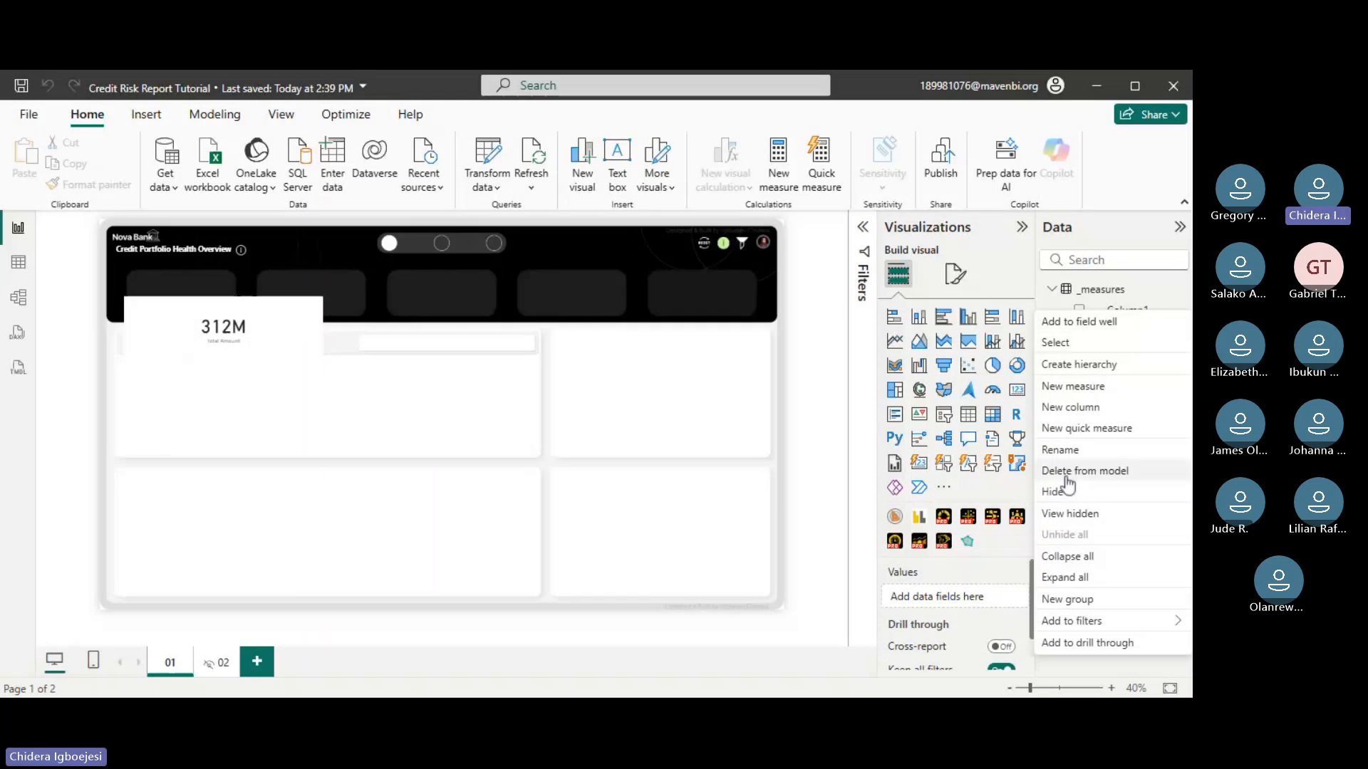
click(801, 484)
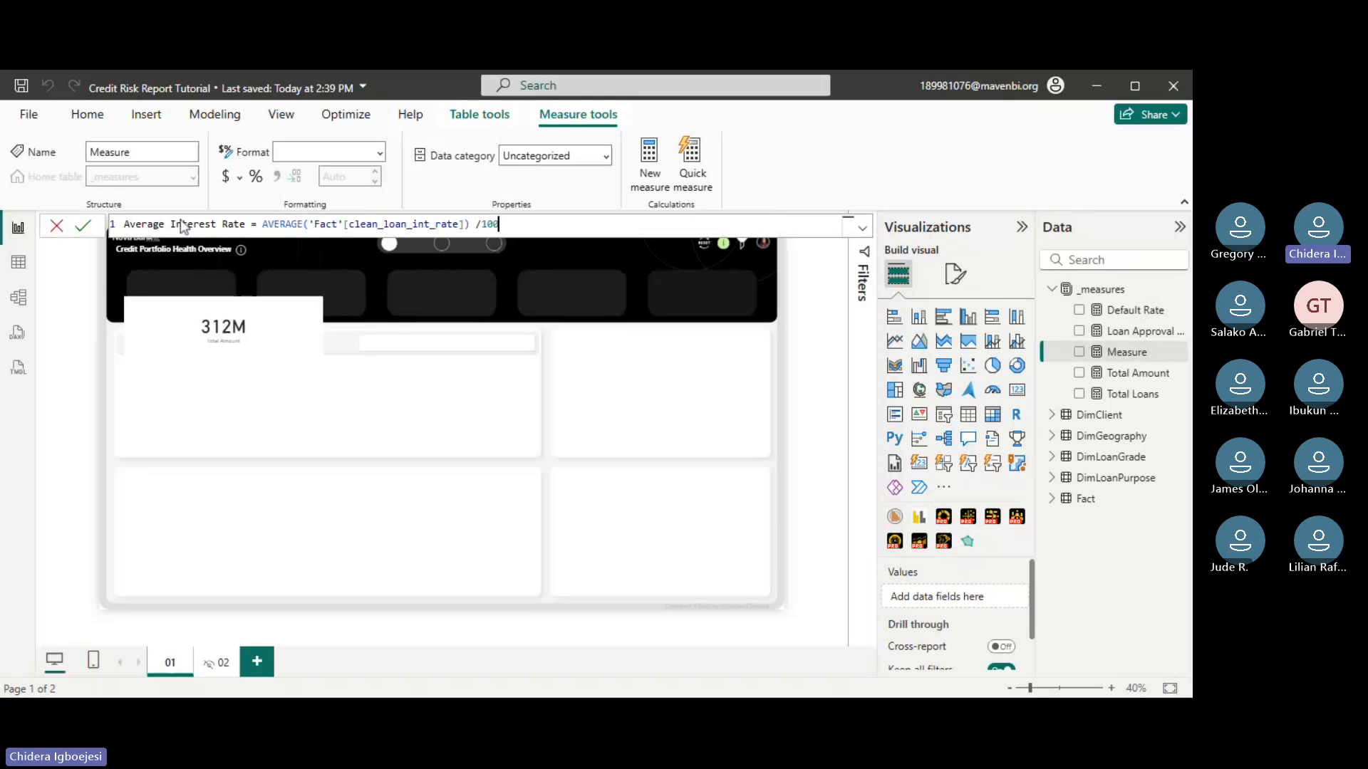
- Shorten the new interest measure's name to Average Interest % and commit it as AVERAGE('Fact'[clean_loan_int_rate]) /100
double_click(168, 225)
click(251, 226)
key(BackSpace)
key(BackSpace)
key(BackSpace)
key(BackSpace)
key(BackSpace)
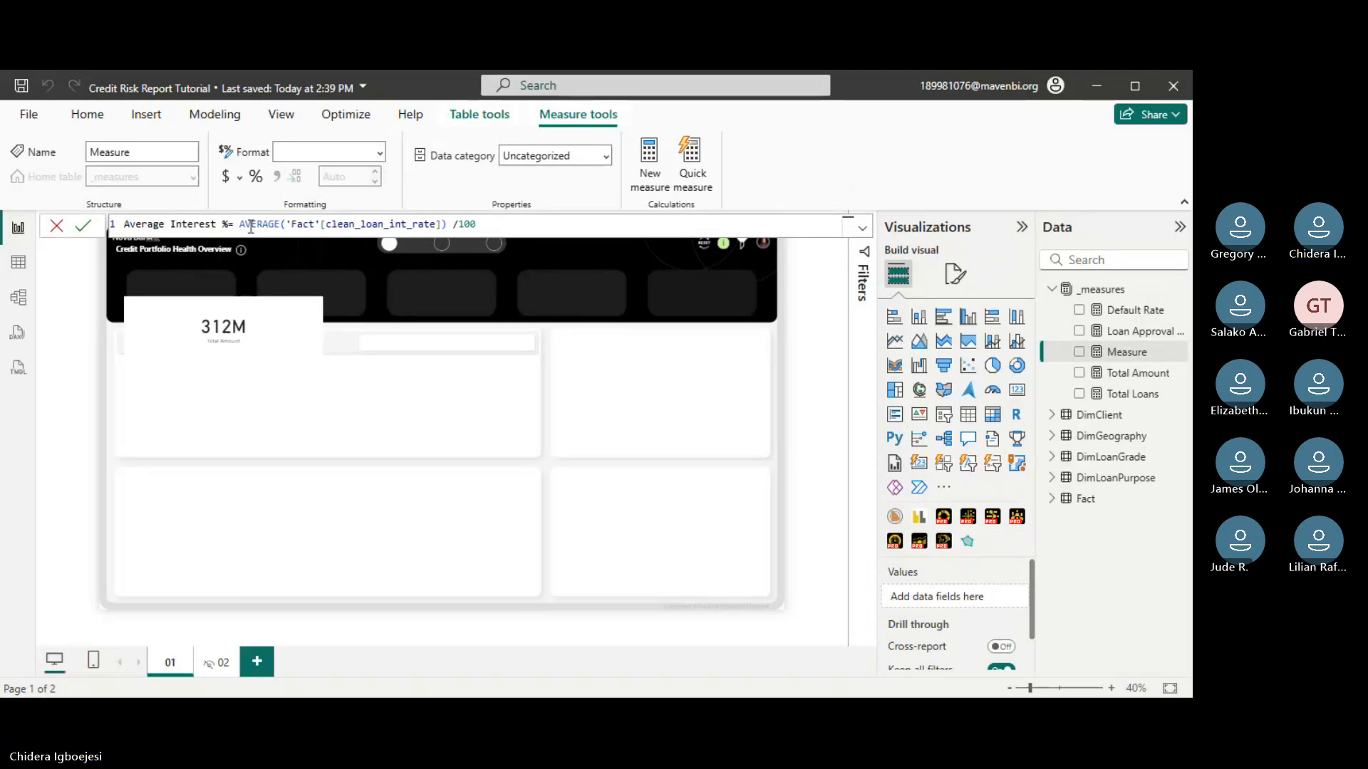
text(%)
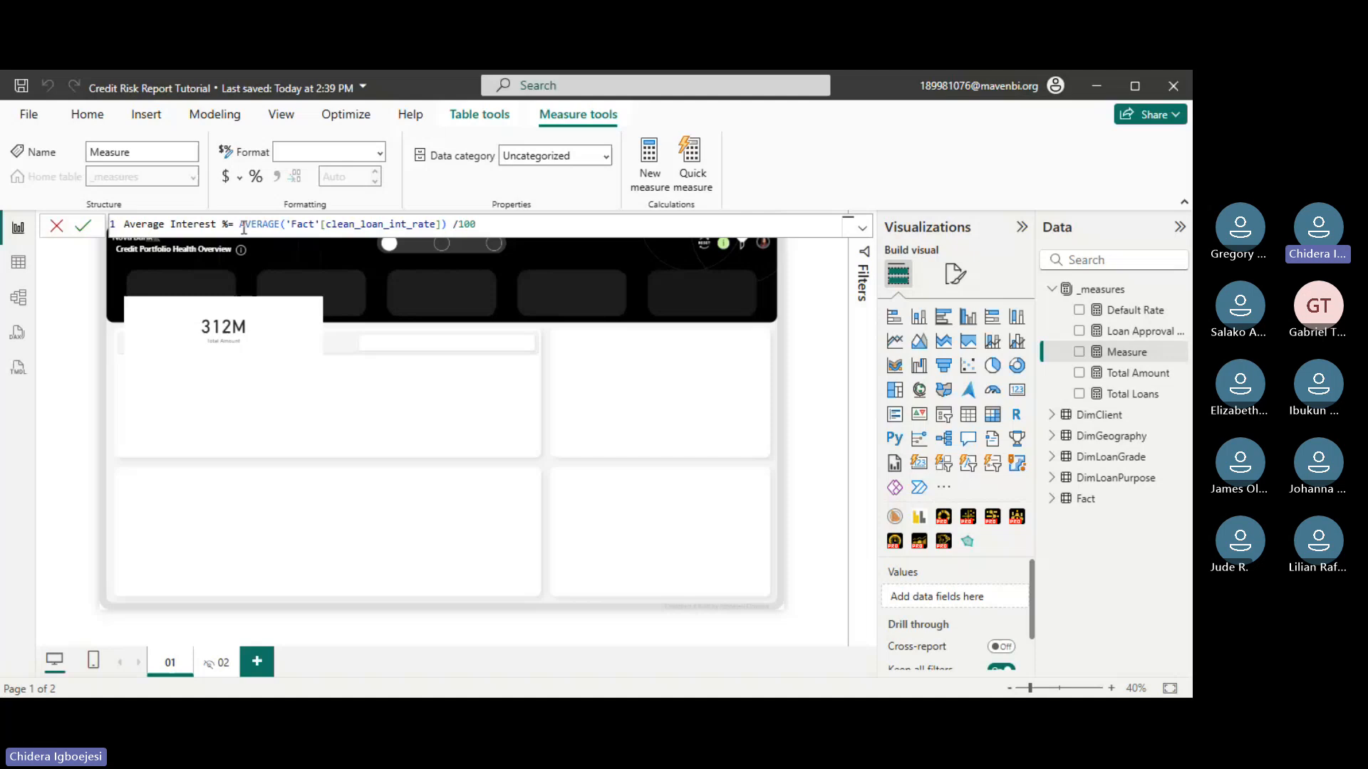
click(392, 224)
text(_)
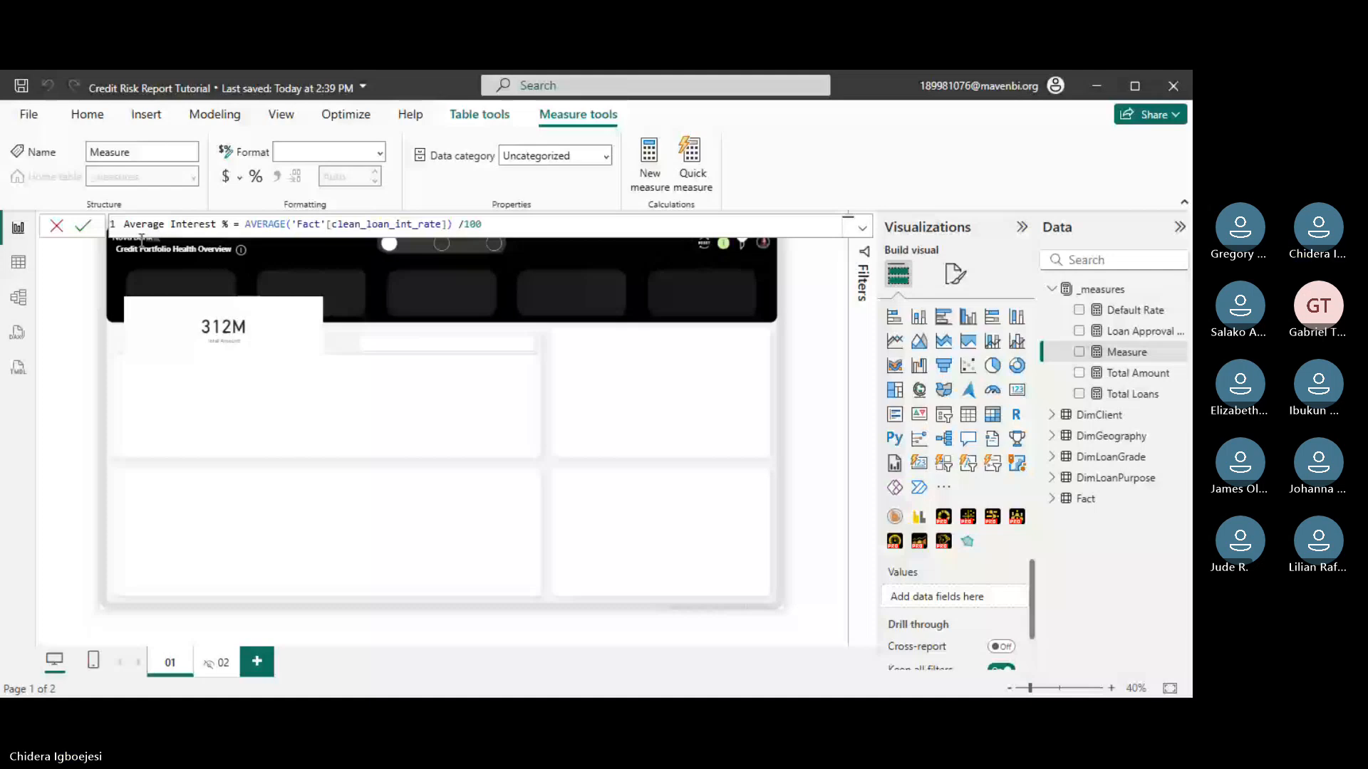
key(Return)
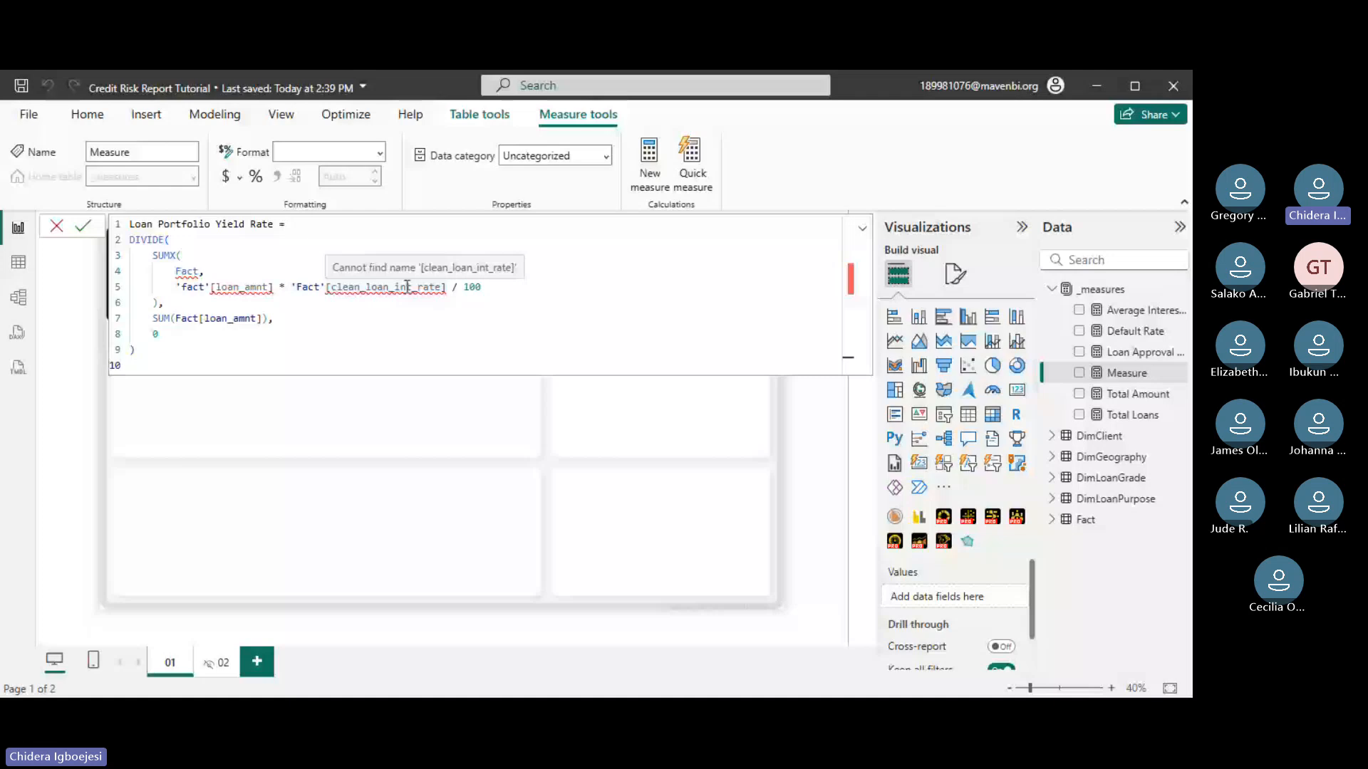
- Commit the Loan Portfolio Yield Rate measure, dividing the SUMX of loan_amnt * clean_loan_int_rate / 100 over Fact by SUM(Fact[loan_amnt])
click(84, 228)
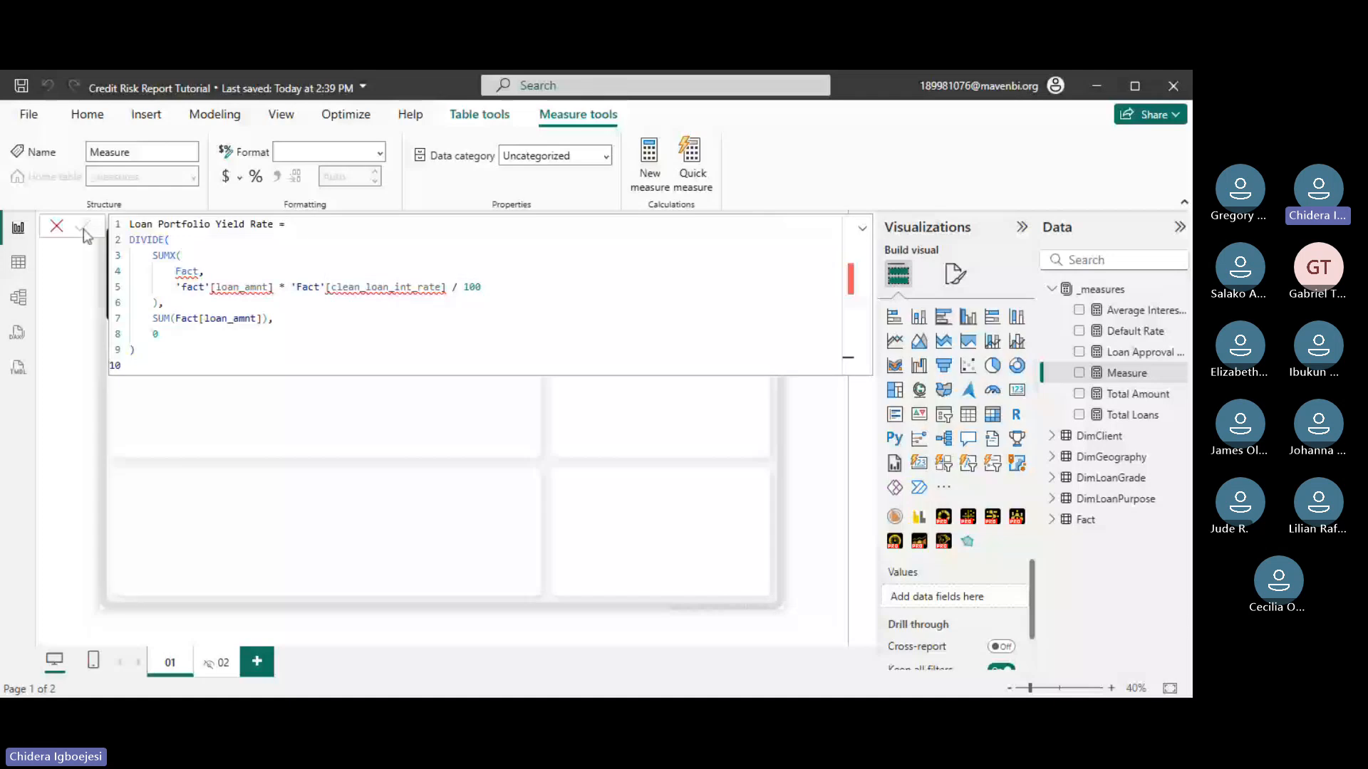
- Fit the Total Amount card into the first header tile and set its callout value color to white
click(322, 327)
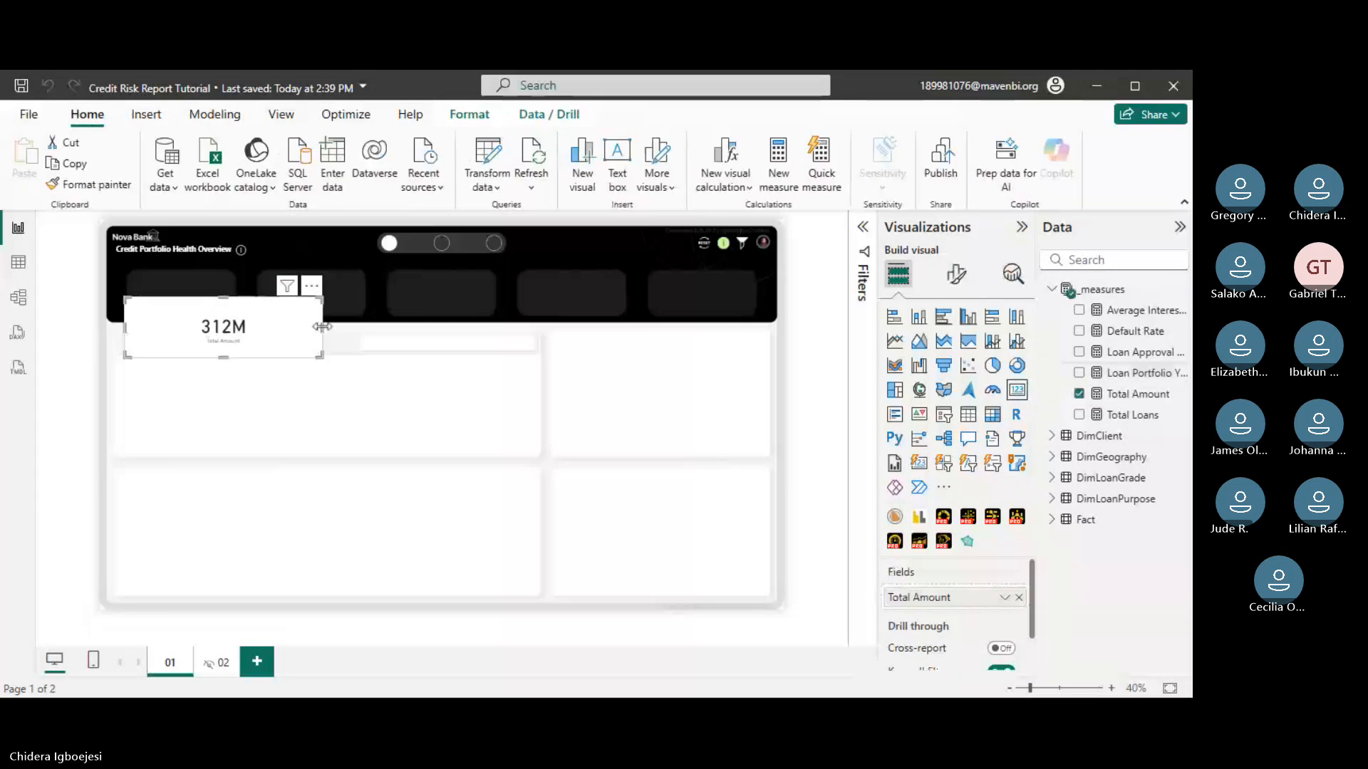
drag(323, 326, 225, 309)
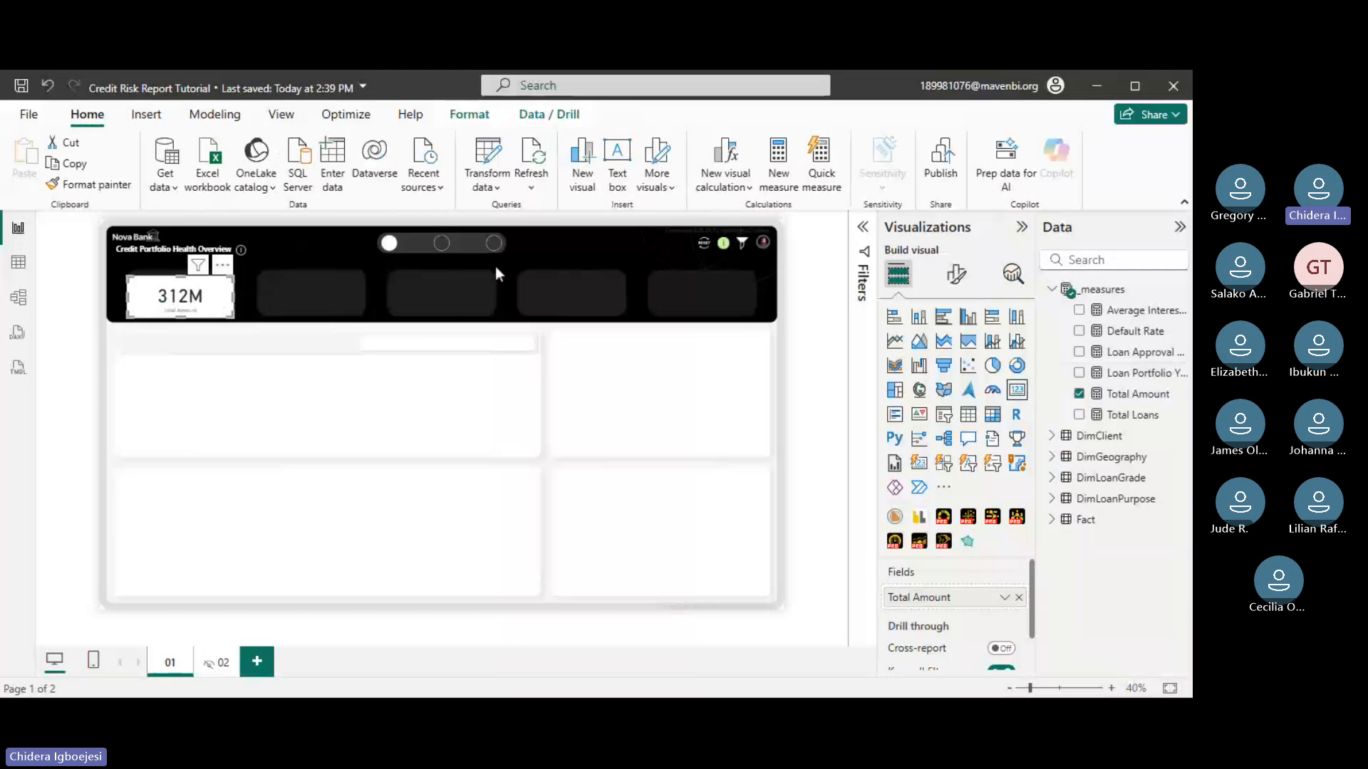
click(956, 274)
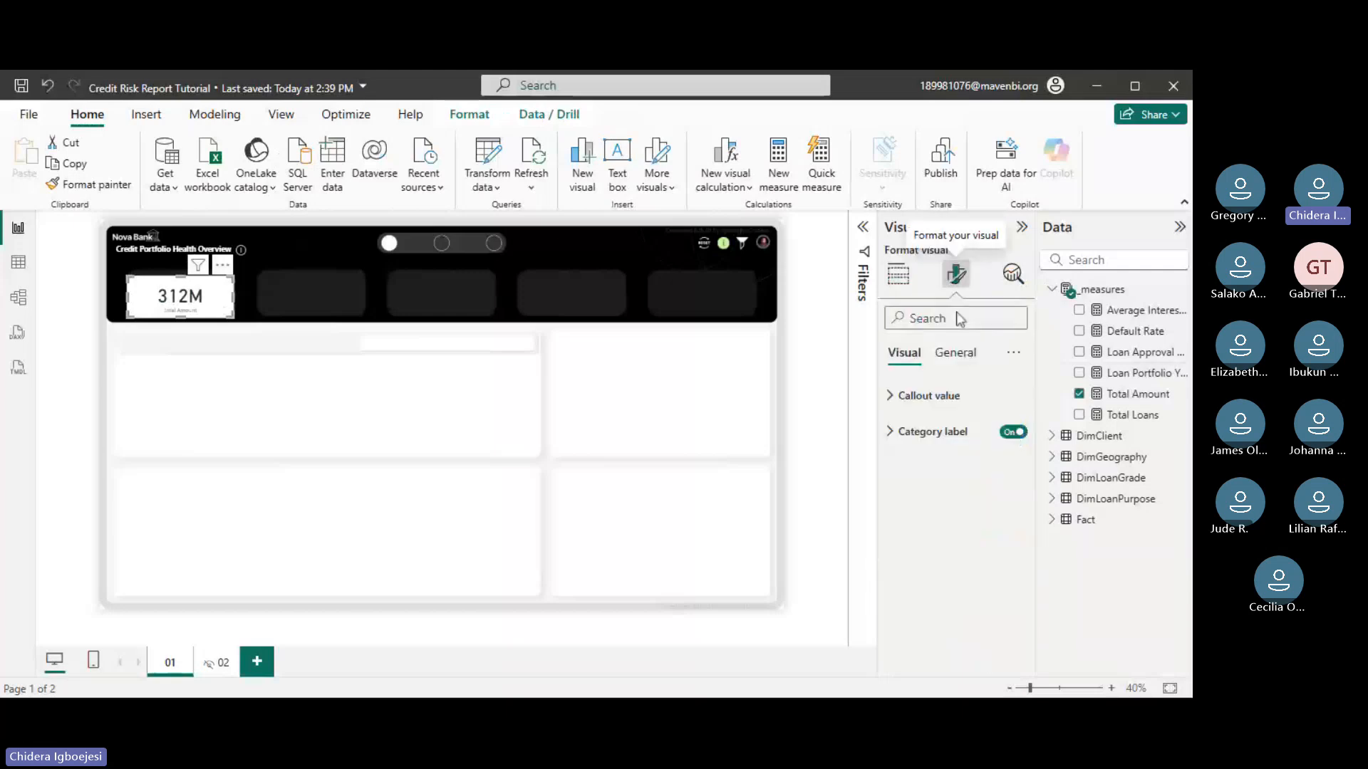
click(953, 401)
click(914, 527)
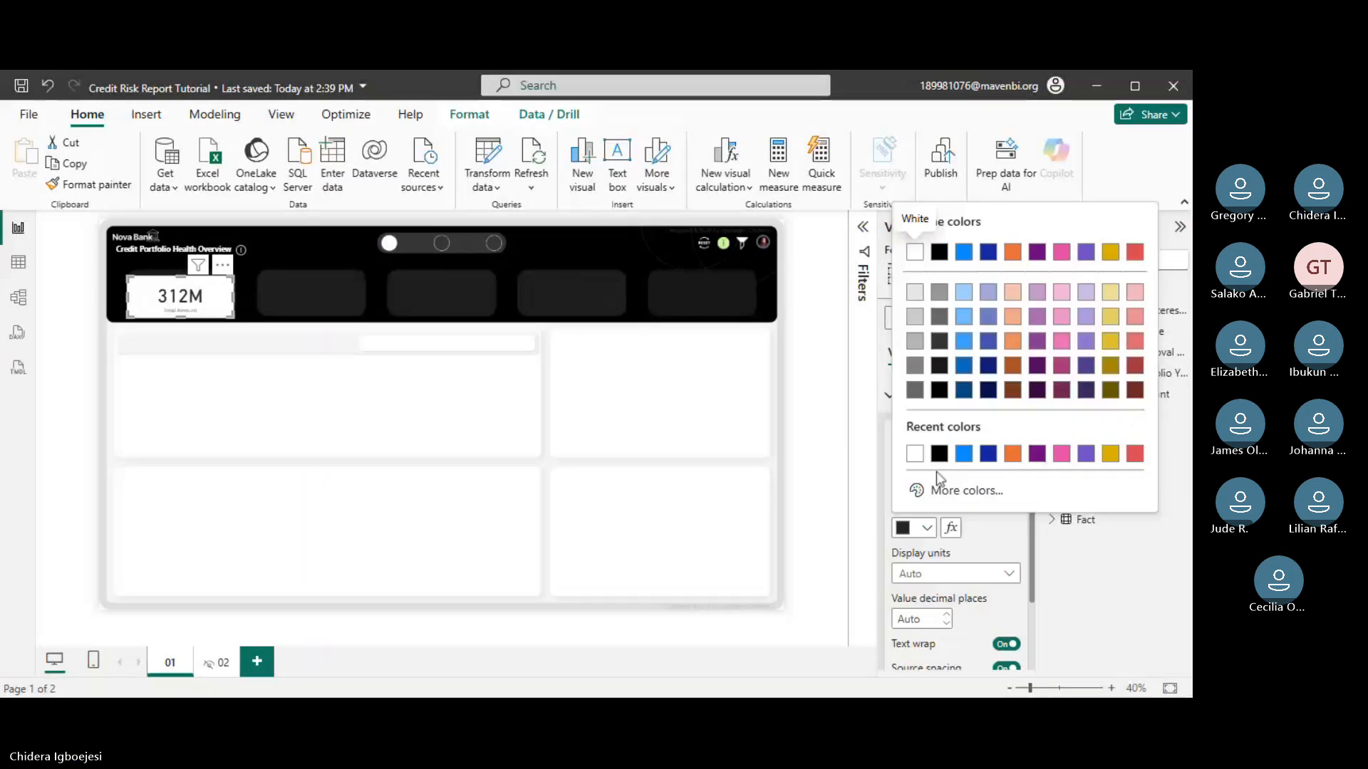
click(914, 454)
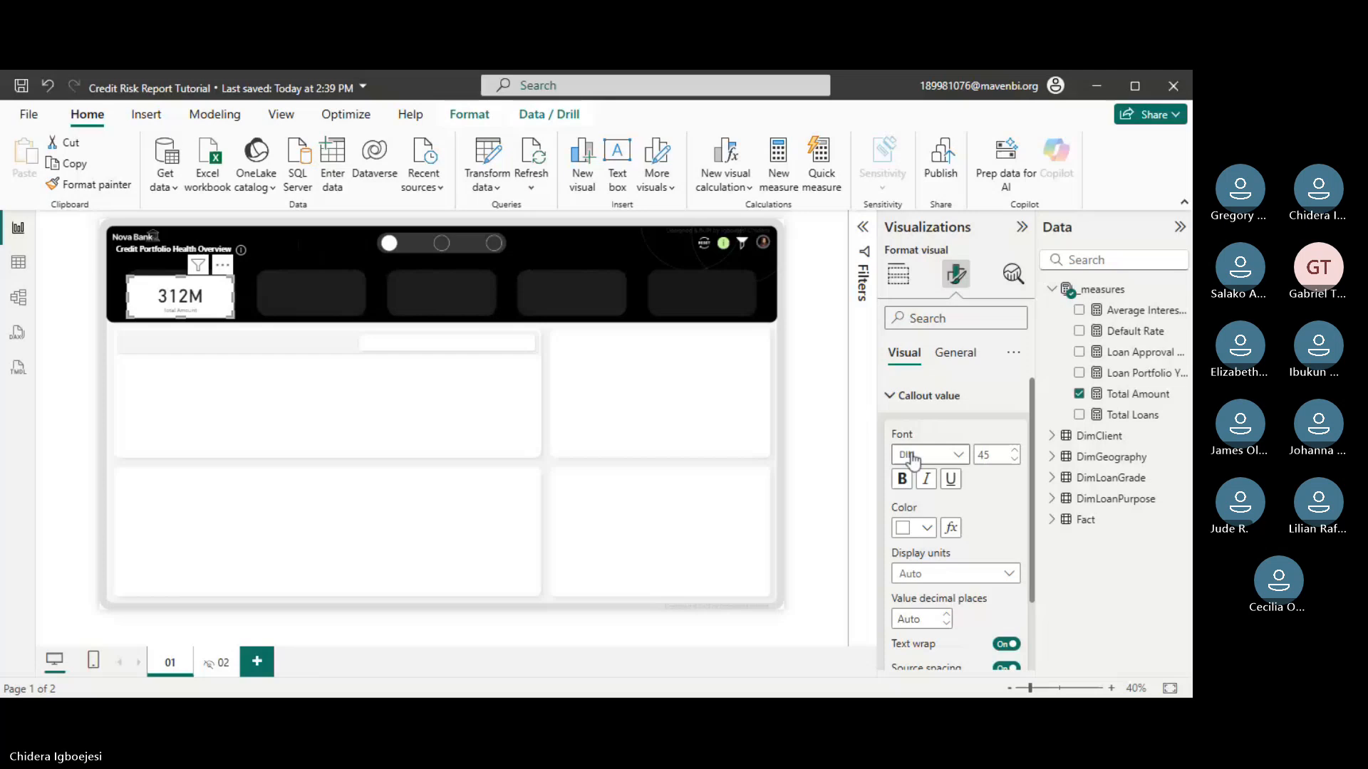
- Change the Total Amount card's category label to a light color, turn off its background, and align it in the first header tile
scroll(914, 460, down, 1)
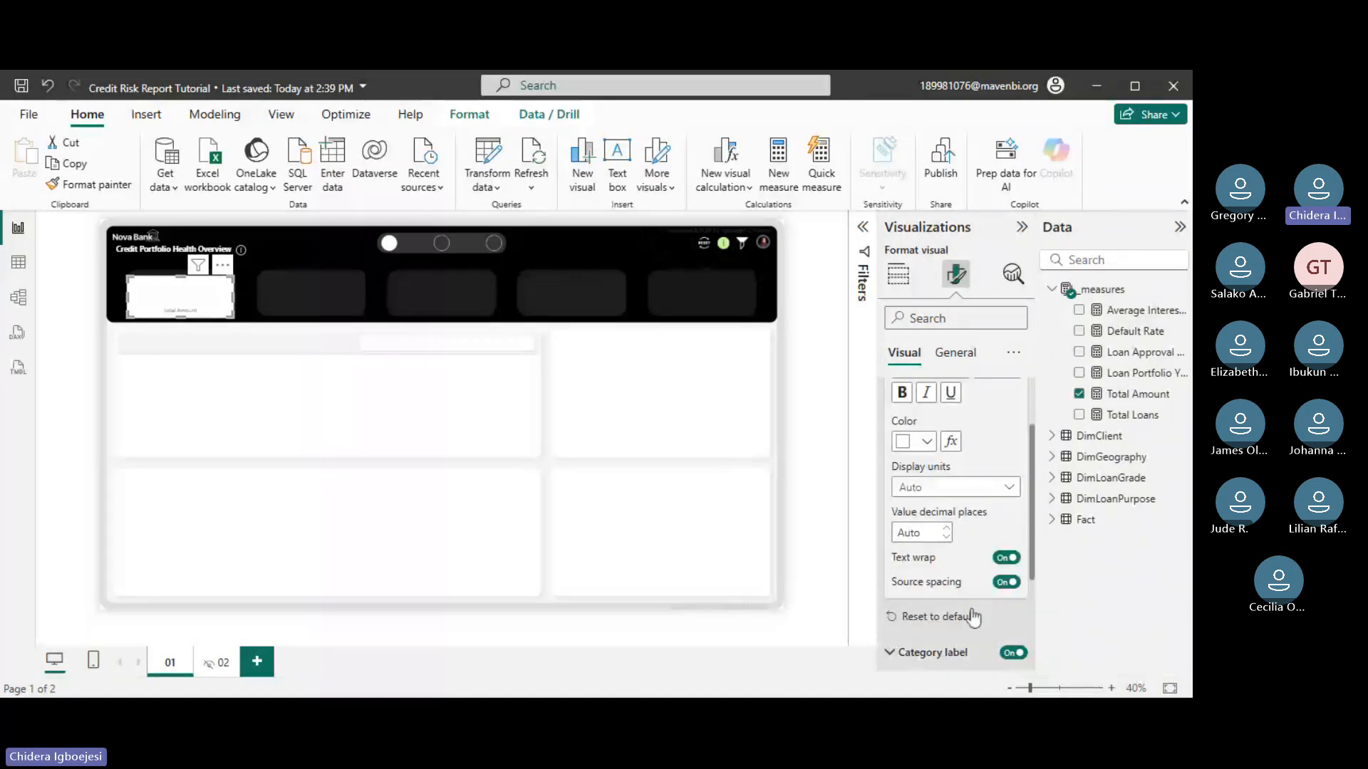
scroll(973, 618, down, 2)
click(918, 617)
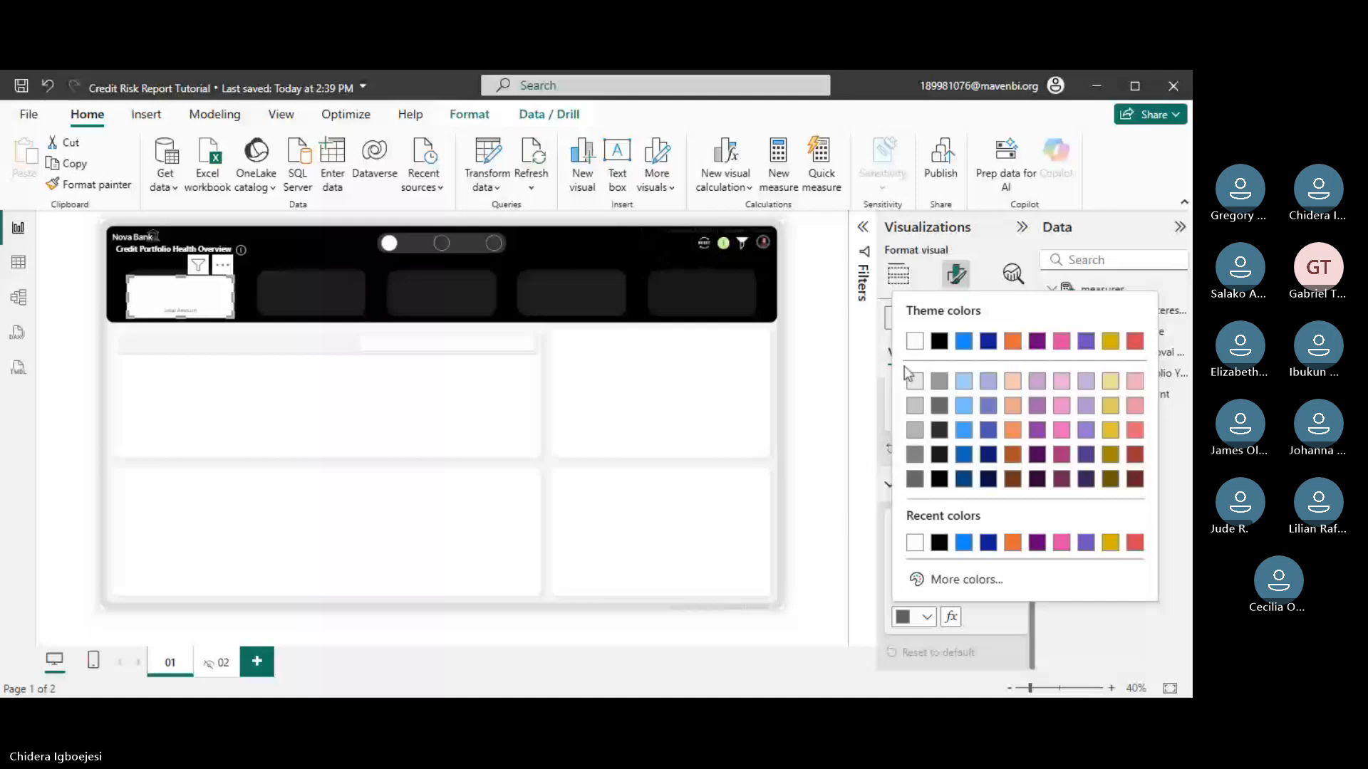
click(915, 381)
click(955, 353)
click(958, 467)
click(1006, 510)
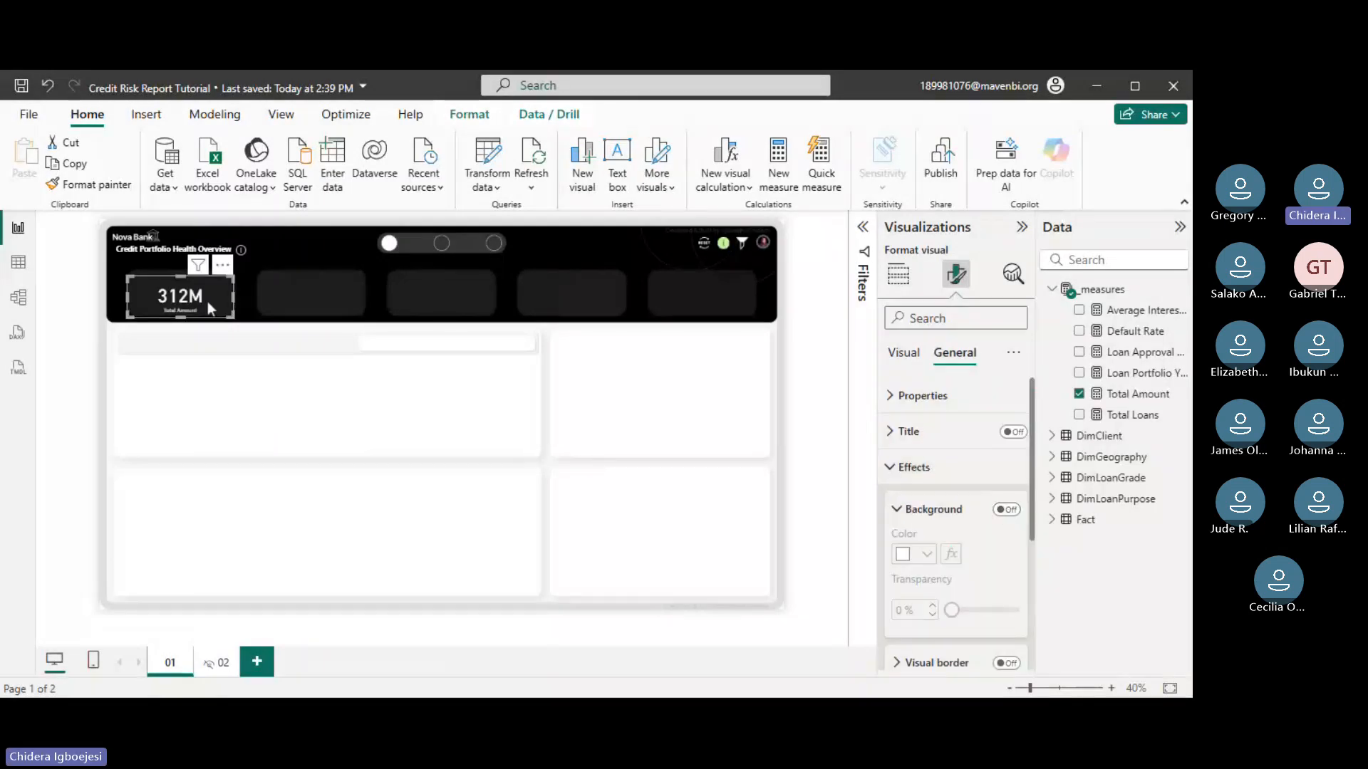
drag(207, 301, 207, 298)
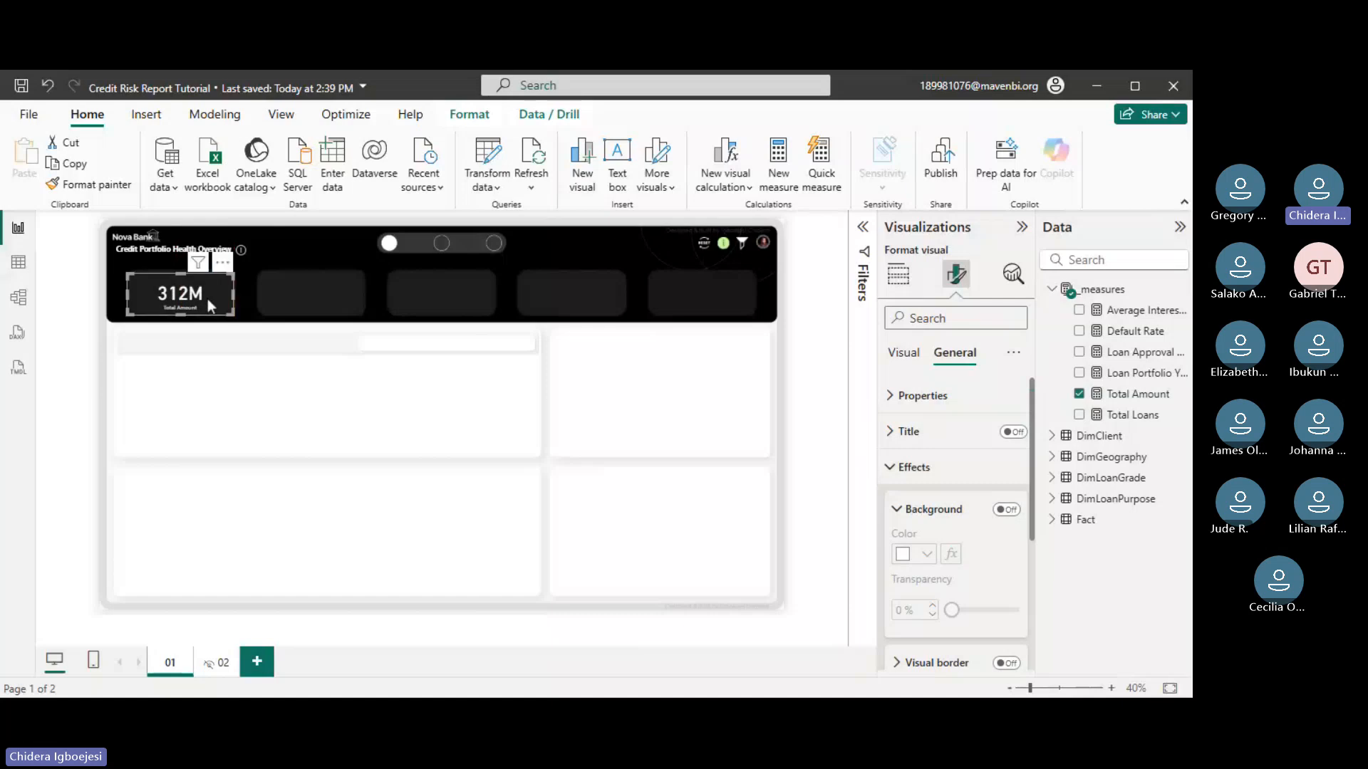
- Duplicate the Total Amount card into the second header tile and make it show Loan Approval Rate as a percentage
key(ctrl+c)
key(ctrl+v)
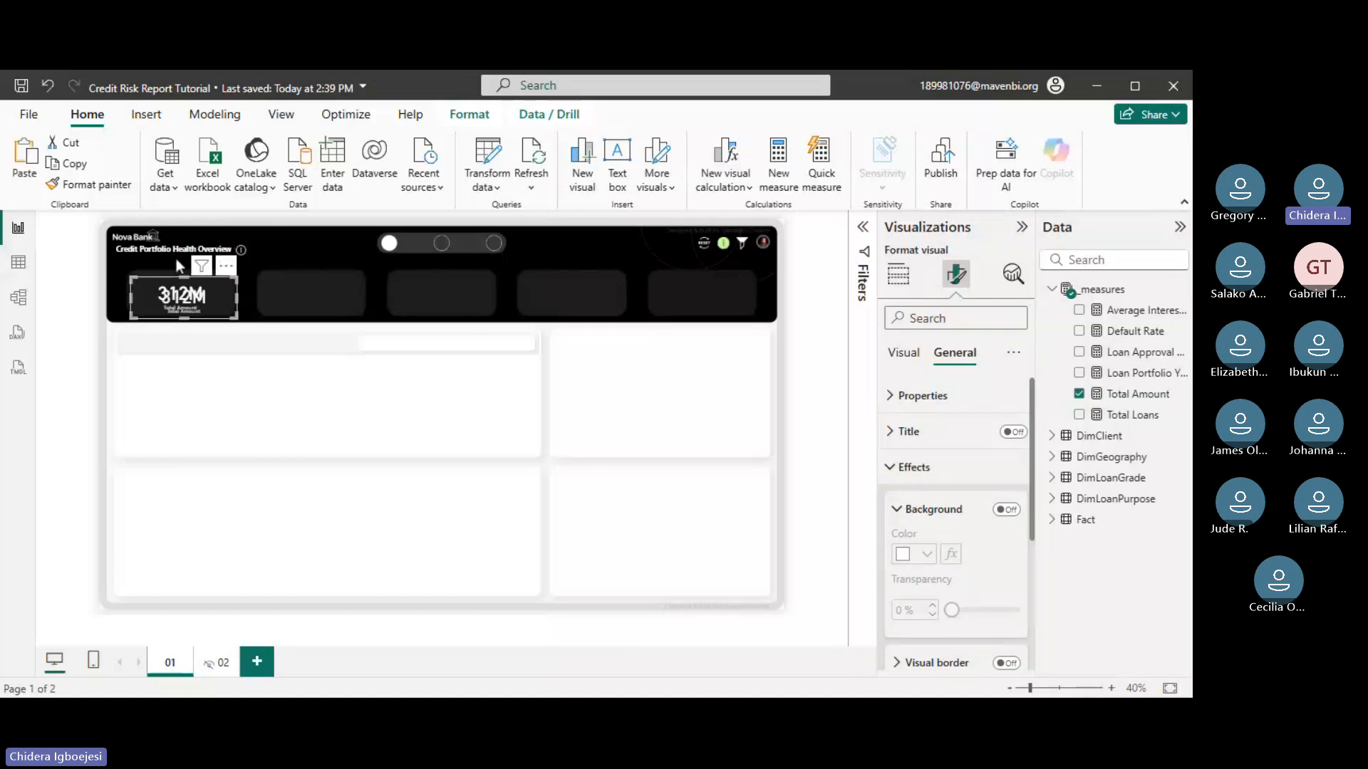
drag(198, 317, 328, 307)
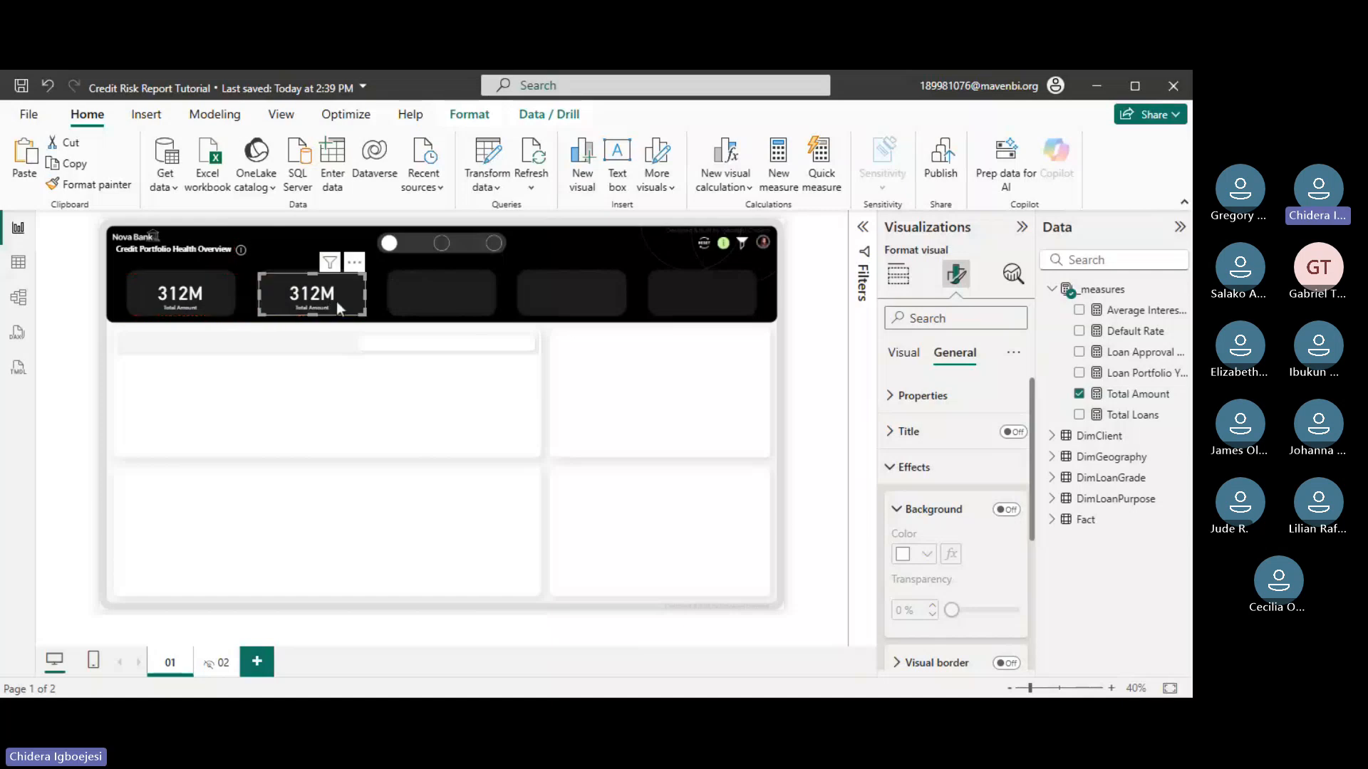
click(1079, 394)
click(1079, 352)
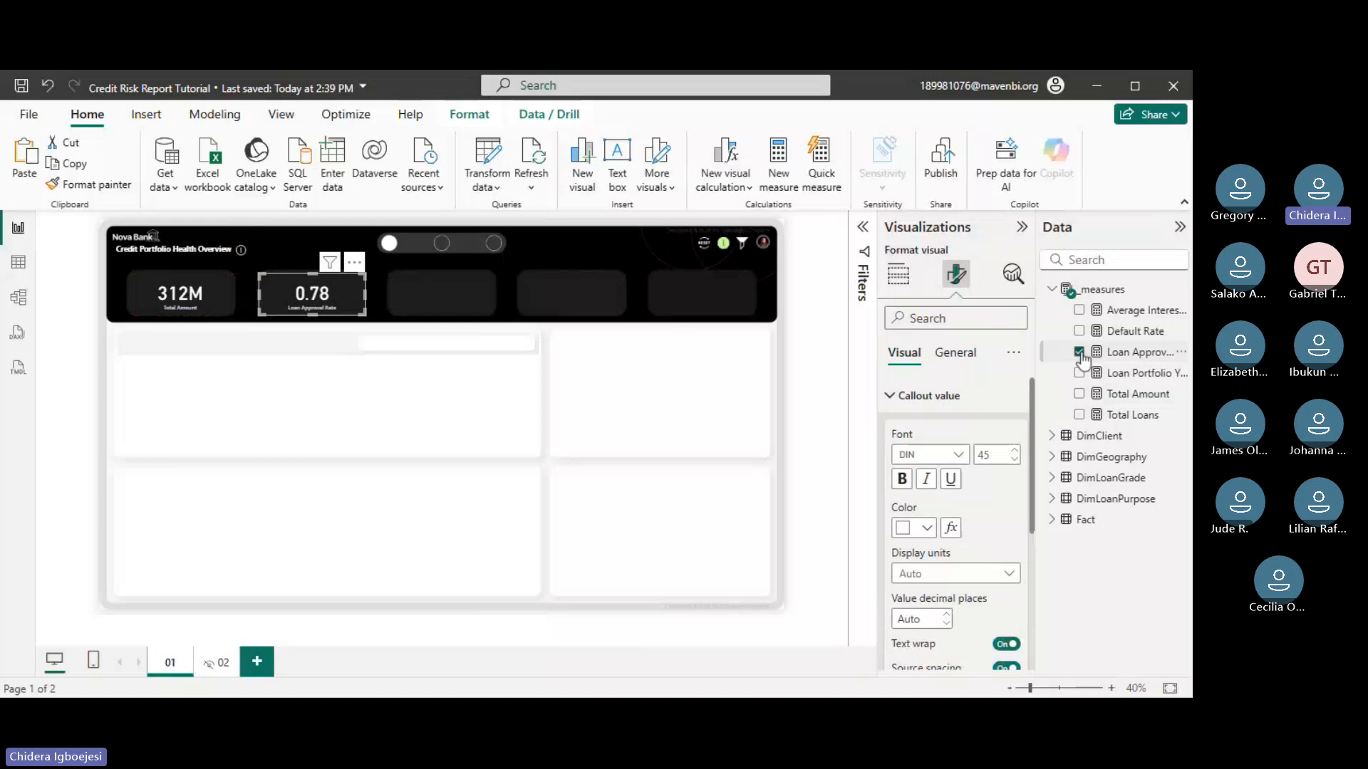
click(1133, 352)
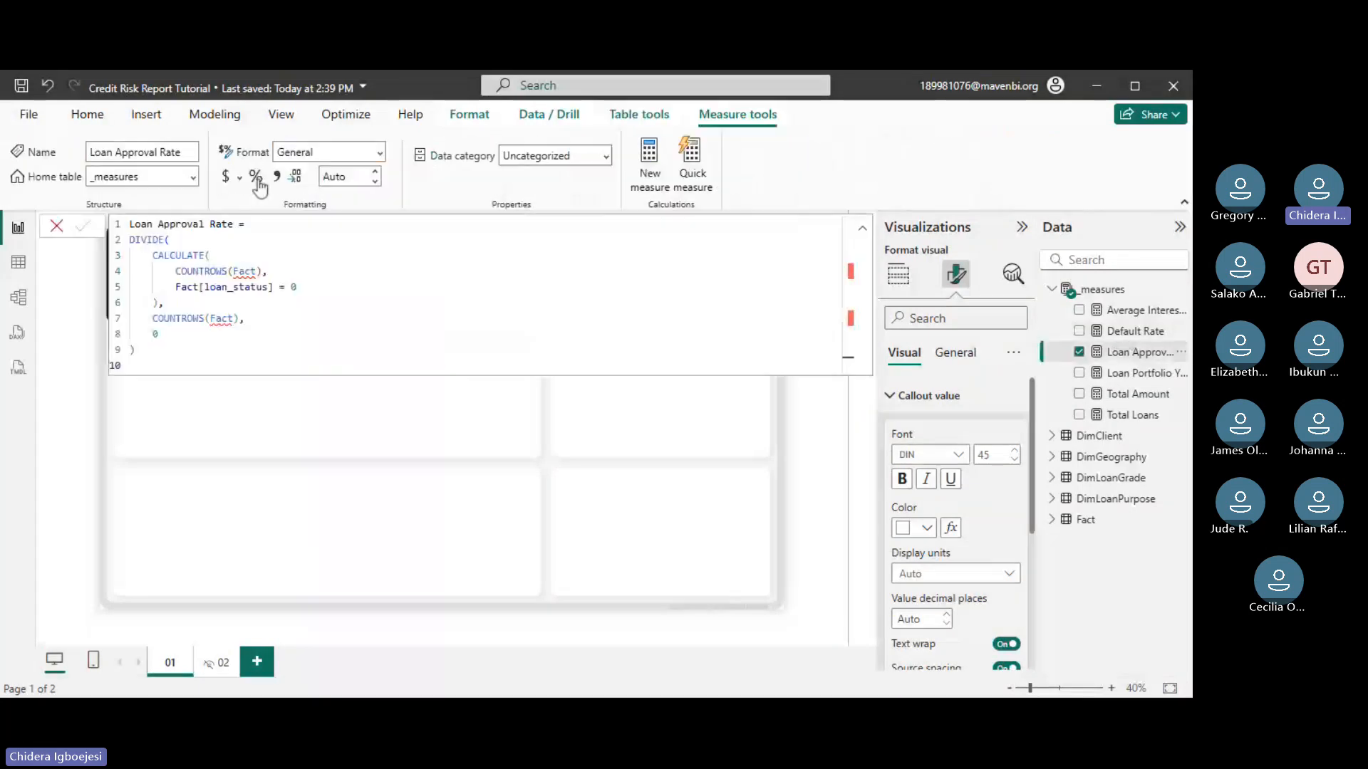
click(64, 229)
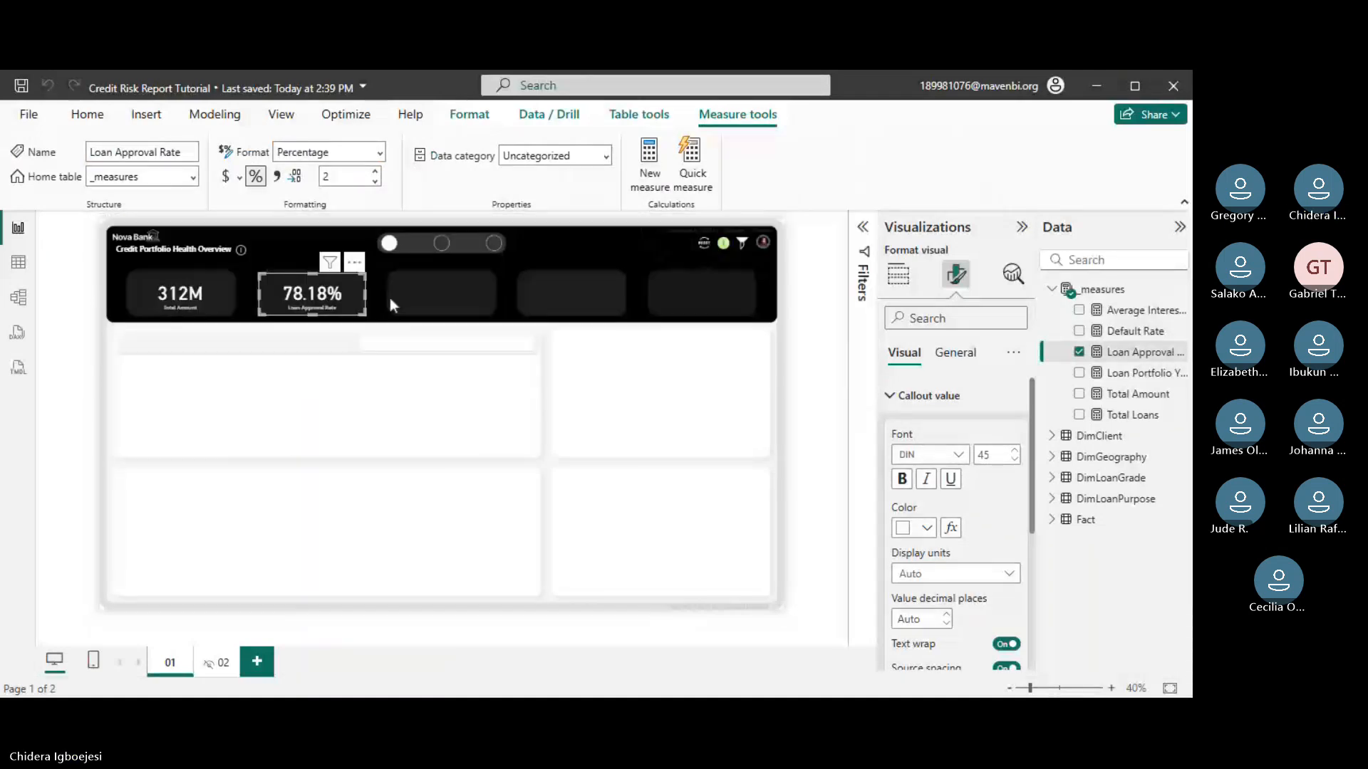
- Duplicate the Loan Approval Rate card into the third header tile and make it show Default Rate as a percentage
click(322, 266)
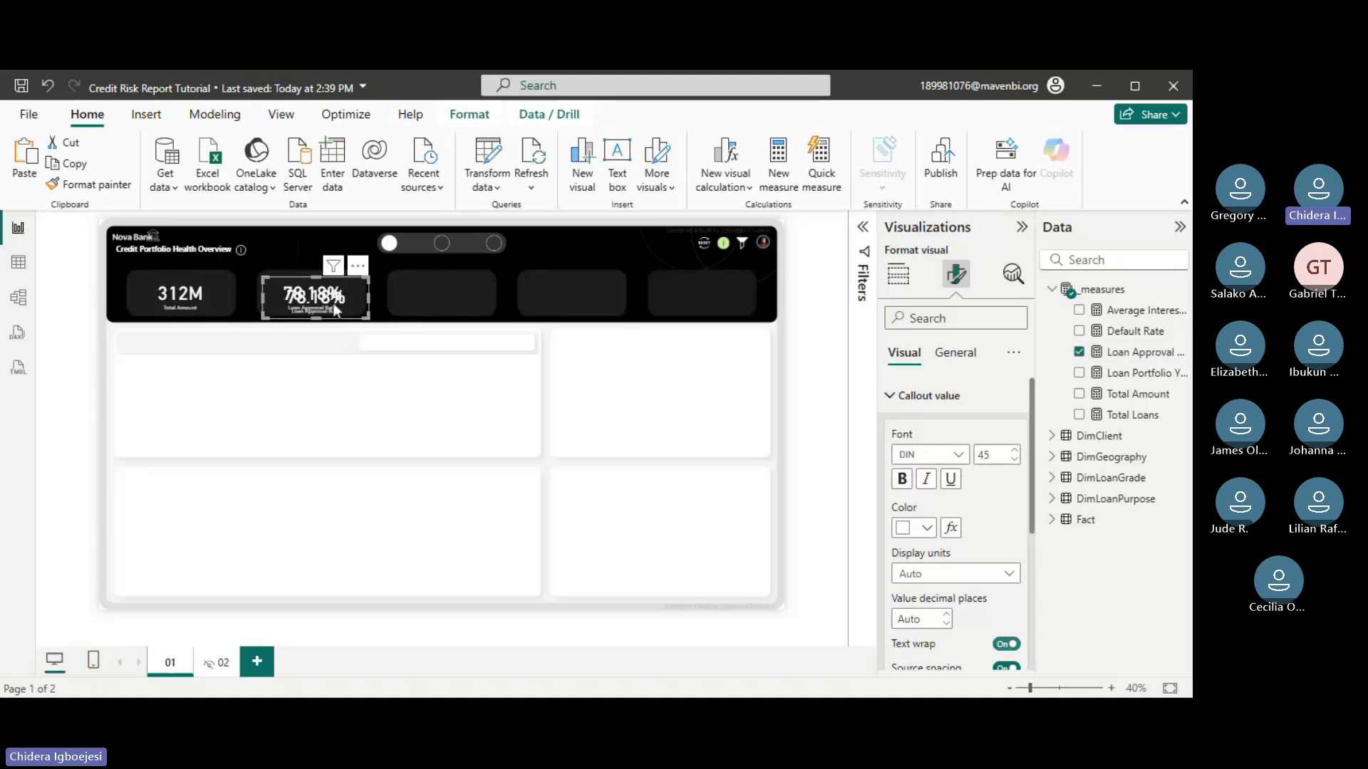
drag(334, 304, 461, 301)
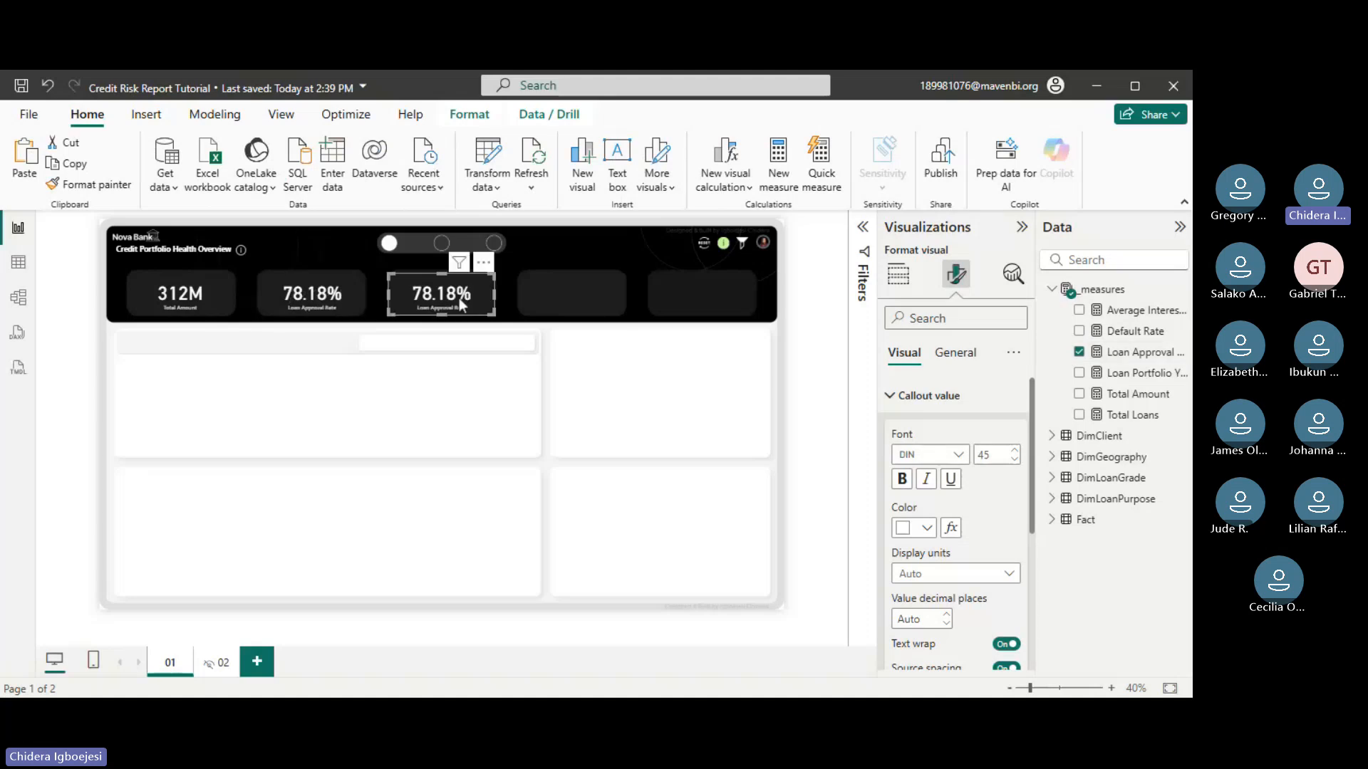
click(1080, 351)
click(1079, 332)
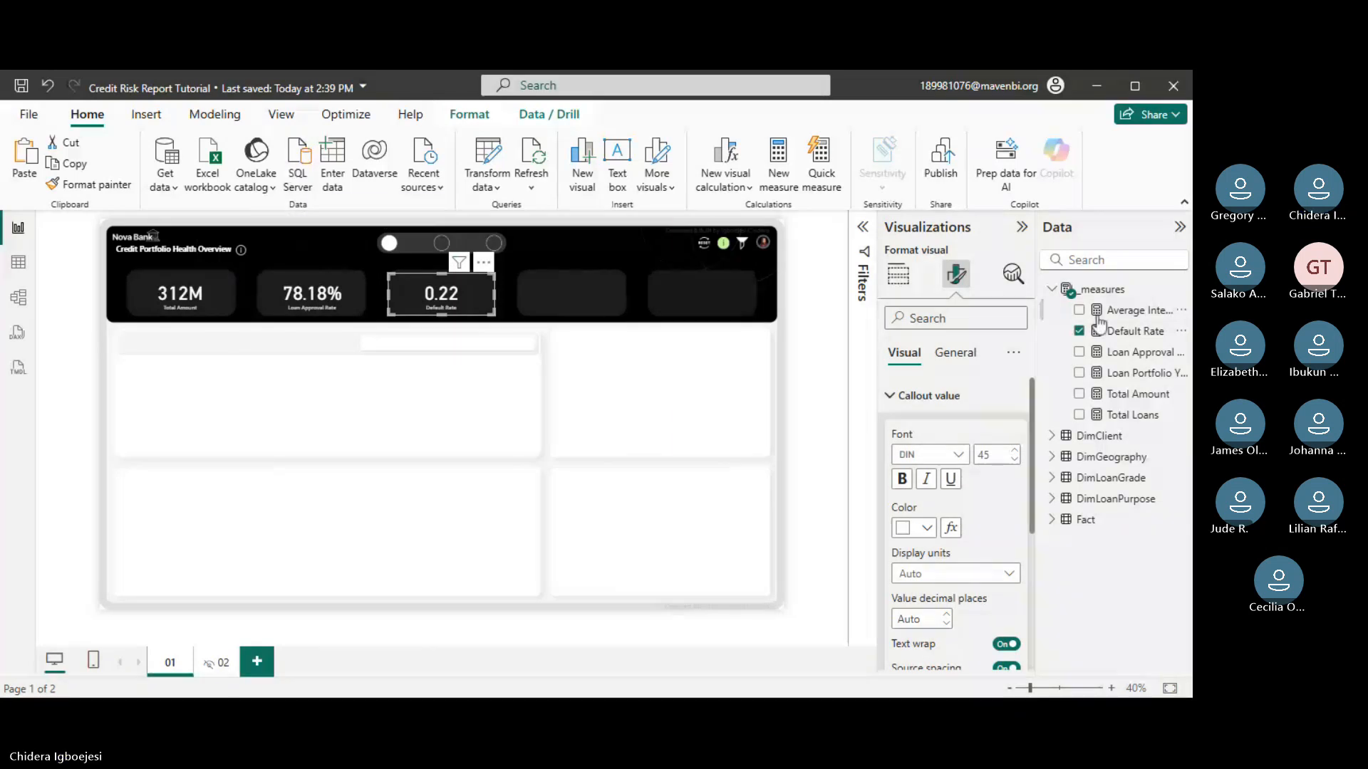
click(1136, 336)
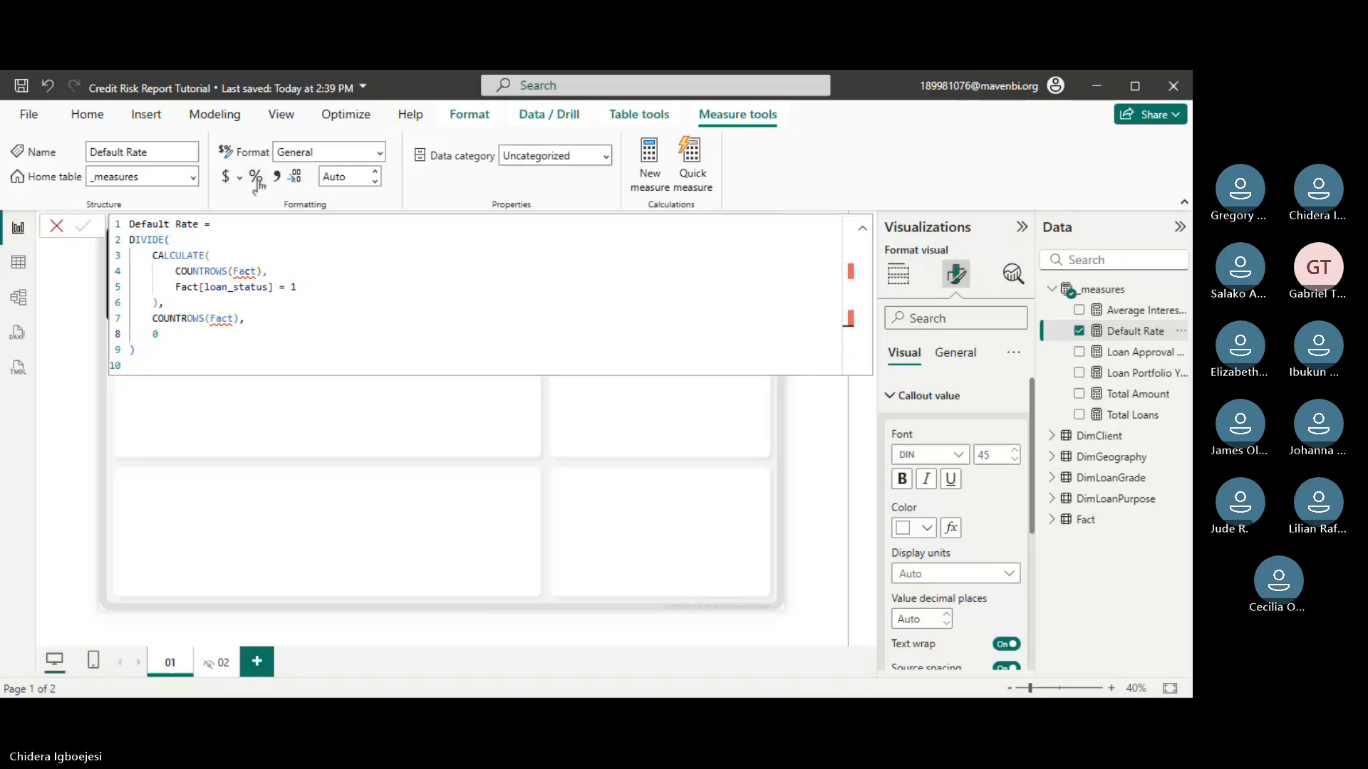
click(257, 178)
- Duplicate the Default Rate card into the fourth header tile and make it show Average Interest % in percentage format
click(466, 296)
key(ctrl+c)
key(ctrl+v)
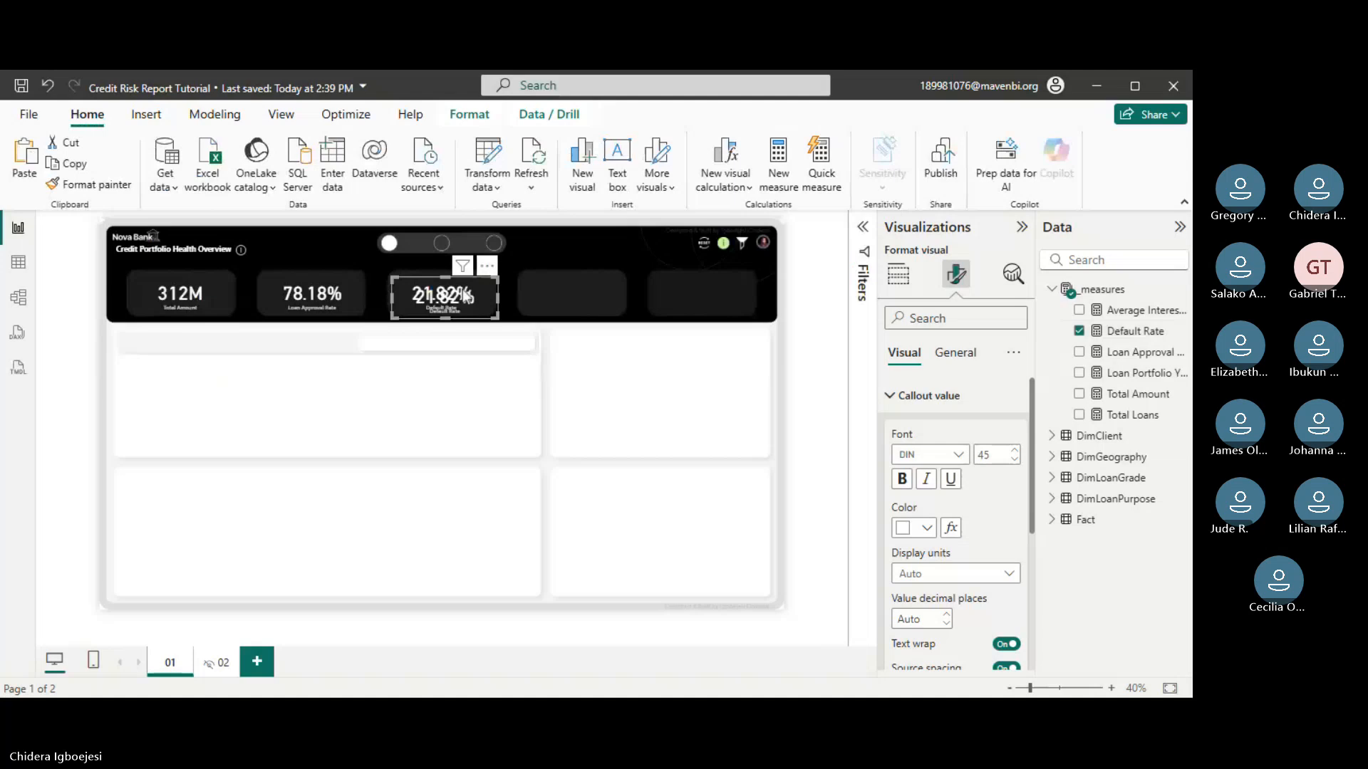
drag(466, 295, 594, 296)
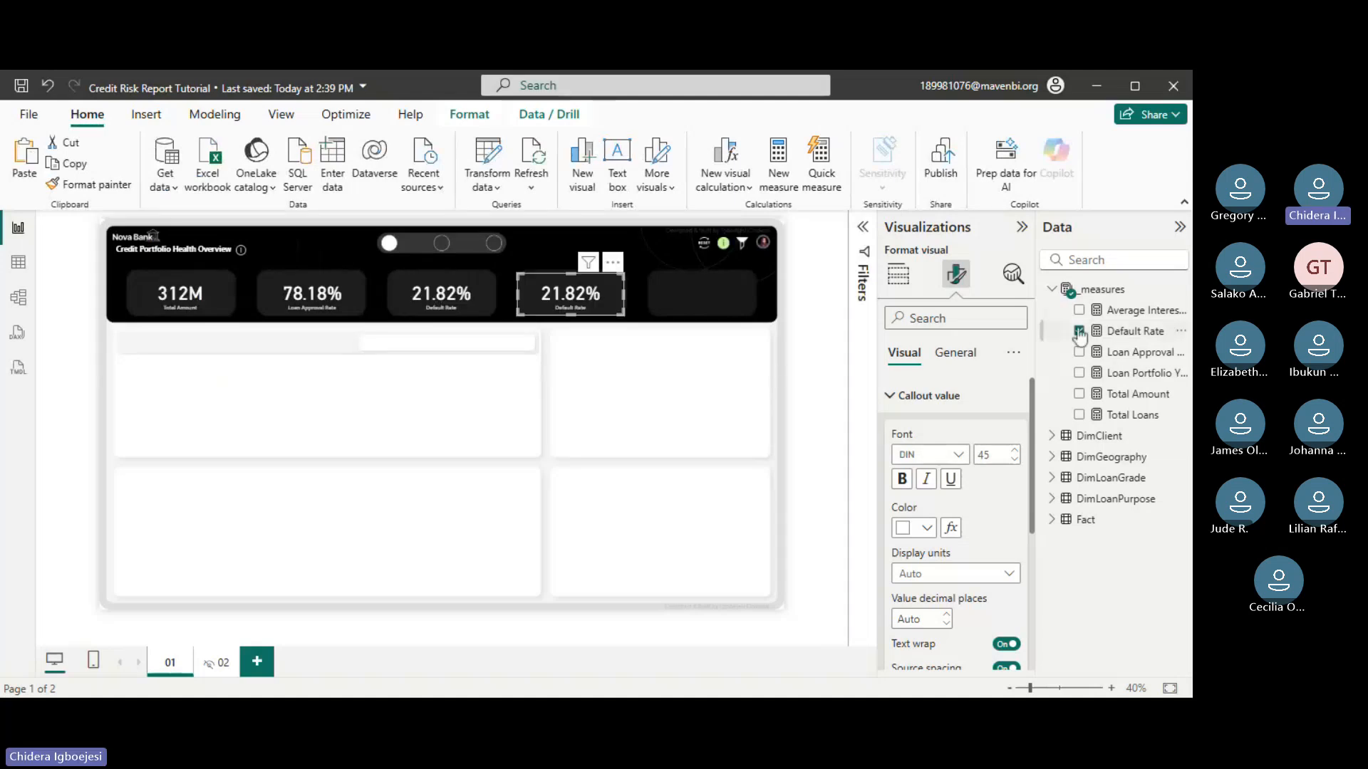
click(1079, 331)
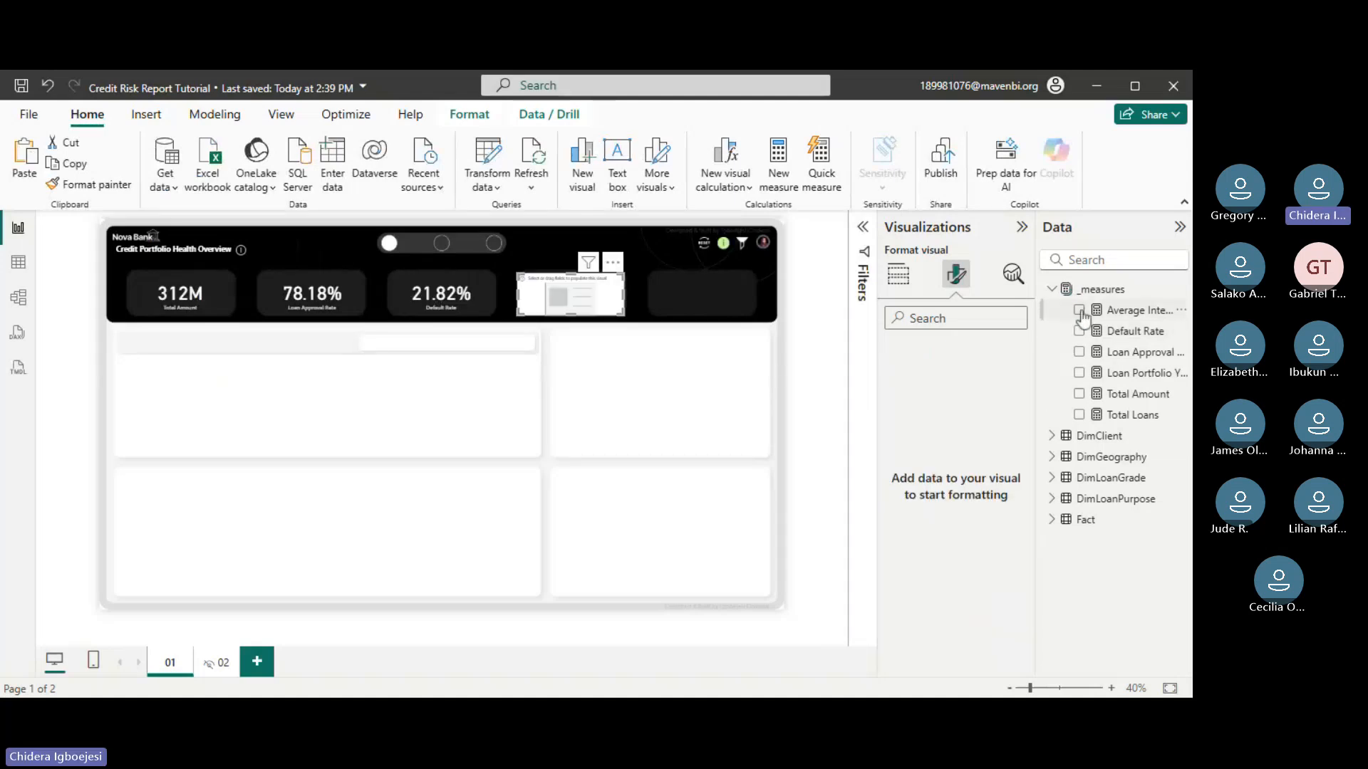
click(1079, 311)
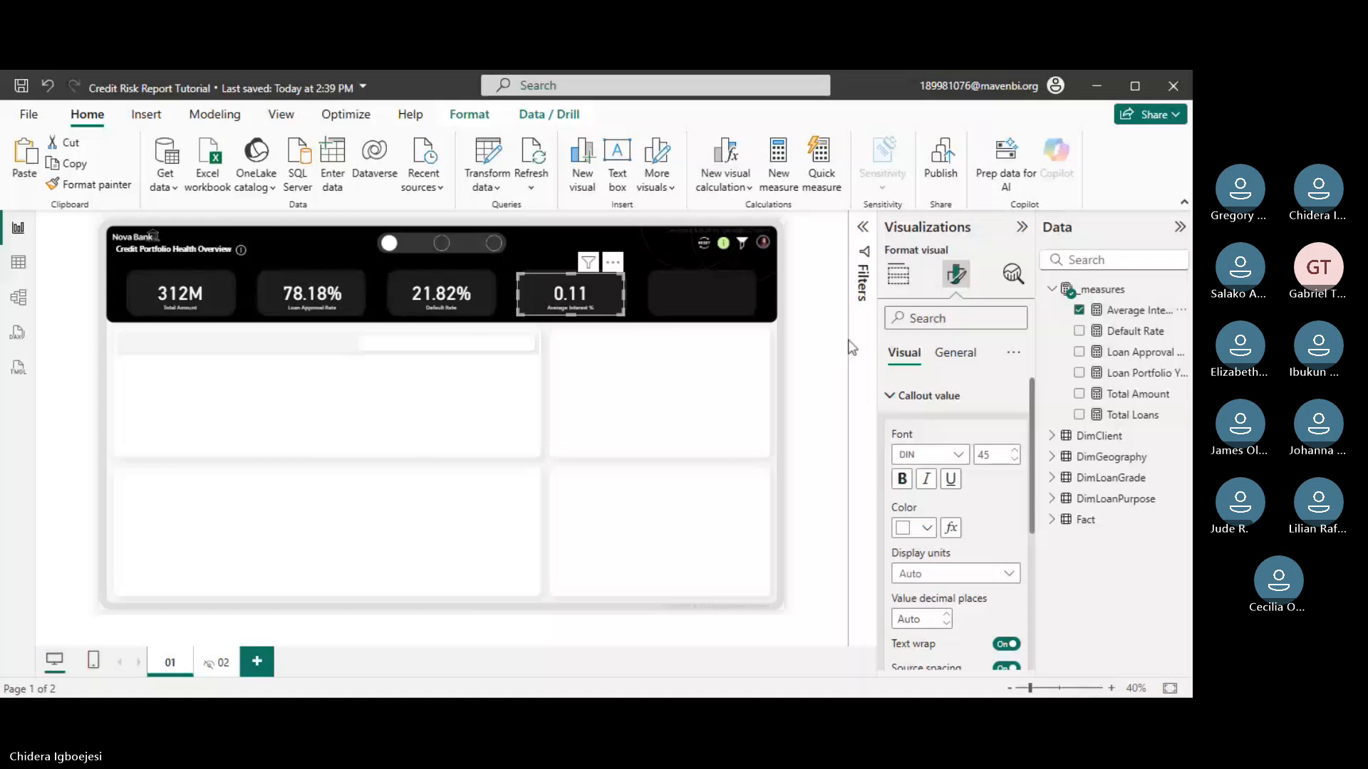
click(1139, 311)
click(256, 177)
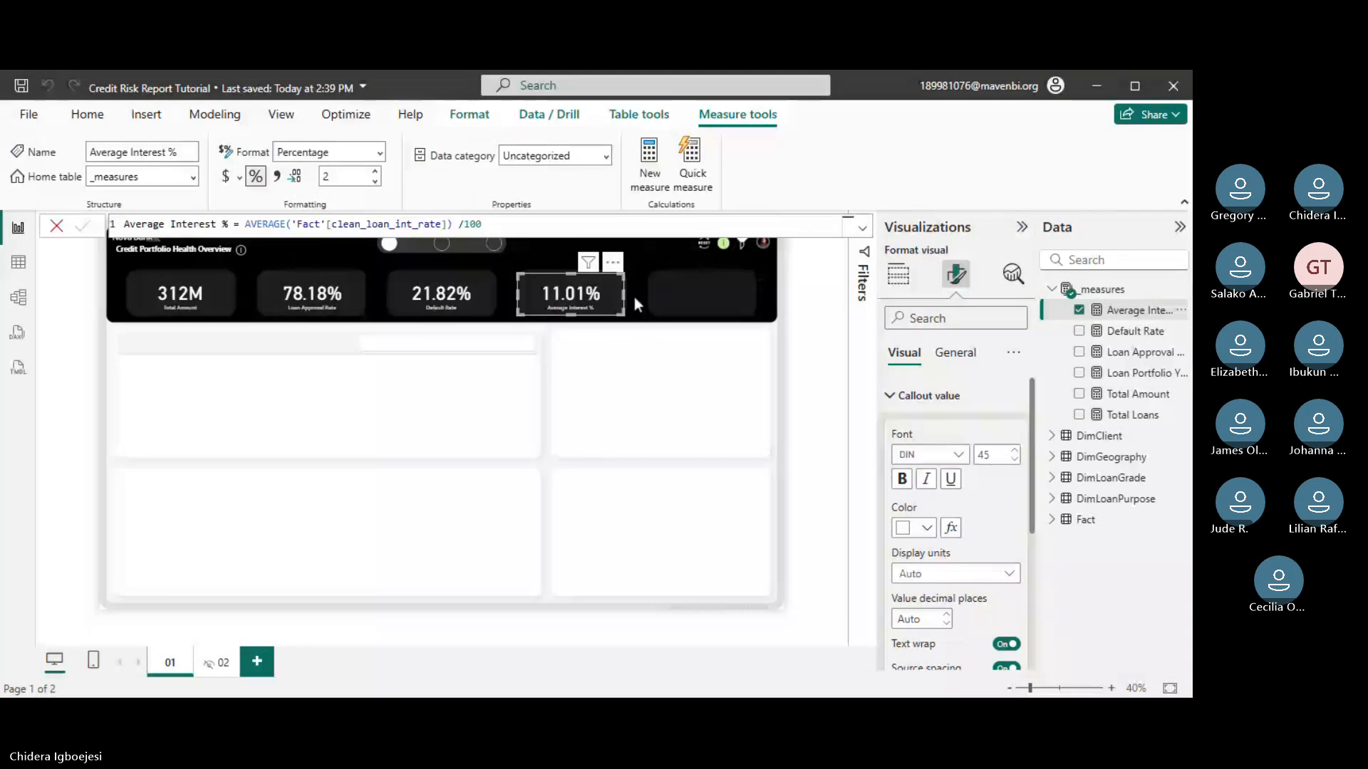
- Duplicate the Average Interest % card into the fifth header tile and make it show Loan Portfolio Yield Rate as a percentage
click(625, 297)
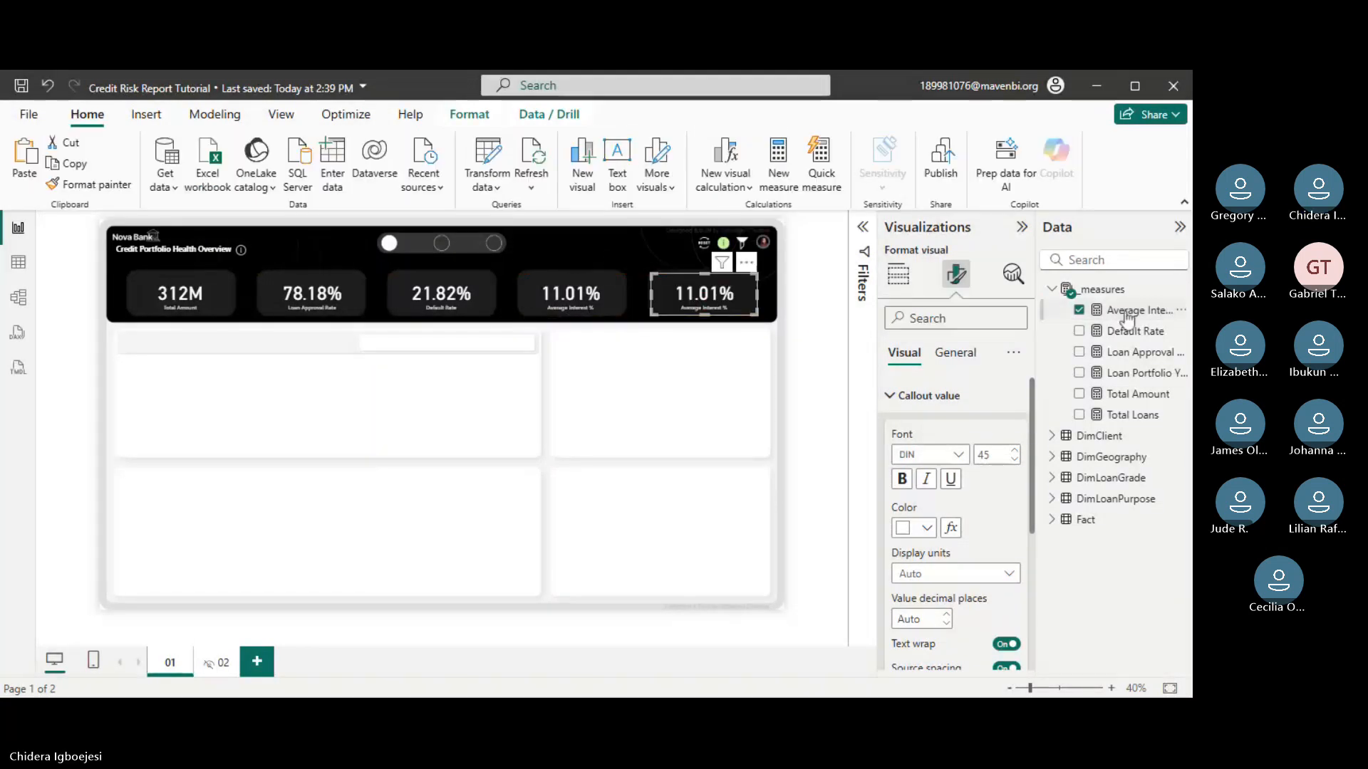
click(1079, 310)
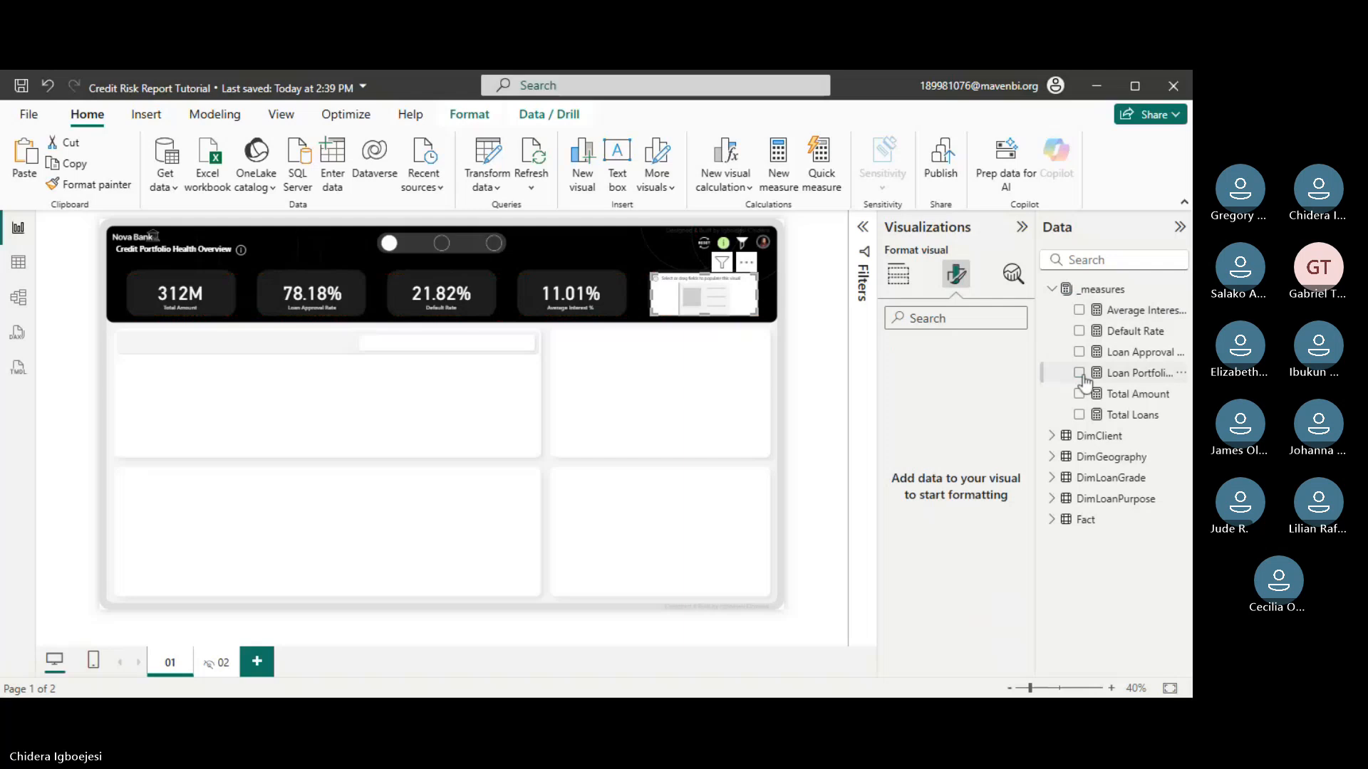
click(1079, 373)
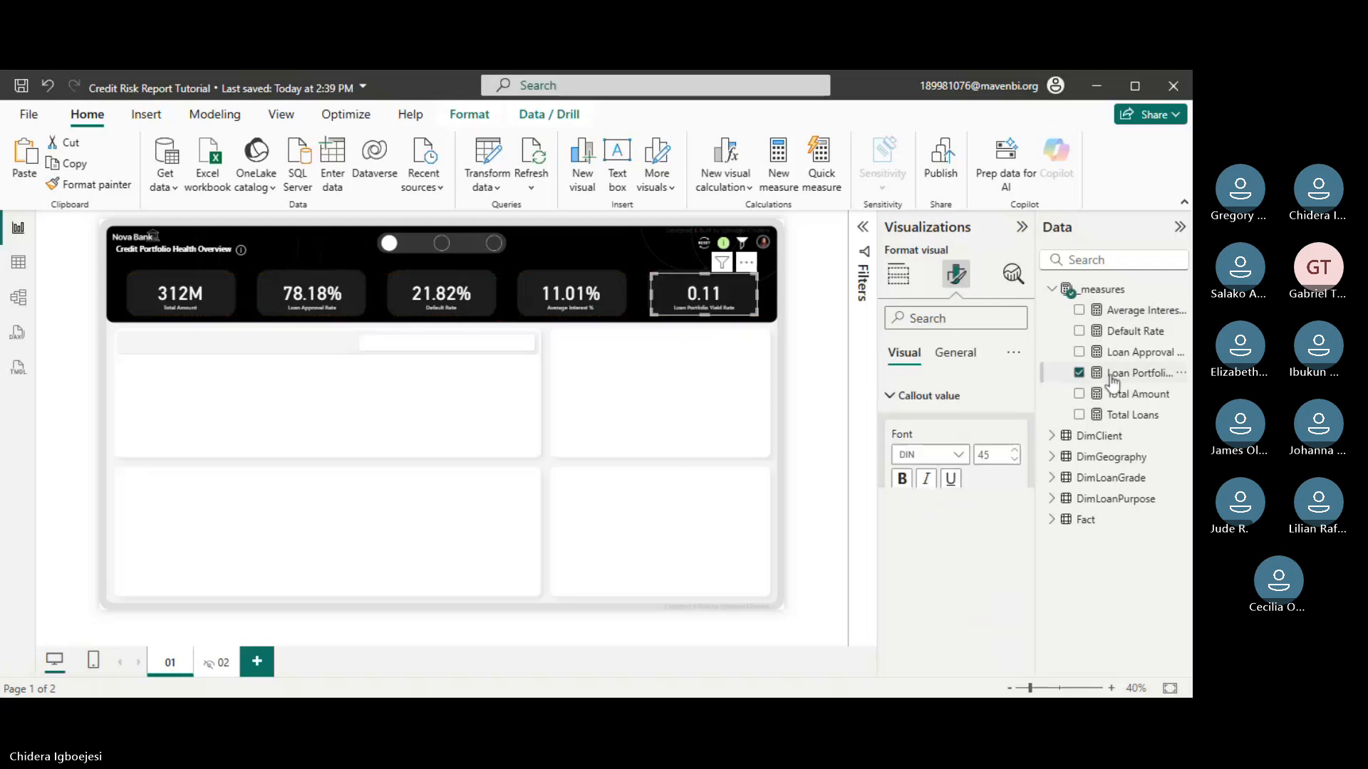
click(1111, 375)
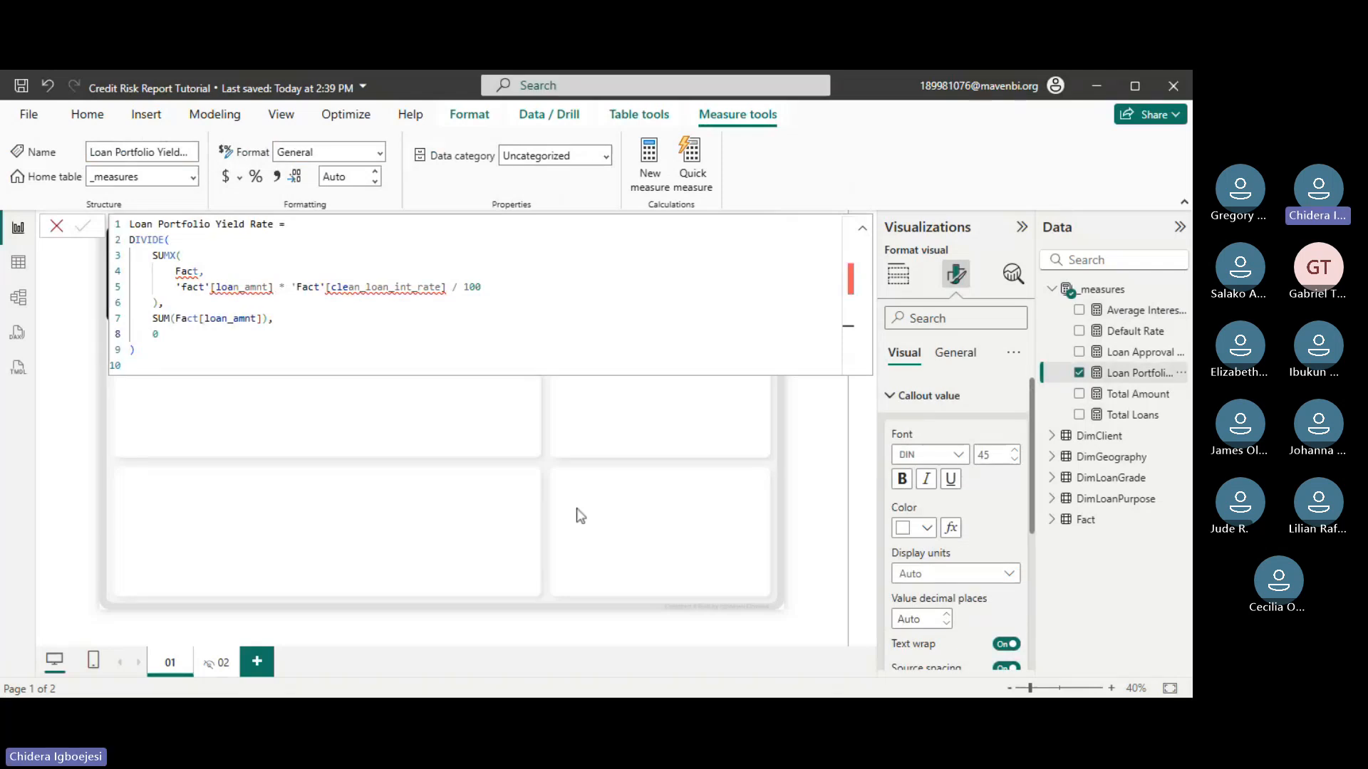
click(255, 177)
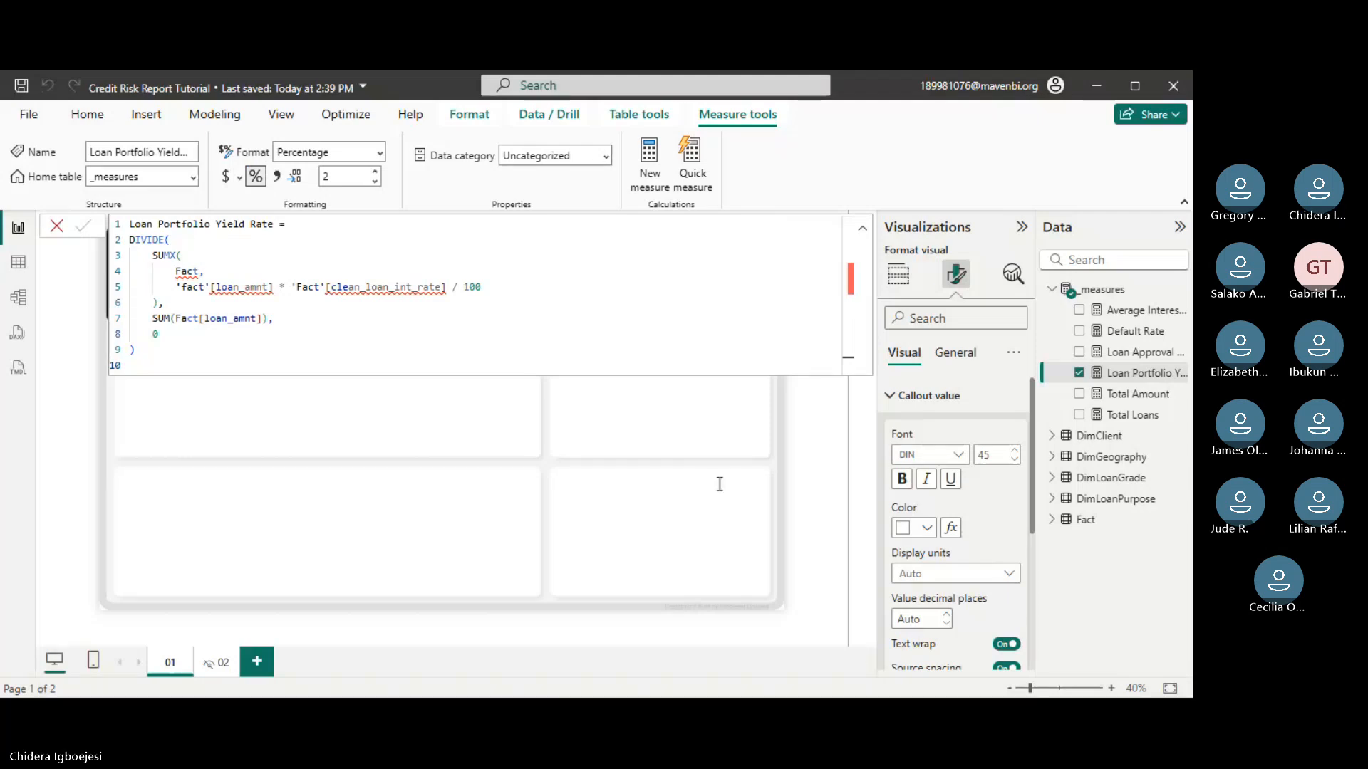
click(465, 513)
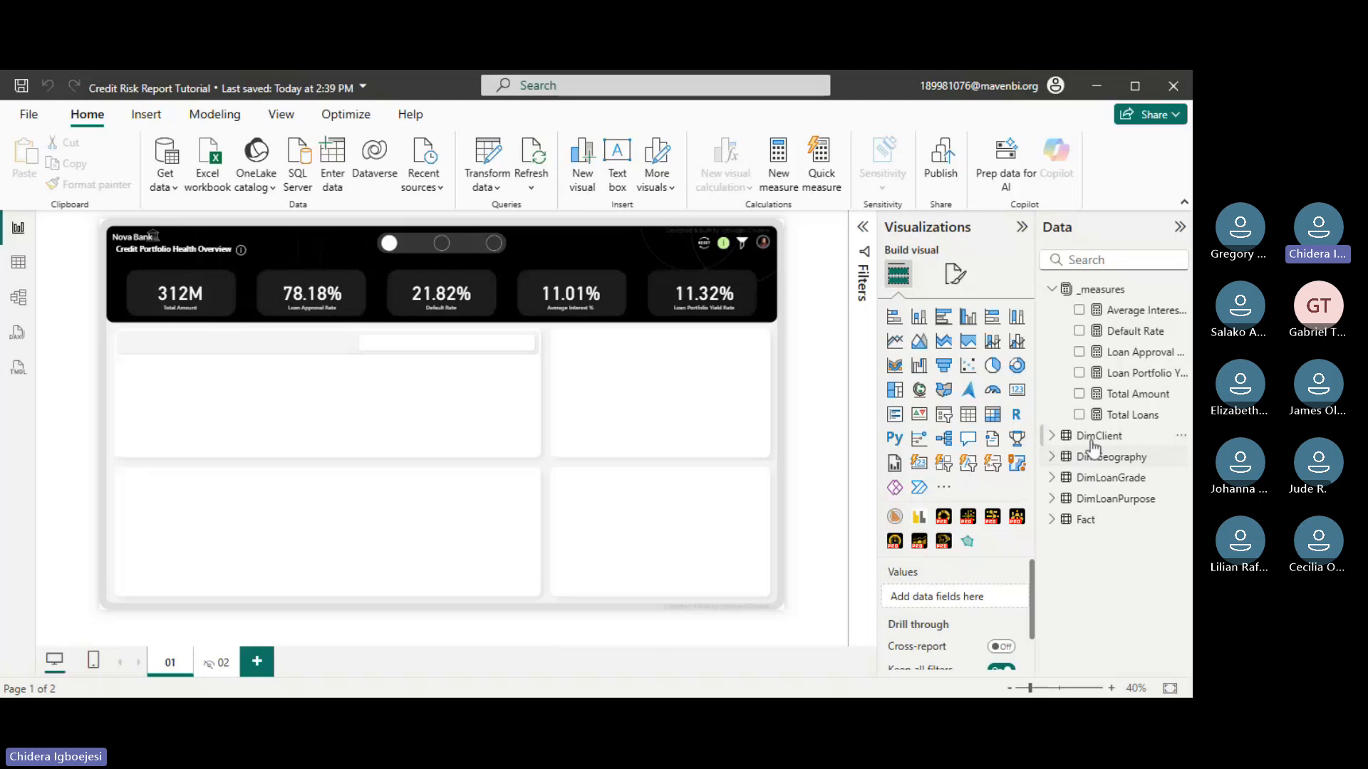
- Search the table data for income fields, examine DimClient's person_income column, and clear the search
click(19, 262)
click(1033, 260)
text(i)
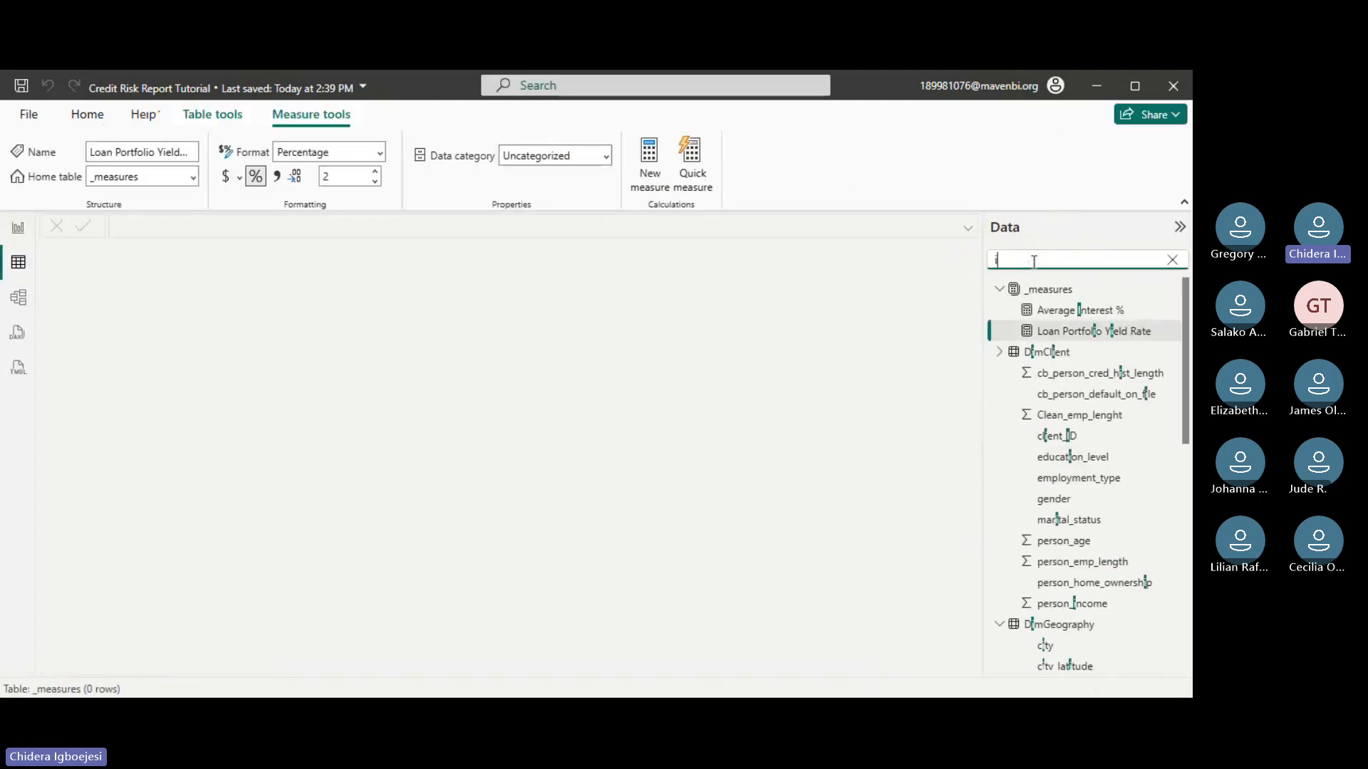
text(ncome)
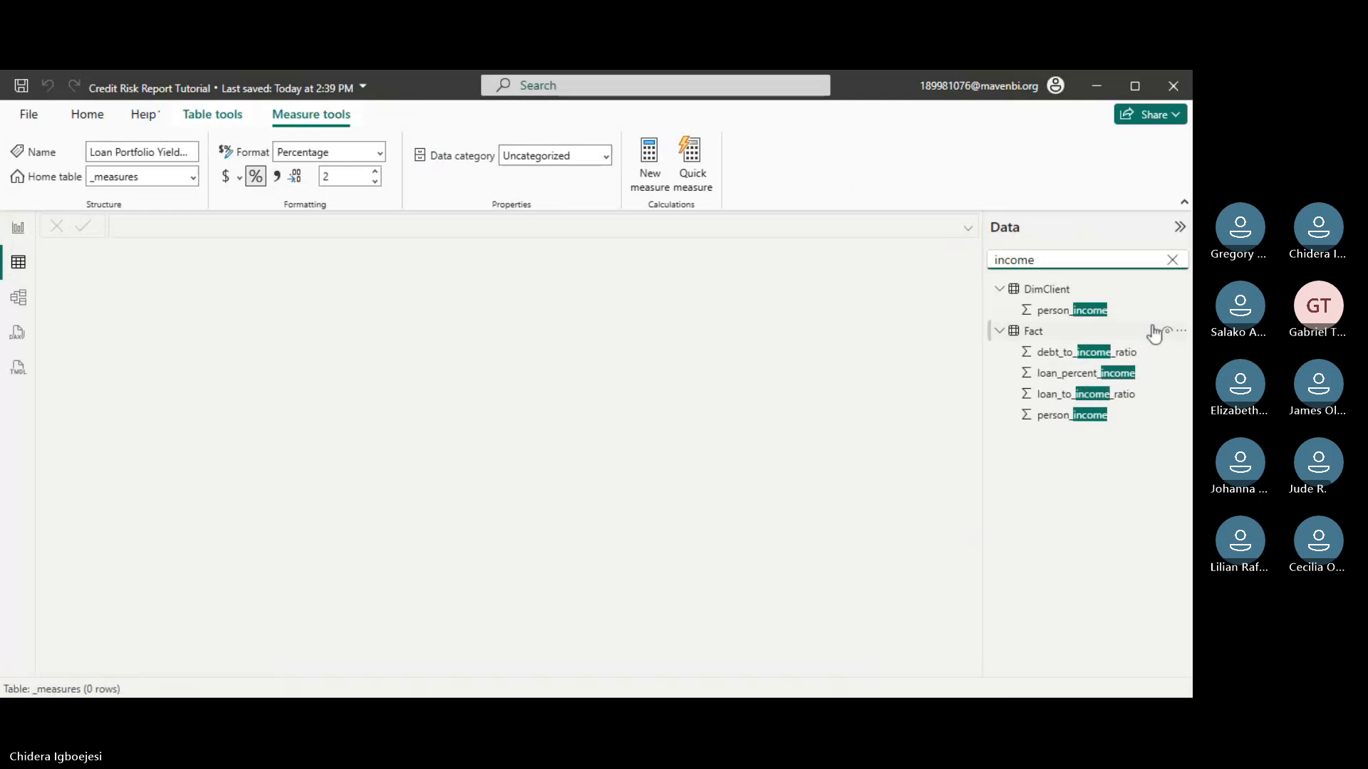
click(1084, 312)
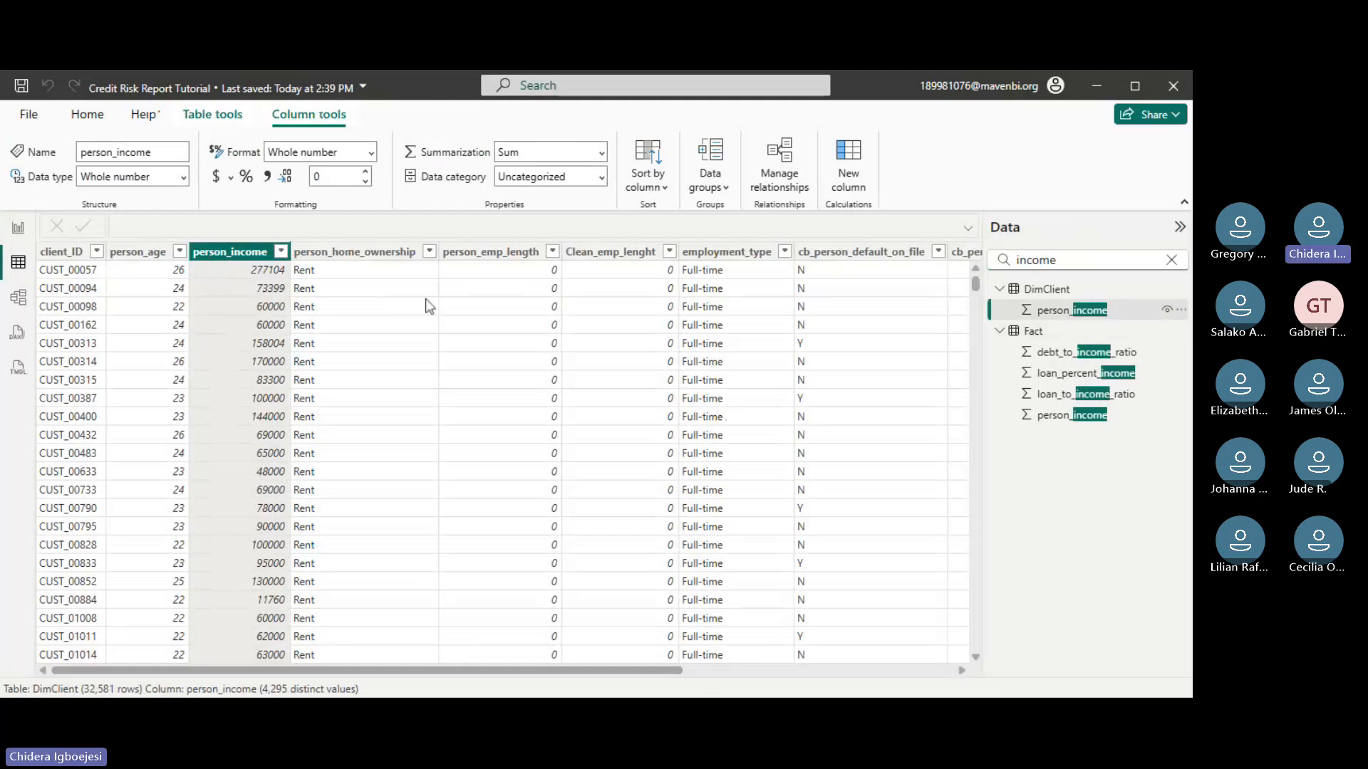
right_click(431, 620)
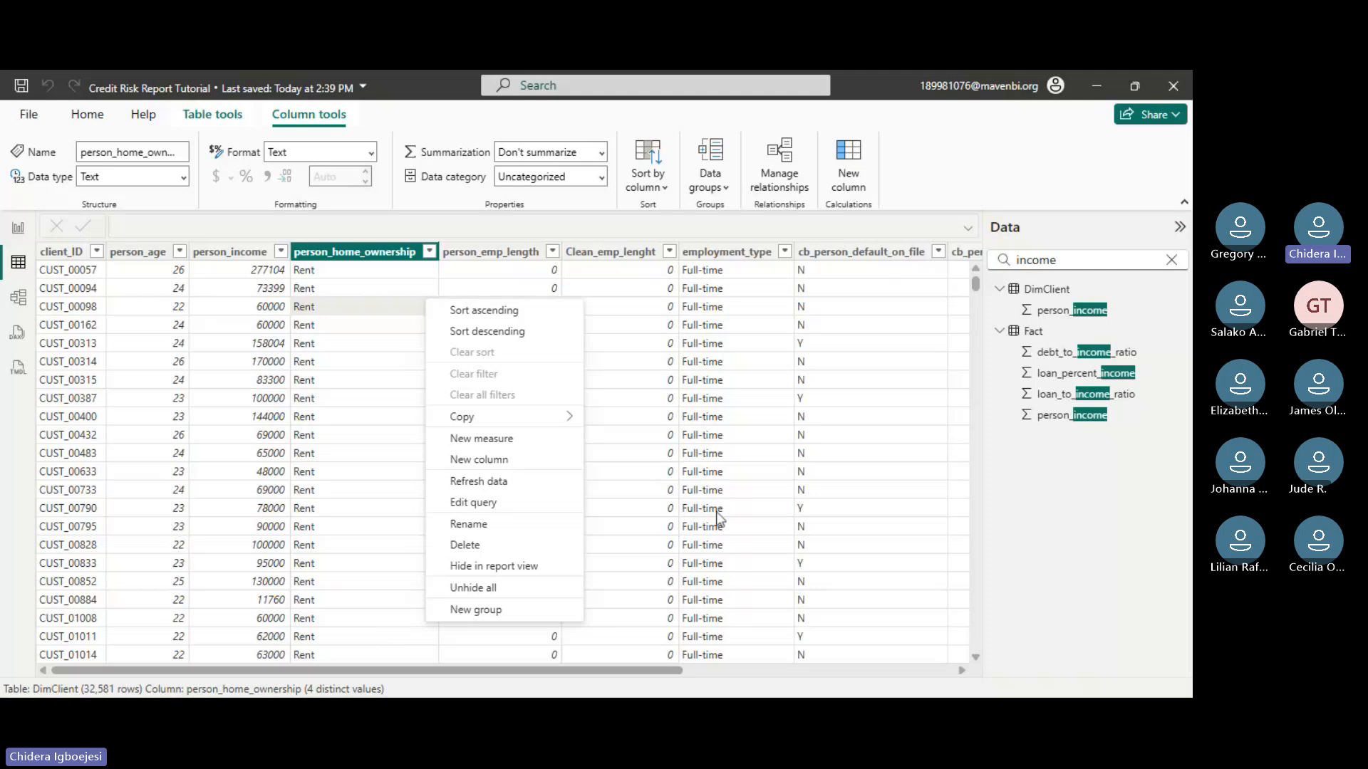
click(1035, 486)
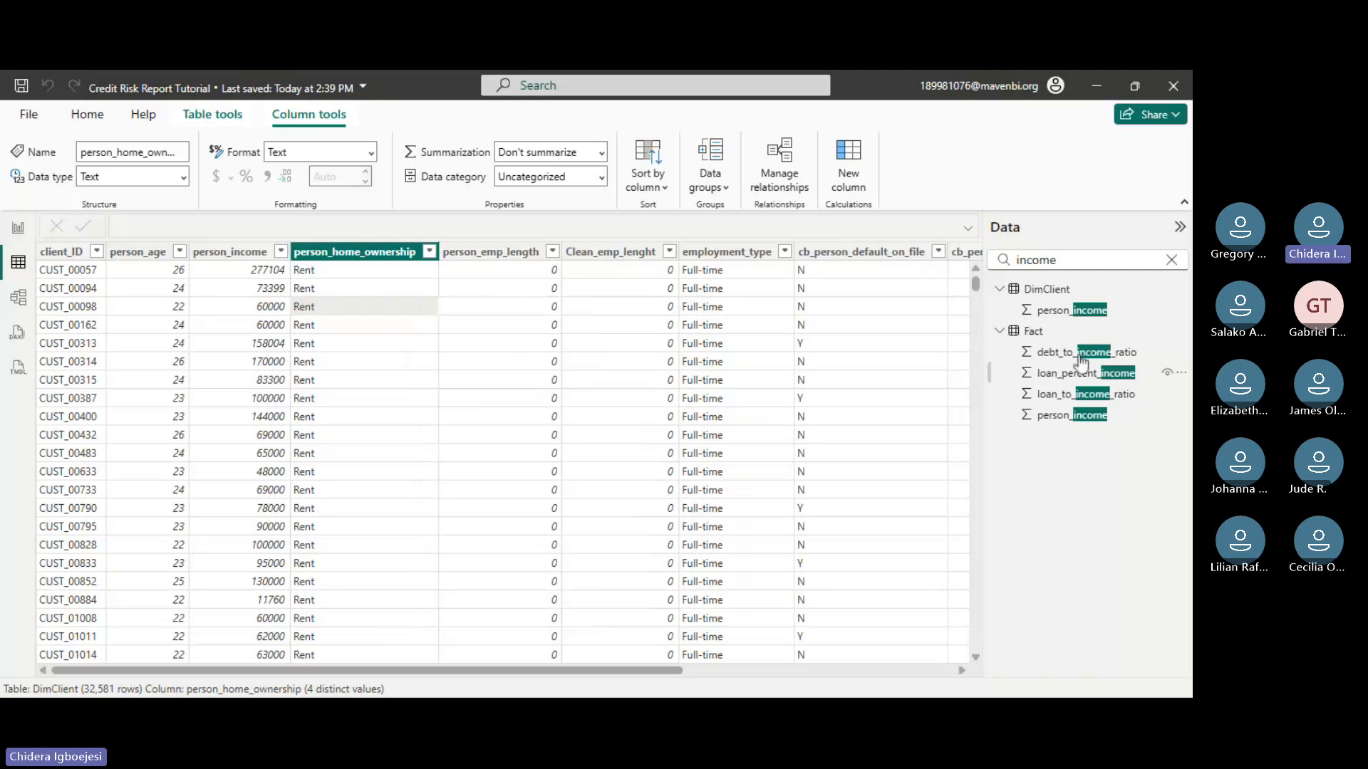
click(1174, 262)
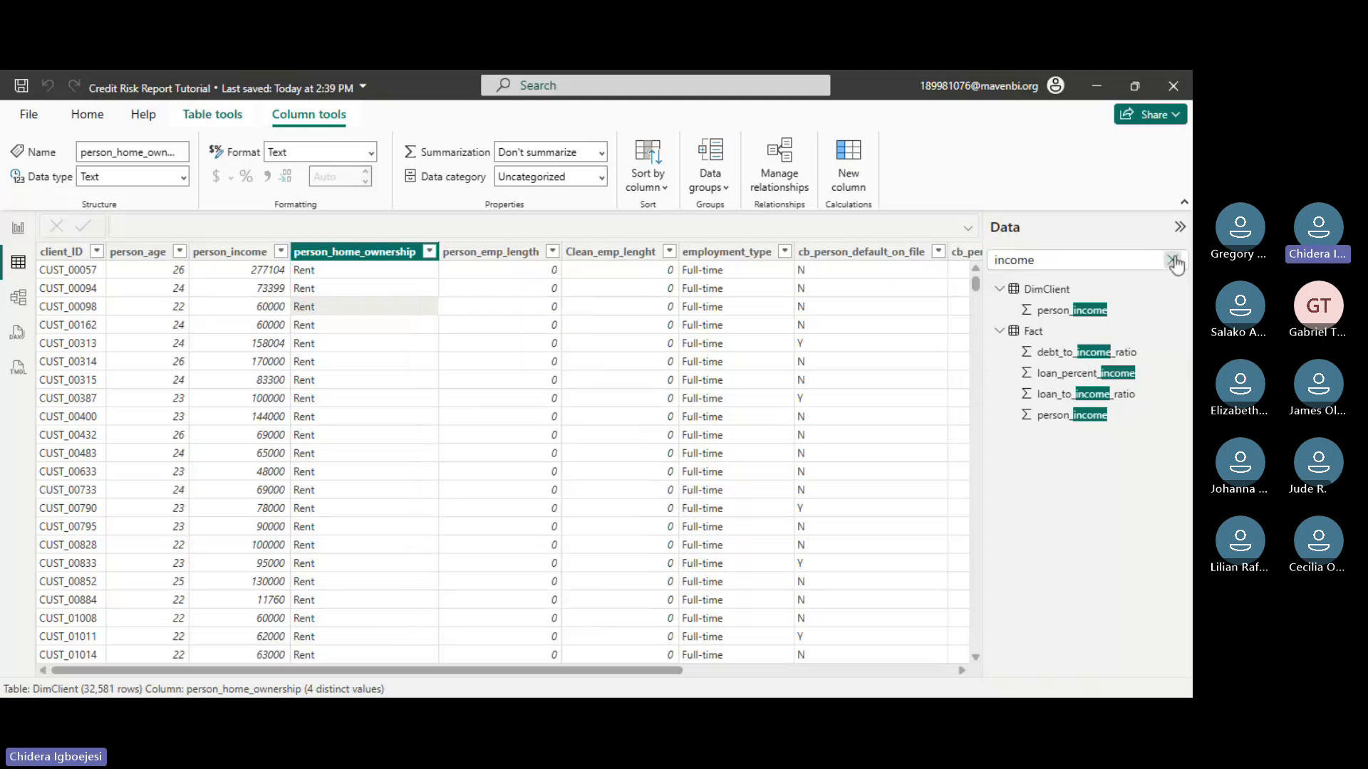
click(1174, 262)
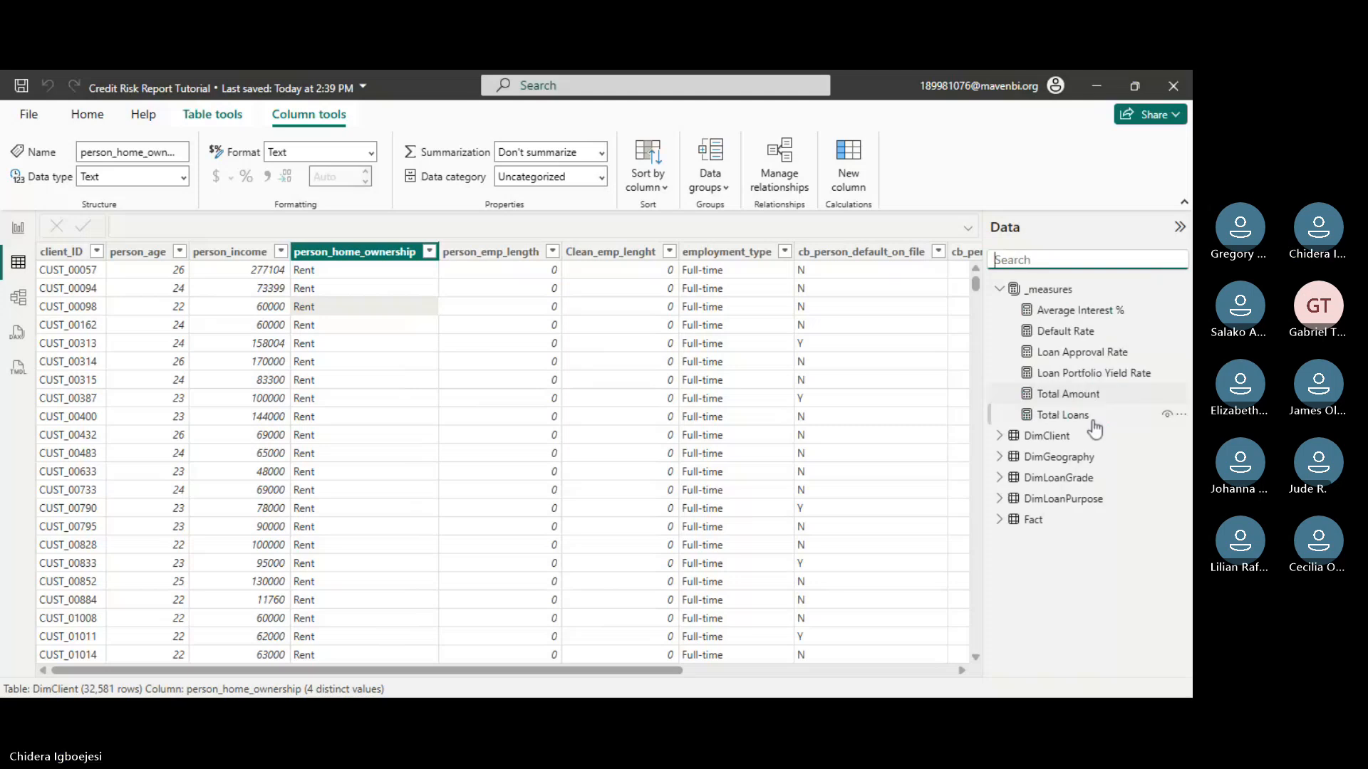
- Create an Income Band column in DimClient using SWITCH to band person_income as Low Income (<20K), Lower-Middle (20K-49K), Upper-Middle (50K-99K), Affluent (100K-199K), High Net Worth (200K+), else Unknown
right_click(1095, 431)
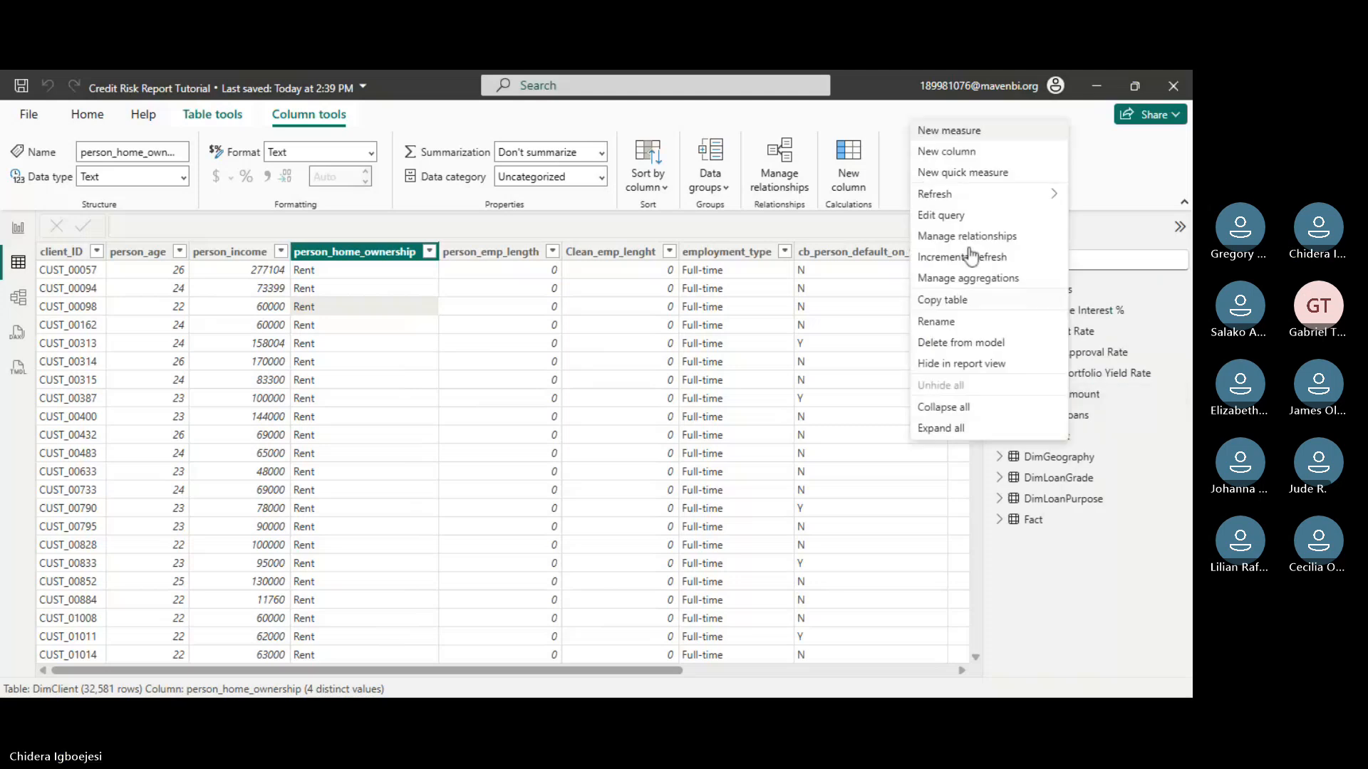
click(951, 152)
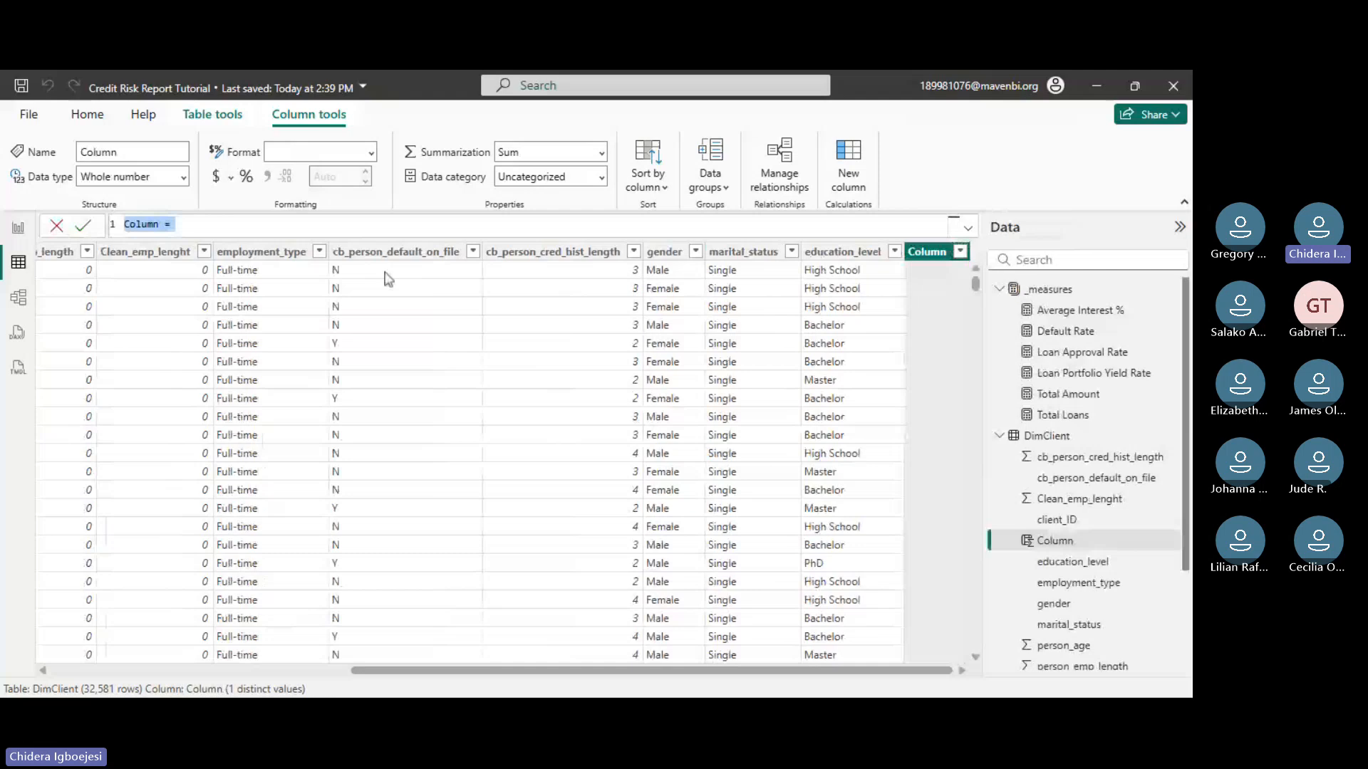
text(Income Band = SWITCH(     TRUE(),     DimClient[person_income] < 20000, "Low Income (<20K)",     DimClient[person_income] >= 20000 && DimClient[person_income] < 50000, "Lower-Middle (20K-49K)",     DimClient[person_income] >= 50000 && DimClient[person_income] < 100000, "Upper-Middle (50K-99K)",     DimClient[person_income] >= 100000 && DimClient[person_income] < 200000, "Affluent (100K-199K)",     DimClient[person_income] >= 200000, "High Net Worth (200K+)",     "Unknown" ))
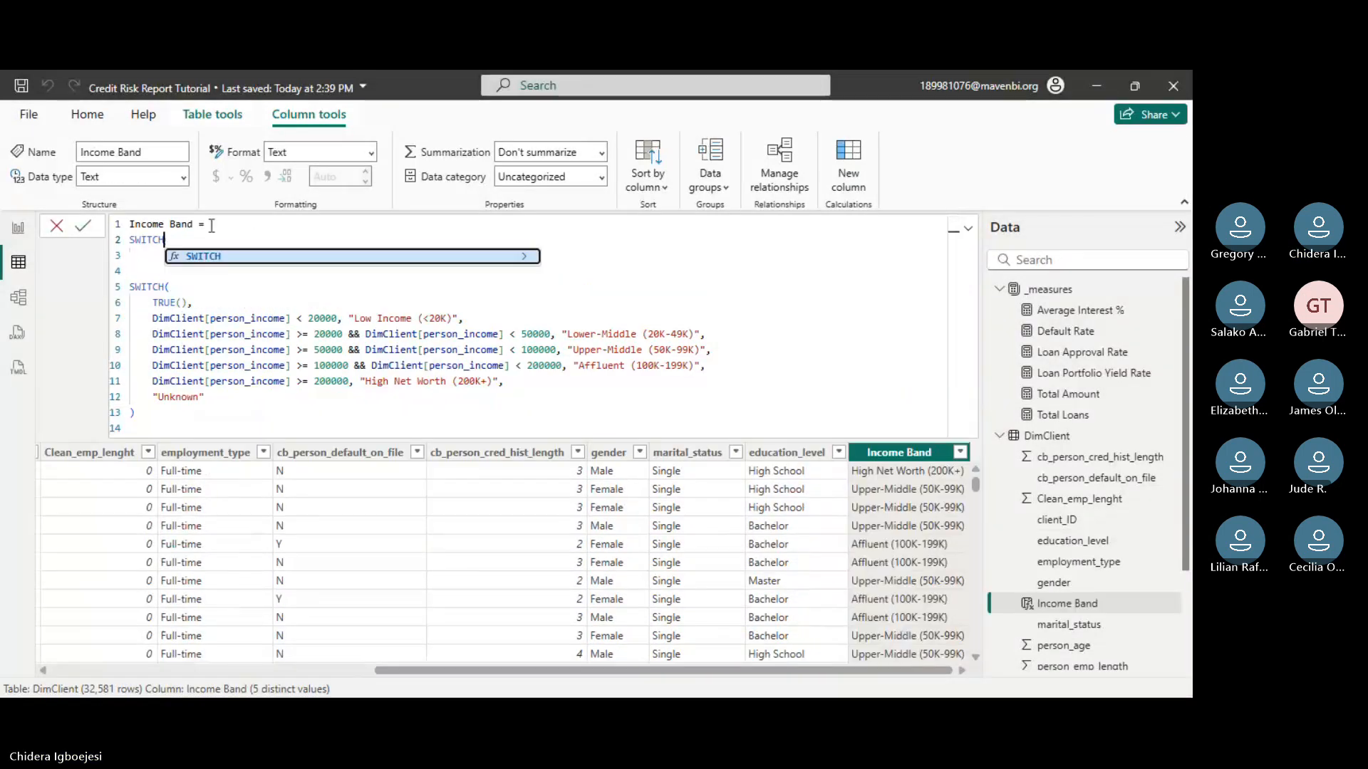
text(()
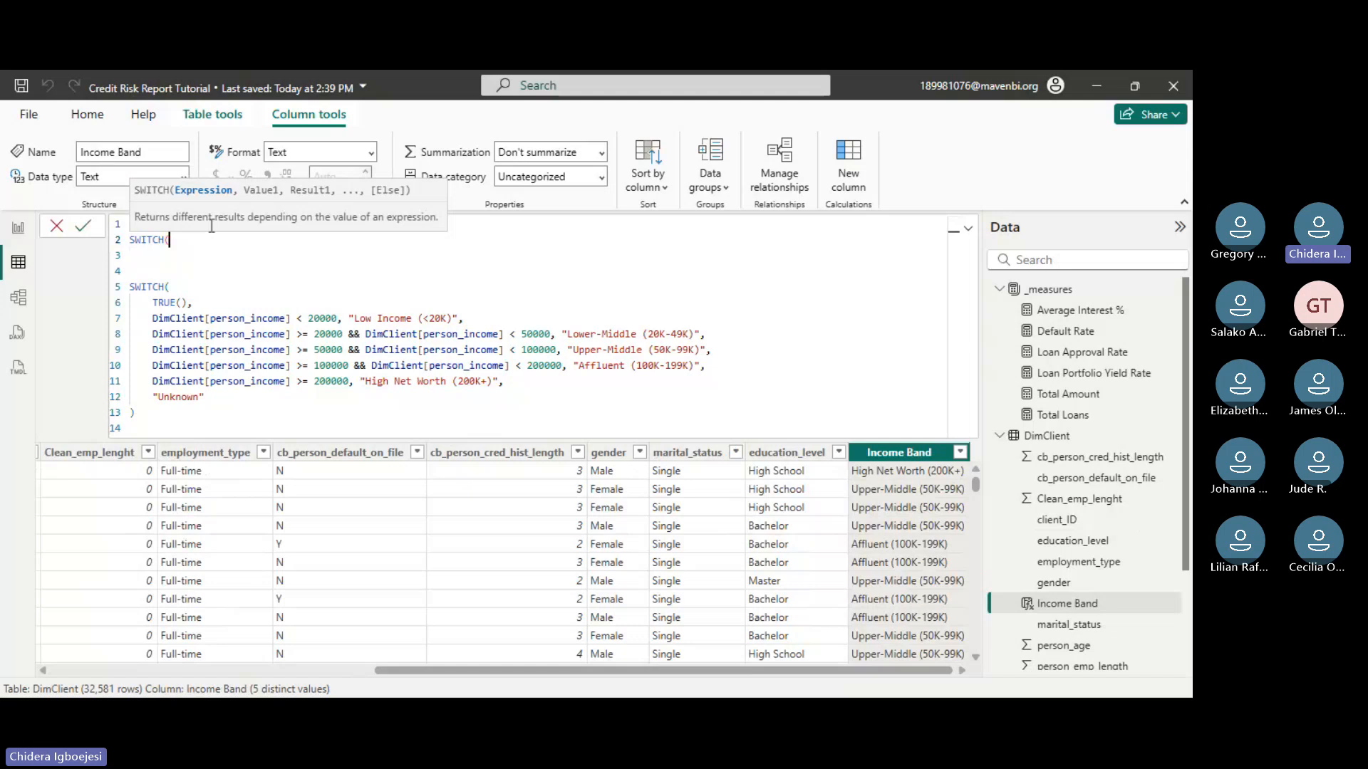
text(tR)
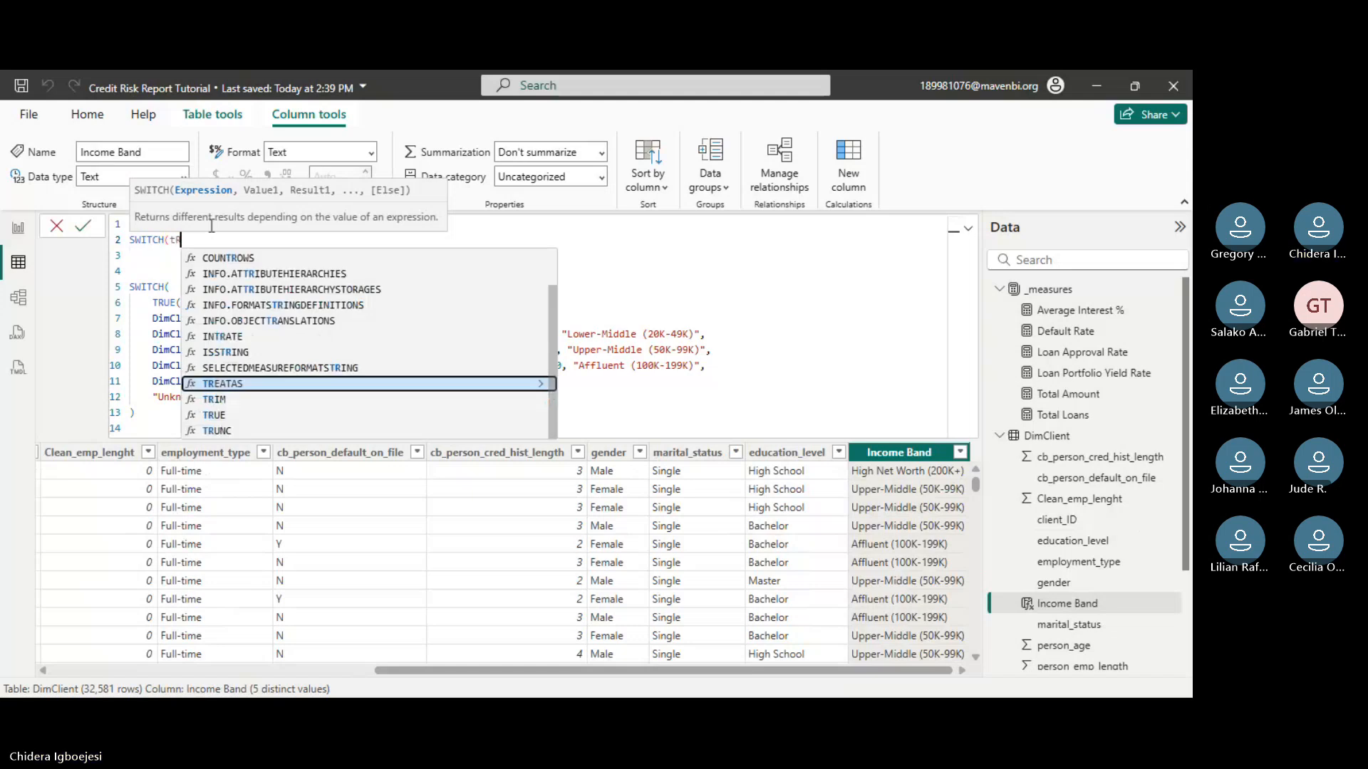
text(u)
key(Tab)
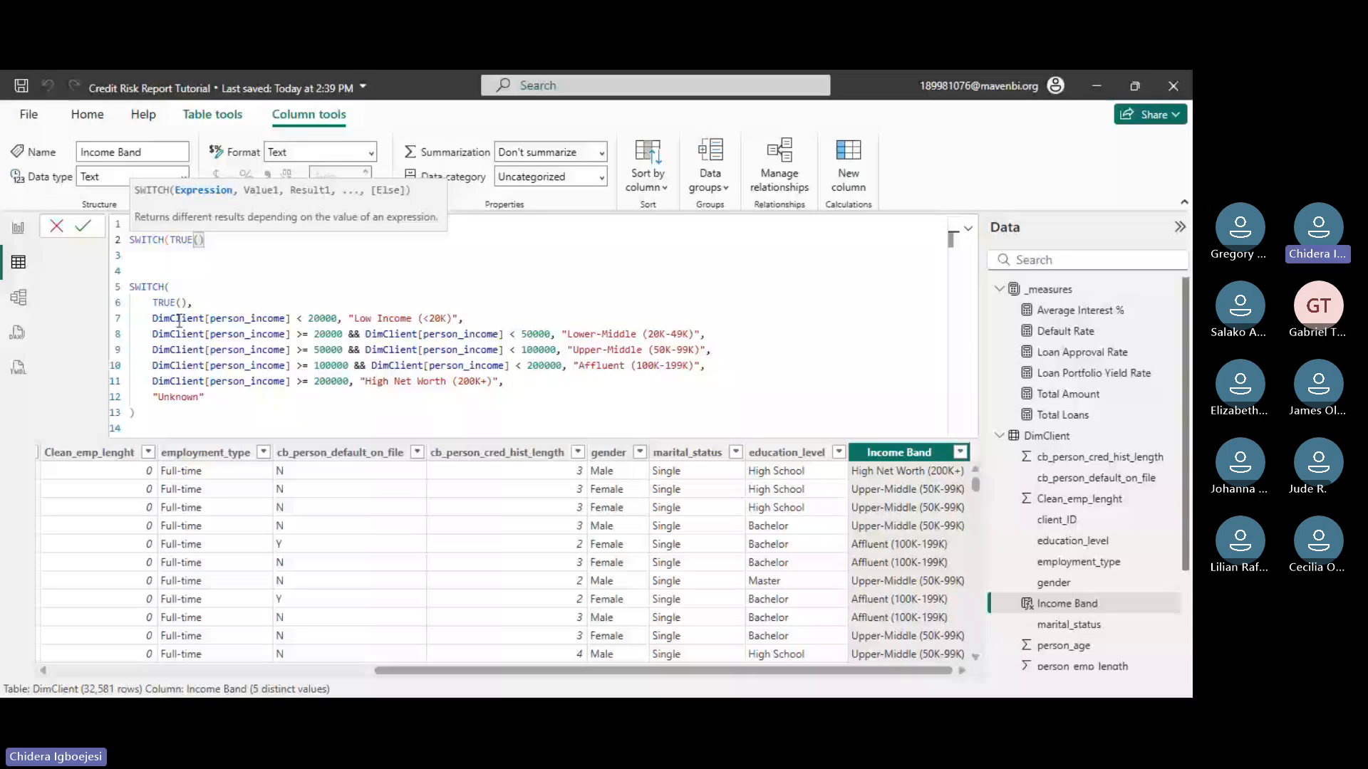
drag(152, 319, 505, 382)
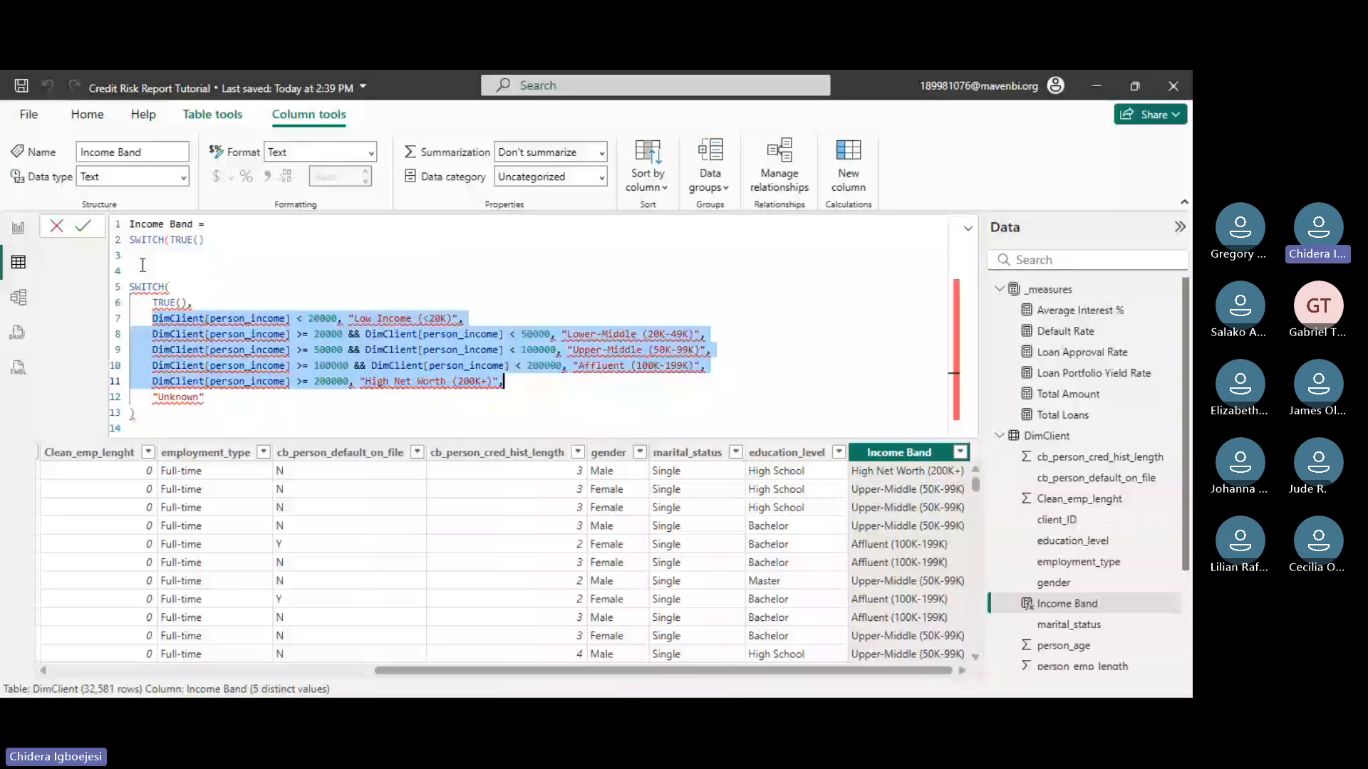
drag(143, 266, 130, 241)
key(BackSpace)
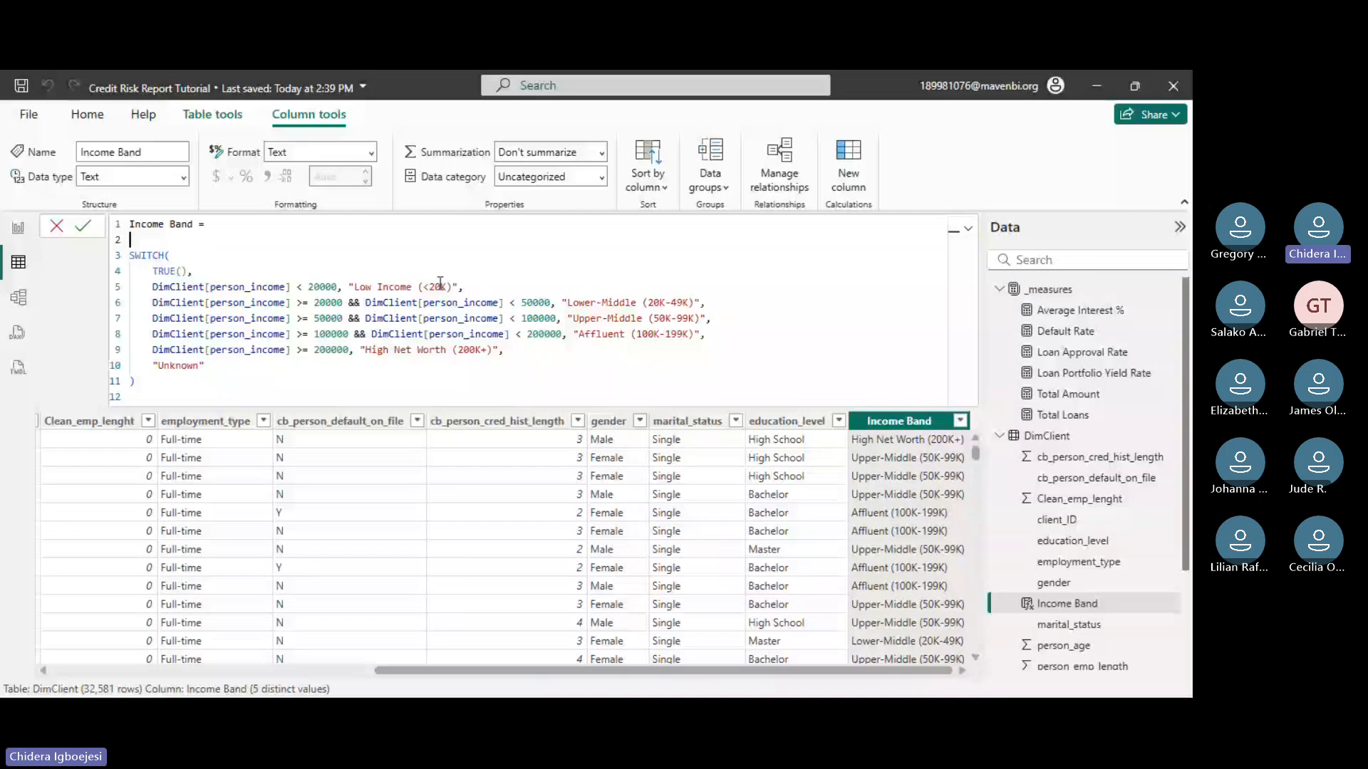
- Review the income thresholds in the Income Band formula, remove the blank line above SWITCH, and commit the formula
drag(354, 287, 451, 286)
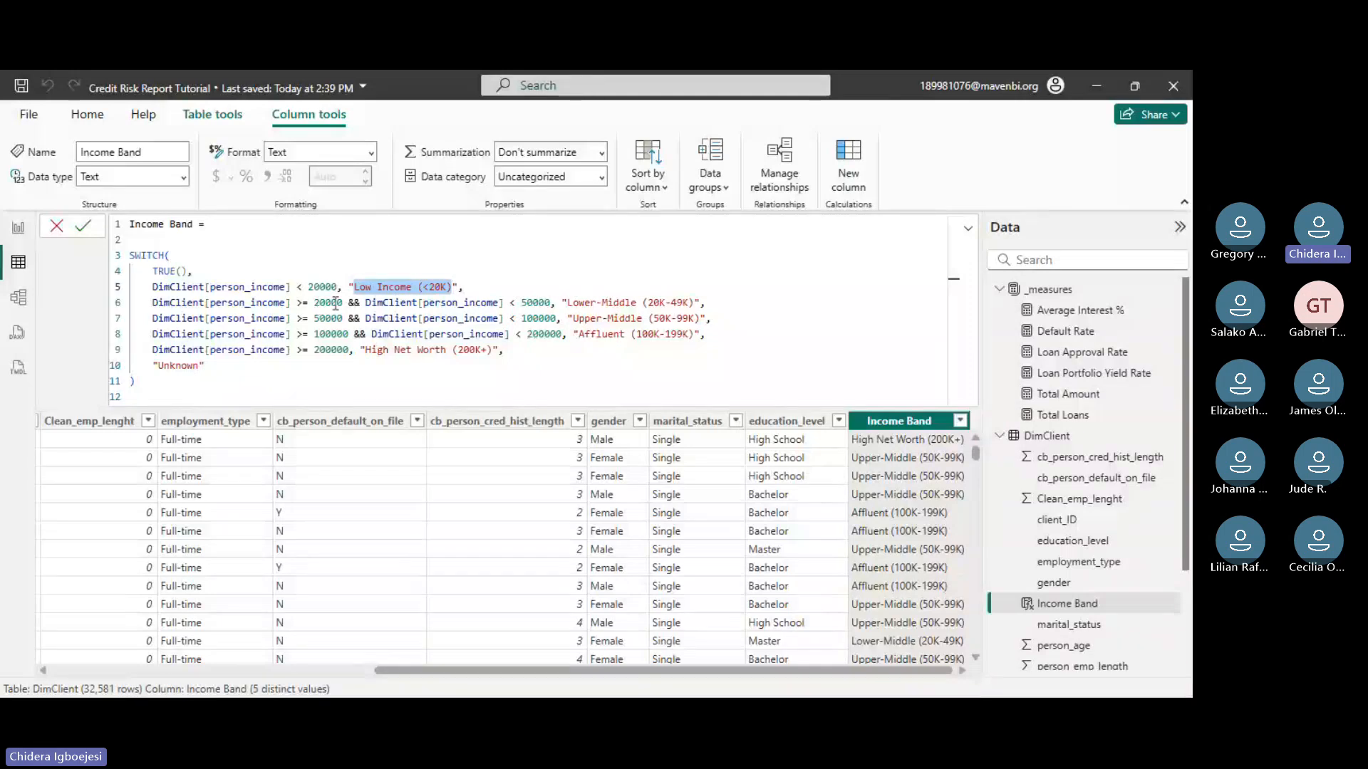
click(538, 303)
double_click(537, 303)
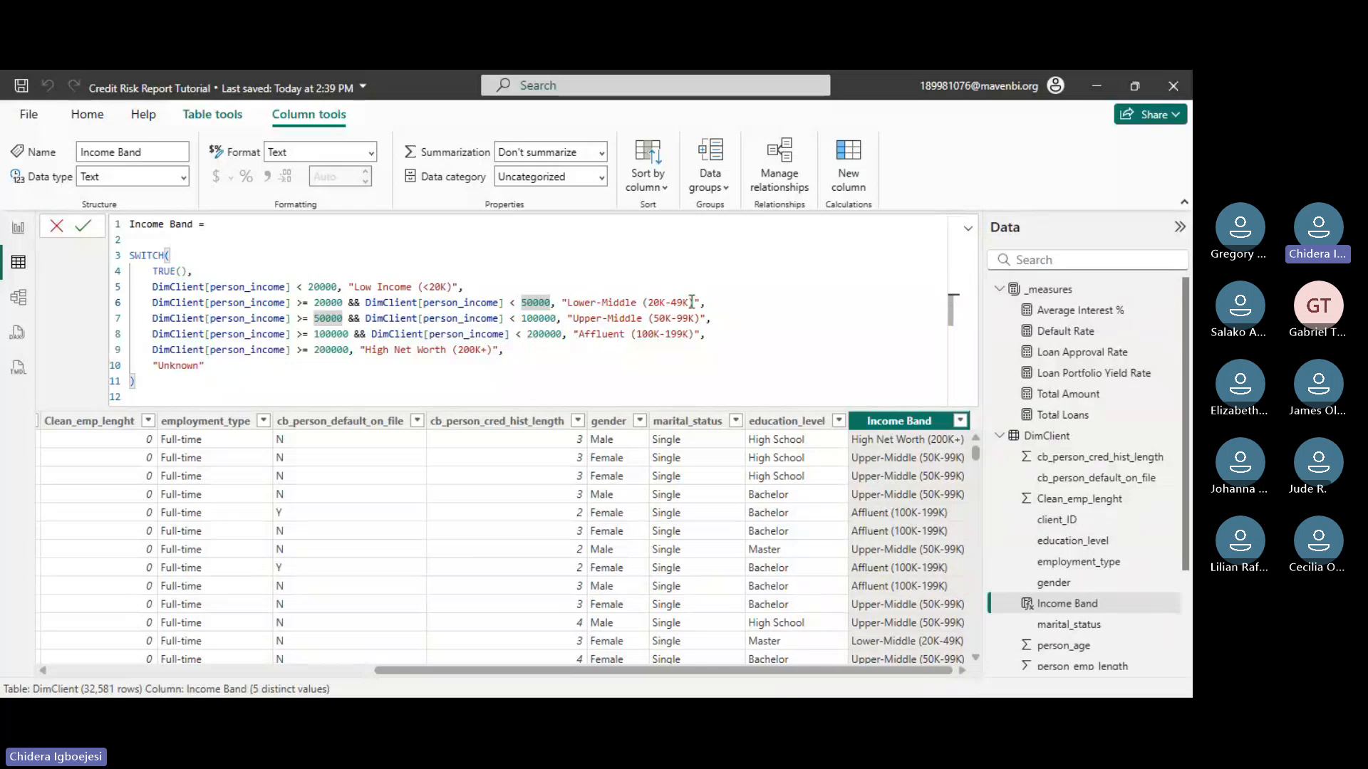
click(149, 239)
key(BackSpace)
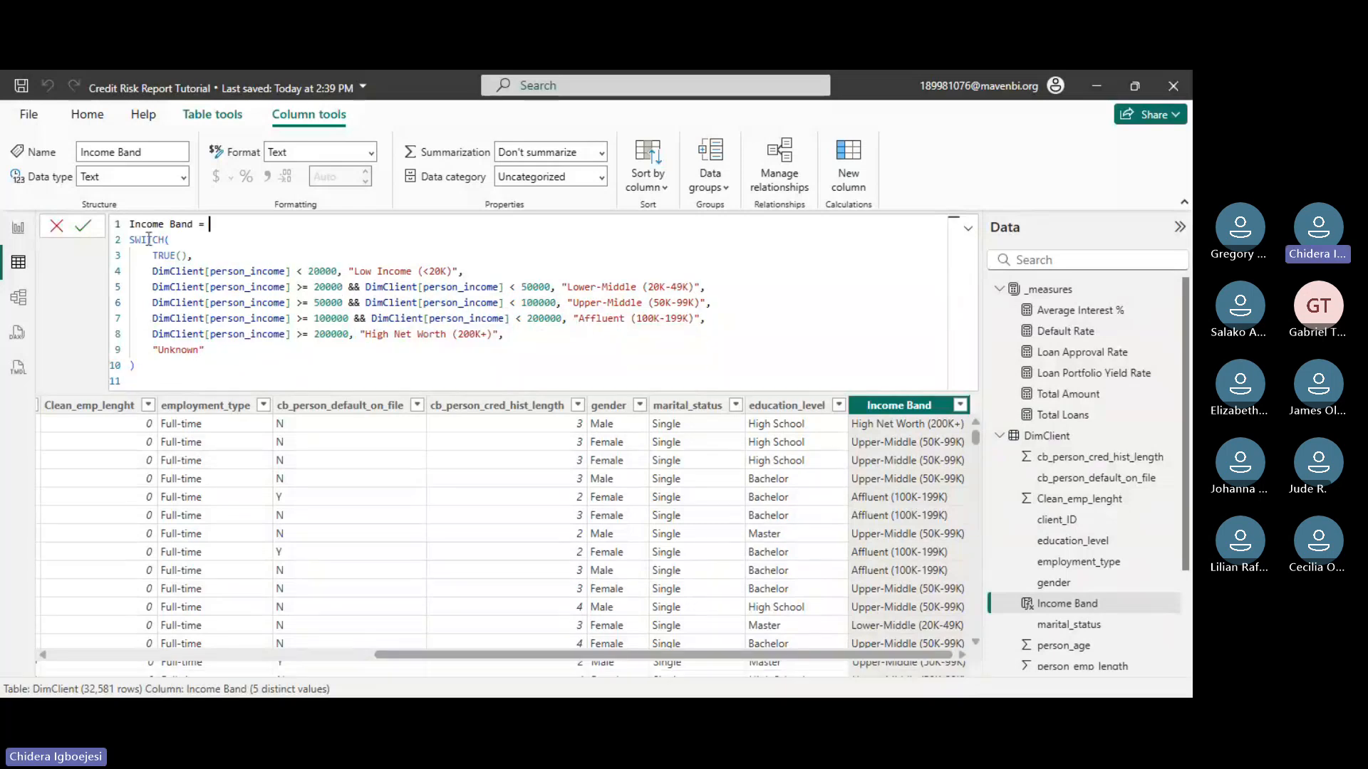
click(82, 226)
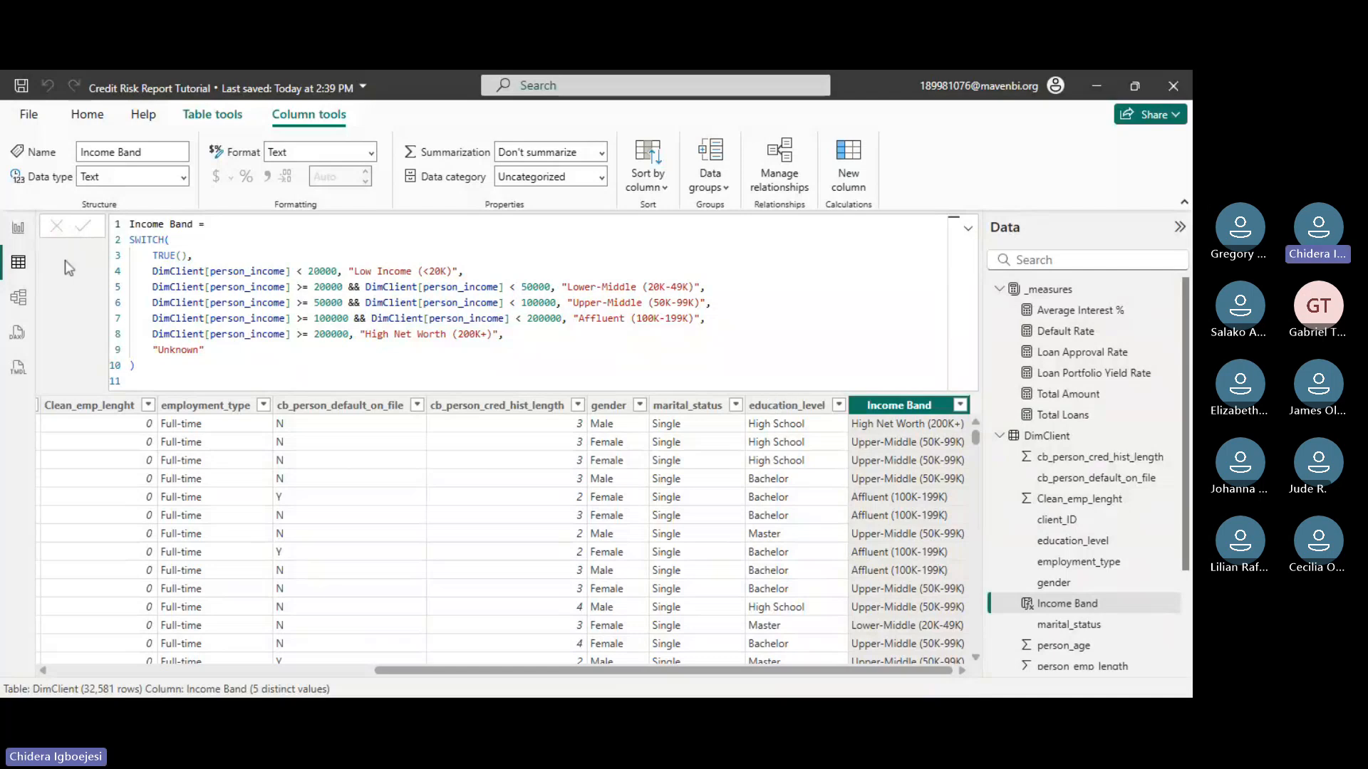
- Add a Drill Down Combo PRO (Filter) visual to report page 01 and fit it inside the wide panel below the first header cards
click(6, 227)
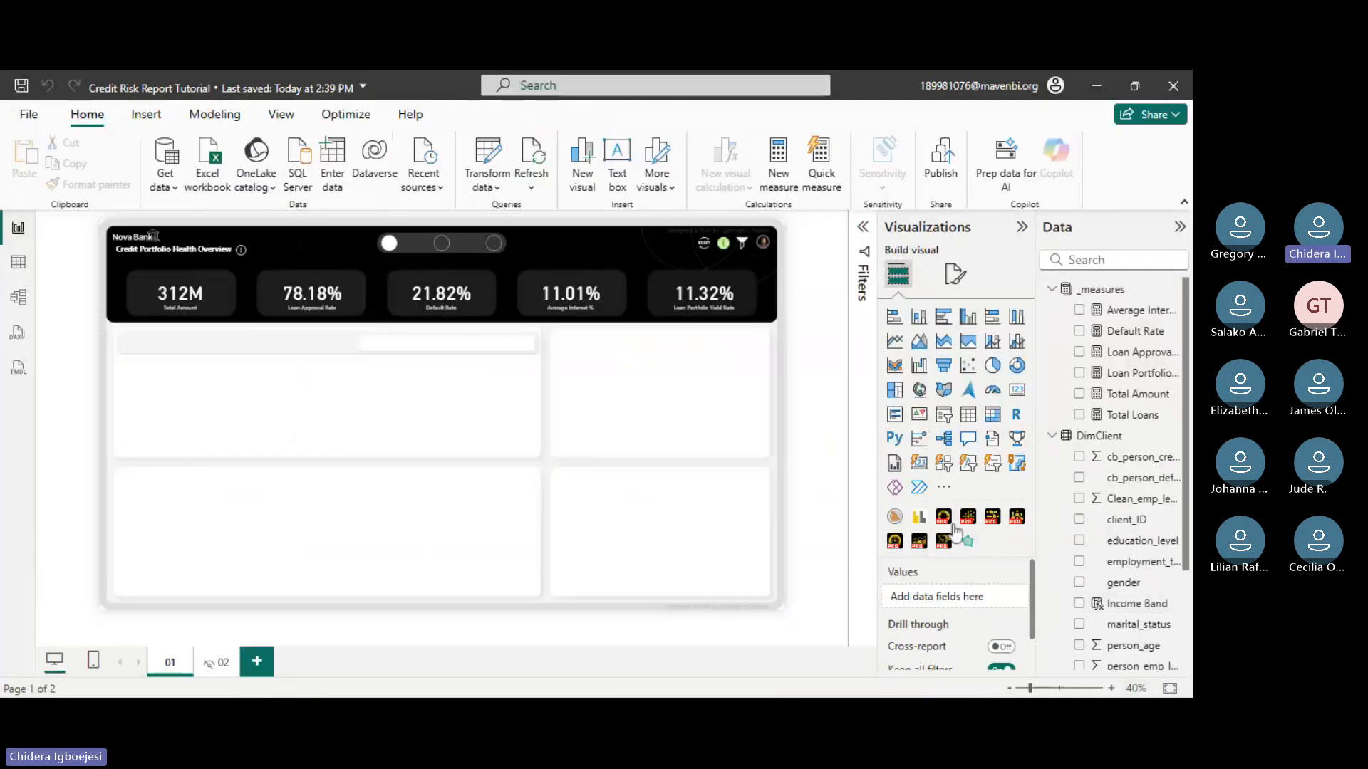
click(1017, 523)
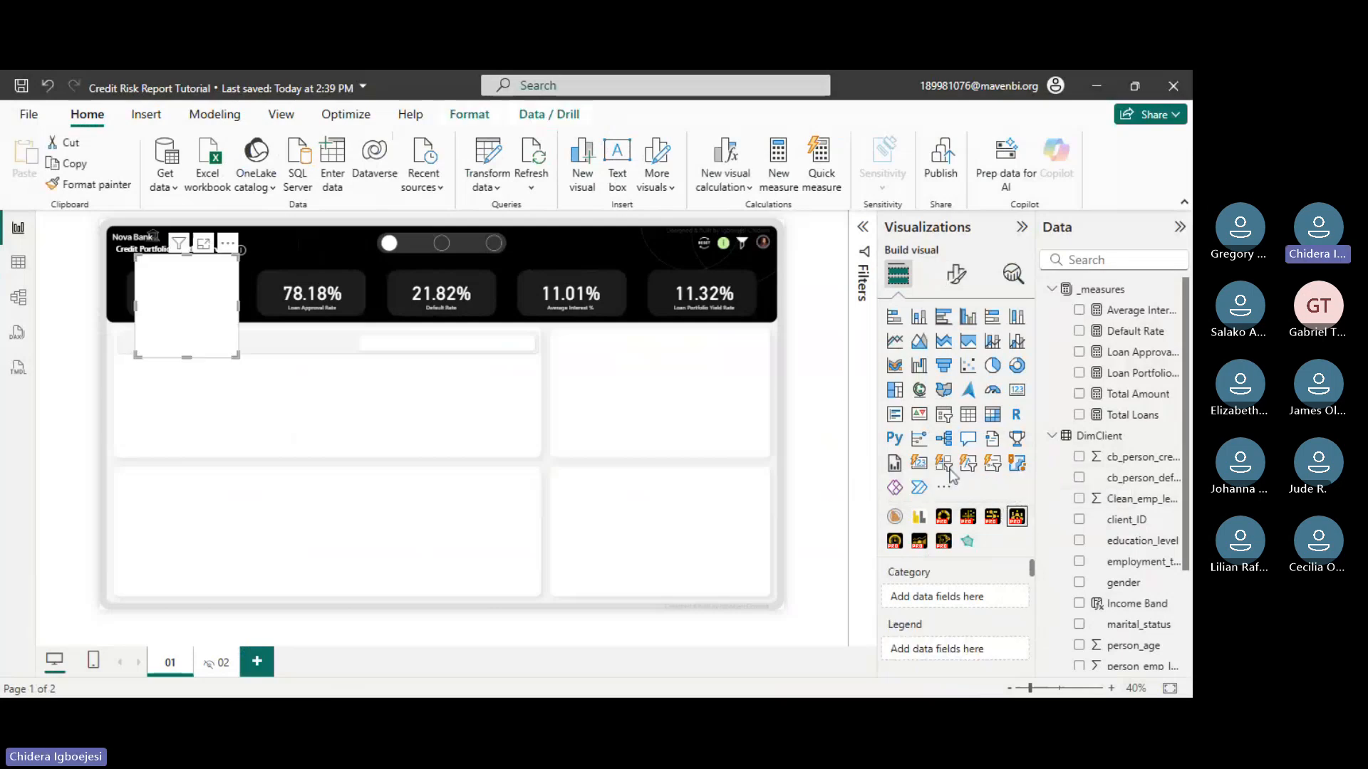
click(239, 364)
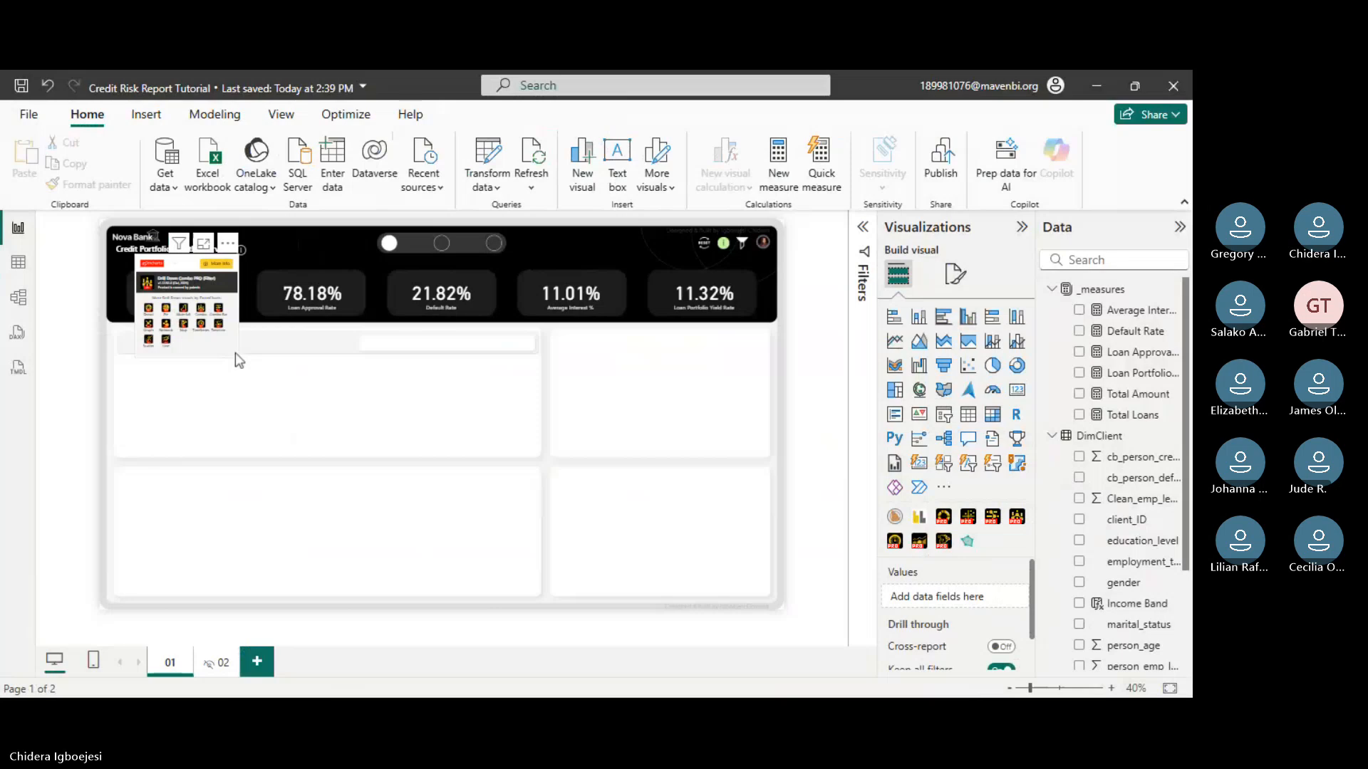
drag(238, 354, 244, 449)
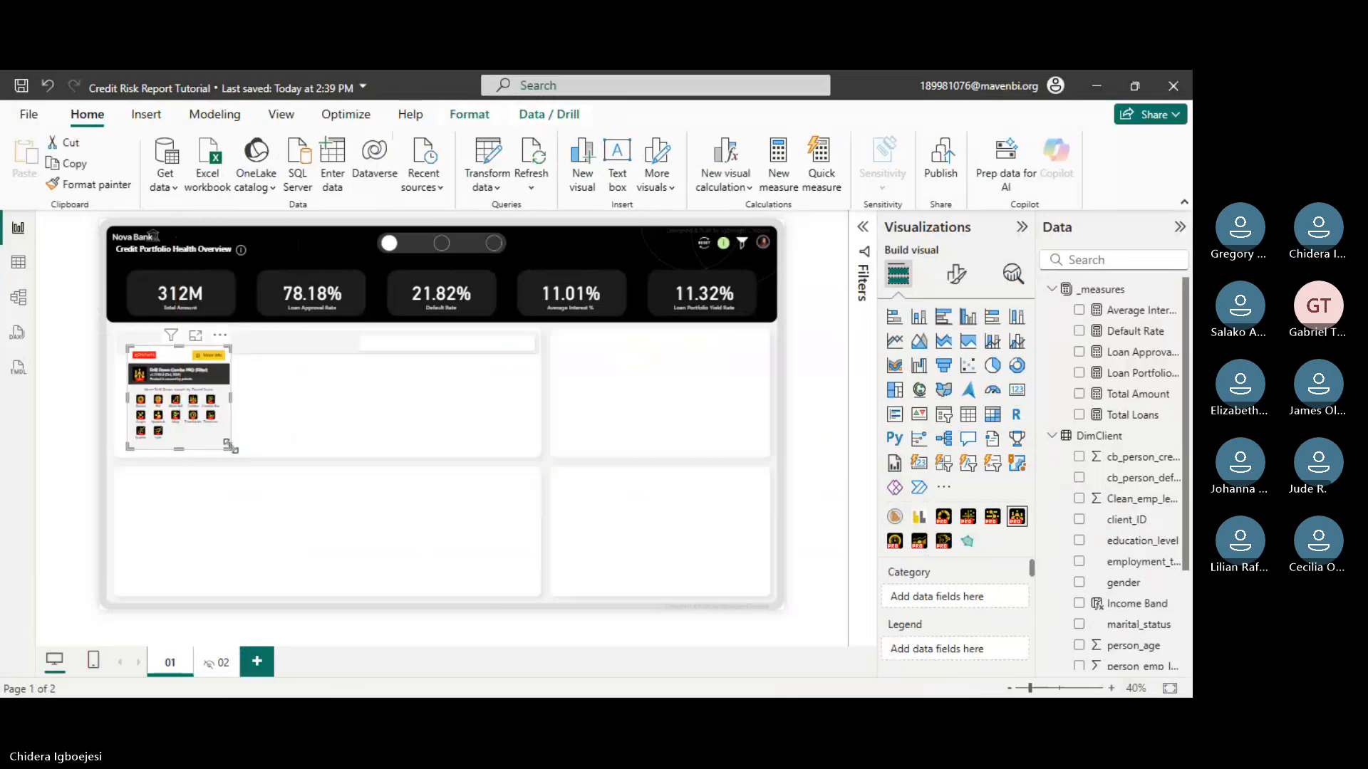
drag(230, 447, 537, 448)
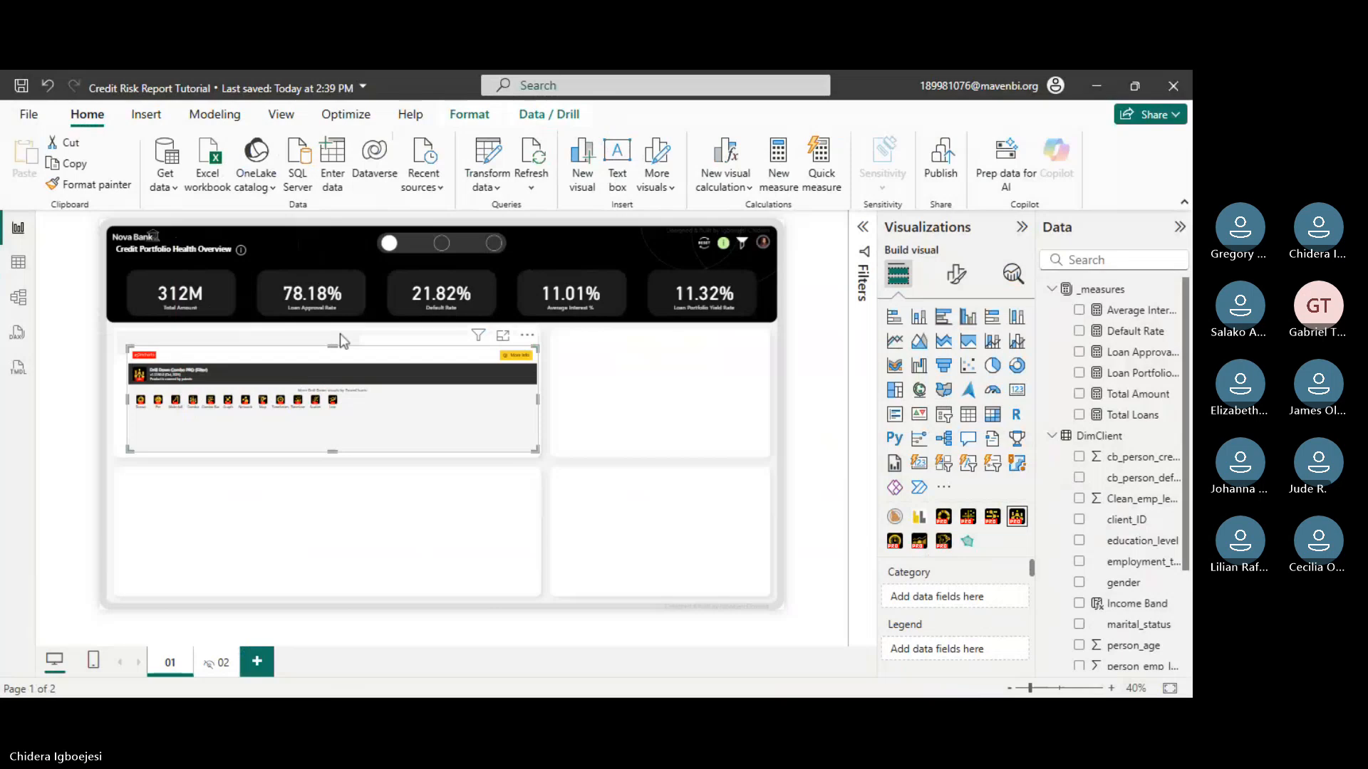
drag(337, 361, 338, 379)
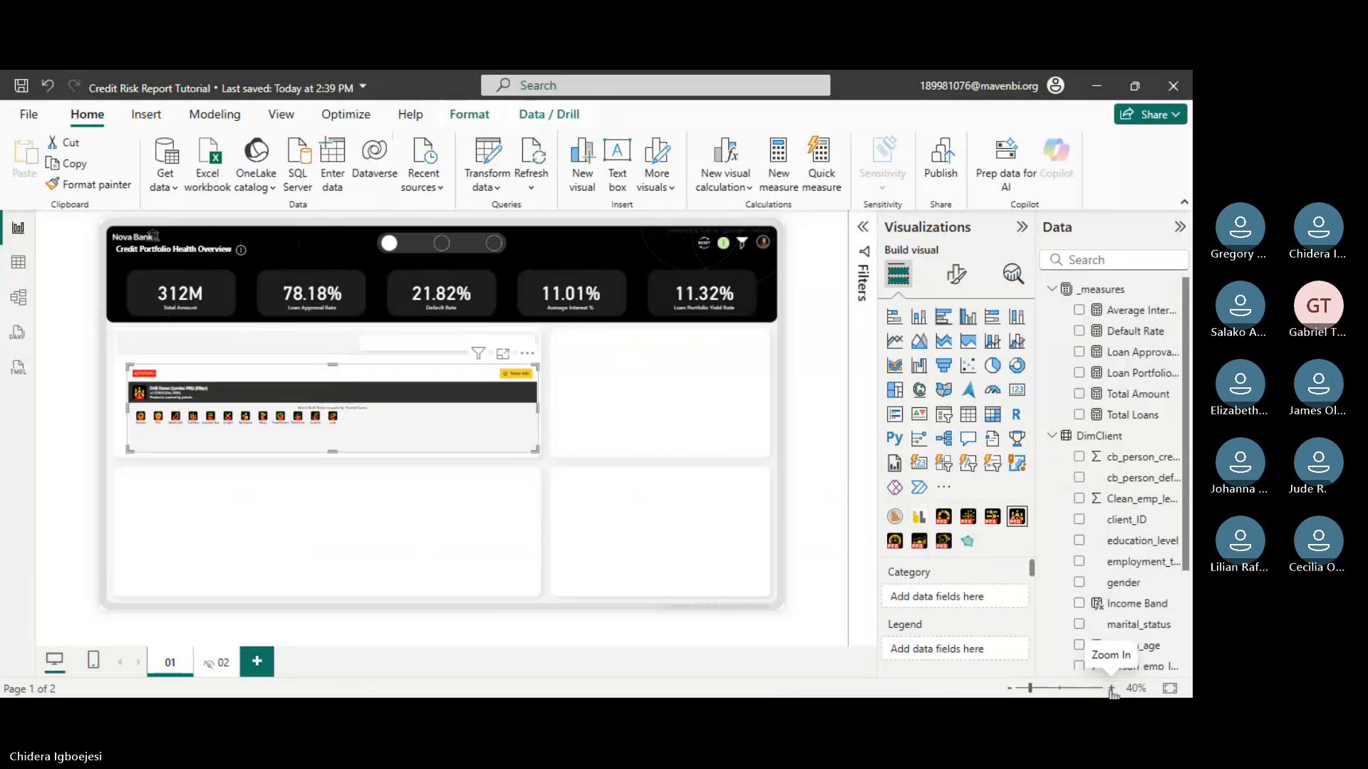
- Nudge the Drill Down Combo PRO visual slightly left and up so it lines up with its panel's left edge
click(1111, 688)
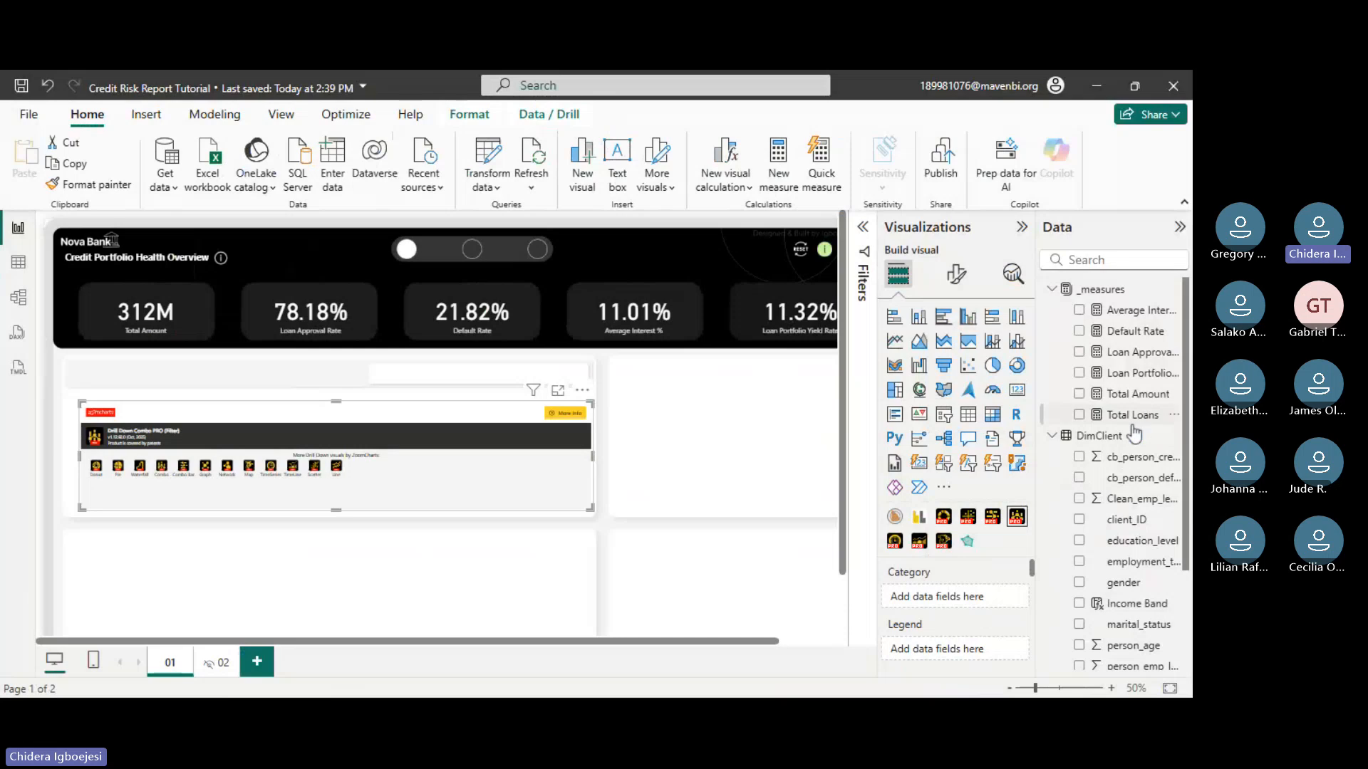
click(1129, 395)
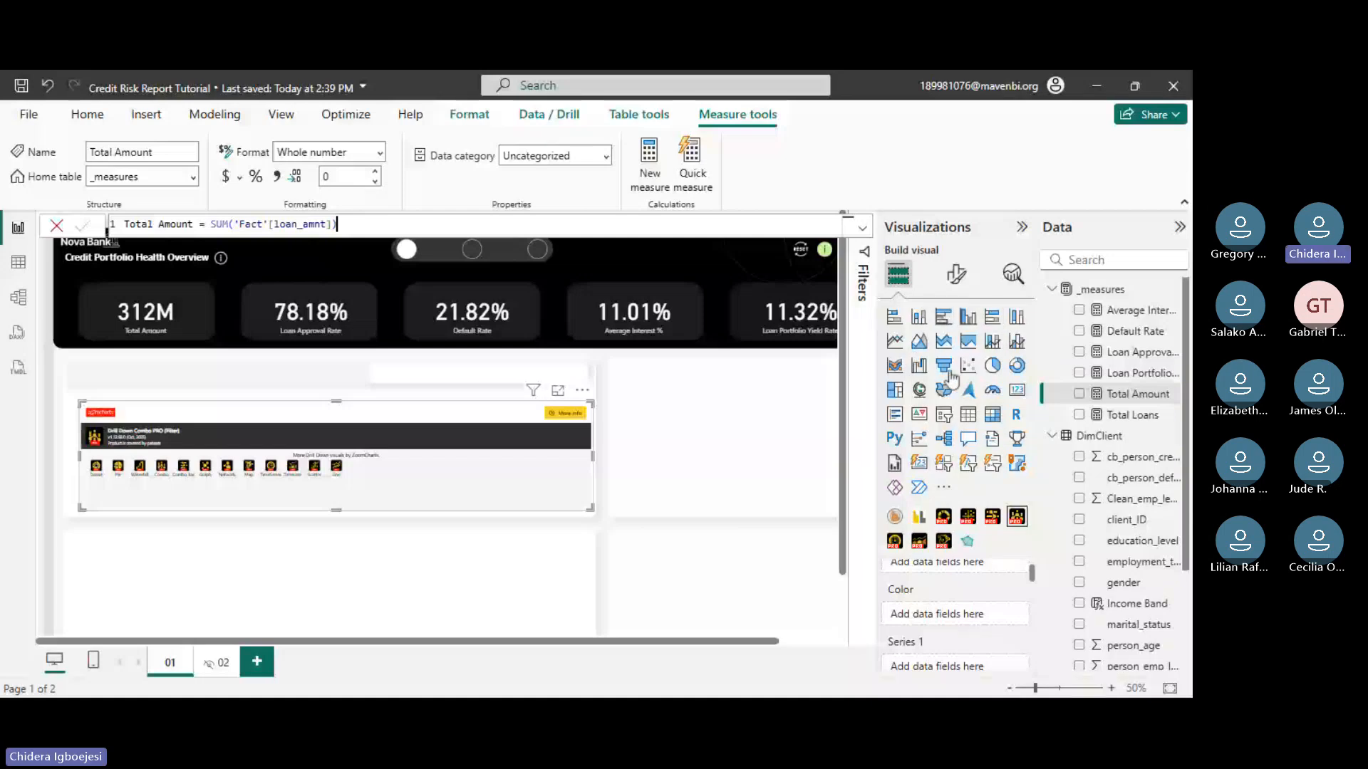
click(1111, 688)
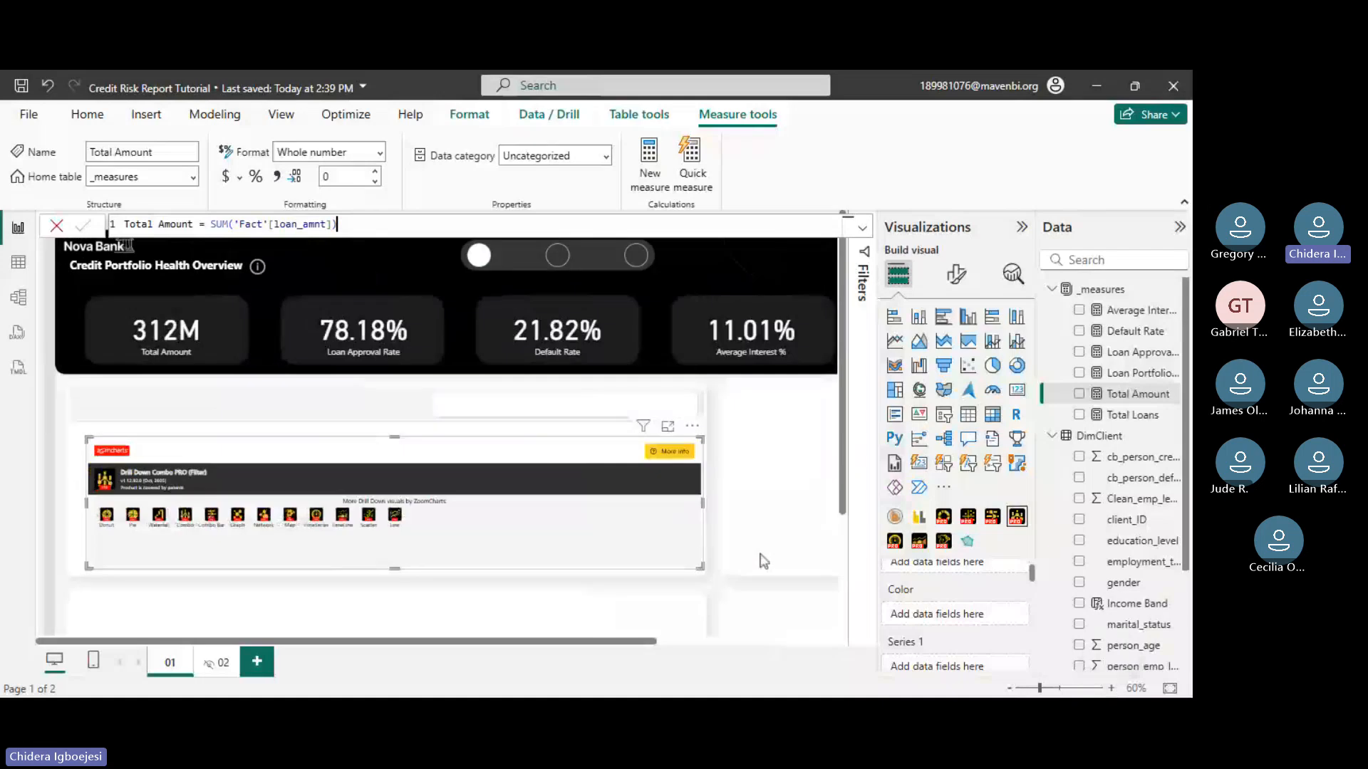
scroll(700, 527, up, 1)
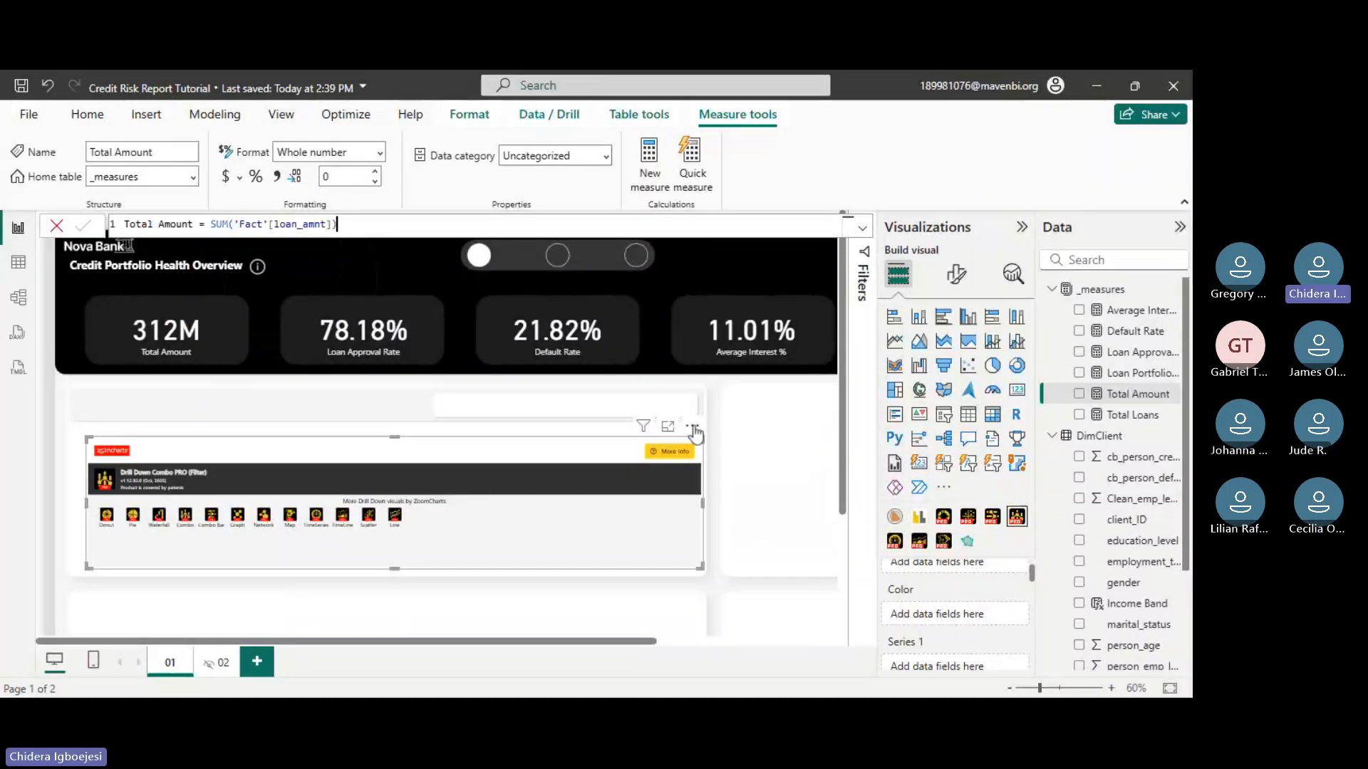
drag(696, 428, 679, 423)
scroll(958, 586, up, 1)
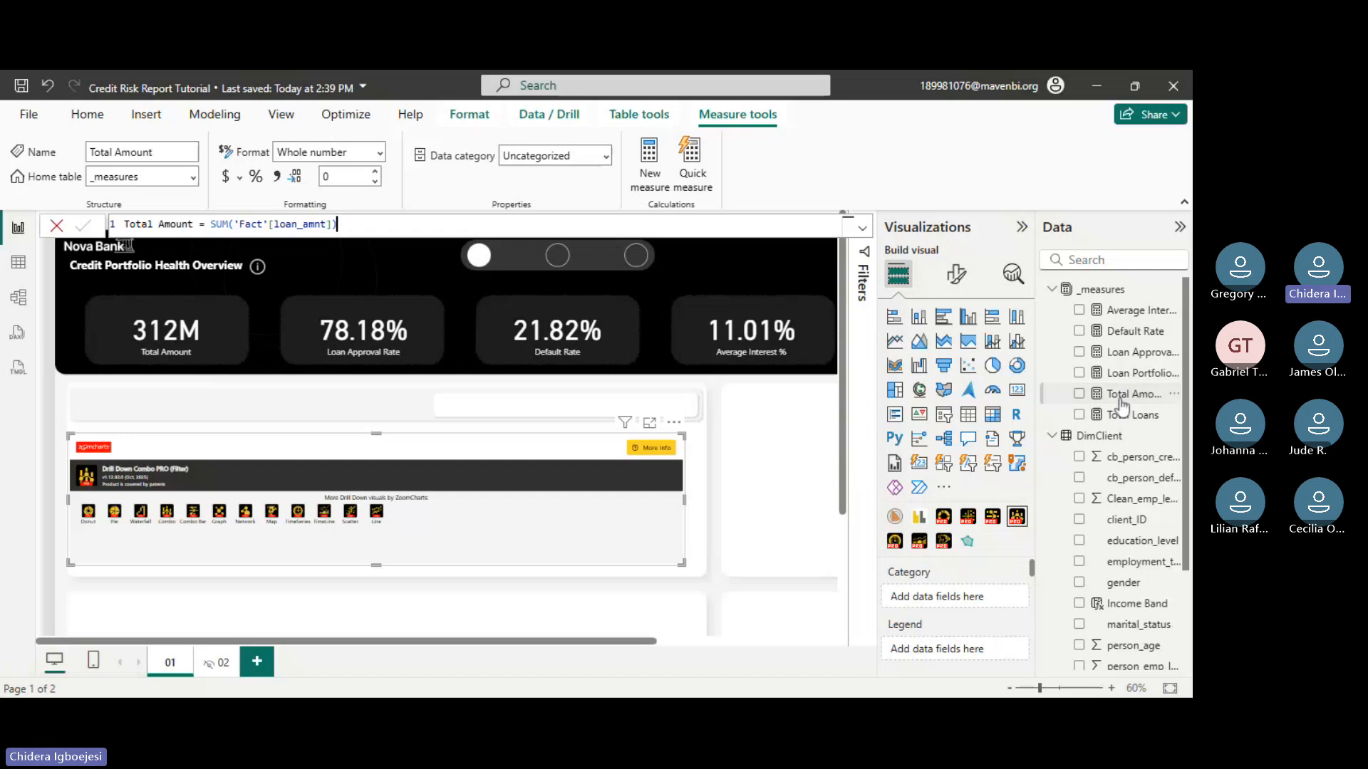
- Assign the Total Amount measure to Series 1 of the Drill Down Combo PRO visual
scroll(965, 664, down, 1)
scroll(962, 652, down, 2)
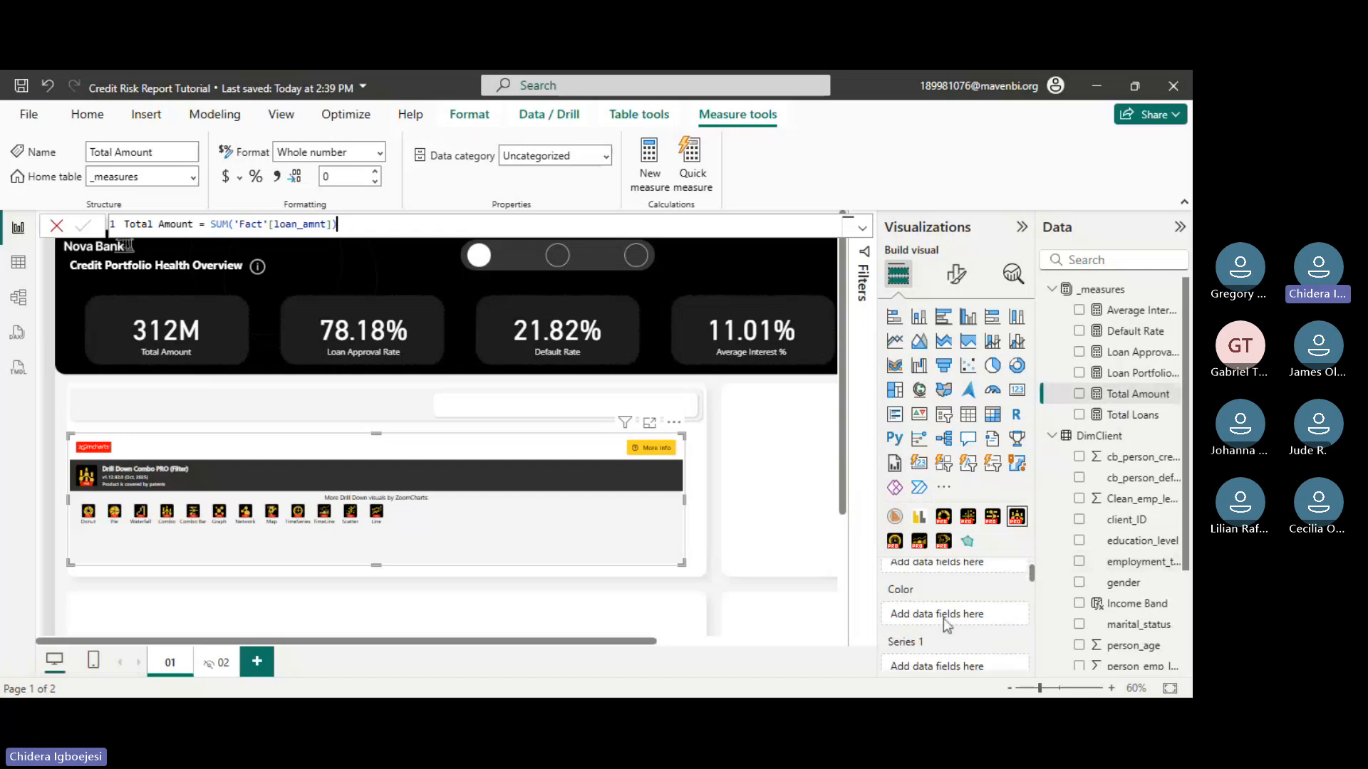
scroll(960, 642, down, 1)
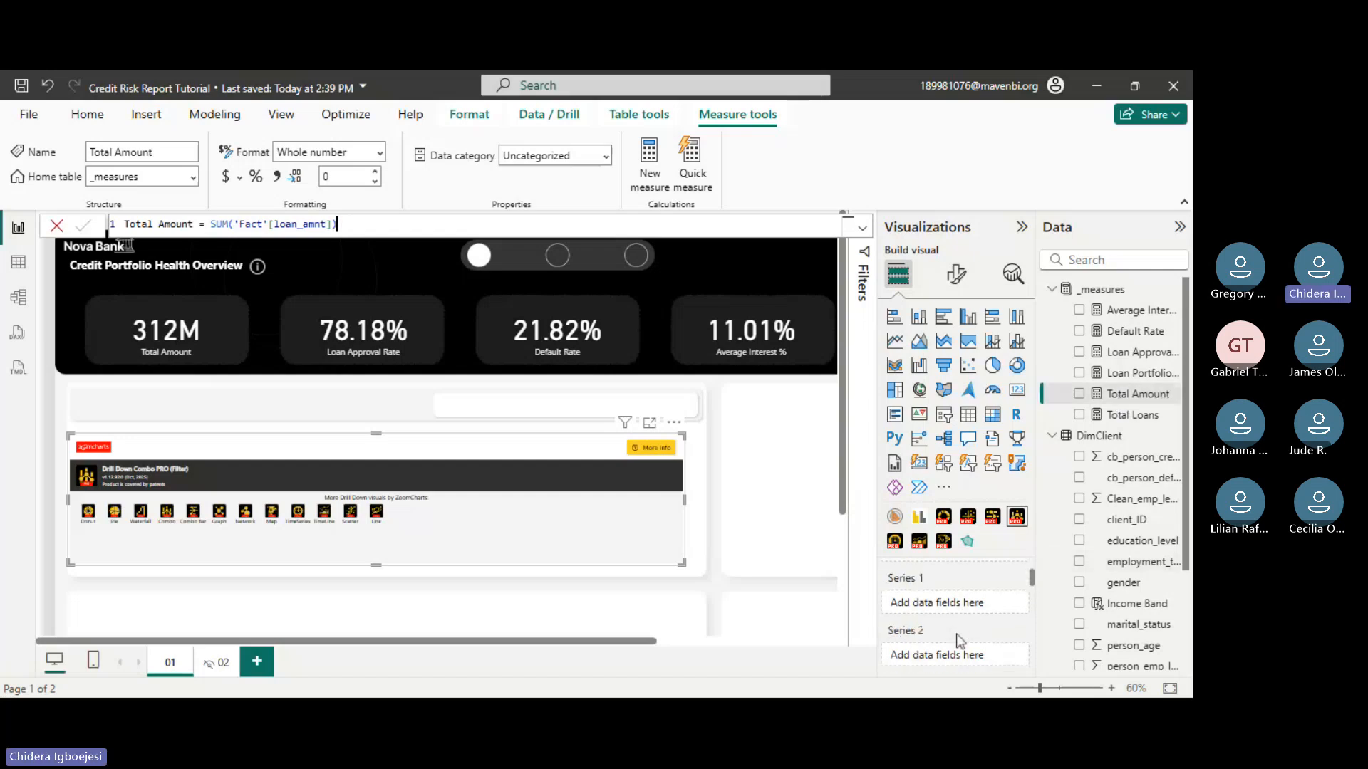
scroll(961, 641, up, 1)
scroll(957, 612, up, 1)
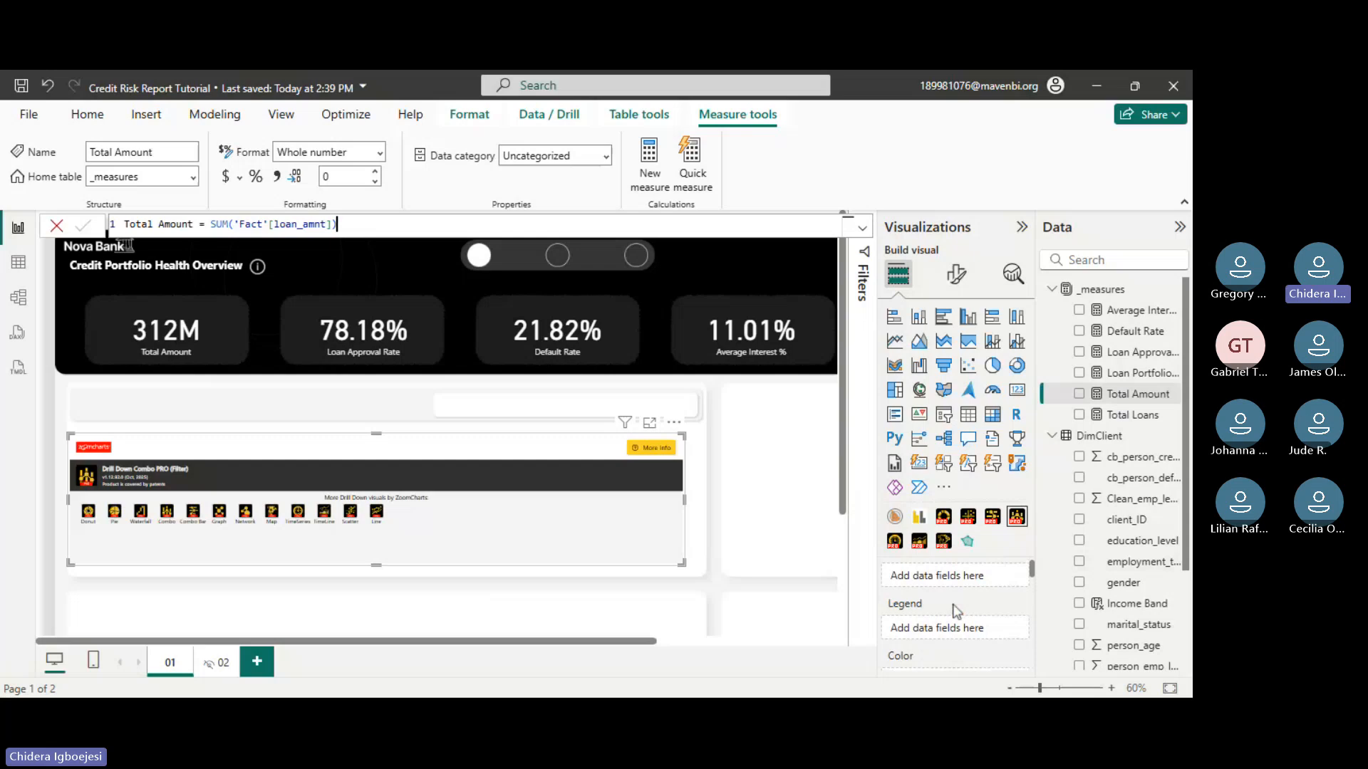
scroll(951, 611, down, 3)
scroll(914, 604, up, 3)
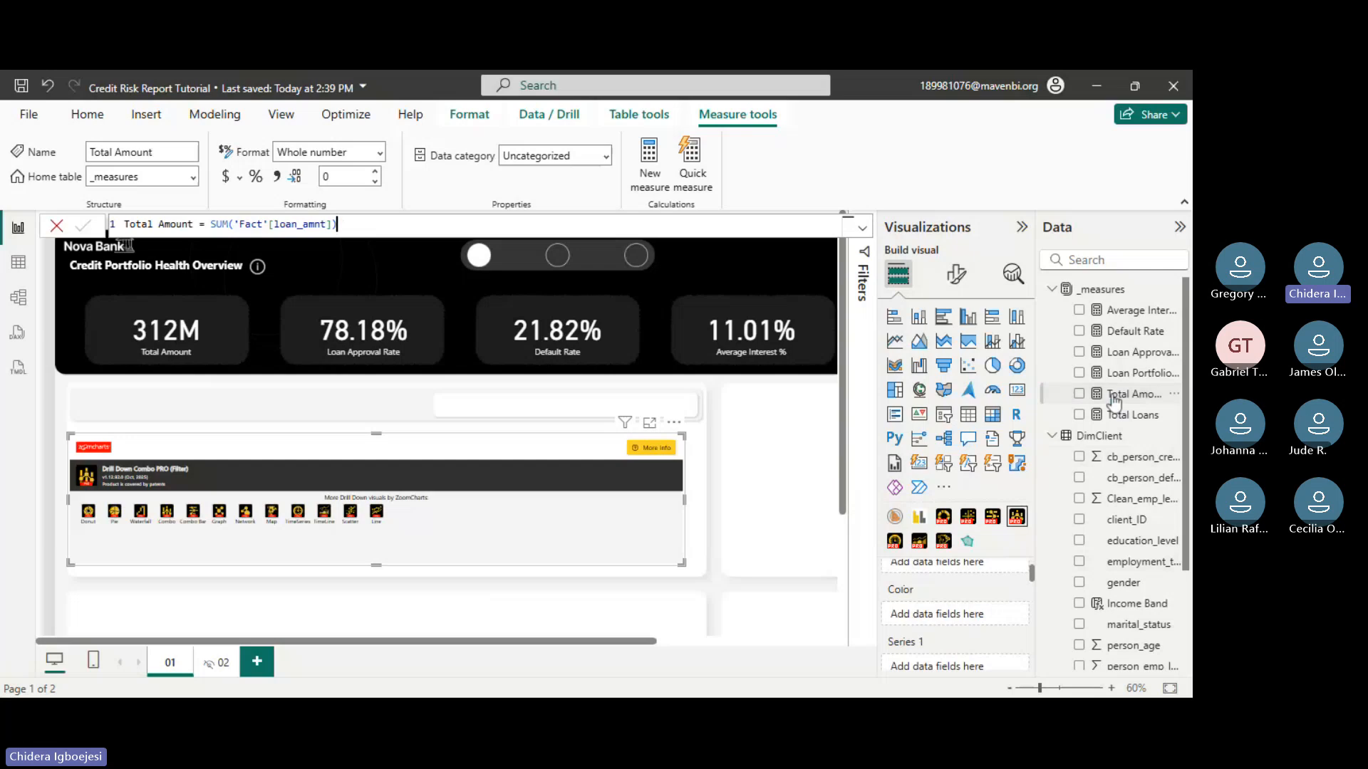
drag(1125, 396, 935, 620)
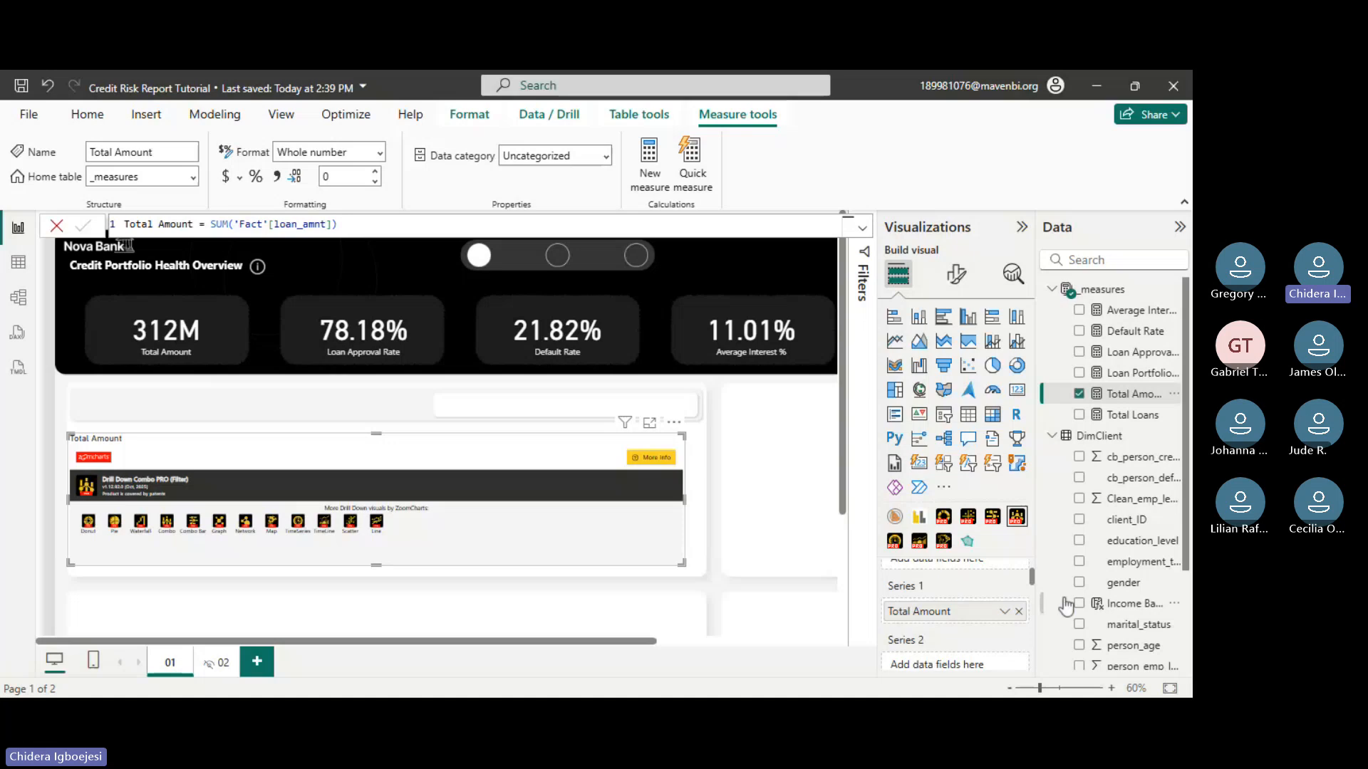
- Search the data fields for INCOM and set DimClient's Income Band as the combo visual's category
scroll(1002, 604, up, 1)
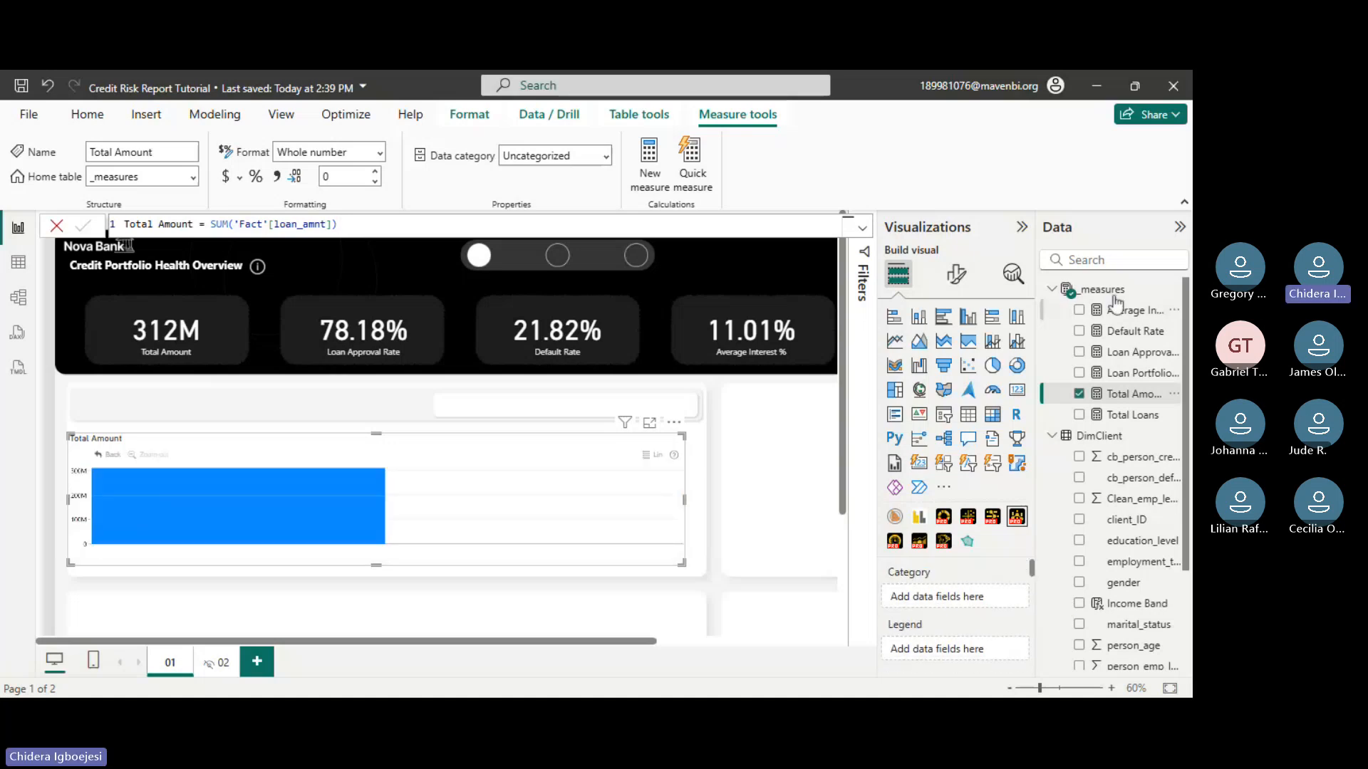
click(1102, 258)
text(iNCOM)
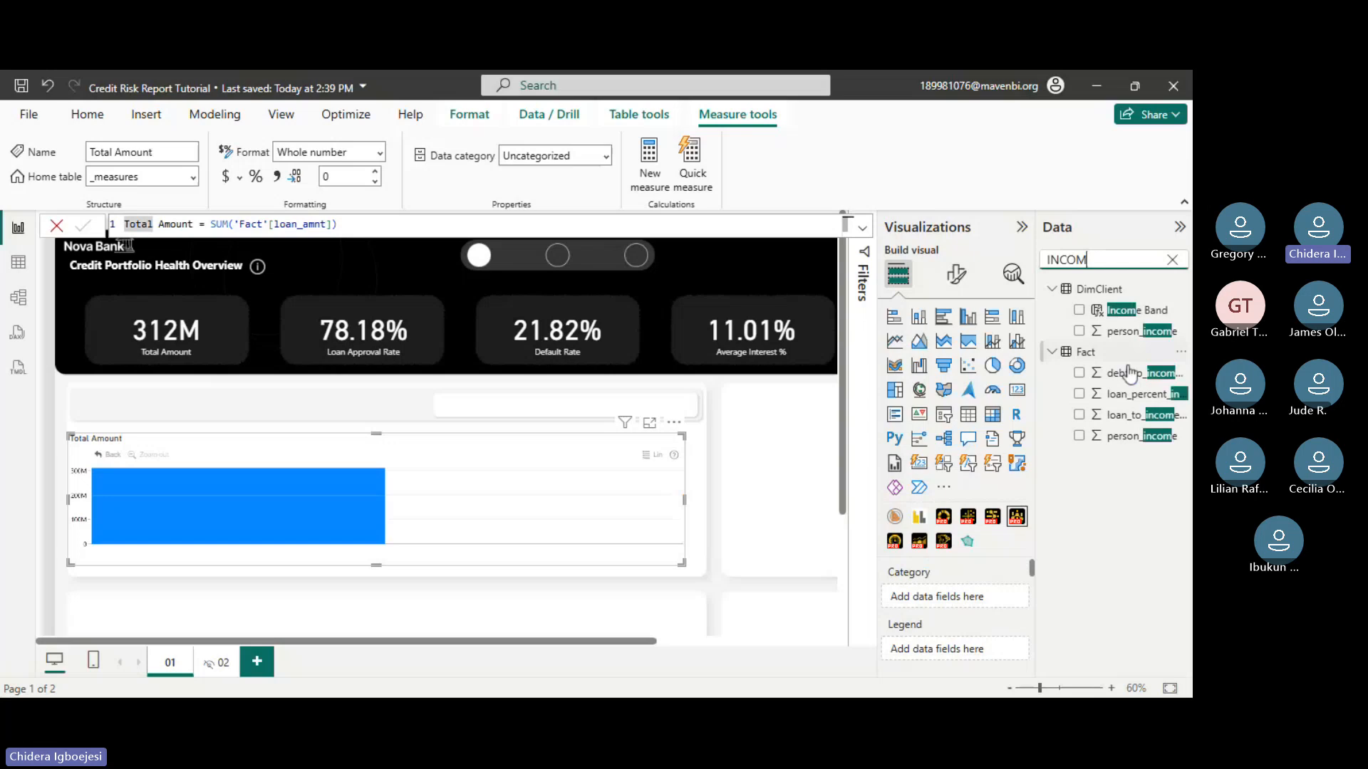
drag(1126, 312, 940, 603)
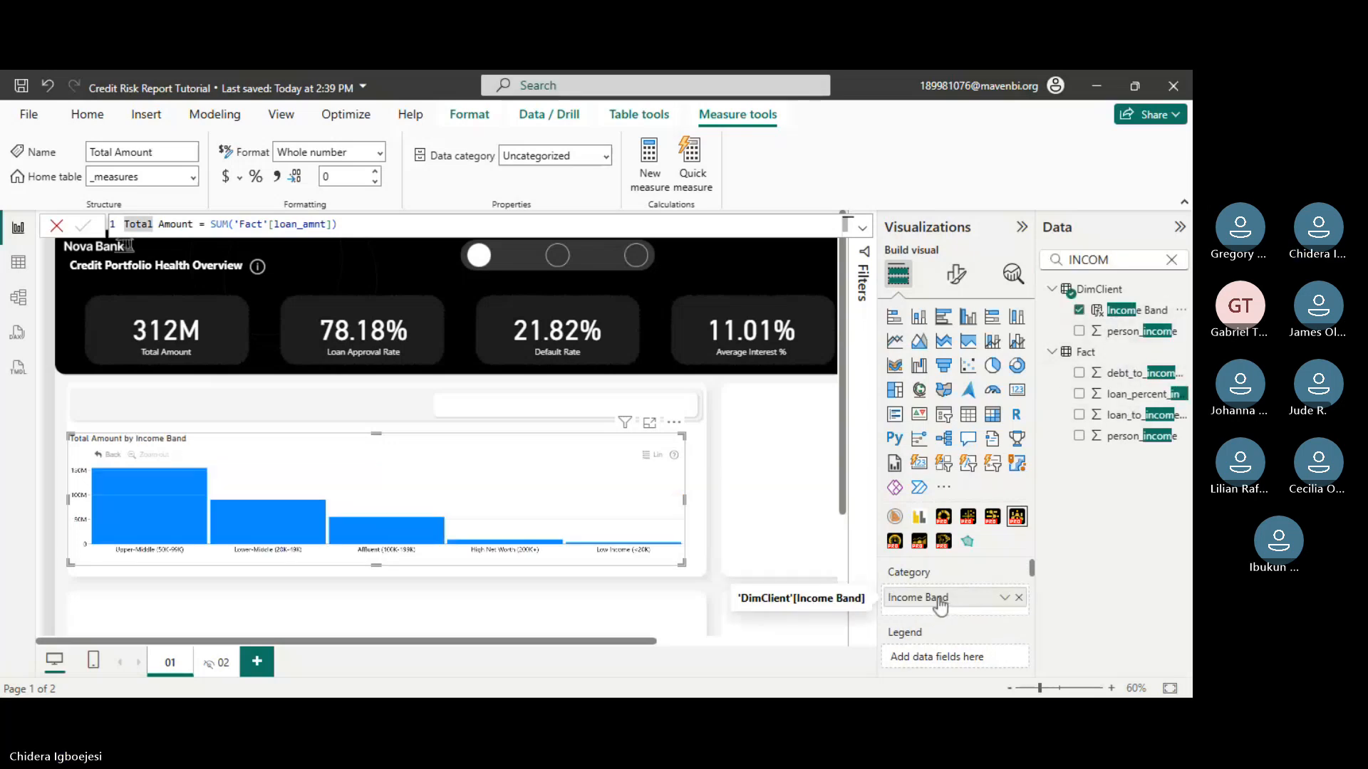
- Increase the height of the Total Amount by Income Band chart by extending its lower edge past its panel
click(674, 425)
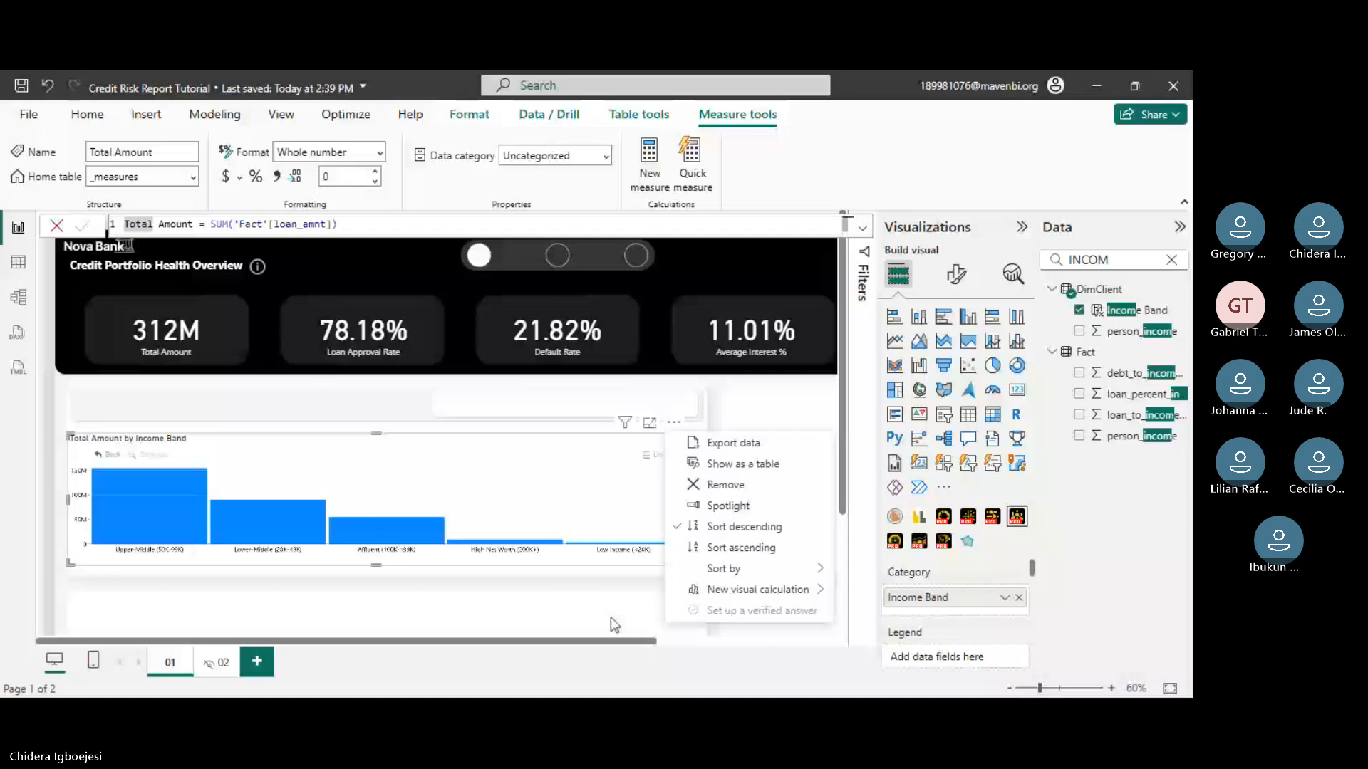
click(1110, 688)
scroll(847, 571, down, 1)
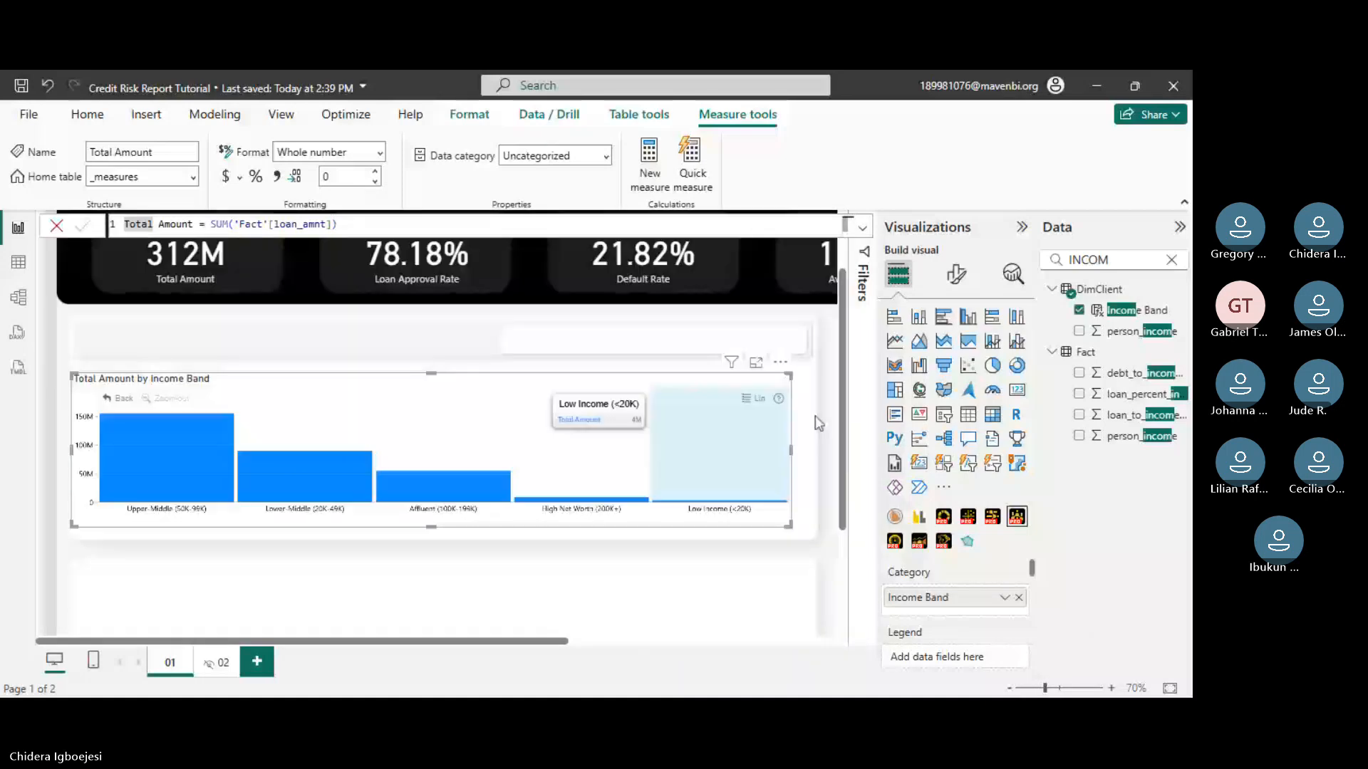
drag(431, 527, 431, 606)
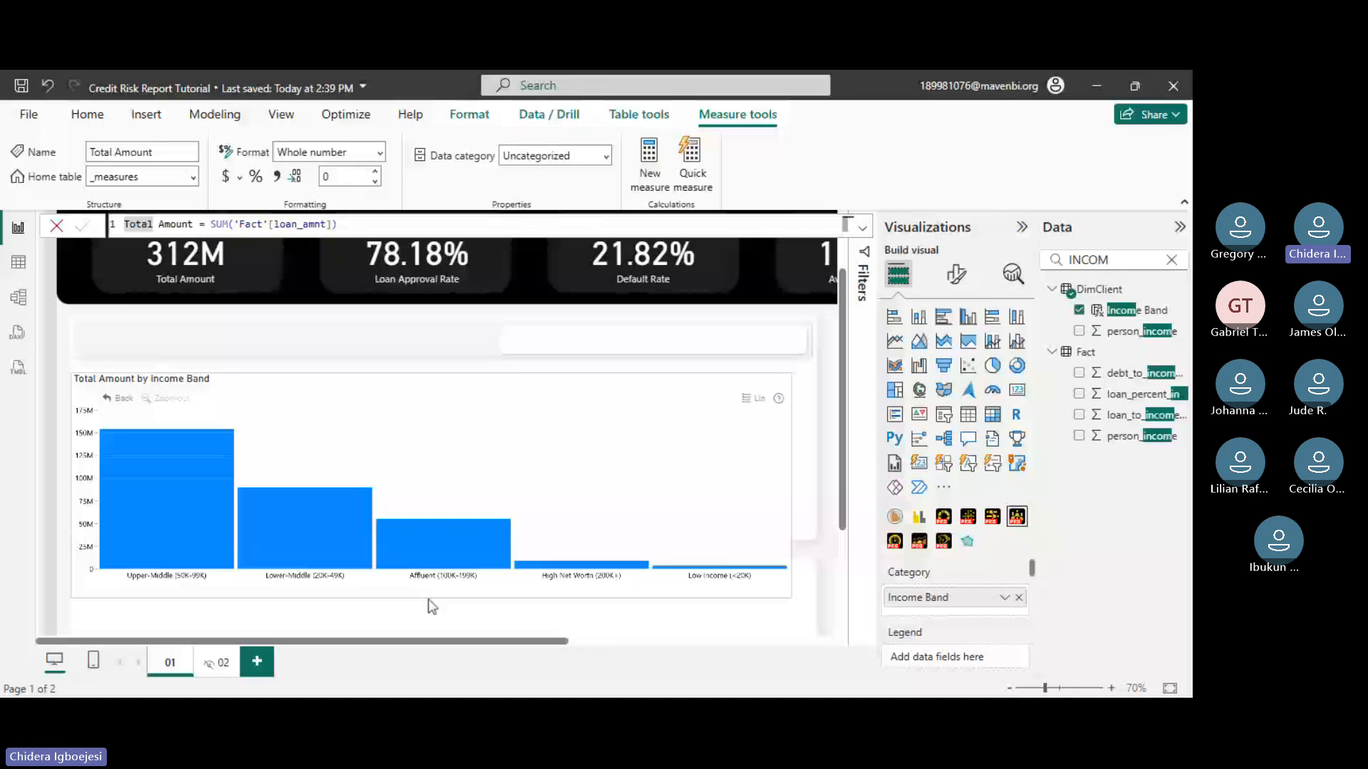
scroll(782, 342, down, 1)
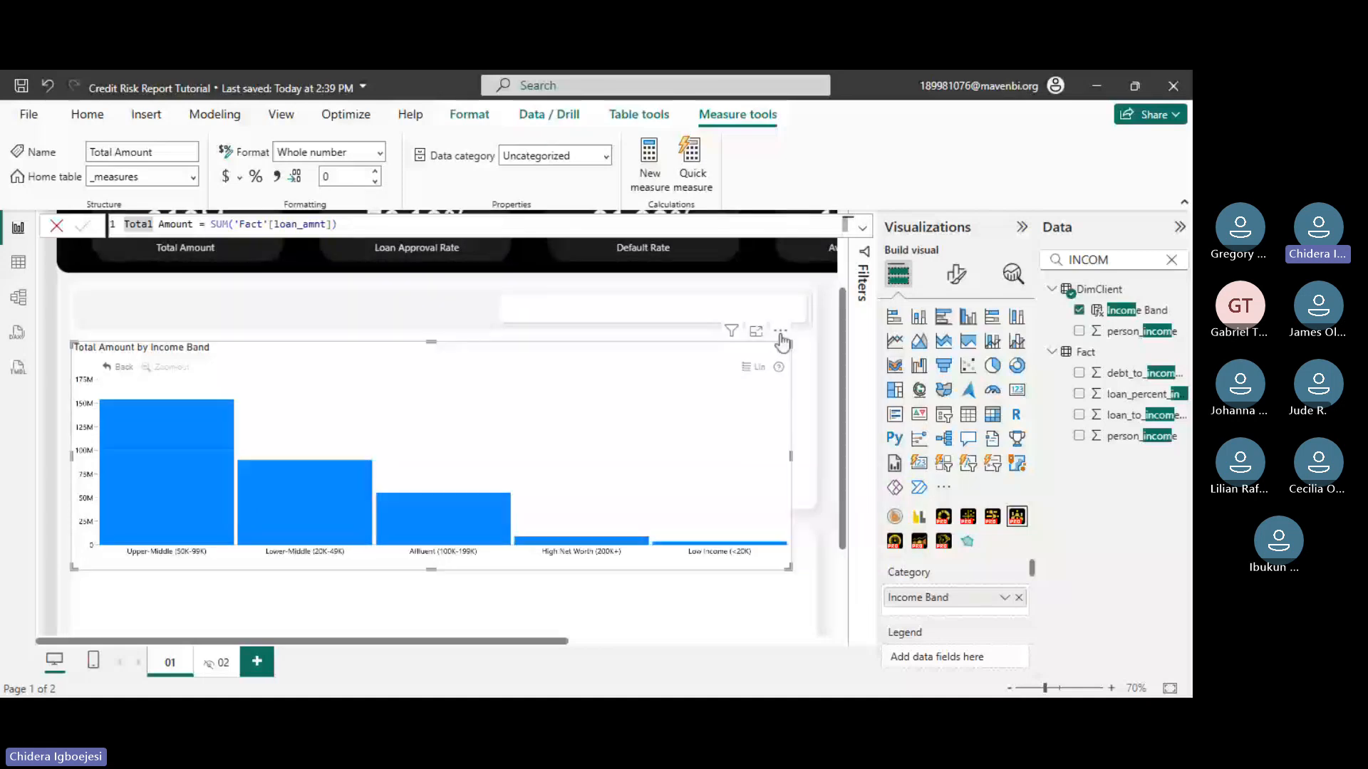
- Sort the Total Amount by Income Band chart by the Income Band field
click(781, 341)
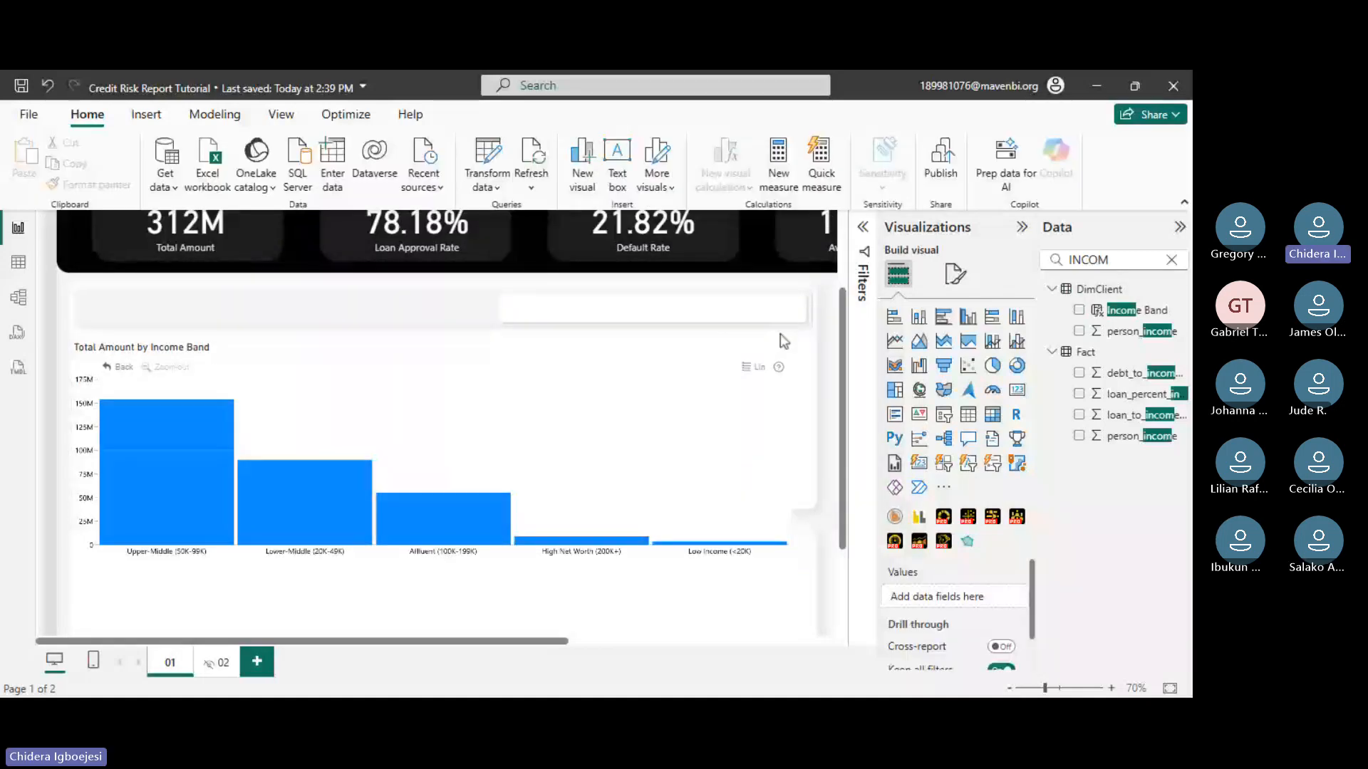
click(781, 331)
mouse_move(843, 483)
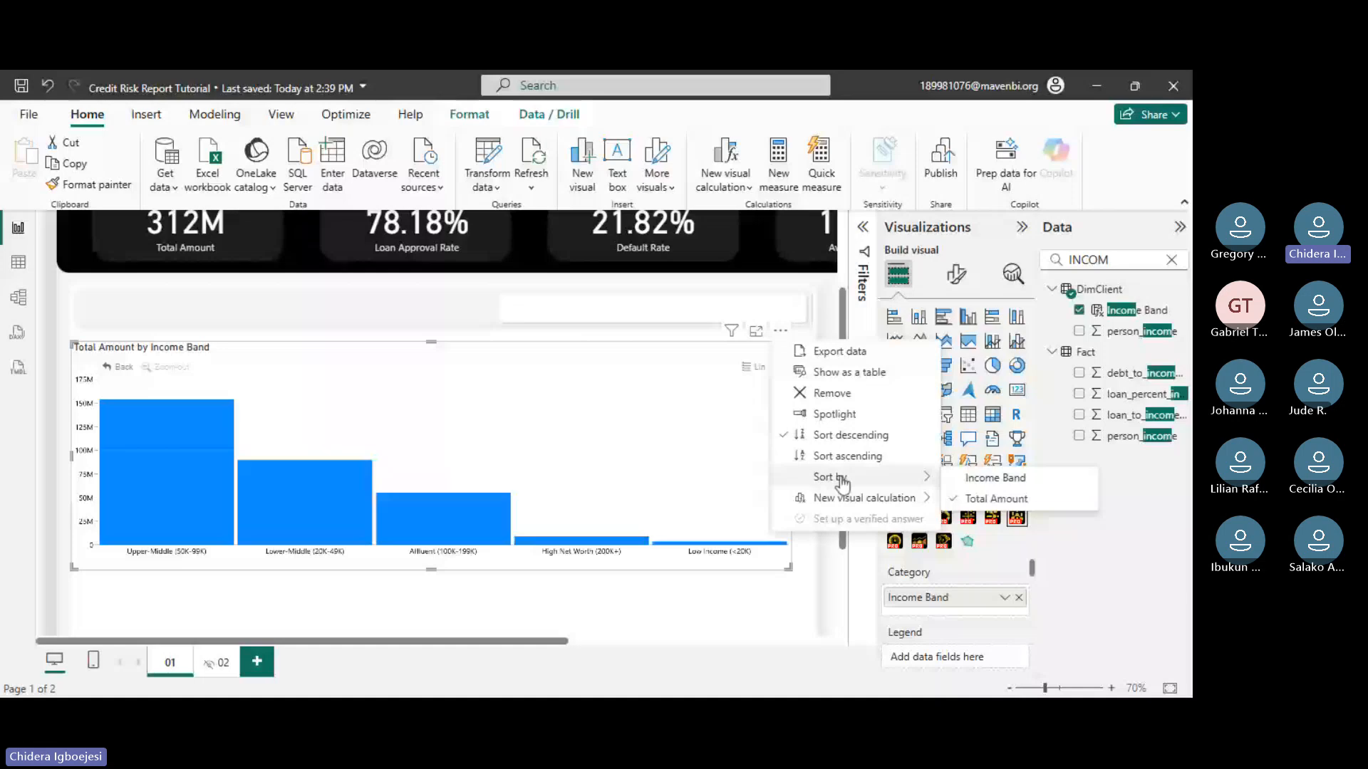
click(971, 480)
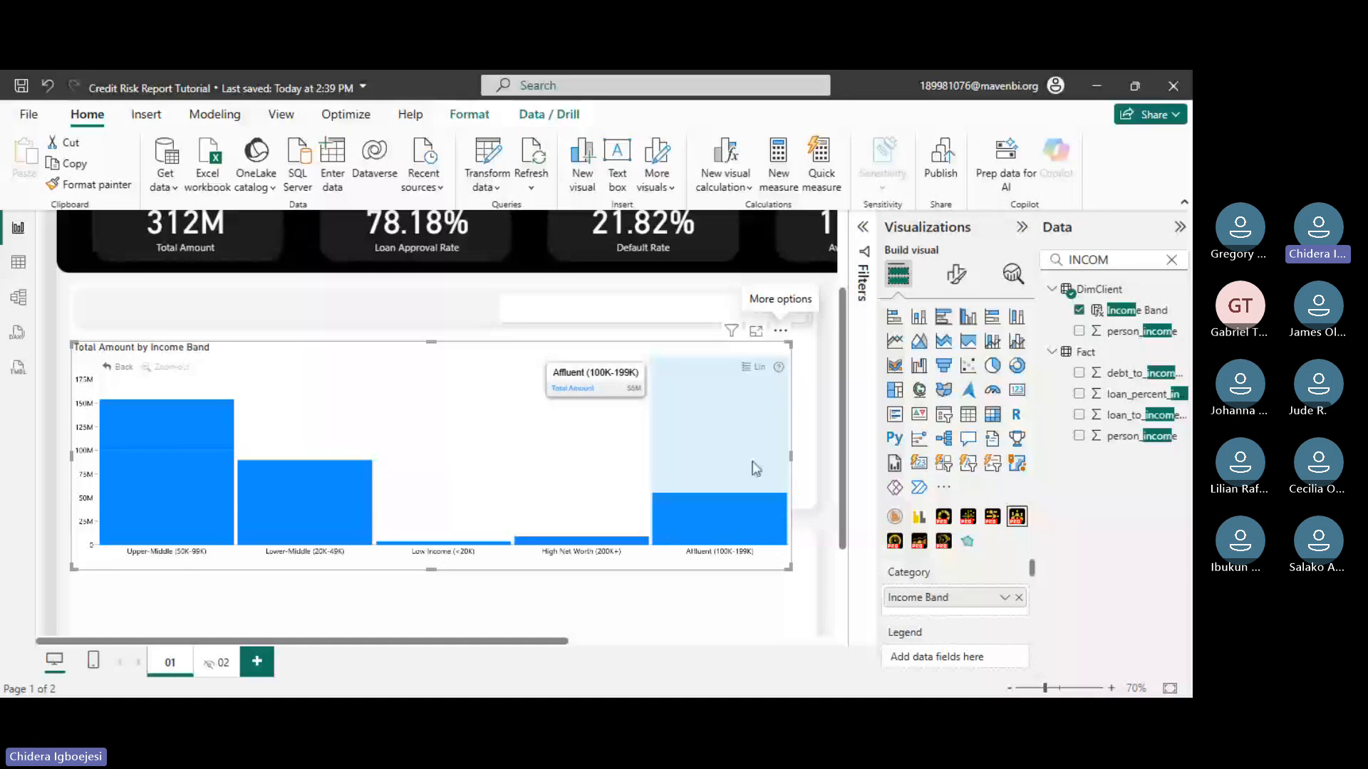
- Write a new calculated table DimIncomeBand using DATATABLE, with Income Band (STRING) and SortOrder (INTEGER) columns, numbering Low Income (<20K) through Unknown 1 to 6
click(1171, 260)
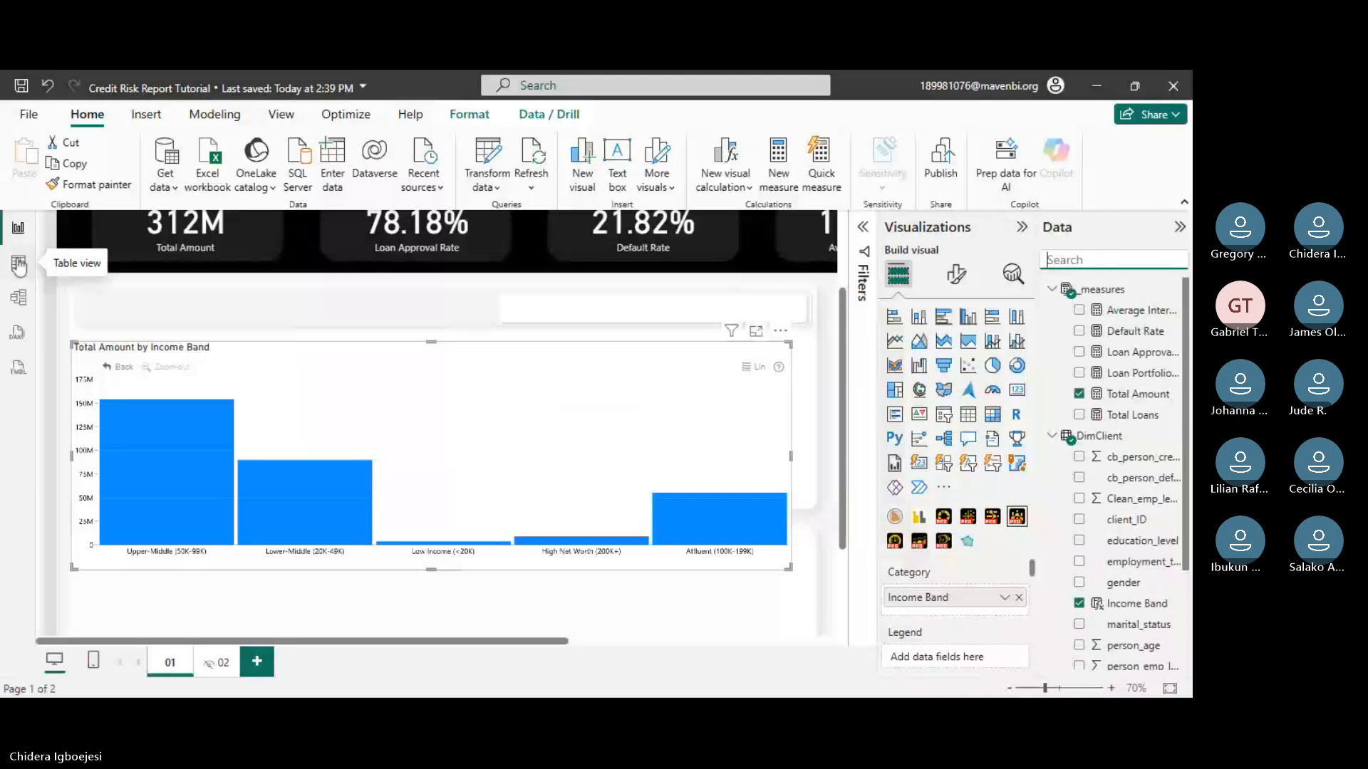
click(19, 265)
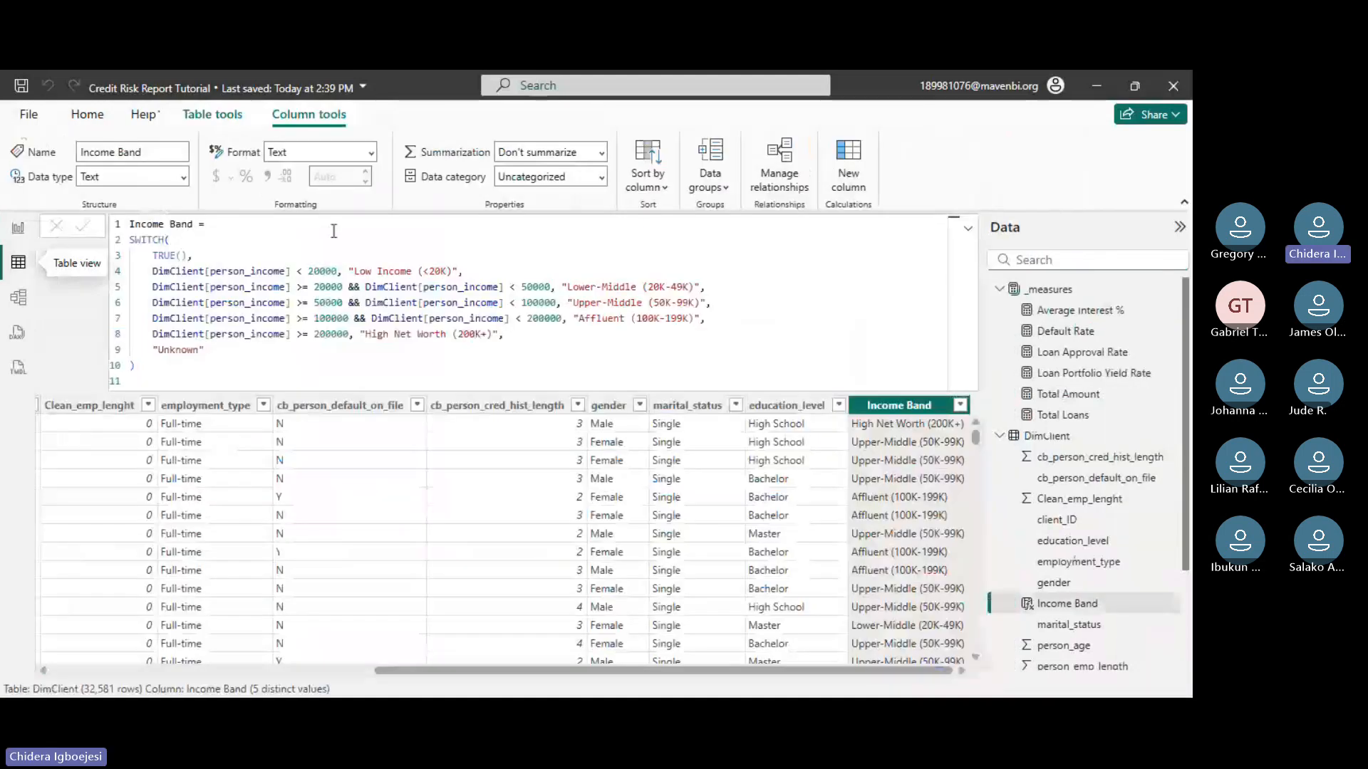
click(191, 118)
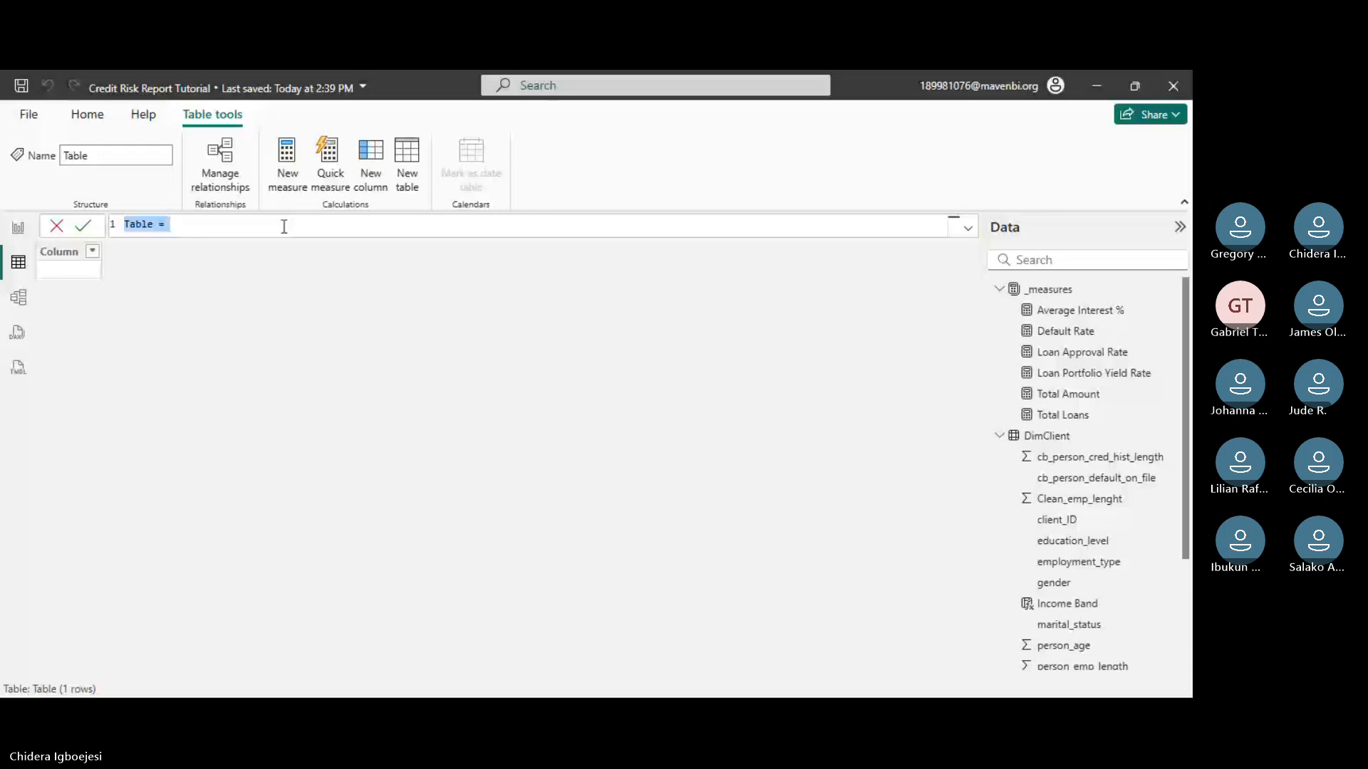
click(237, 228)
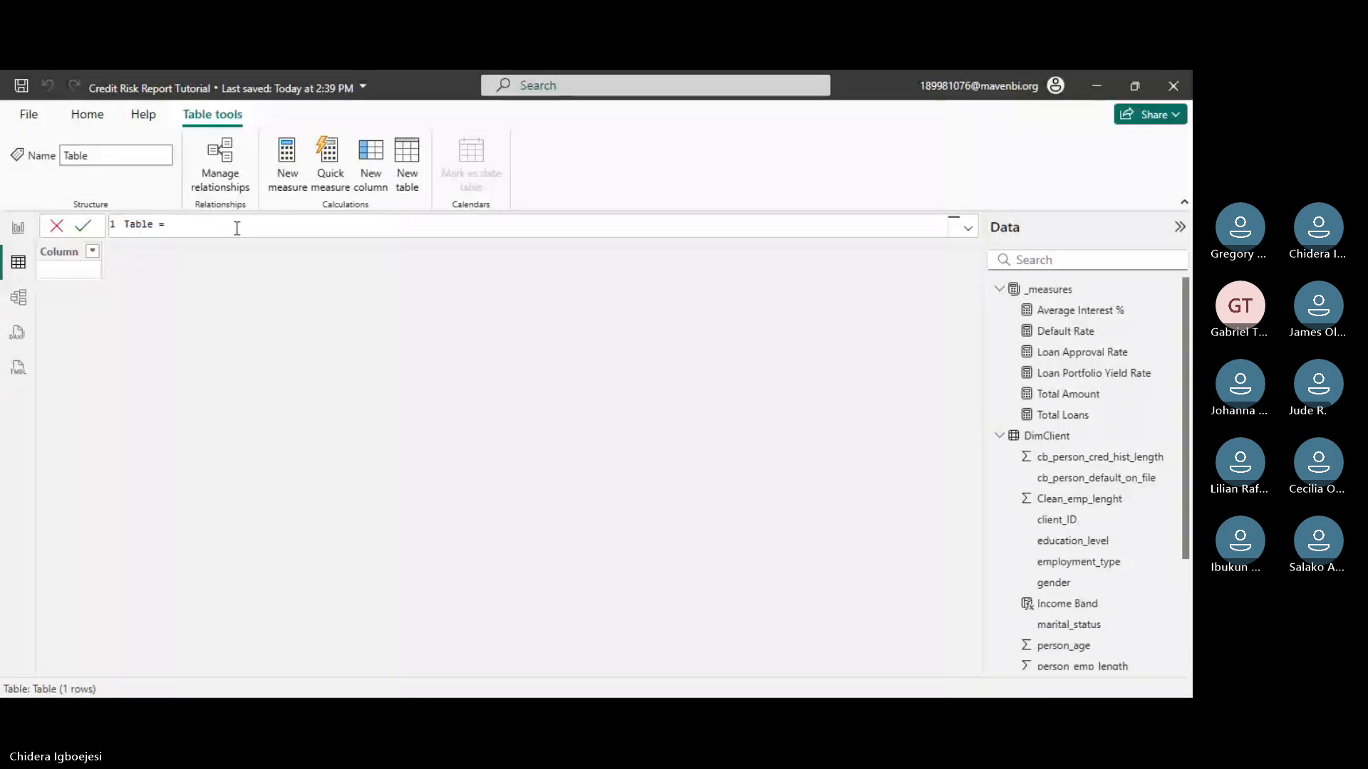
drag(183, 226, 119, 226)
text(DimIncomeBand = DATATABLE (     "Income Band", STRING,     "SortOrder", INTEGER,     {         { "Low Income (<20K)", 1 },         { "Lower-Middle (20K-49K)", 2 },         { "Upper-Middle (50K-99K)", 3 },         { "Affluent (100K-199K)", 4 },         { "High Net Worth (200K+)", 5 },         { "Unknown", 6}     } ))
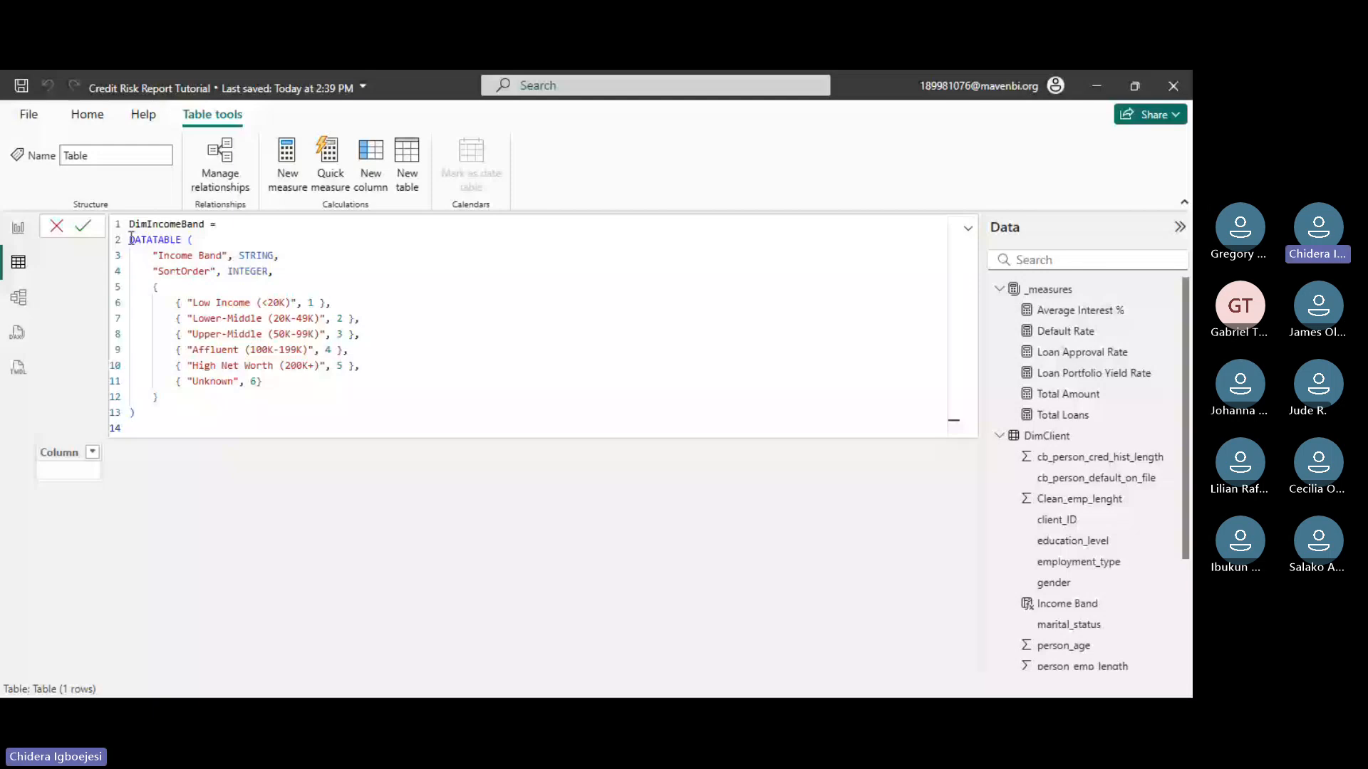
- Review the DimIncomeBand formula's column names and data types and the sort number paired with each income band
click(208, 239)
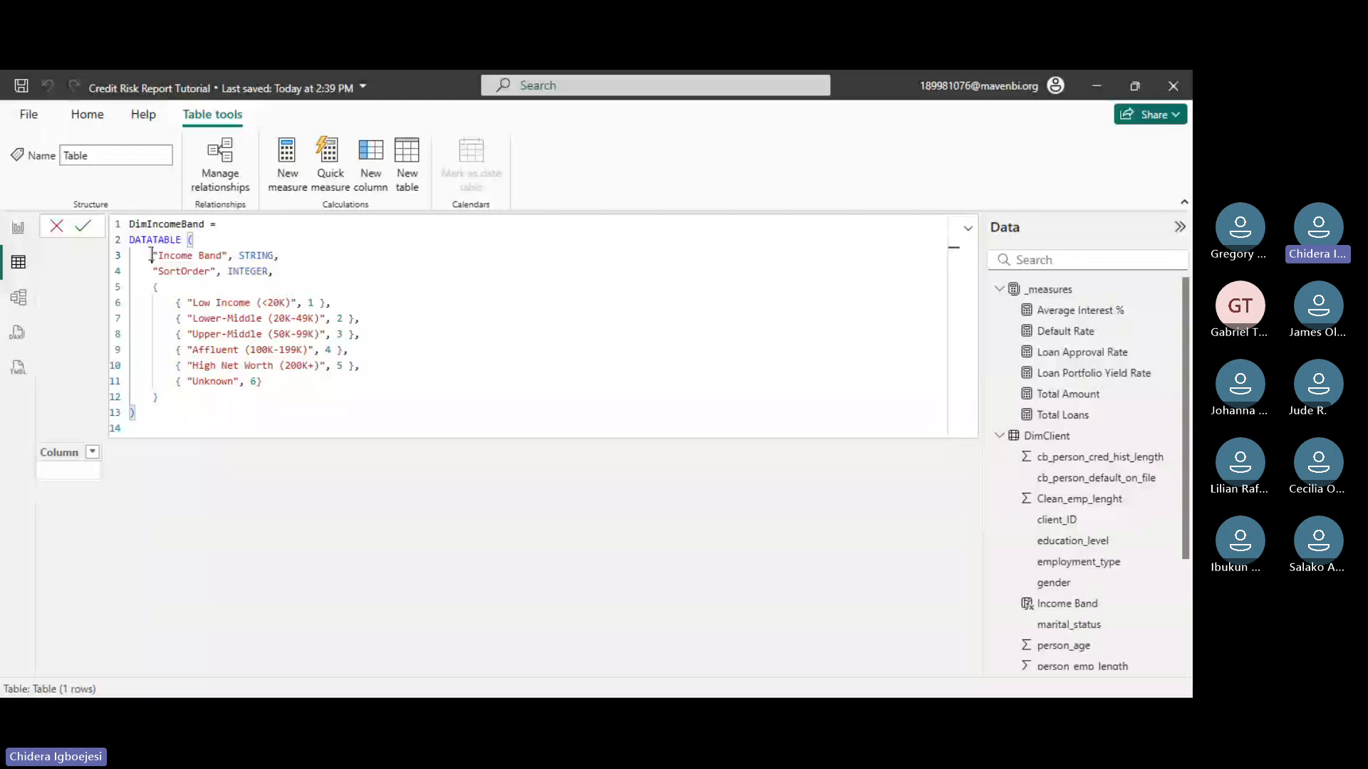
drag(151, 255, 276, 255)
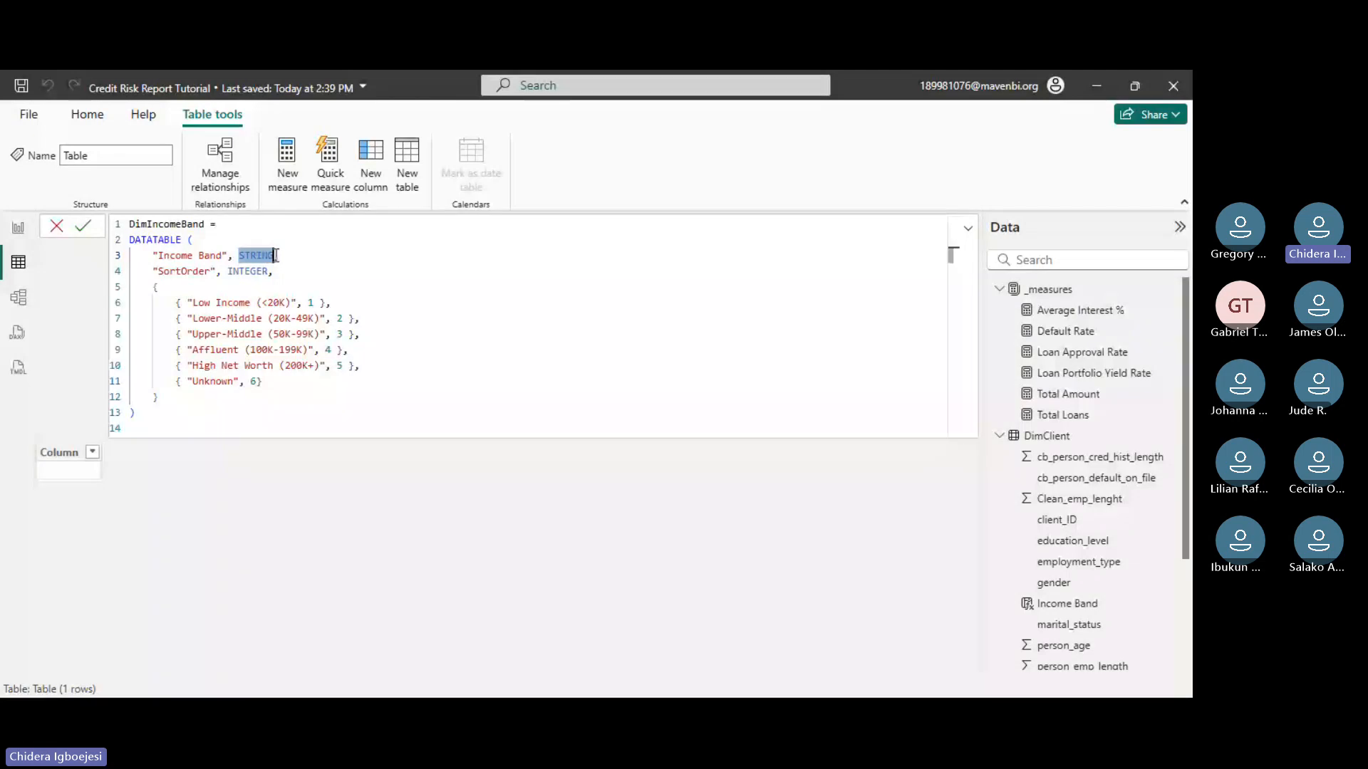
click(160, 255)
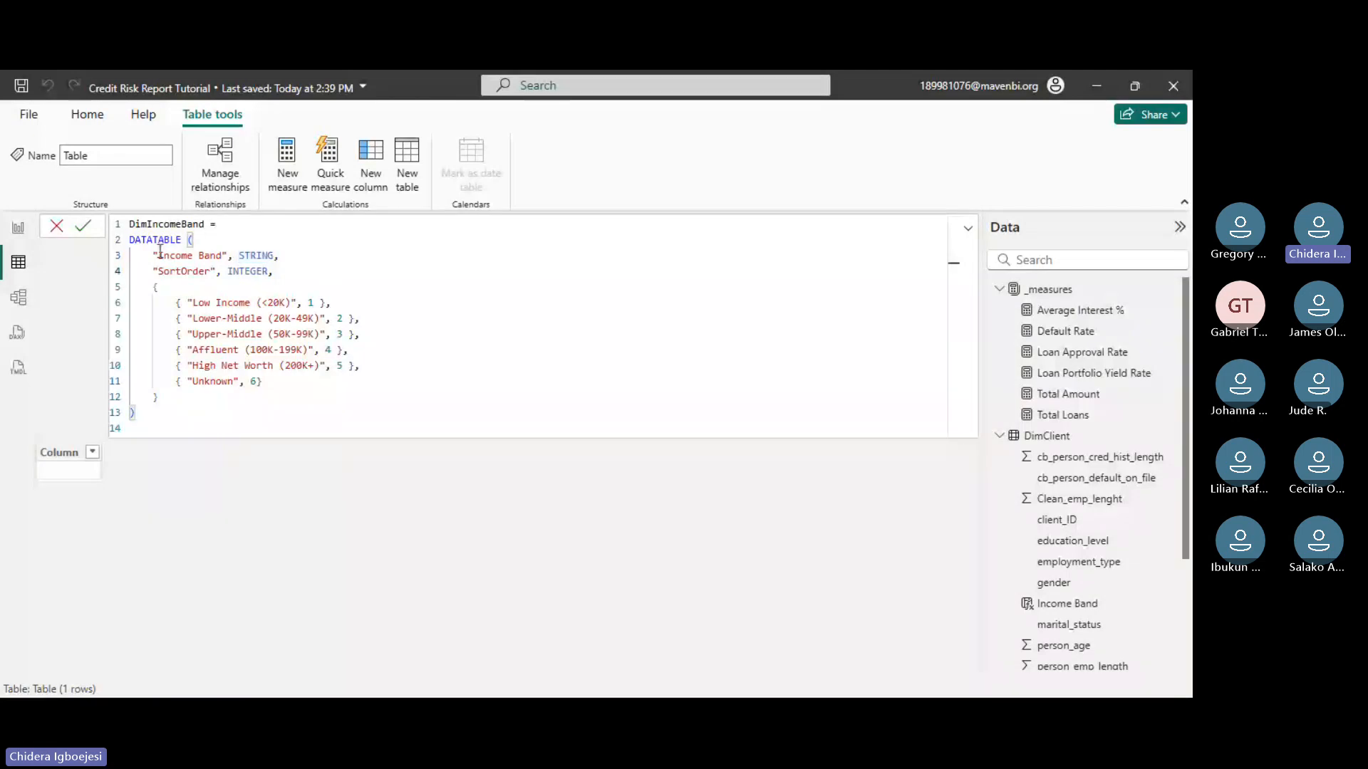
drag(161, 254, 273, 271)
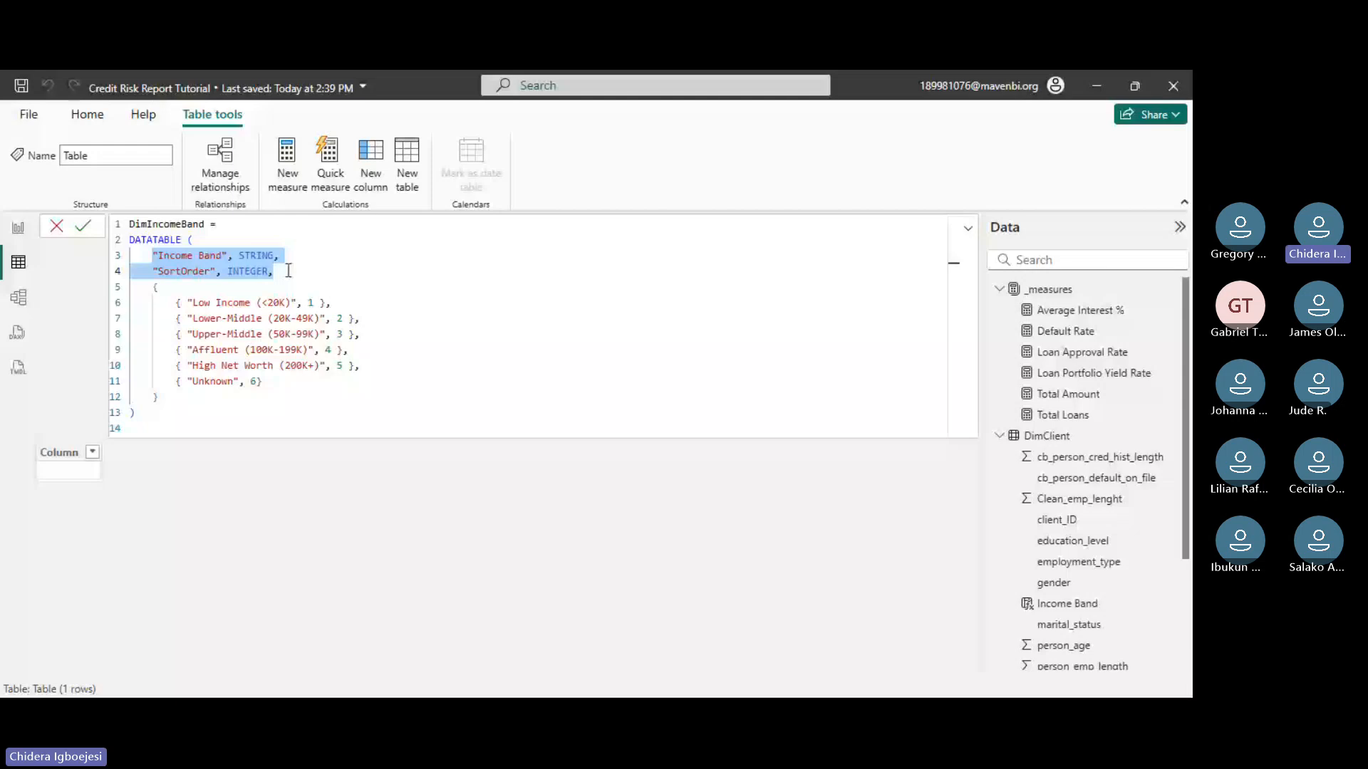
click(199, 282)
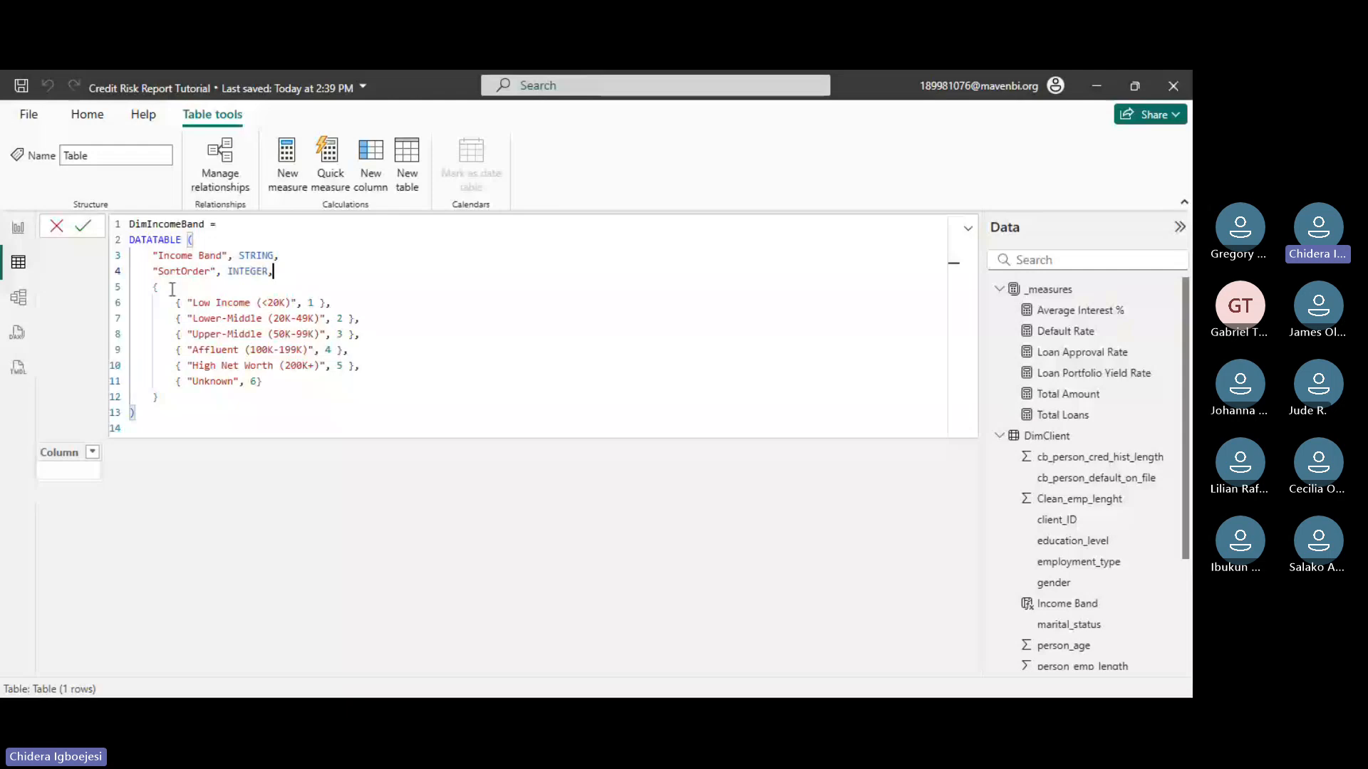
click(188, 302)
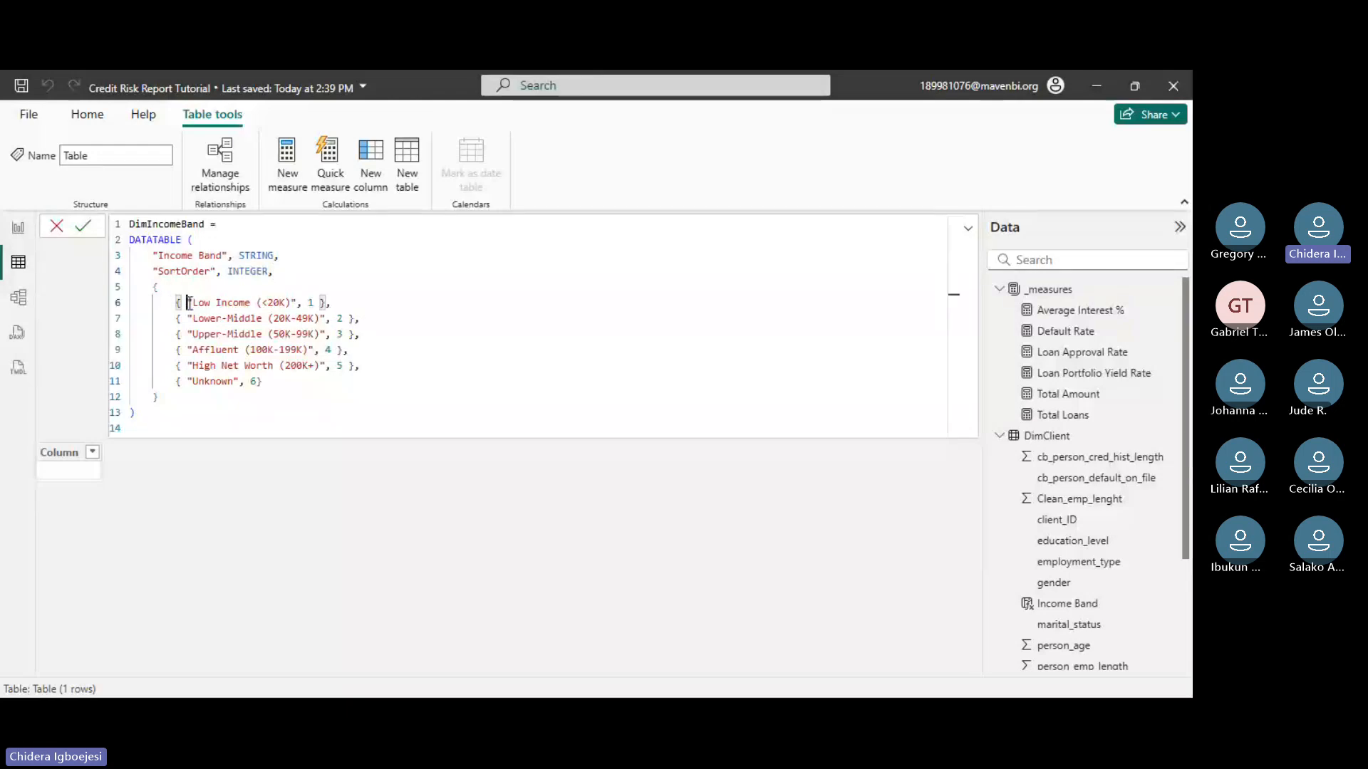
drag(188, 303, 297, 305)
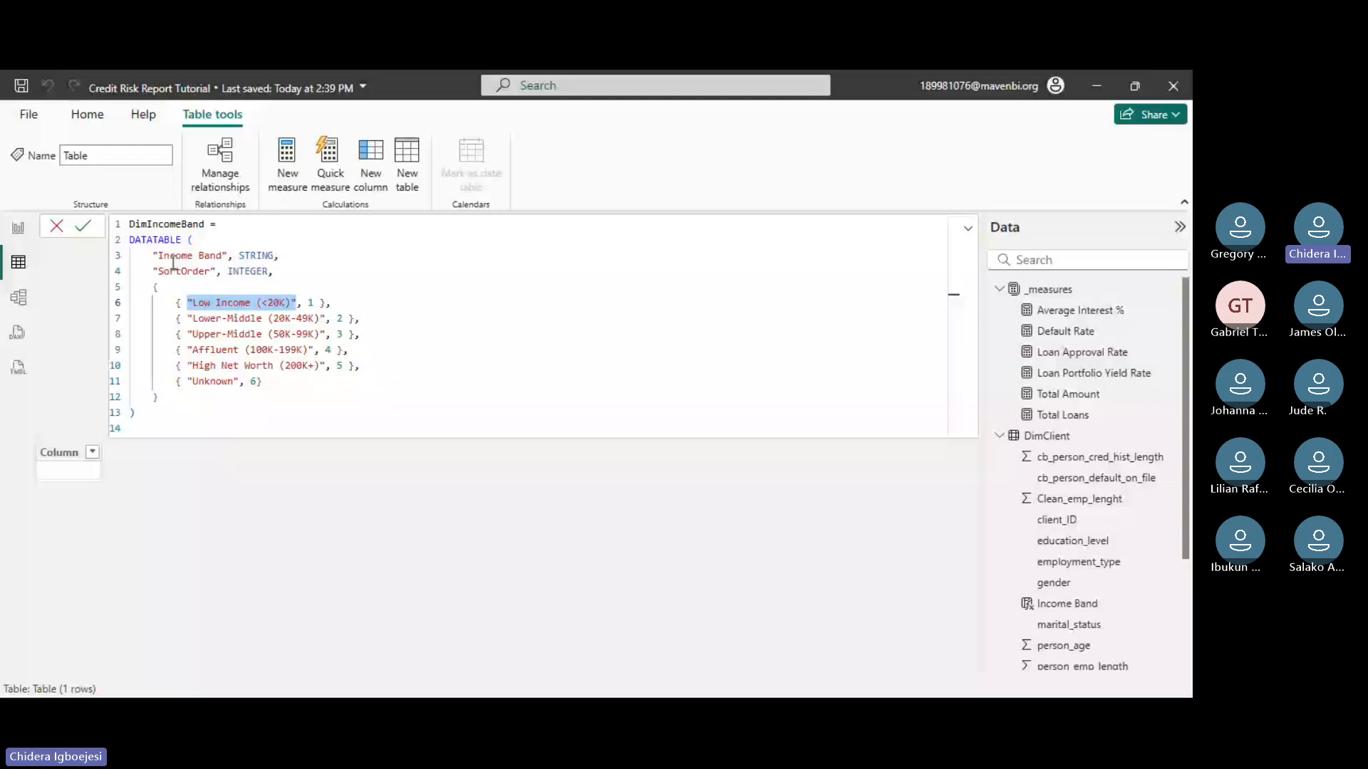
drag(192, 303, 206, 304)
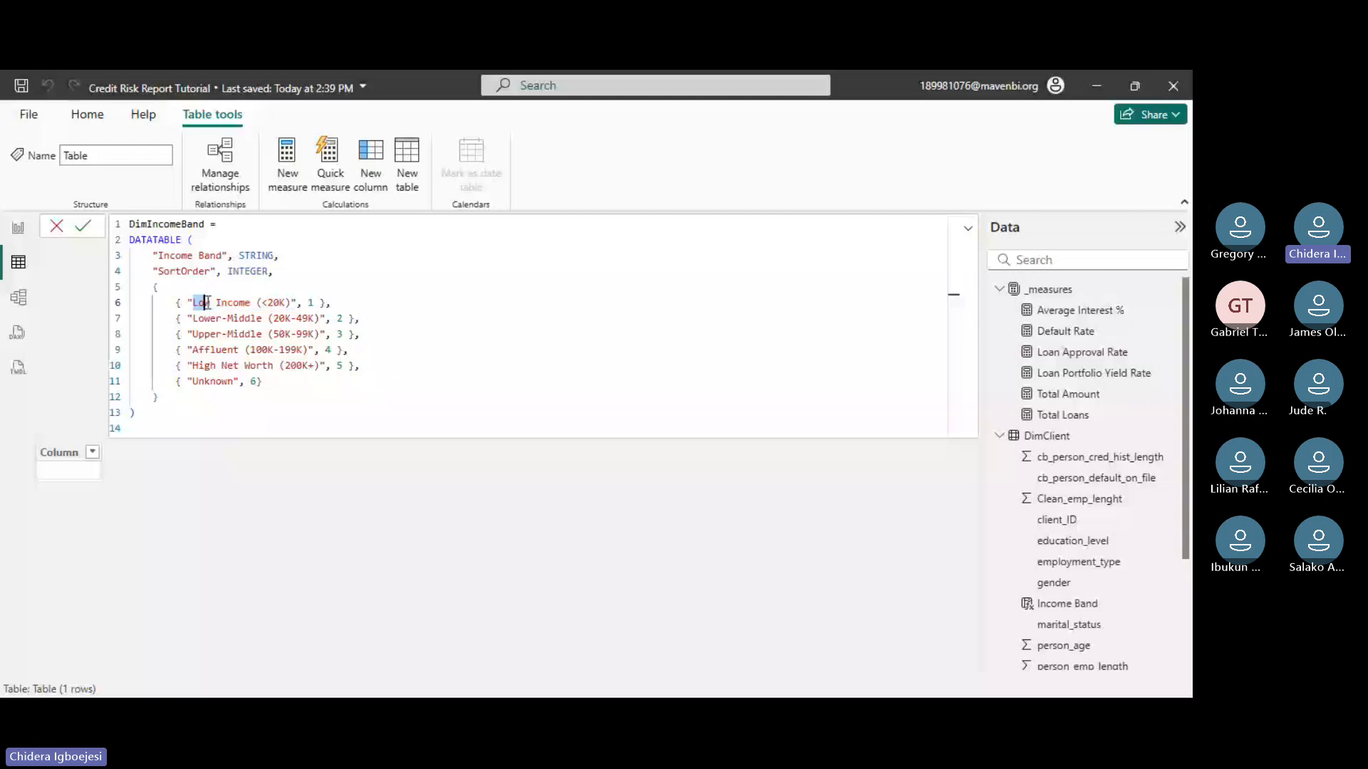
drag(206, 303, 287, 303)
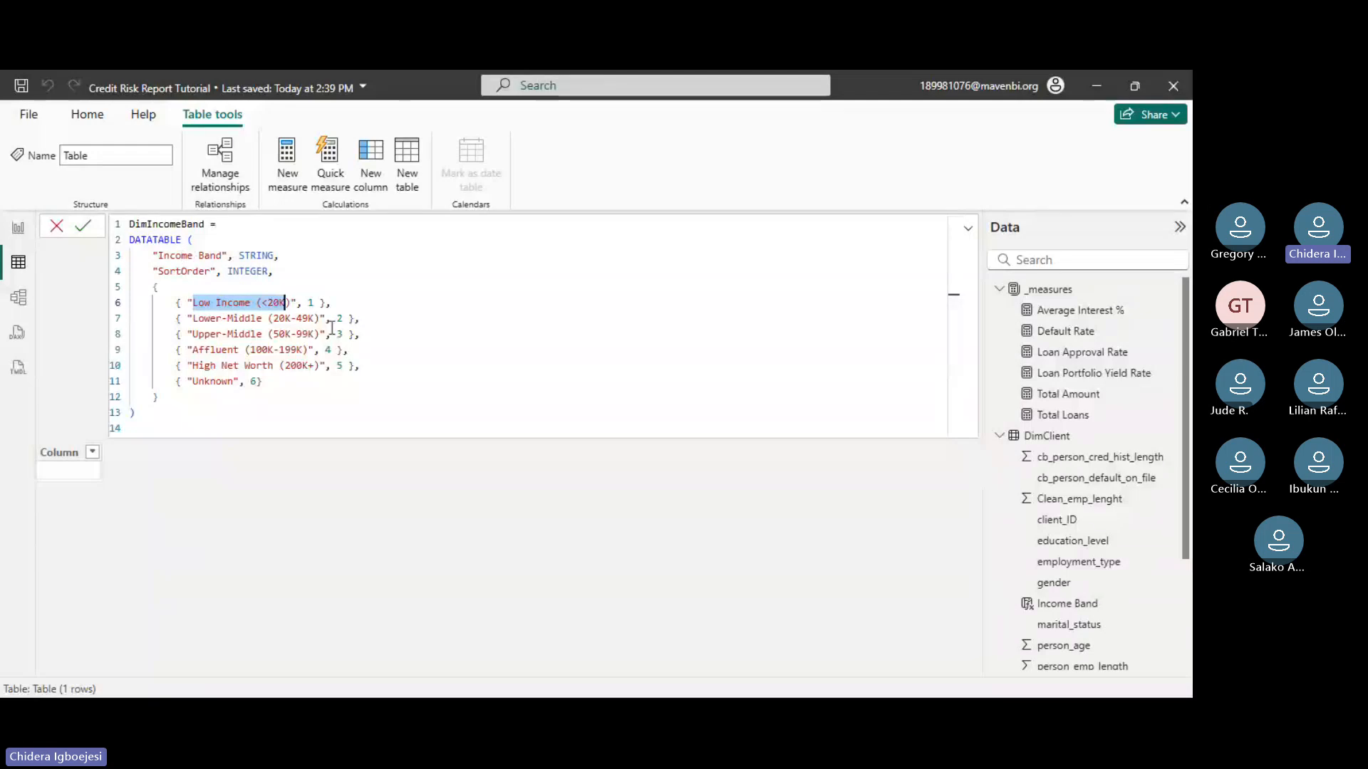
click(318, 302)
double_click(311, 302)
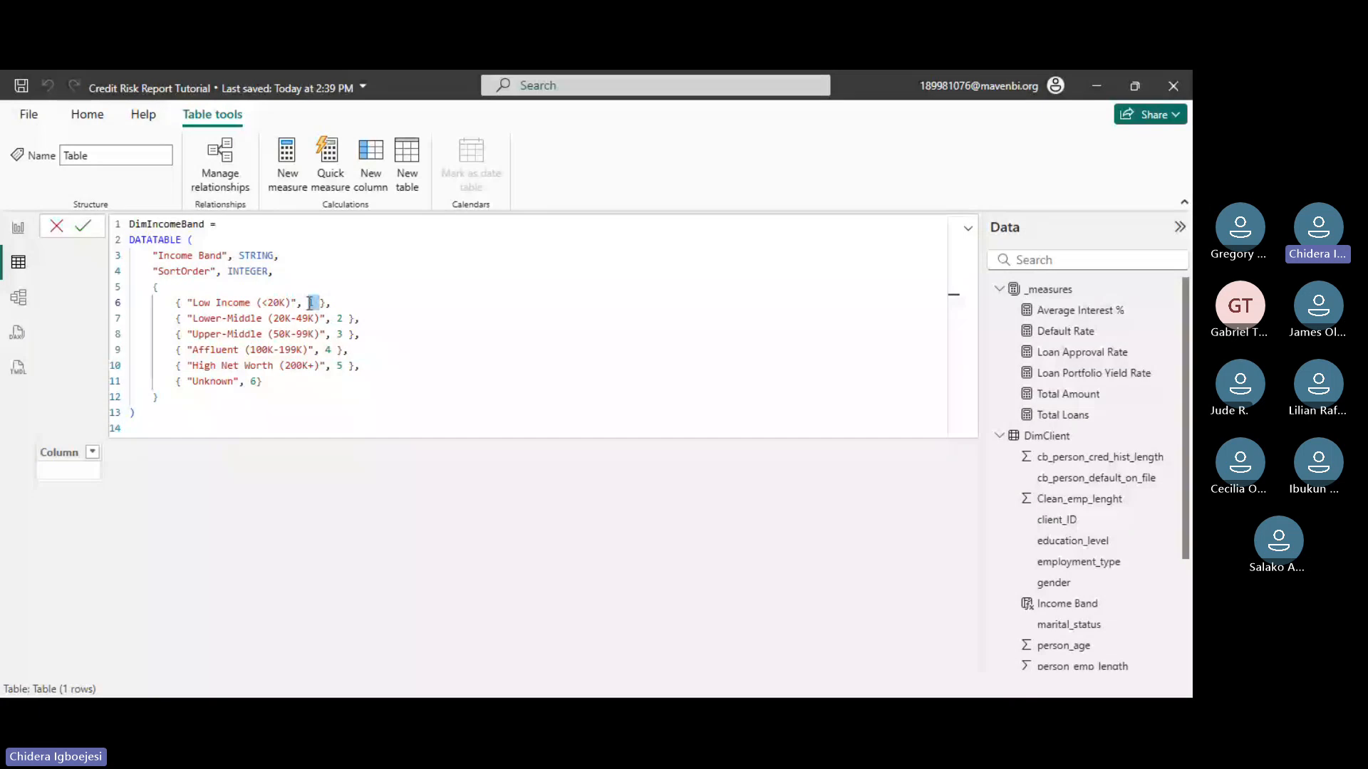
drag(311, 303, 205, 304)
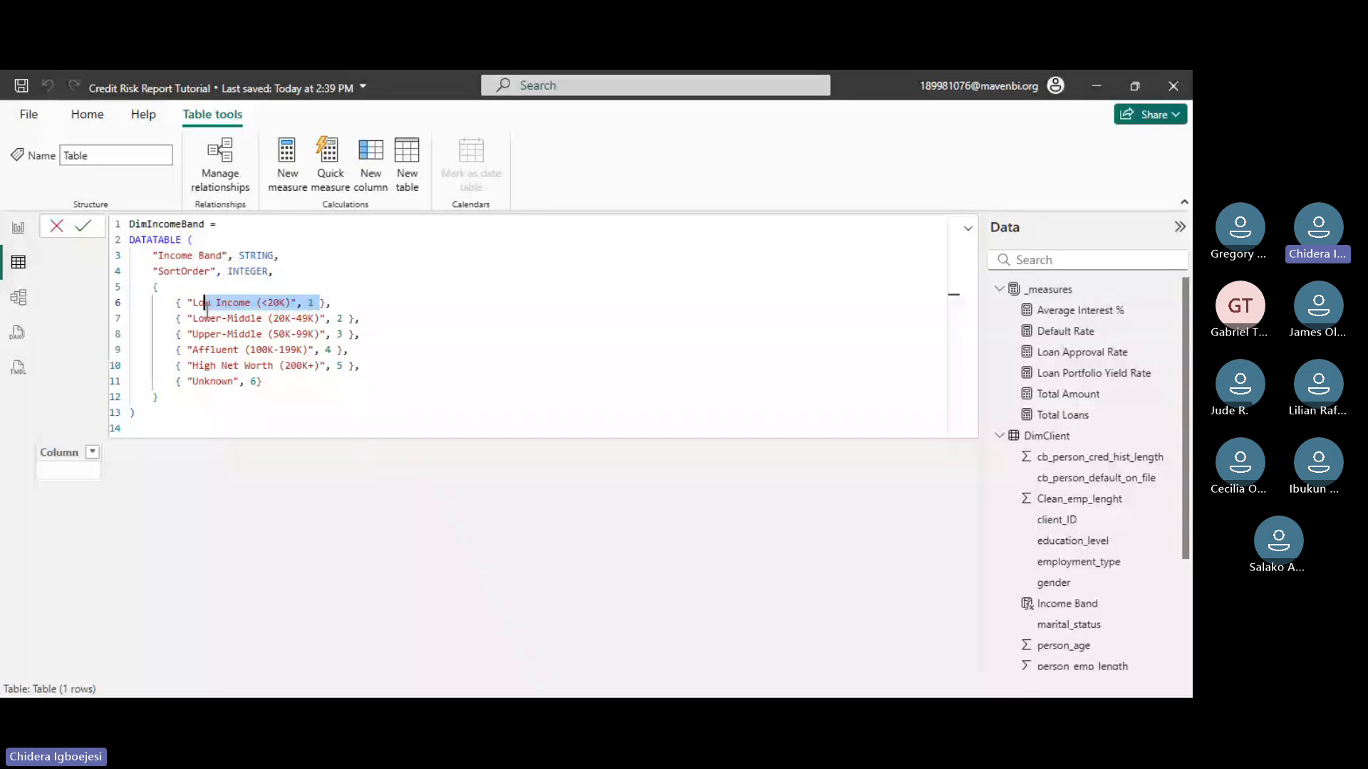
drag(302, 320, 342, 321)
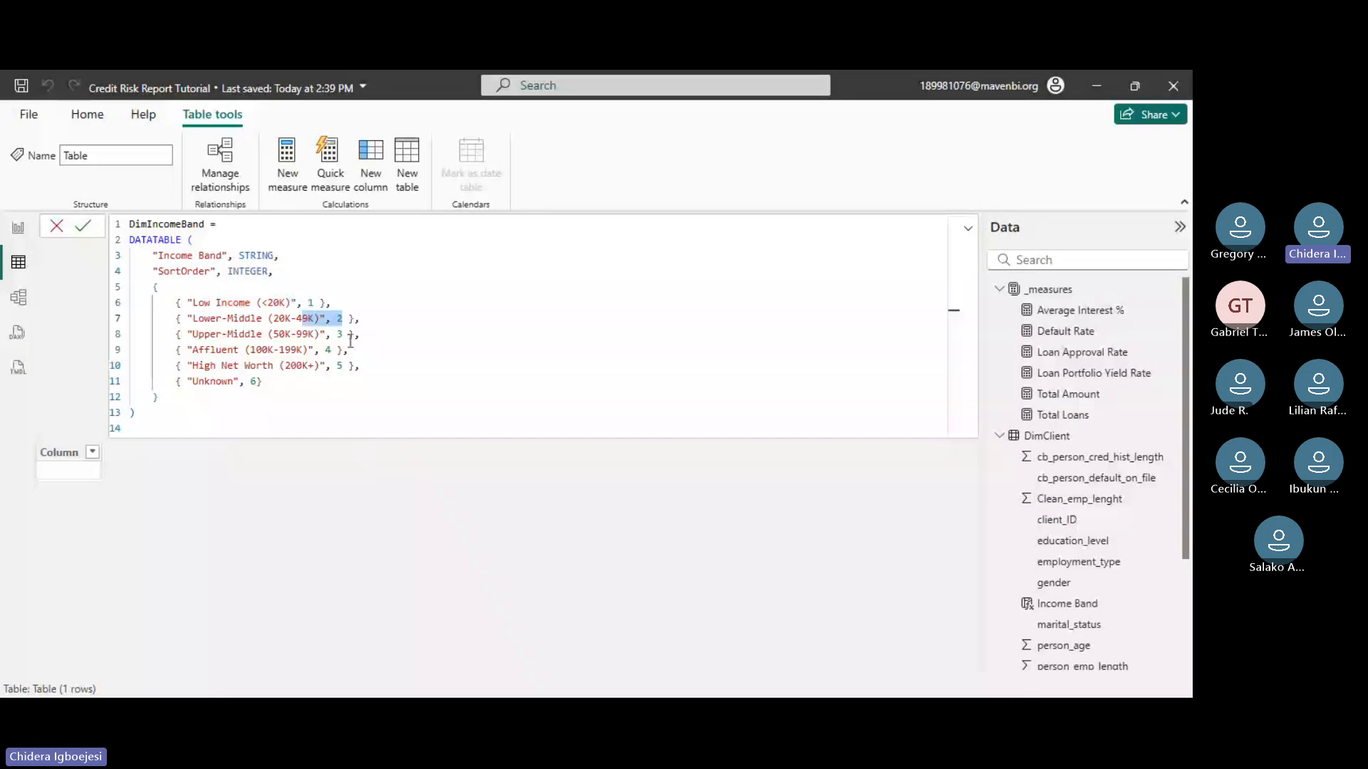
click(360, 366)
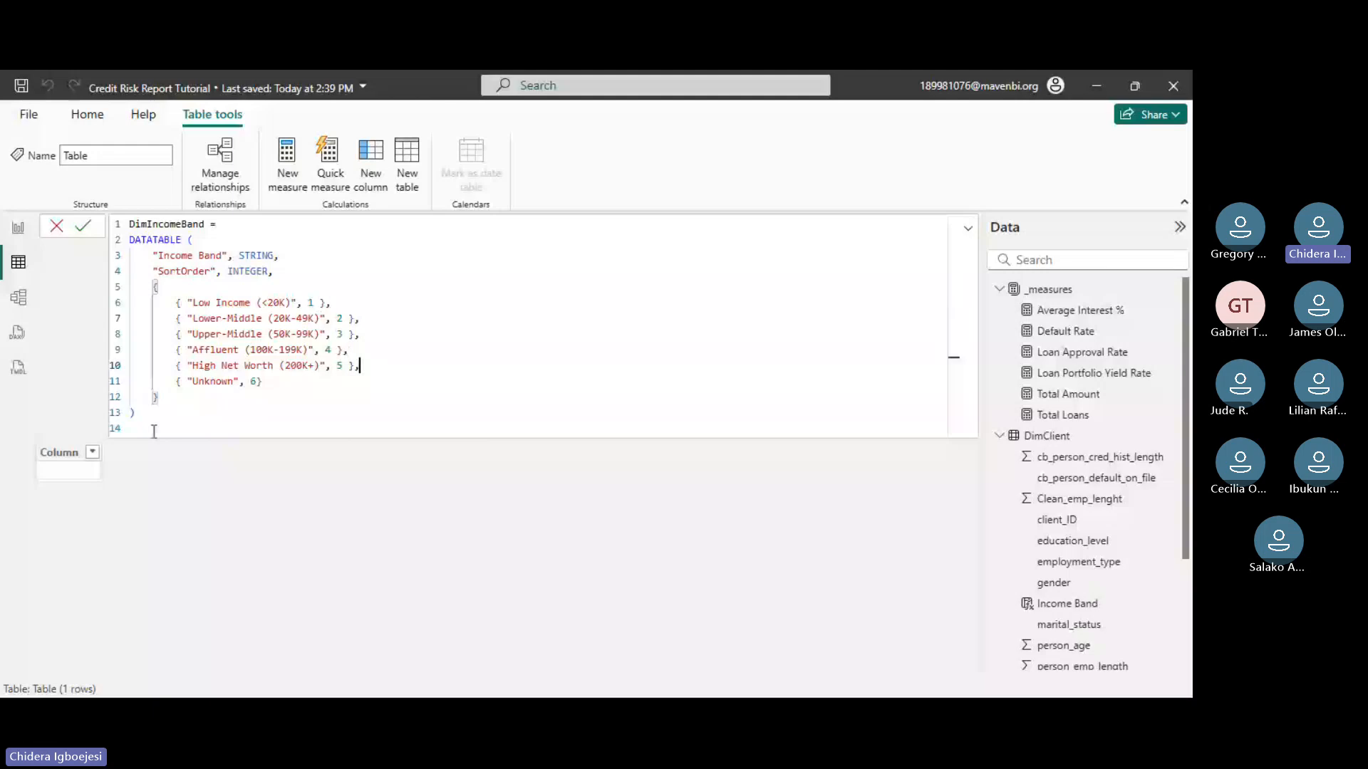
key(ctrl+a)
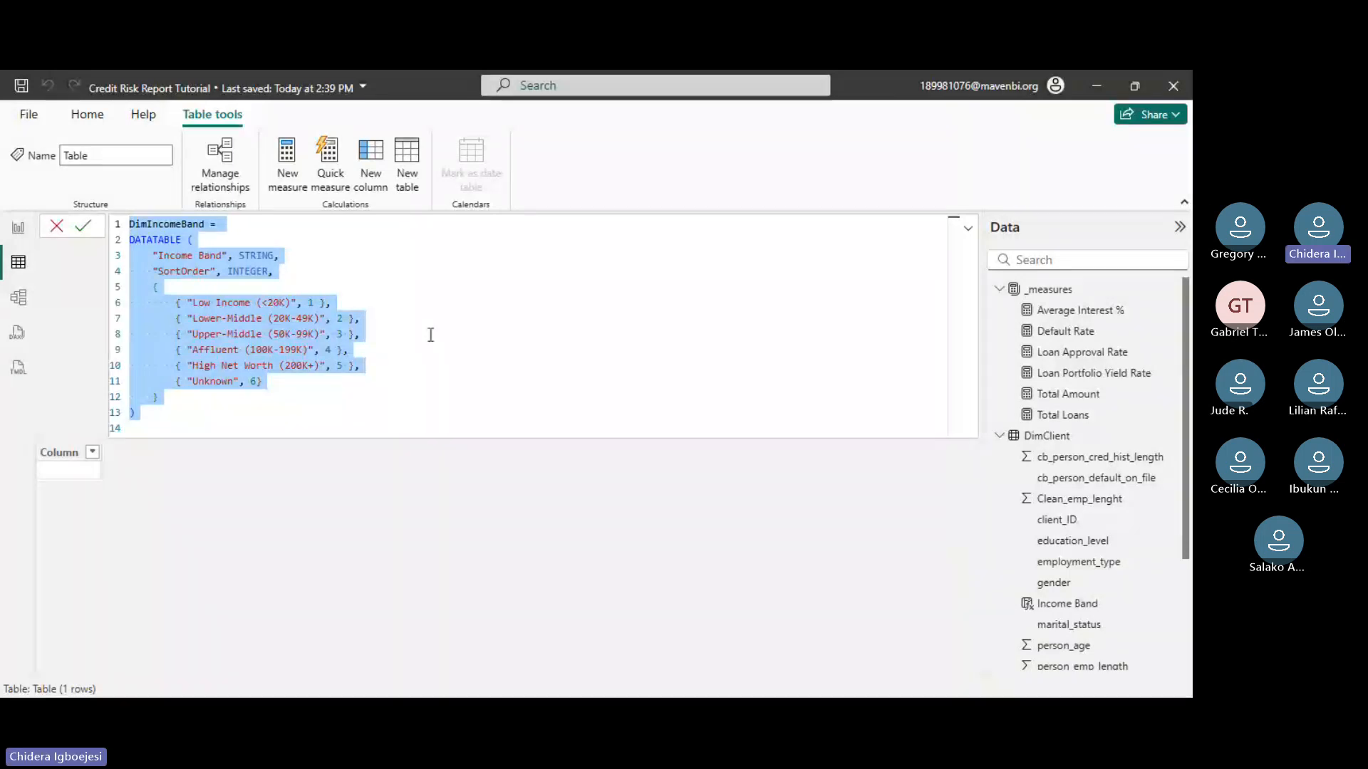
click(158, 287)
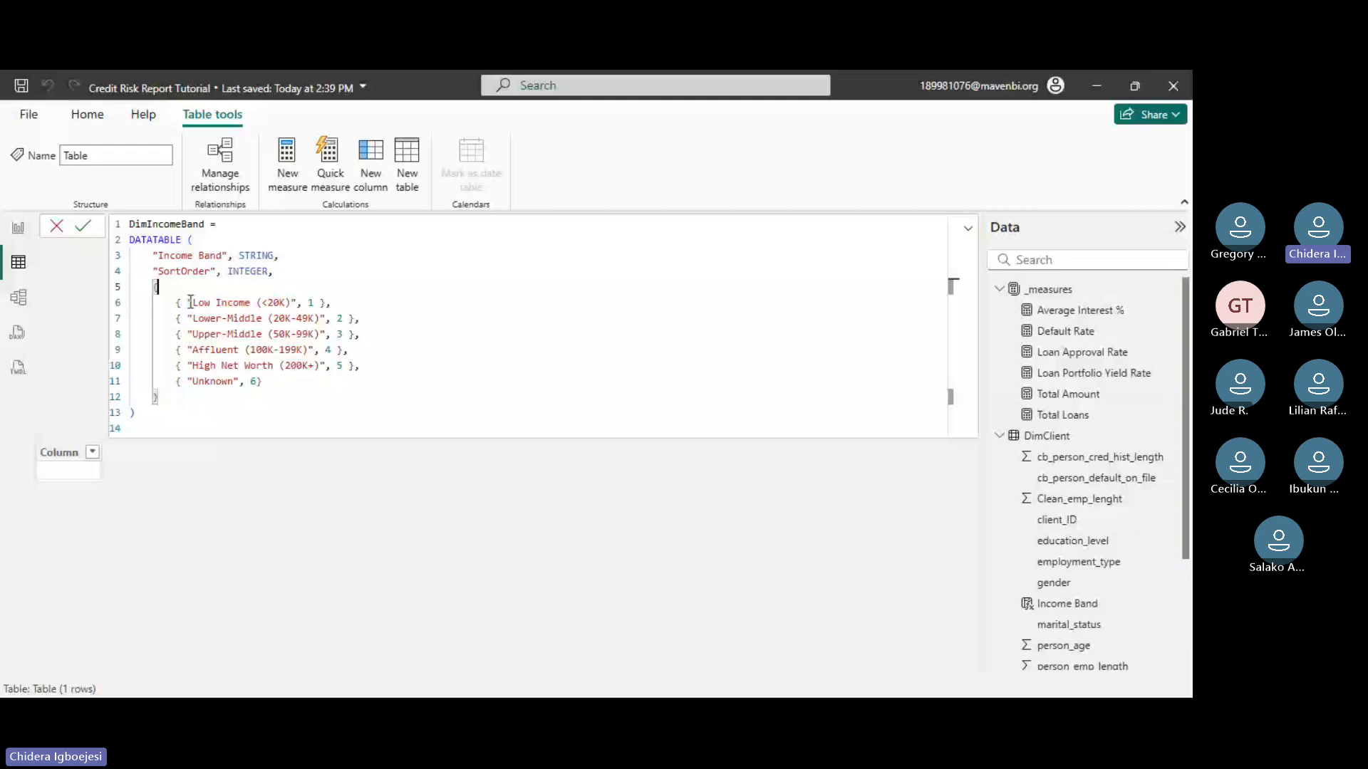
drag(192, 302, 291, 302)
scroll(1094, 441, down, 3)
scroll(1057, 437, up, 3)
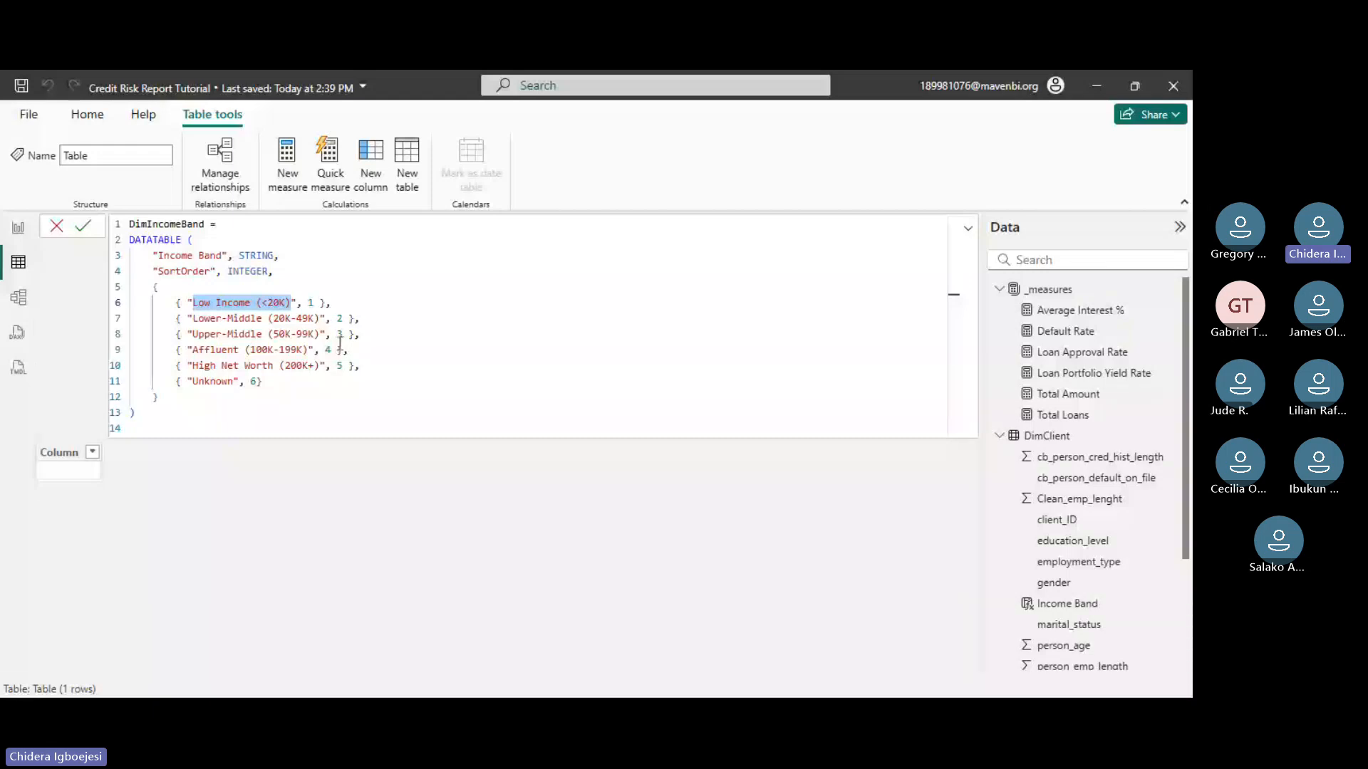
drag(332, 303, 221, 305)
- Commit the DATATABLE formula to create the DimIncomeBand table
click(460, 307)
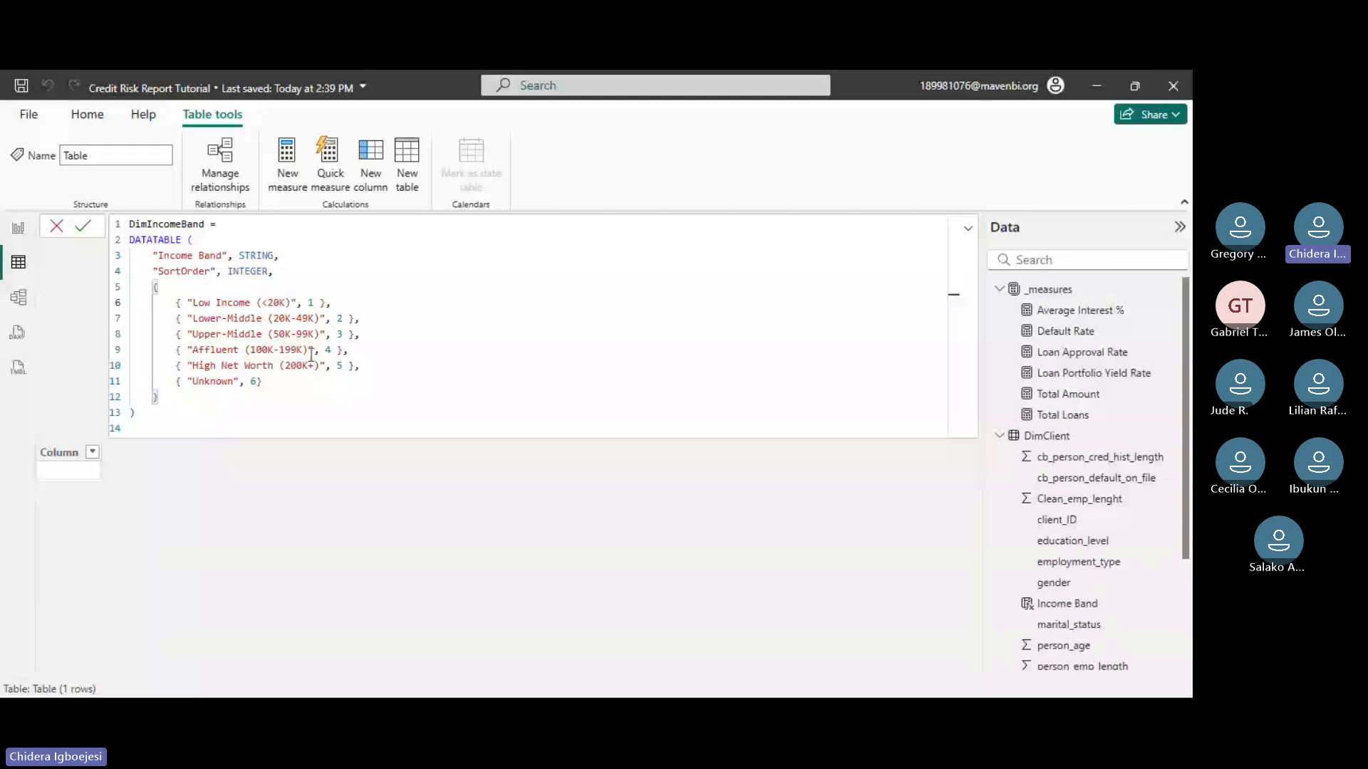
click(83, 227)
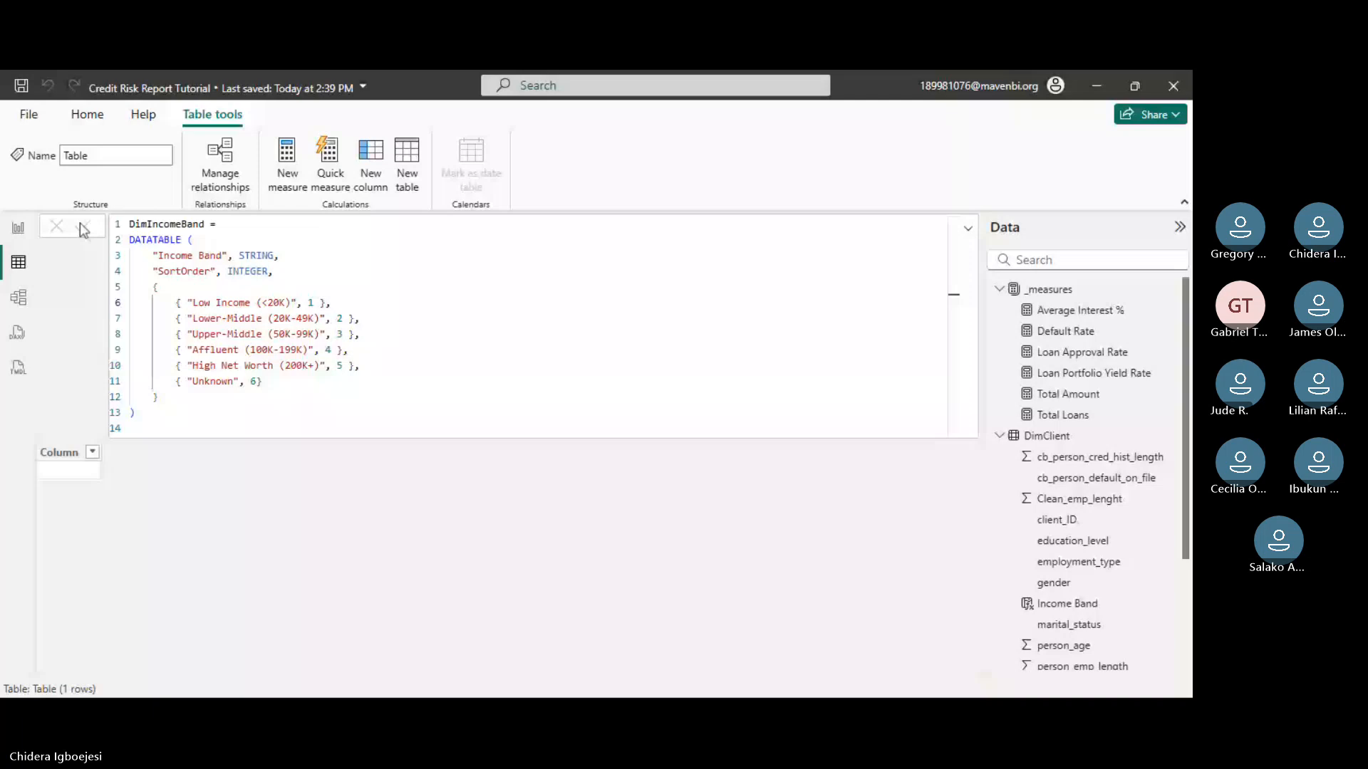
click(81, 226)
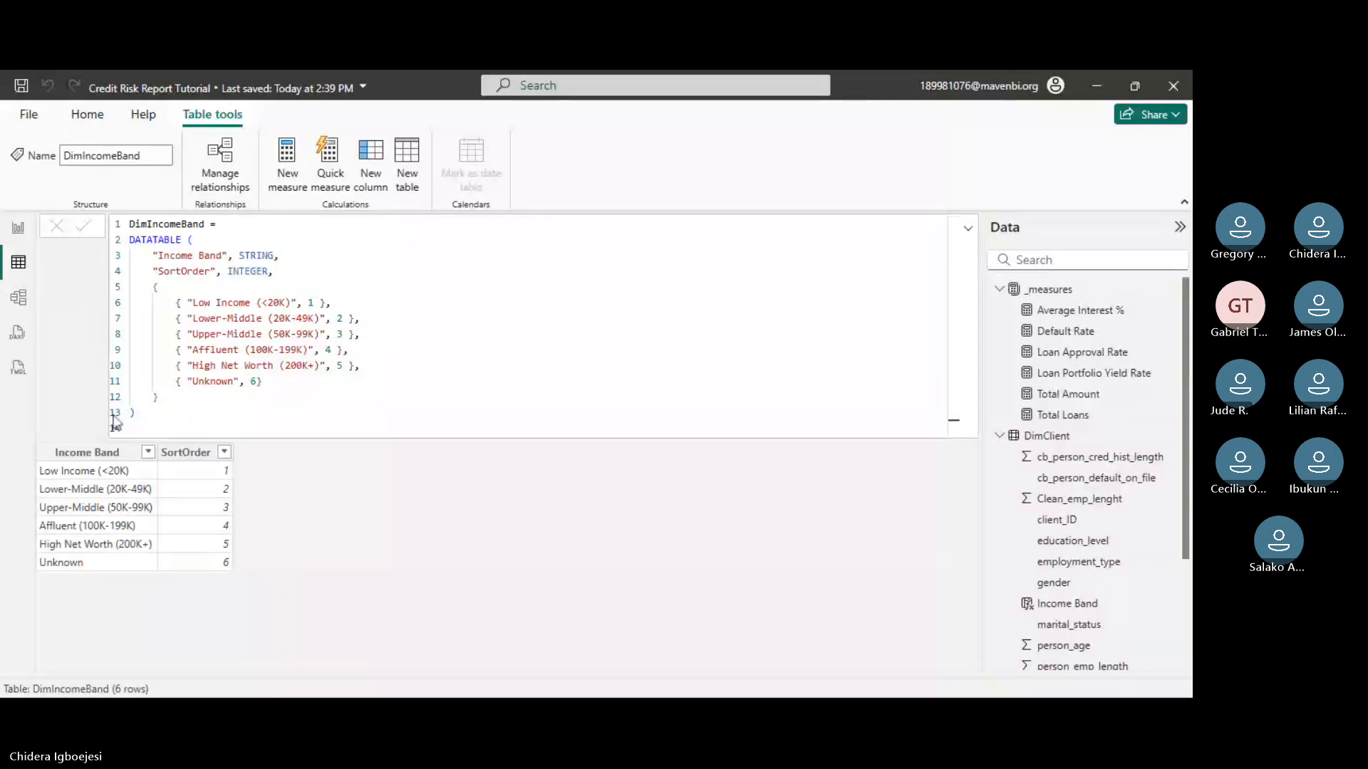
- Reposition the DimIncomeBand table in the model diagram so it sits between the Fact and DimClient tables
click(13, 232)
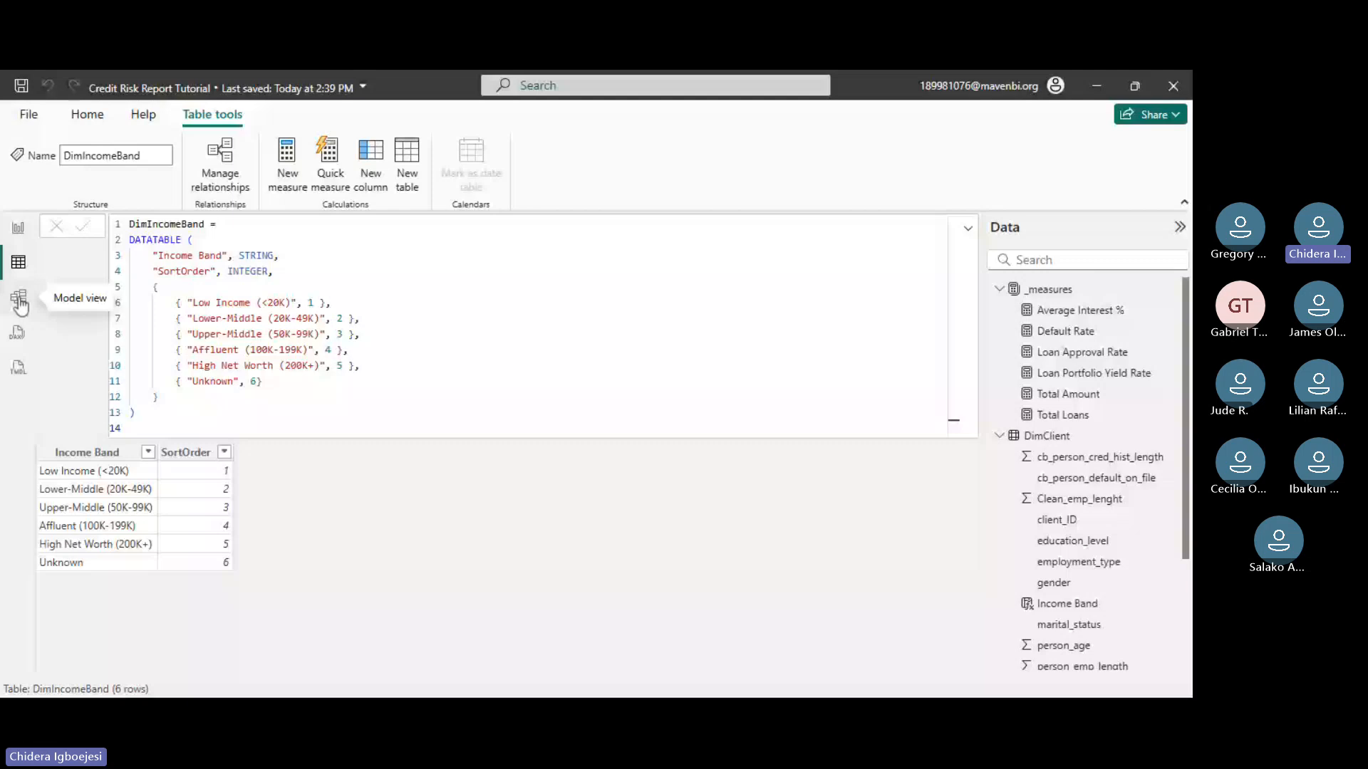
click(20, 303)
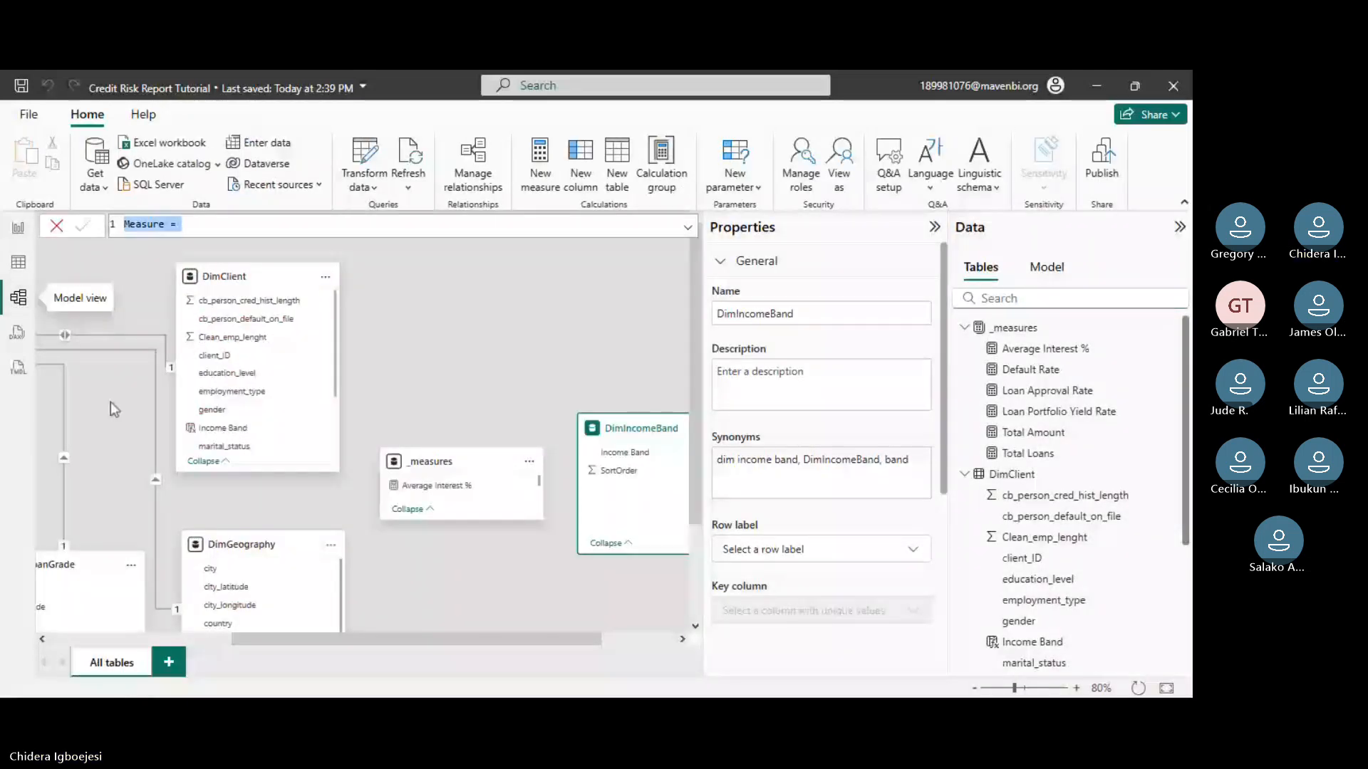
drag(620, 428, 49, 370)
drag(417, 641, 239, 643)
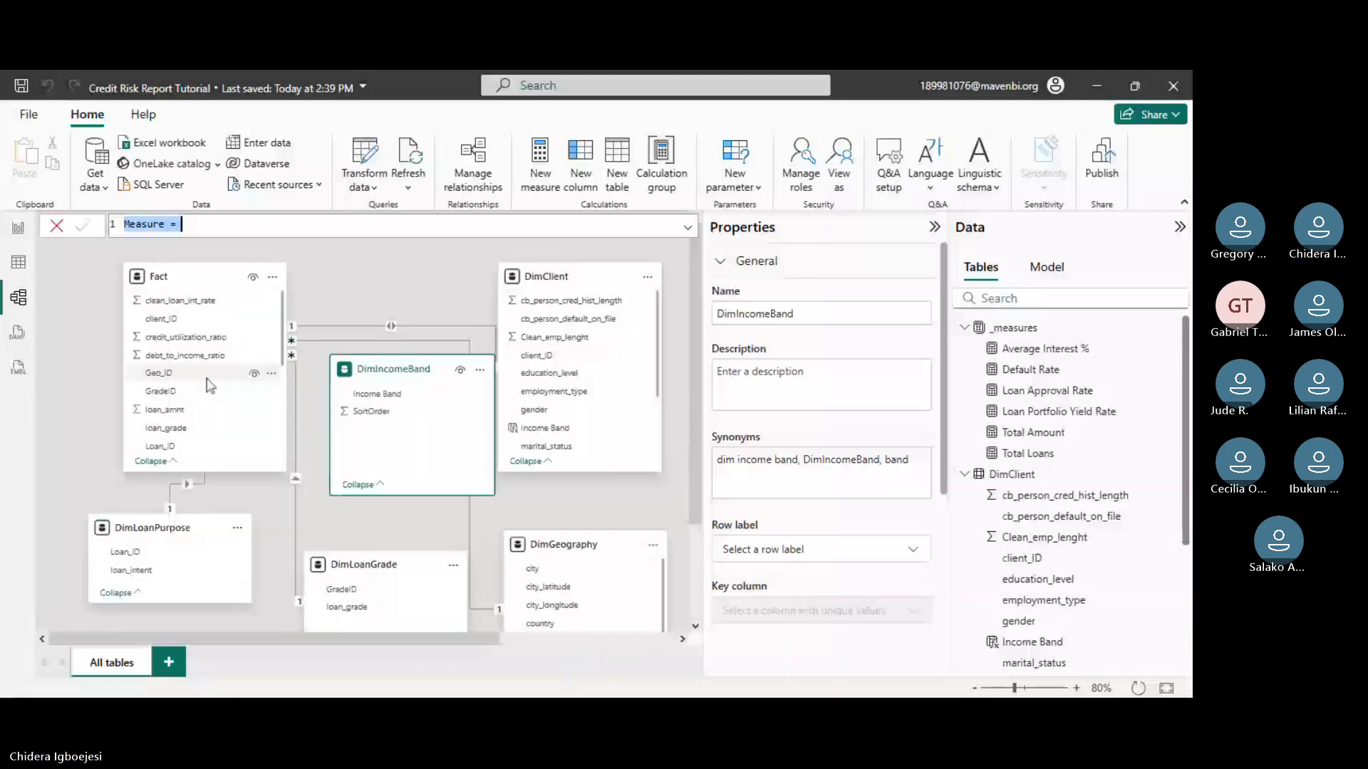
- Look through the Fact table's columns in the model diagram for one that matches Income Band
scroll(198, 405, down, 1)
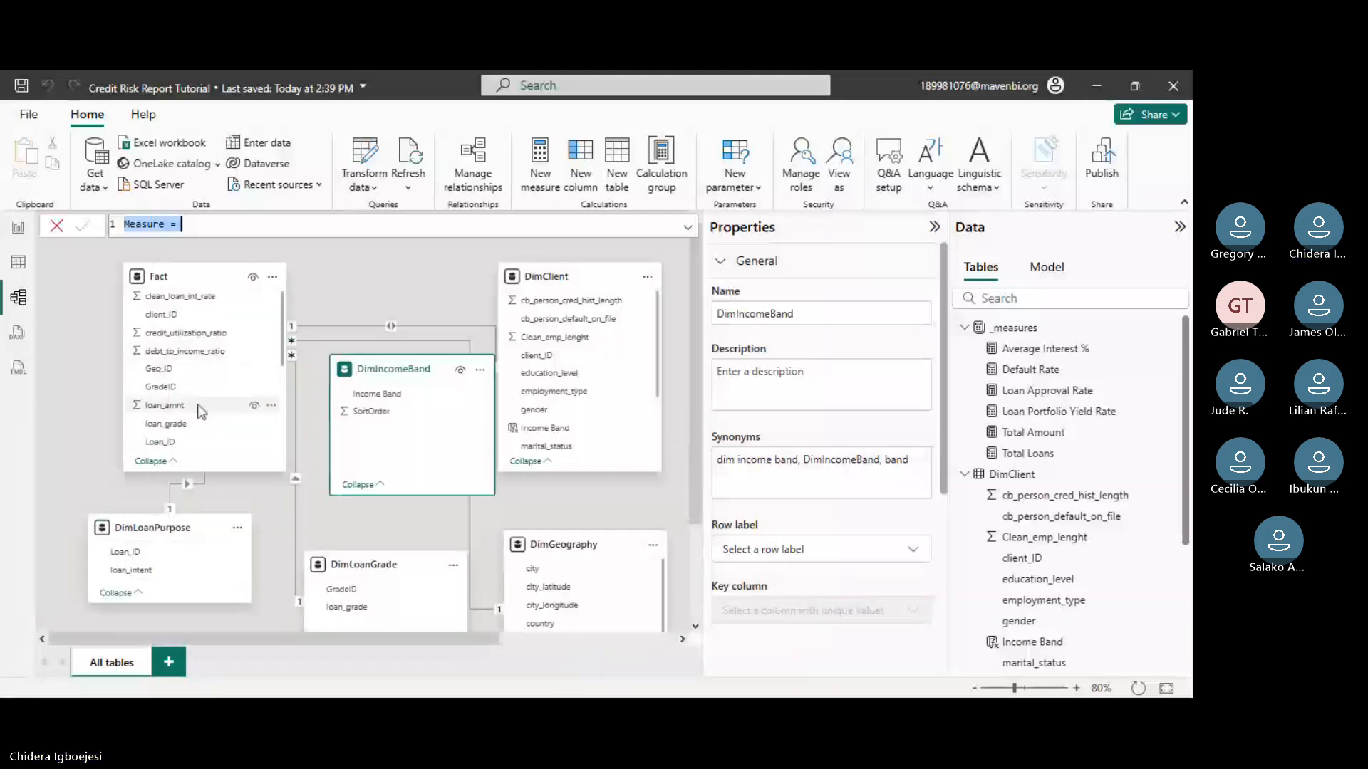
scroll(200, 410, down, 3)
scroll(198, 409, down, 1)
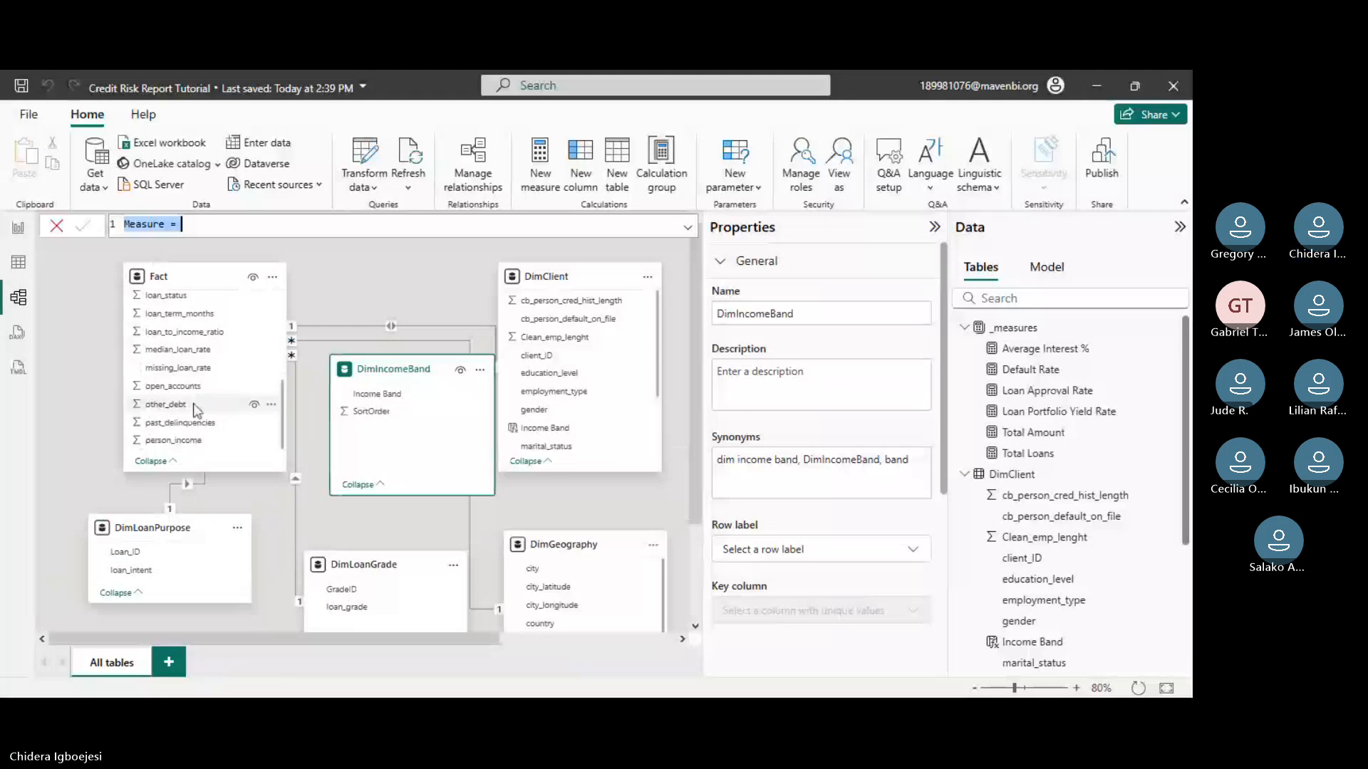
- Move the DimIncomeBand table to just above DimLoanGrade in the model diagram and select its Income Band column
click(178, 440)
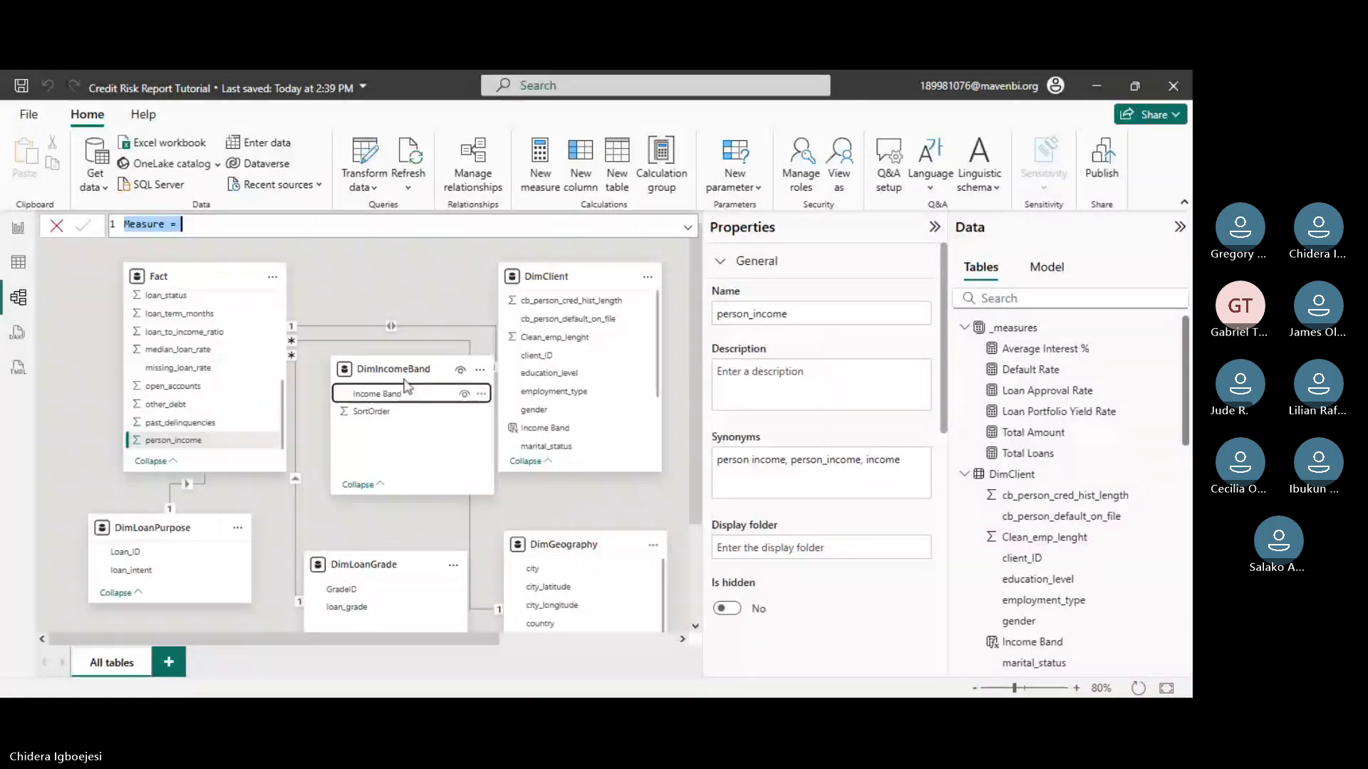
drag(406, 385, 382, 410)
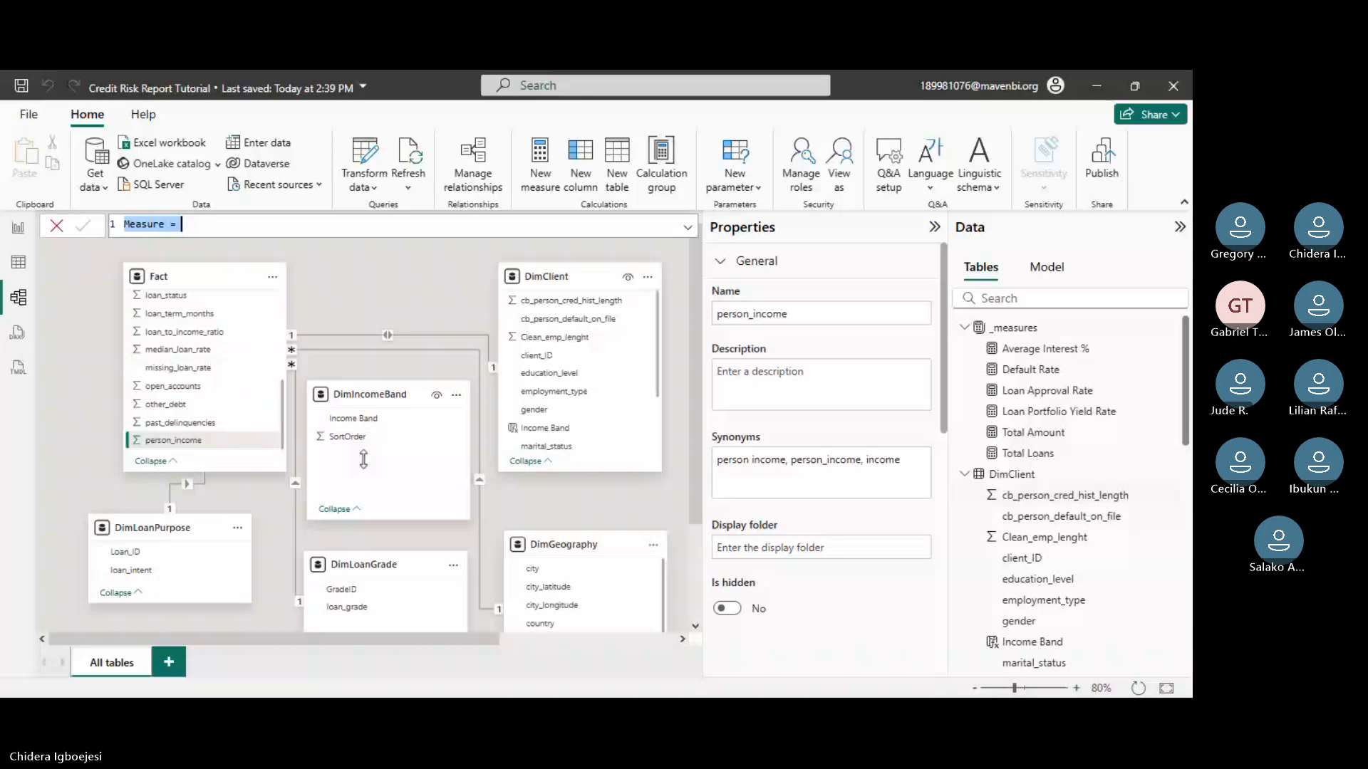
click(362, 420)
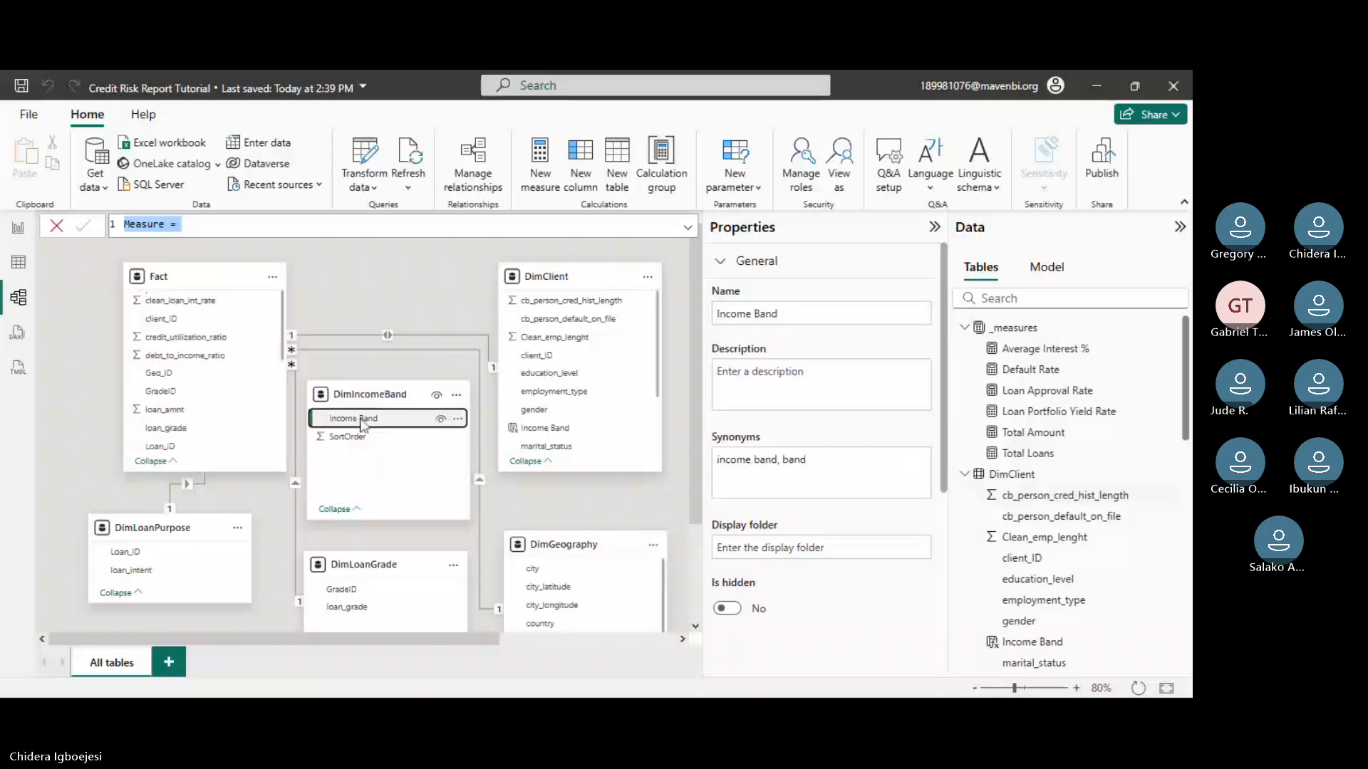
- Filter the model's tables by DIMIN and relate DimClient's Income Band to DimIncomeBand's Income Band as many-to-one with single cross-filter direction
click(1025, 299)
text(D)
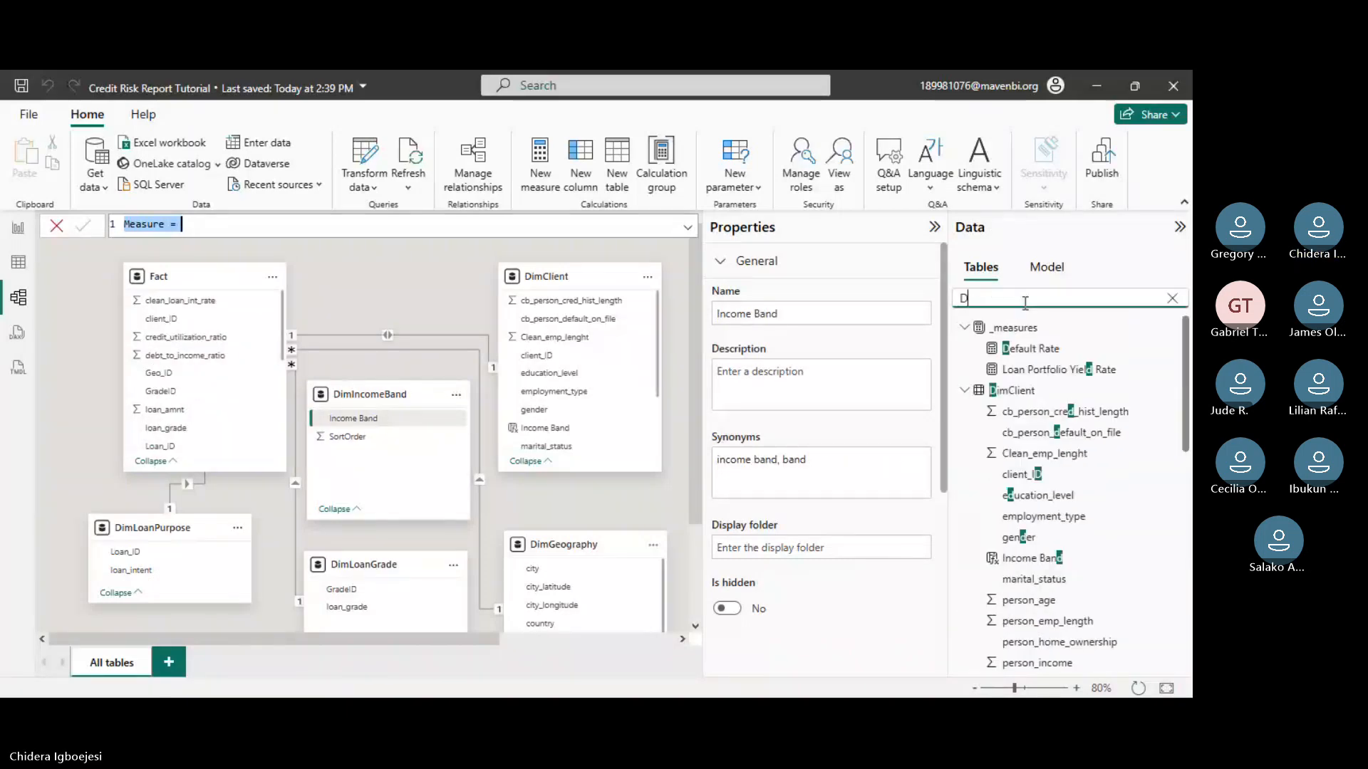
text(IMI)
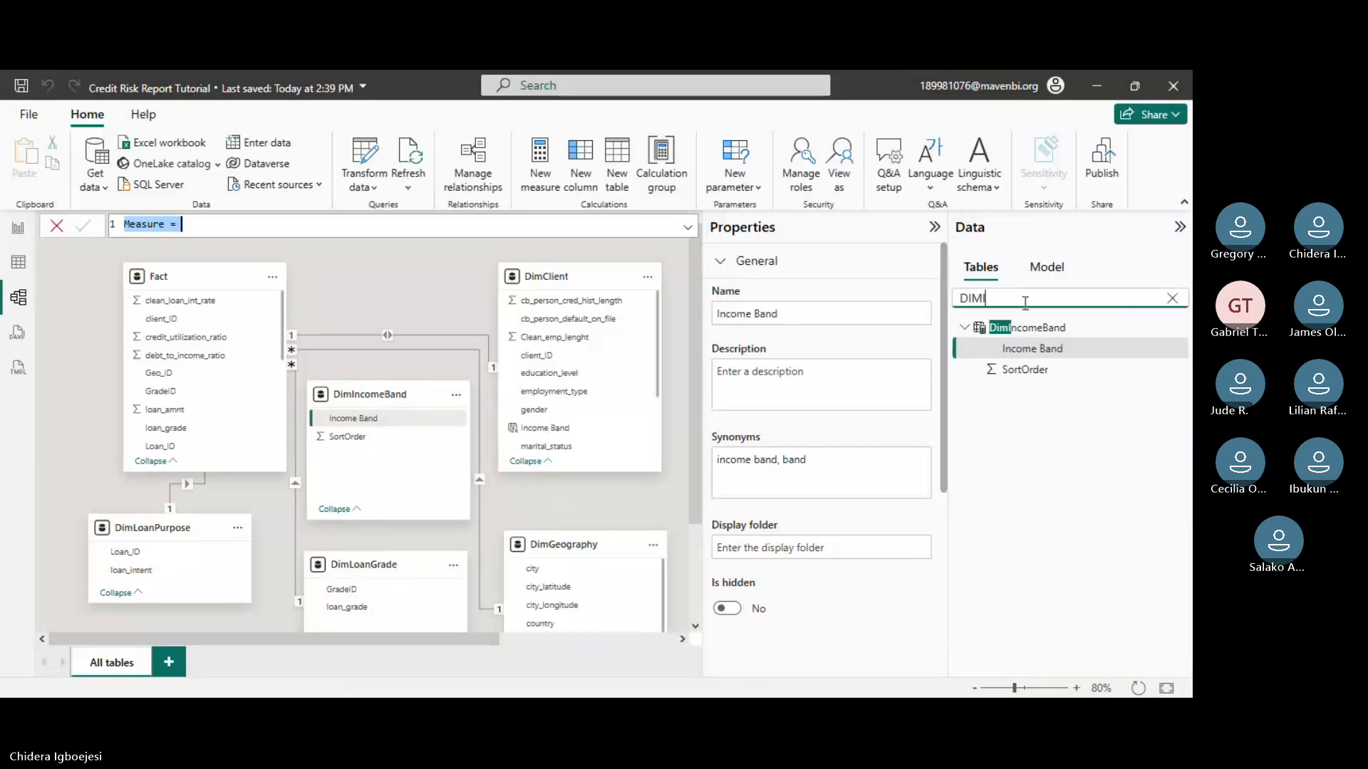
text(N)
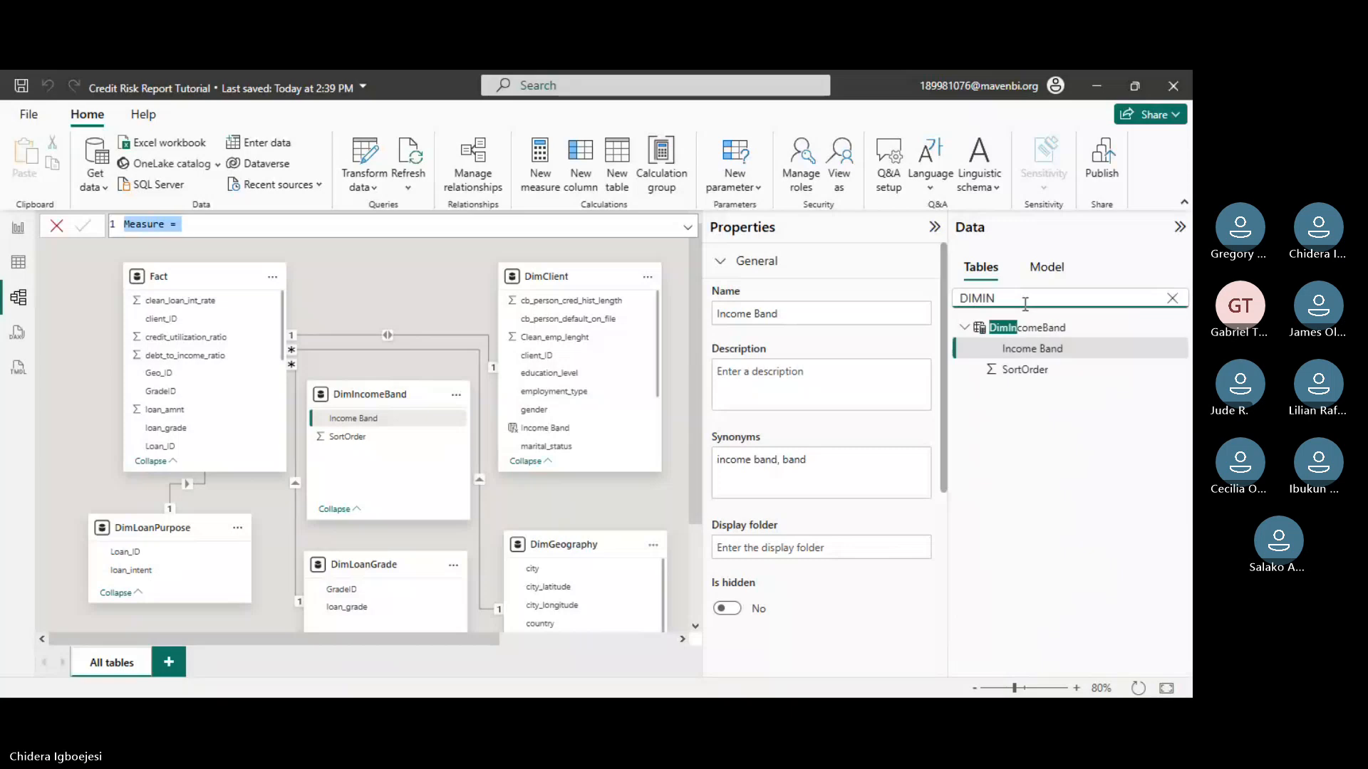
click(1078, 356)
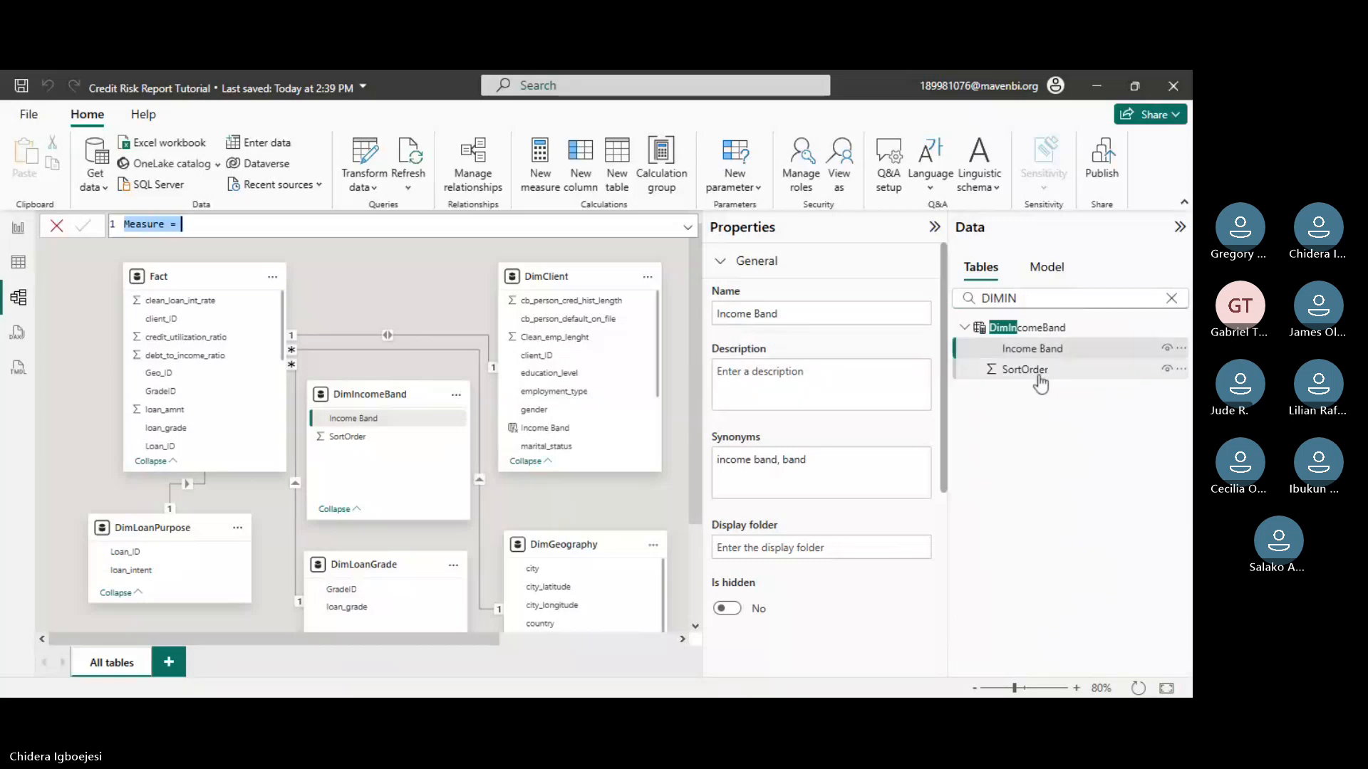
click(1039, 371)
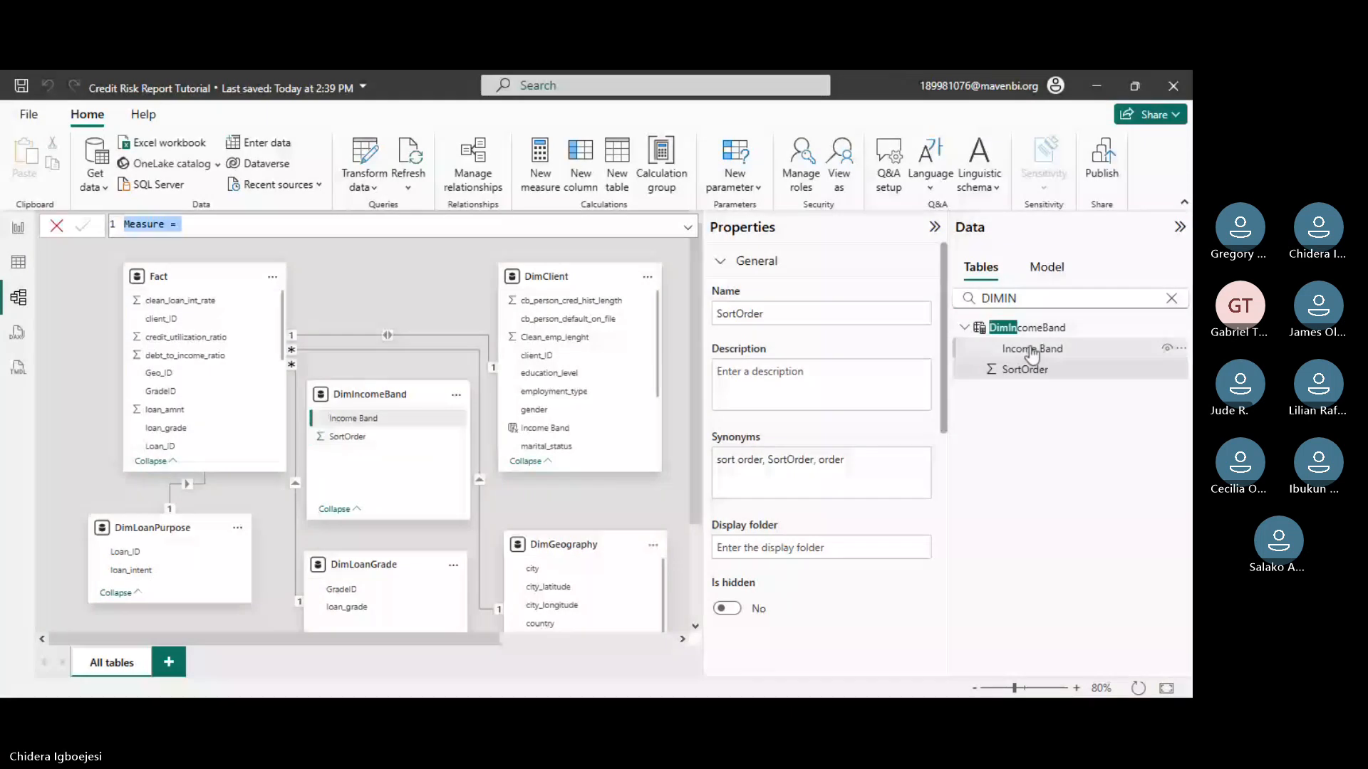
click(1031, 350)
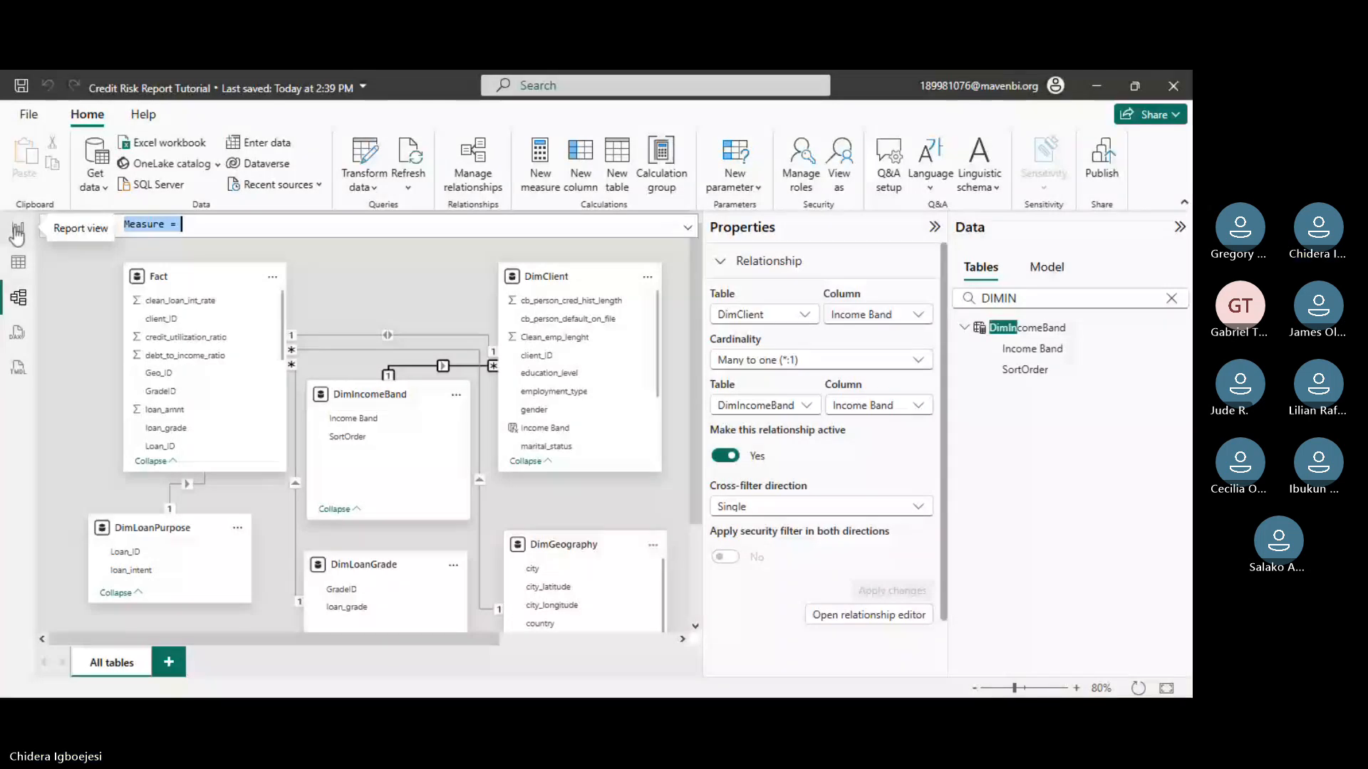
- In the report view, sort the Income Band column of DimIncomeBand by SortOrder and close the table formula
click(17, 231)
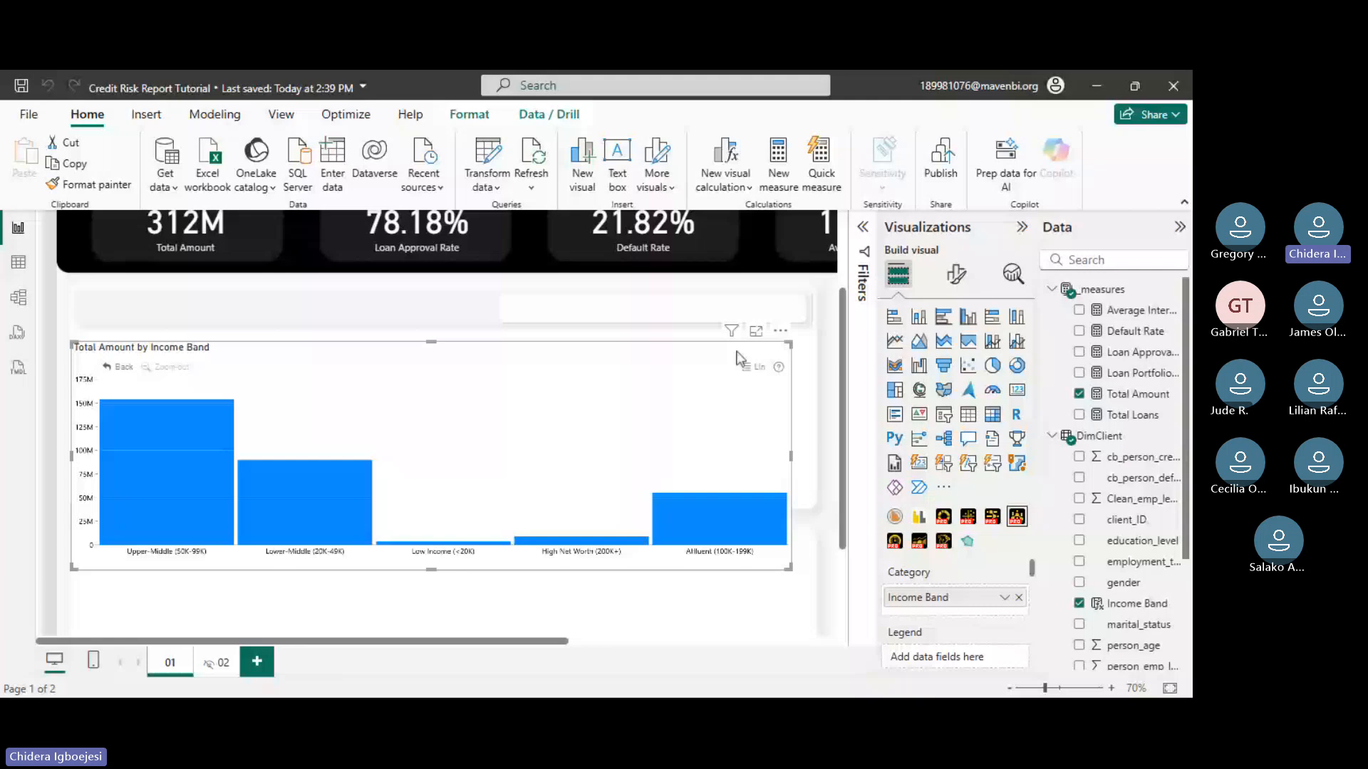
scroll(1119, 653, down, 3)
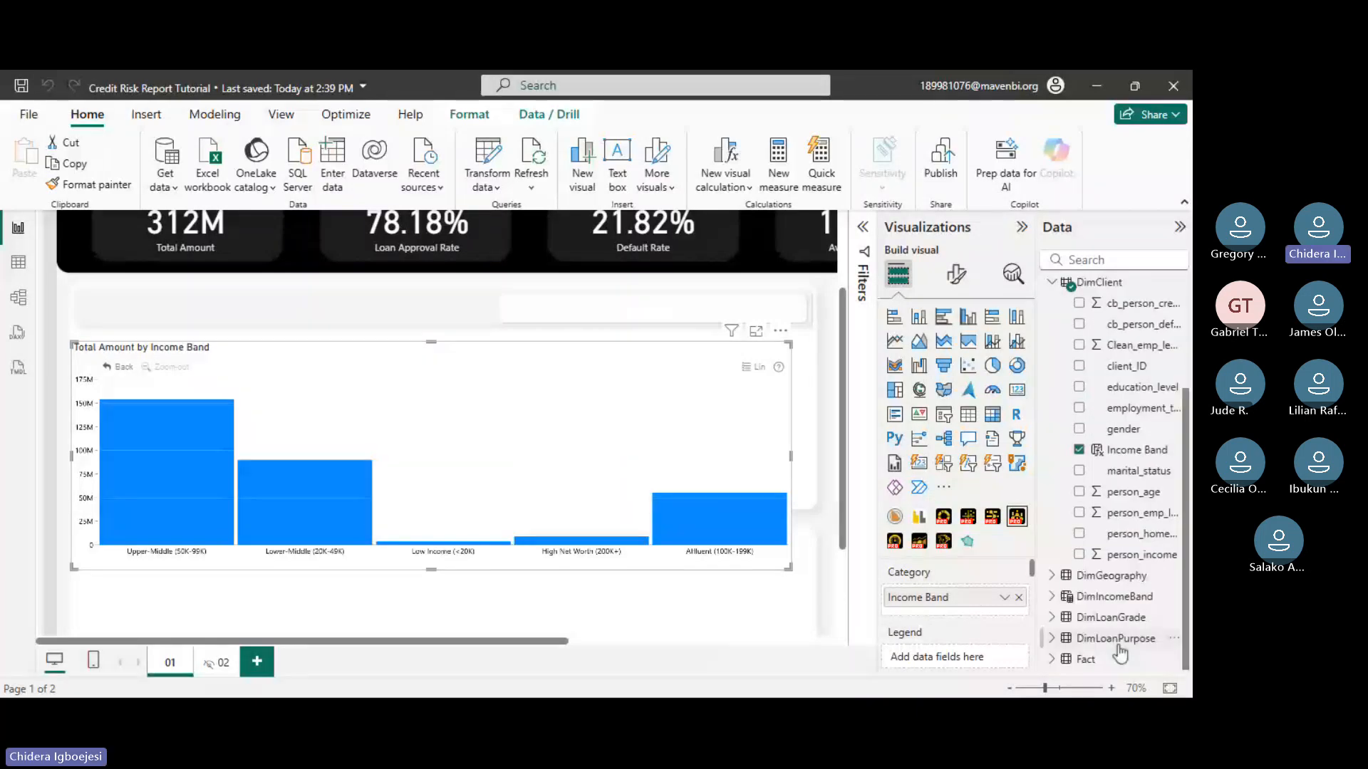
scroll(1129, 584, up, 3)
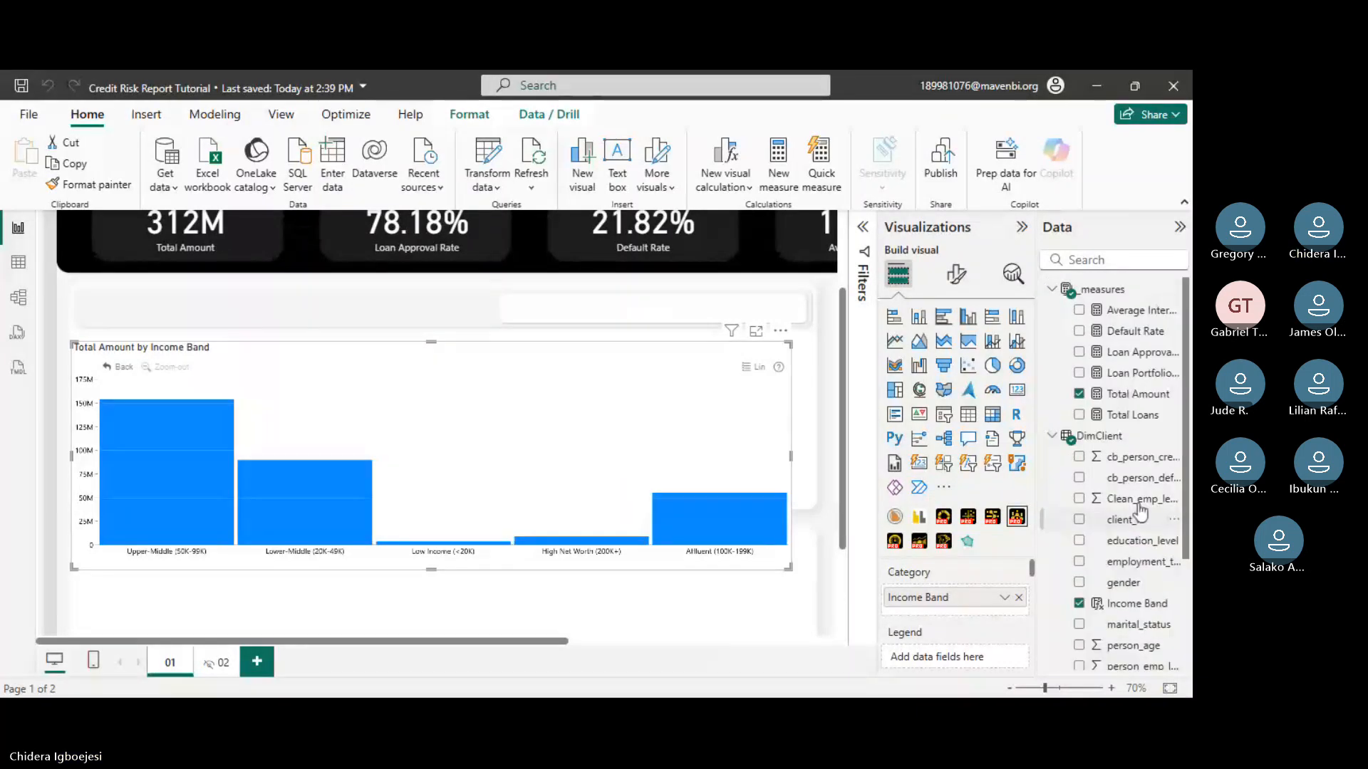
click(1053, 436)
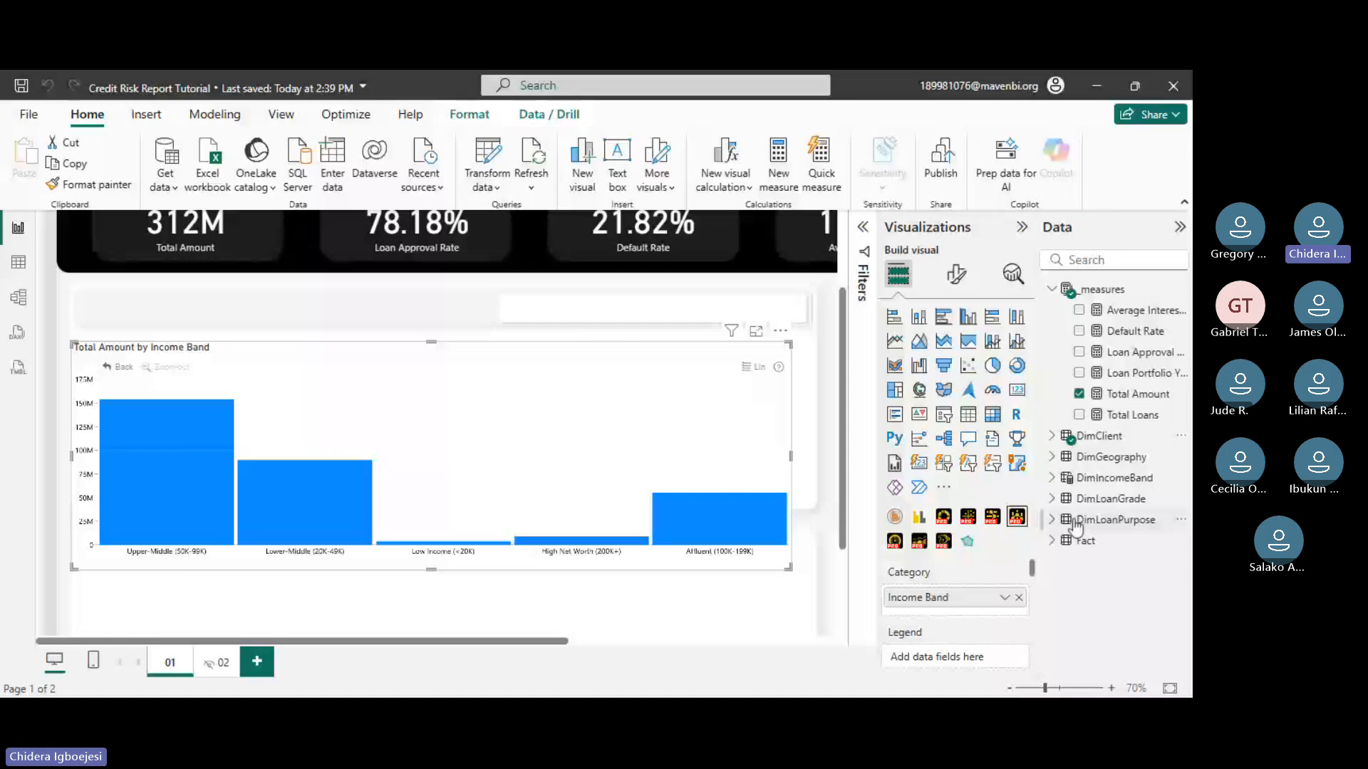
click(1111, 478)
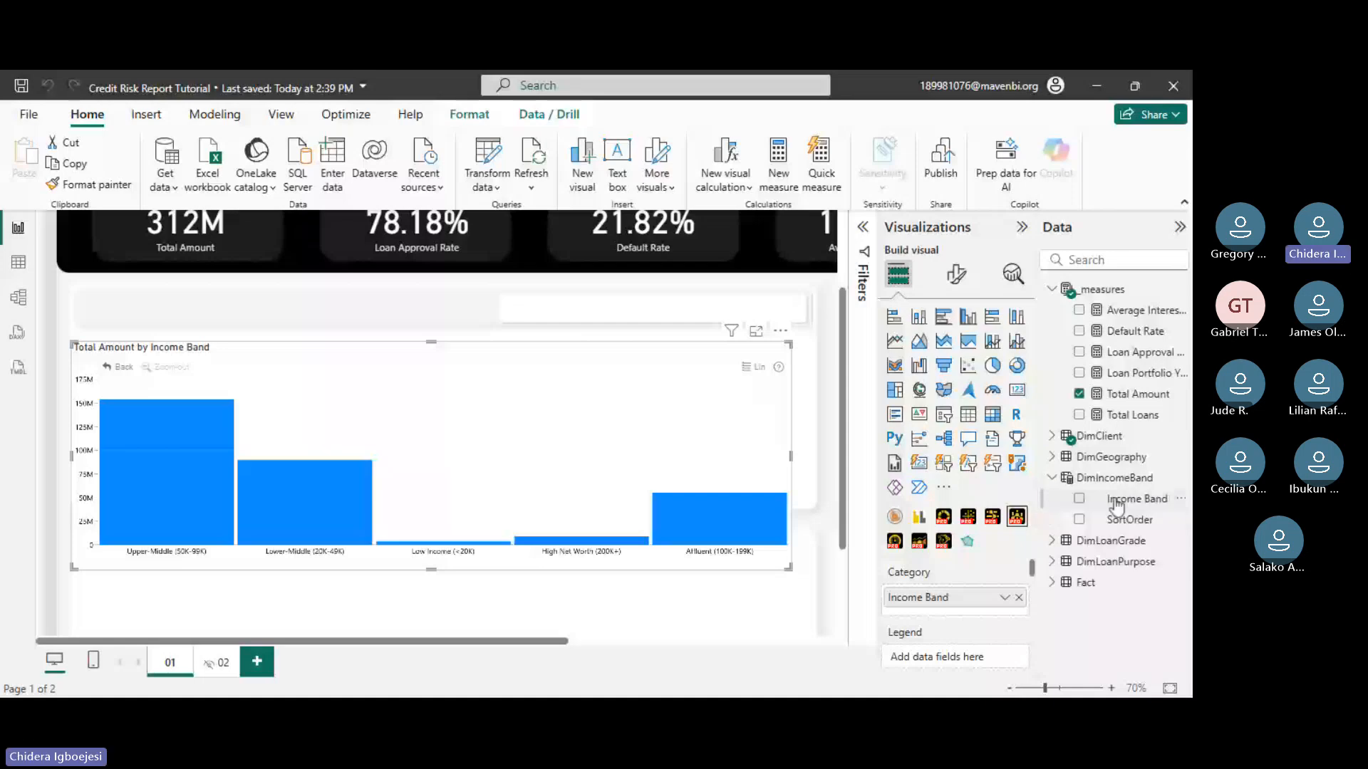
click(1133, 498)
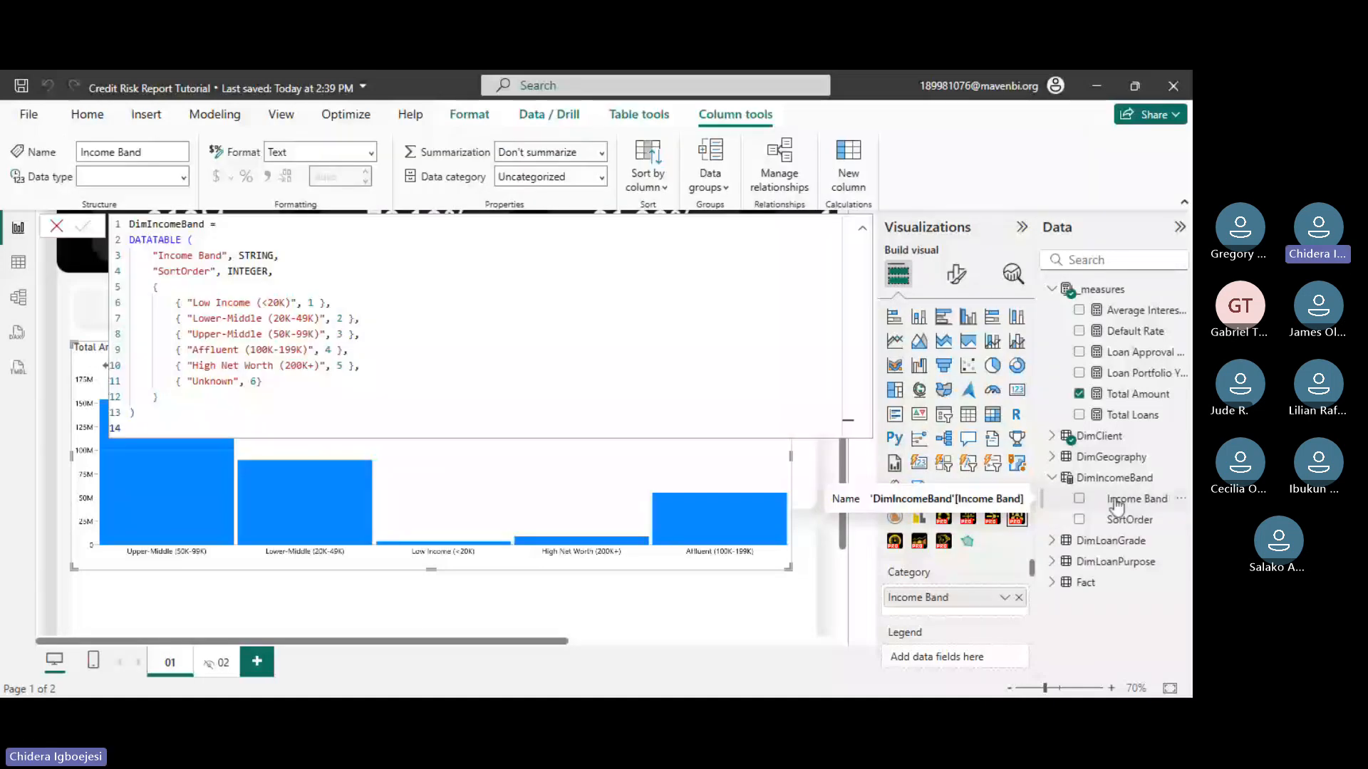
click(646, 180)
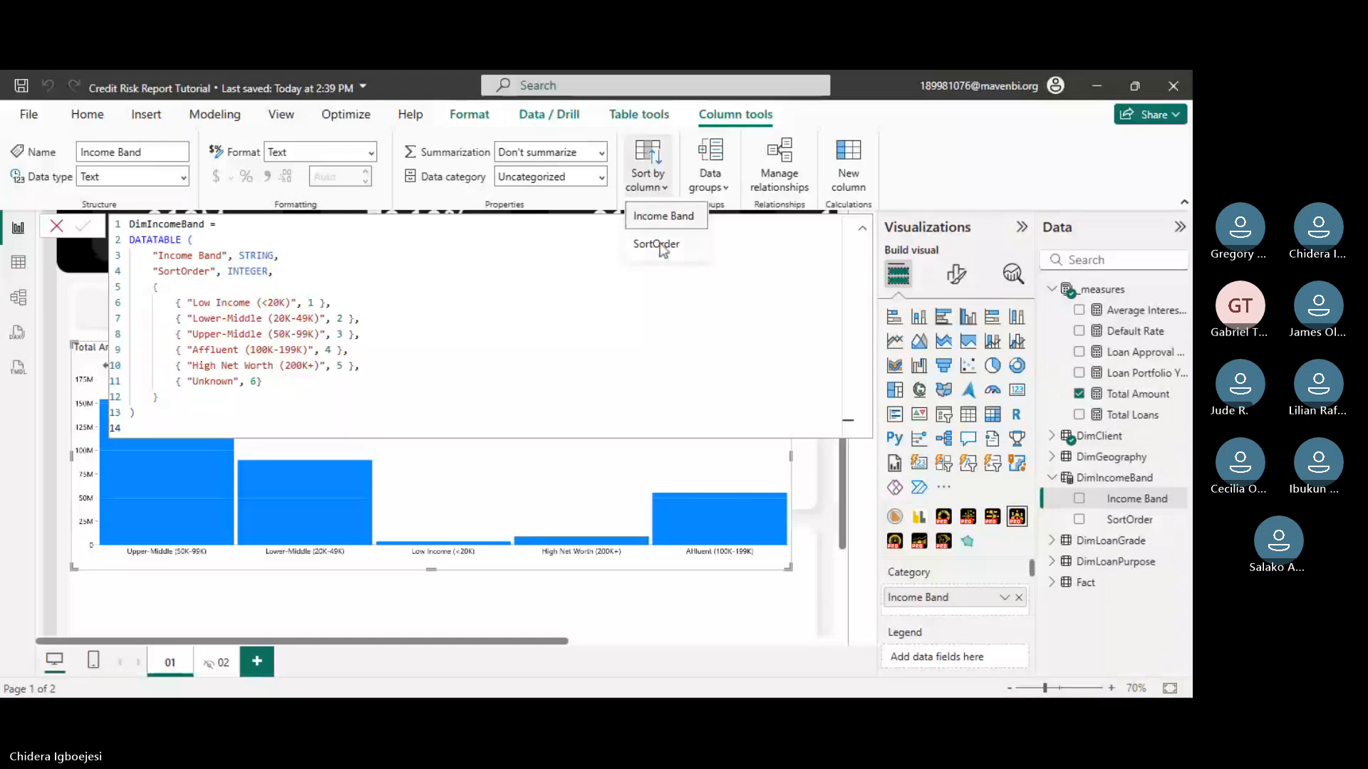
click(659, 245)
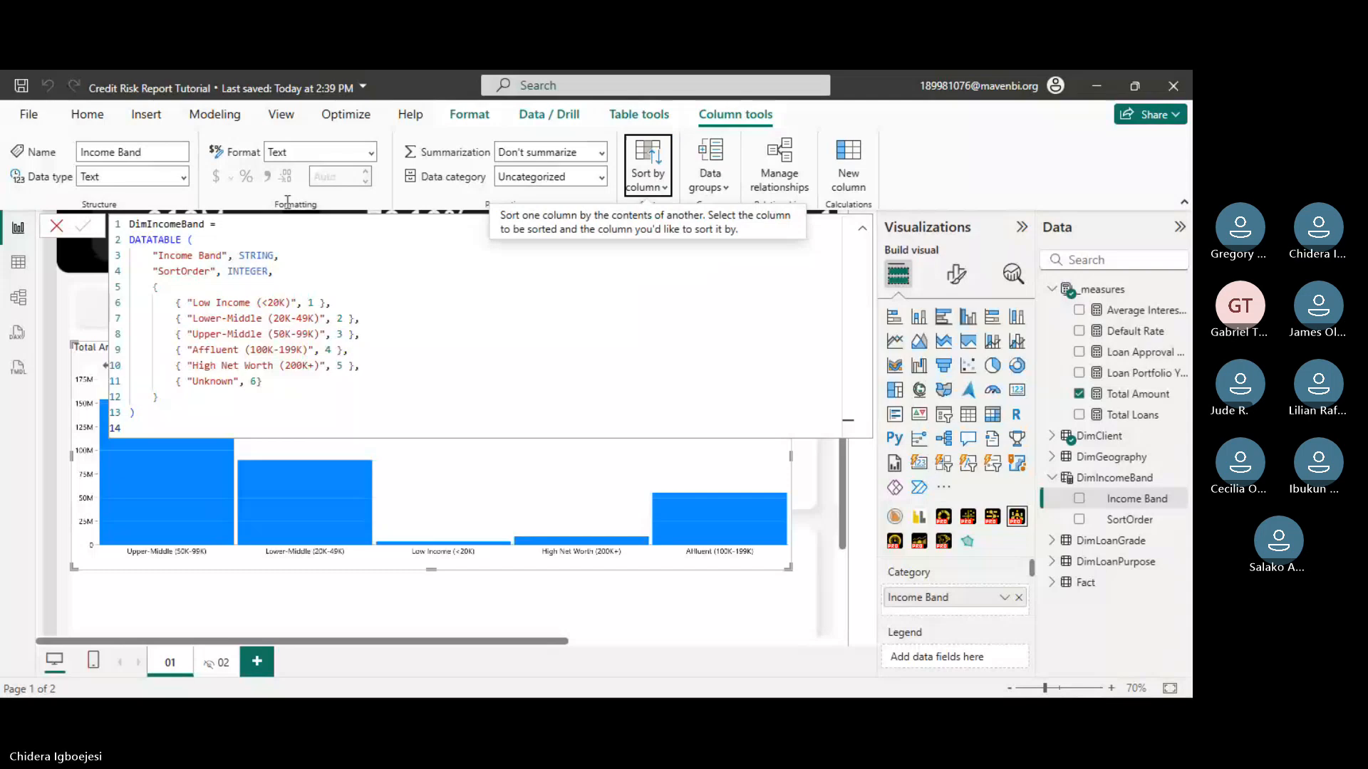
click(57, 226)
- Replace the chart's category with Income Band from DimIncomeBand, and make the chart shorter and wider to fit its white card
scroll(975, 621, down, 1)
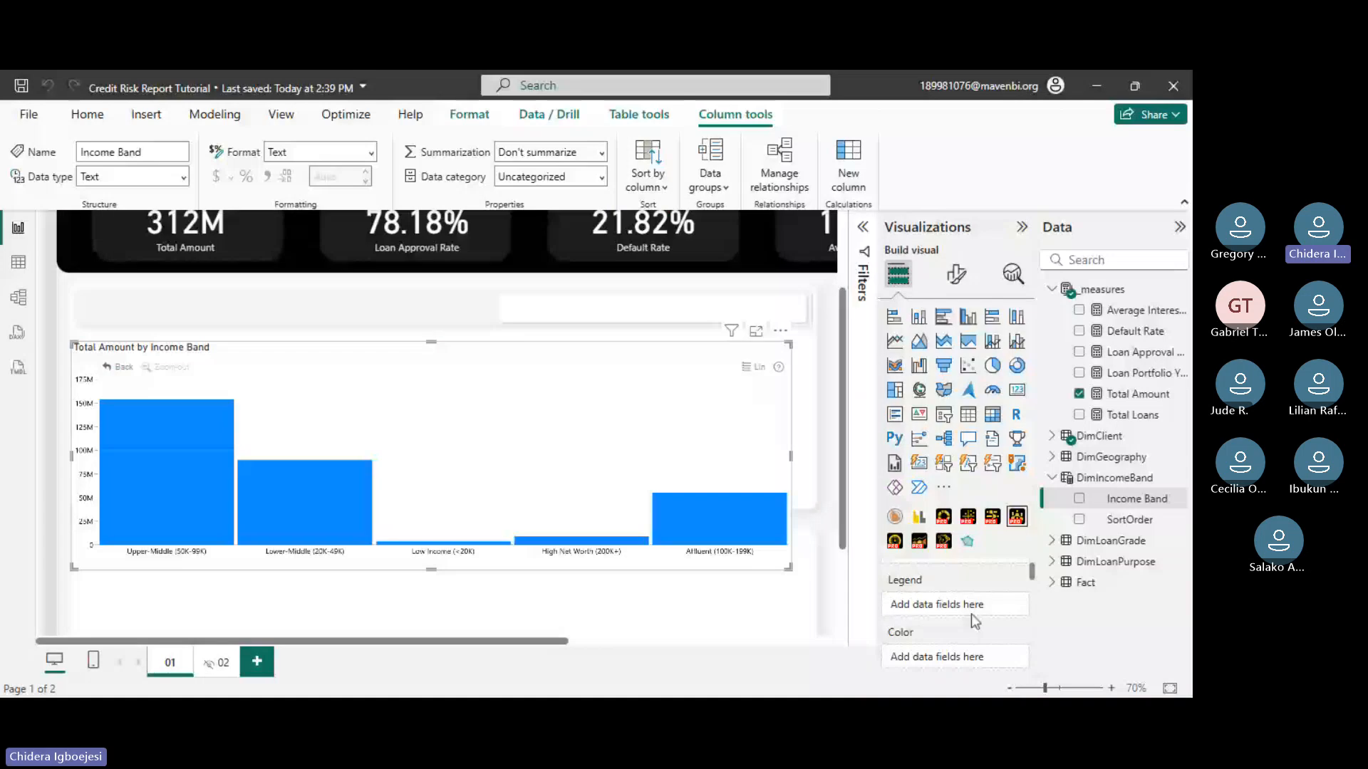
scroll(972, 614, up, 1)
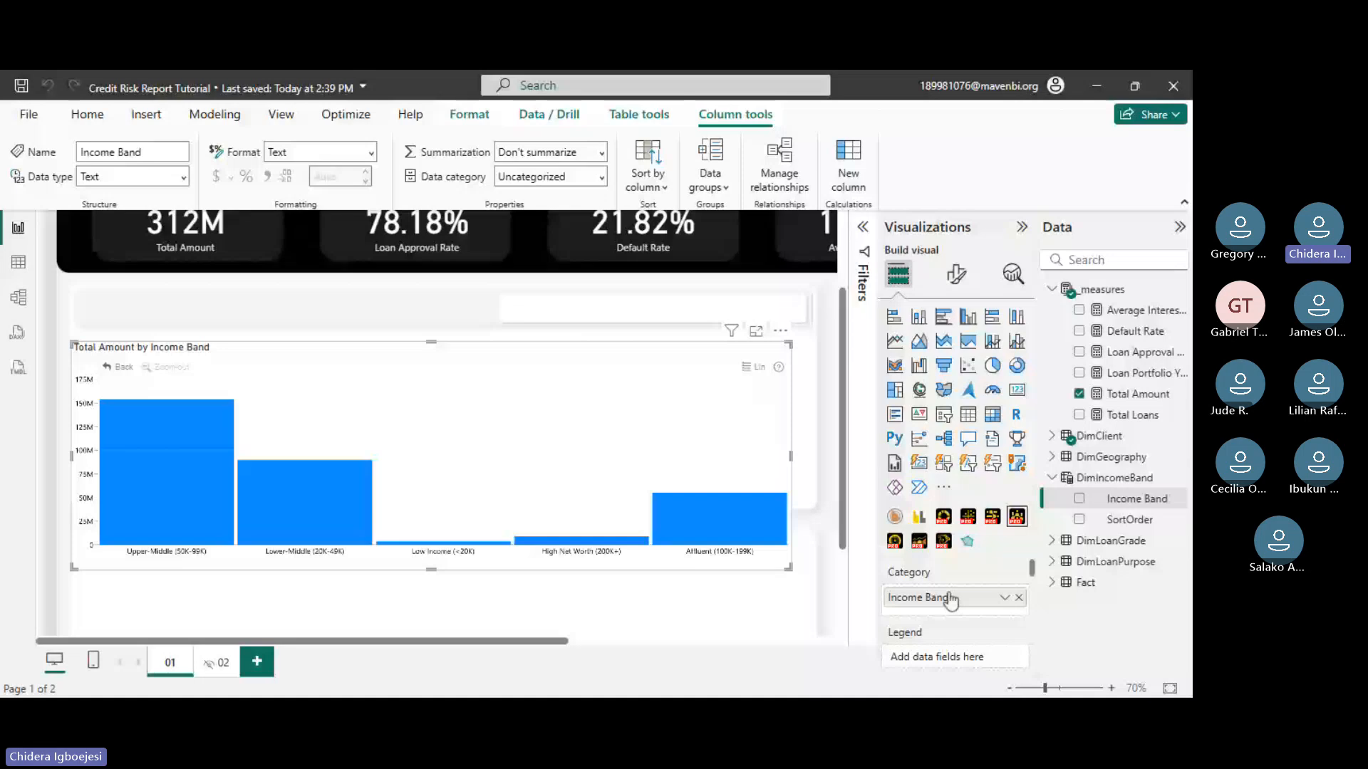
mouse_move(951, 602)
mouse_down()
mouse_move(1112, 504)
mouse_move(954, 604)
mouse_up()
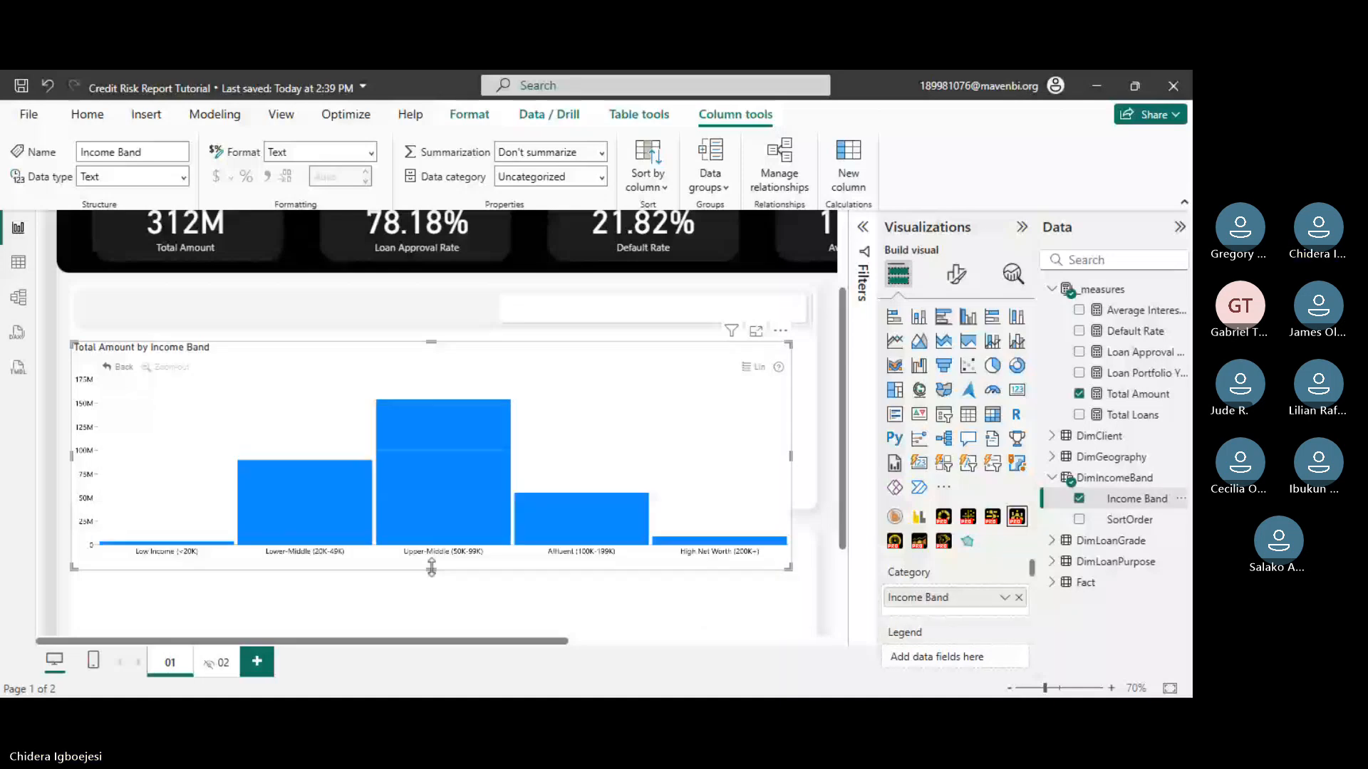
drag(431, 568, 454, 510)
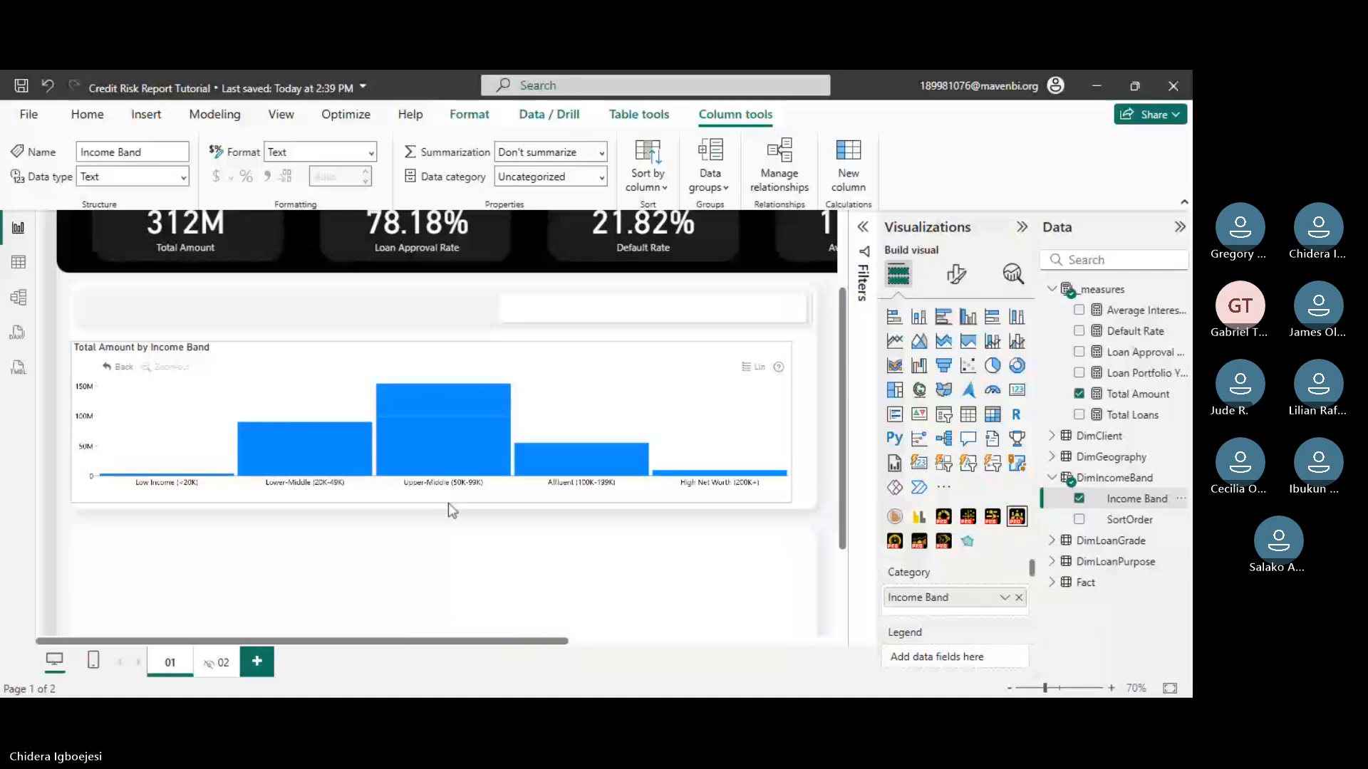
drag(791, 424, 818, 423)
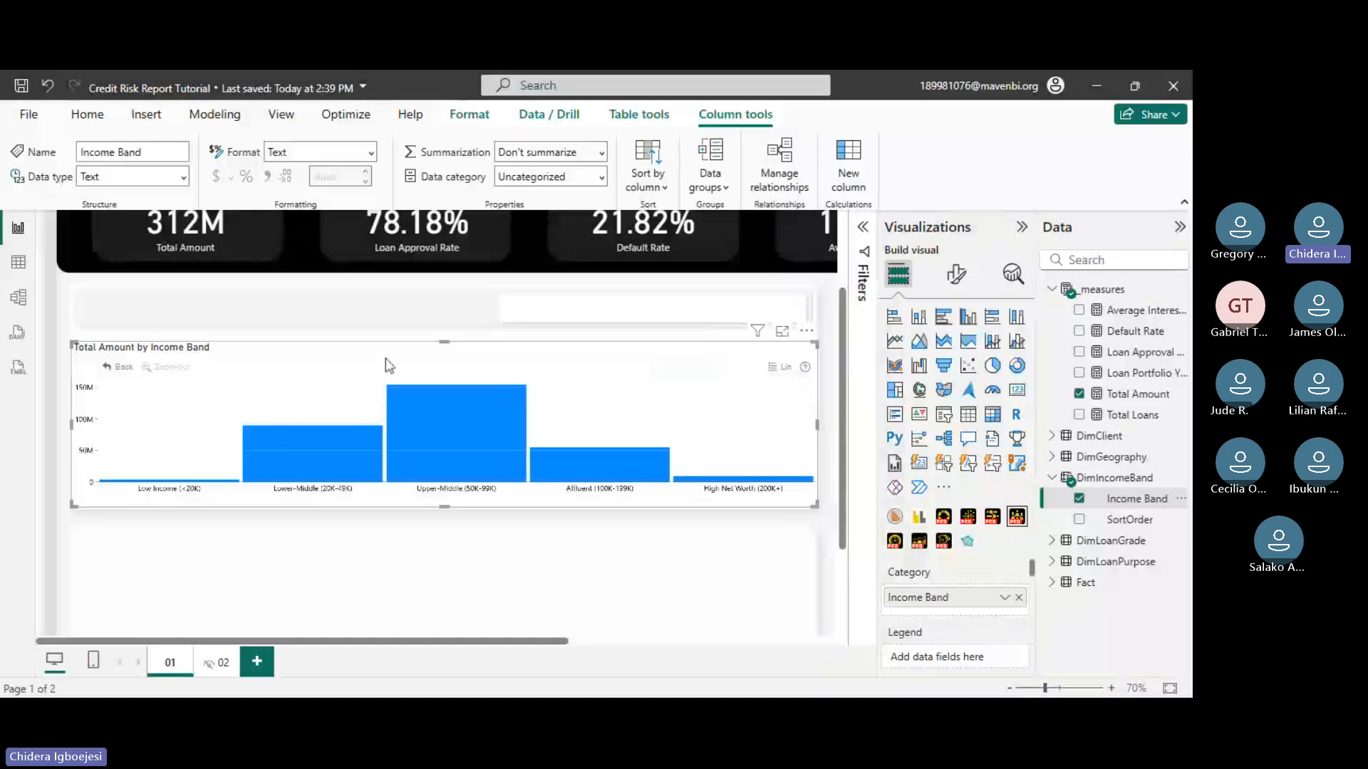
- Zoom the report page out to 60% and set the chart's Primary Y-Axis title font size to 18
click(950, 276)
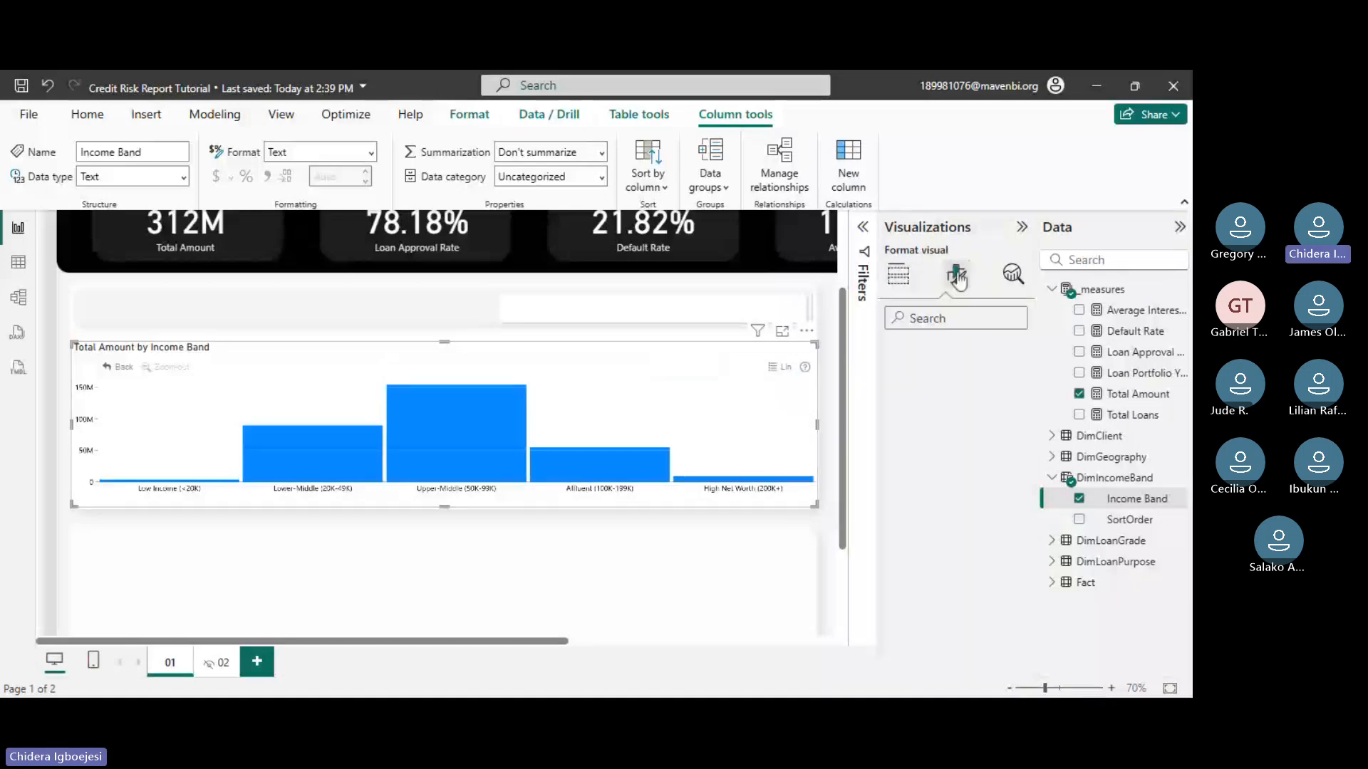
scroll(1021, 666, down, 1)
click(1010, 688)
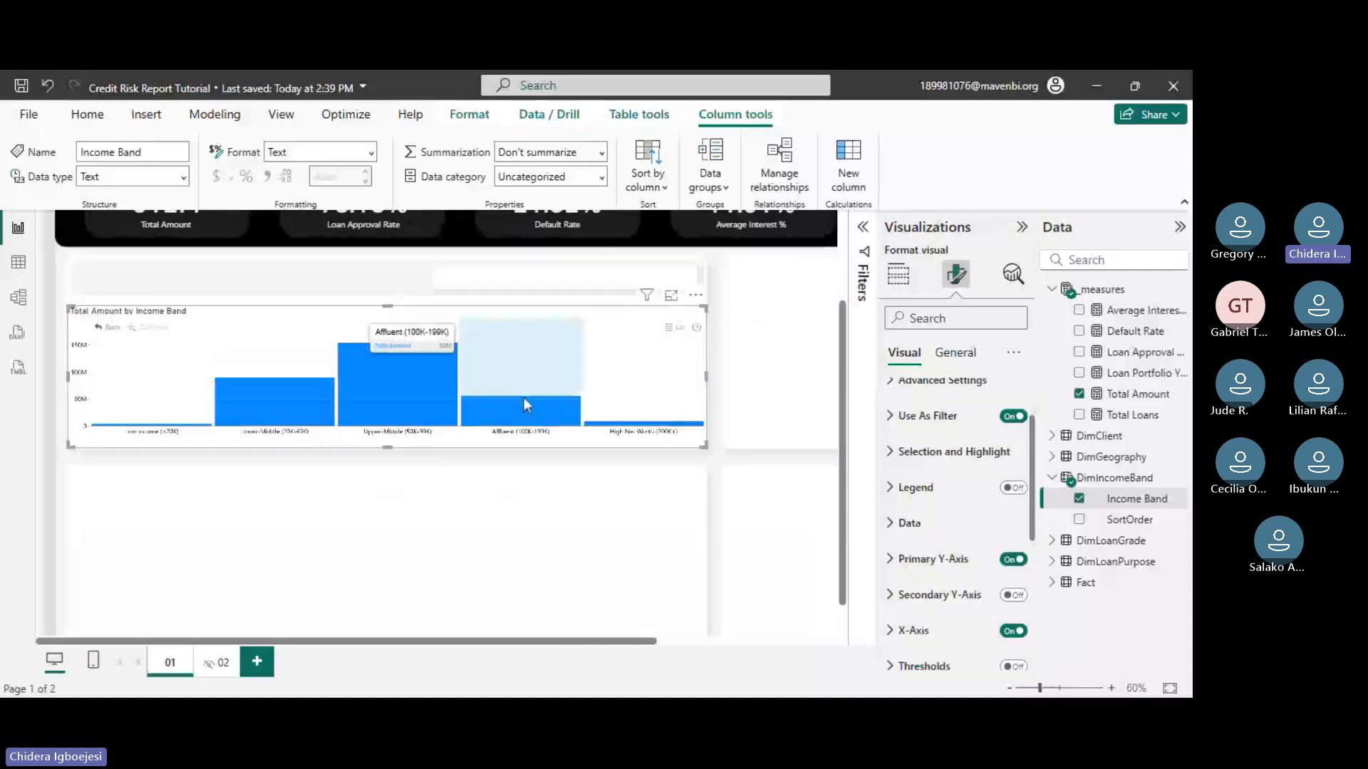
scroll(957, 540, down, 1)
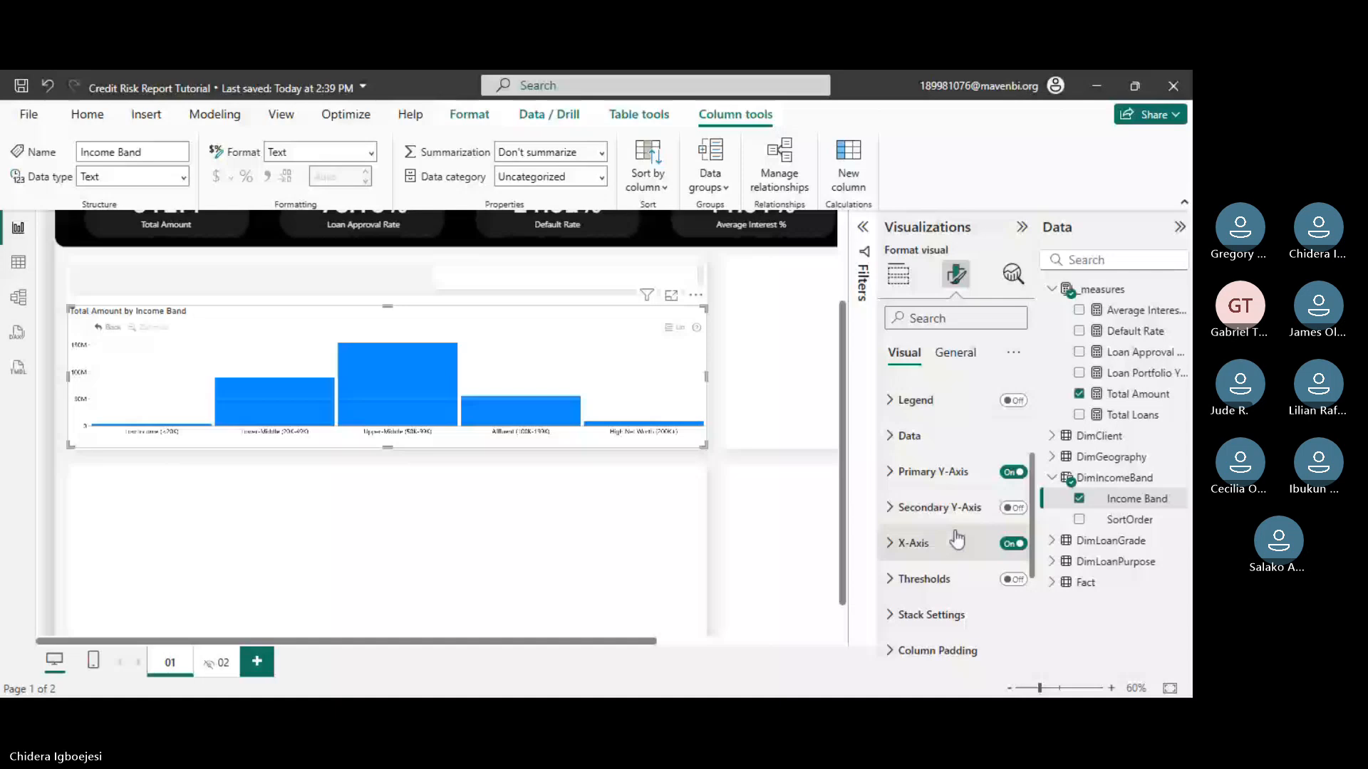
click(900, 523)
scroll(951, 561, down, 5)
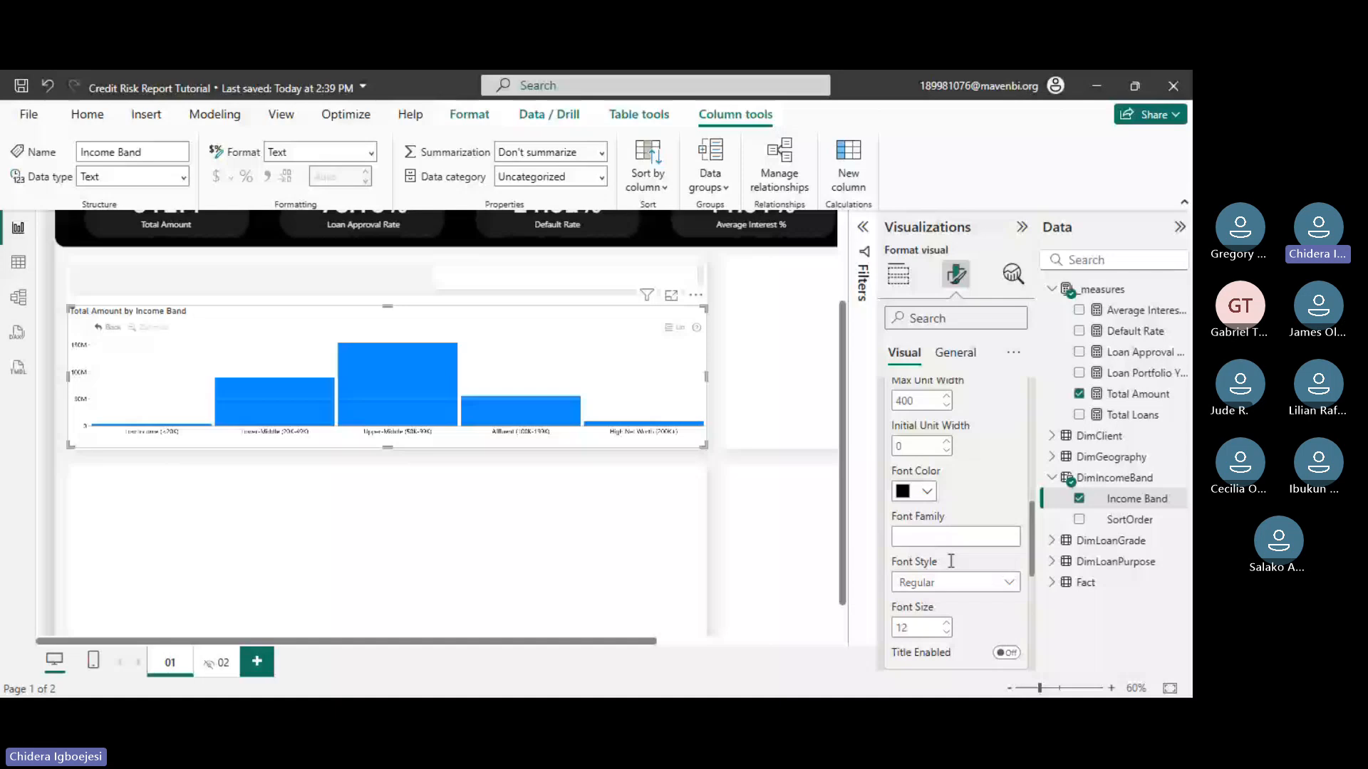
scroll(951, 562, down, 4)
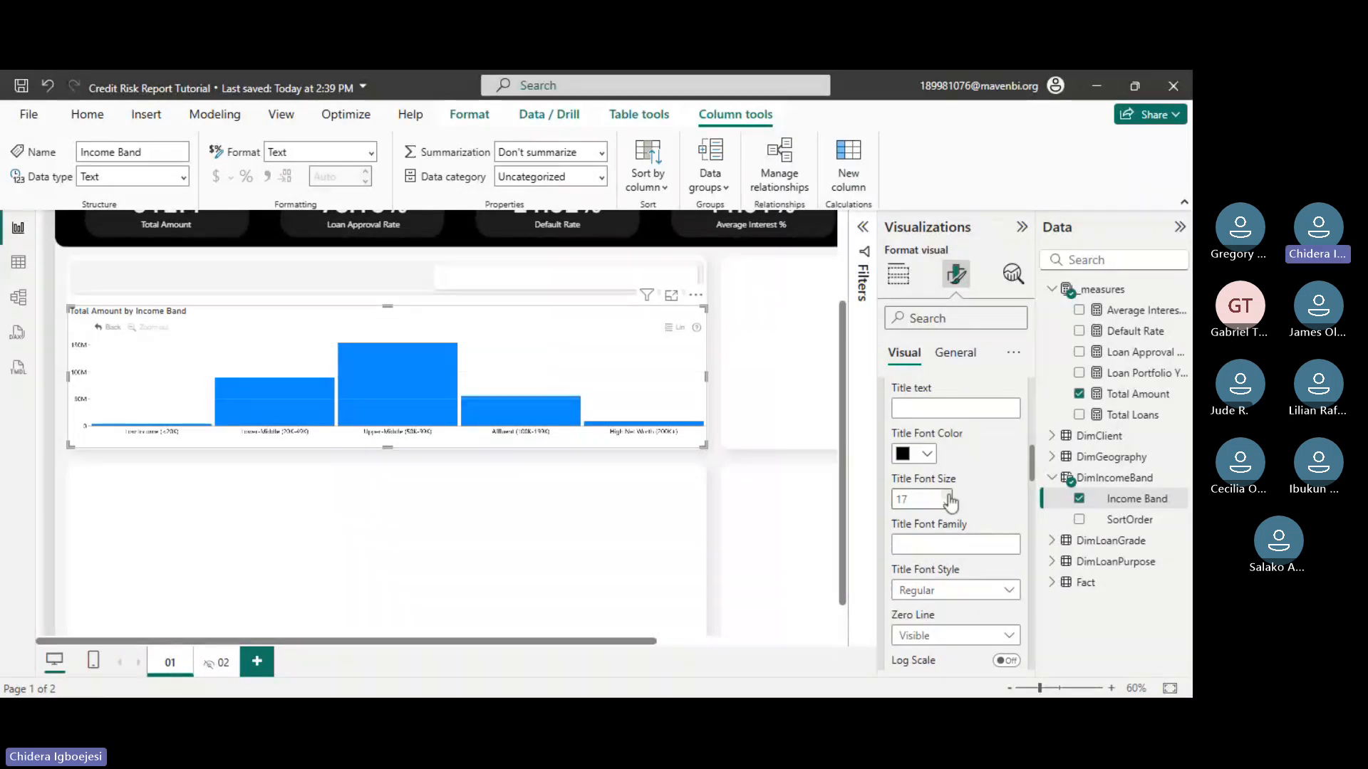
scroll(958, 542, down, 3)
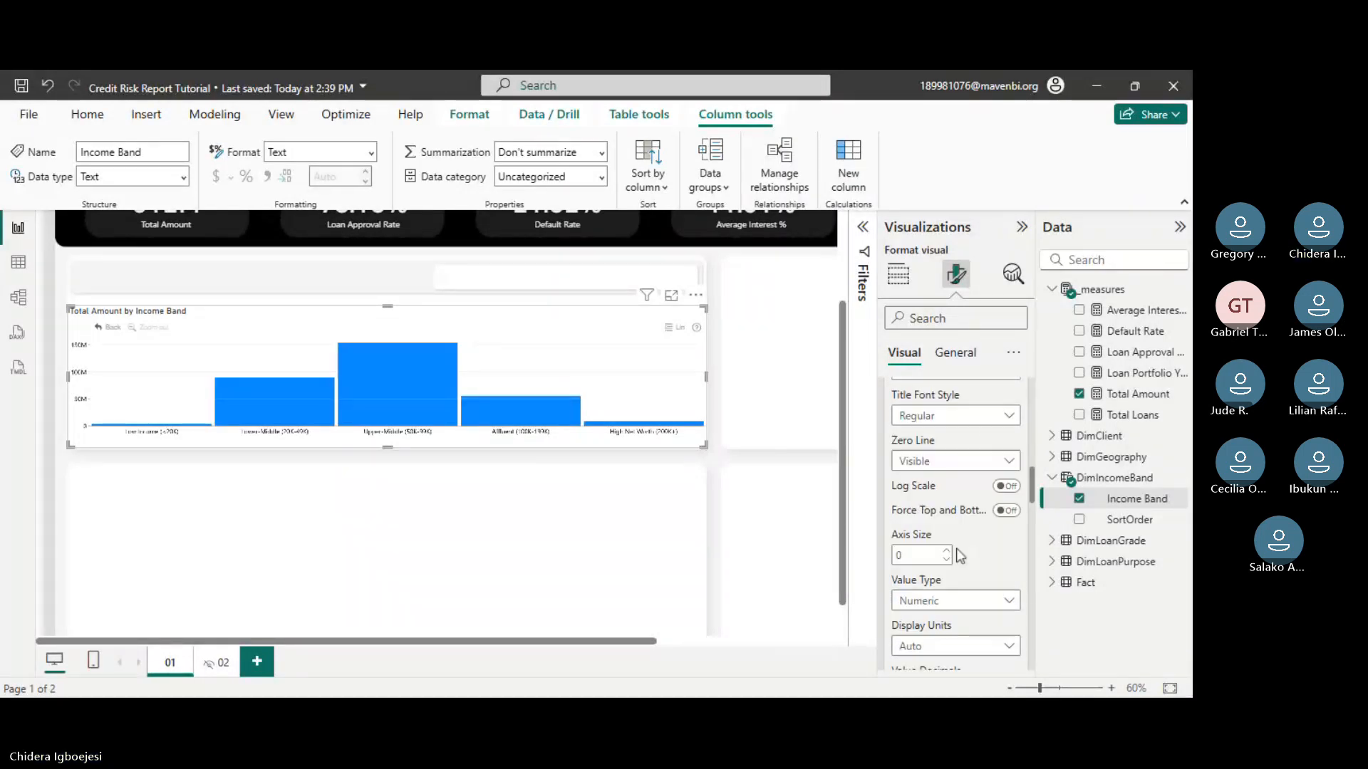
scroll(959, 556, up, 8)
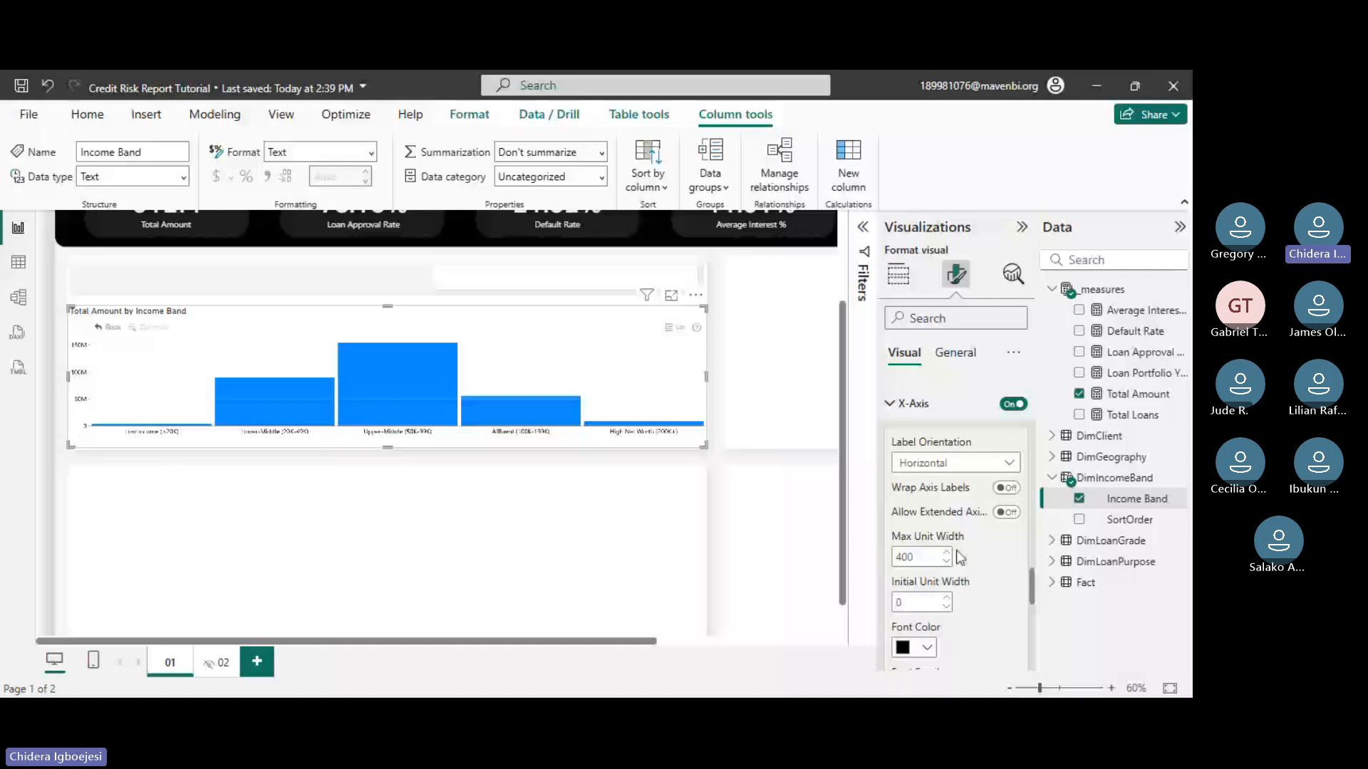
- Set the font size of the chart's X-axis labels to 18
scroll(960, 558, down, 2)
click(945, 606)
click(945, 606)
click(945, 606)
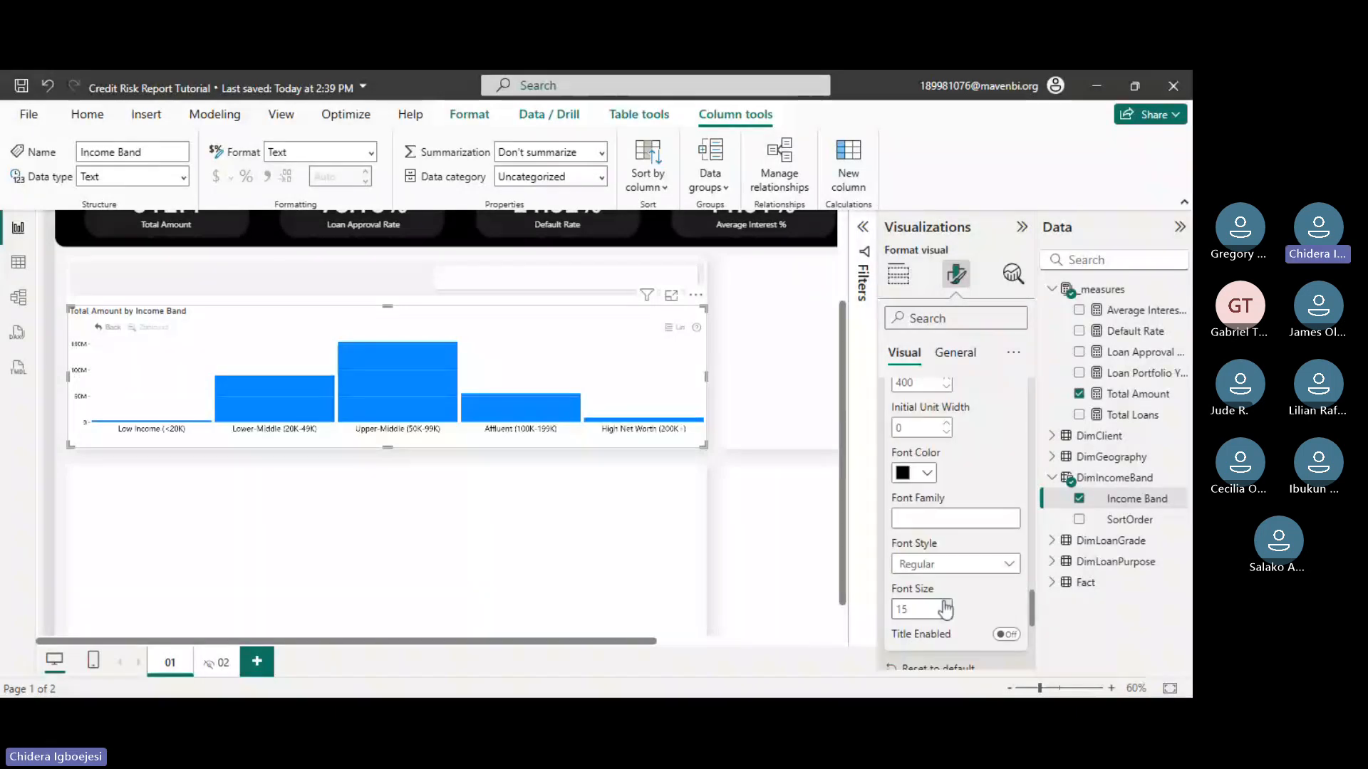
click(946, 605)
click(945, 605)
click(945, 606)
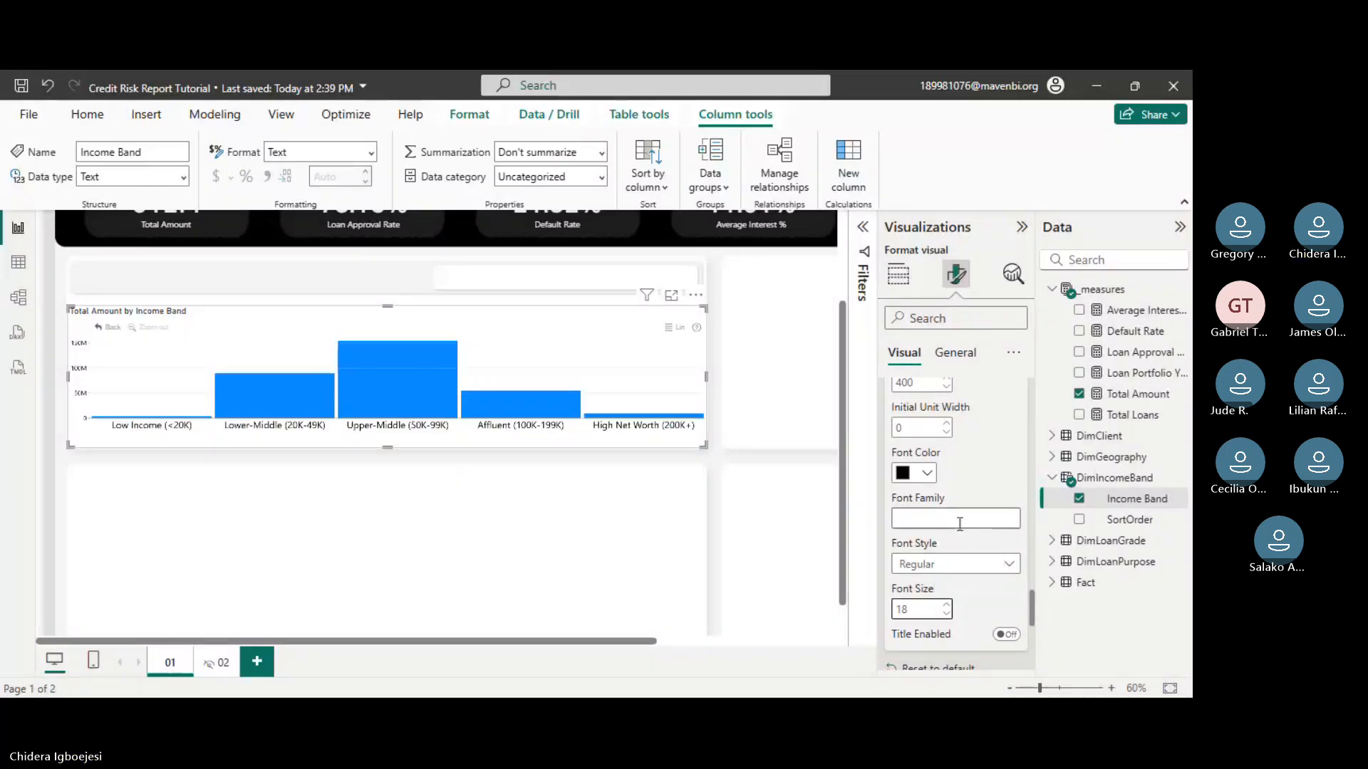
- Set the Primary Y-Axis title font size of the income band chart to 17
scroll(959, 524, up, 2)
scroll(988, 535, up, 5)
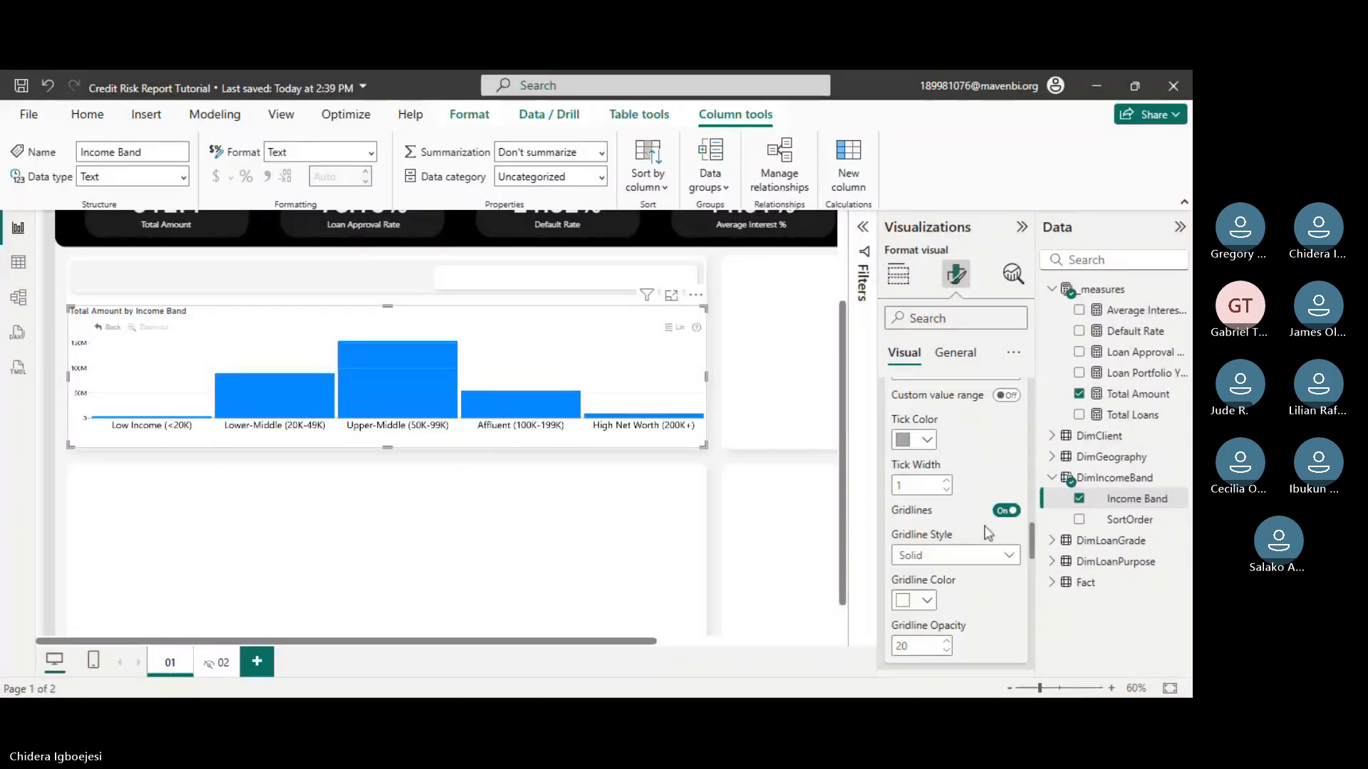
scroll(984, 527, up, 2)
scroll(978, 544, down, 2)
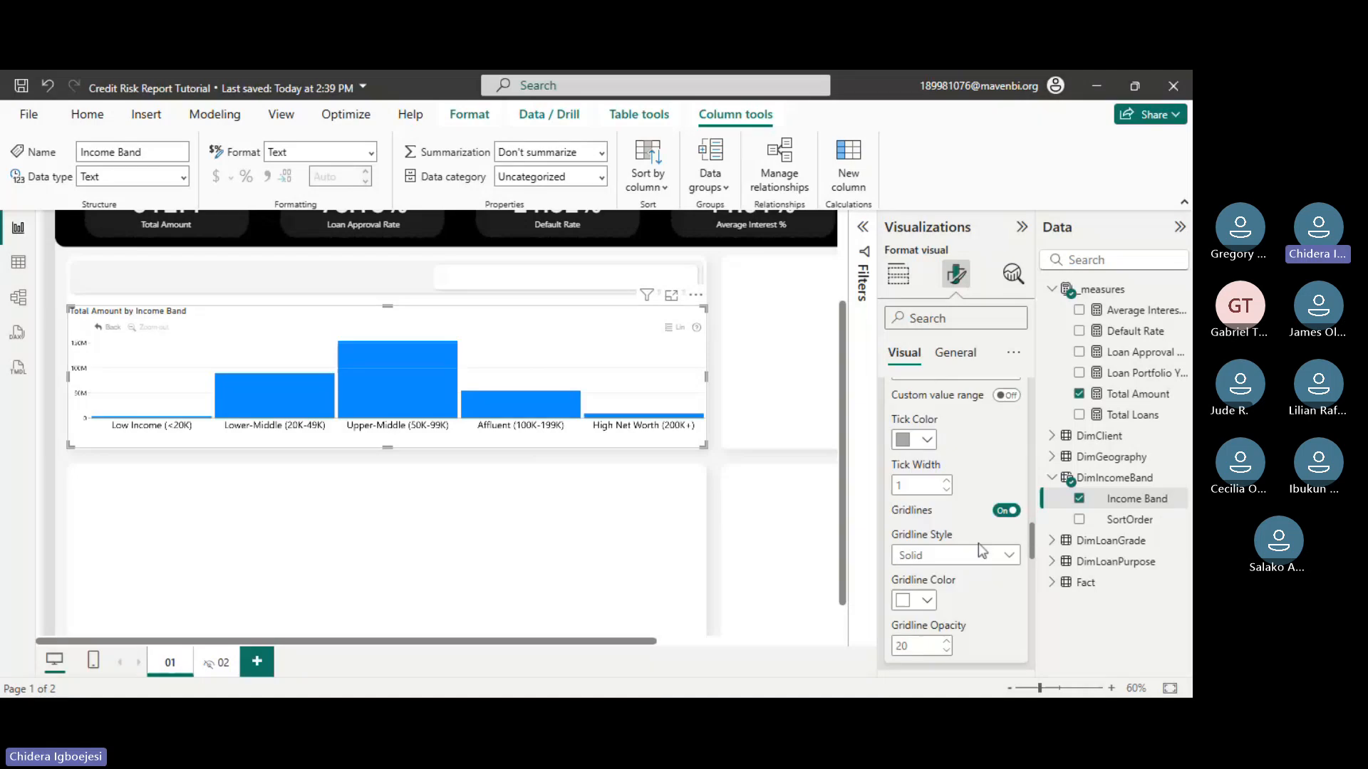
scroll(977, 543, up, 3)
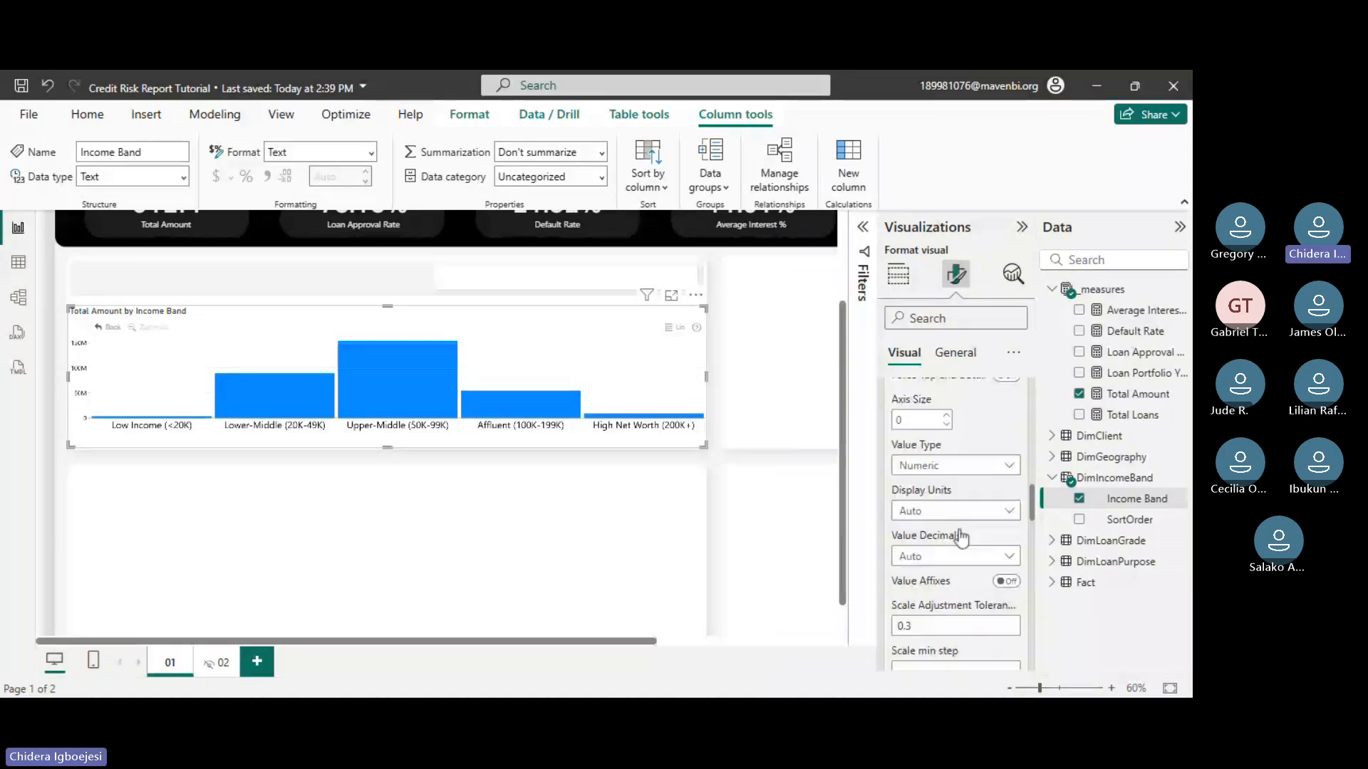
scroll(958, 520, up, 3)
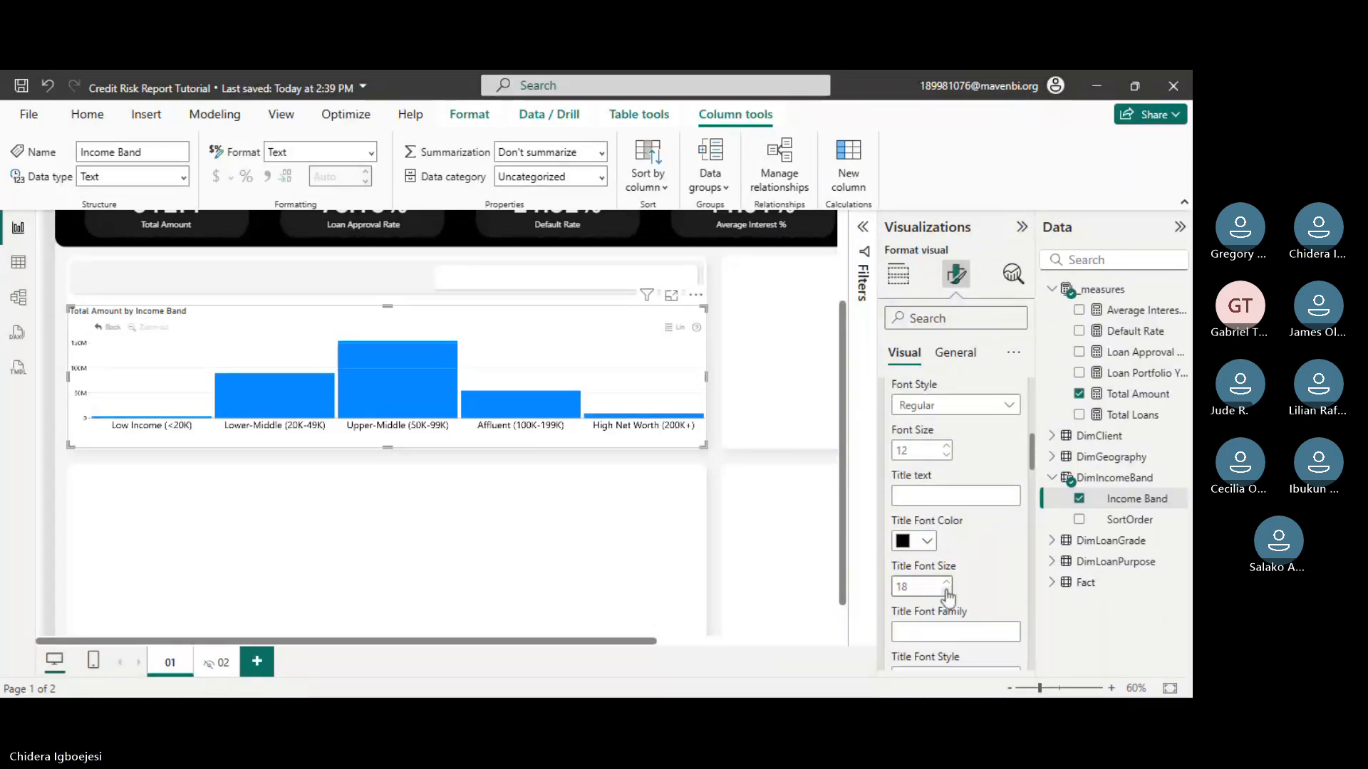
click(946, 591)
scroll(976, 609, up, 1)
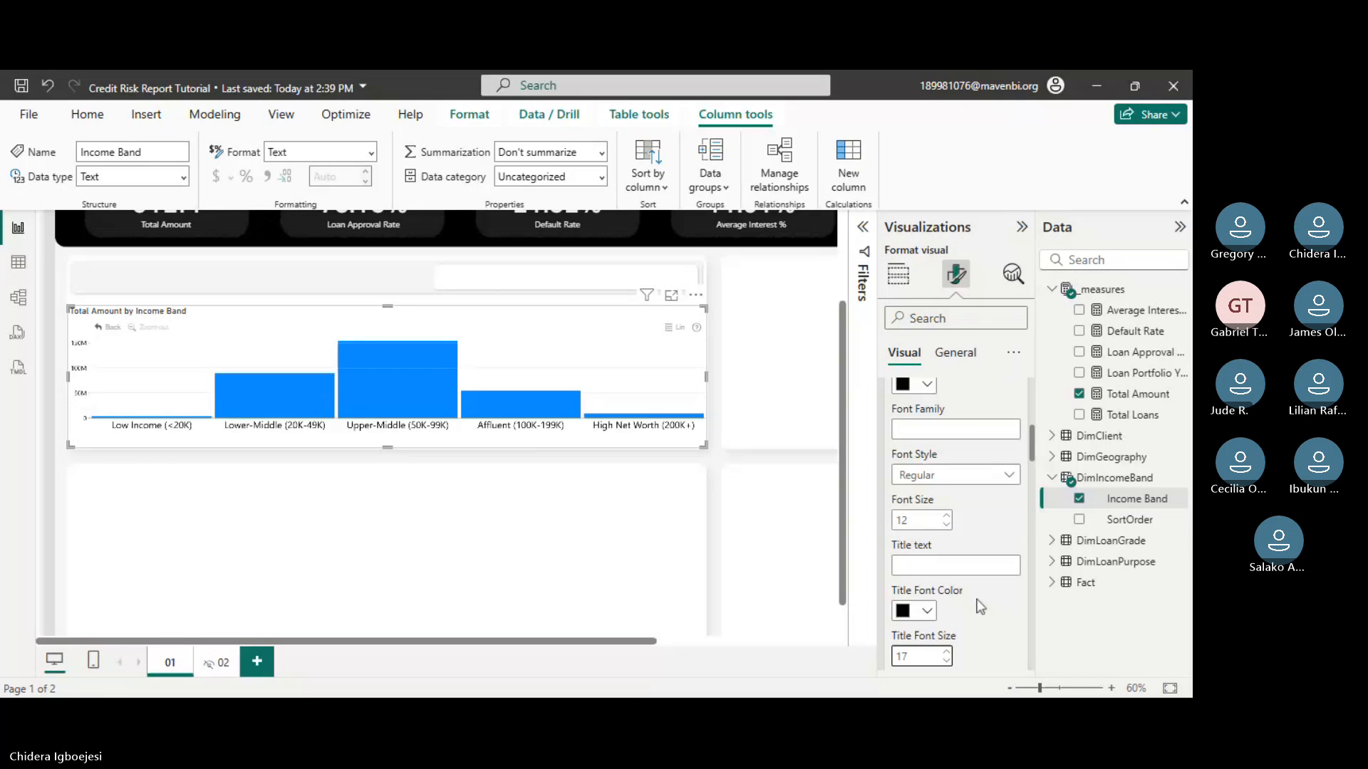
scroll(979, 603, up, 4)
scroll(971, 567, down, 4)
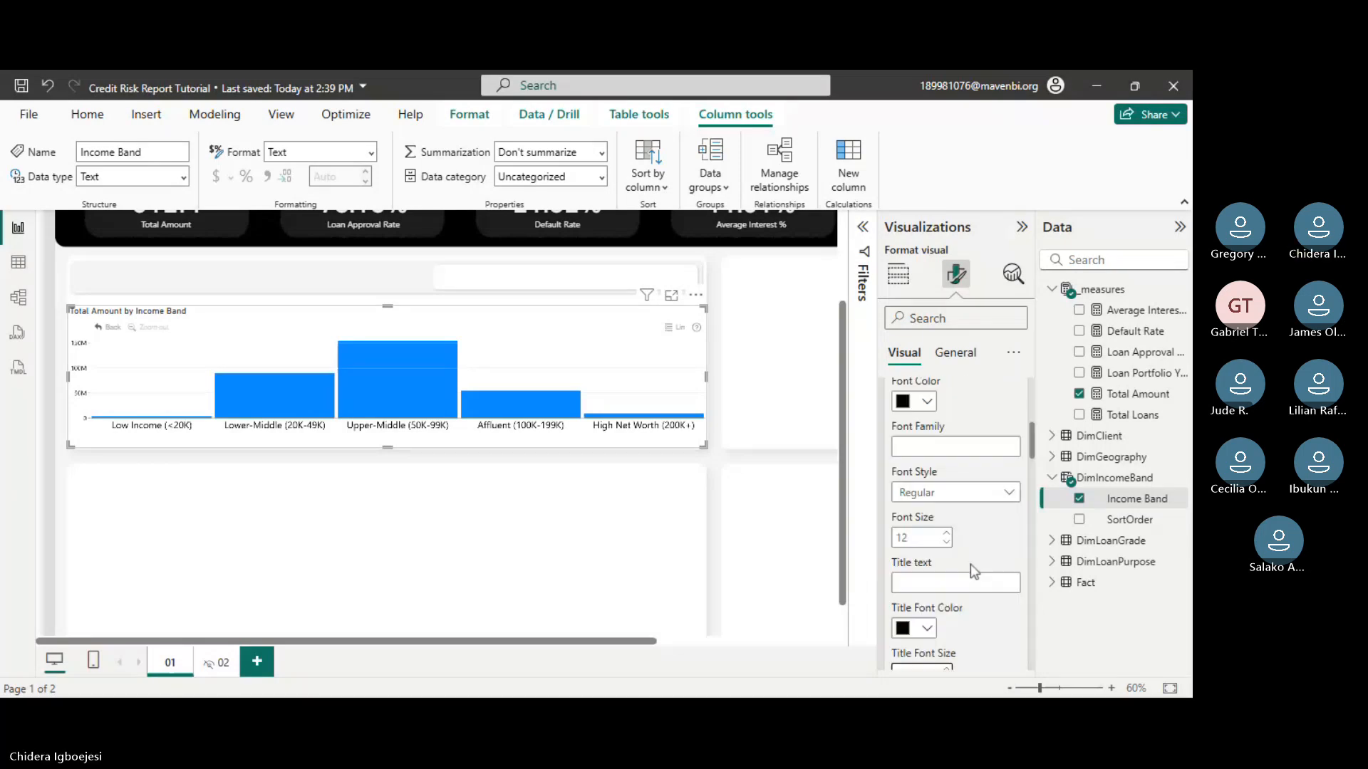
- In the chart's Series 1 configuration, set the column width to 80 percent and the outline color to dark gray
scroll(970, 562, down, 7)
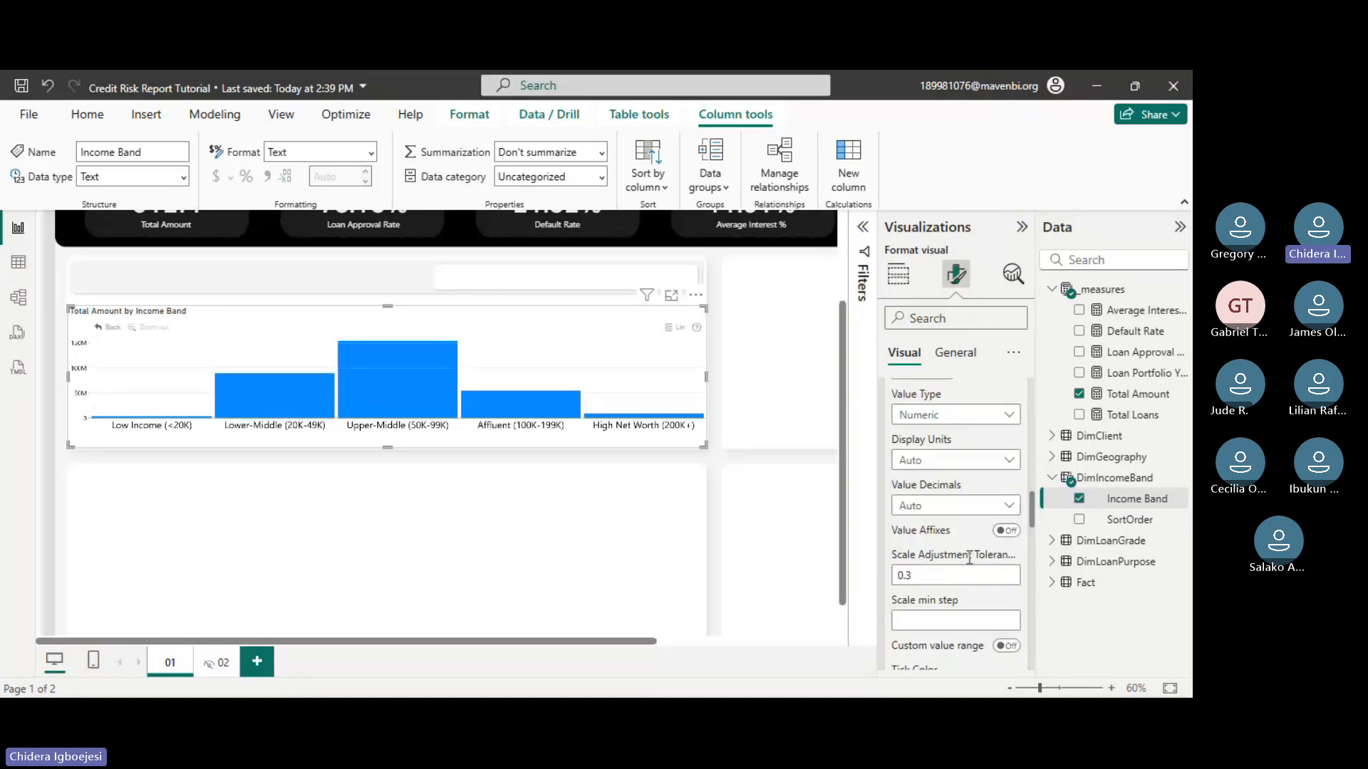
scroll(969, 559, down, 4)
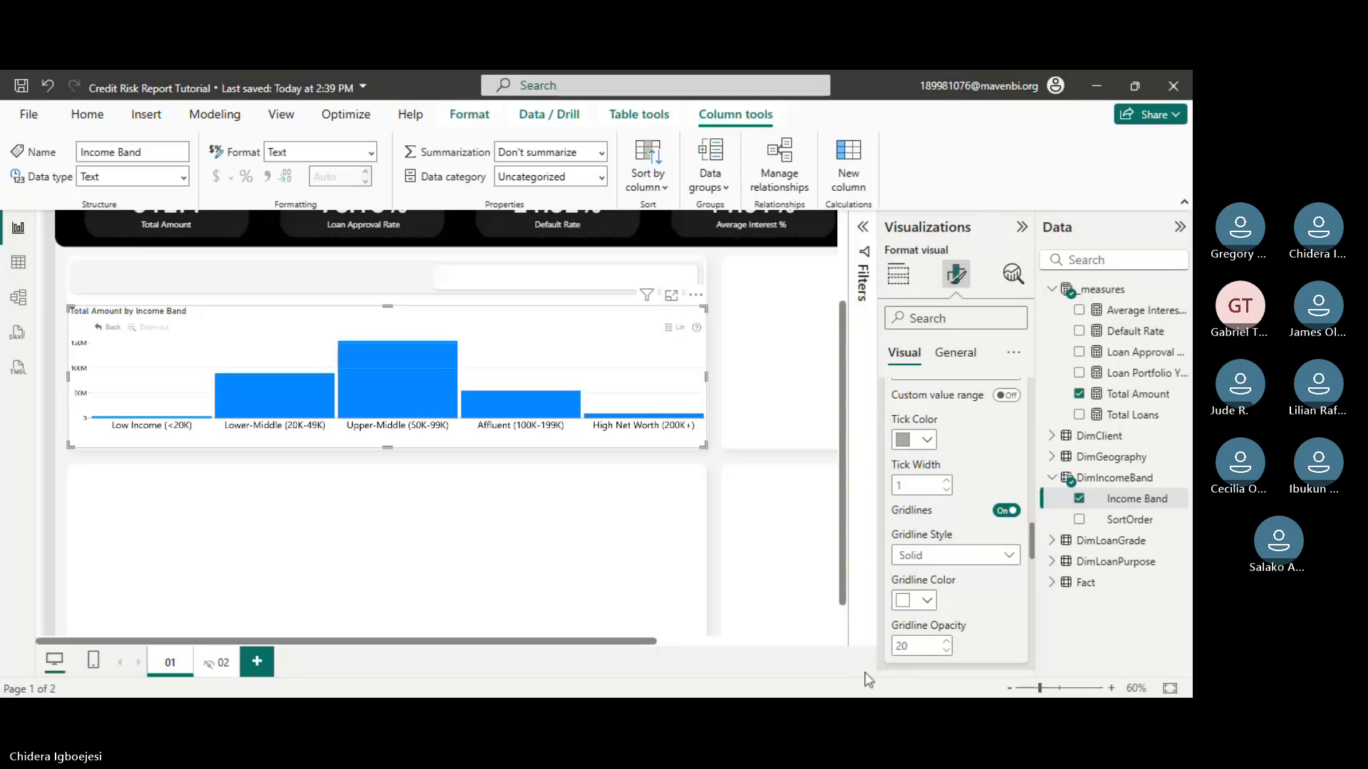
mouse_move(614, 334)
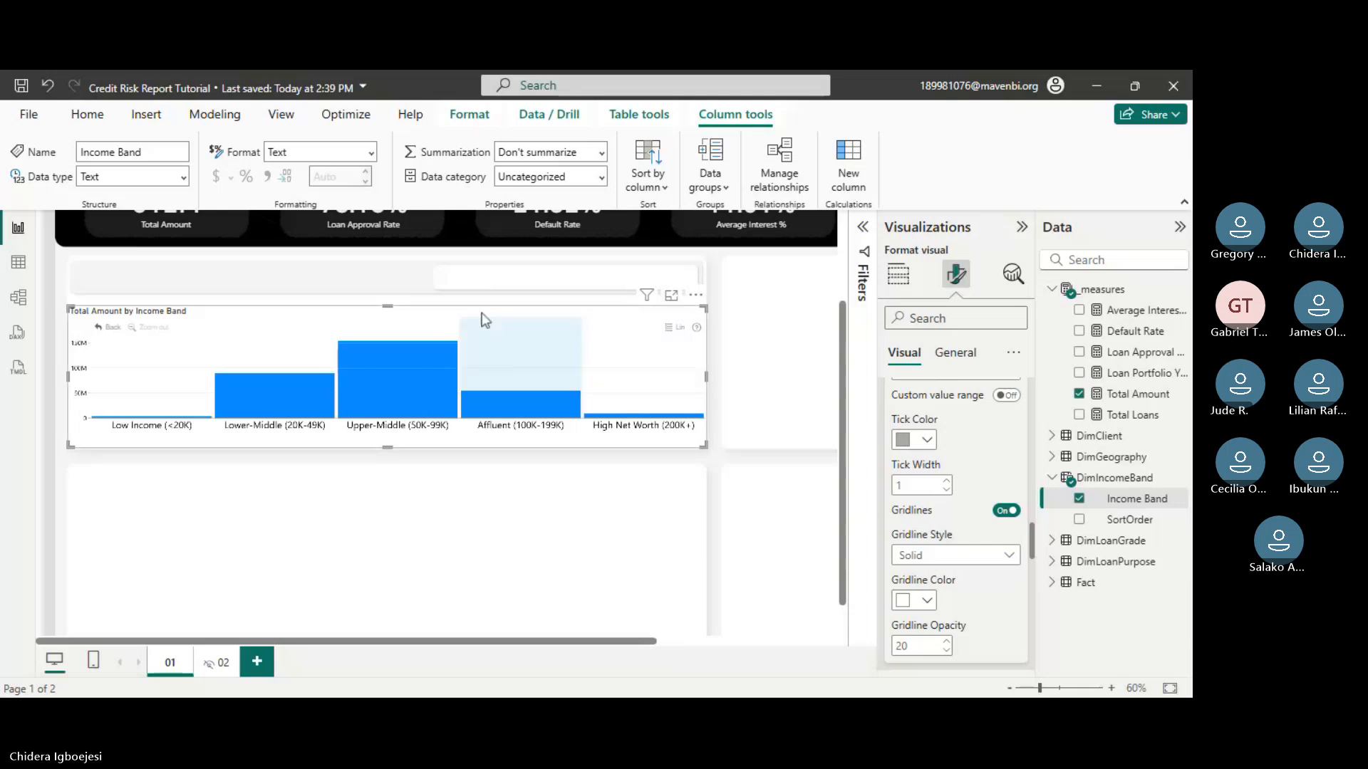
scroll(949, 563, down, 1)
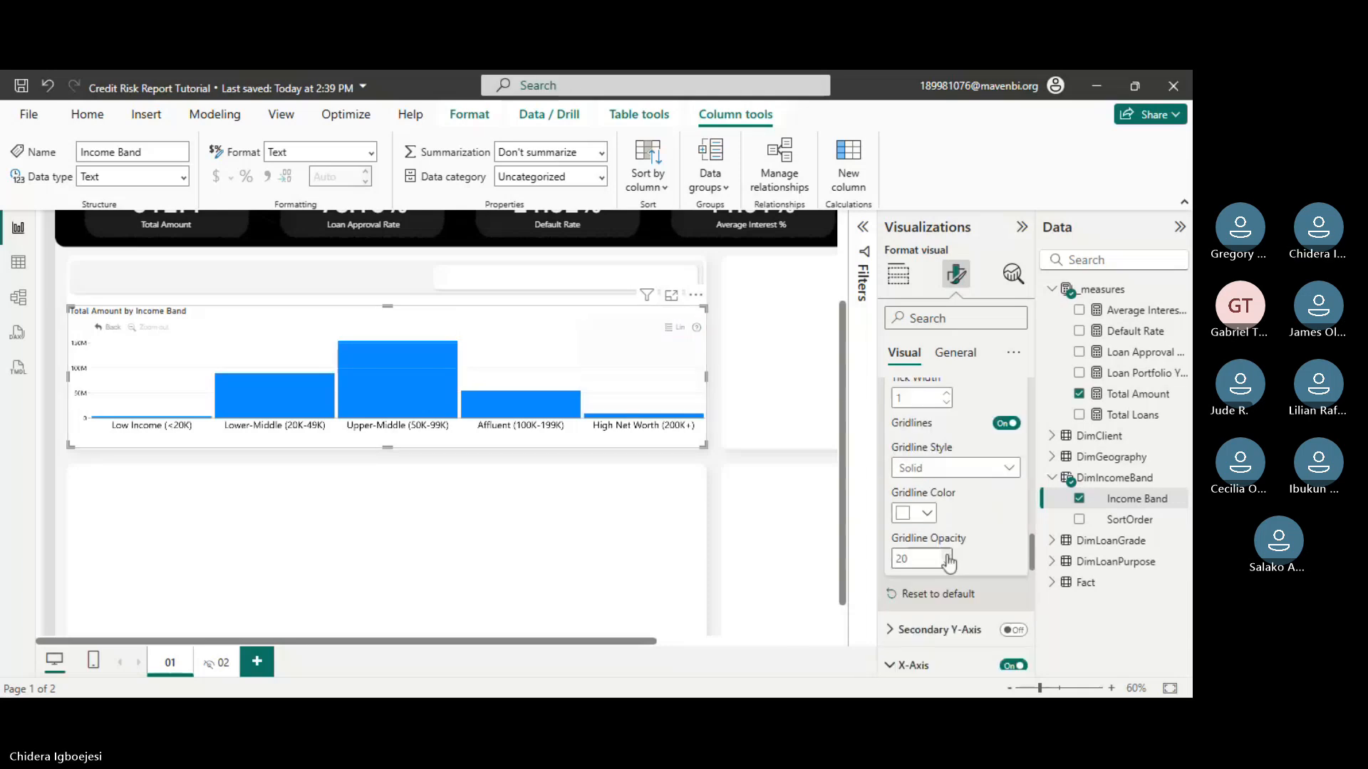
scroll(949, 563, down, 1)
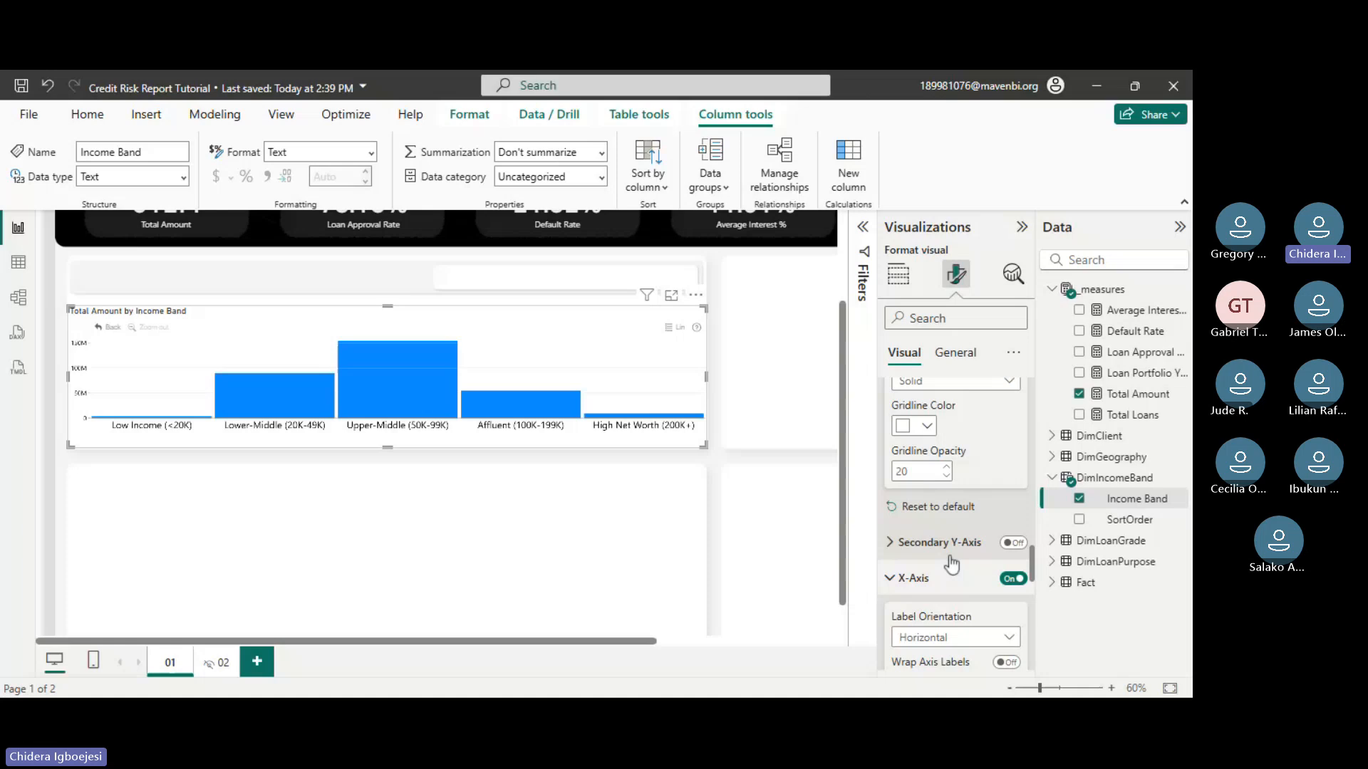
scroll(951, 564, down, 6)
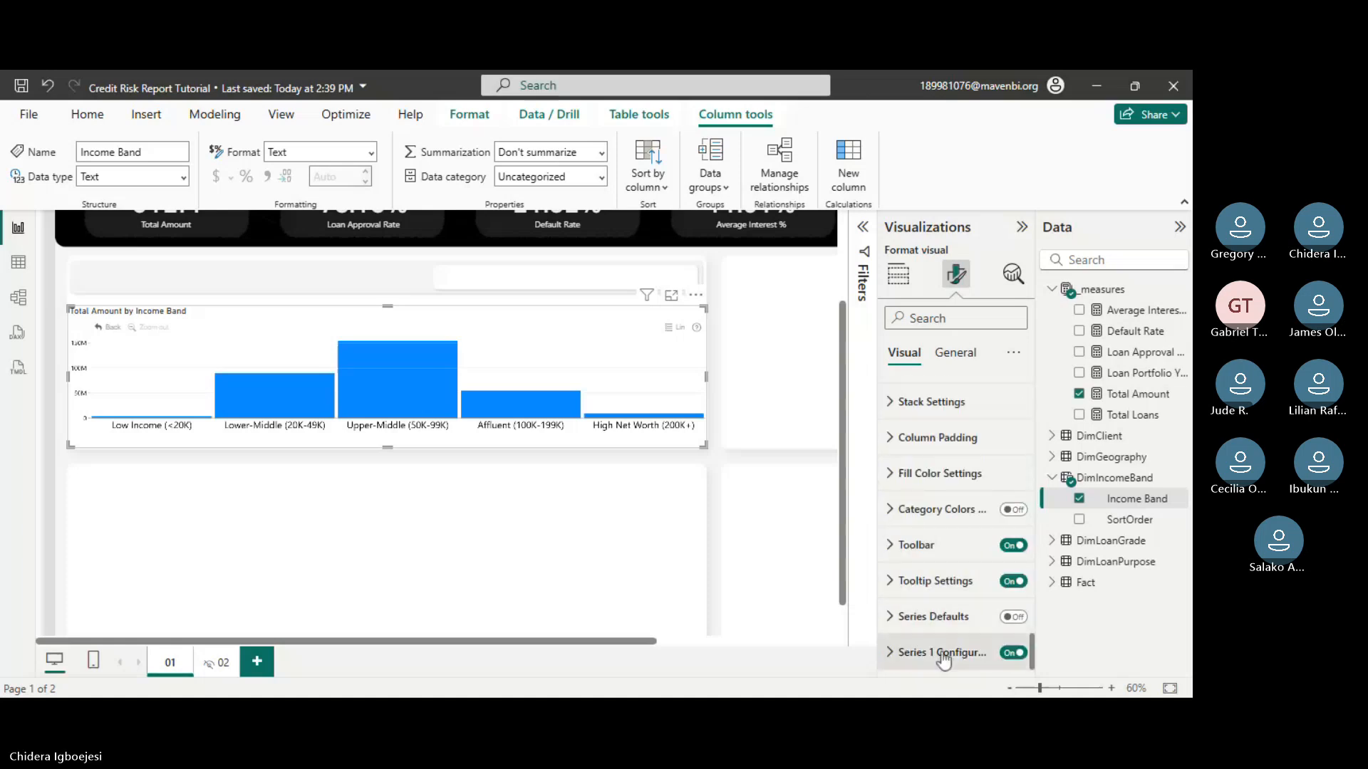
click(944, 655)
scroll(950, 604, down, 1)
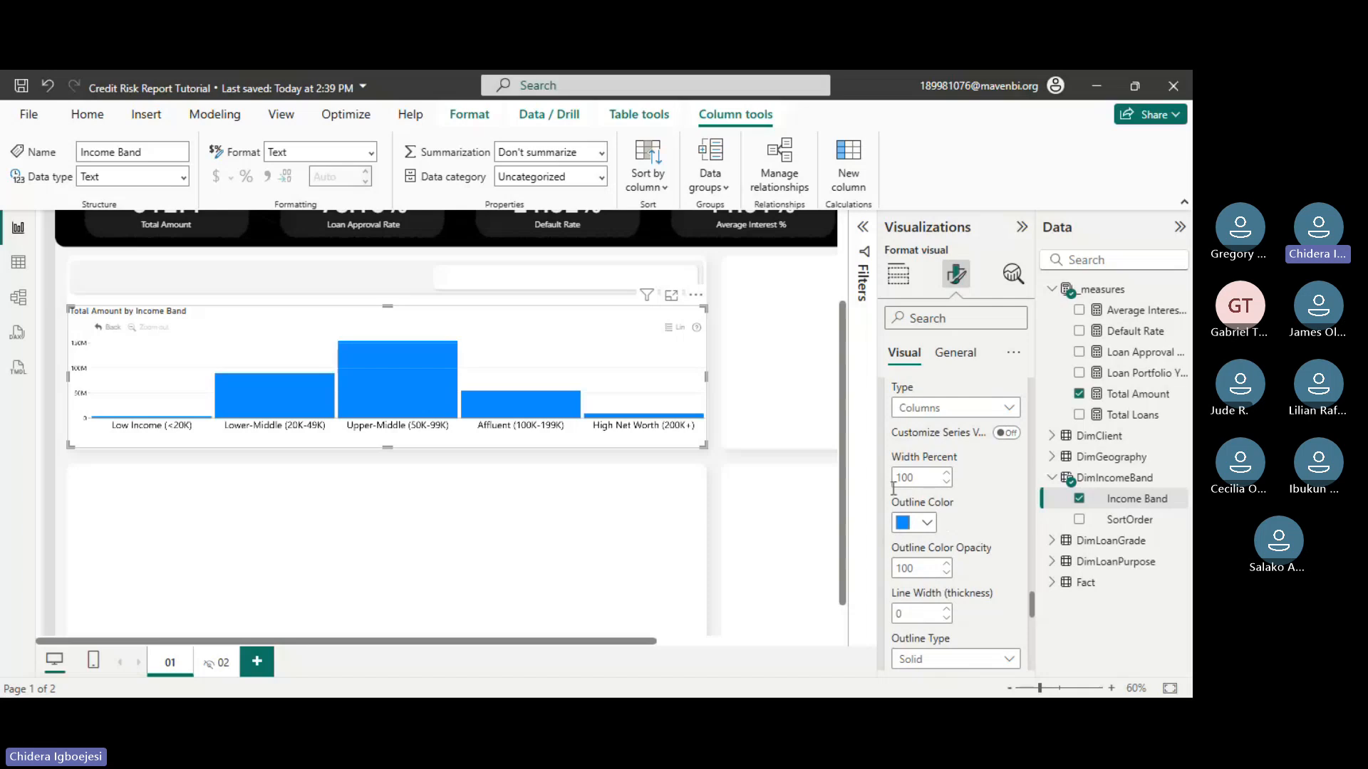
click(926, 478)
text(80)
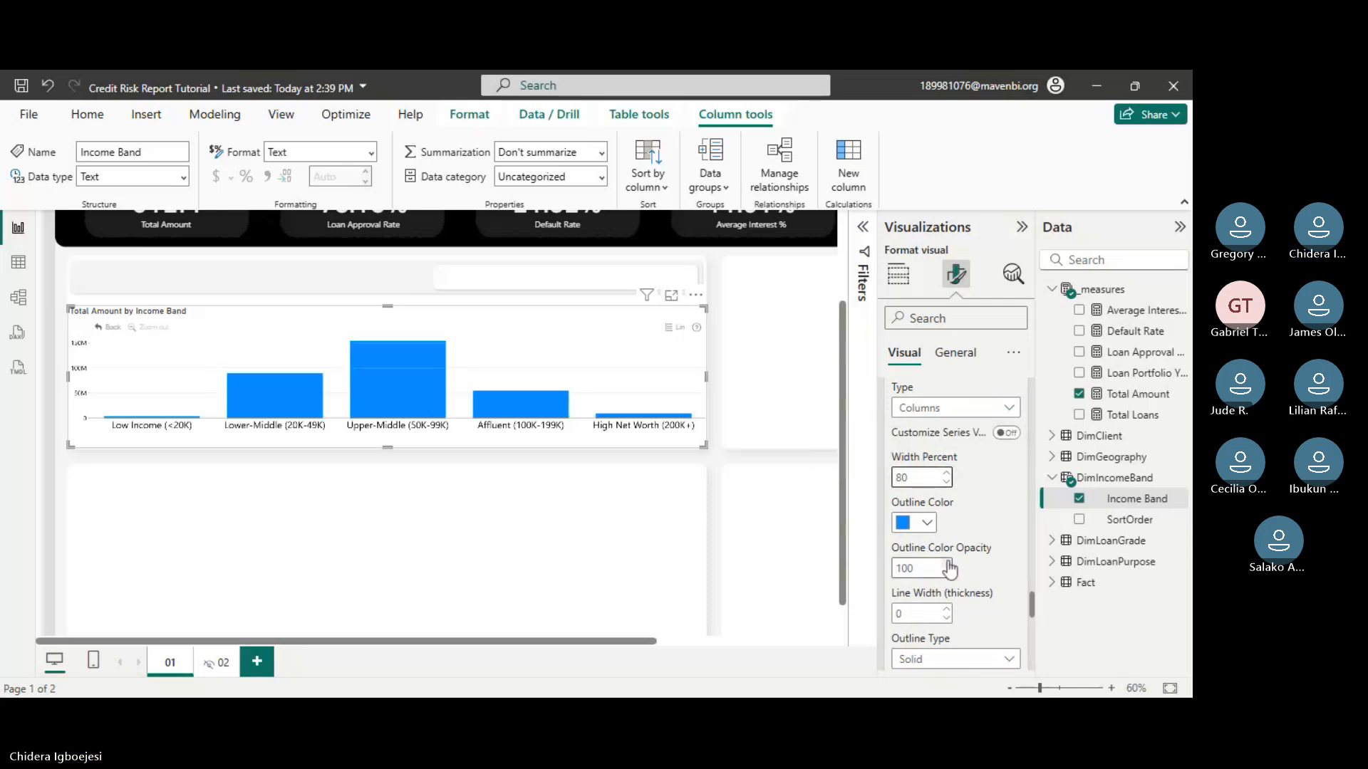
click(925, 524)
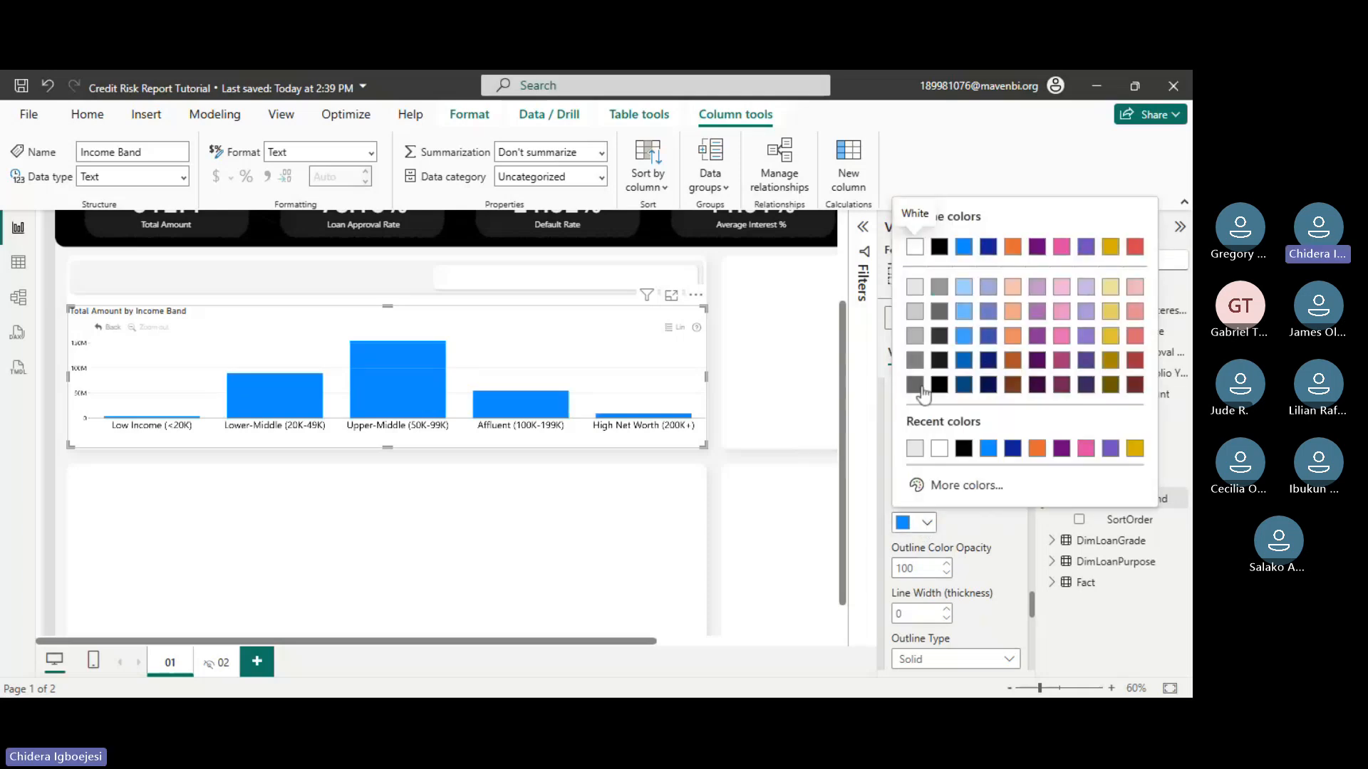
click(940, 312)
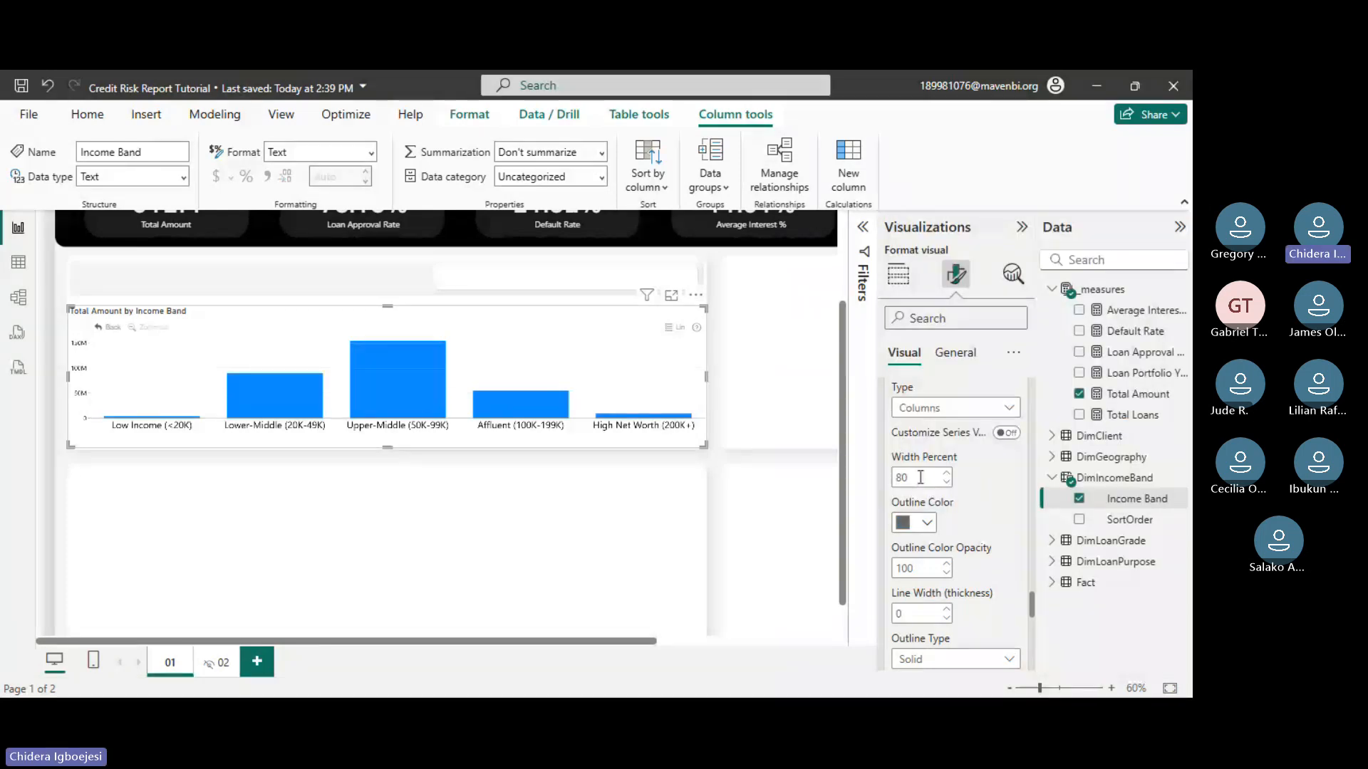
- Change the Series 1 fill color to a very dark gray and set its corner radius to 20
scroll(940, 534, down, 1)
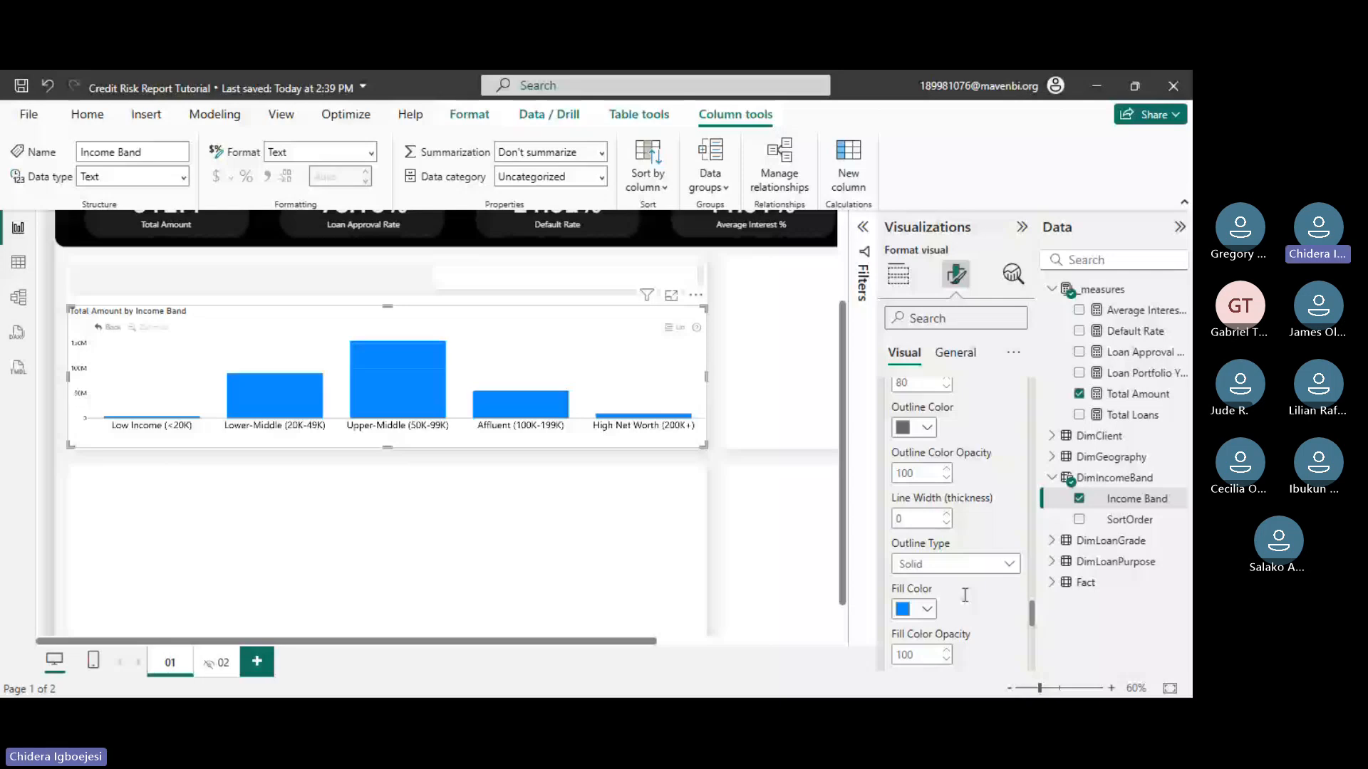
scroll(965, 595, down, 1)
click(926, 530)
click(940, 459)
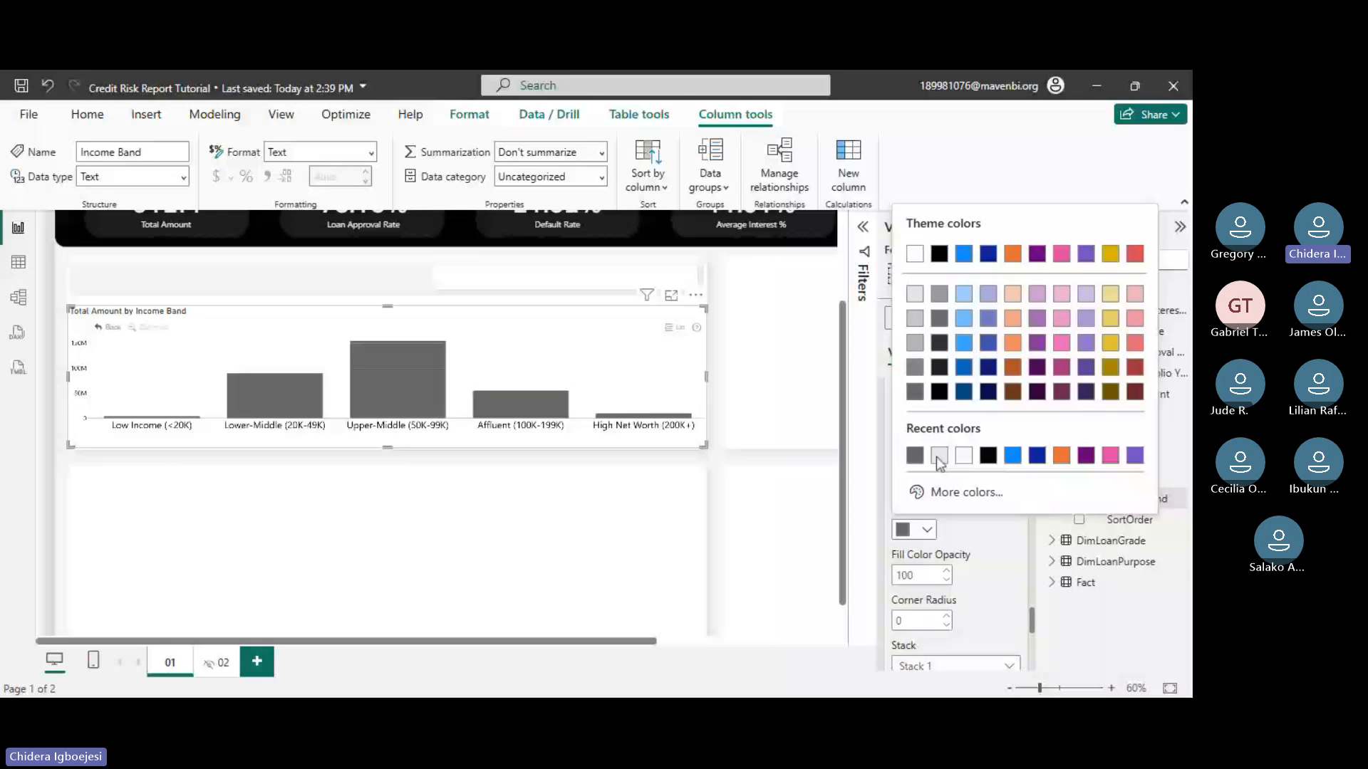
click(940, 460)
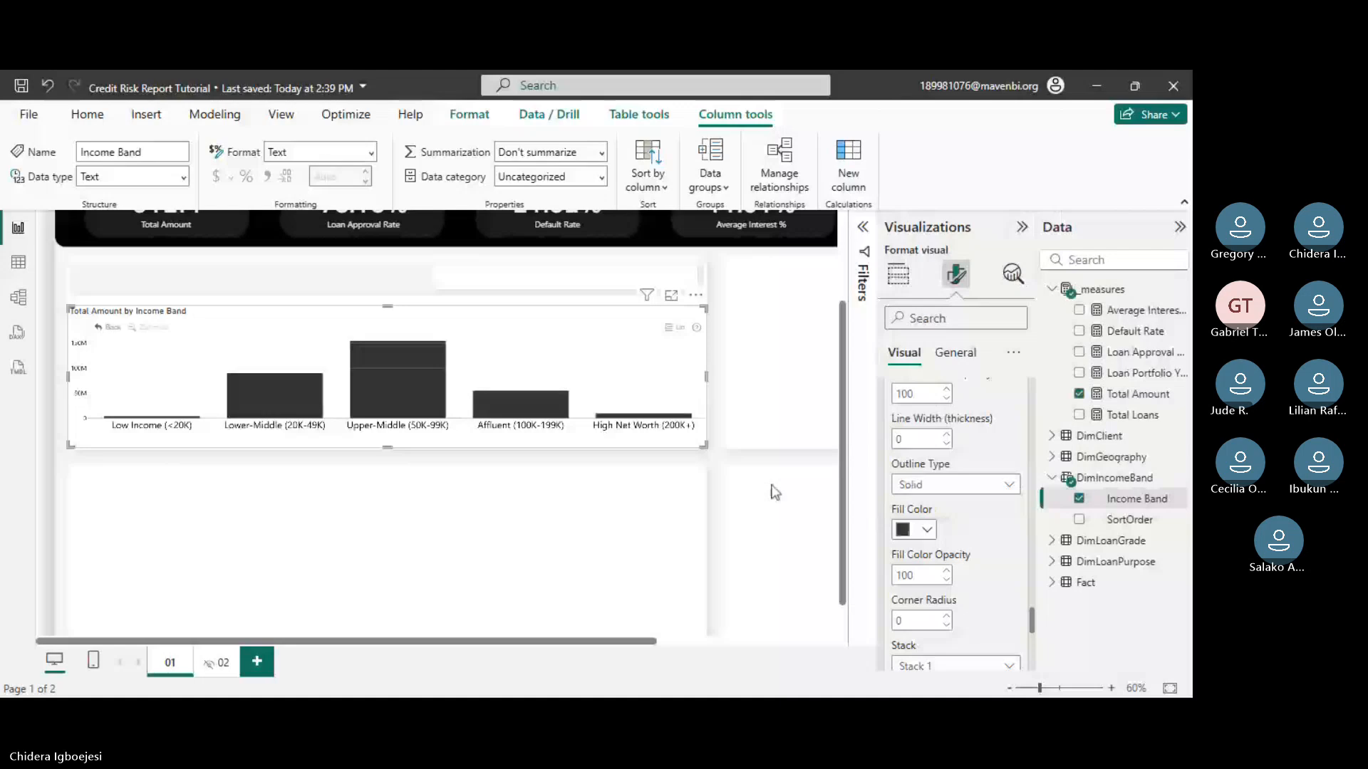
double_click(900, 620)
text(20)
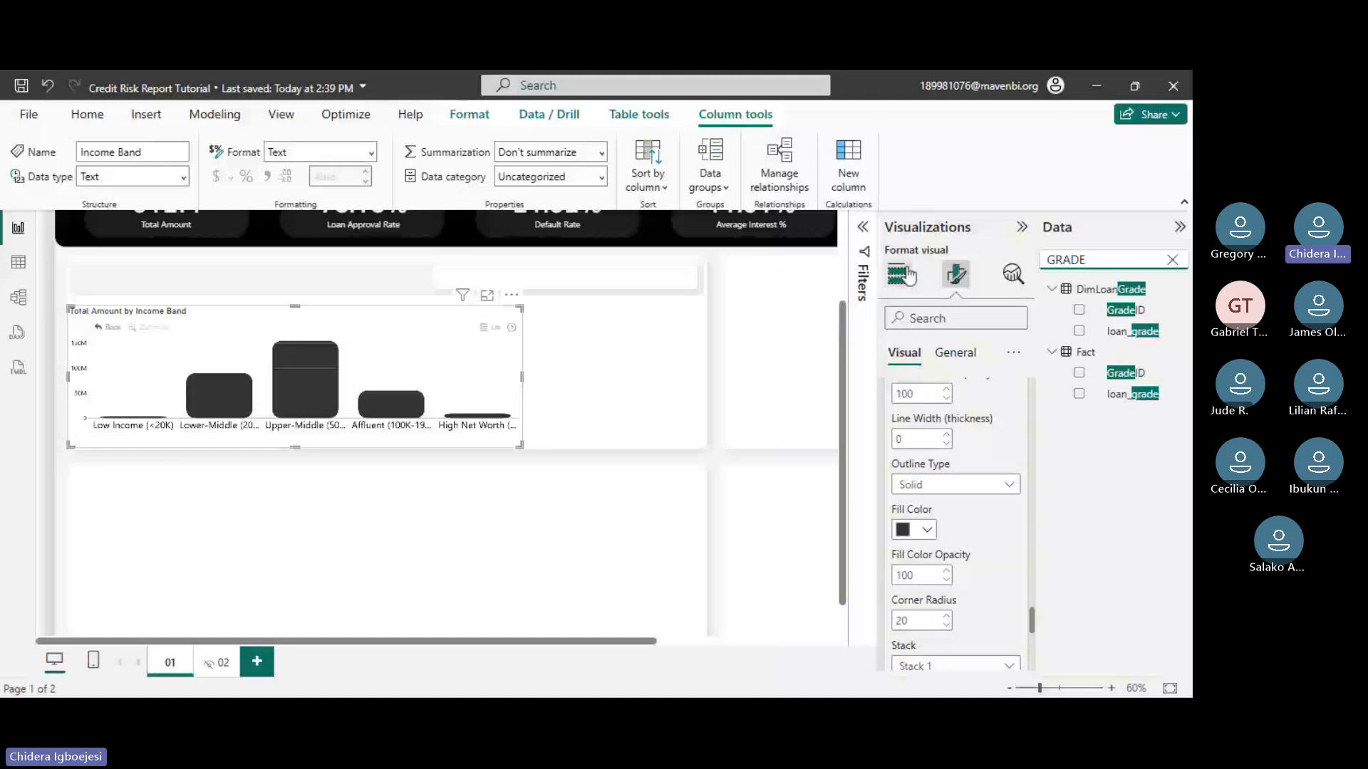
- Add loan_grade from DimLoanGrade as the chart's legend and widen the chart to fill its white card
click(906, 272)
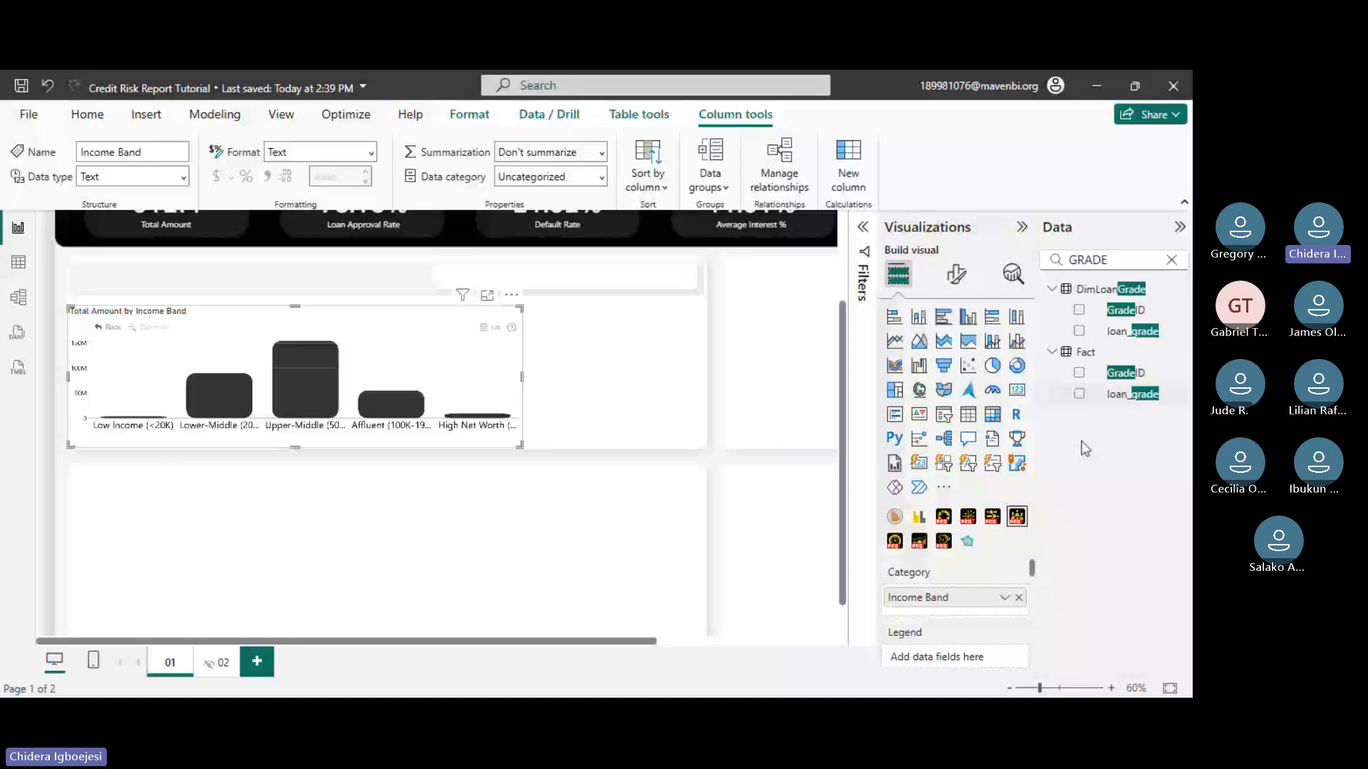
drag(1133, 331, 950, 626)
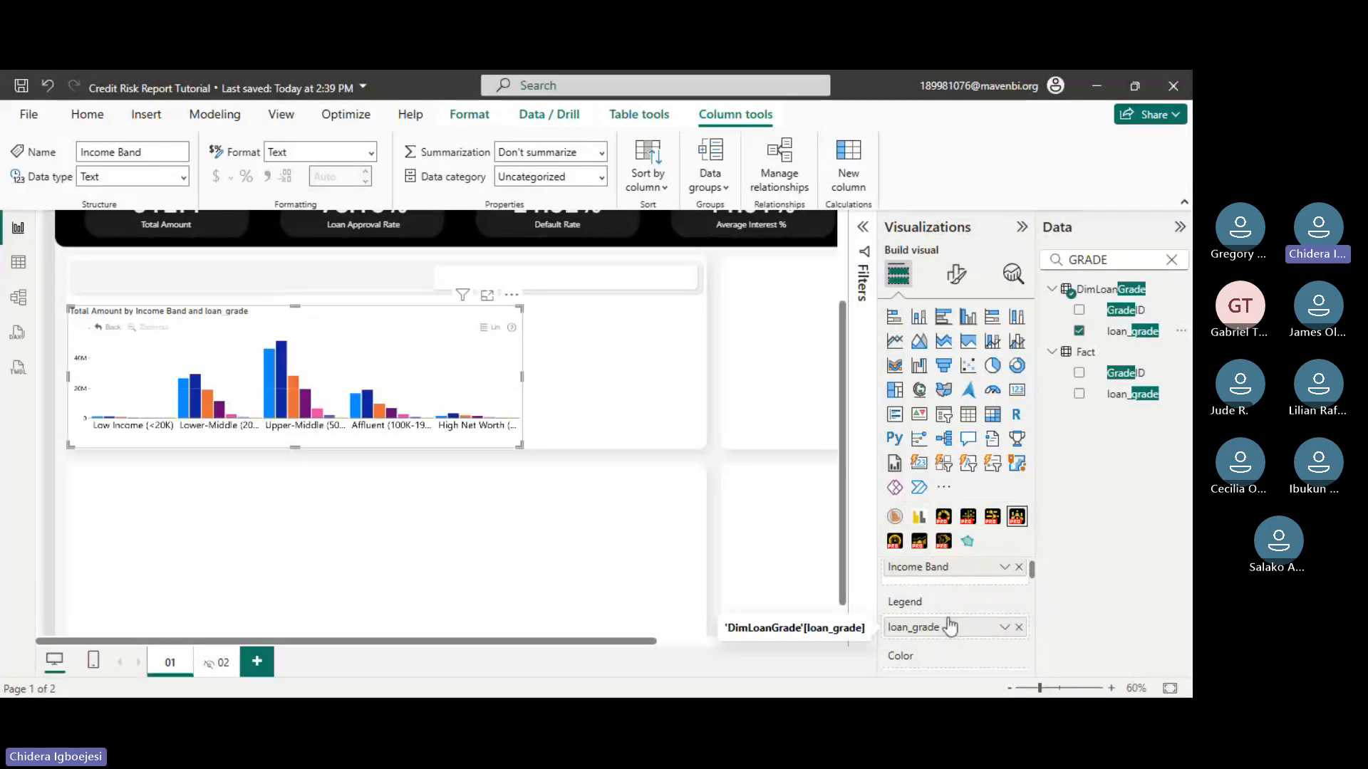
drag(521, 437, 703, 447)
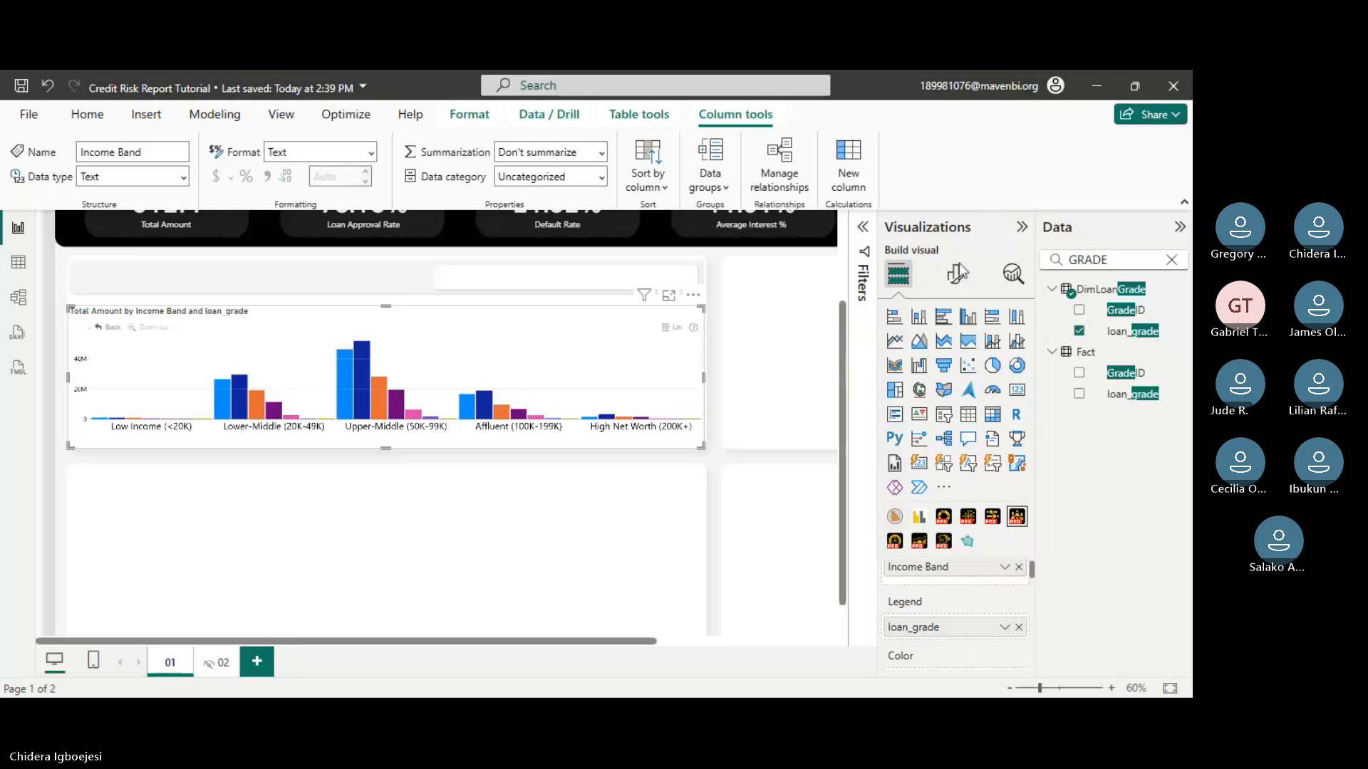
- Set the column width in the chart's Series Defaults to 80 percent
scroll(952, 580, down, 3)
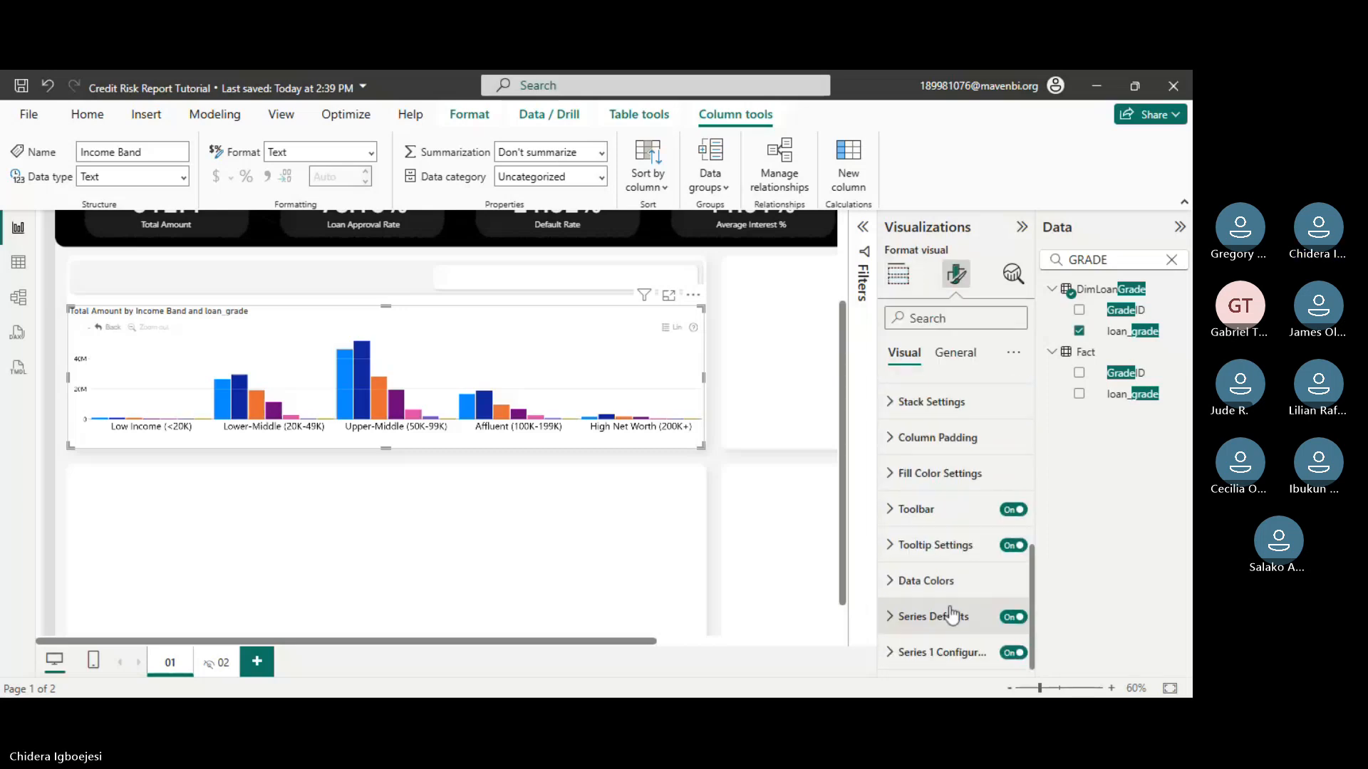
click(951, 602)
scroll(952, 549, down, 1)
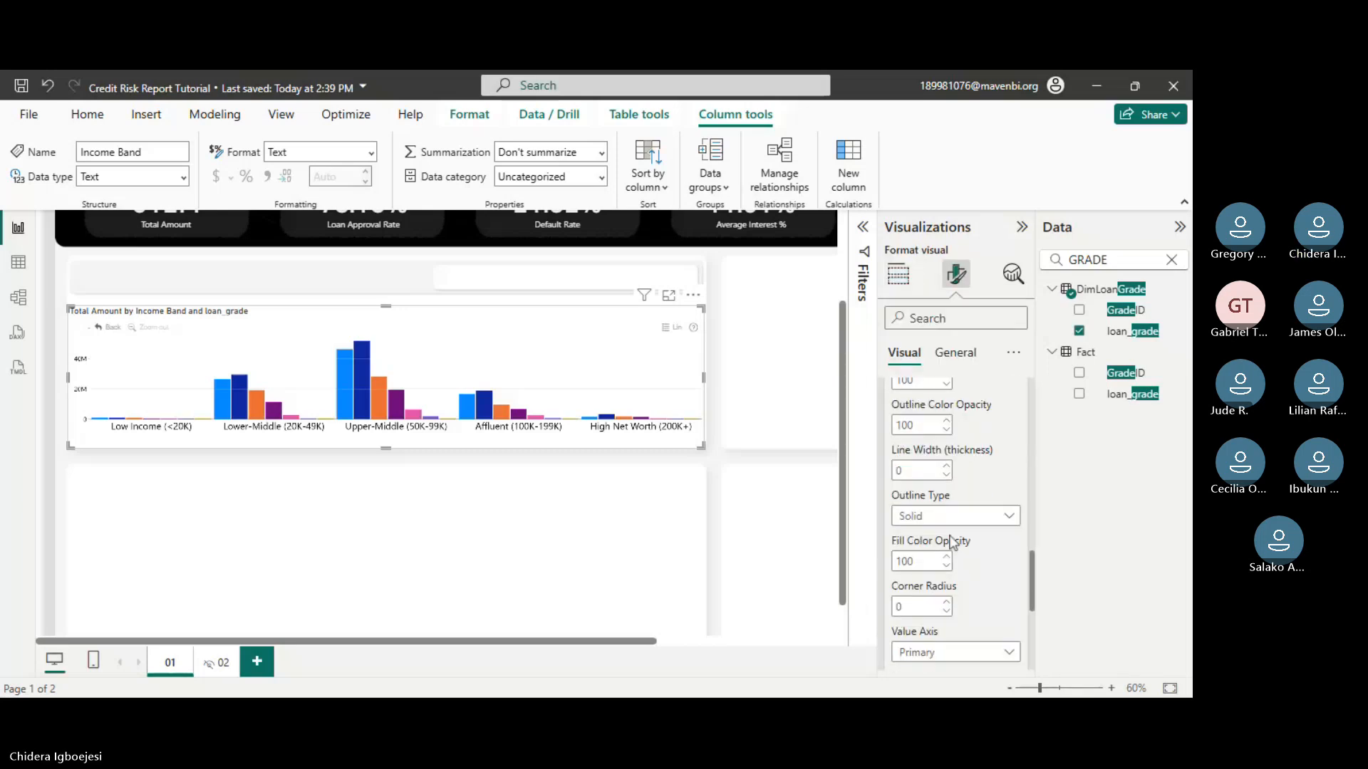
scroll(951, 545, up, 3)
click(926, 553)
text(8)
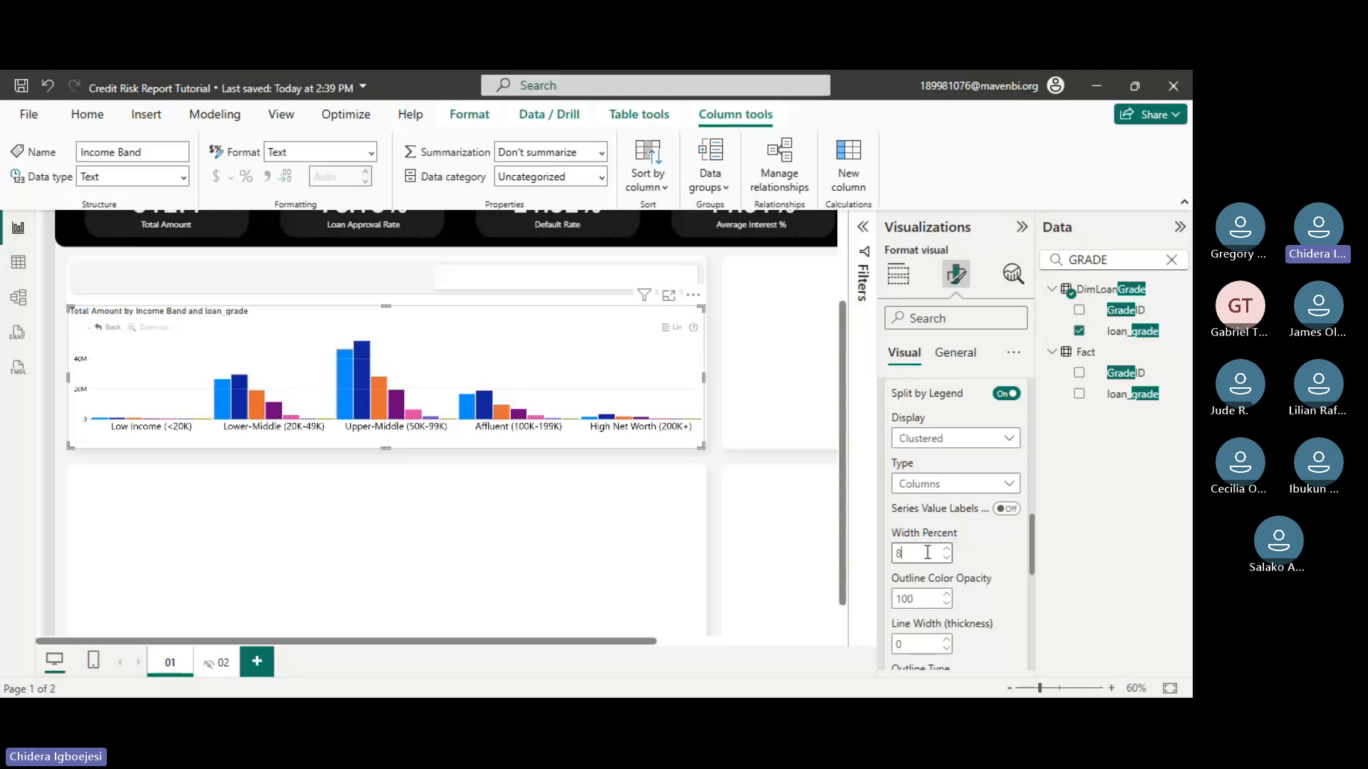
text(0)
scroll(940, 541, down, 1)
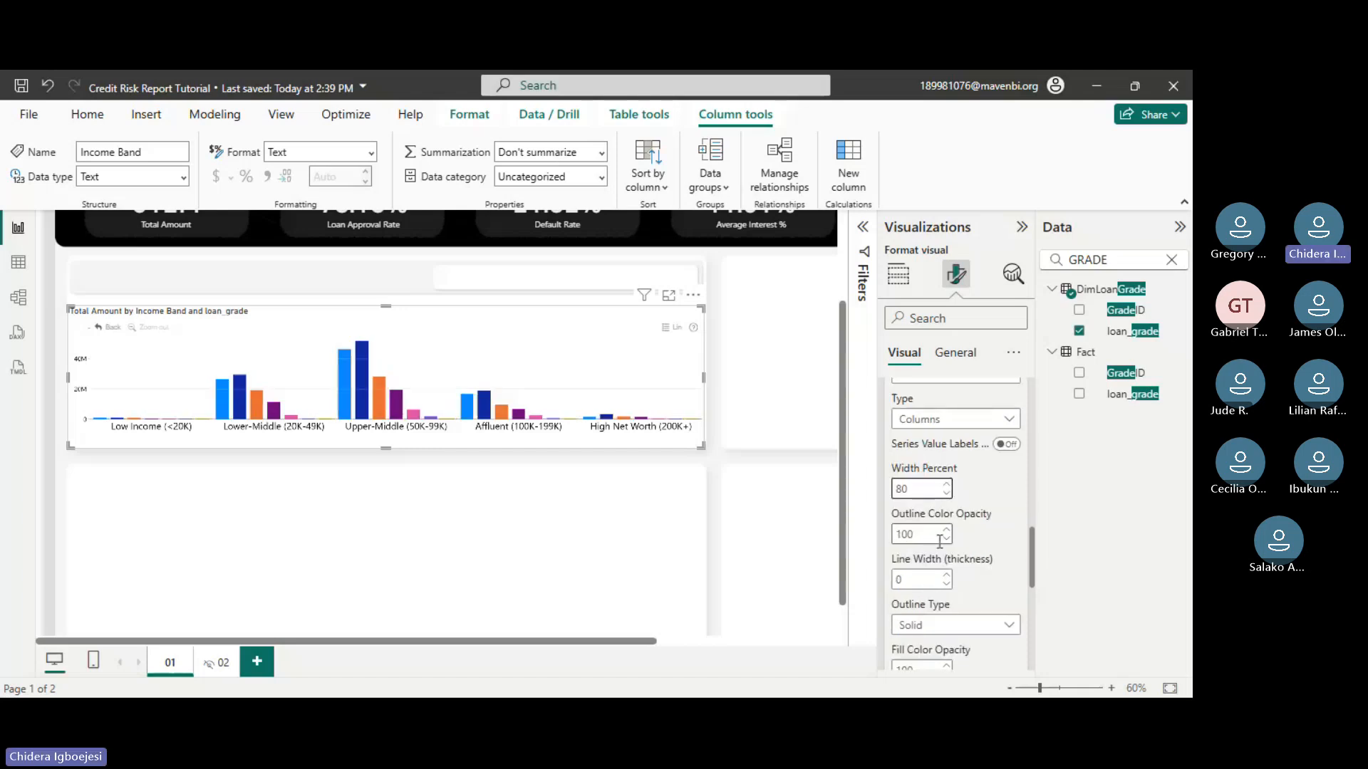
- Turn on individual customization for the Total Amount series and move the chart slightly up in its white card
scroll(940, 541, down, 6)
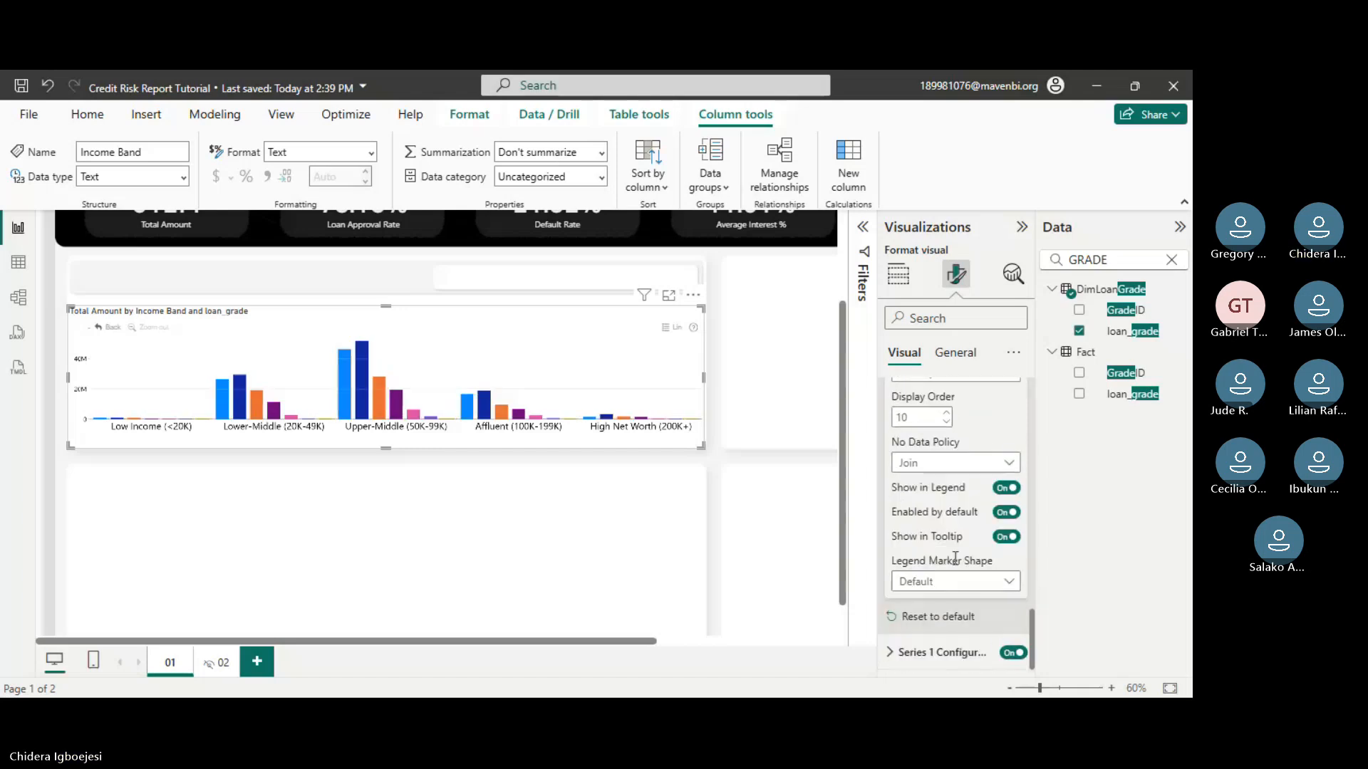
click(940, 652)
scroll(952, 539, down, 3)
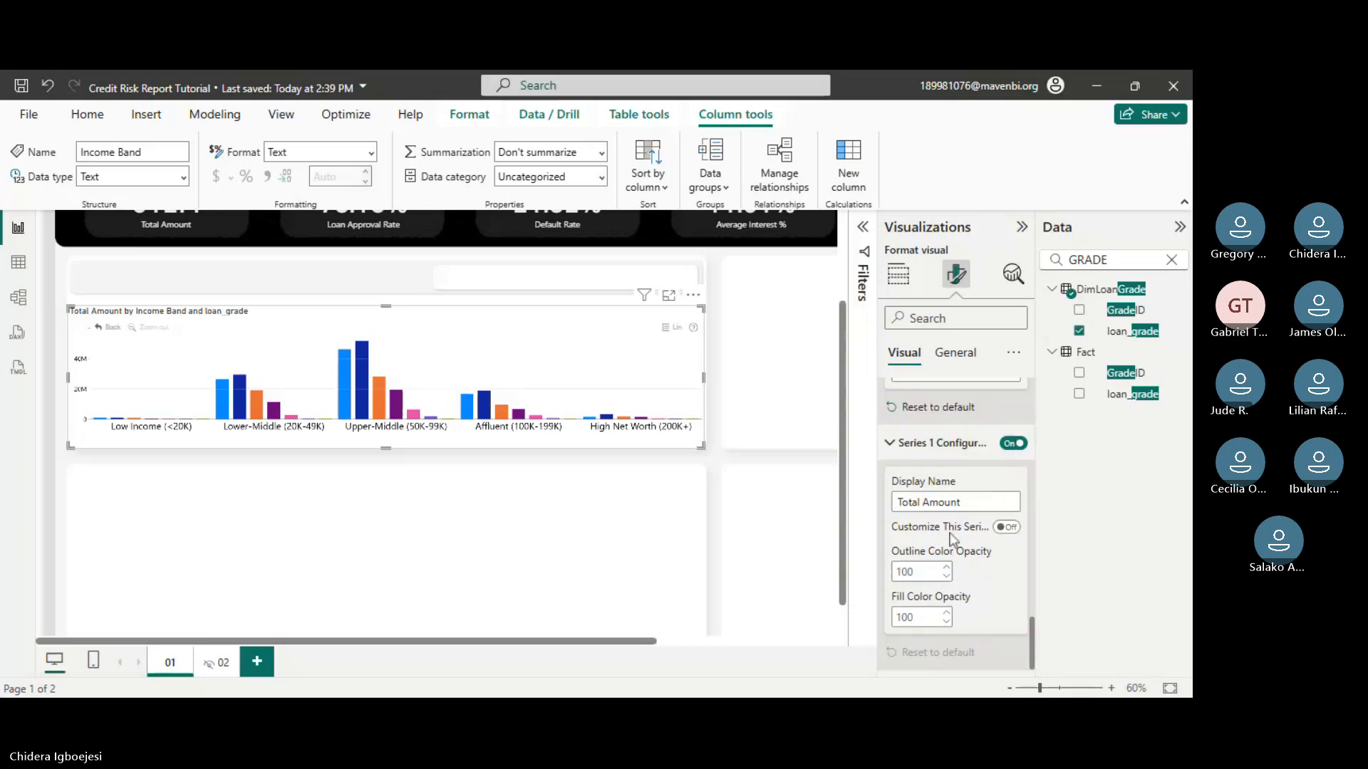
click(1000, 525)
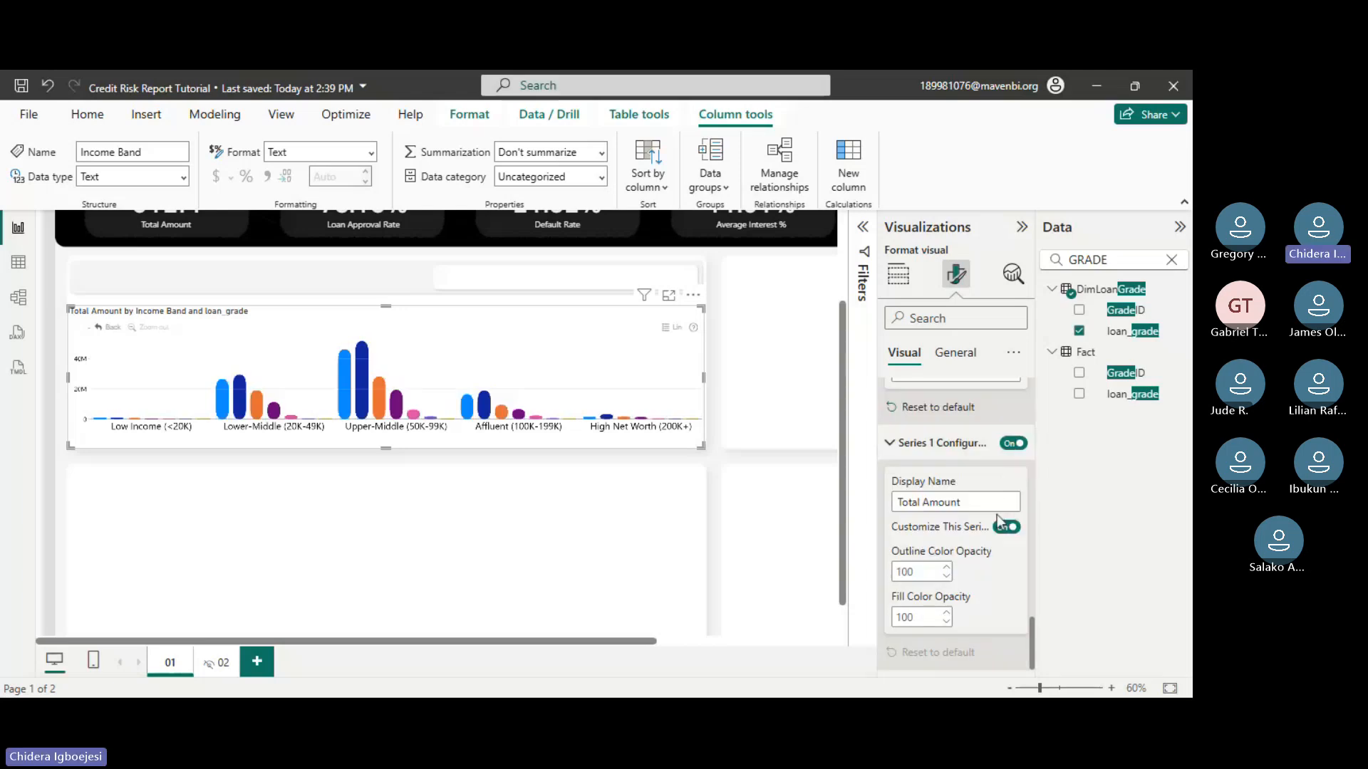
scroll(950, 519, down, 3)
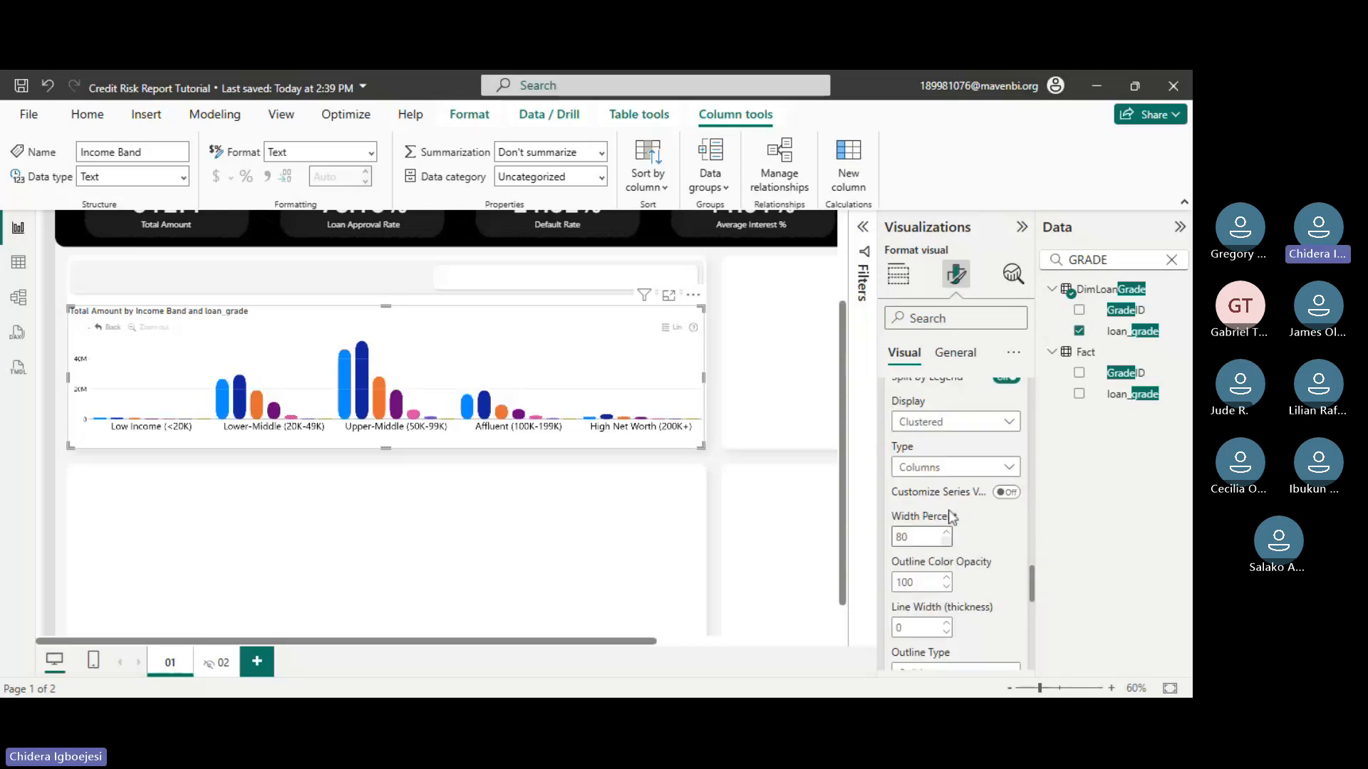
scroll(947, 542, down, 8)
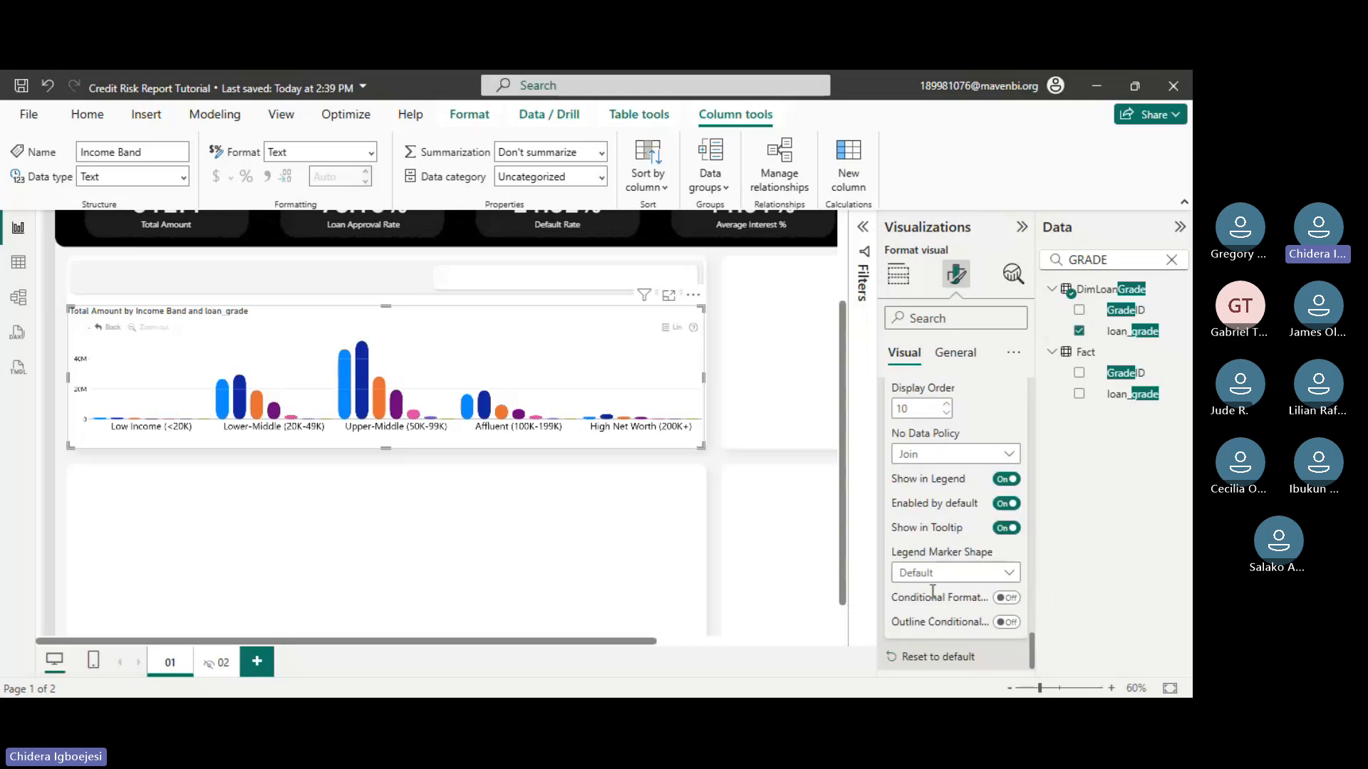
scroll(932, 591, up, 10)
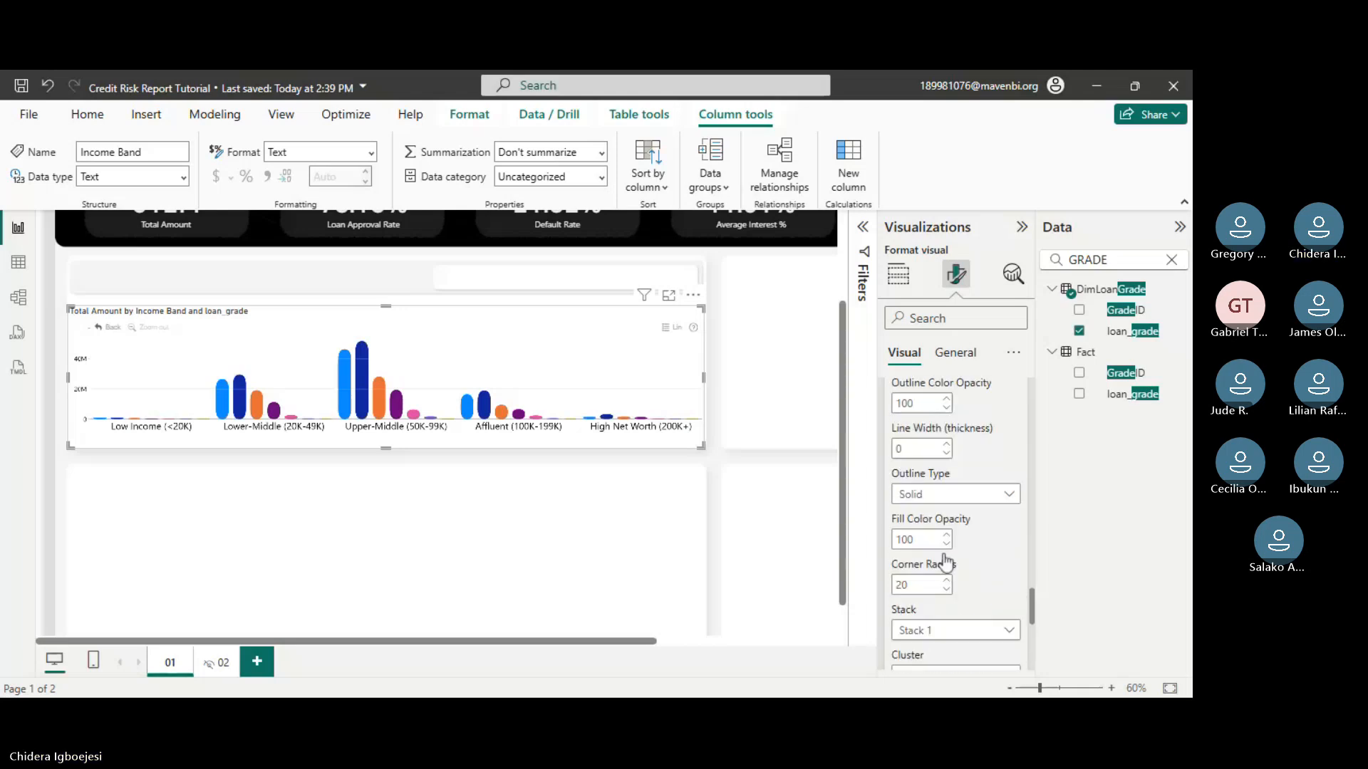
scroll(945, 560, up, 10)
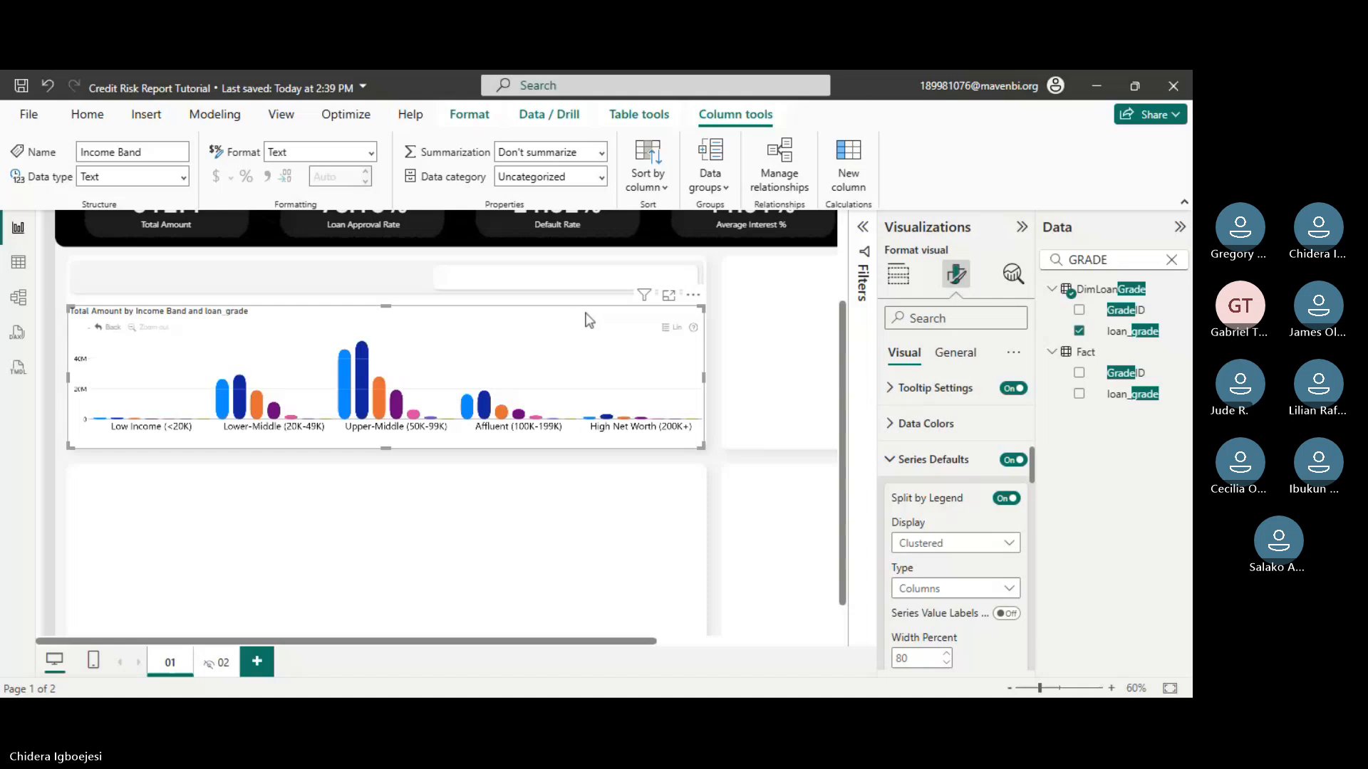
drag(585, 311, 585, 309)
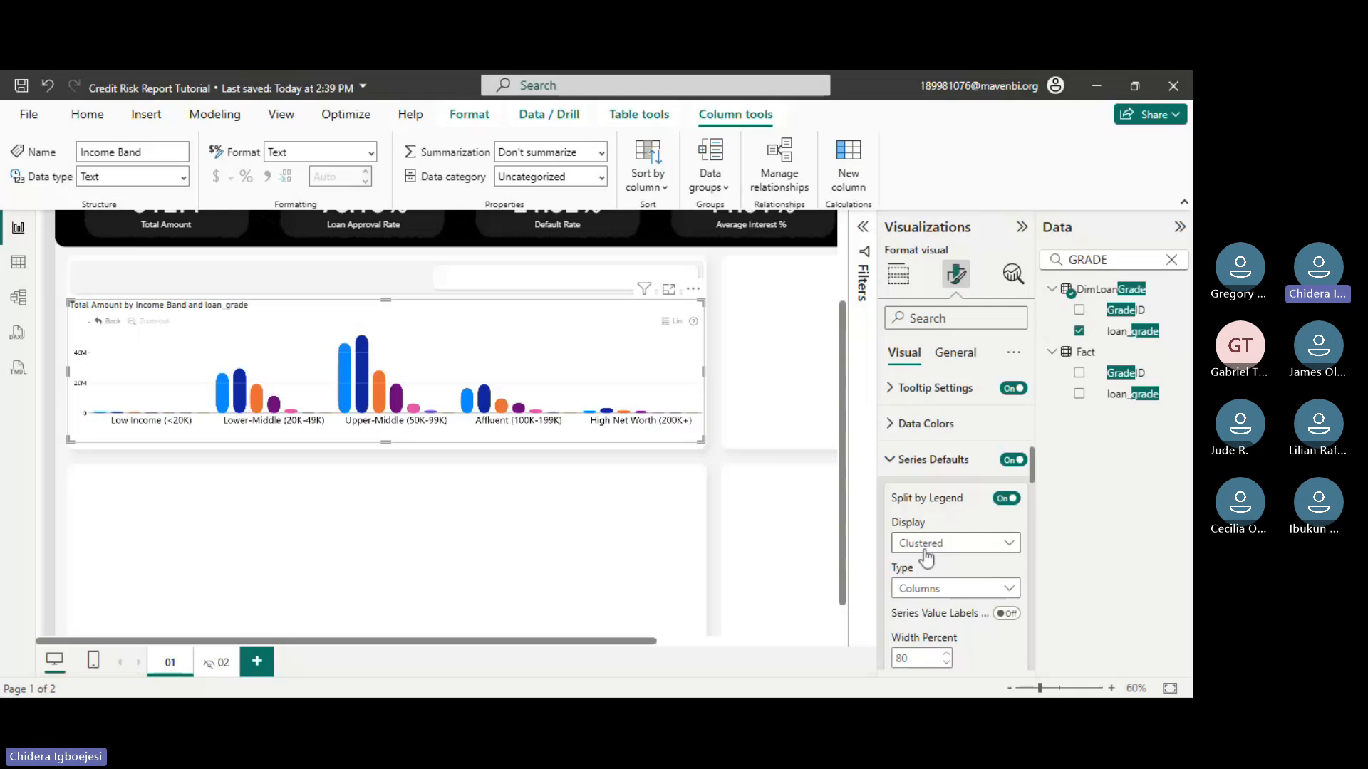
- Review the remaining Series Defaults options of the chart, including the available legend marker shapes
scroll(961, 541, down, 1)
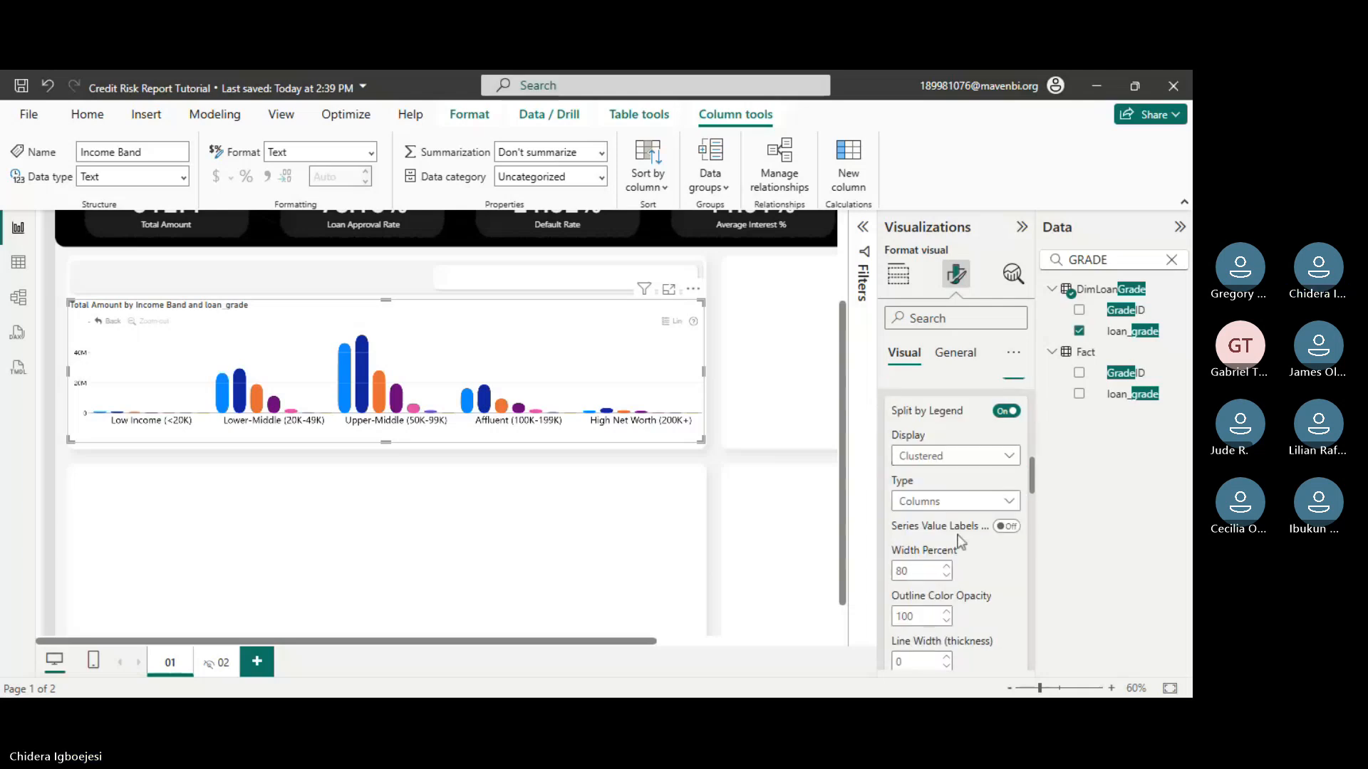
scroll(983, 570, down, 1)
scroll(983, 570, down, 2)
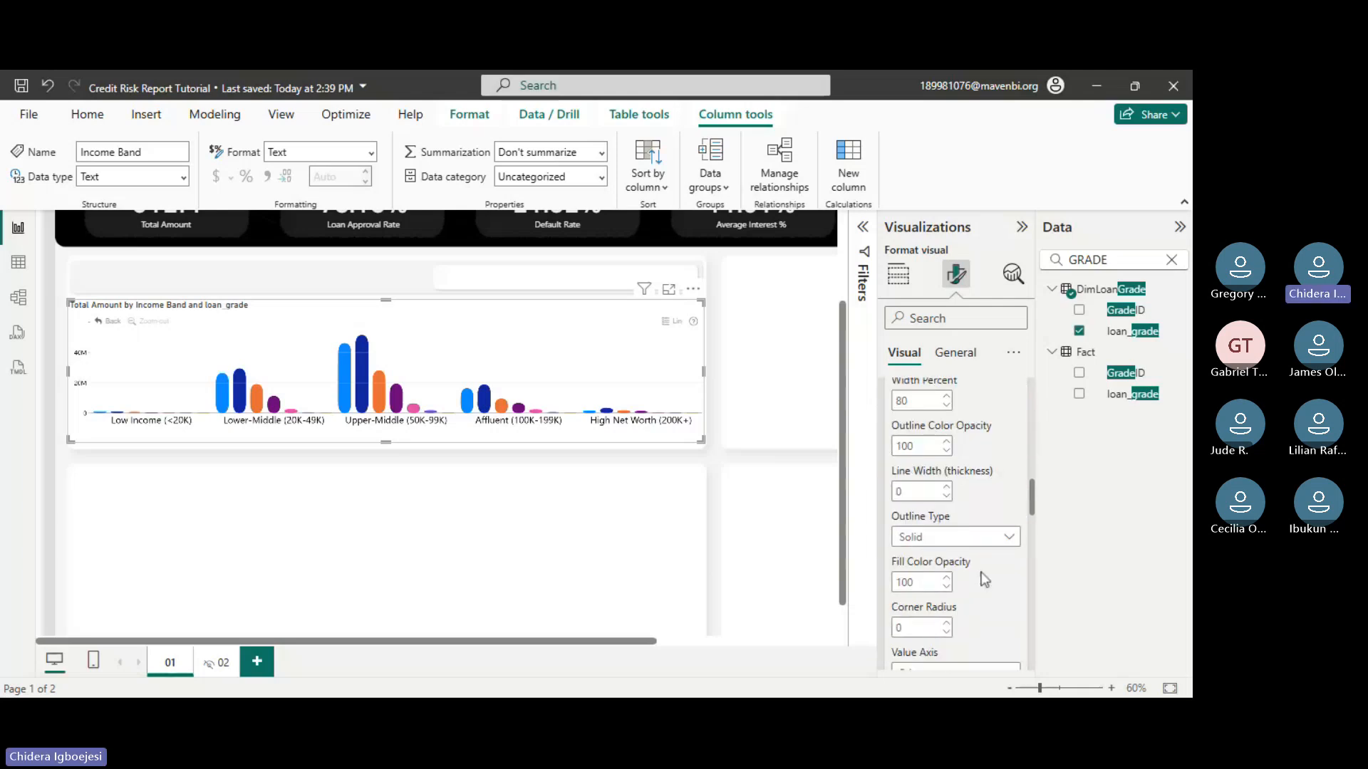
scroll(979, 570, down, 3)
scroll(968, 554, down, 1)
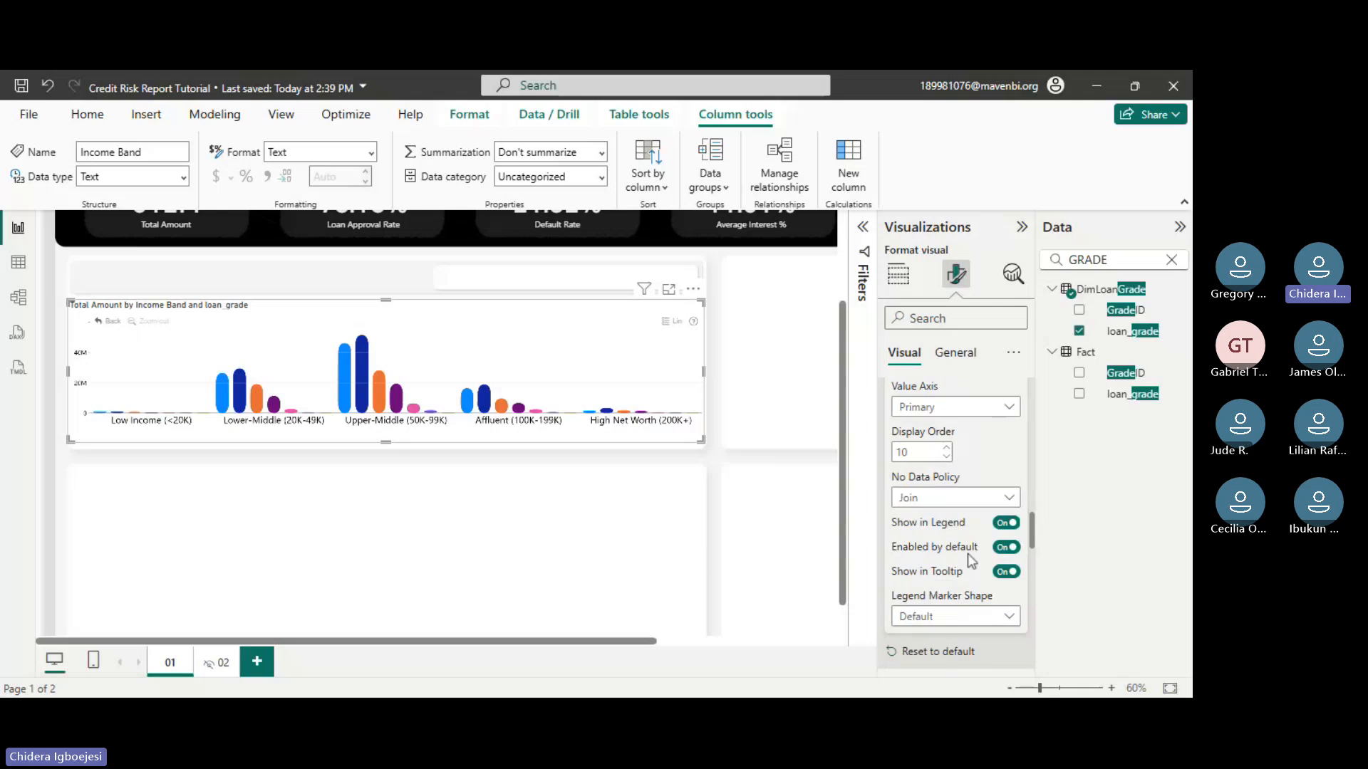
click(951, 617)
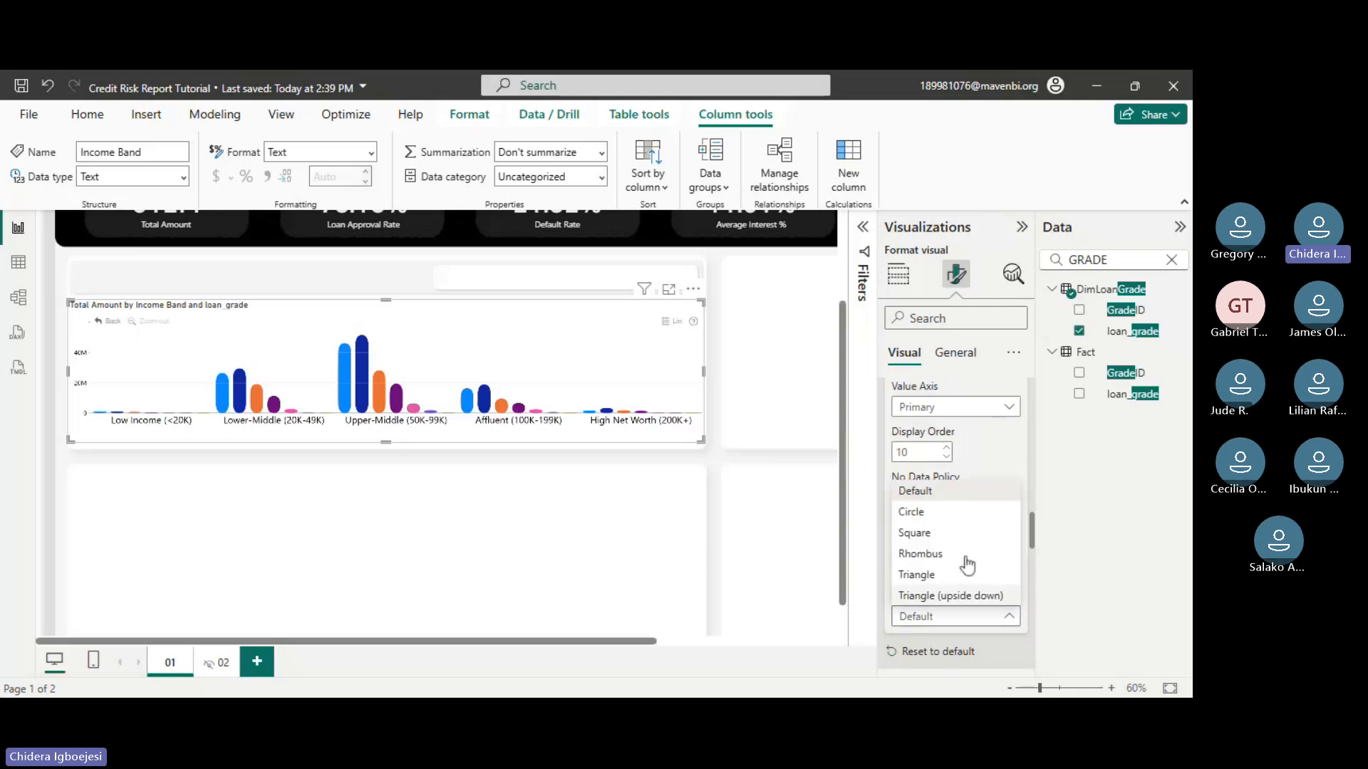
click(991, 468)
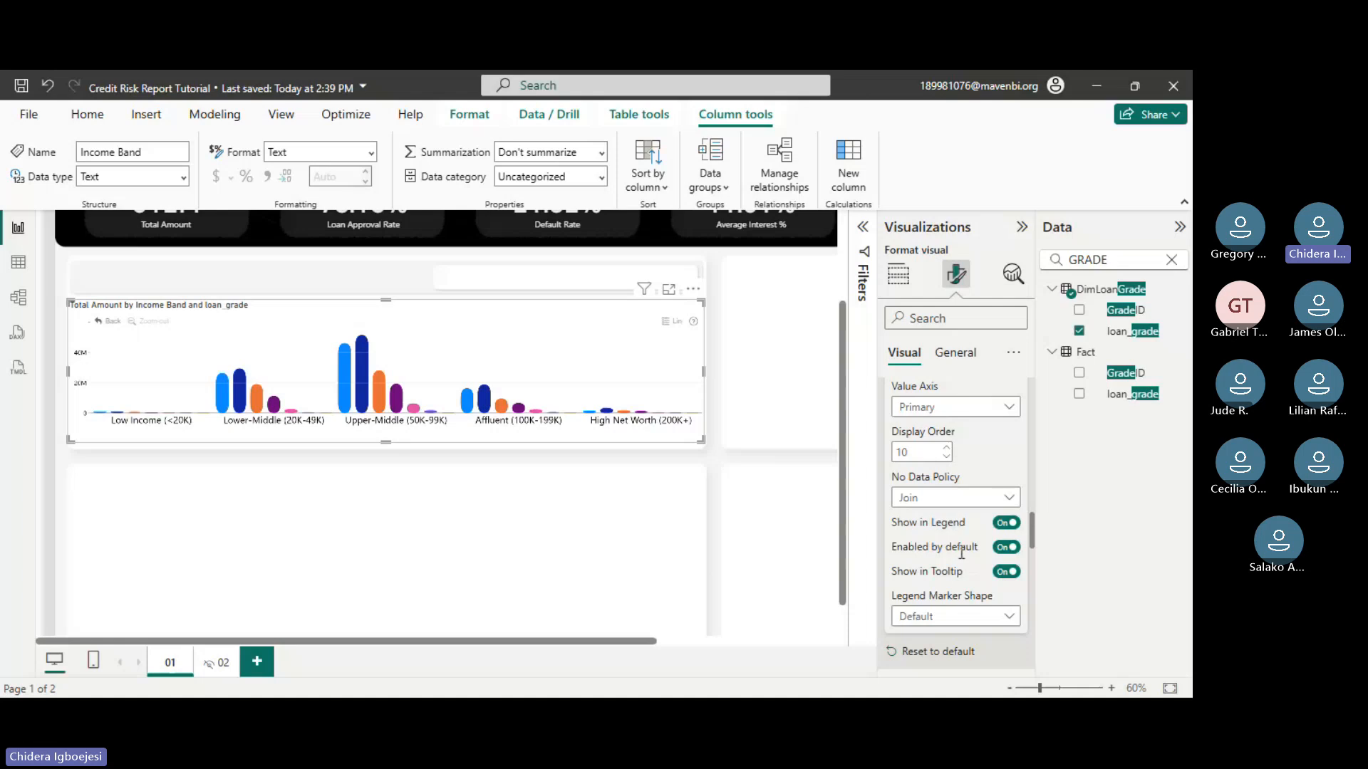
- Set the corner radius in the chart's Series Defaults to 10 and collapse that group of settings
scroll(962, 548, up, 1)
scroll(959, 537, up, 2)
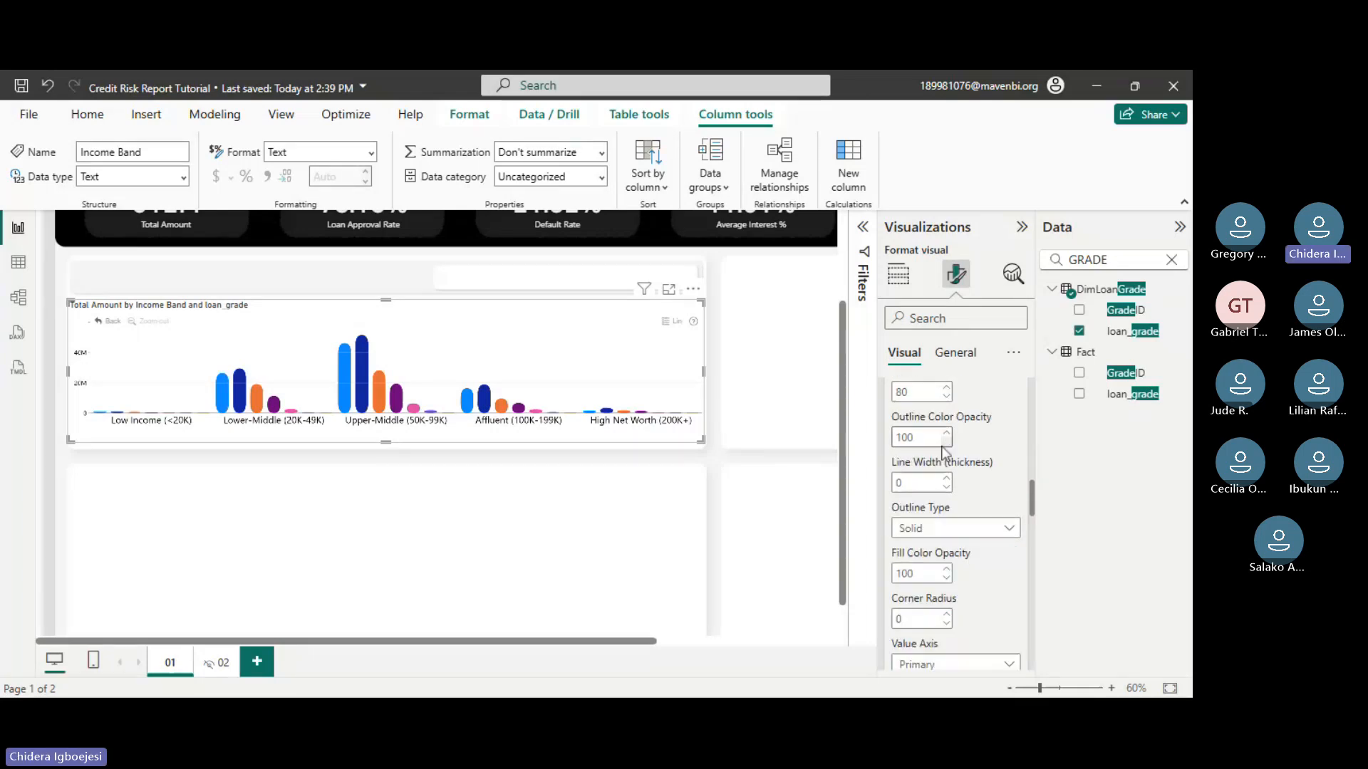
scroll(910, 537, down, 1)
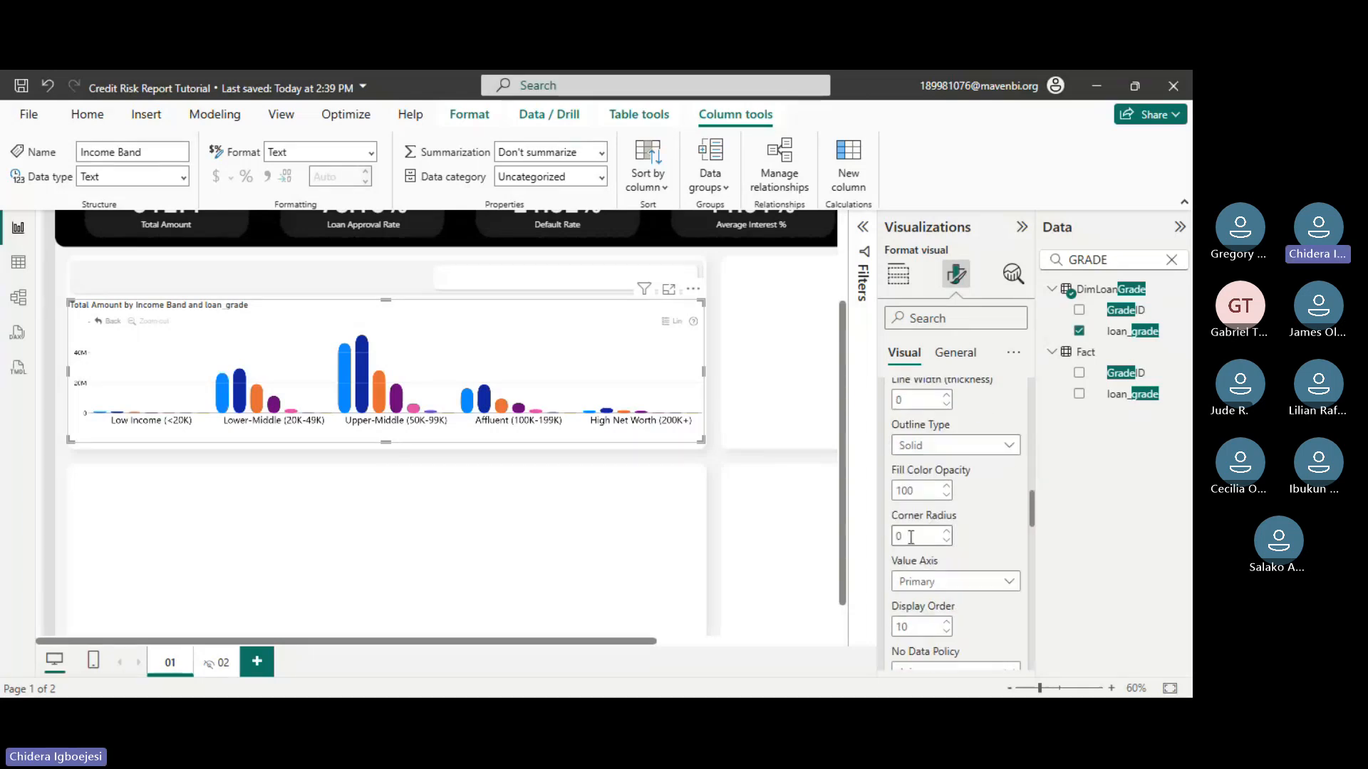
double_click(911, 537)
text(1)
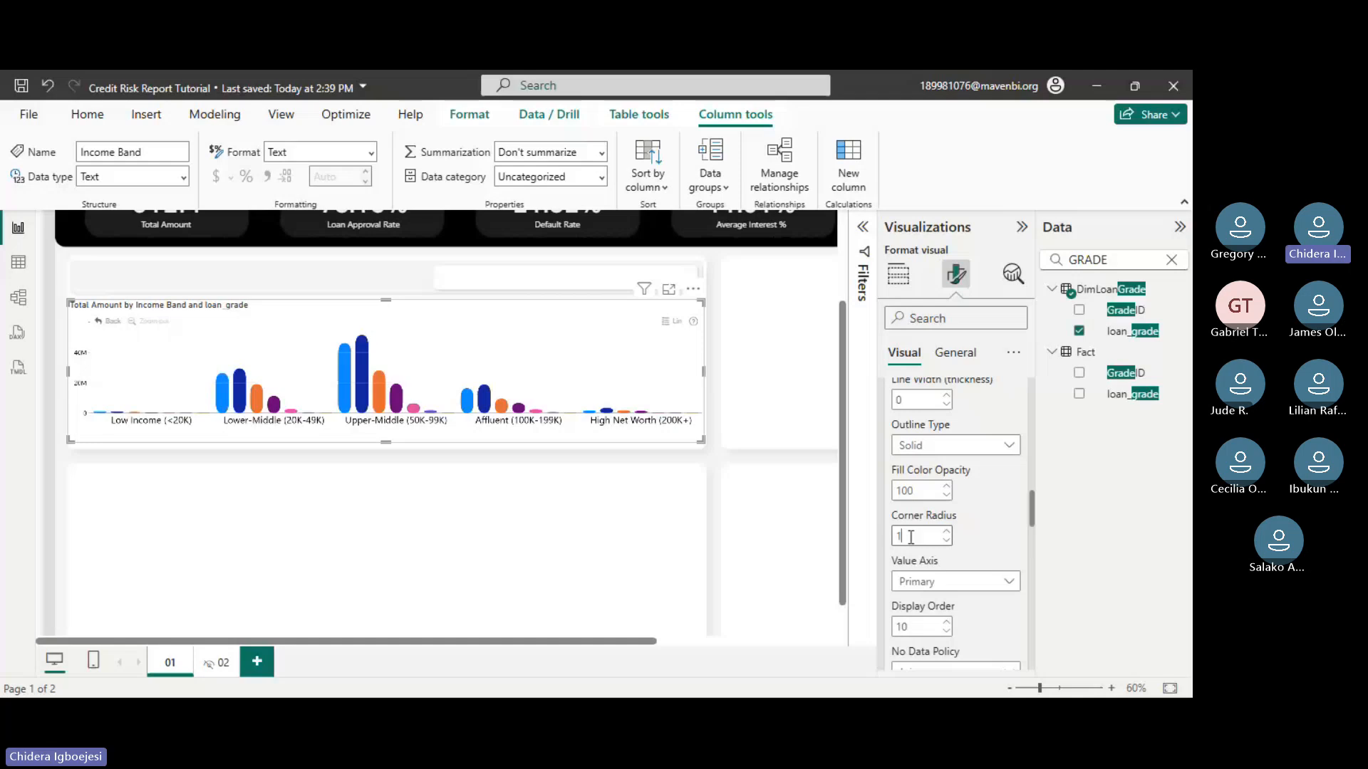
text(0)
scroll(954, 498, up, 2)
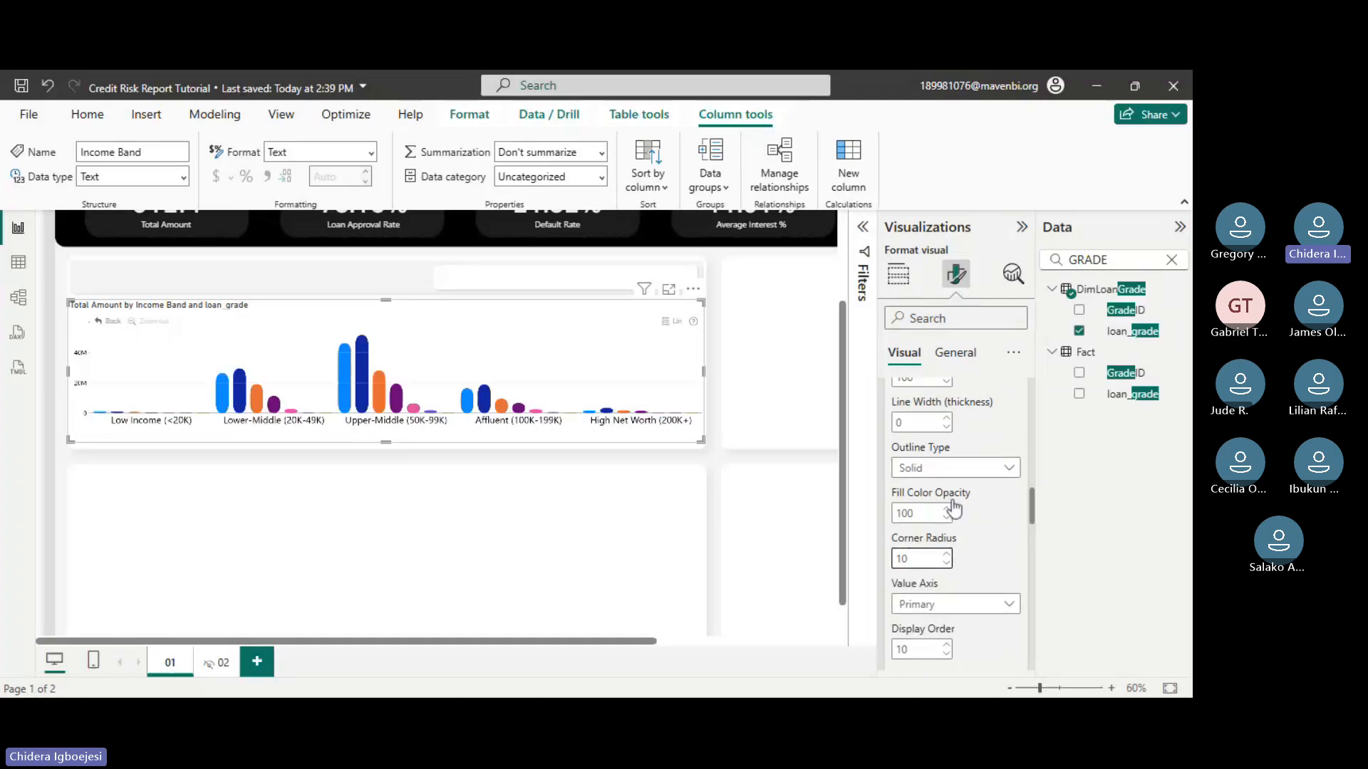
scroll(985, 467, up, 3)
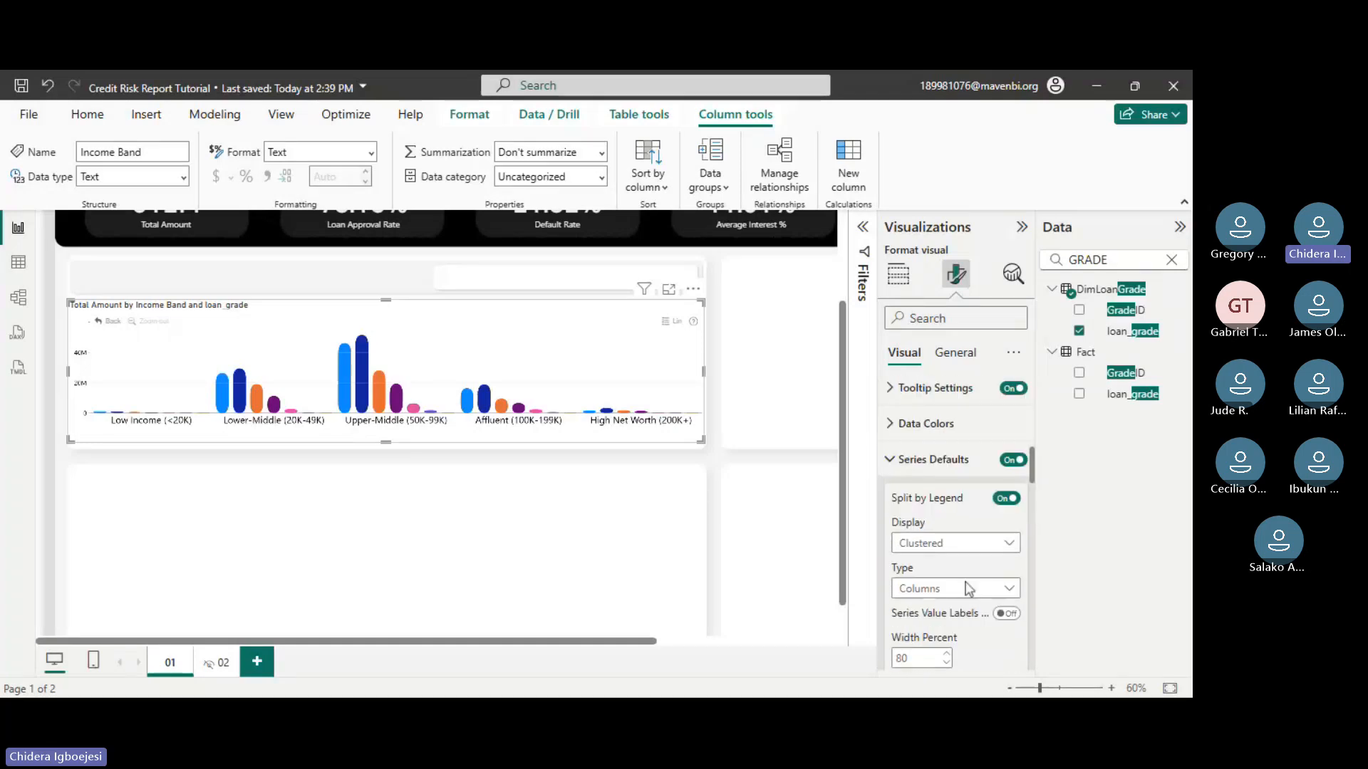
click(1005, 614)
click(937, 459)
- Turn on the chart's Thresholds and set the From-Value Type of threshold line 1 to Average
scroll(969, 463, up, 5)
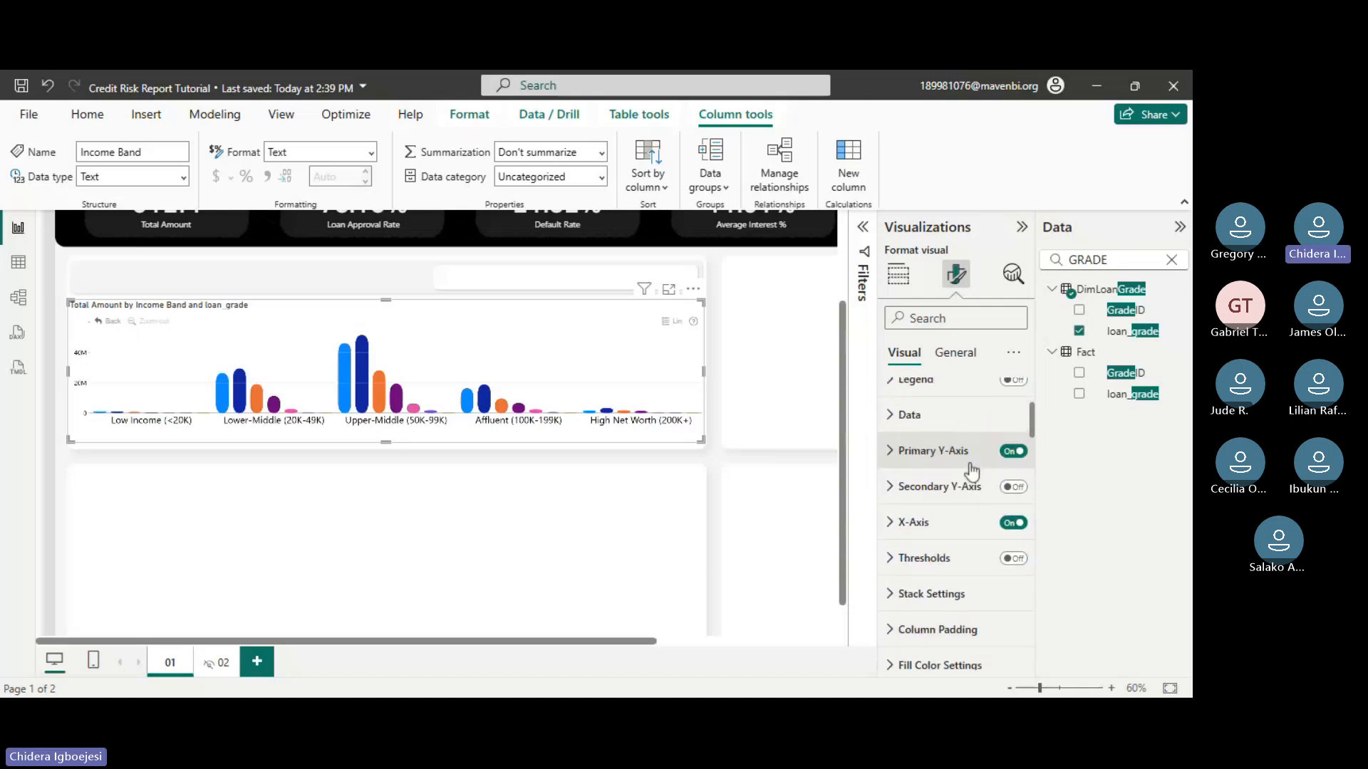
scroll(972, 470, up, 5)
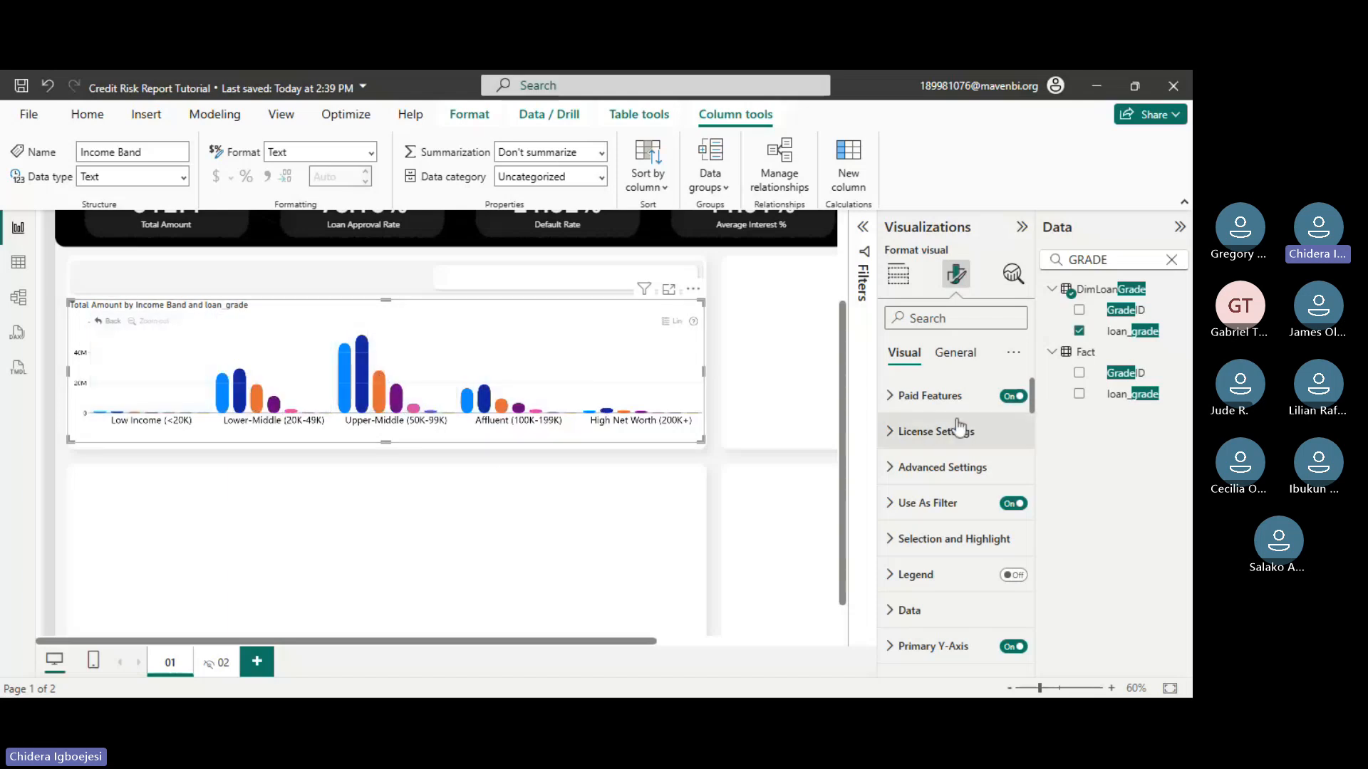
scroll(941, 531, down, 2)
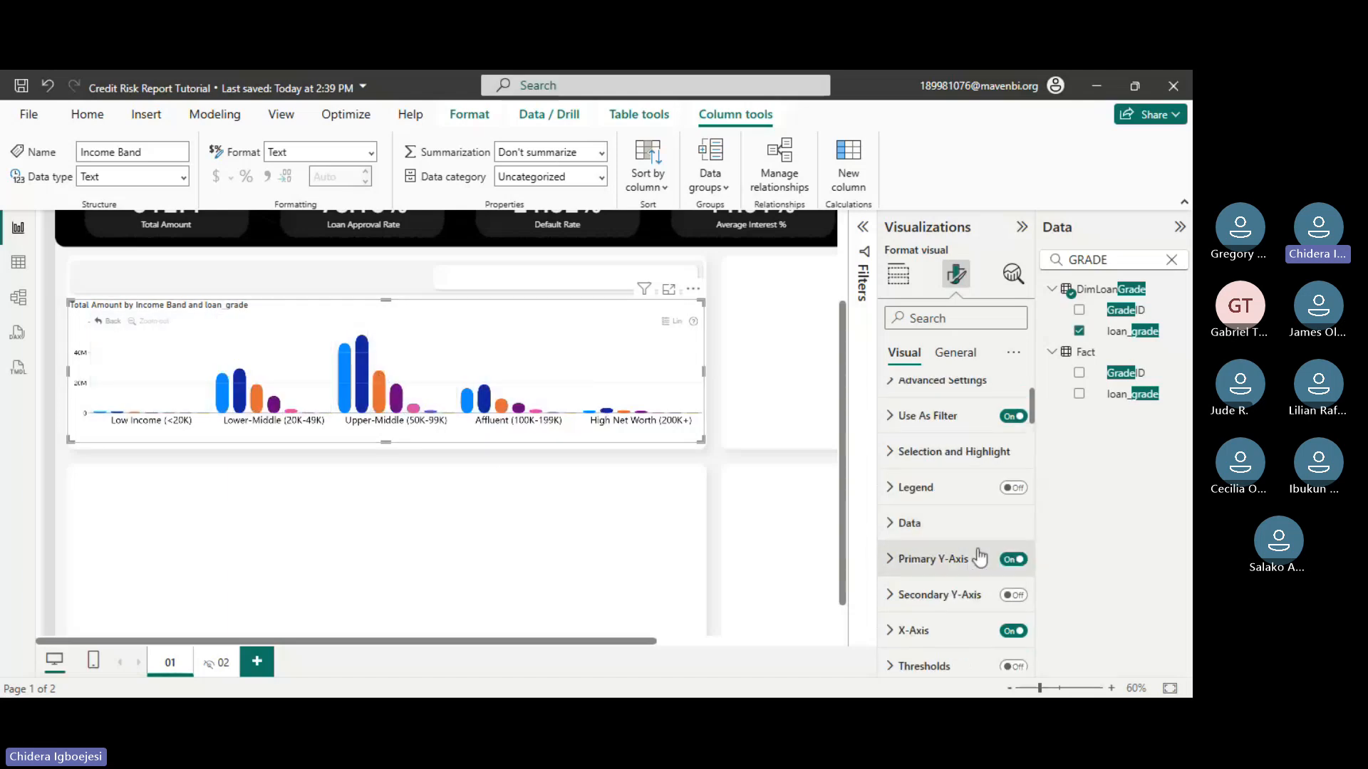
scroll(979, 558, down, 2)
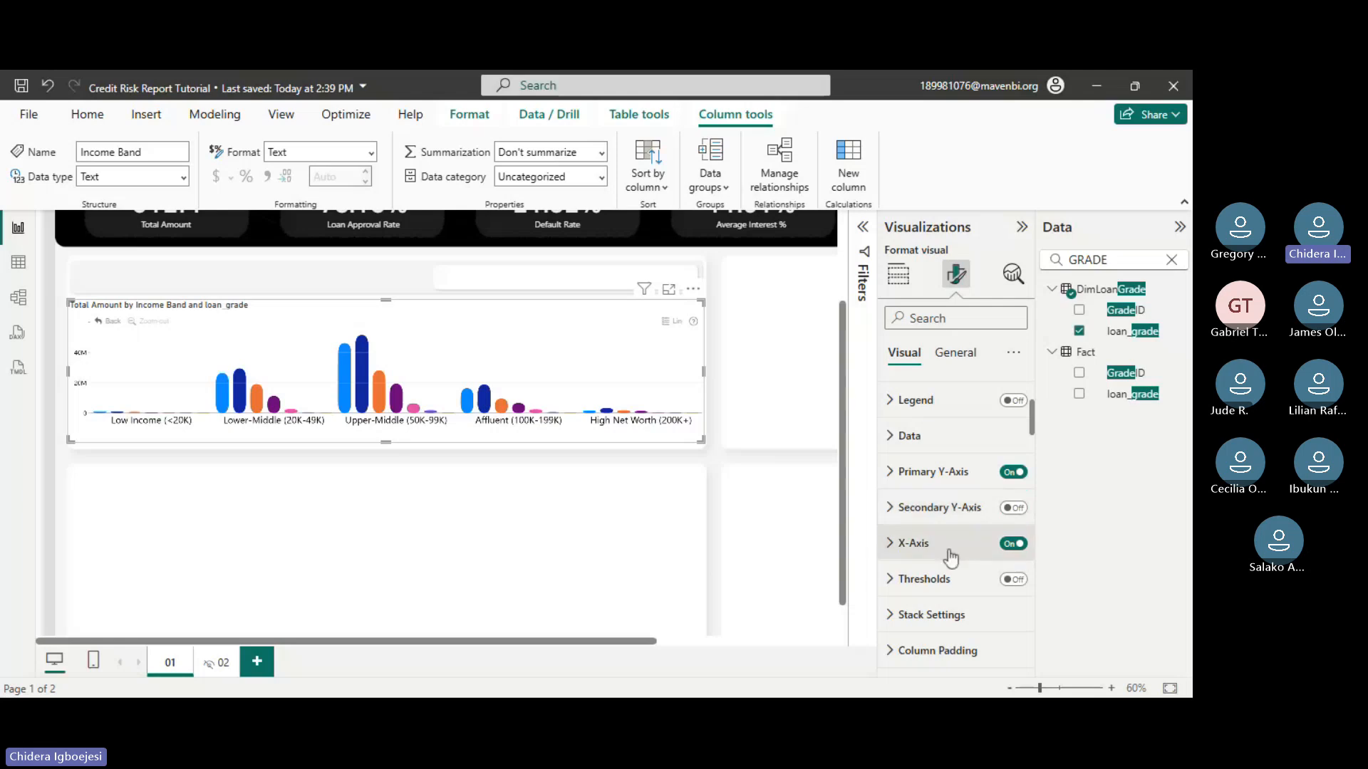
click(1013, 580)
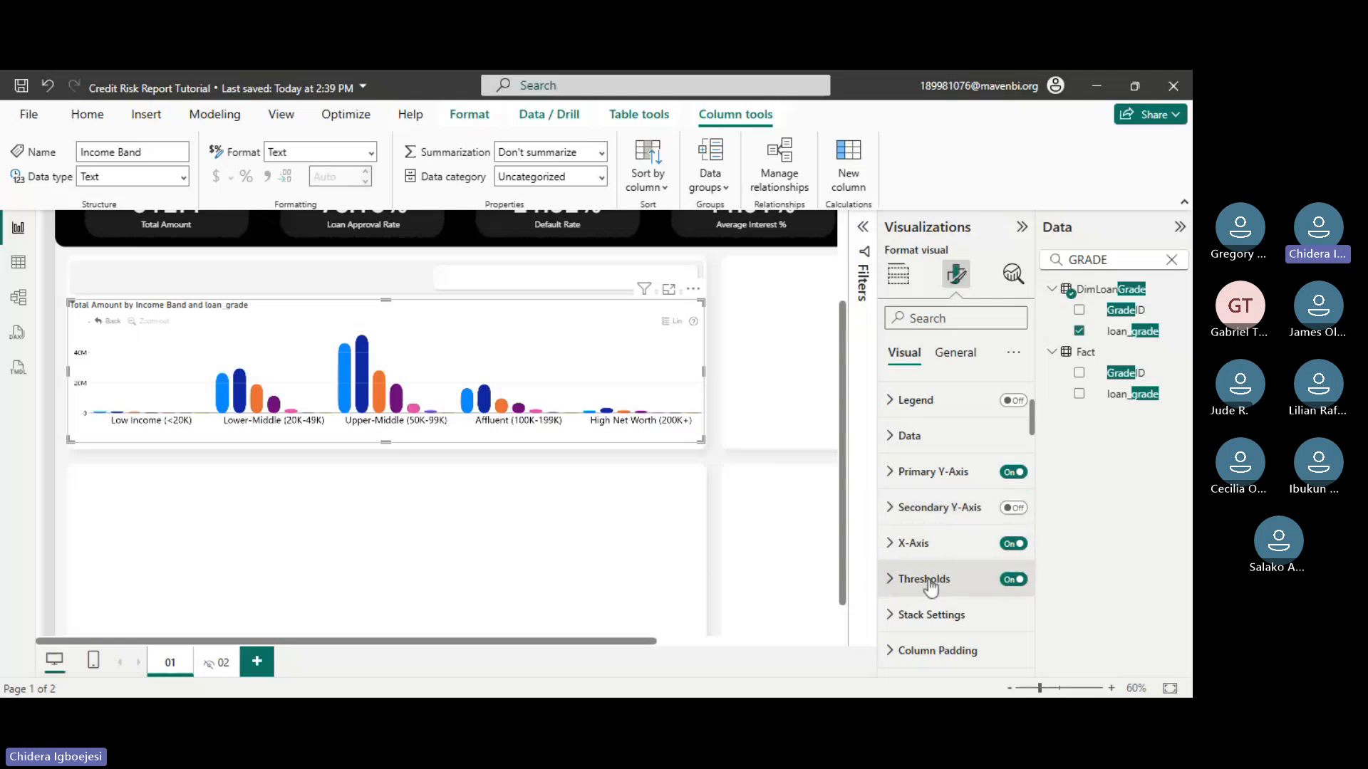
click(924, 580)
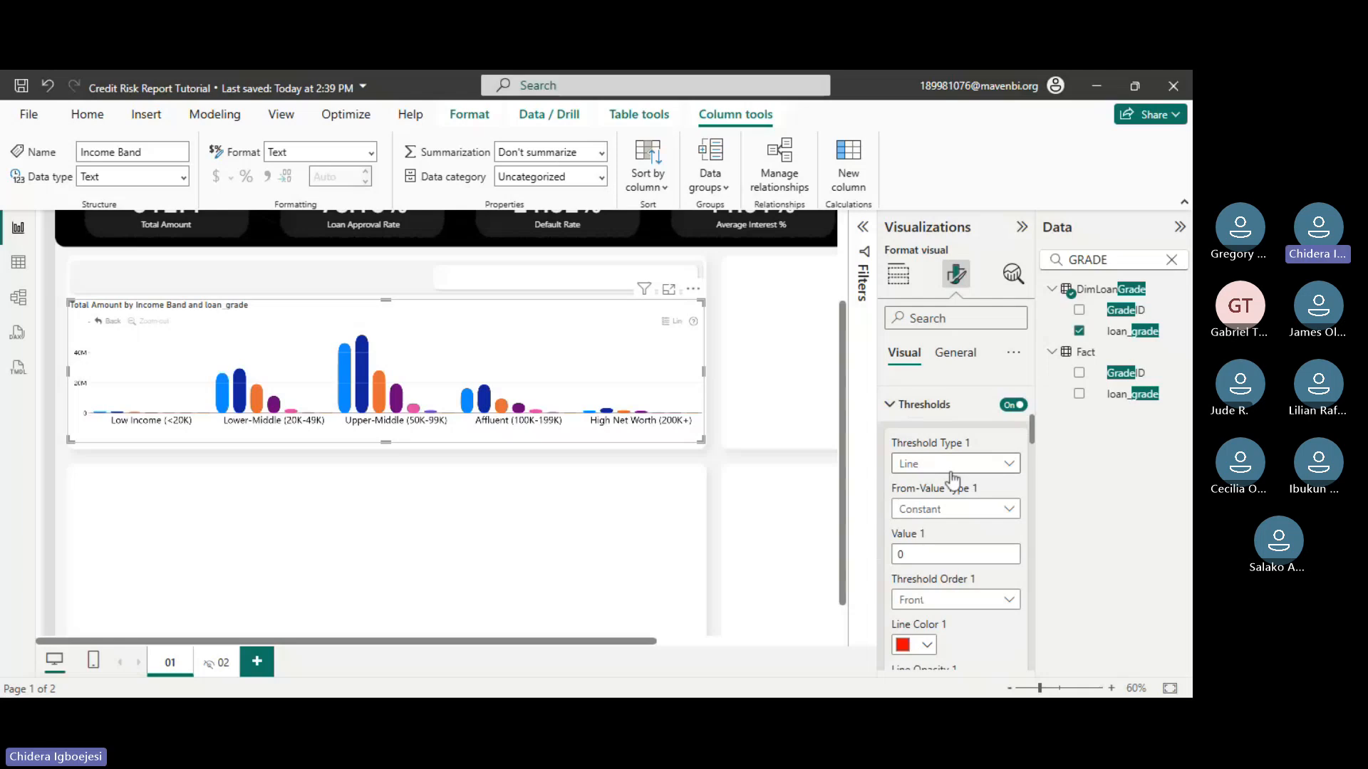
scroll(963, 604, down, 3)
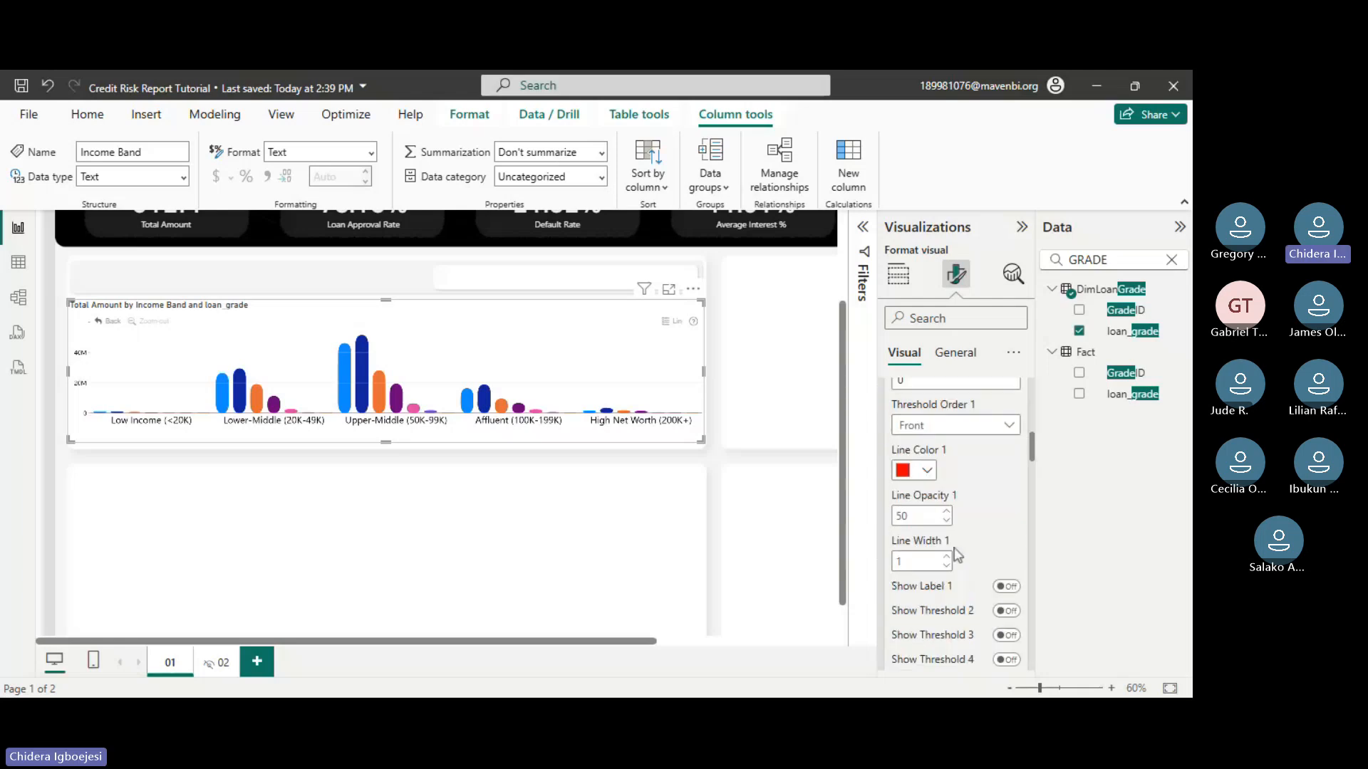
scroll(954, 542, up, 3)
click(947, 509)
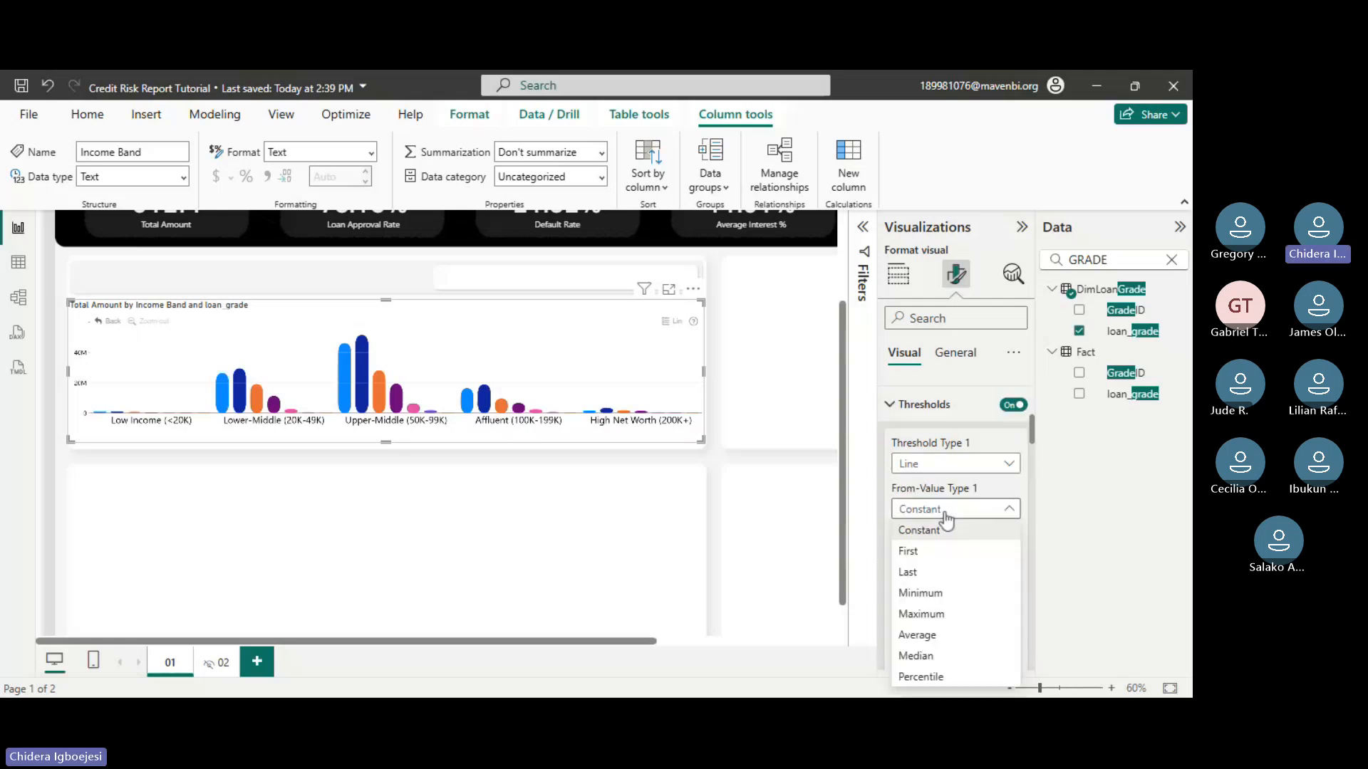
click(928, 514)
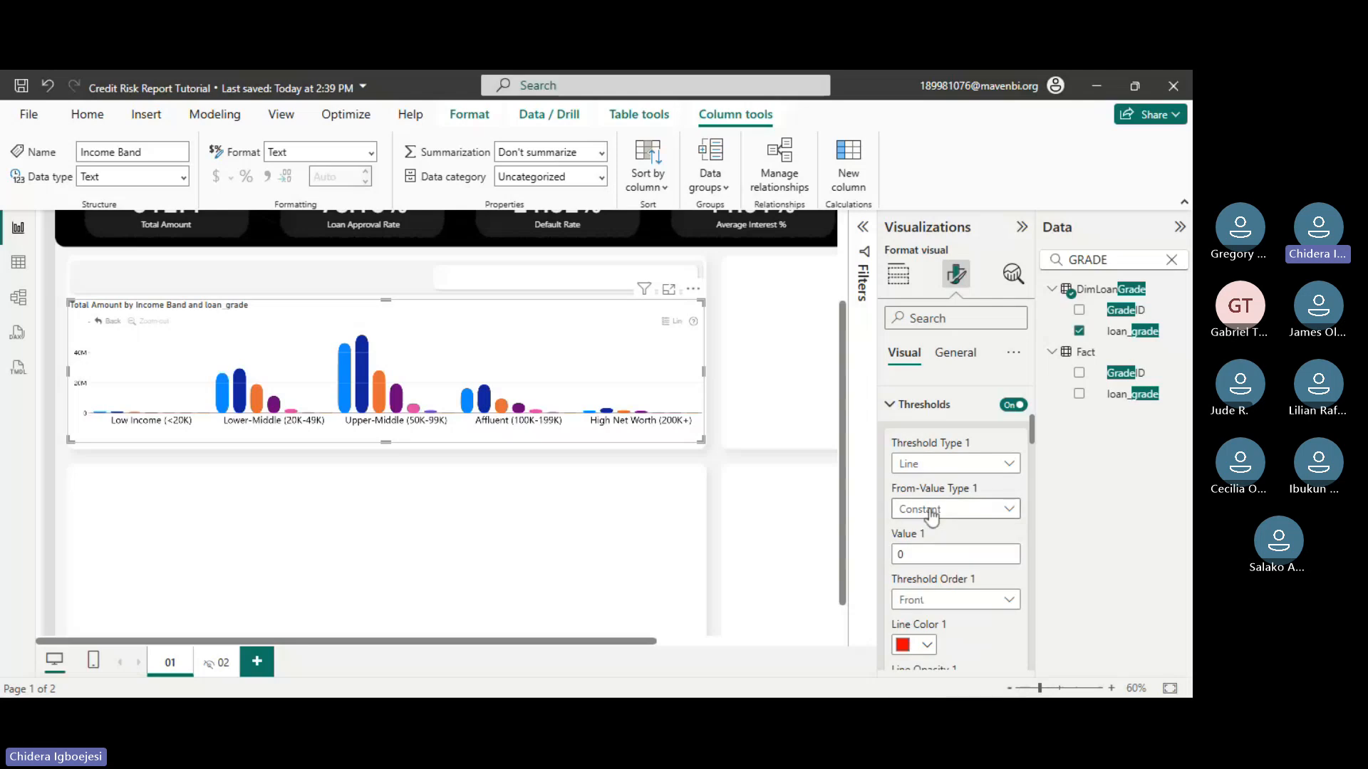
click(933, 515)
click(916, 637)
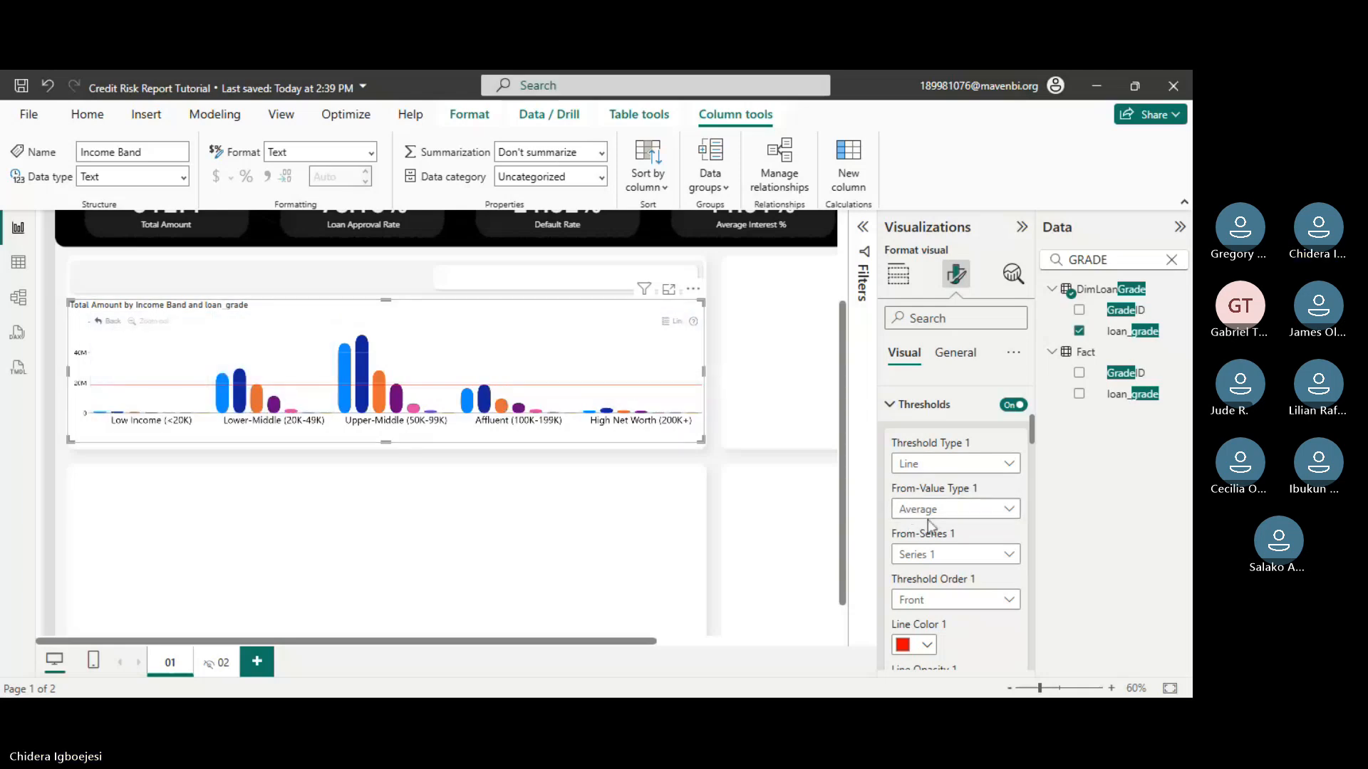
- Show the label of threshold 1 and set its label text to "AVERAGE:"
scroll(946, 580, down, 3)
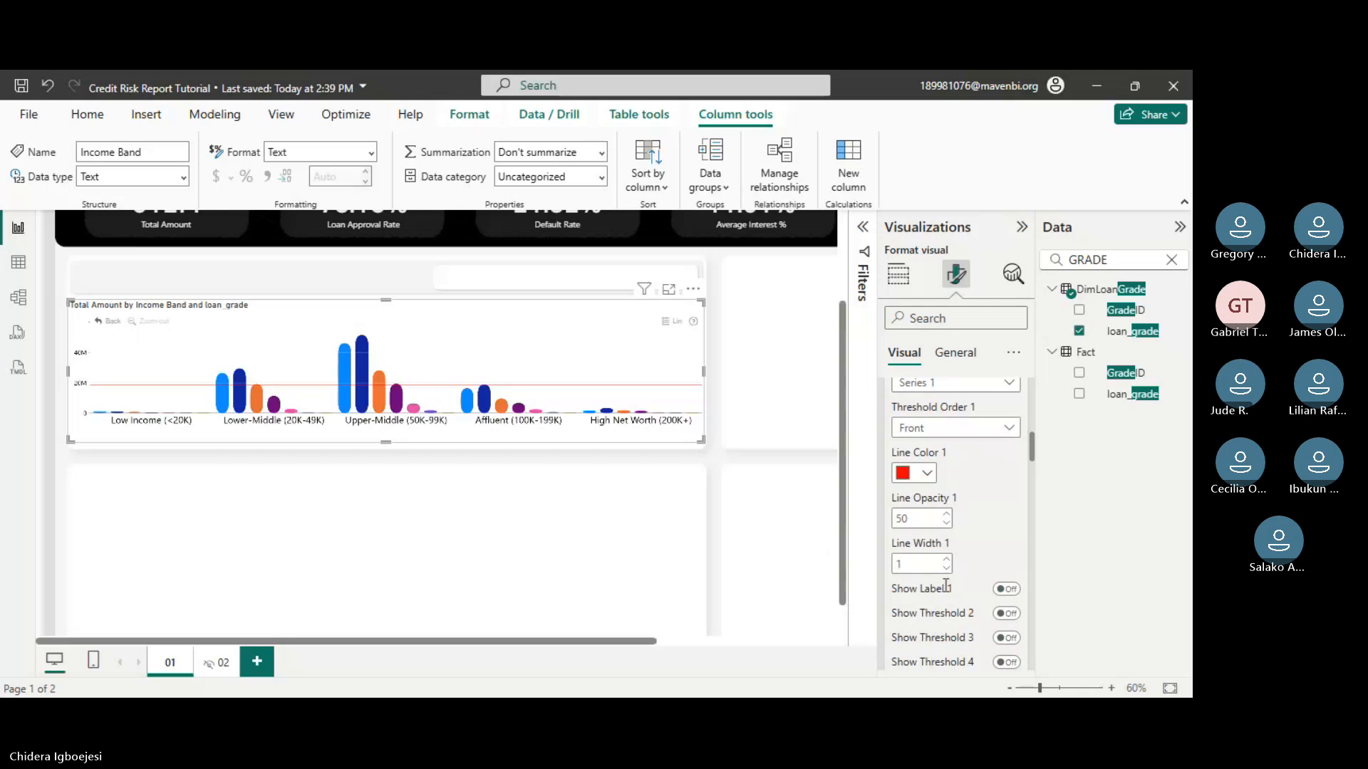
scroll(979, 513, down, 2)
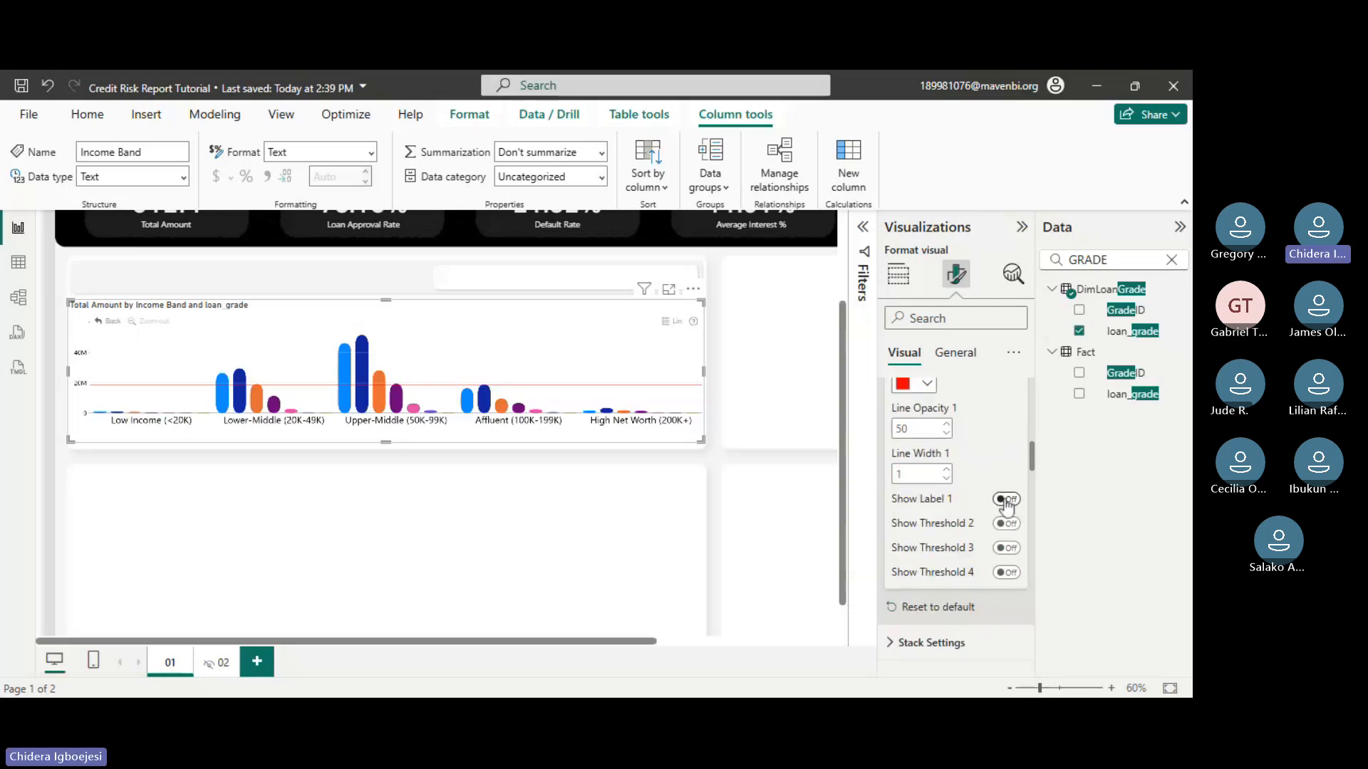
click(1005, 501)
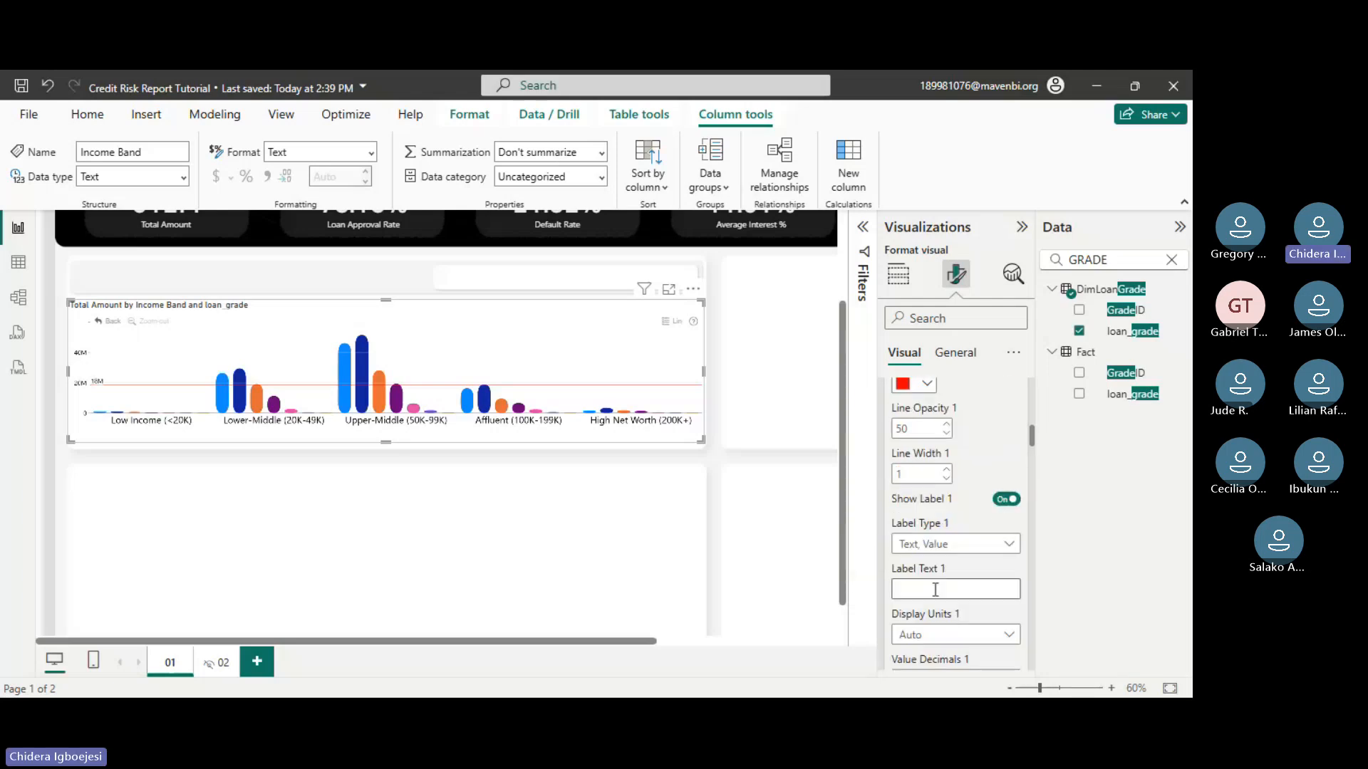
click(933, 589)
text(AVER)
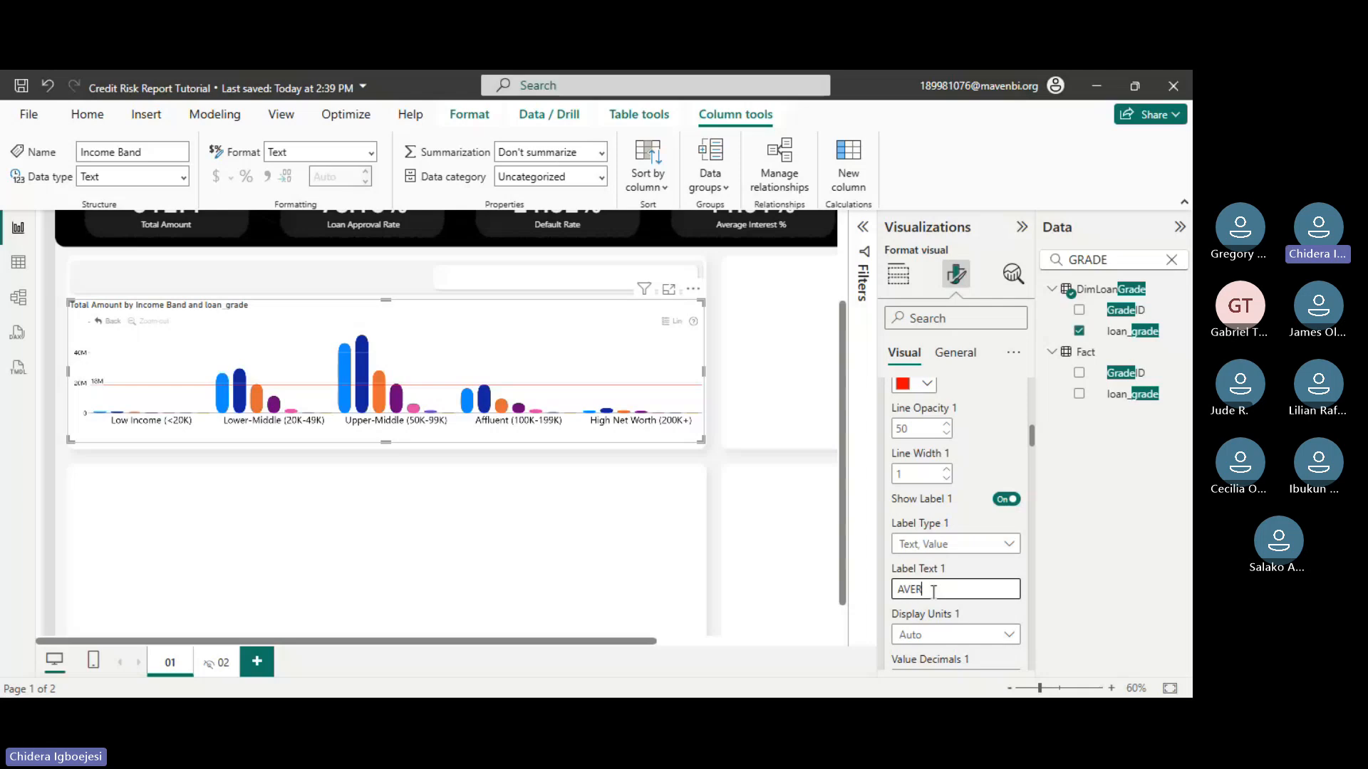
text(AGE:)
scroll(971, 628, down, 1)
scroll(970, 626, down, 1)
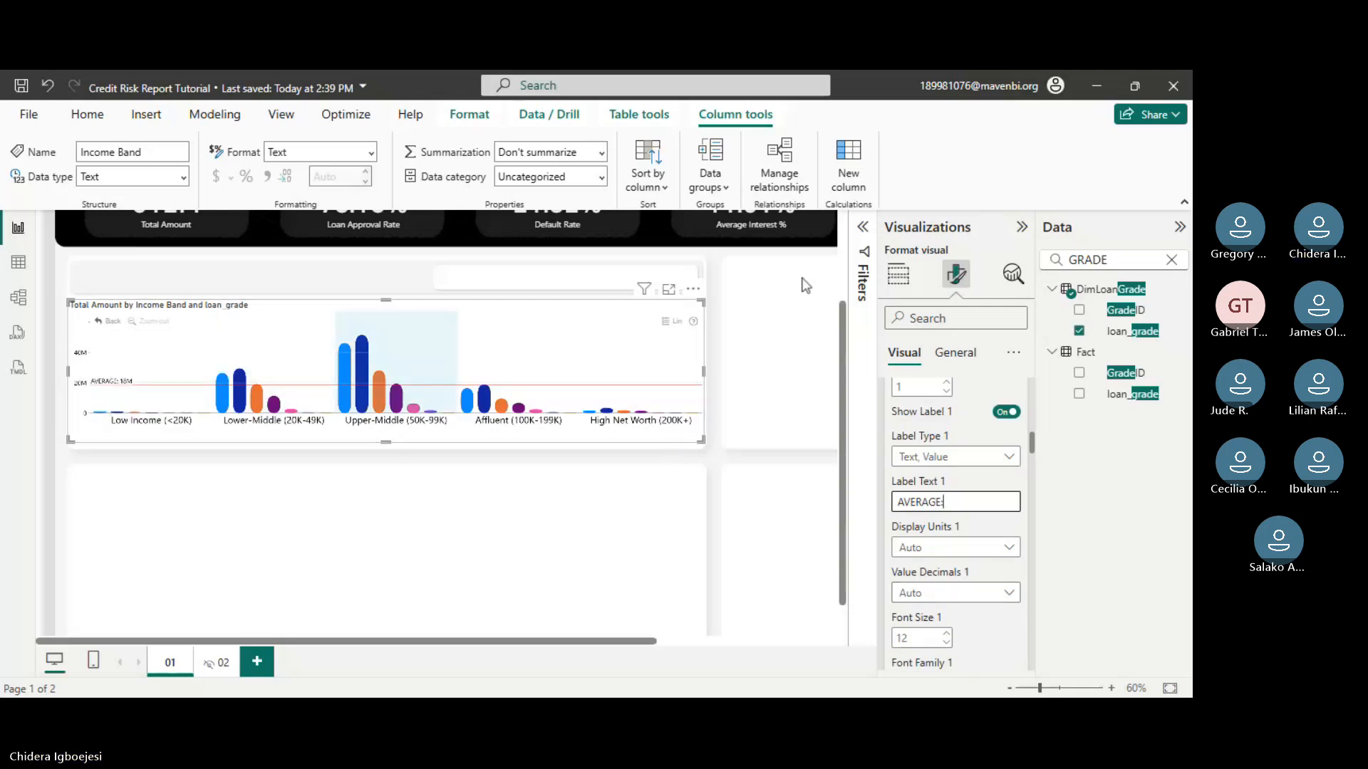
- Try a dark gray background color with a white font color on the threshold 1 label
scroll(933, 621, down, 3)
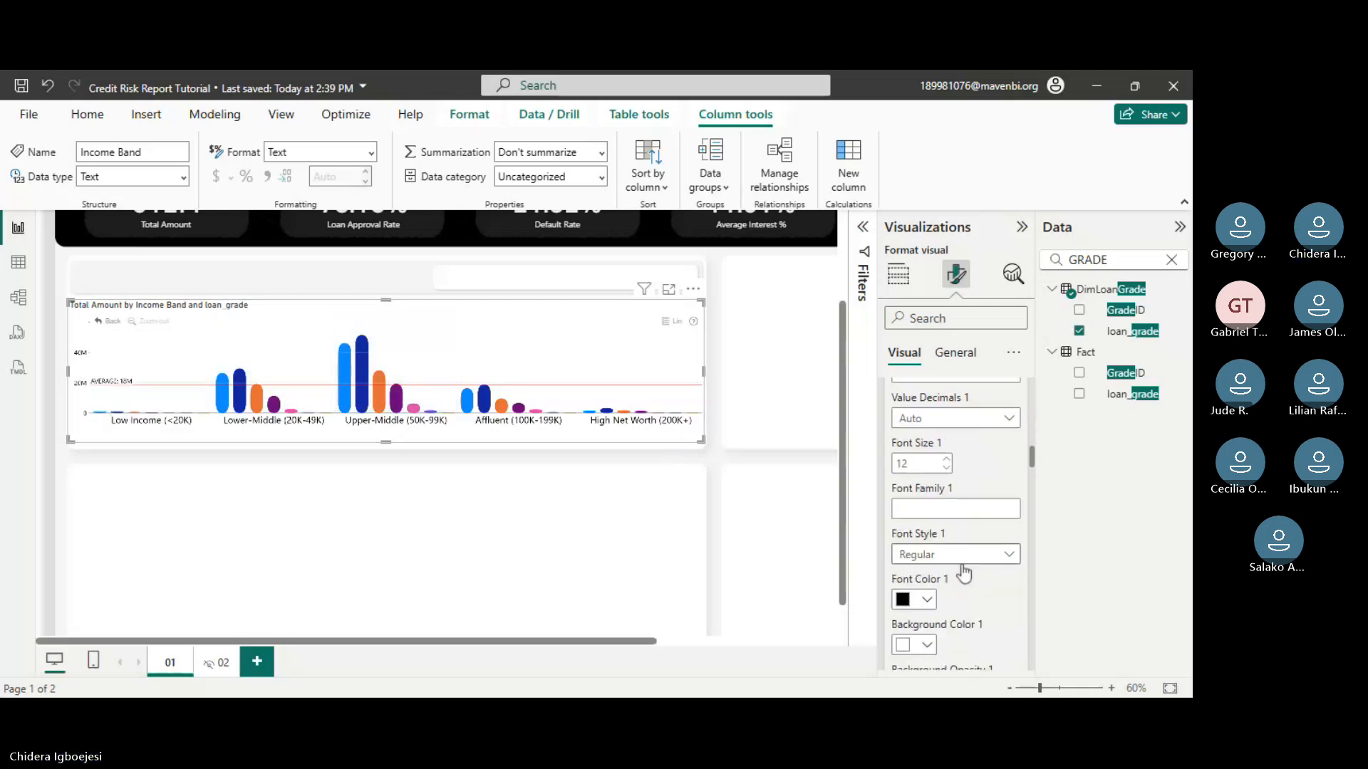
click(927, 645)
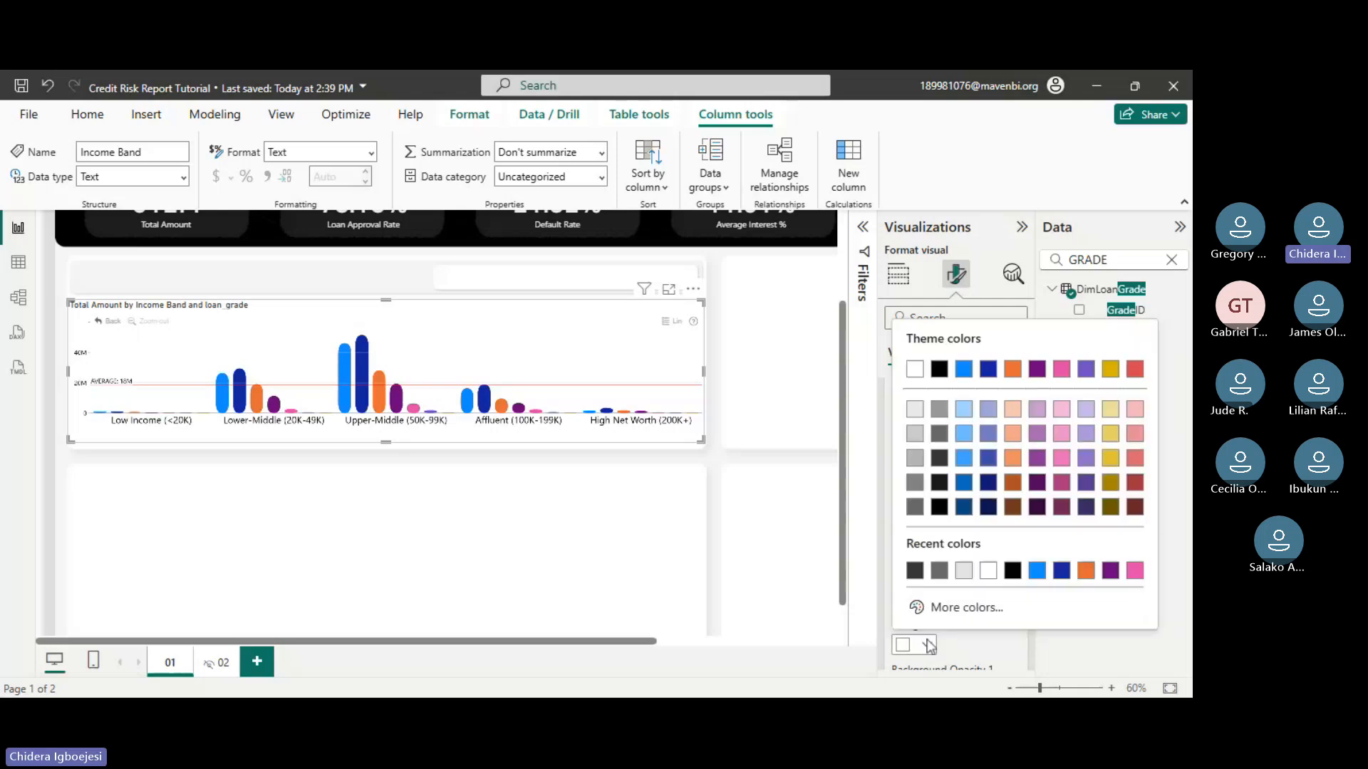
click(915, 572)
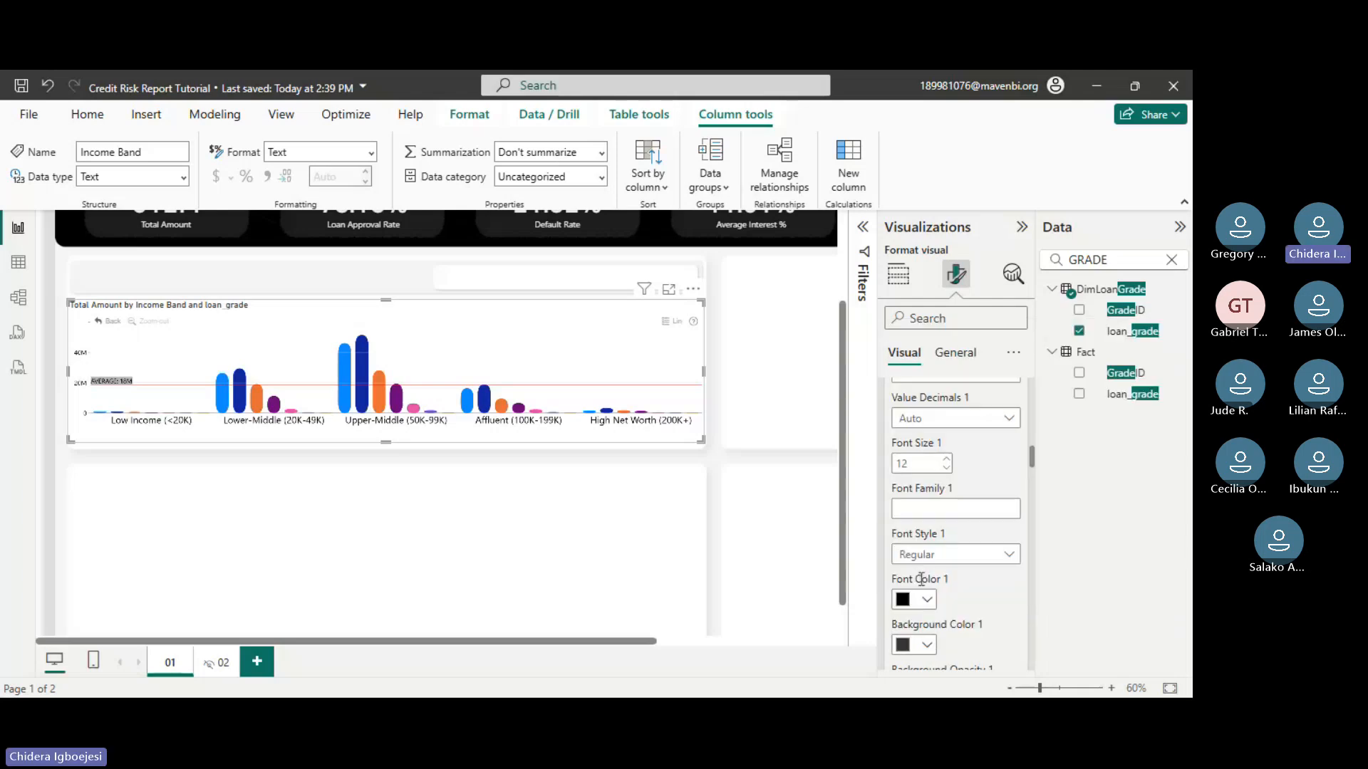
click(925, 601)
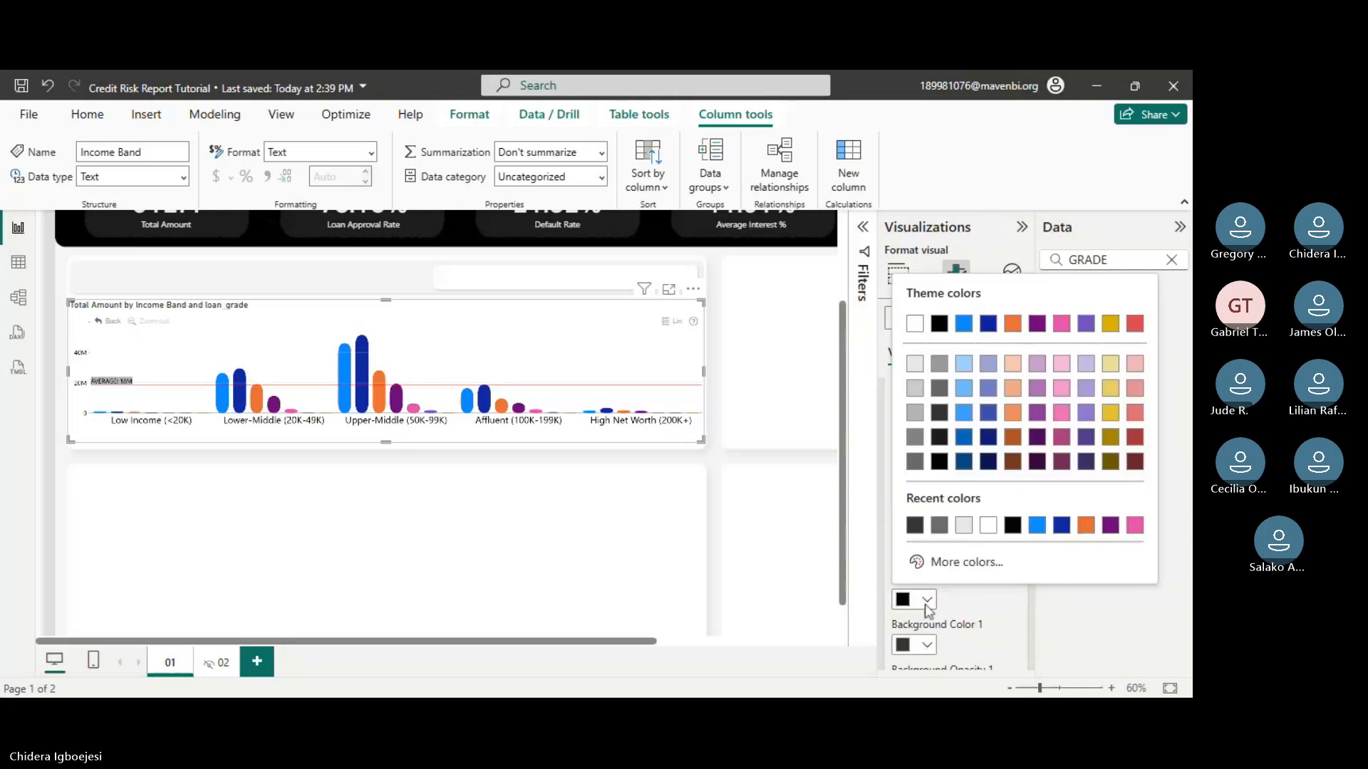
click(988, 526)
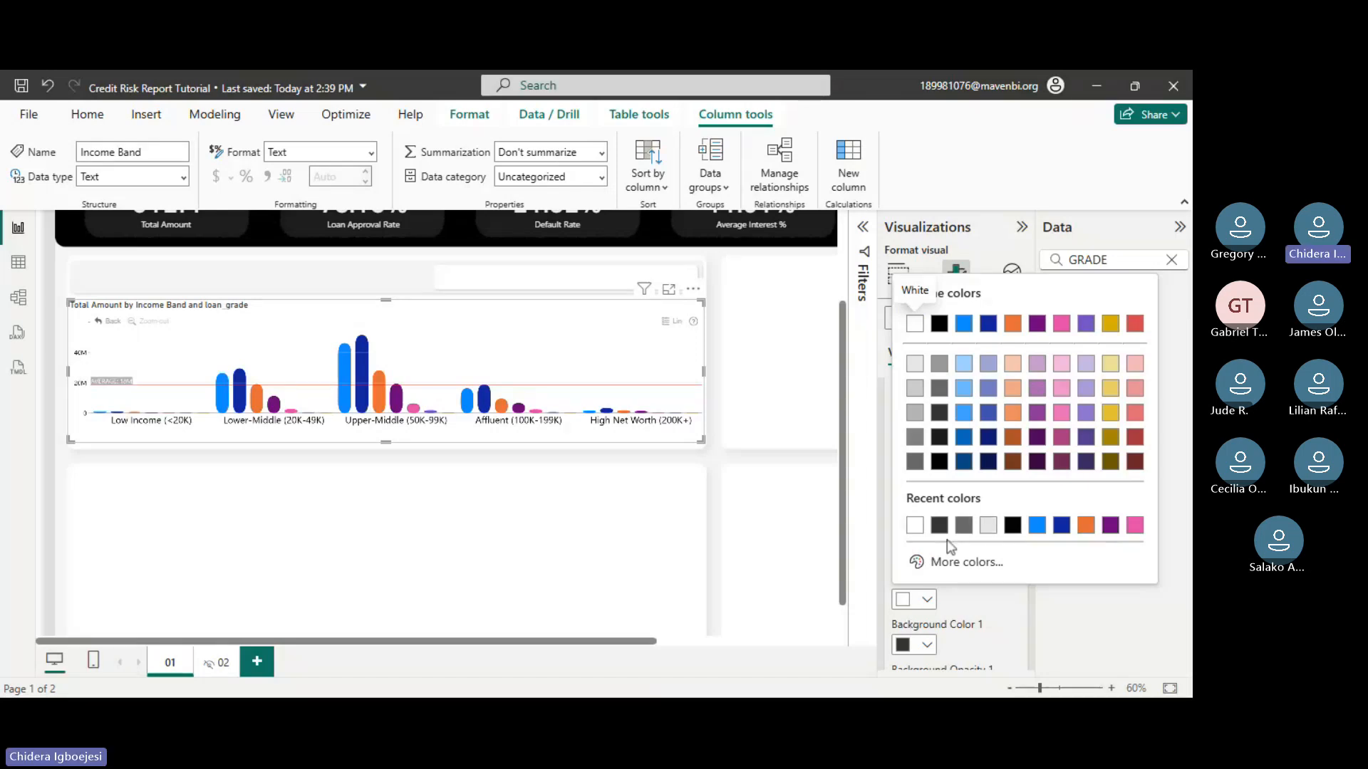
- Set the threshold 1 label's font color back to black and its background color back to white
click(1012, 526)
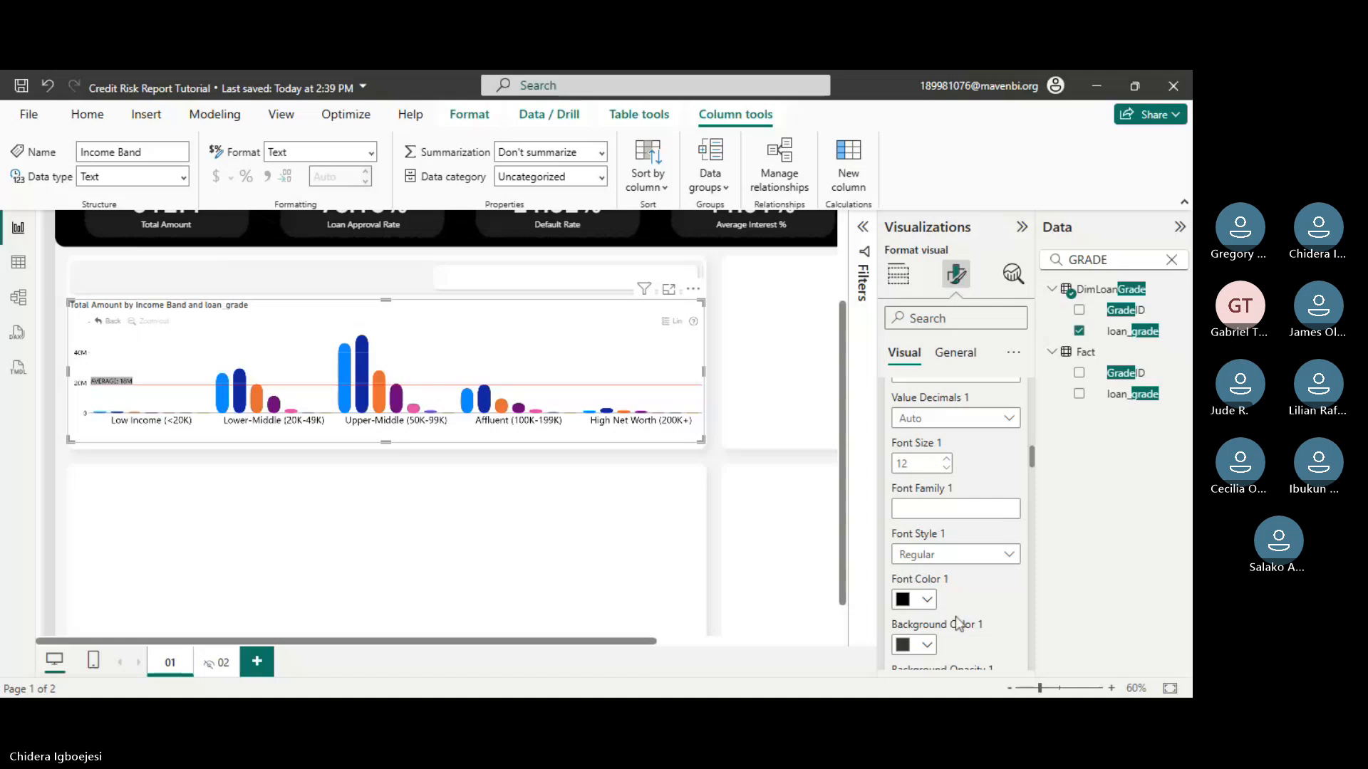
scroll(940, 585, down, 4)
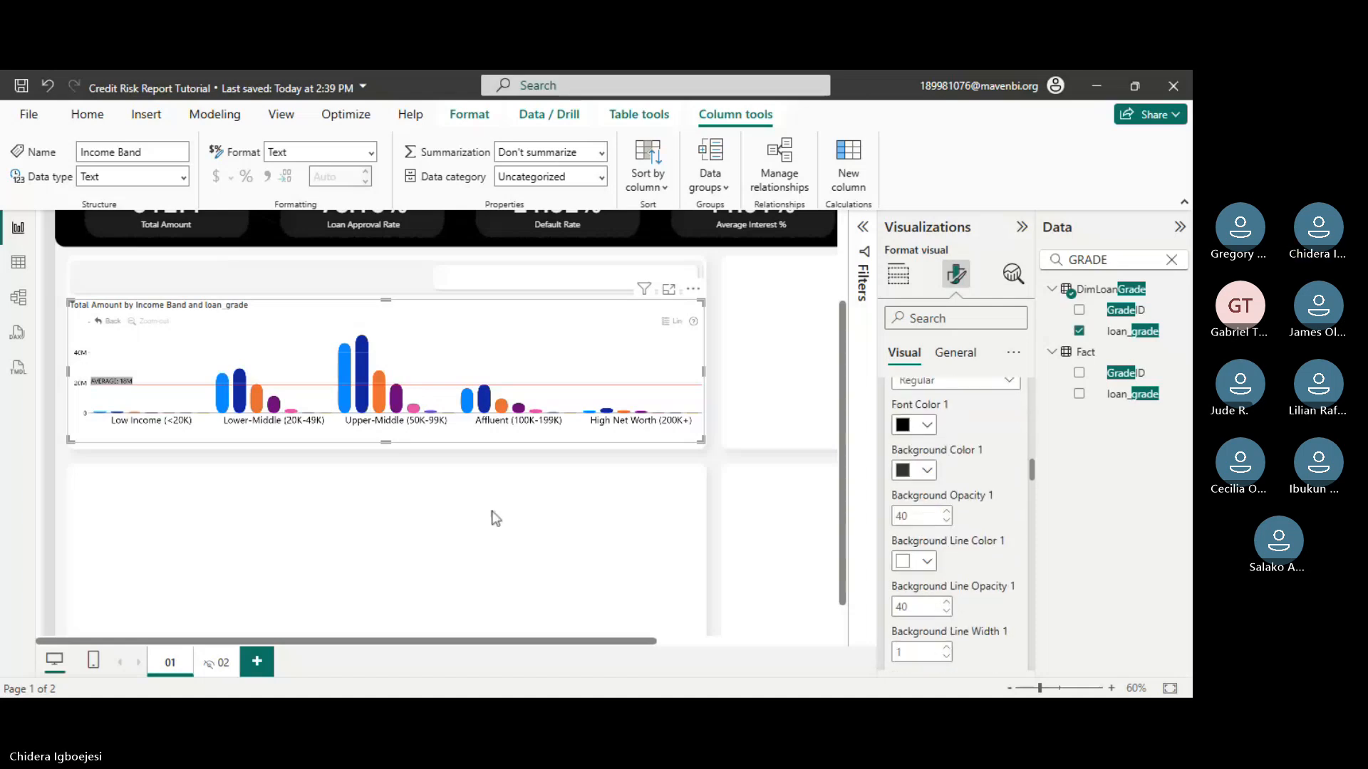
click(926, 470)
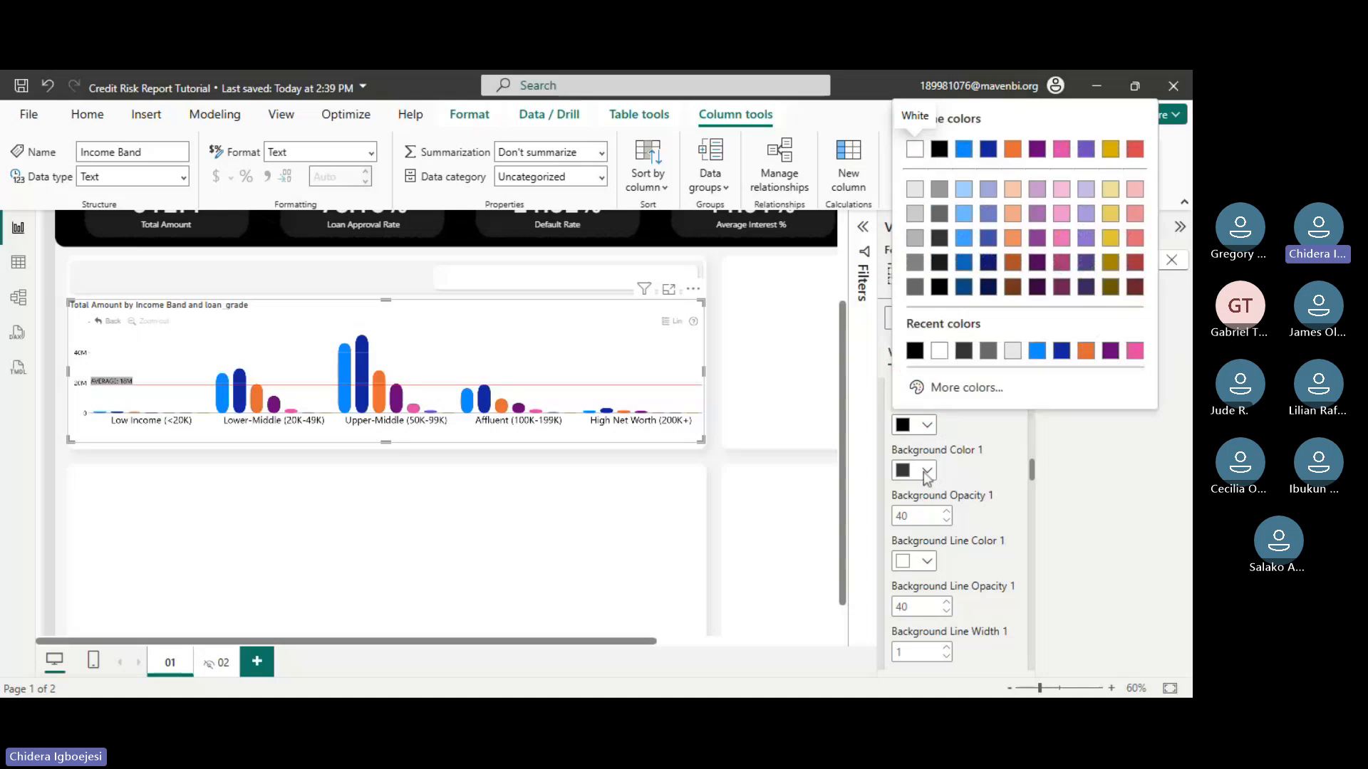
click(926, 470)
click(926, 470)
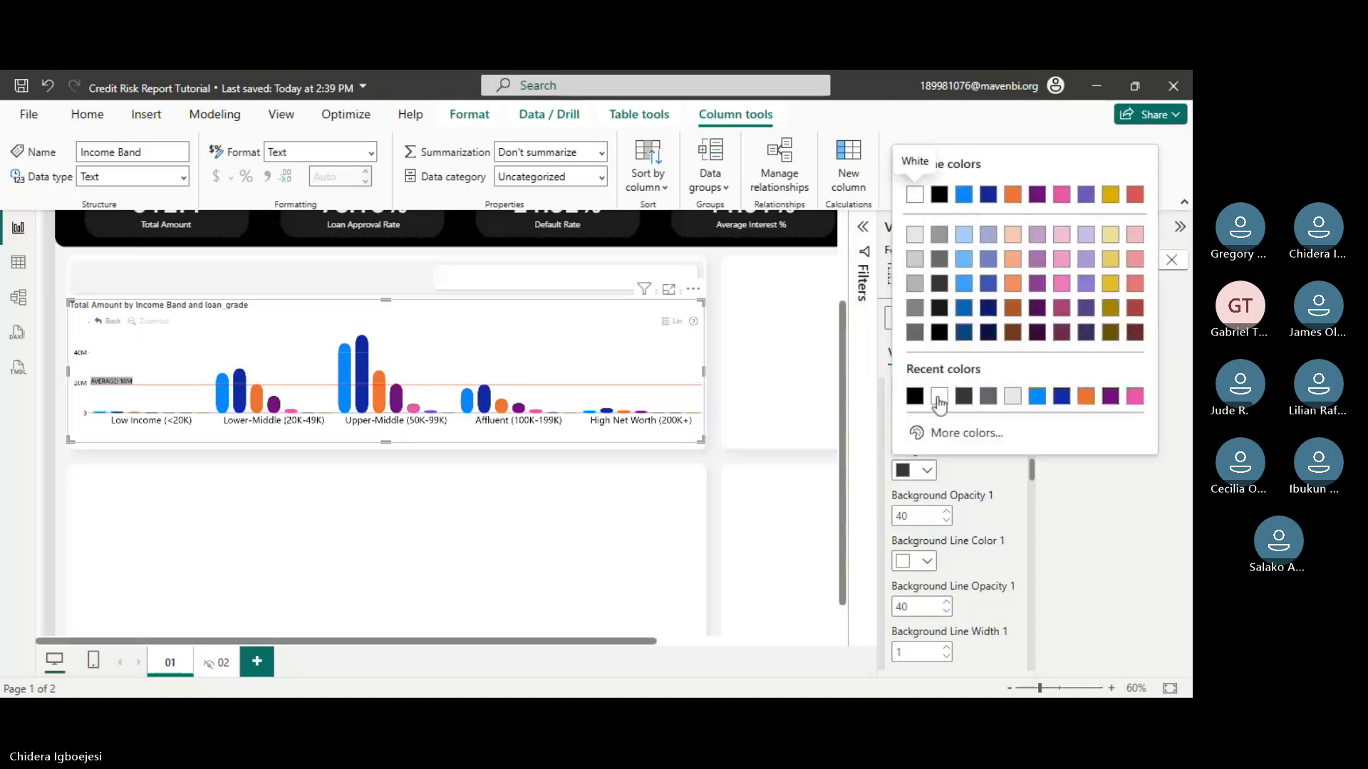
click(939, 397)
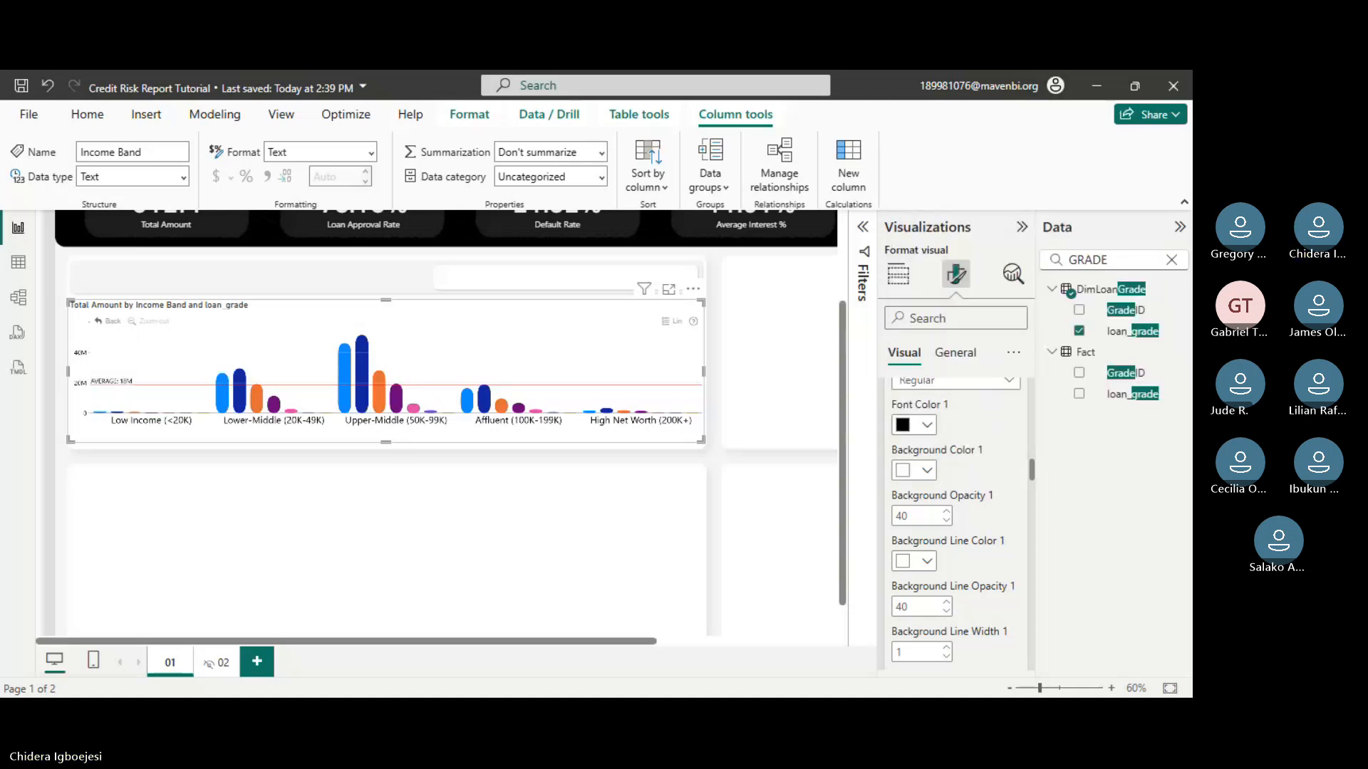
- Examine the chart's Data Colors, Series Defaults and Series 1 configuration settings, including corner radius, column width and fill opacity
click(1113, 687)
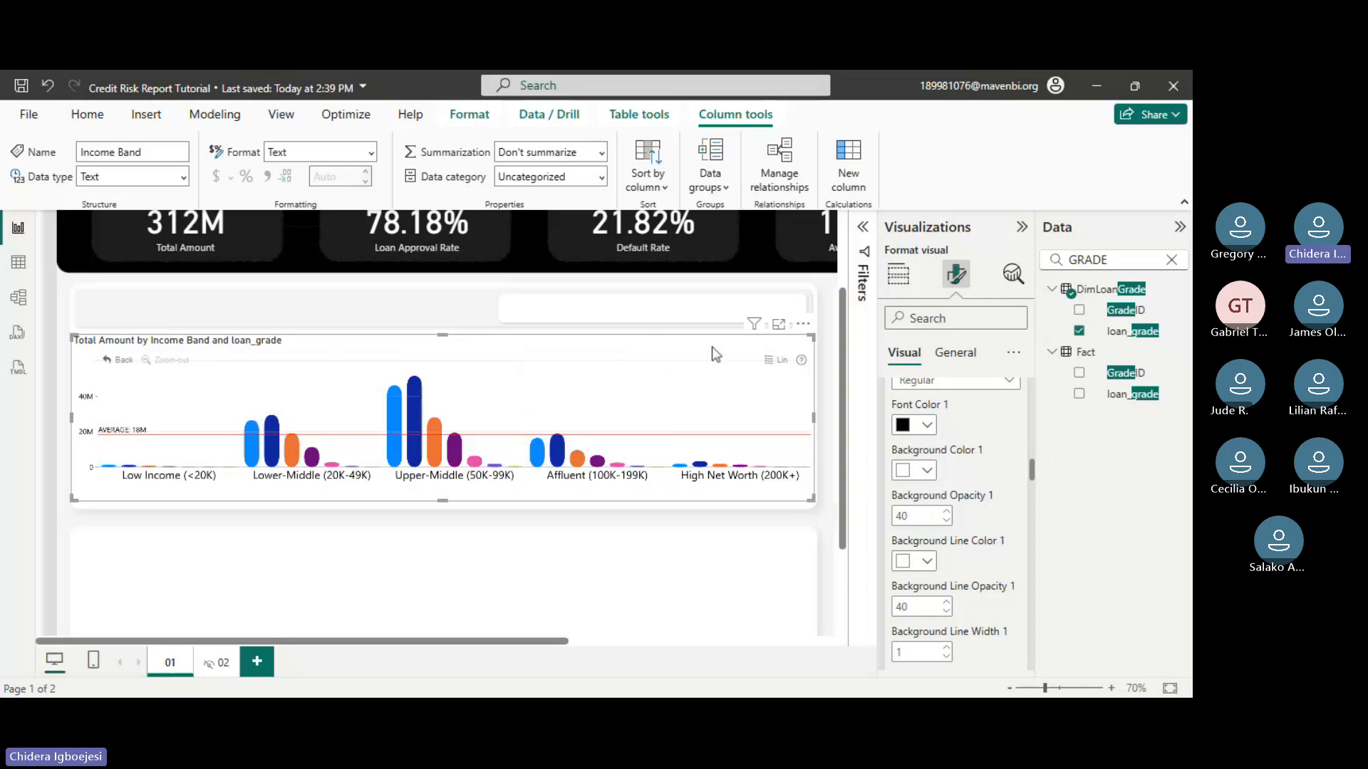
scroll(955, 499, down, 10)
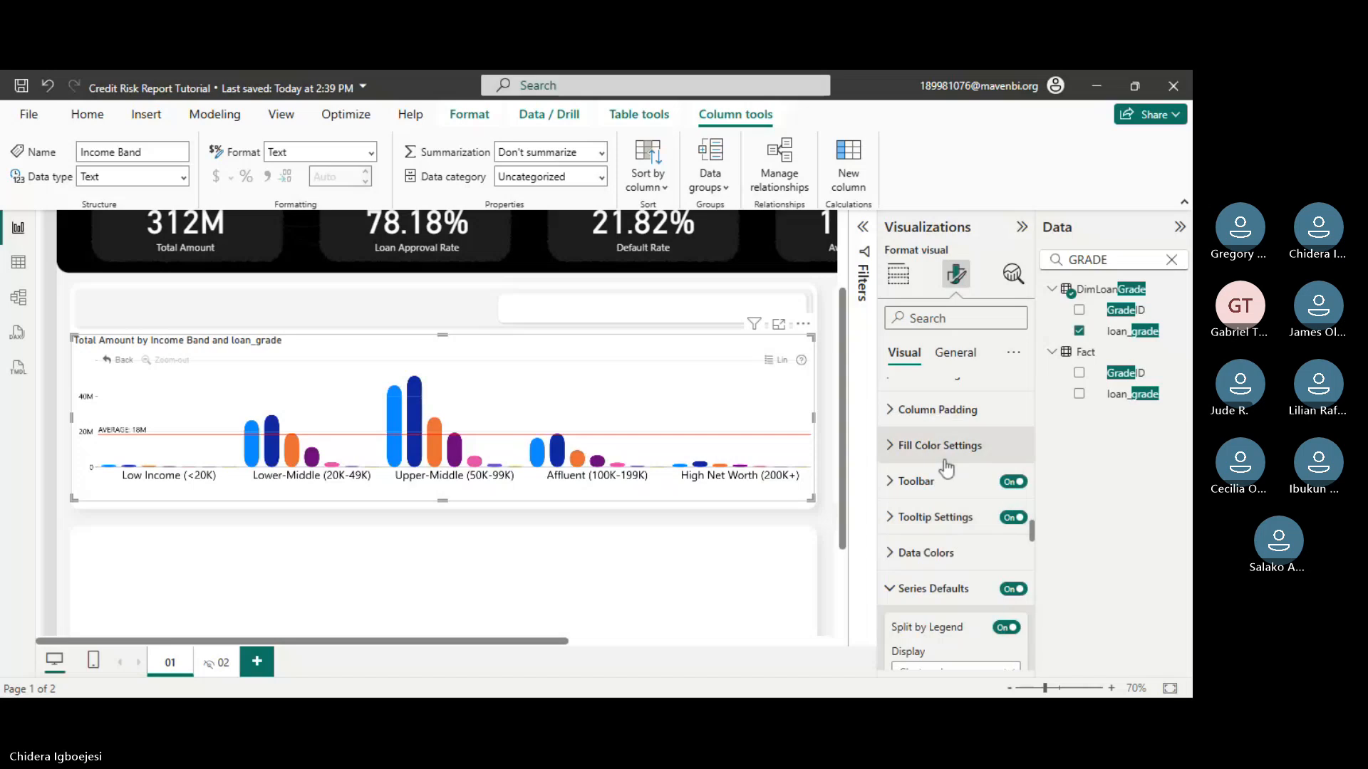
click(951, 553)
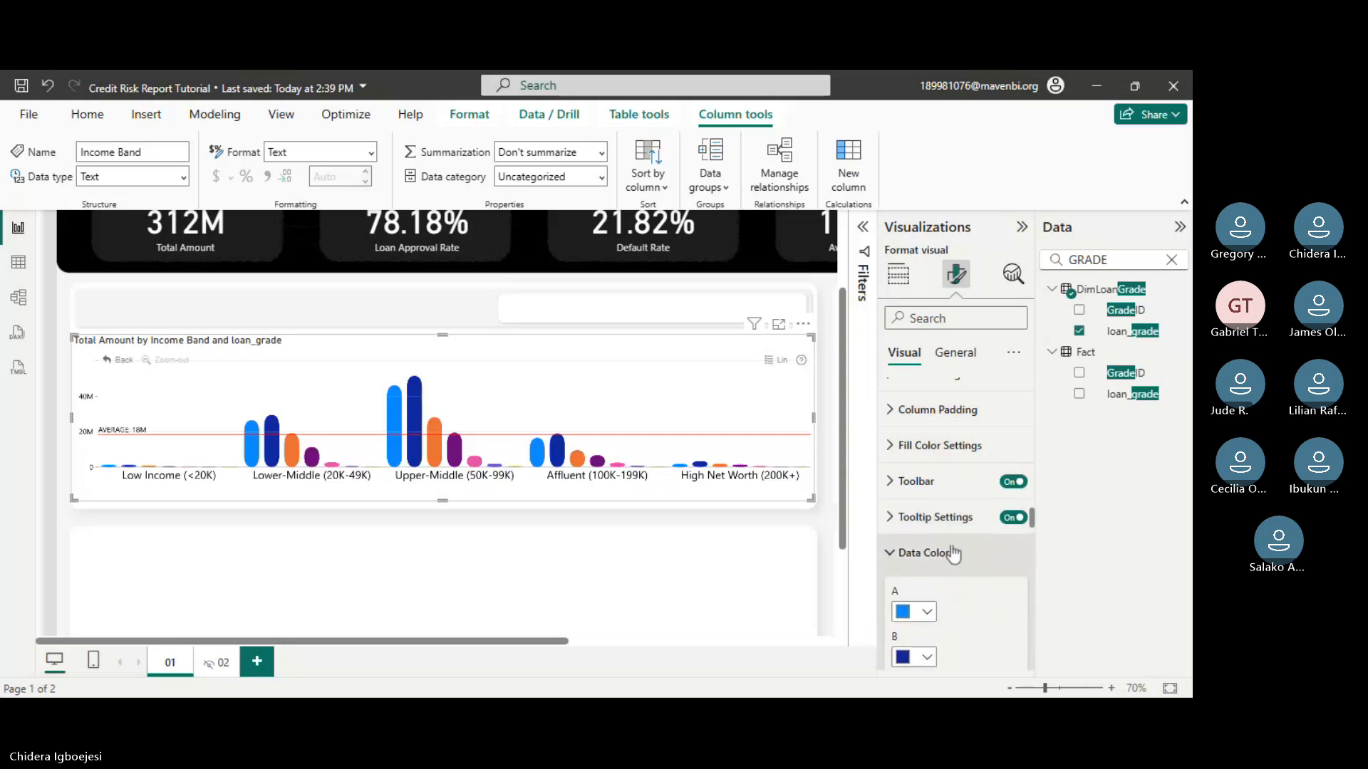
scroll(954, 553, down, 5)
scroll(954, 551, down, 10)
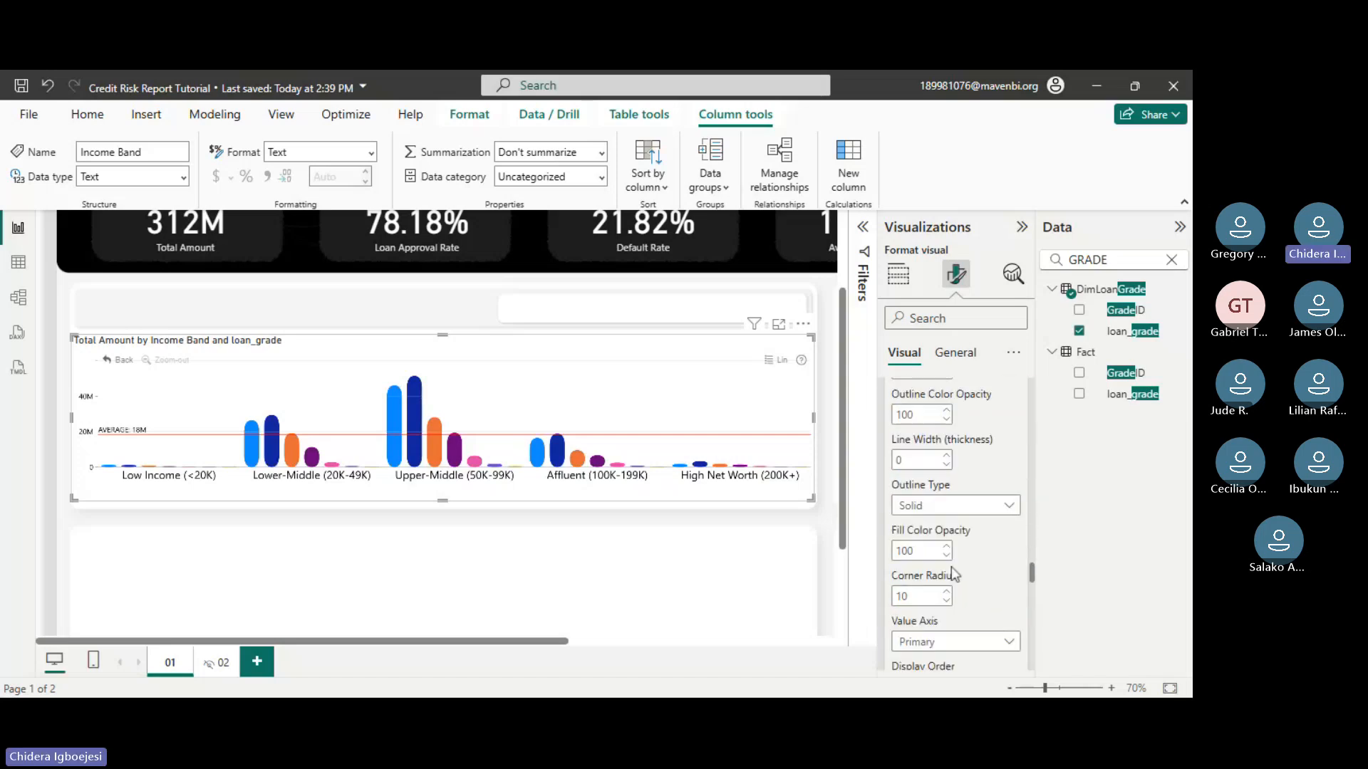
scroll(951, 566, up, 3)
scroll(947, 558, down, 1)
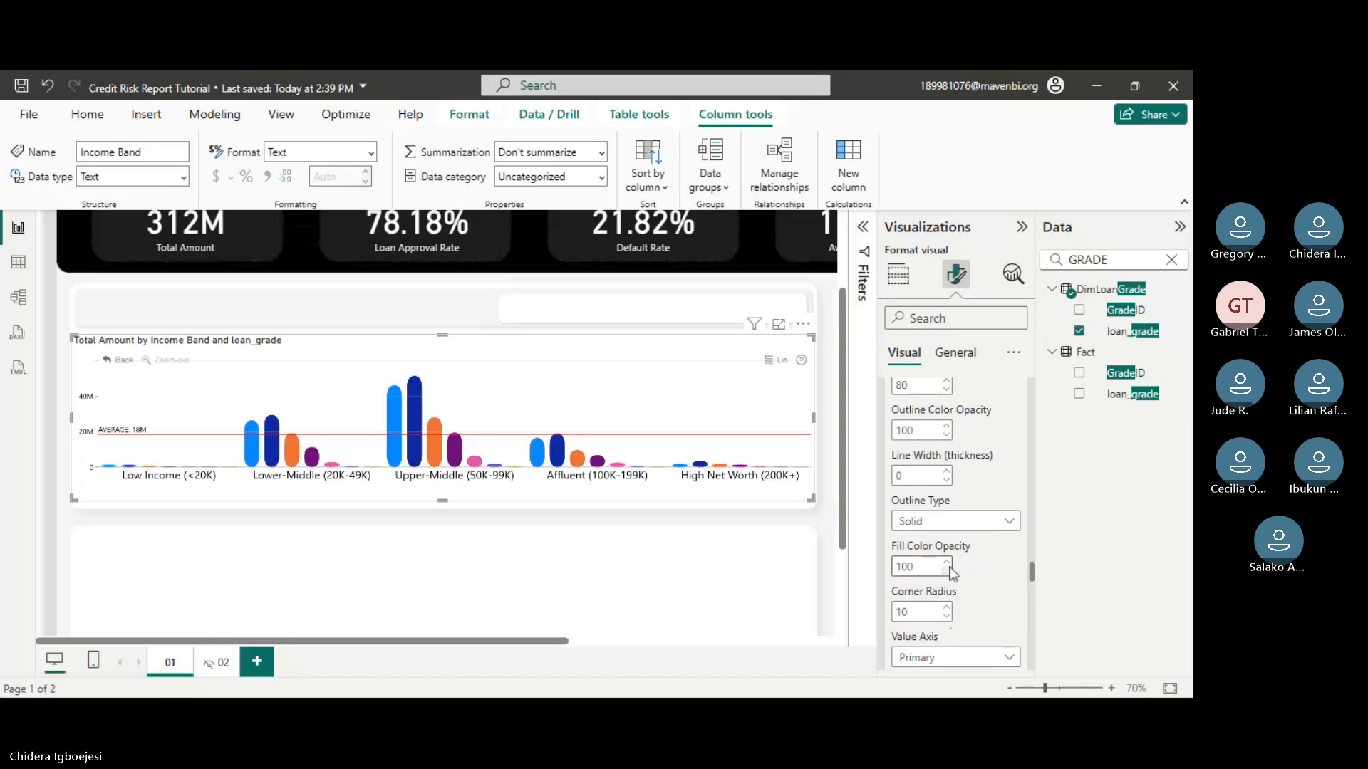
scroll(949, 570, up, 4)
scroll(949, 570, down, 3)
scroll(947, 569, up, 4)
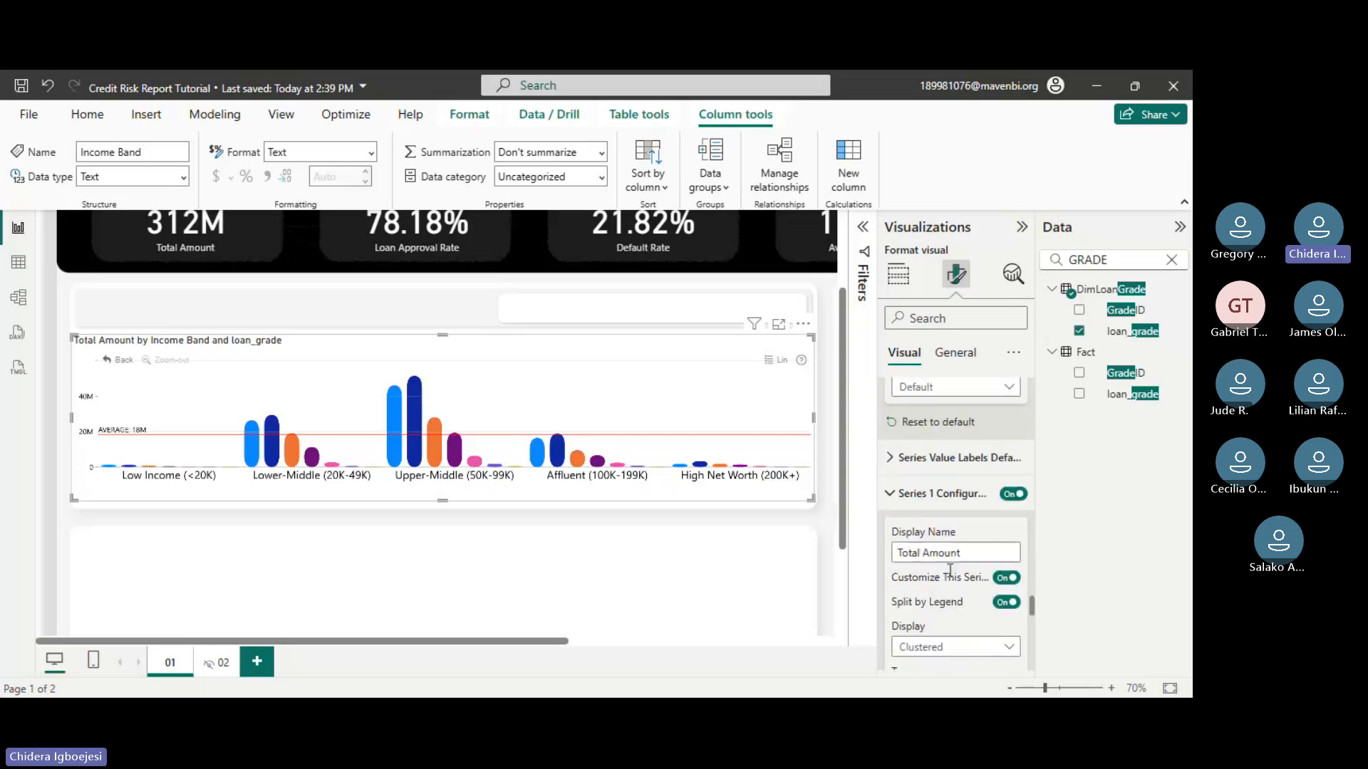
scroll(941, 563, down, 4)
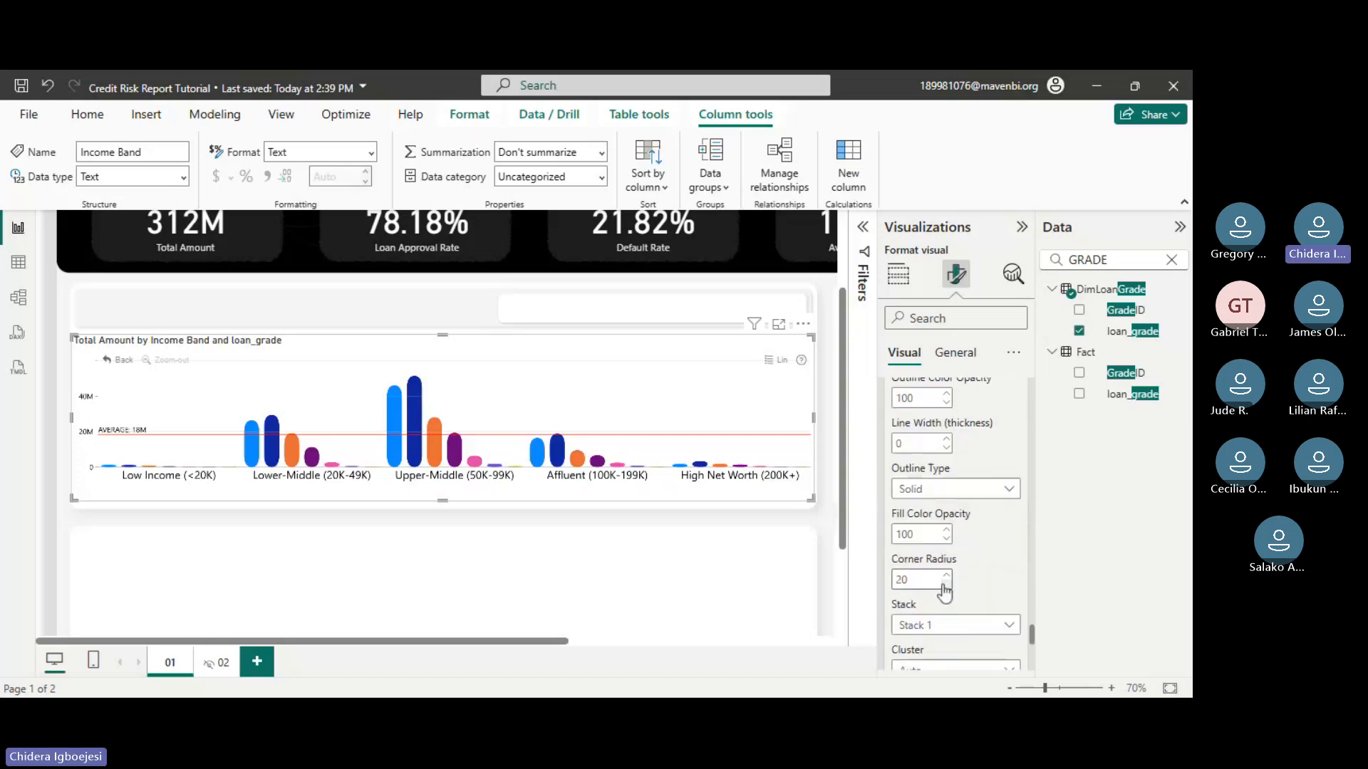
scroll(946, 569, up, 3)
scroll(945, 569, down, 2)
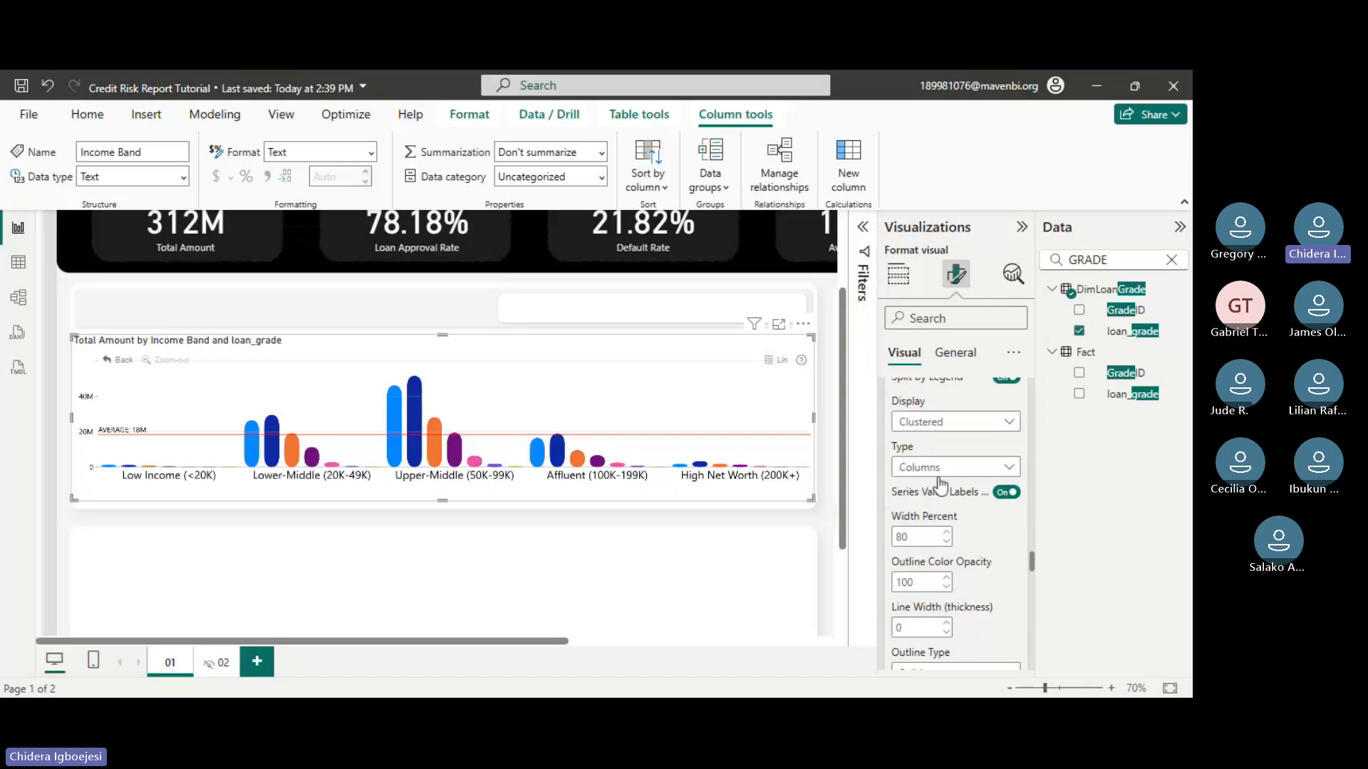
scroll(942, 474, up, 5)
scroll(942, 473, up, 4)
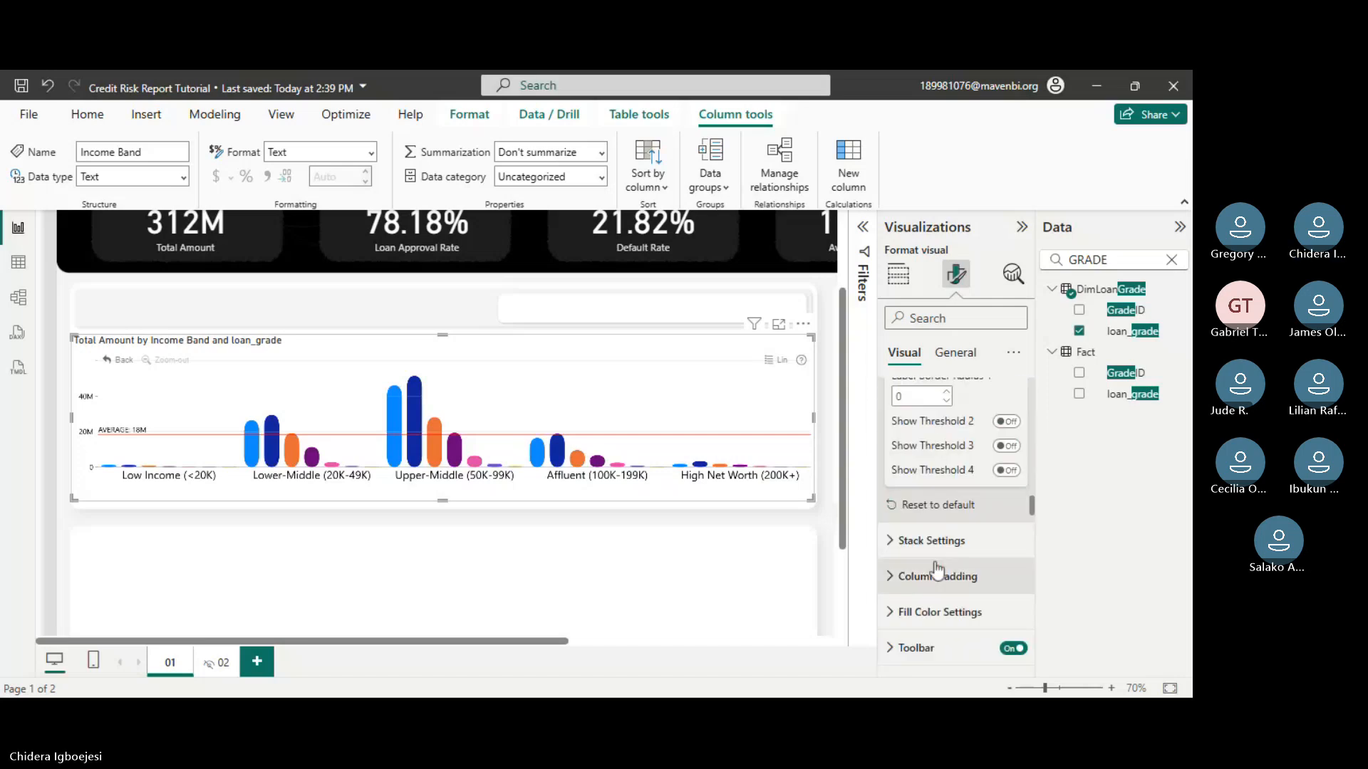
- Set both the Cluster Left Padding and the Cluster Right Padding of the chart's columns to 15
scroll(926, 484, down, 1)
click(923, 490)
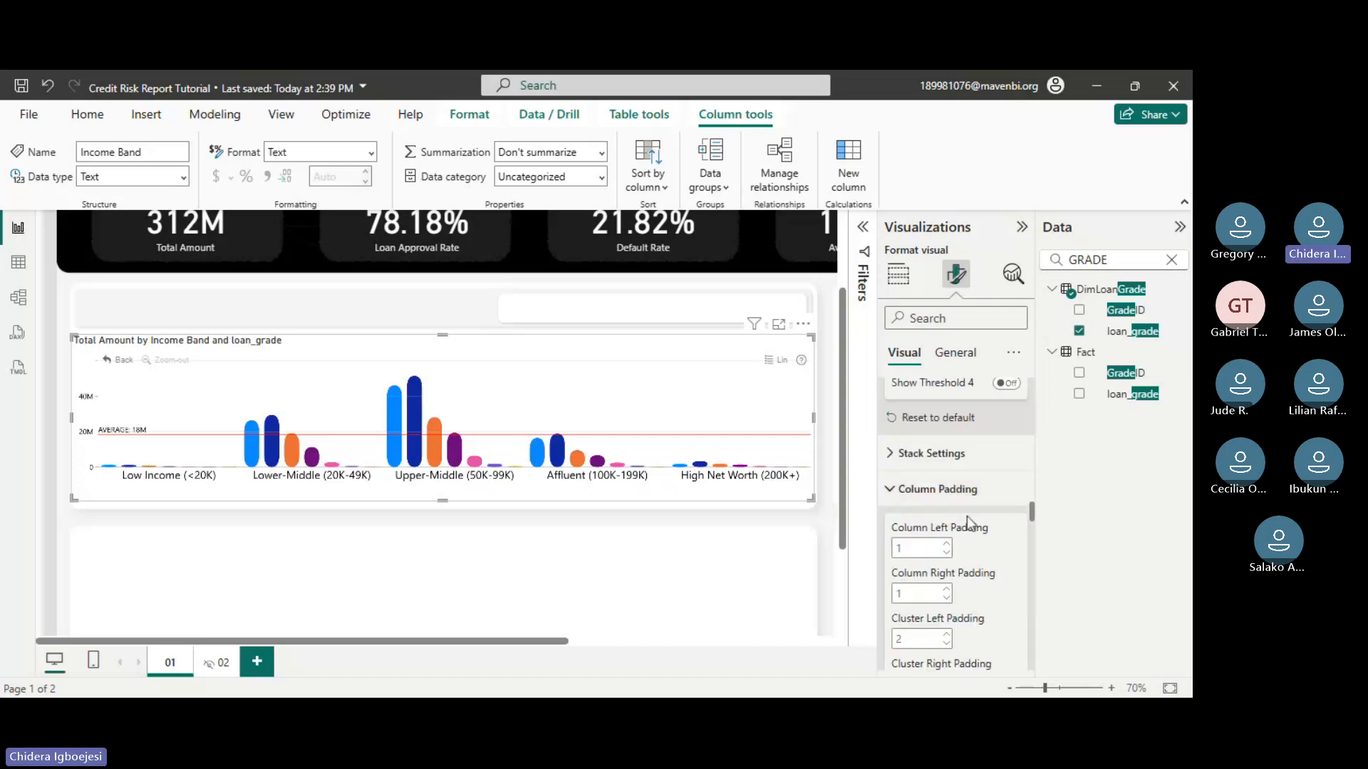
scroll(965, 524, down, 3)
click(912, 466)
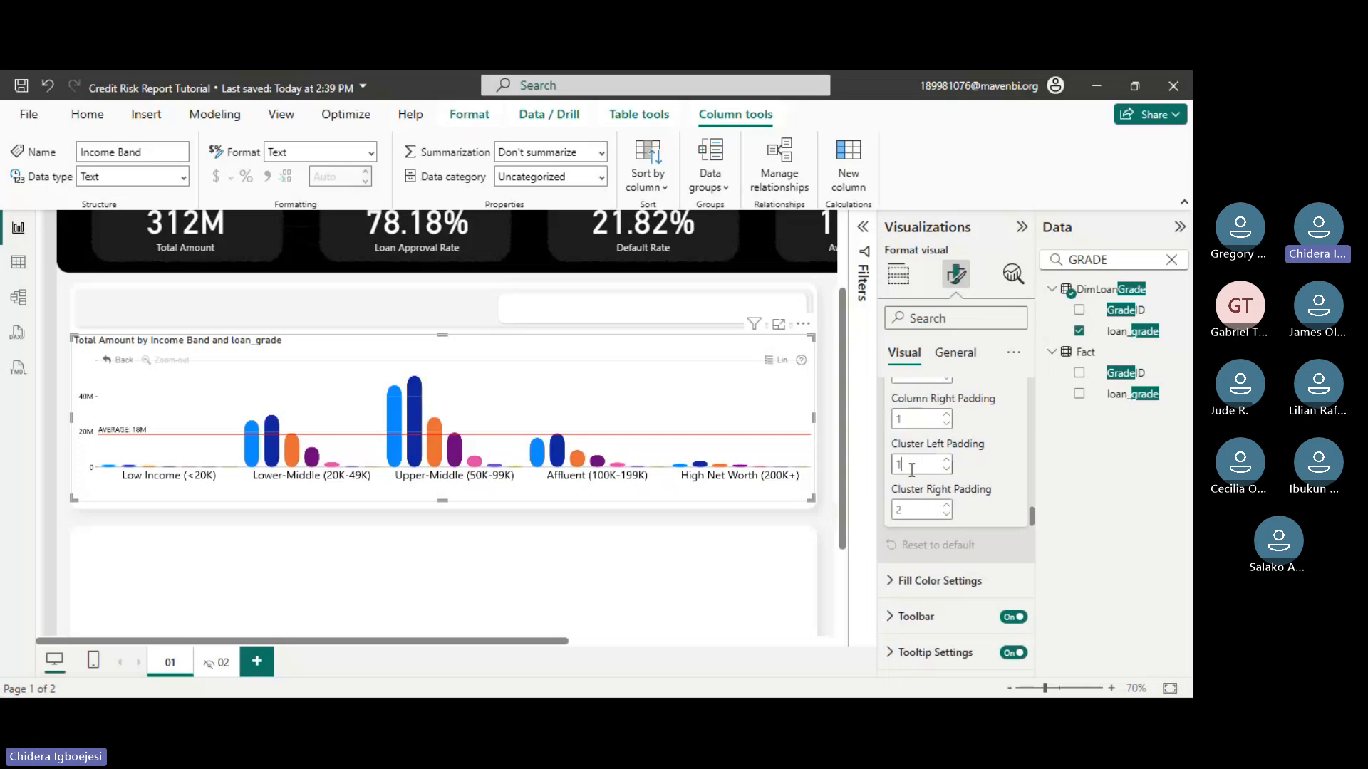
text(65)
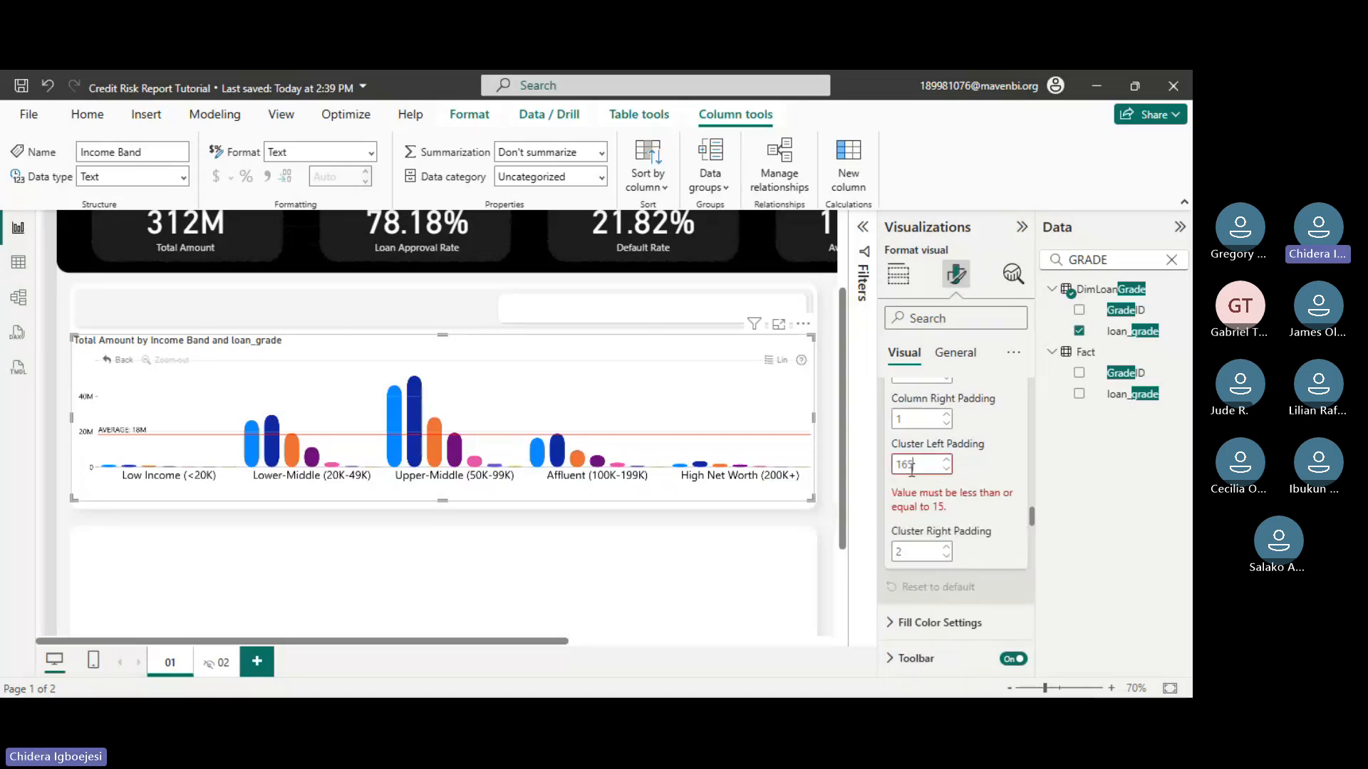
key(BackSpace)
double_click(911, 510)
text(1)
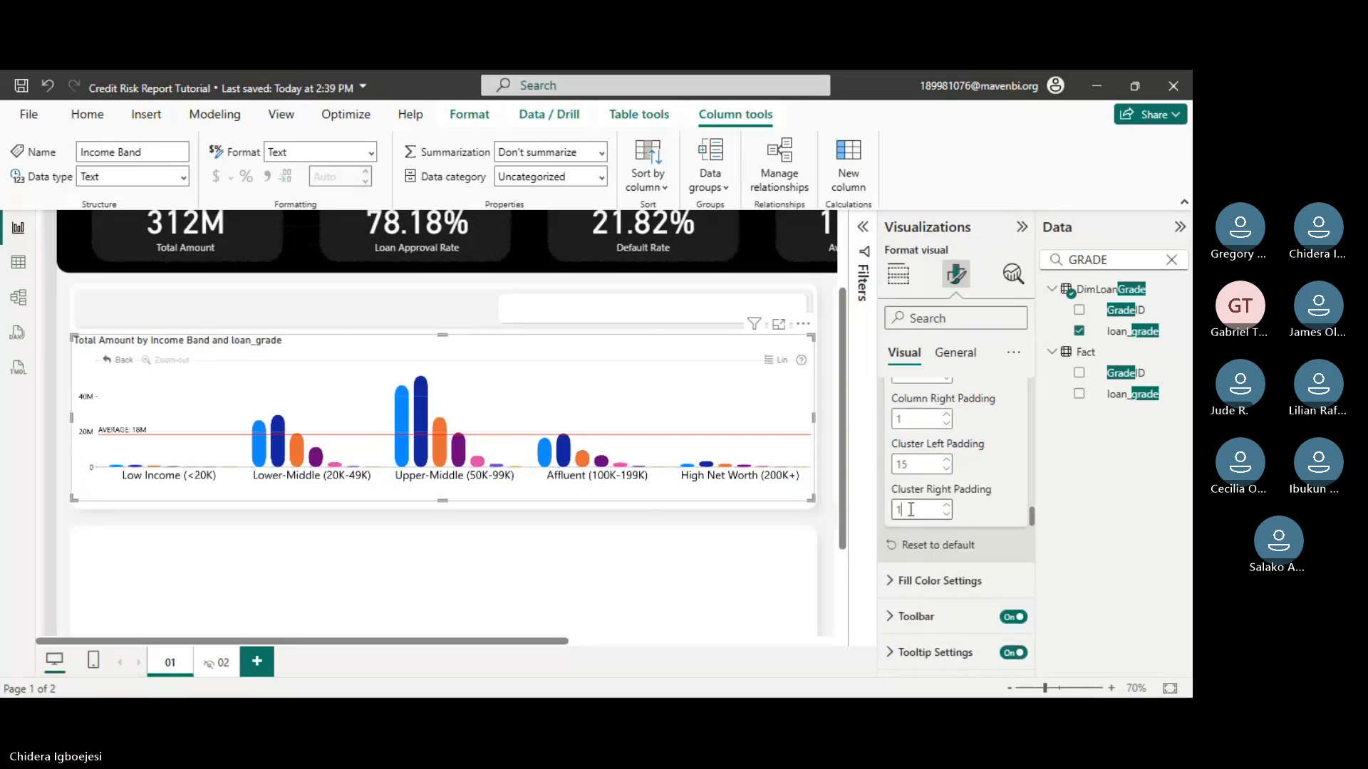
text(5)
- Change the Fill Mode of the chart's columns to a gradient to a derived color
click(922, 582)
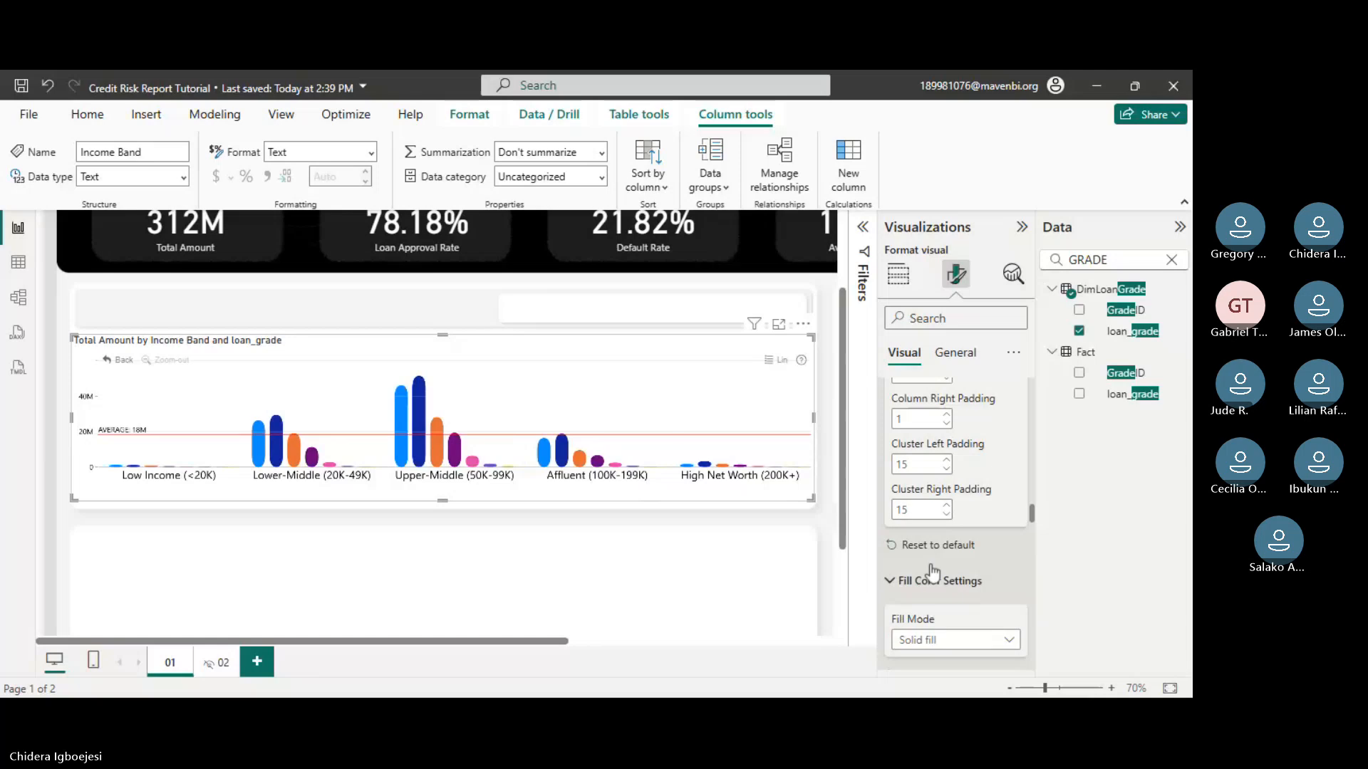
scroll(930, 563, down, 4)
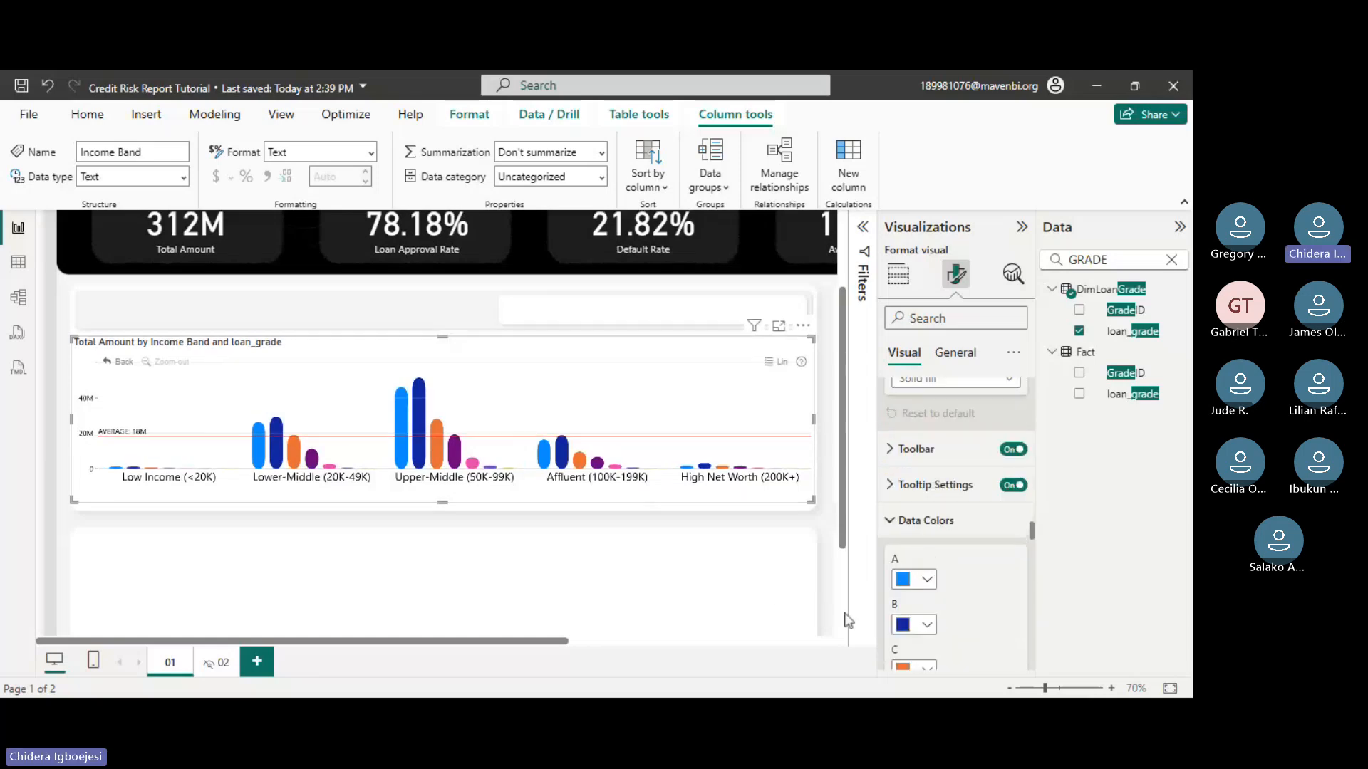
scroll(846, 616, up, 2)
scroll(928, 511, up, 2)
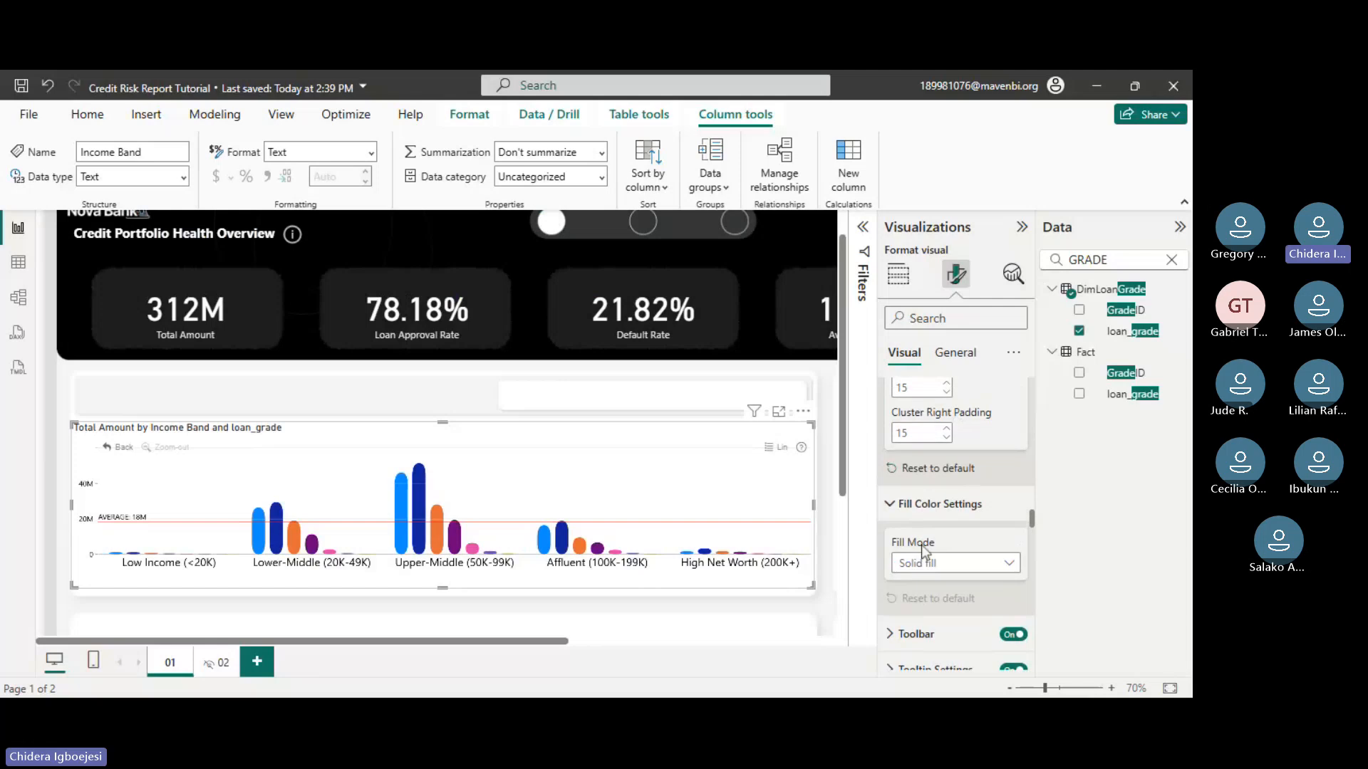
click(923, 467)
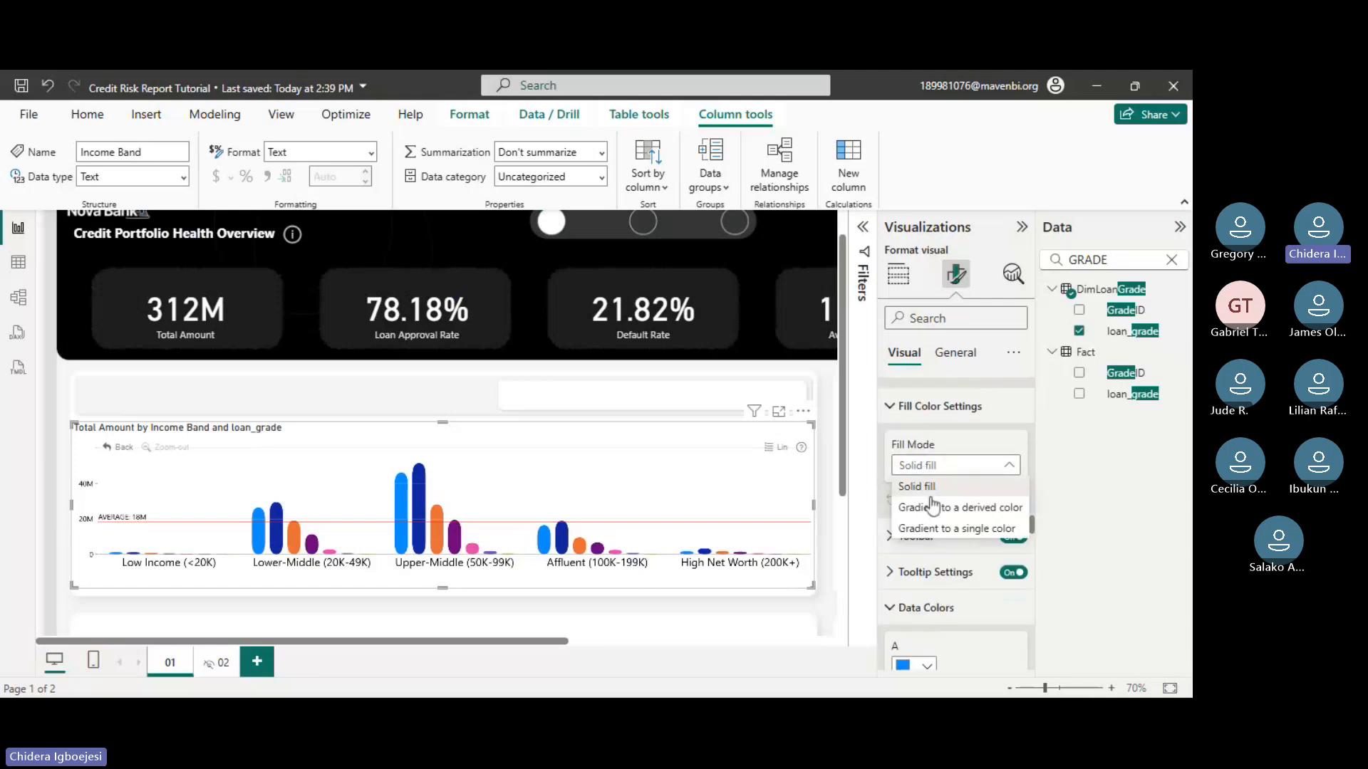
click(947, 511)
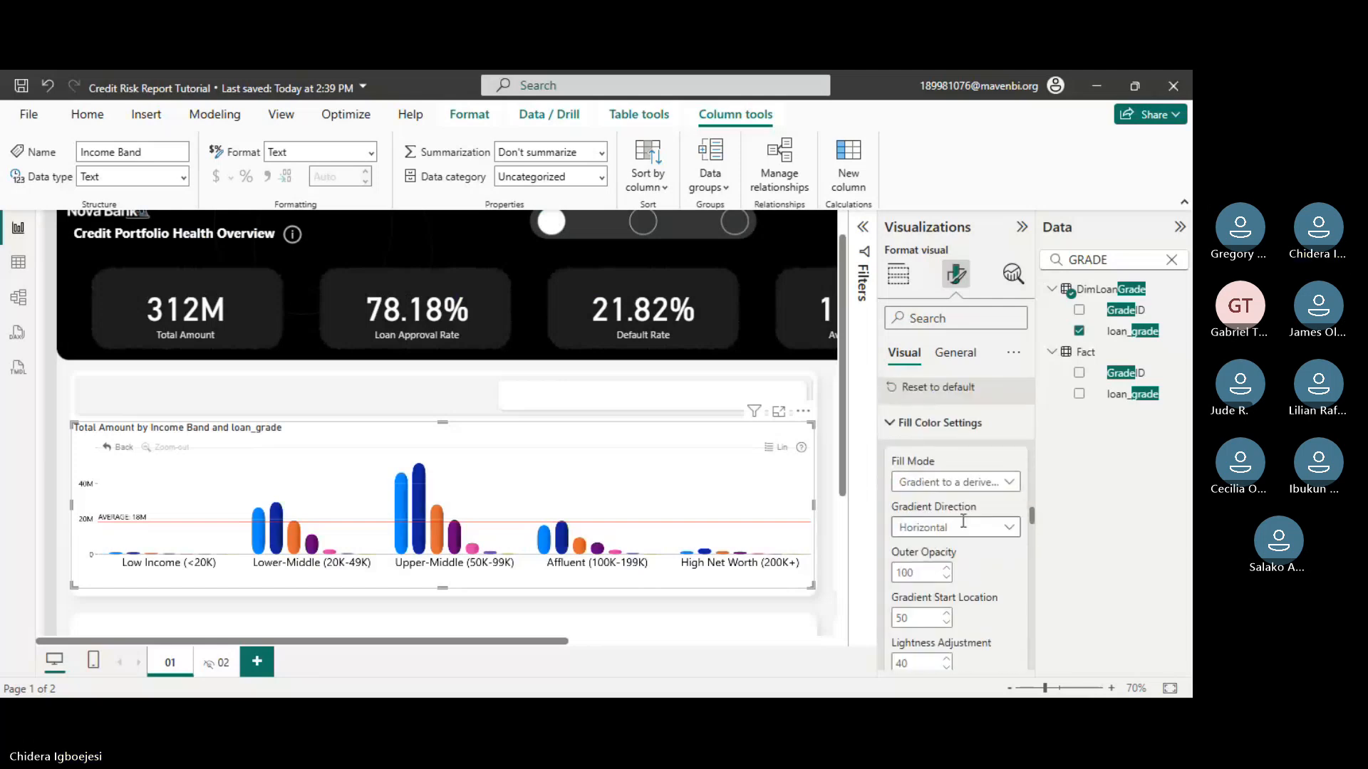
- Search the chart's format settings for "COLO" and review the color options, including the data colors per loan grade
scroll(954, 520, down, 5)
scroll(958, 525, up, 10)
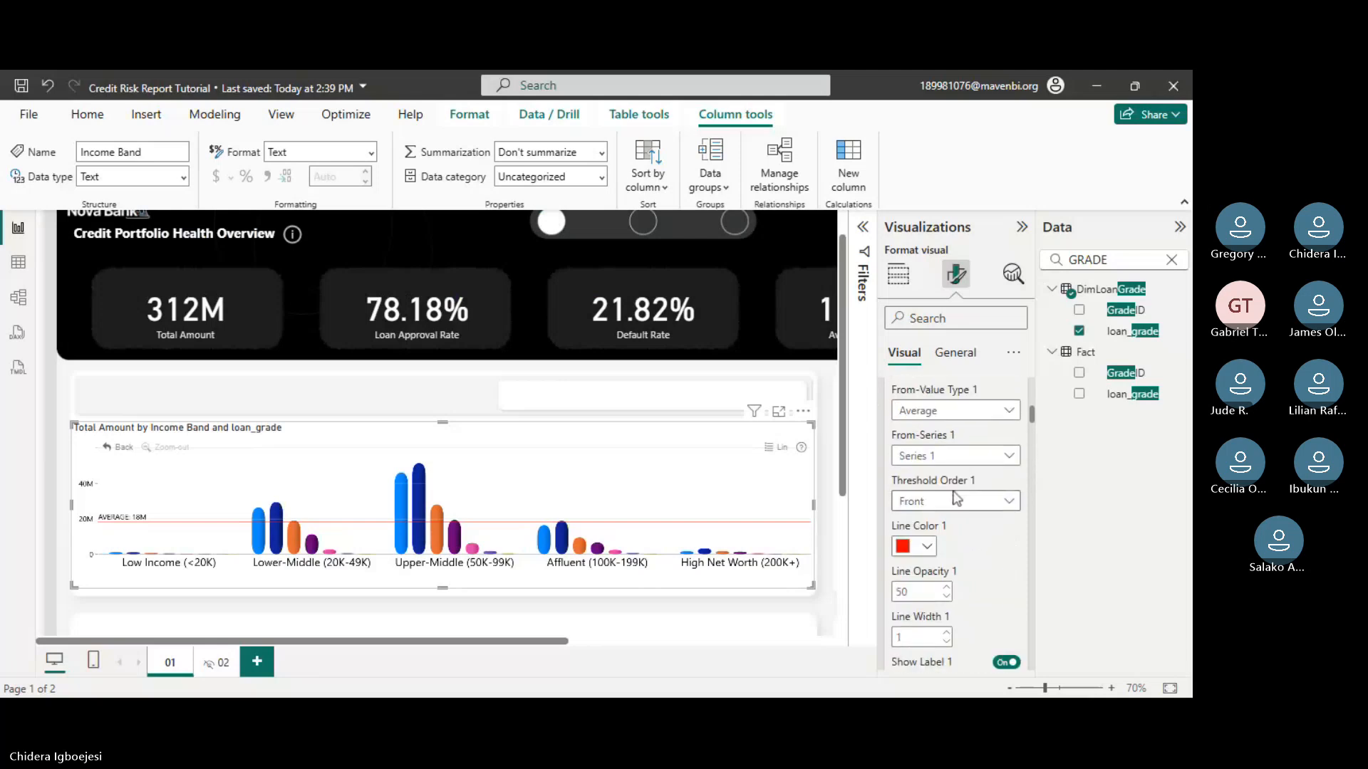
scroll(957, 491, up, 10)
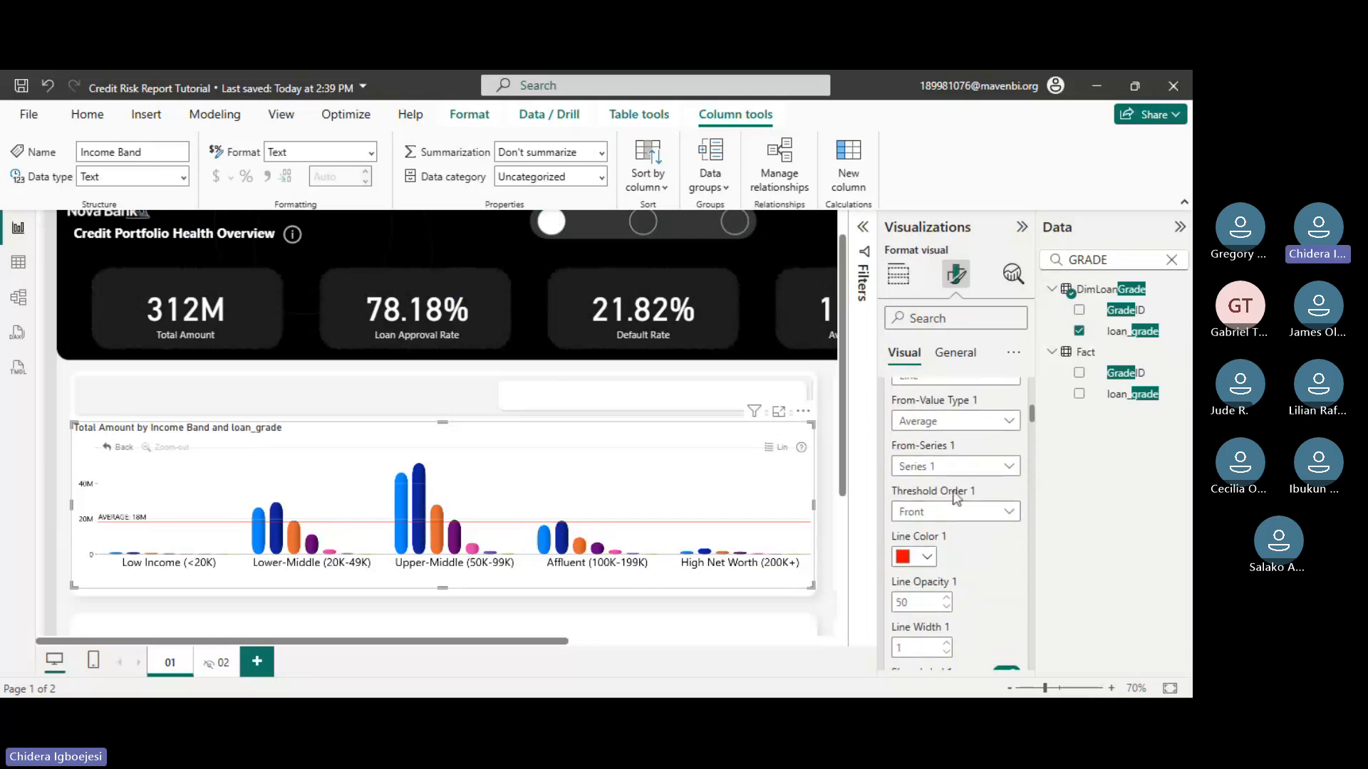
click(923, 318)
text(d)
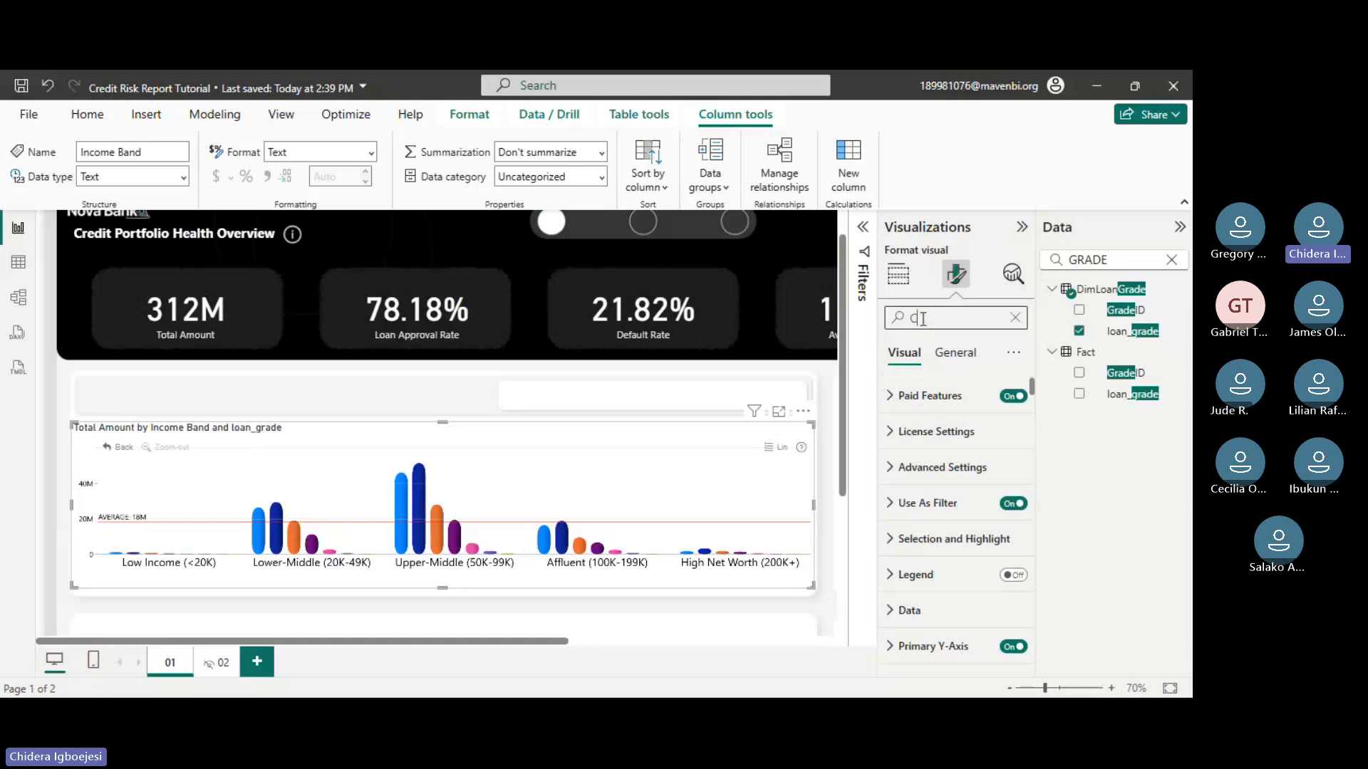
text(OLO)
scroll(952, 531, down, 5)
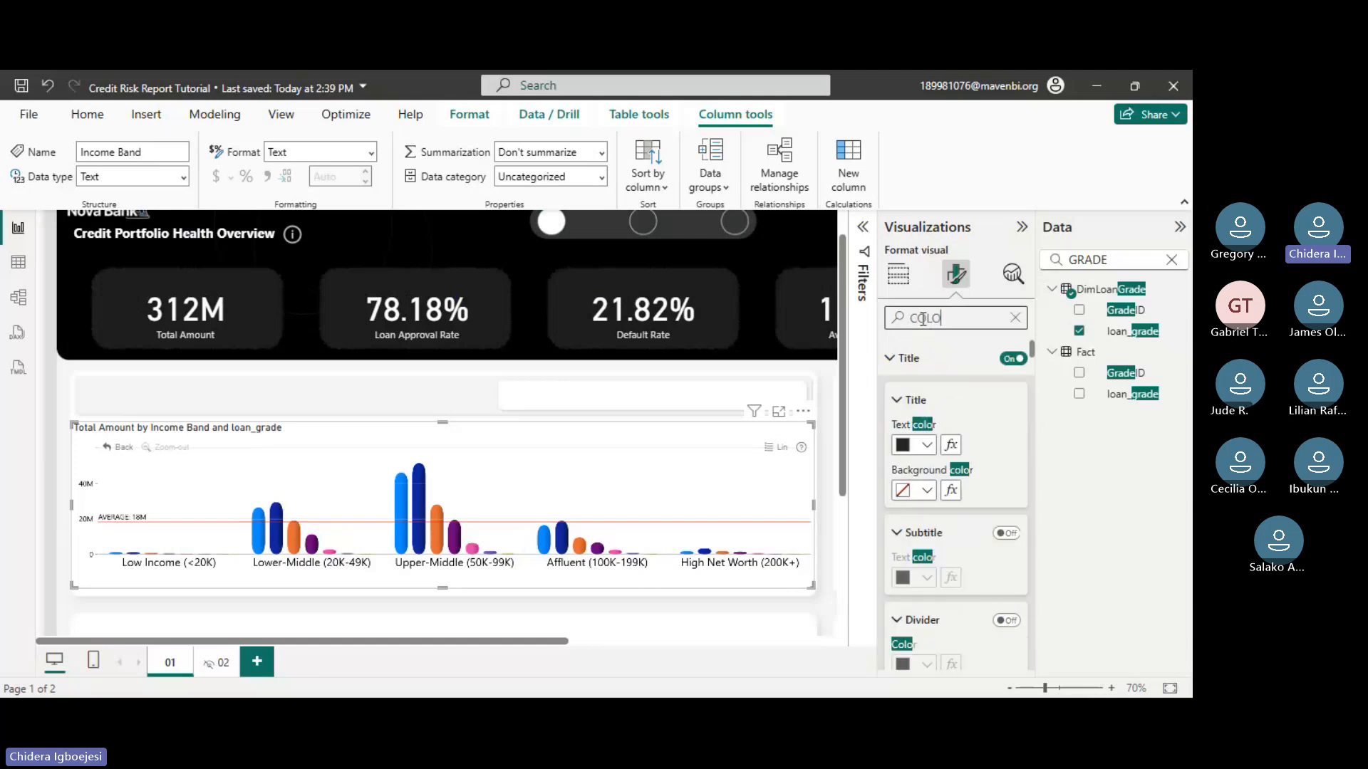
scroll(952, 530, down, 3)
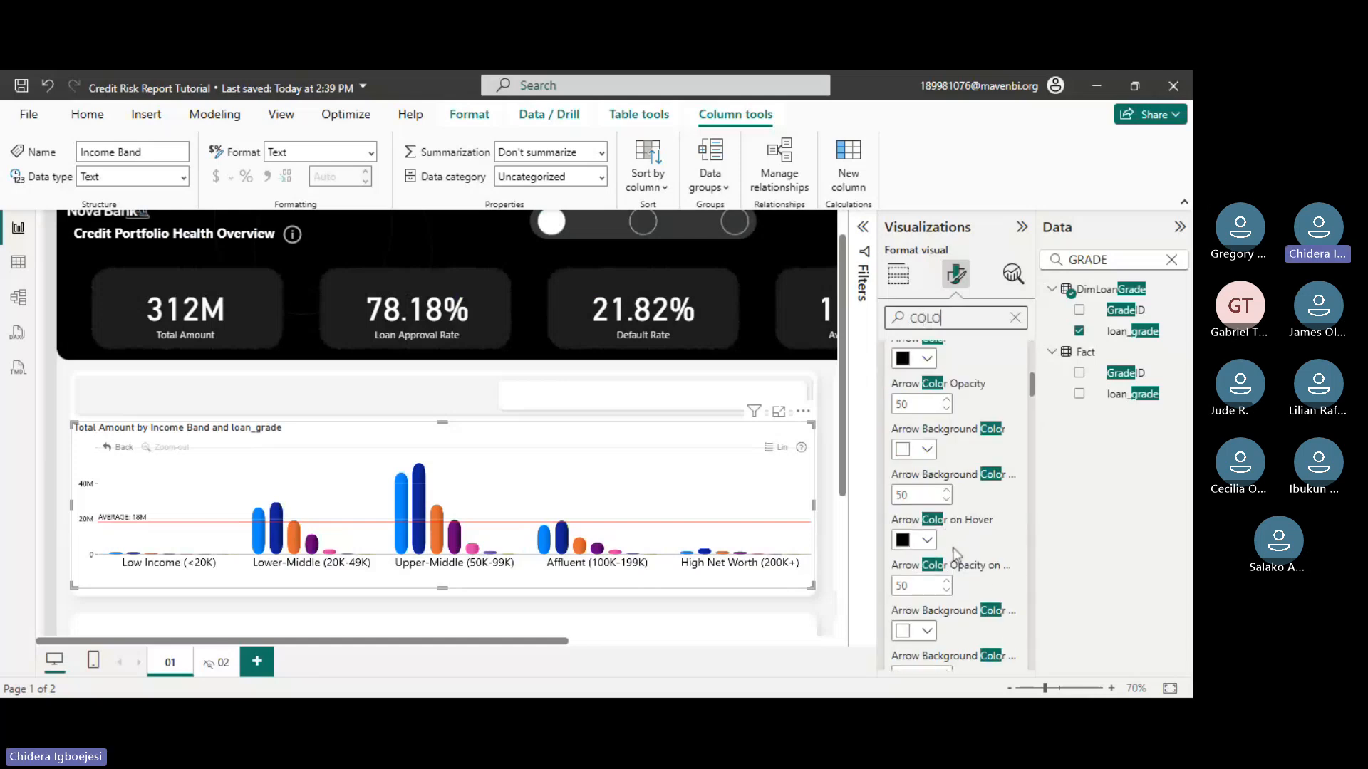
scroll(953, 545, down, 3)
scroll(952, 545, down, 3)
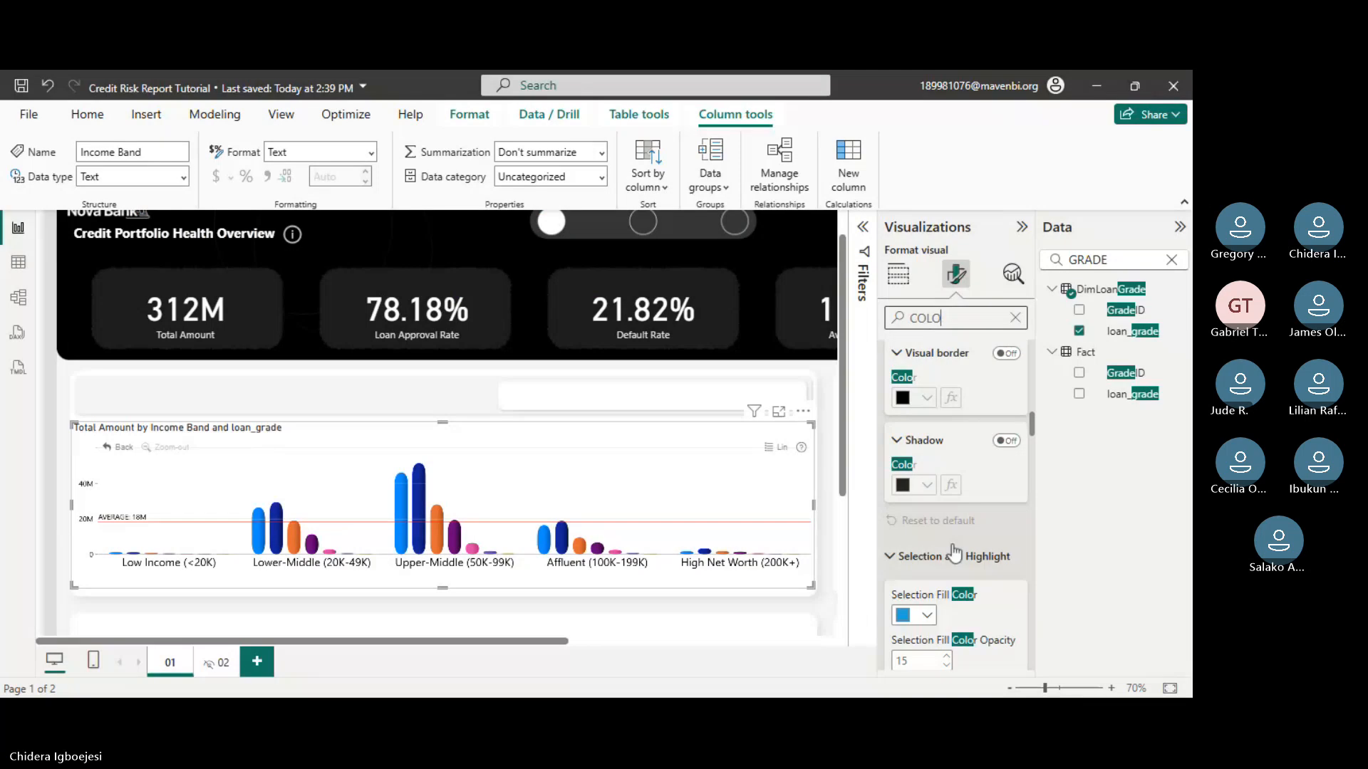
scroll(952, 550, down, 6)
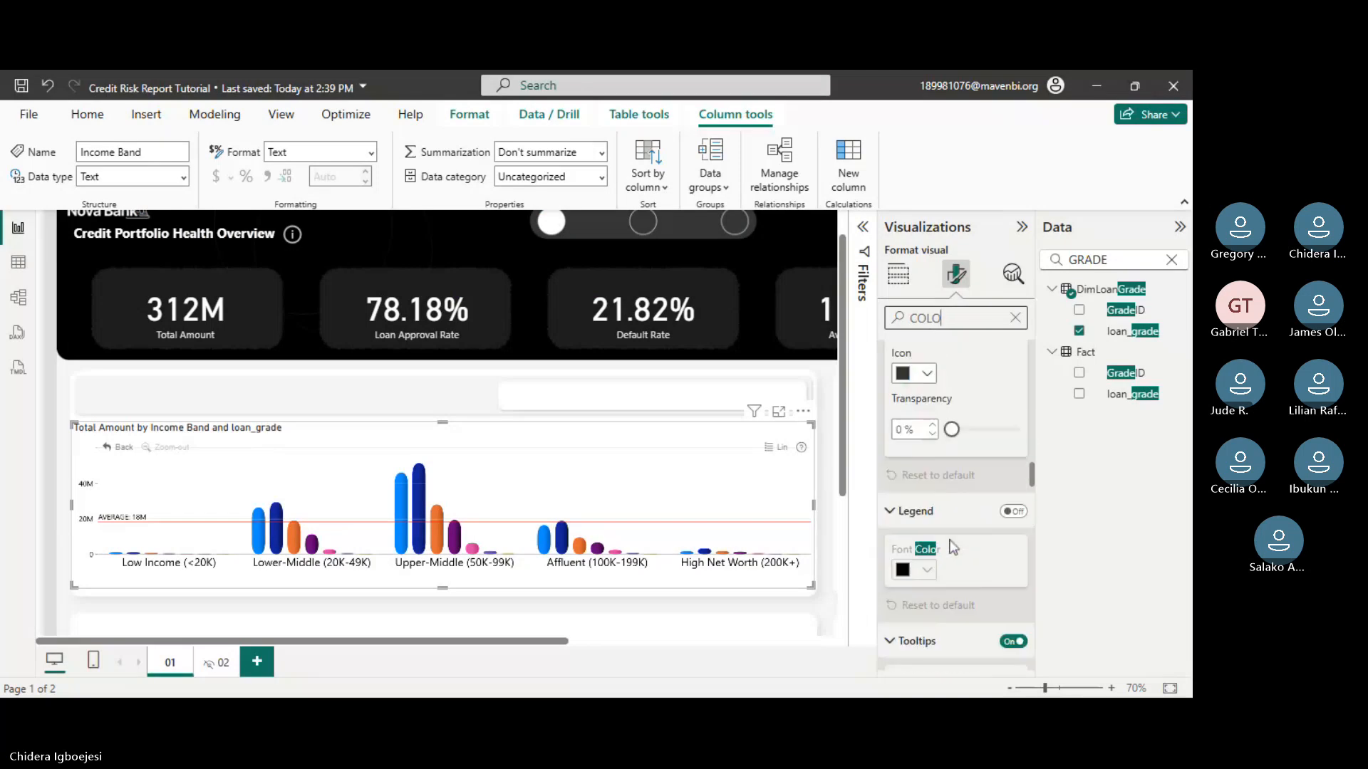
scroll(952, 549, down, 8)
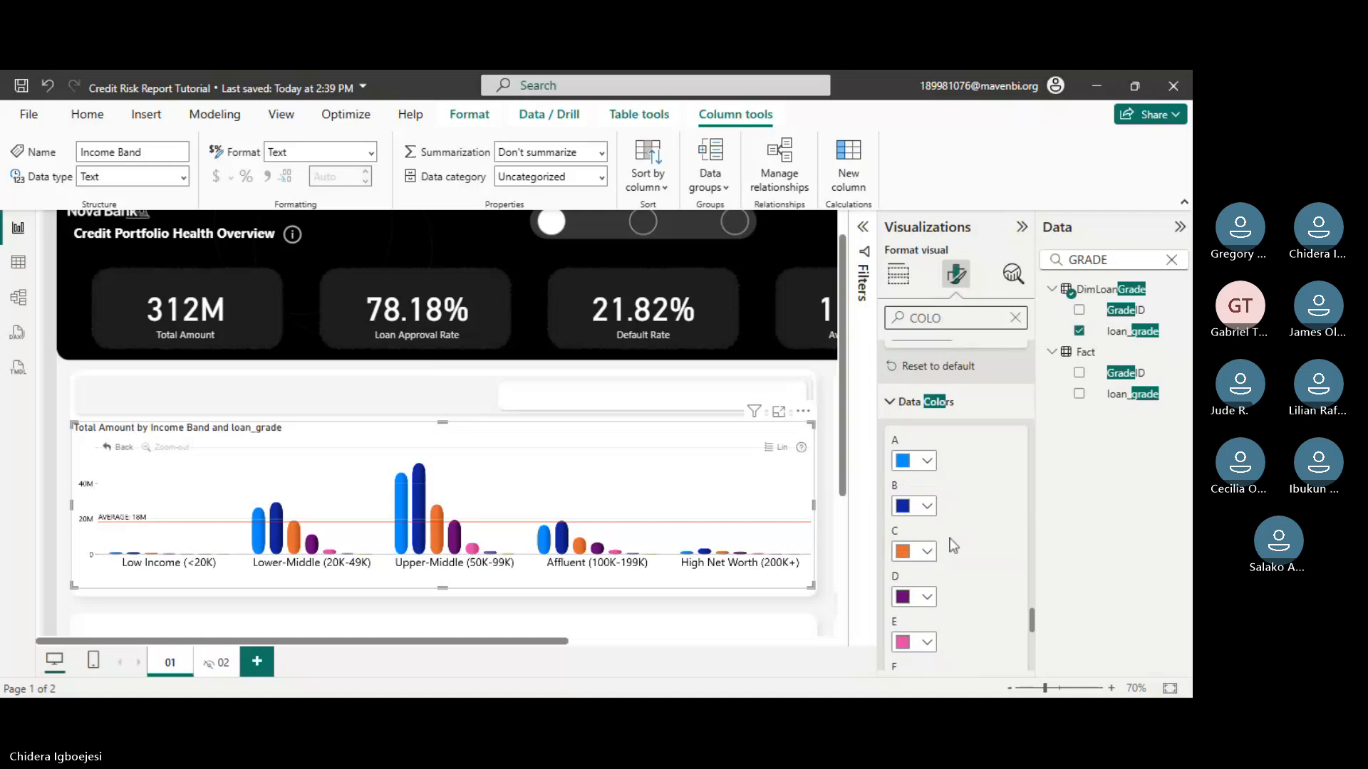
scroll(953, 546, down, 4)
scroll(952, 546, down, 5)
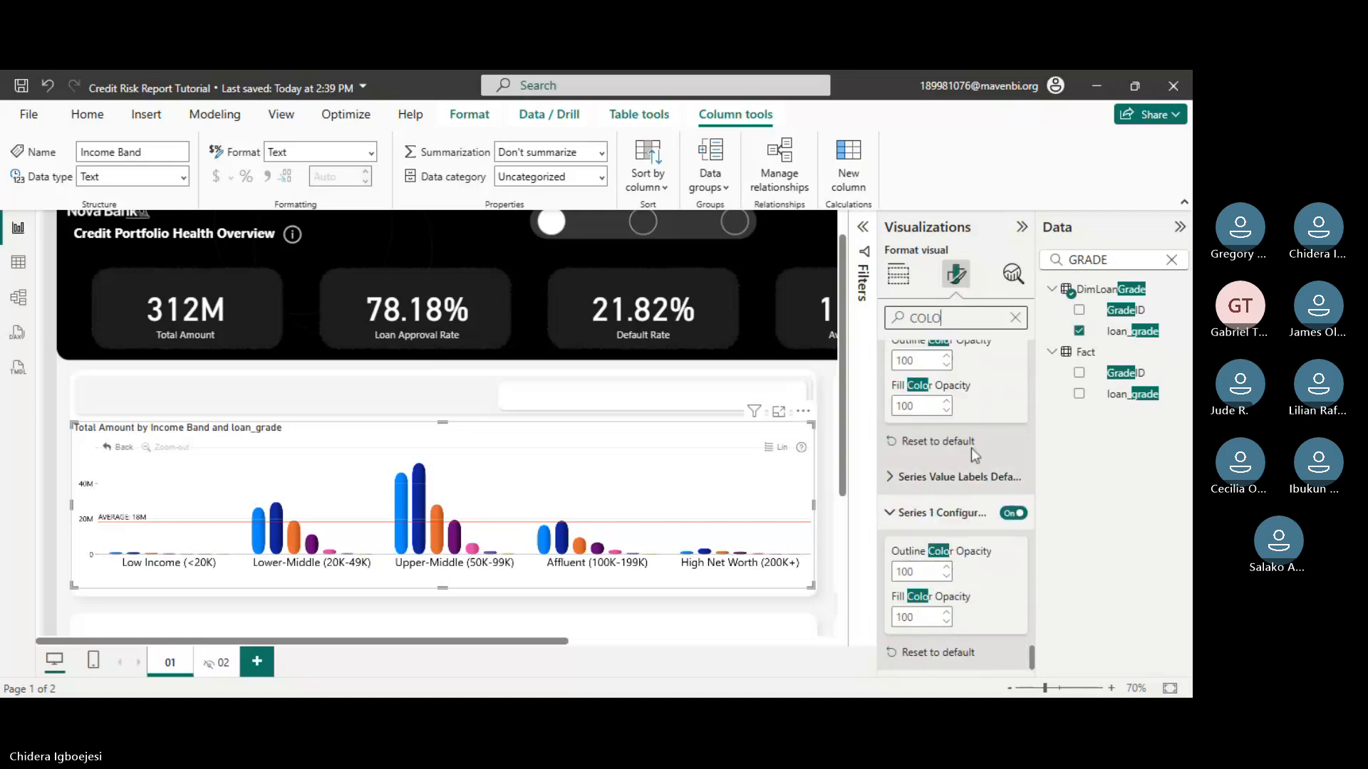
click(1016, 318)
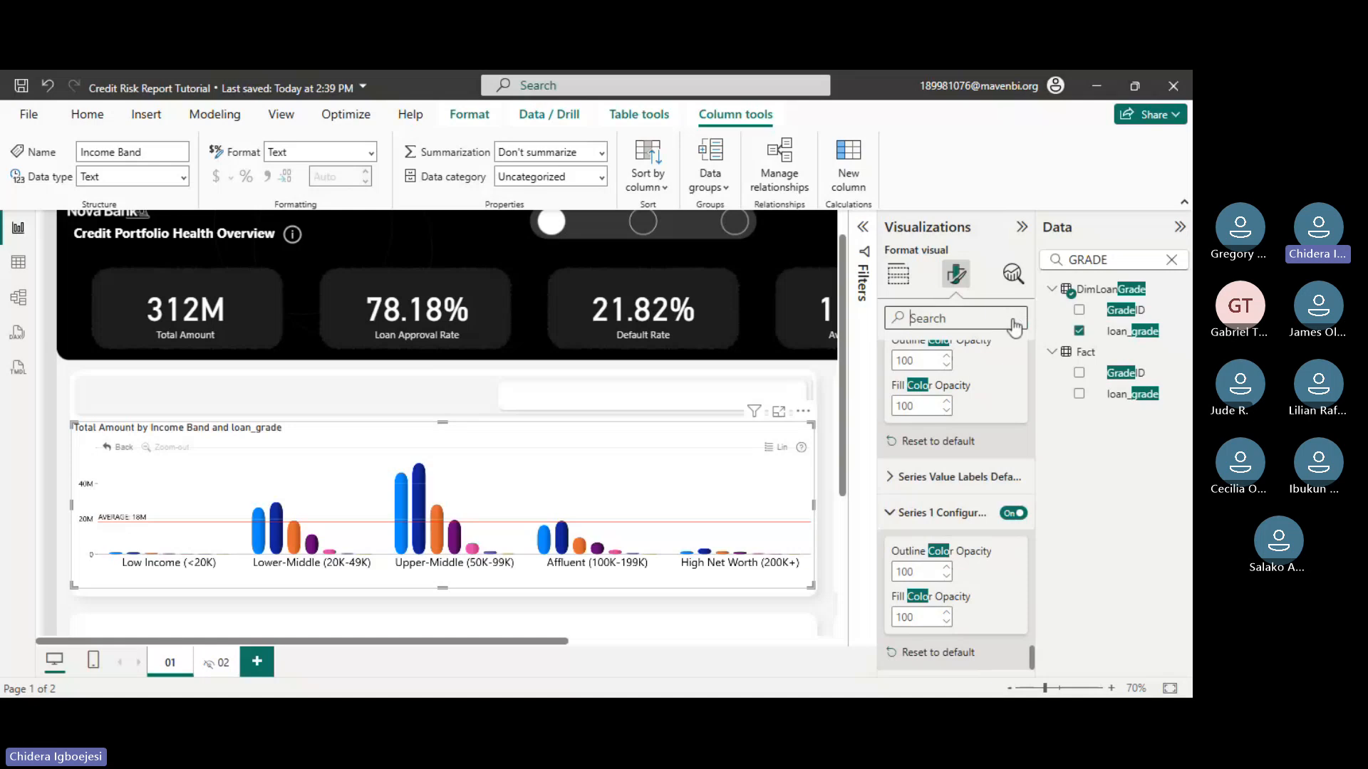
scroll(502, 421, down, 3)
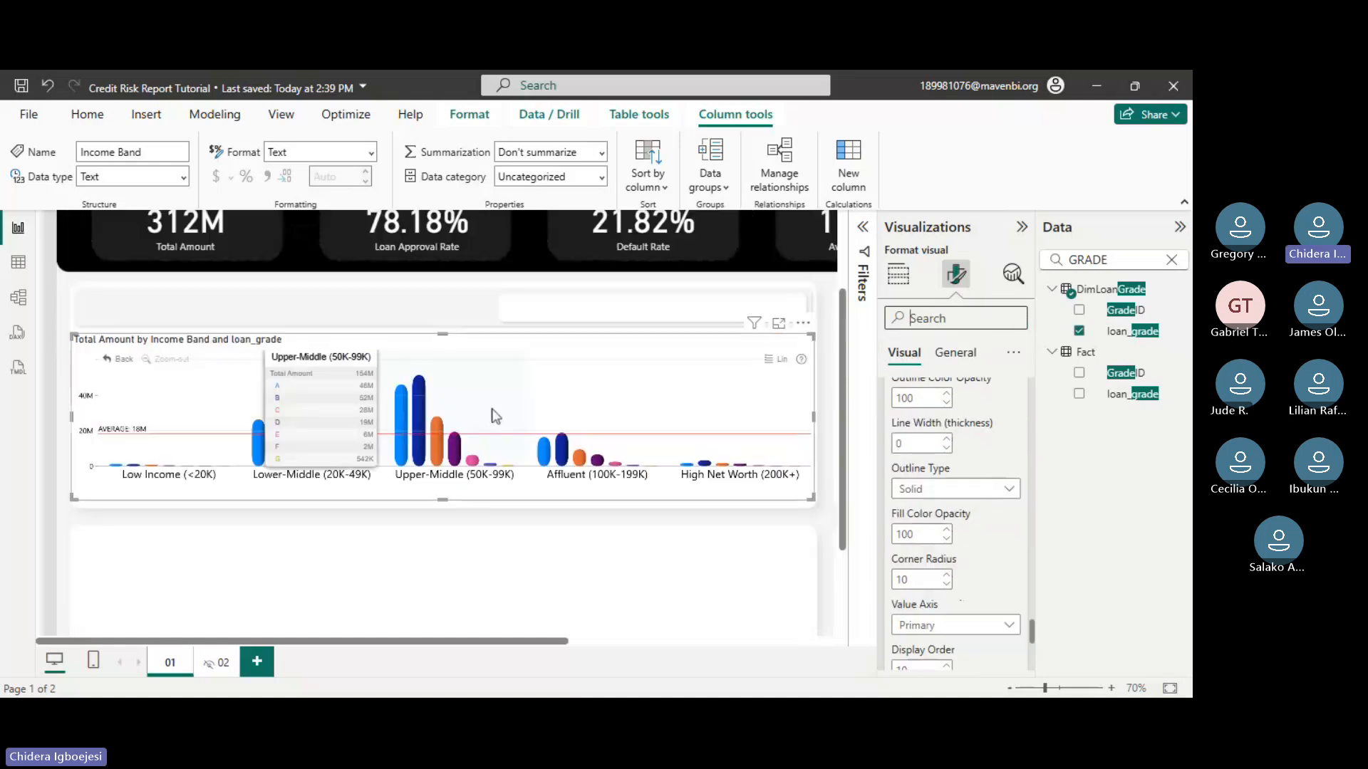
scroll(579, 424, up, 3)
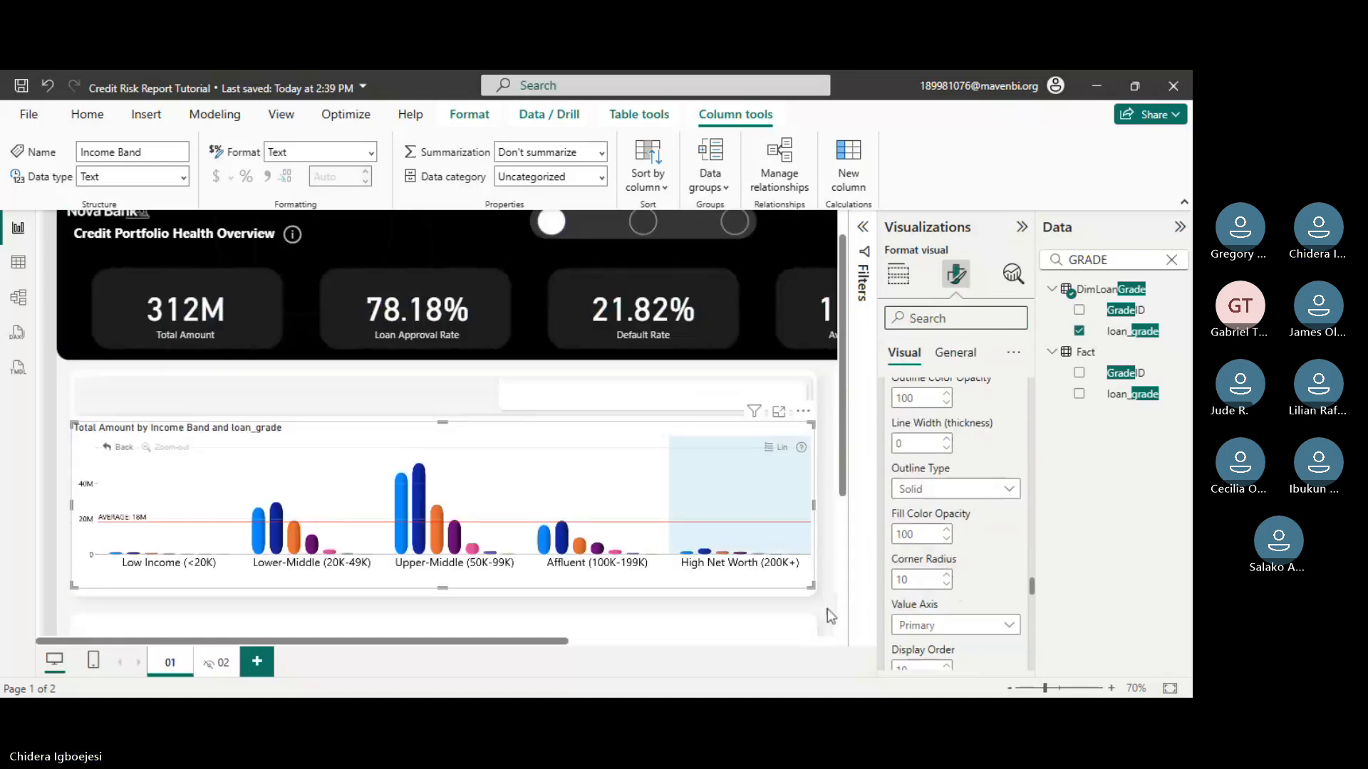
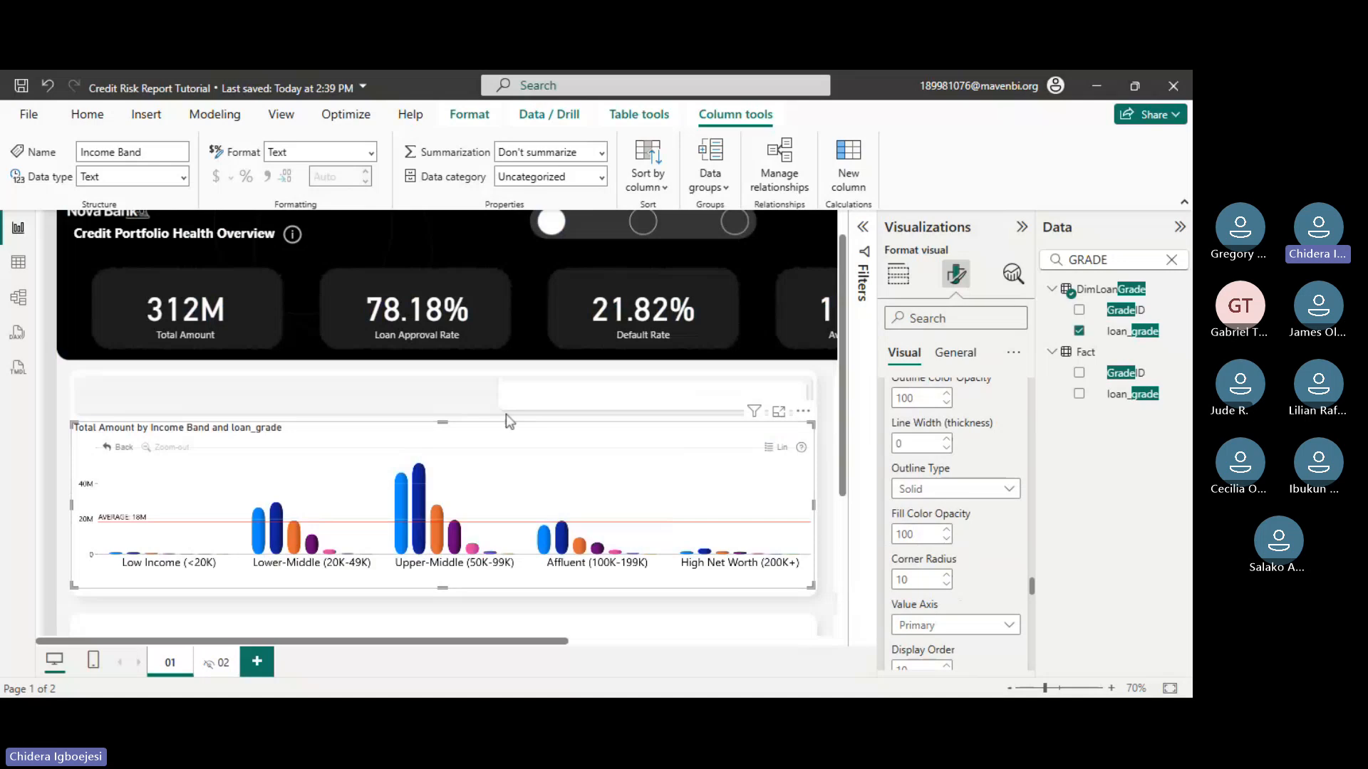
- Look through the Fact table's fields in Table view and search the data fields for "DEBT"
click(19, 265)
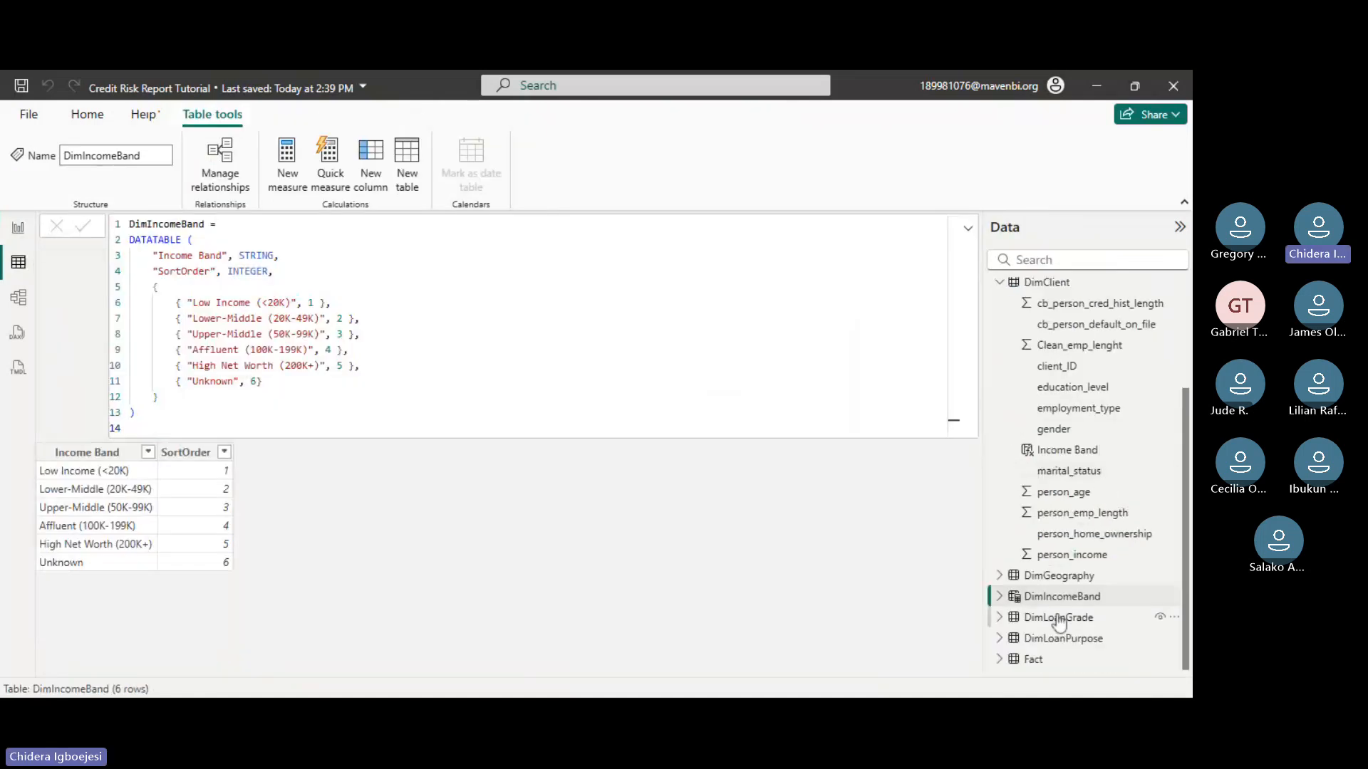
click(1000, 659)
scroll(1047, 555, down, 3)
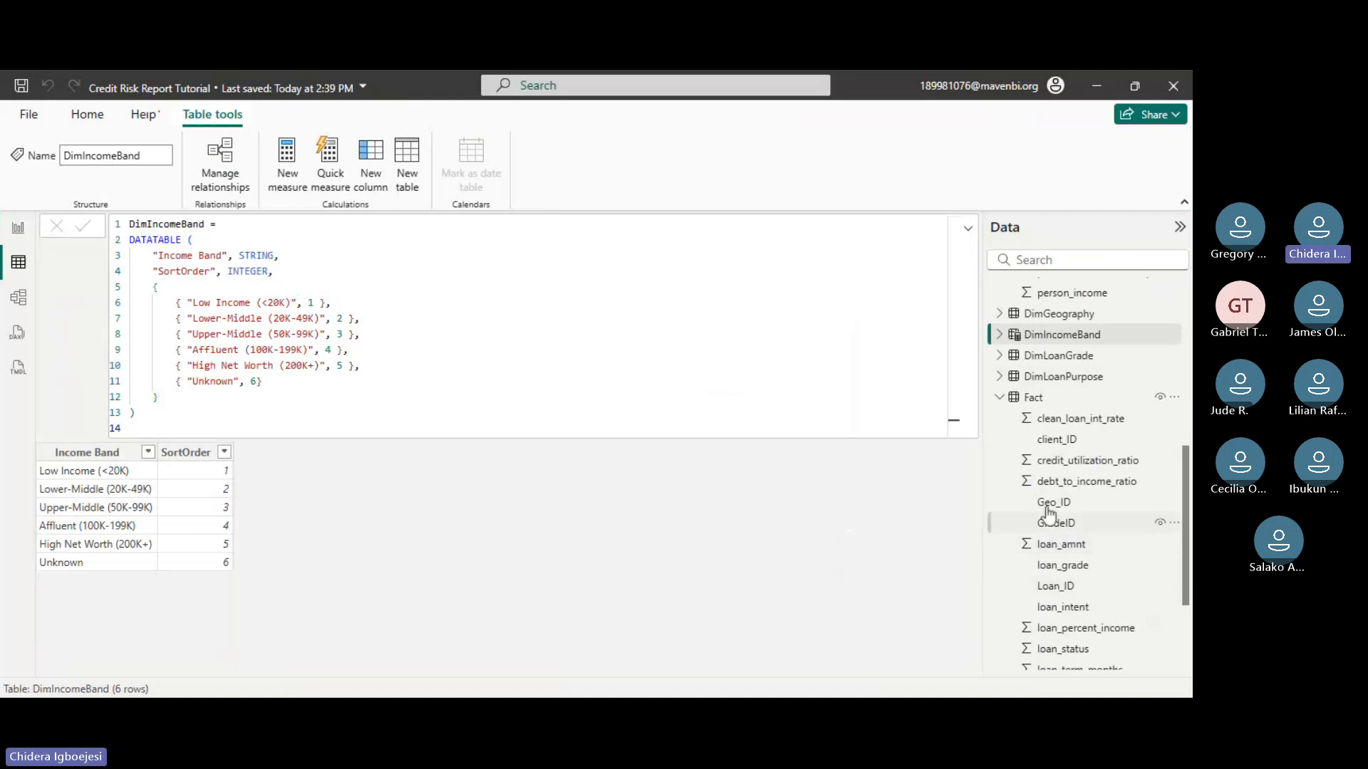
scroll(1059, 571, down, 3)
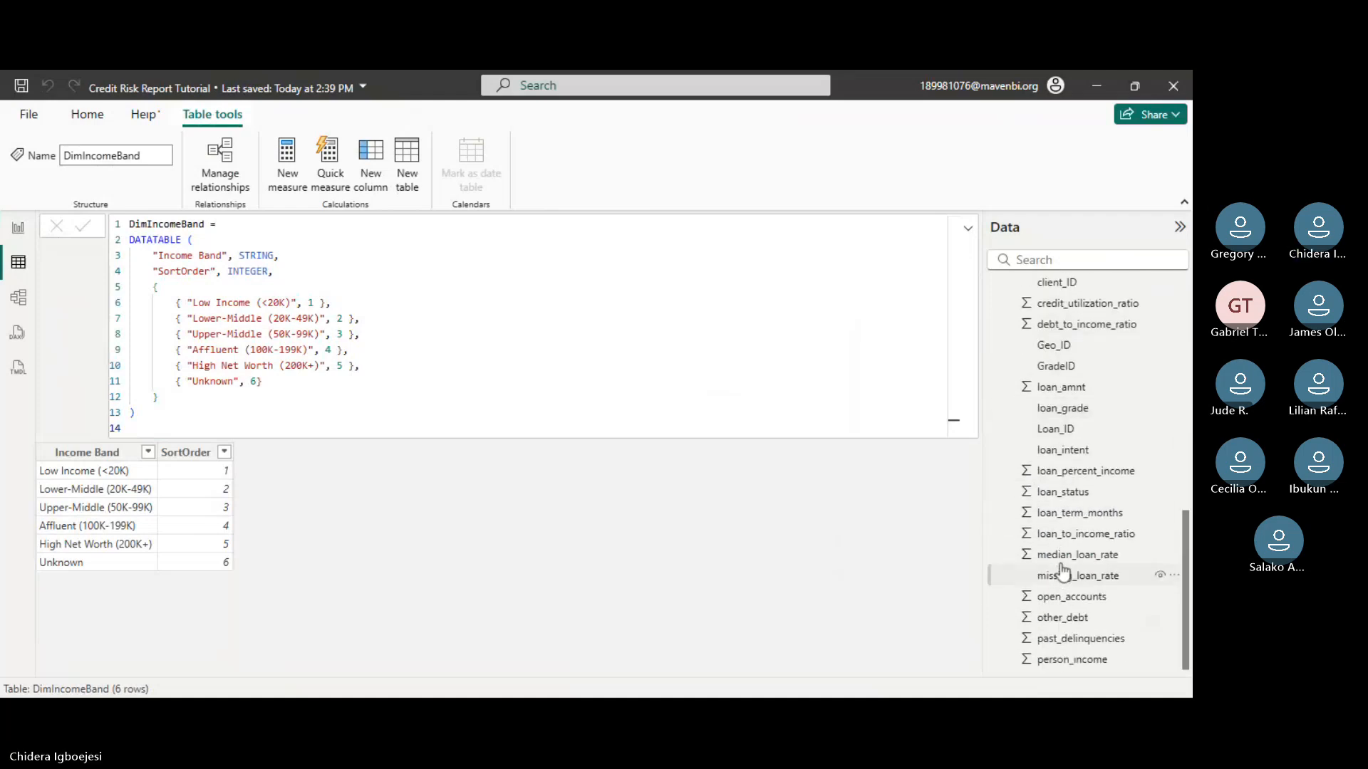
click(1064, 259)
text(DEBT)
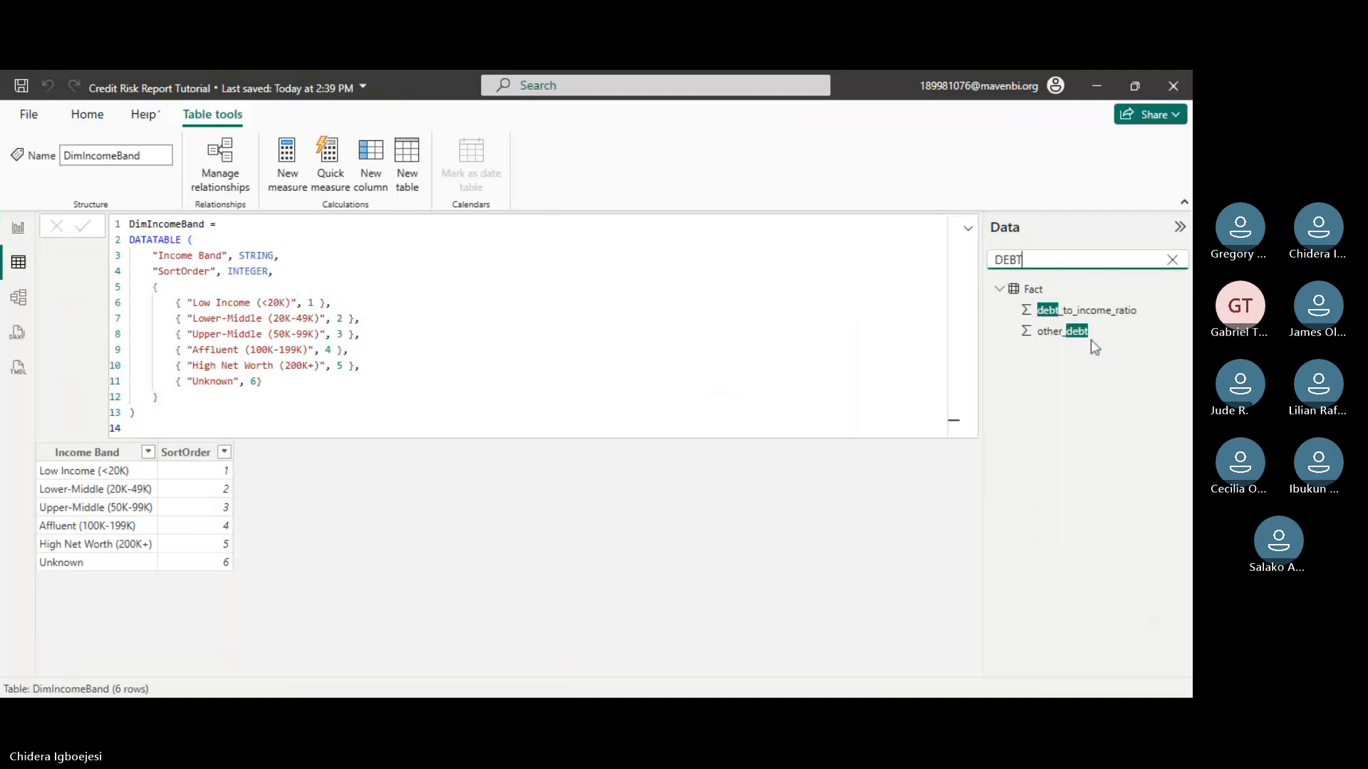
- Examine the other_debt and debt_to_income_ratio columns of the Fact table, and clear the field search to look through all tables and fields
click(1073, 337)
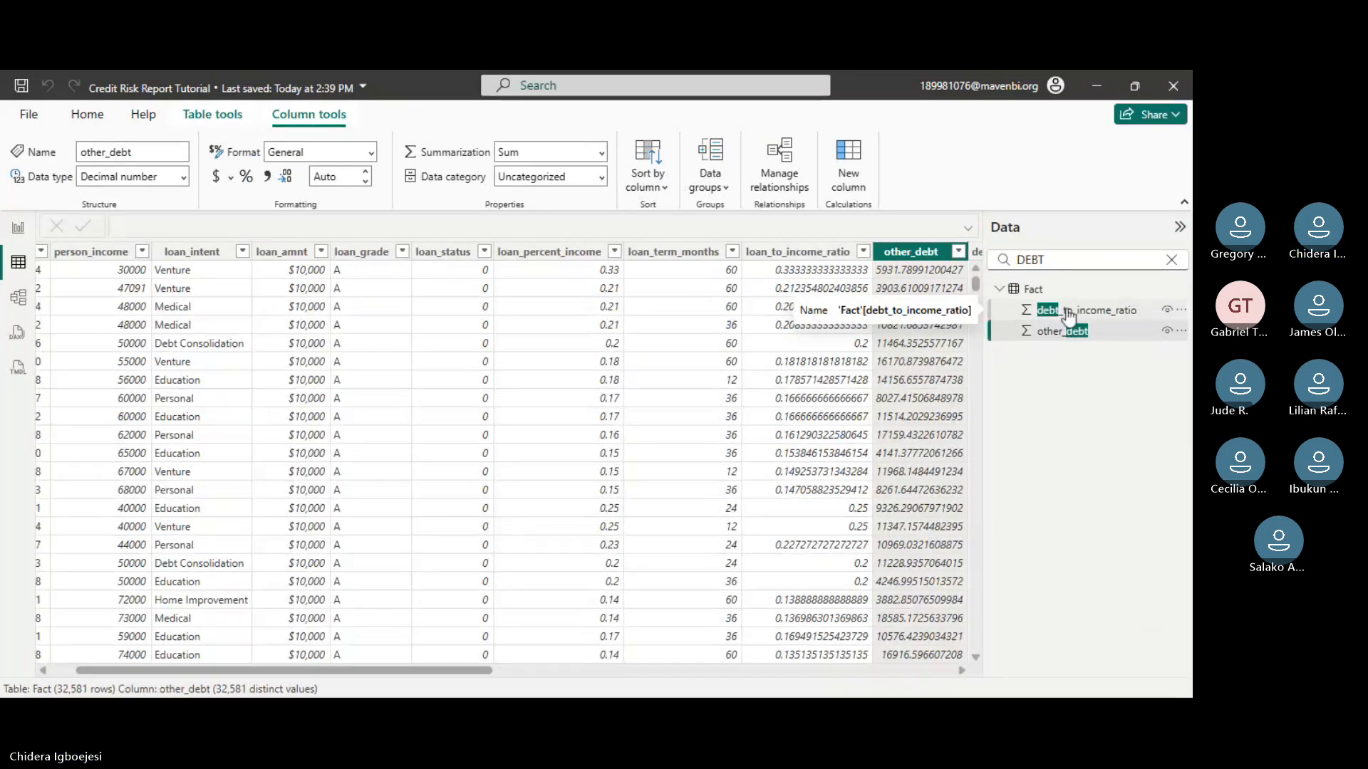
click(1068, 315)
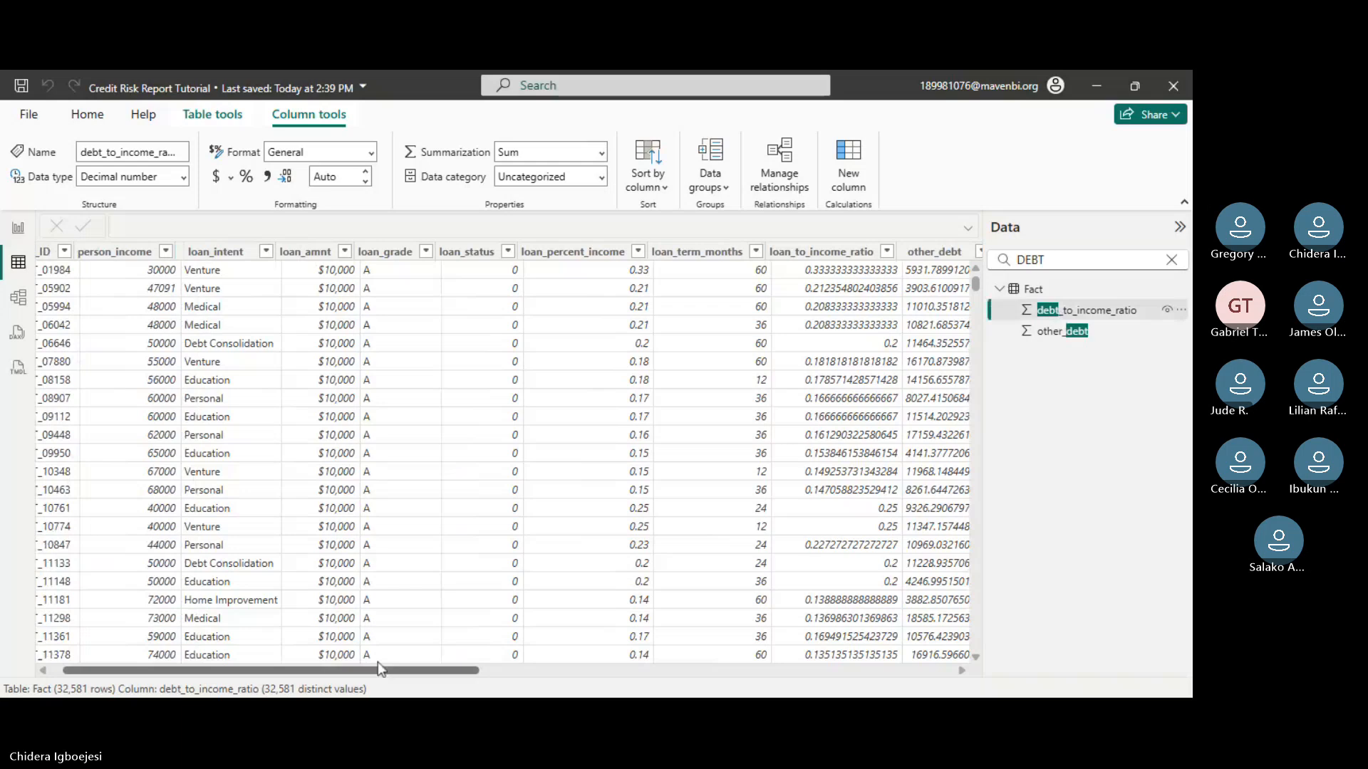
drag(377, 669, 853, 669)
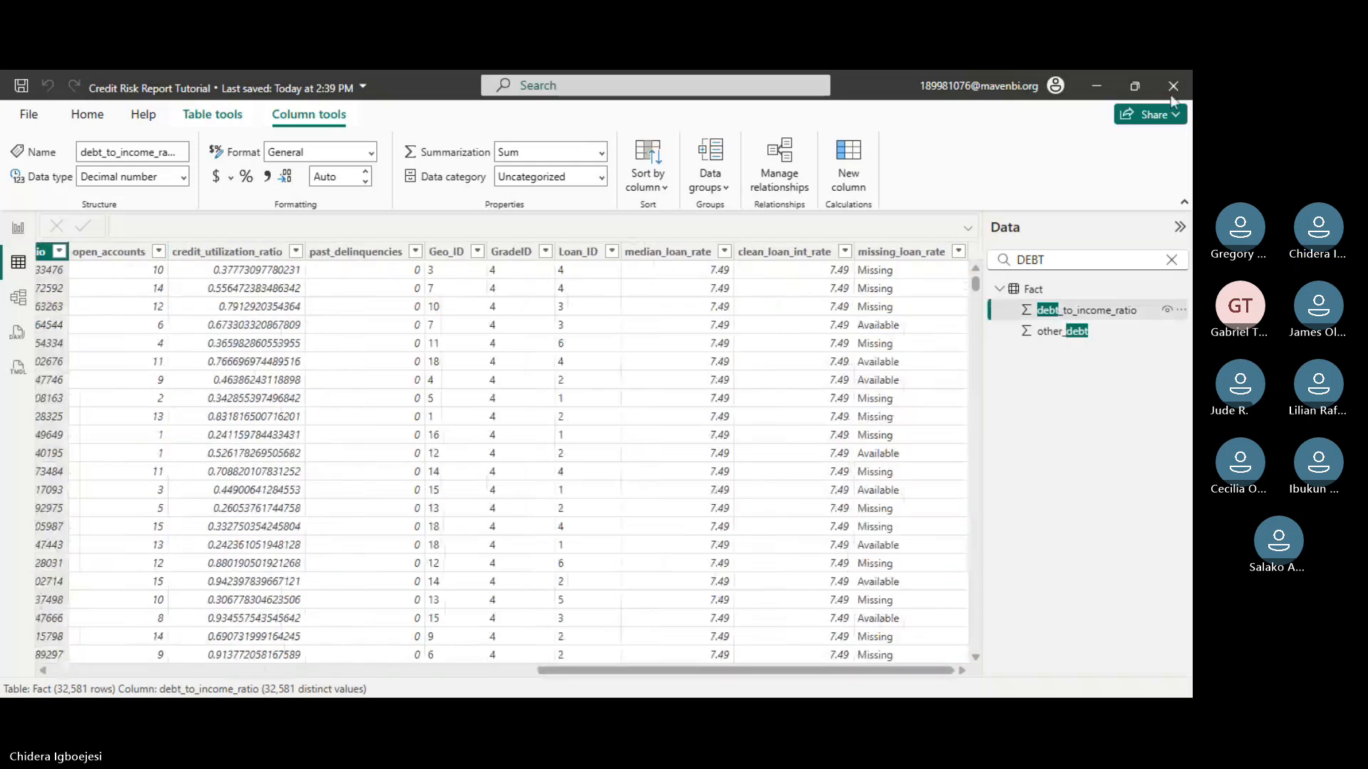
click(1171, 259)
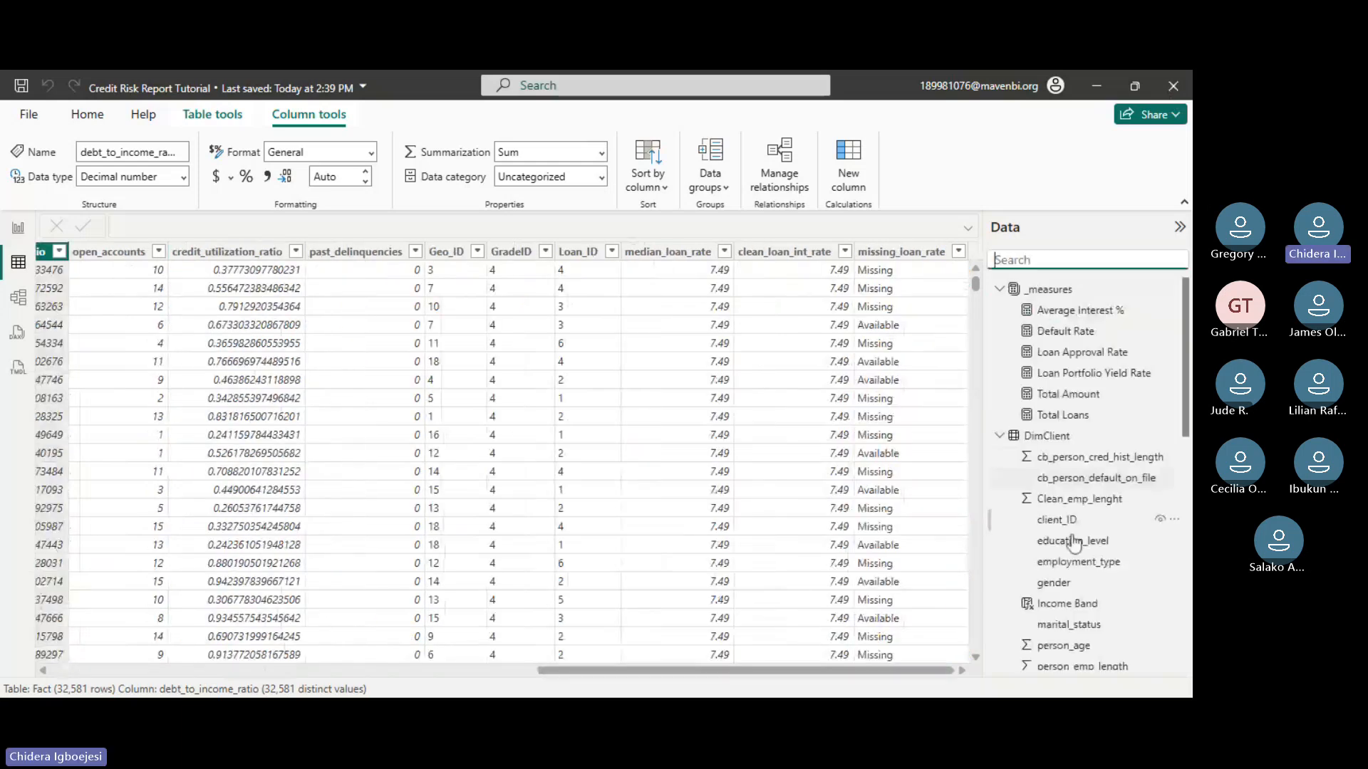
scroll(1074, 559, down, 3)
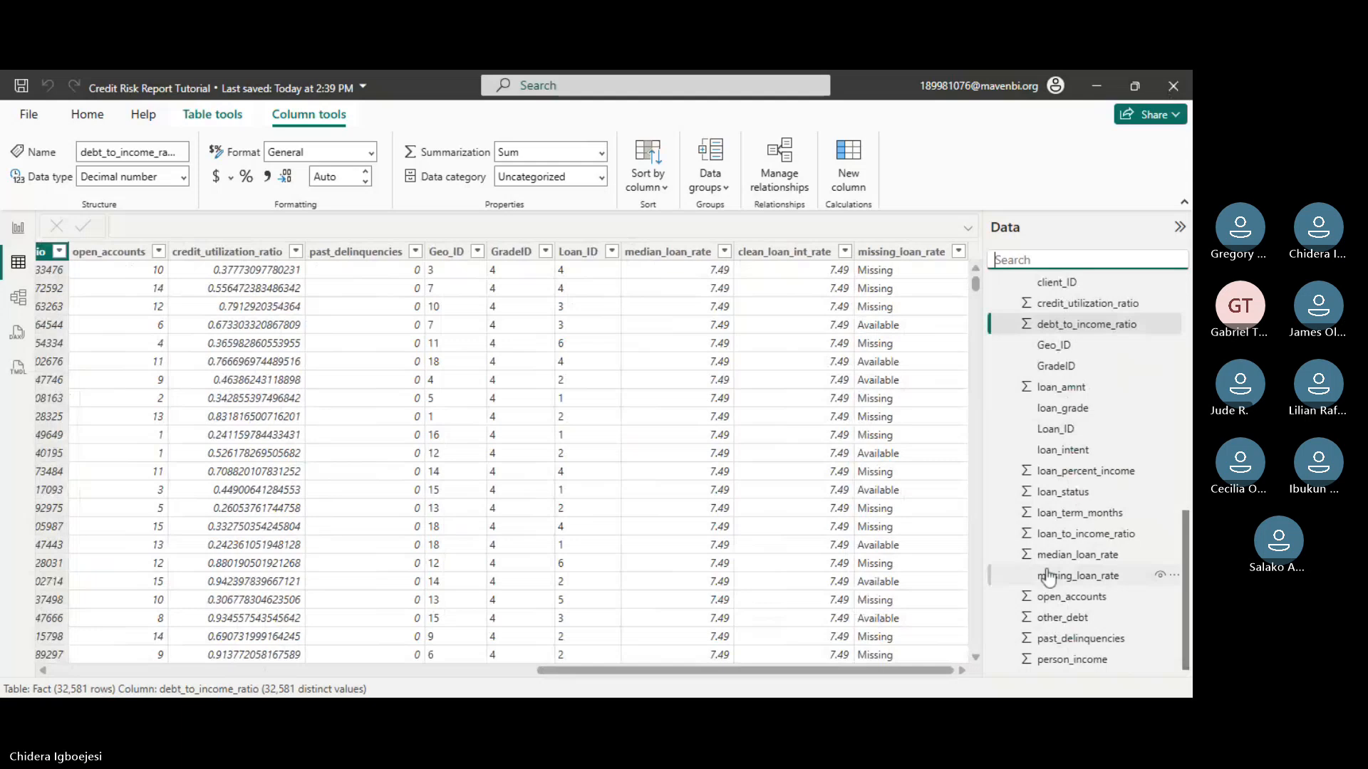
scroll(1062, 541, up, 4)
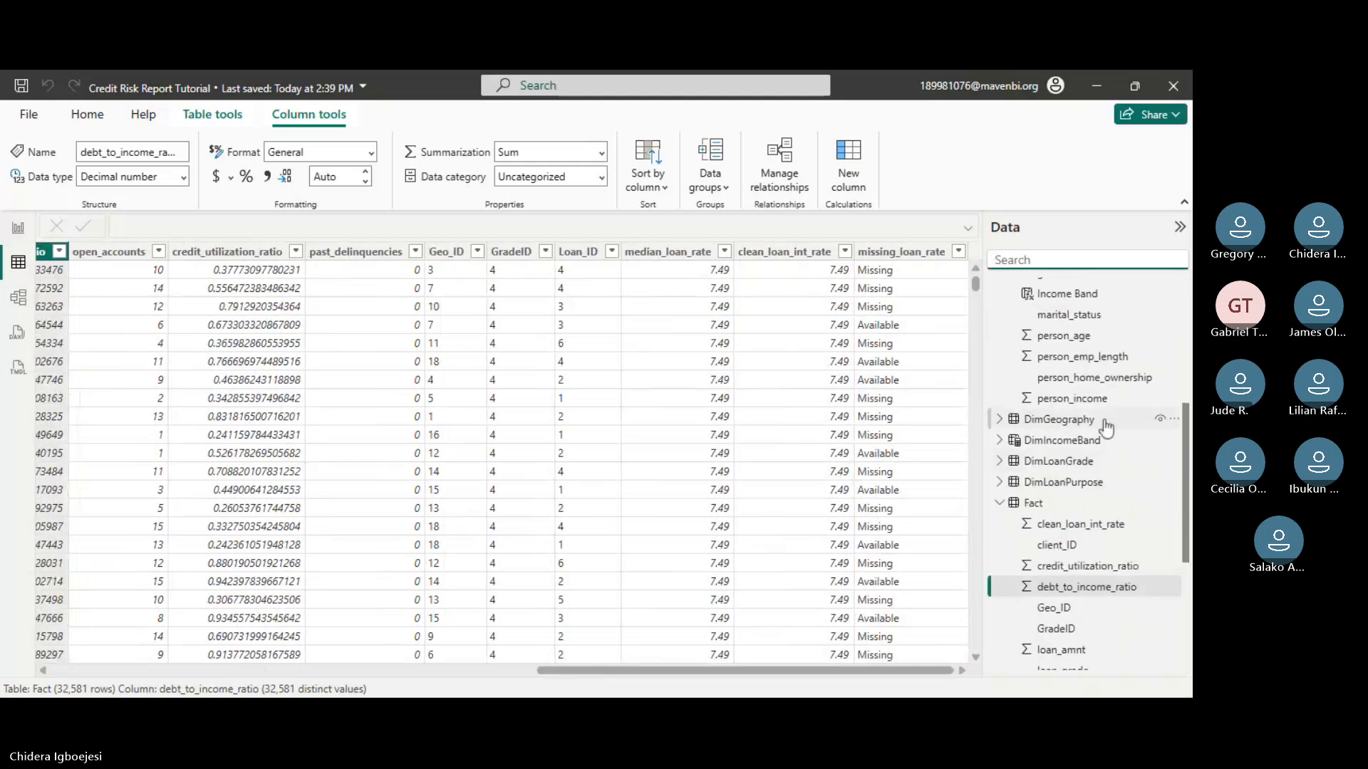
scroll(1090, 431, up, 5)
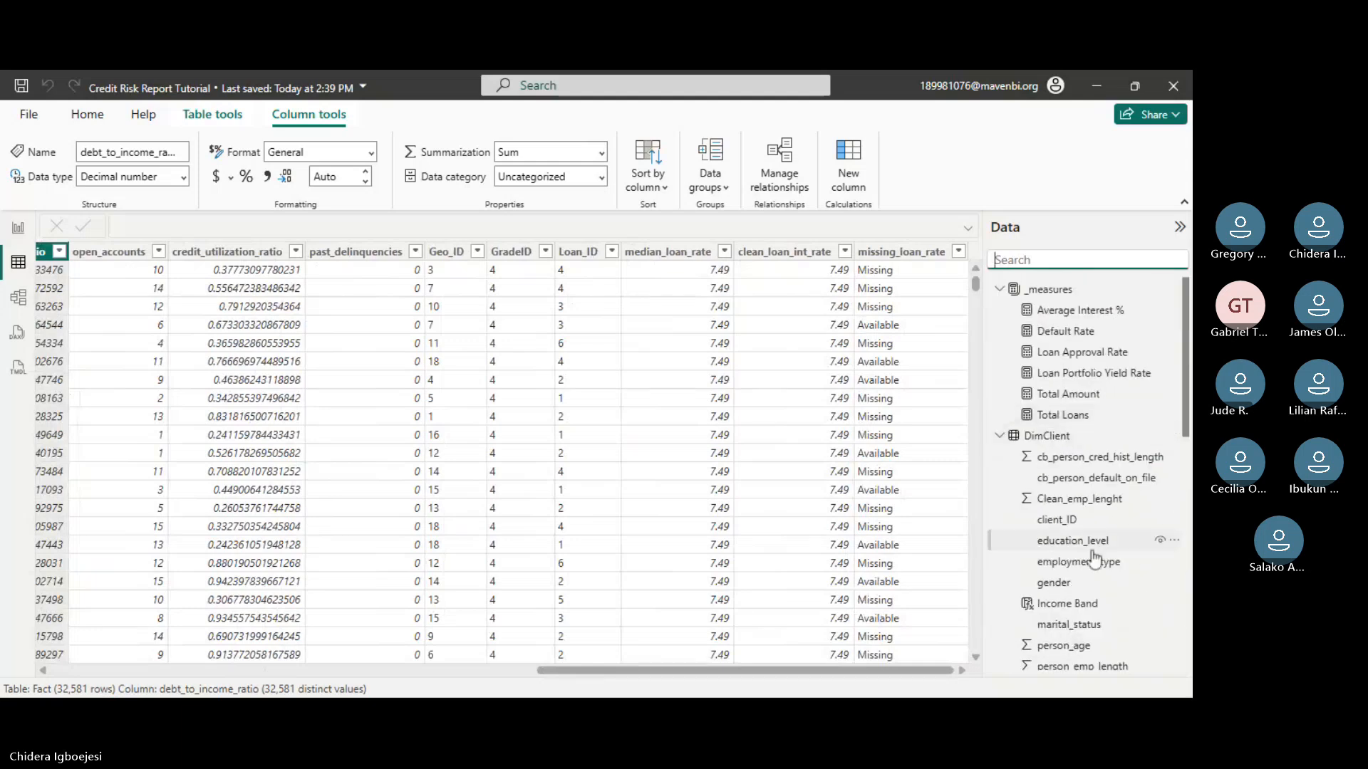
scroll(1090, 605, down, 2)
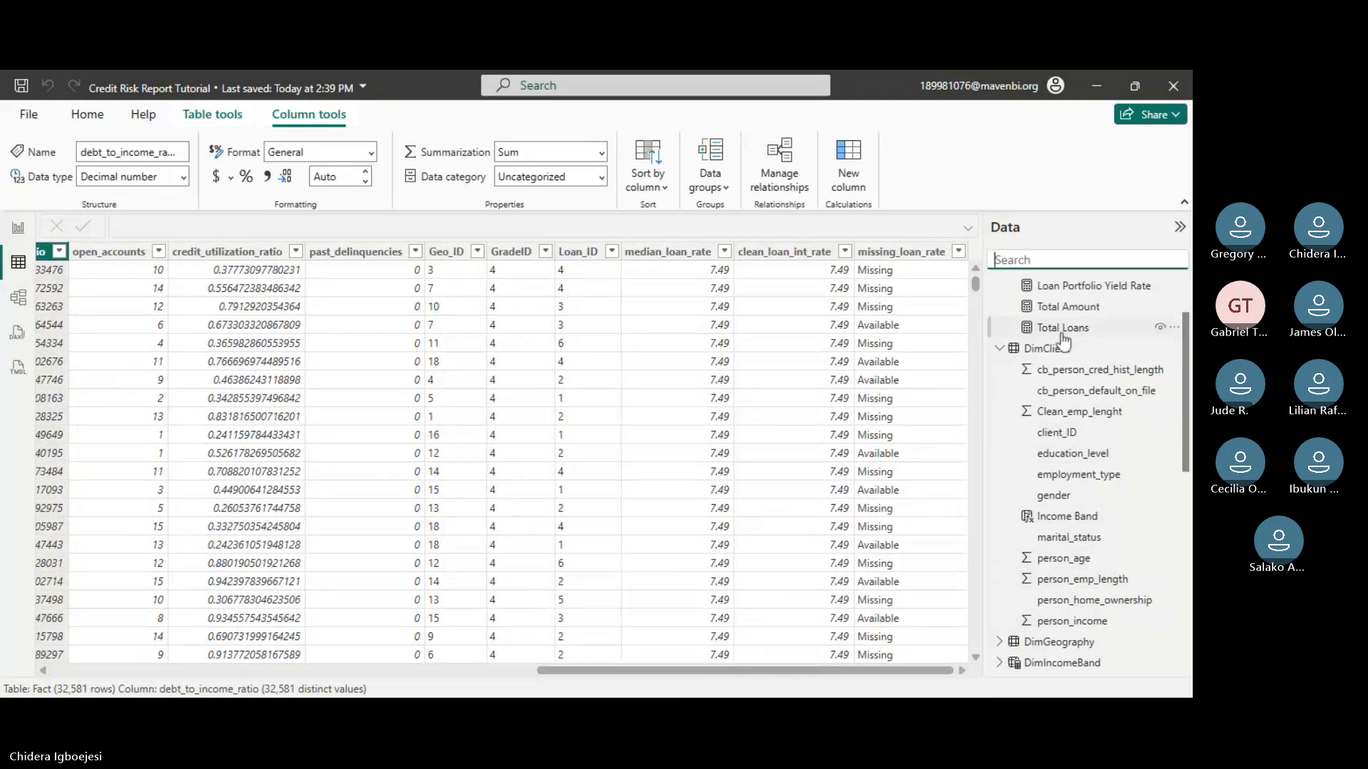
scroll(1054, 296, up, 2)
- Add a calculated column DTI Risk Category to the Fact table, using SWITCH to band debt_to_income_ratio at 0.2, 0.35 and 0.5, else "Unknown"
right_click(1054, 292)
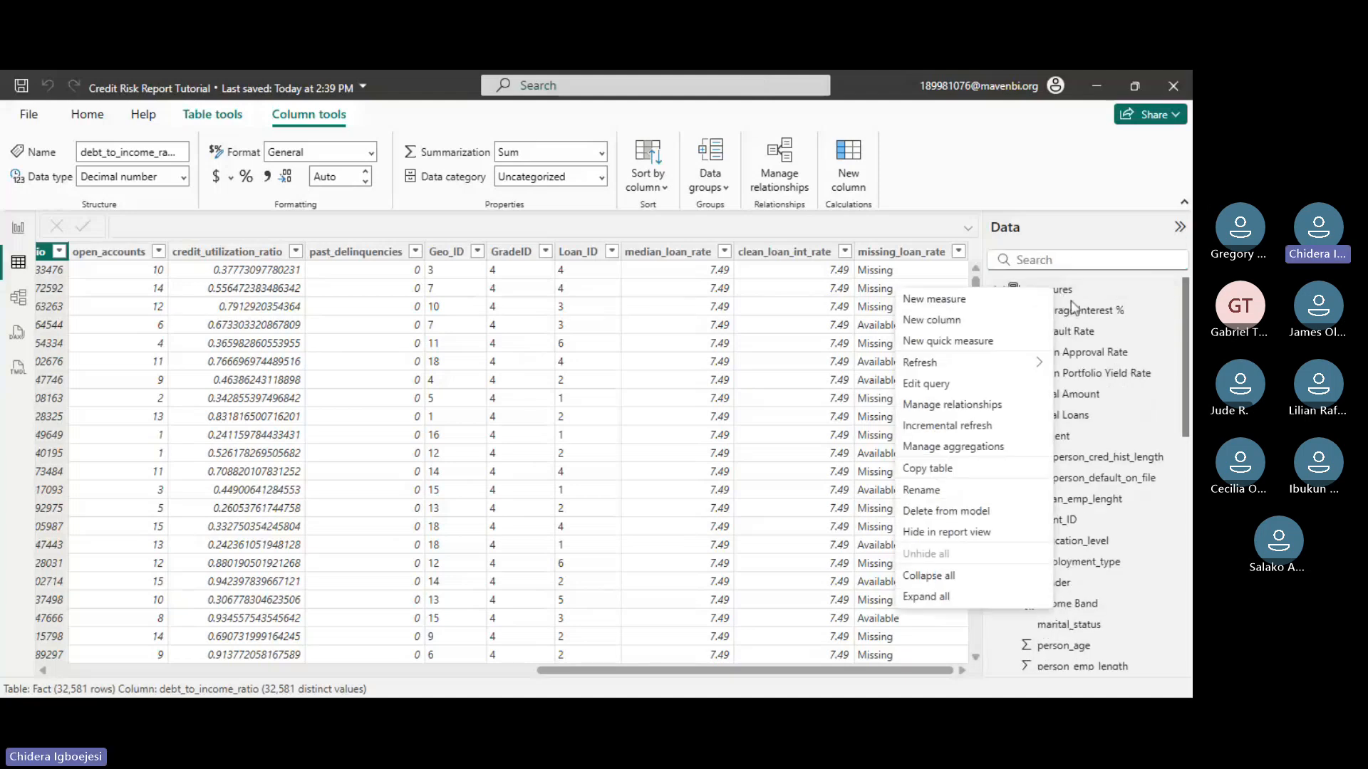
click(975, 327)
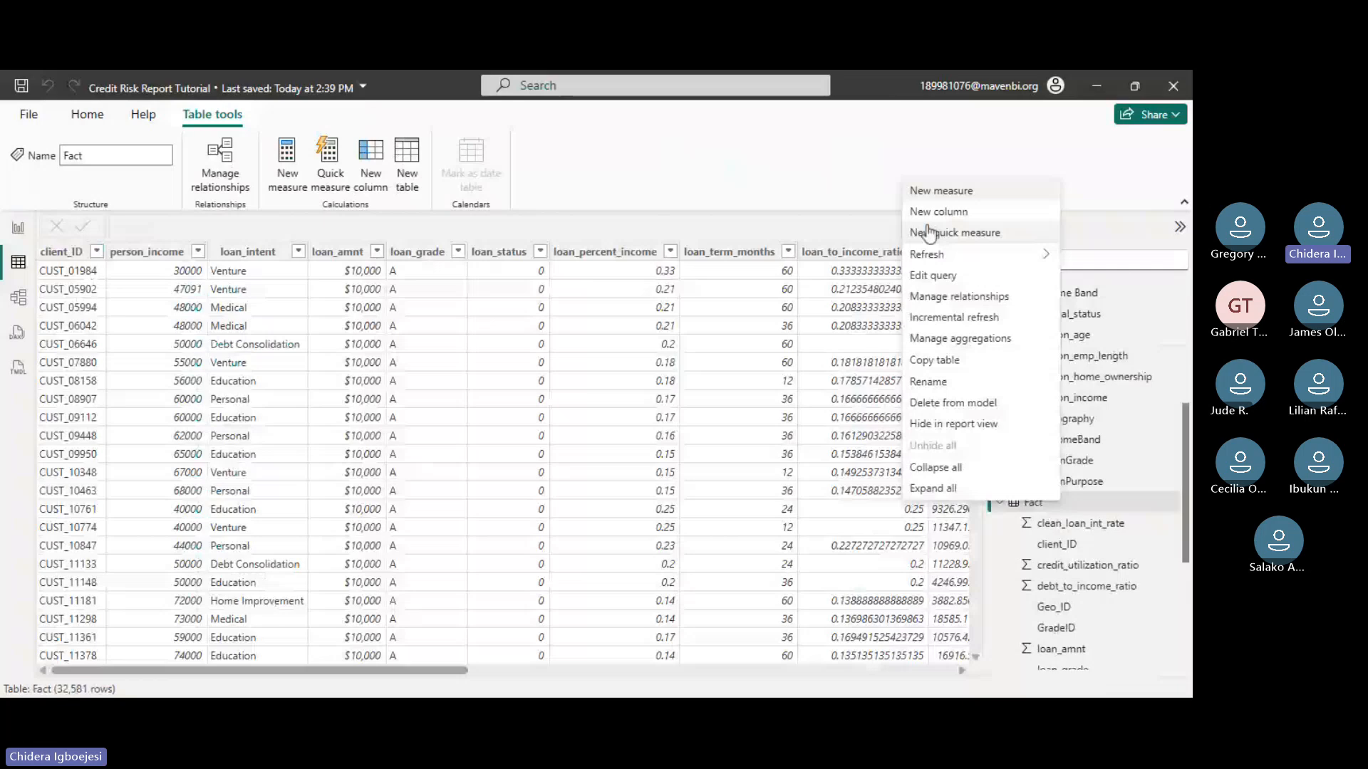
click(933, 212)
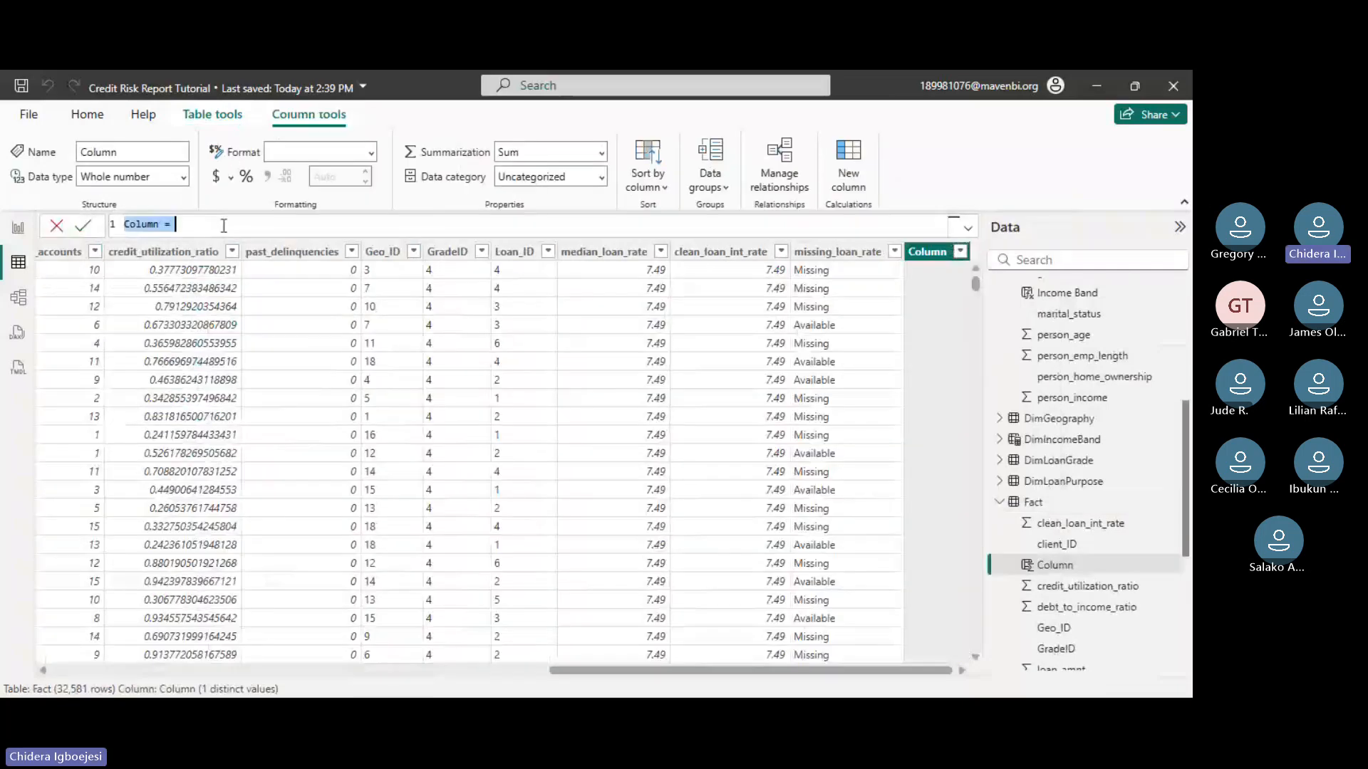
text(DTI Risk Category = SWITCH(     TRUE(),     Fact[debt_to_income_ratio] < 0.2, "Low Risk (<20%)",     Fact[debt_to_income_ratio] >= 0.2 && Fact[debt_to_income_ratio] < 0.35, "Moderate Risk (20-34%)",     Fact[debt_to_income_ratio] >= 0.35 && Fact[debt_to_income_ratio] < 0.5, "Elevated Risk (35-49%)",     Fact[debt_to_income_ratio] >= 0.5, "High Risk (50%+)",     "Unknown" ))
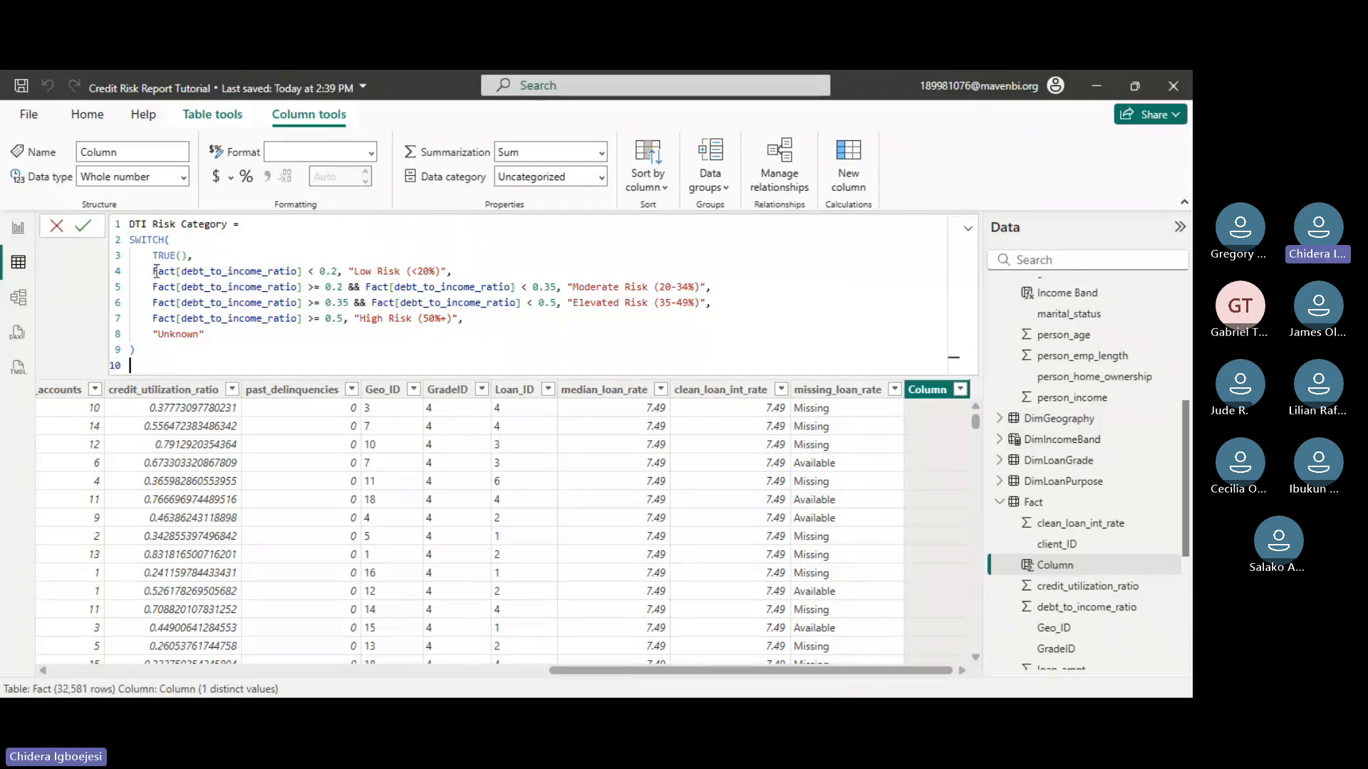
click(345, 273)
drag(345, 273, 440, 272)
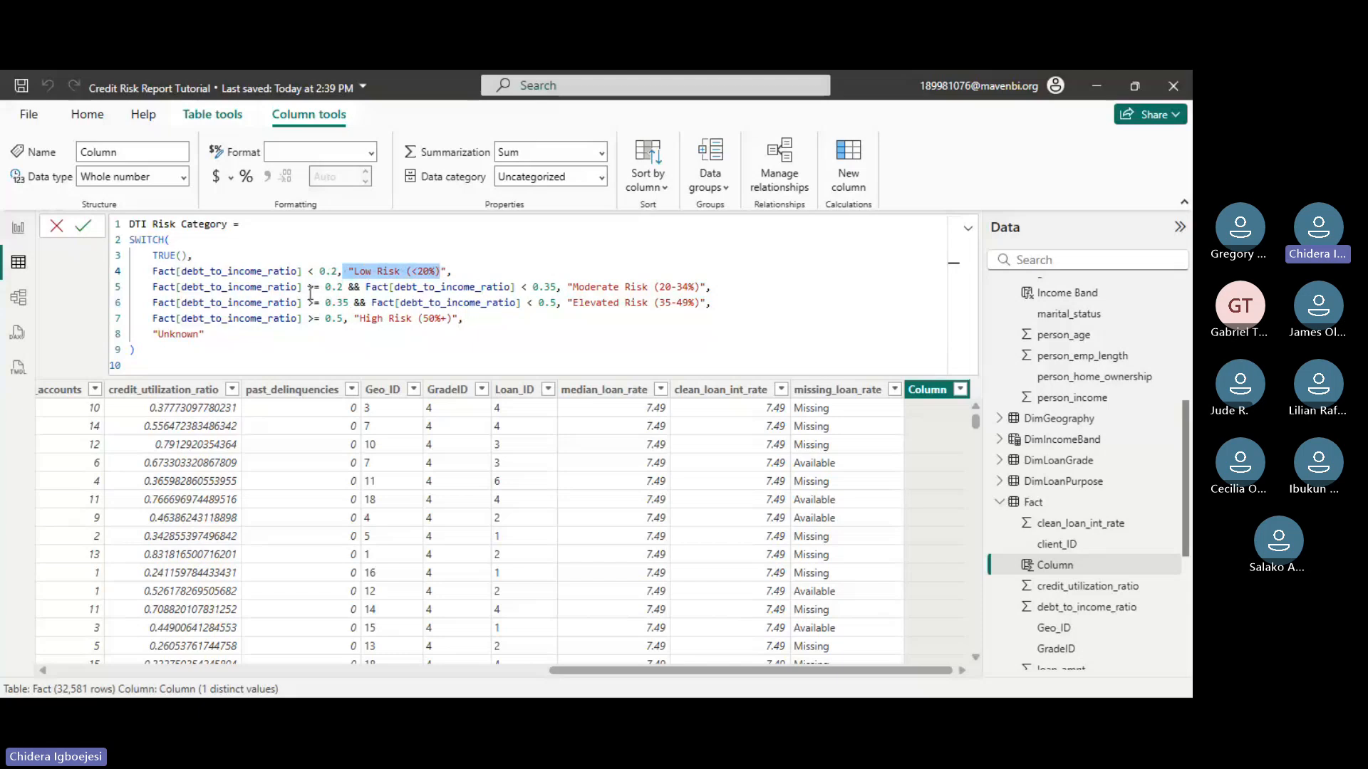
click(325, 287)
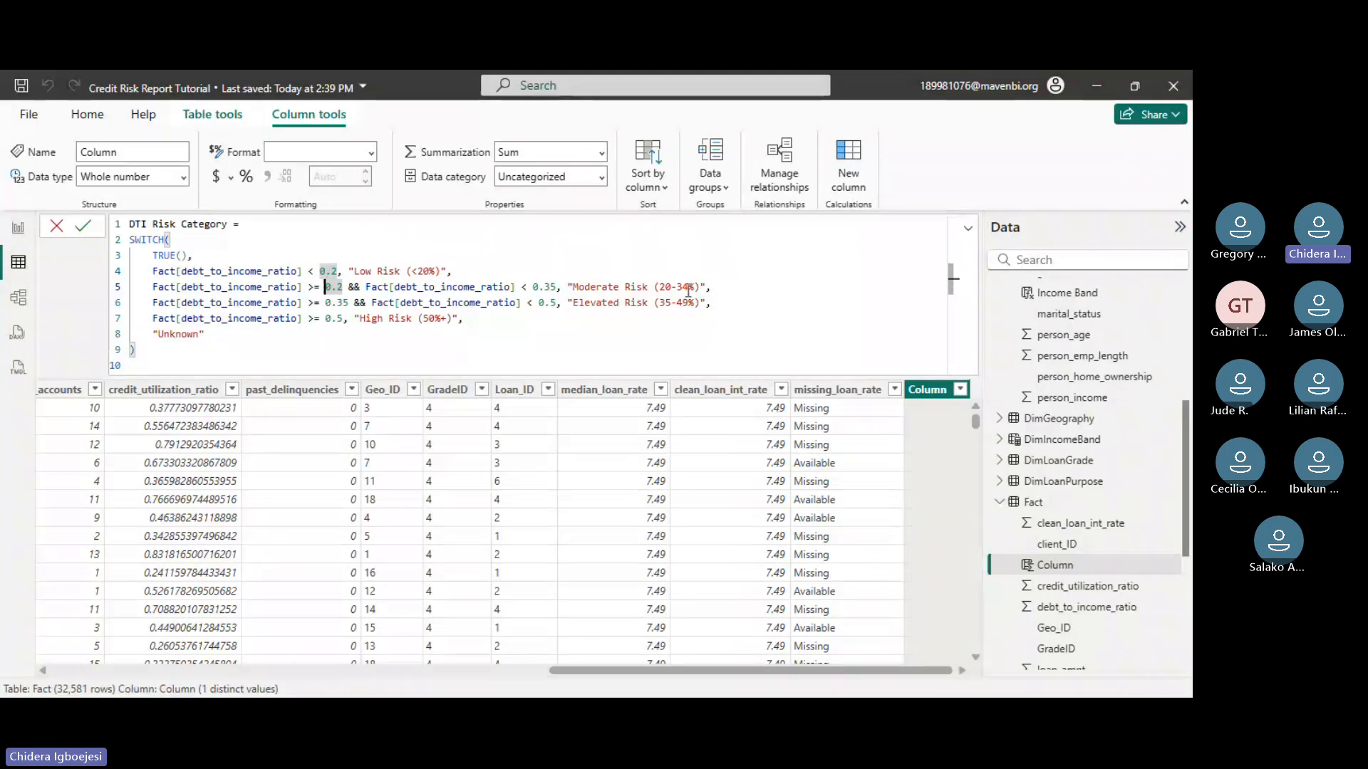
click(82, 230)
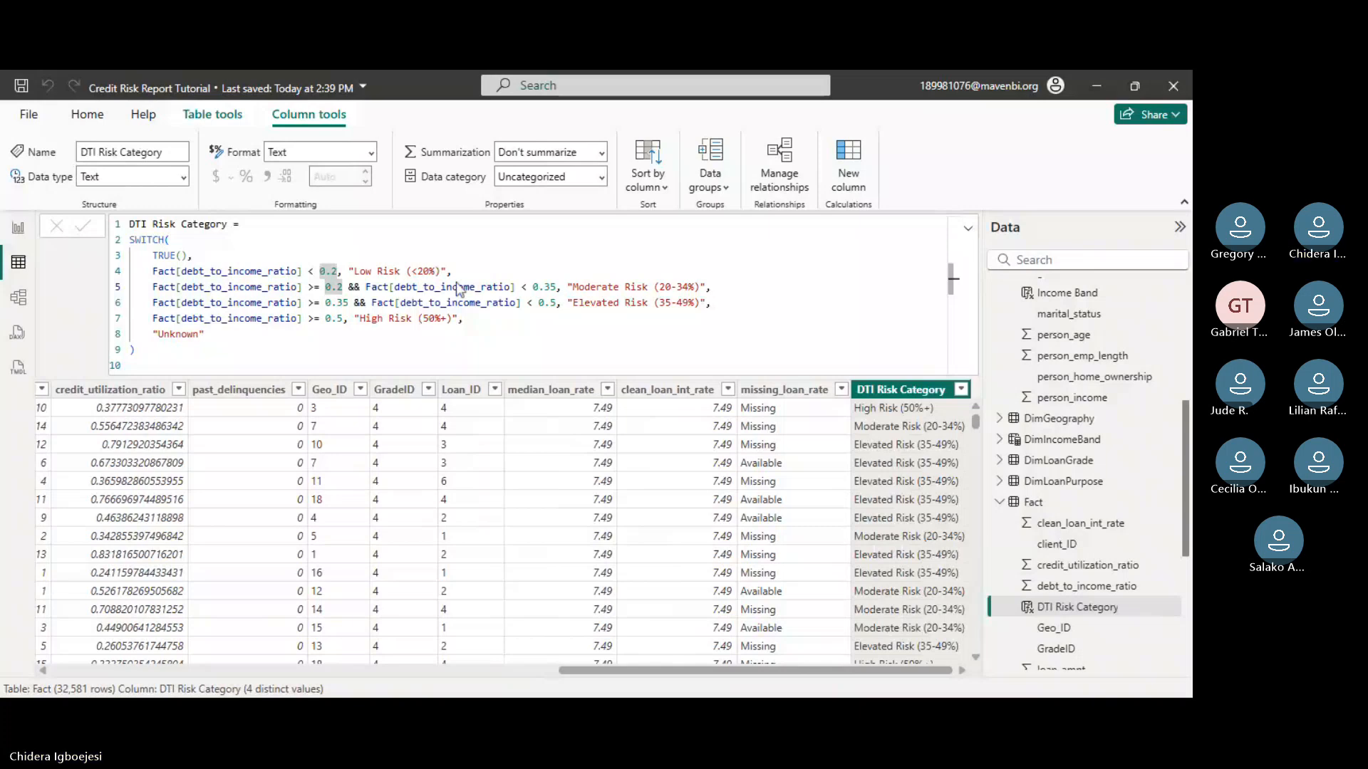
- Create a calculated table DimDTIRisk with DATATABLE, listing the five DTI Risk Category labels with SortOrder values 1 to 5
click(212, 114)
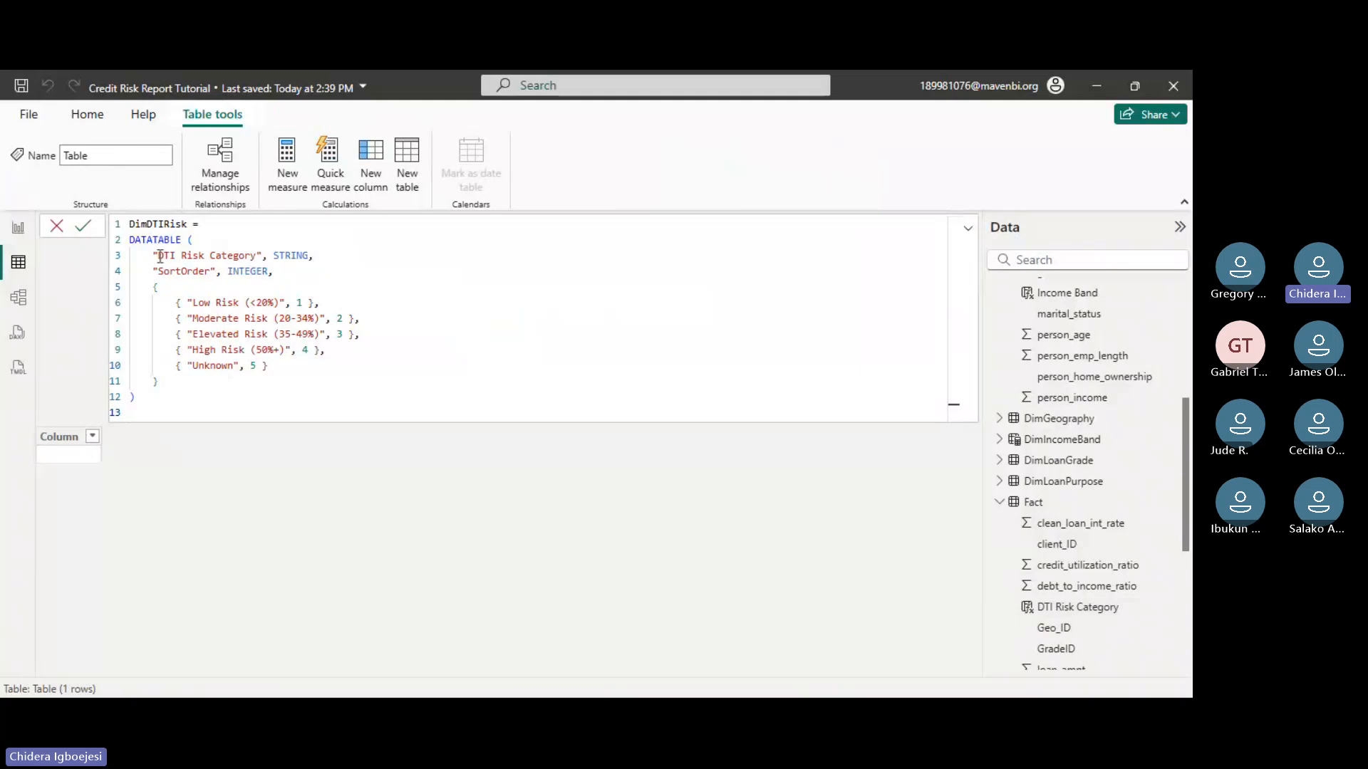
drag(158, 256, 291, 258)
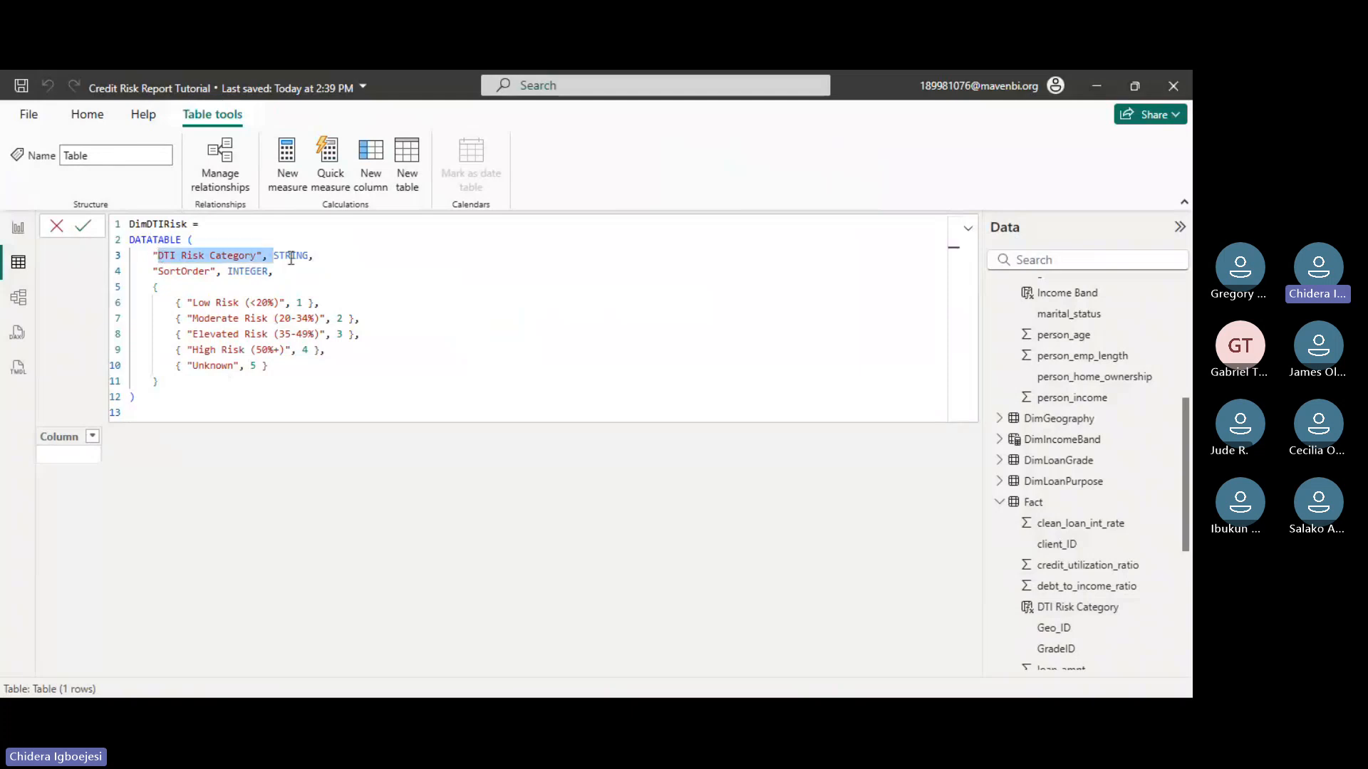
click(318, 257)
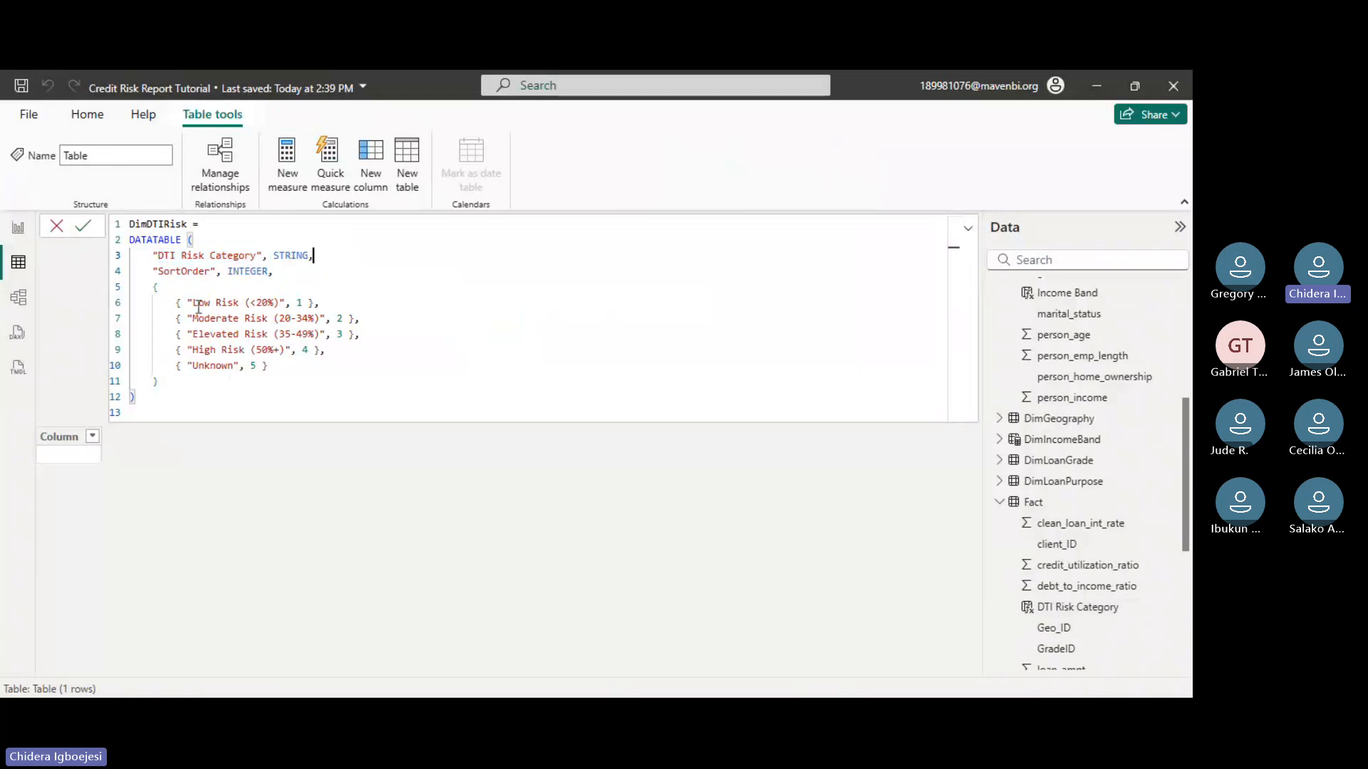
drag(191, 304, 279, 302)
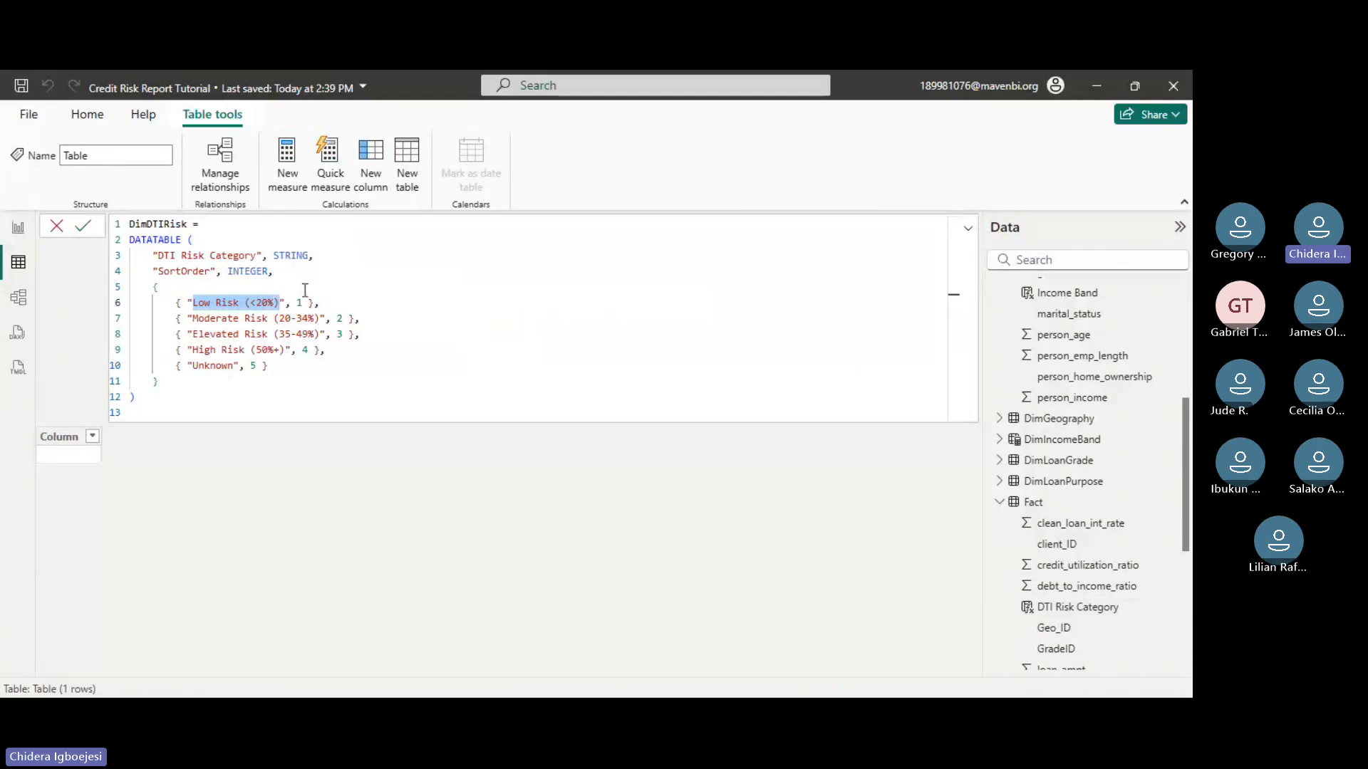
scroll(1083, 492, down, 1)
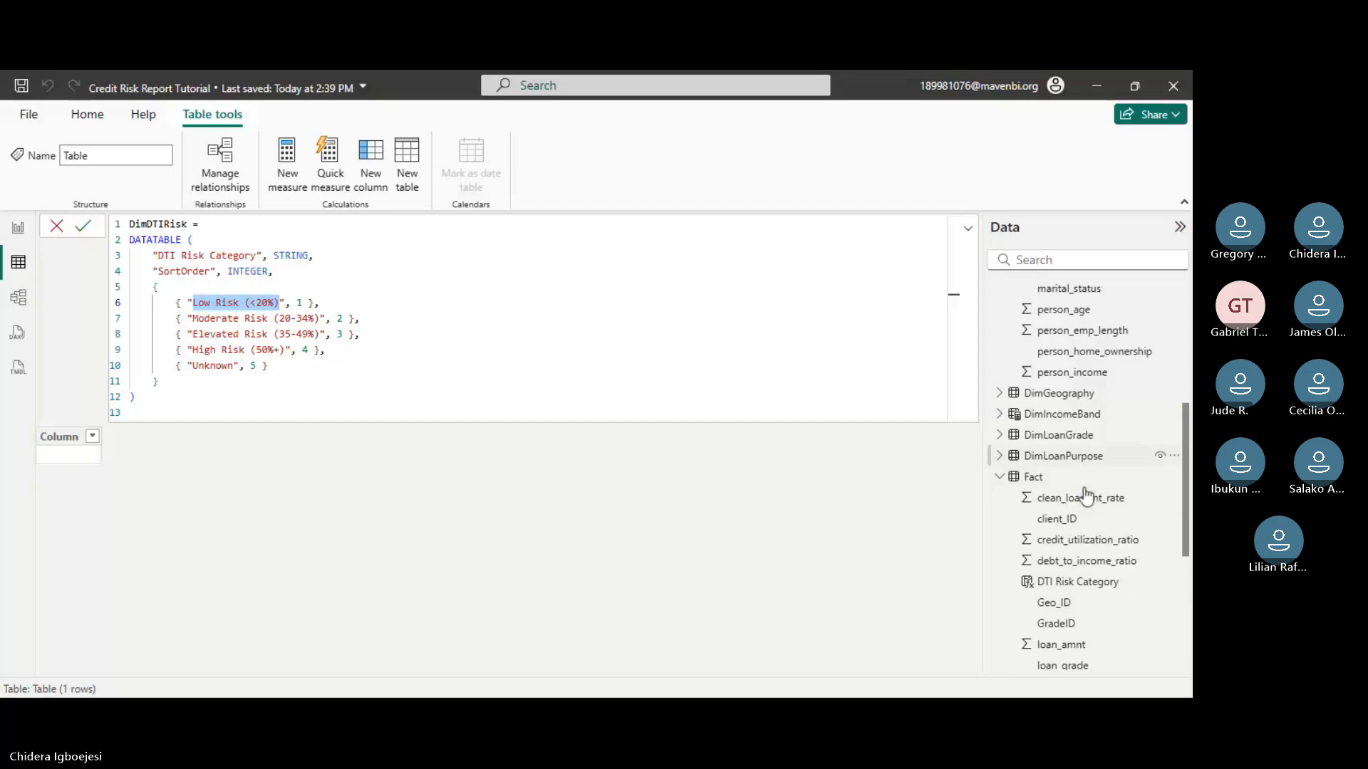
scroll(1087, 485, down, 4)
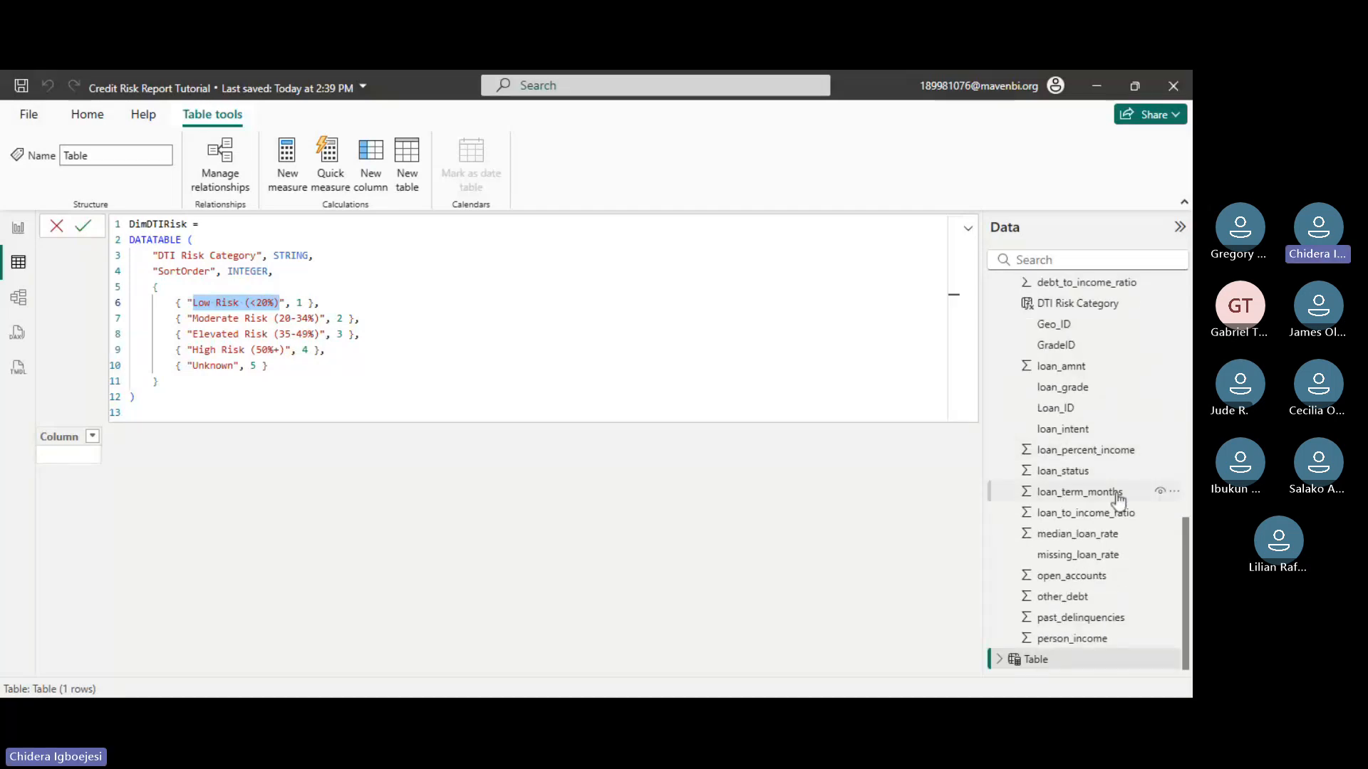
click(92, 228)
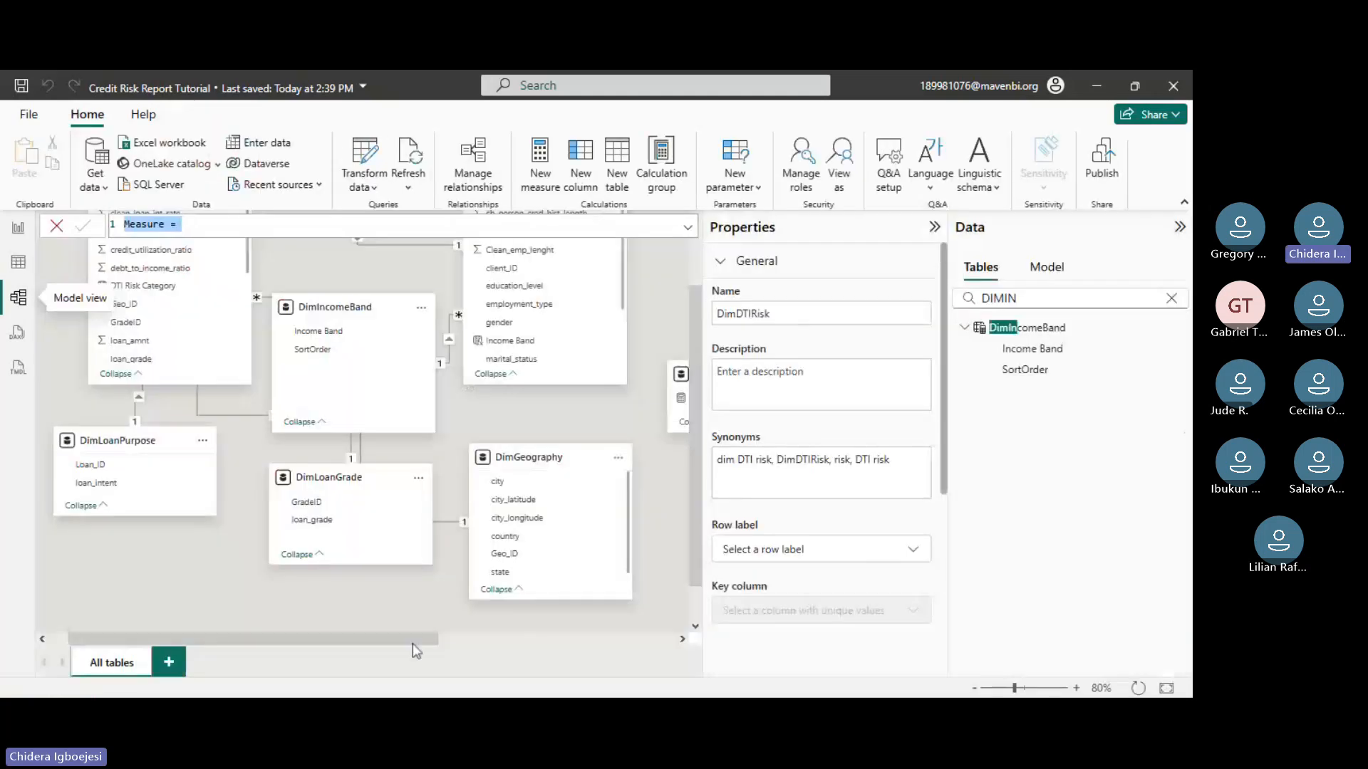
- Arrange DimDTIRisk beneath the Fact table in Model view and relate the two tables on DTI Risk Category
drag(413, 641, 622, 649)
scroll(555, 488, up, 1)
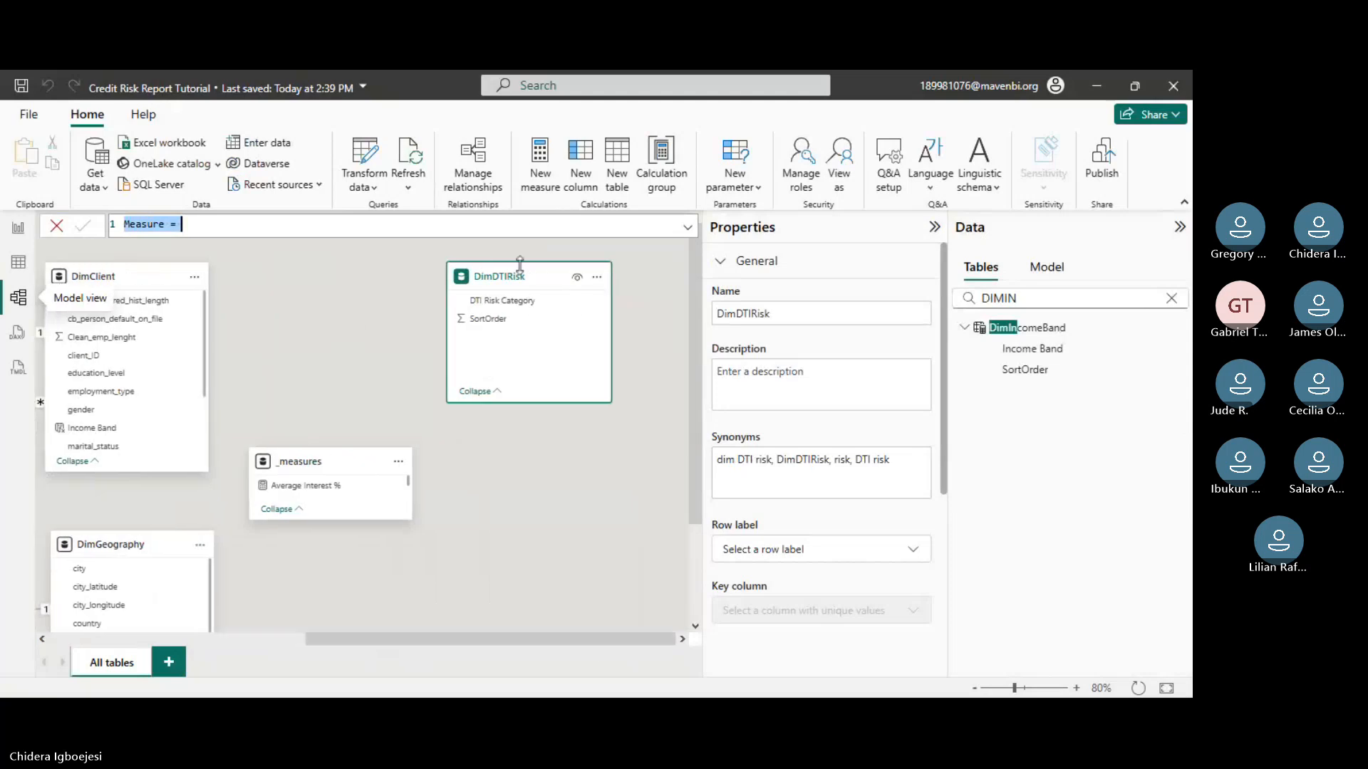
drag(520, 266, 3, 444)
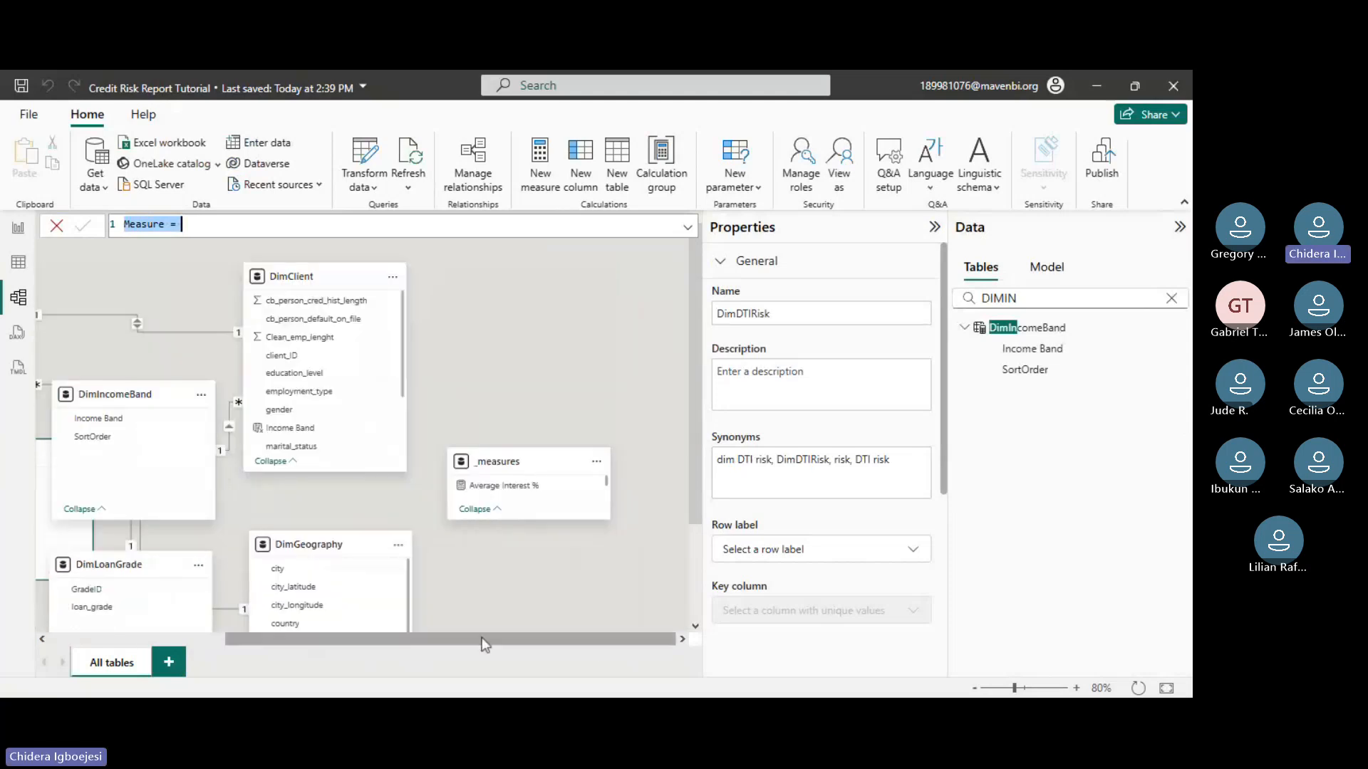
drag(485, 645, 308, 645)
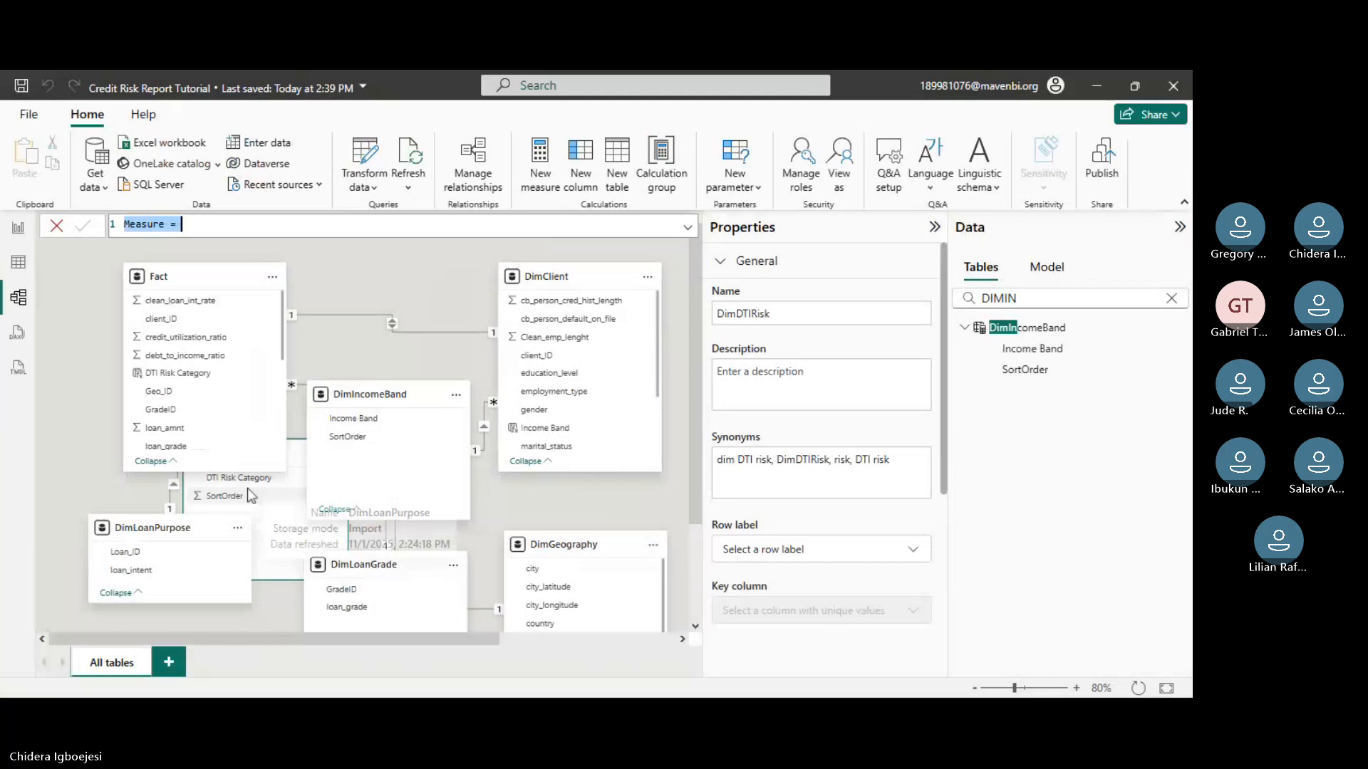
drag(298, 458, 274, 631)
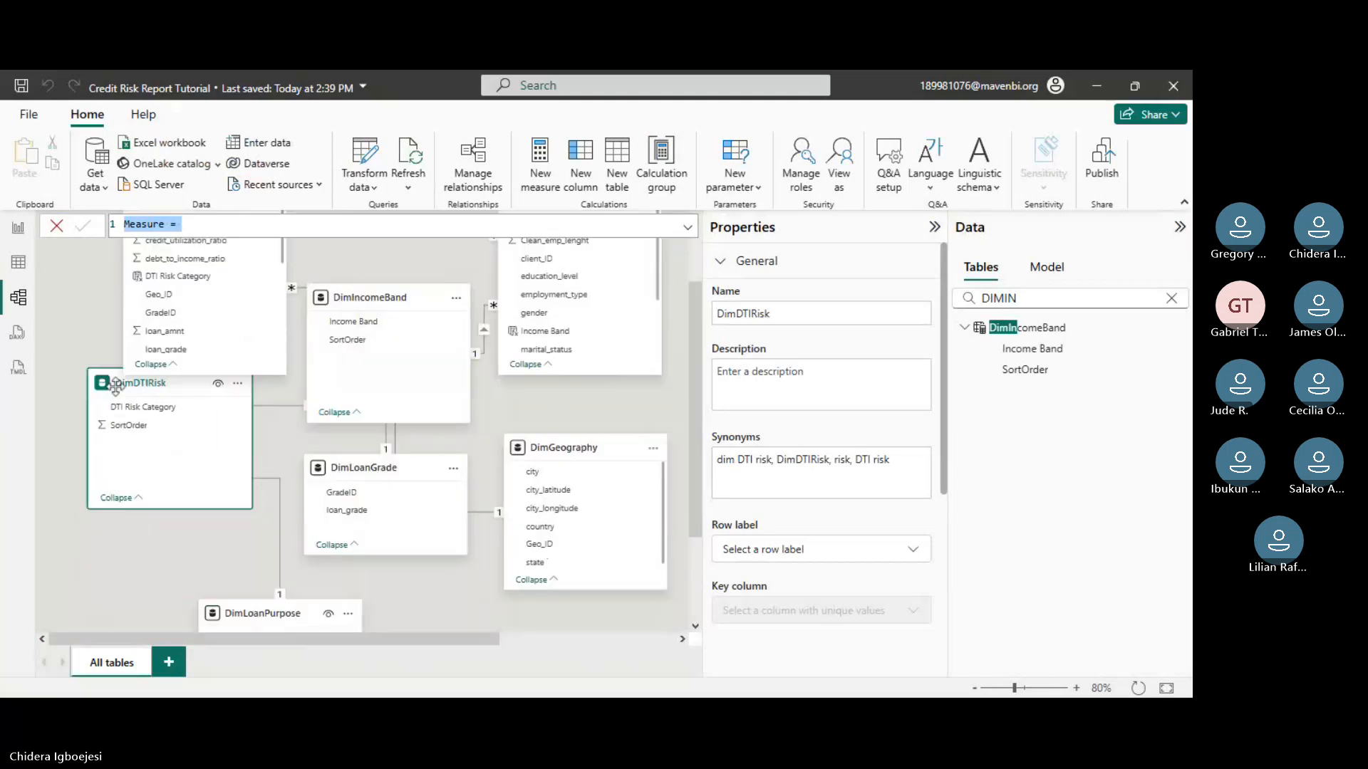
drag(116, 385, 169, 289)
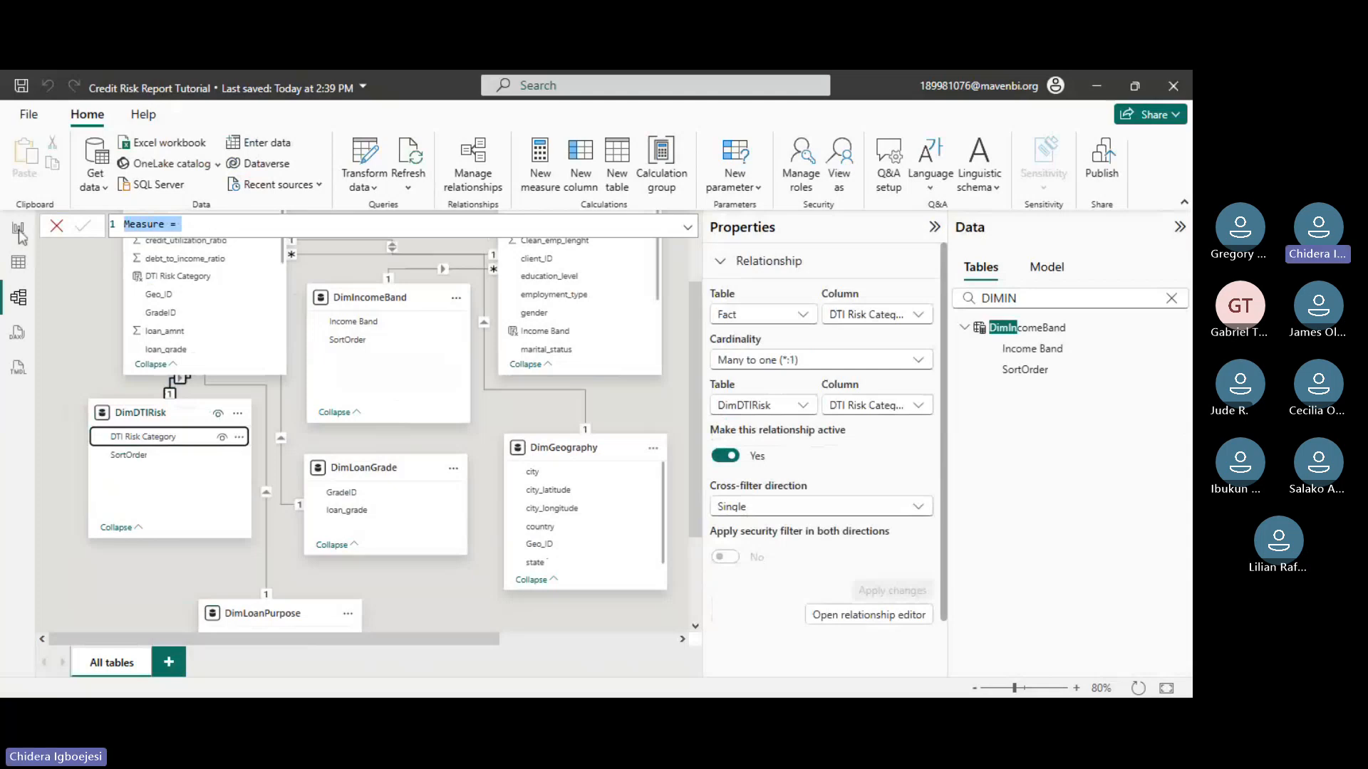
- Duplicate the report's Total Amount by Income Band and loan_grade chart, placing the copy in the empty card below and resizing it to fill
click(18, 229)
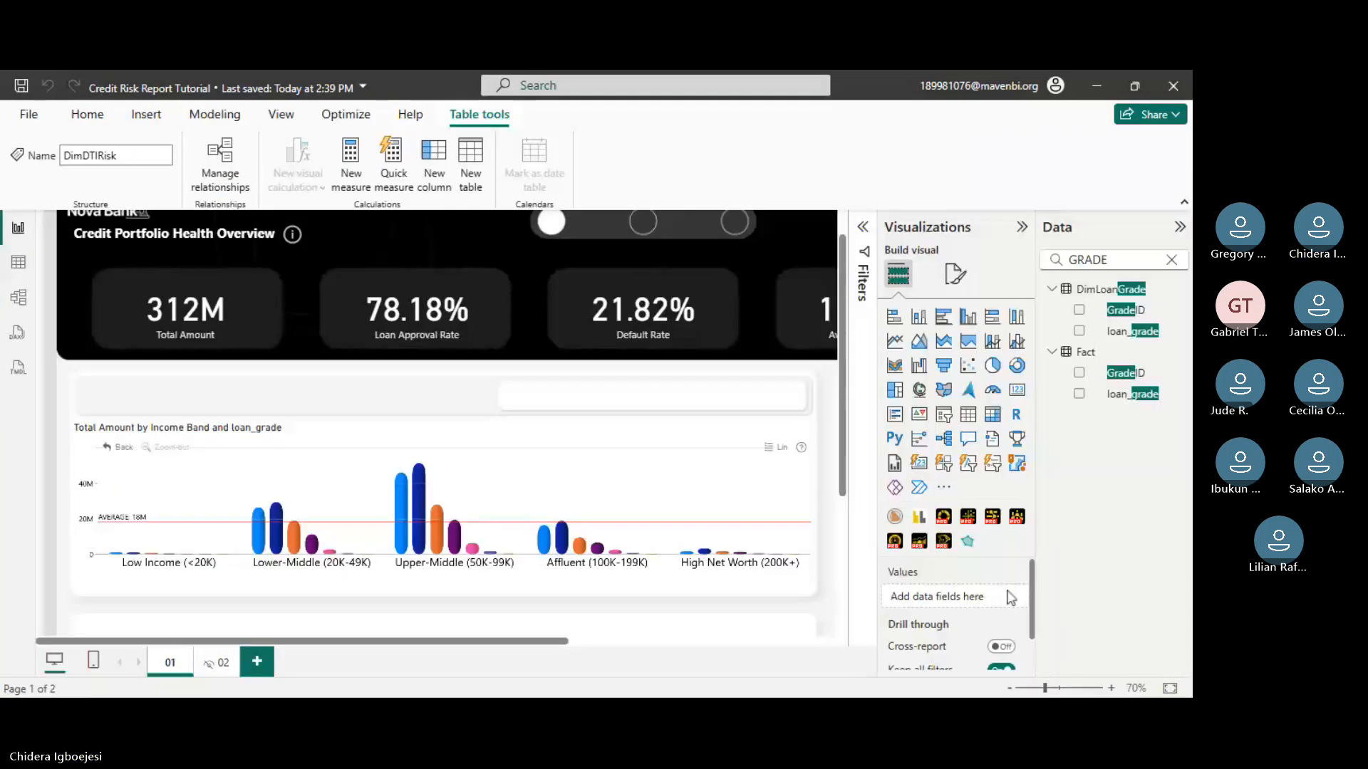
click(1010, 689)
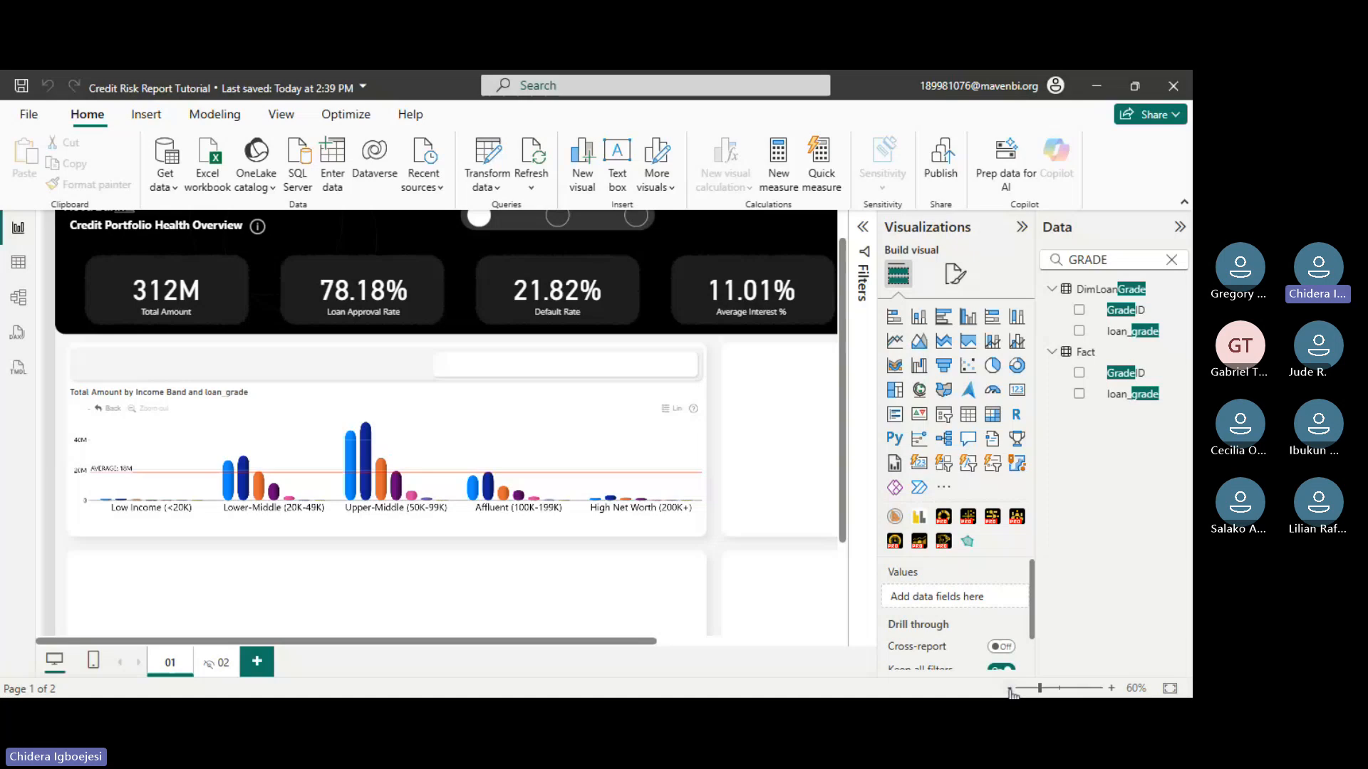
click(1009, 689)
click(344, 368)
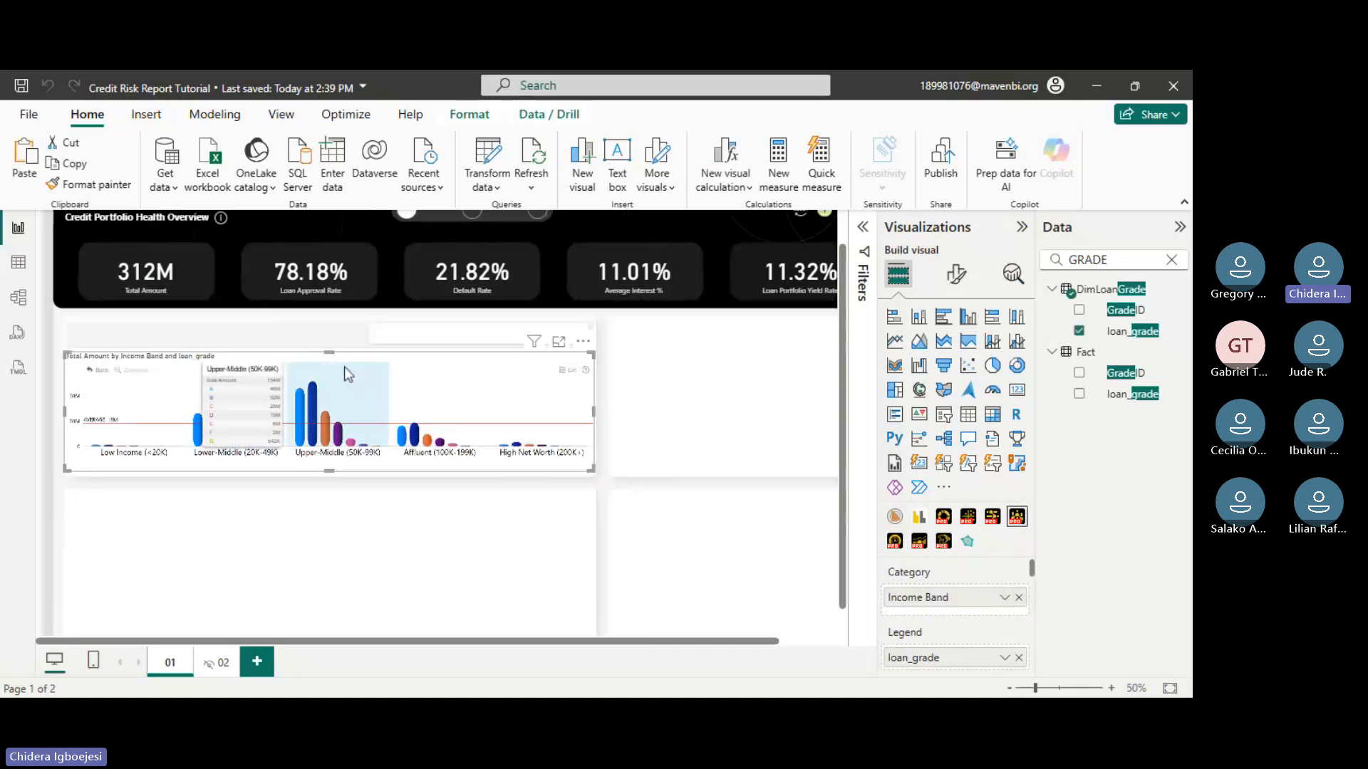
key(ctrl+v)
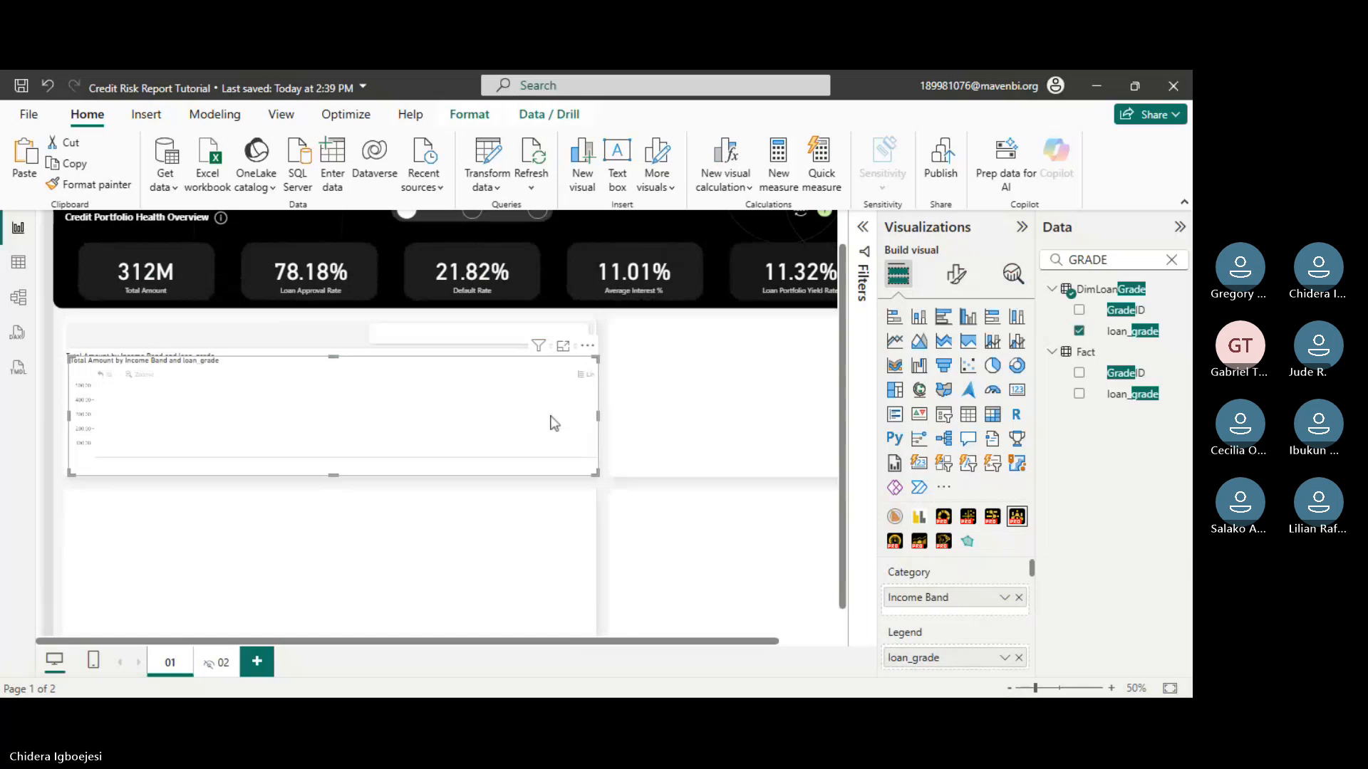
drag(587, 347, 583, 375)
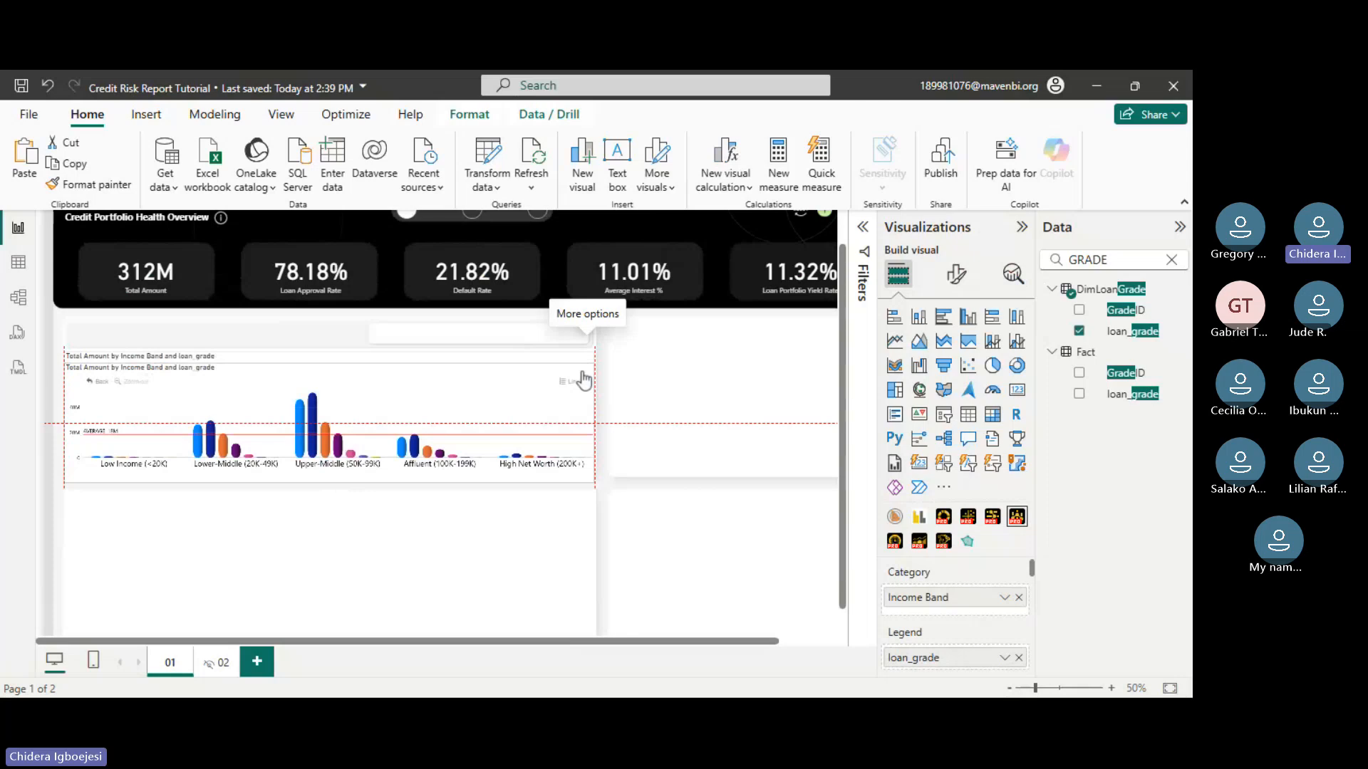
drag(583, 379, 581, 527)
scroll(758, 463, down, 1)
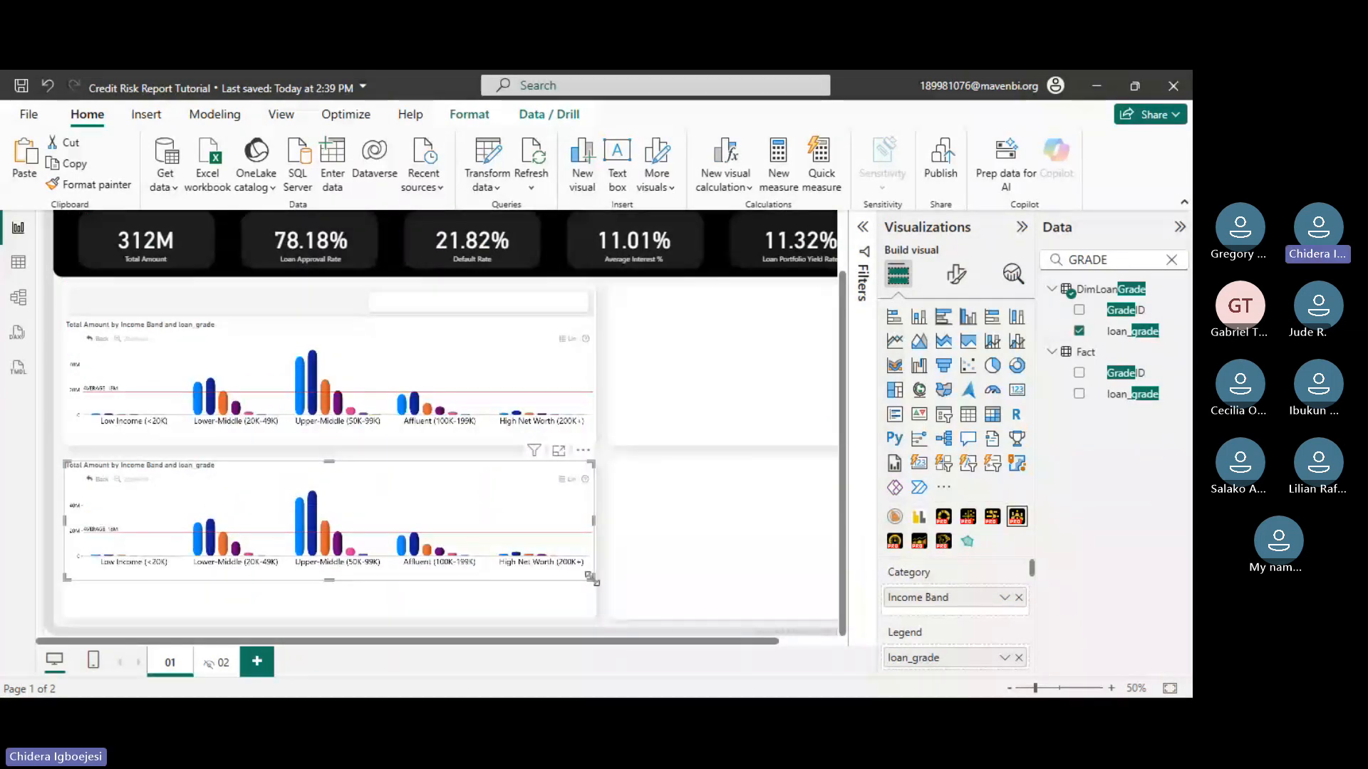
drag(591, 579, 591, 614)
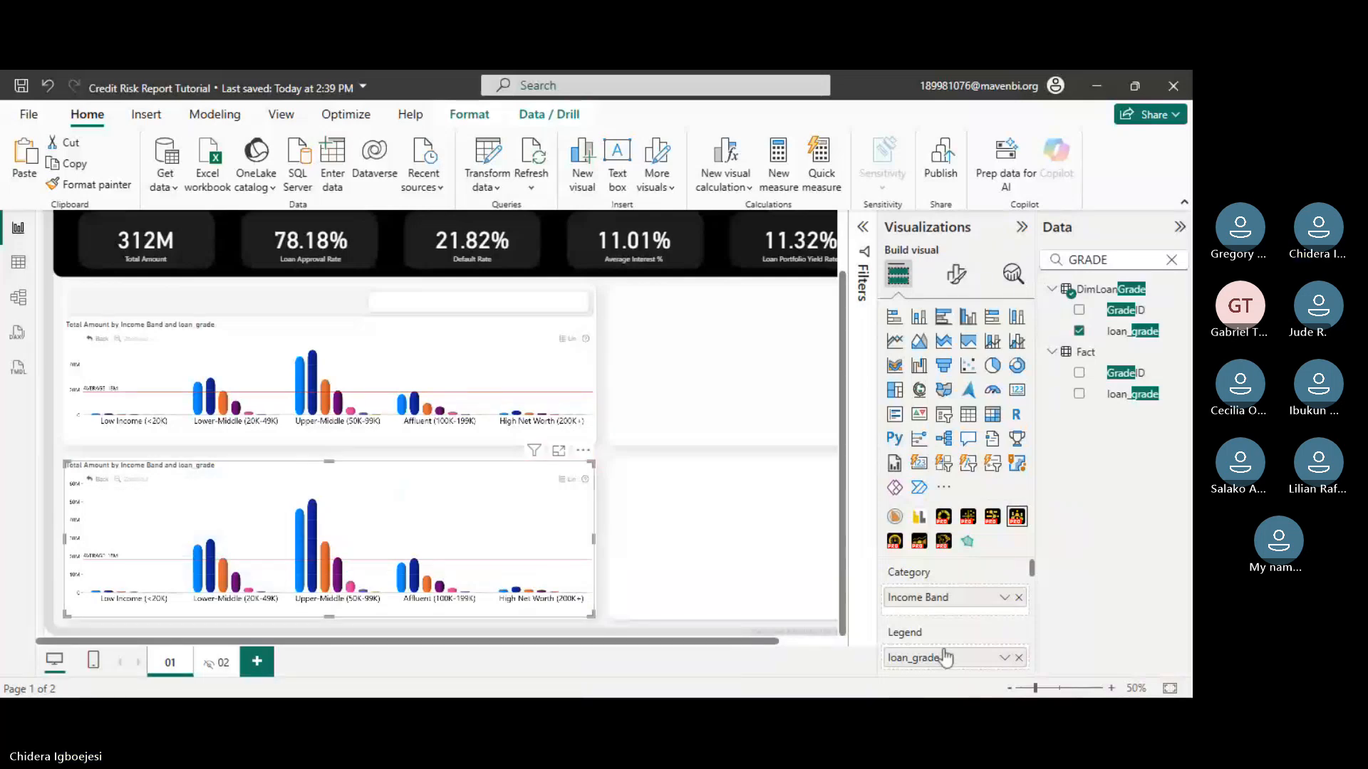
scroll(940, 645, down, 2)
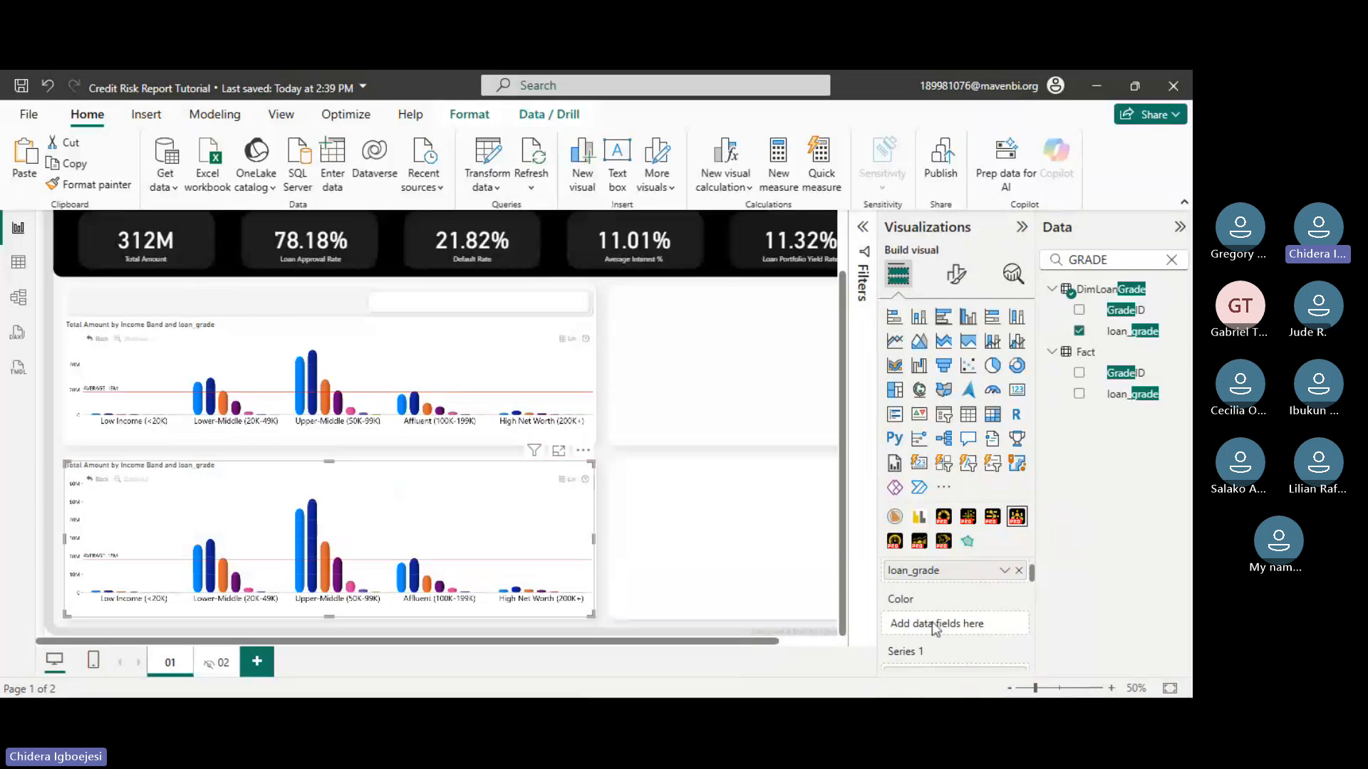
- Remove Income Band from the duplicated chart's category and search the data fields for RISK
scroll(935, 629, up, 2)
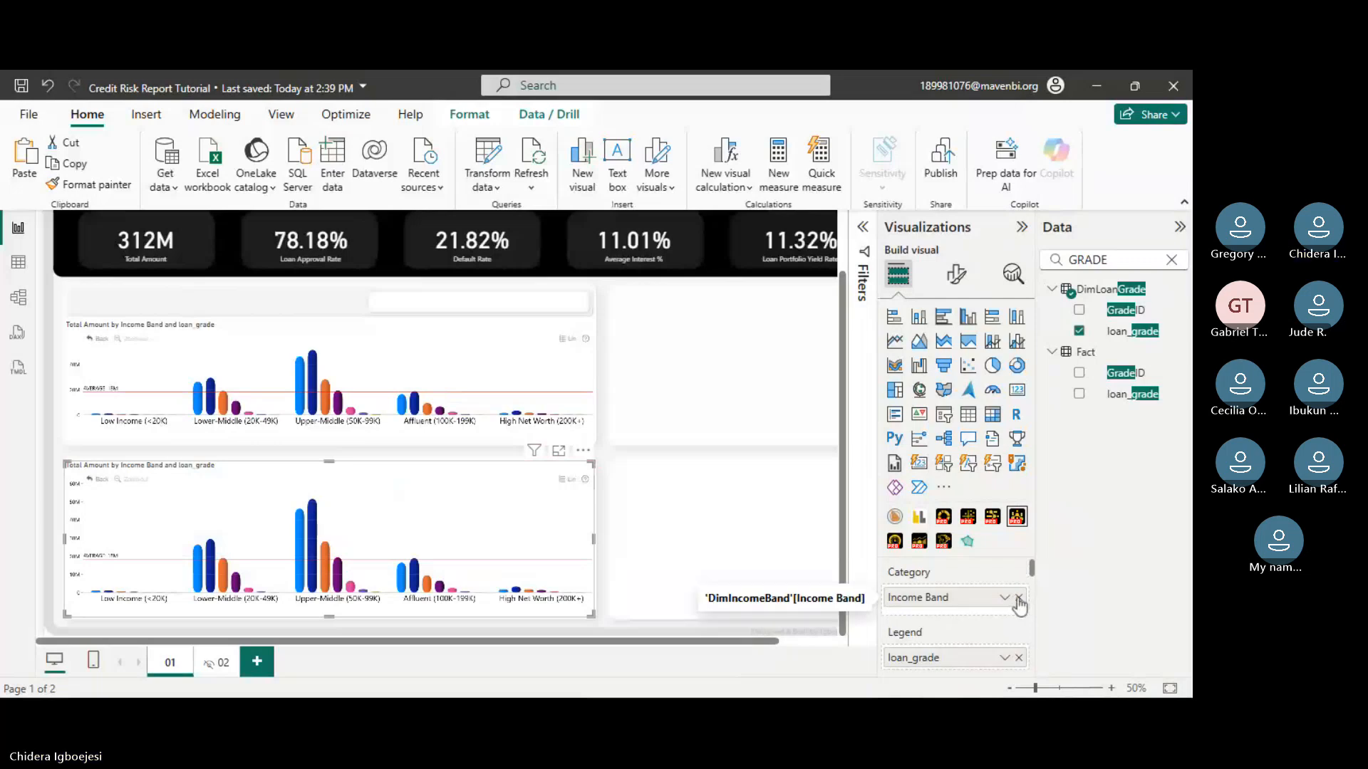
click(1018, 598)
drag(1131, 263, 1047, 261)
text(RISK)
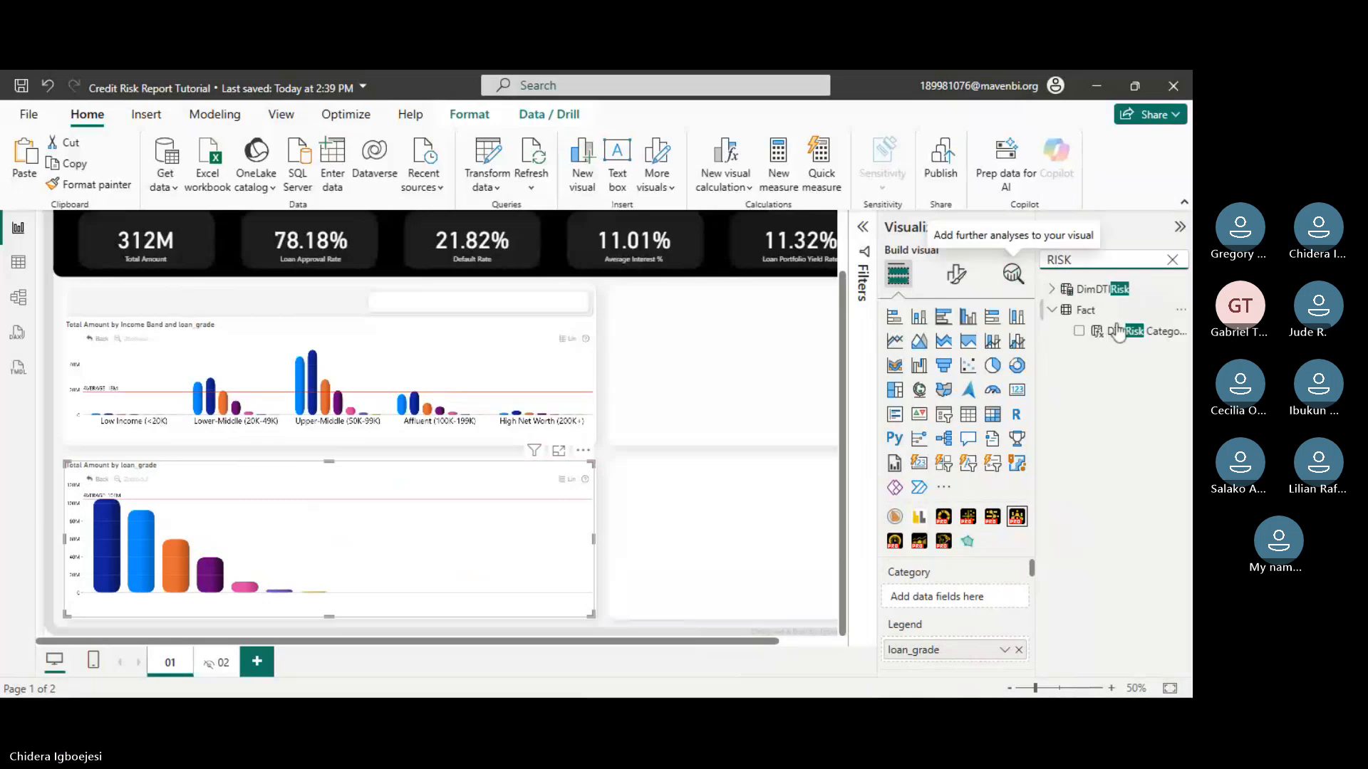
- Sort DimDTIRisk's DTI Risk Category column by SortOrder and use it as the duplicated chart's category
click(1119, 332)
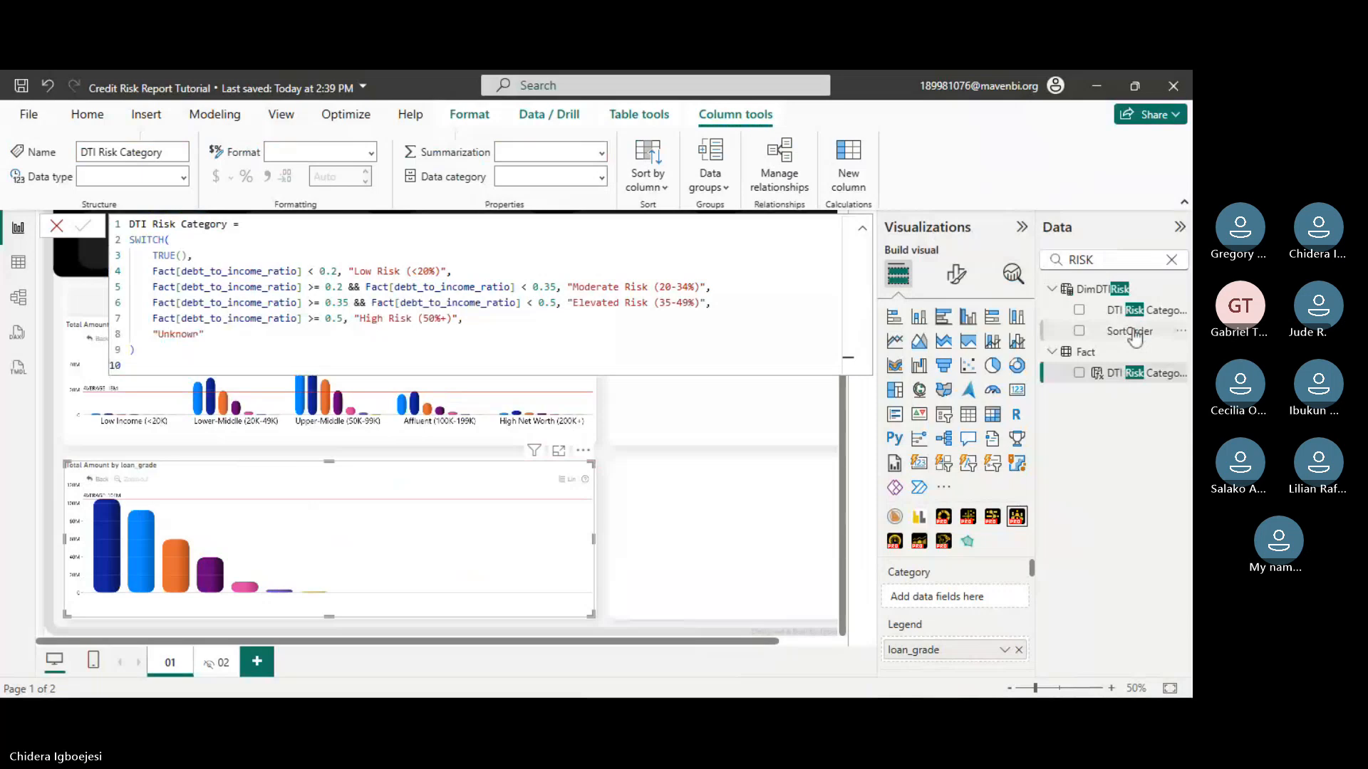
click(1133, 310)
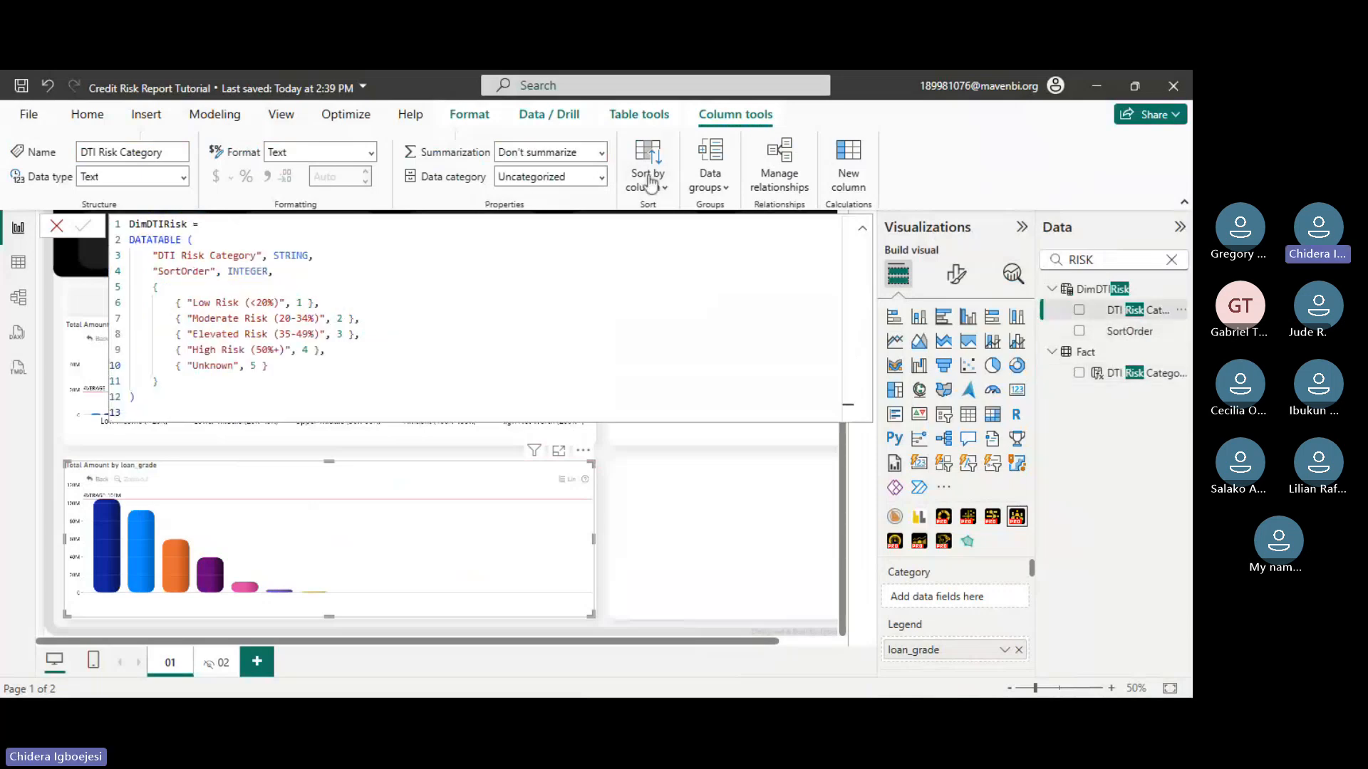
click(650, 184)
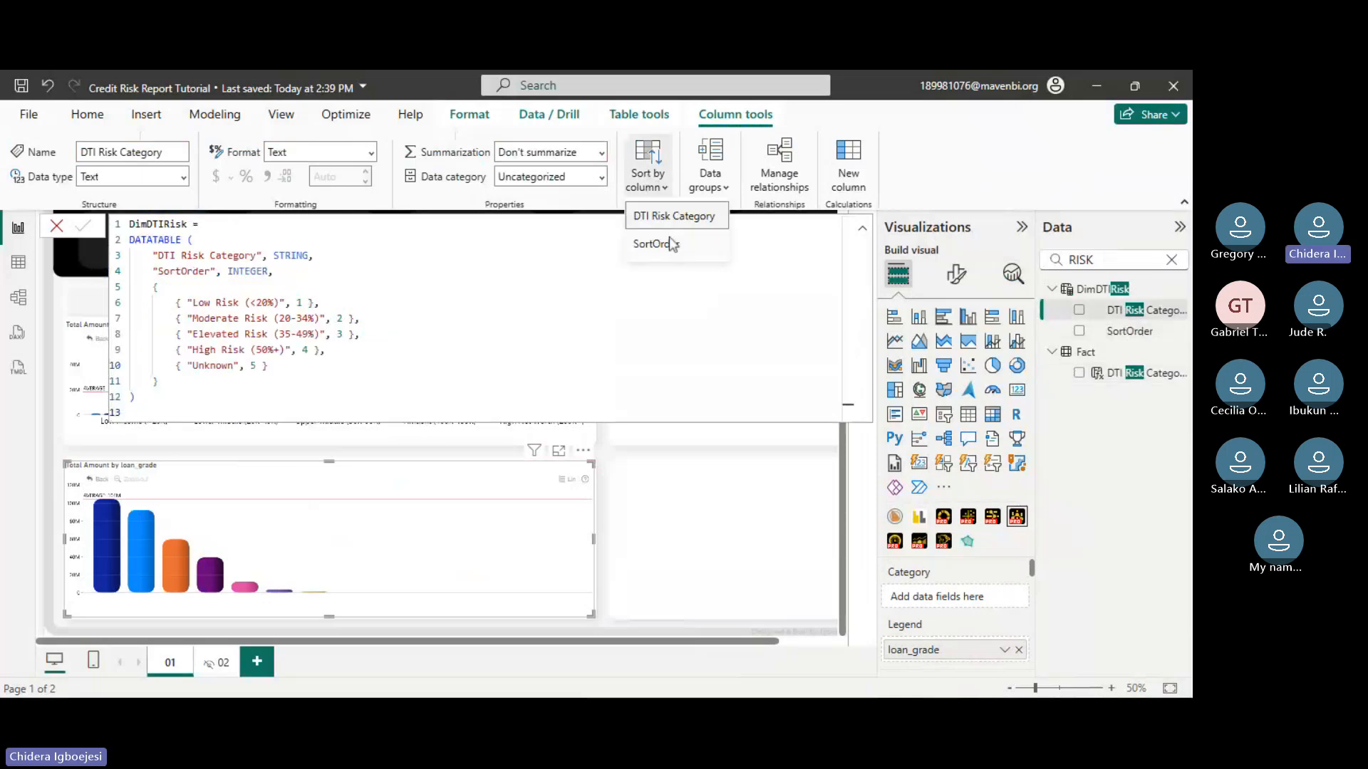
click(670, 244)
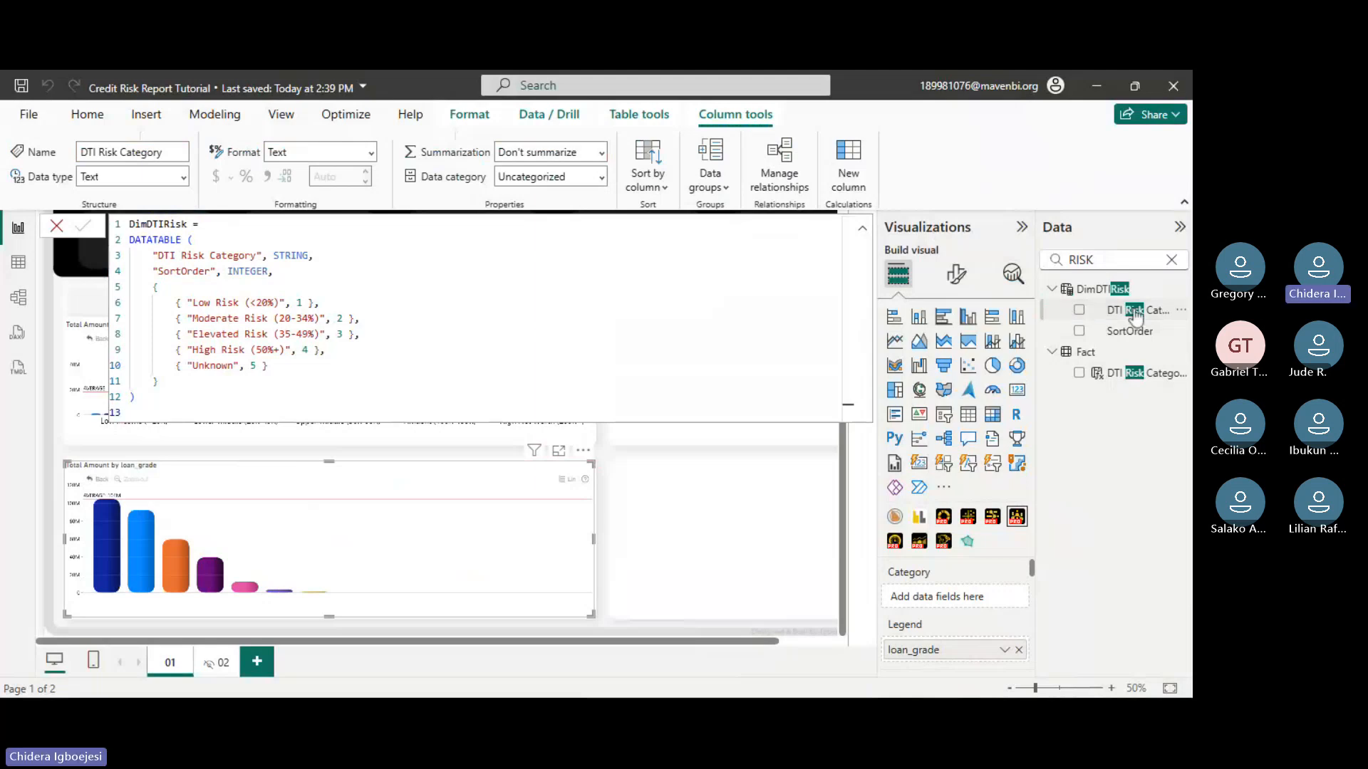
drag(1135, 317, 953, 602)
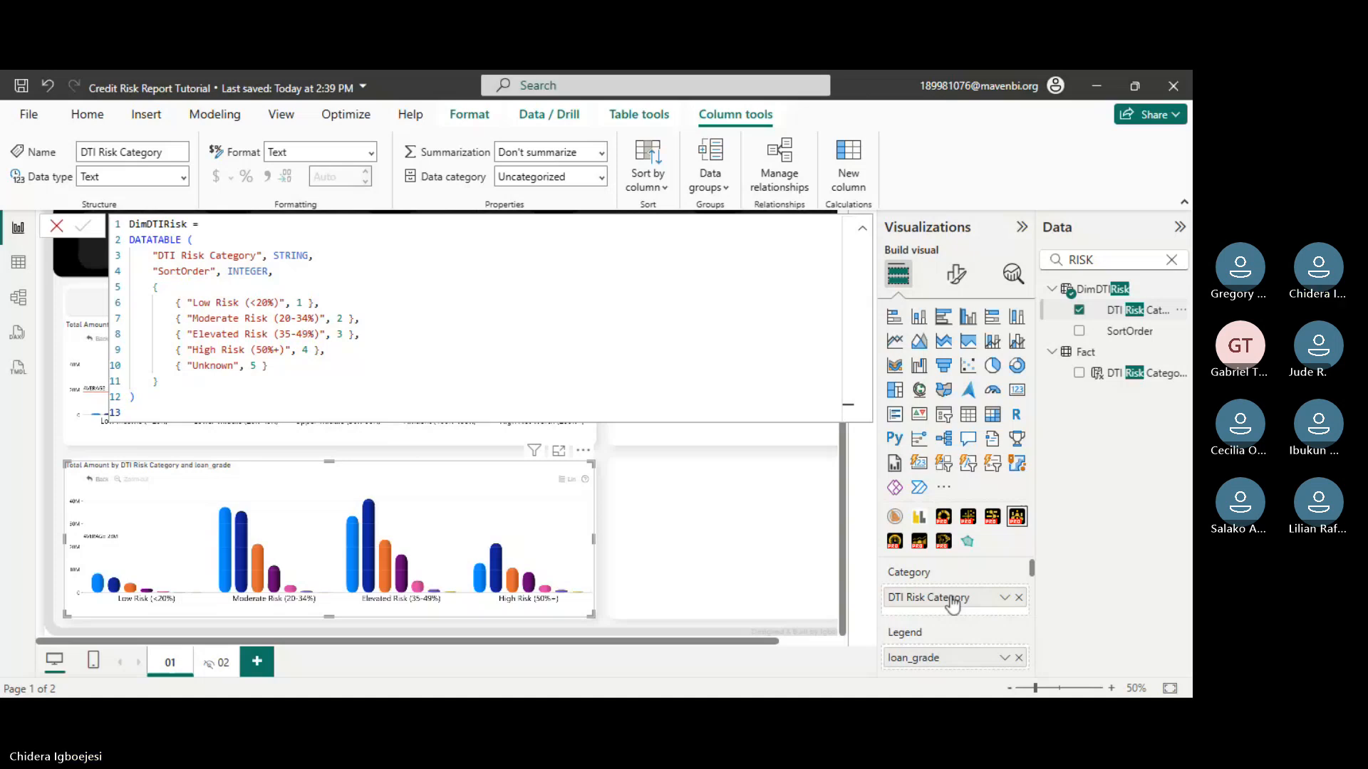
click(654, 502)
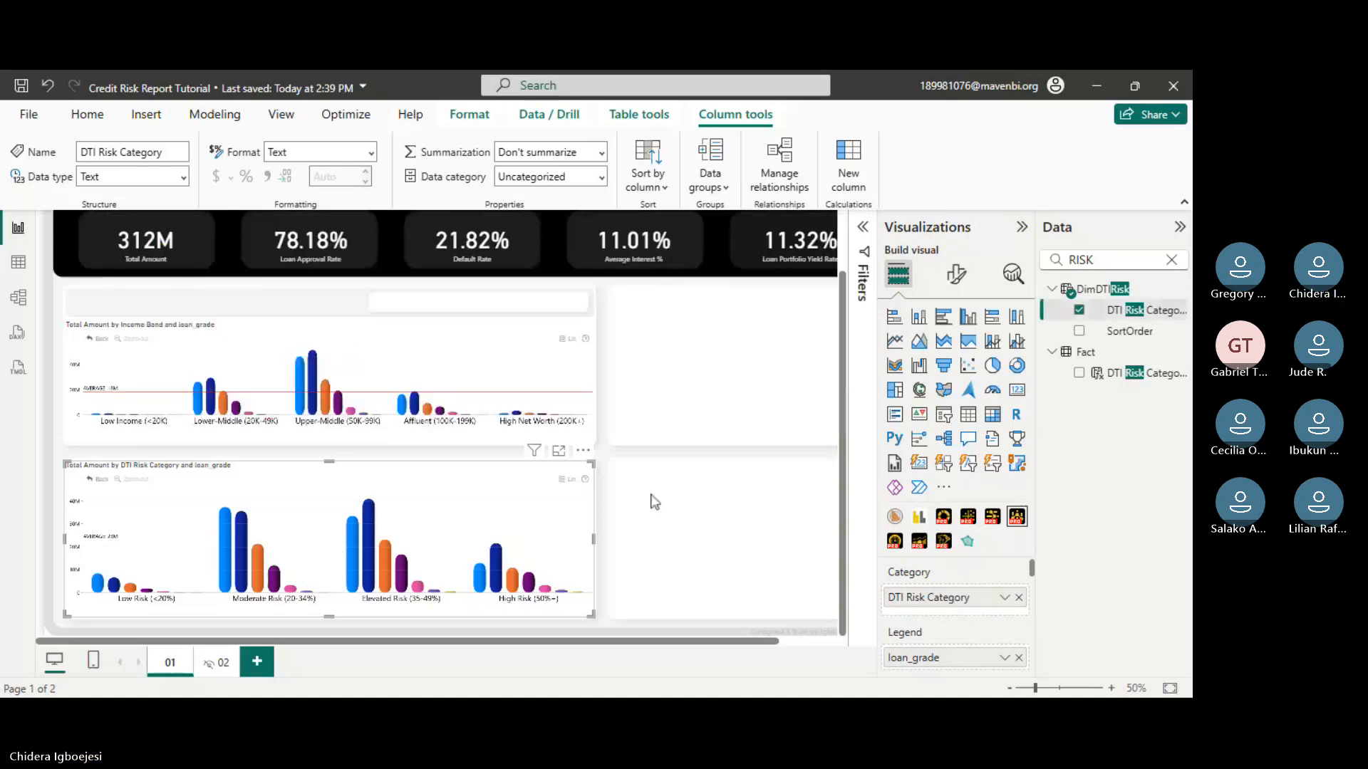
- Set the width of the average threshold line on the DTI Risk Category chart to 1
click(956, 275)
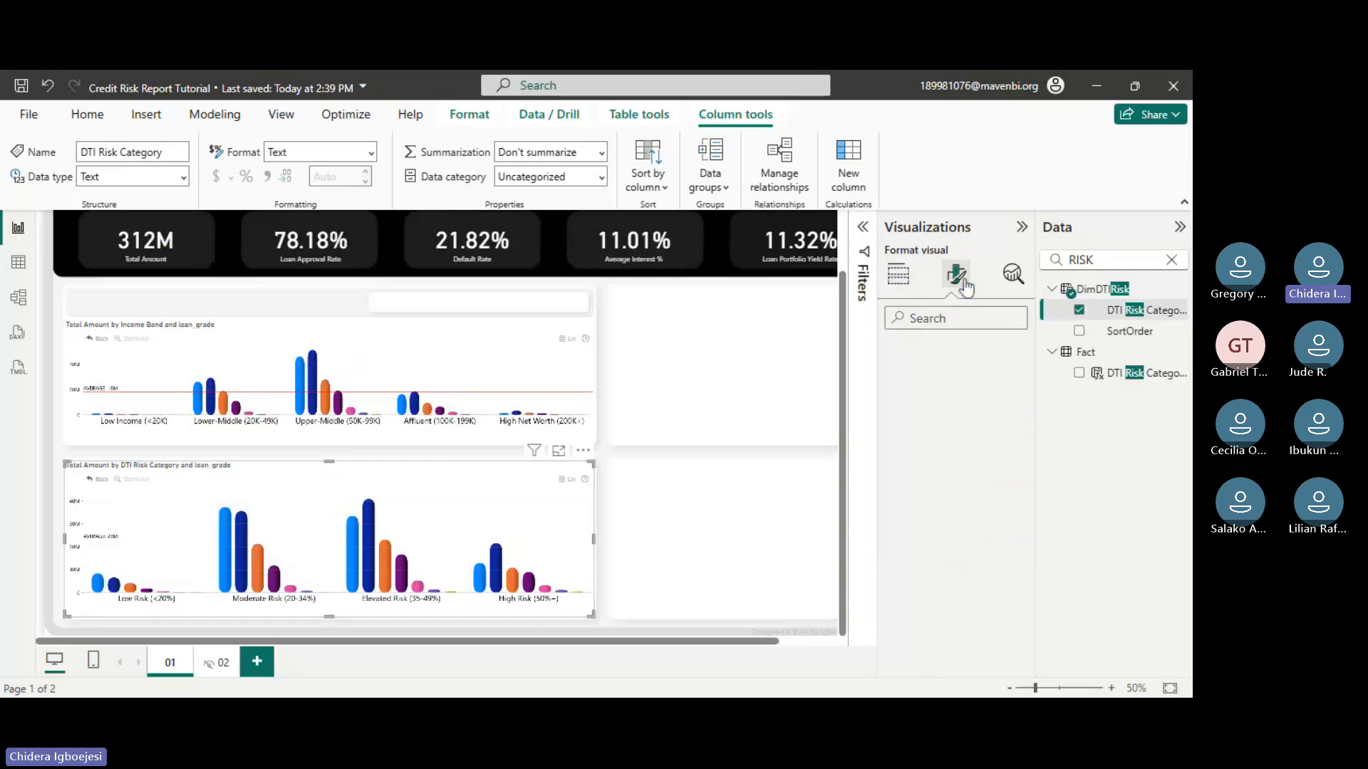
scroll(950, 570, down, 3)
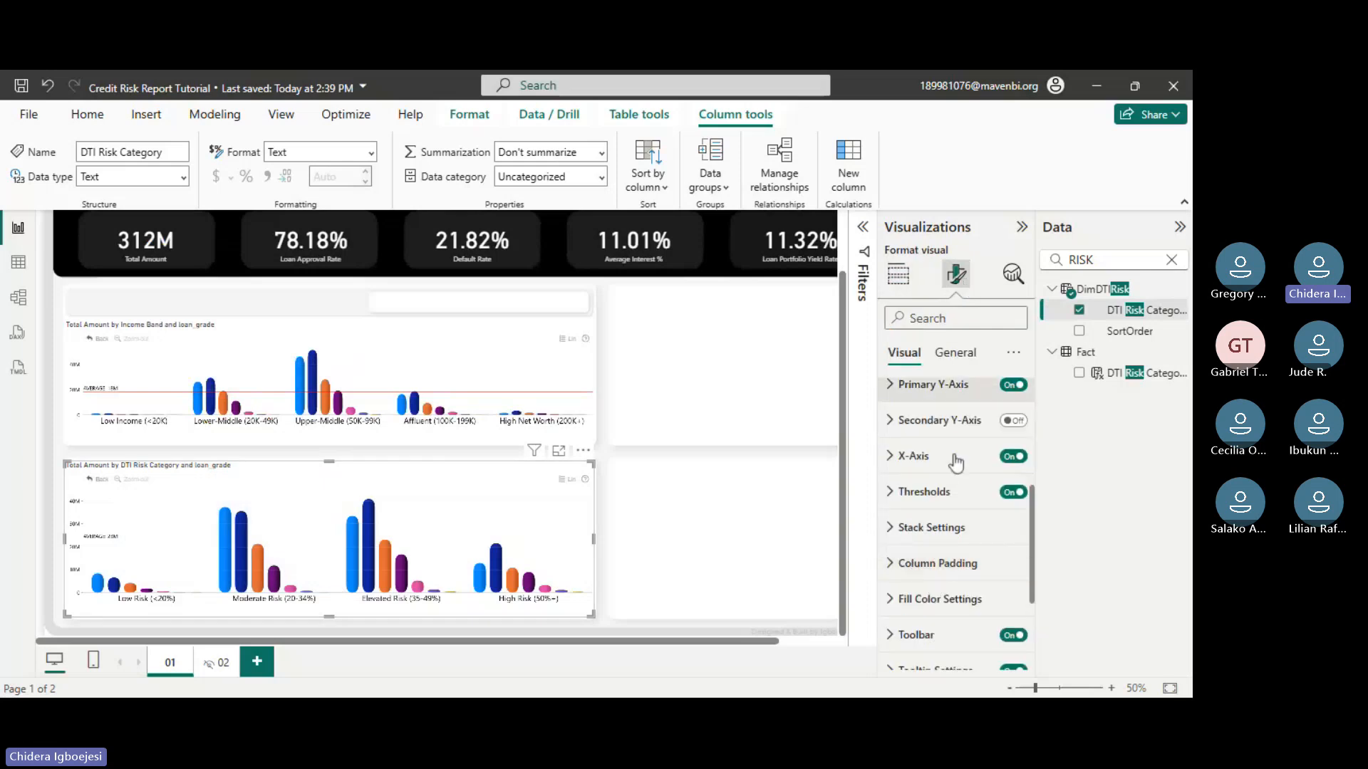
click(930, 493)
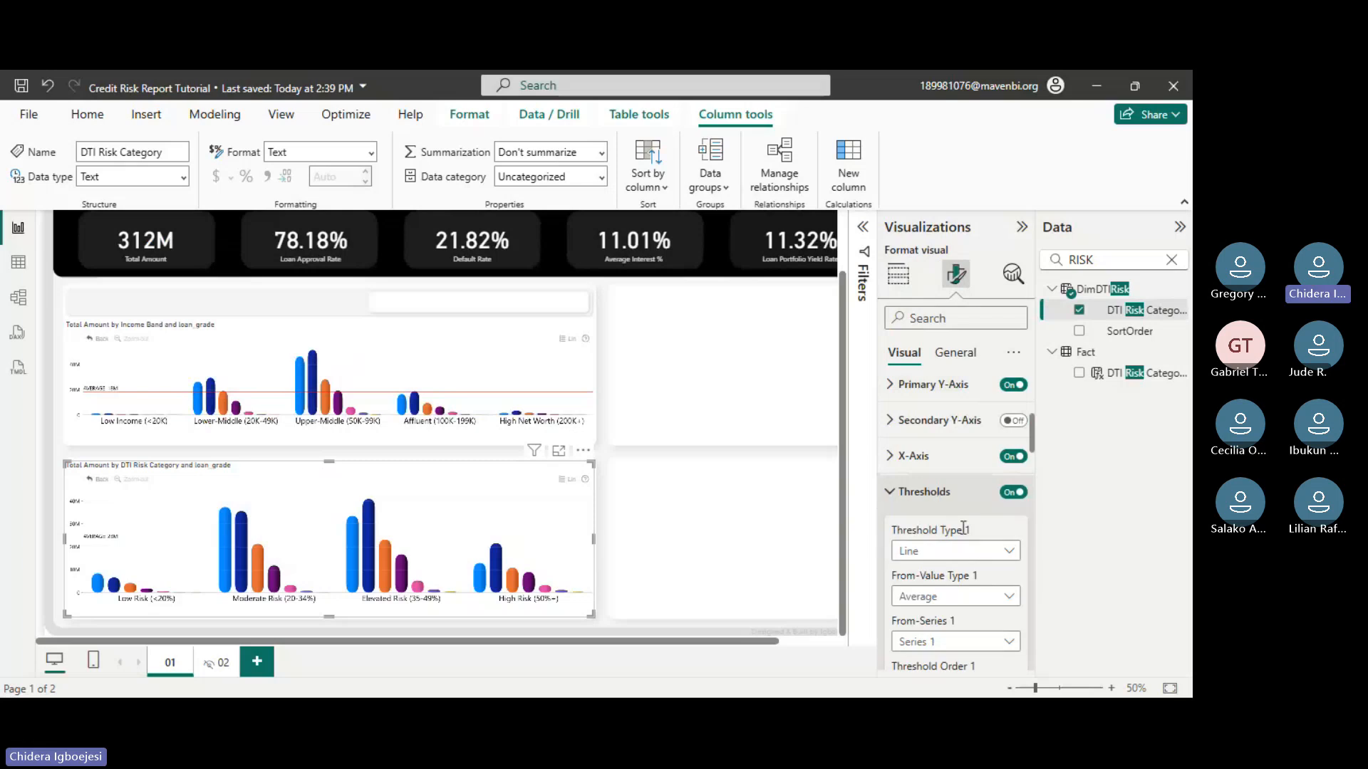
scroll(947, 542, down, 2)
scroll(942, 551, down, 4)
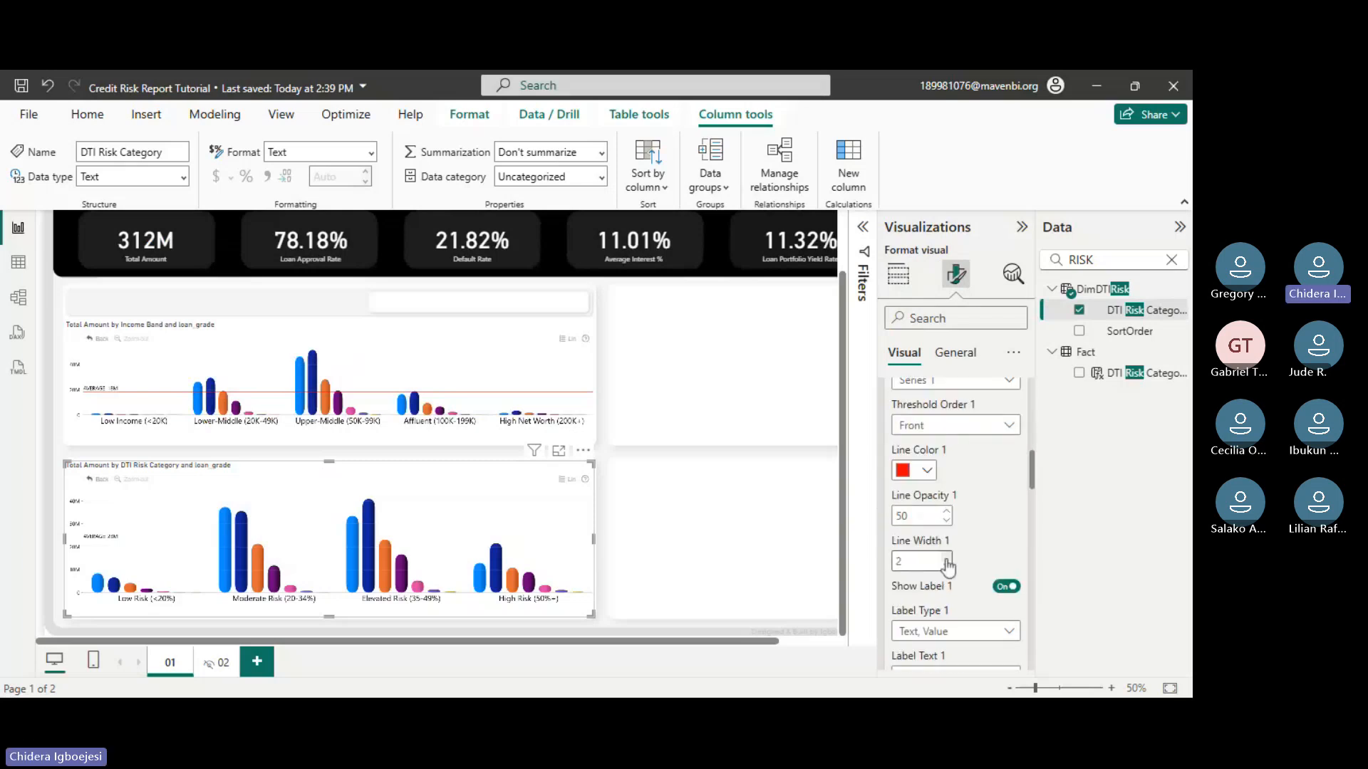
click(947, 567)
click(1111, 689)
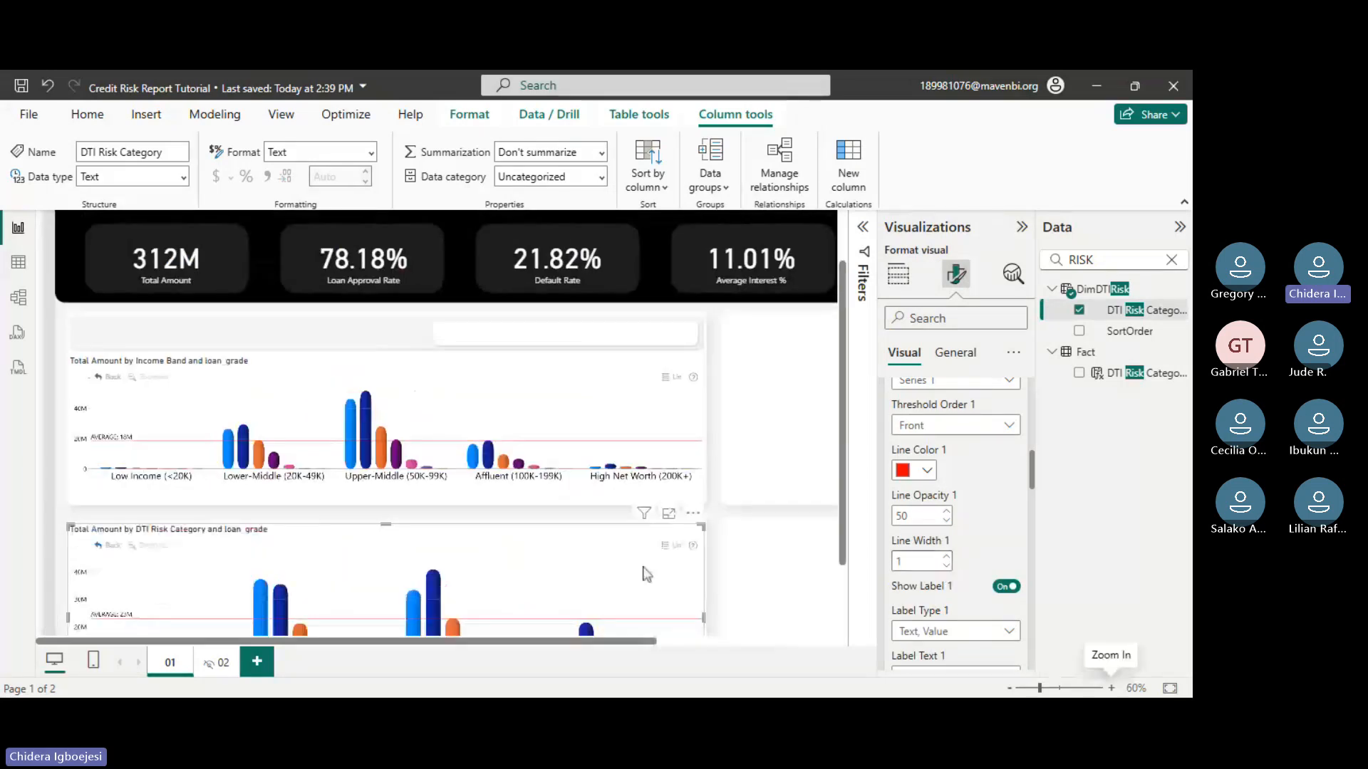
scroll(647, 574, down, 2)
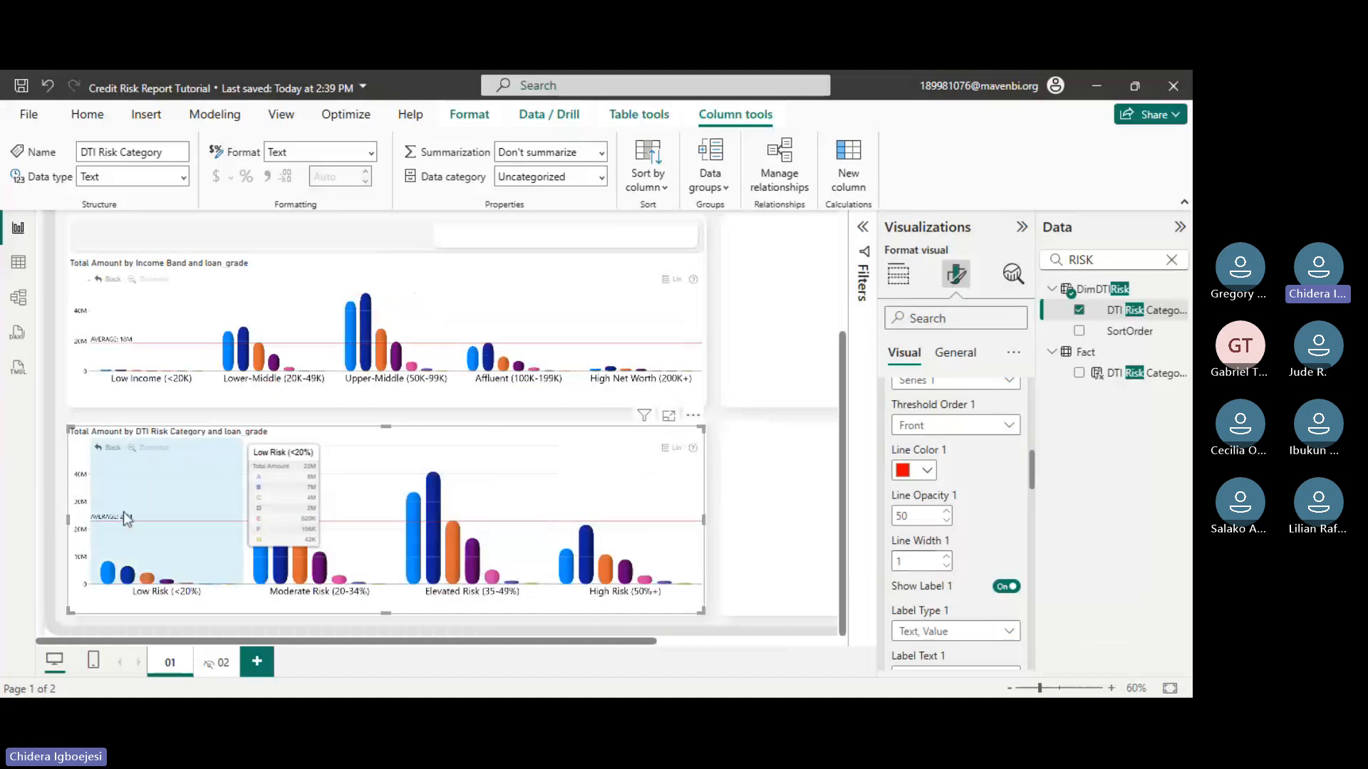
- Examine the DTI Risk Category chart's threshold label and Fill Color Settings, and look over the page's remaining empty cards
scroll(940, 554, down, 3)
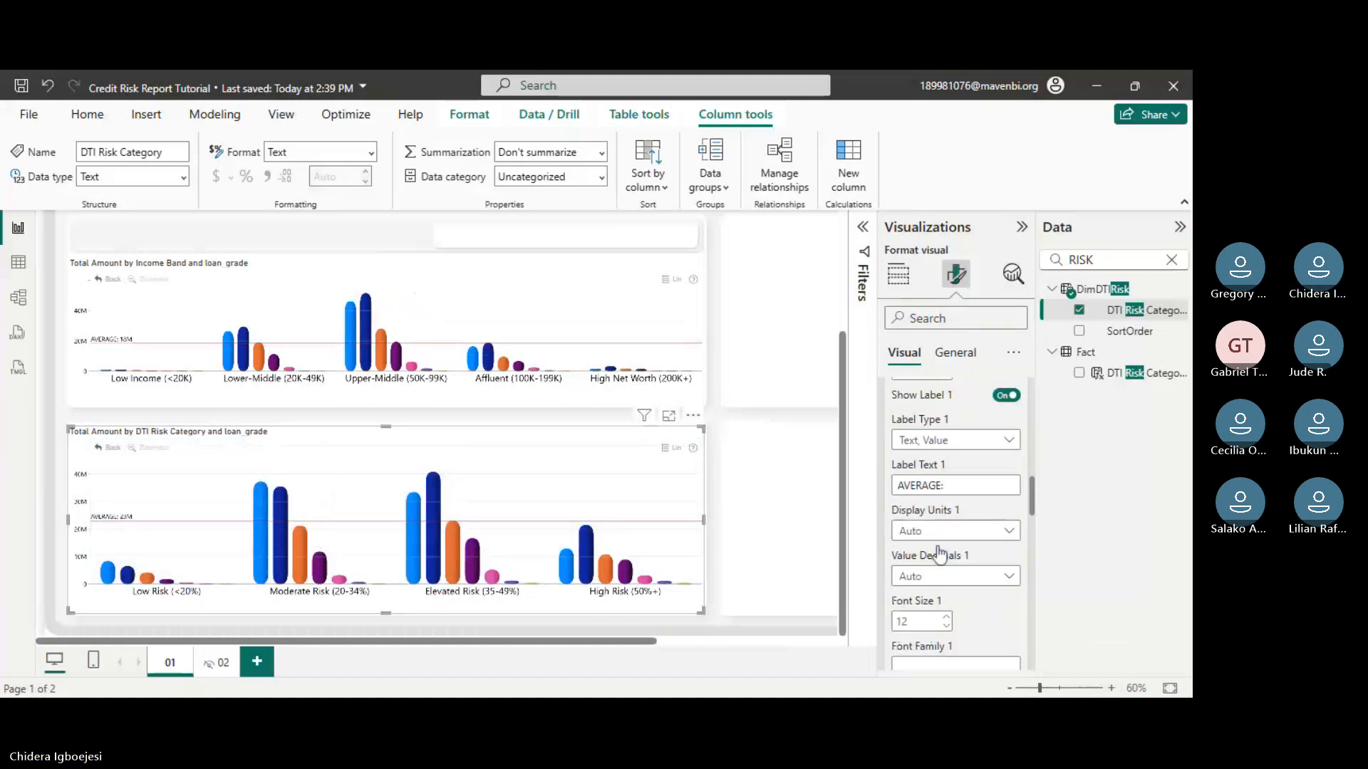
scroll(948, 556, down, 5)
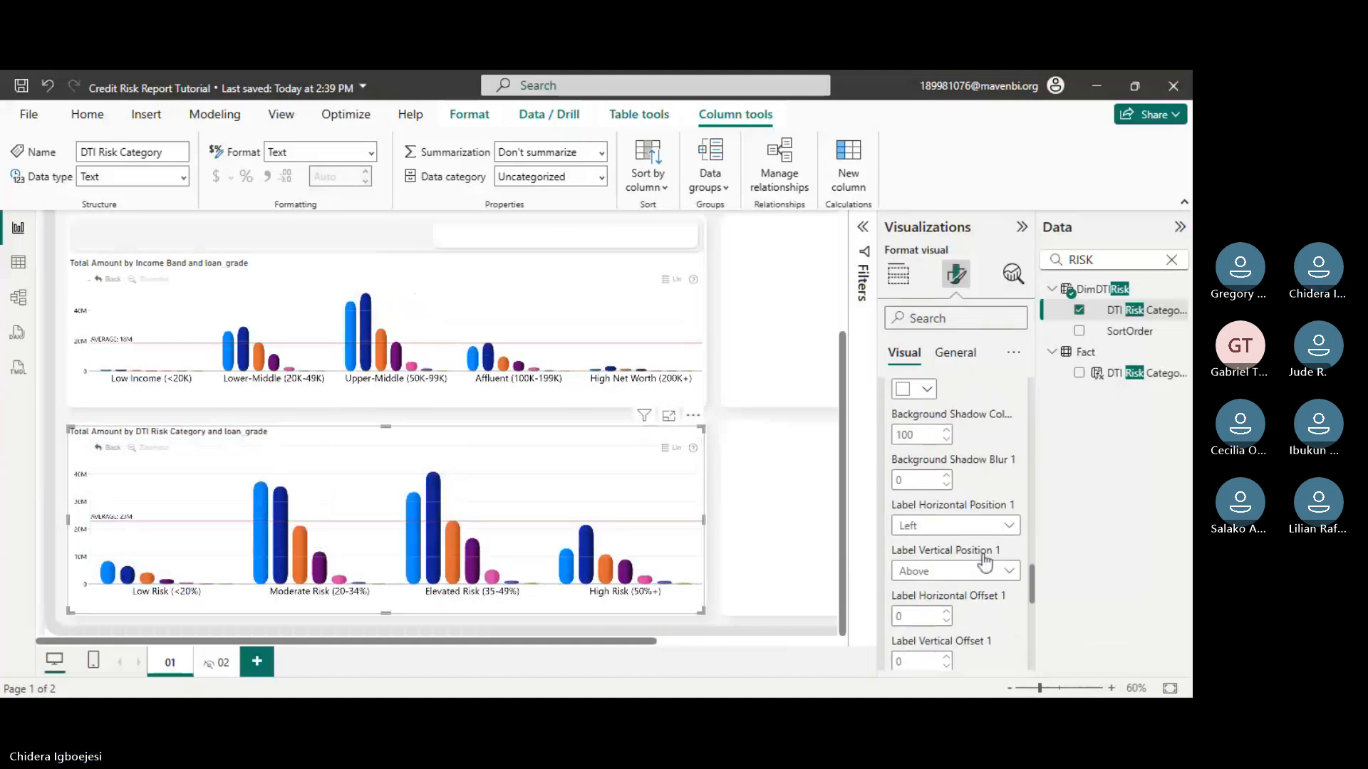
scroll(969, 559, down, 5)
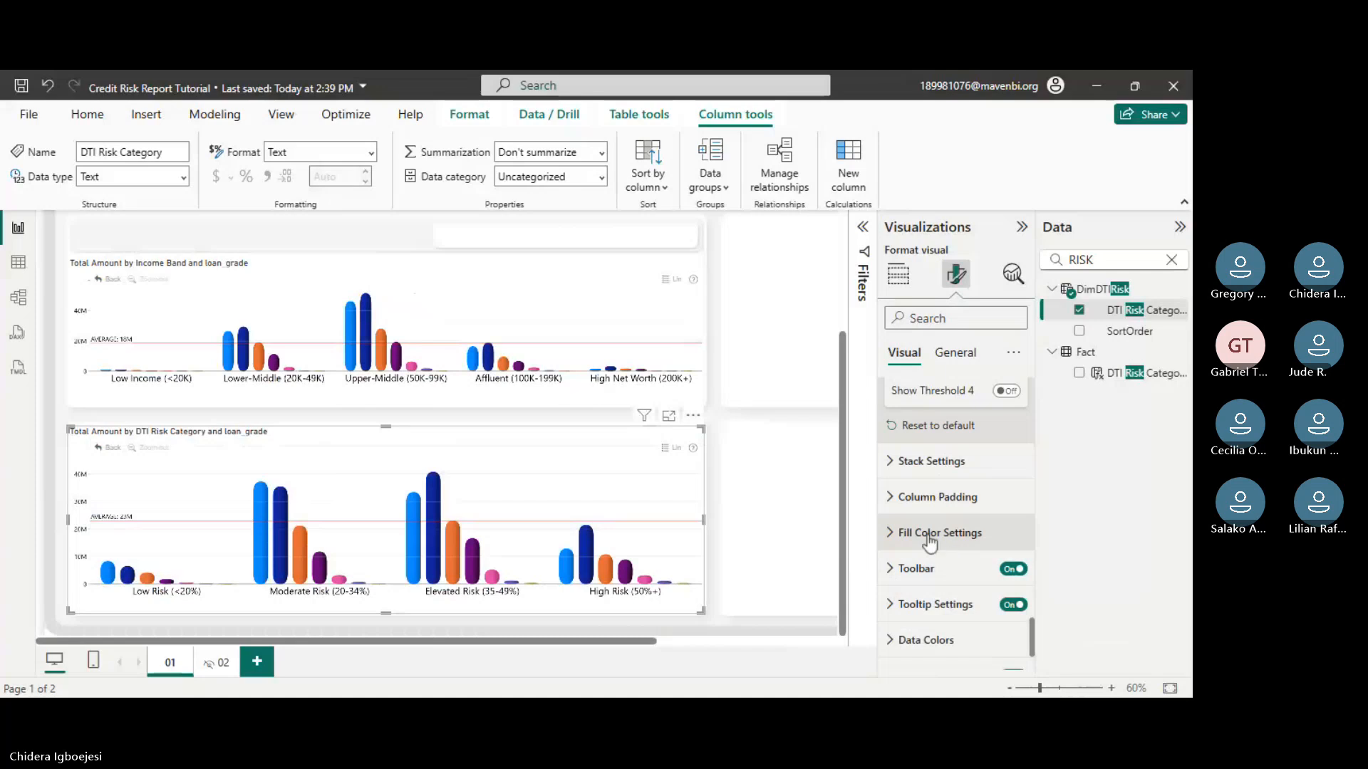
click(930, 539)
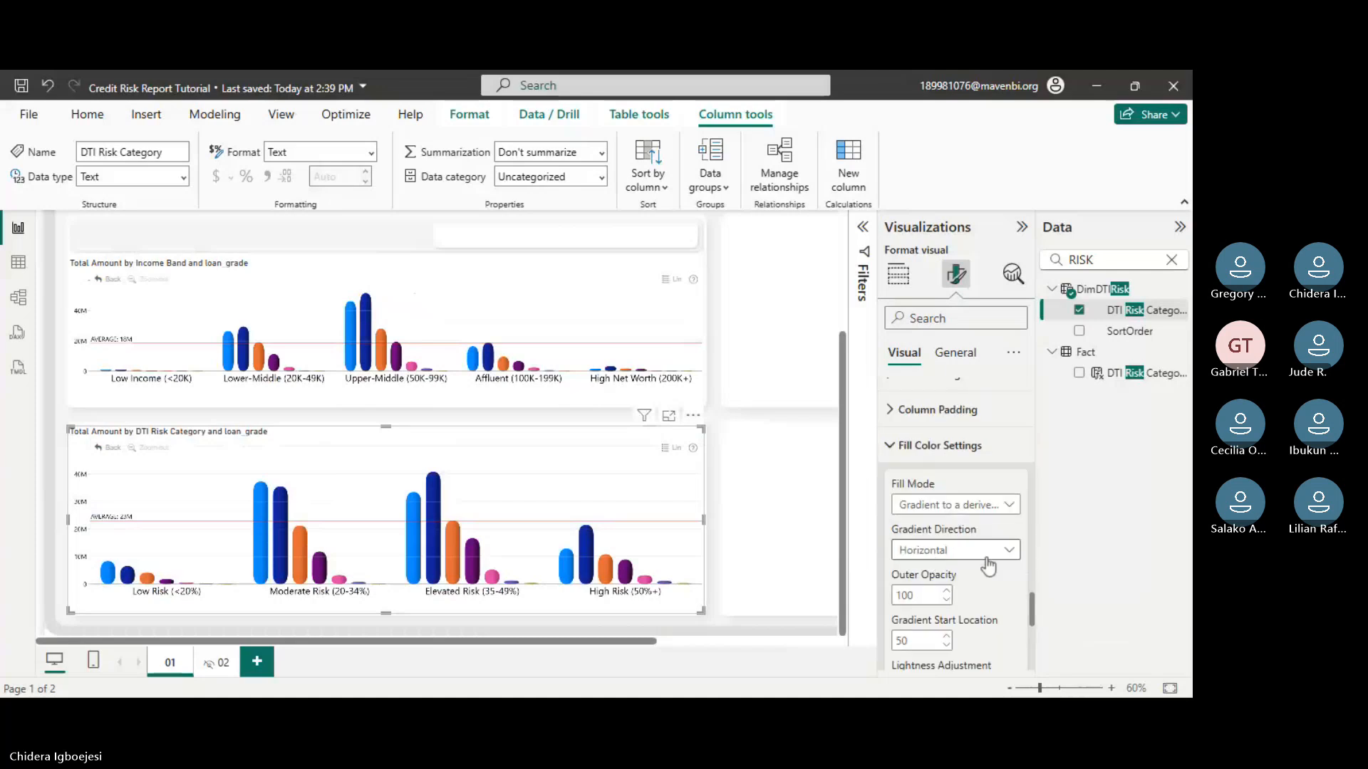
scroll(987, 567, down, 3)
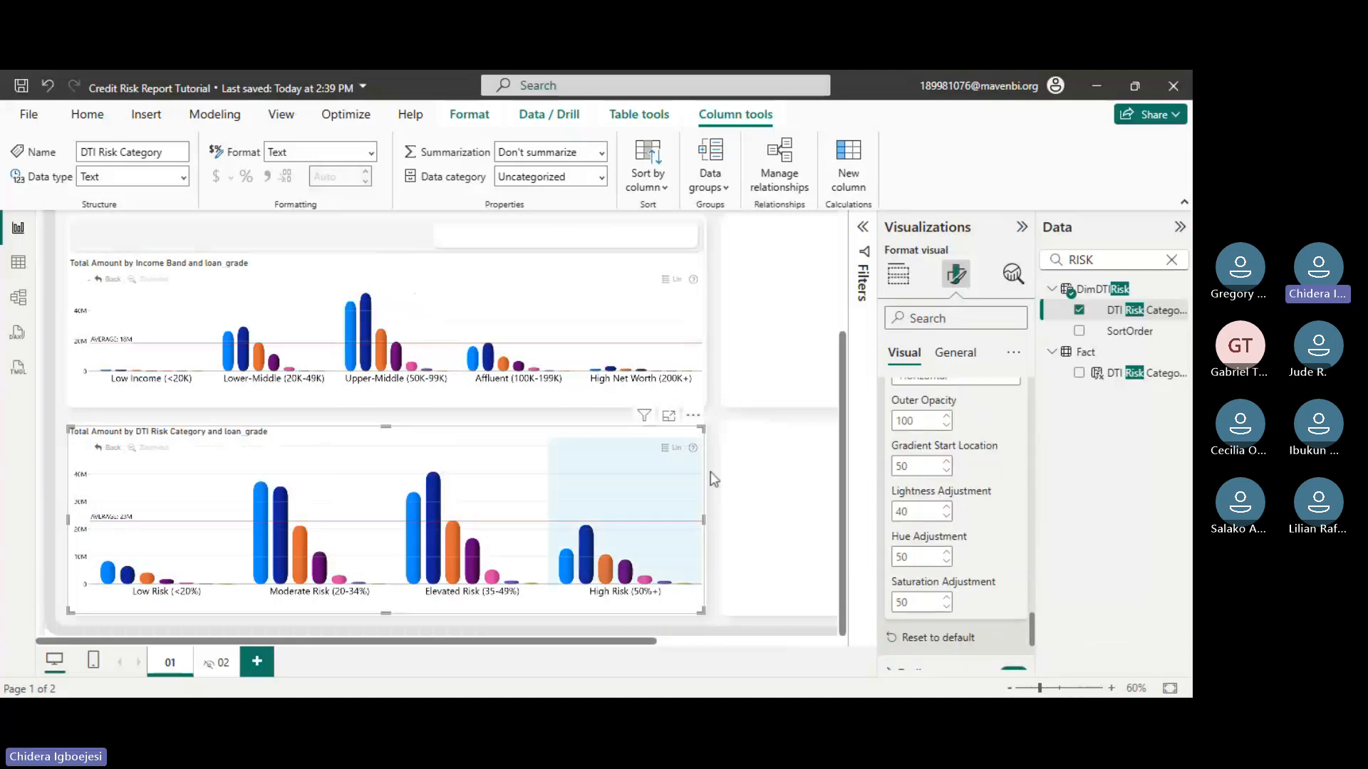
click(584, 647)
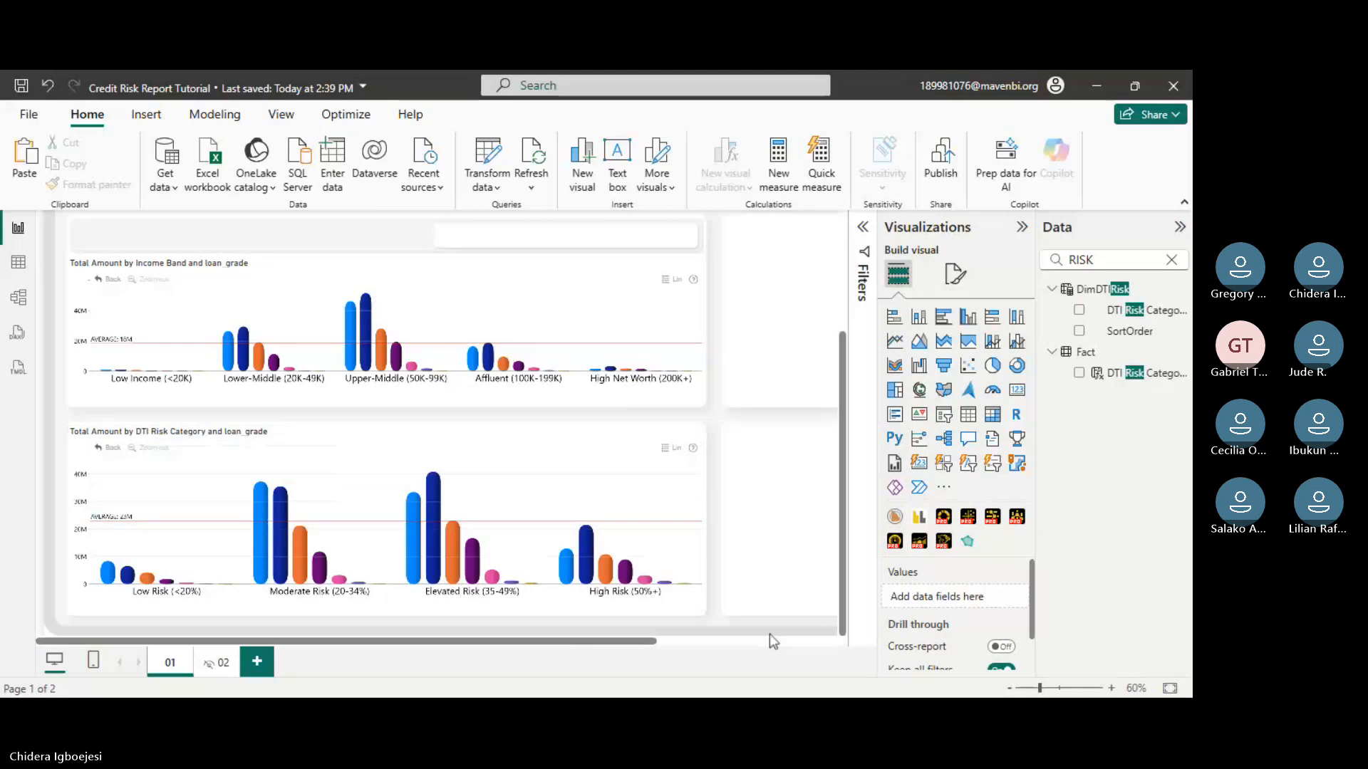
click(1013, 689)
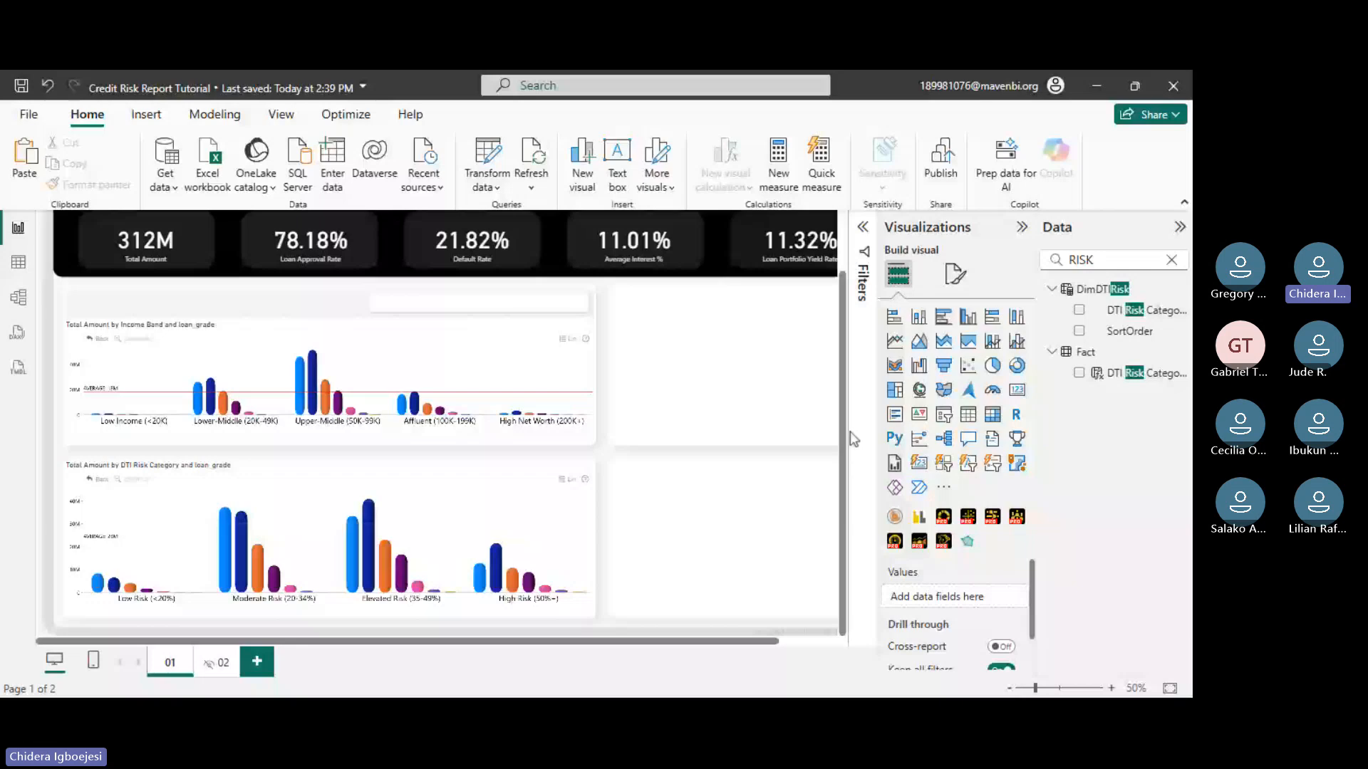
scroll(753, 476, right, 2)
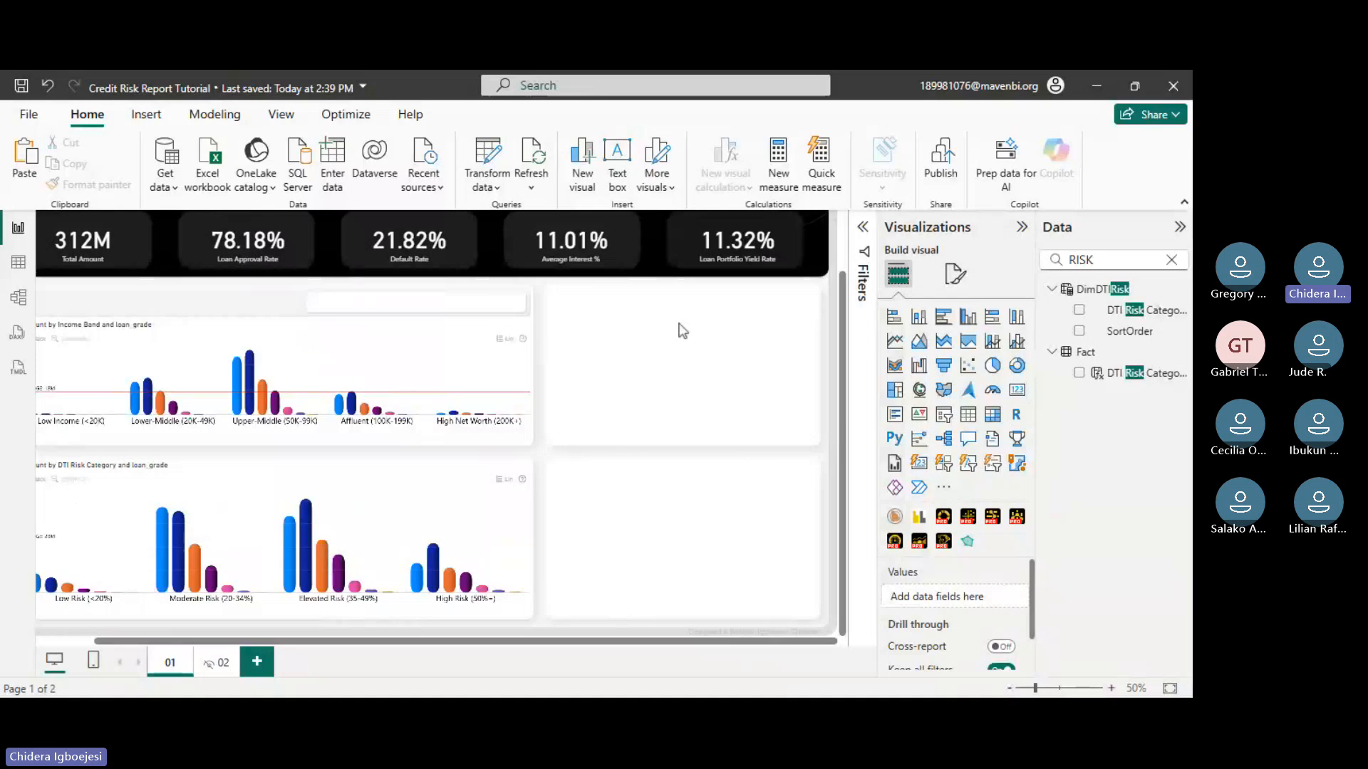
- Search the tables for INTENT and examine the loan_intent column of DimLoanPurpose in Table view, returning to the report
click(18, 265)
click(1069, 259)
text(INTENT)
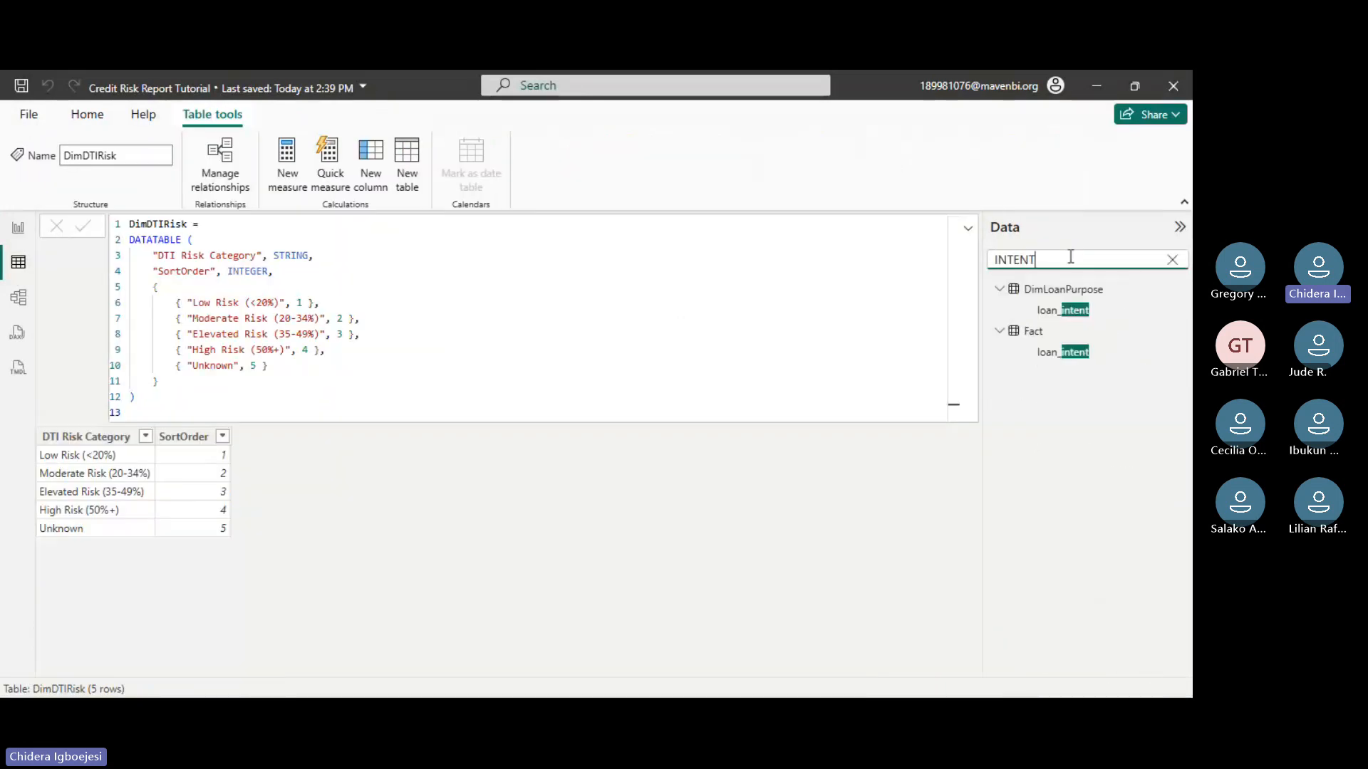
click(1078, 317)
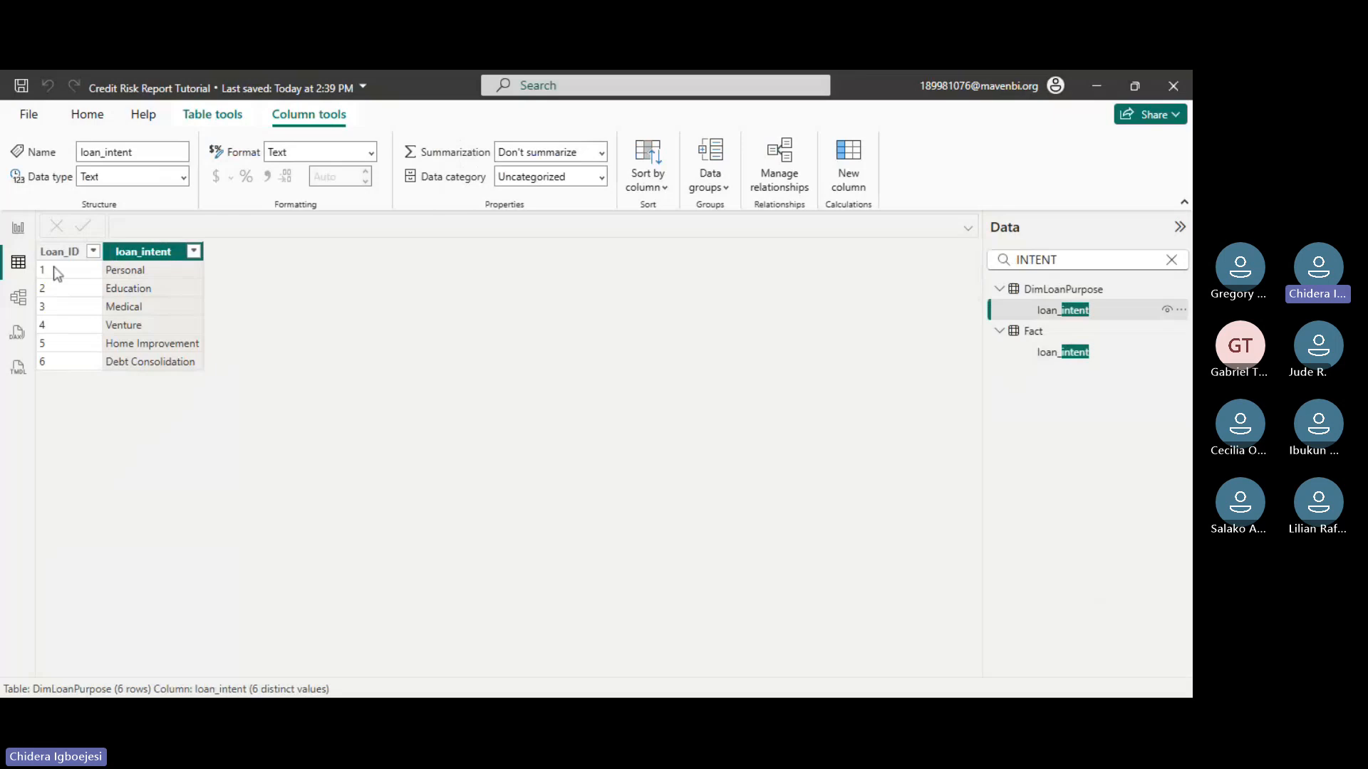
click(14, 228)
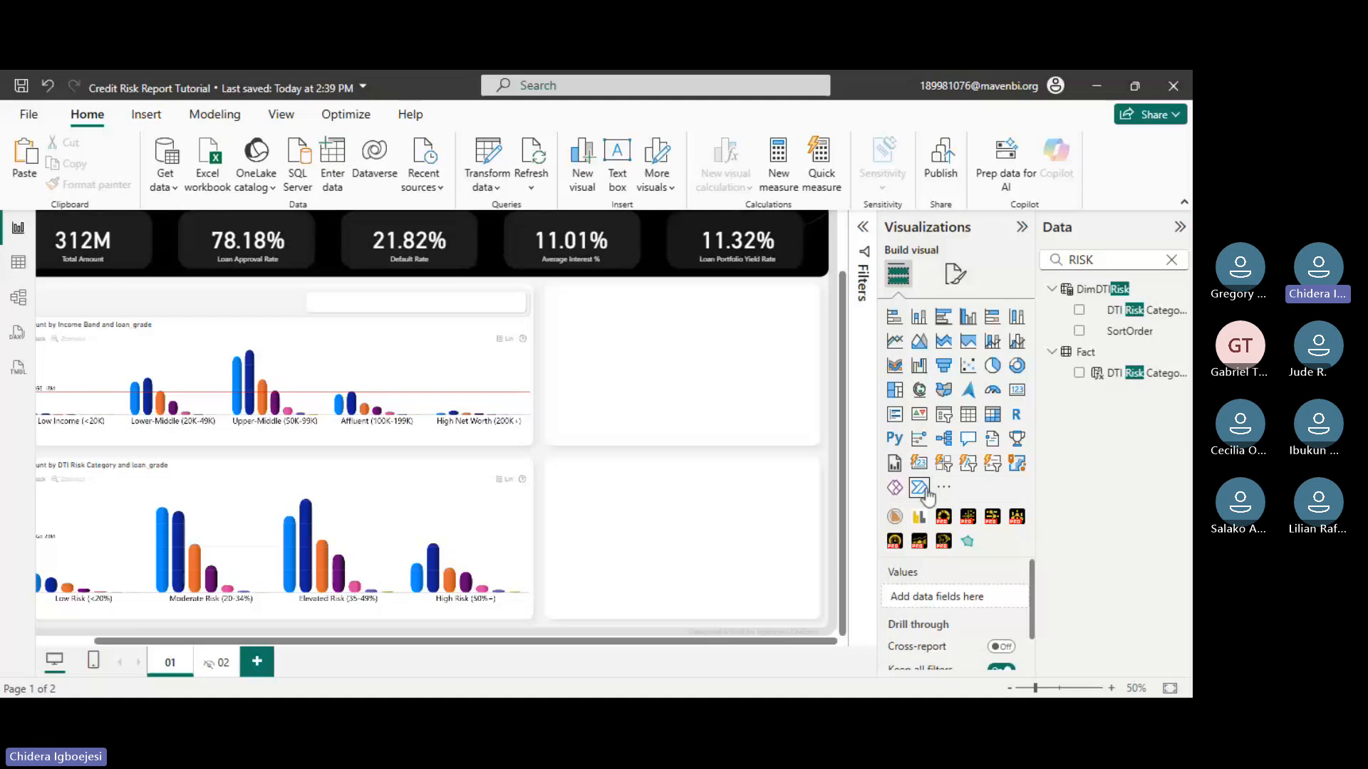
- Add a Drill Down Donut PRO (Filter) visual to the empty card beside the Income Band chart and resize it to fill
click(944, 518)
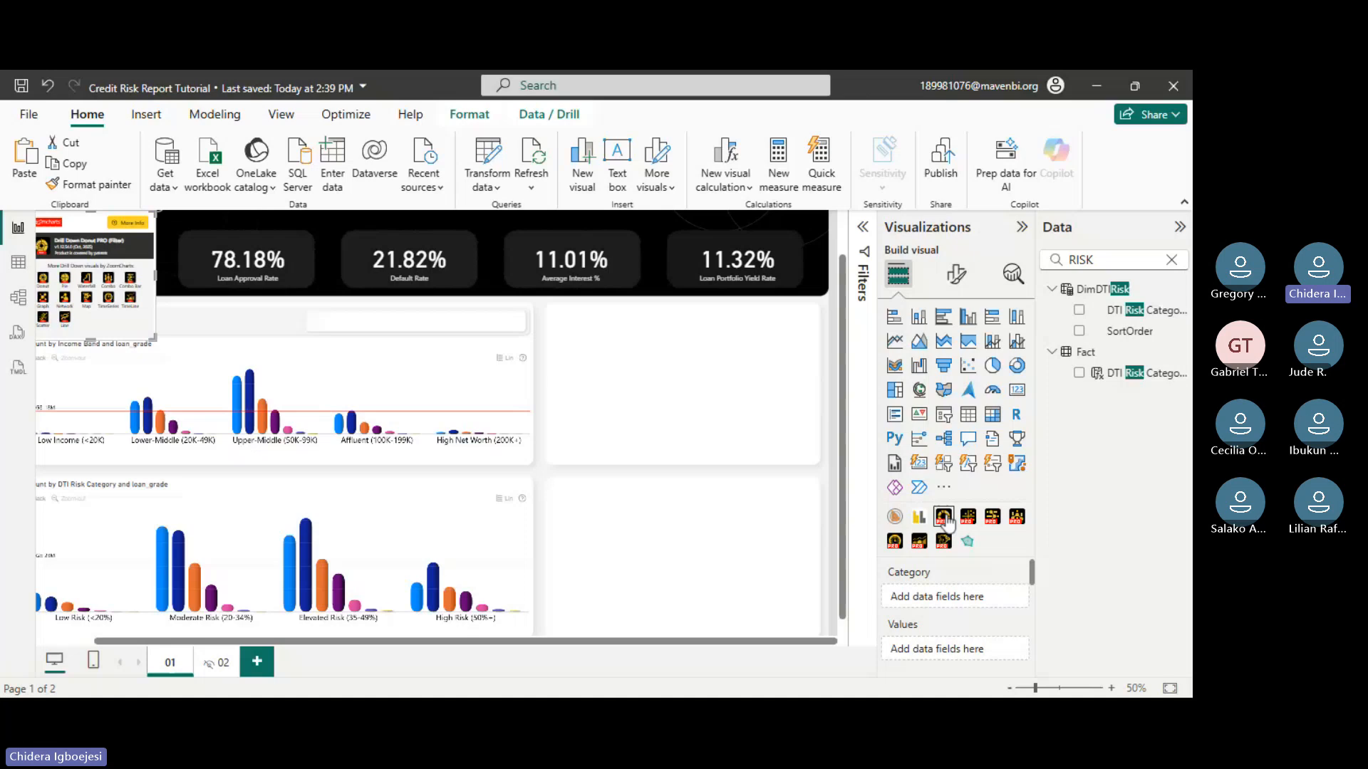
scroll(148, 267, up, 1)
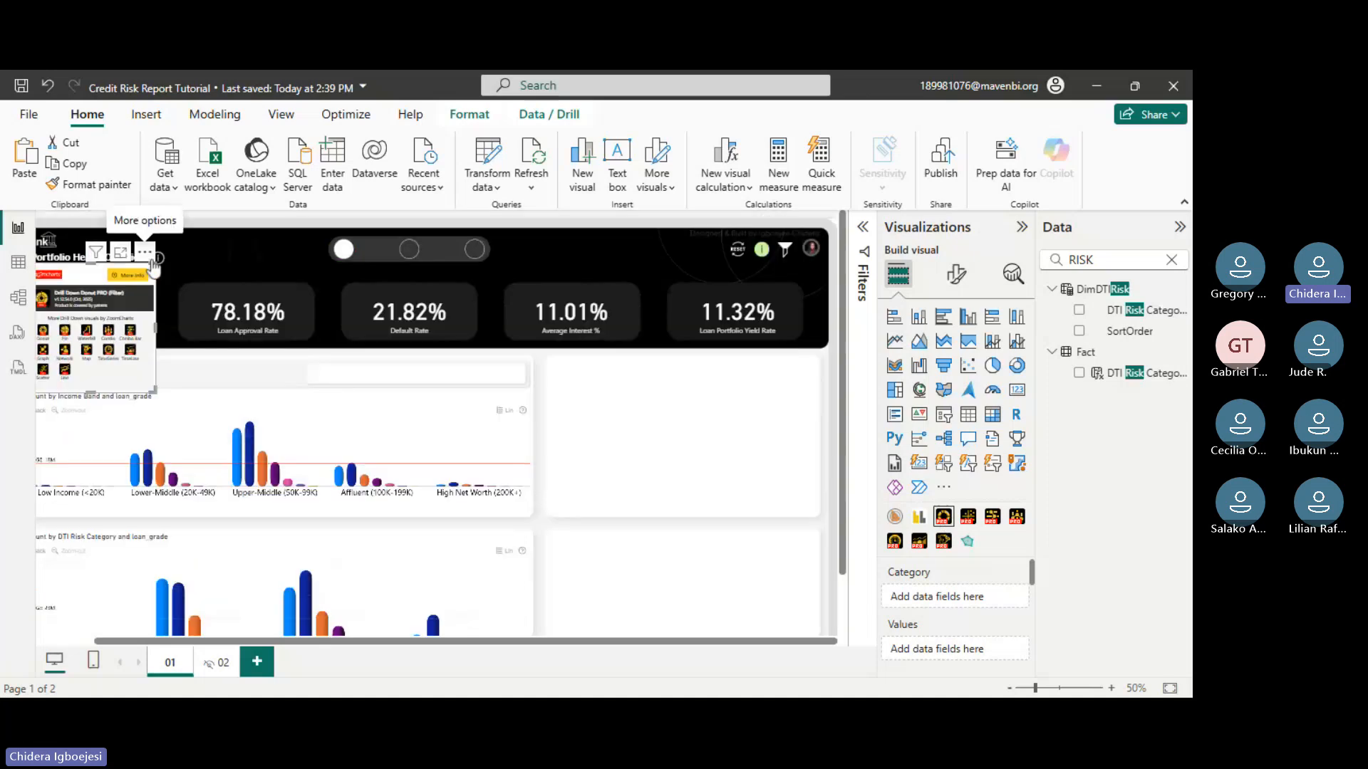
drag(151, 262, 672, 360)
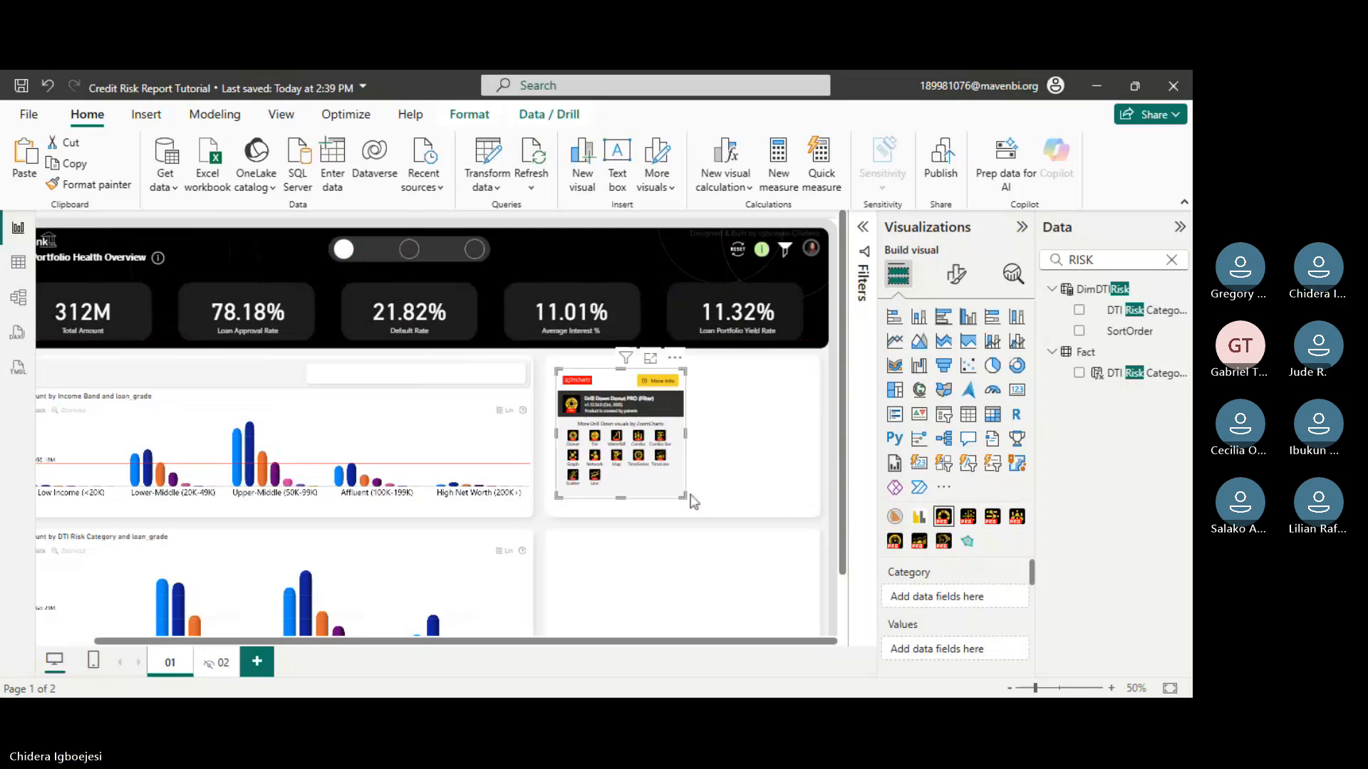
drag(684, 497, 814, 503)
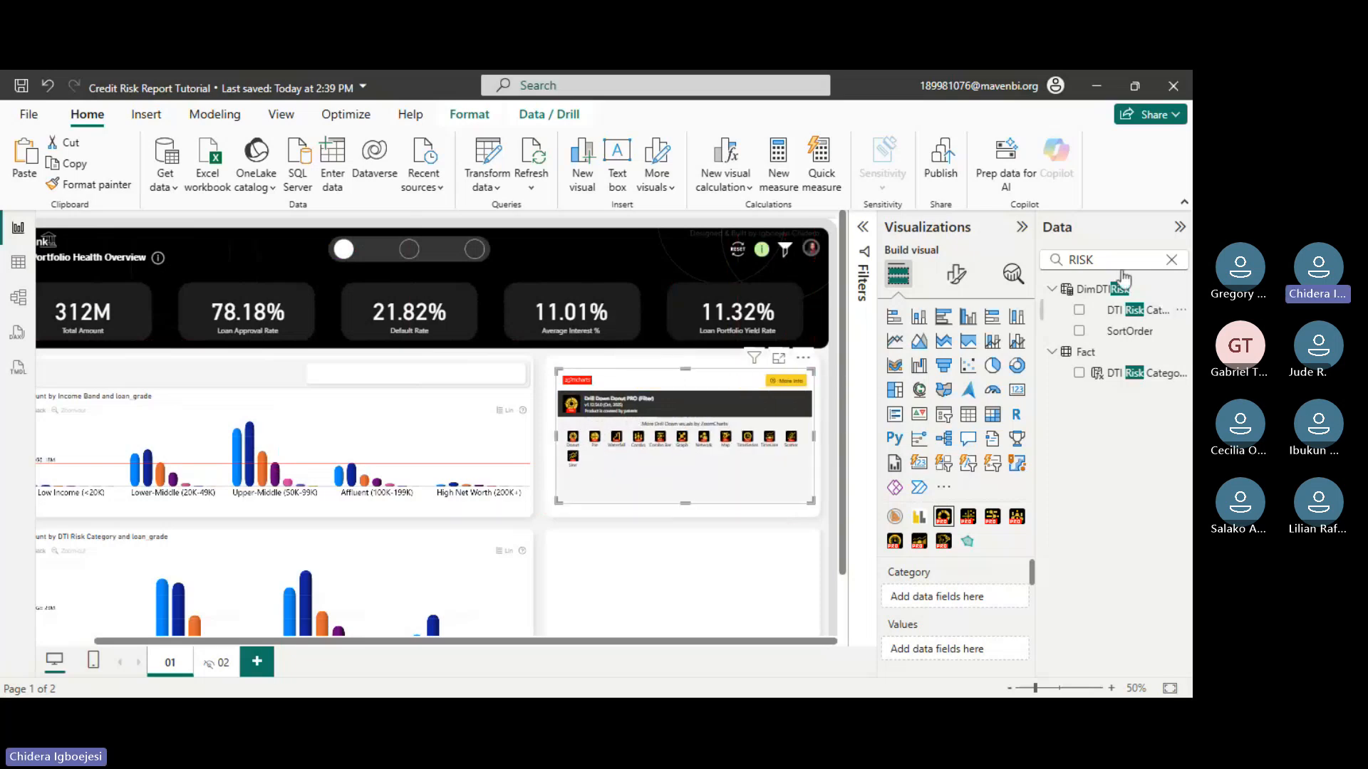
drag(1118, 261, 1008, 276)
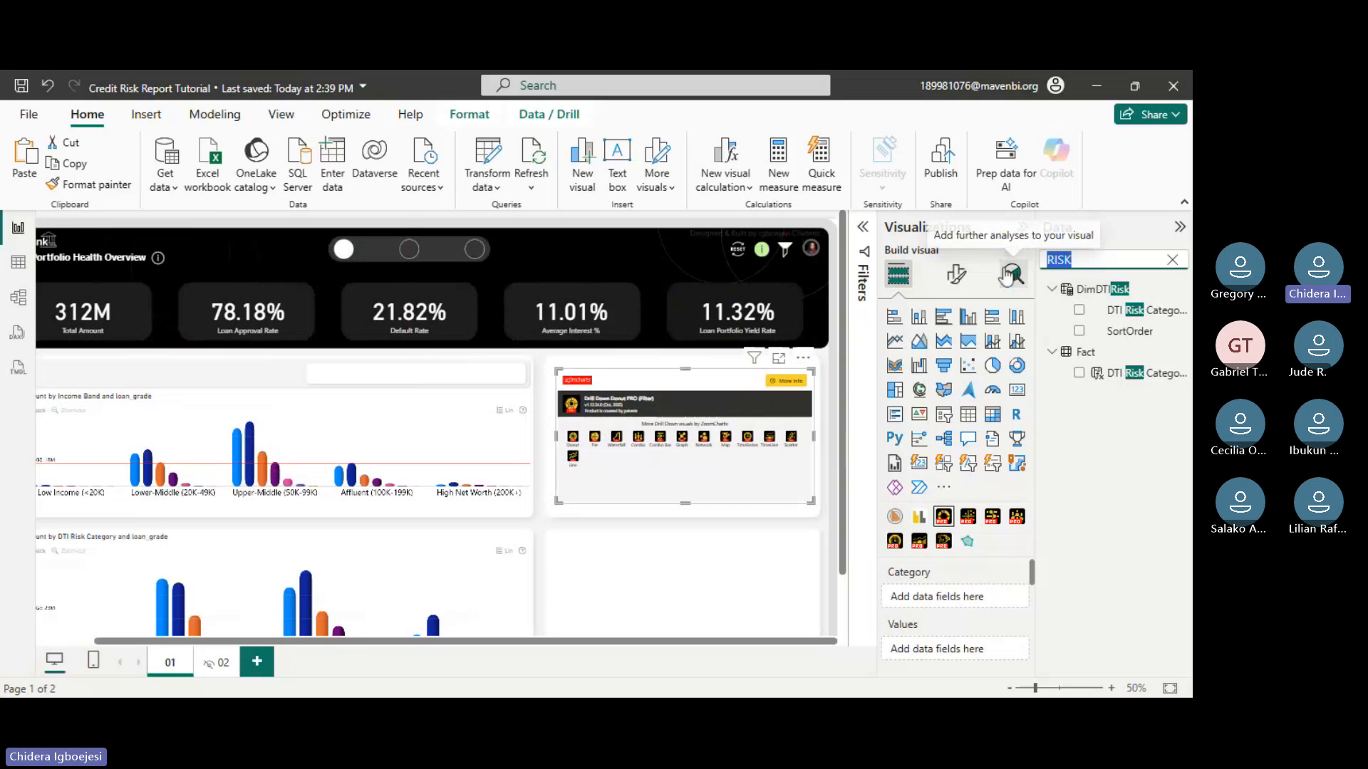
text(LOA)
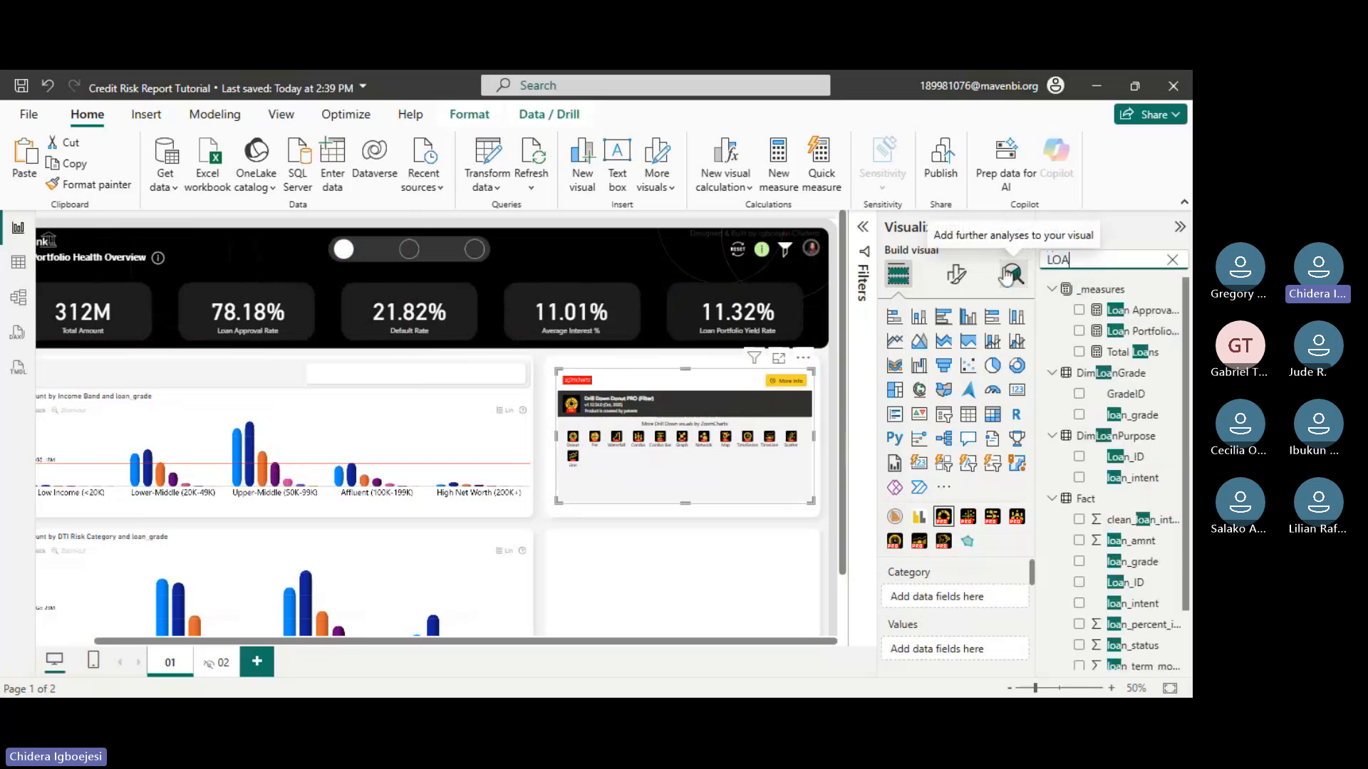
text(N)
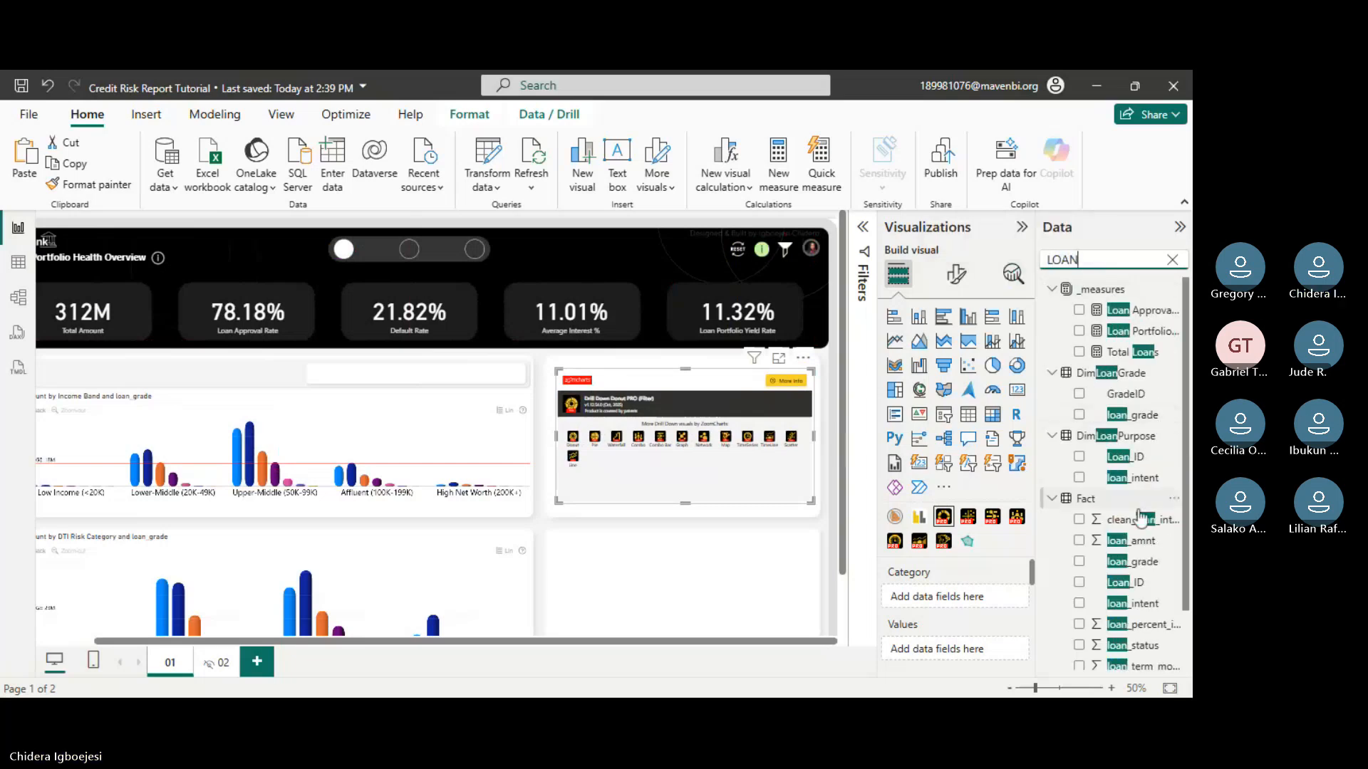
scroll(1136, 525, down, 2)
scroll(1136, 525, up, 2)
- Search the data fields for AM and add the Total Amount measure to the donut chart's values
click(1173, 261)
text(AM)
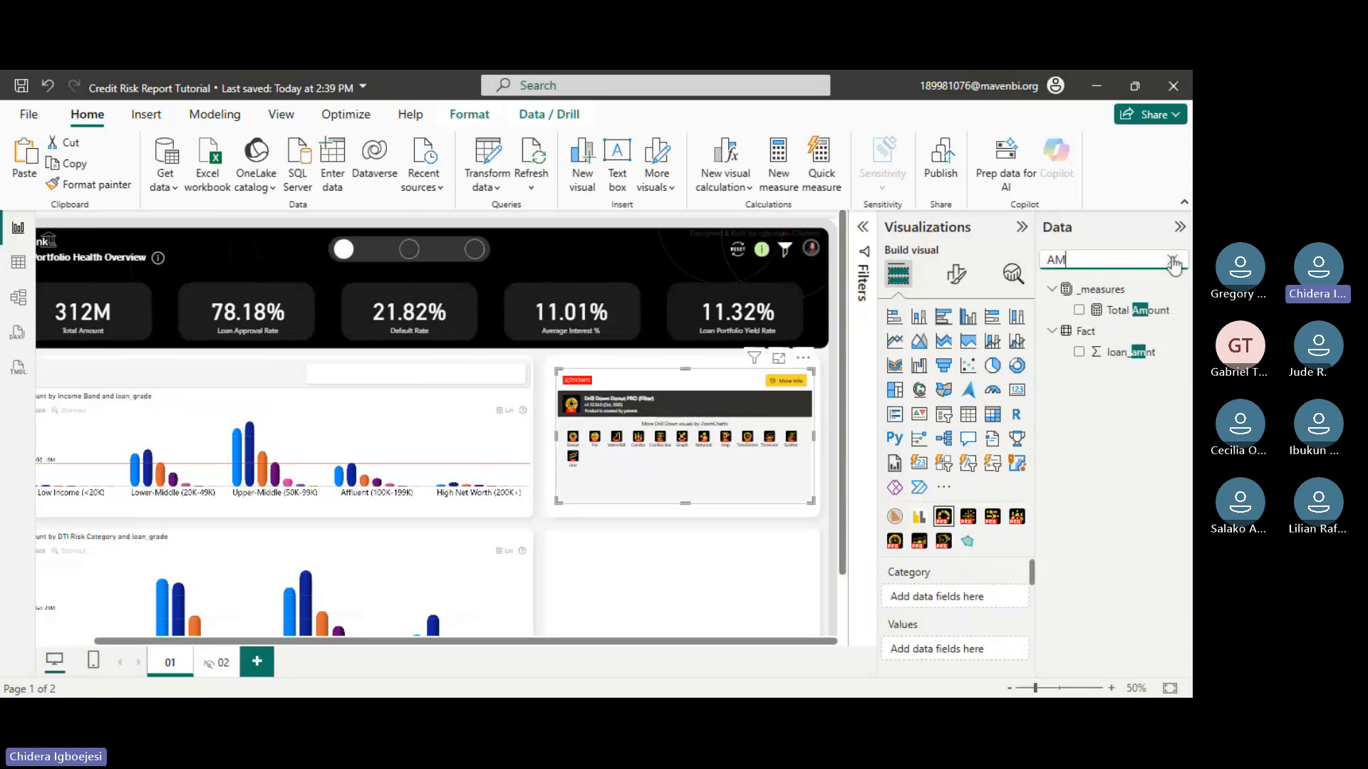
click(1125, 314)
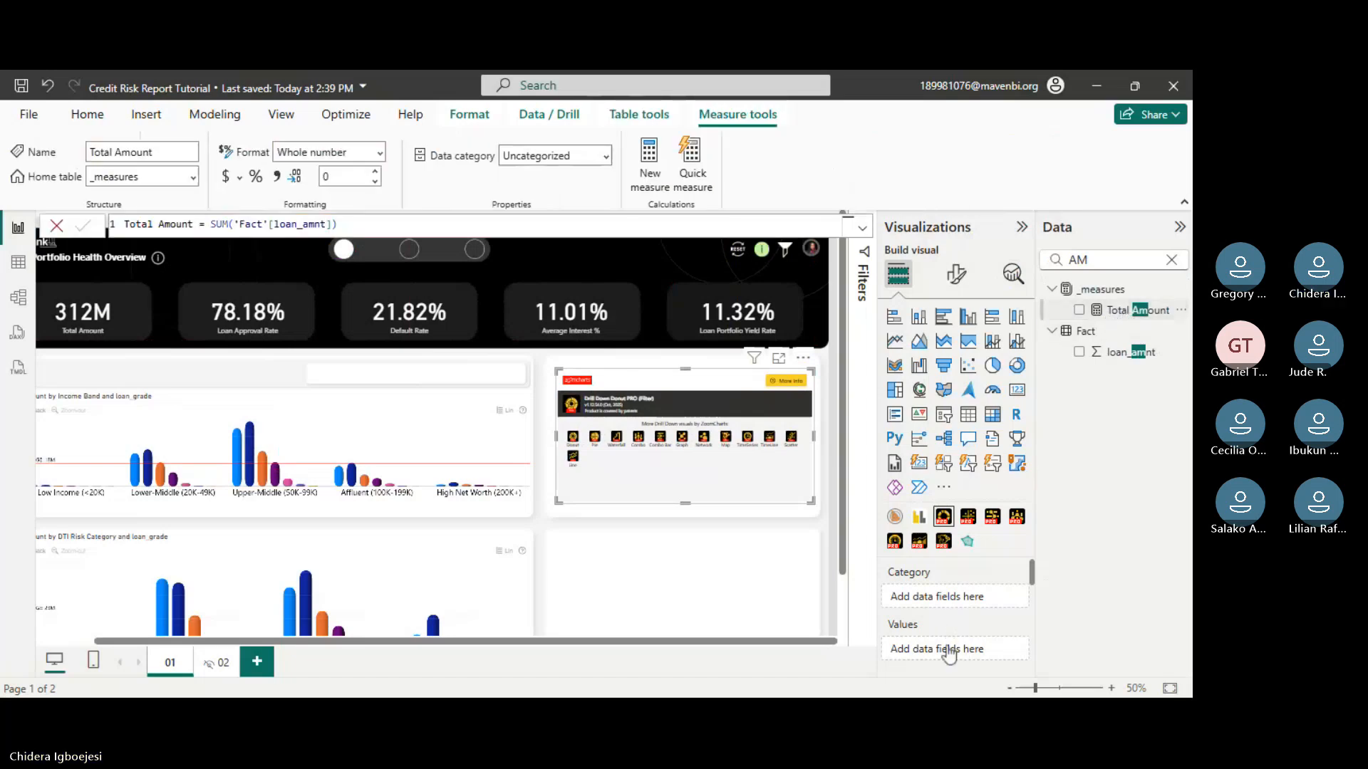
drag(948, 655, 950, 651)
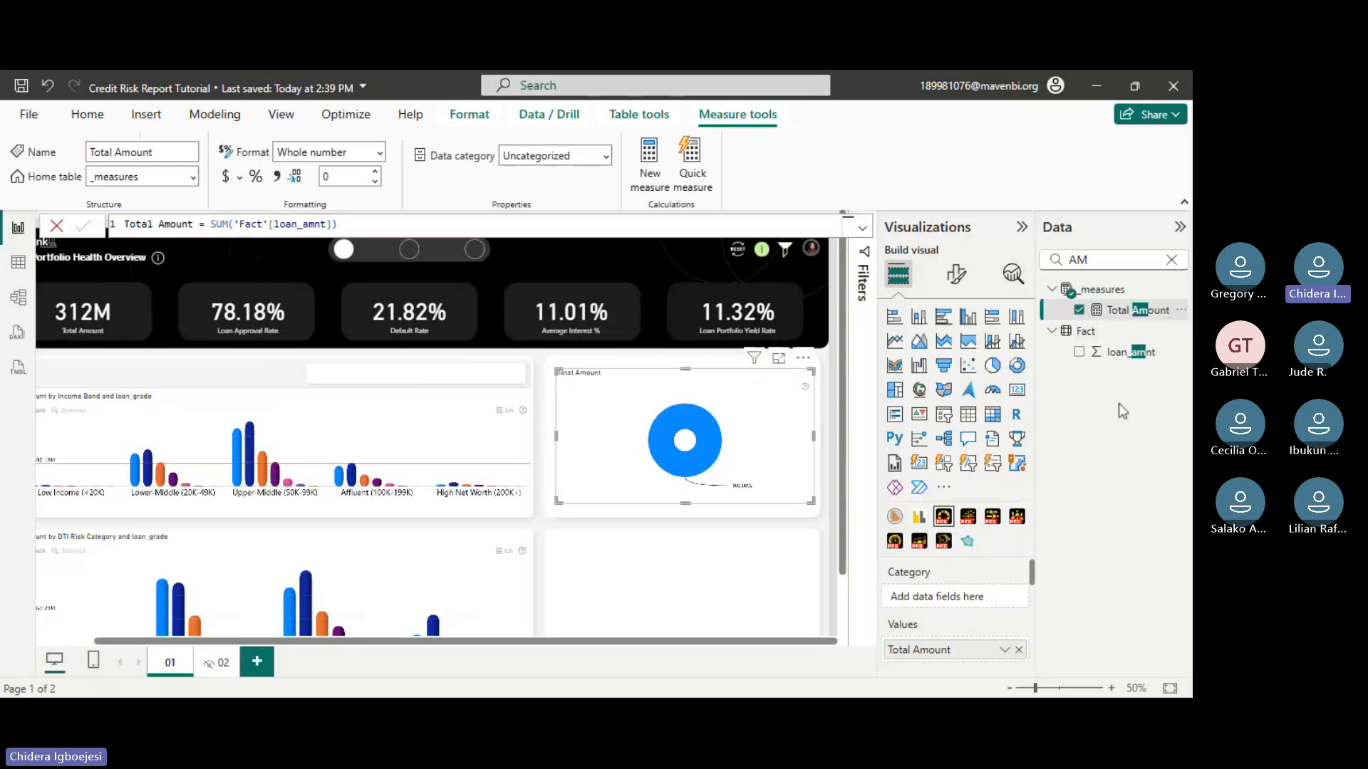
- Search the data fields for INTE and add DimLoanPurpose's loan_intent field to the donut chart's category
drag(1101, 260, 995, 269)
text(INTE)
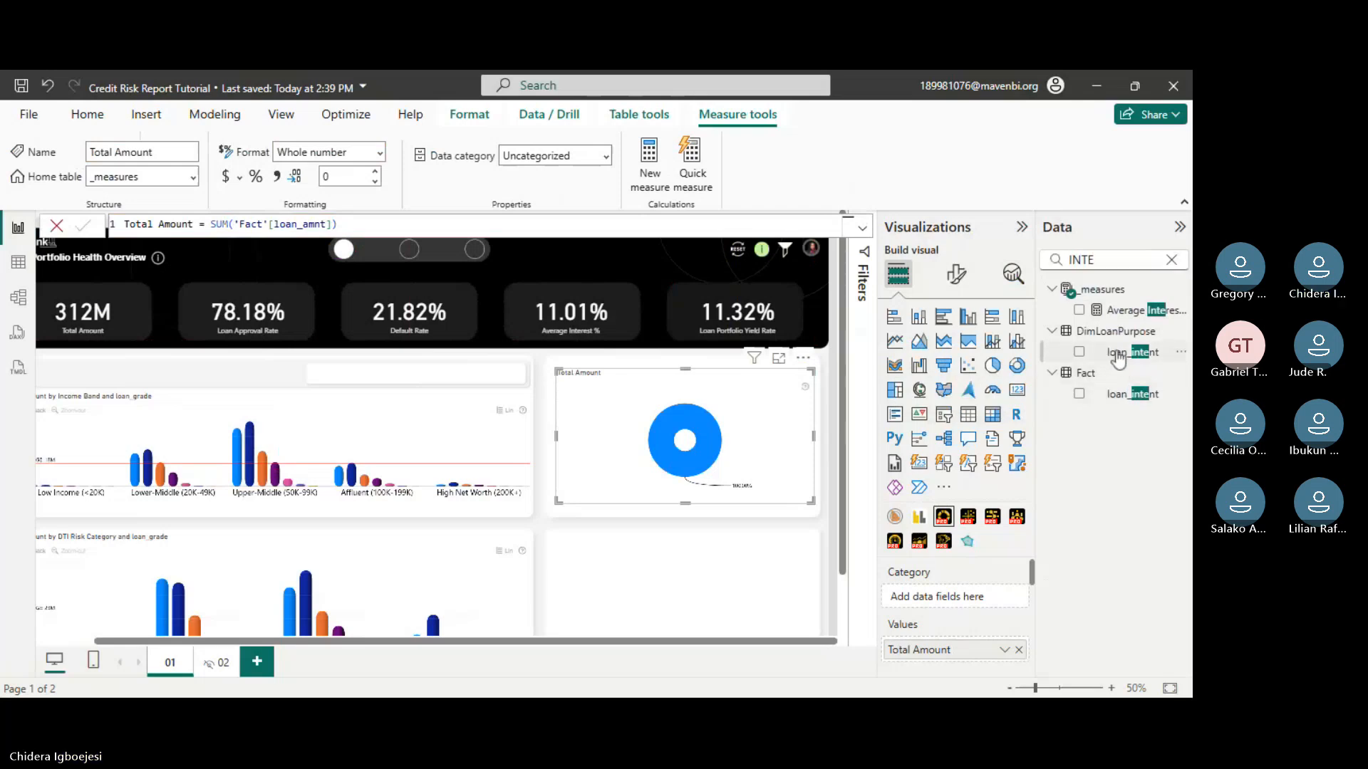
drag(1115, 353, 946, 605)
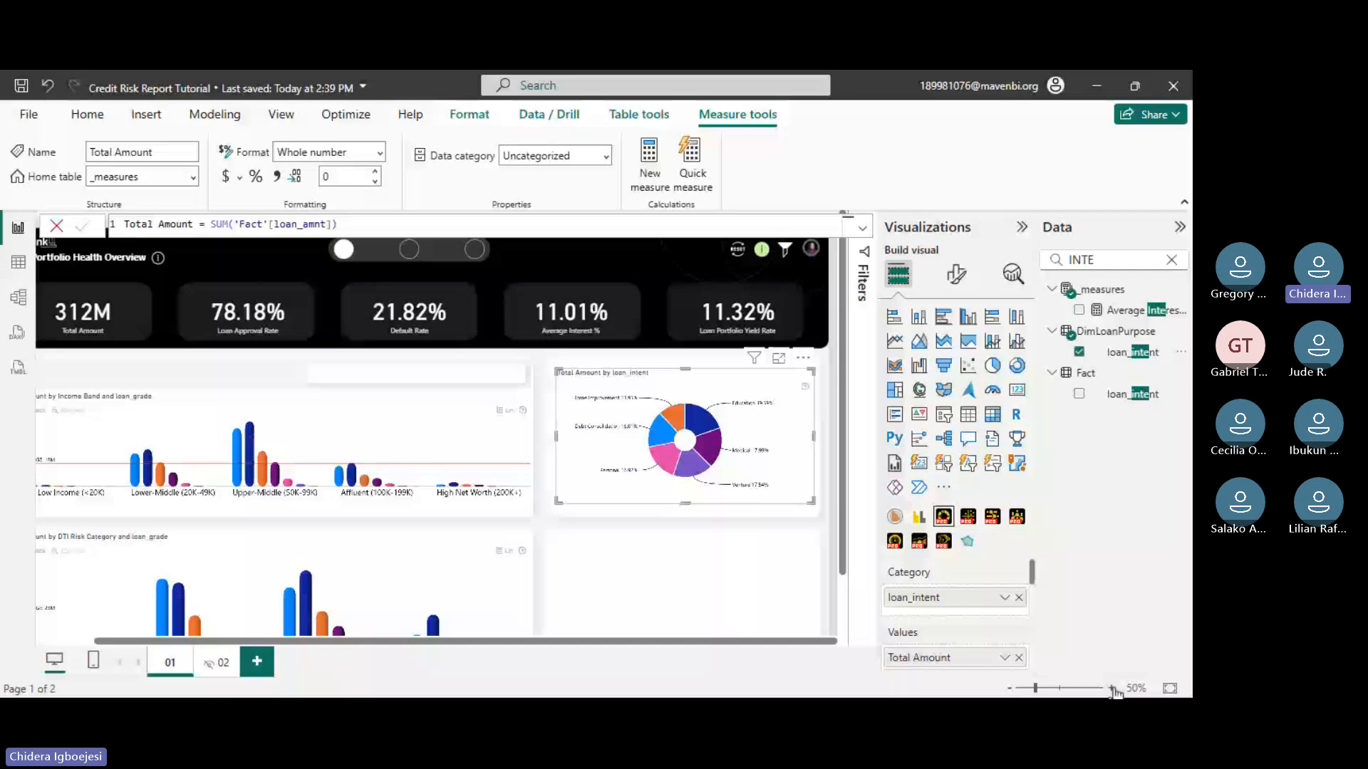
- Try an outer radius of 80 for the donut in its Donut format settings, and set it back to 60
click(1111, 688)
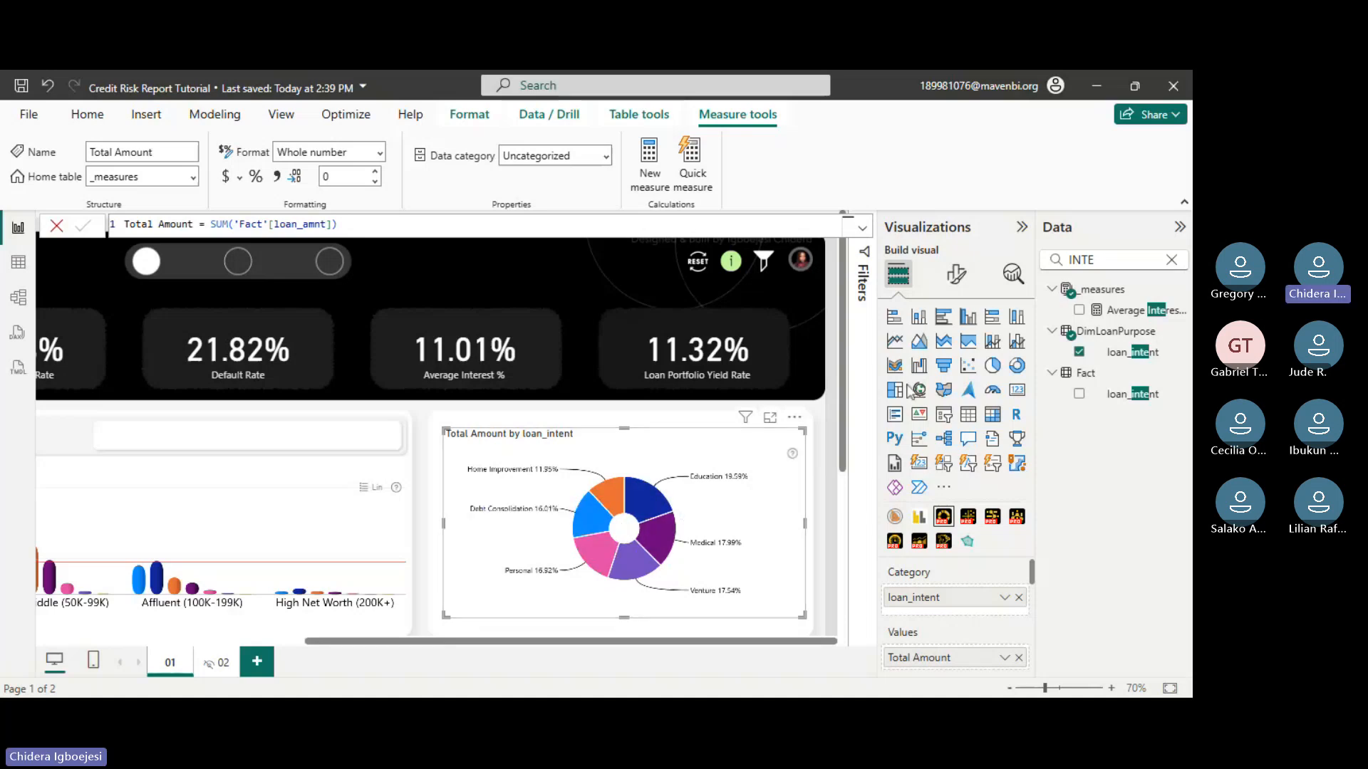
click(957, 274)
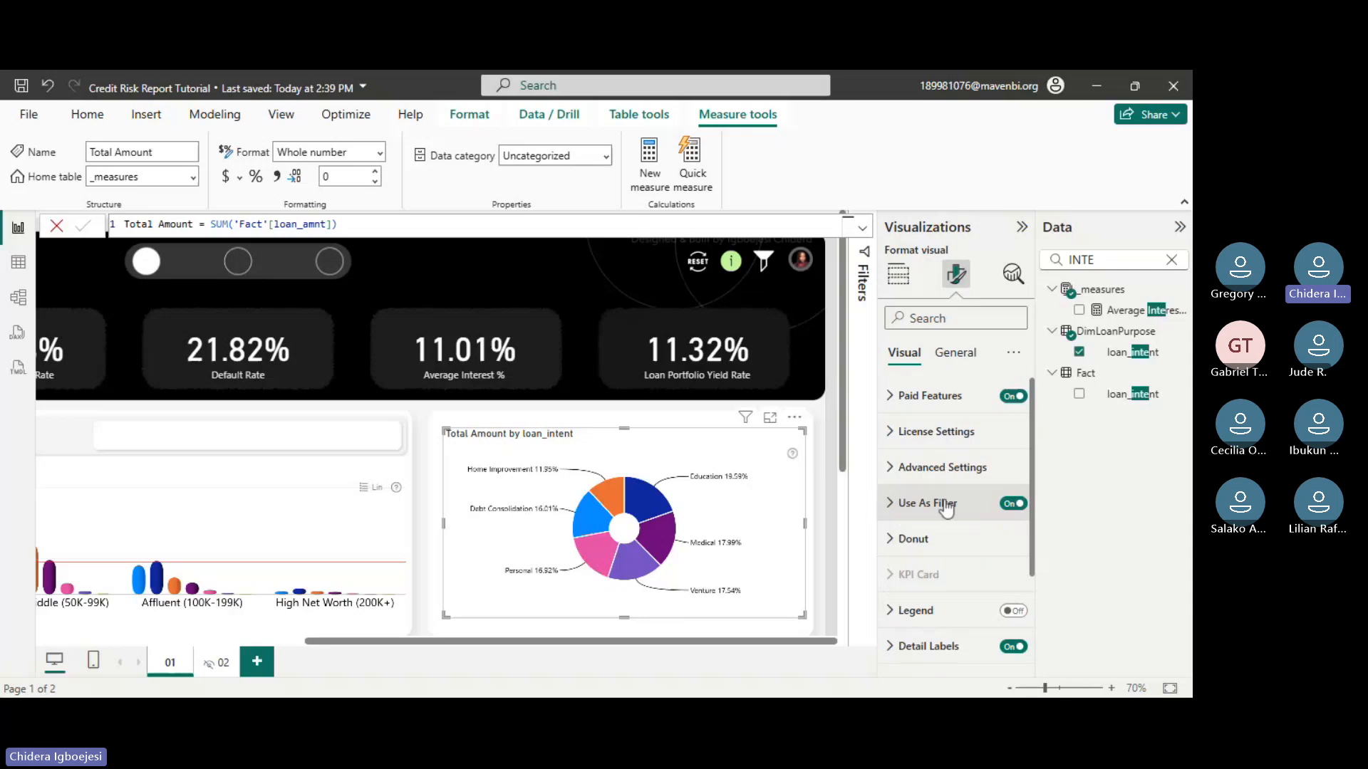
click(931, 547)
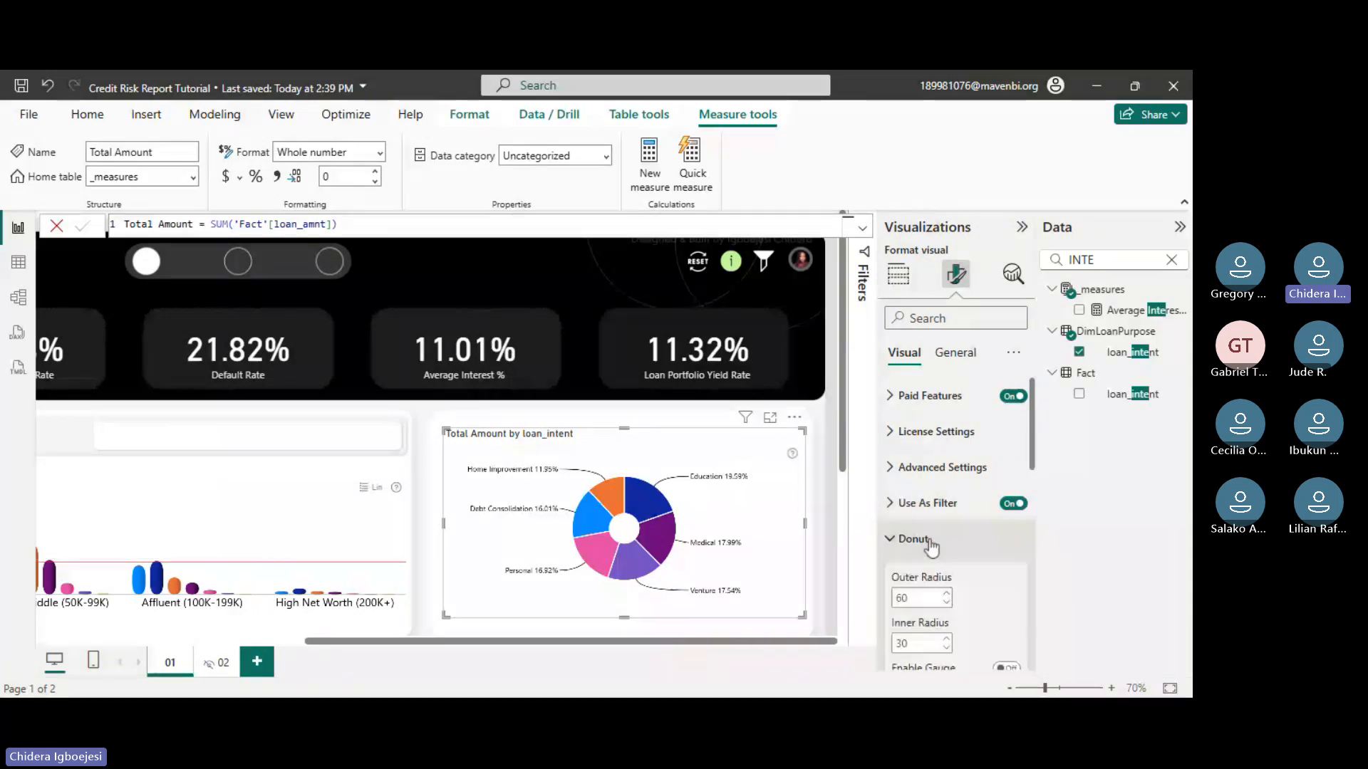
scroll(926, 498, down, 3)
double_click(904, 425)
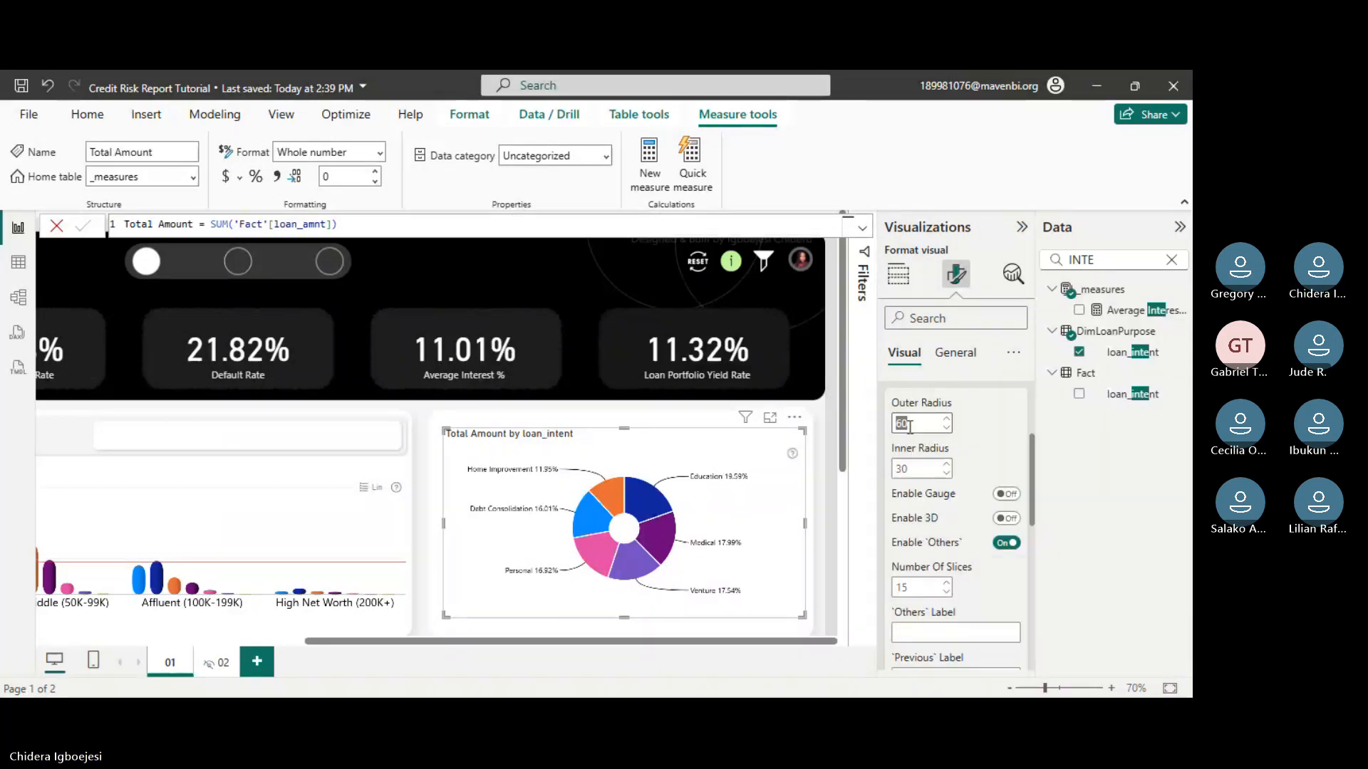
text(80)
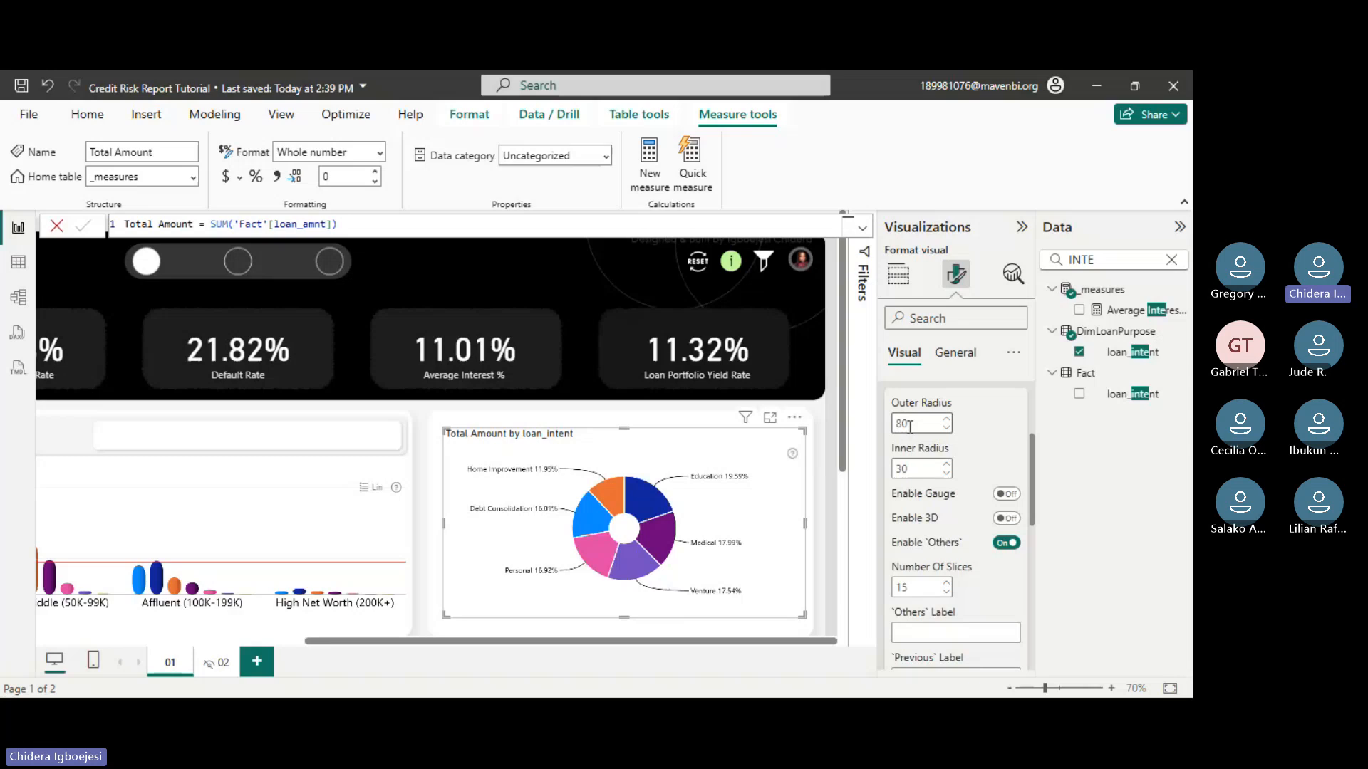
double_click(909, 427)
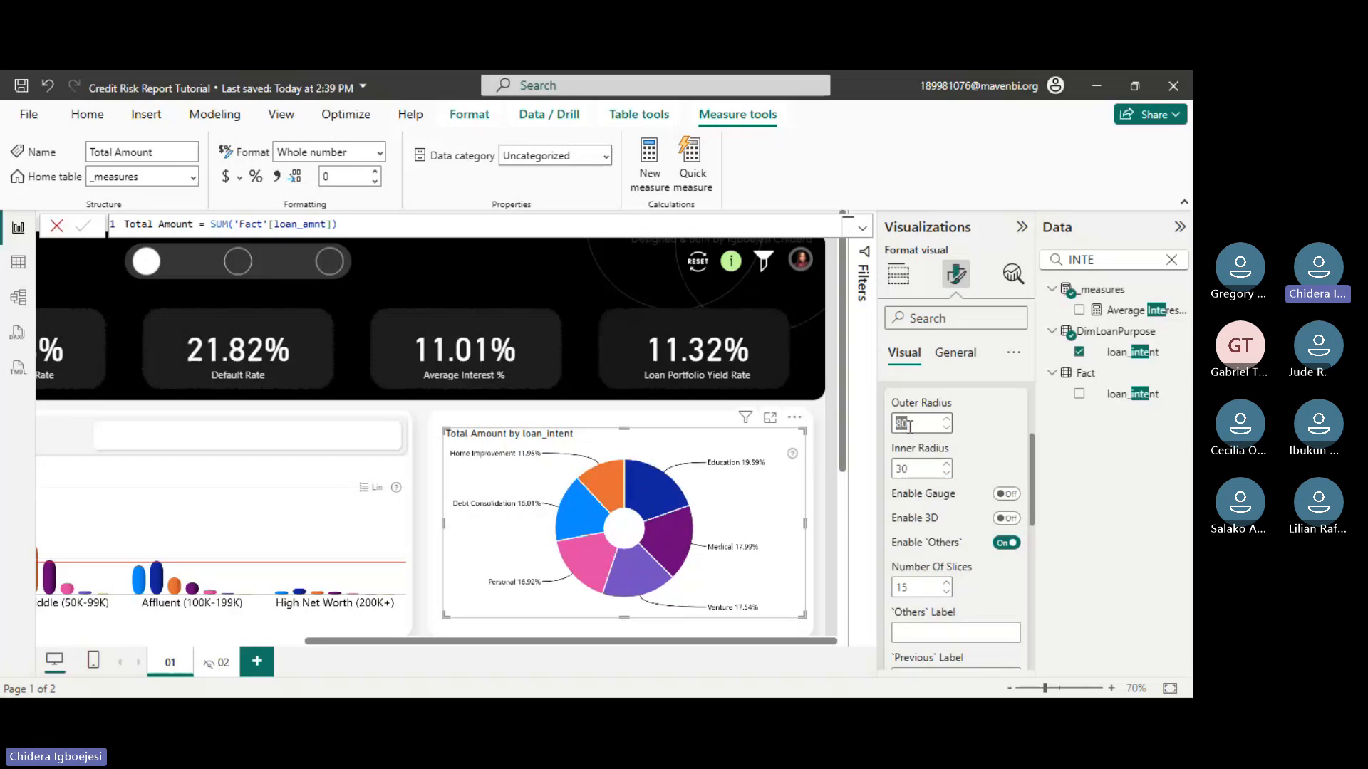
text(60)
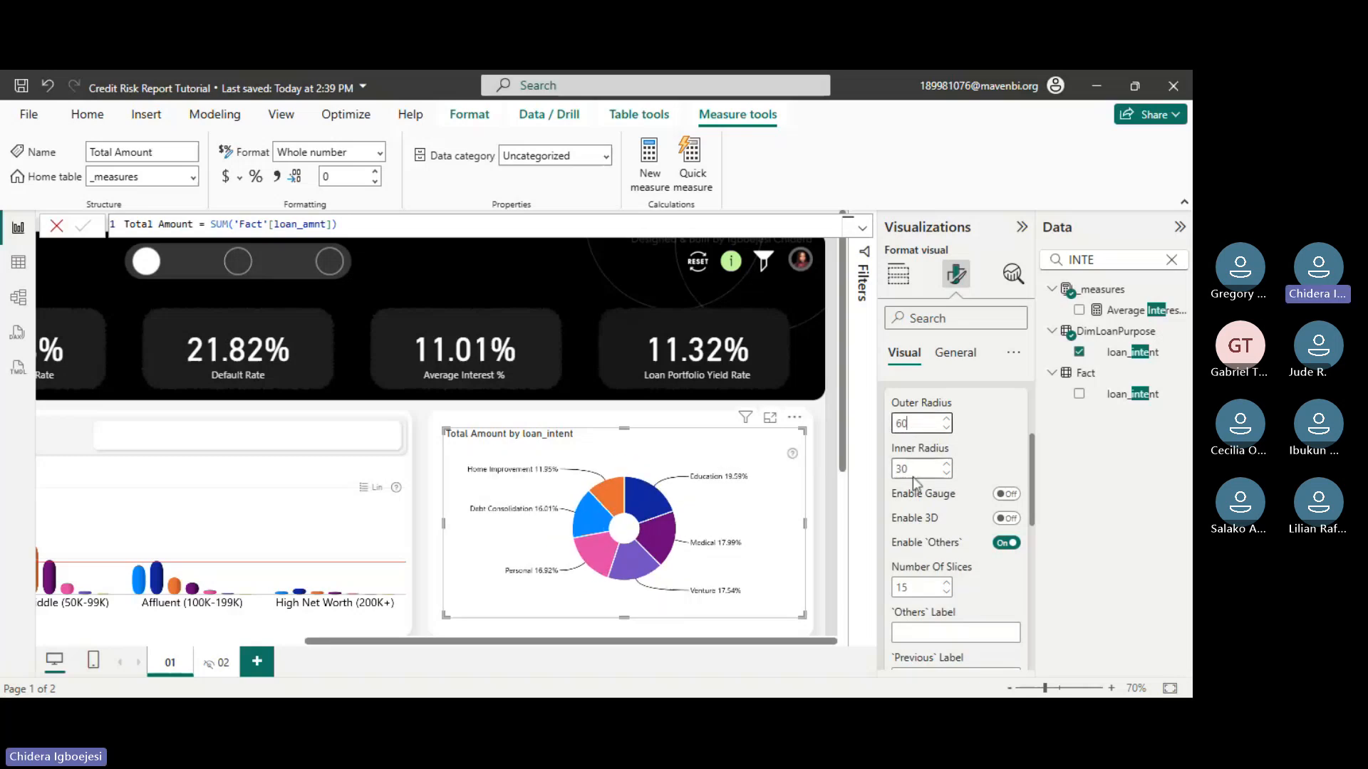
- Set the donut's inner radius to 70 after trying 60
double_click(912, 470)
text(60)
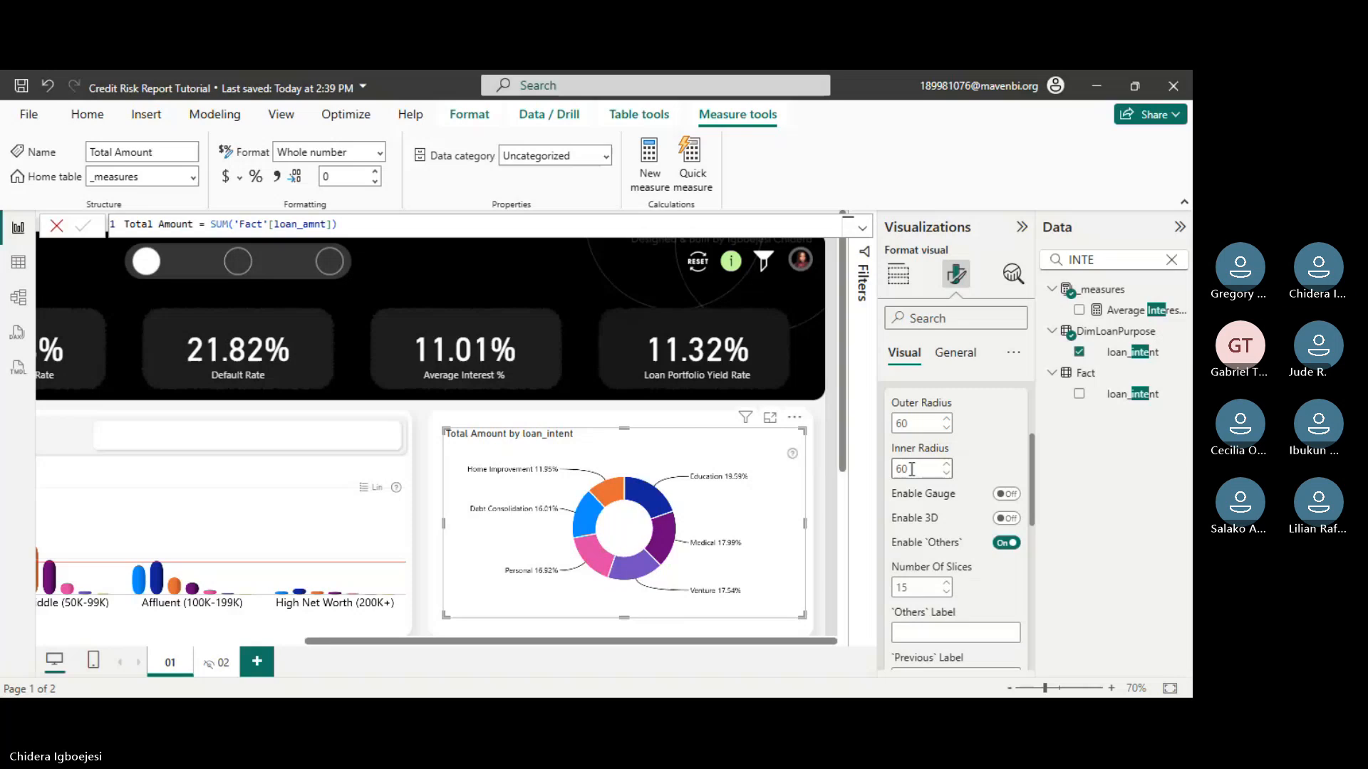
double_click(912, 469)
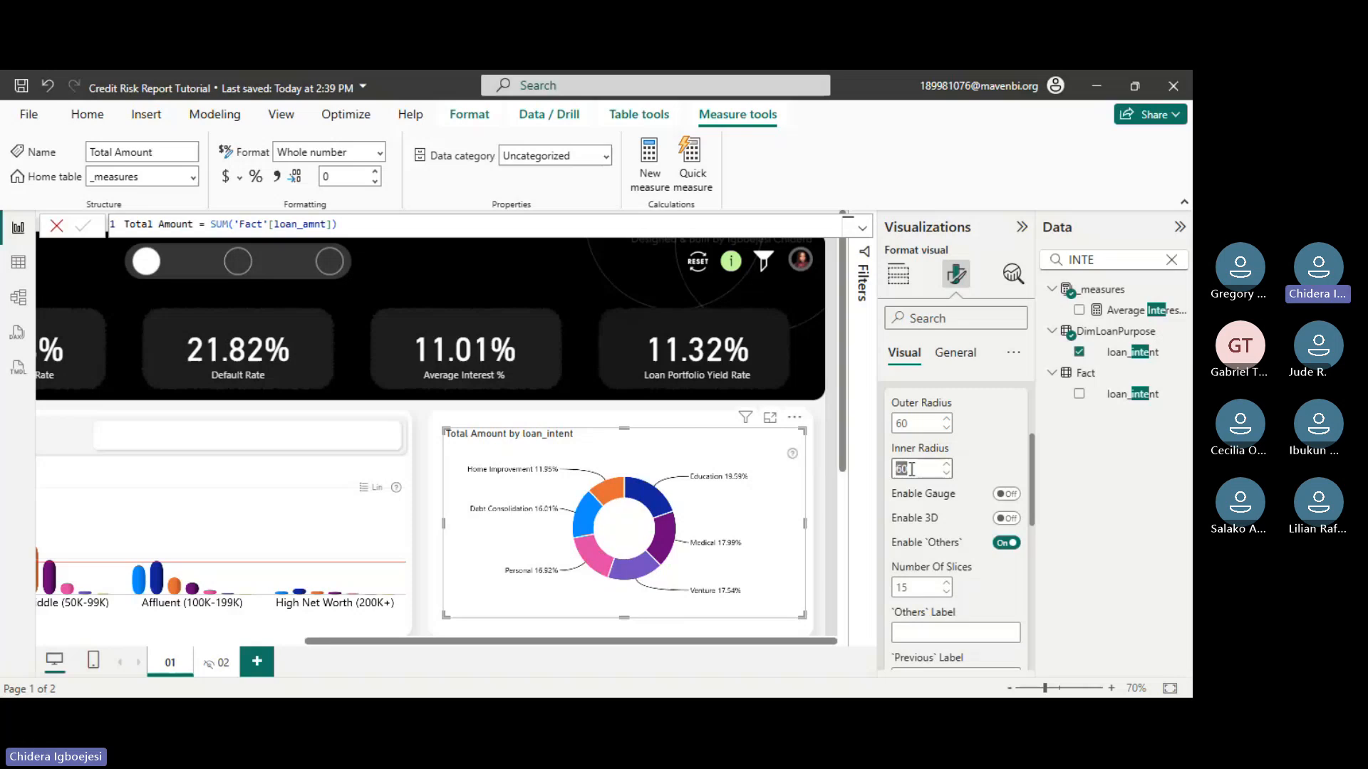
text(7)
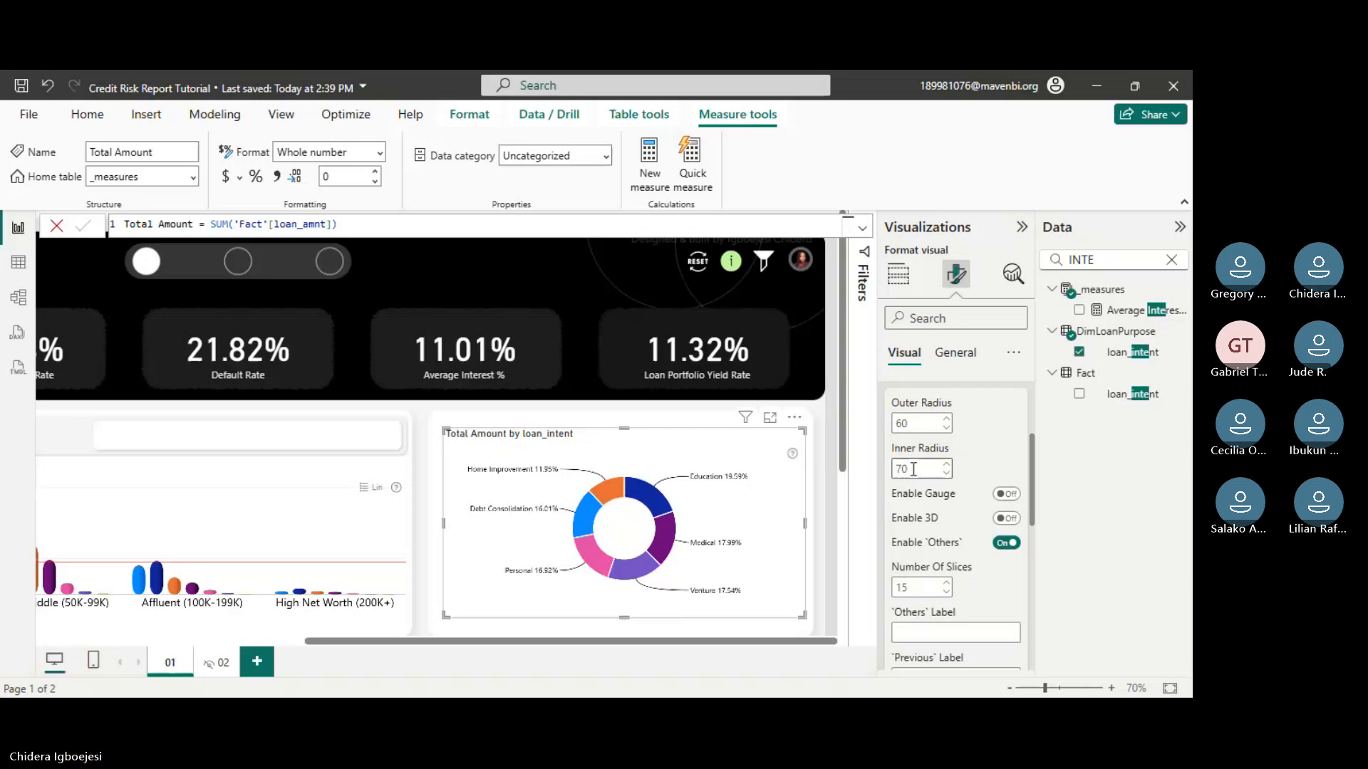
text(0)
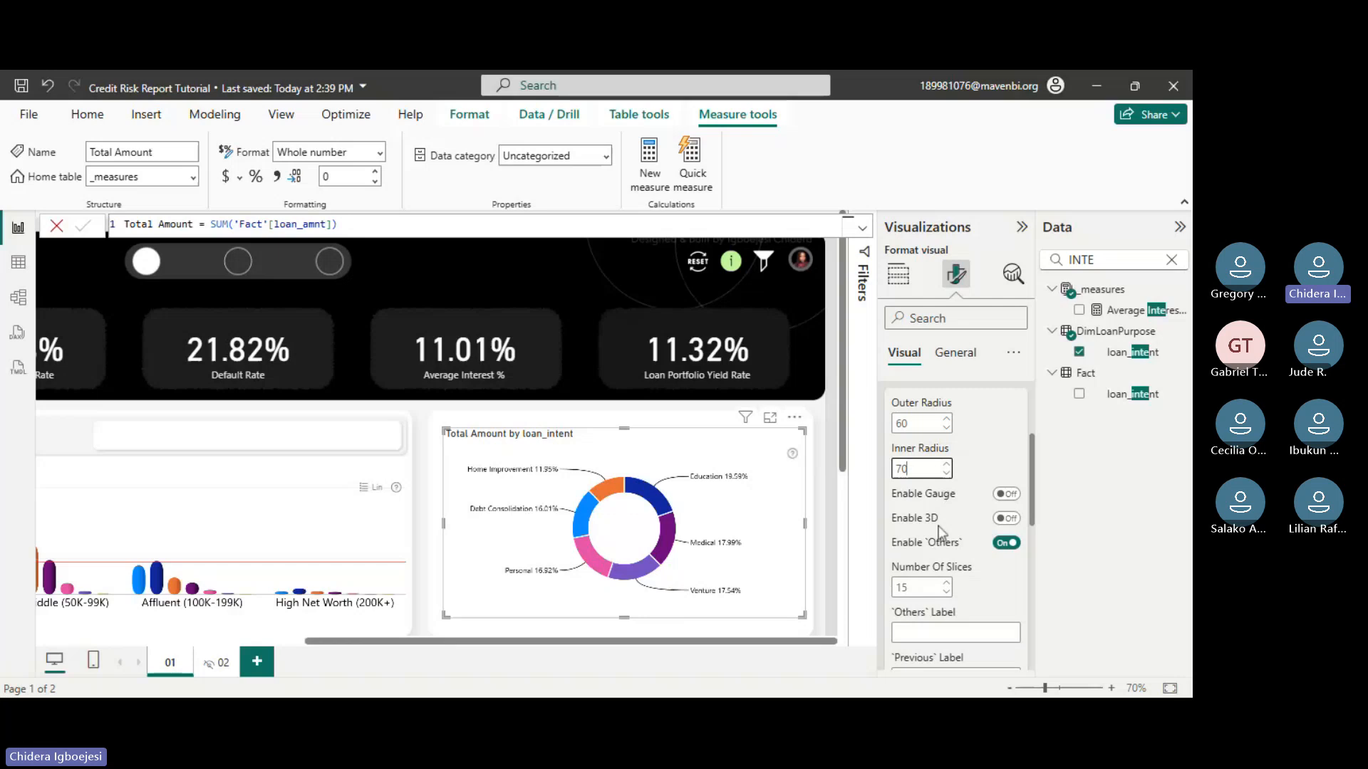
- Set the donut's Number Of Slices to 3 so the remaining loan intents are grouped under Others
scroll(938, 526, down, 1)
scroll(941, 519, up, 1)
click(903, 585)
drag(909, 588, 891, 597)
text(3)
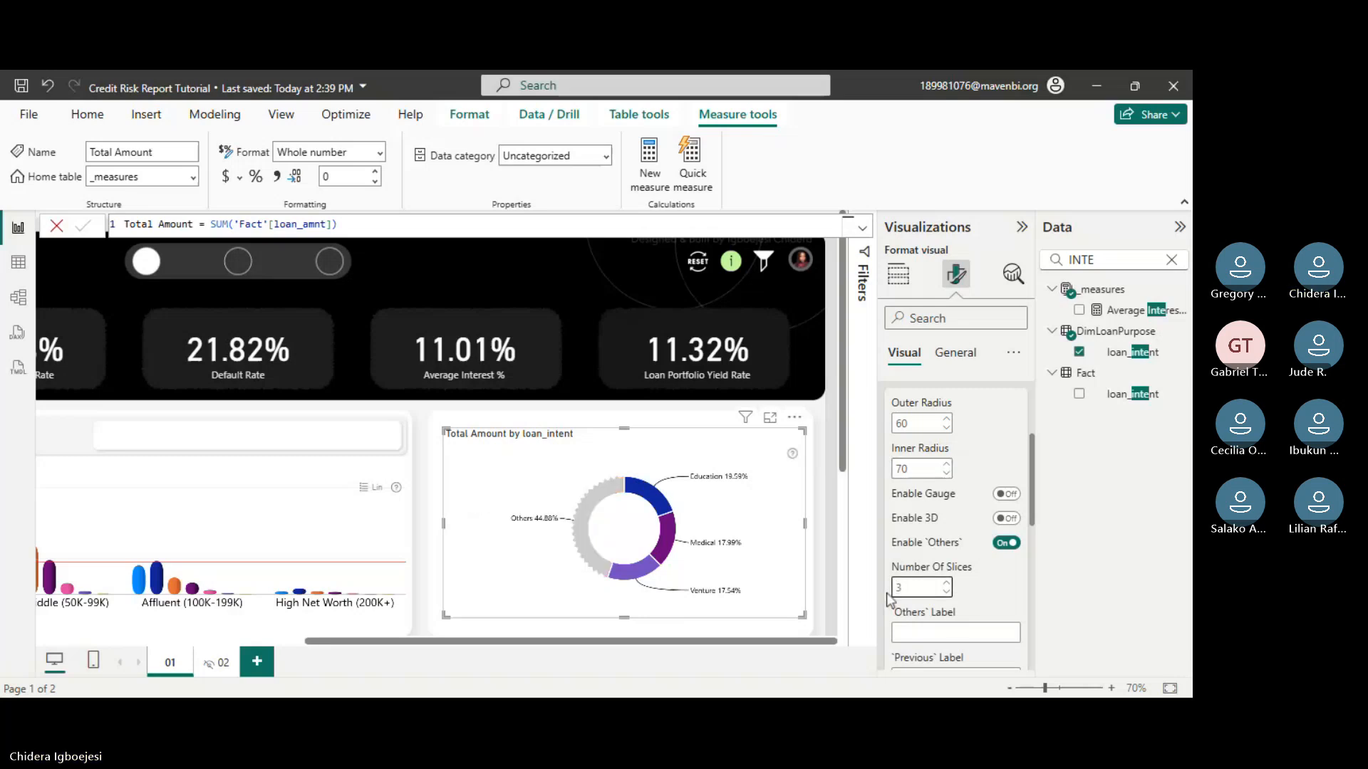
click(994, 564)
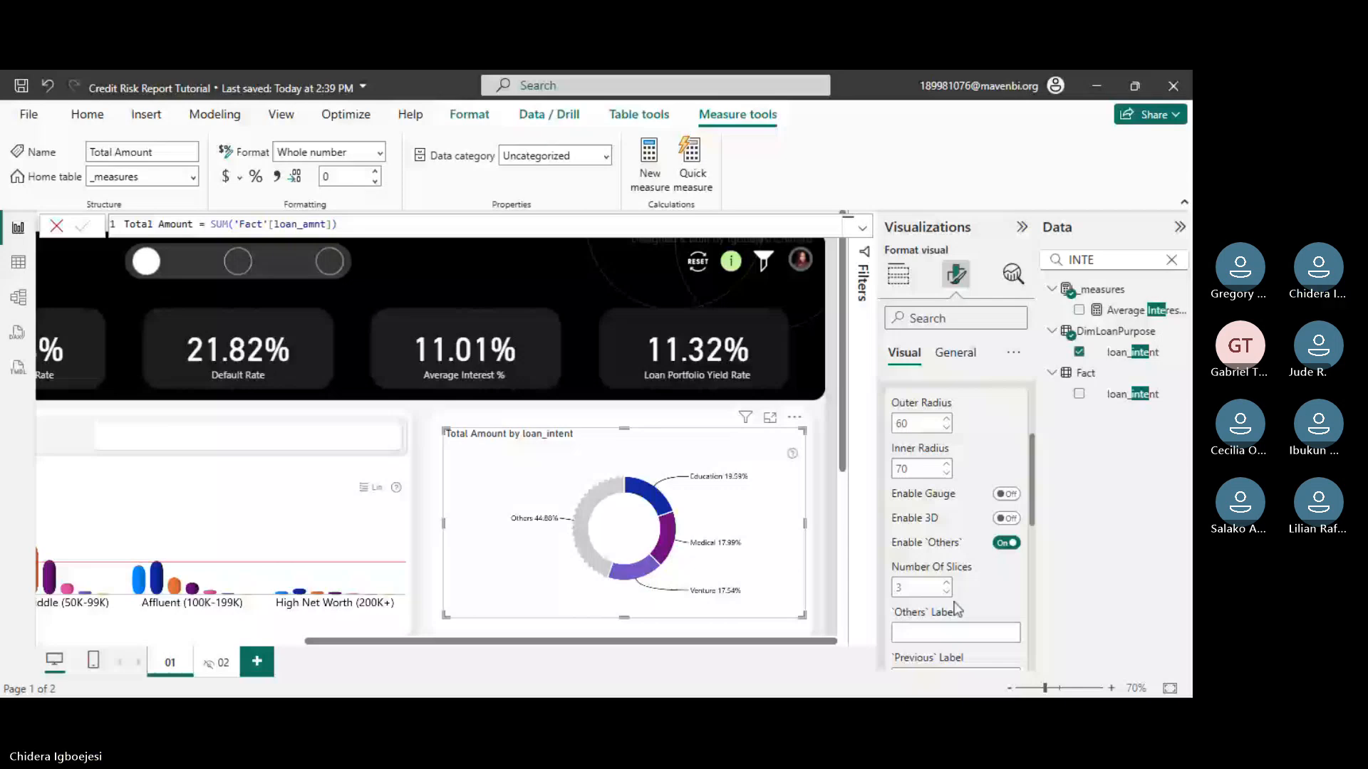
- Expand the donut's Others slice, return through the Previous slice, and look over the remaining Donut settings
scroll(957, 609, down, 3)
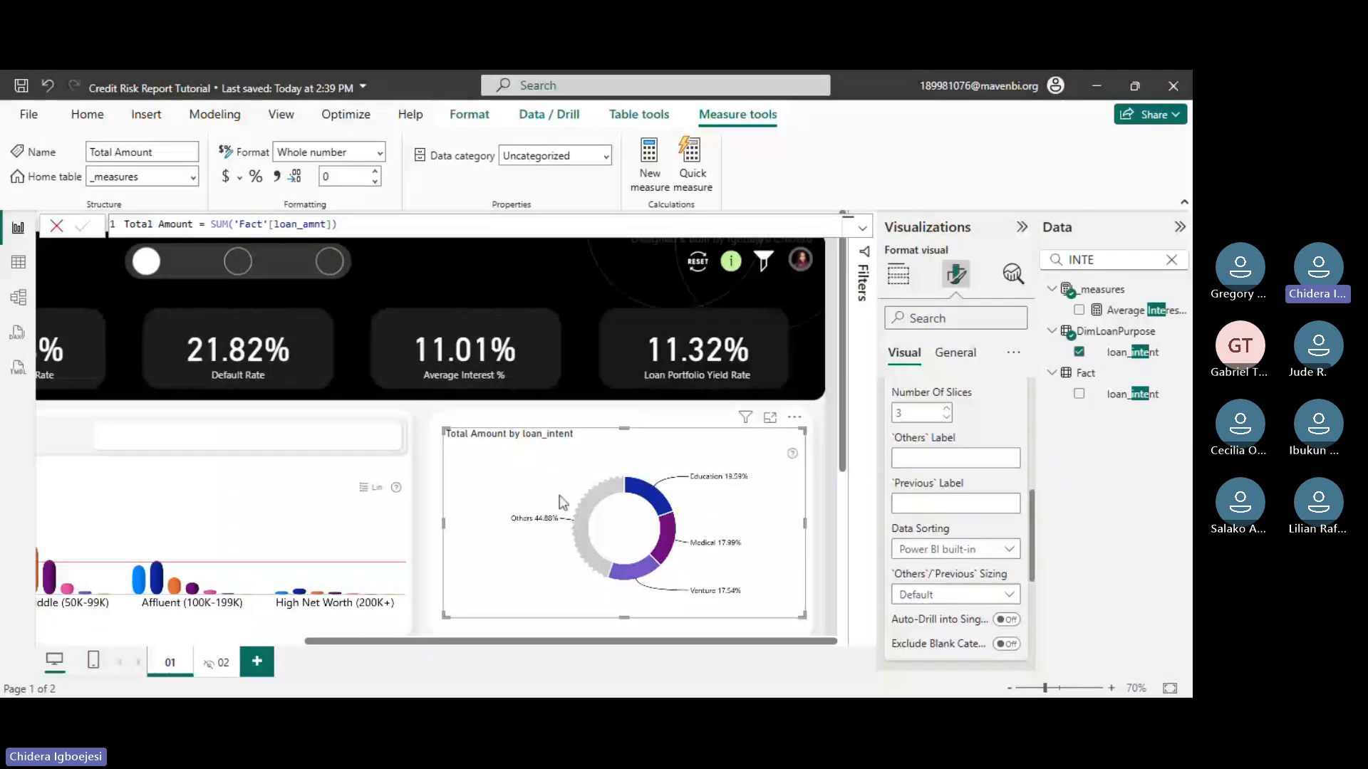
click(584, 531)
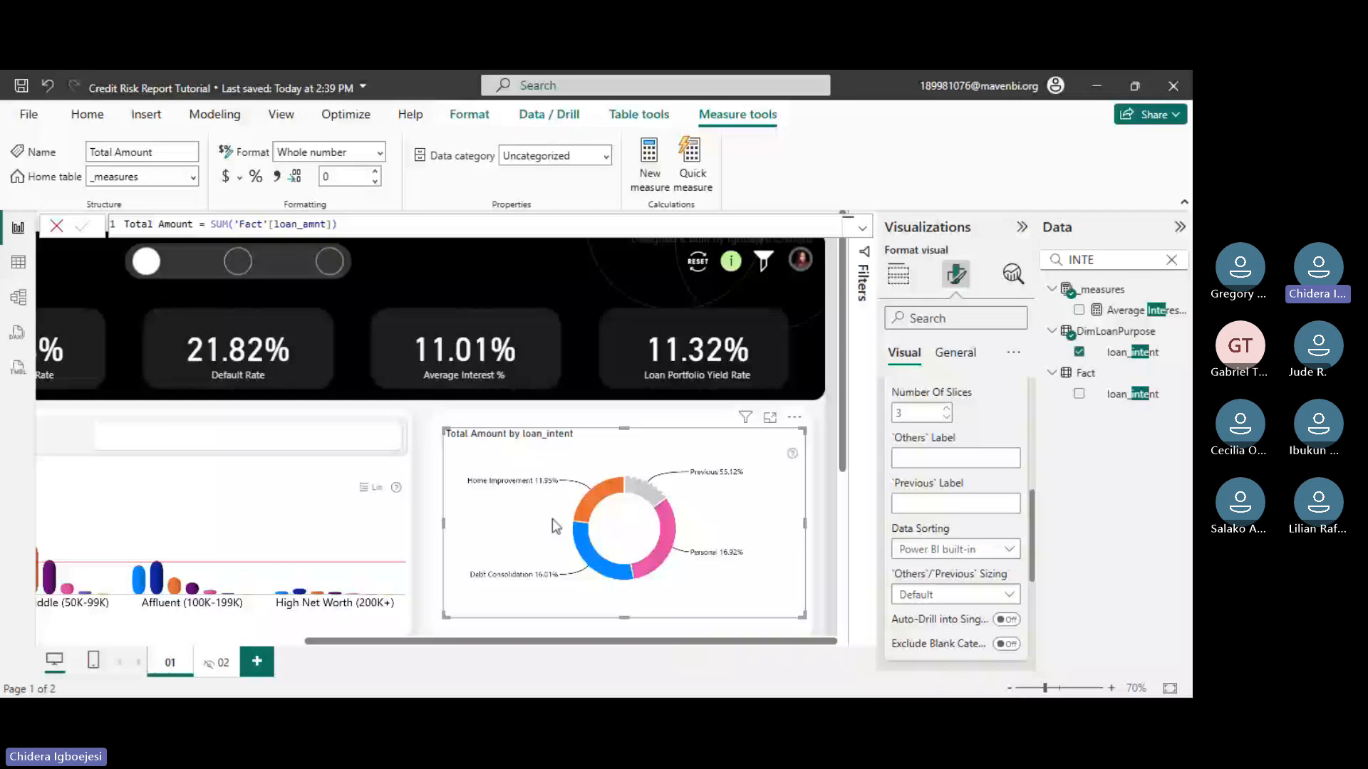
click(641, 495)
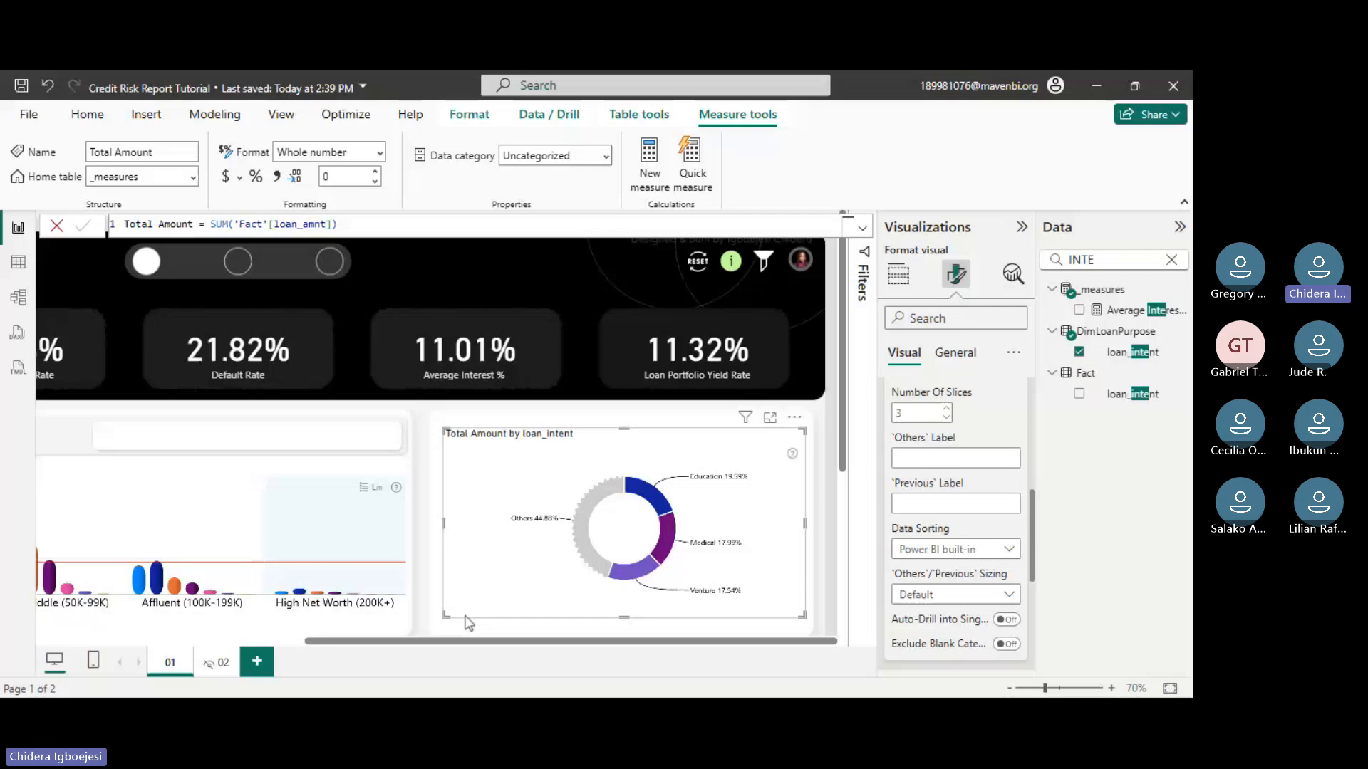
mouse_move(716, 484)
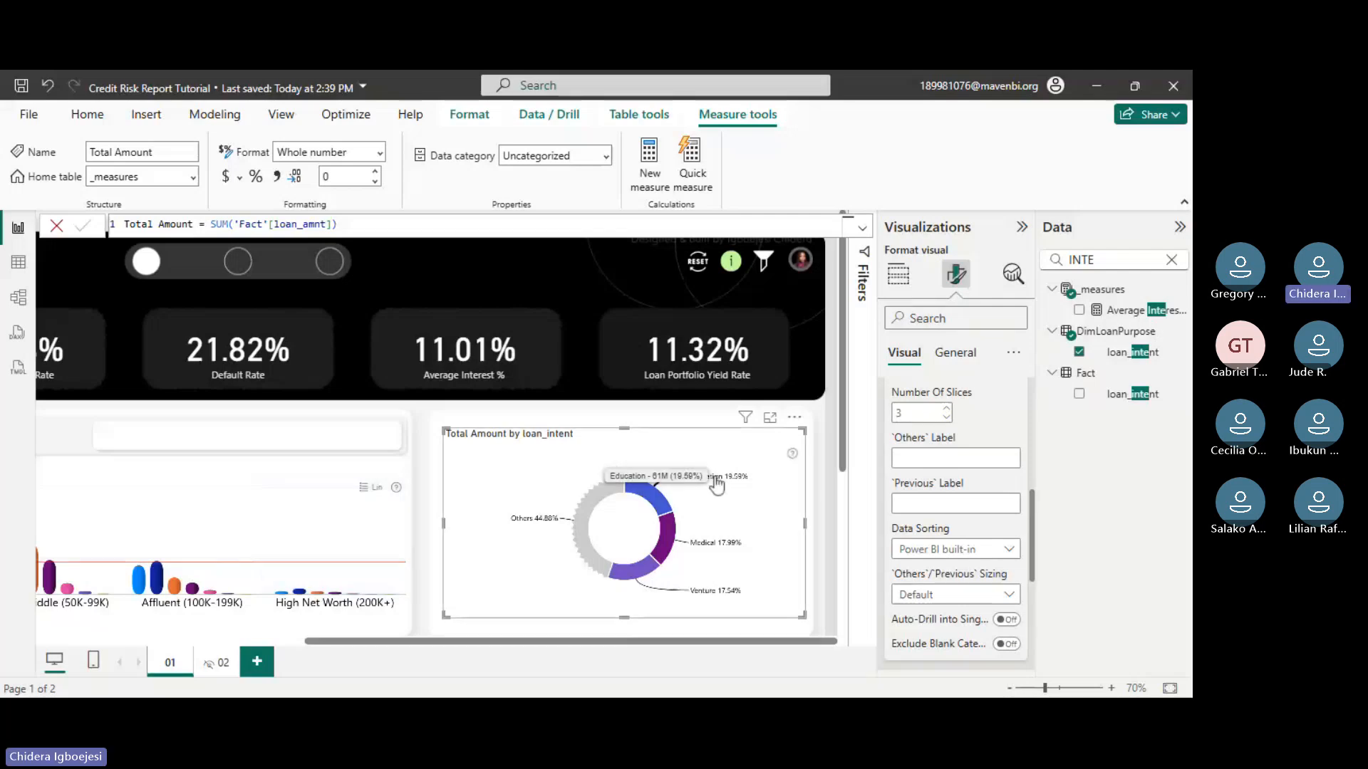
scroll(946, 486, up, 1)
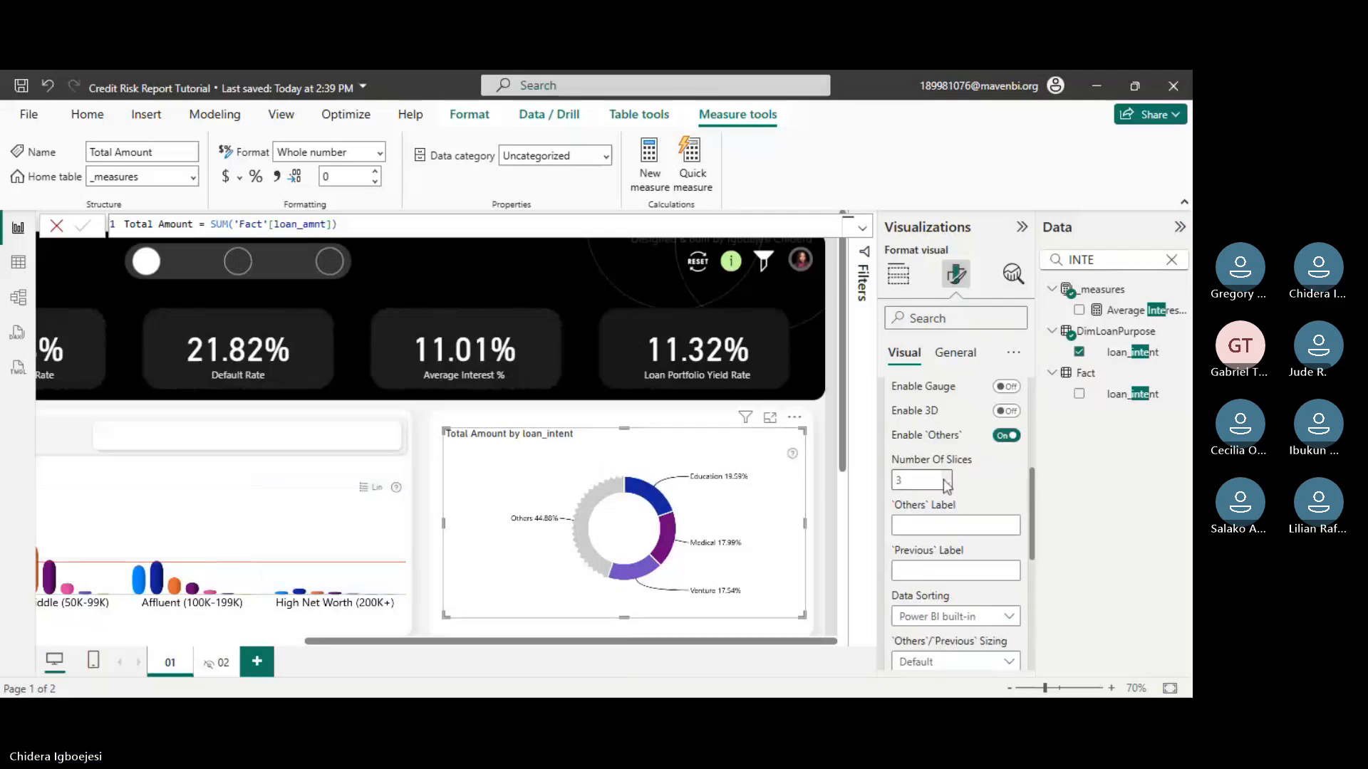
scroll(948, 499, down, 4)
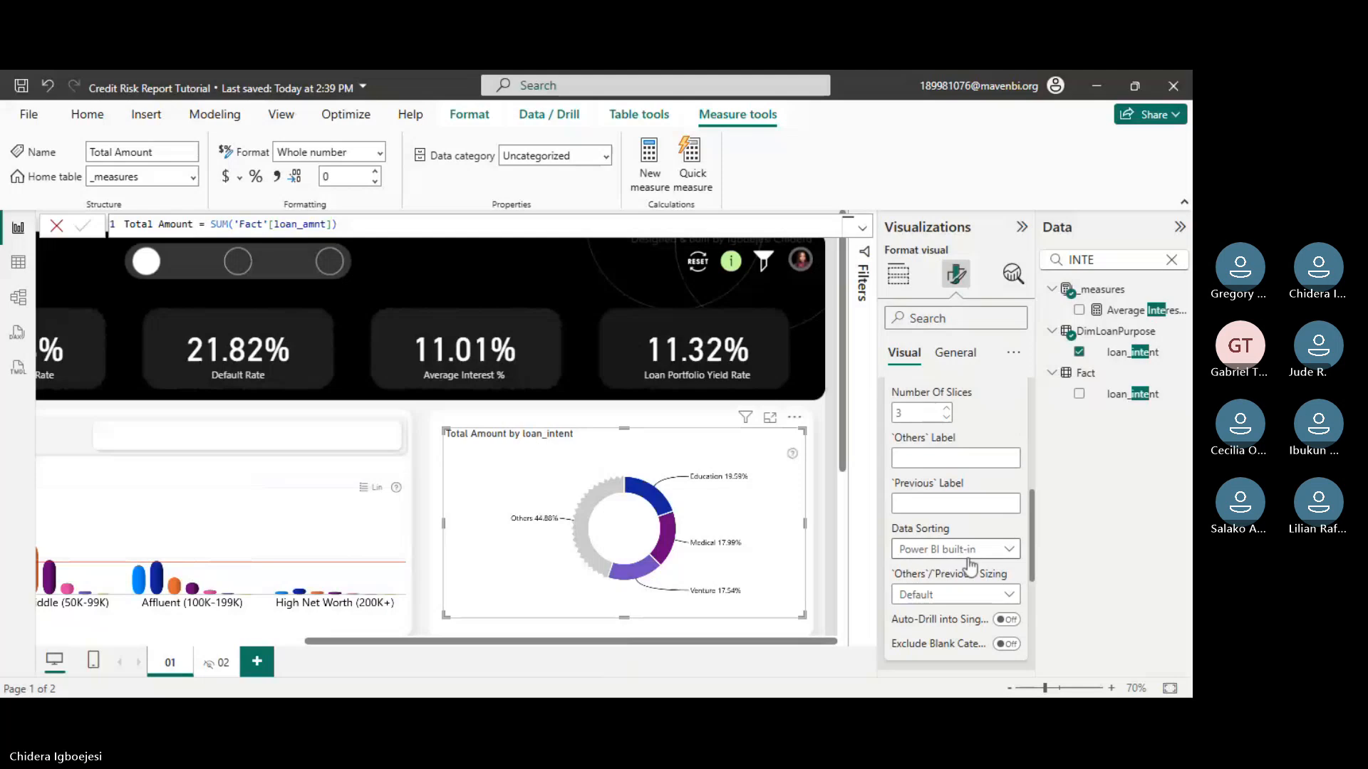
scroll(974, 567, up, 4)
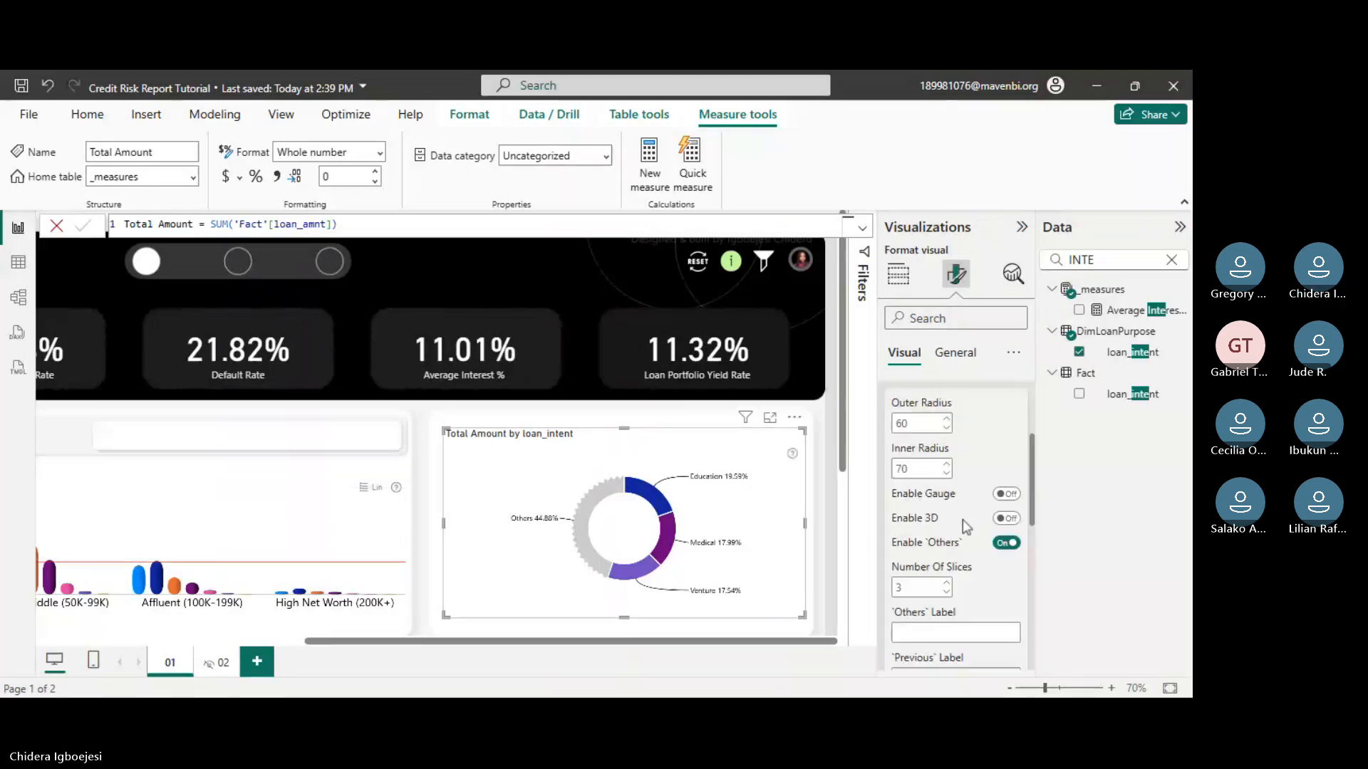
scroll(965, 525, up, 1)
scroll(969, 524, up, 3)
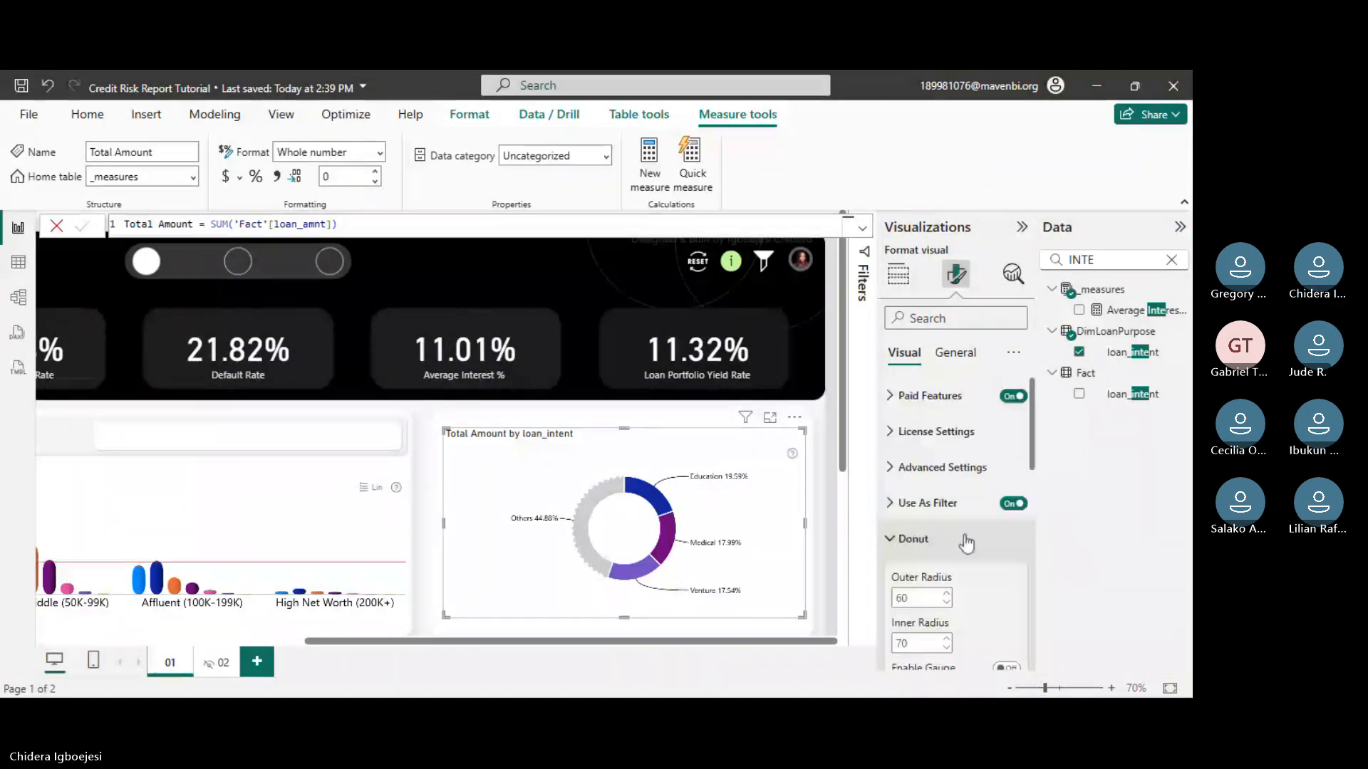
scroll(966, 543, down, 2)
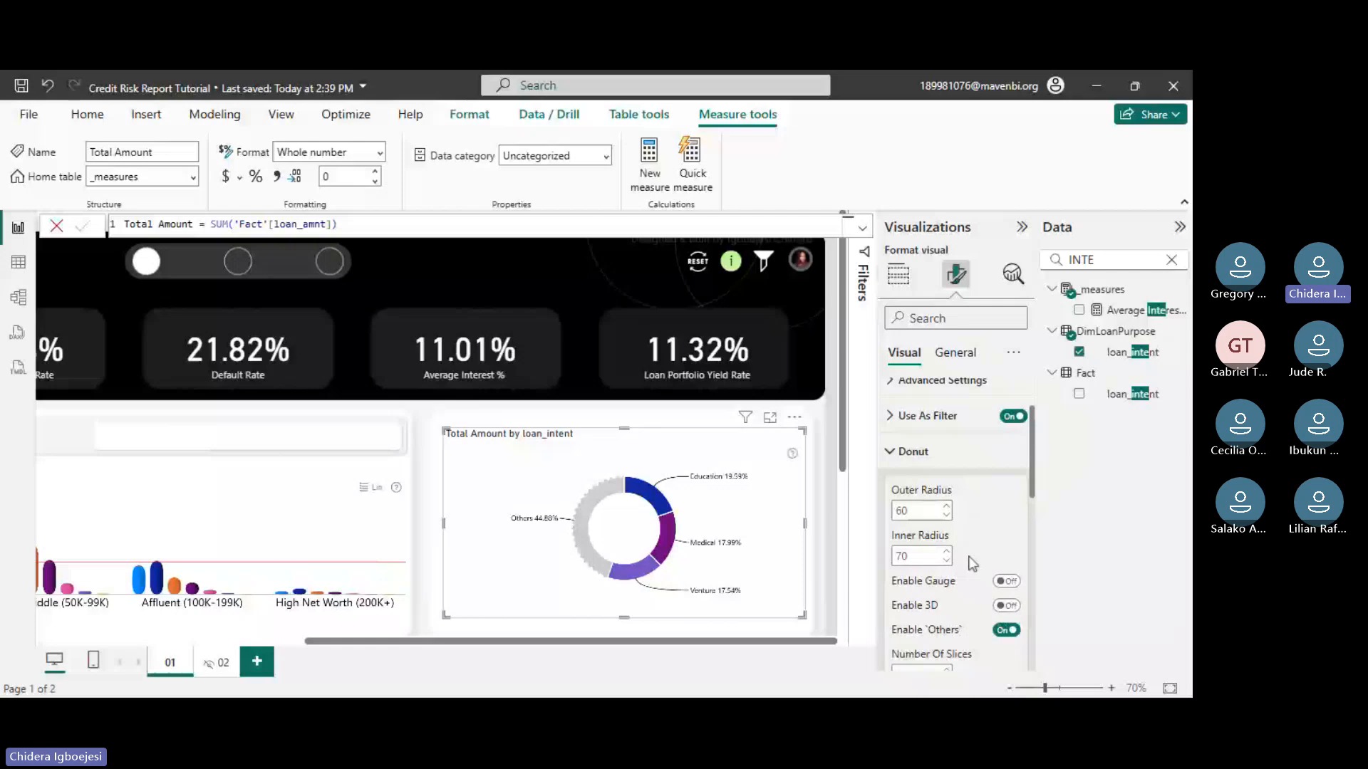
- Look over the whole report page, and reselect the Total Amount by loan_intent donut to examine it at a larger scale
click(1008, 688)
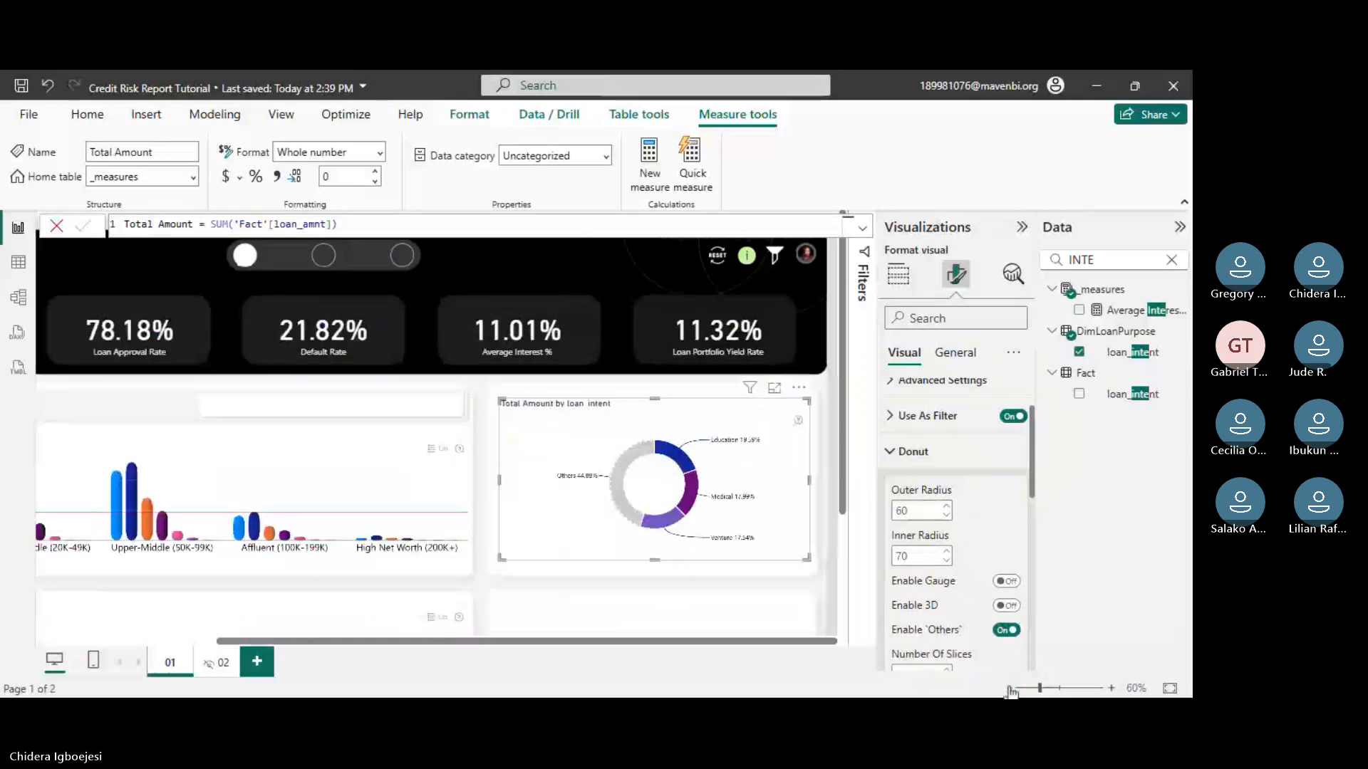
click(1009, 688)
click(1009, 689)
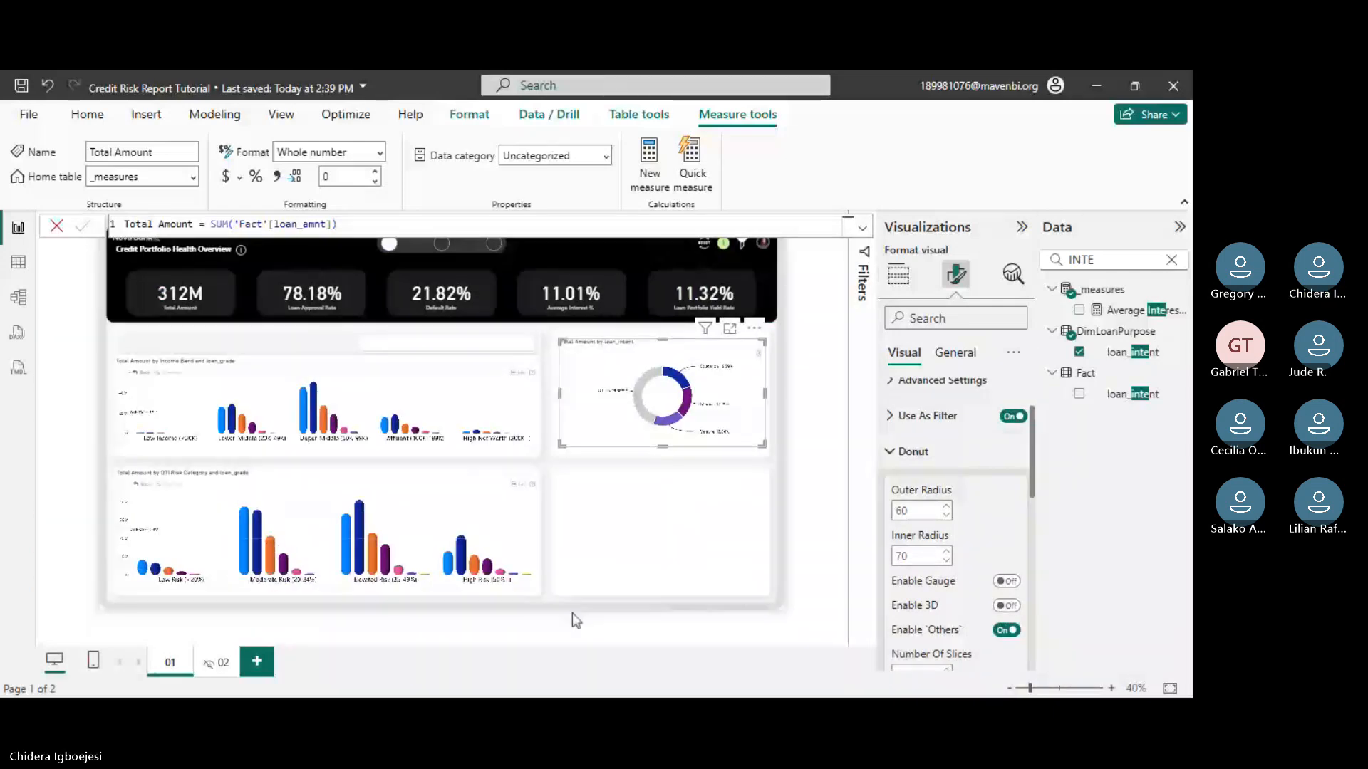
click(762, 575)
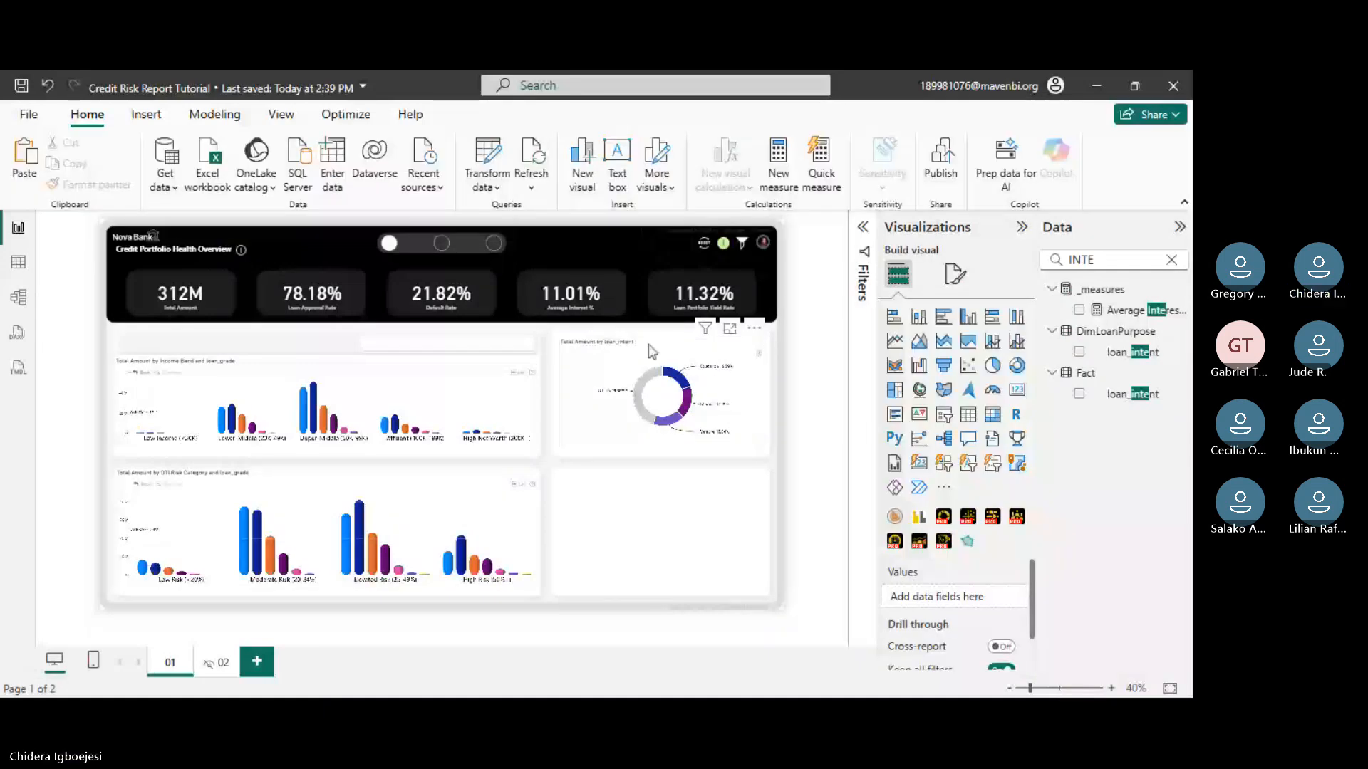
click(649, 351)
click(1110, 688)
click(1111, 688)
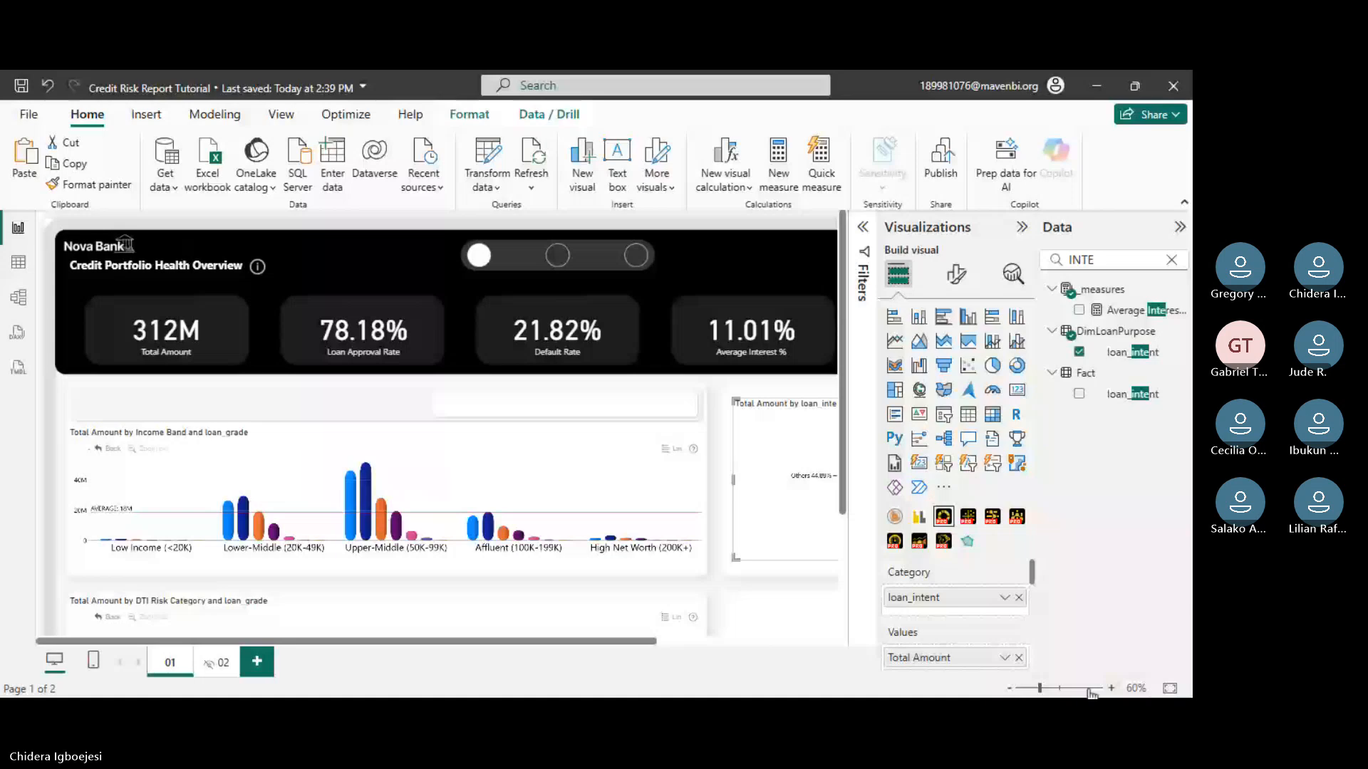
drag(626, 641, 846, 639)
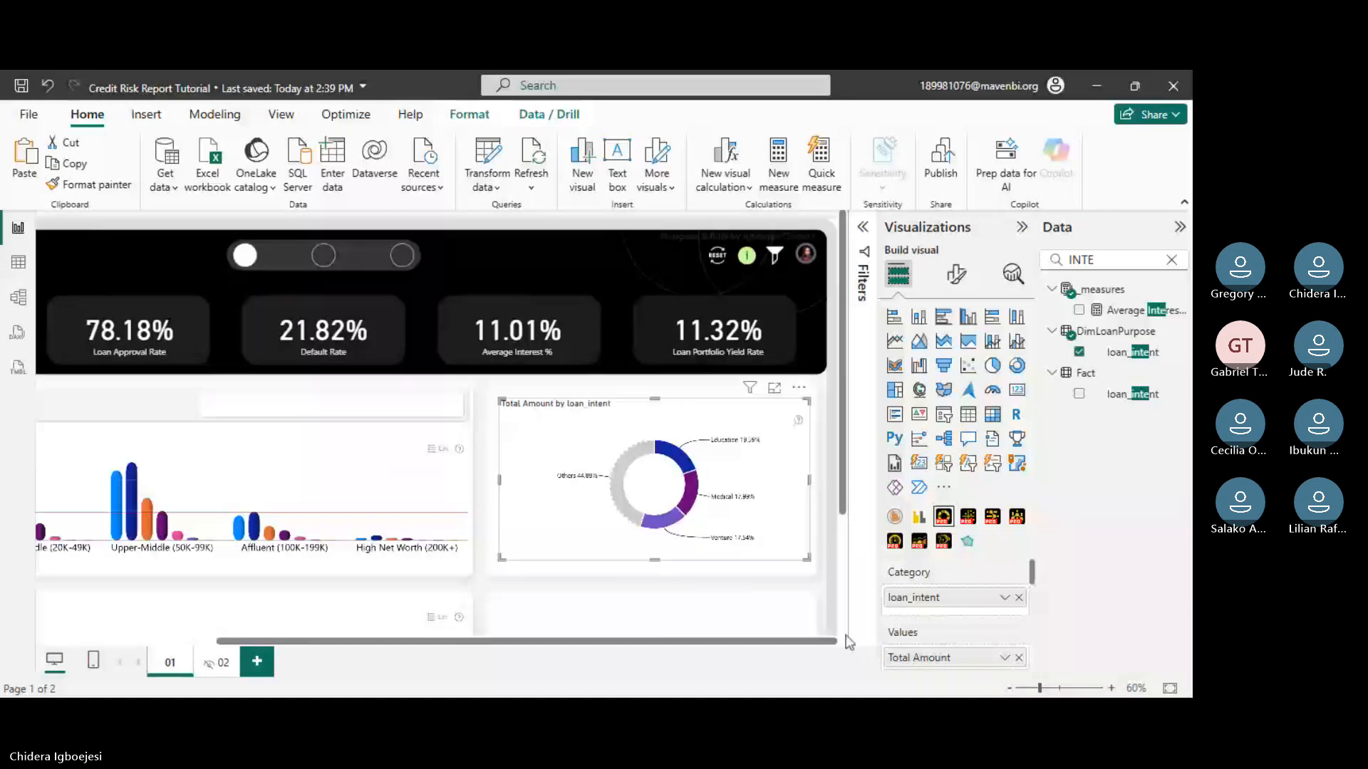
click(1110, 688)
click(1110, 688)
click(1110, 688)
drag(842, 235, 841, 359)
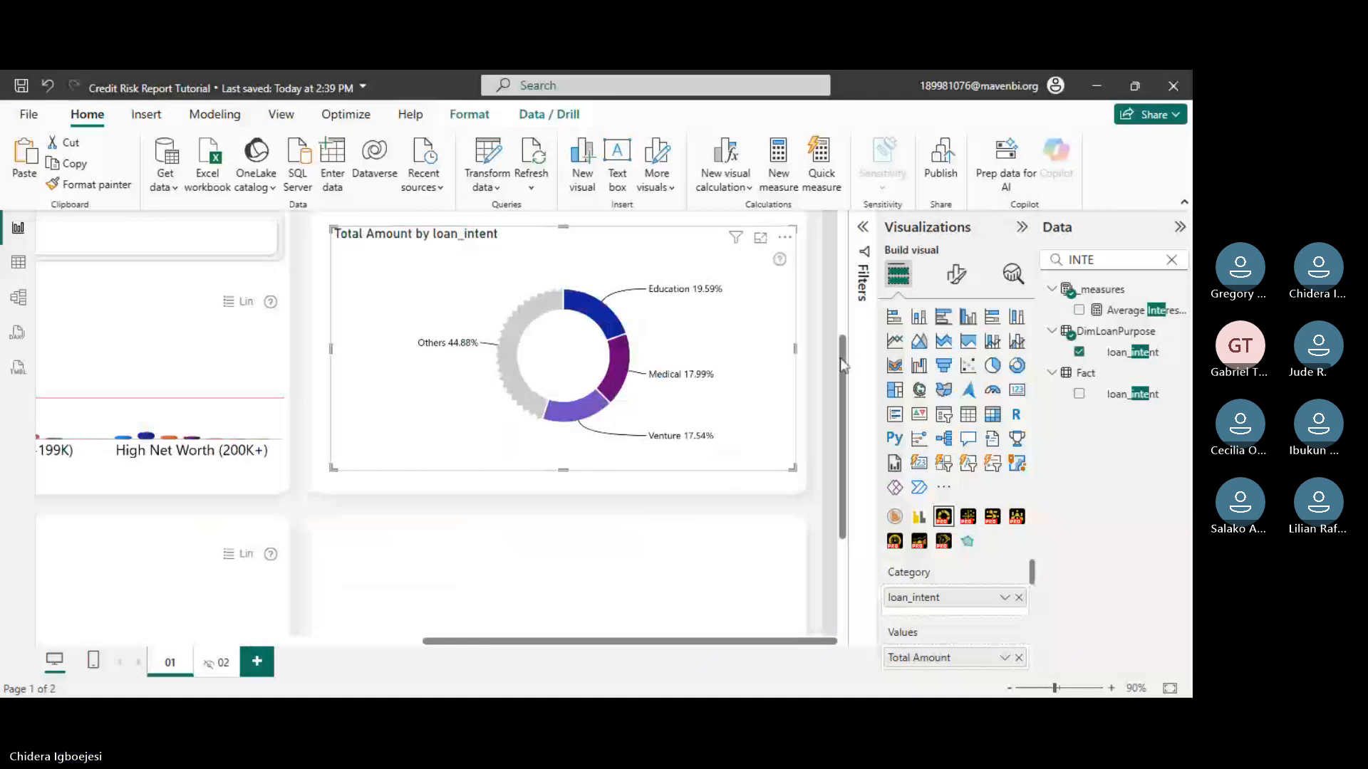
- Look through the donut's Donut and Detail Labels settings, including label placement, font and connector options
click(955, 275)
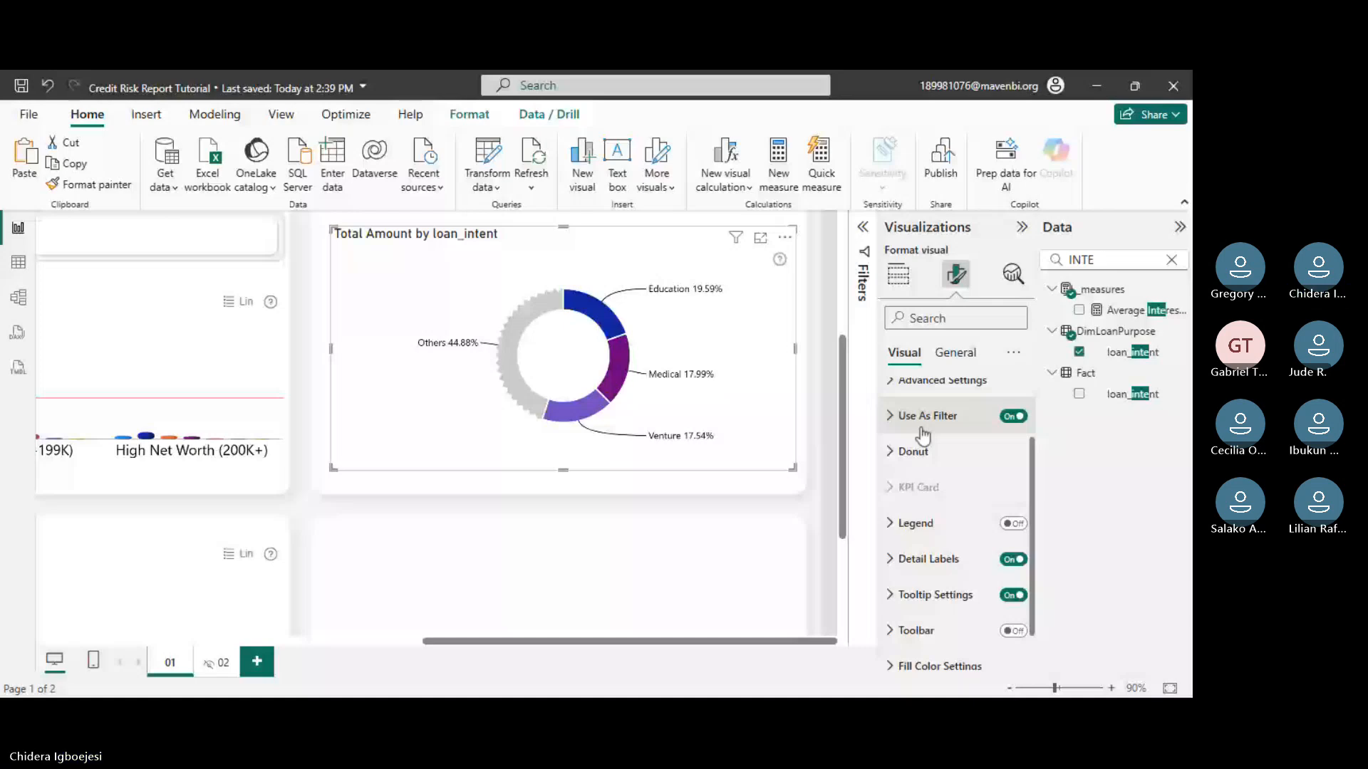
click(915, 451)
scroll(950, 574, down, 3)
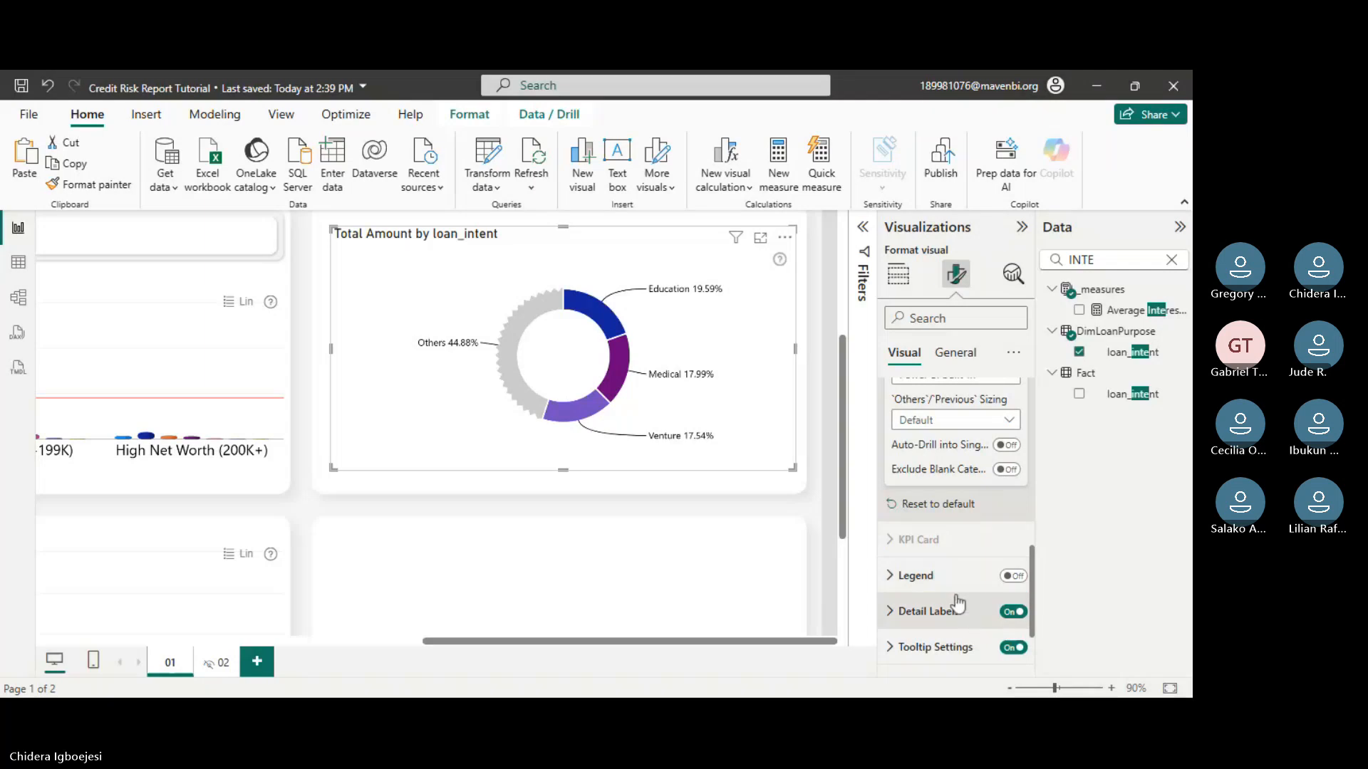
scroll(951, 570, up, 5)
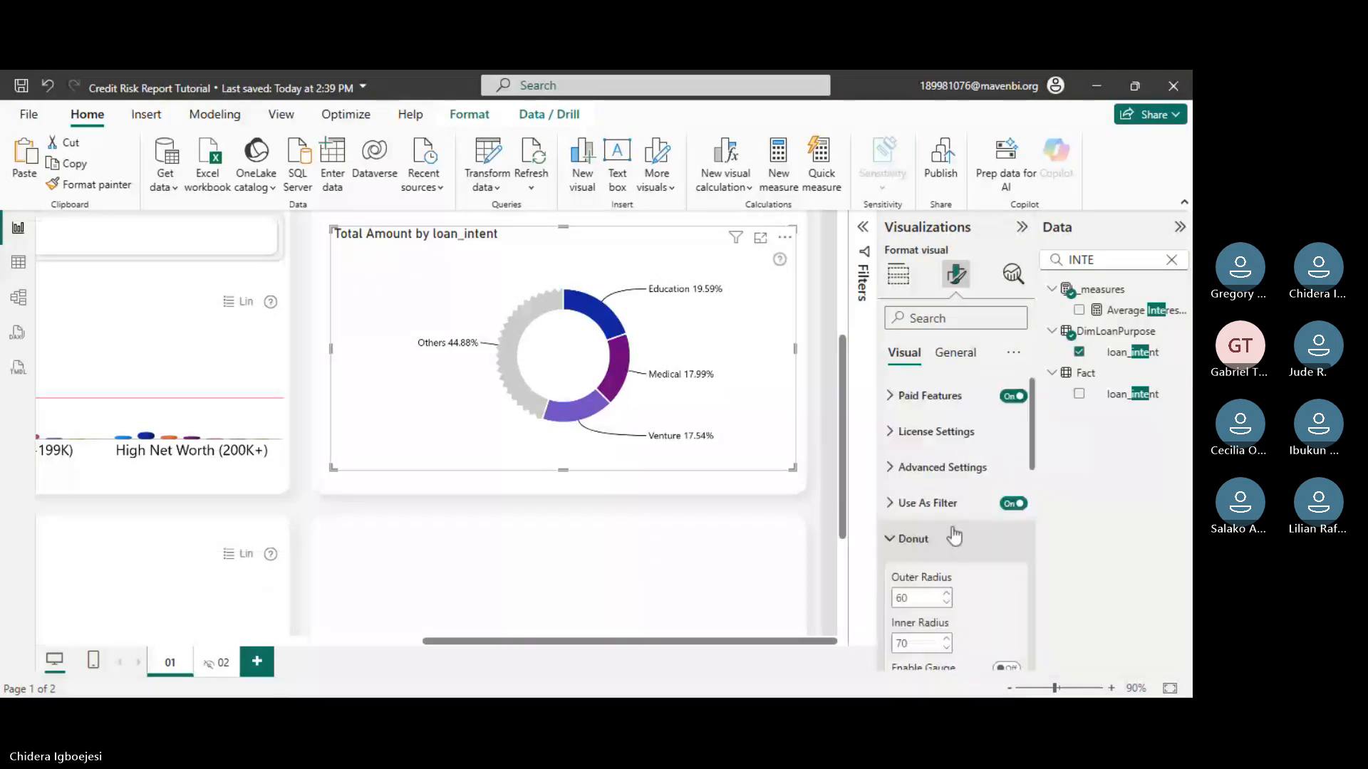
scroll(926, 527, down, 5)
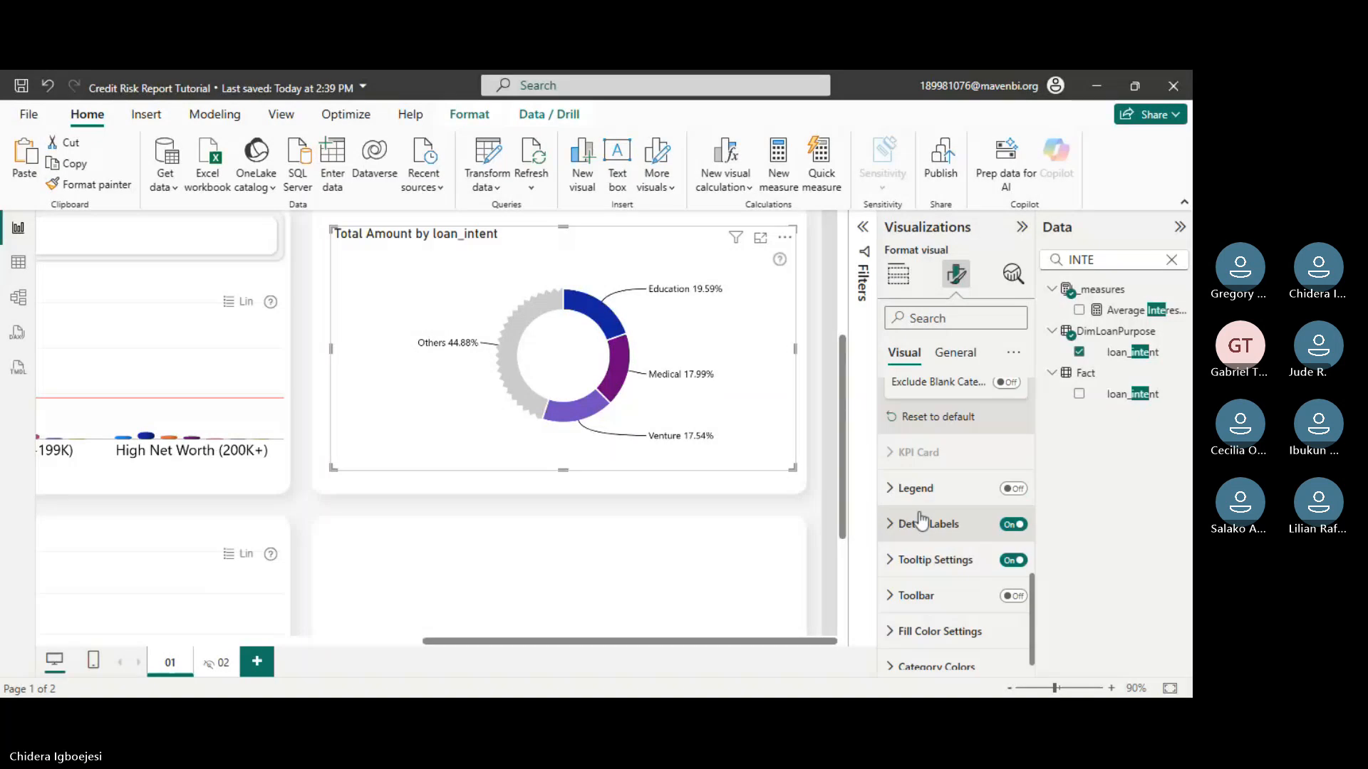
click(921, 520)
scroll(948, 564, down, 3)
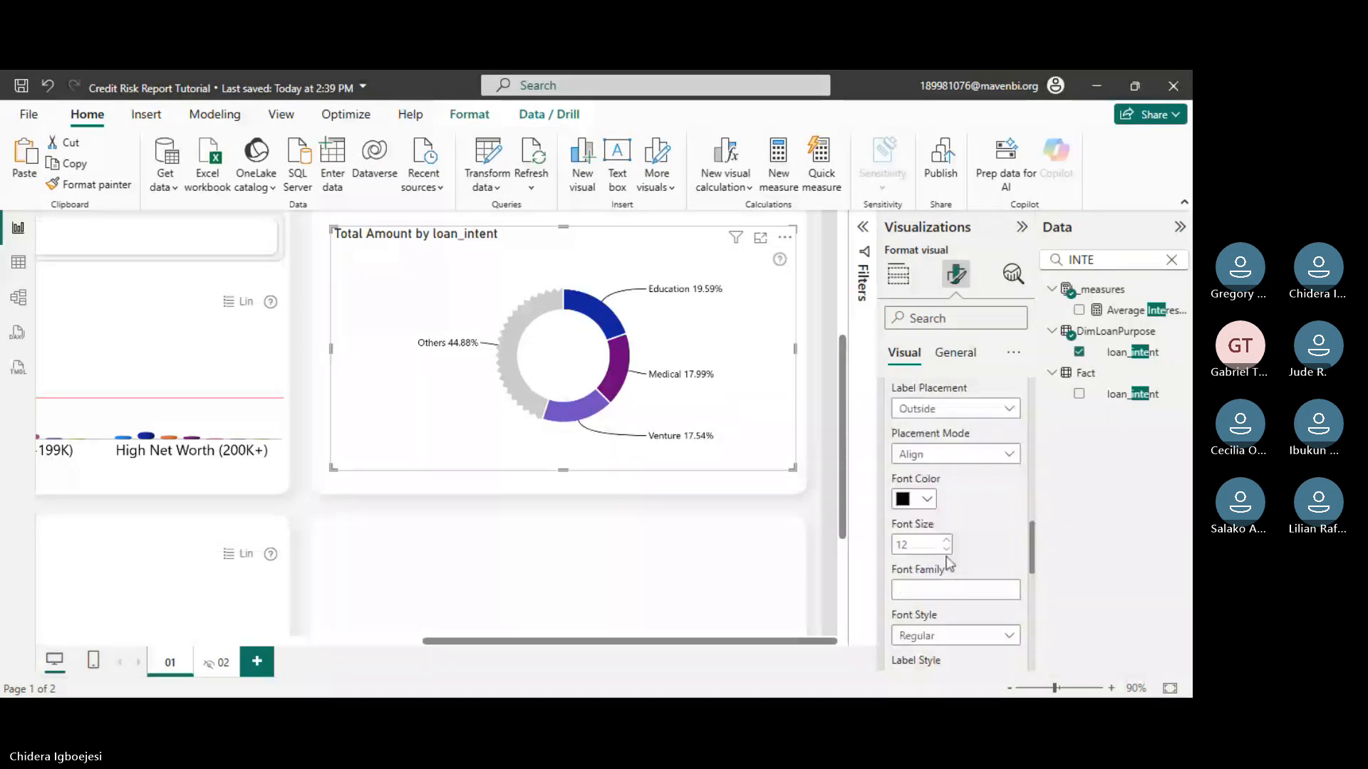
scroll(948, 569, down, 5)
scroll(947, 587, down, 1)
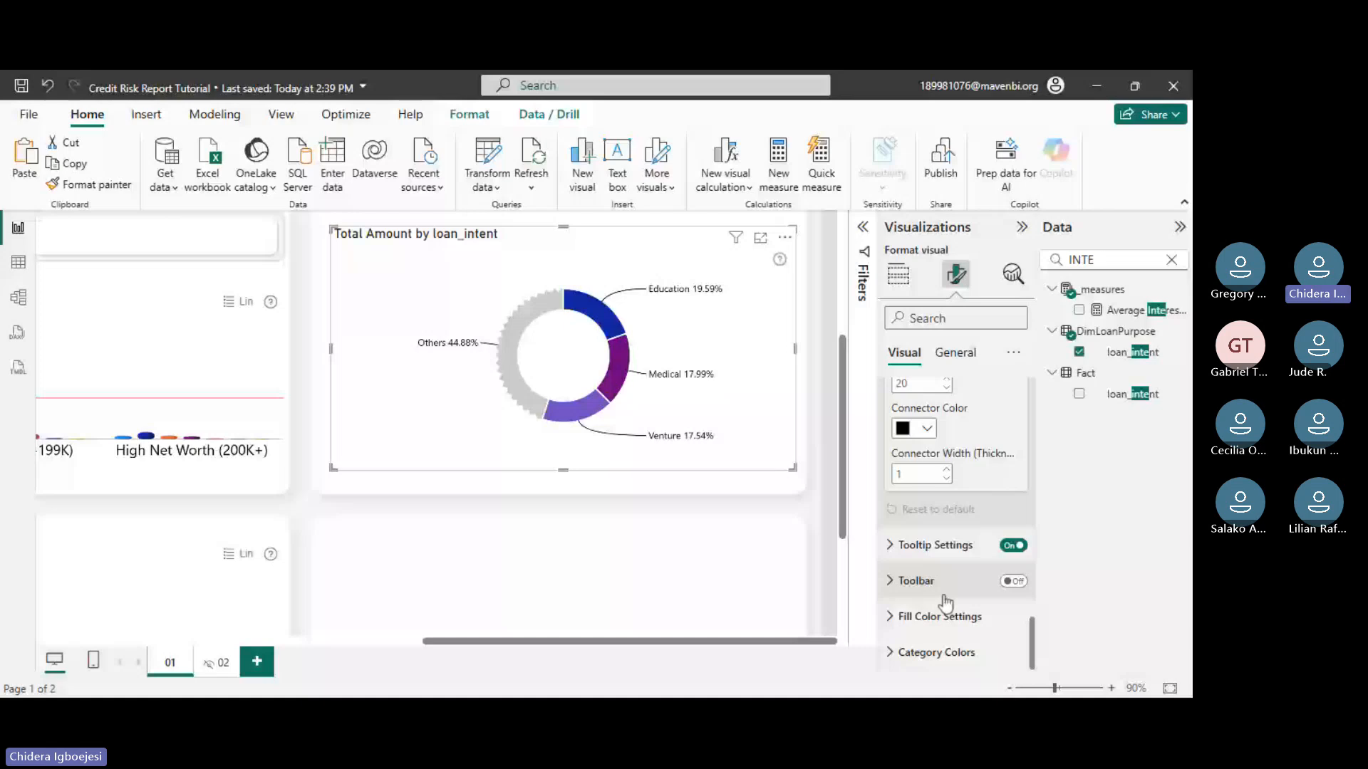
- Colour the loan_intent donut with a solid fill based on black, and deselect it for a wider view
click(946, 614)
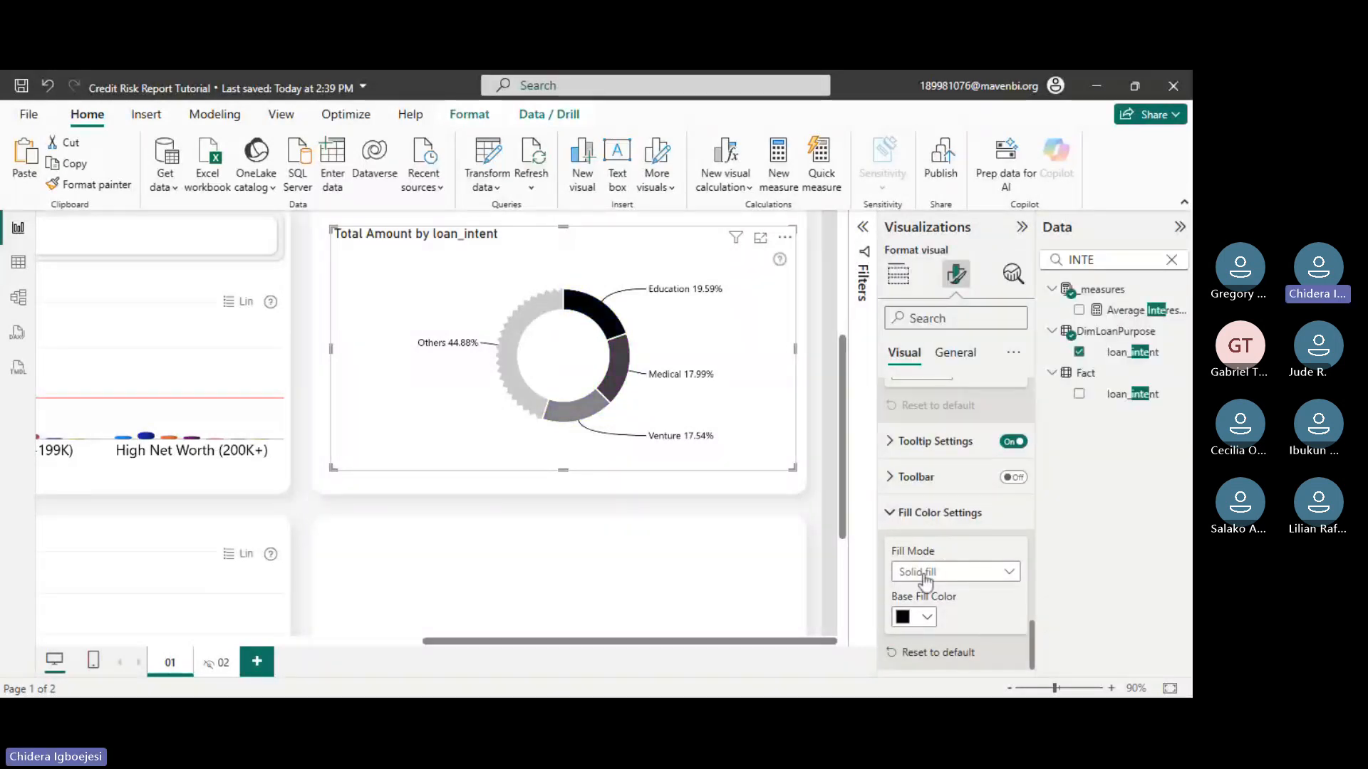
click(666, 531)
click(1012, 688)
click(1012, 688)
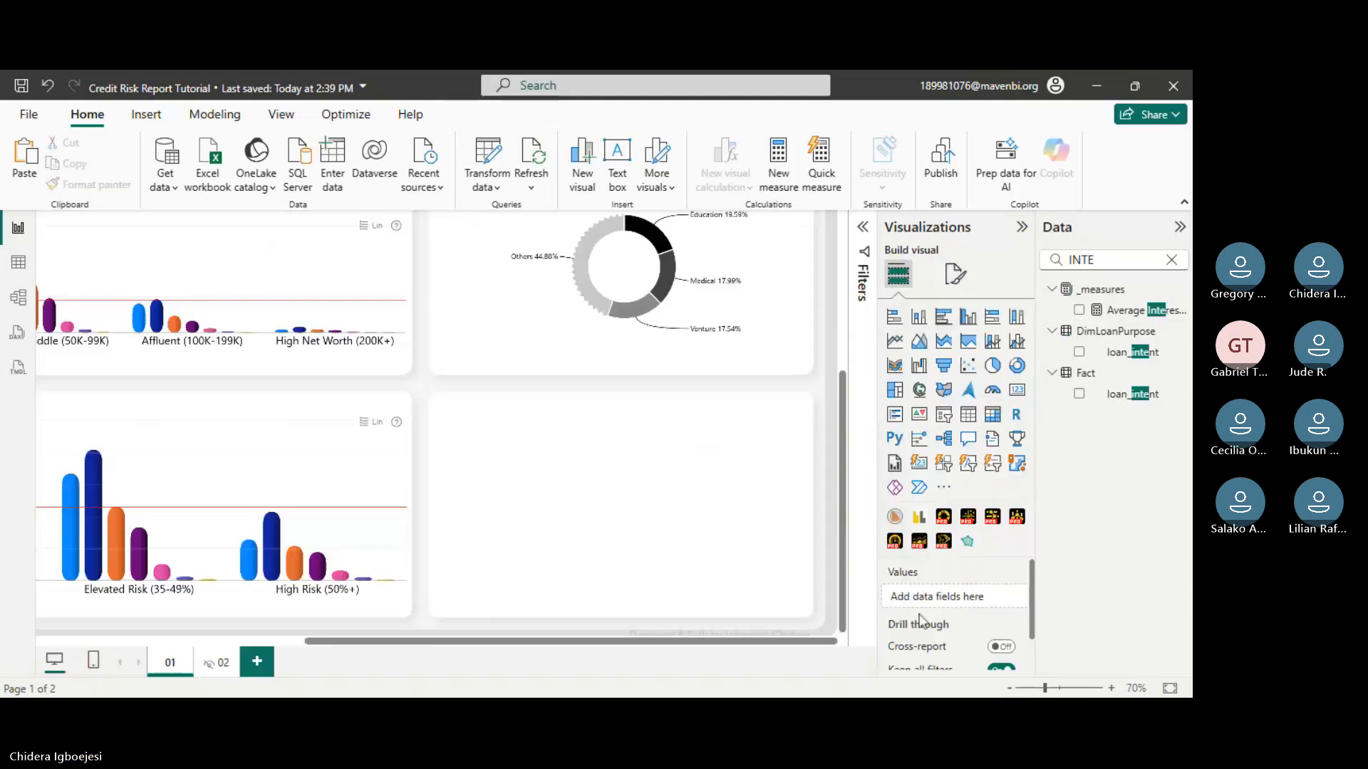
- Cross-filter the page by the donut's Education slice and its Medical slice, and examine the KPI cards and column charts
scroll(579, 344, up, 3)
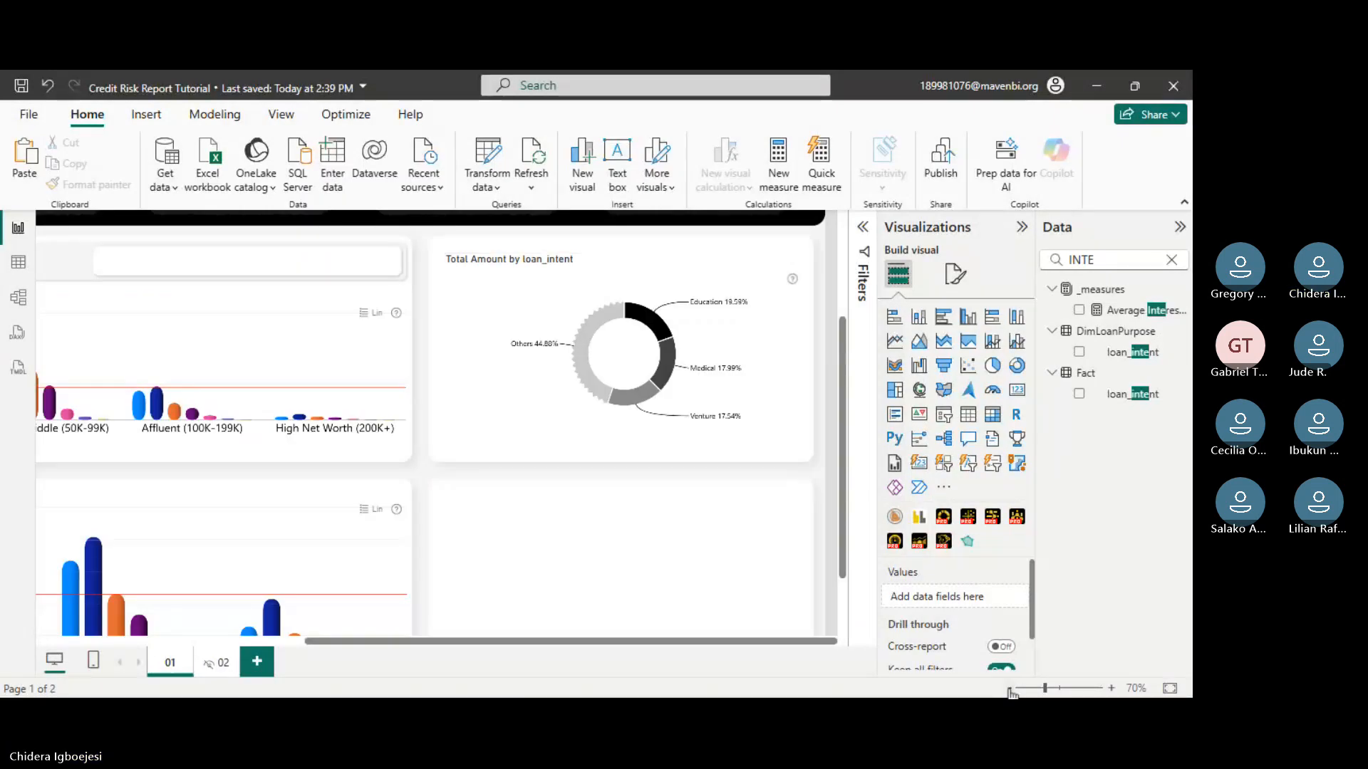
ctrl+scroll(476, 622, down, 1)
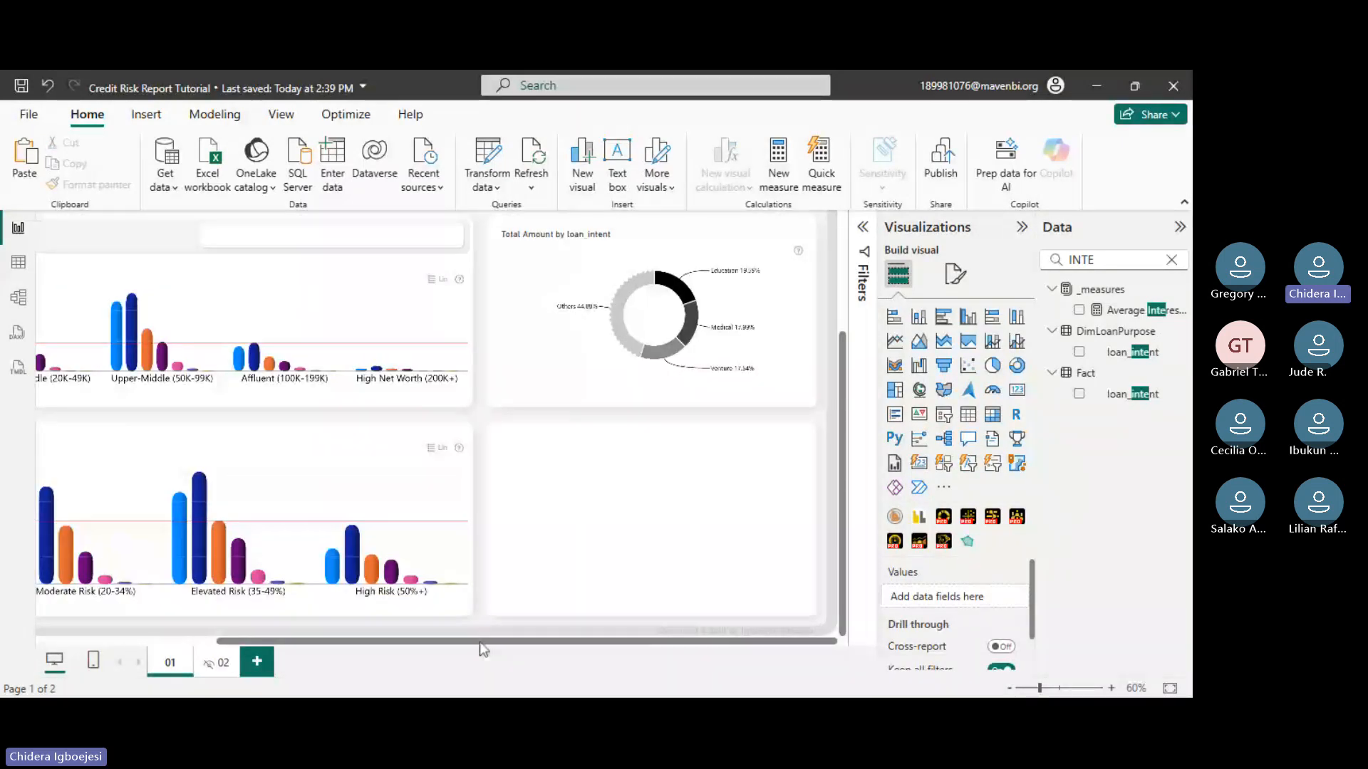
scroll(575, 442, up, 5)
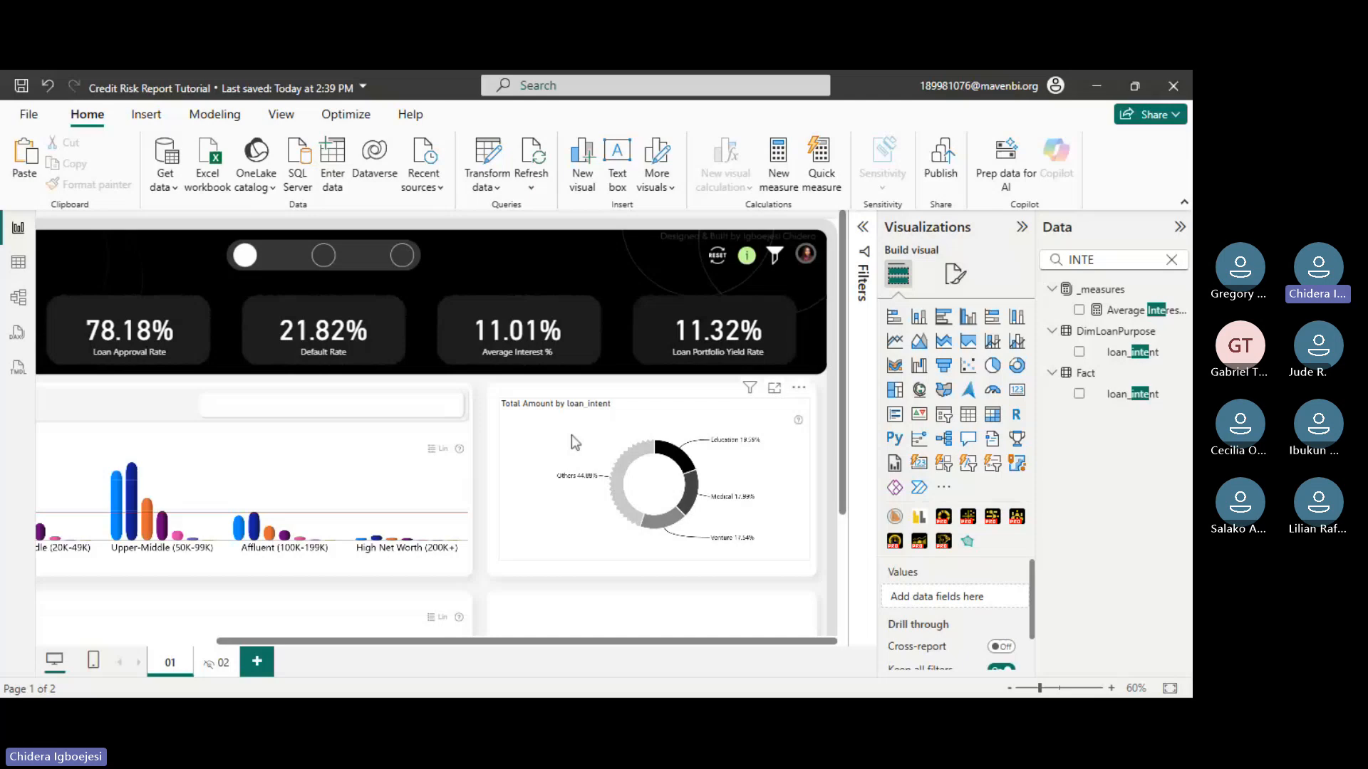
scroll(571, 435, down, 3)
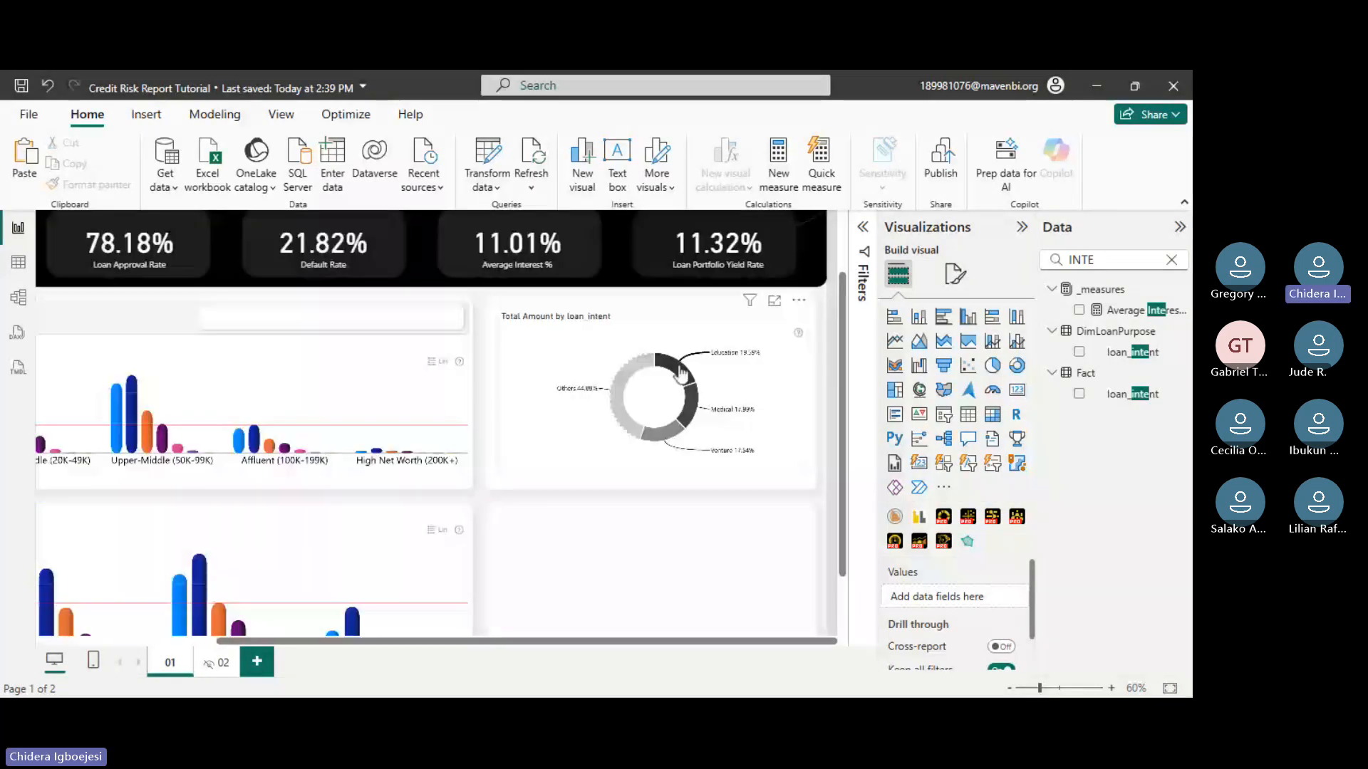
click(681, 374)
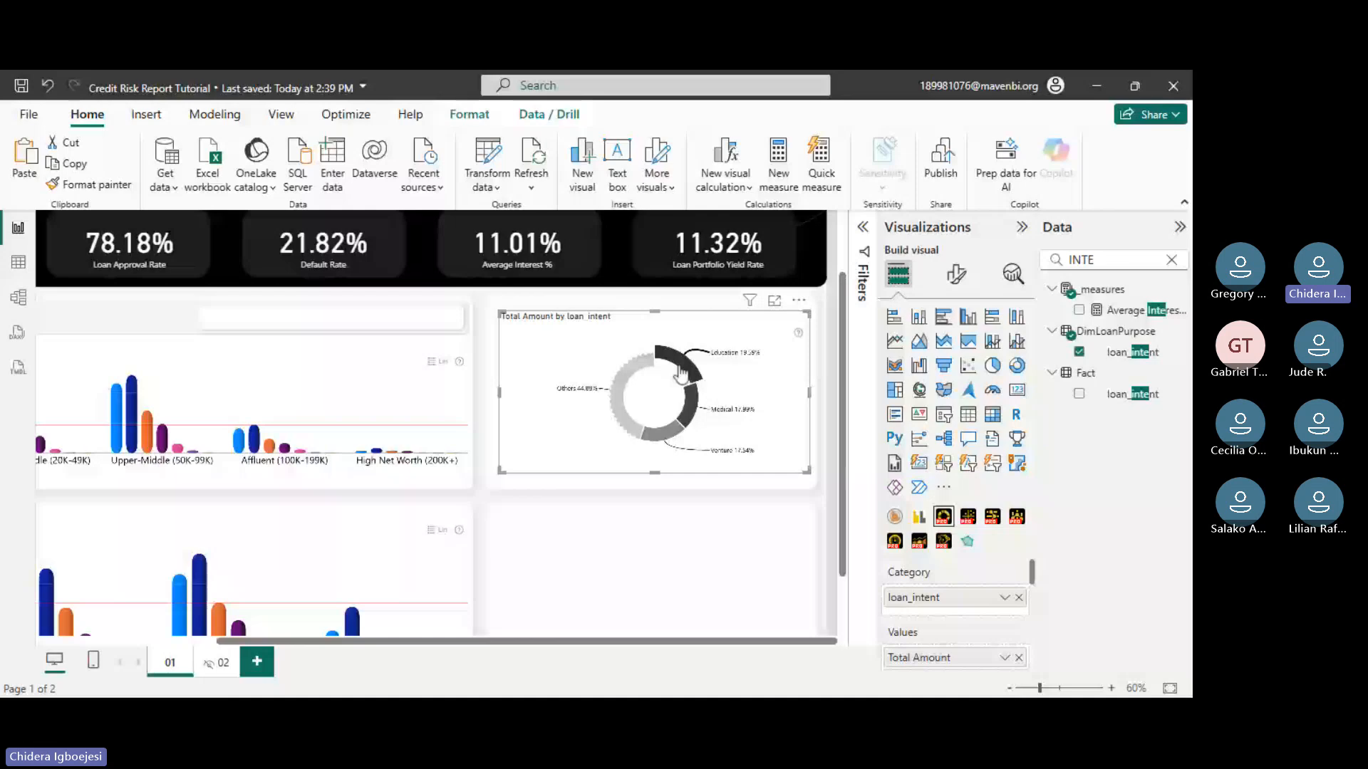
scroll(336, 455, left, 3)
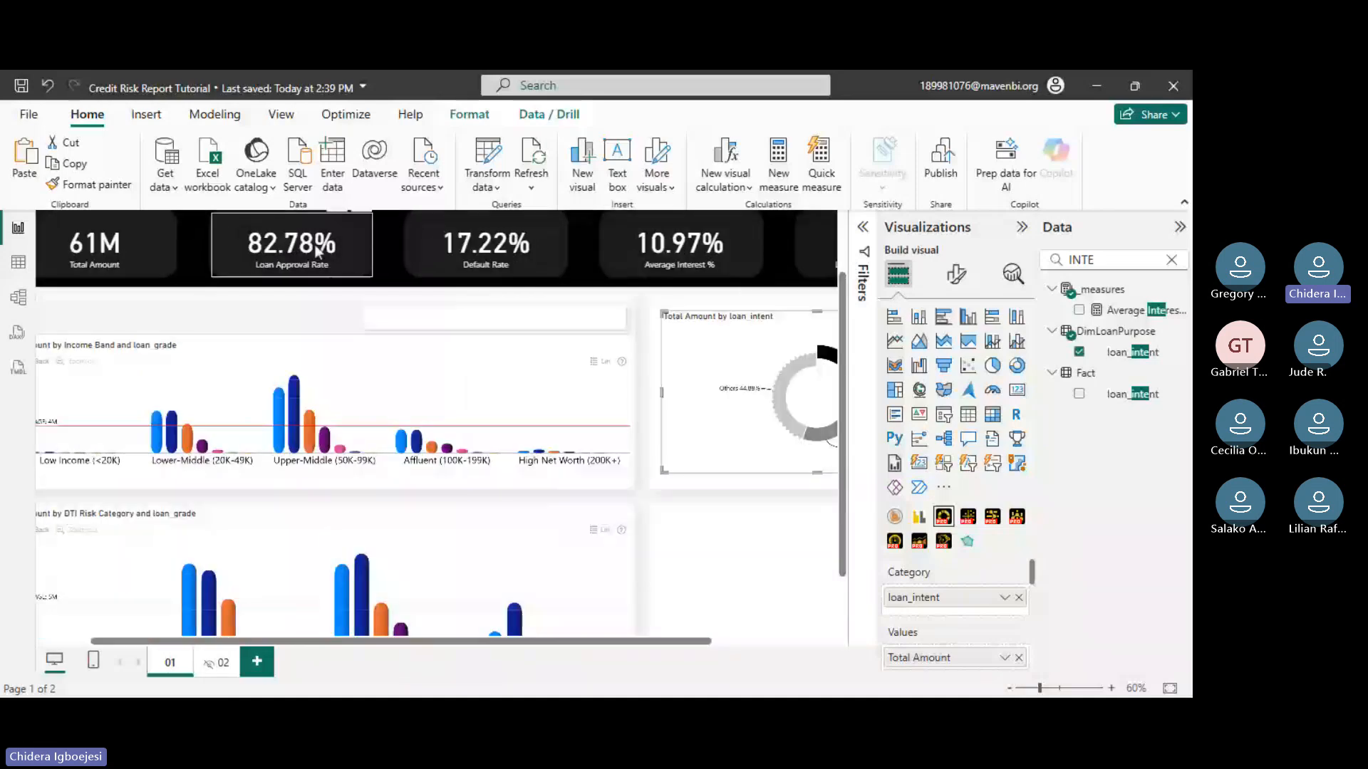
drag(604, 642, 619, 643)
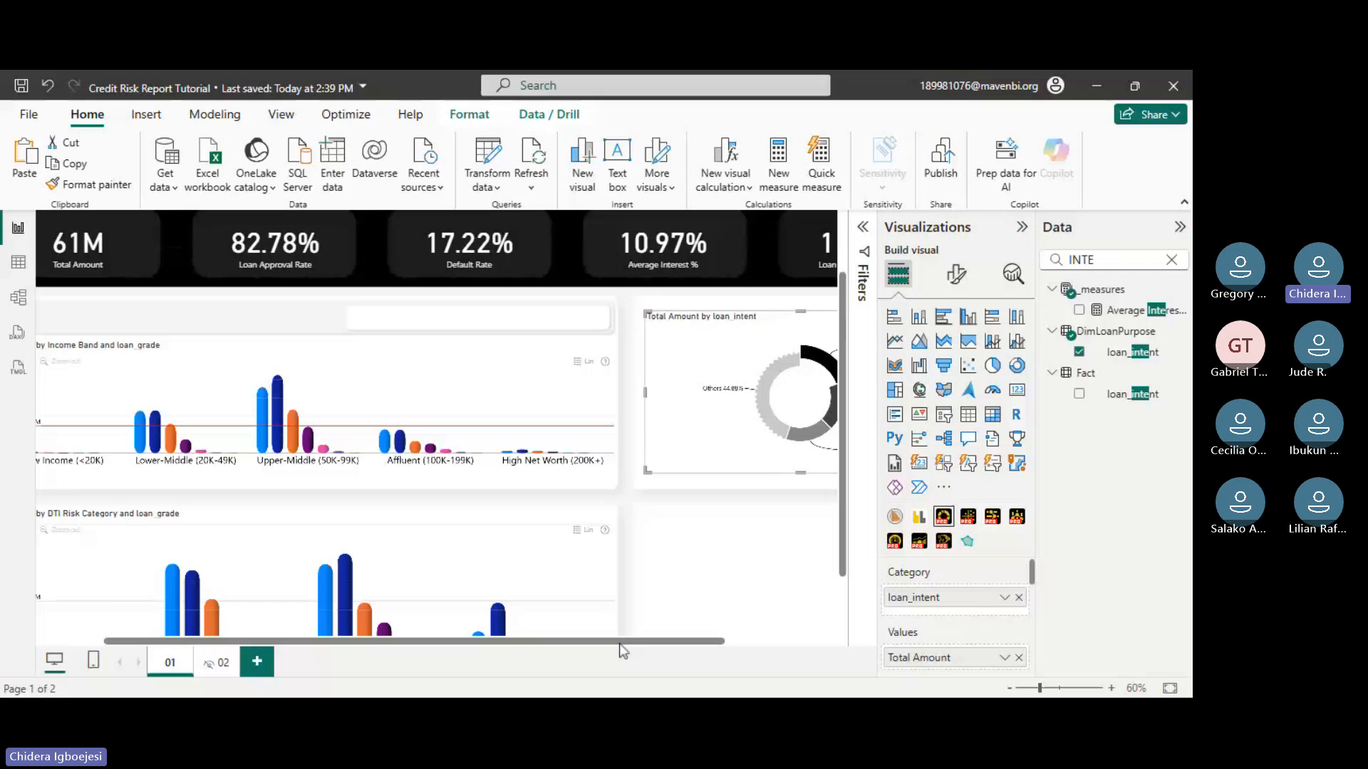
click(1008, 688)
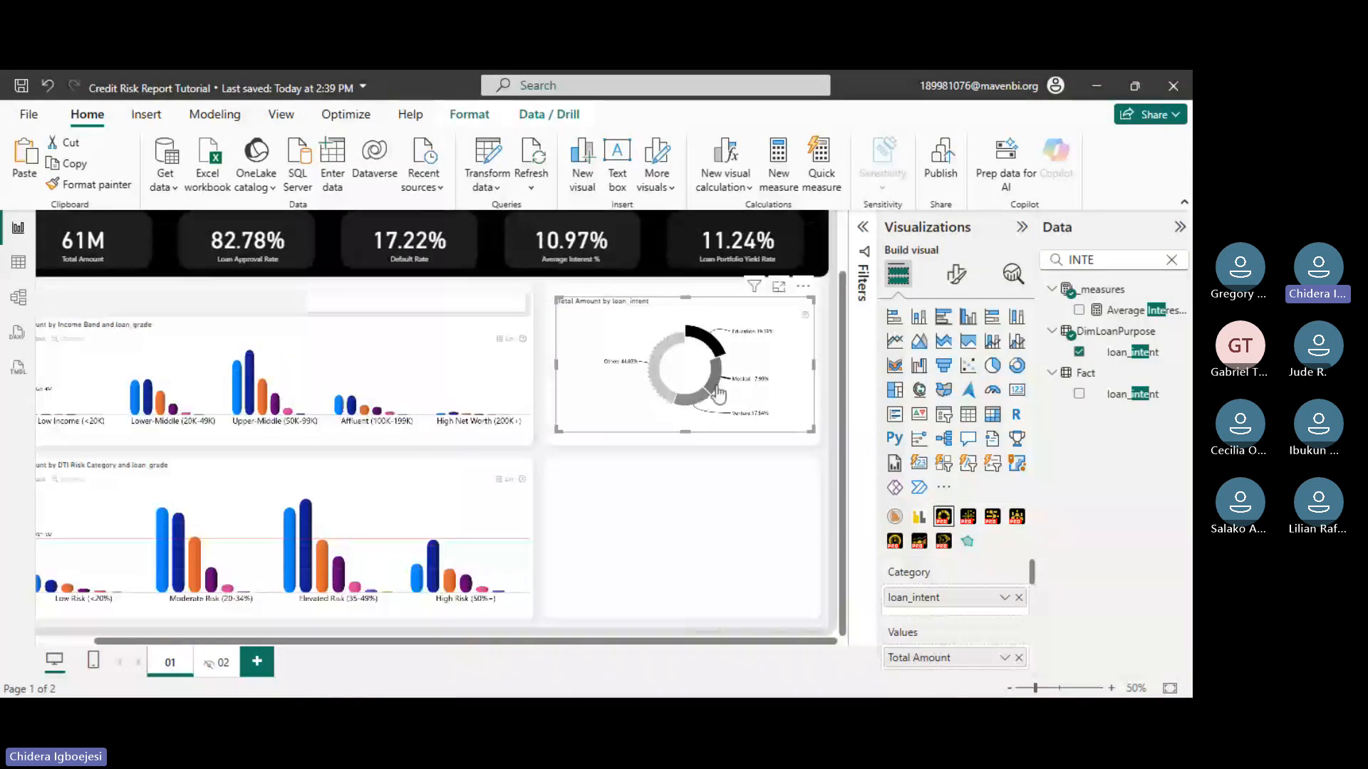
mouse_move(733, 381)
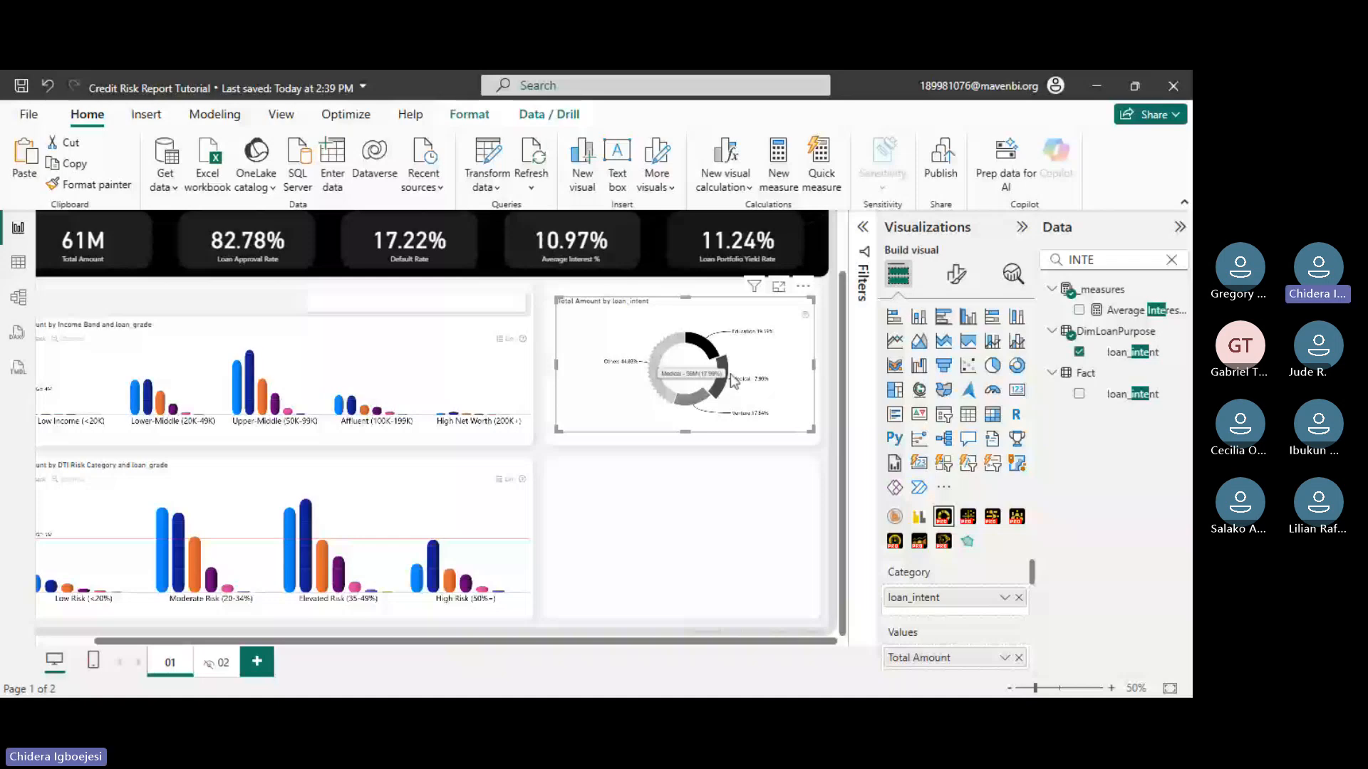
click(733, 381)
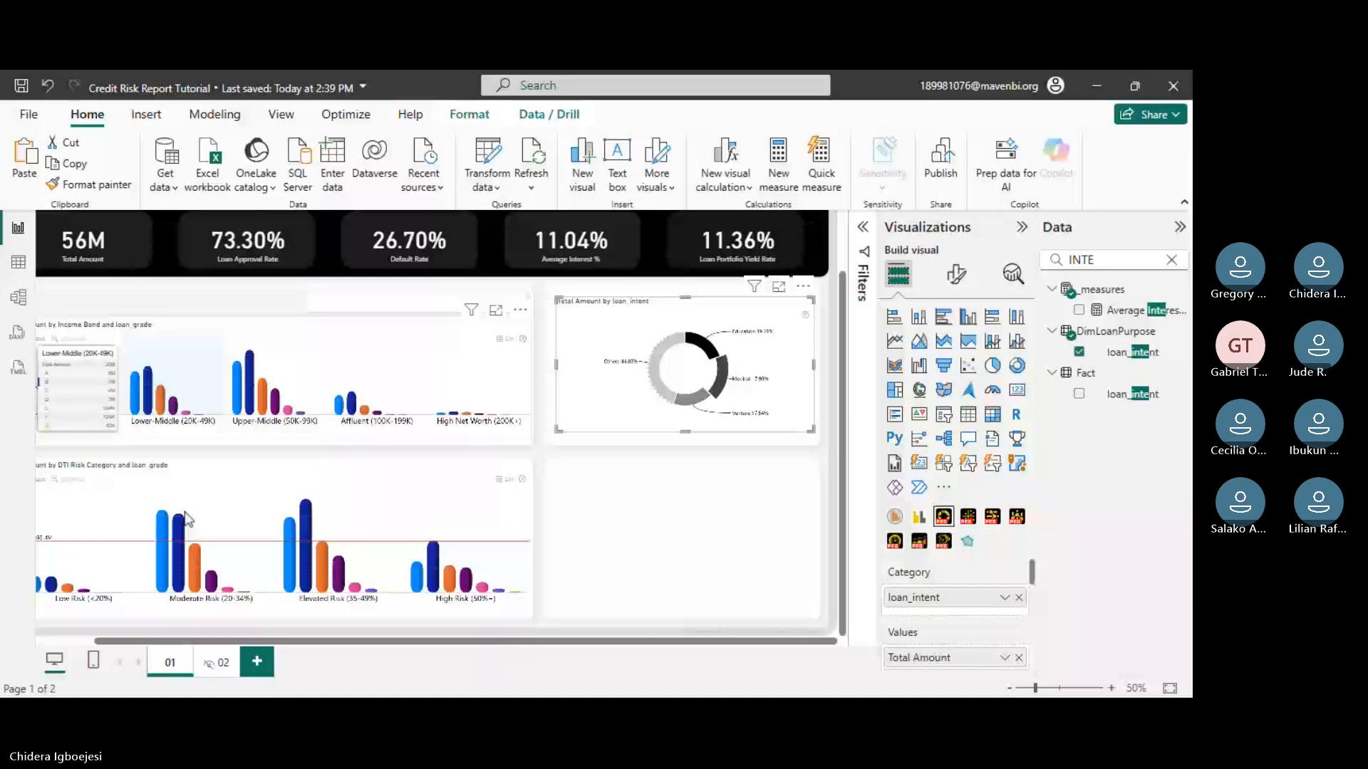
scroll(334, 542, up, 2)
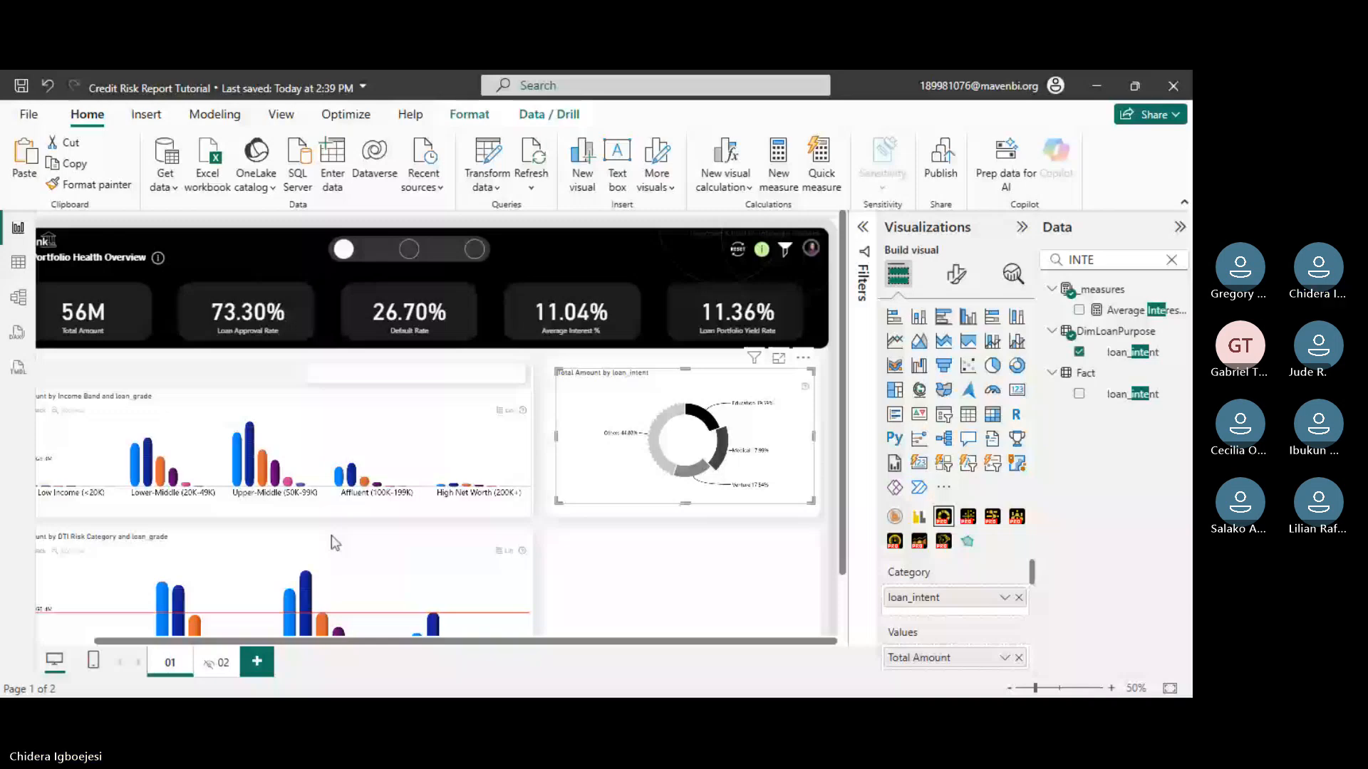
- Move the loan_intent donut up, extend its lower and left edges to fill its card, and clear the Medical selection
scroll(335, 542, down, 2)
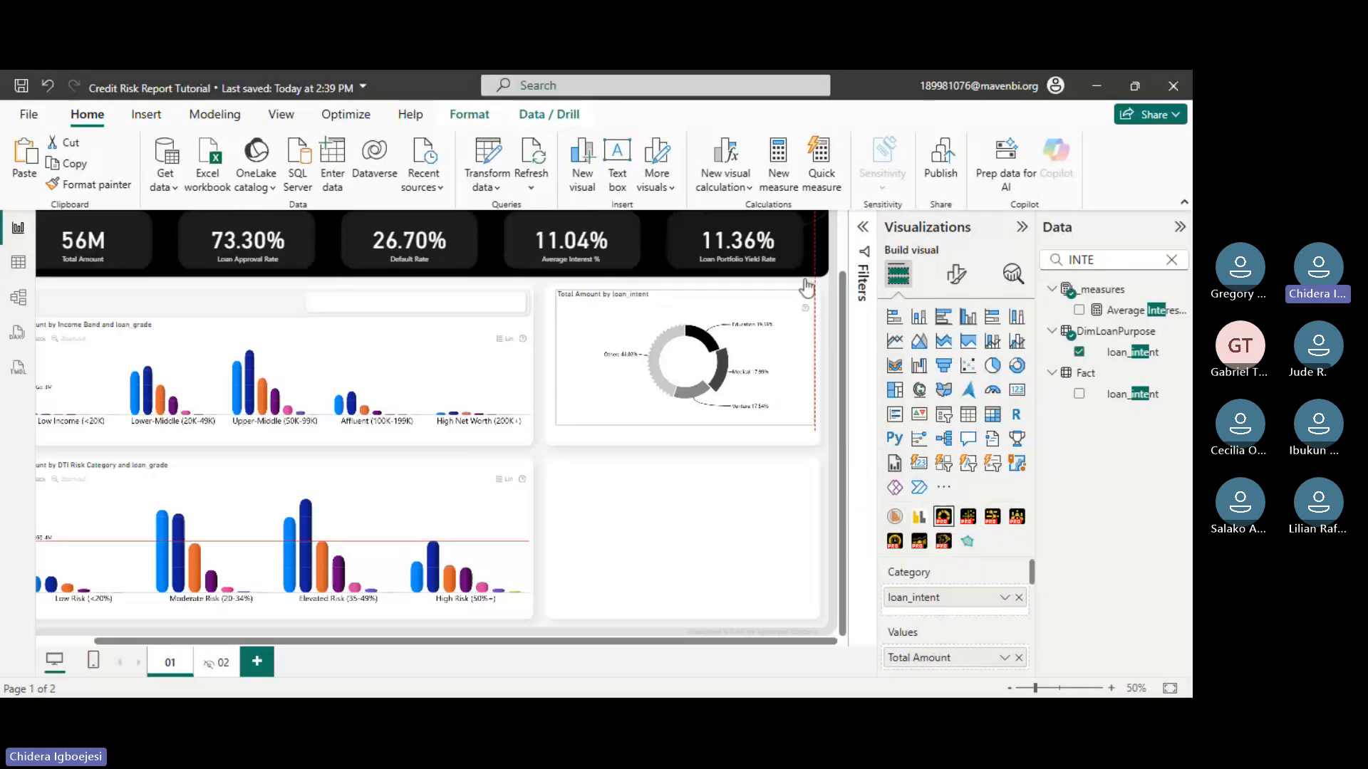
drag(687, 430, 691, 442)
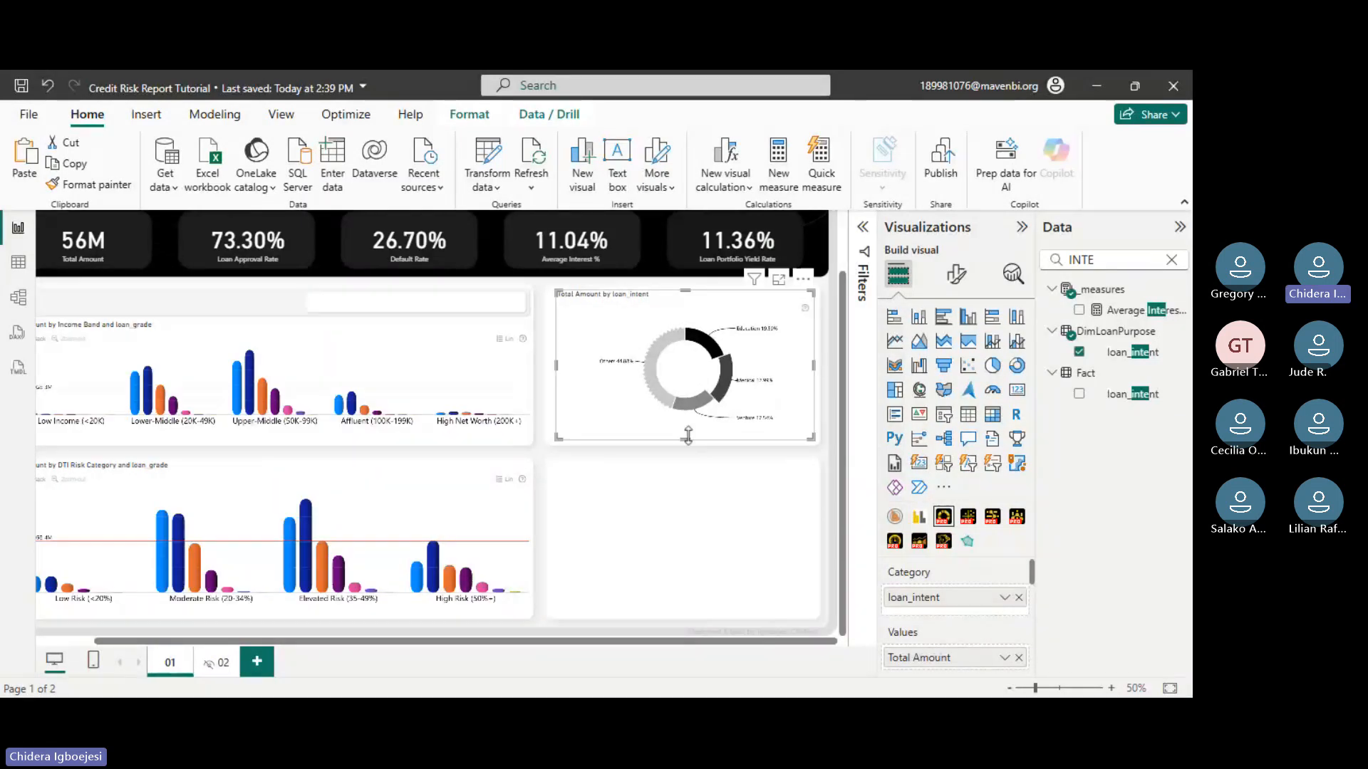
click(728, 388)
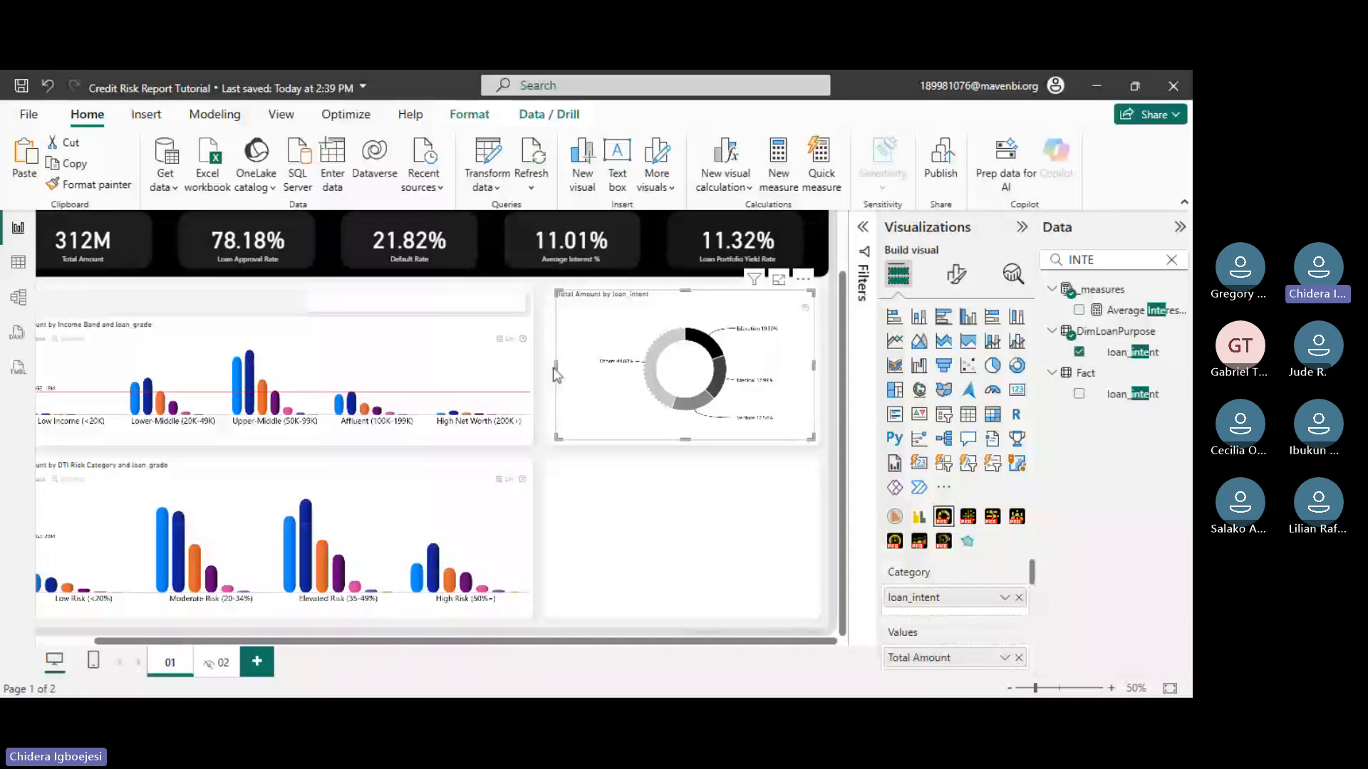
drag(555, 368, 548, 369)
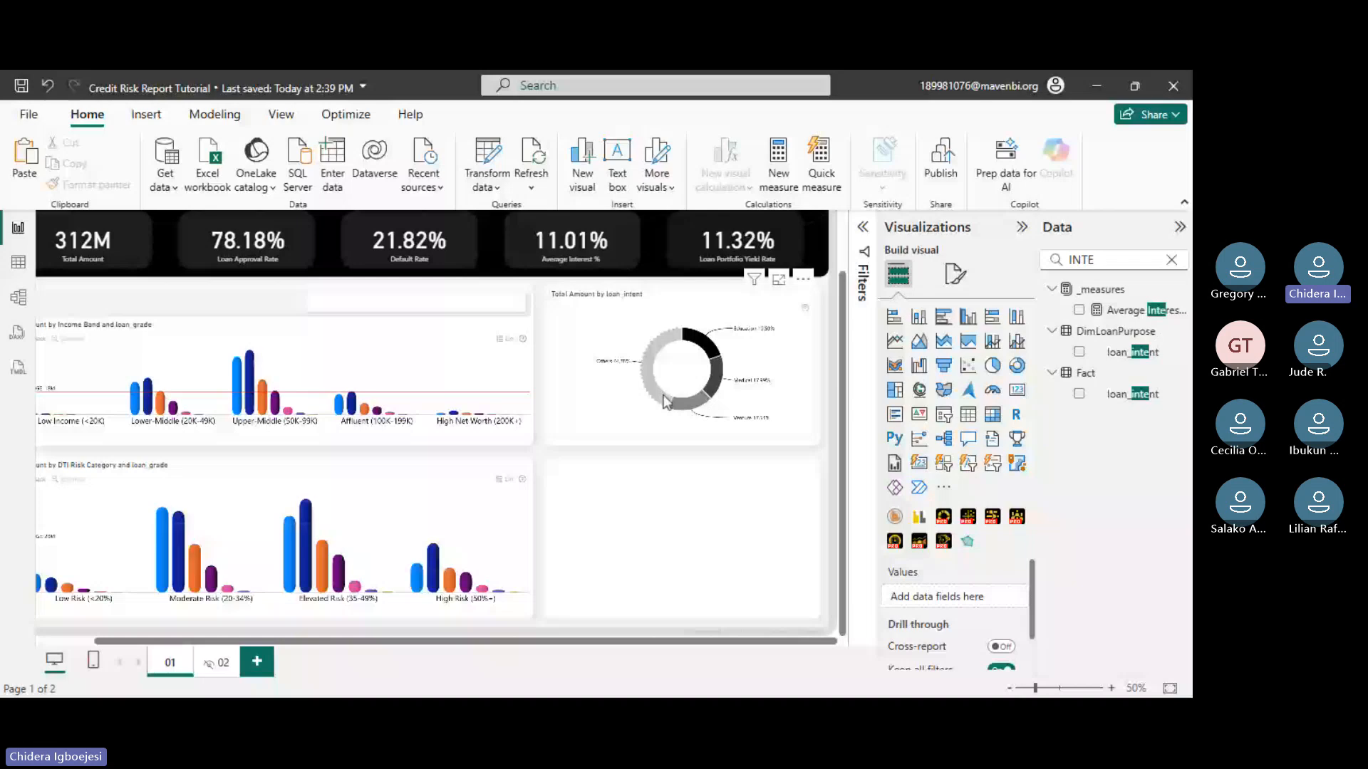
- Insert a Drill Down Shape Map PRO (Filter) visual on page 01 and enlarge it over the Income Band chart
click(664, 403)
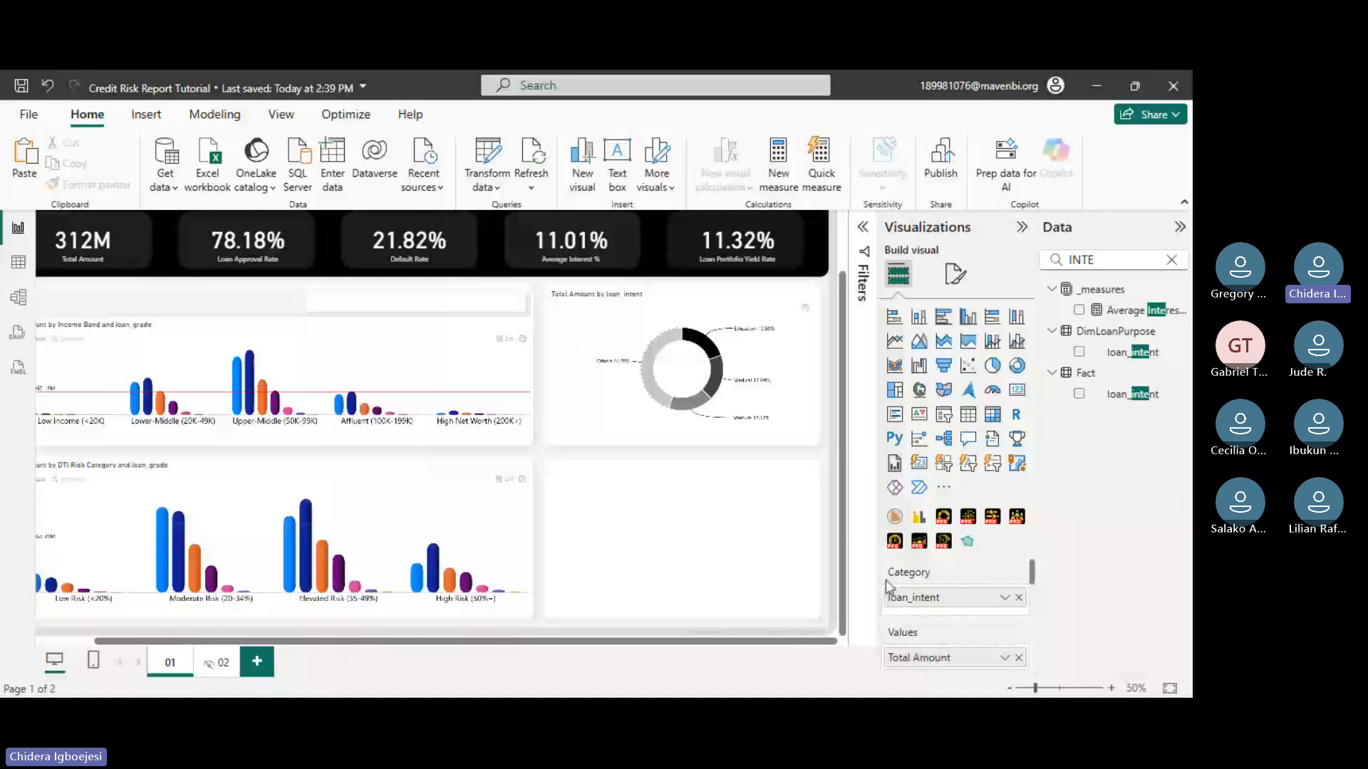
click(943, 543)
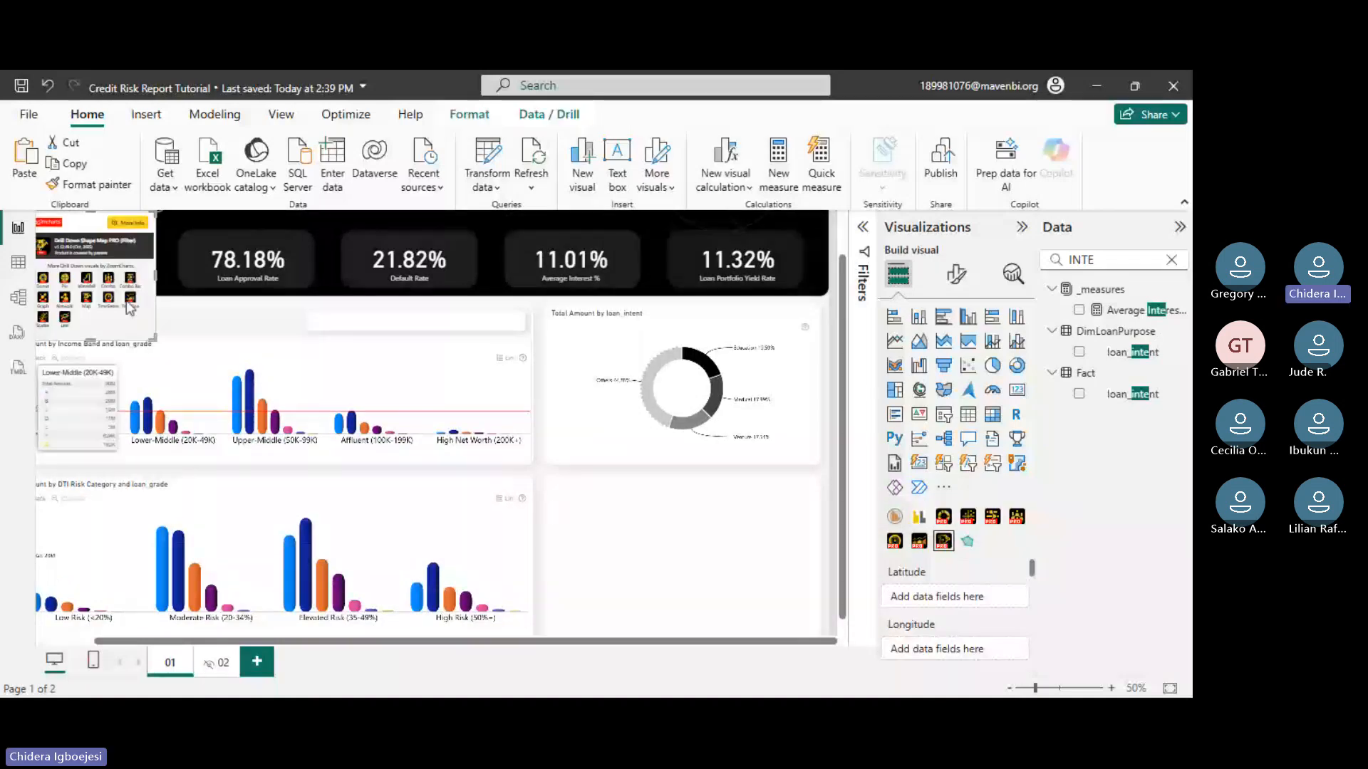
drag(152, 335, 263, 447)
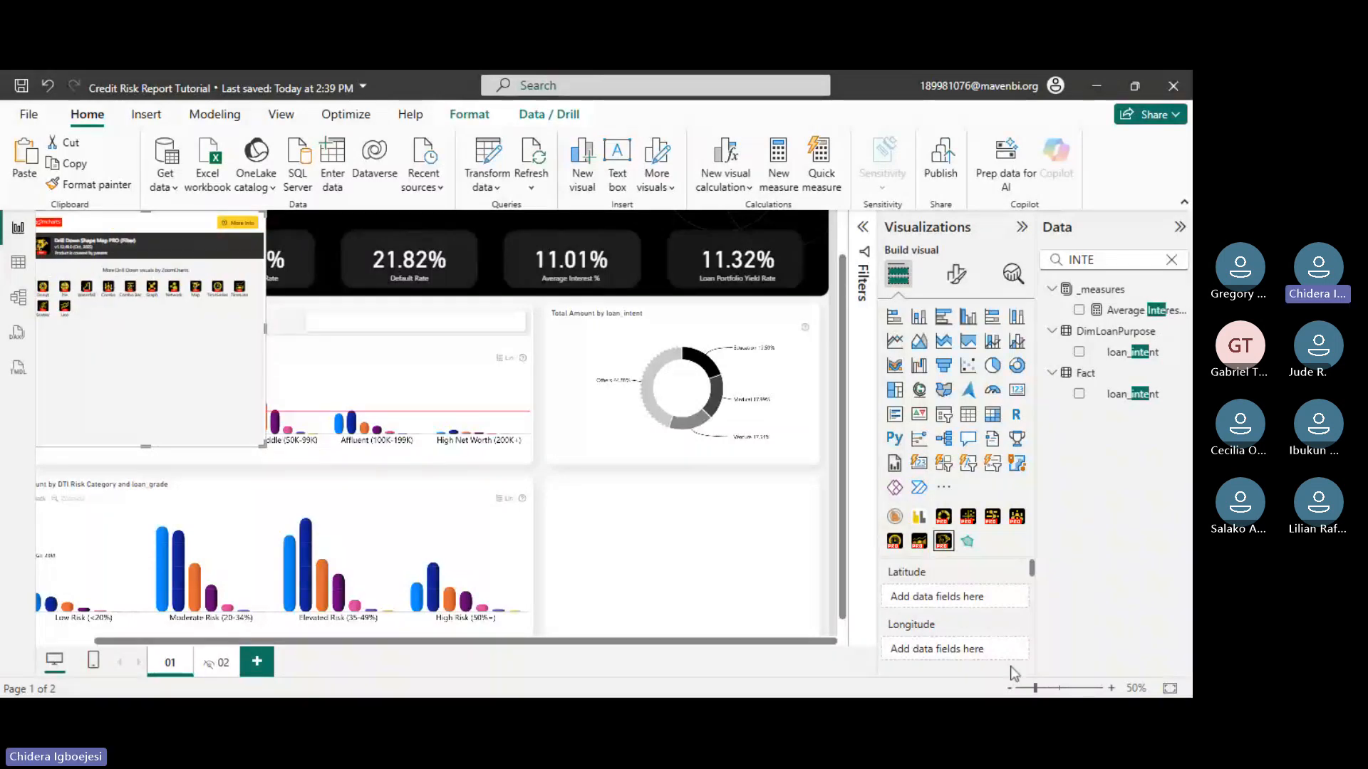
- Try a taller size for the shape map, and shorten it so it covers only the upper part of the Income Band chart
drag(494, 641, 354, 630)
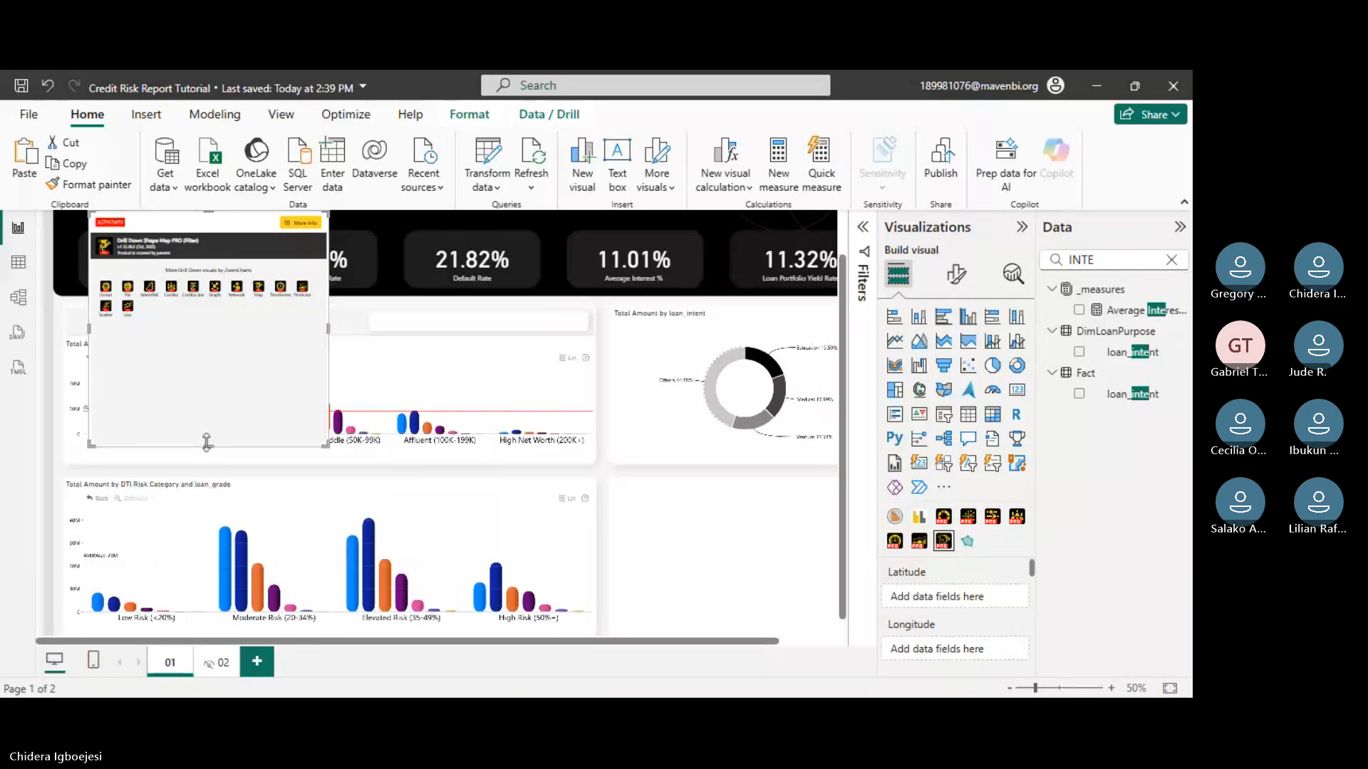
drag(208, 446, 990, 694)
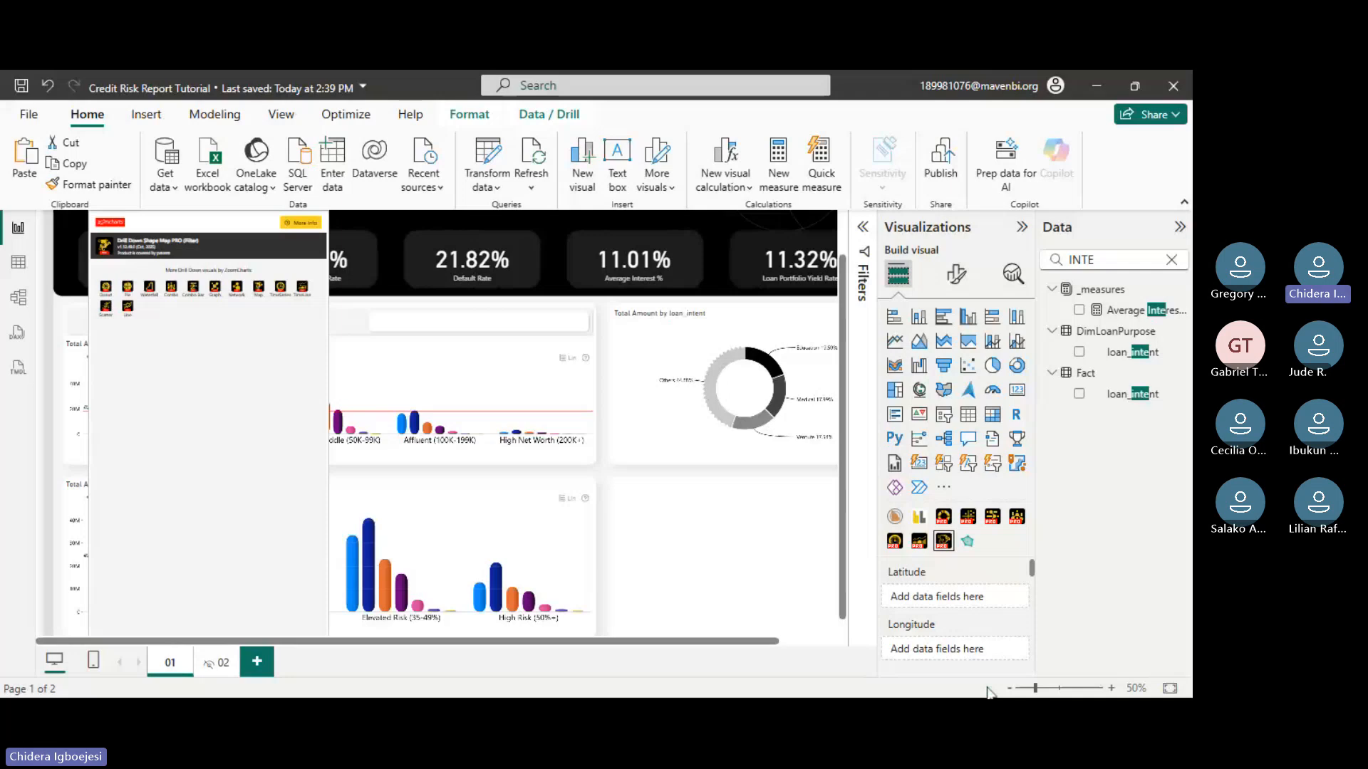
click(455, 377)
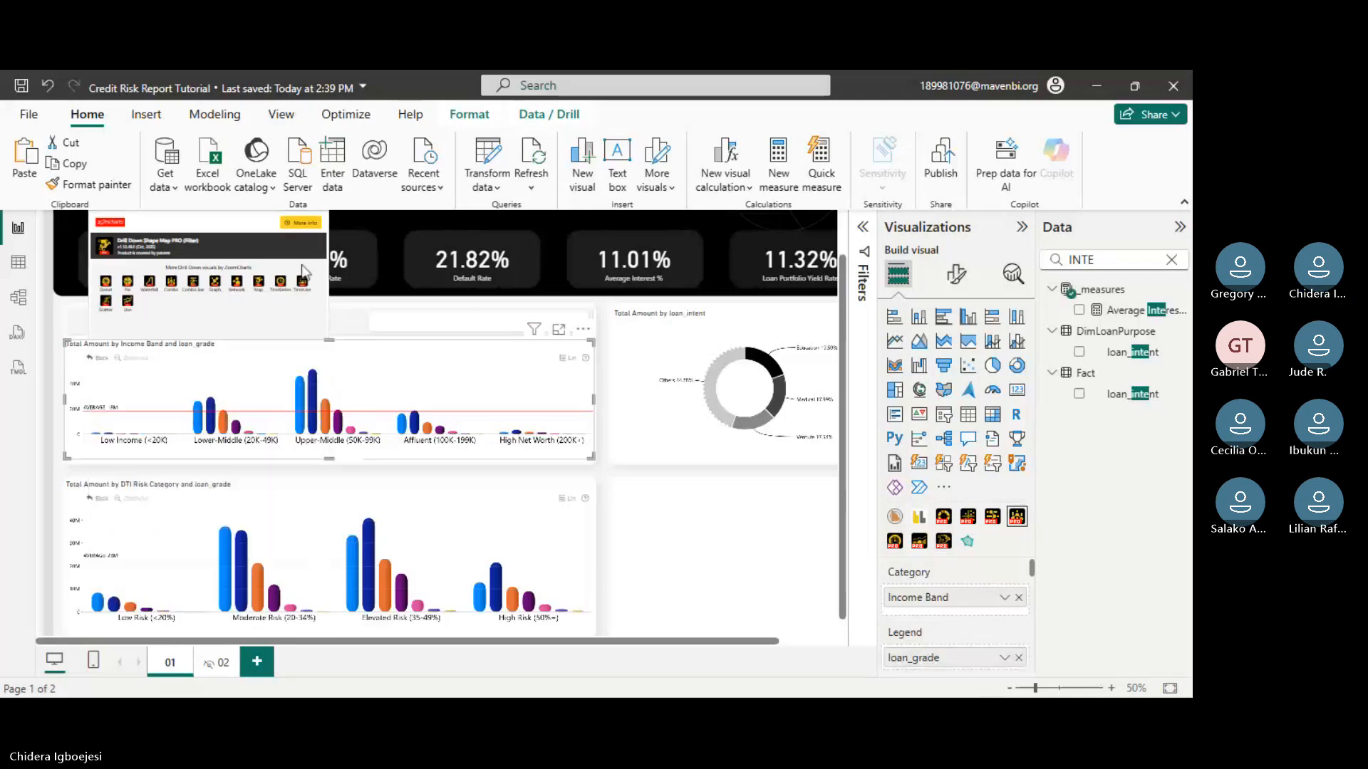
click(305, 271)
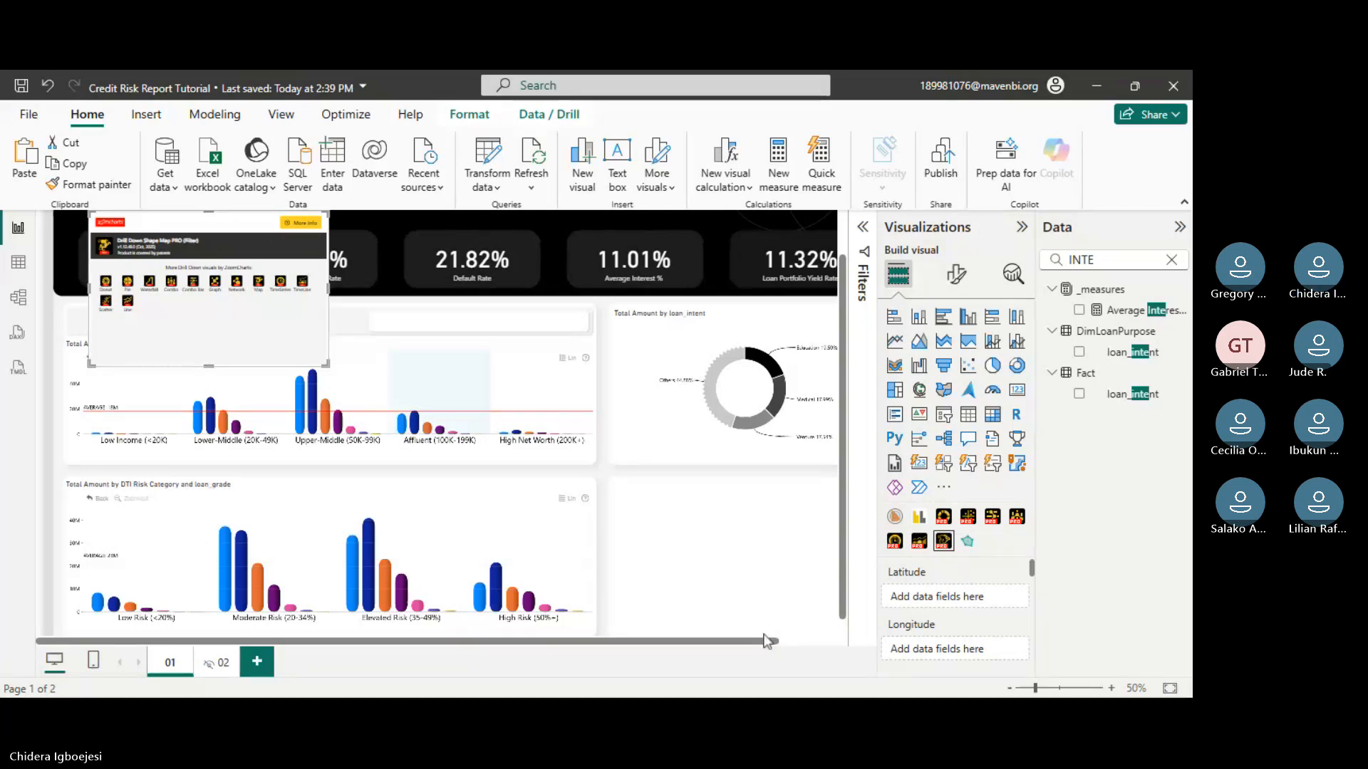
click(780, 557)
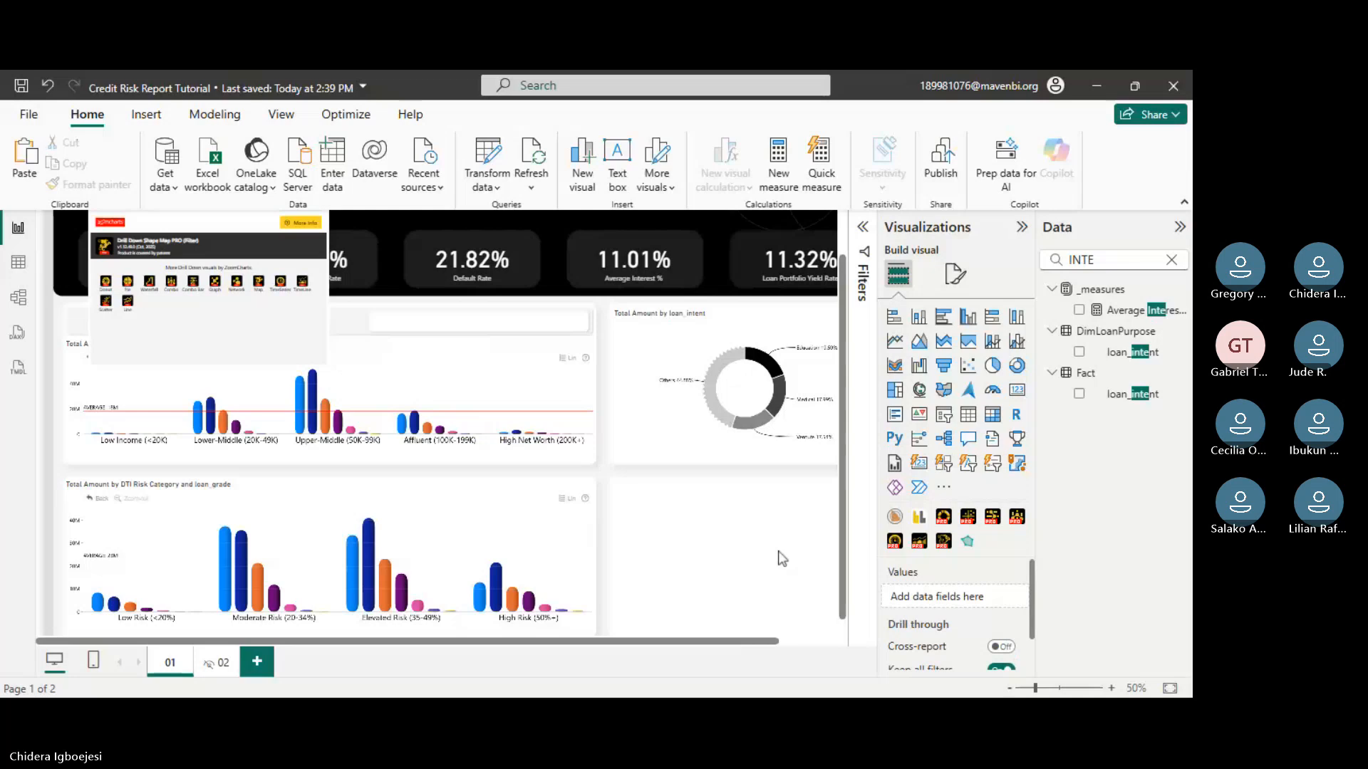
- Insert a second Drill Down Shape Map PRO (Filter) visual over the first one and shrink it
click(943, 540)
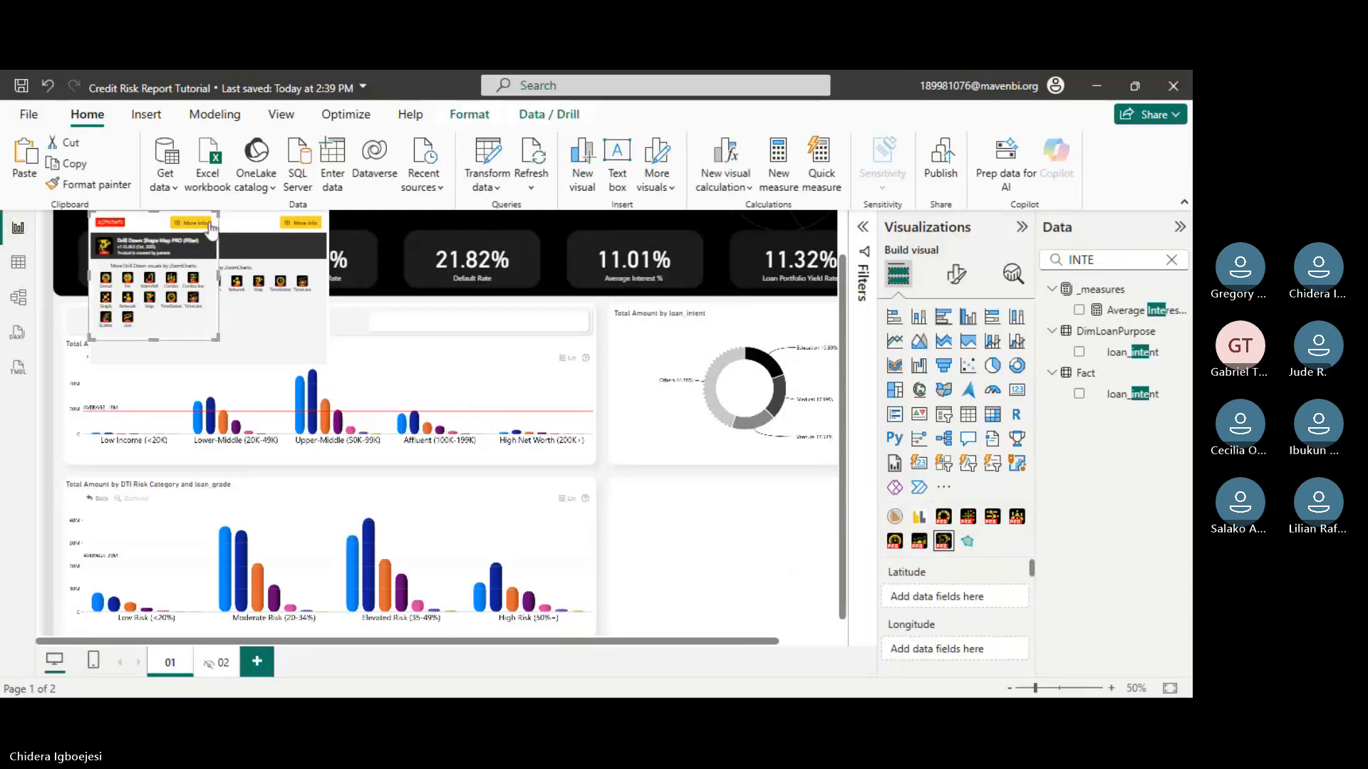
drag(218, 212, 187, 277)
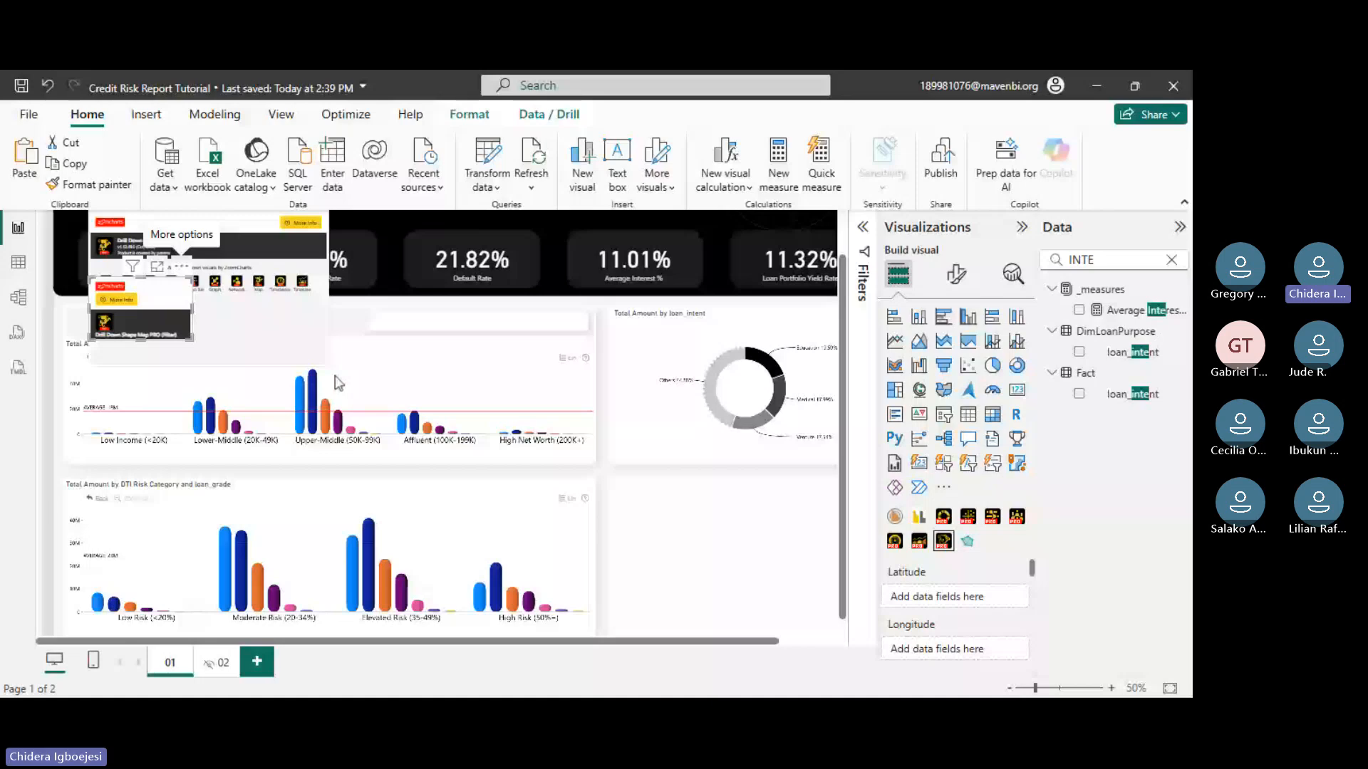
- Try to place the smaller Drill Down Shape Map visual in the empty card below the loan_intent donut chart
drag(146, 290, 706, 540)
click(213, 331)
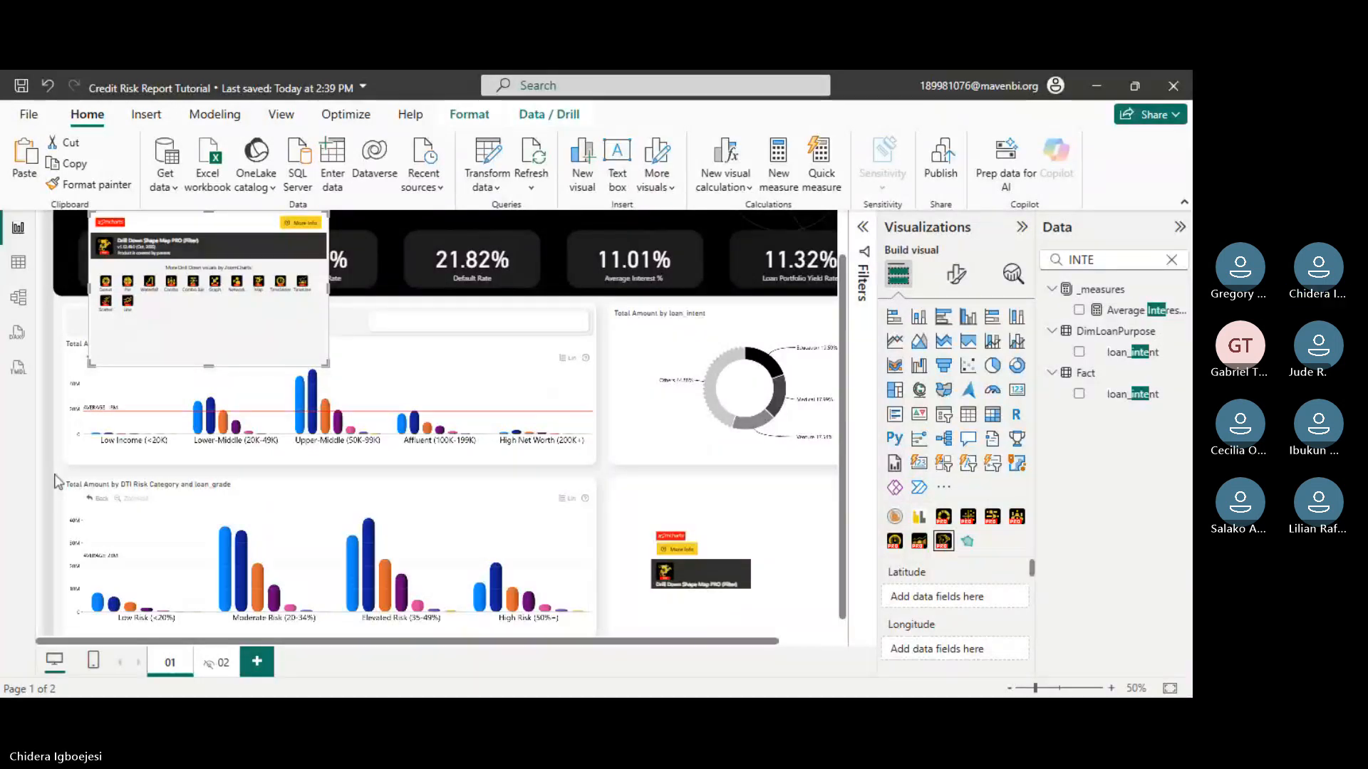
click(361, 223)
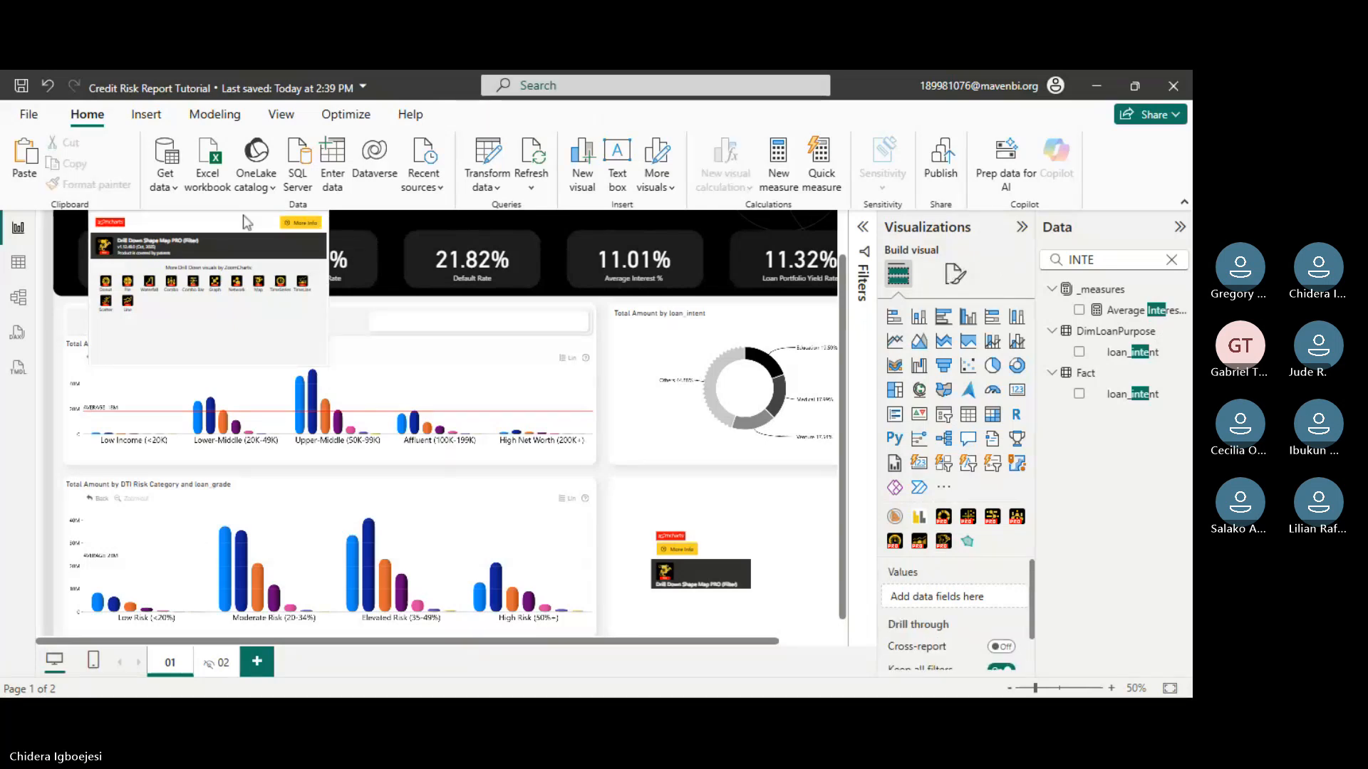
click(246, 222)
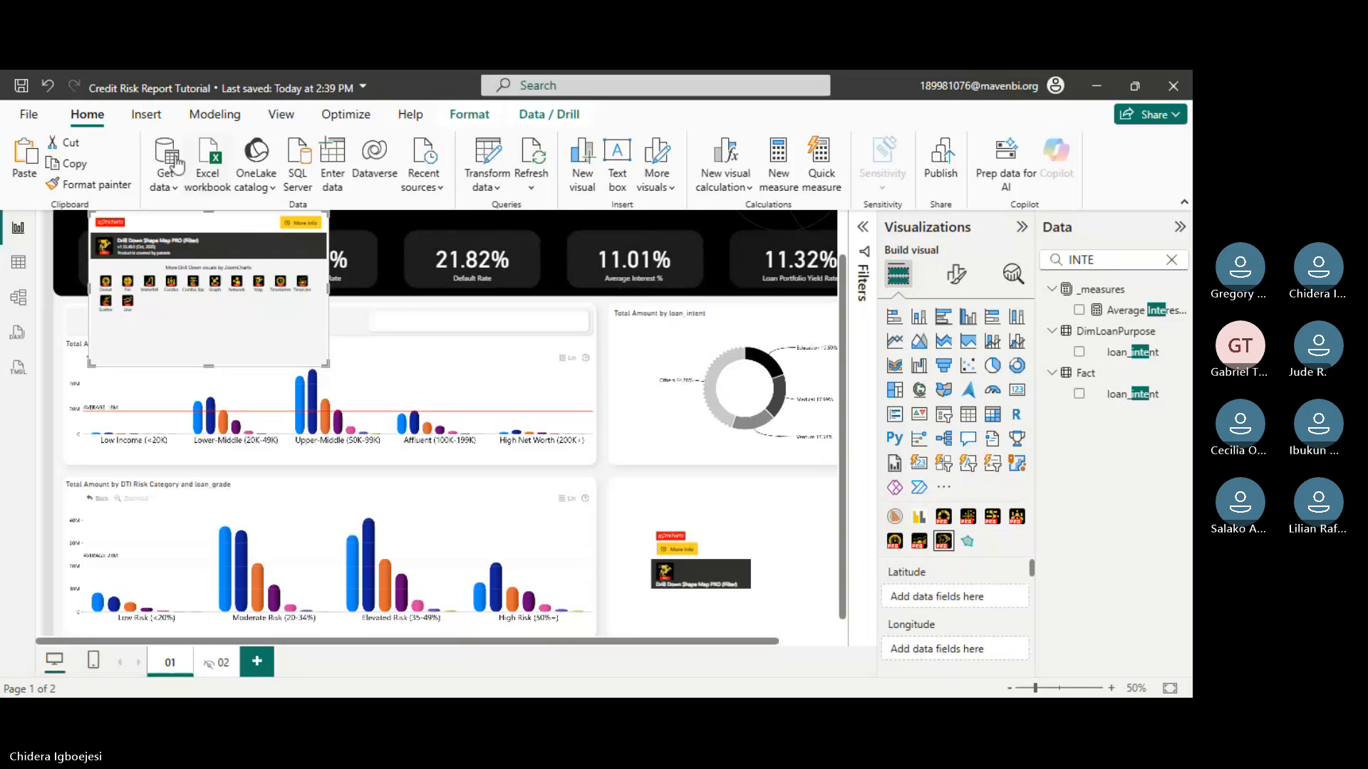
- Undo the recent Shape Map changes, back through the second map's insertion and the resizing of the larger map
click(48, 87)
click(48, 87)
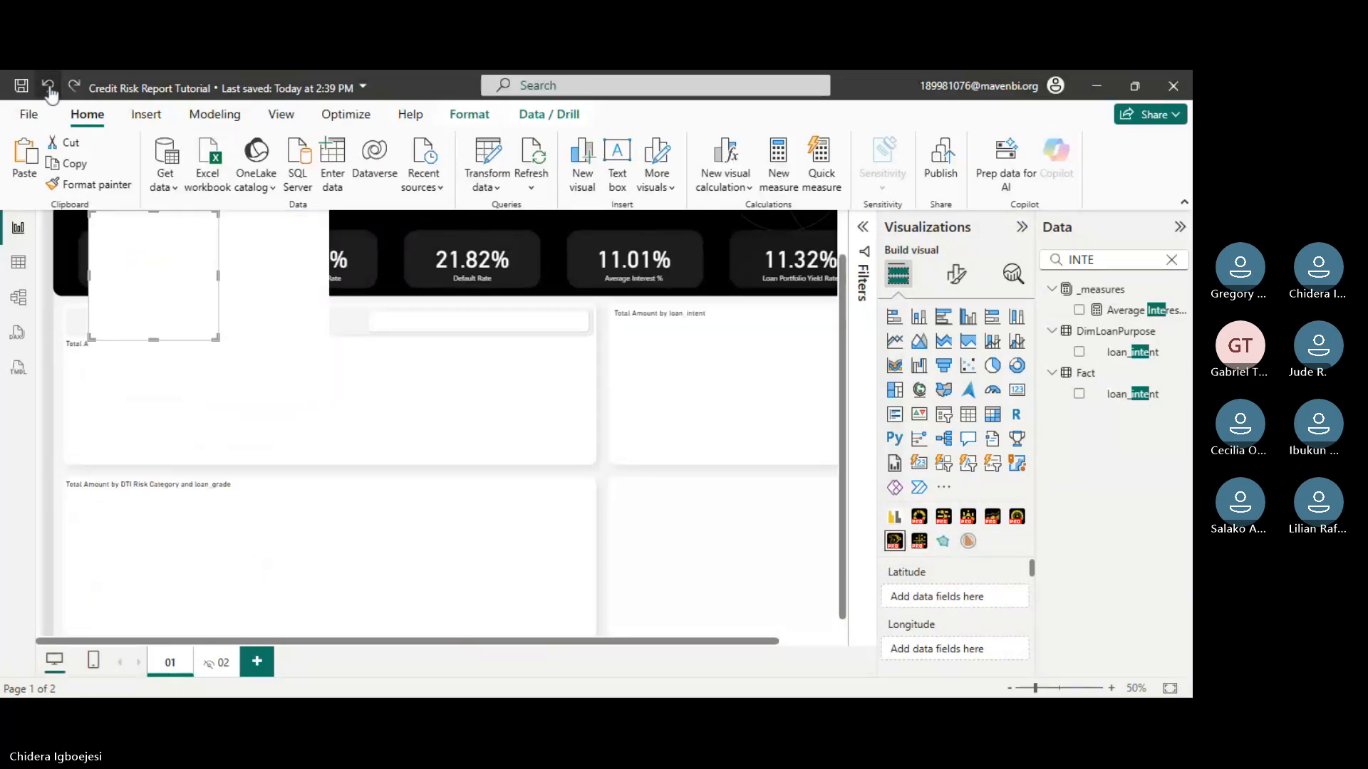
click(48, 87)
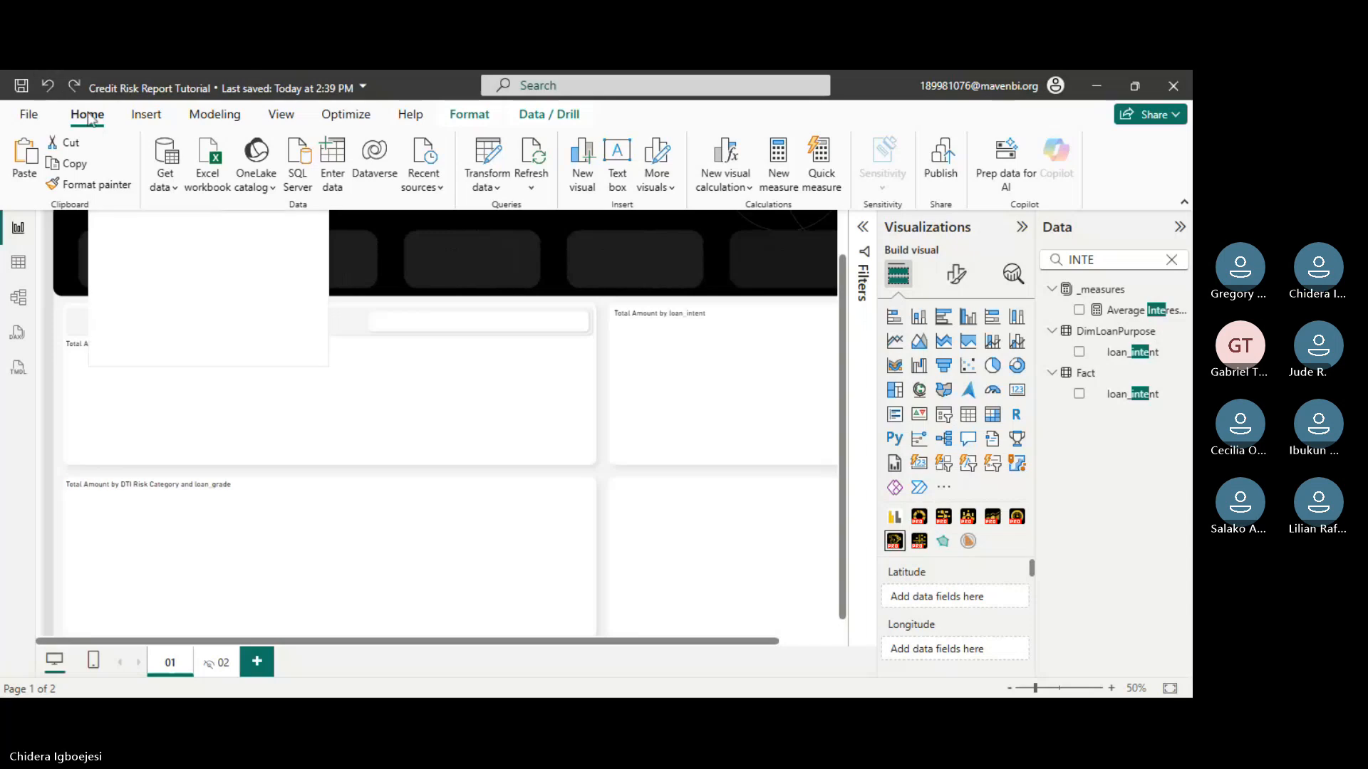
click(48, 87)
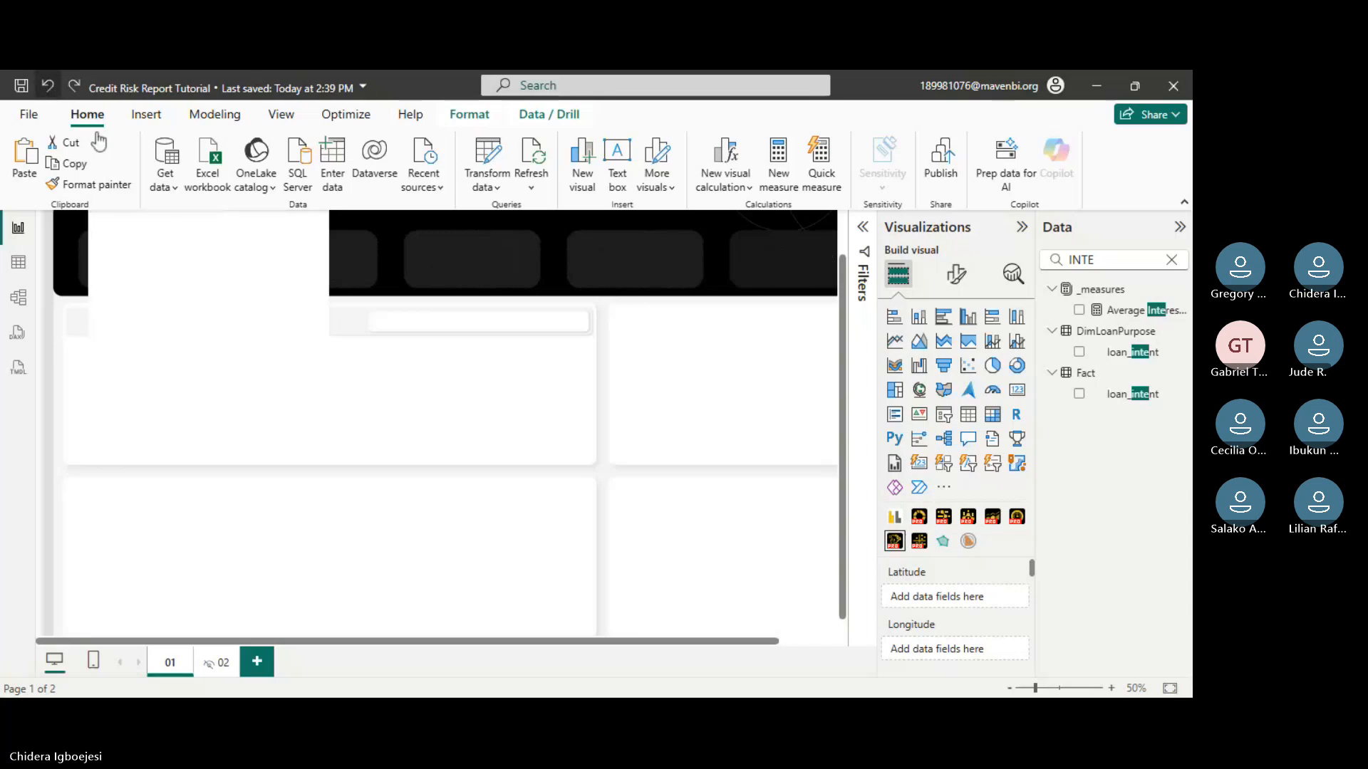
click(47, 87)
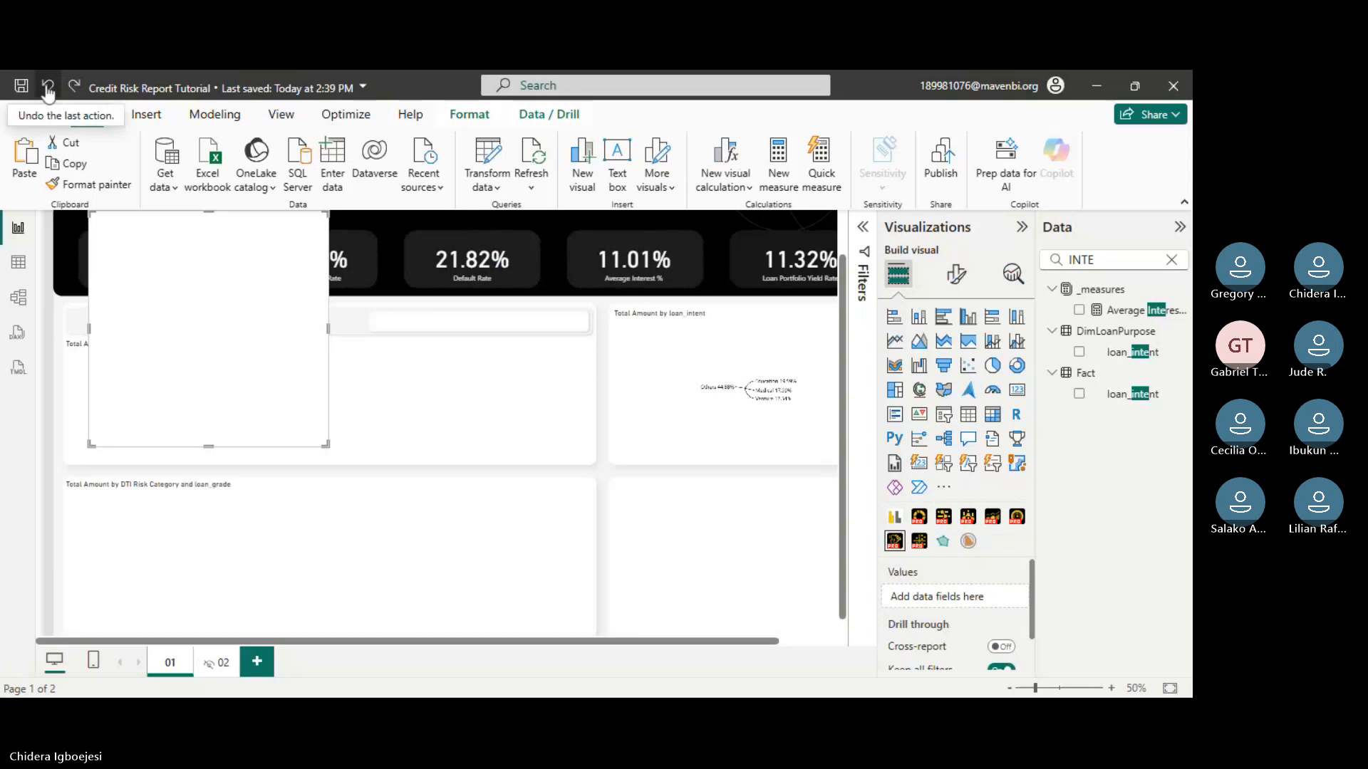
click(48, 92)
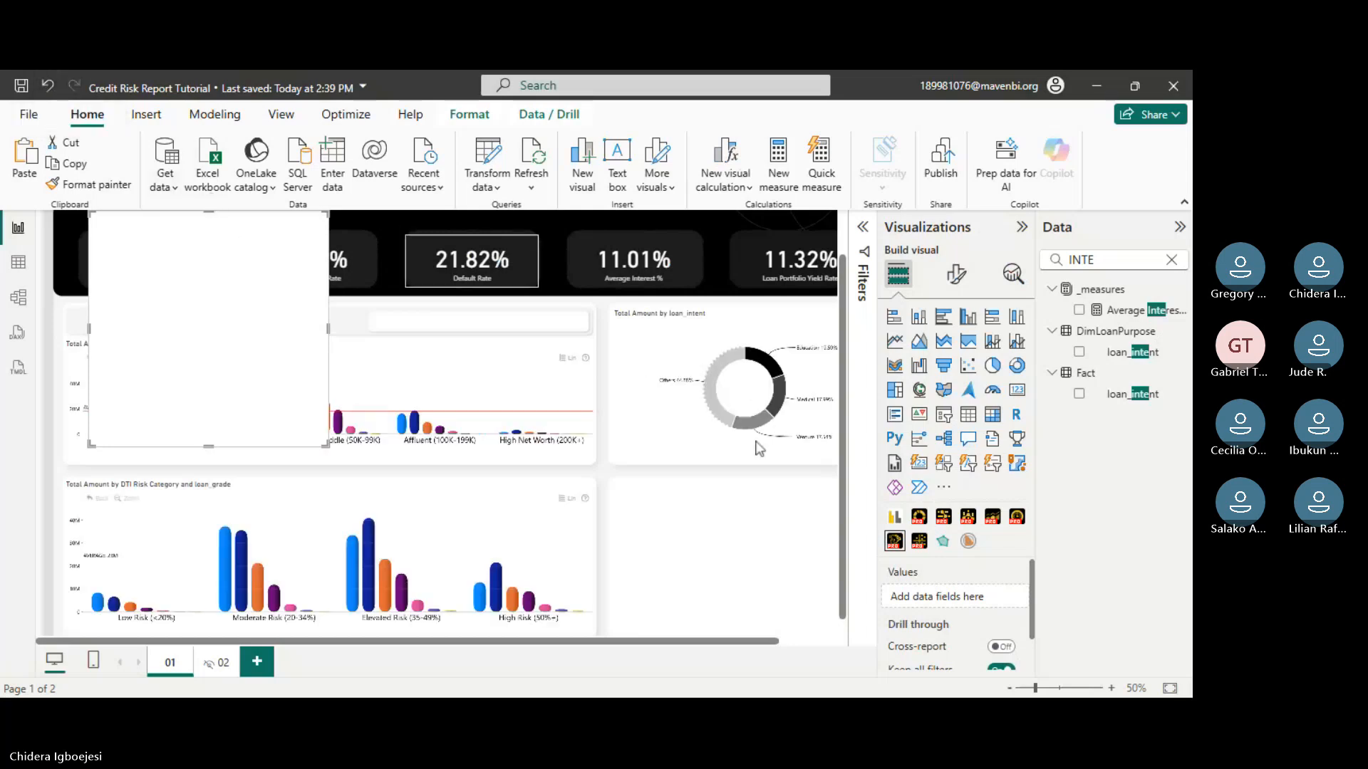
- Delete the large Shape Map visual covering the header cards and the Income Band chart
click(899, 543)
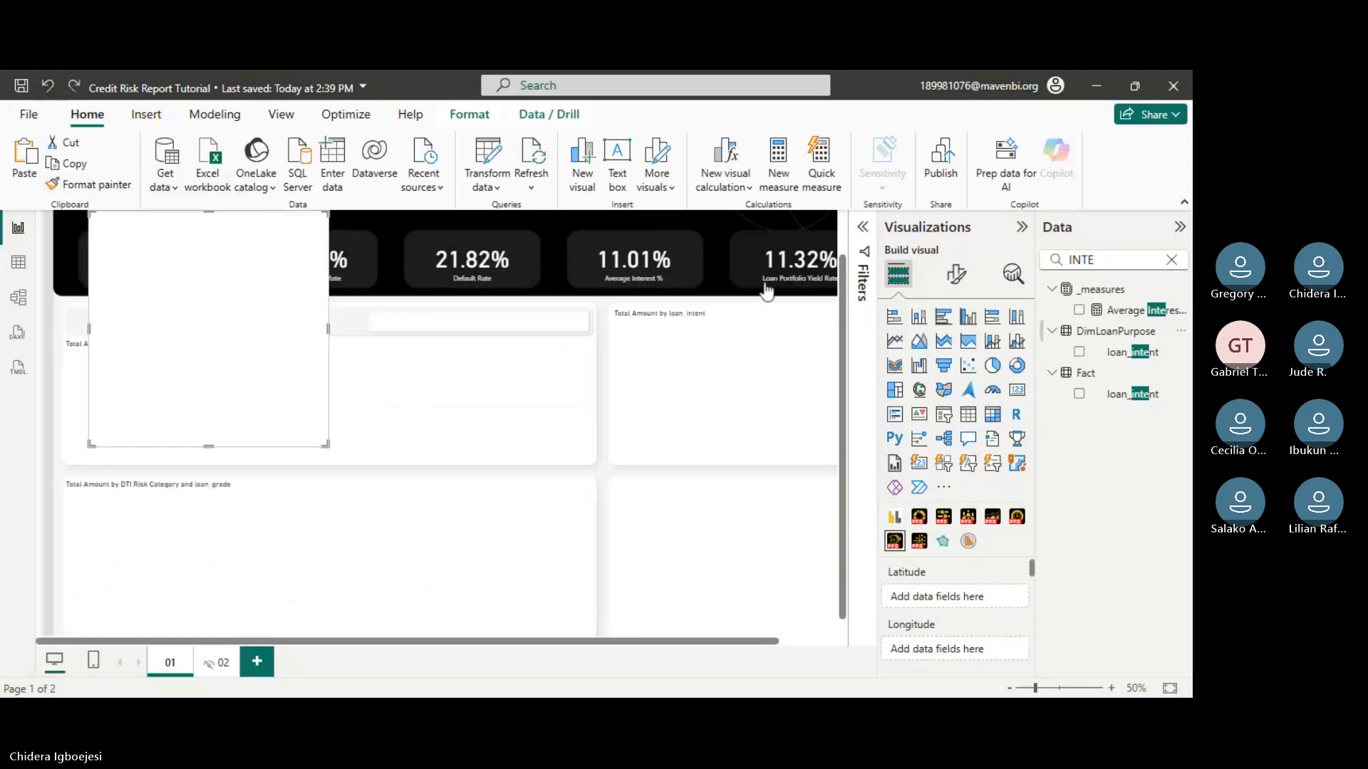
click(720, 247)
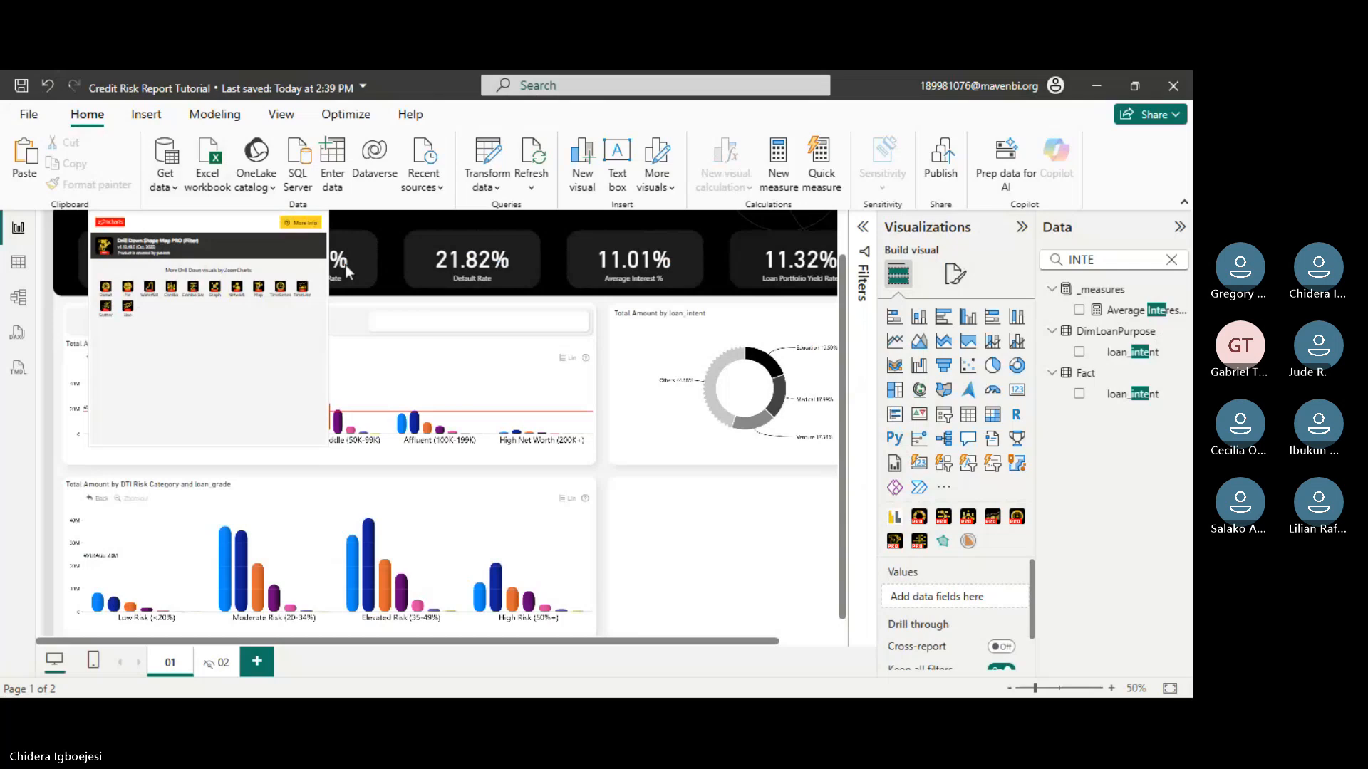
key(Delete)
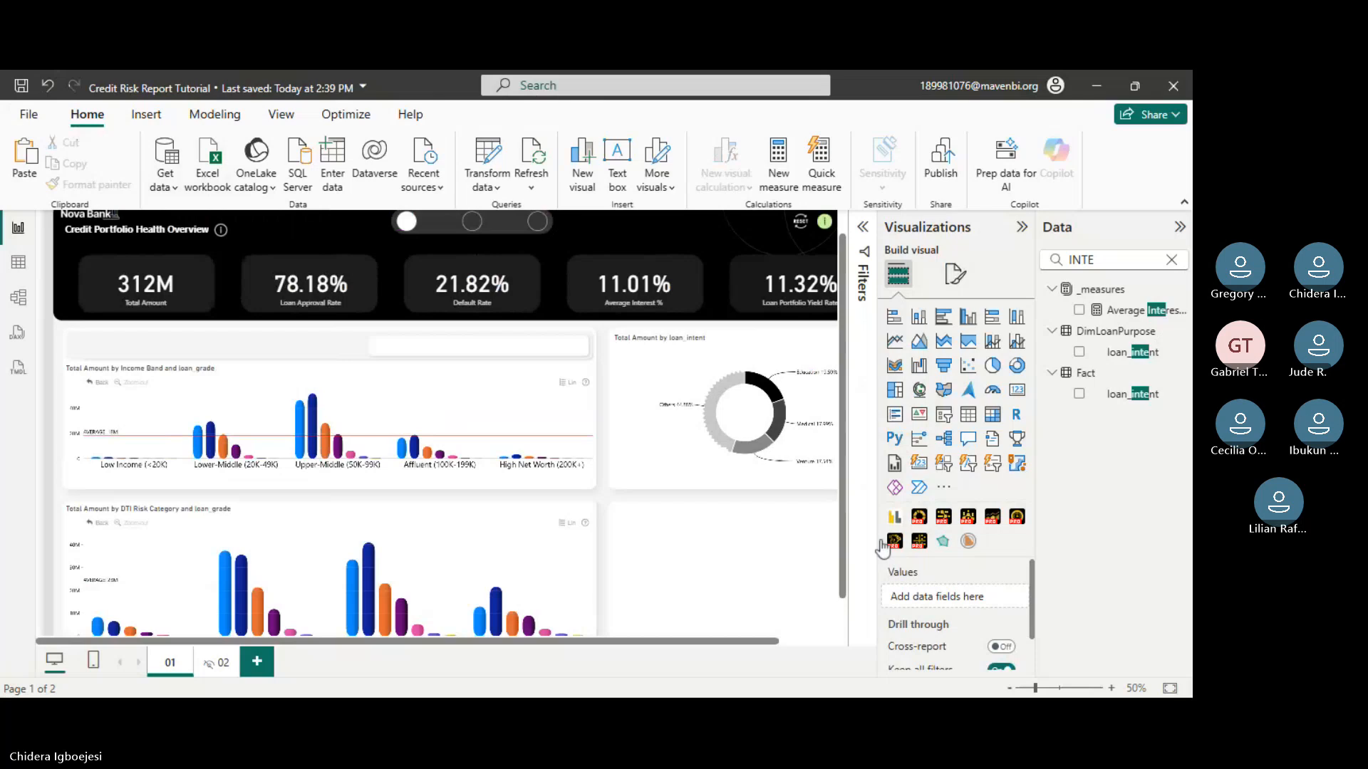
- Insert a new Drill Down Shape Map PRO (Filter) visual and size it to fill the empty card below the donut chart
click(892, 543)
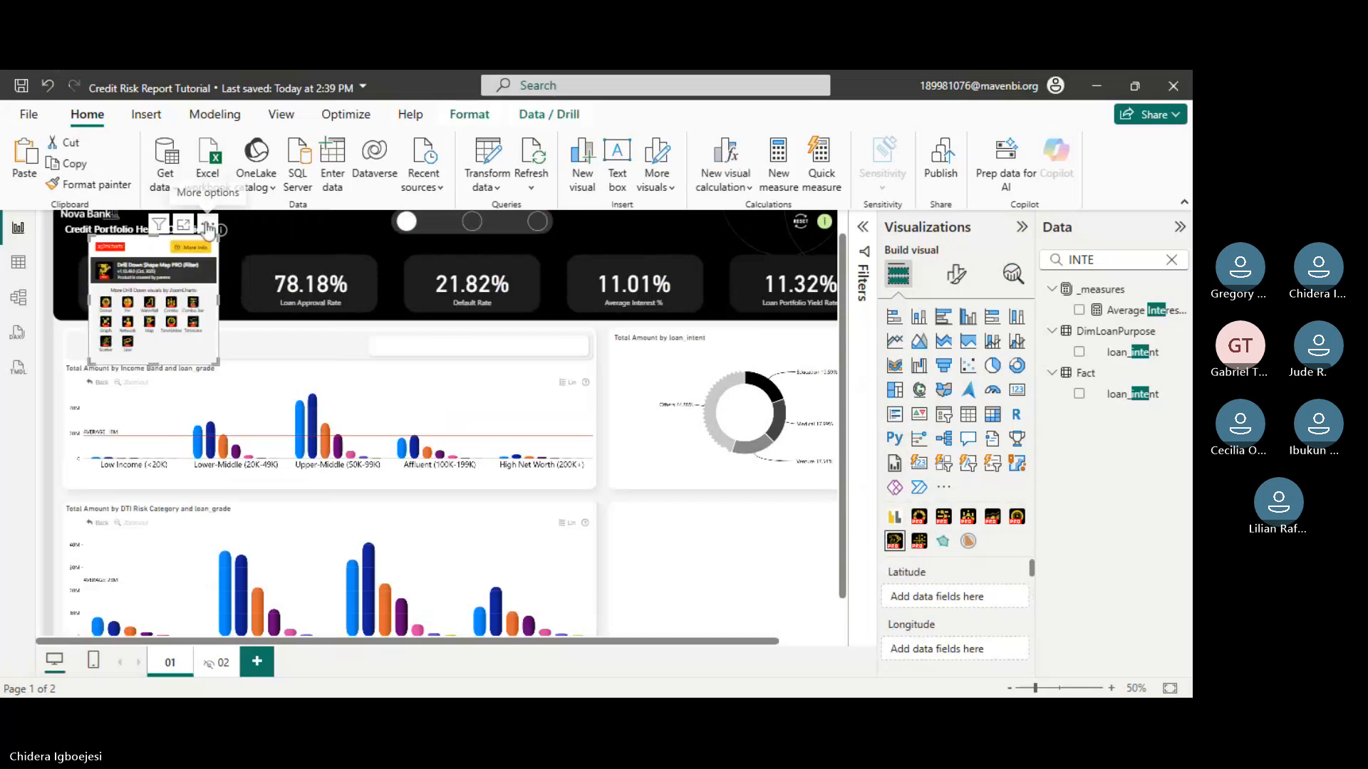
drag(207, 228, 715, 553)
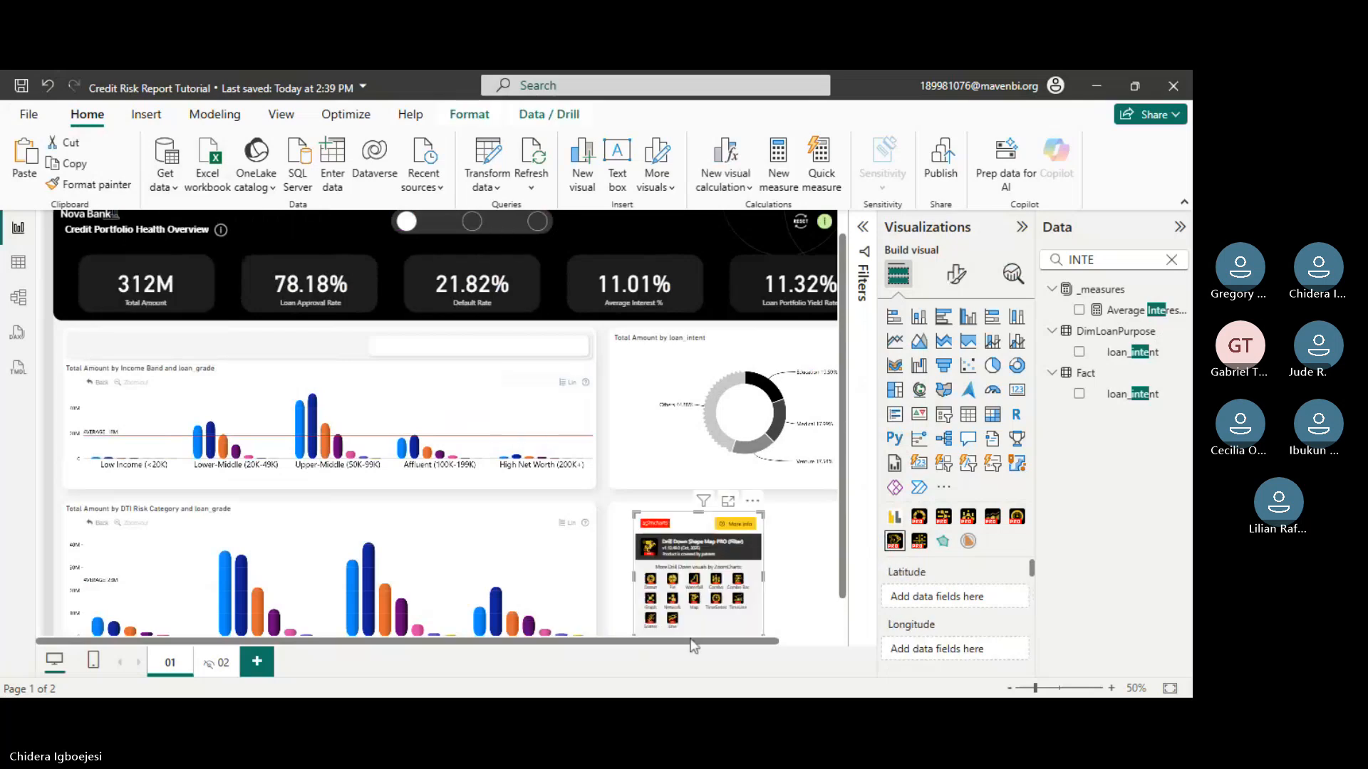
drag(690, 641, 807, 606)
scroll(701, 595, down, 1)
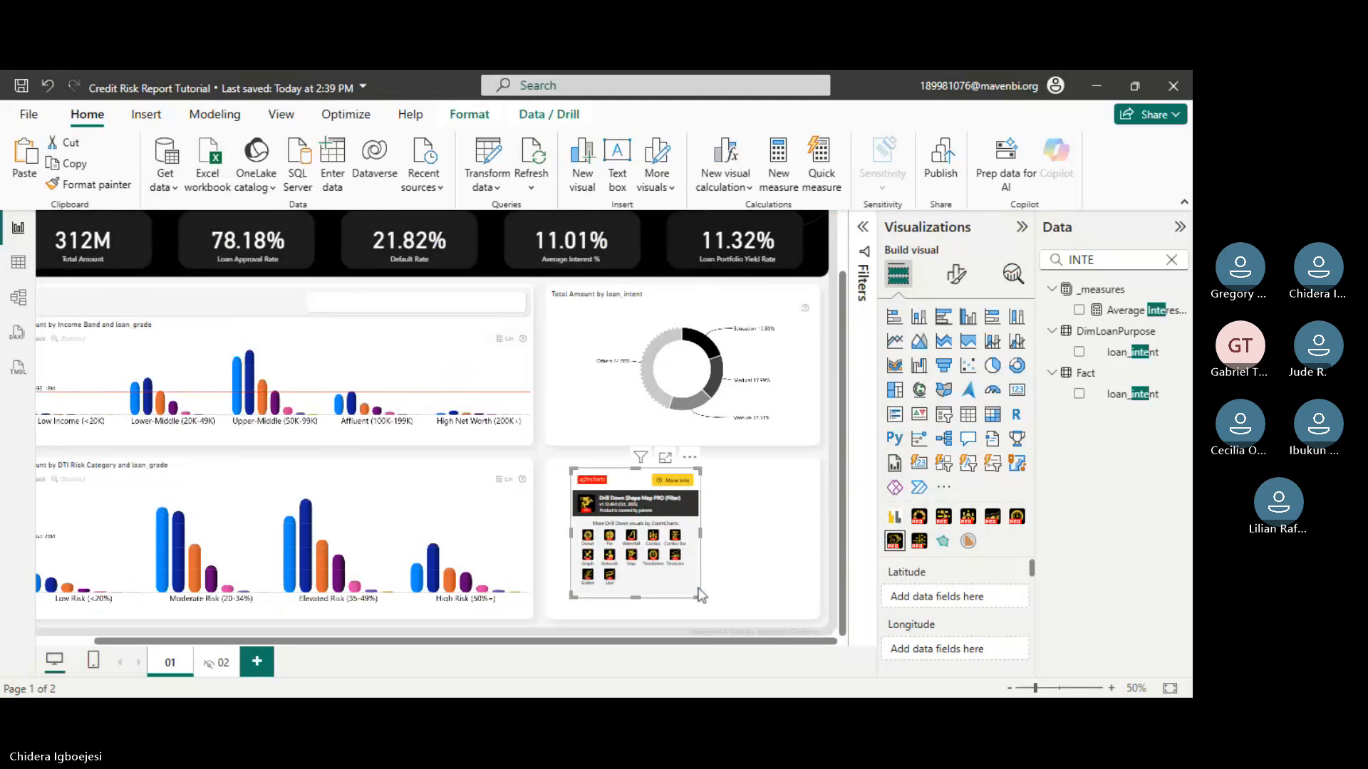
drag(700, 595, 812, 611)
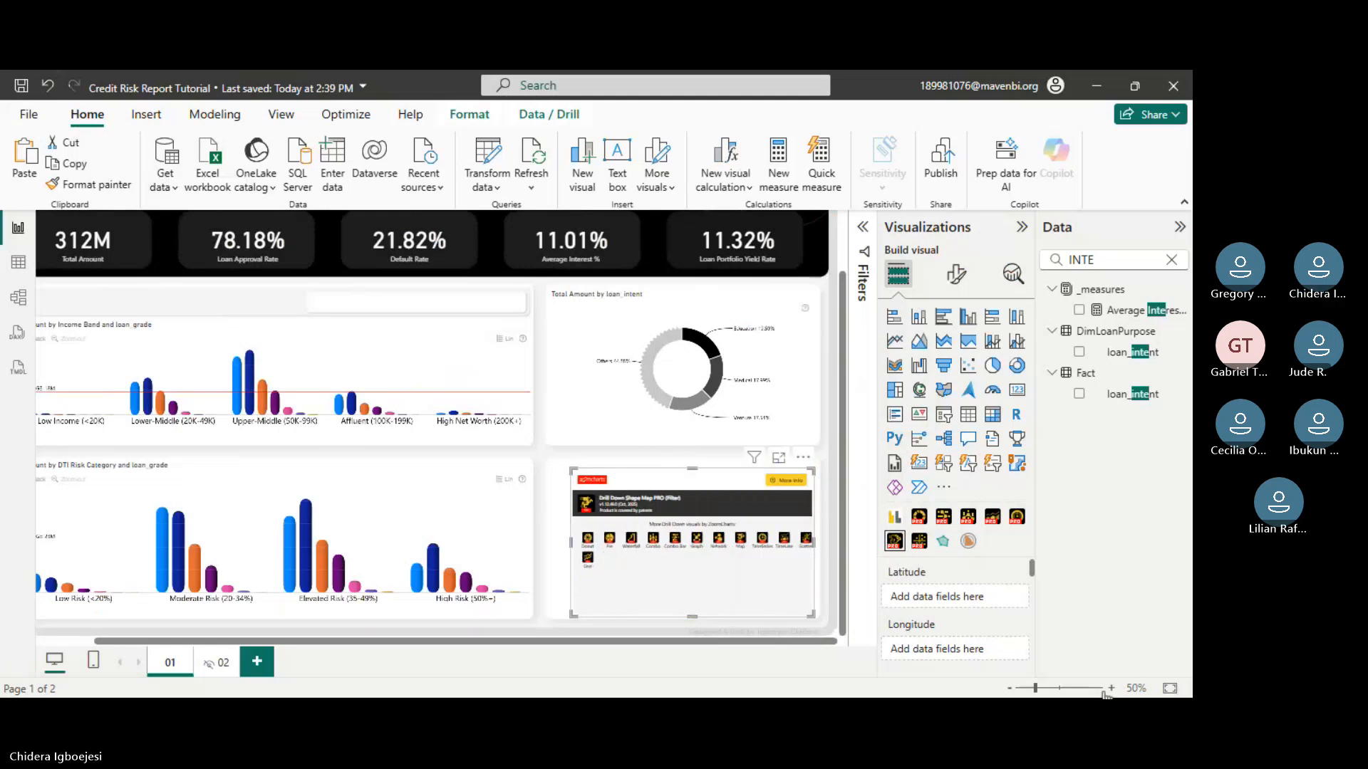
- Clear the field search and assign DimGeography's city_latitude as the map's Latitude and city_longitude as its Longitude
click(1111, 688)
drag(675, 642, 811, 649)
scroll(819, 533, down, 2)
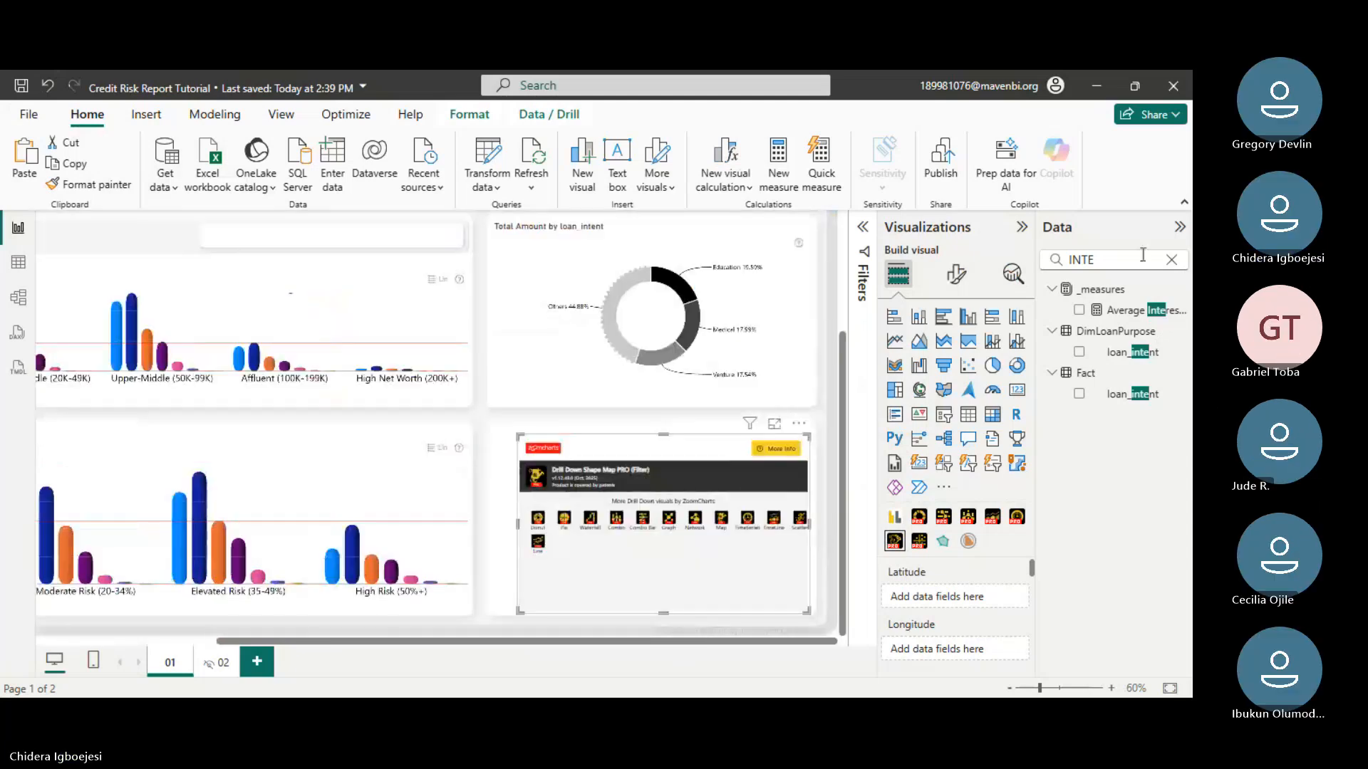
click(1171, 259)
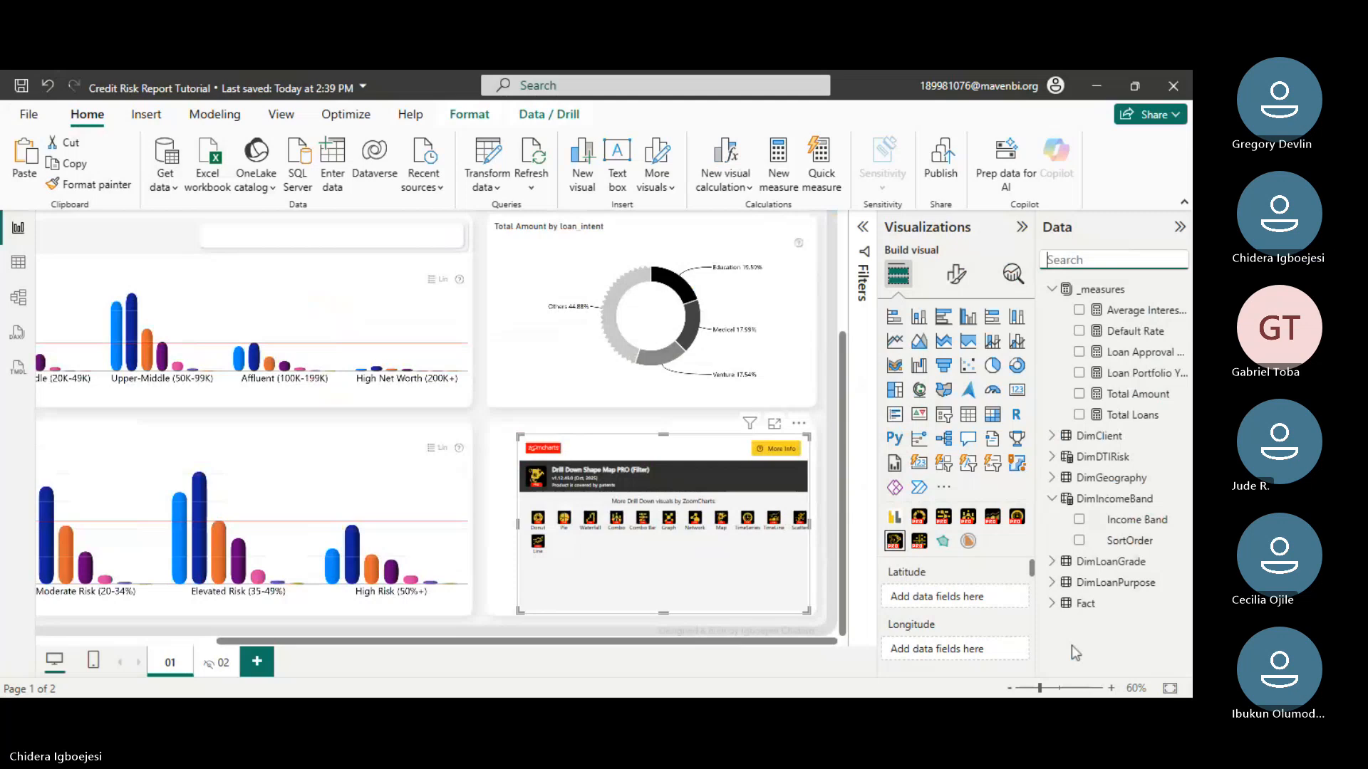
click(1050, 480)
click(1052, 478)
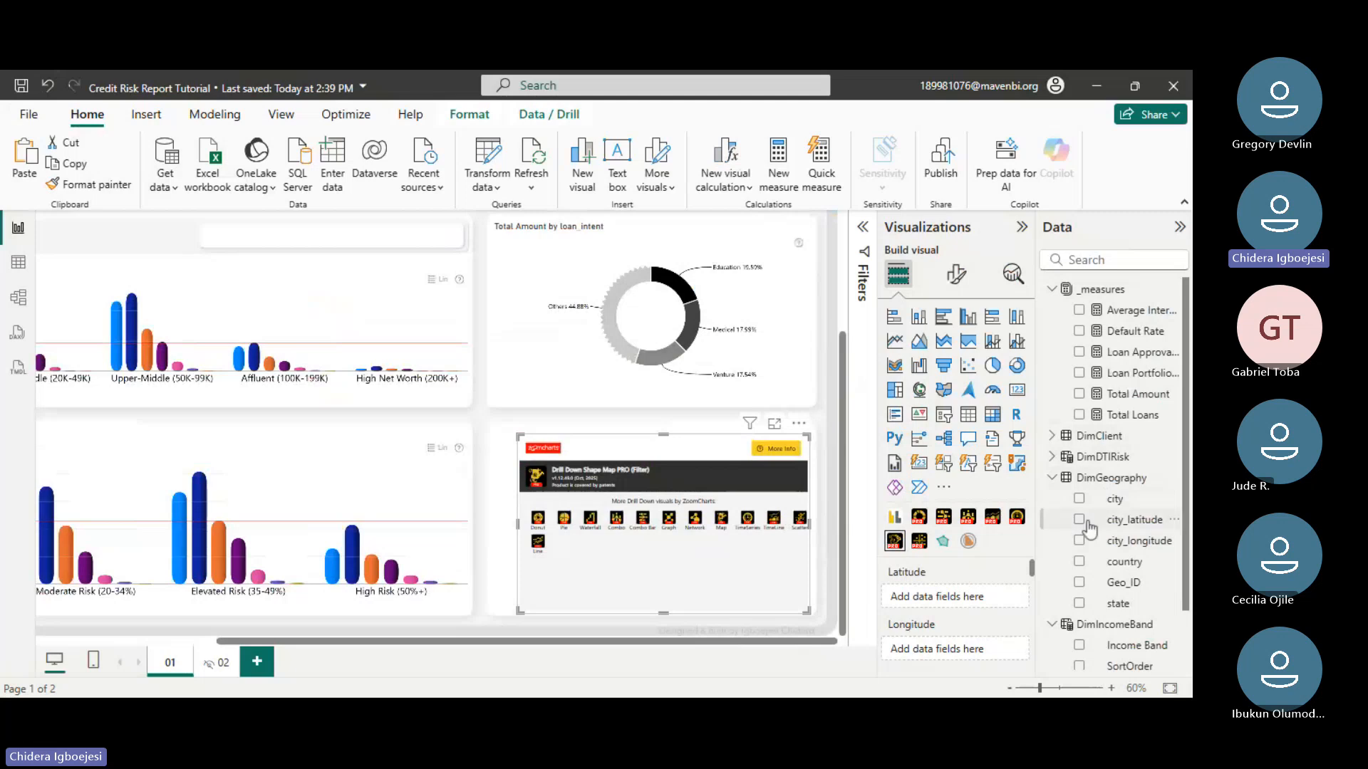
drag(1088, 529, 940, 604)
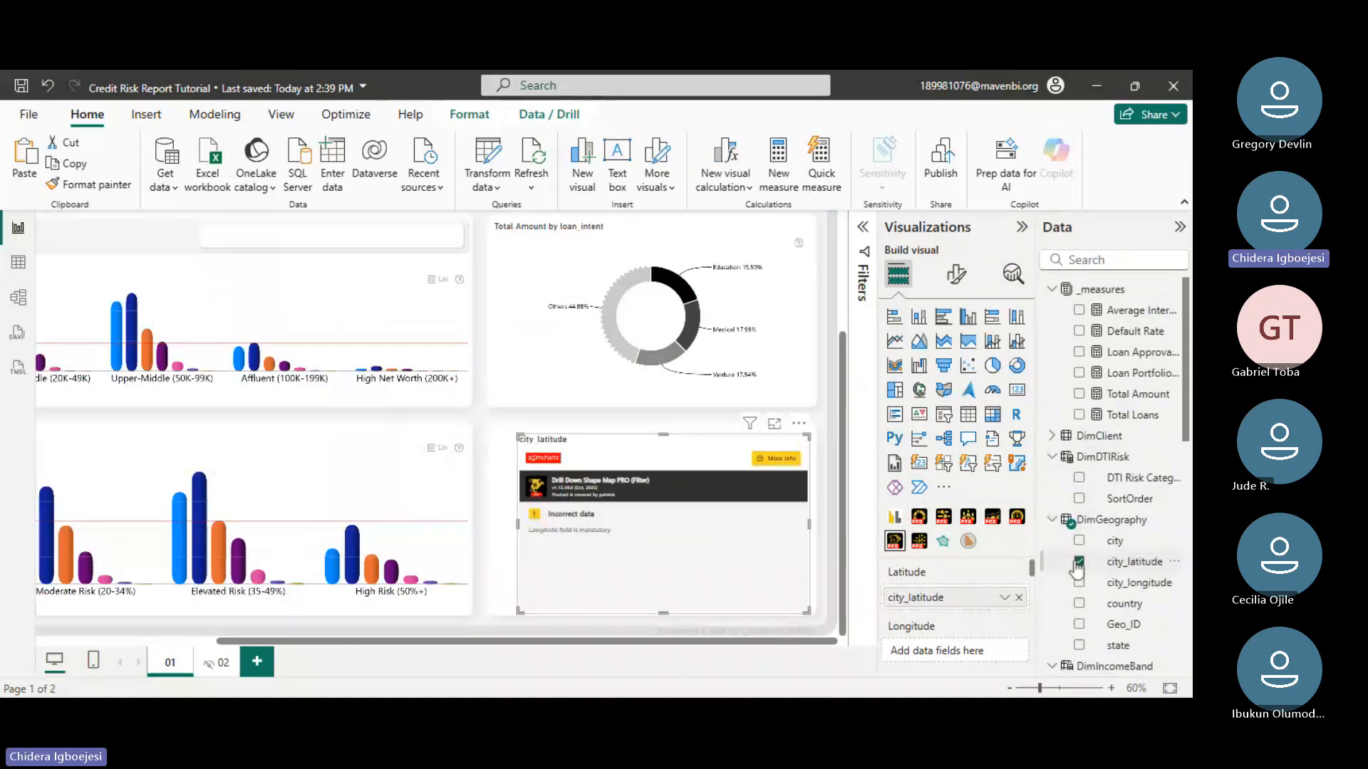
click(1078, 581)
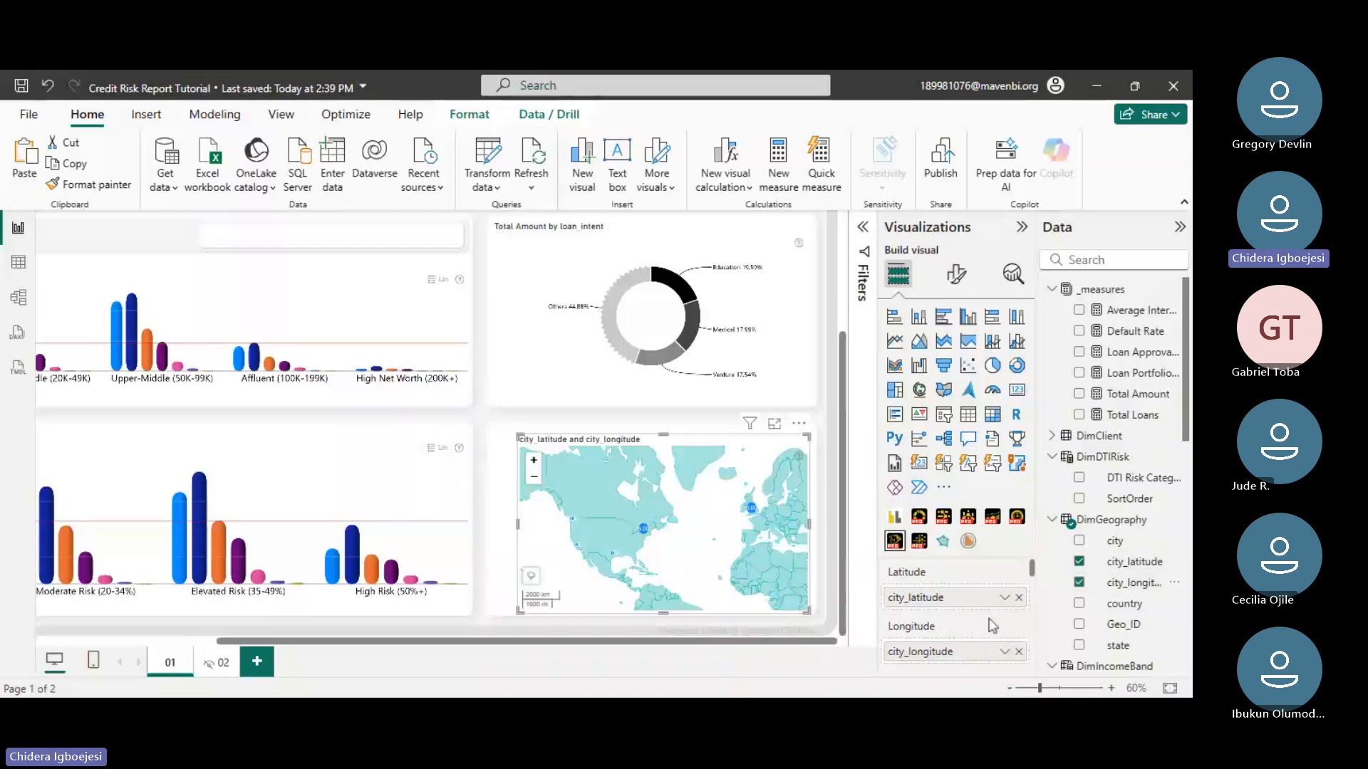
- Add the Total Amount measure as the map's Value
scroll(991, 614, down, 2)
scroll(992, 607, down, 3)
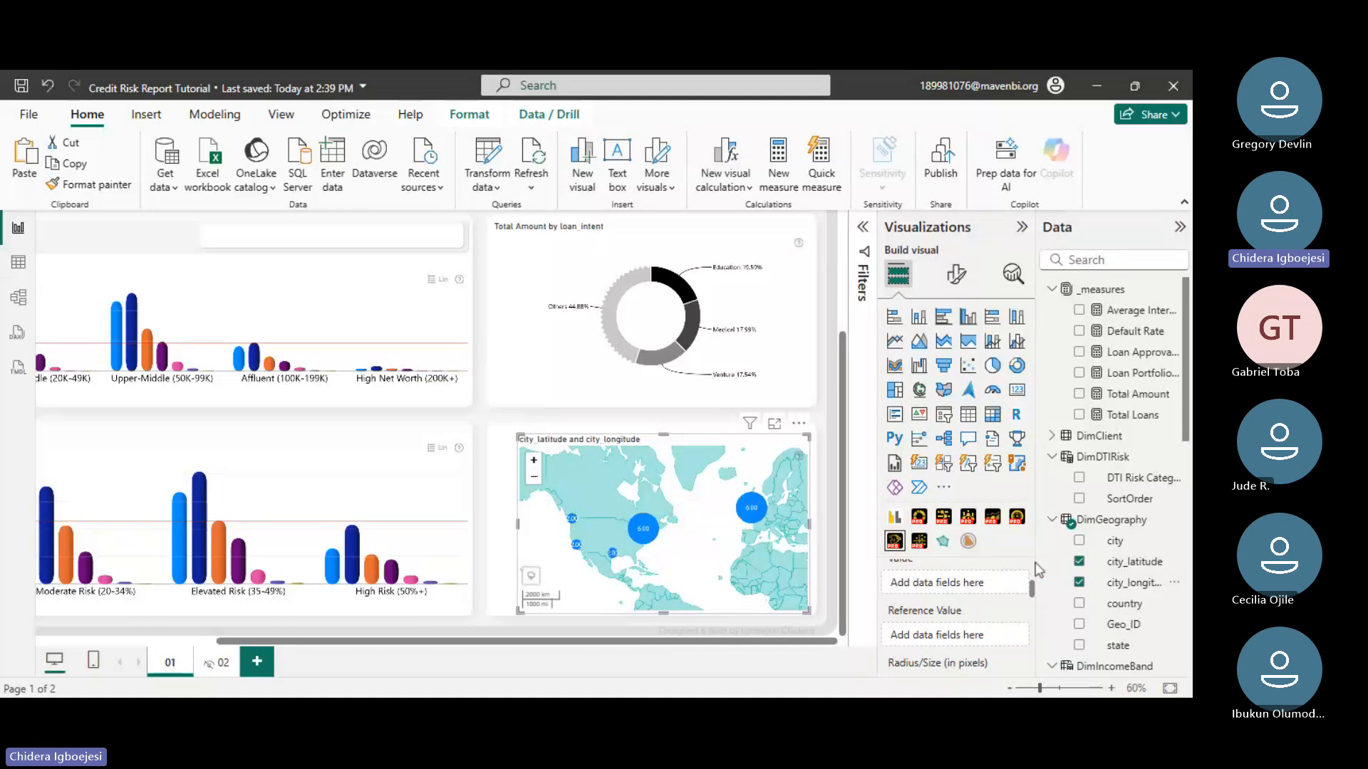
drag(1132, 401, 984, 583)
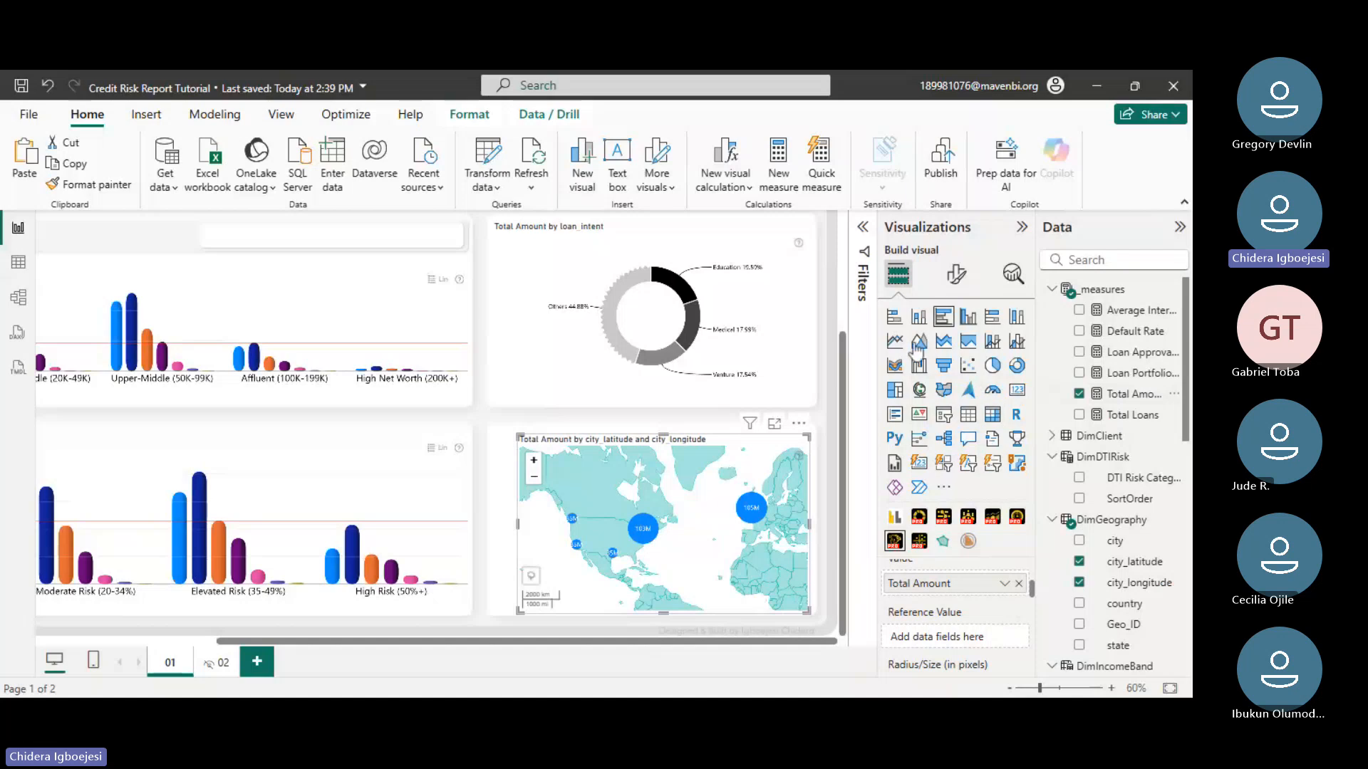
- Open the map visual's Node Settings and review the cluster, node and label formatting options
click(1115, 688)
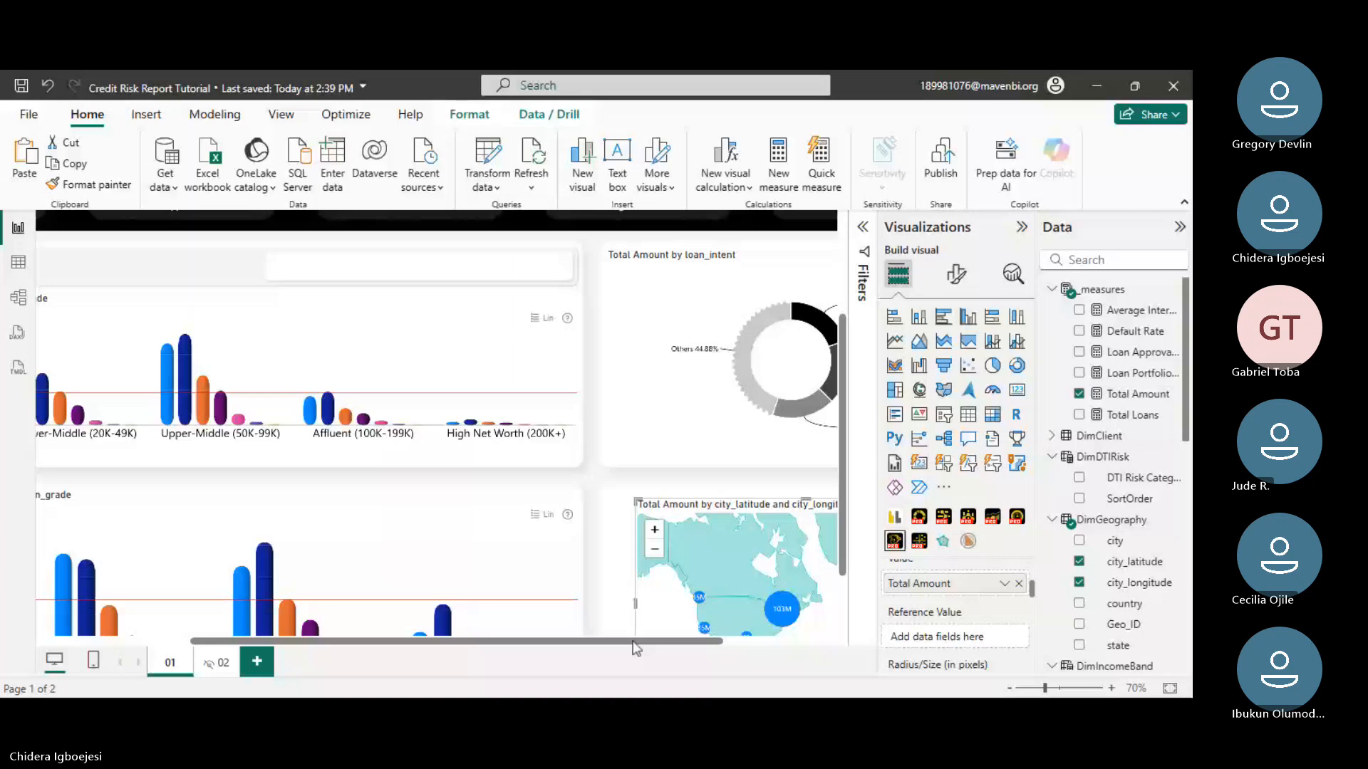
drag(632, 642, 849, 647)
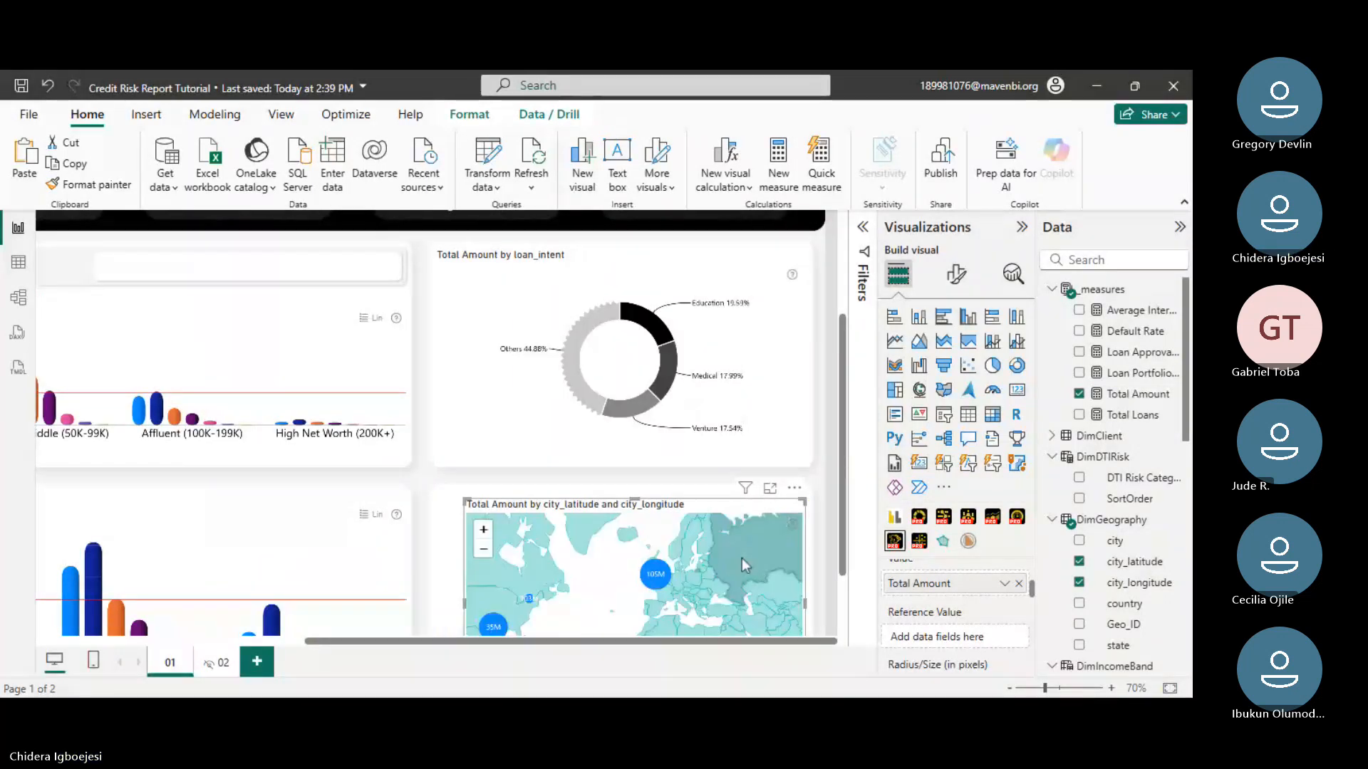
click(957, 285)
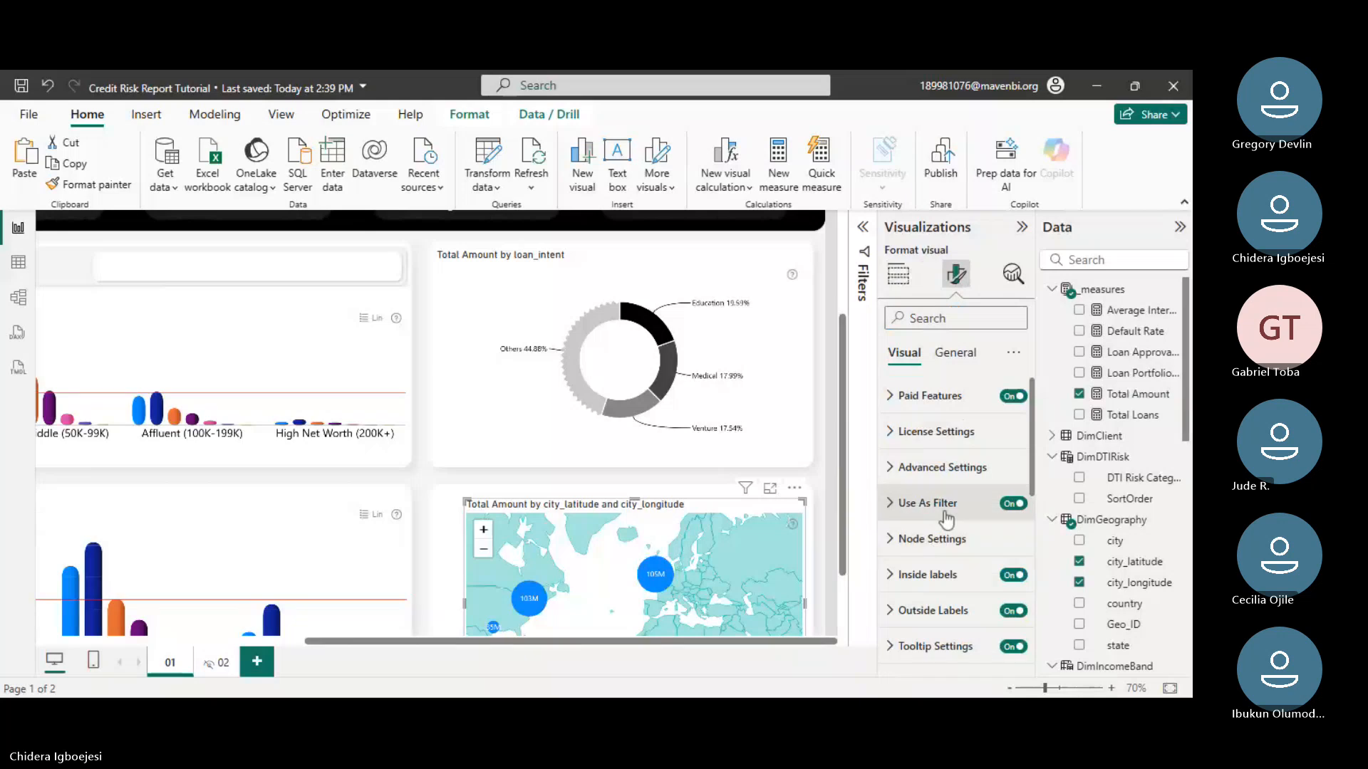
scroll(955, 463, down, 3)
scroll(963, 459, up, 2)
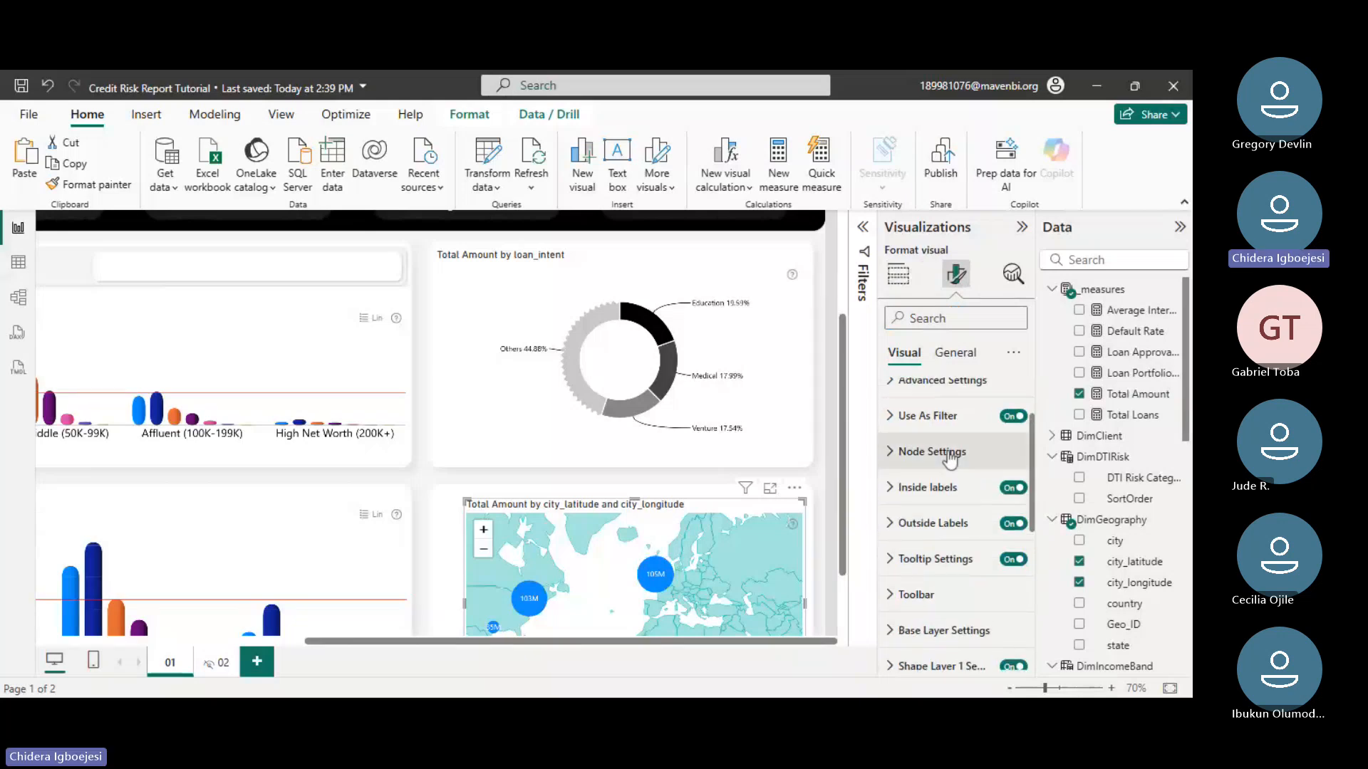
click(959, 456)
scroll(965, 544, down, 3)
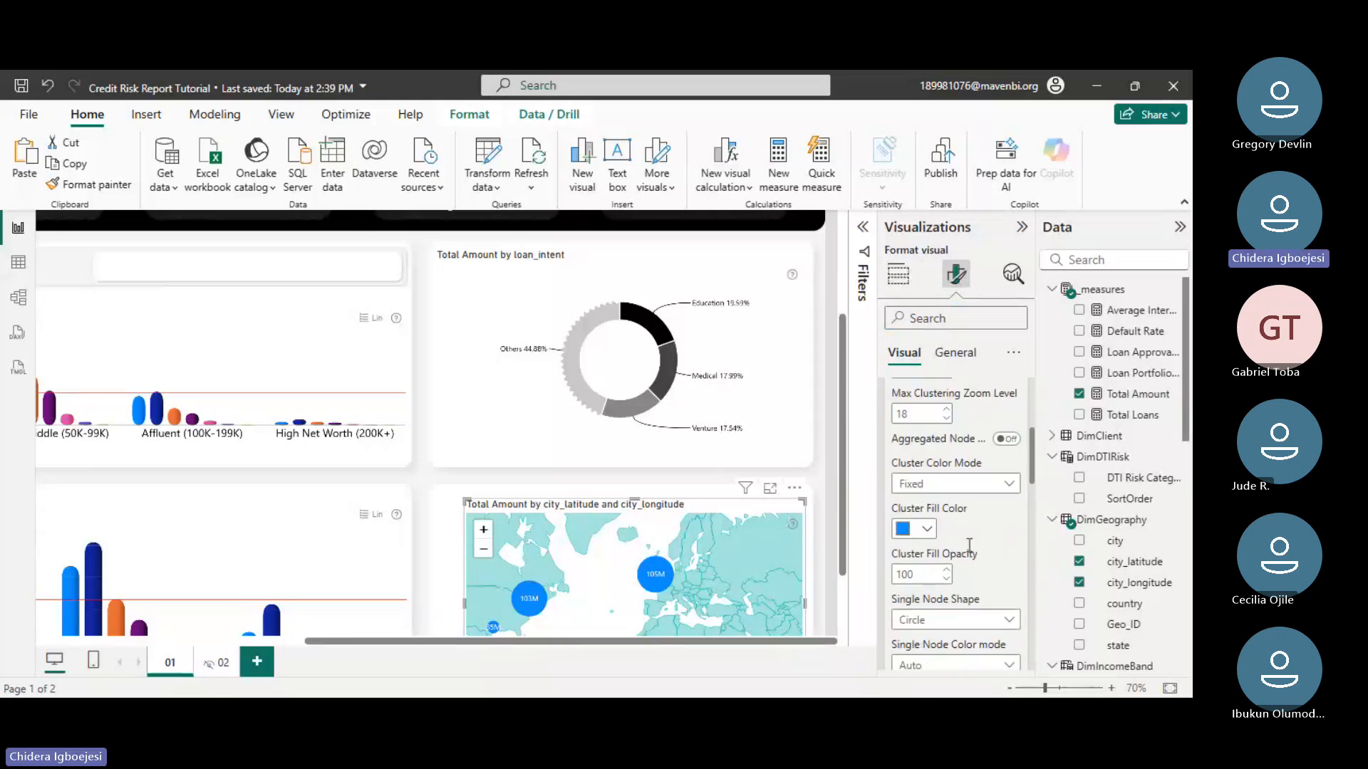
scroll(967, 544, down, 5)
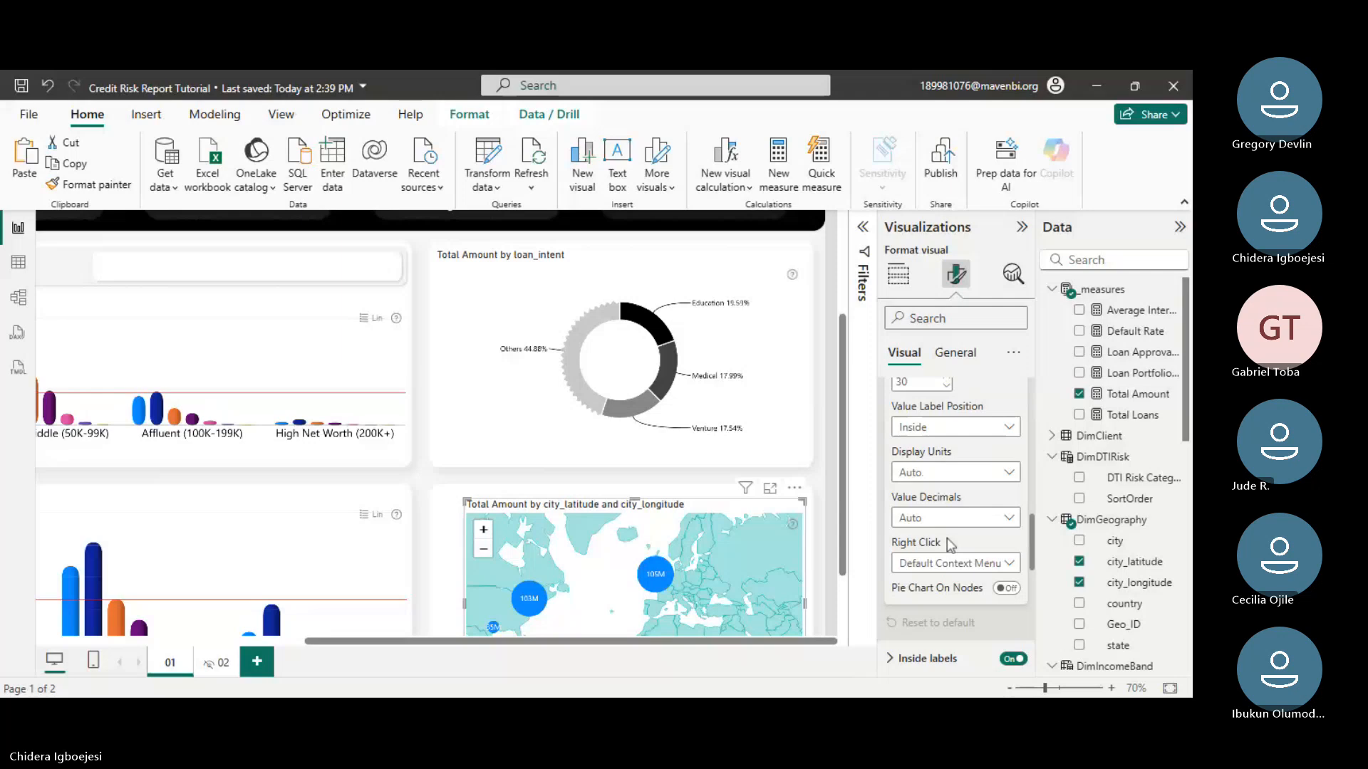
scroll(947, 538, down, 1)
scroll(944, 512, up, 4)
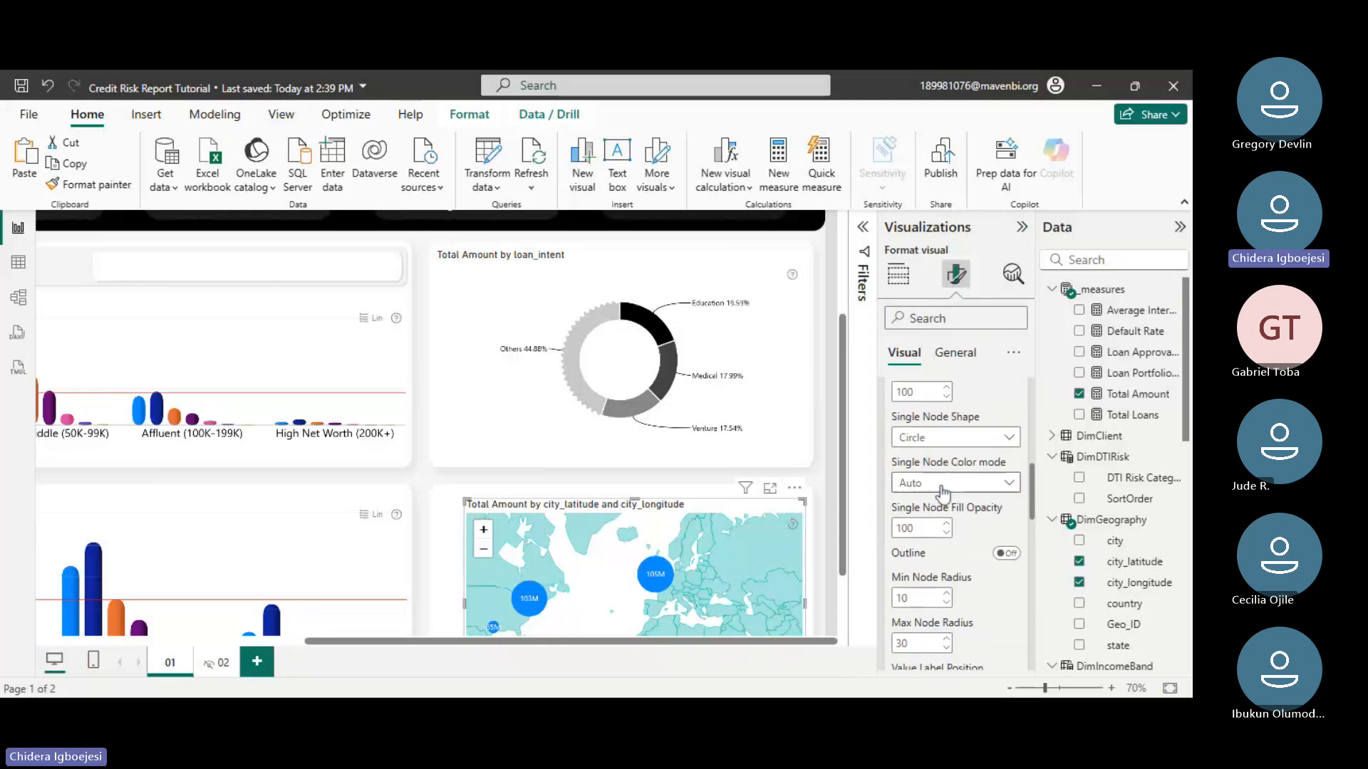
scroll(943, 493, up, 1)
scroll(956, 468, up, 5)
- Set the map's Cluster Fill Color to the custom hex value #F02424
click(926, 522)
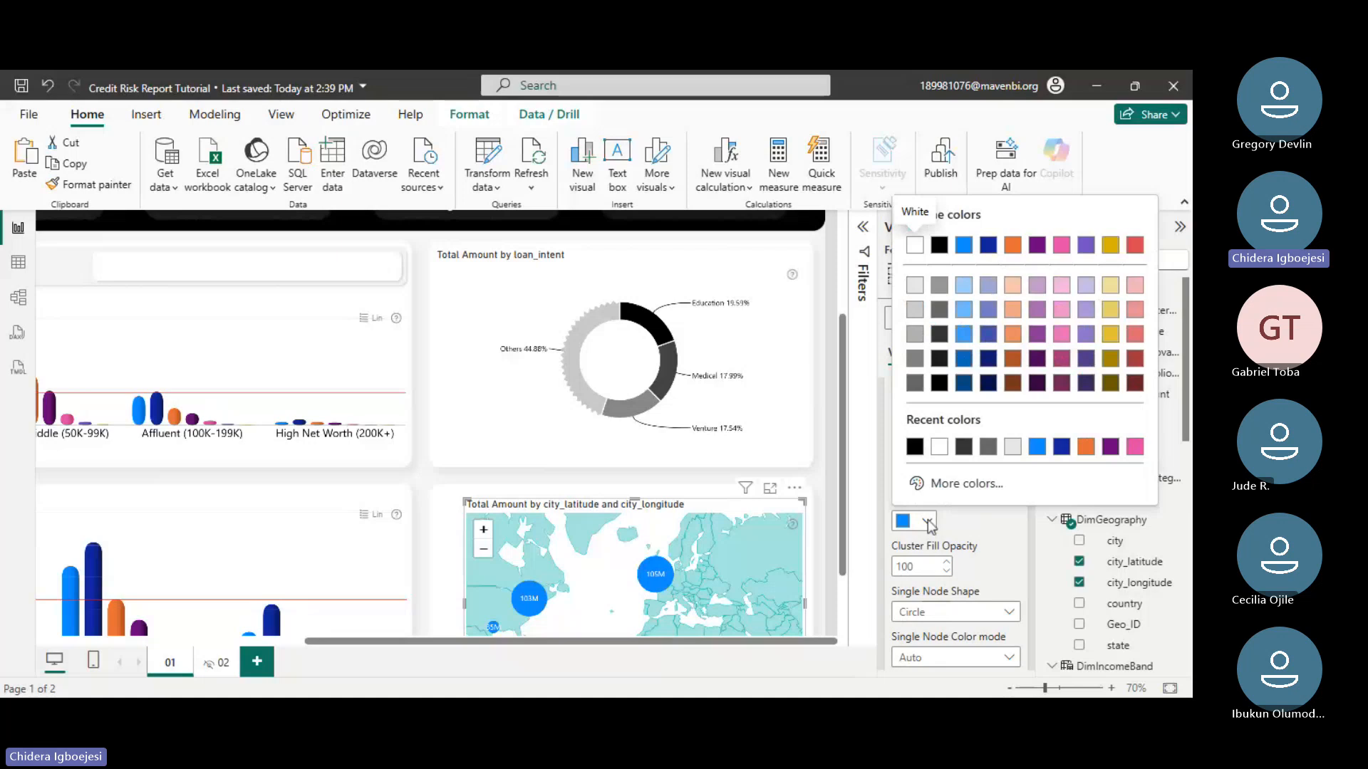
click(1069, 358)
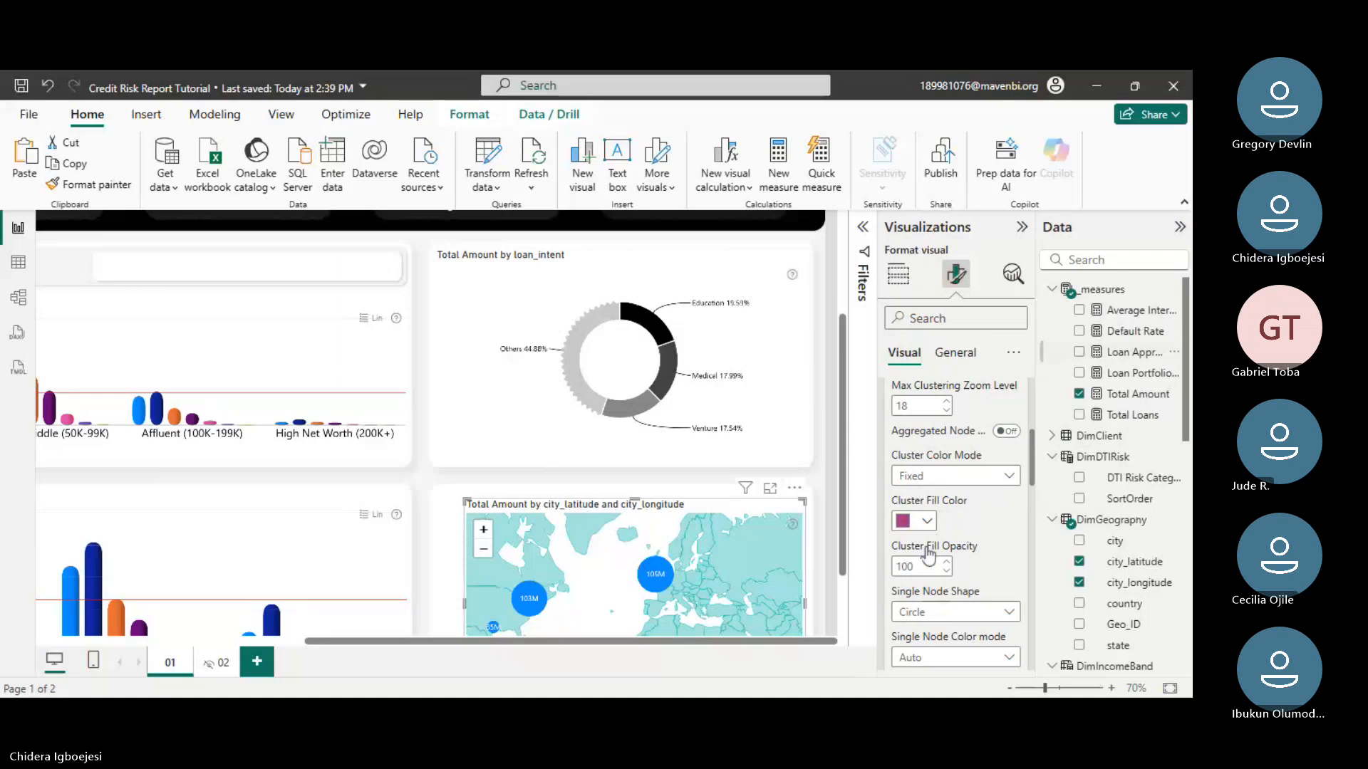
click(926, 520)
click(969, 482)
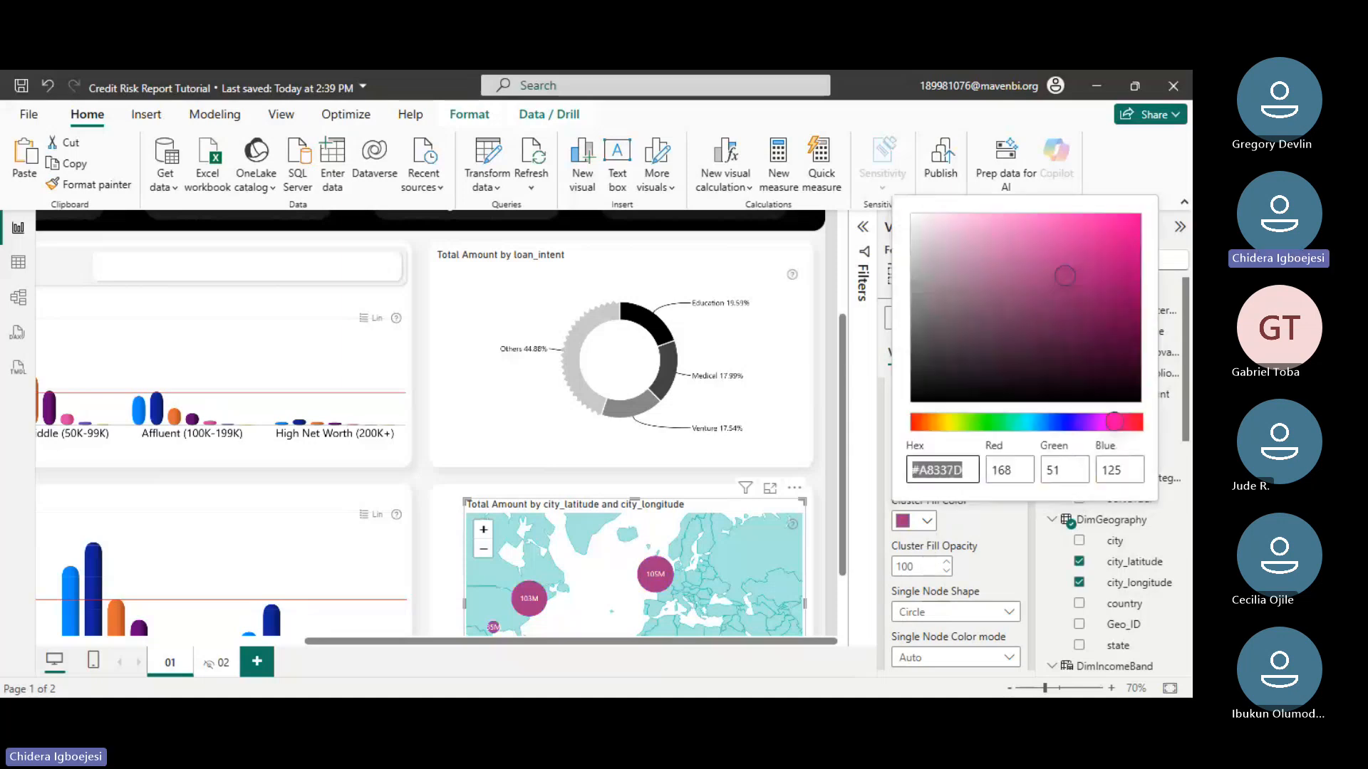
text(#F)
text(024)
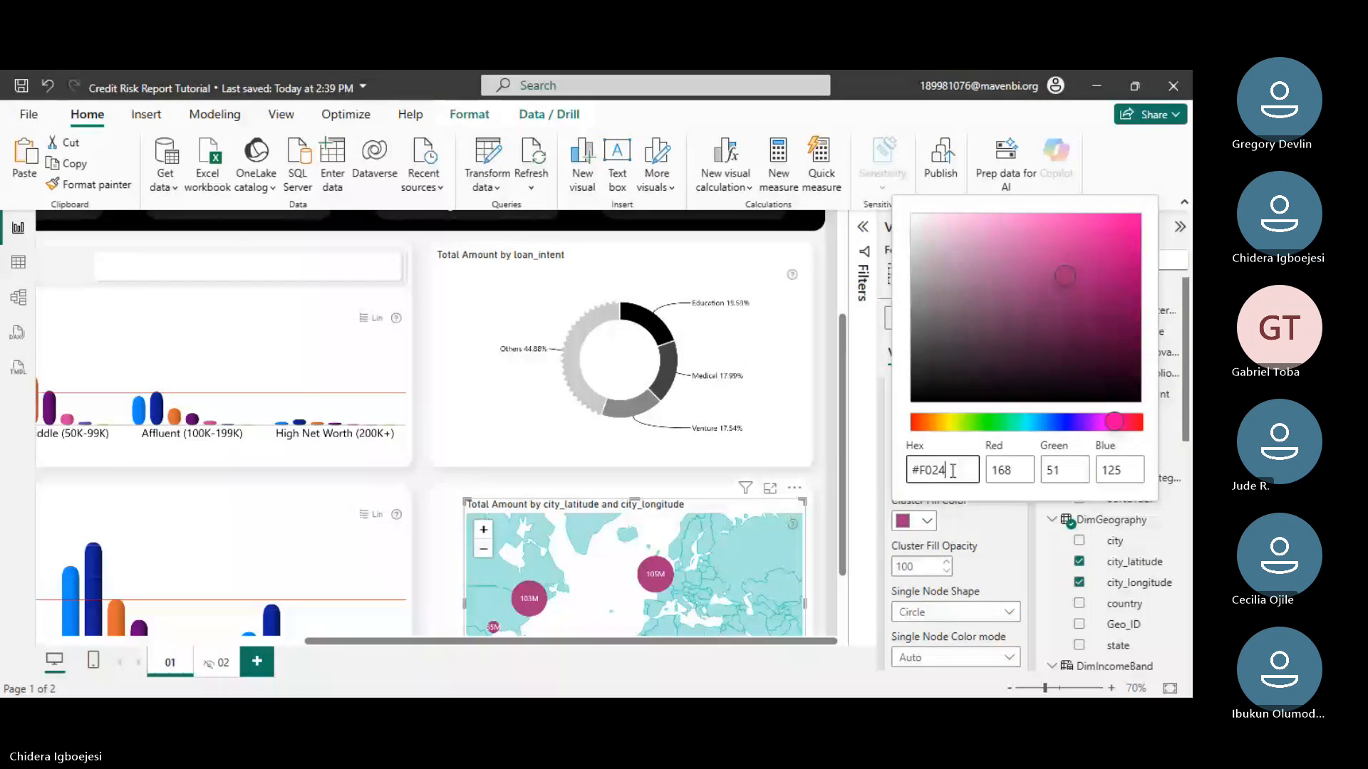
text(24)
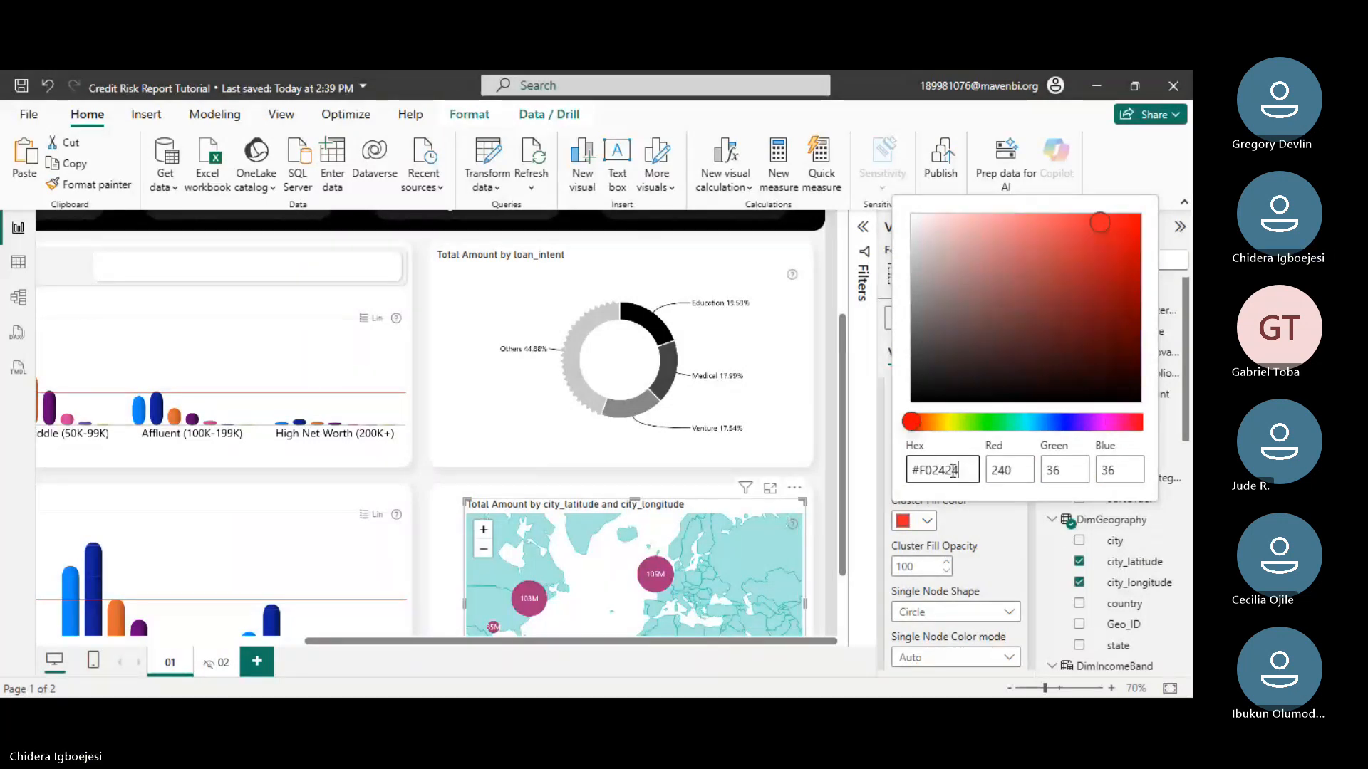
click(979, 515)
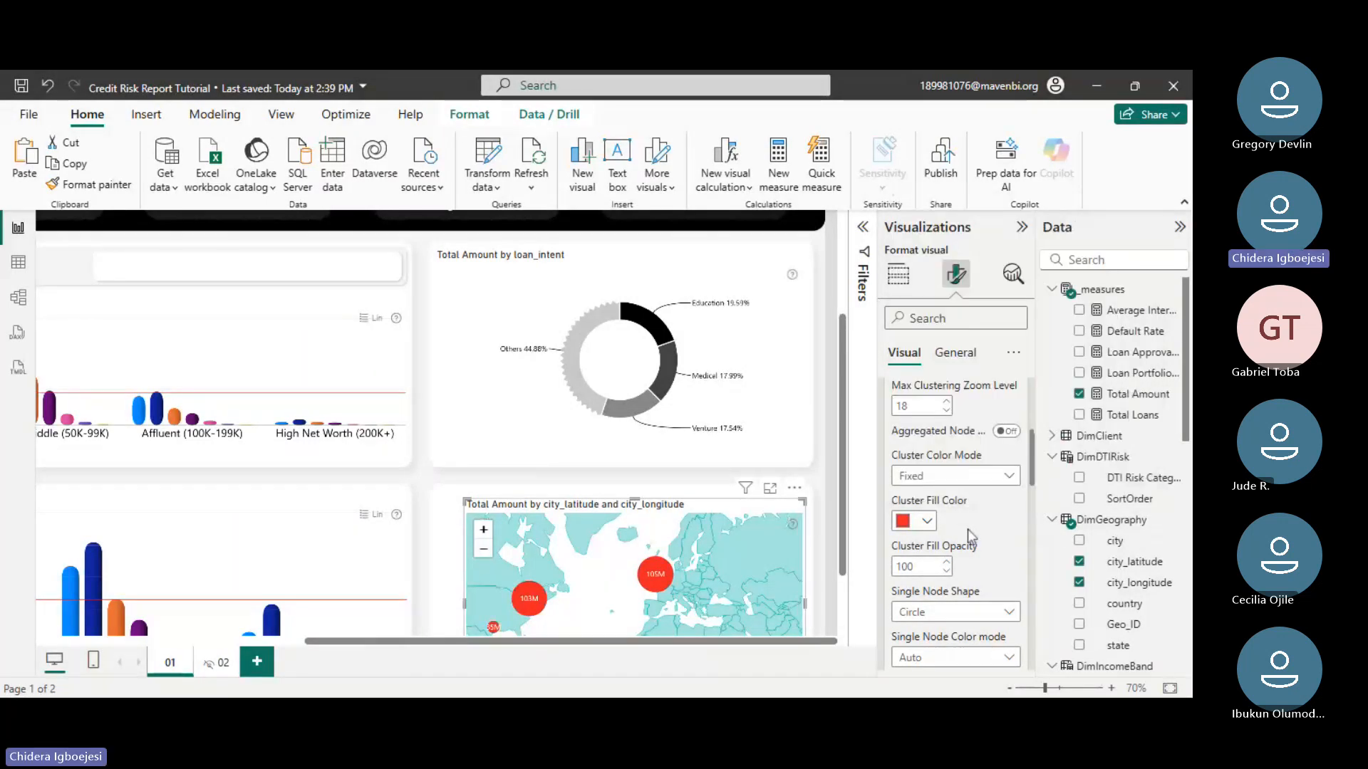
- Set the map's Single Node Shape to Droplet in the Node Settings
click(939, 617)
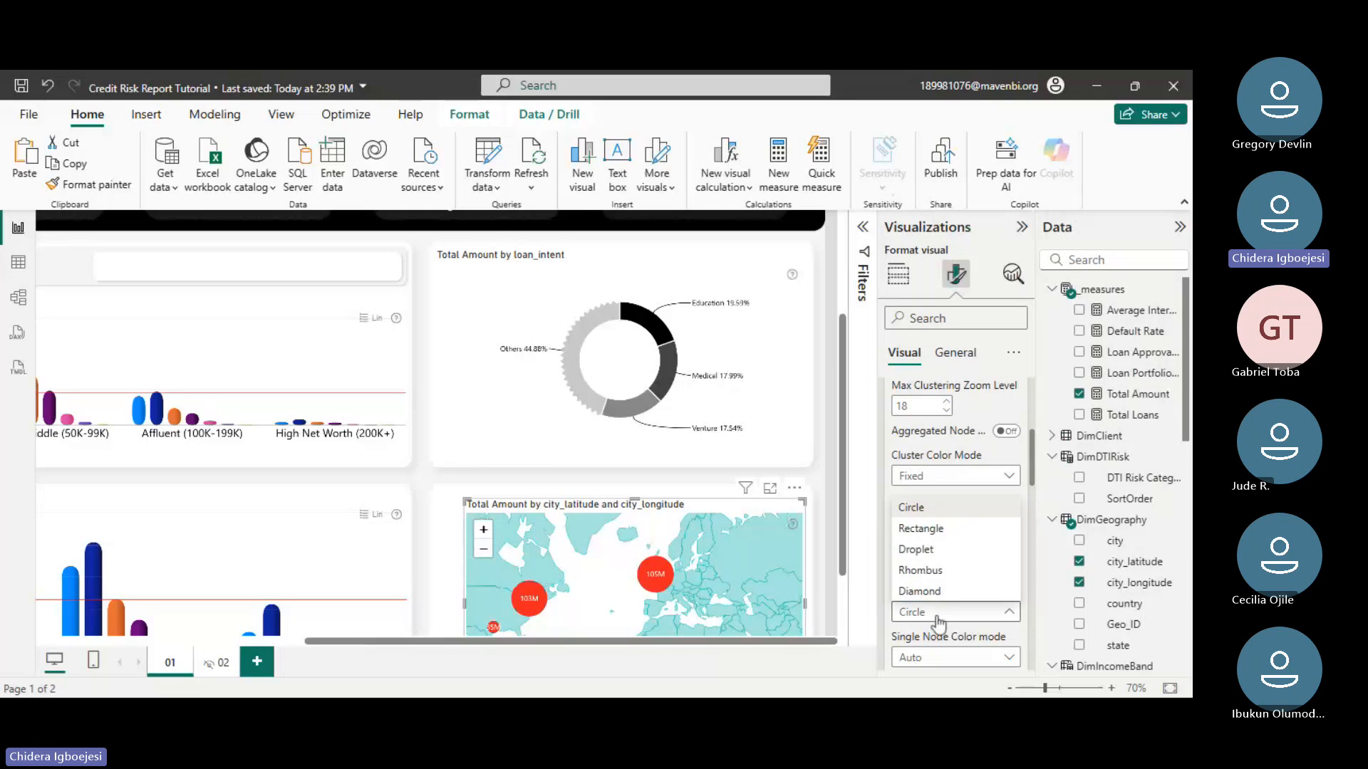
click(938, 550)
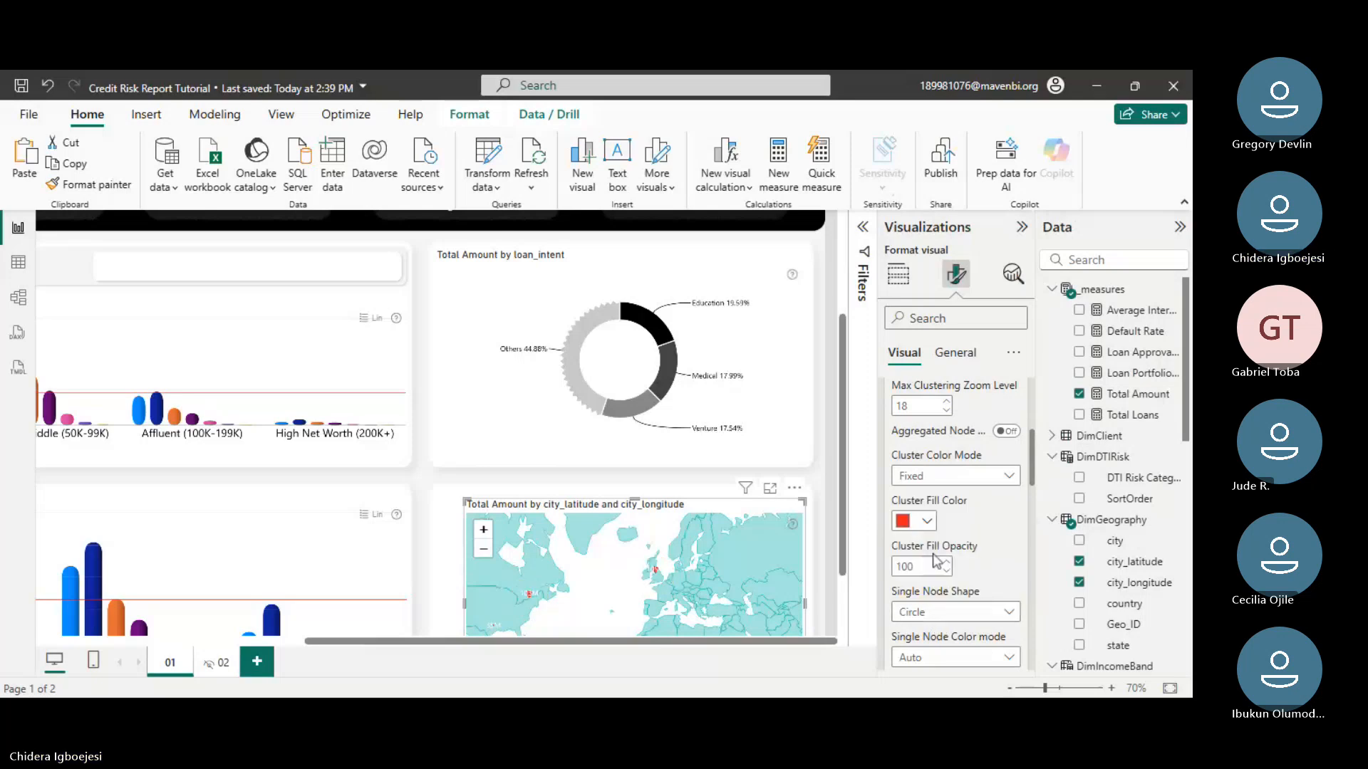
scroll(973, 574, down, 2)
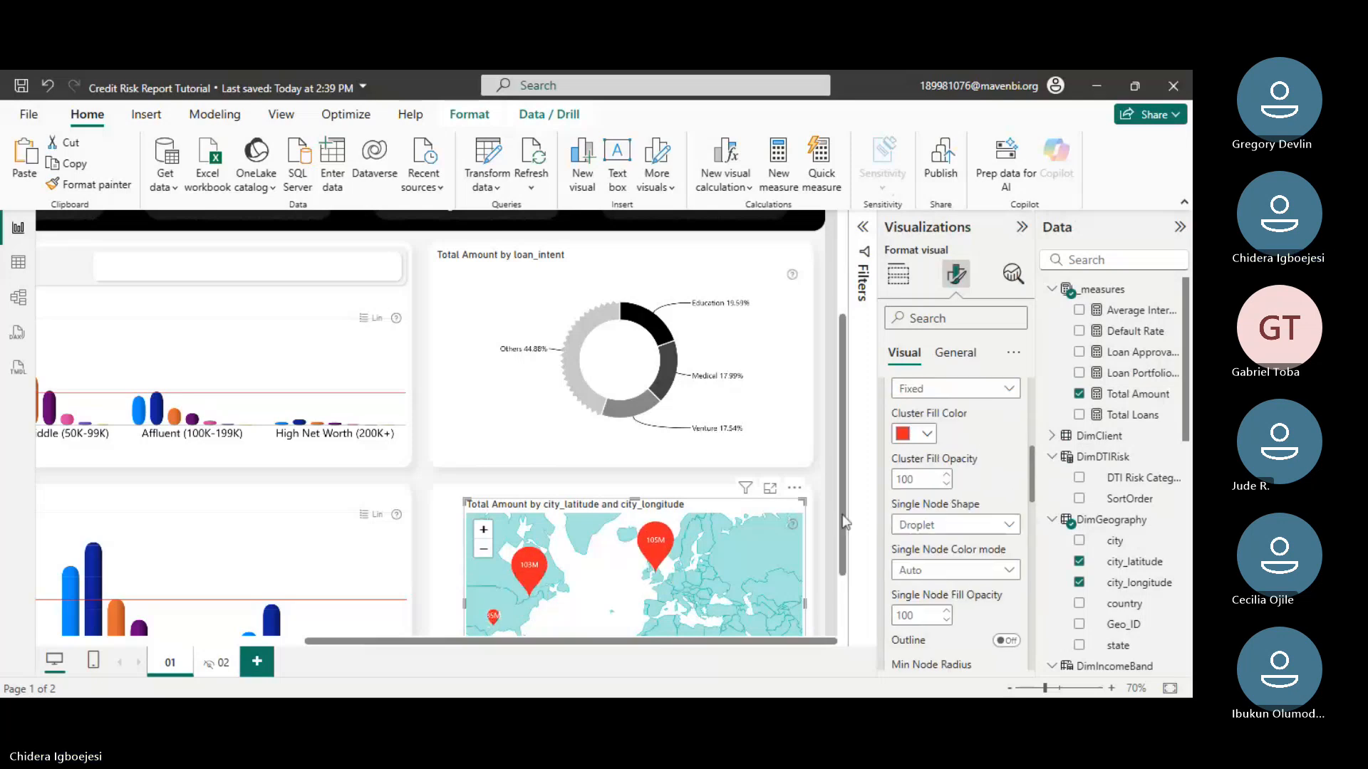
- Open the map's Shape Layer 1 settings and set its Fill Color to black
scroll(840, 500, down, 3)
scroll(950, 554, down, 10)
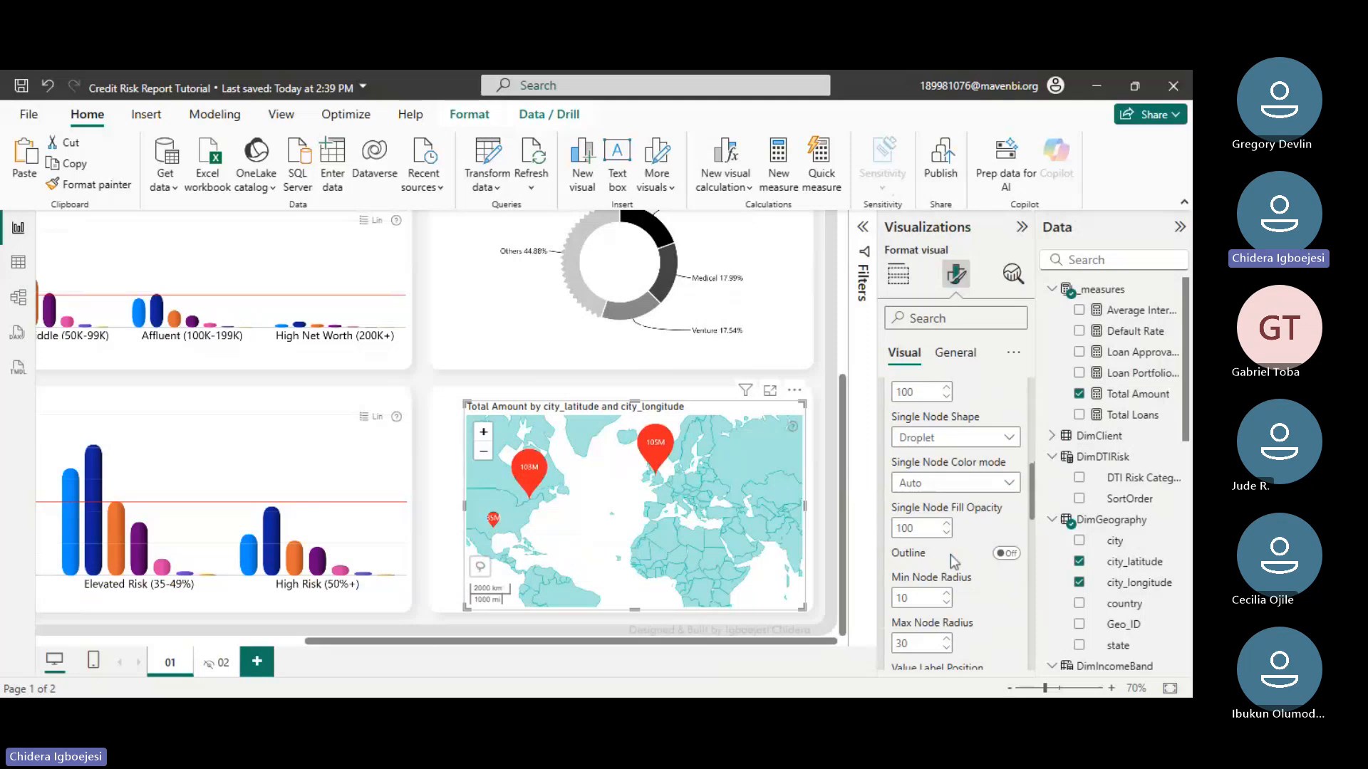
scroll(947, 569, up, 4)
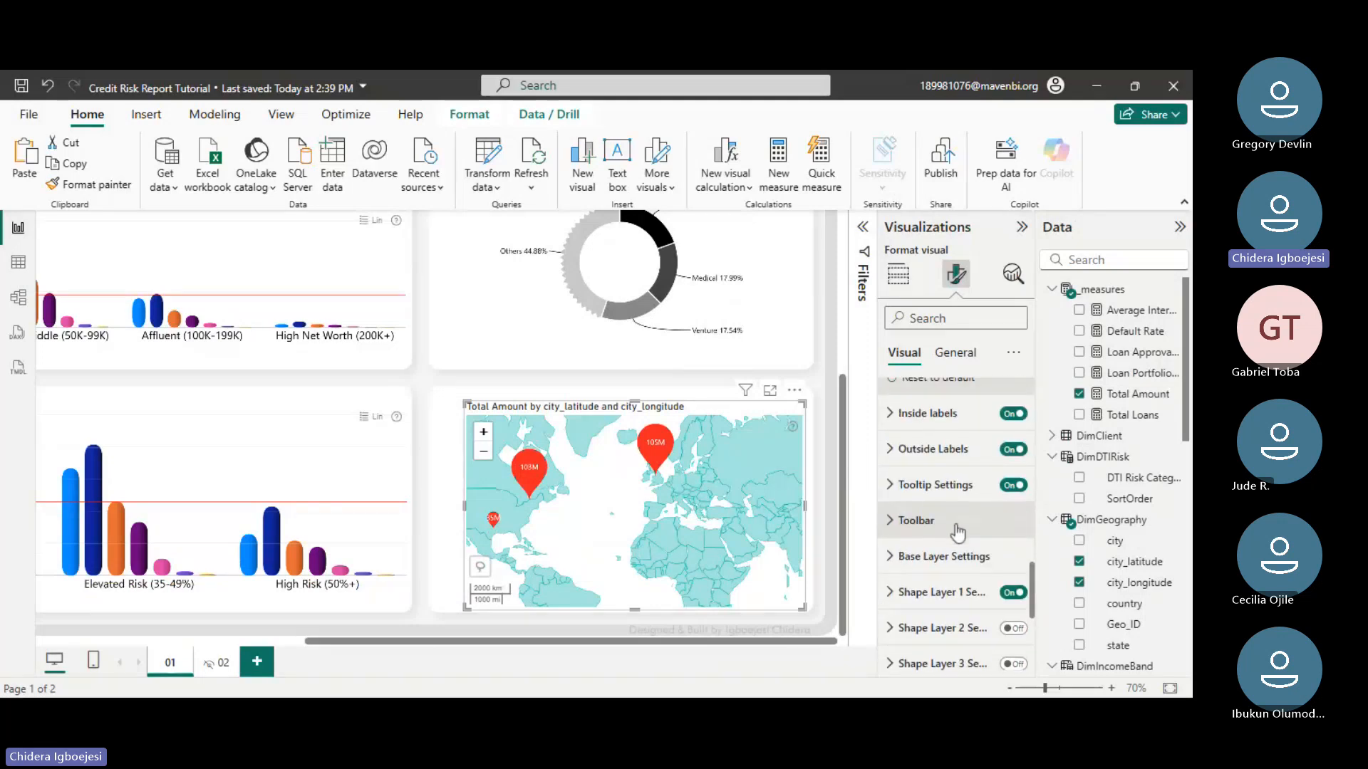
click(935, 599)
scroll(941, 577, down, 3)
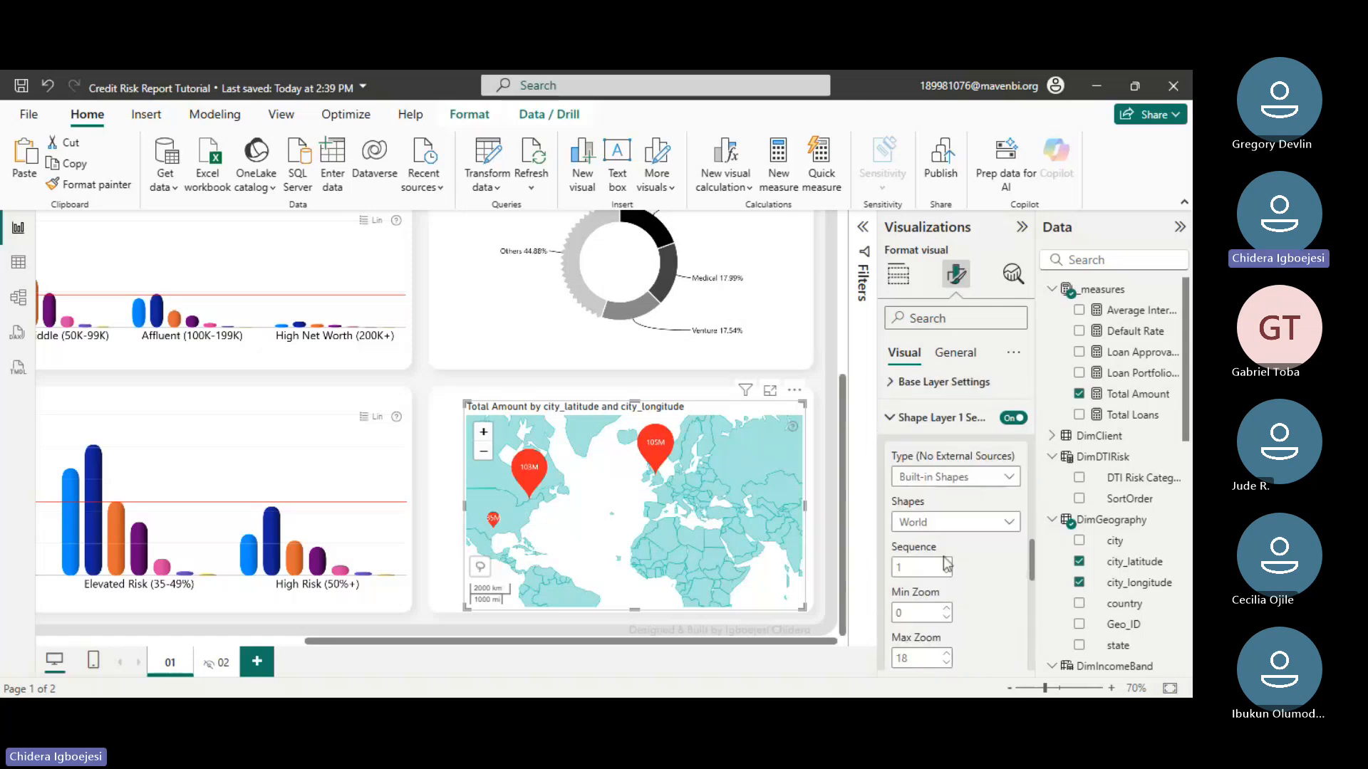
scroll(946, 563, down, 3)
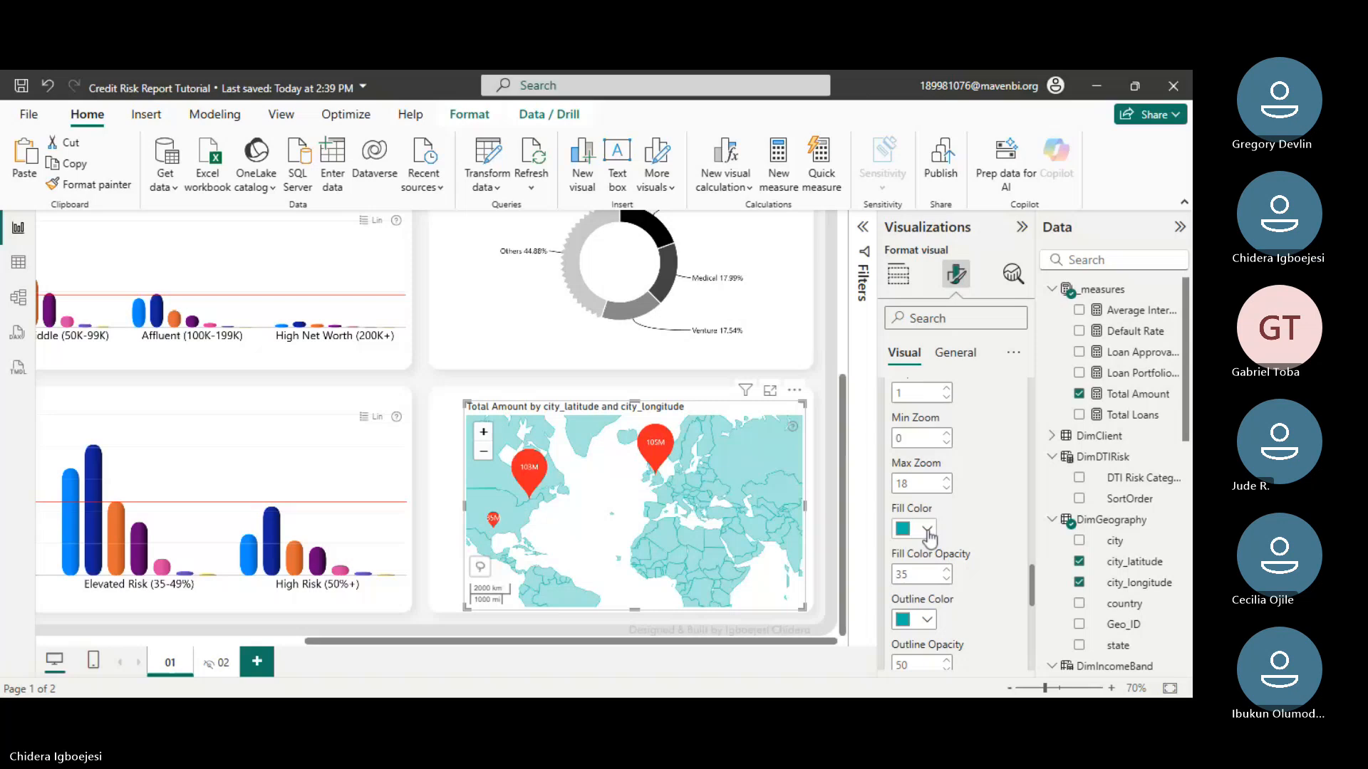
scroll(990, 501, up, 1)
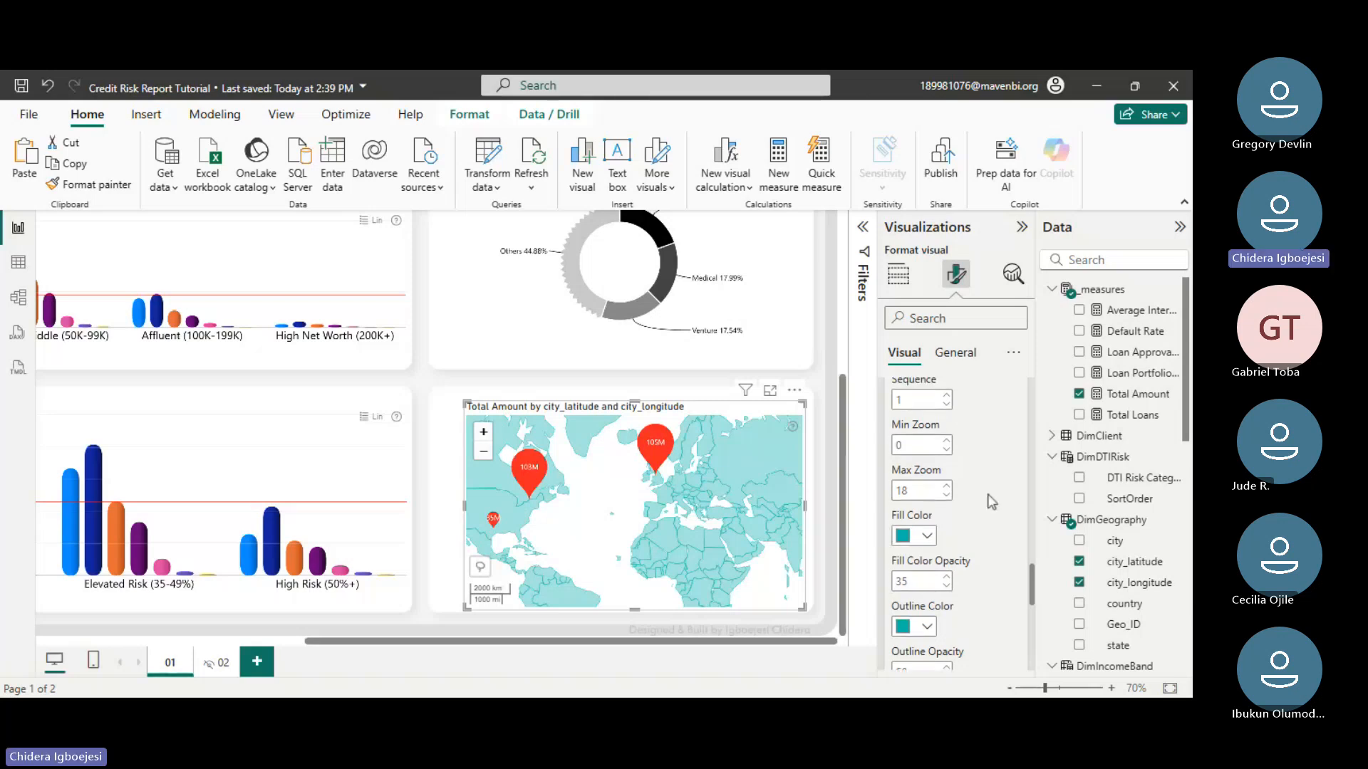
scroll(990, 501, down, 5)
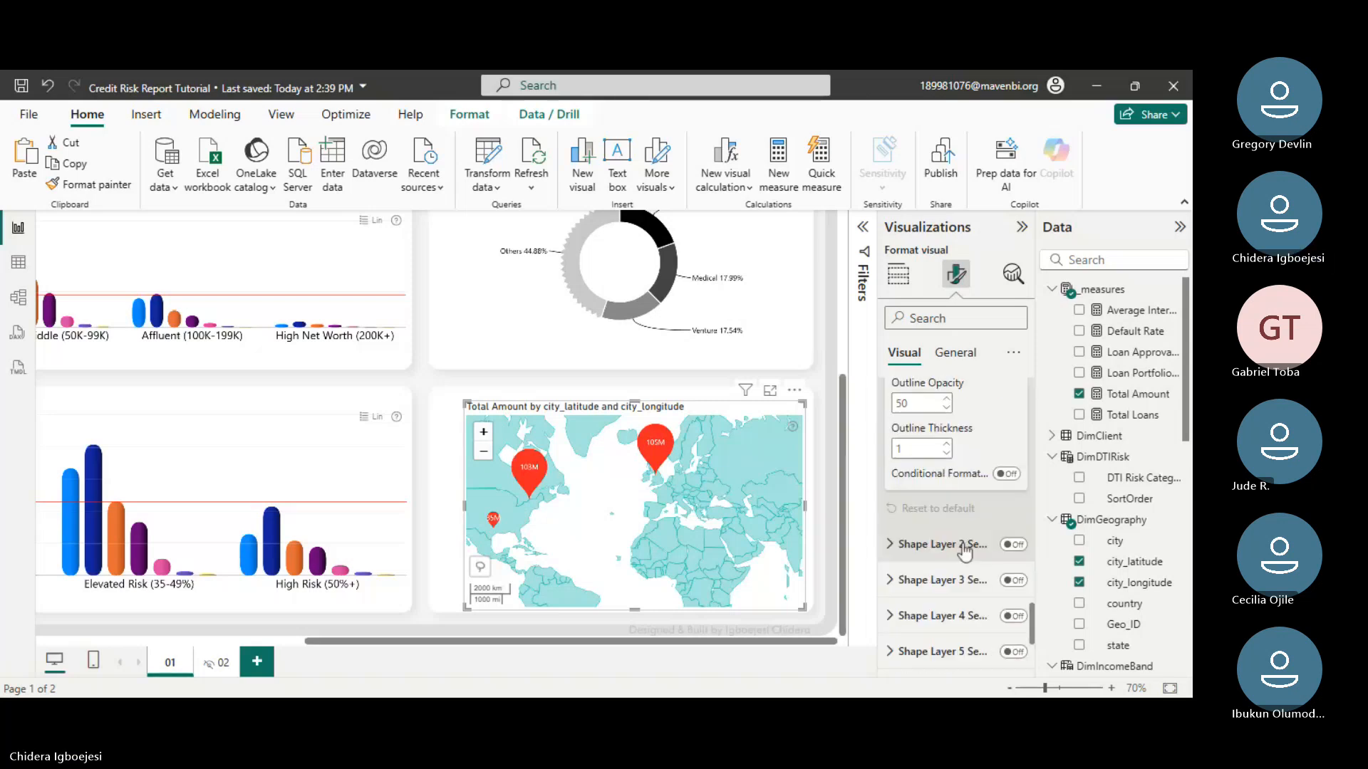
scroll(976, 515, up, 3)
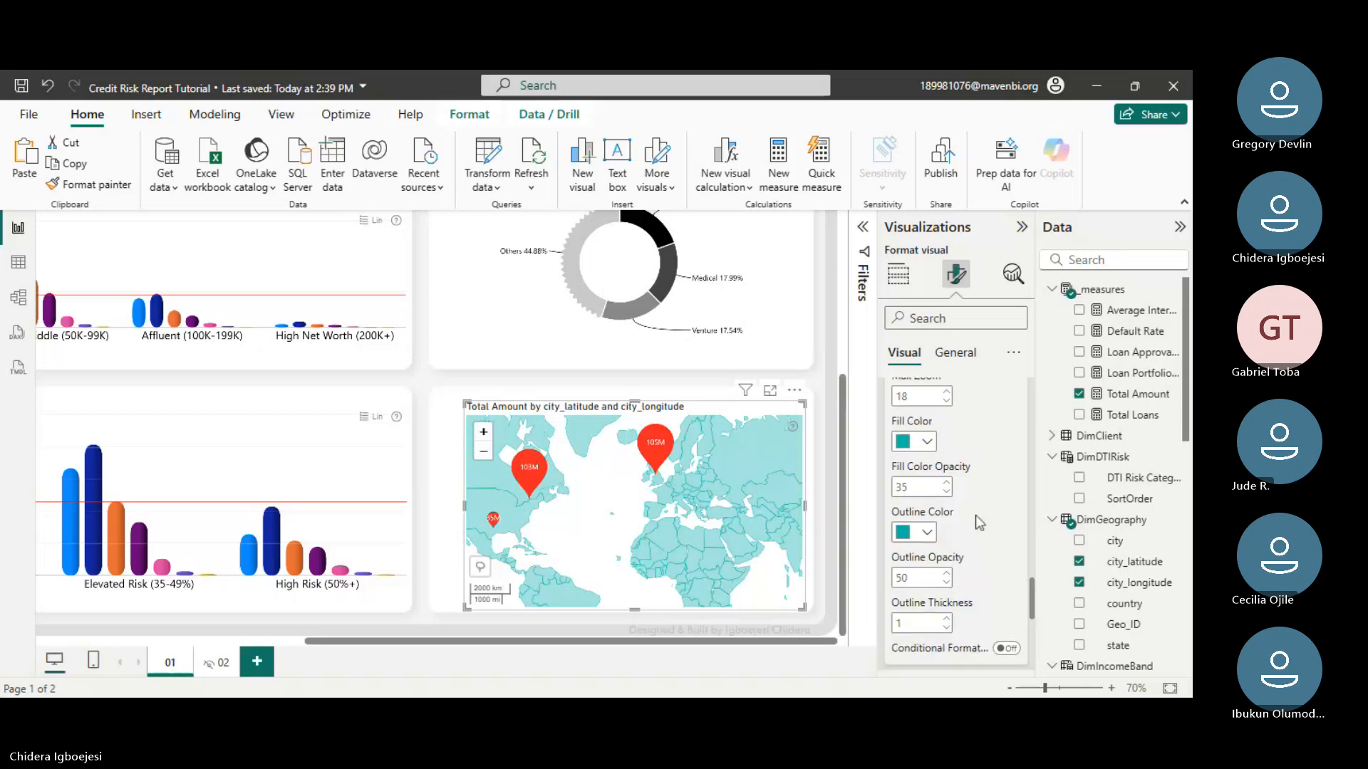
scroll(976, 515, up, 1)
scroll(976, 519, up, 3)
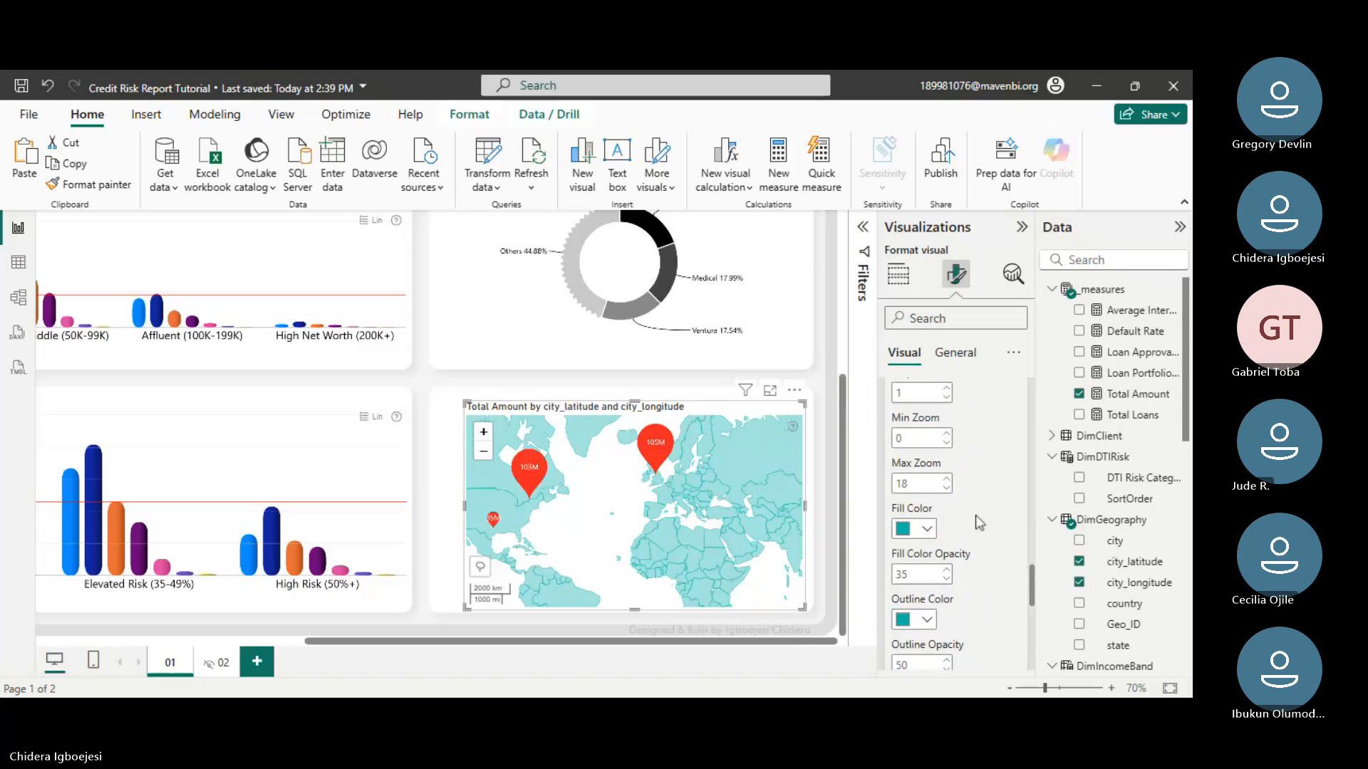
click(926, 528)
click(928, 347)
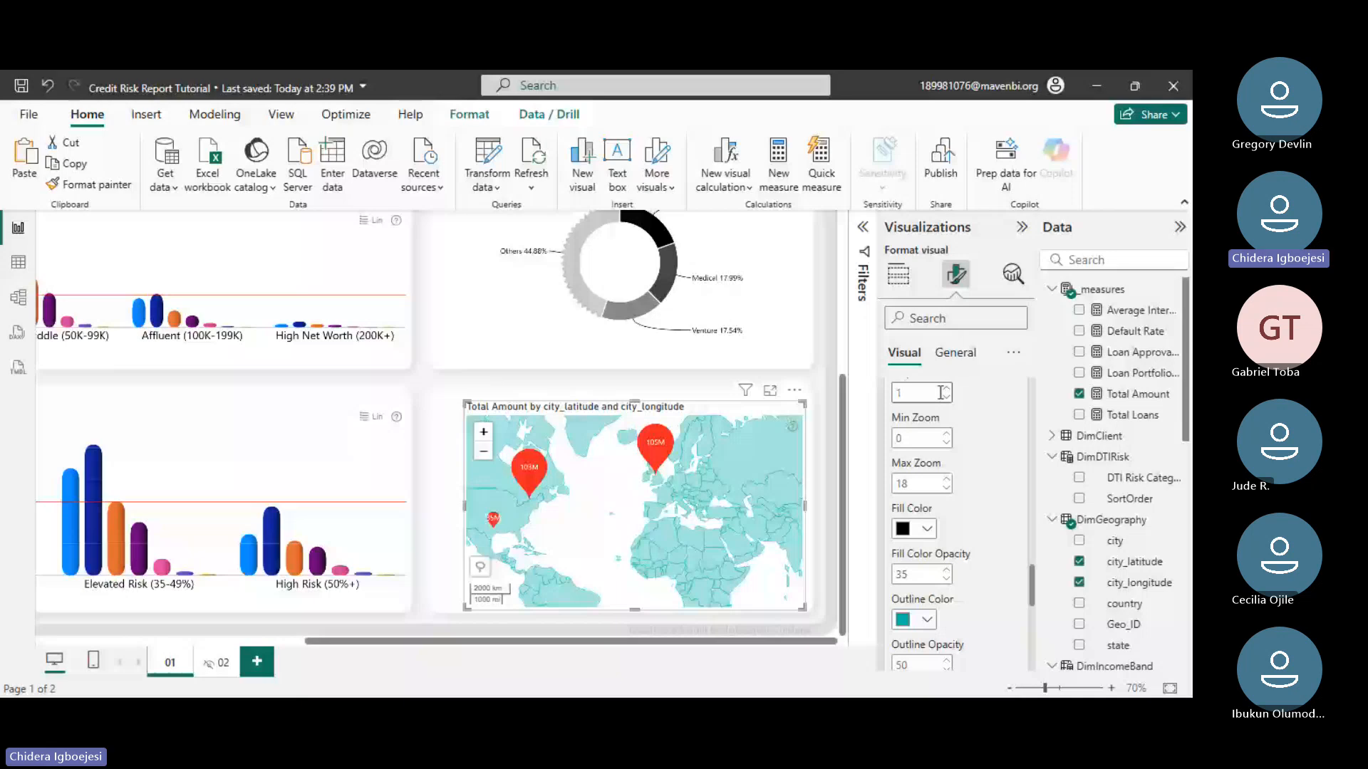
- Try a Fill Color Opacity of 50 for the map's Shape Layer 1
double_click(911, 575)
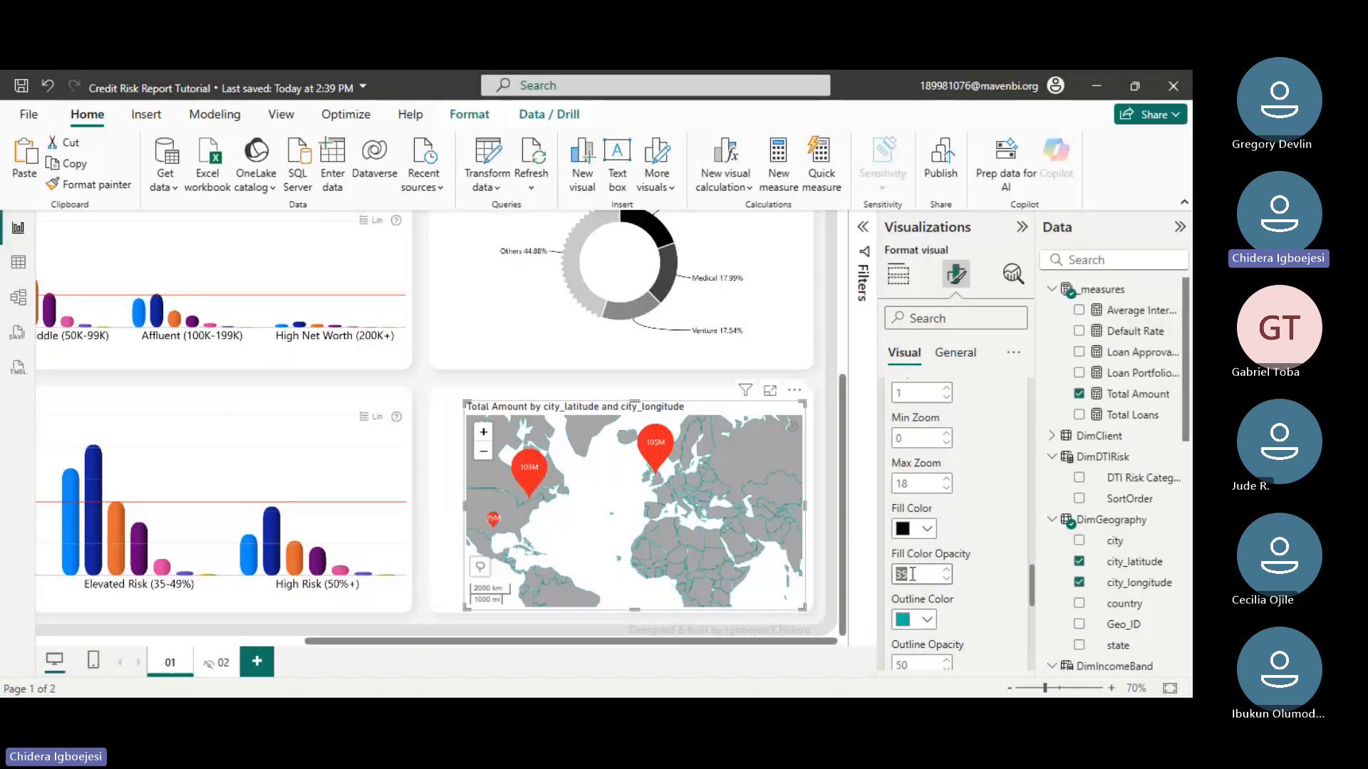
text(50)
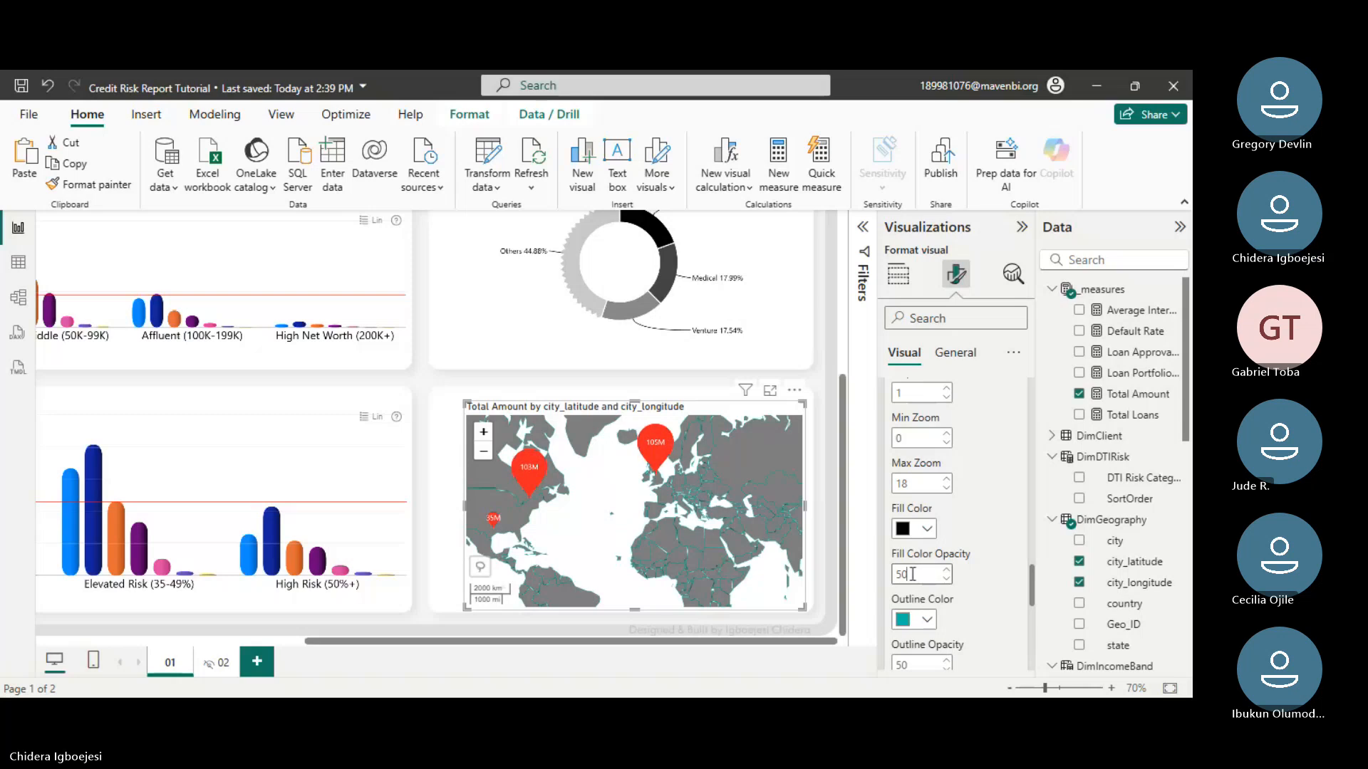
drag(912, 574, 885, 580)
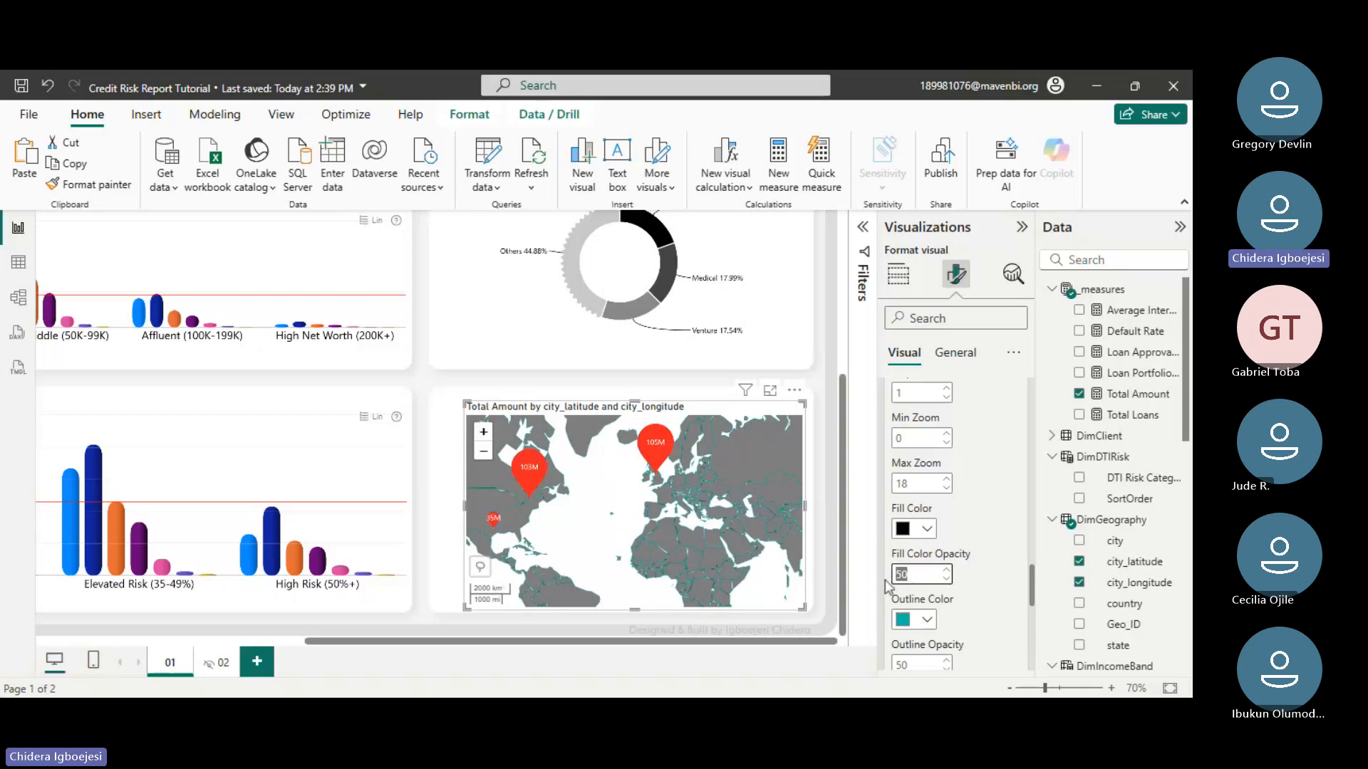
- Set Shape Layer 1's Outline Color to white
scroll(927, 580, down, 2)
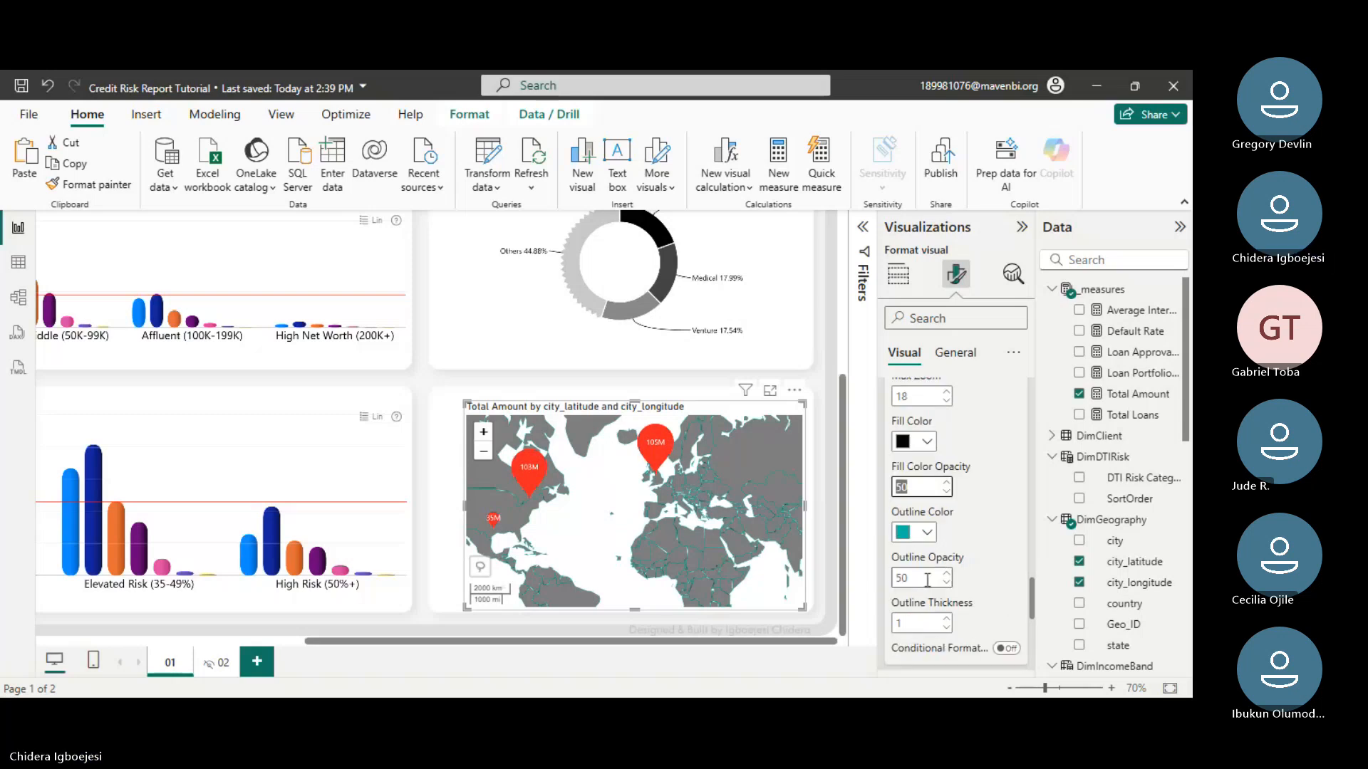
click(926, 534)
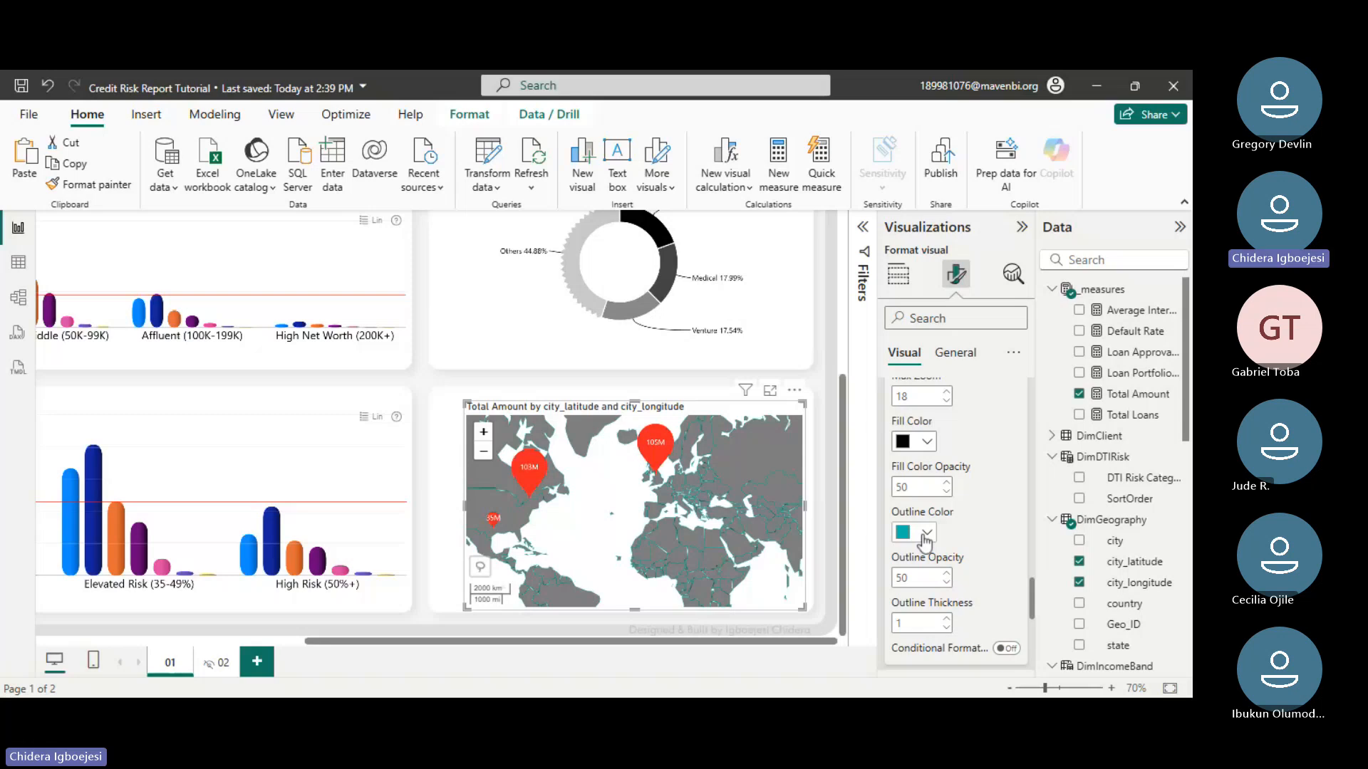
click(991, 462)
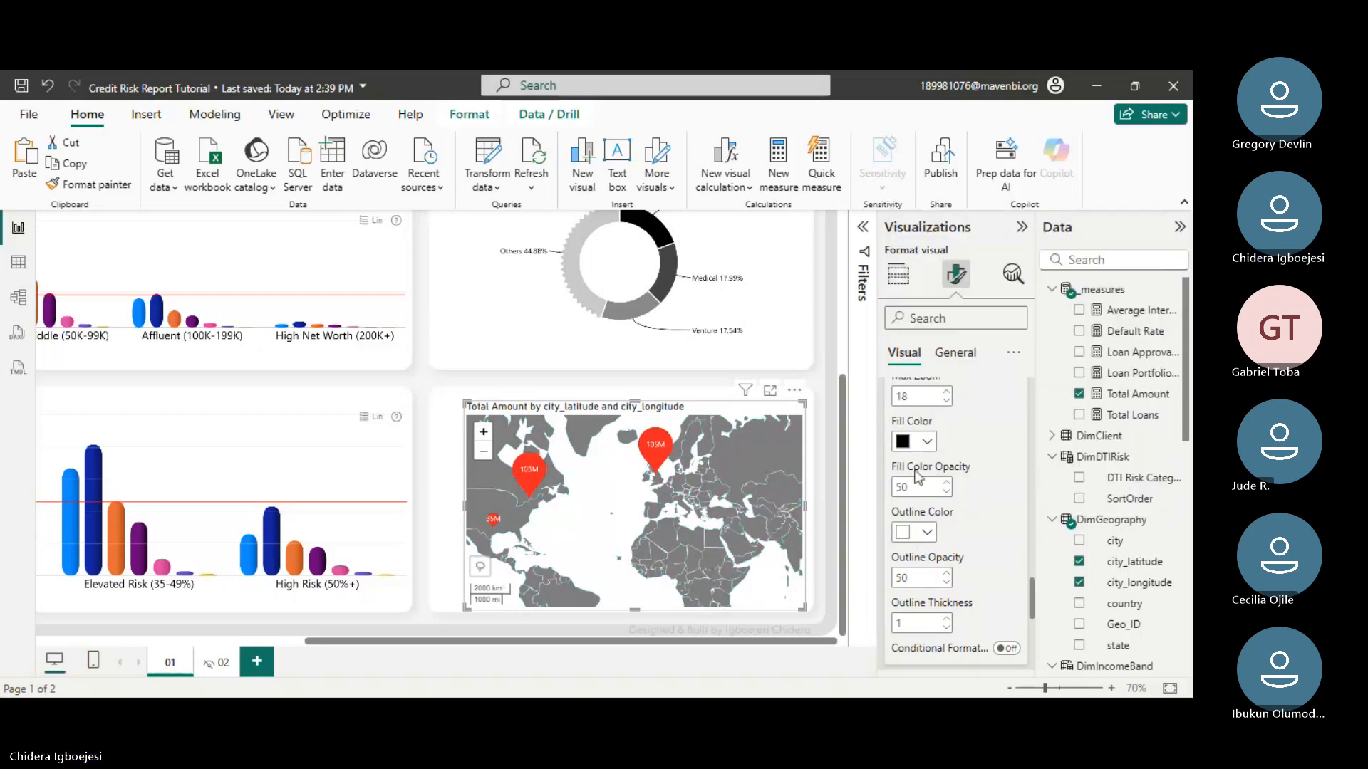
- Try a Fill Color Opacity of 100 for Shape Layer 1, and set it to 80 instead
double_click(920, 485)
text(100)
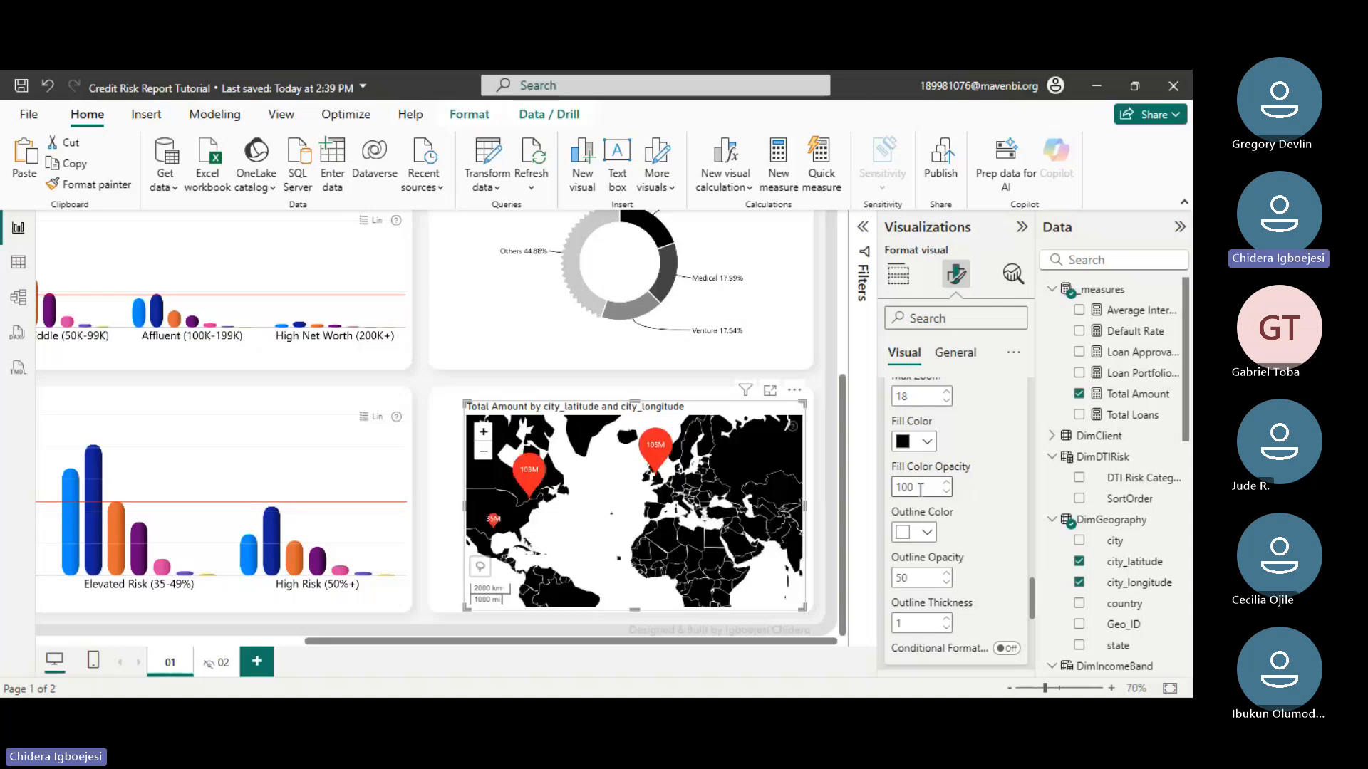
drag(922, 491, 894, 496)
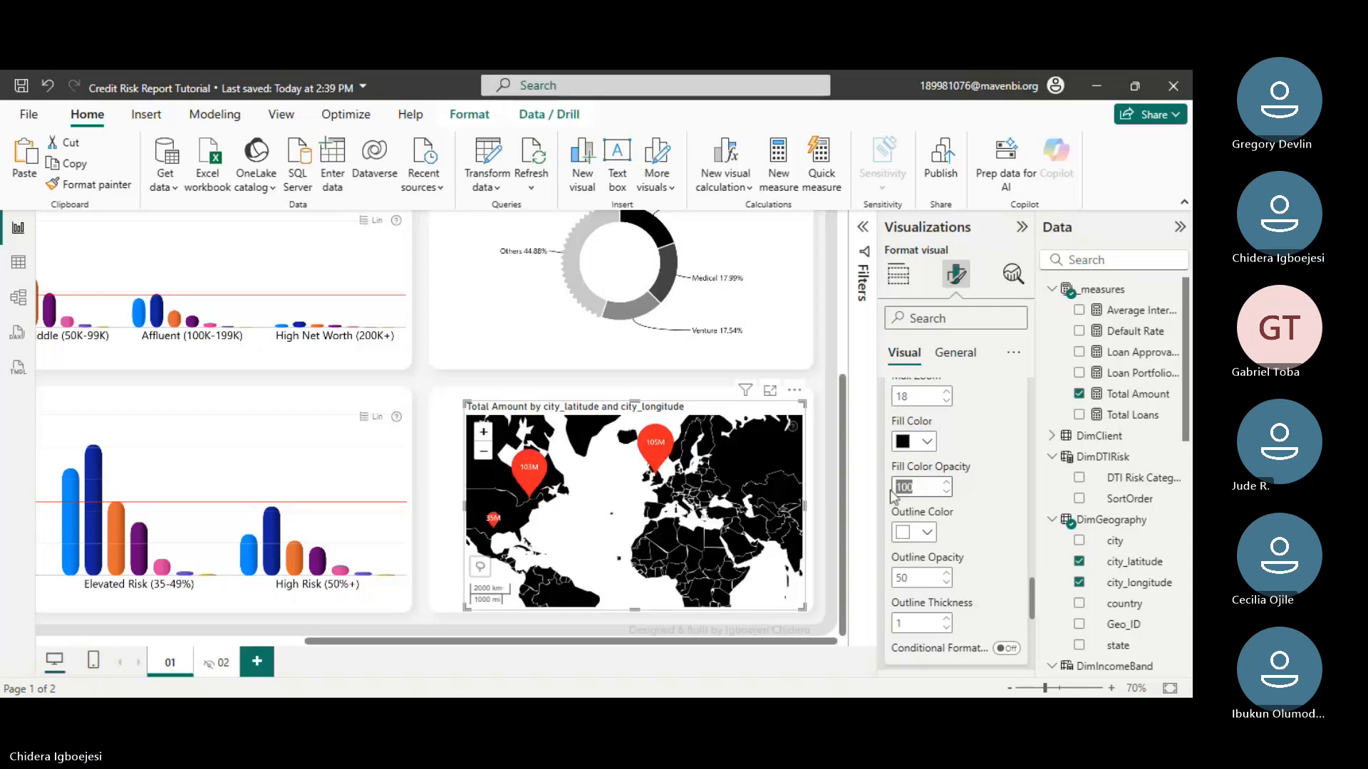
text(80)
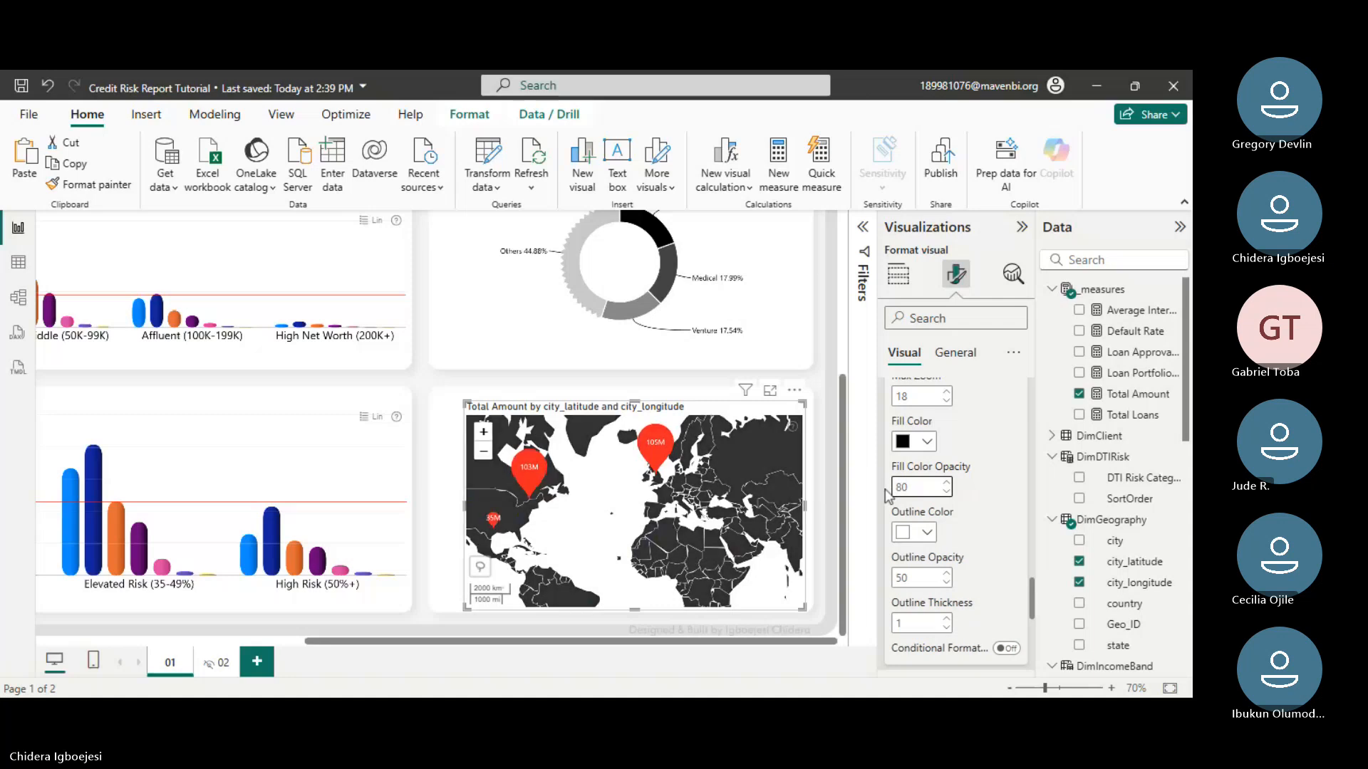
- Open the map's Inside labels settings and set the Font Size to 18
scroll(926, 509, up, 2)
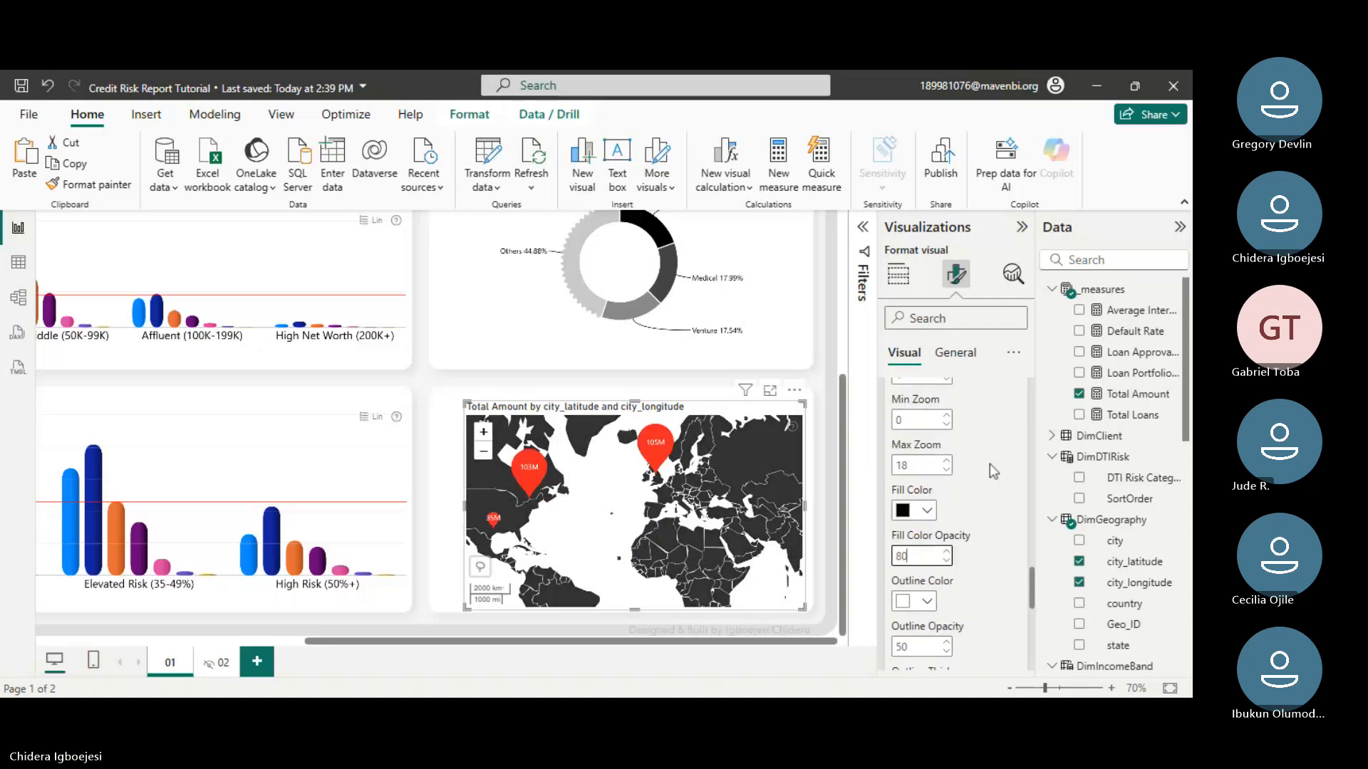
scroll(944, 512, down, 4)
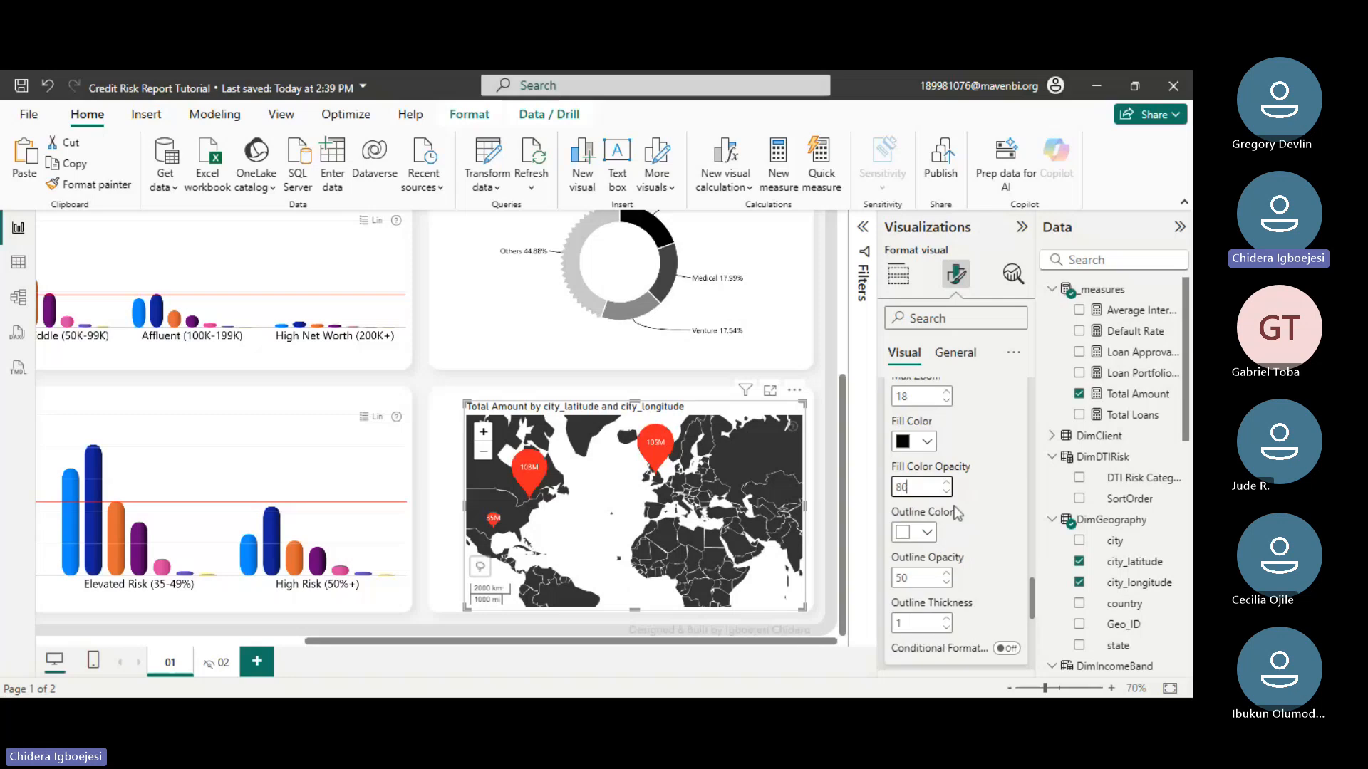
scroll(947, 515, up, 4)
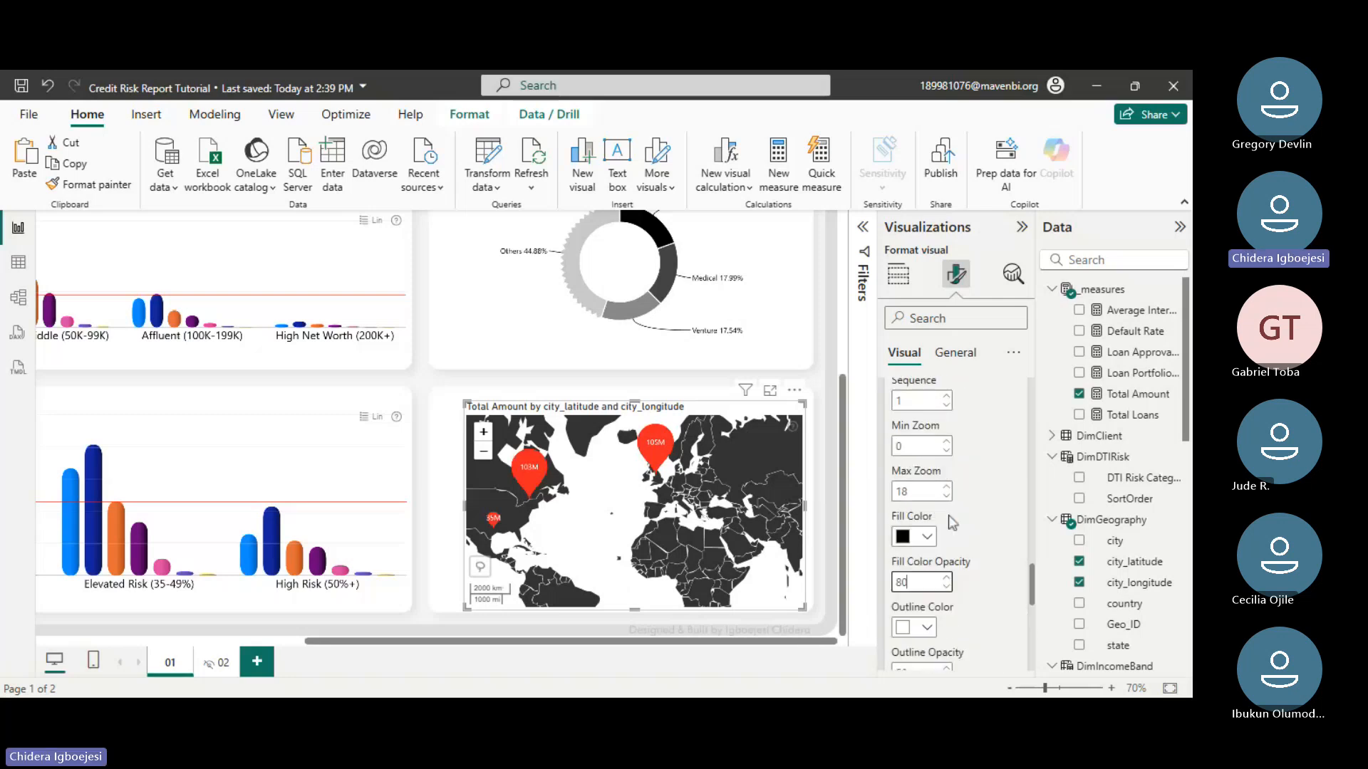
scroll(948, 515, up, 5)
scroll(956, 574, down, 10)
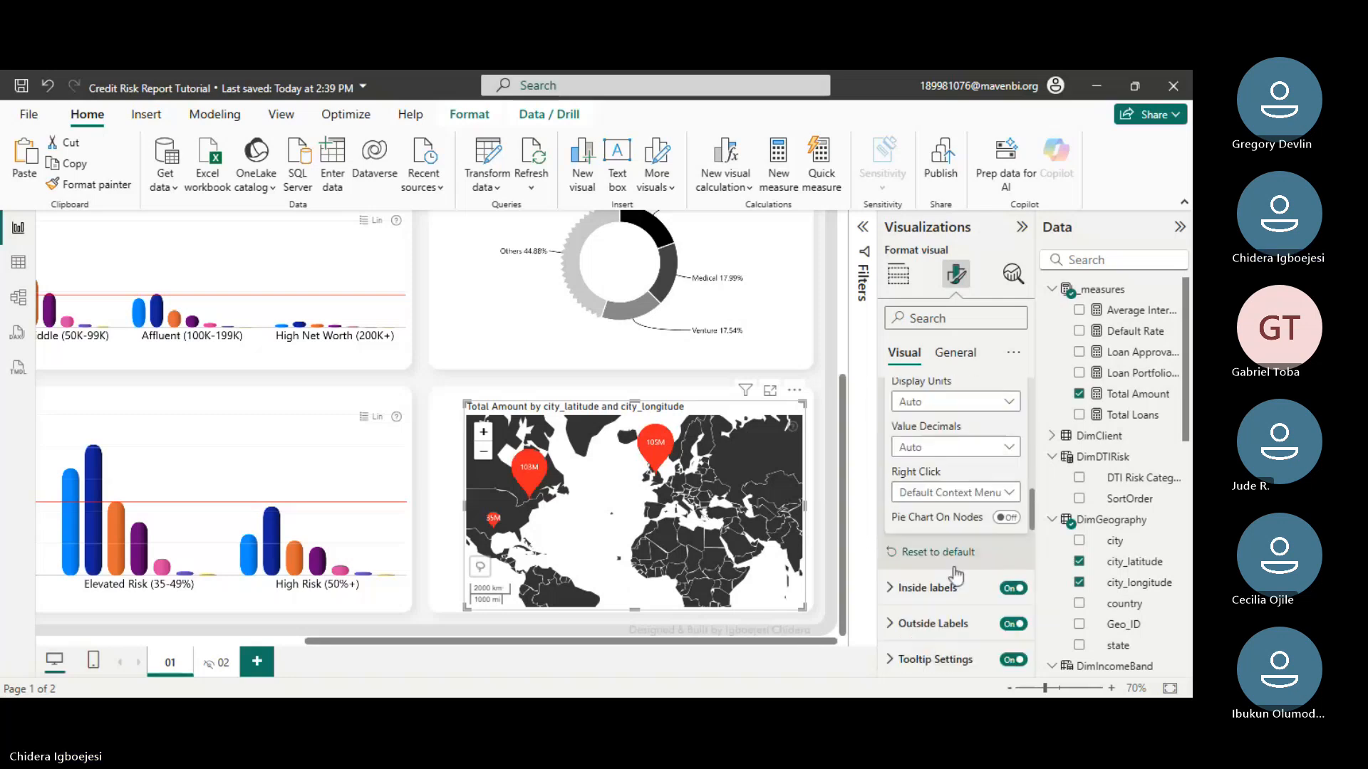
click(954, 589)
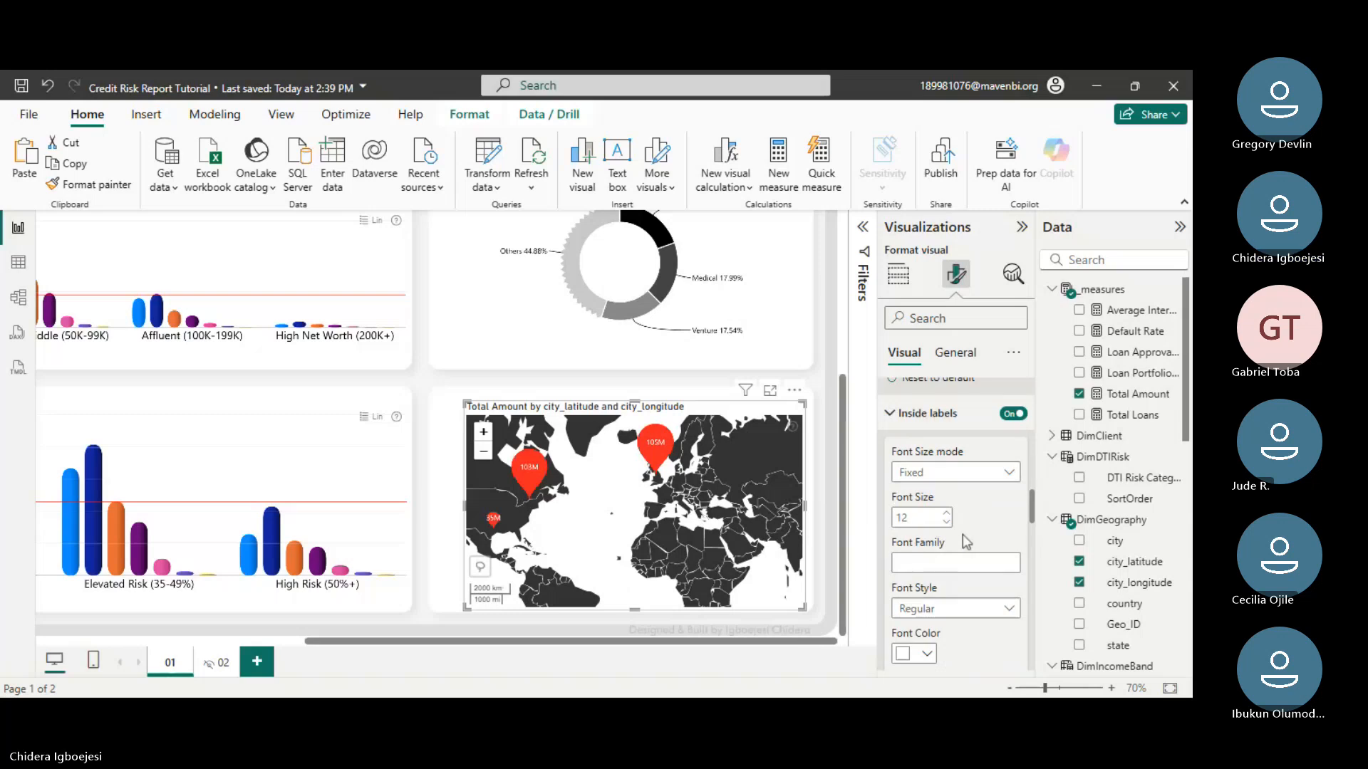
scroll(963, 535, down, 1)
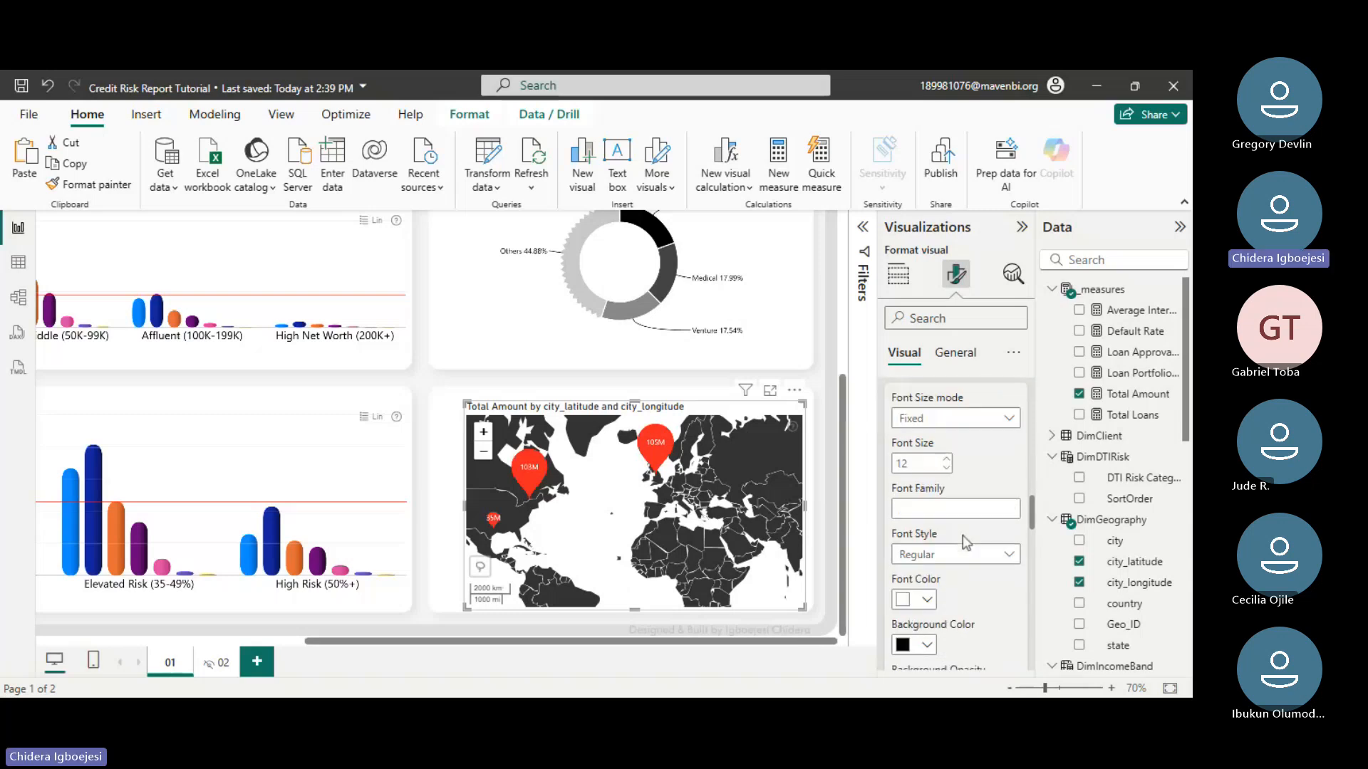
scroll(963, 535, down, 1)
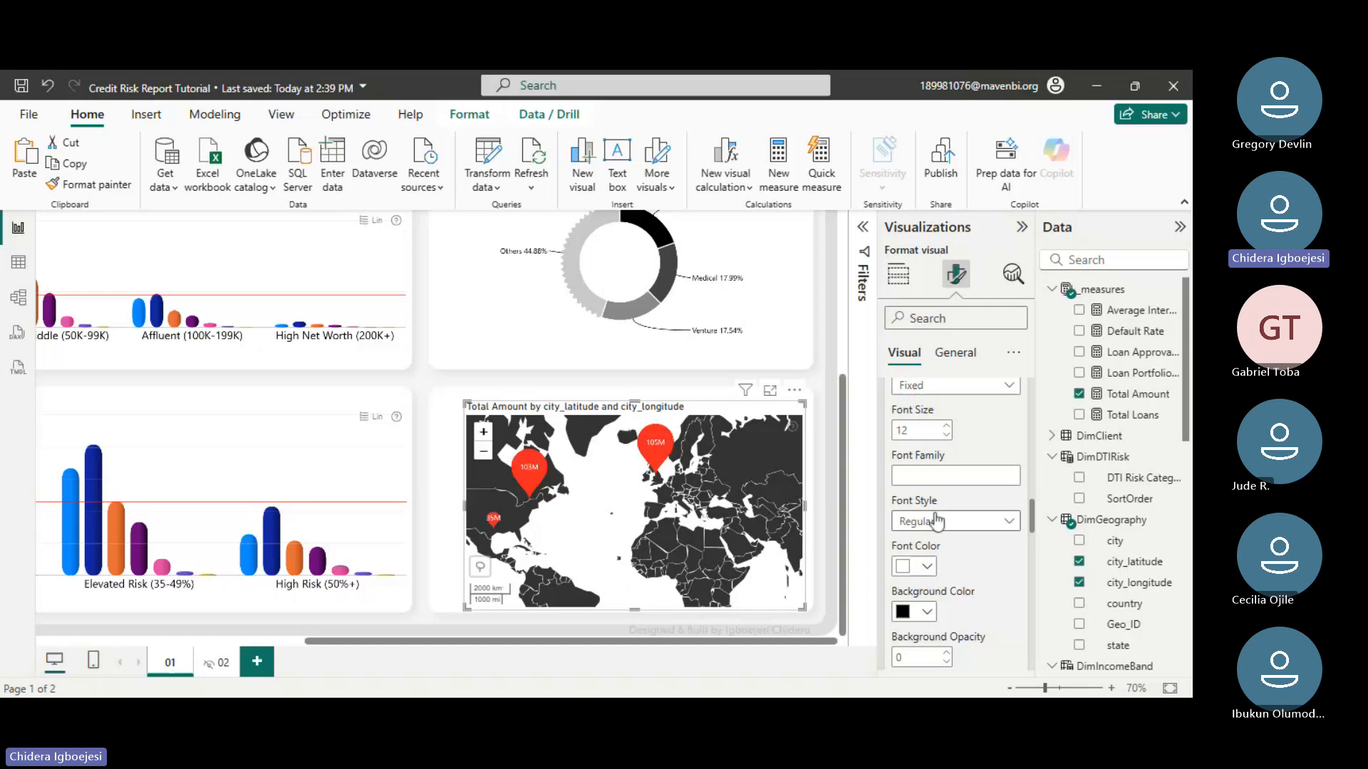
double_click(902, 430)
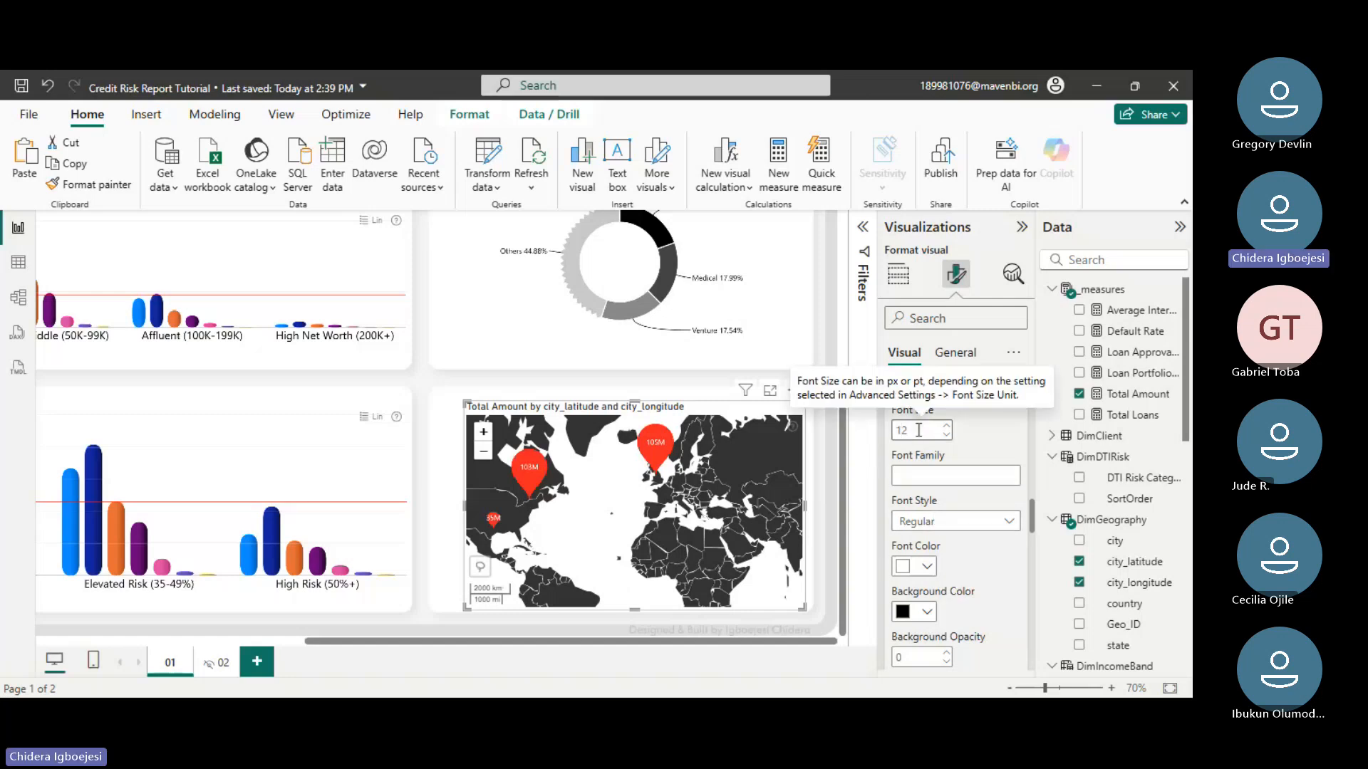
text(1)
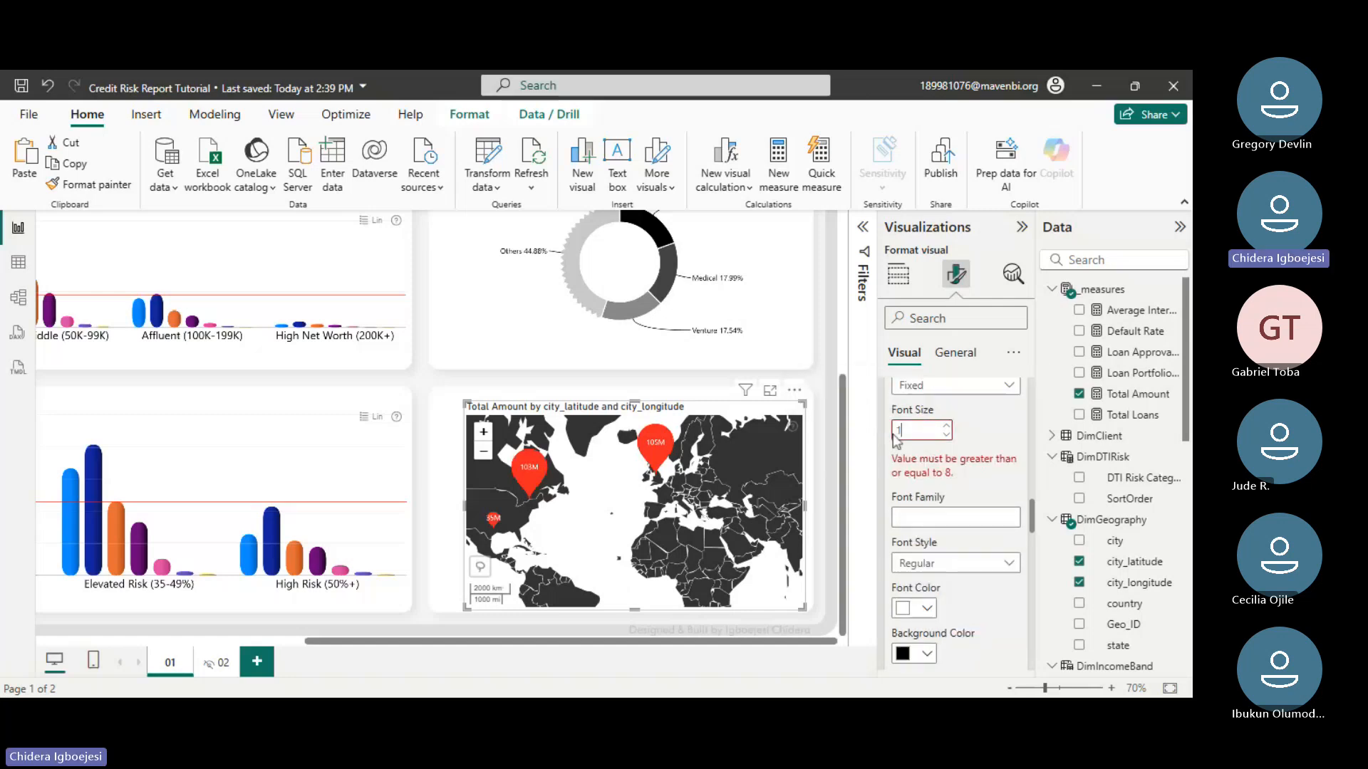
text(6)
scroll(926, 527, down, 3)
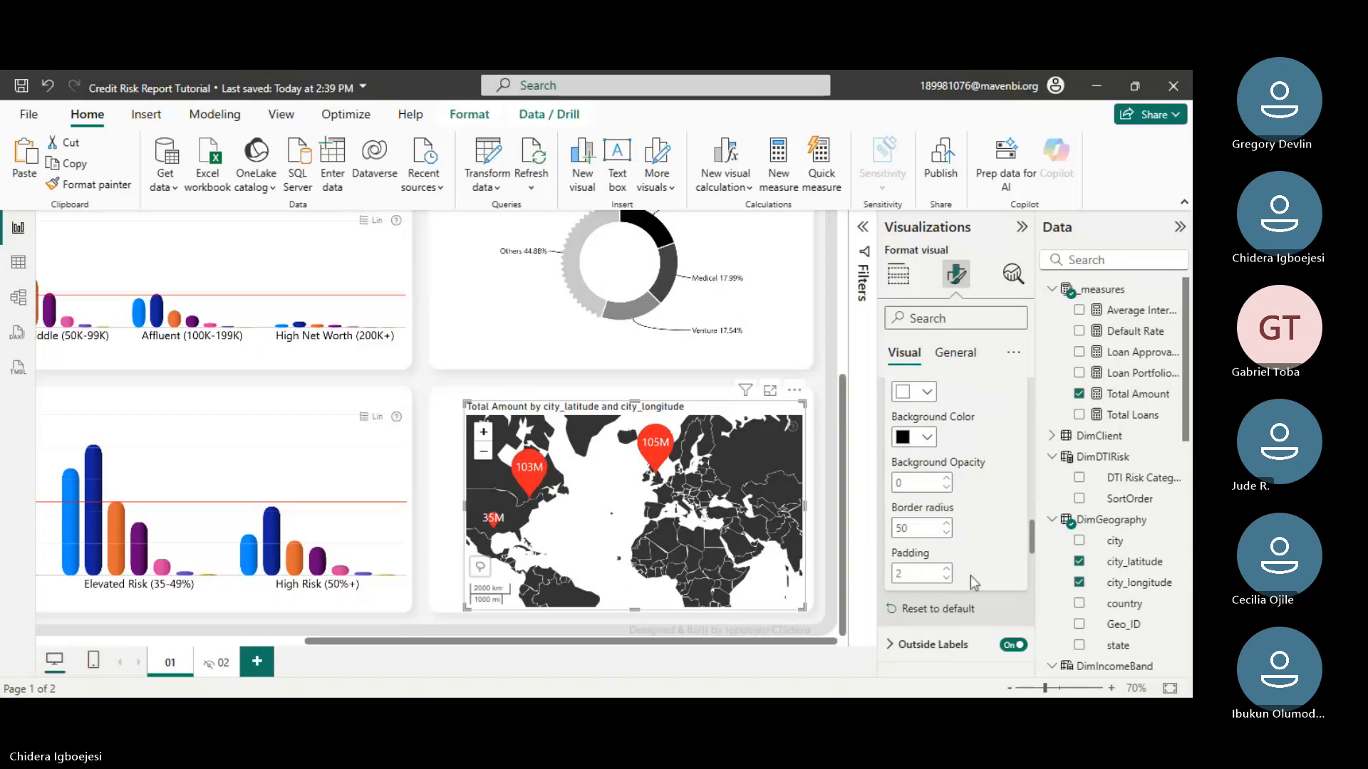
- Open the map's Outside Labels settings and review the font and background options of the outside and inside labels
scroll(955, 570, down, 3)
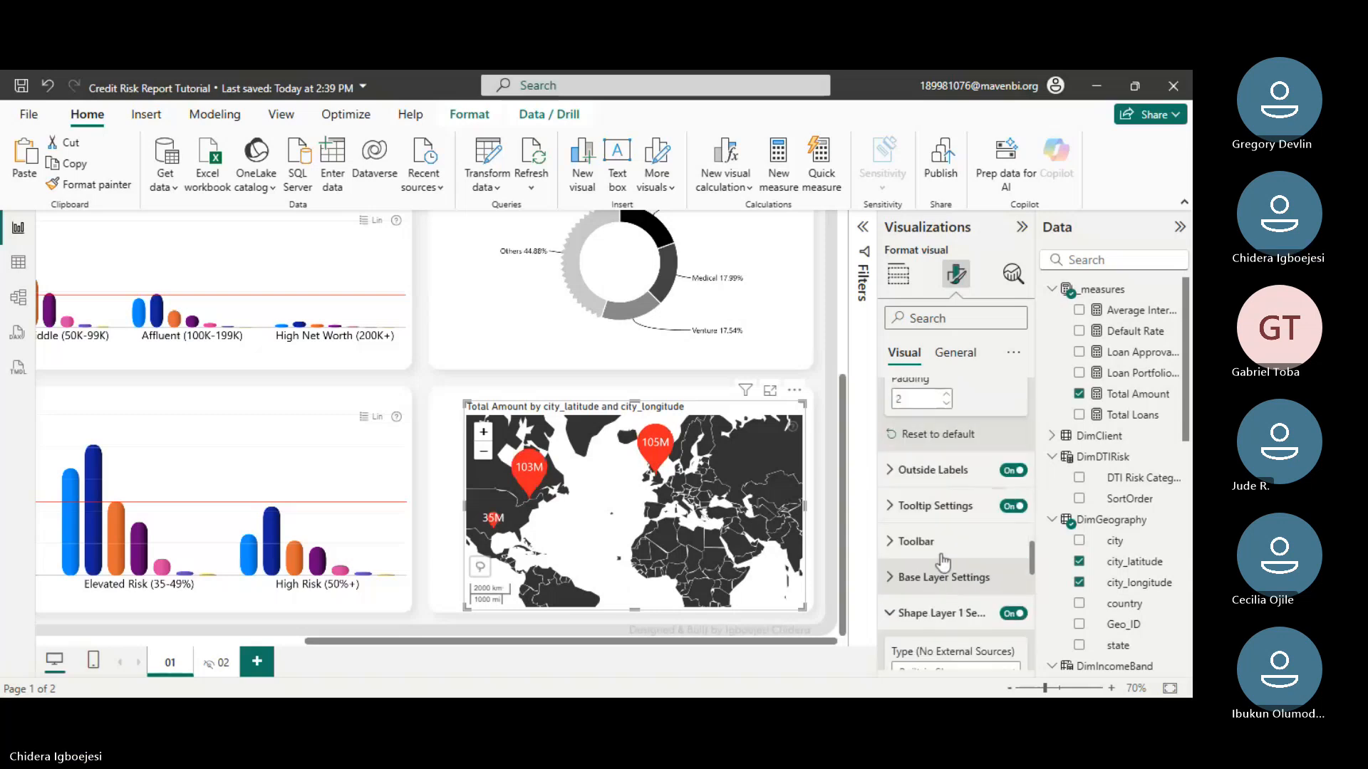
click(933, 470)
scroll(950, 577, down, 3)
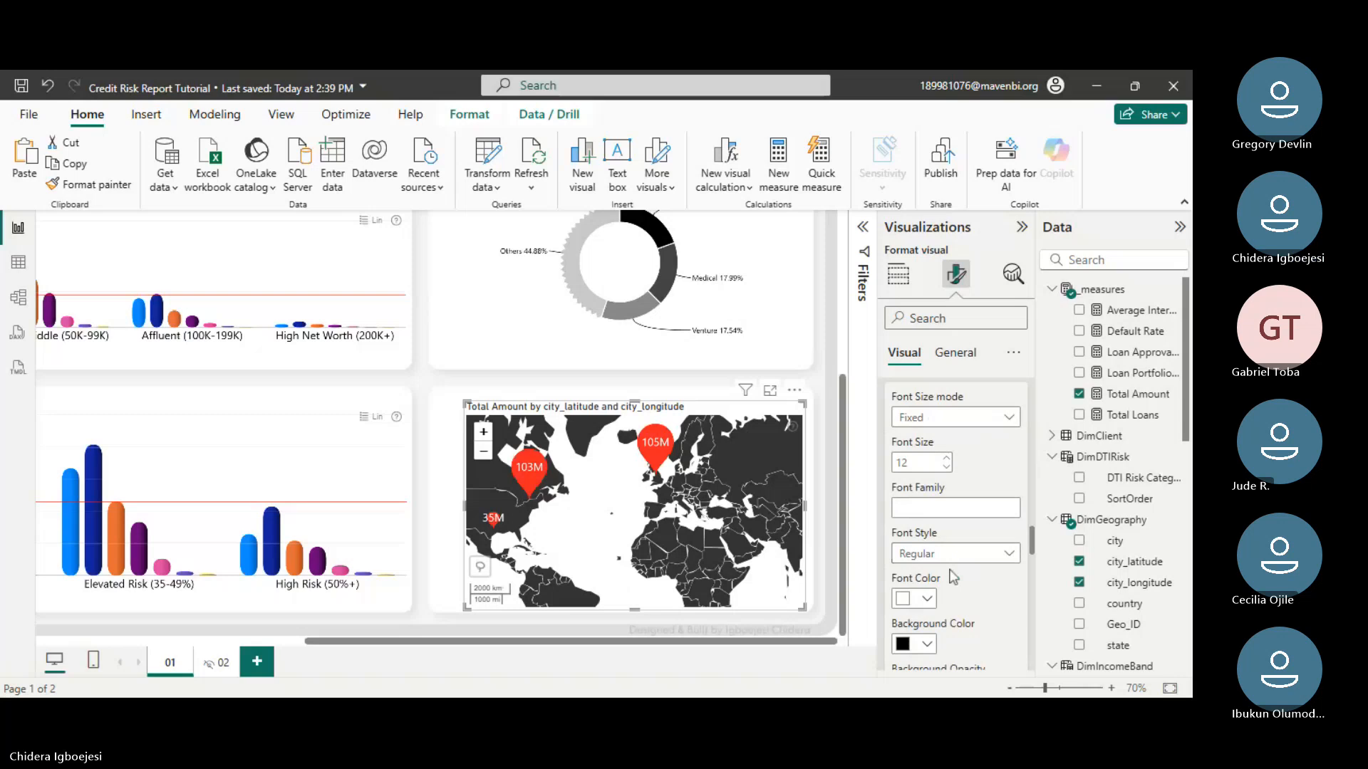
scroll(953, 577, down, 2)
scroll(949, 562, up, 3)
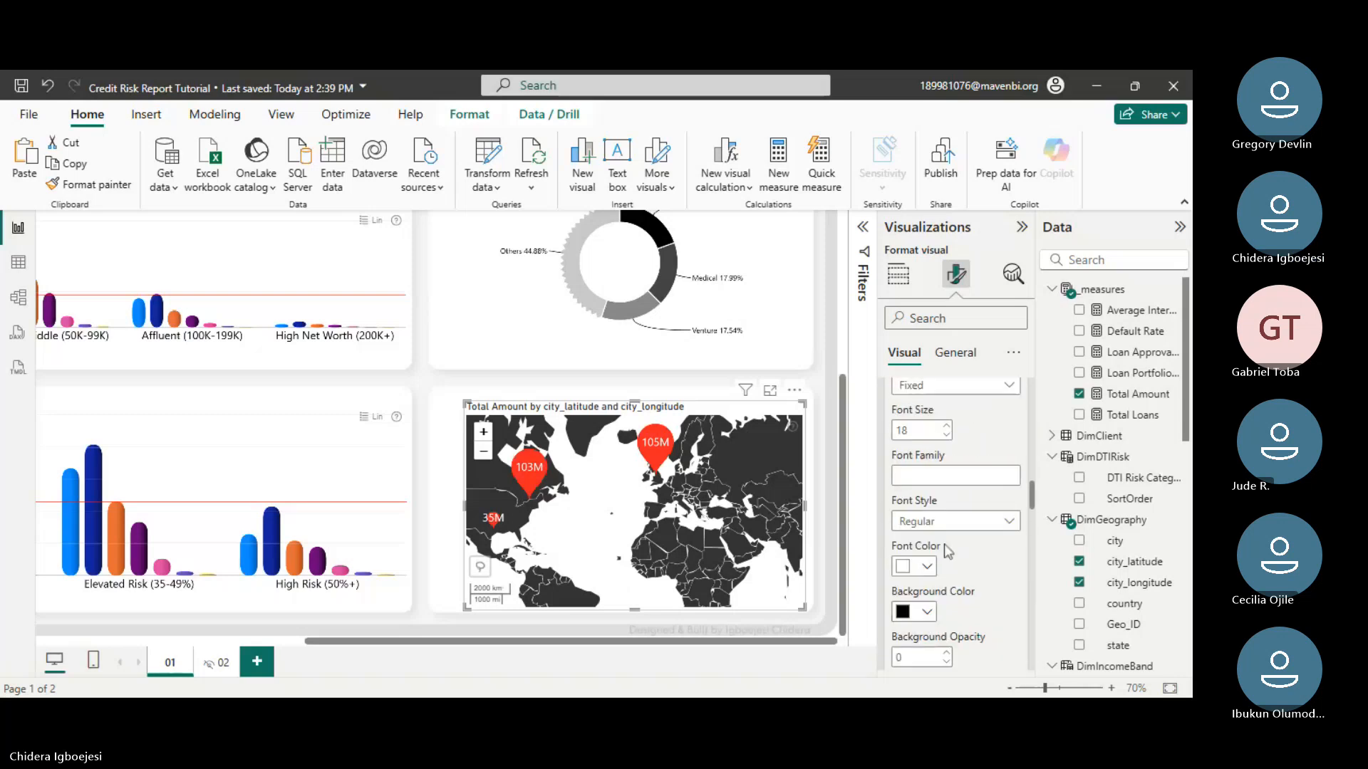
scroll(945, 547, down, 2)
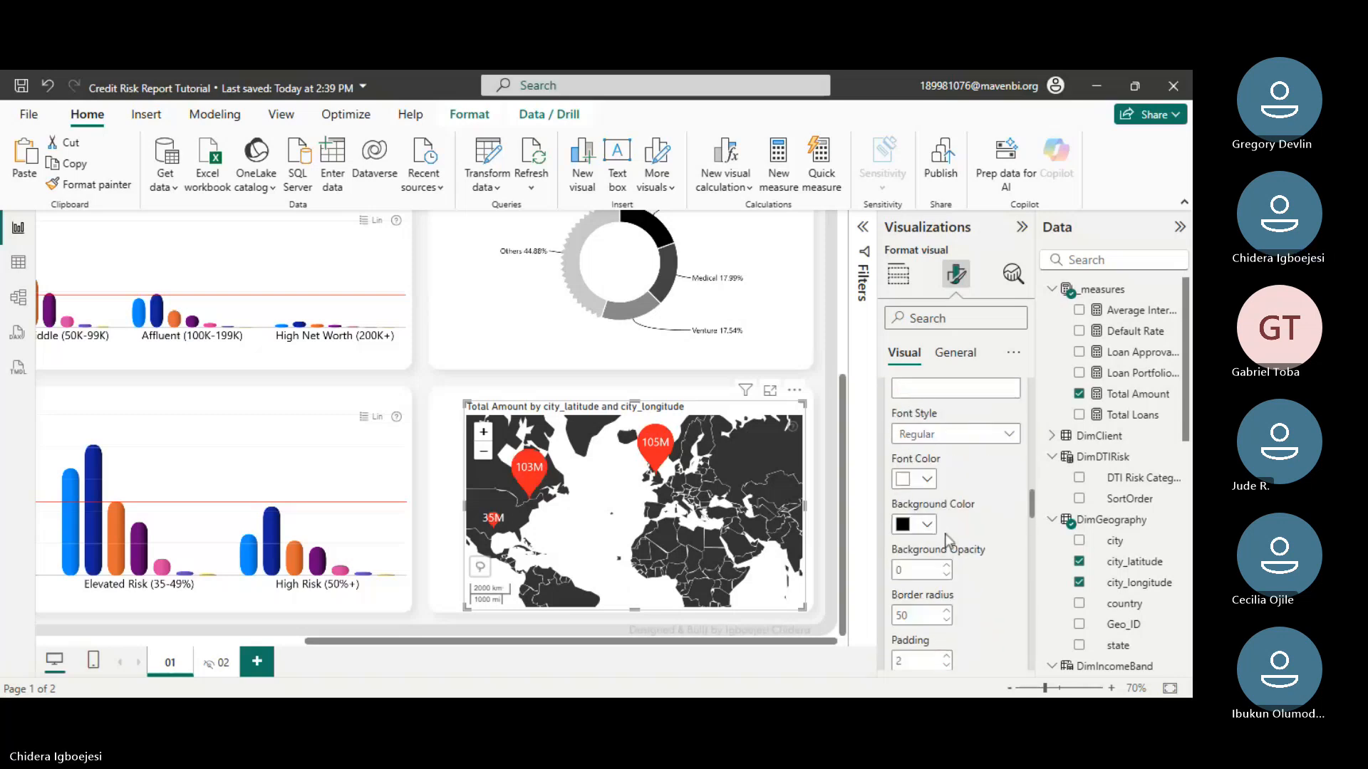
- Try Background Opacity values of 100 and 80 for the map's inside labels, and set it to 50 instead
scroll(951, 502, up, 4)
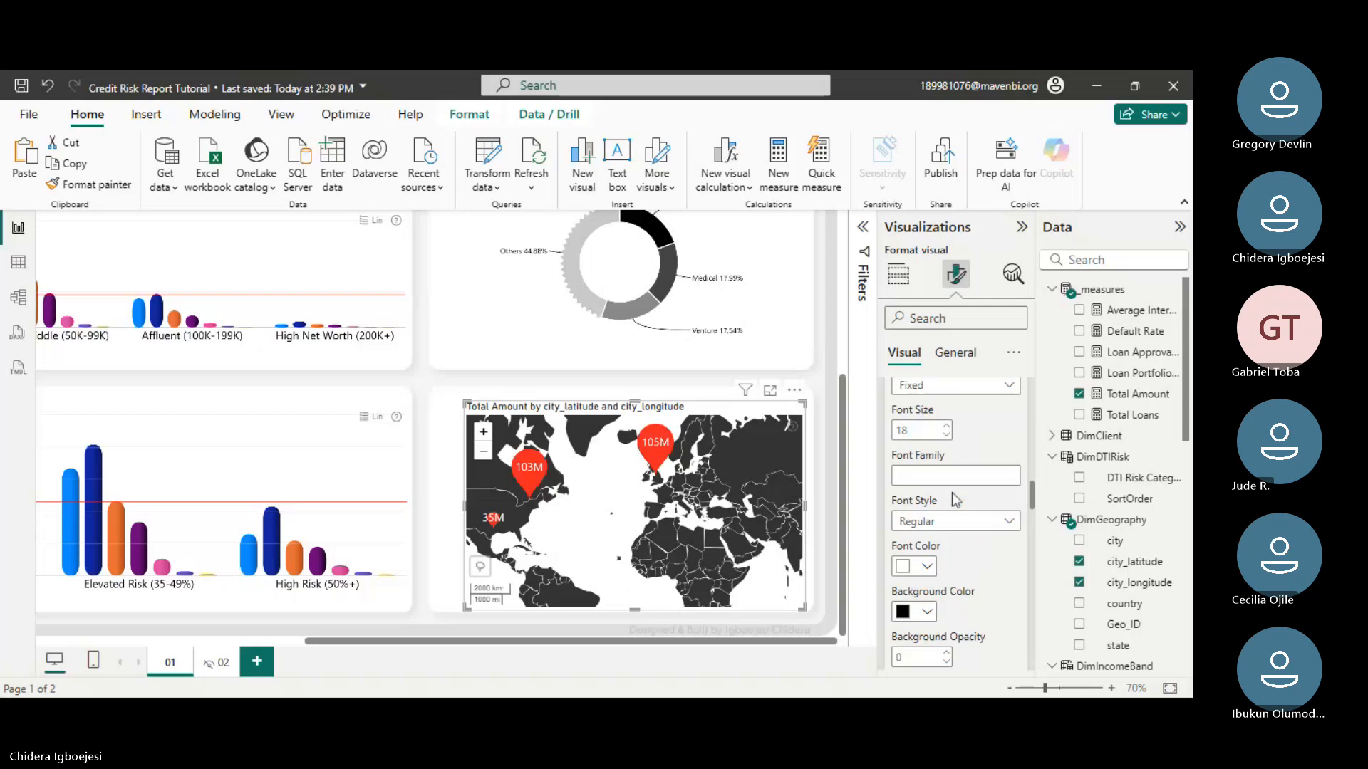
scroll(954, 503, down, 1)
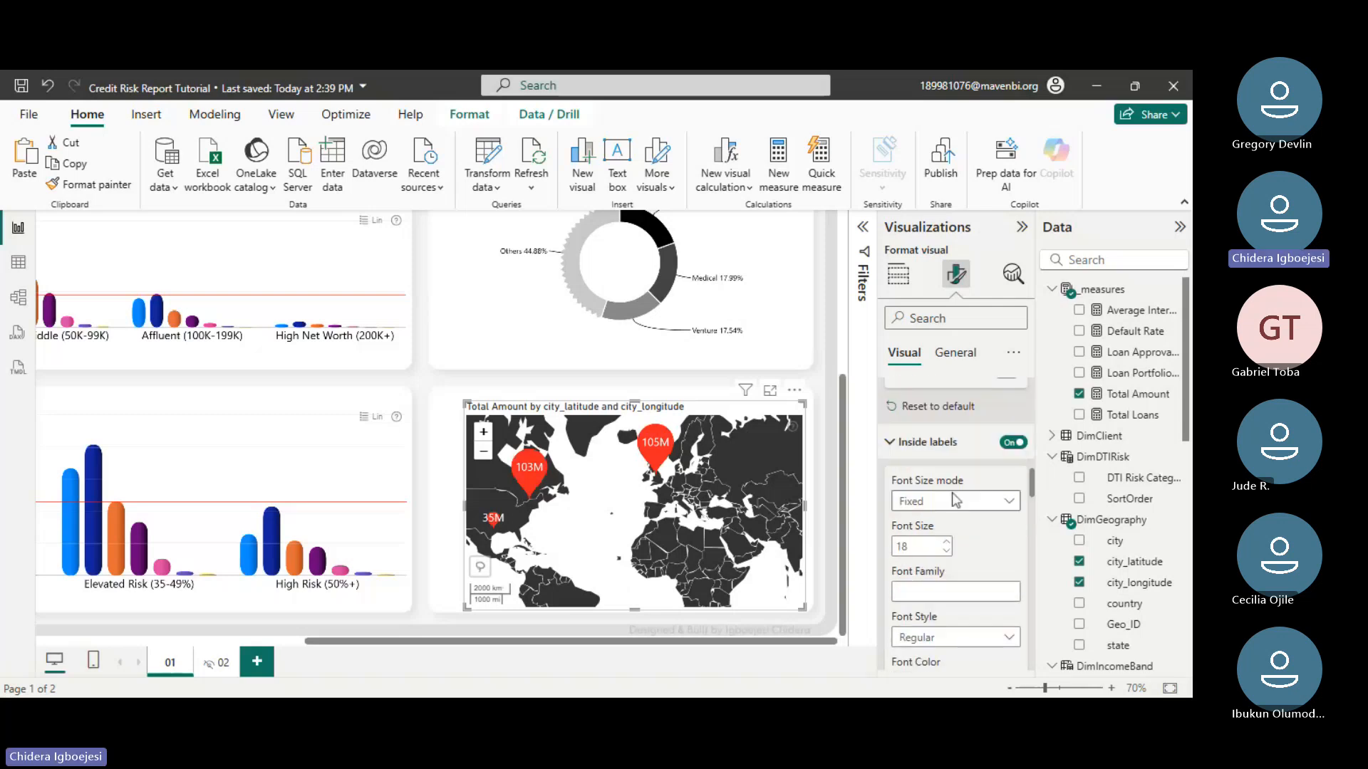
scroll(956, 500, down, 5)
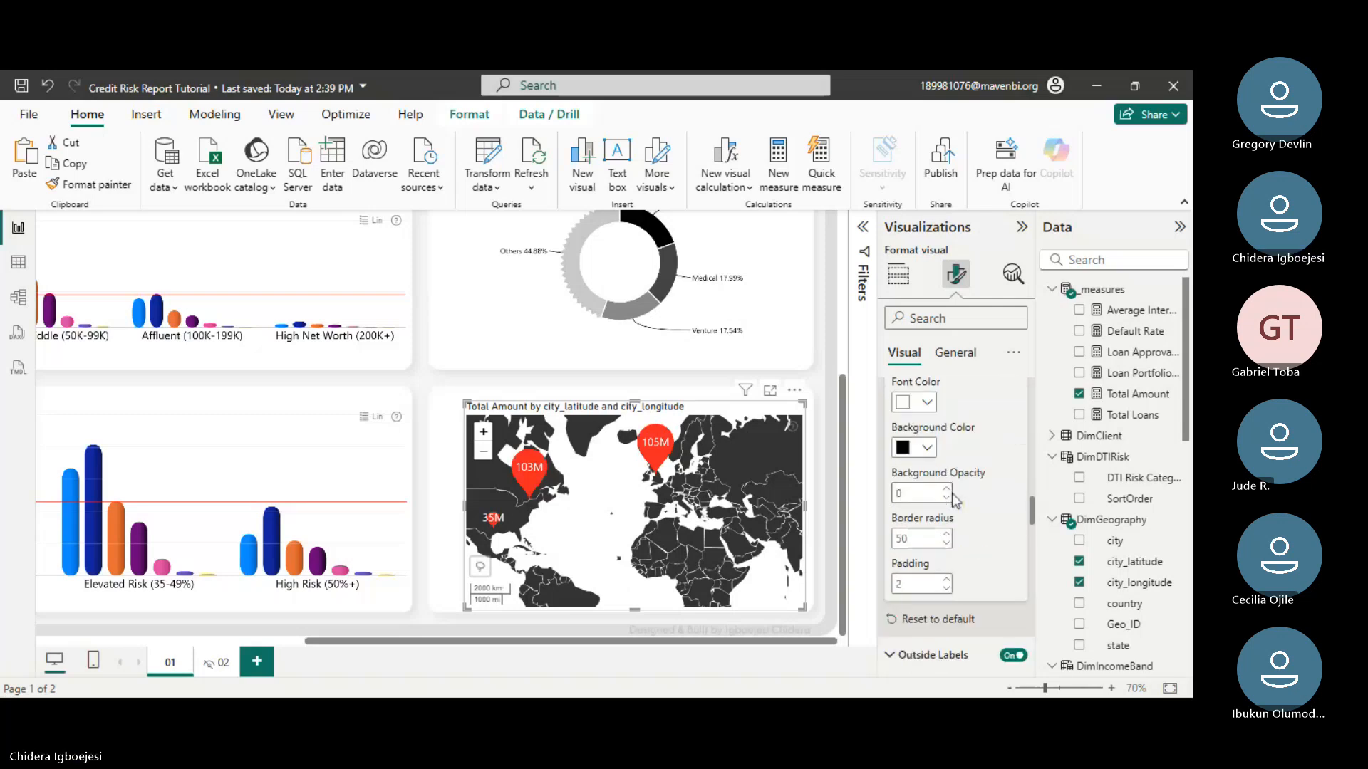
scroll(956, 502, down, 1)
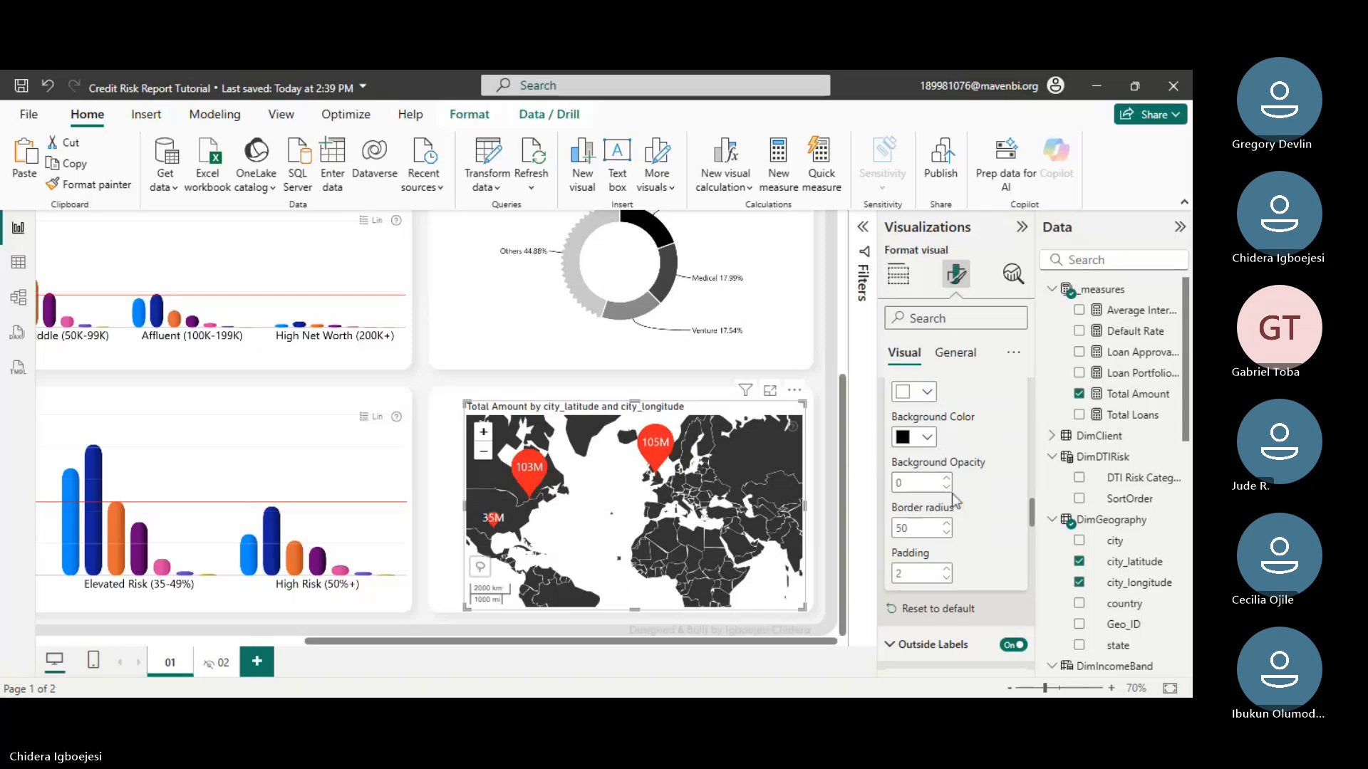
double_click(910, 485)
text(100)
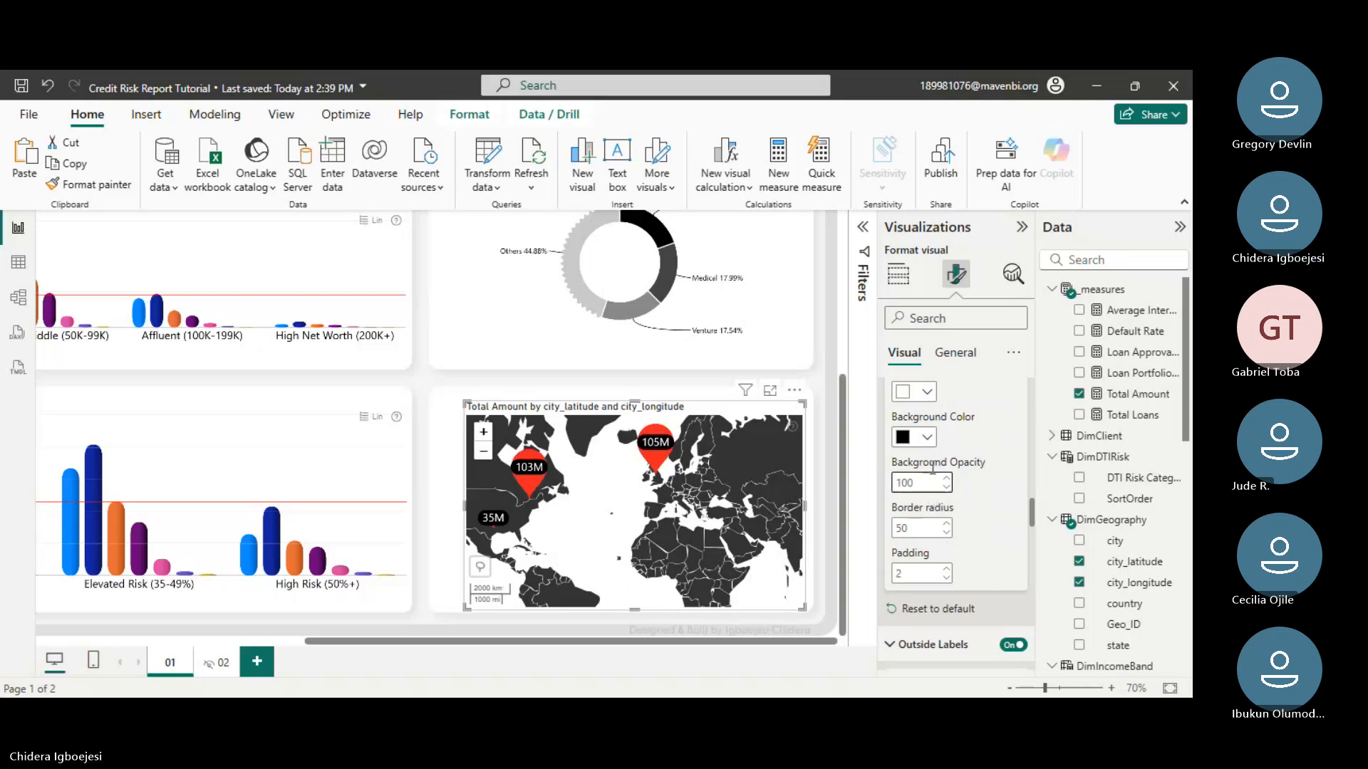
double_click(898, 482)
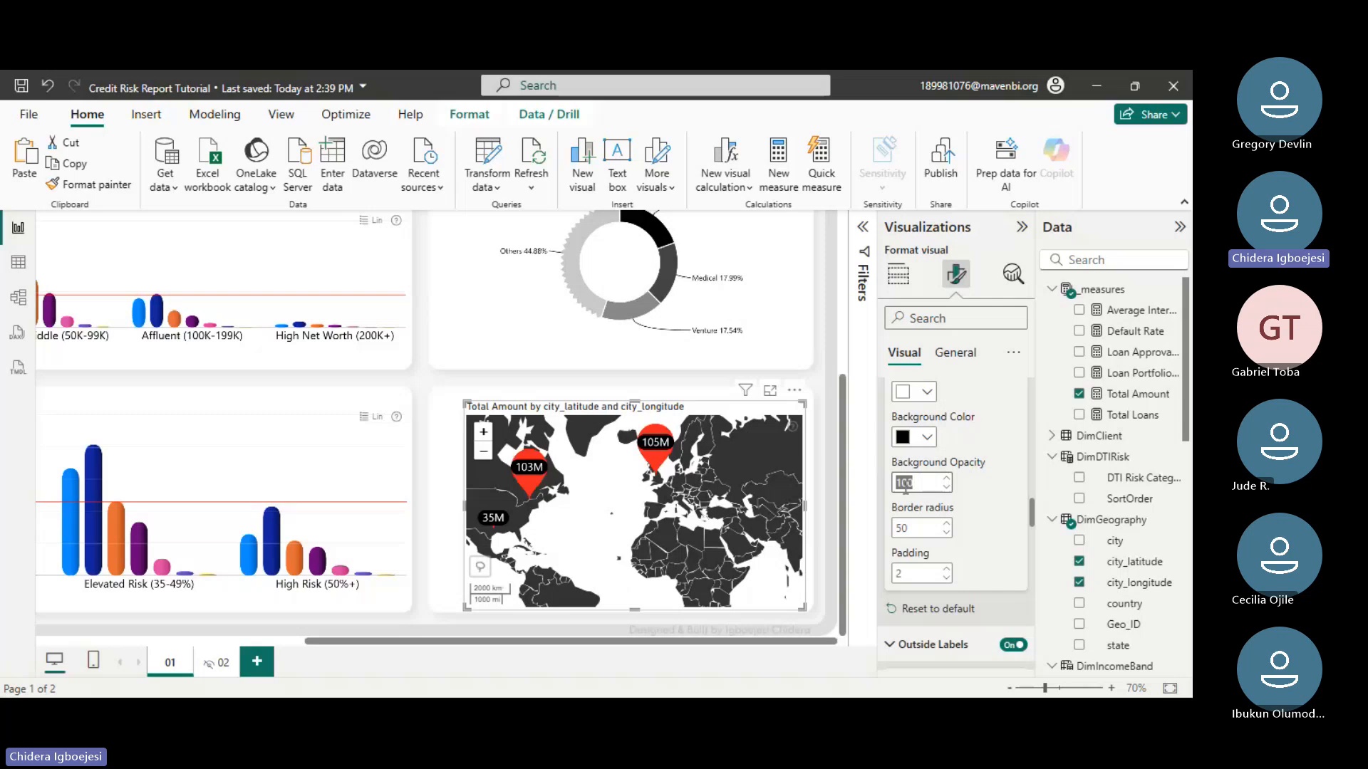
text(80)
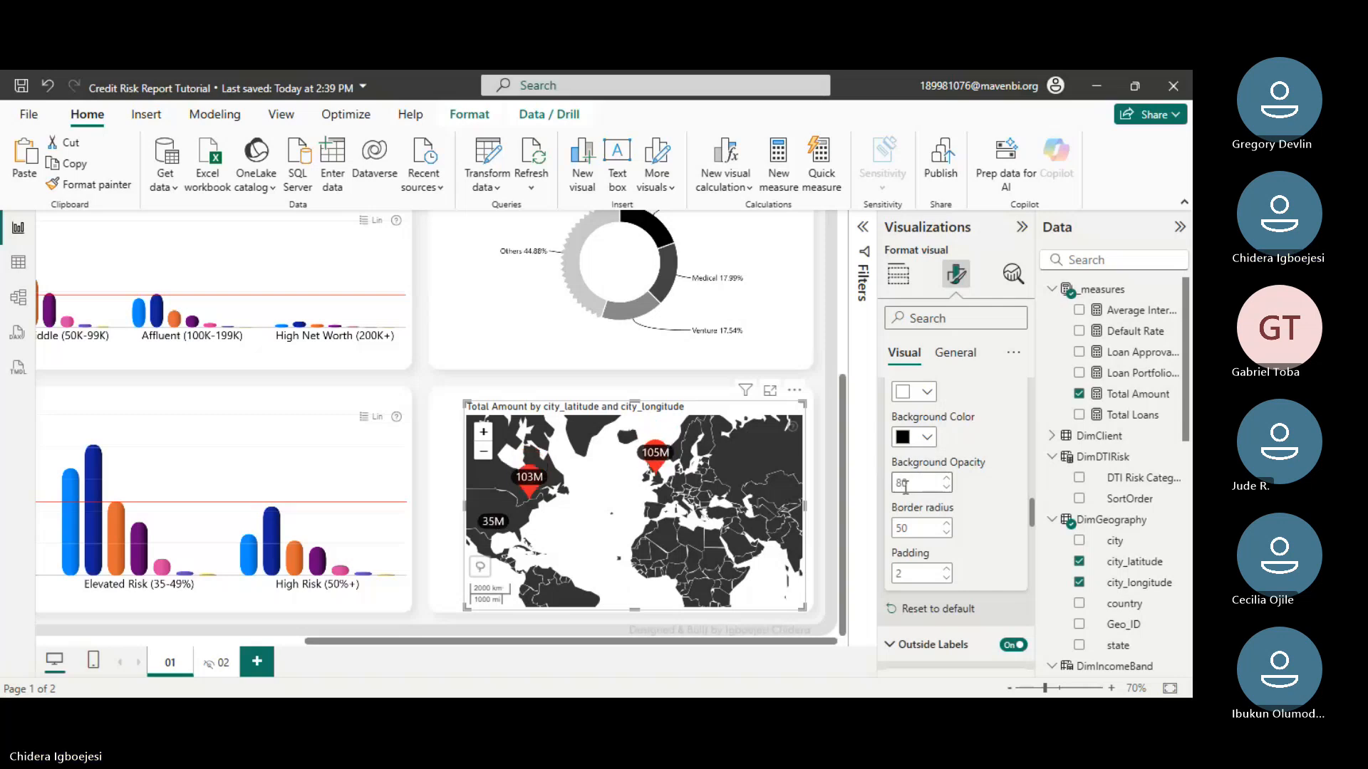
key(BackSpace)
key(BackSpace)
text(5)
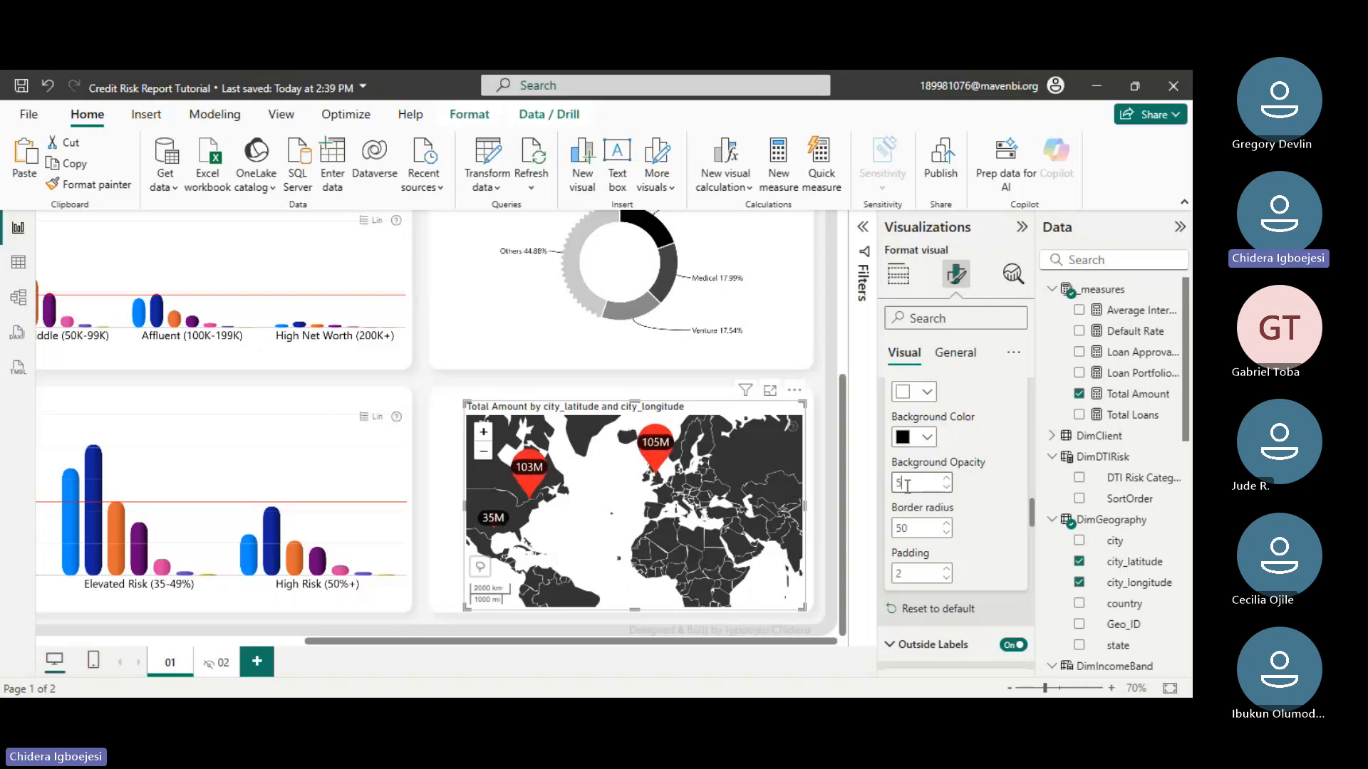
text(0)
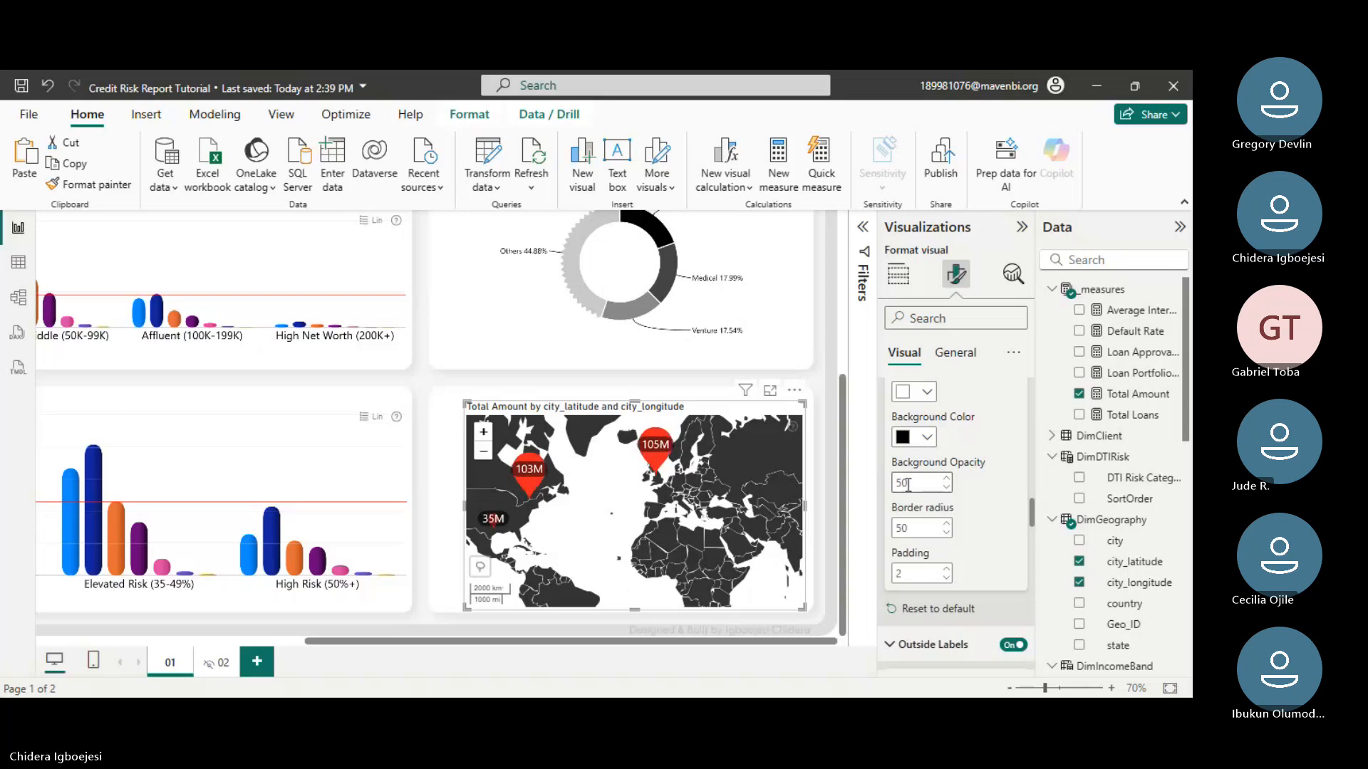
- Review the font and background options of the map's inside labels
scroll(958, 503, down, 10)
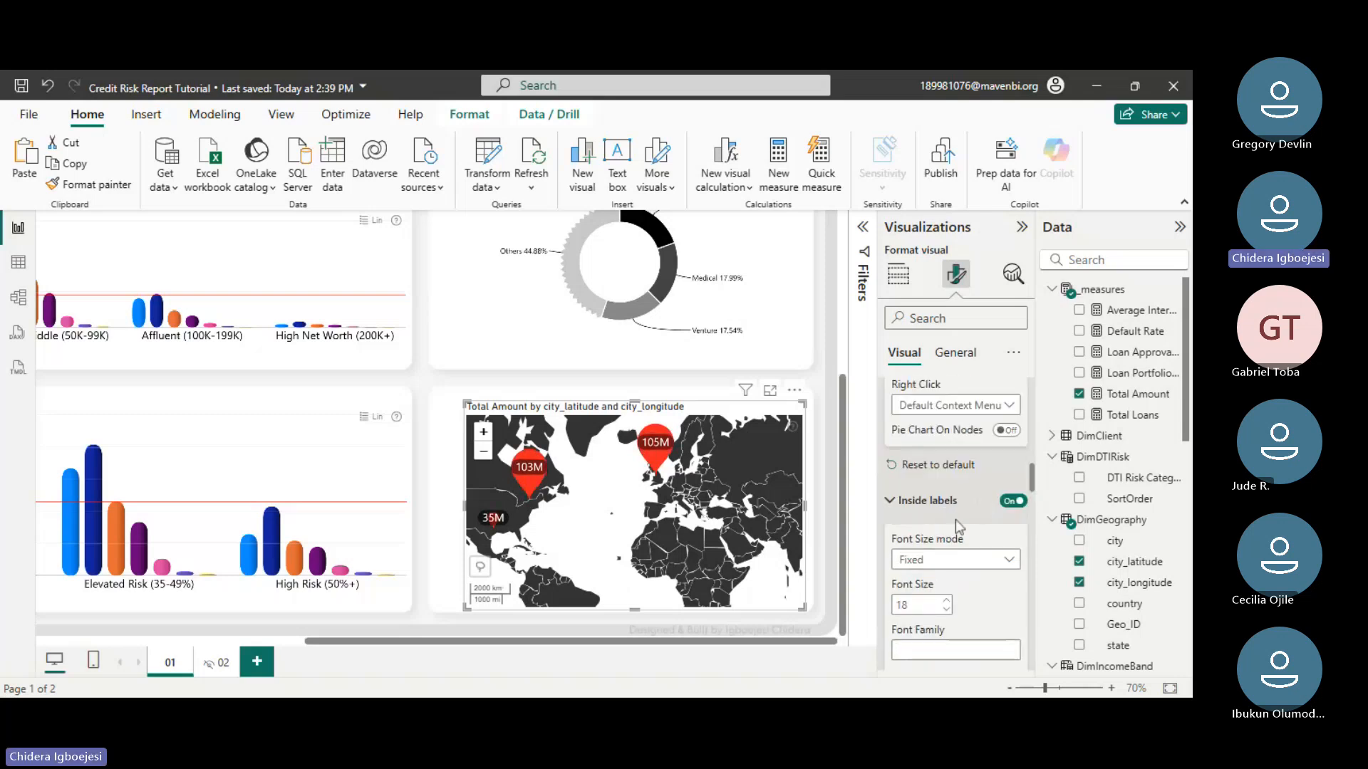
scroll(955, 517, down, 4)
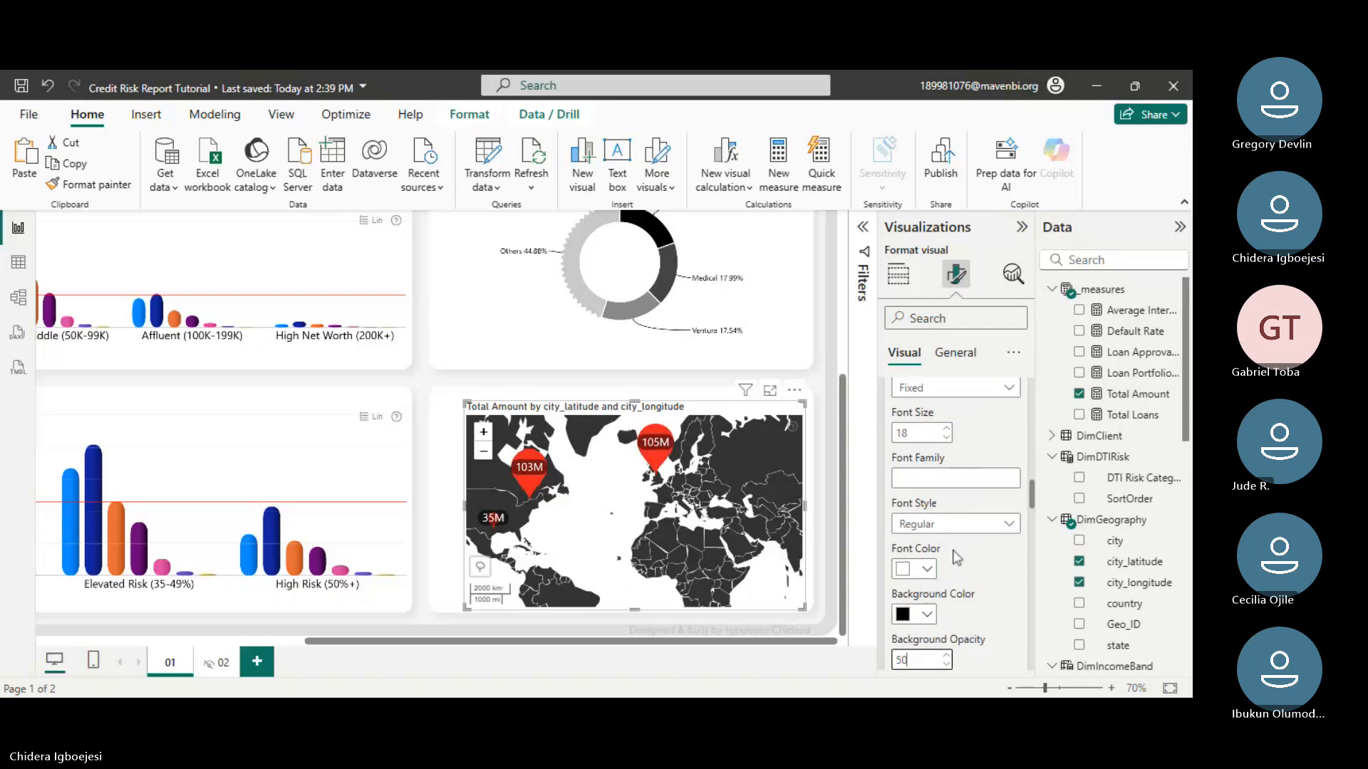
click(956, 513)
click(924, 564)
click(975, 530)
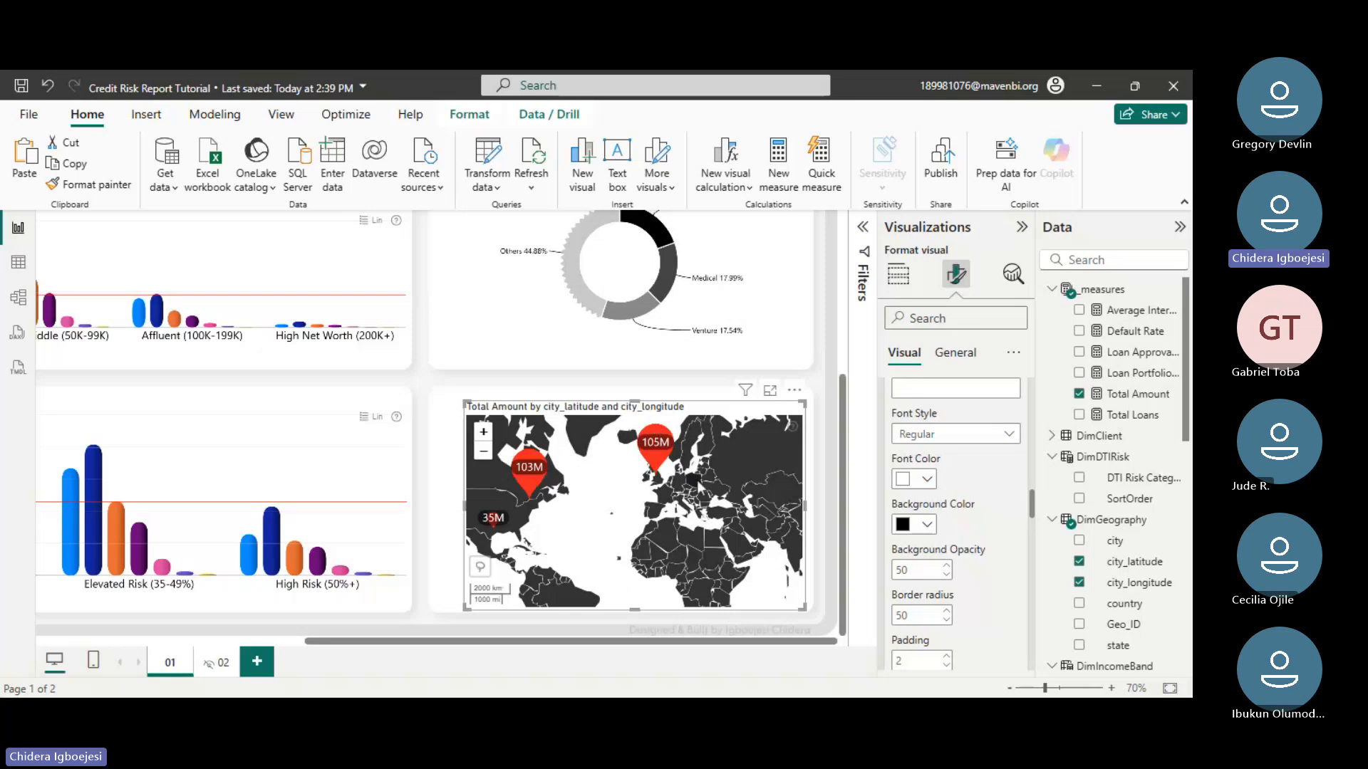
scroll(983, 538, down, 2)
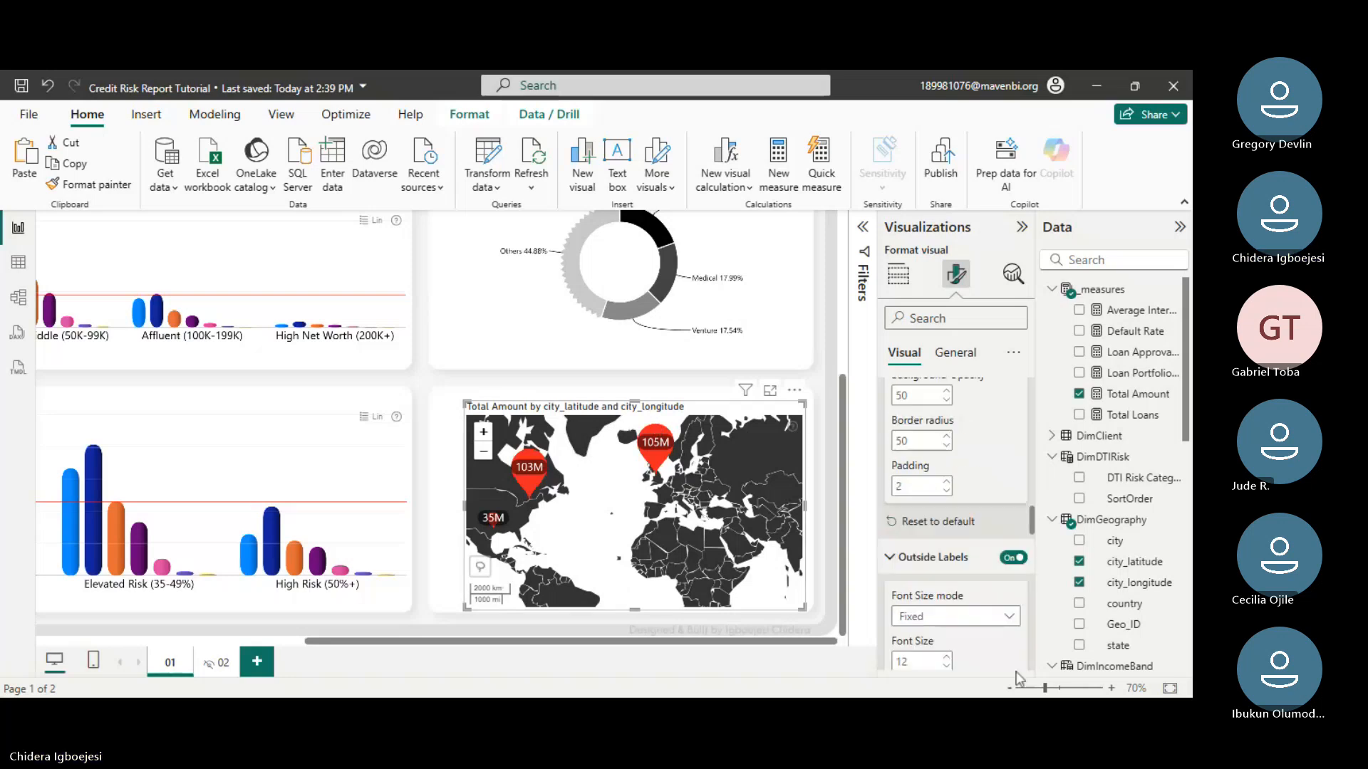
- Examine the whole dashboard page, including the map and the KPI cards in the header
click(1012, 689)
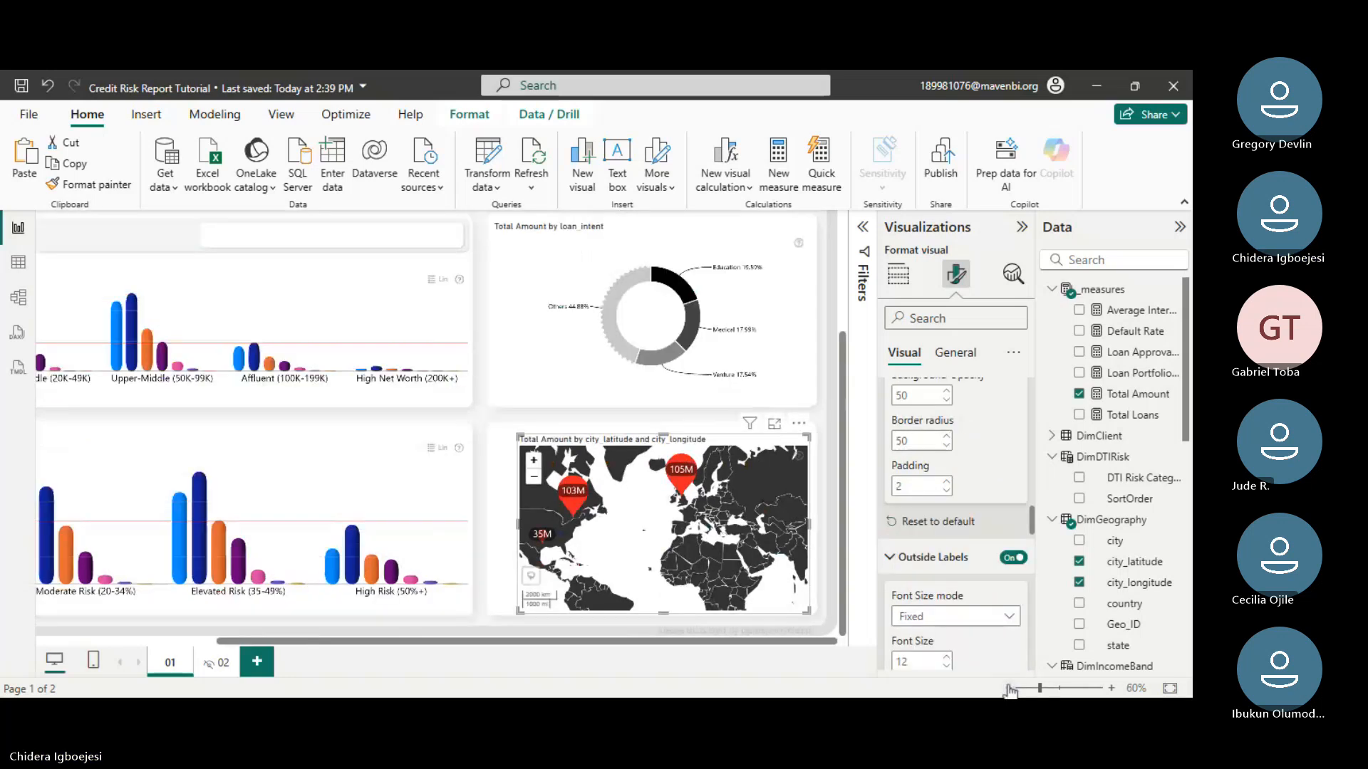
click(1010, 689)
click(1009, 689)
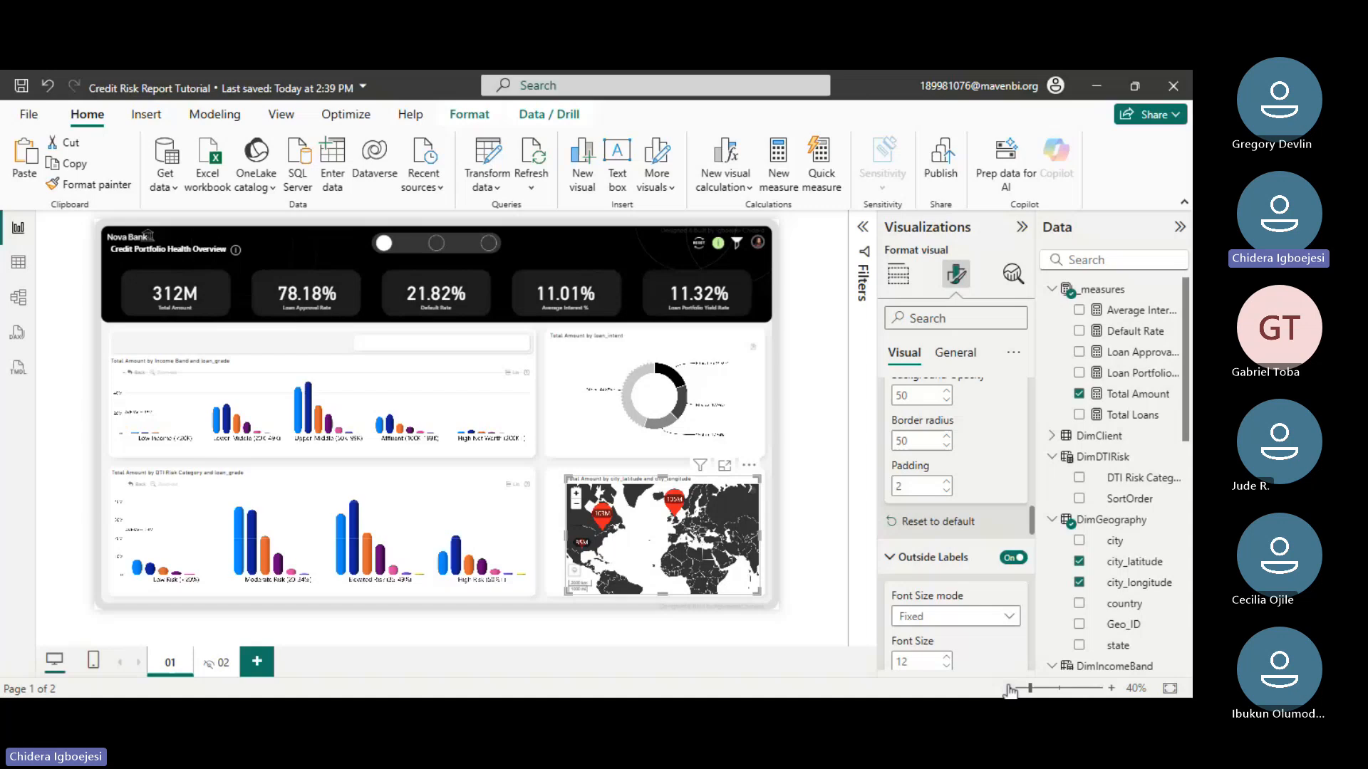
click(1111, 689)
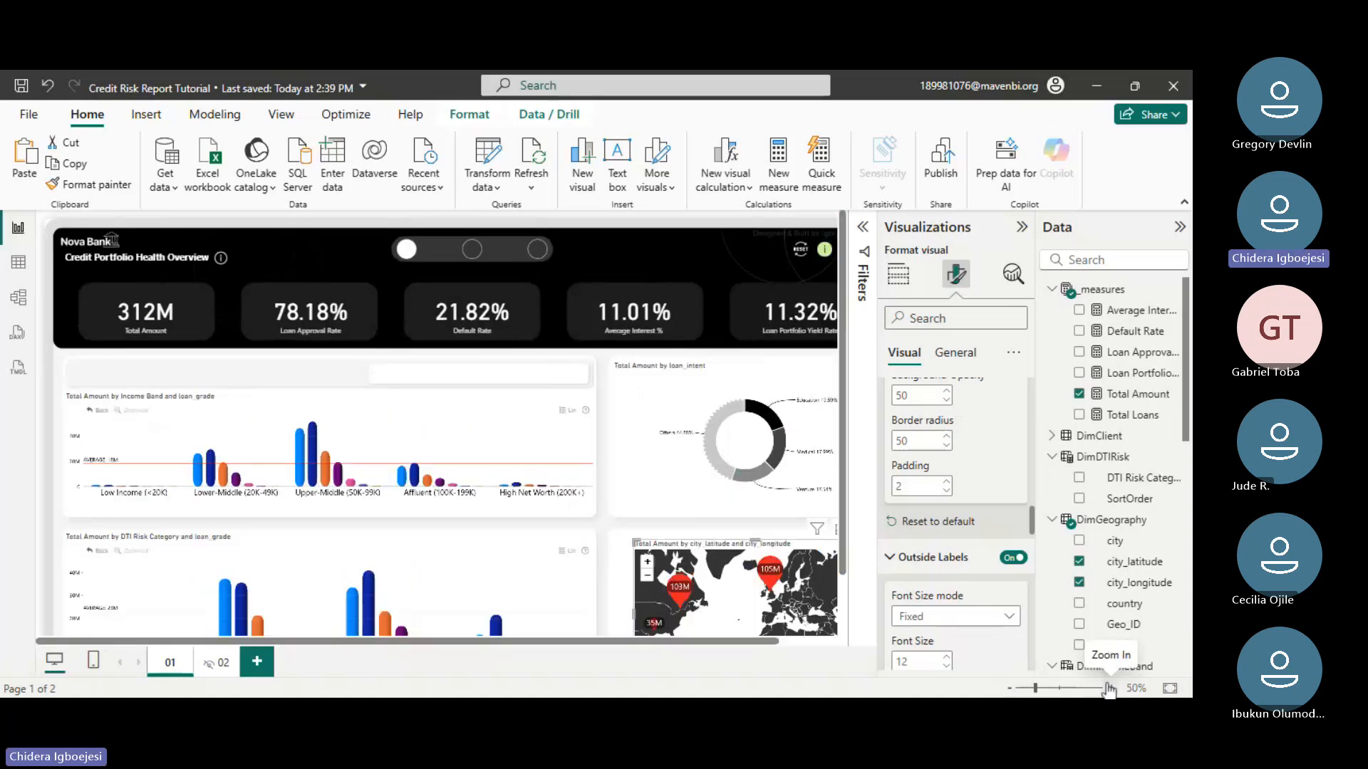
drag(557, 641, 607, 644)
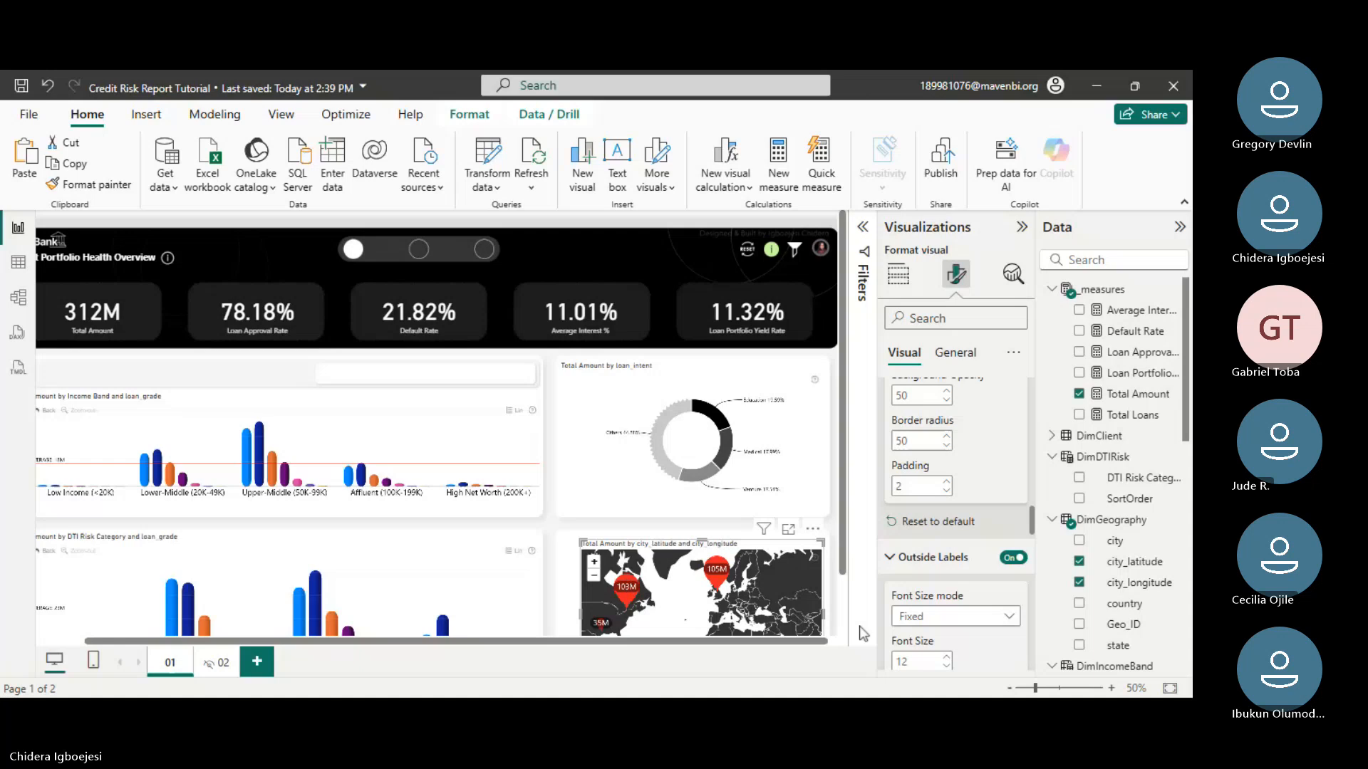
drag(563, 641, 514, 645)
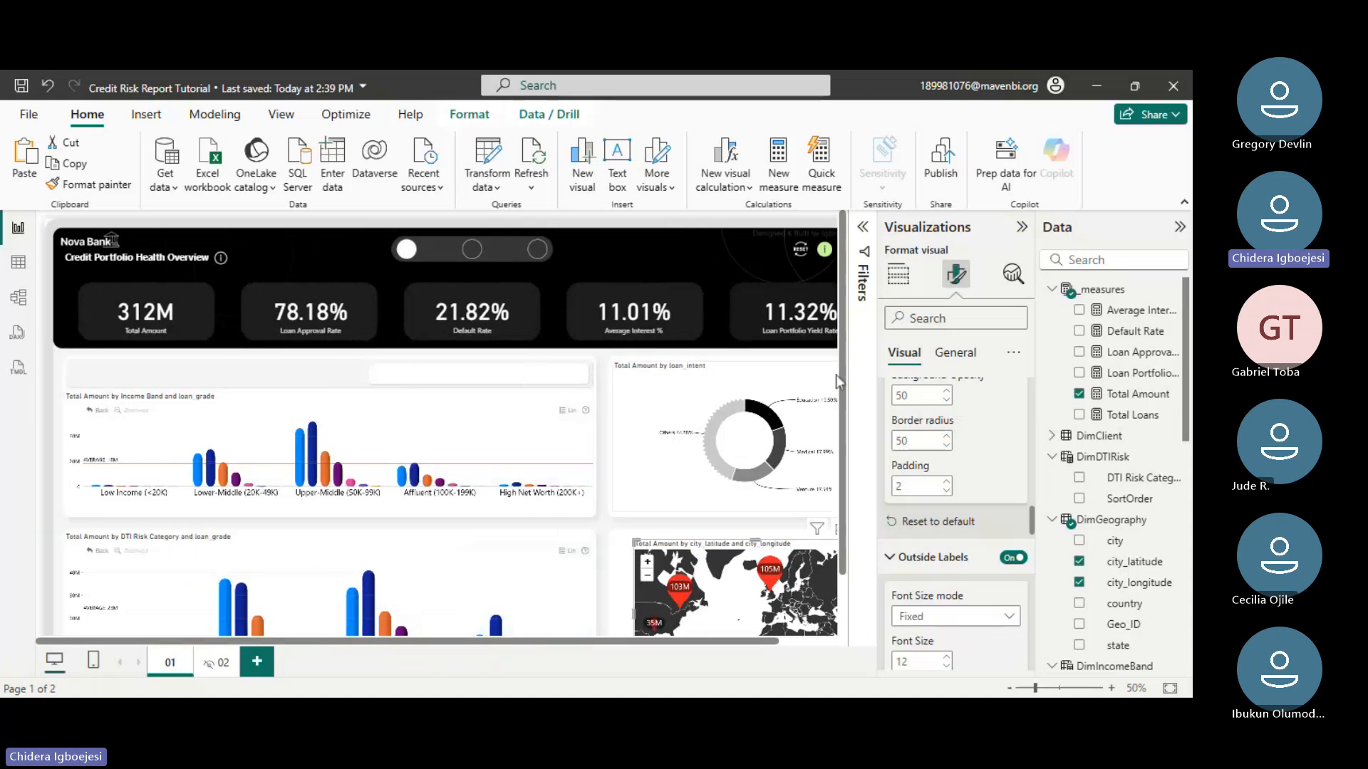
click(1009, 688)
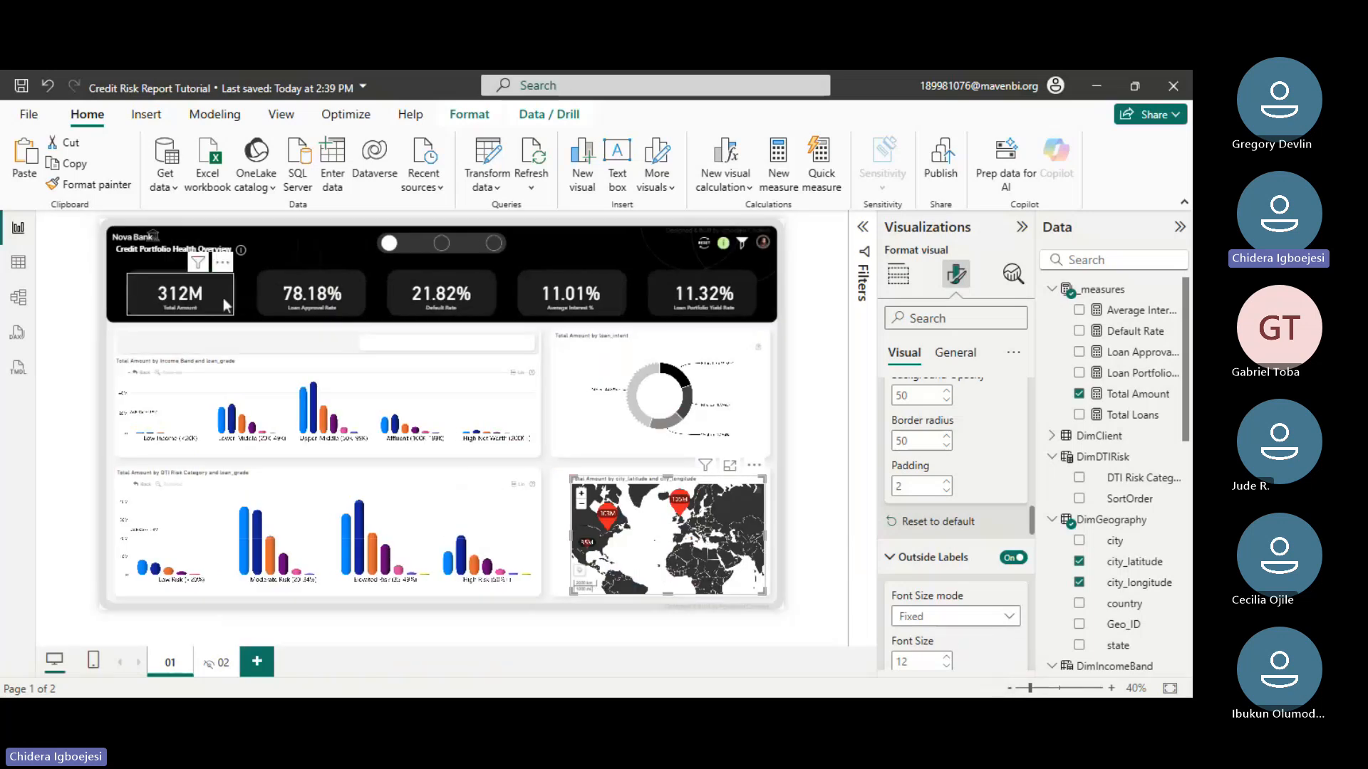
click(399, 300)
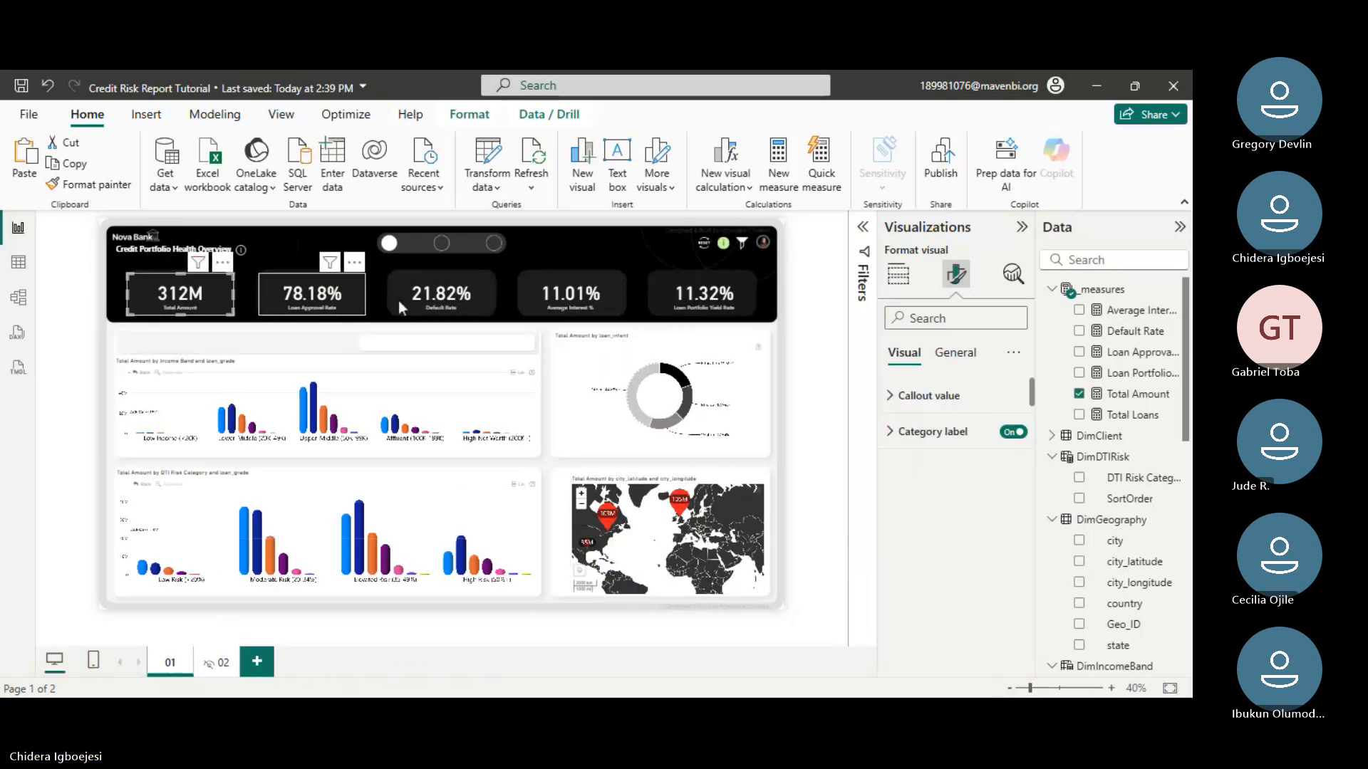
click(558, 302)
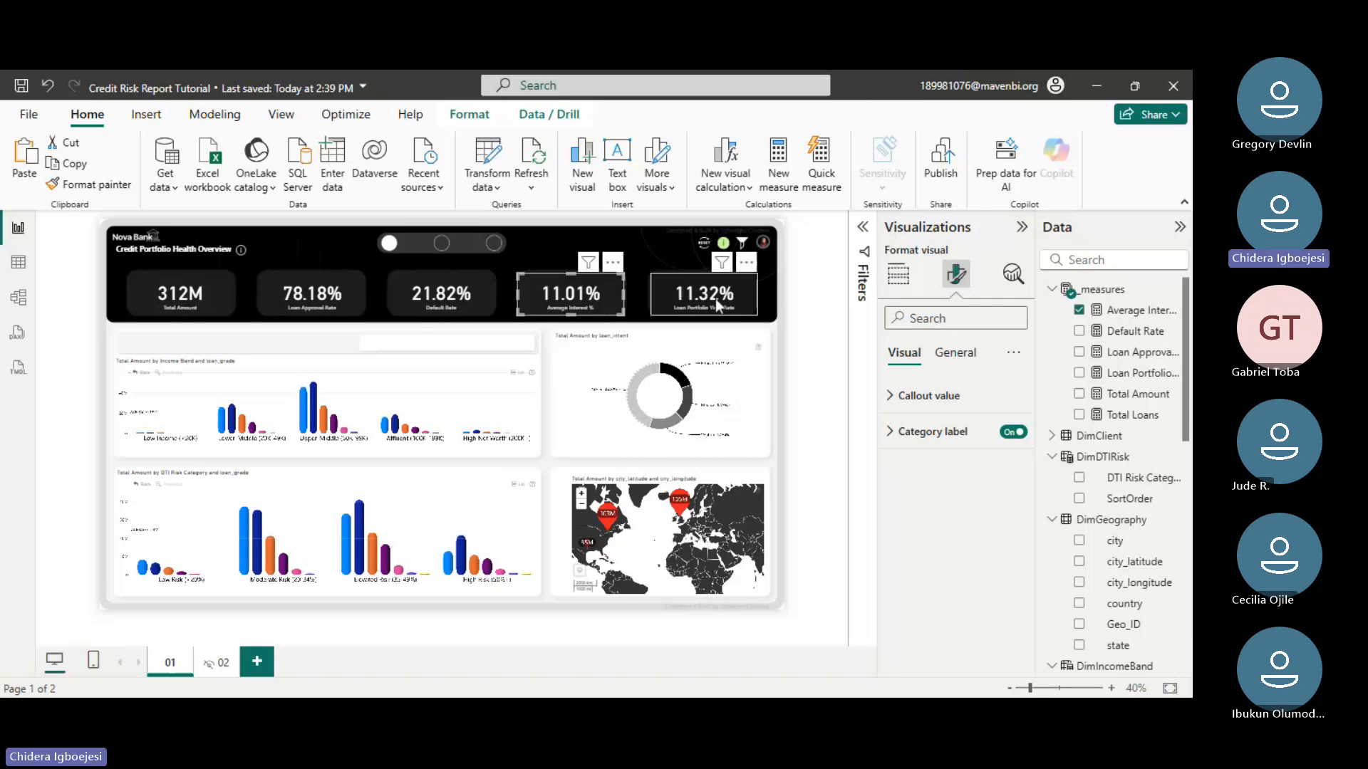
- Clear the visual selection and open the options for creating a new parameter
click(267, 254)
click(215, 114)
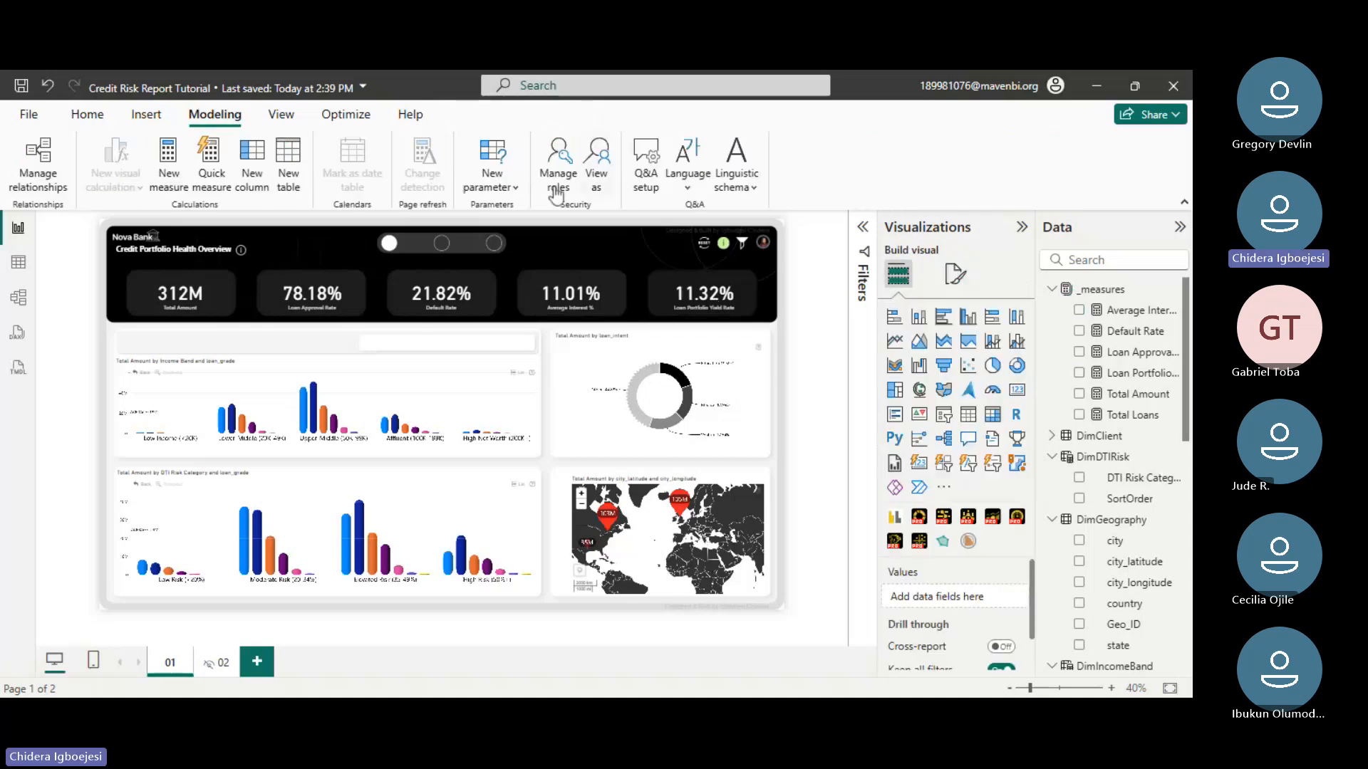
click(503, 189)
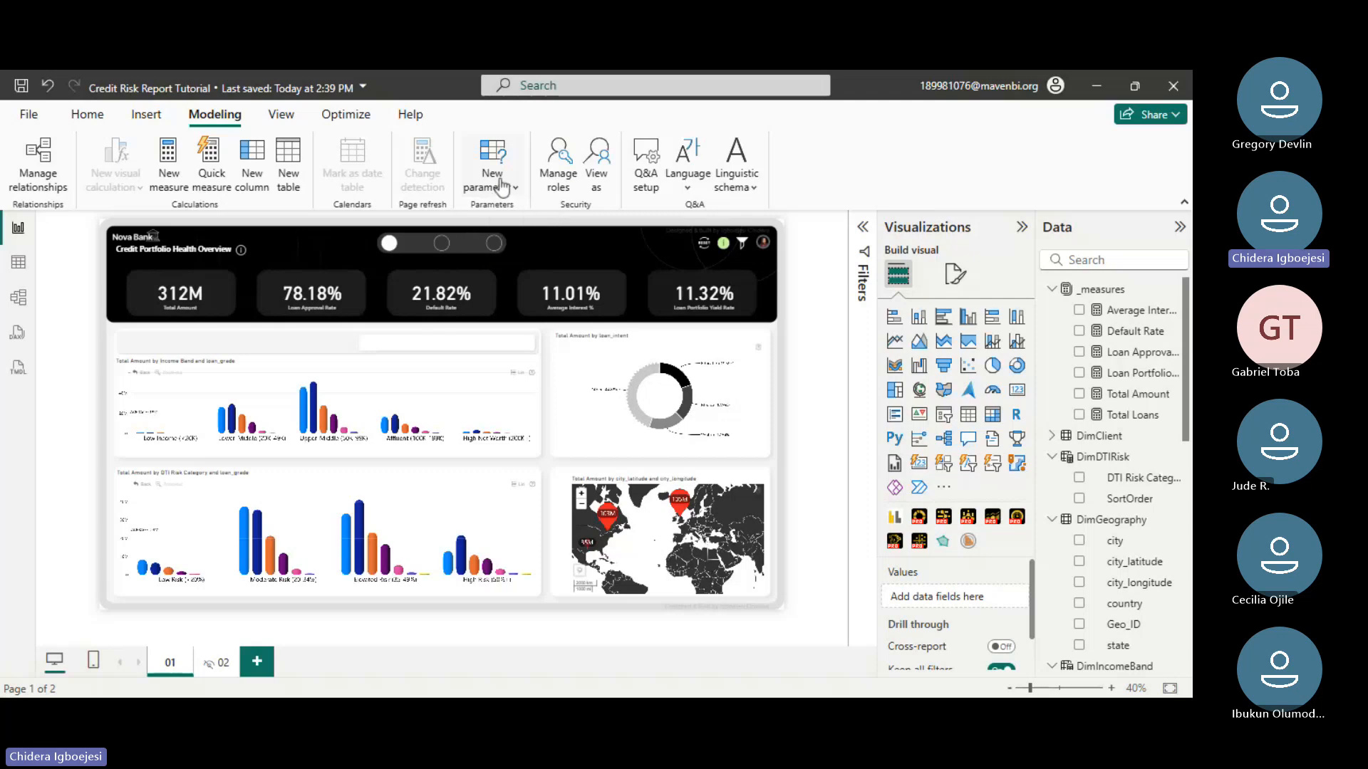
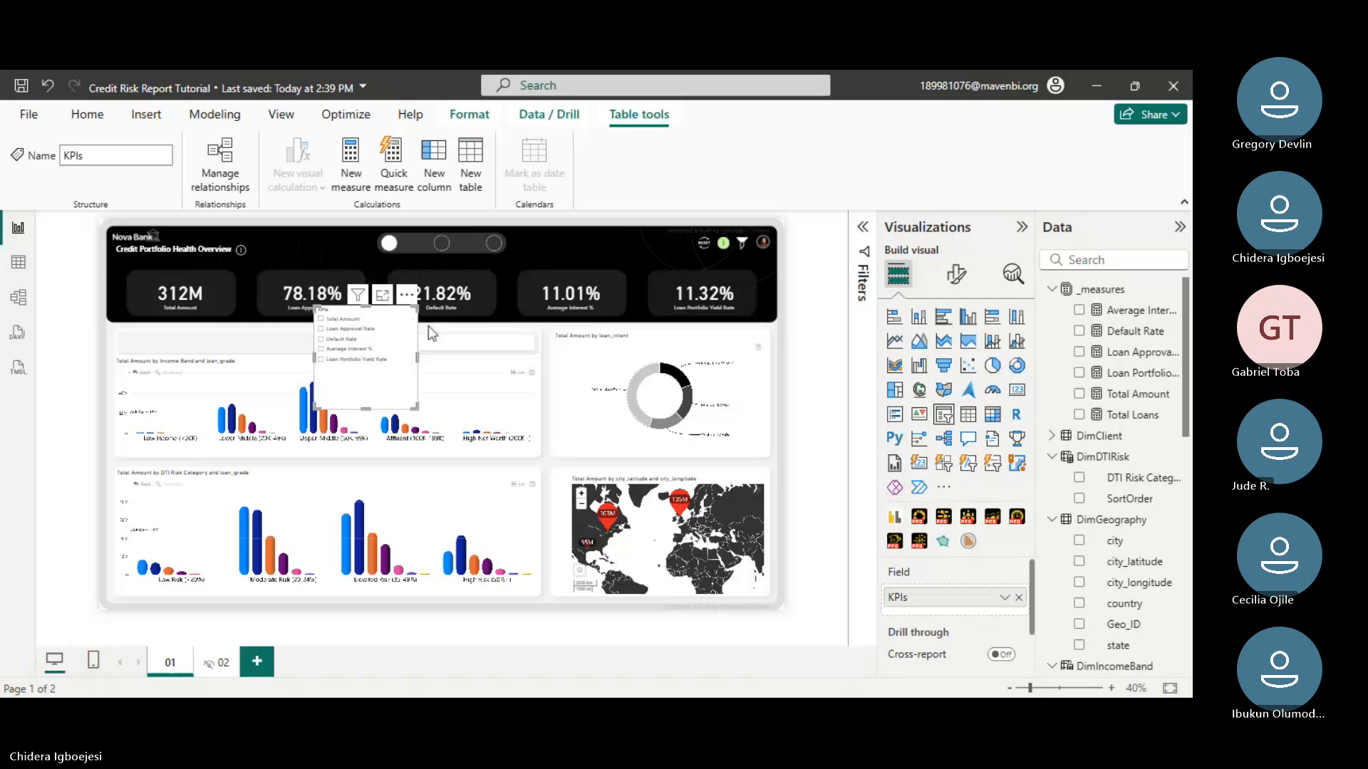
- Convert the KPIs slicer into a button slicer and reshape it into a wide, short block below the KPI cards
drag(366, 309, 411, 318)
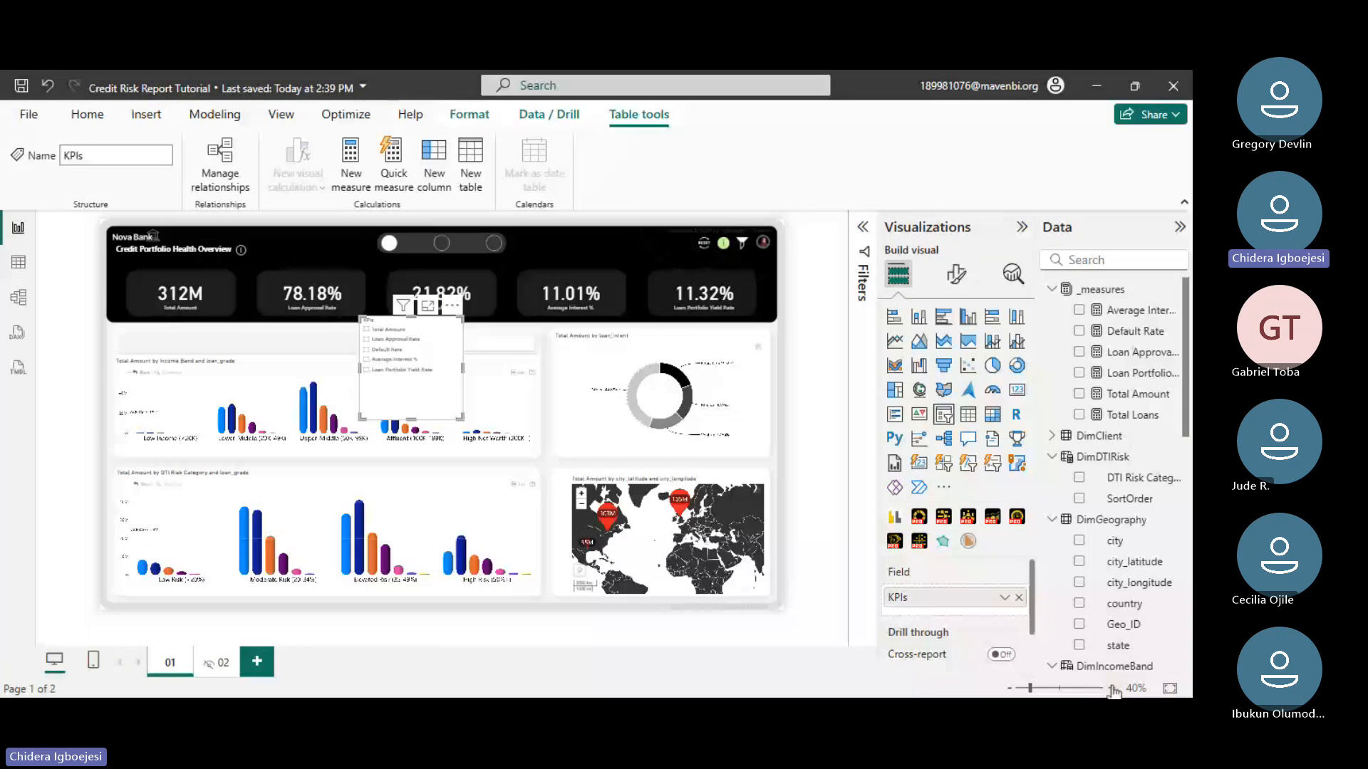
click(1113, 689)
click(1112, 689)
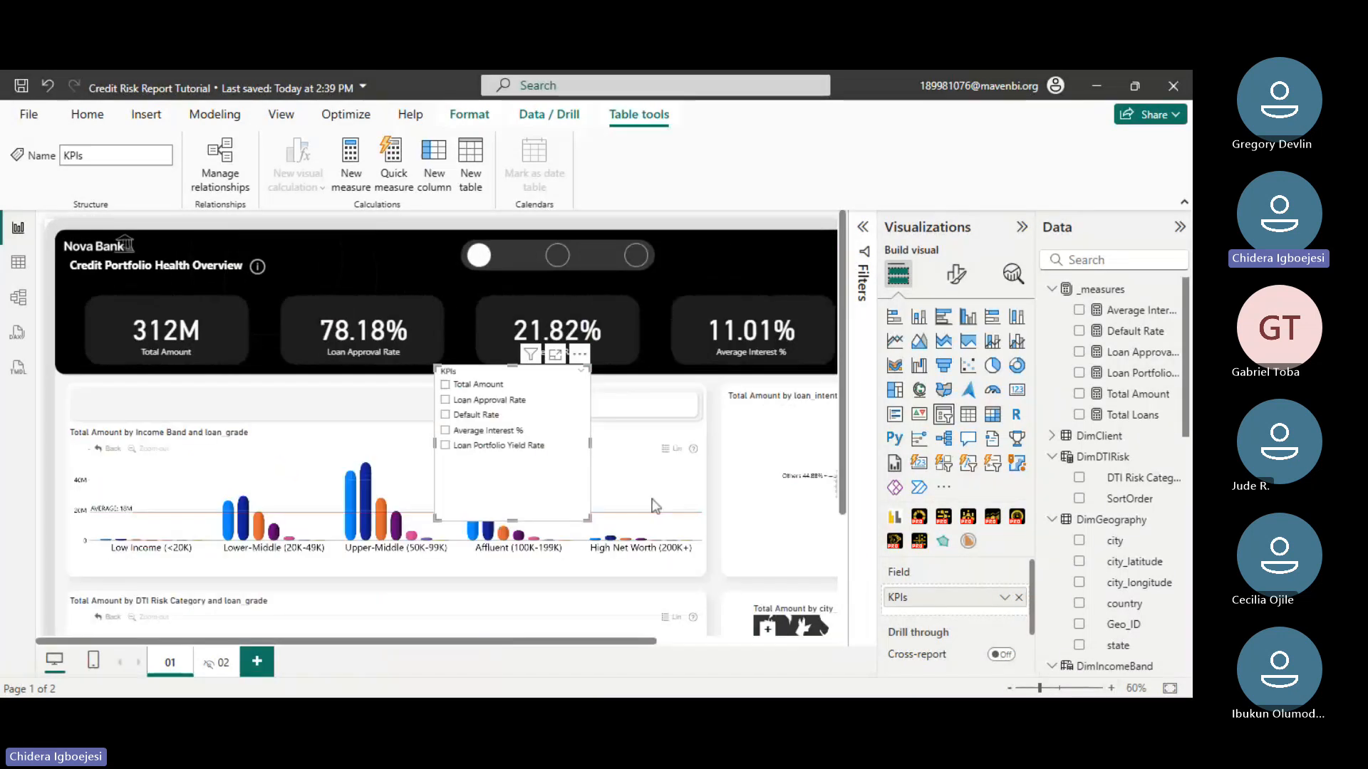
click(946, 464)
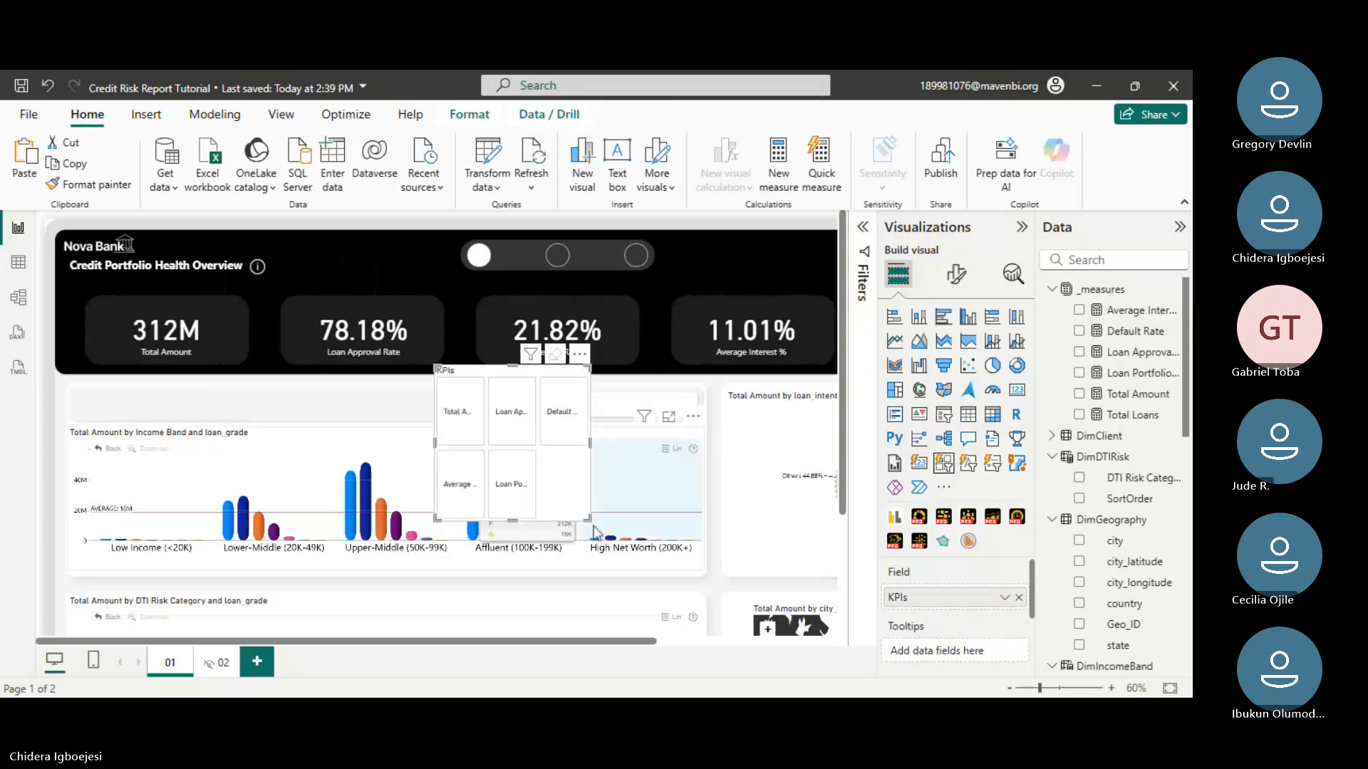
drag(587, 519, 702, 458)
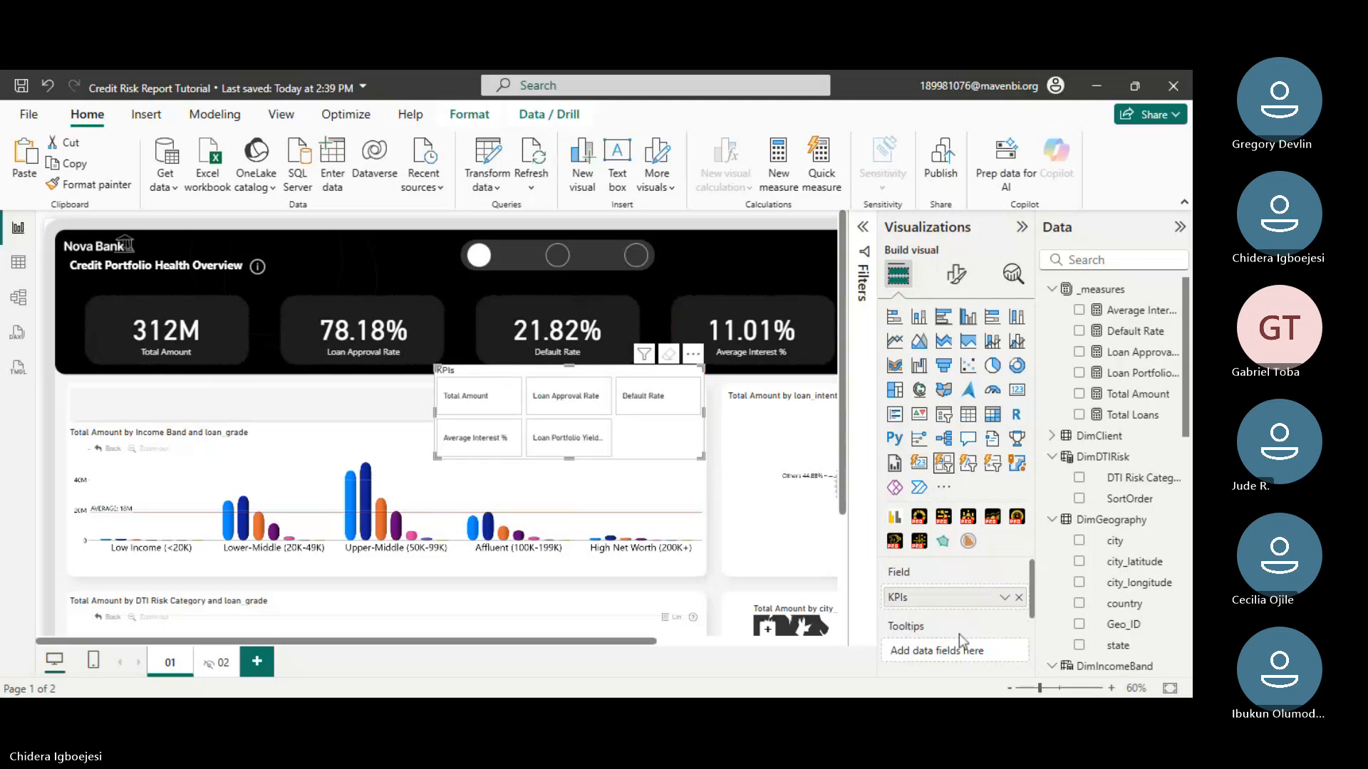
- Set the KPIs slicer's layout arrangement to Horizontal with a maximum of 5 buttons shown
click(956, 274)
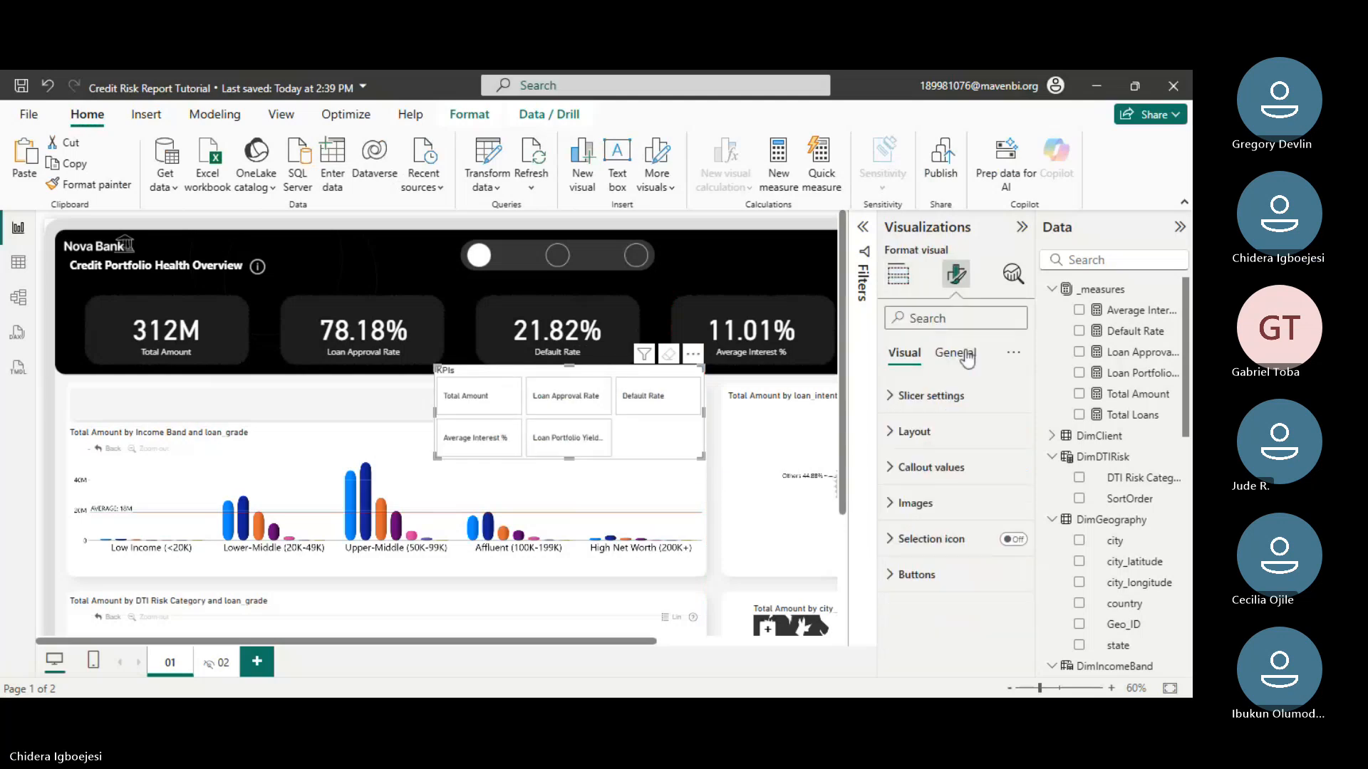
click(952, 468)
click(914, 432)
click(965, 520)
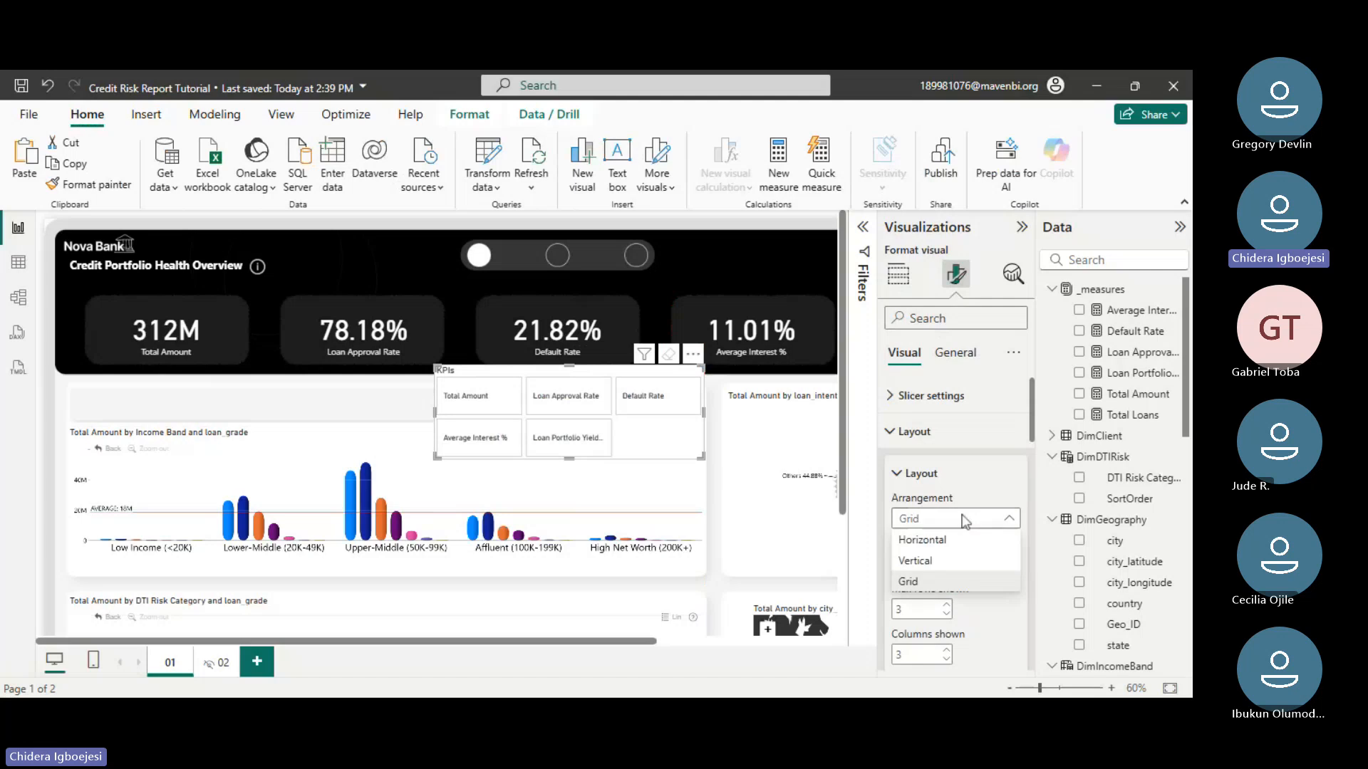
click(924, 540)
drag(648, 649, 754, 648)
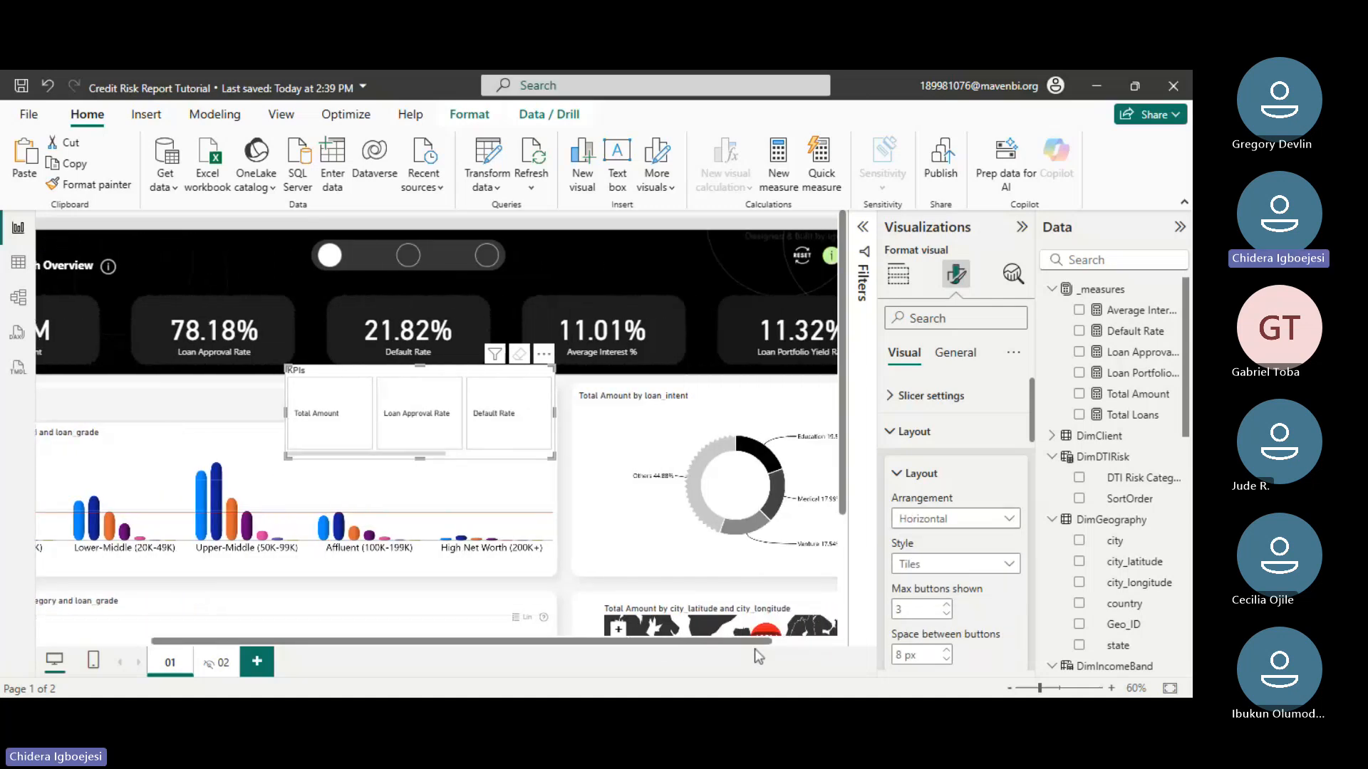
click(946, 605)
click(946, 606)
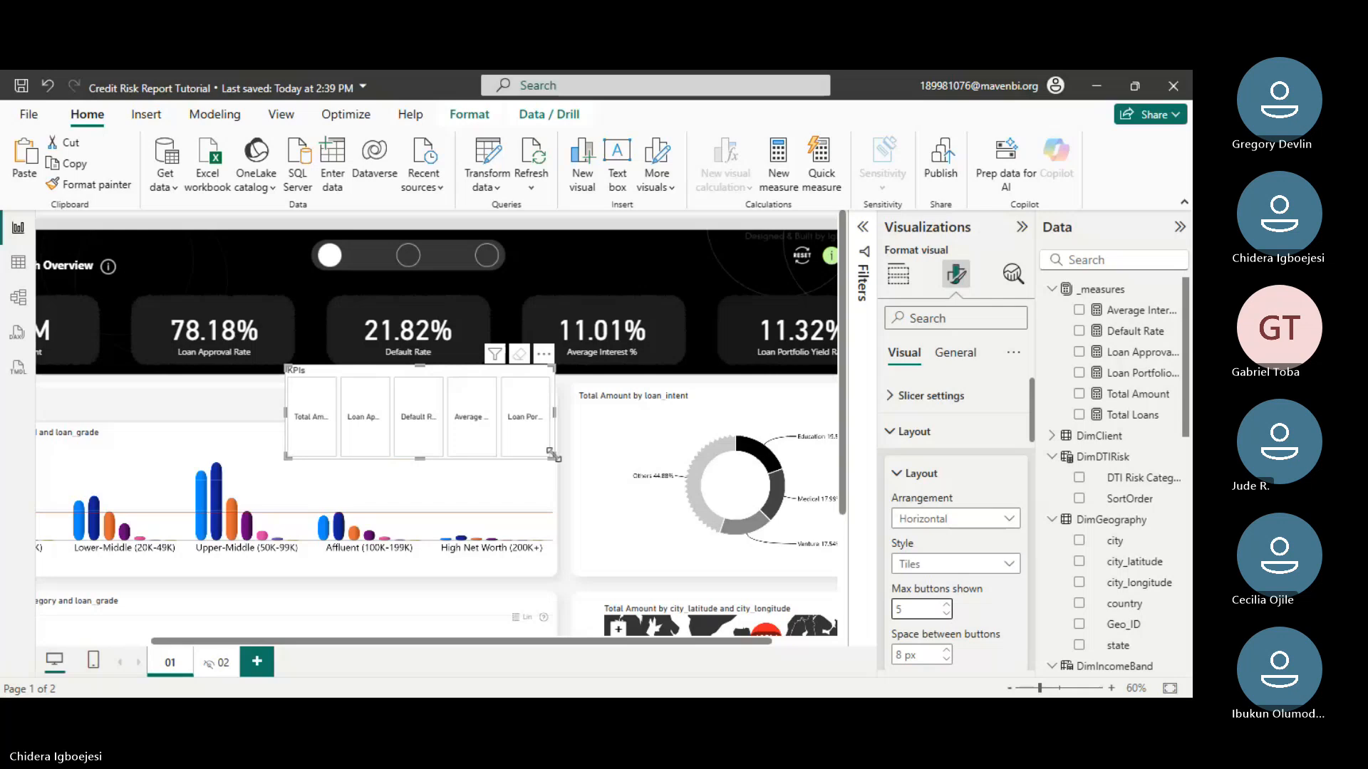
- Widen the KPIs slicer to give its five buttons more room, and bring up its callout value font settings
drag(553, 455, 701, 432)
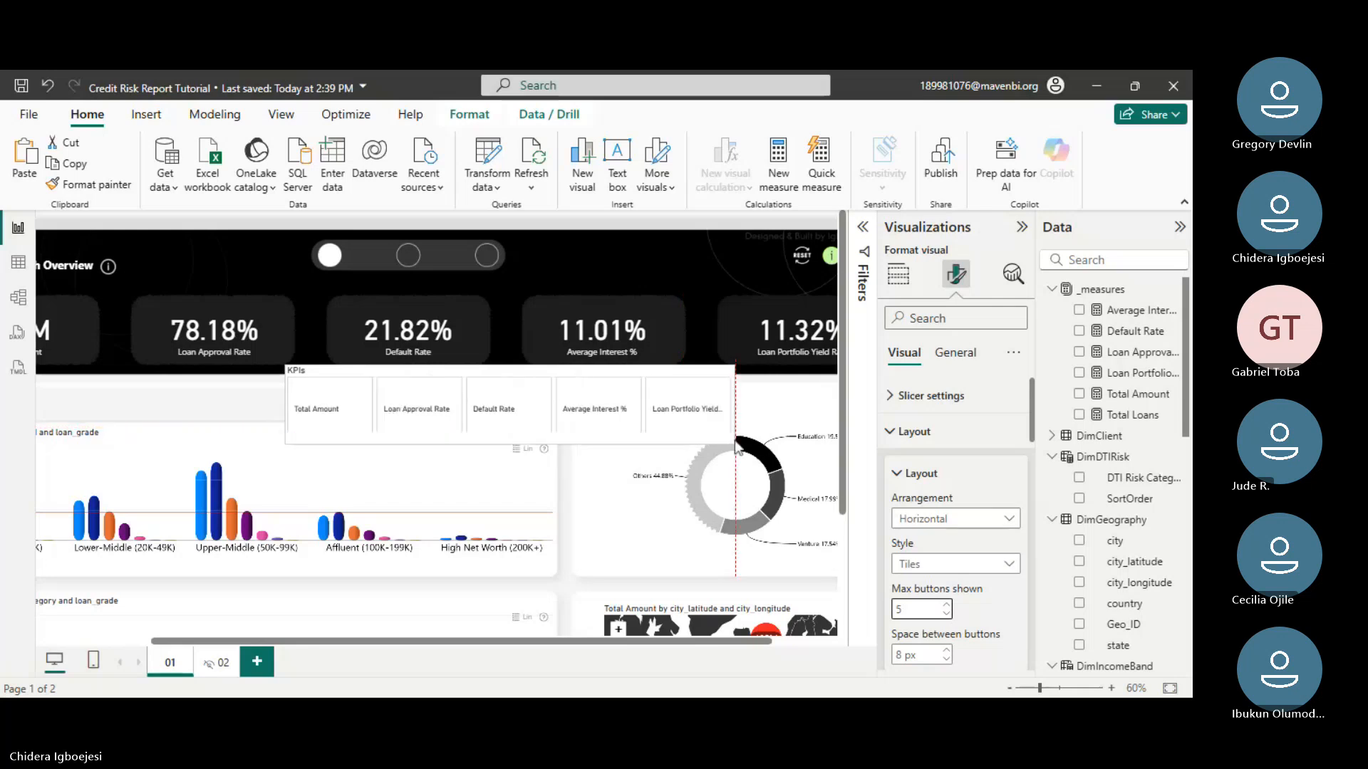
drag(737, 447, 734, 443)
scroll(954, 450, down, 5)
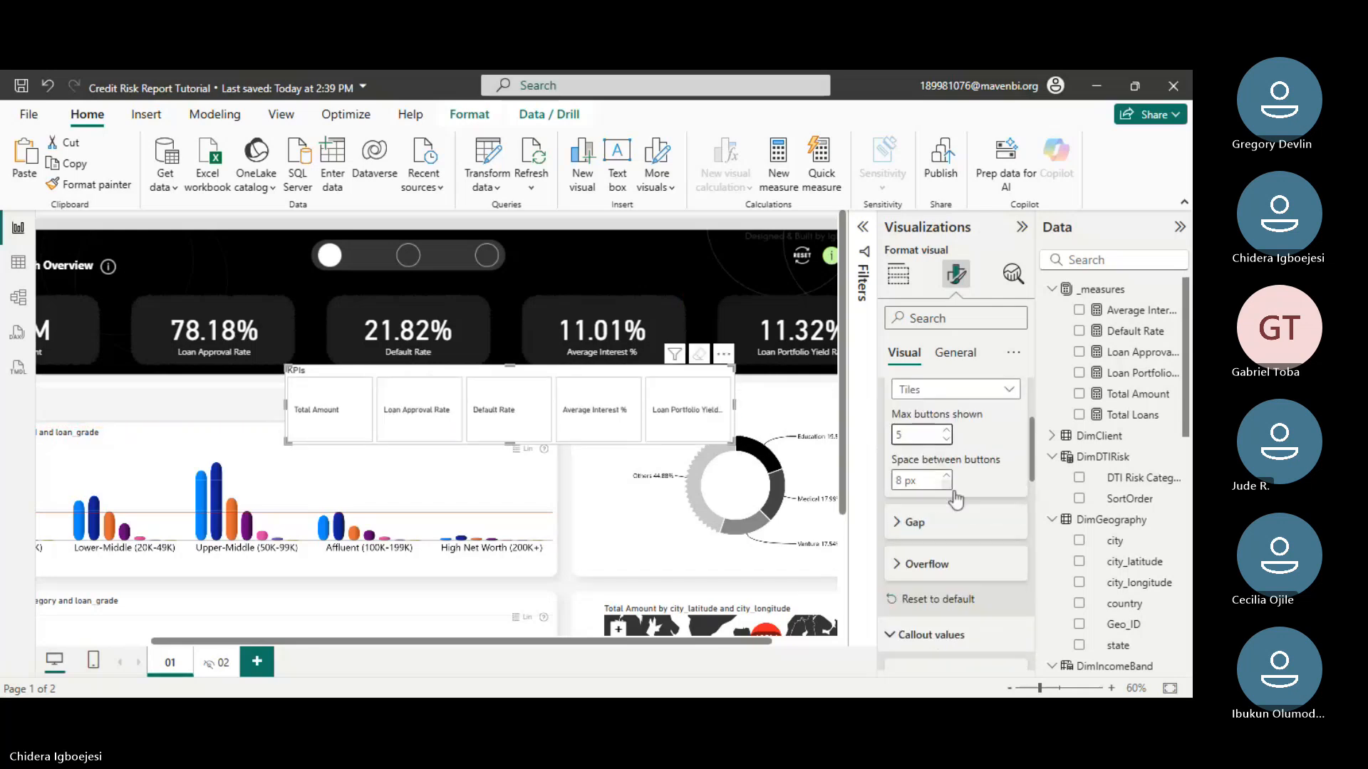
scroll(955, 499, down, 5)
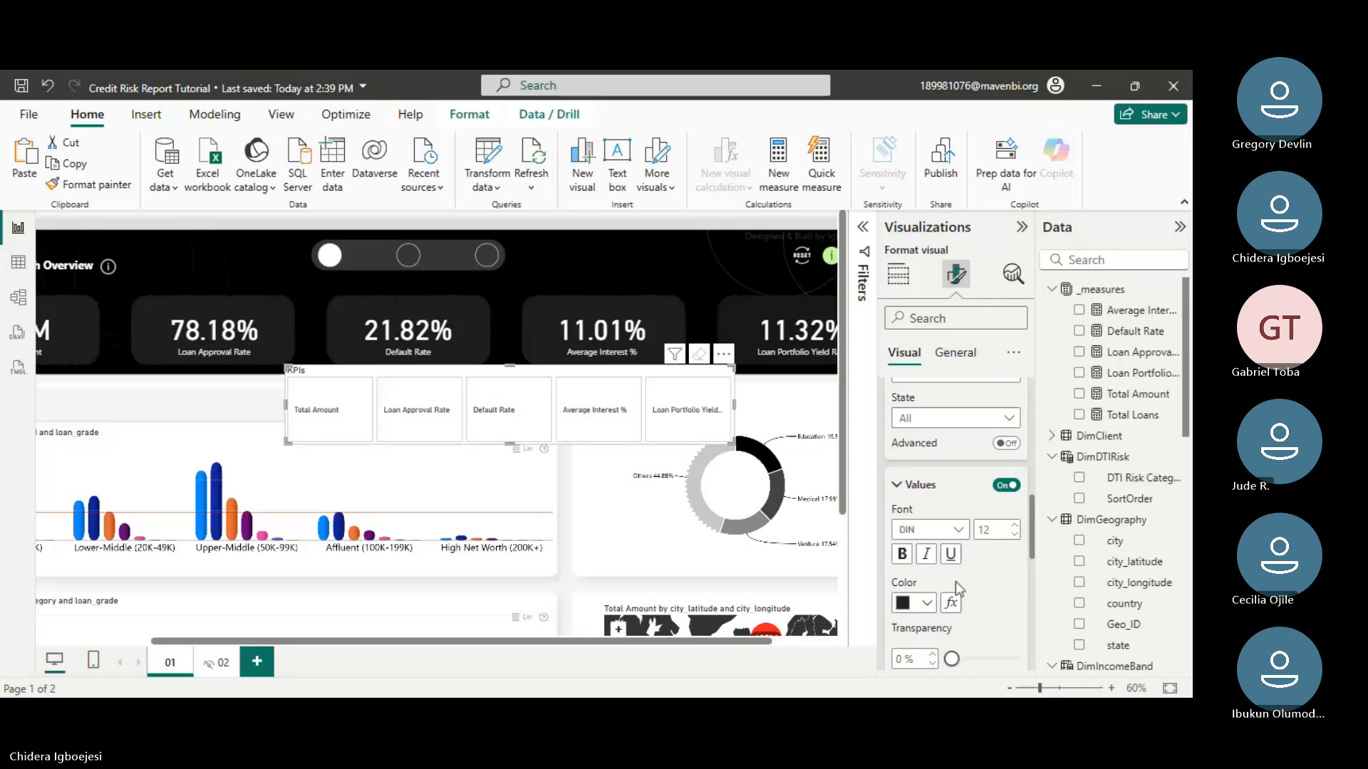
- Try hiding the callout values on the KPIs slicer, restore them, and collapse the callout value settings
scroll(956, 581, down, 1)
scroll(967, 570, up, 1)
click(1005, 486)
click(1005, 487)
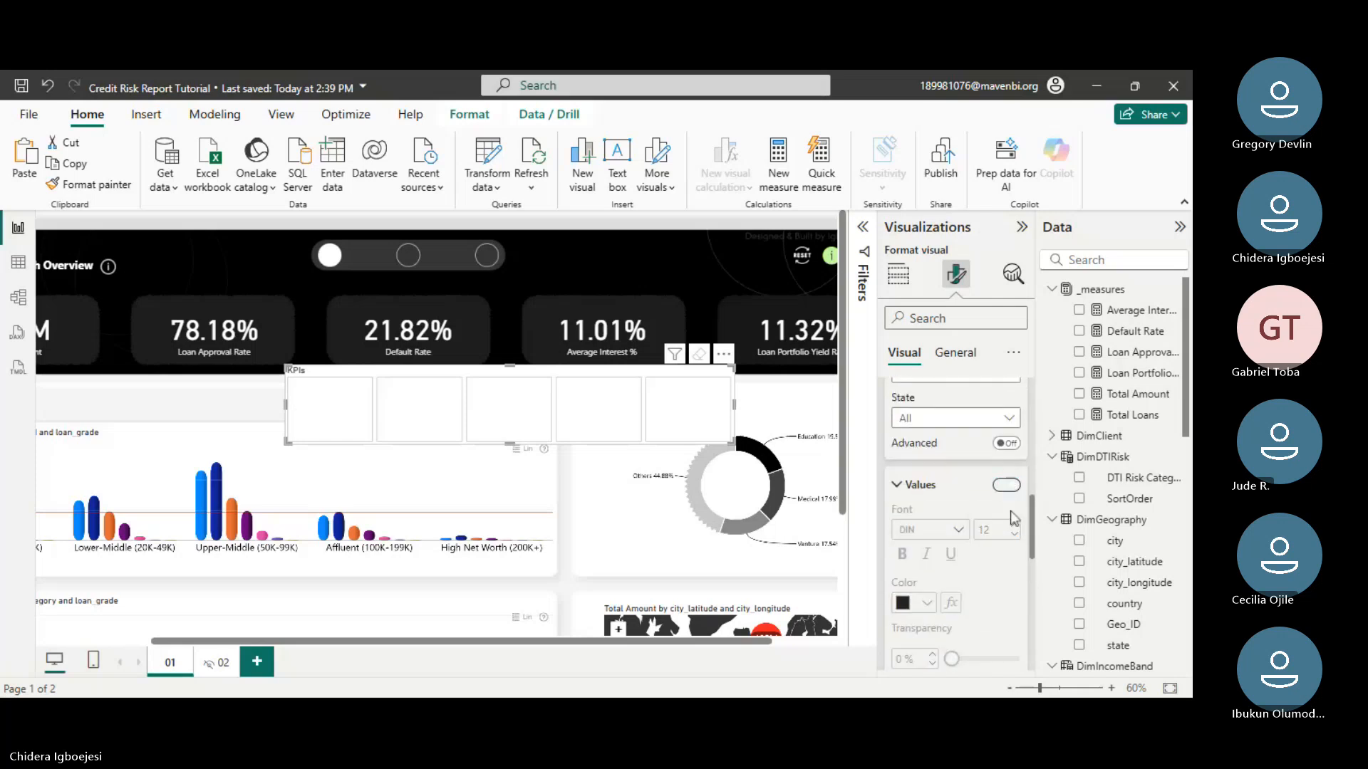
scroll(988, 552, down, 3)
scroll(987, 556, down, 3)
scroll(986, 563, down, 2)
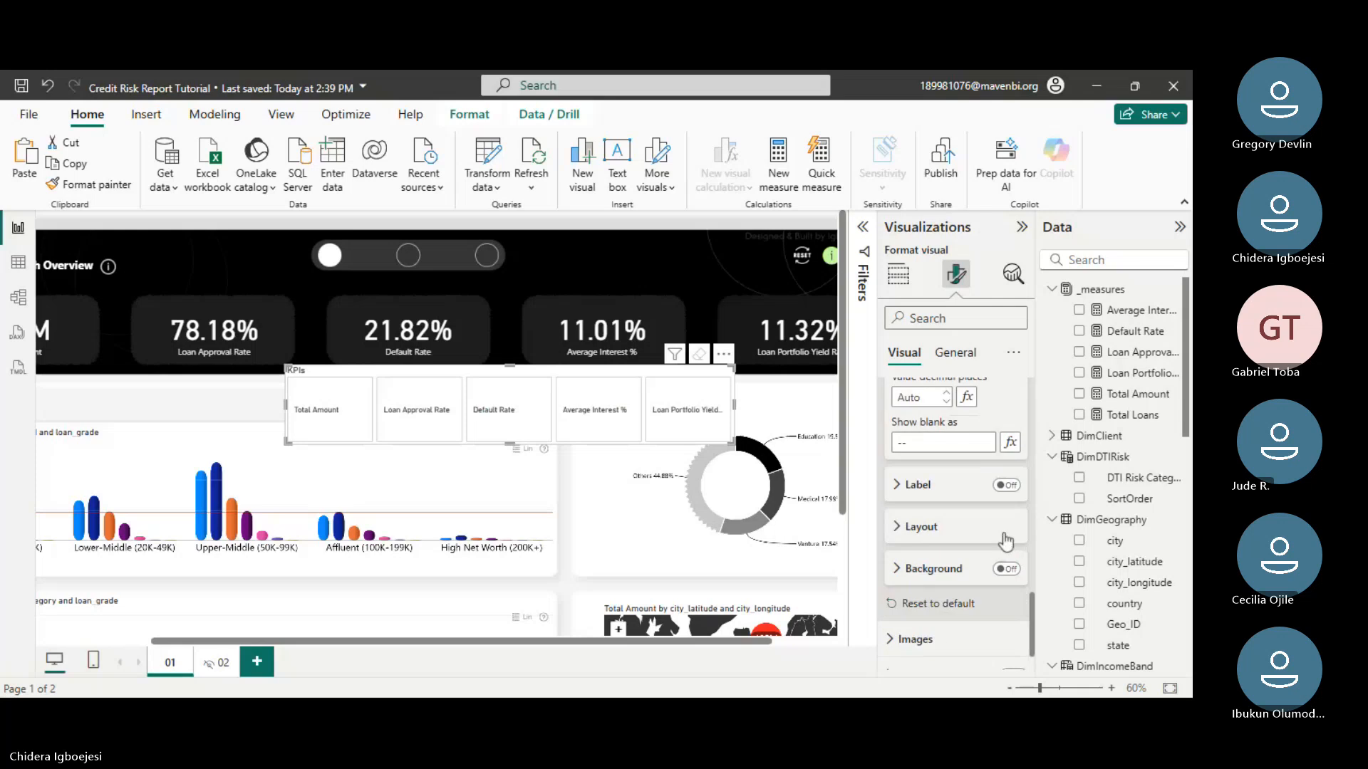
drag(1035, 612, 963, 421)
click(940, 431)
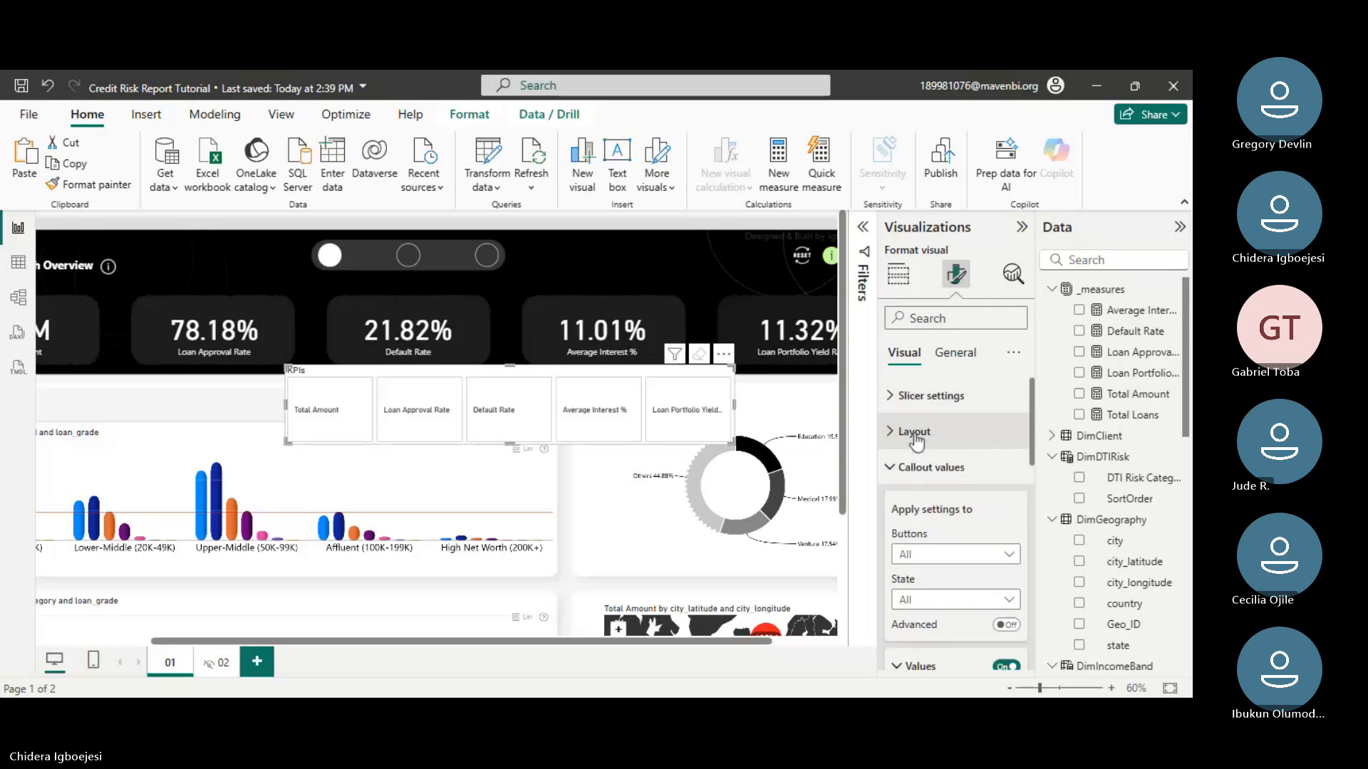
click(909, 469)
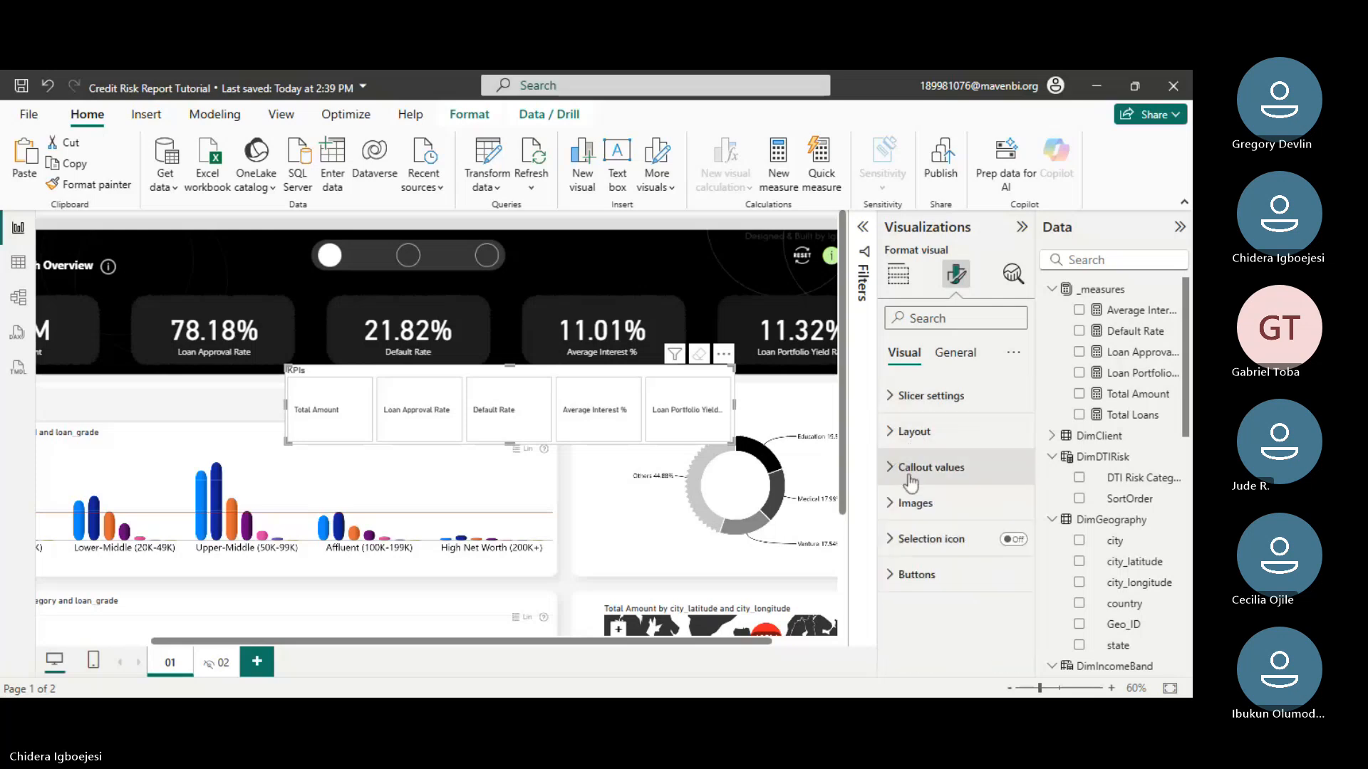
- Turn off the background effect of the KPIs slicer
click(969, 358)
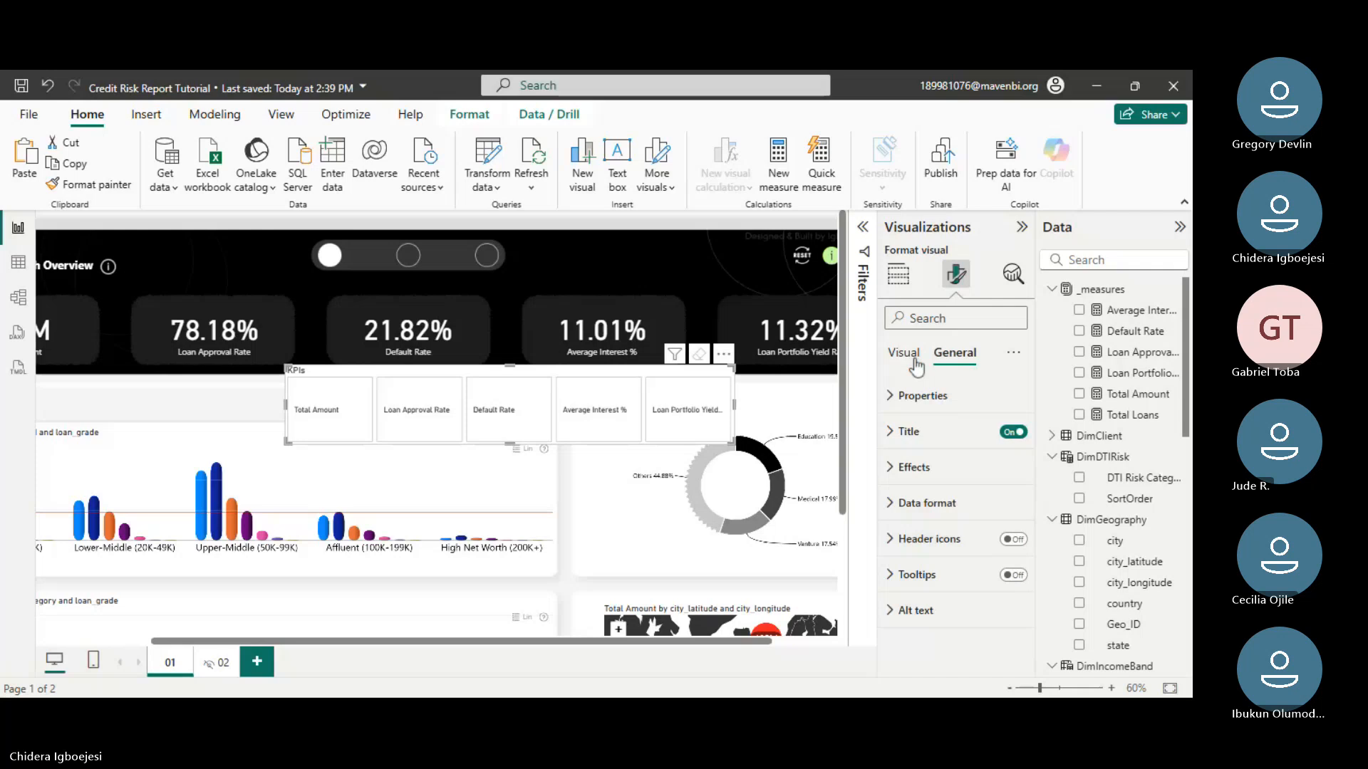
click(910, 468)
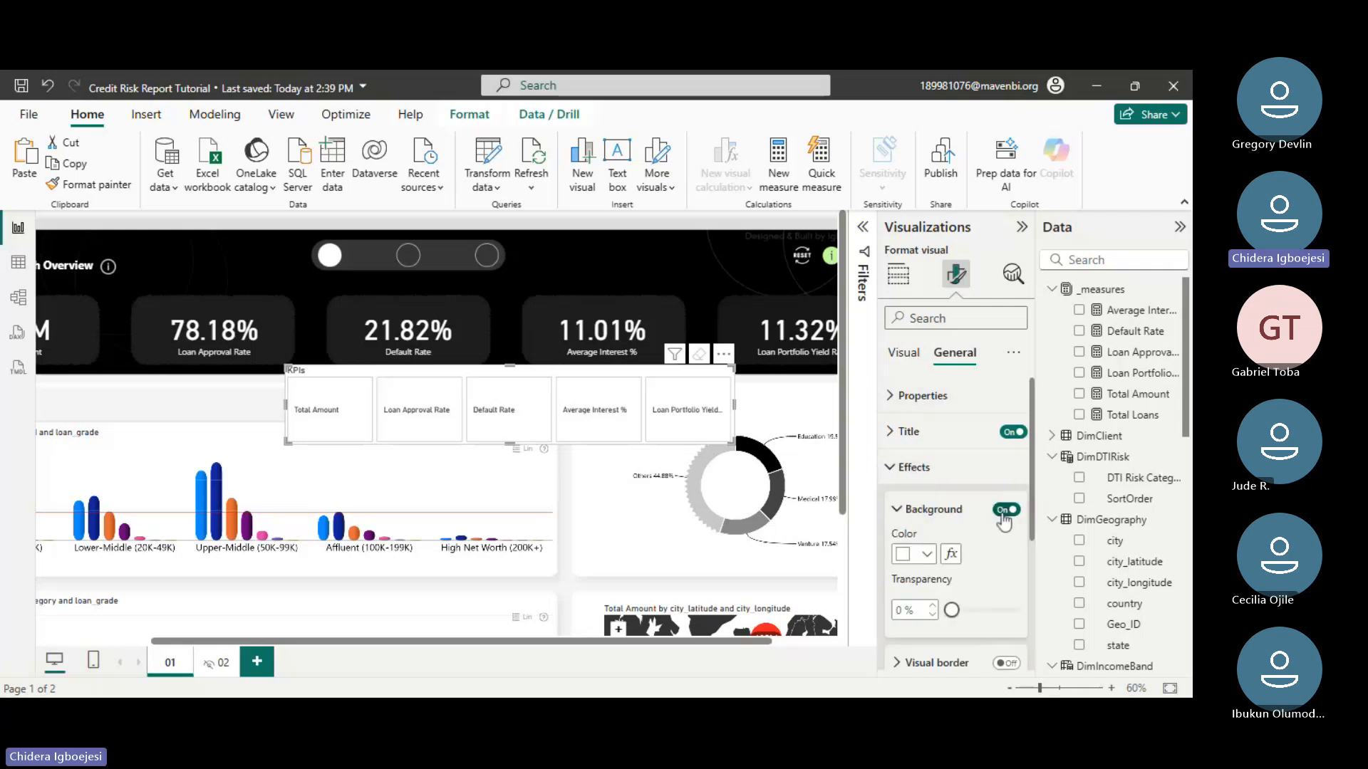
click(903, 353)
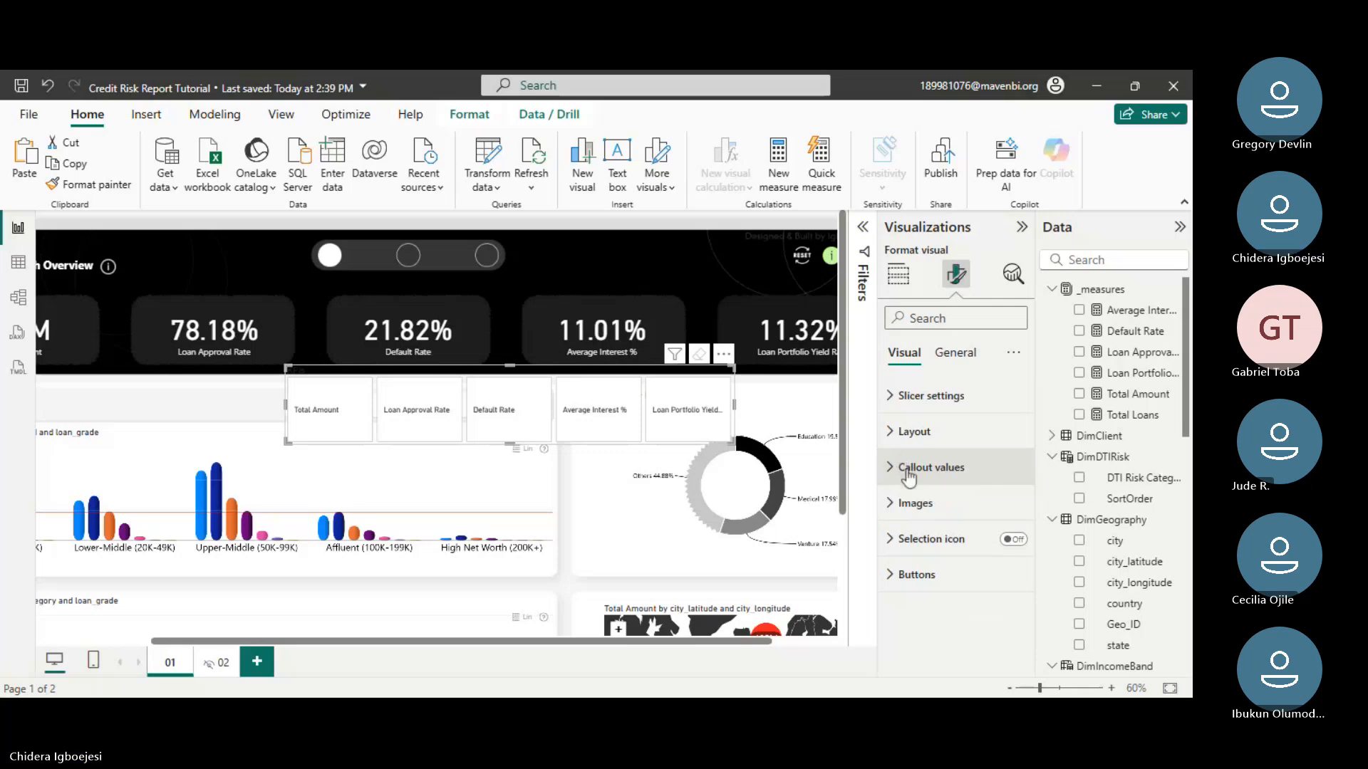
- Enable Force selection for the KPIs slicer and keep the Total Amount button selected
click(907, 470)
scroll(981, 554, down, 5)
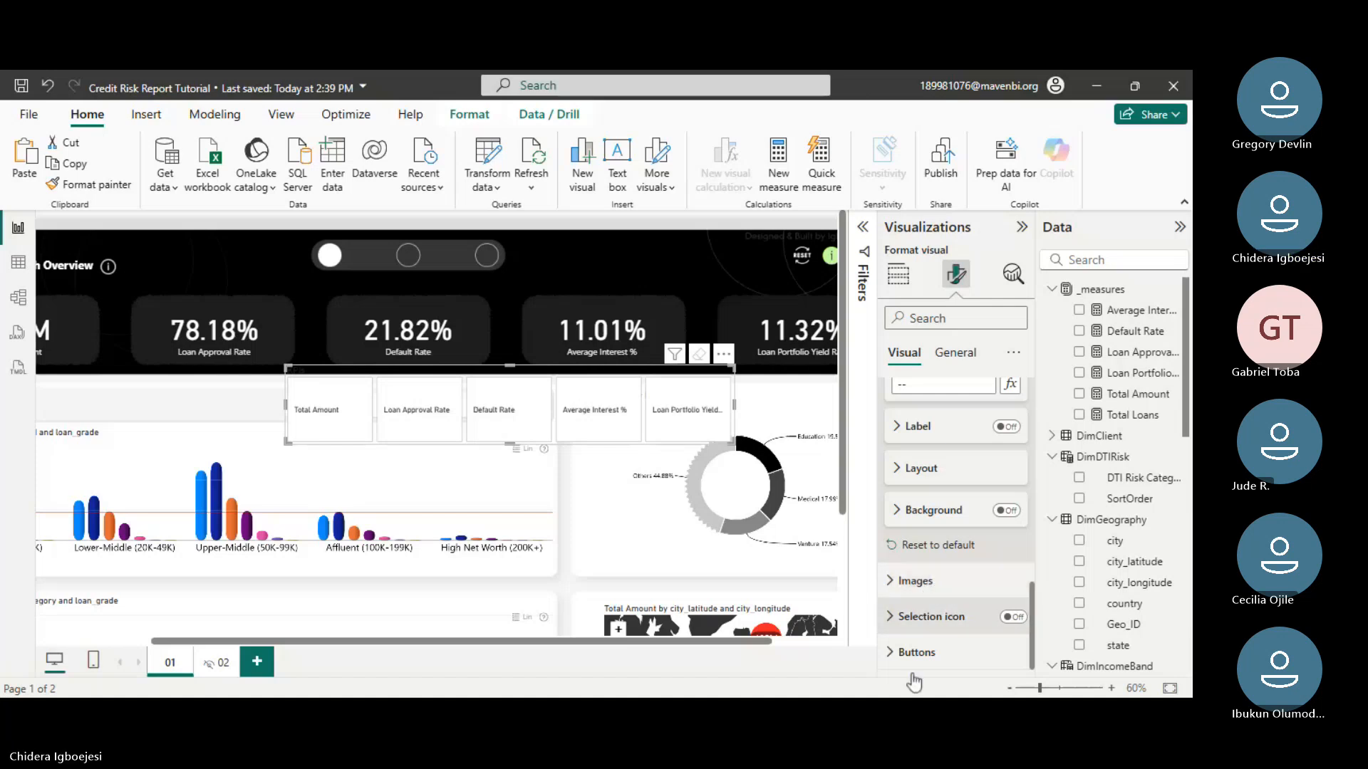
scroll(935, 645, up, 3)
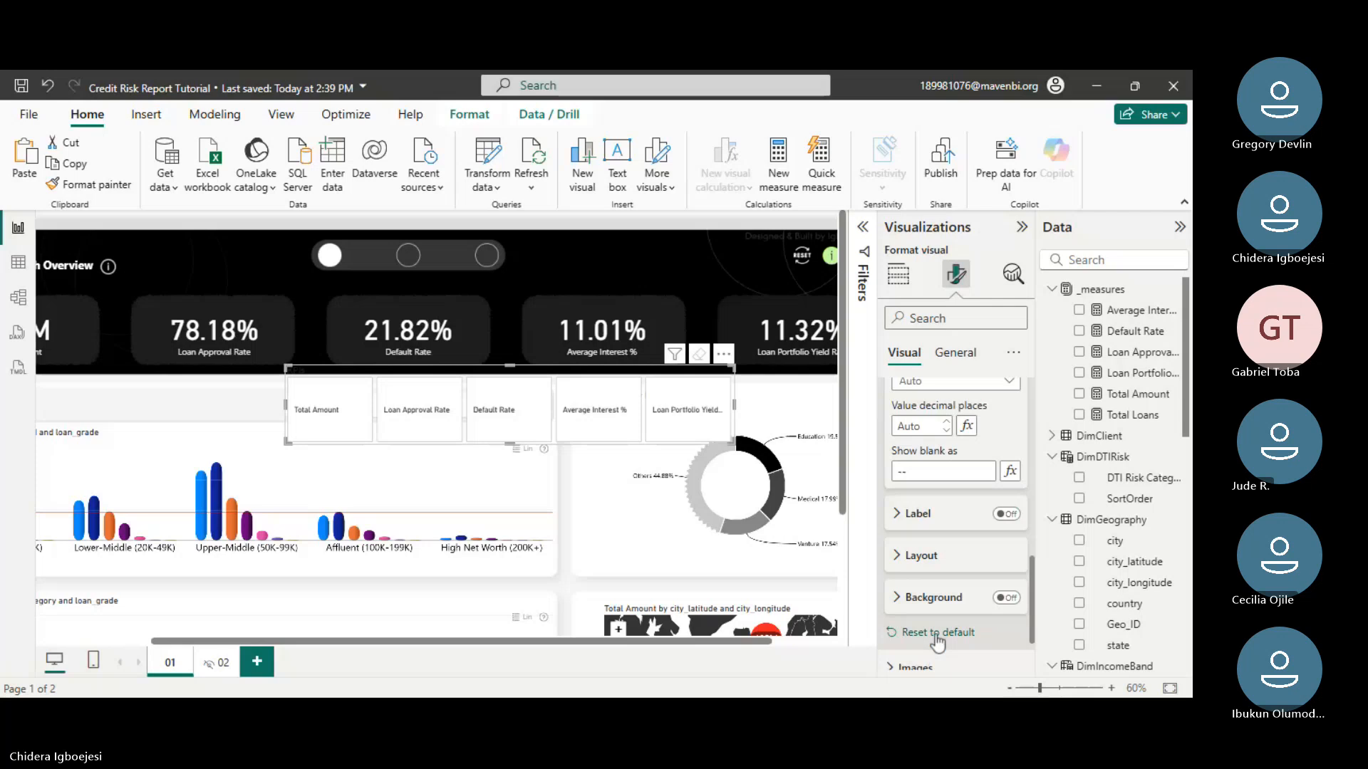
scroll(937, 643, up, 3)
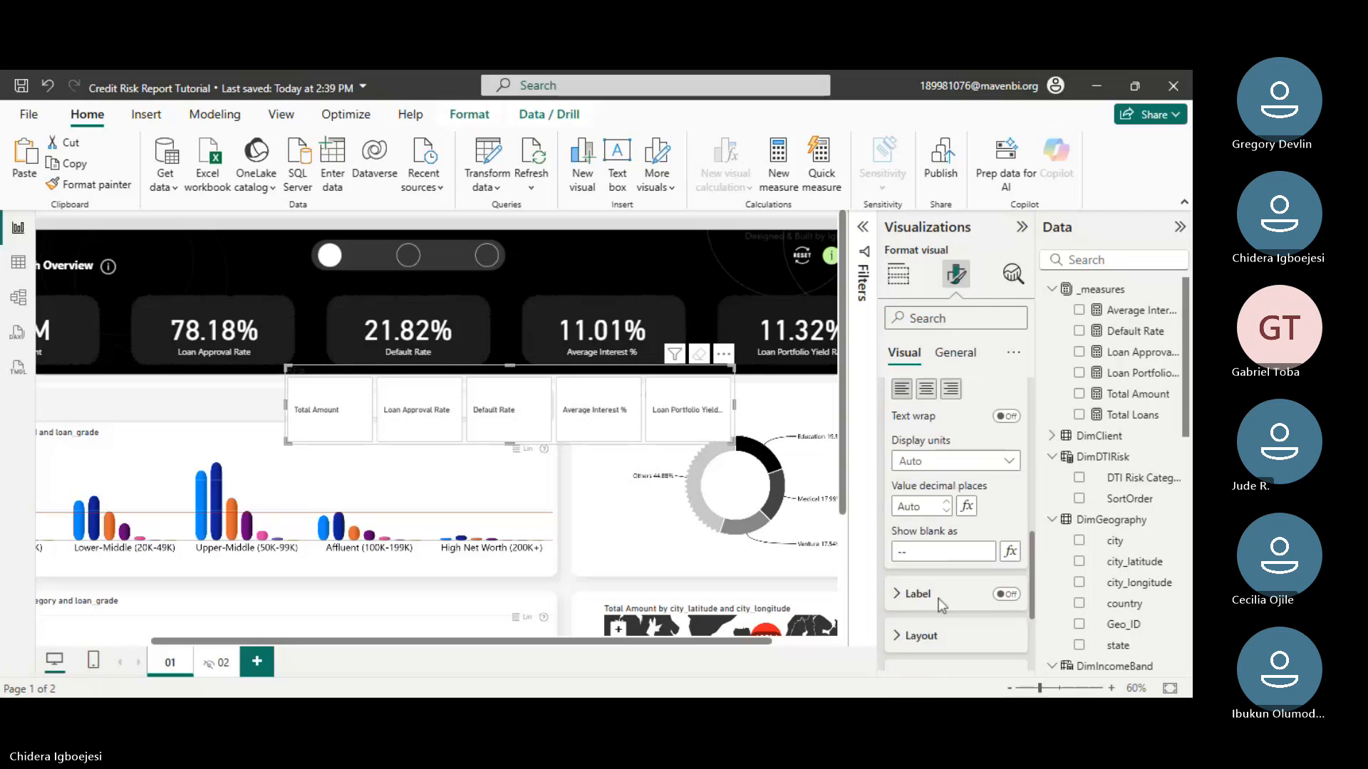
scroll(942, 604, up, 10)
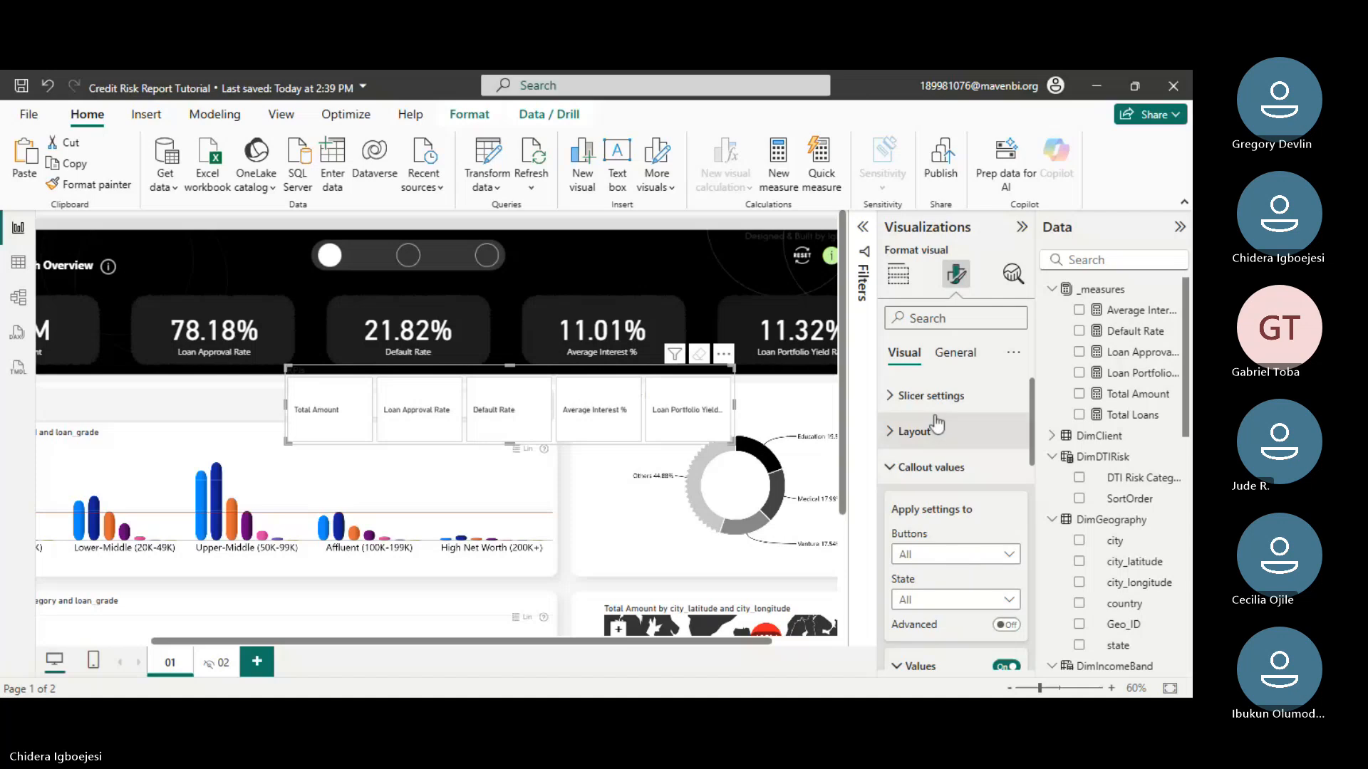
click(926, 396)
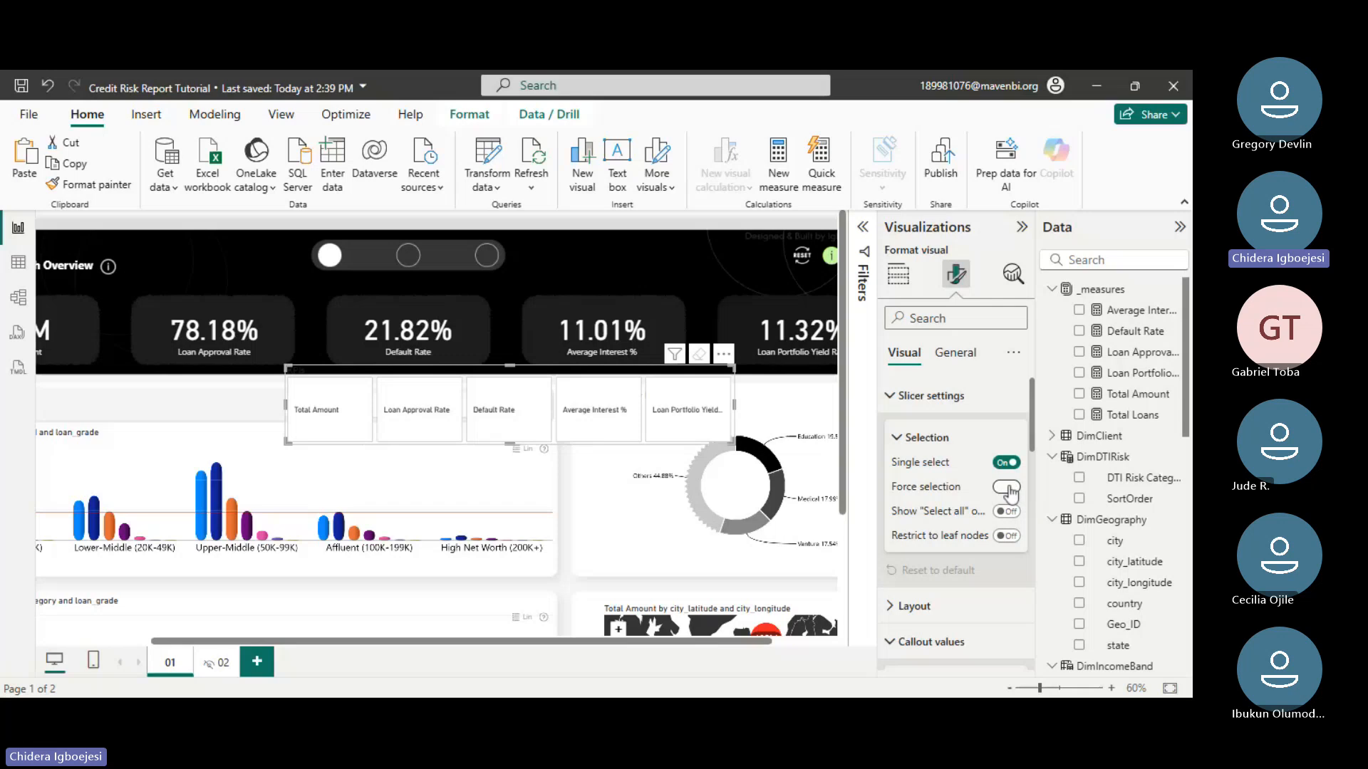
click(1006, 487)
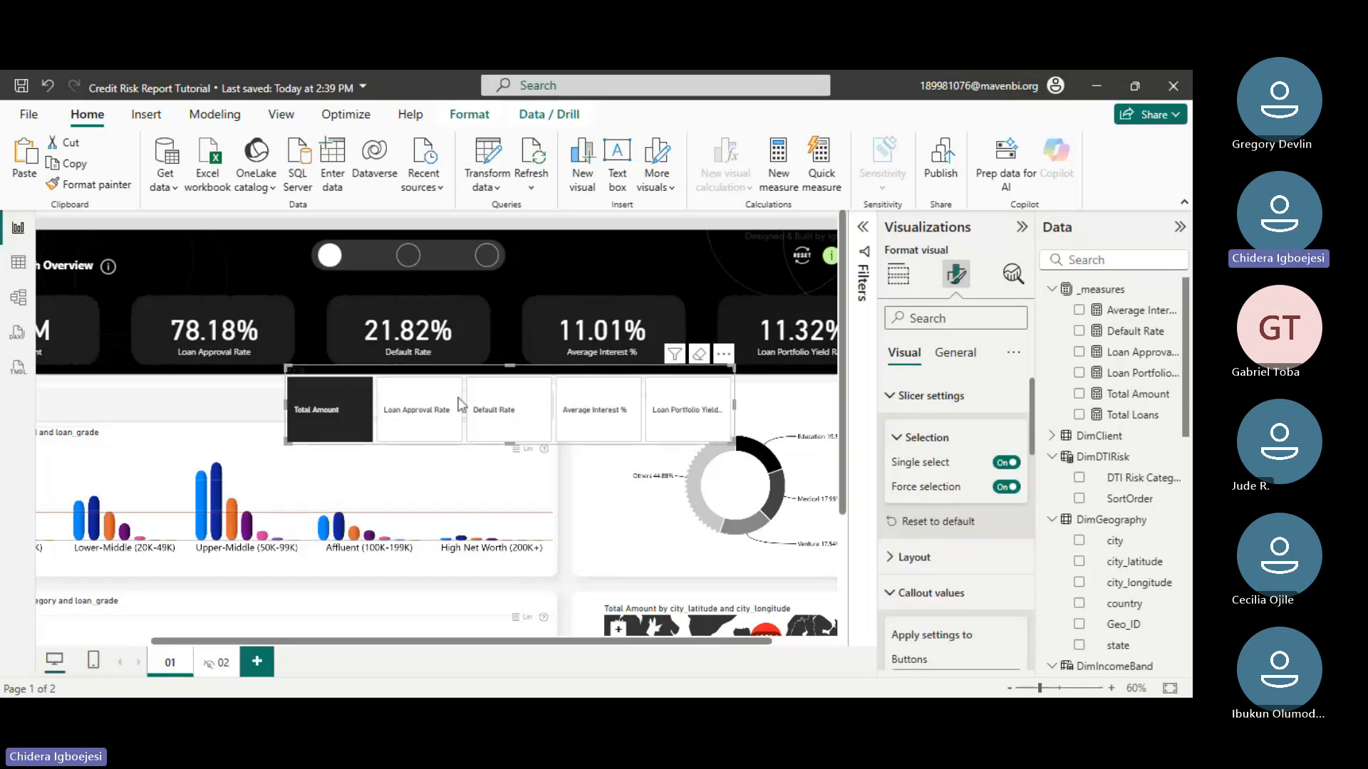
click(421, 416)
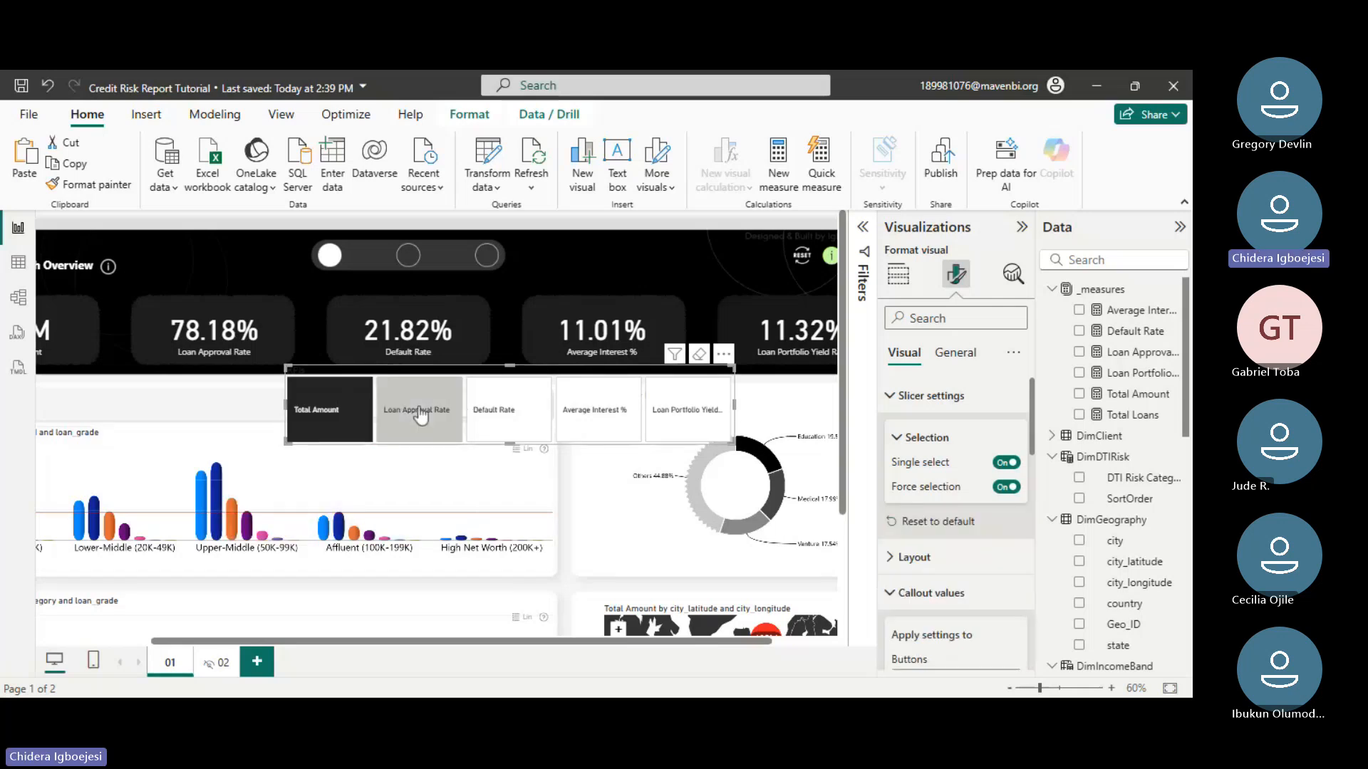
click(318, 427)
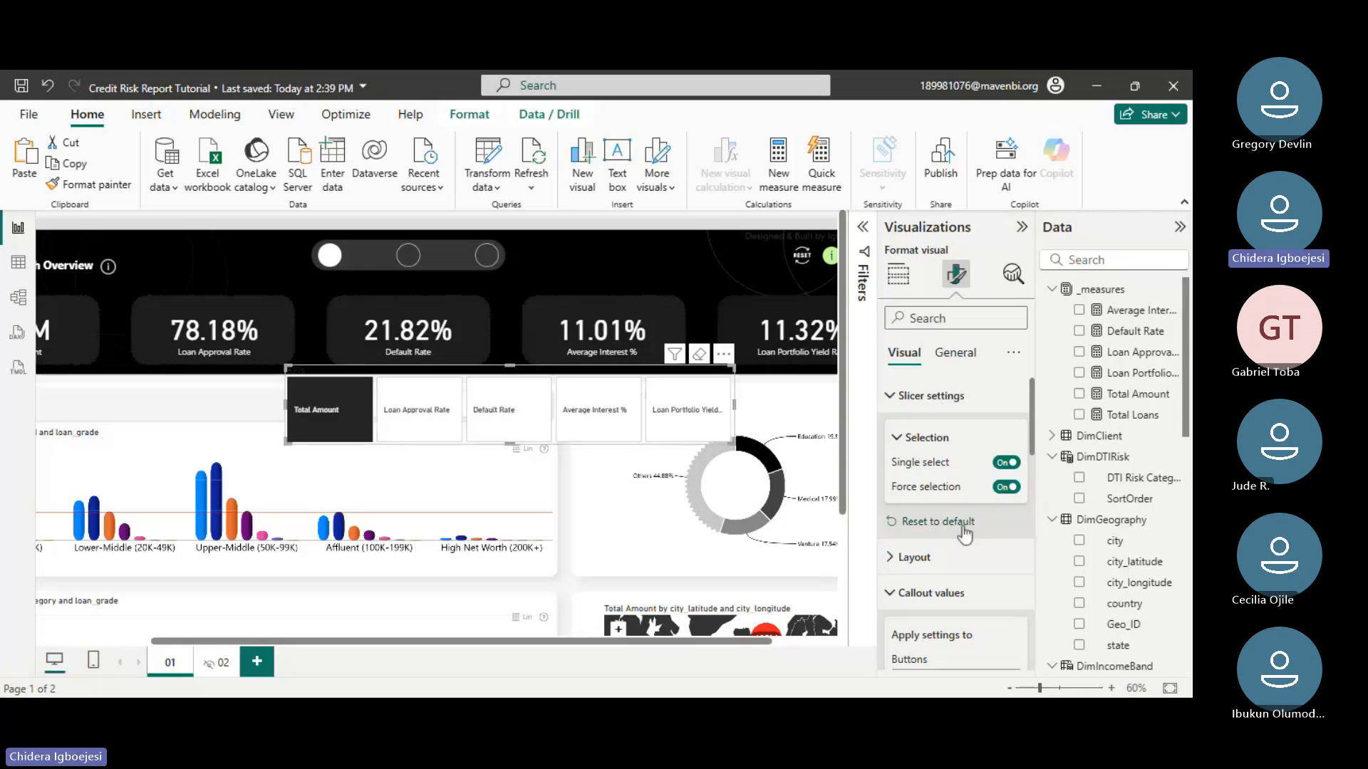
- Set the space between the KPIs slicer's buttons to 40 px in its layout settings
scroll(947, 544, down, 2)
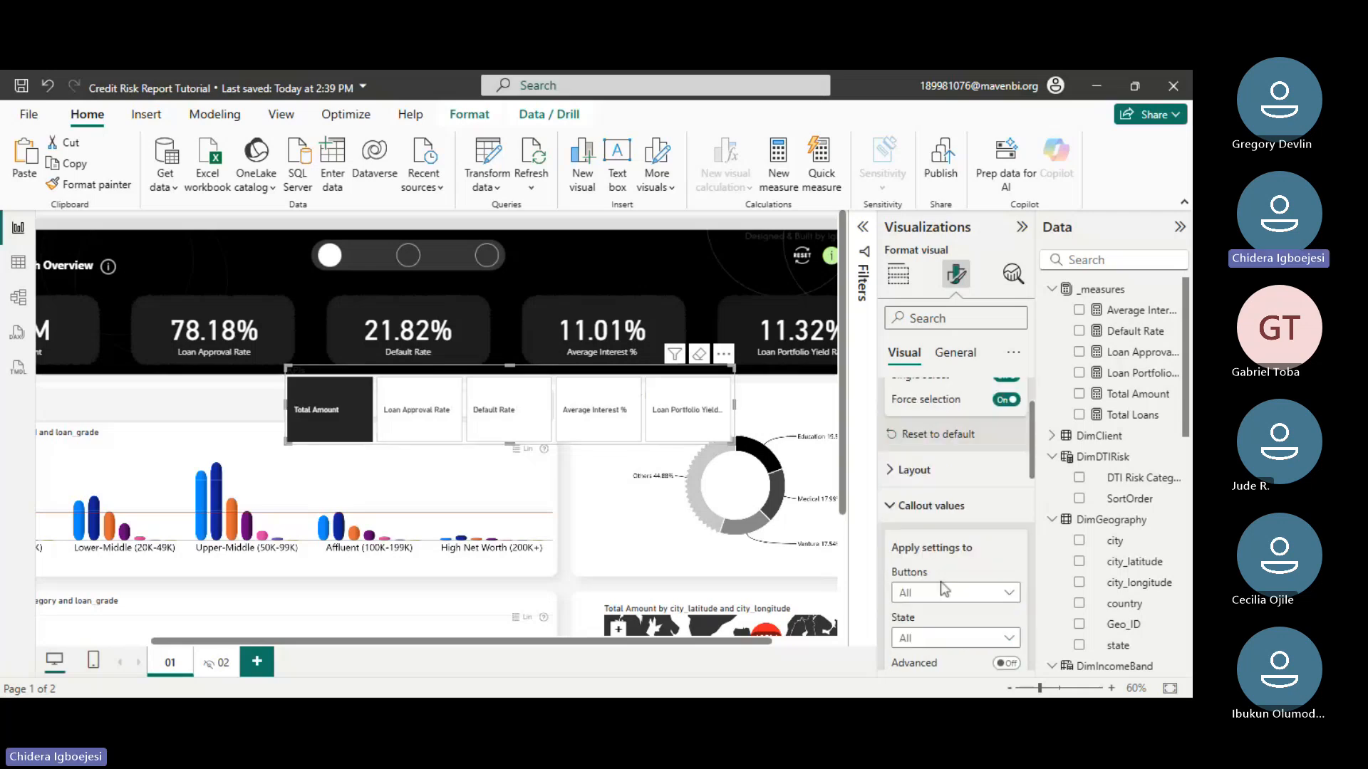
click(905, 470)
scroll(976, 604, down, 3)
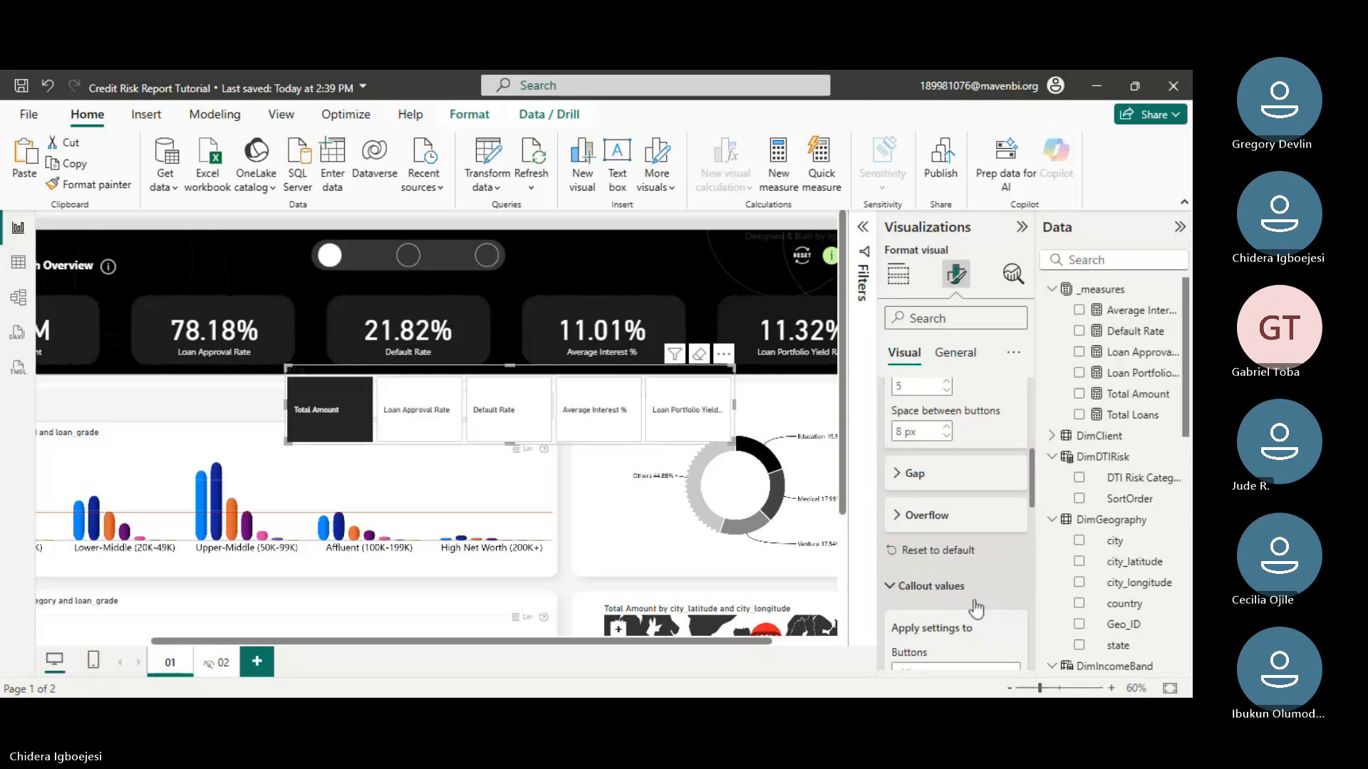
click(903, 436)
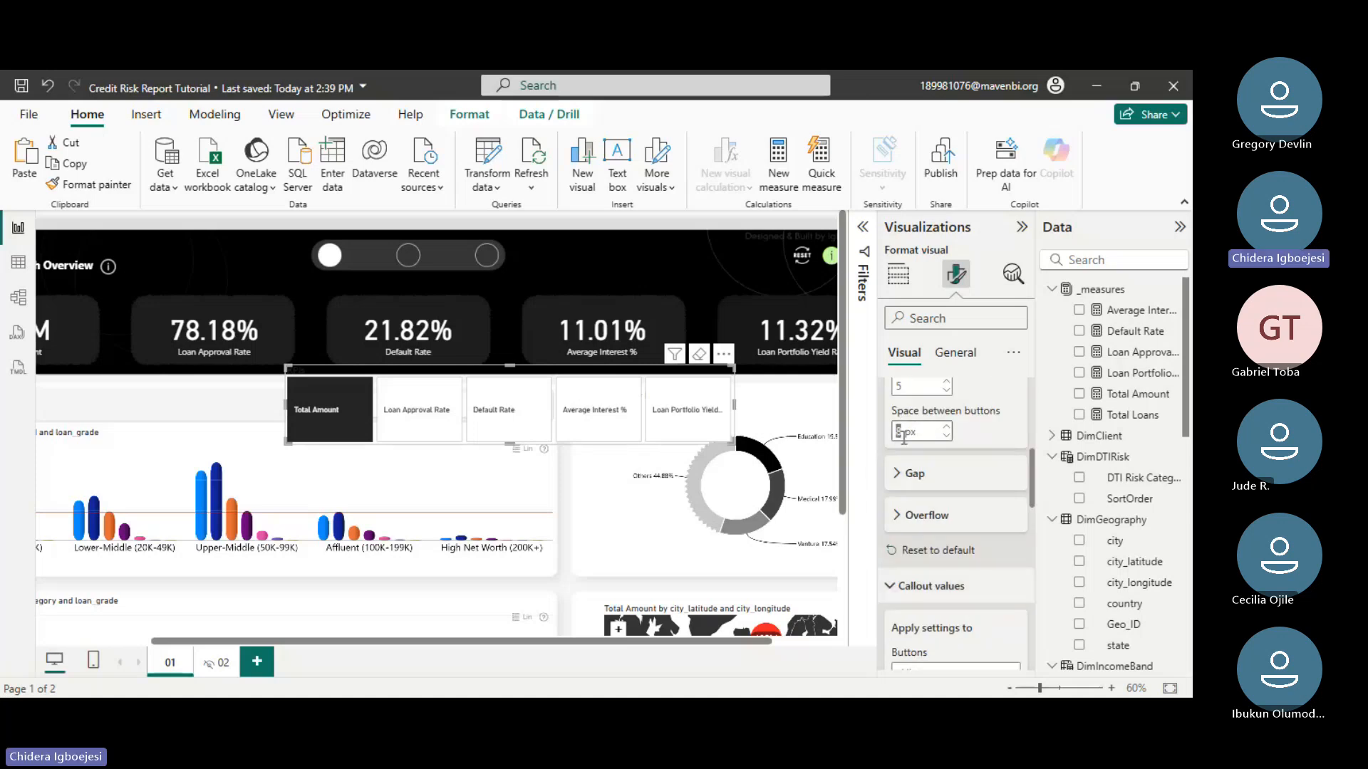
text(40)
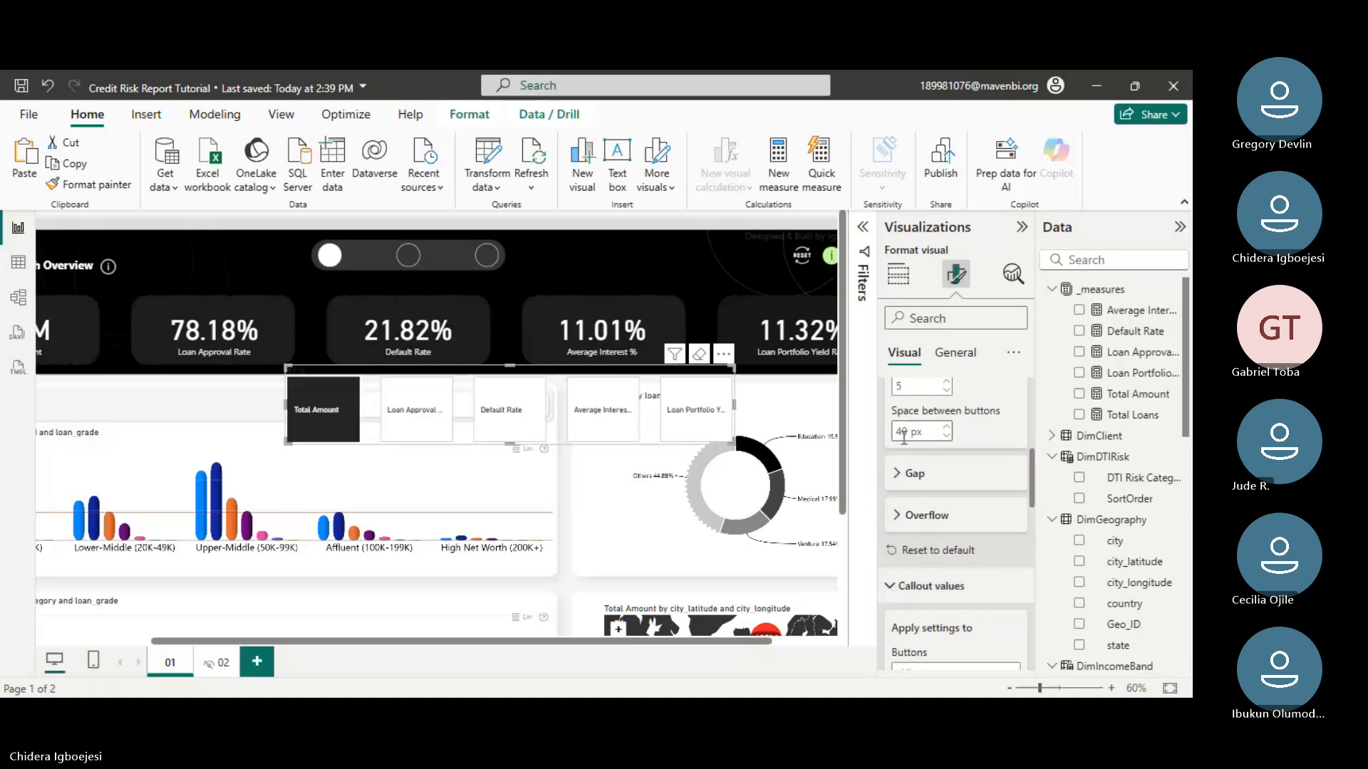
scroll(994, 446, up, 2)
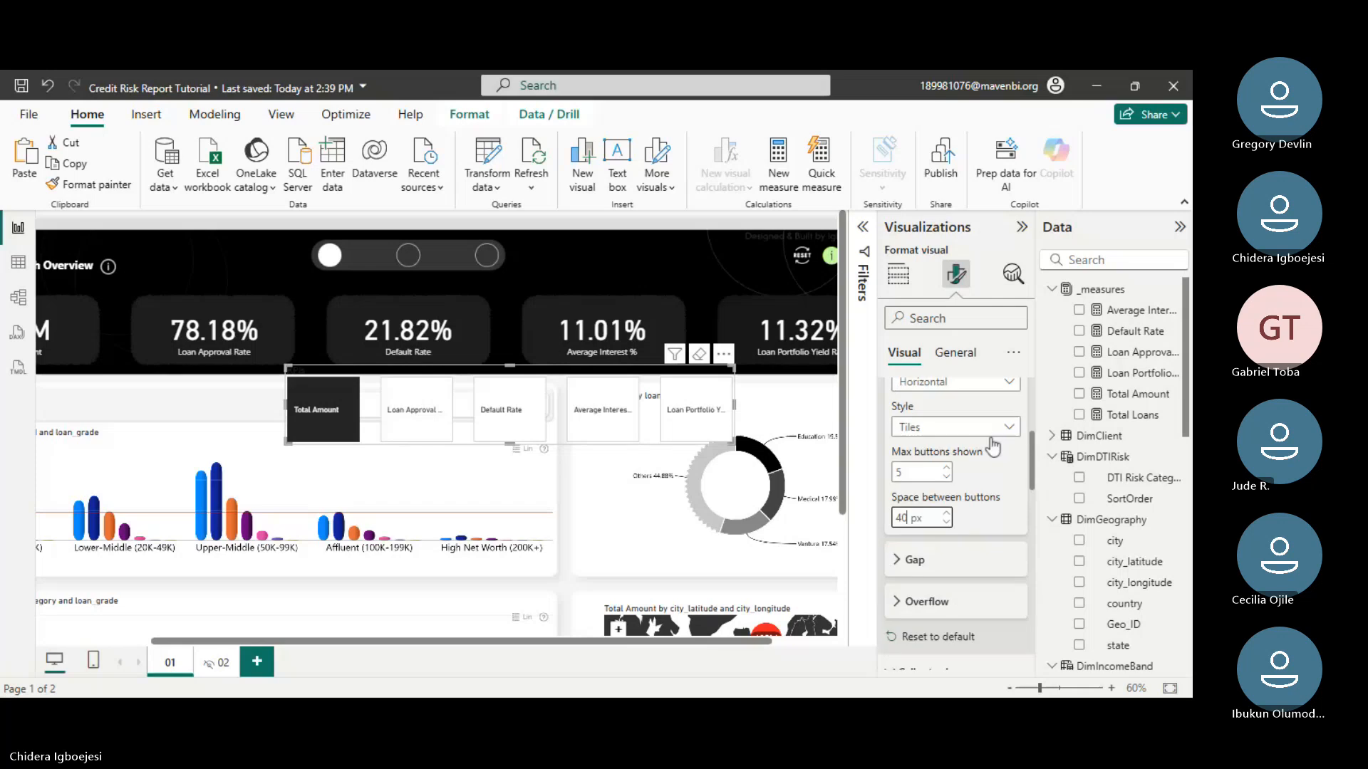
scroll(995, 446, up, 2)
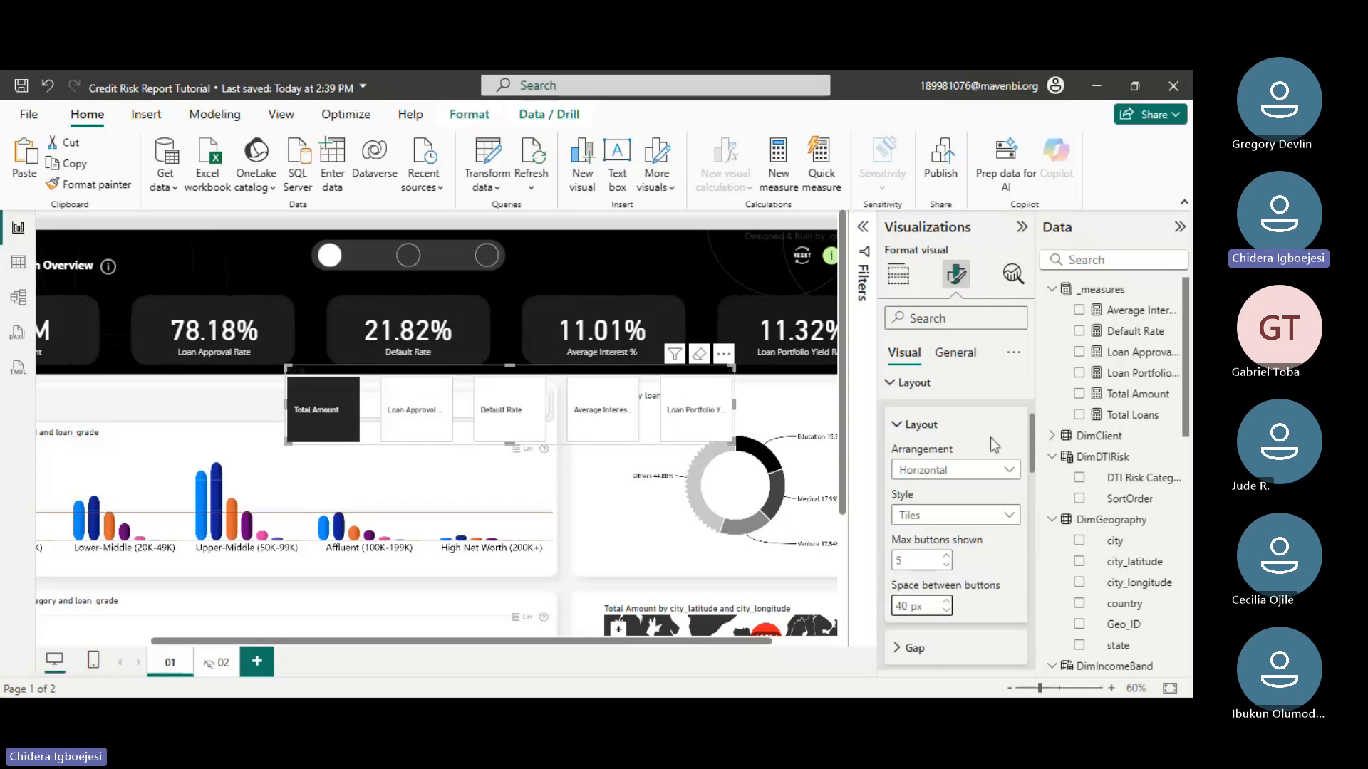
click(926, 605)
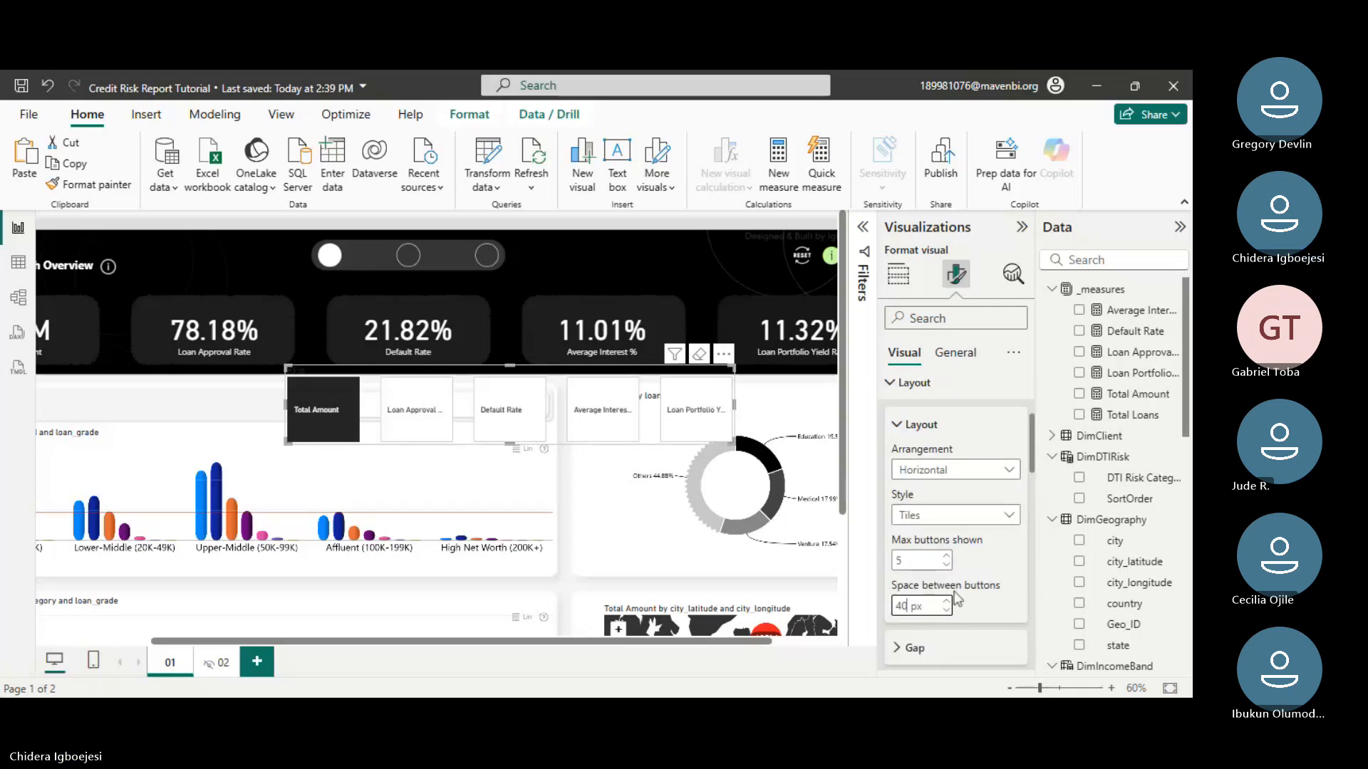
- Increase the font size of the KPIs slicer's callout values to 16
scroll(958, 600, down, 6)
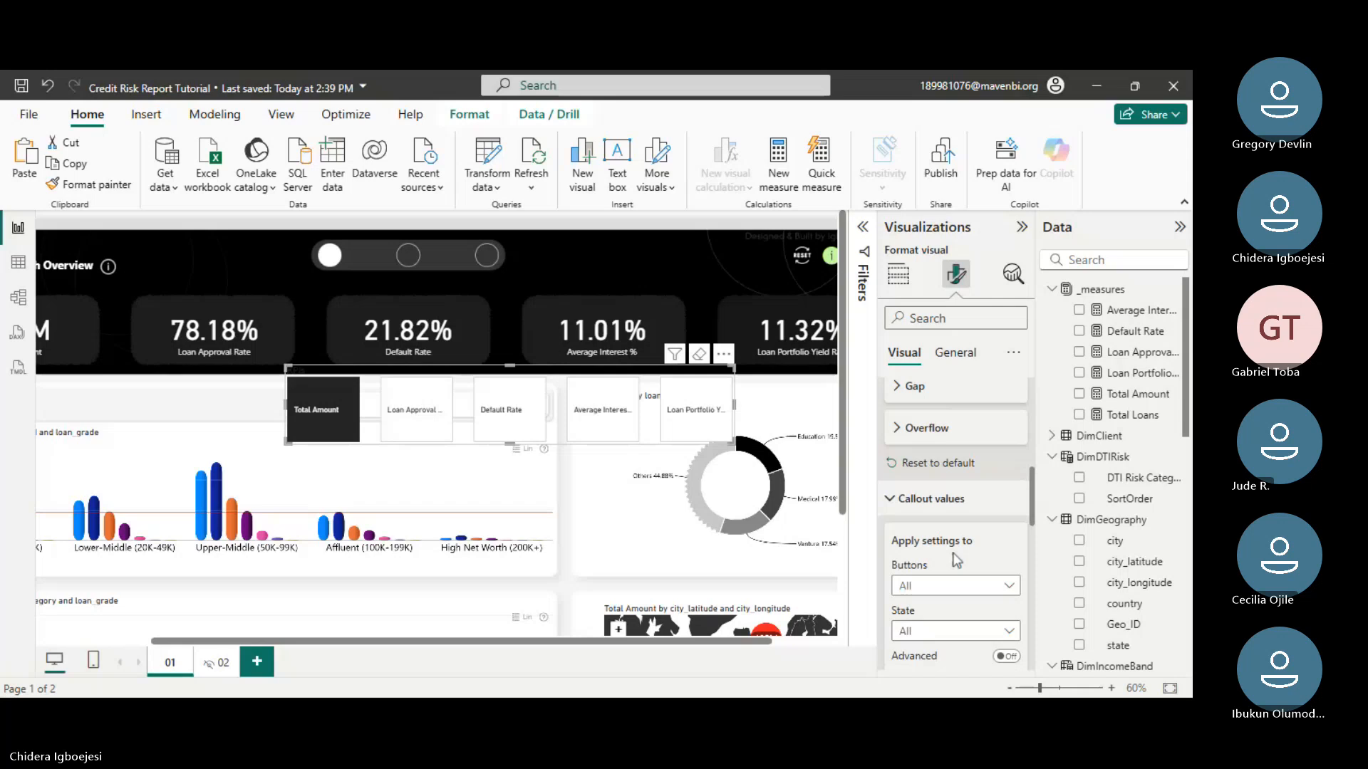
scroll(957, 561, down, 2)
scroll(962, 577, down, 4)
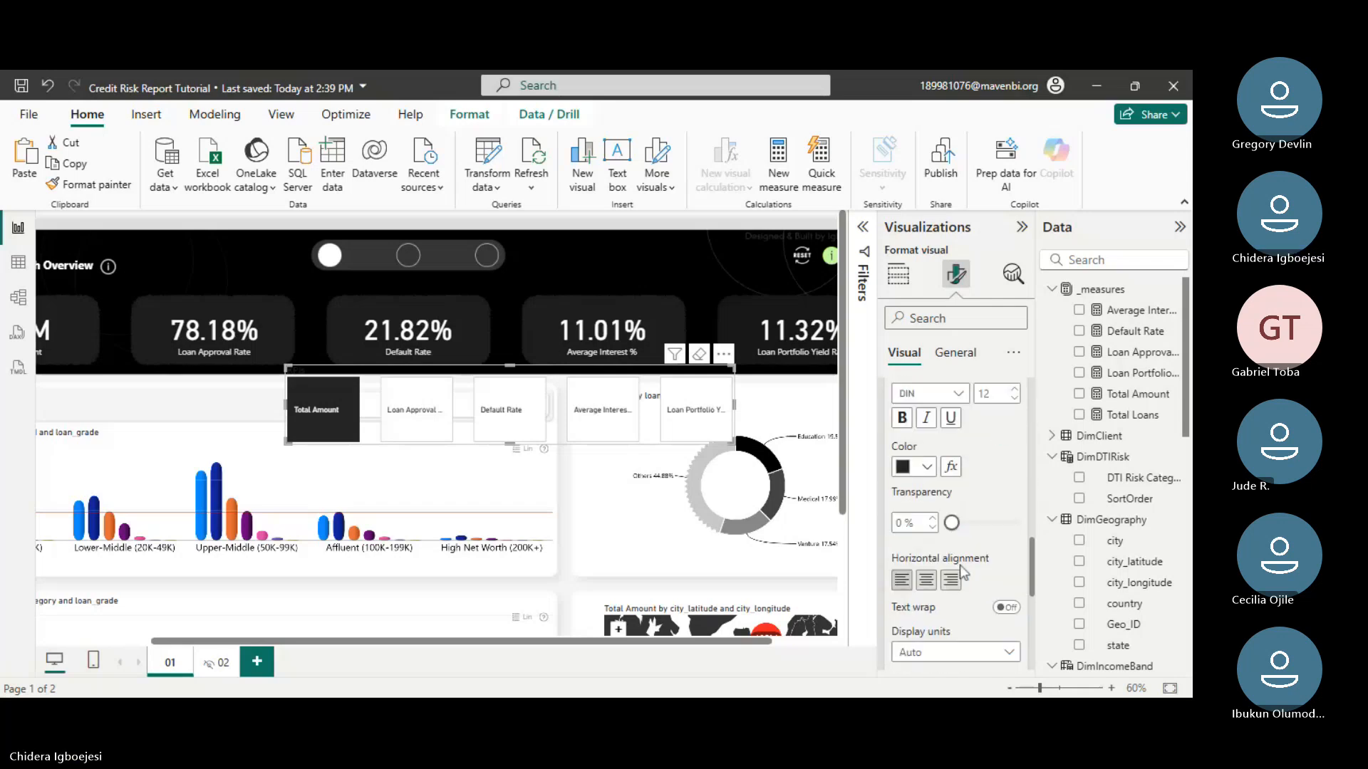
click(1016, 476)
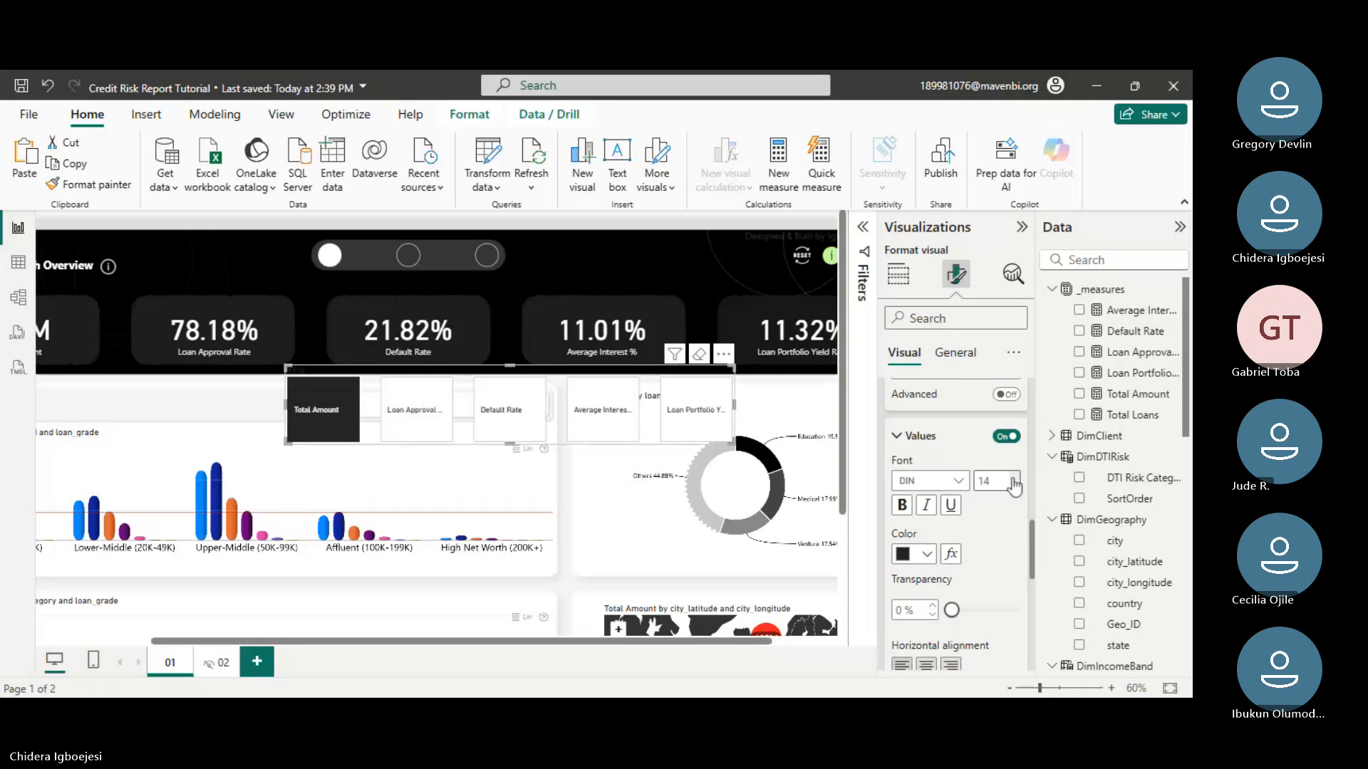
click(1015, 485)
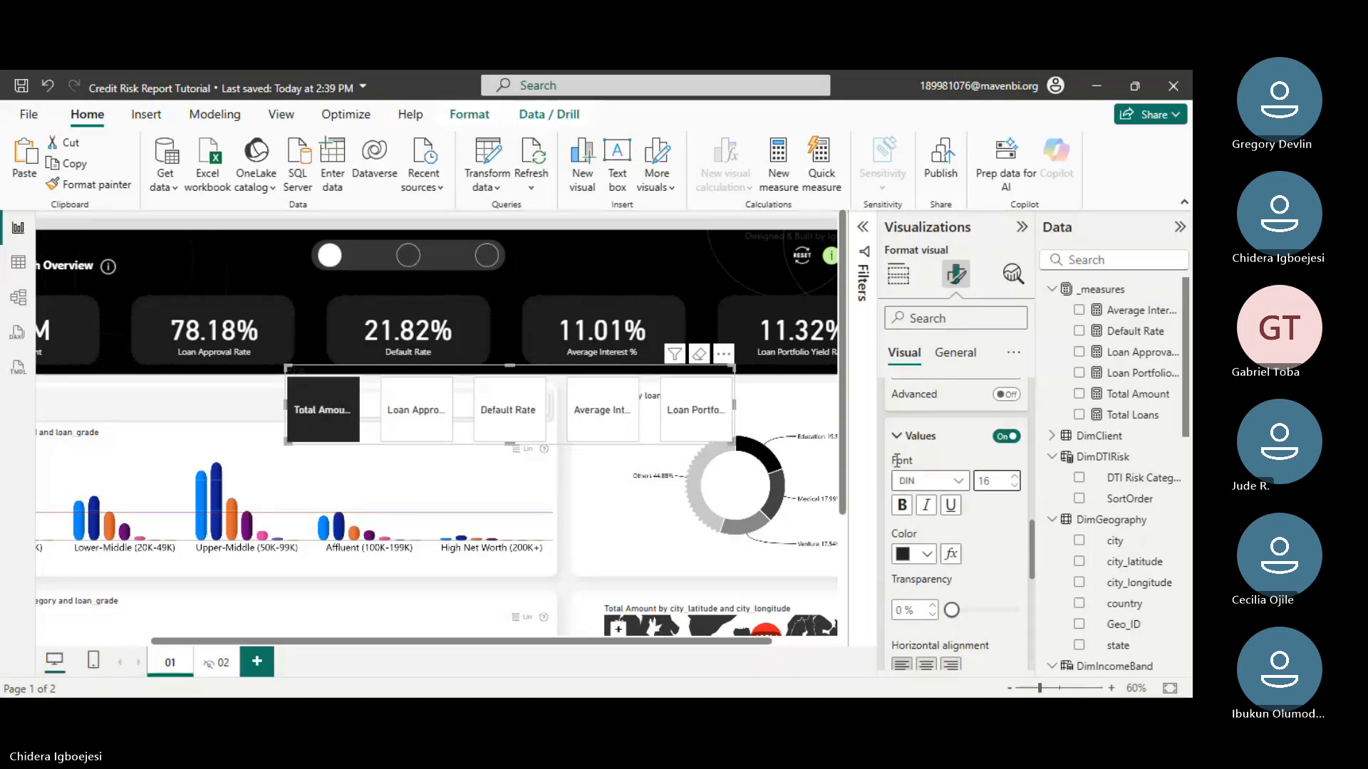
- Change the shape of the KPIs slicer's buttons to Rounded Rectangle
click(1009, 688)
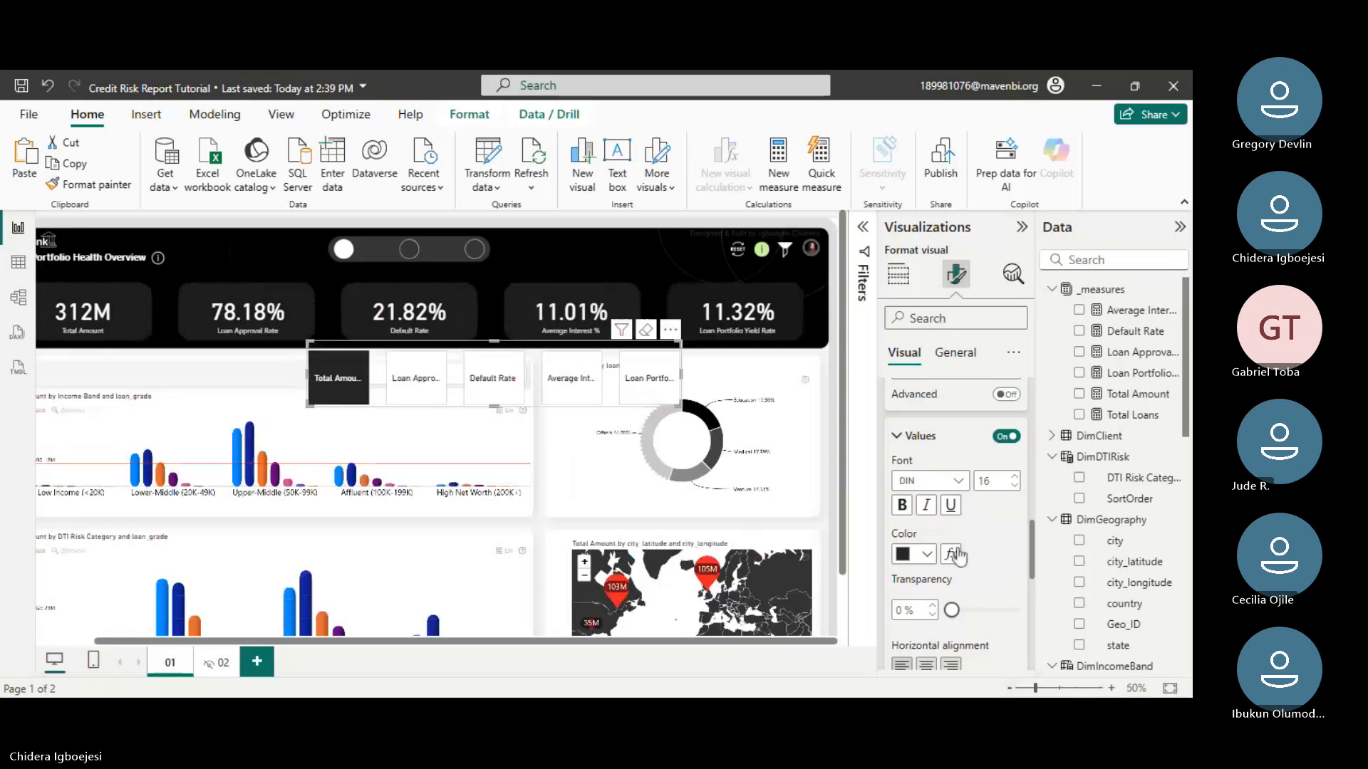
scroll(962, 562, down, 10)
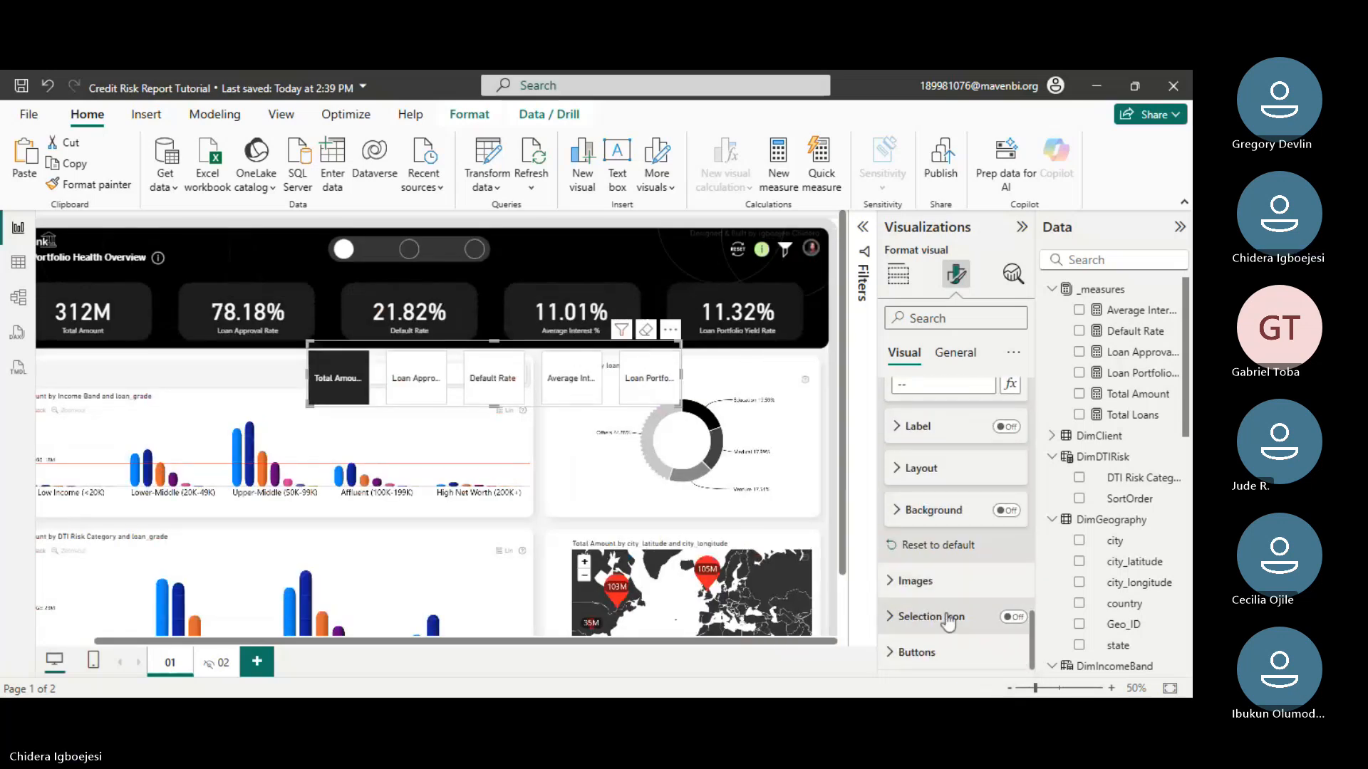
click(944, 653)
scroll(956, 581, down, 5)
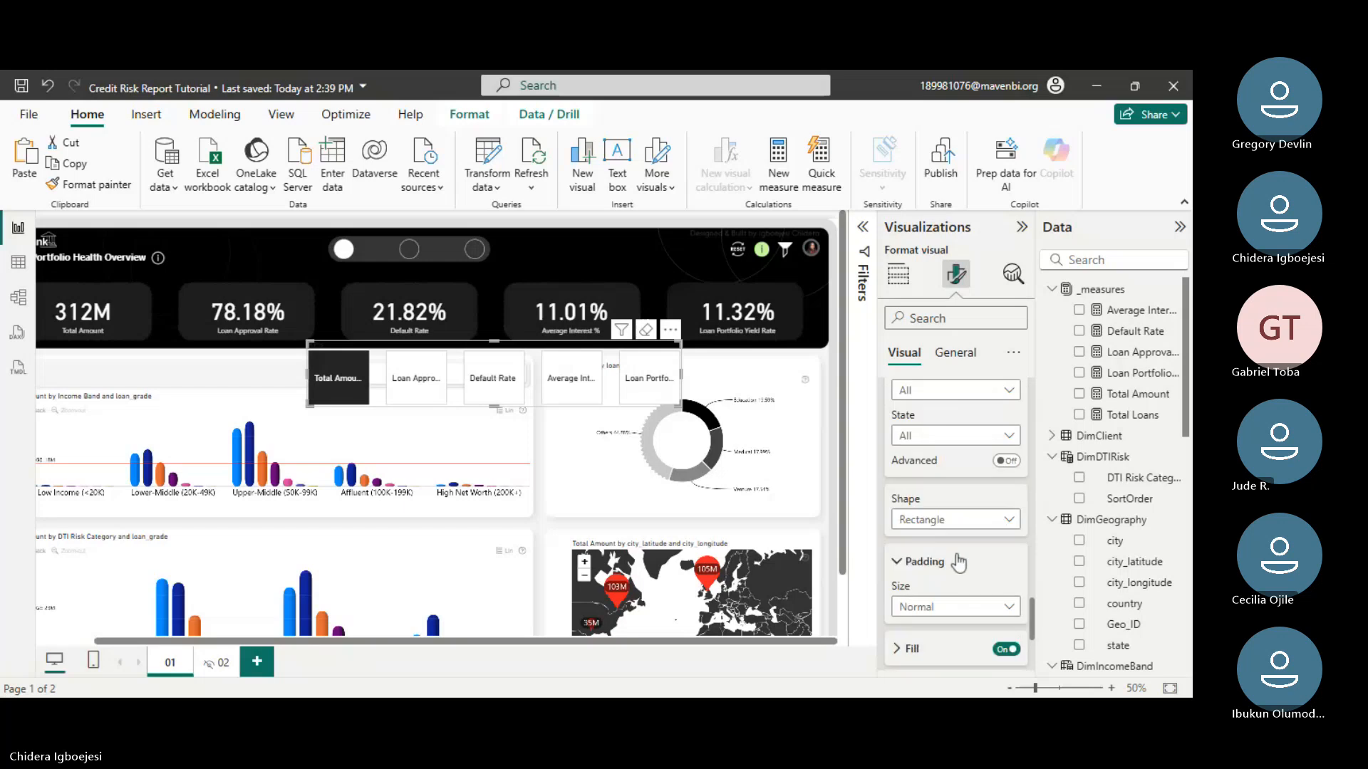
click(948, 525)
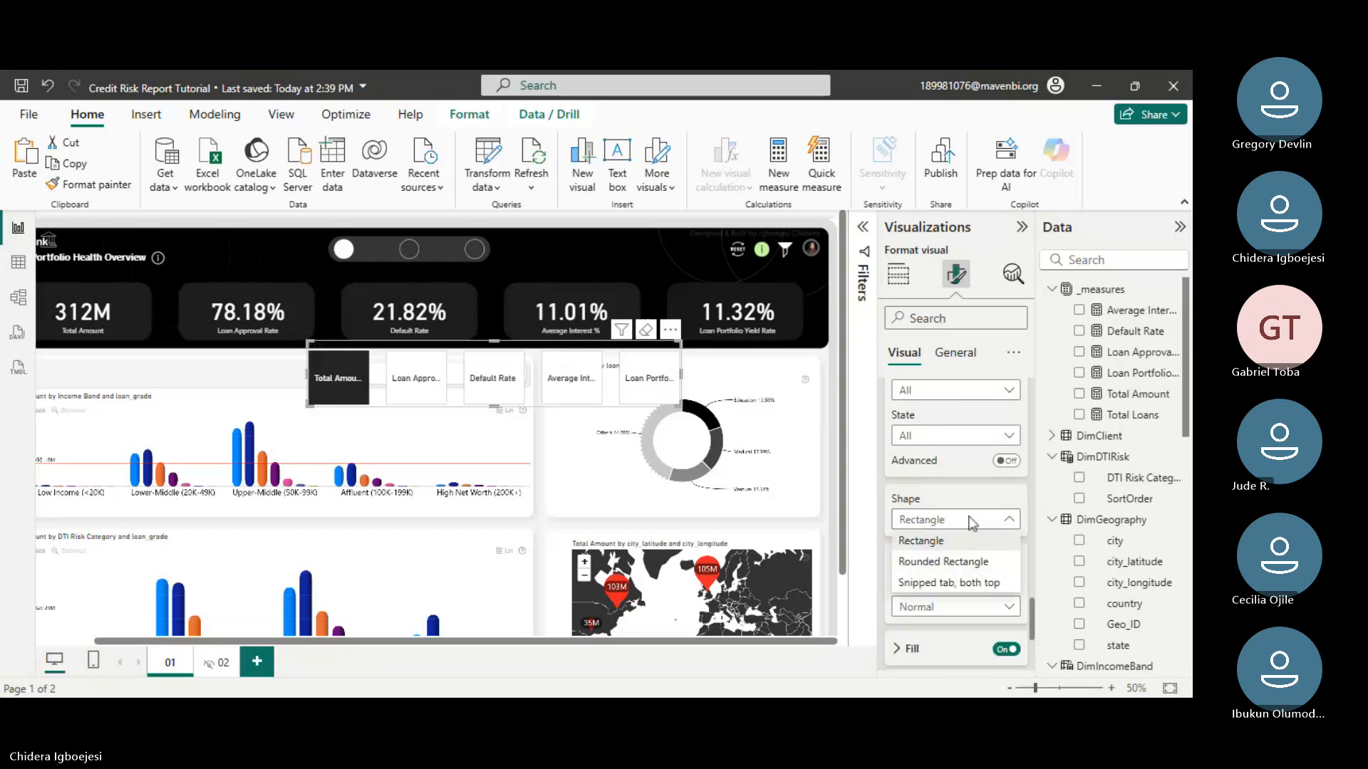
click(963, 563)
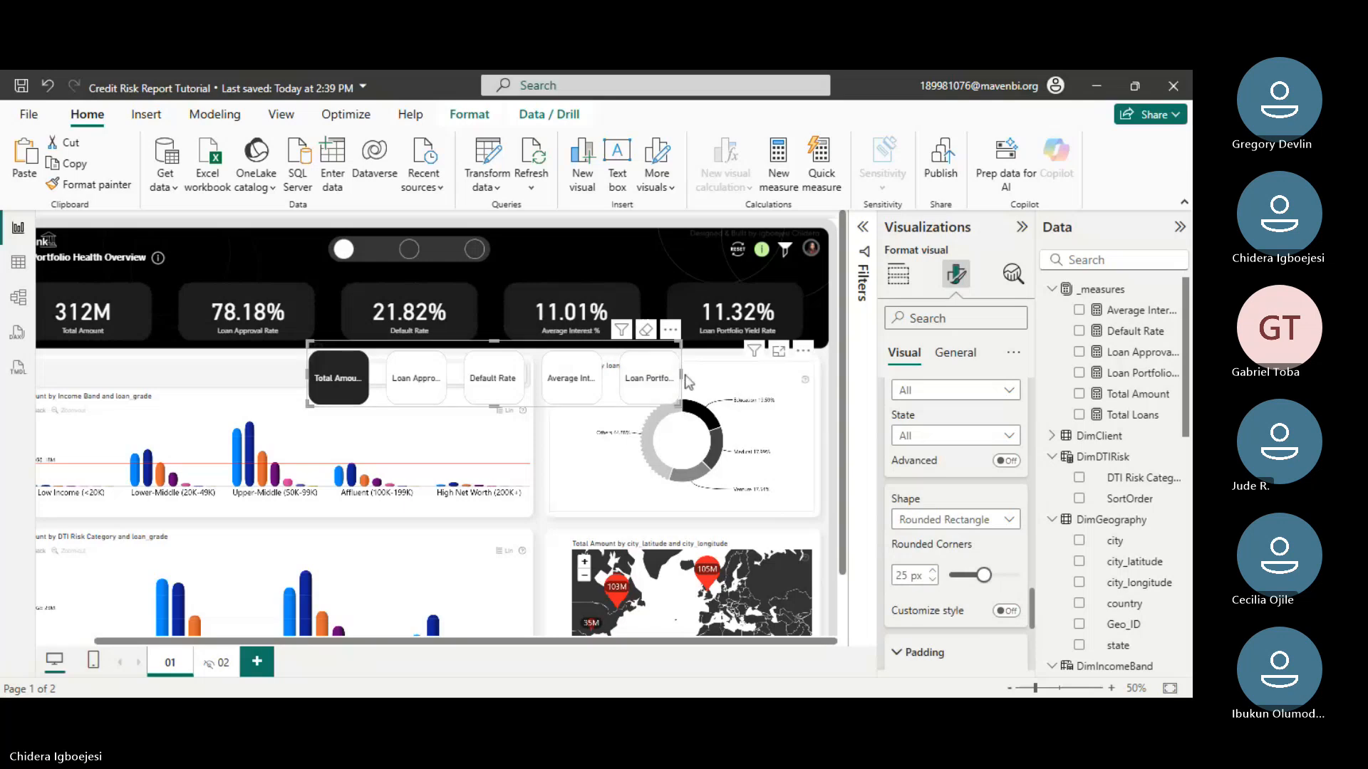
- Widen the KPIs slicer in both directions so its five buttons span the full row beneath the KPI cards
drag(681, 381, 819, 419)
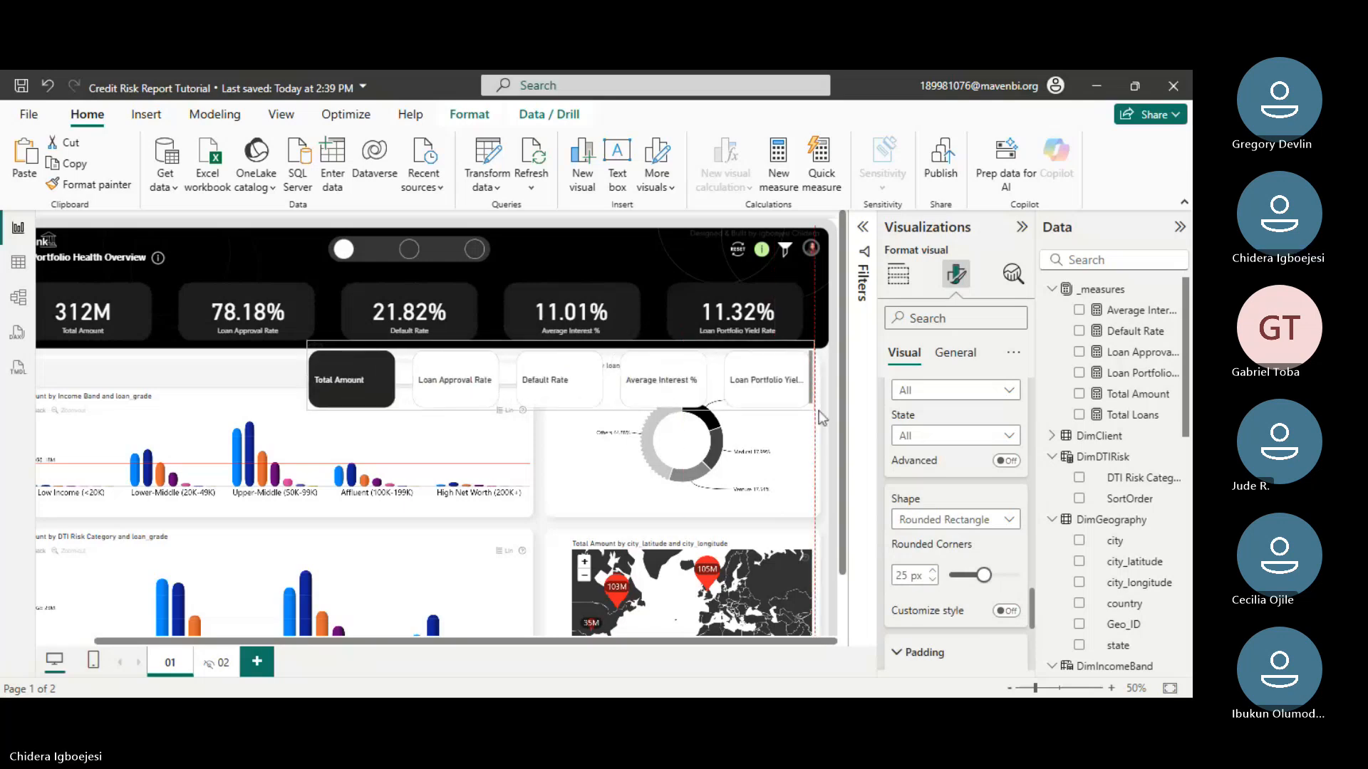
click(331, 412)
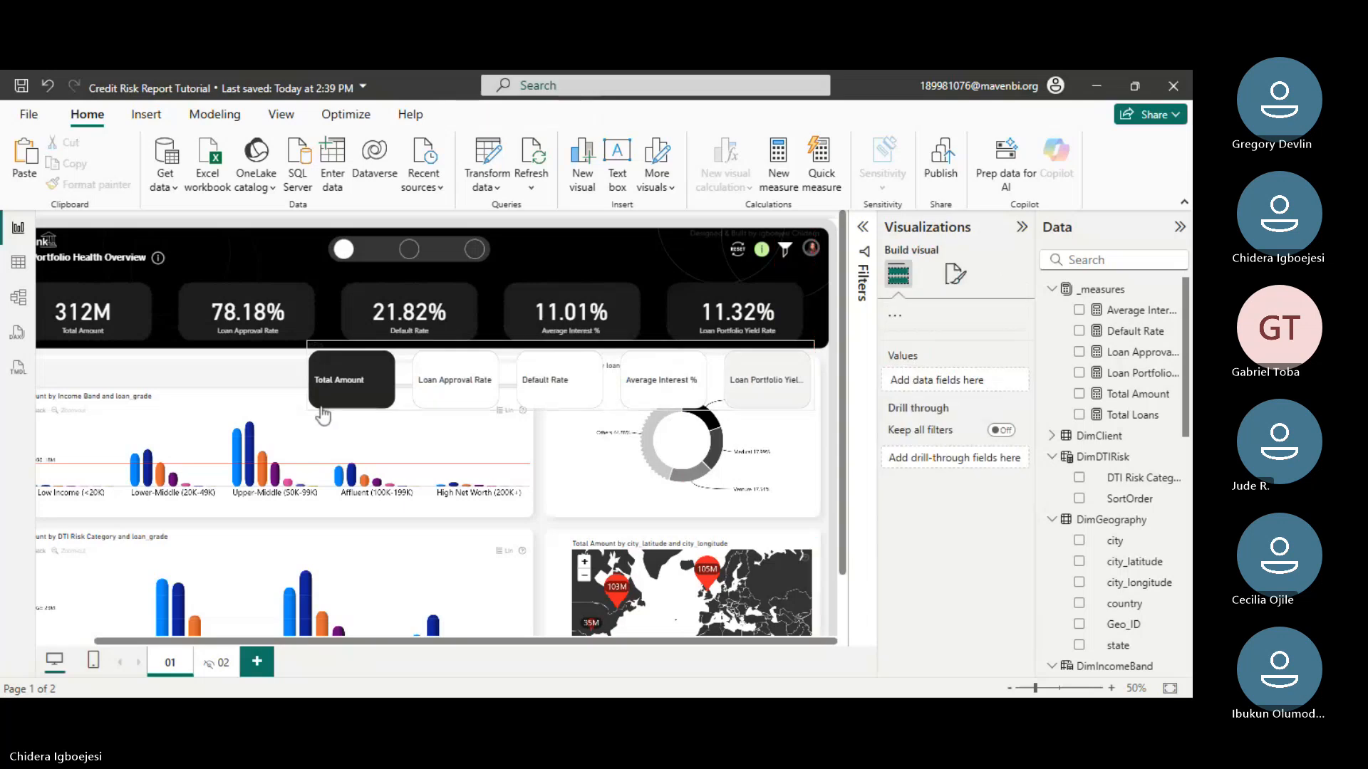
click(1010, 688)
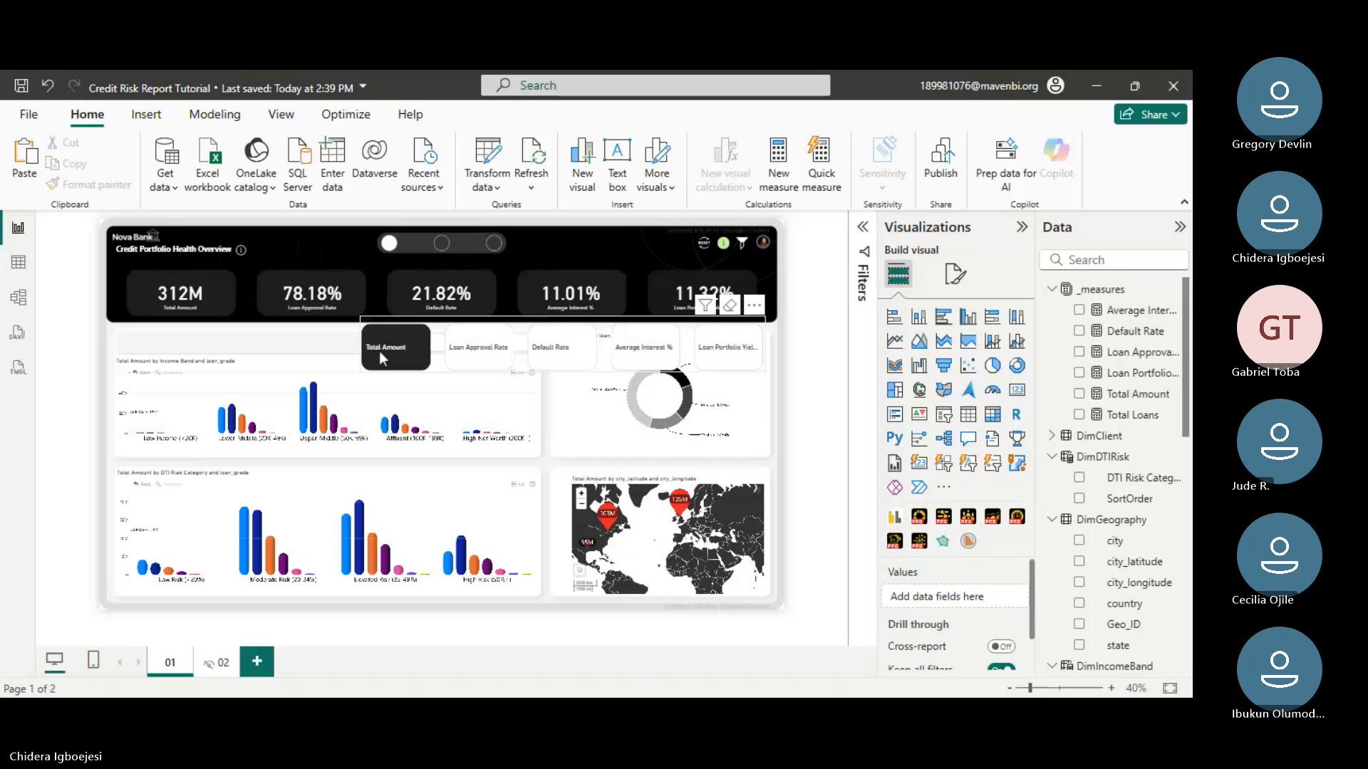
drag(361, 344, 124, 327)
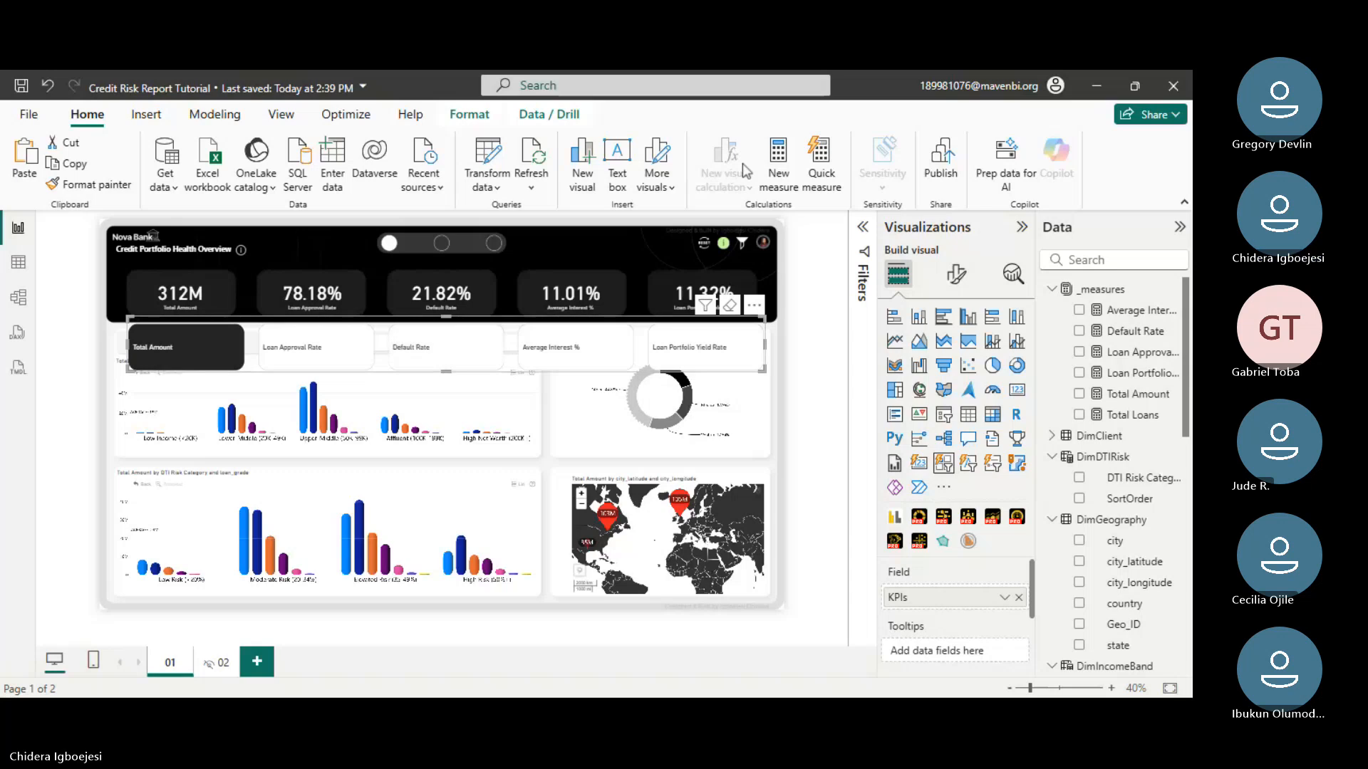
- Set the fill transparency of the KPIs slicer's buttons to 100% for all states
click(956, 274)
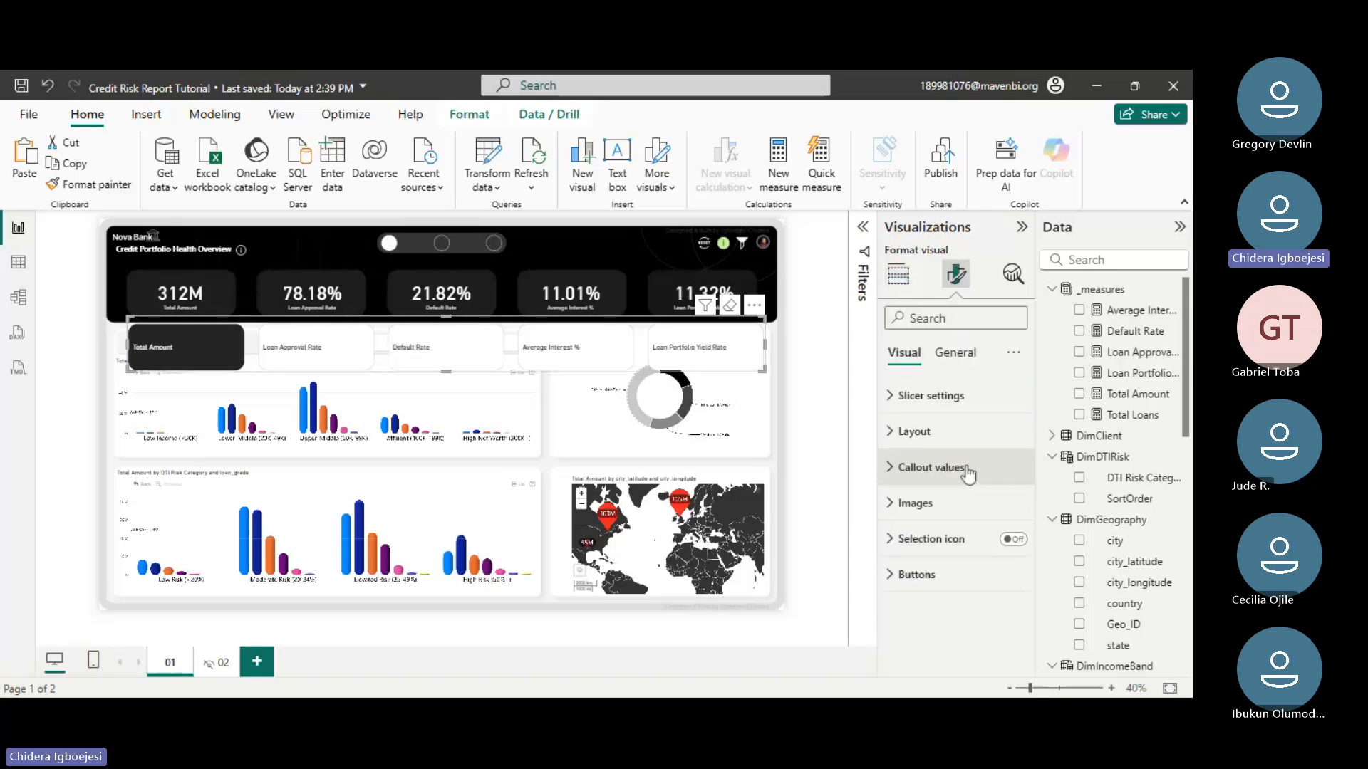
click(914, 574)
click(940, 574)
click(941, 578)
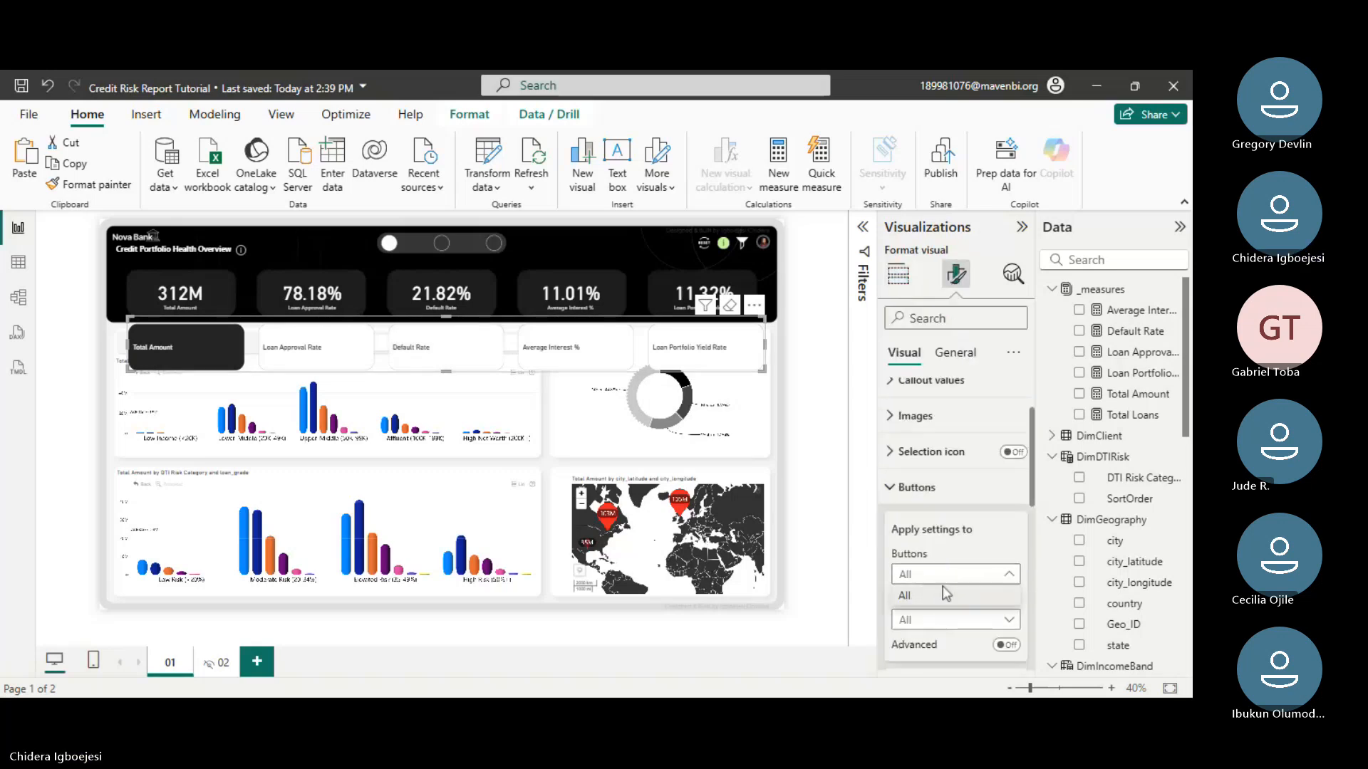
click(946, 621)
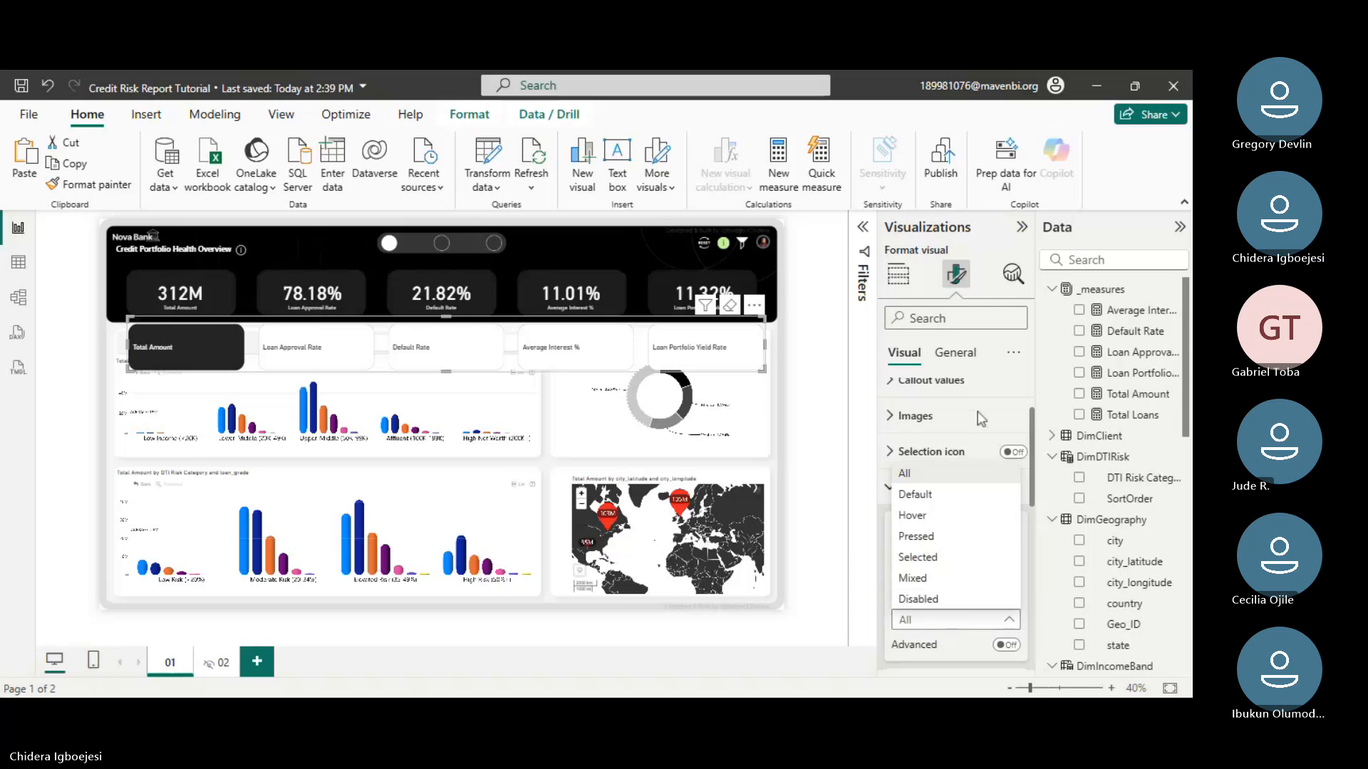
click(961, 440)
scroll(963, 484, down, 5)
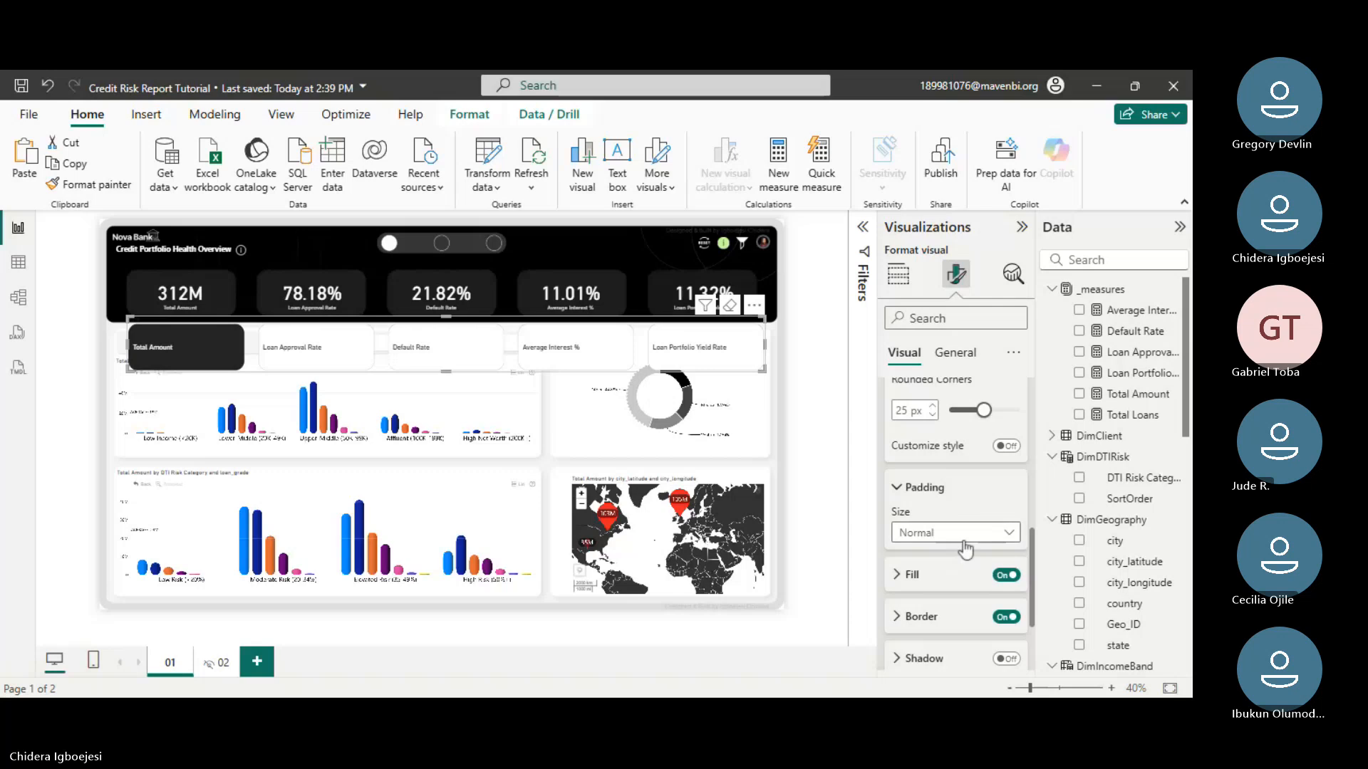
scroll(955, 547, down, 2)
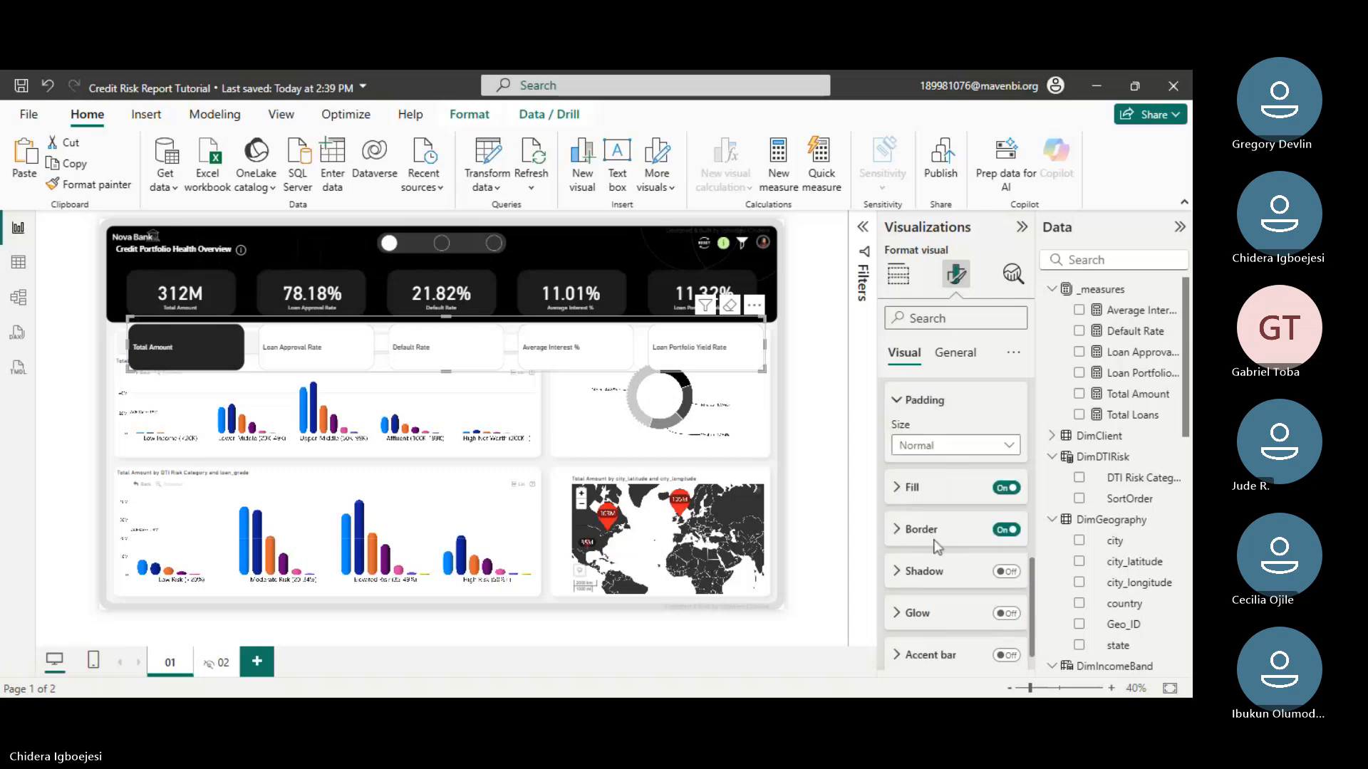
click(915, 487)
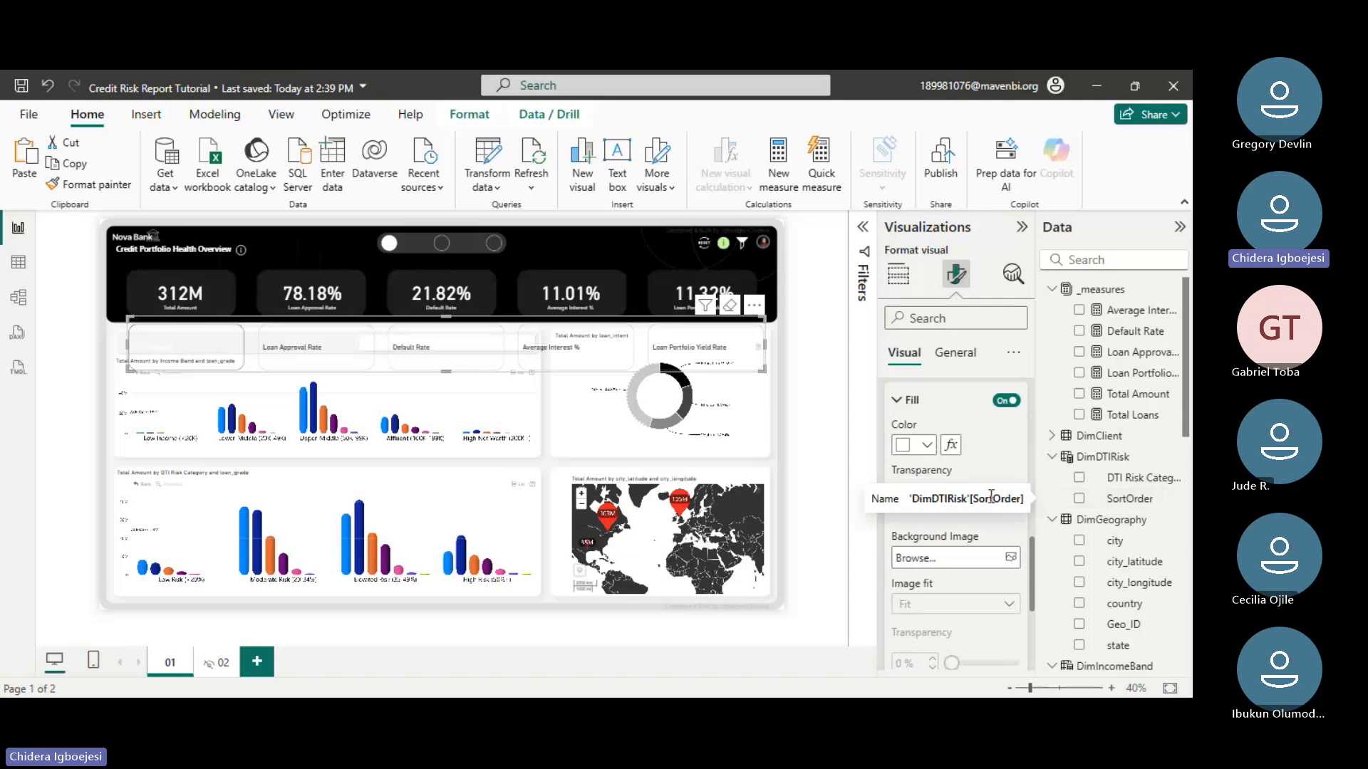
- Turn off the border of the KPIs slicer's buttons for all states
scroll(989, 443, up, 5)
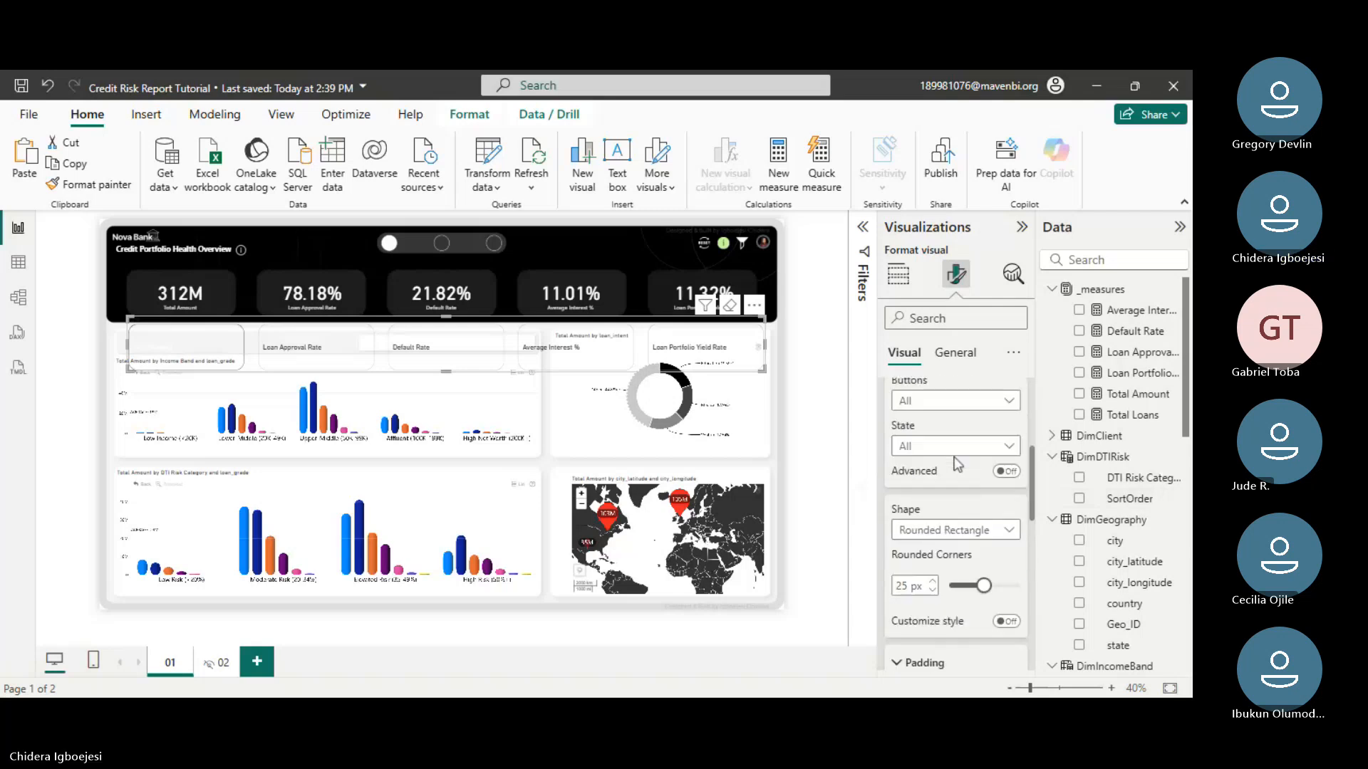
scroll(958, 464, up, 2)
scroll(939, 558, down, 1)
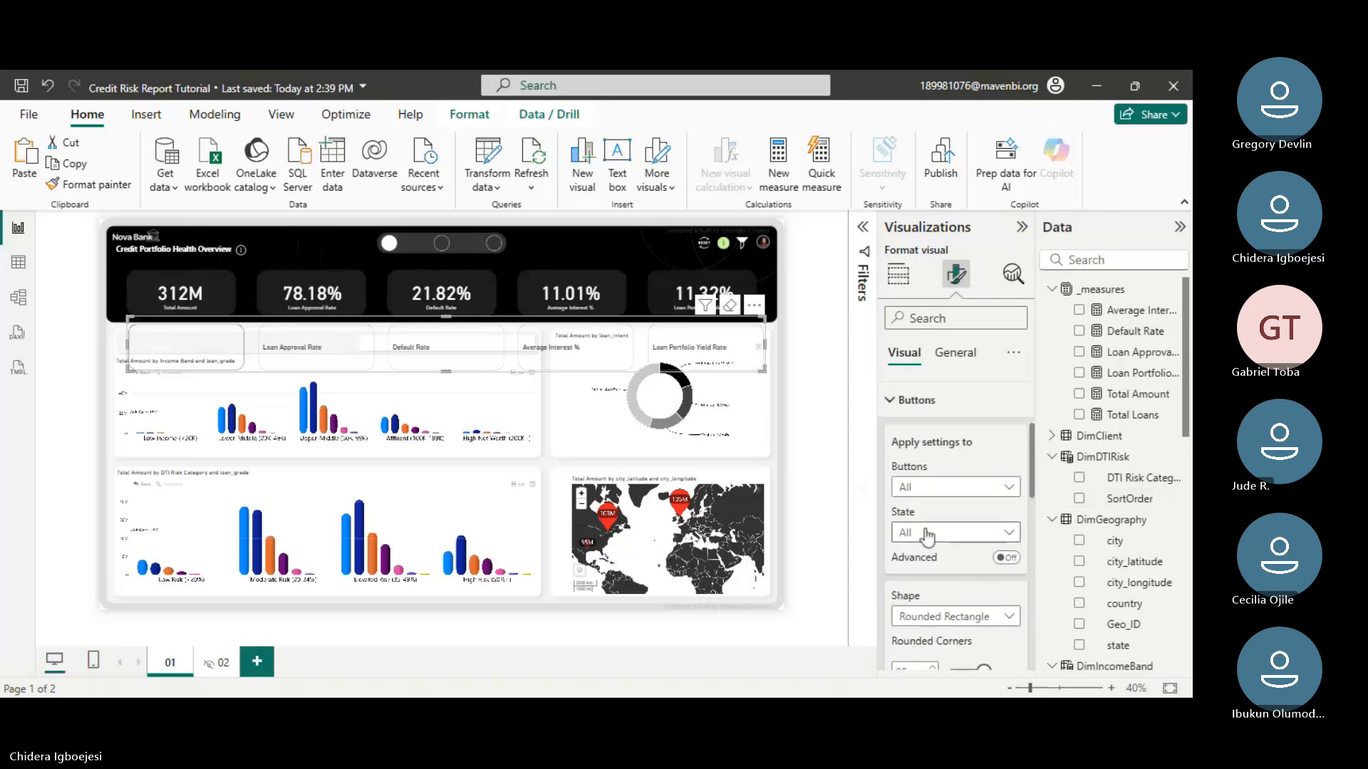
click(928, 535)
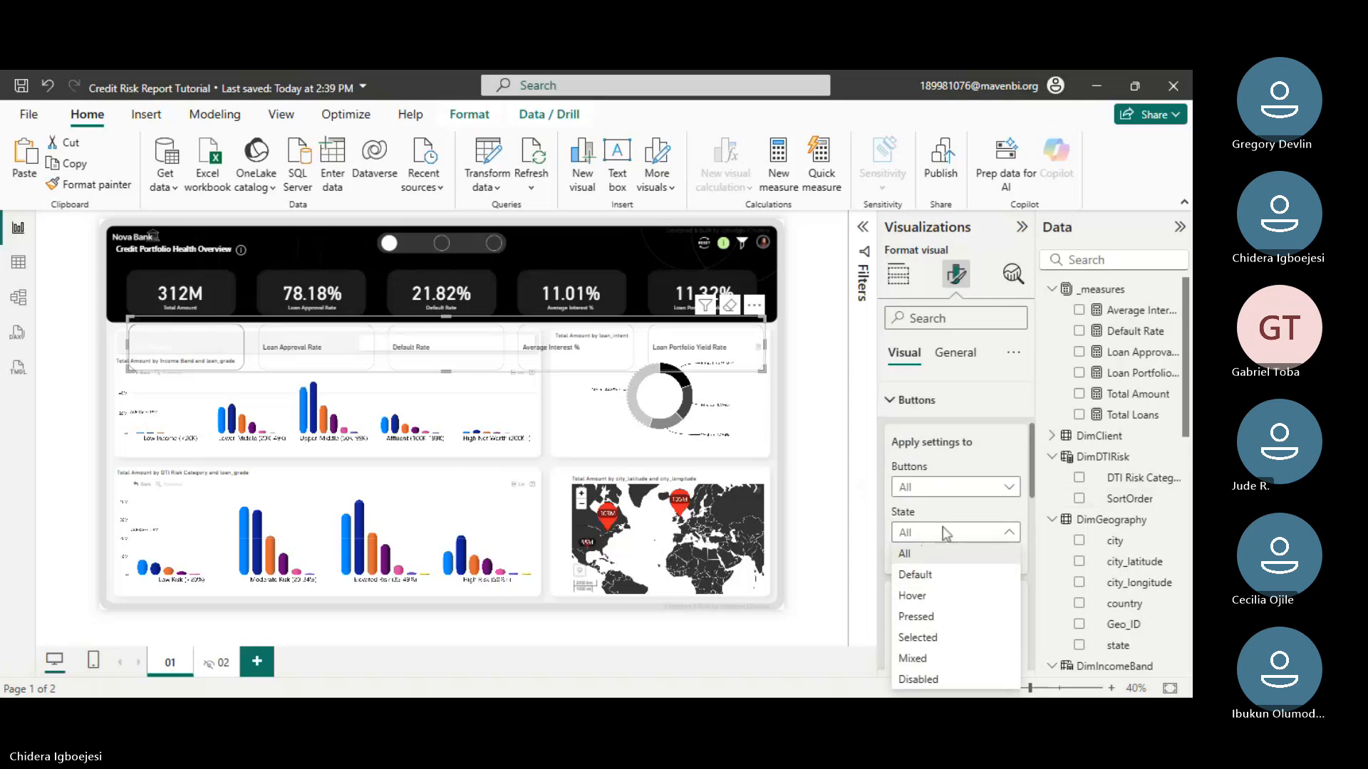
scroll(955, 570, down, 6)
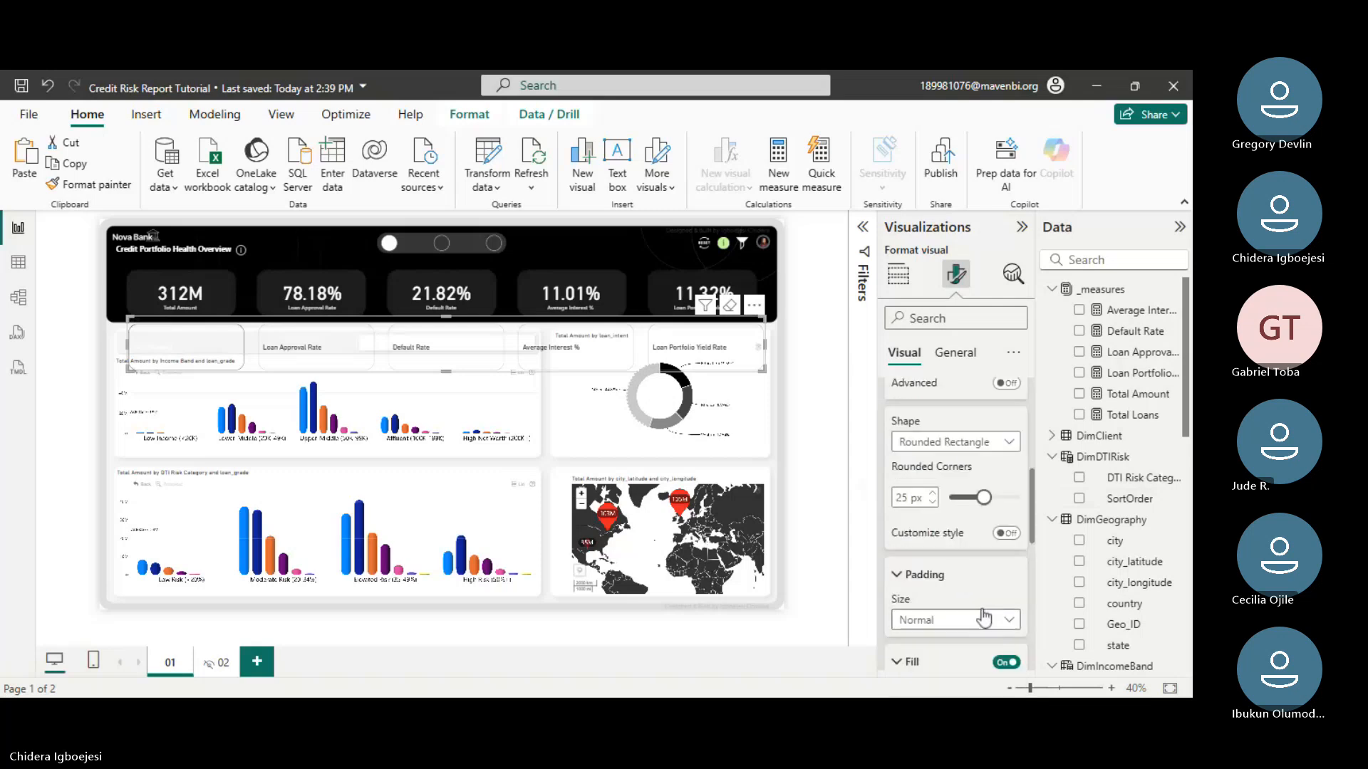
scroll(993, 605, down, 3)
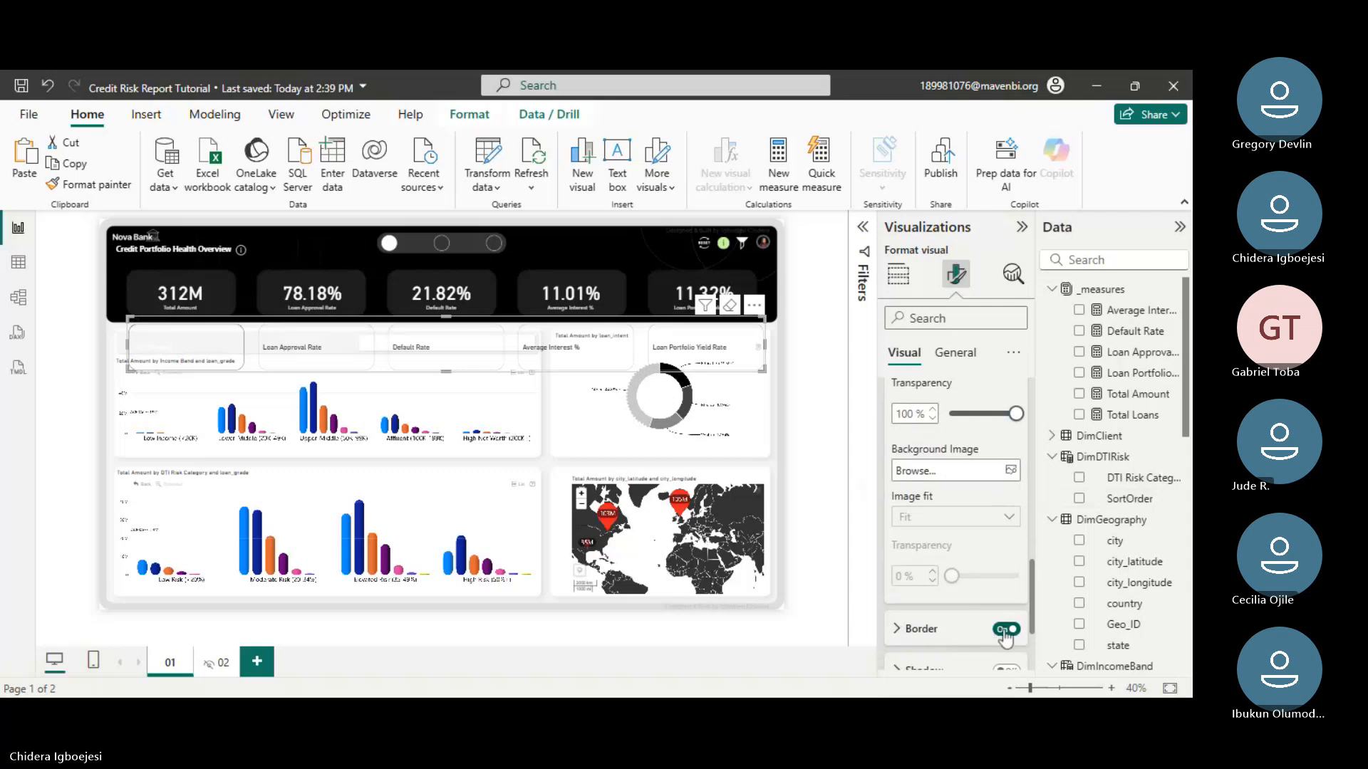
click(1005, 629)
- Turn on the button border for only the Selected state of the KPIs slicer
scroll(981, 561, up, 3)
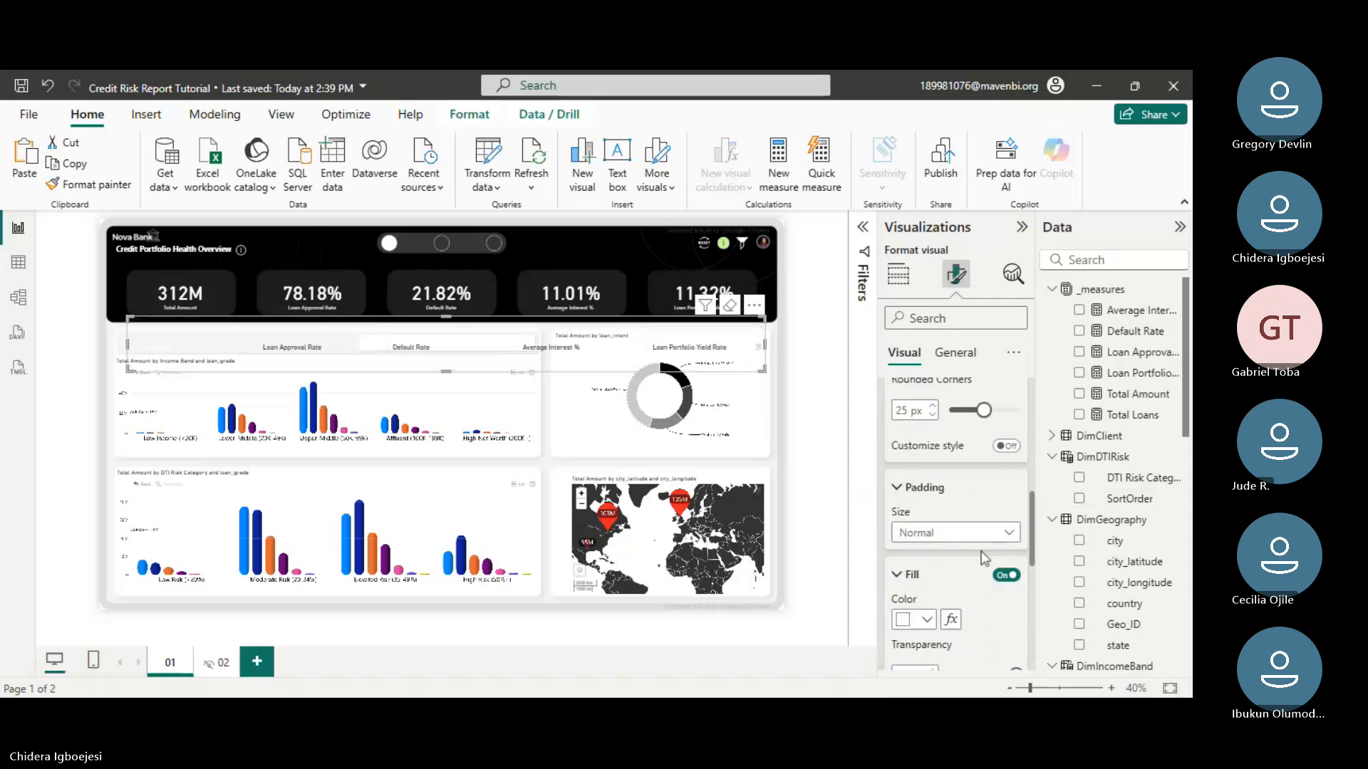
scroll(983, 557, up, 4)
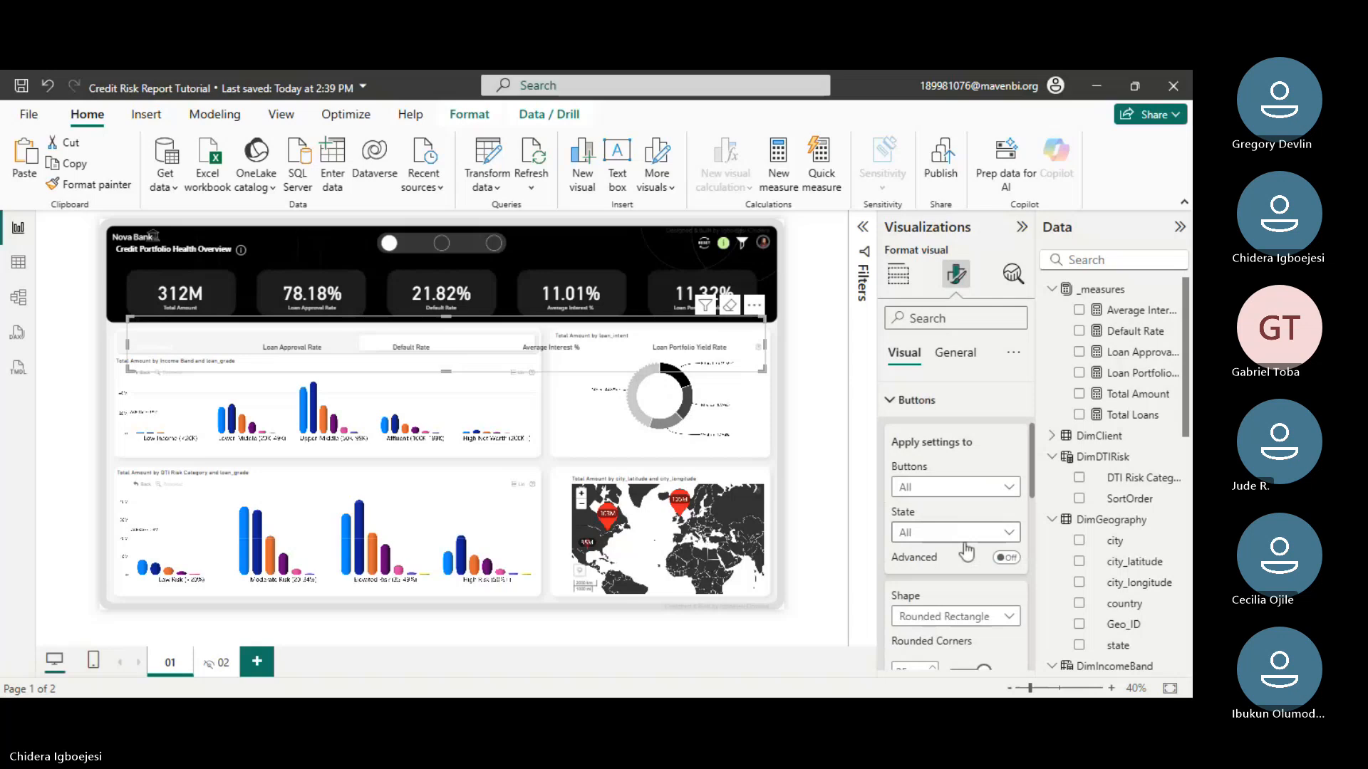
click(962, 532)
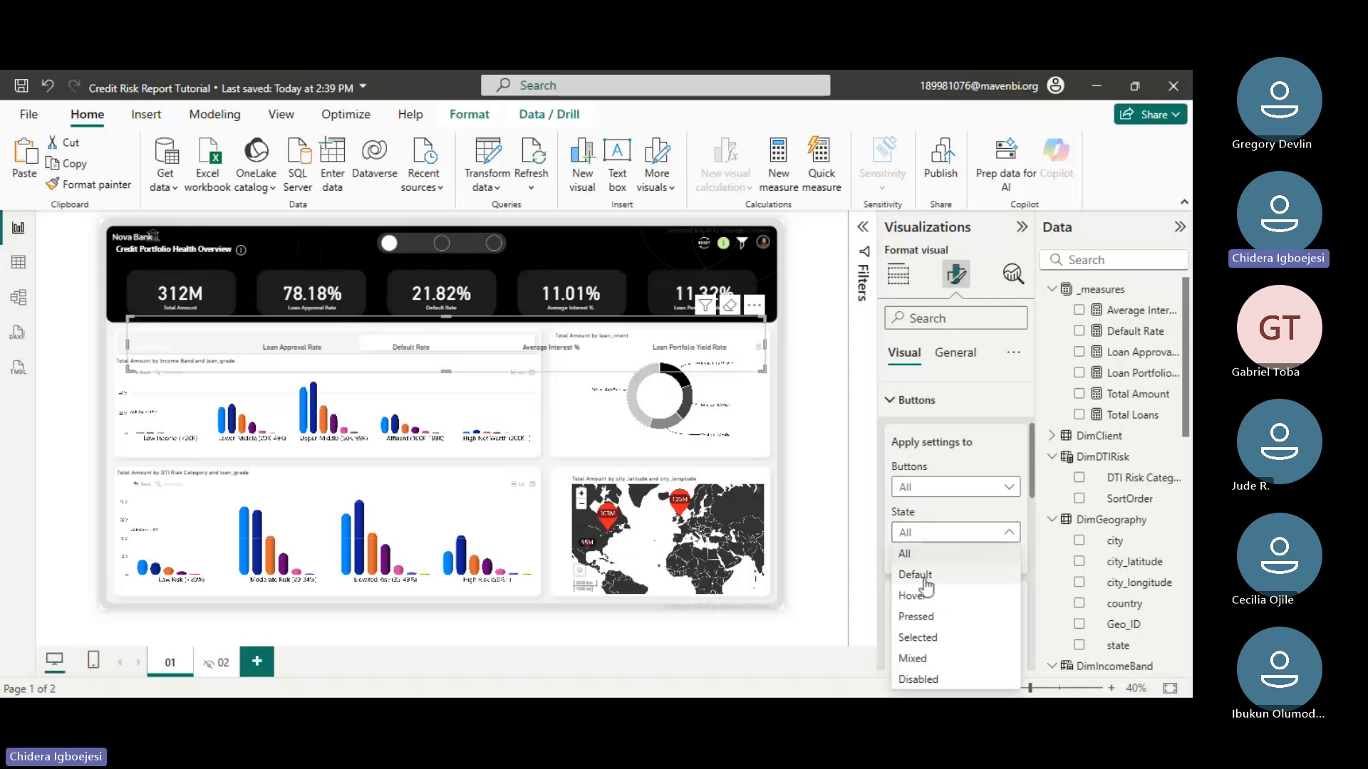
click(926, 639)
scroll(963, 618, down, 5)
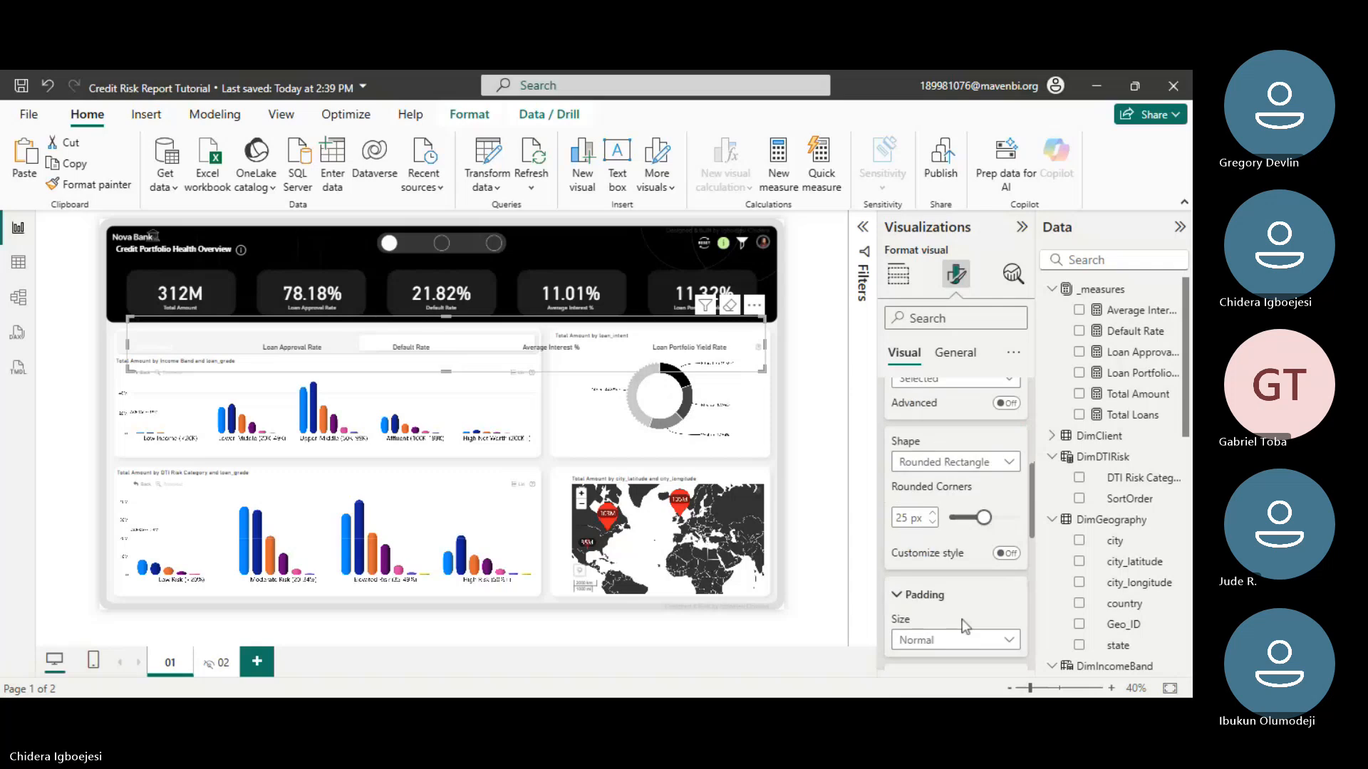
scroll(961, 606, down, 1)
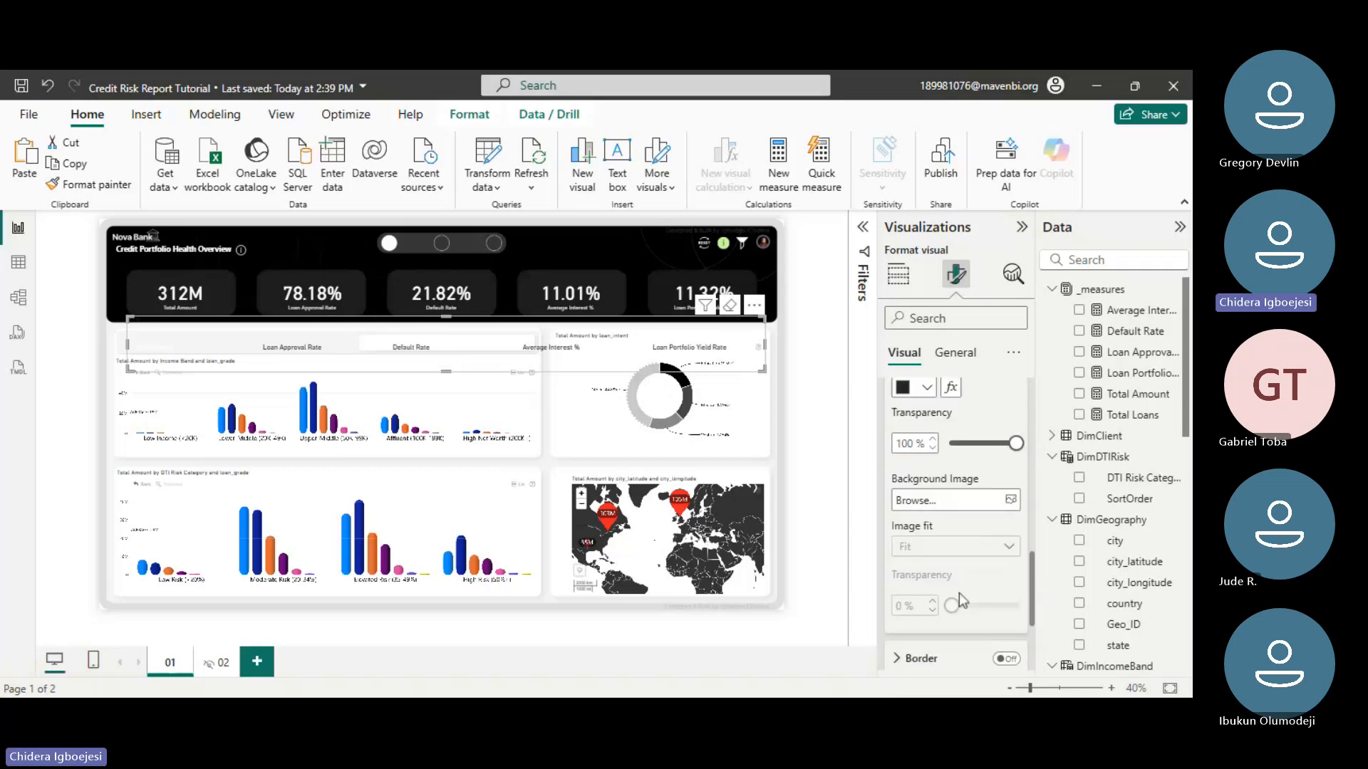
scroll(959, 593, down, 3)
click(1005, 541)
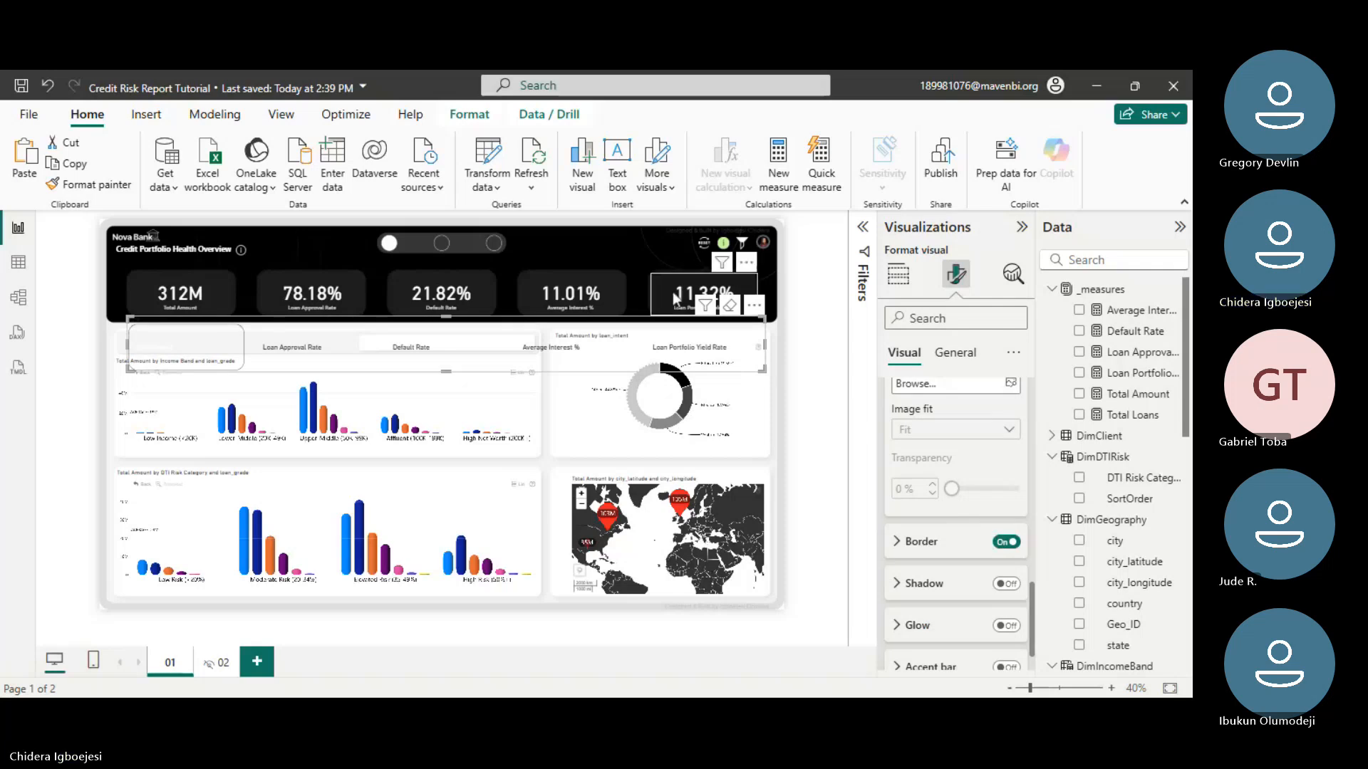
- Hide the KPIs slicer's callout values and move the slicer up over the row of KPI cards
drag(753, 315, 743, 288)
scroll(963, 549, down, 2)
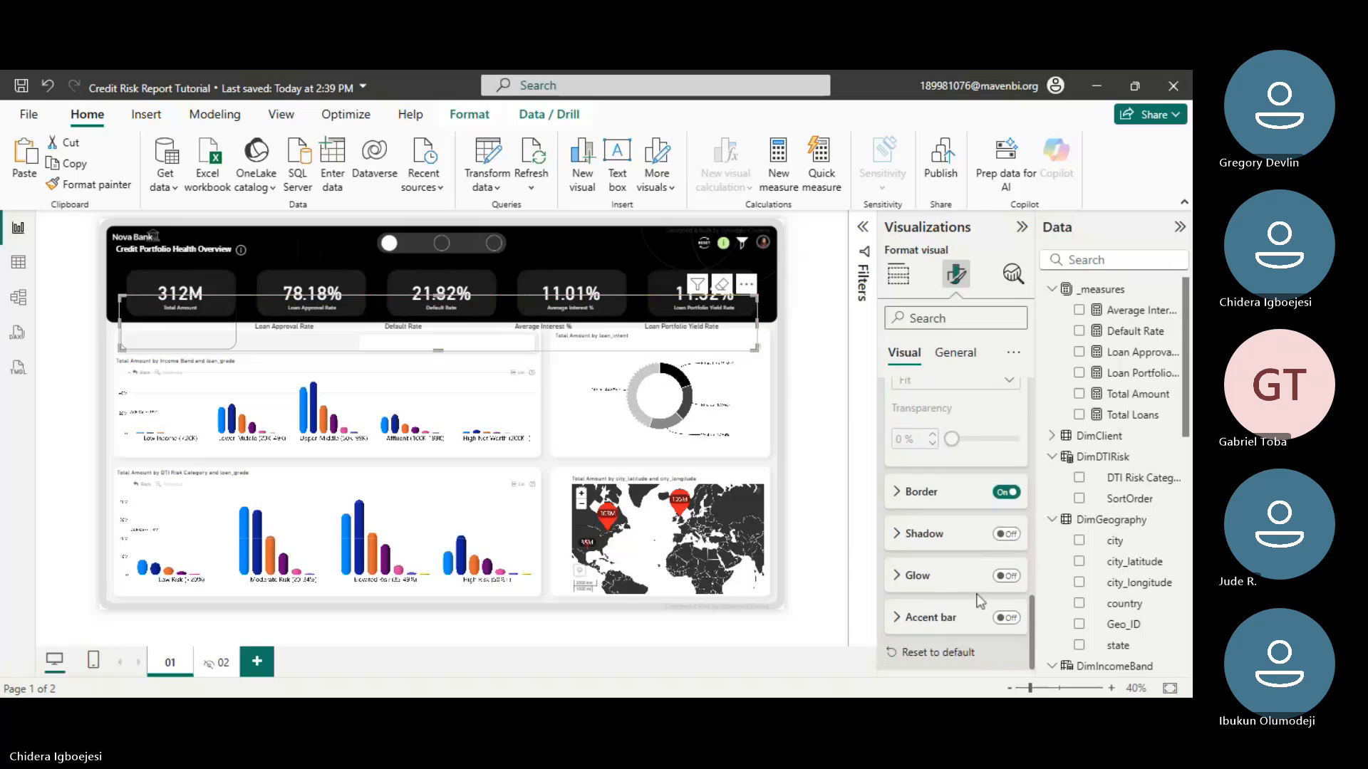
scroll(970, 550, up, 5)
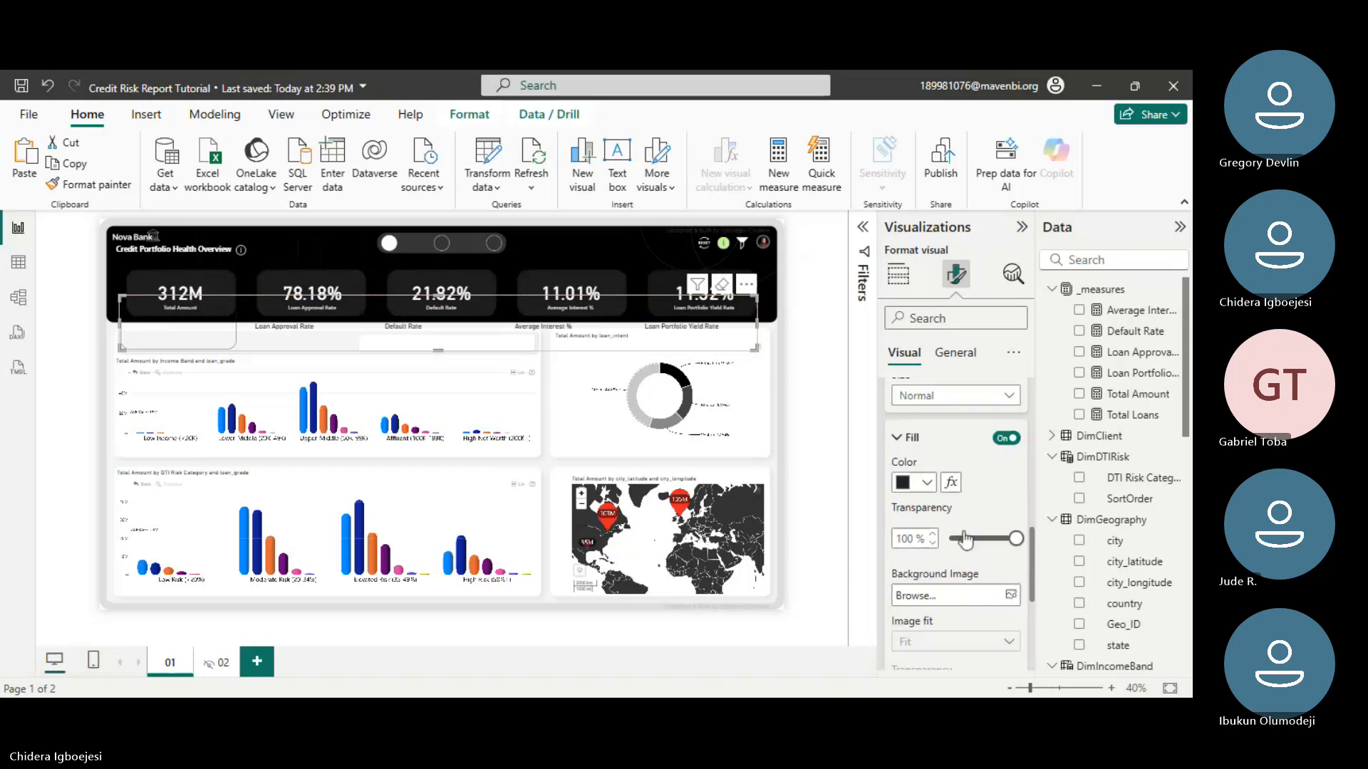
scroll(965, 539, up, 5)
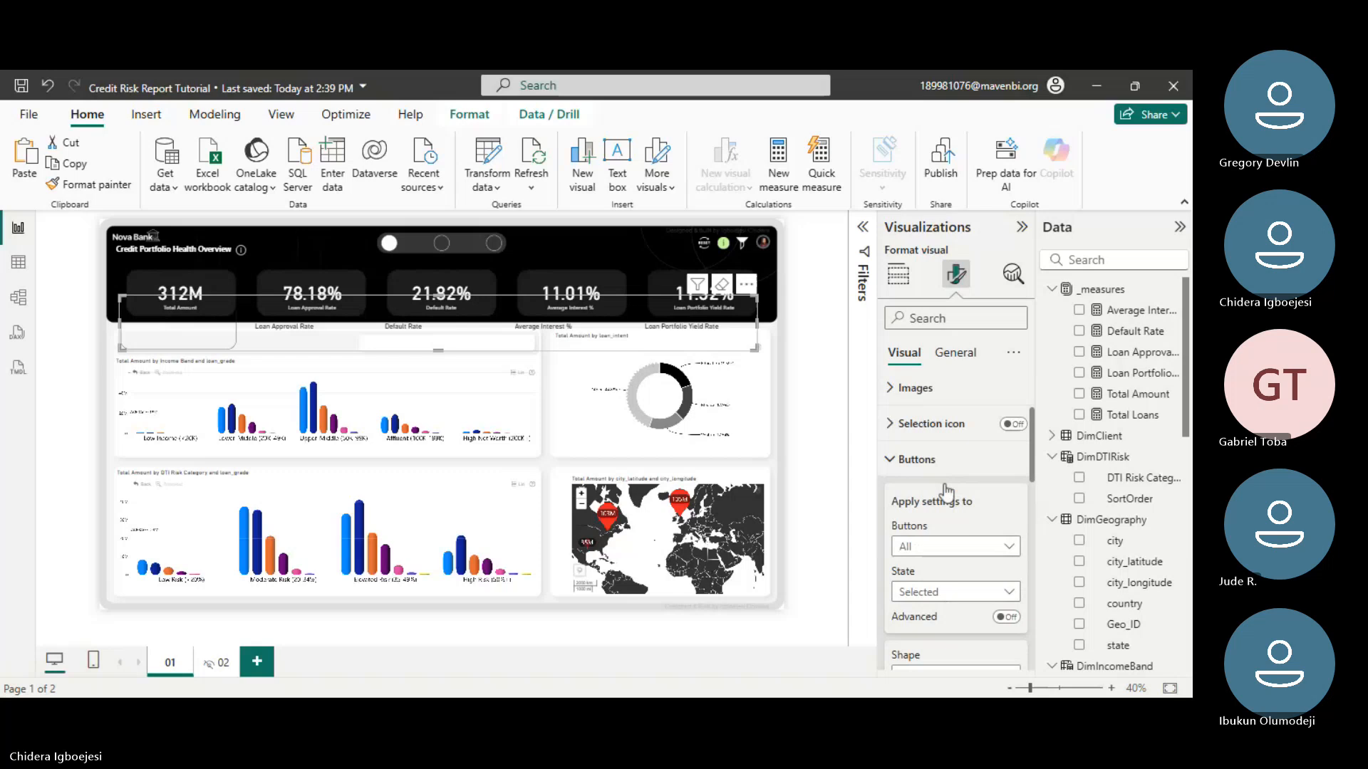
scroll(946, 491, up, 2)
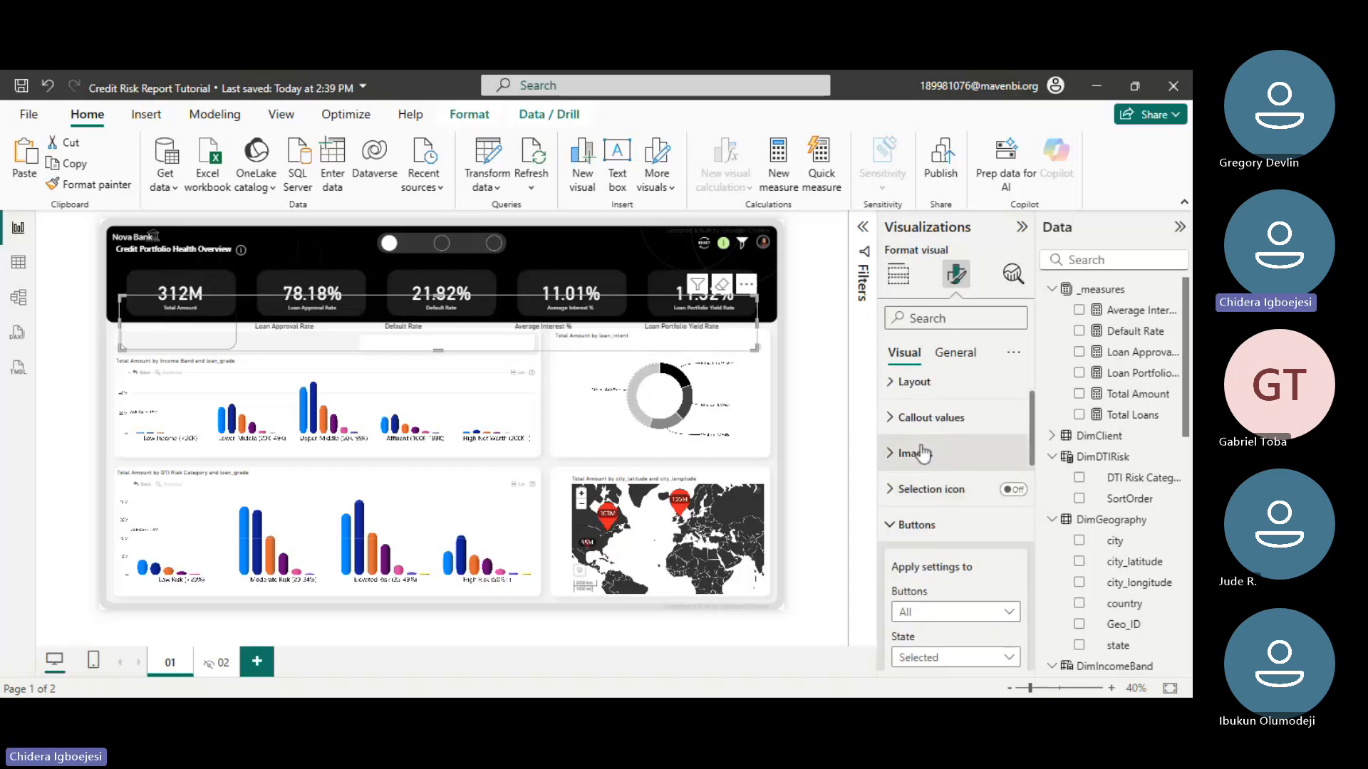
click(926, 417)
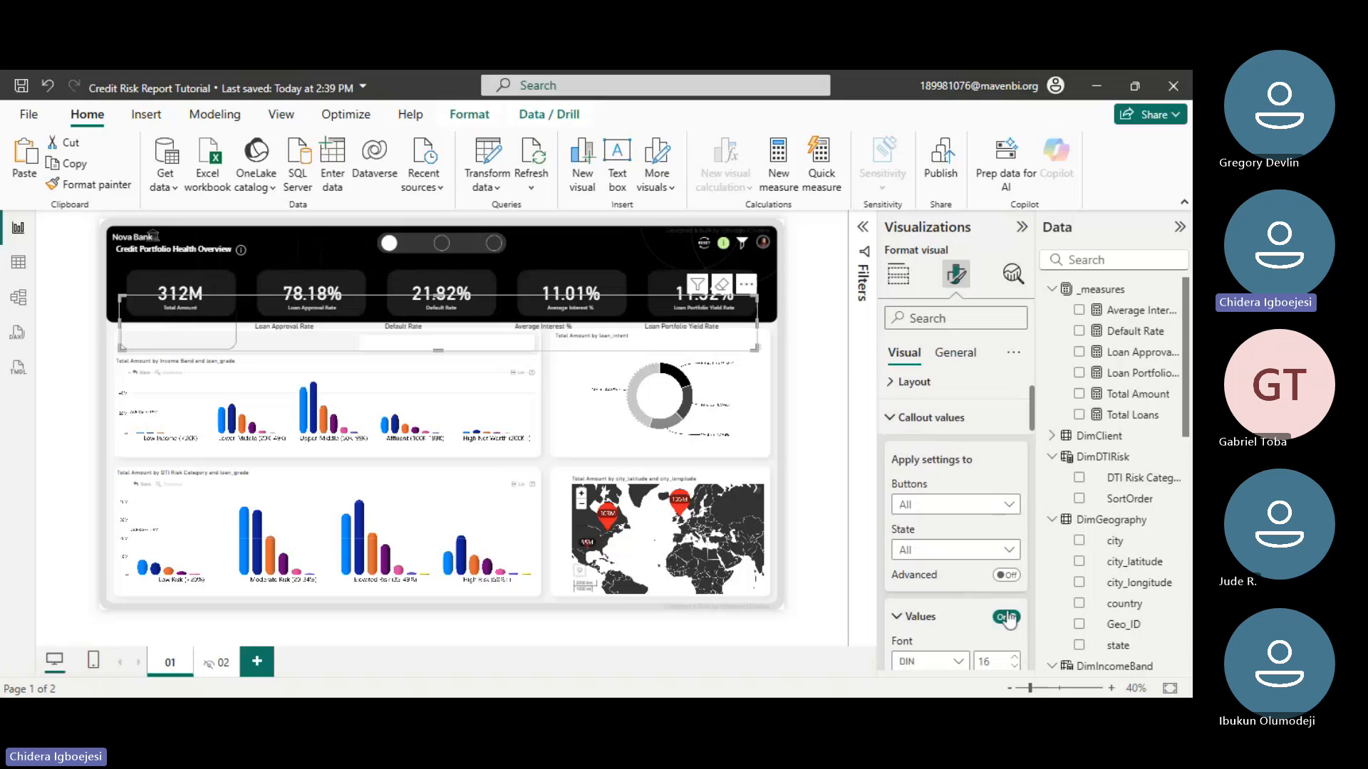
click(1006, 616)
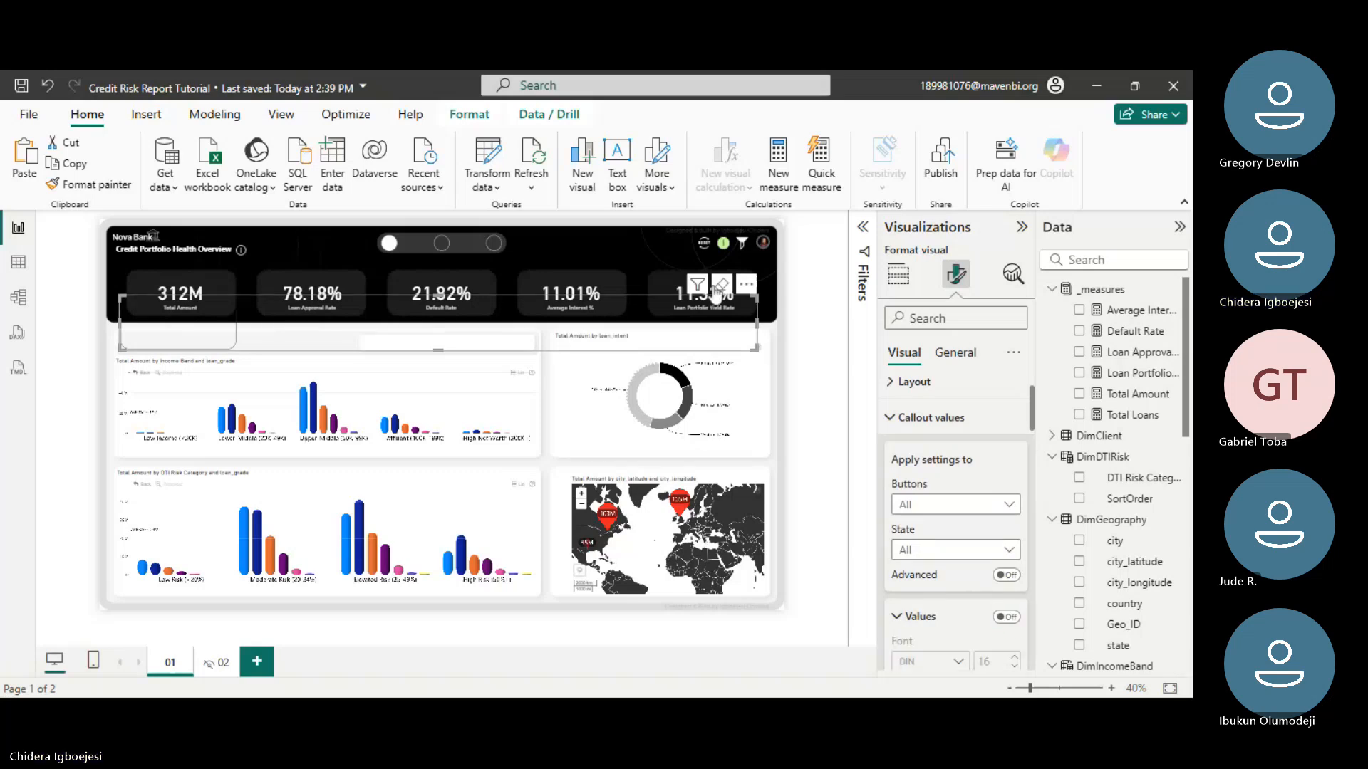
drag(741, 276, 743, 257)
- Change the Selected-state button fill to light grey, keeping its transparency at 100%
scroll(976, 537, down, 5)
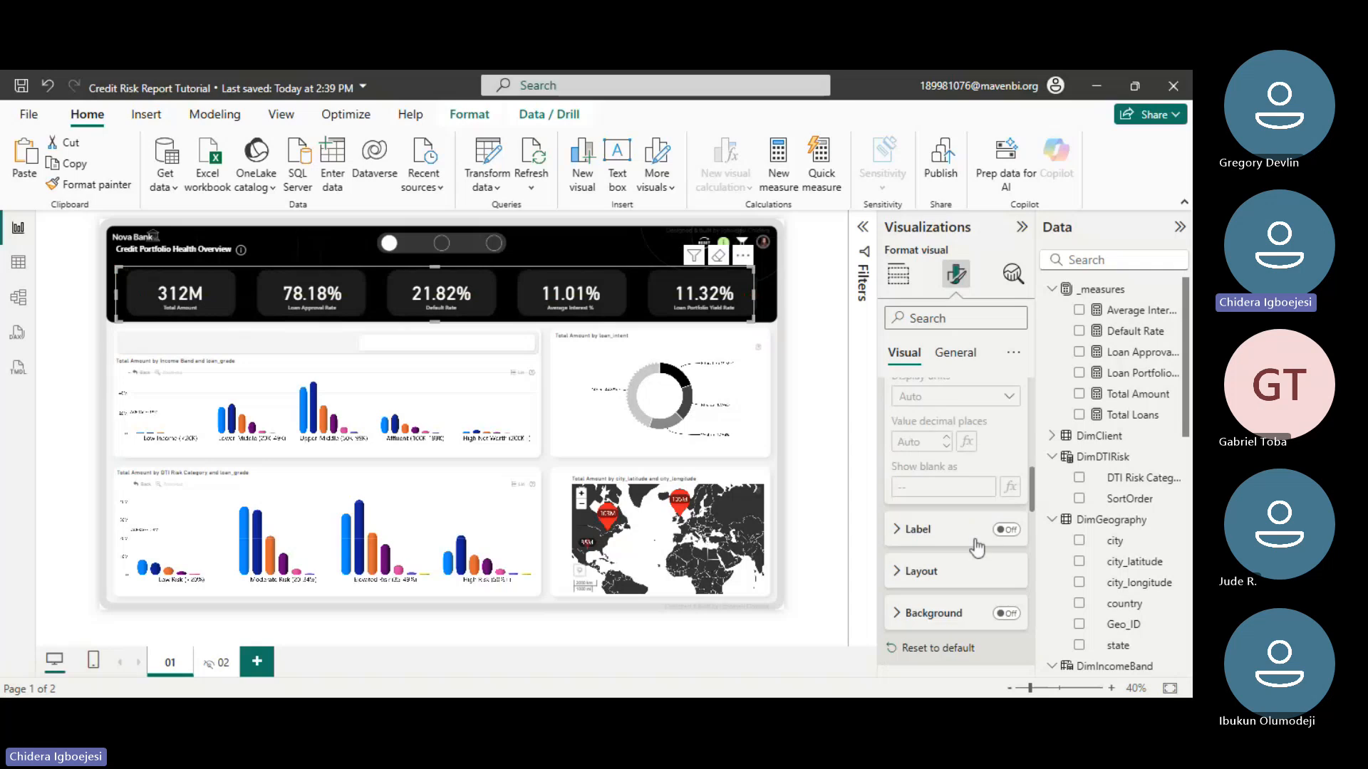
scroll(959, 486, up, 5)
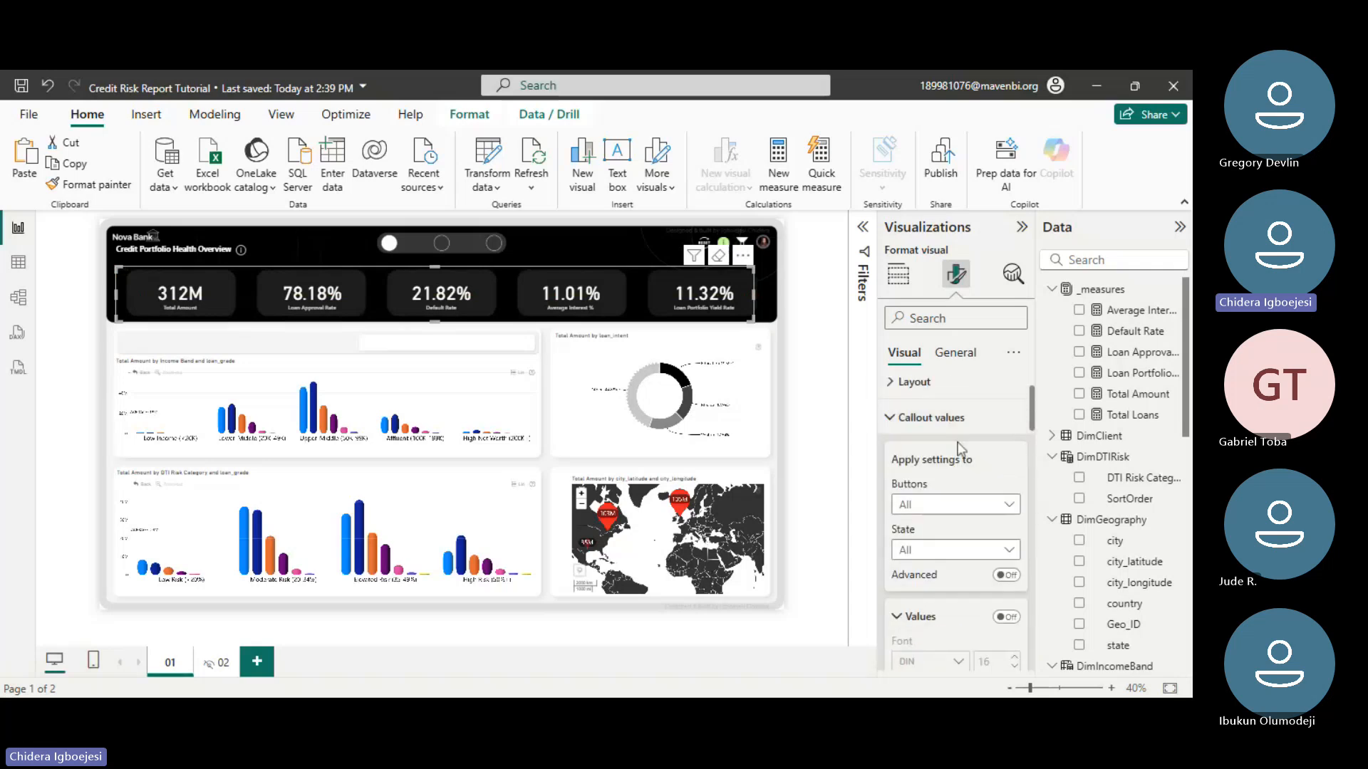
scroll(949, 477, up, 1)
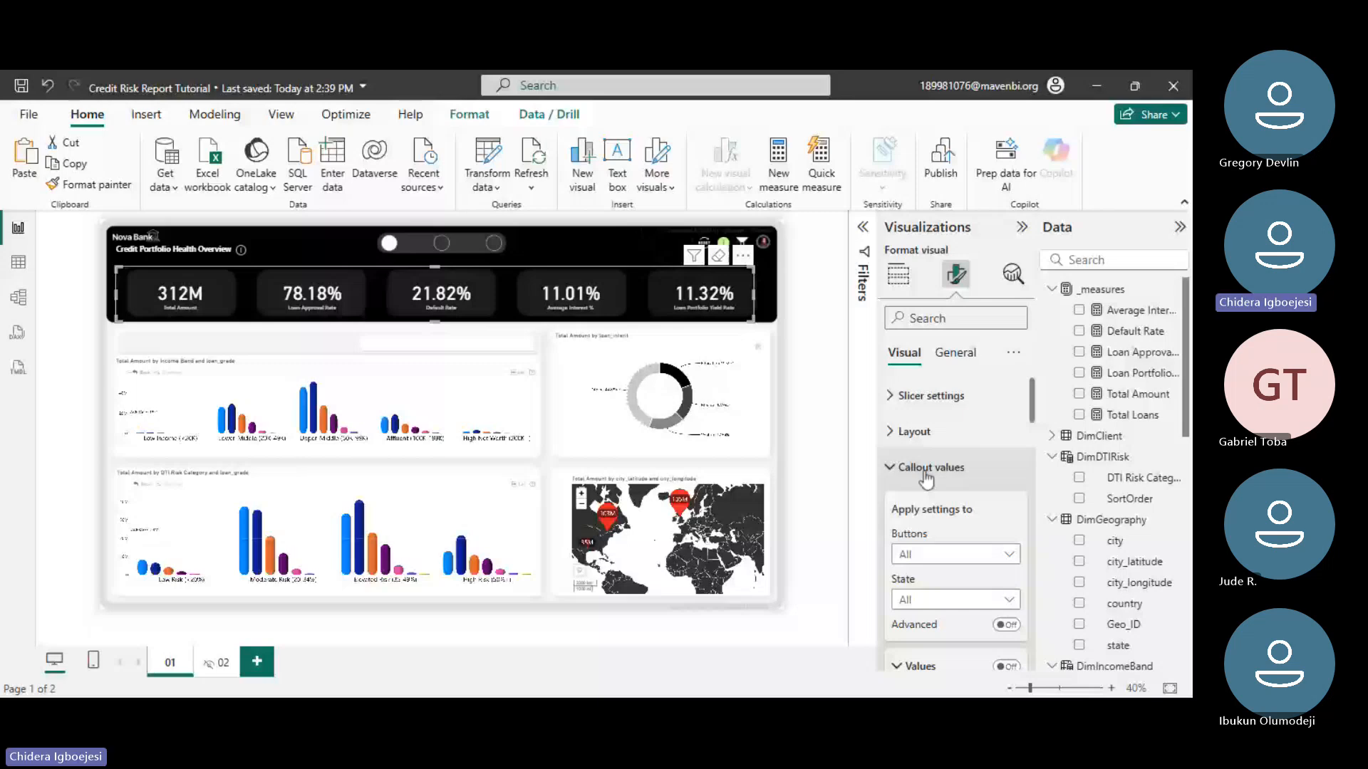
scroll(926, 481, down, 5)
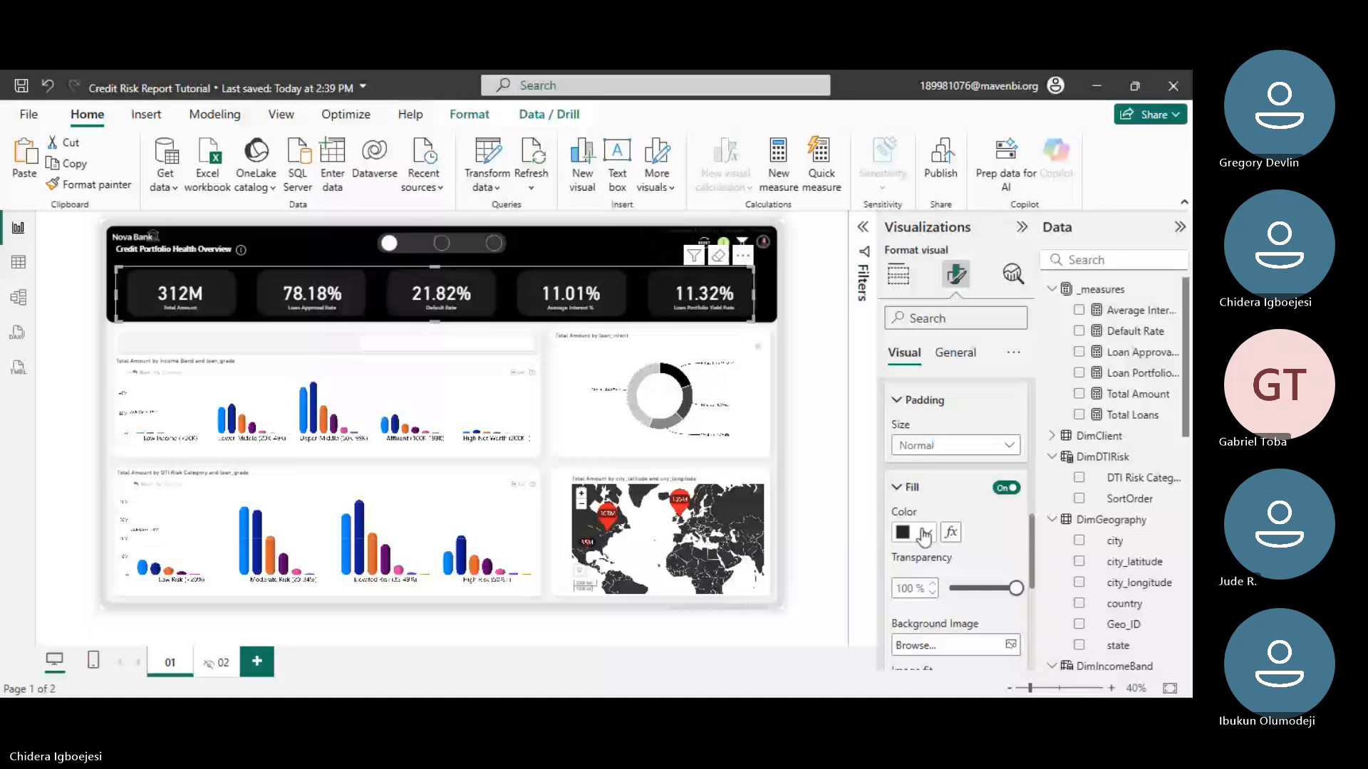
click(924, 536)
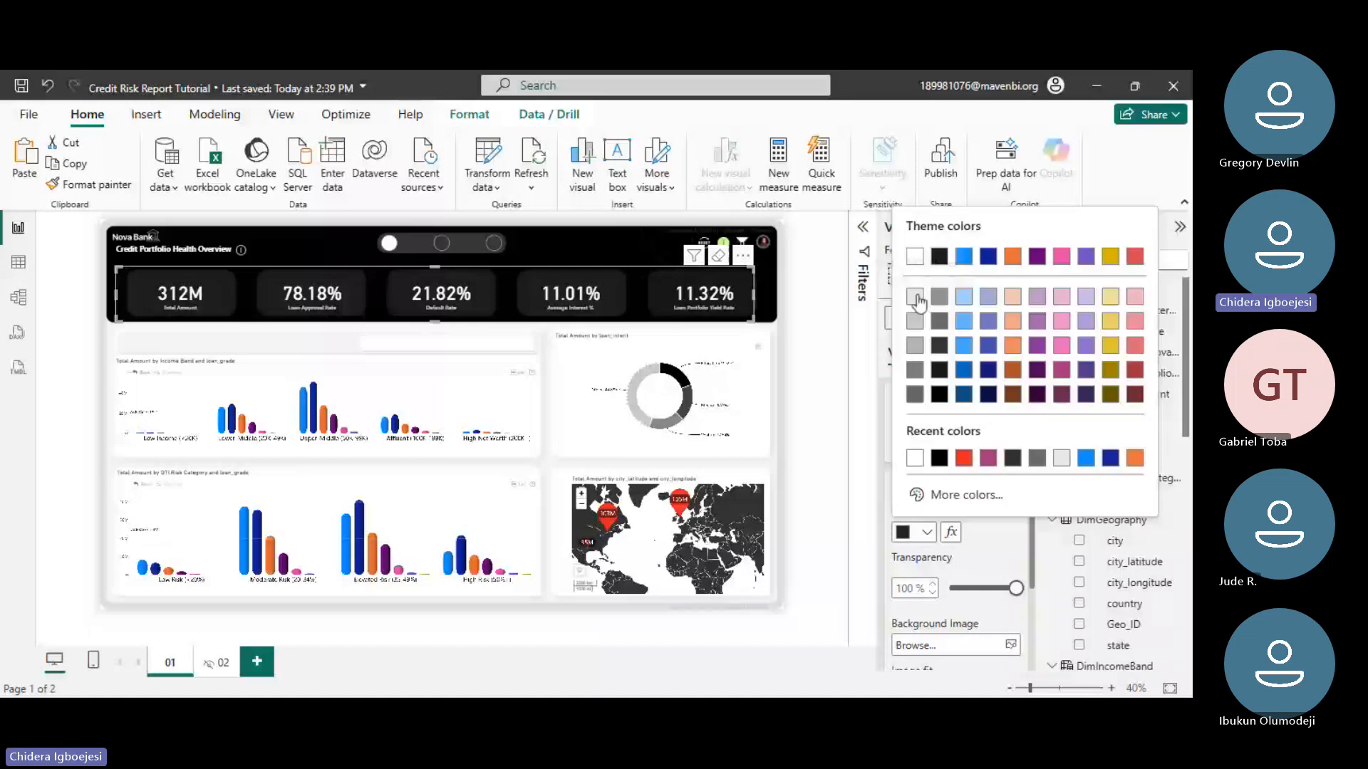
click(916, 298)
scroll(960, 470, up, 3)
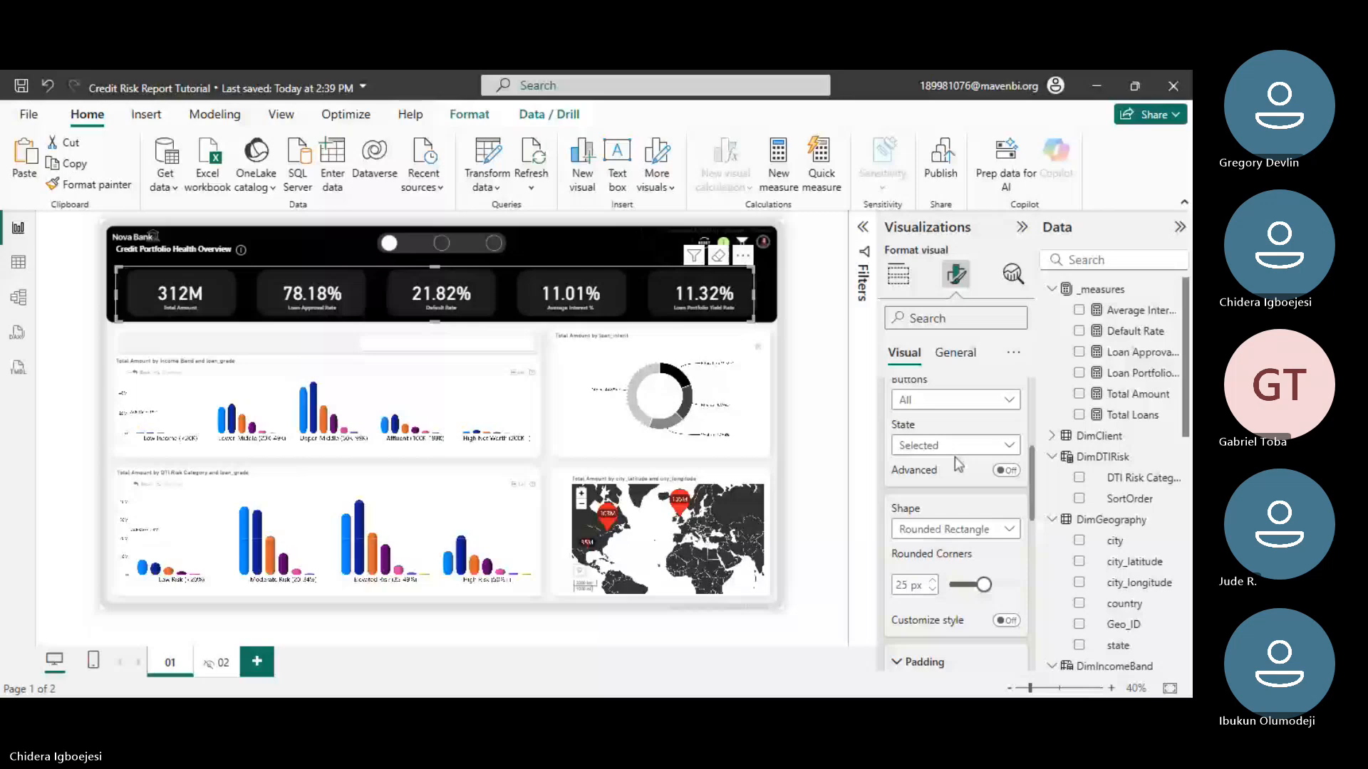
scroll(960, 465, down, 3)
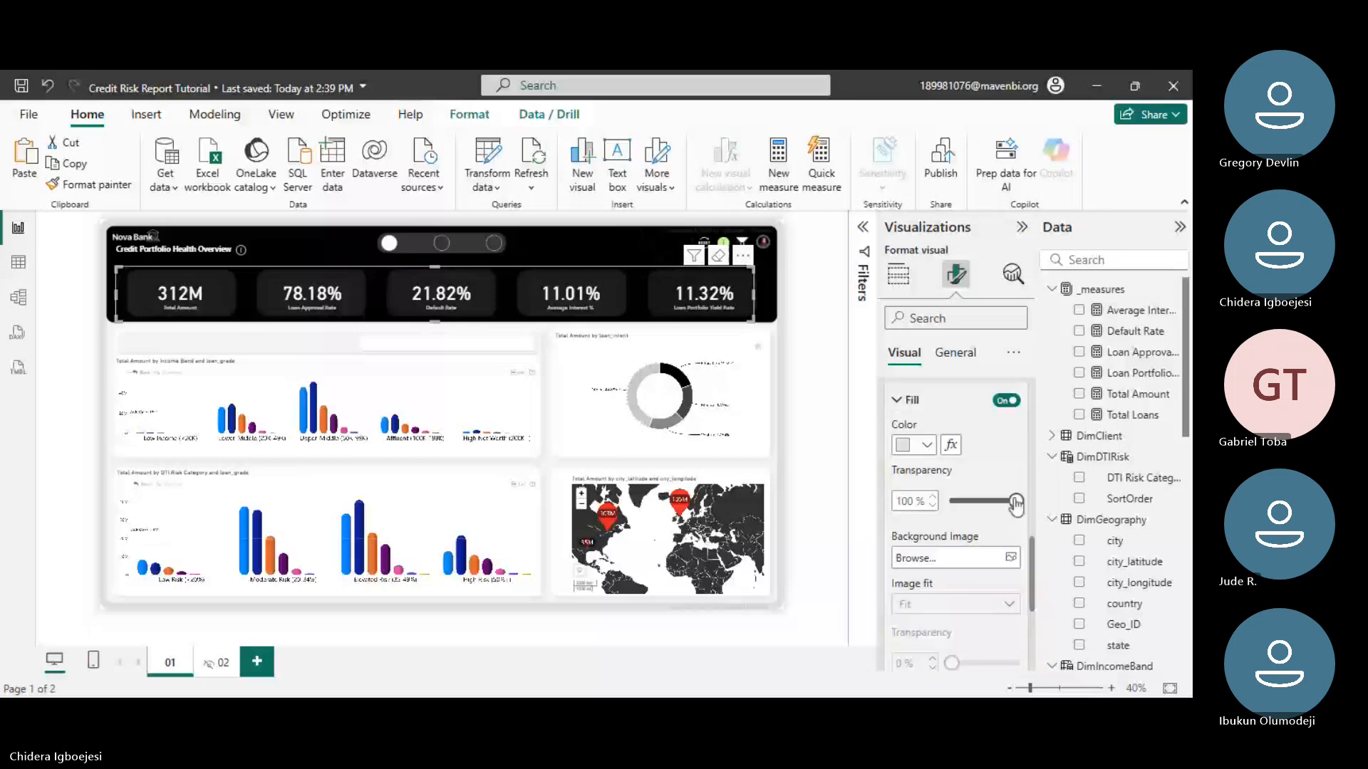
mouse_move(1012, 501)
mouse_down()
mouse_move(967, 502)
mouse_move(1020, 503)
mouse_up()
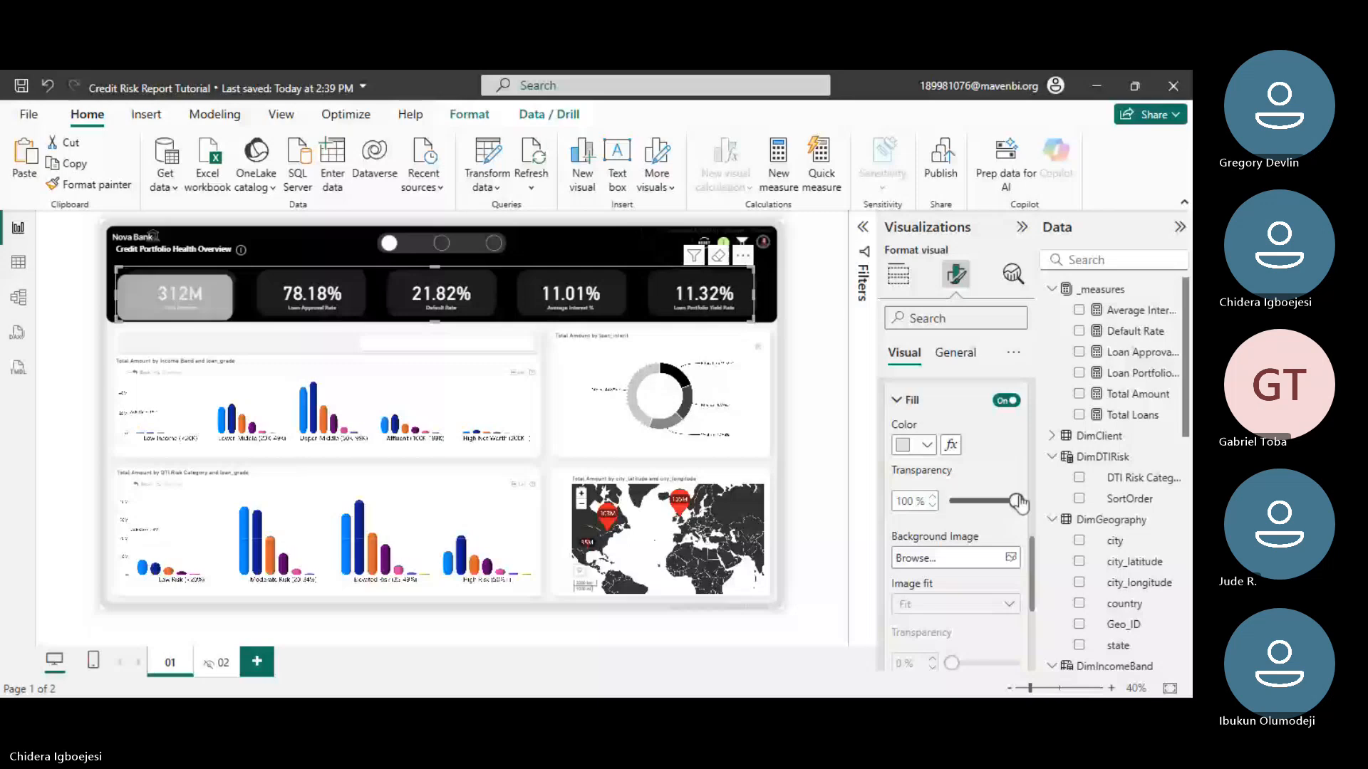
- Format the Selected-state button border as light grey, 2 px wide, with 23% transparency
scroll(963, 557, down, 3)
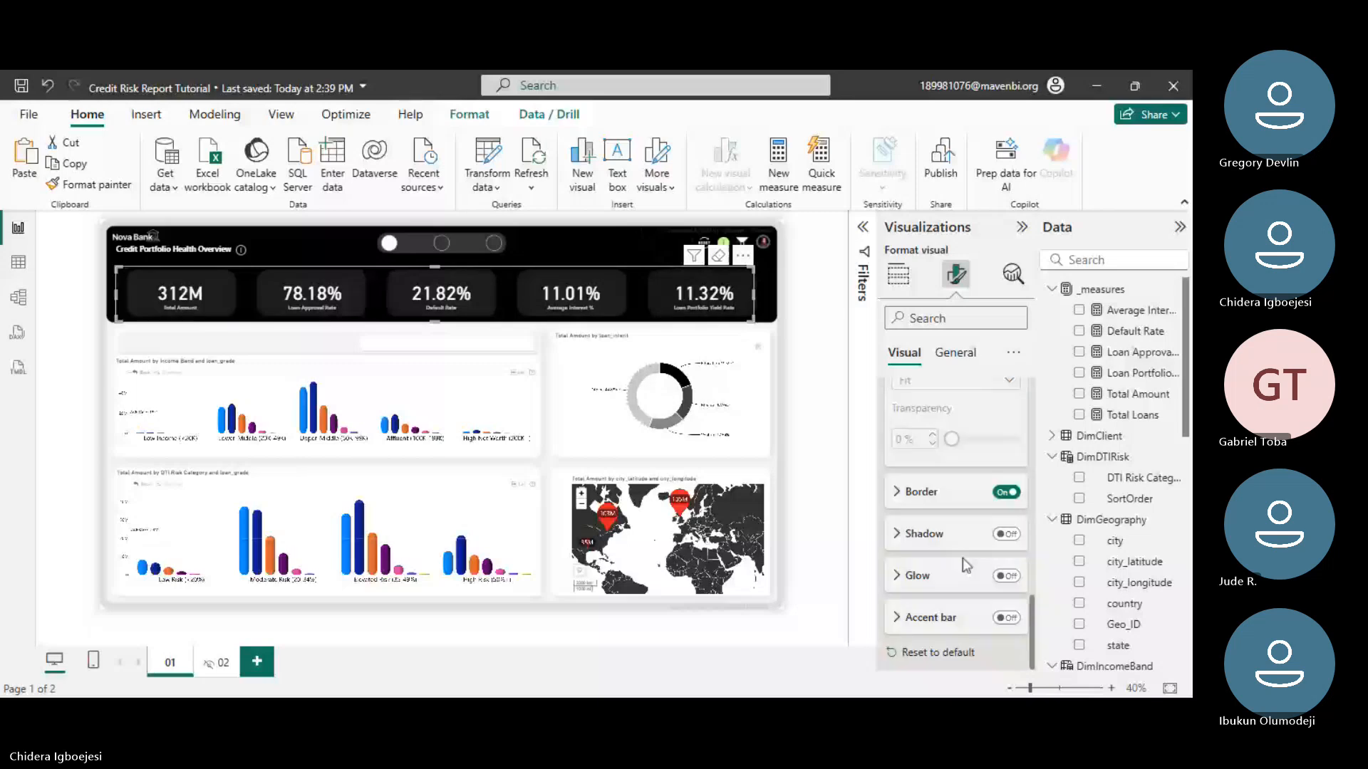
click(939, 506)
drag(951, 639, 973, 641)
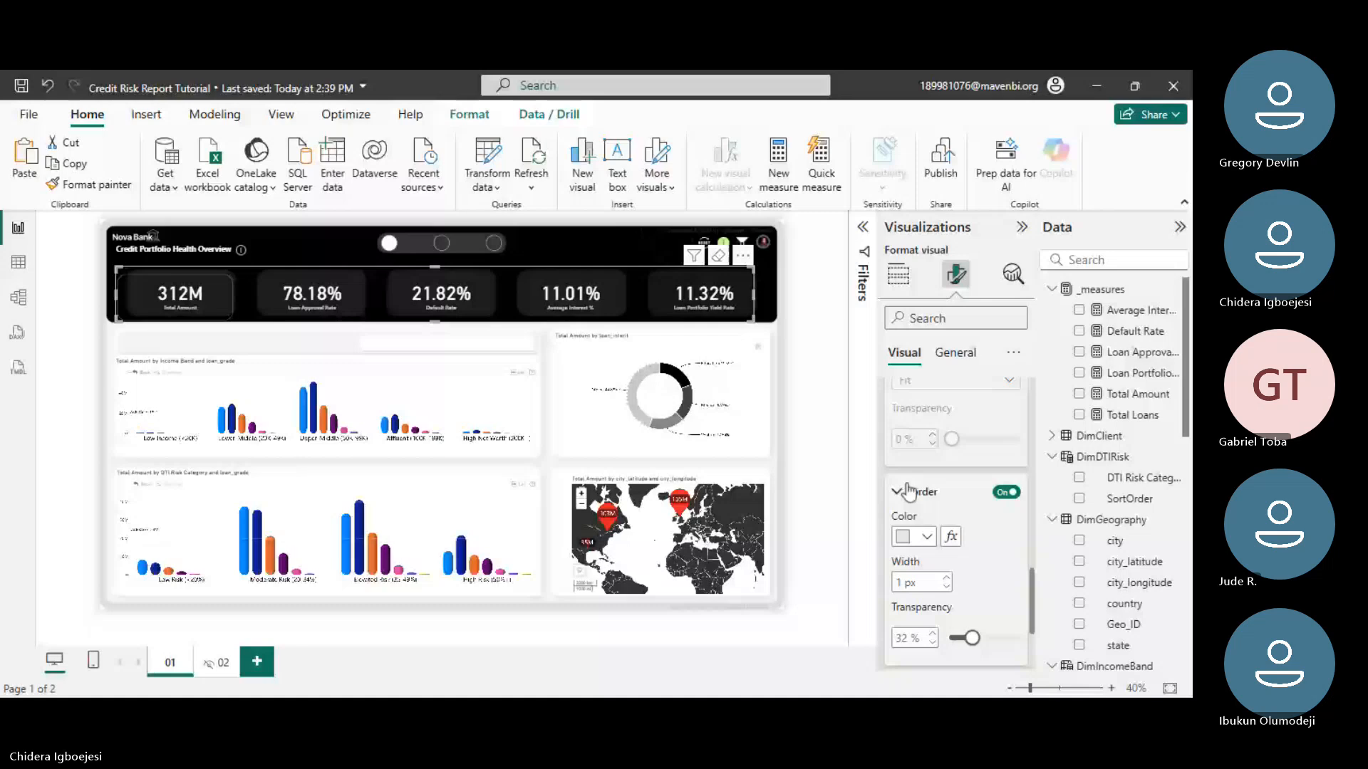
click(946, 578)
drag(992, 648, 963, 638)
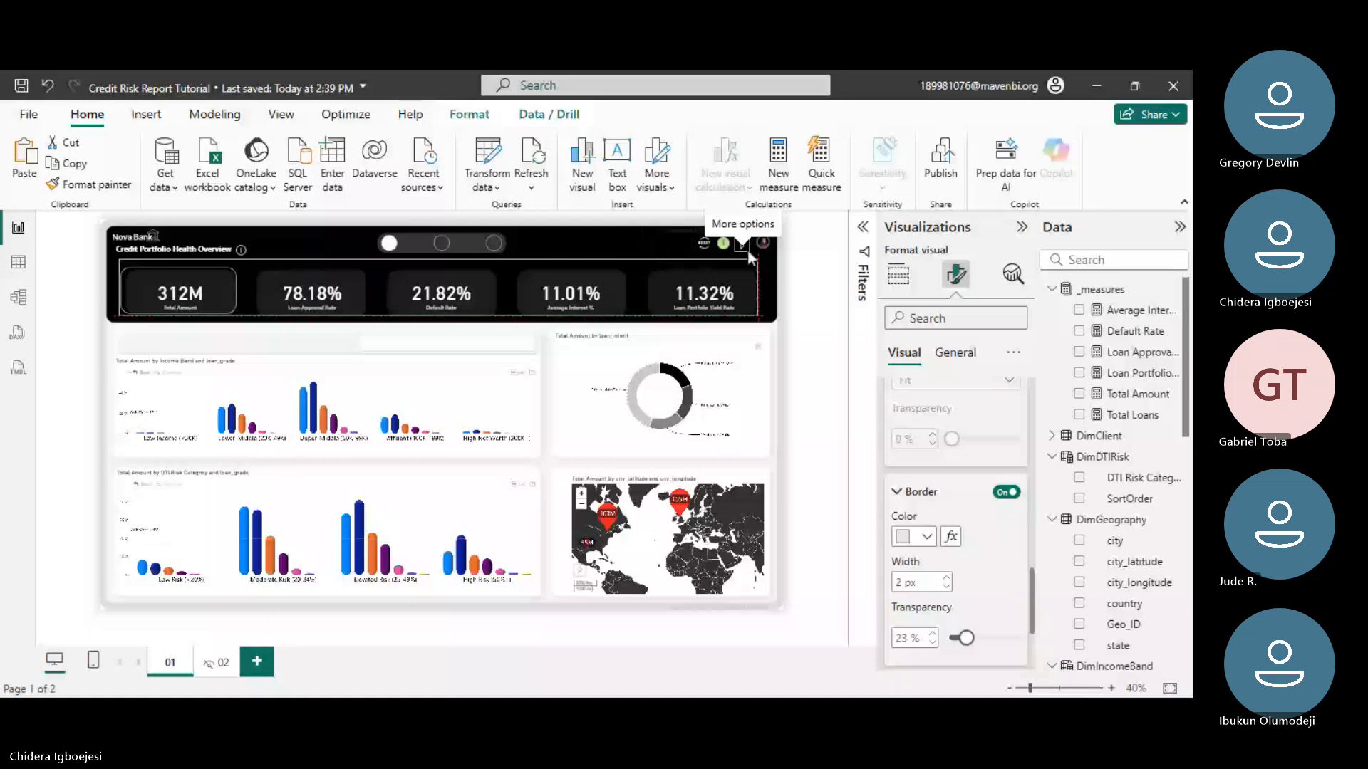
- Reposition the transparent KPIs slicer so its selected outline lines up with the Total Amount card
drag(747, 250, 757, 289)
click(953, 313)
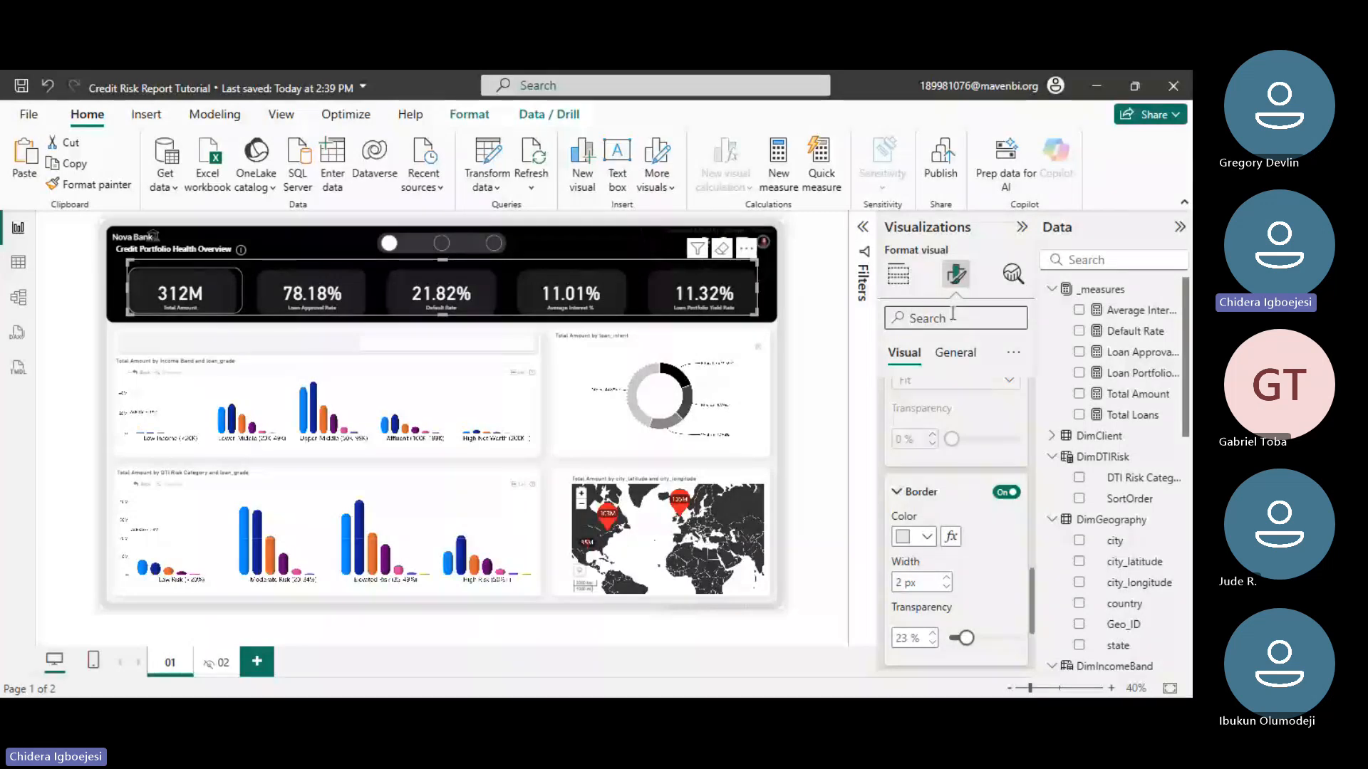
- Find the KPIs slicer's space between buttons setting and try spacings of 30, 50, 20 and 10 px
text(s)
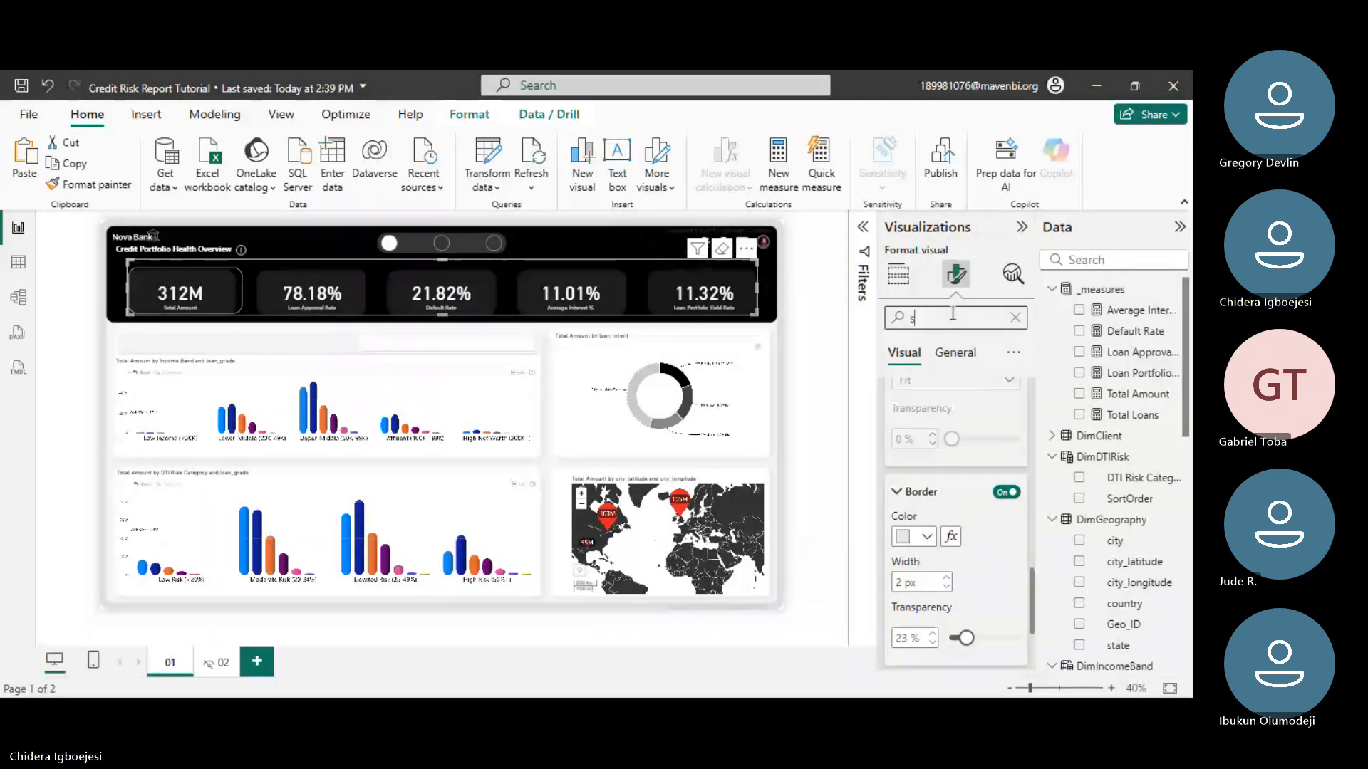
text(pac)
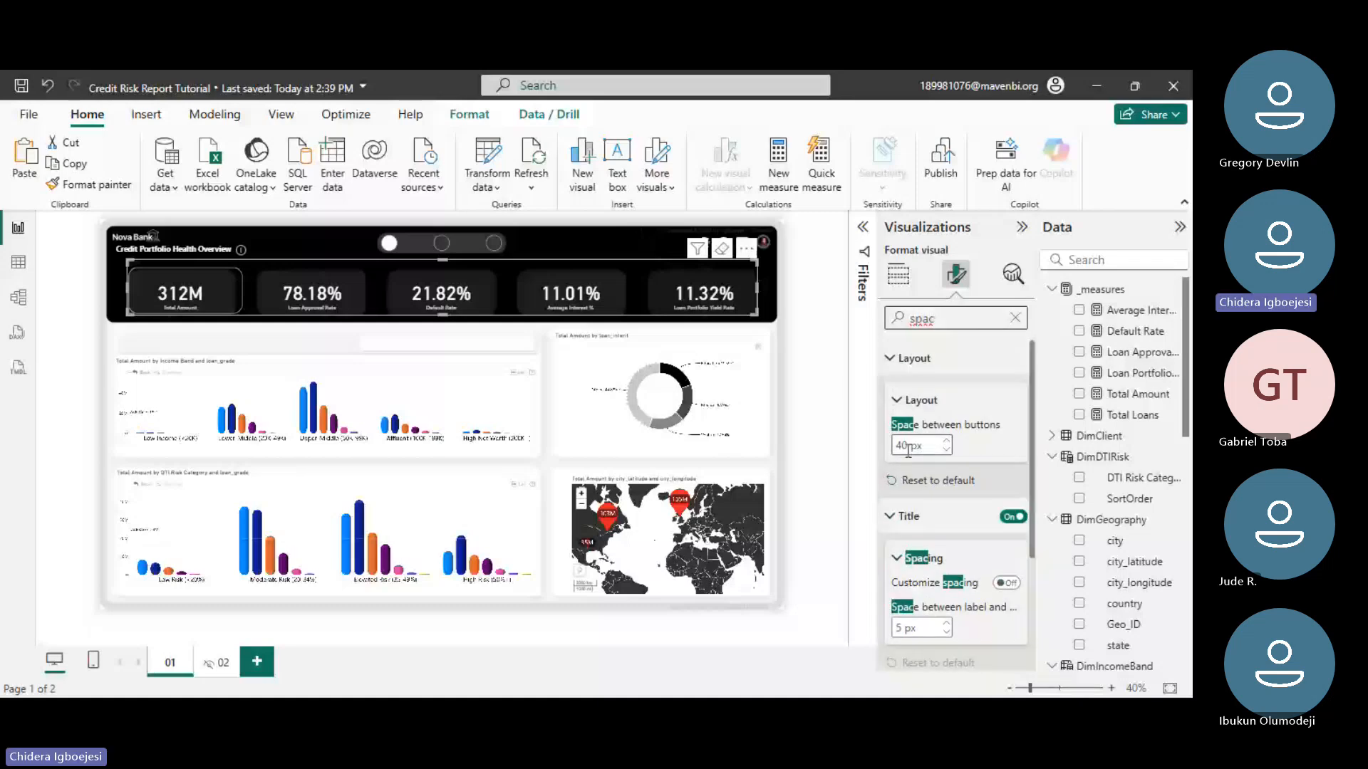
double_click(908, 449)
text(30)
double_click(906, 446)
text(50)
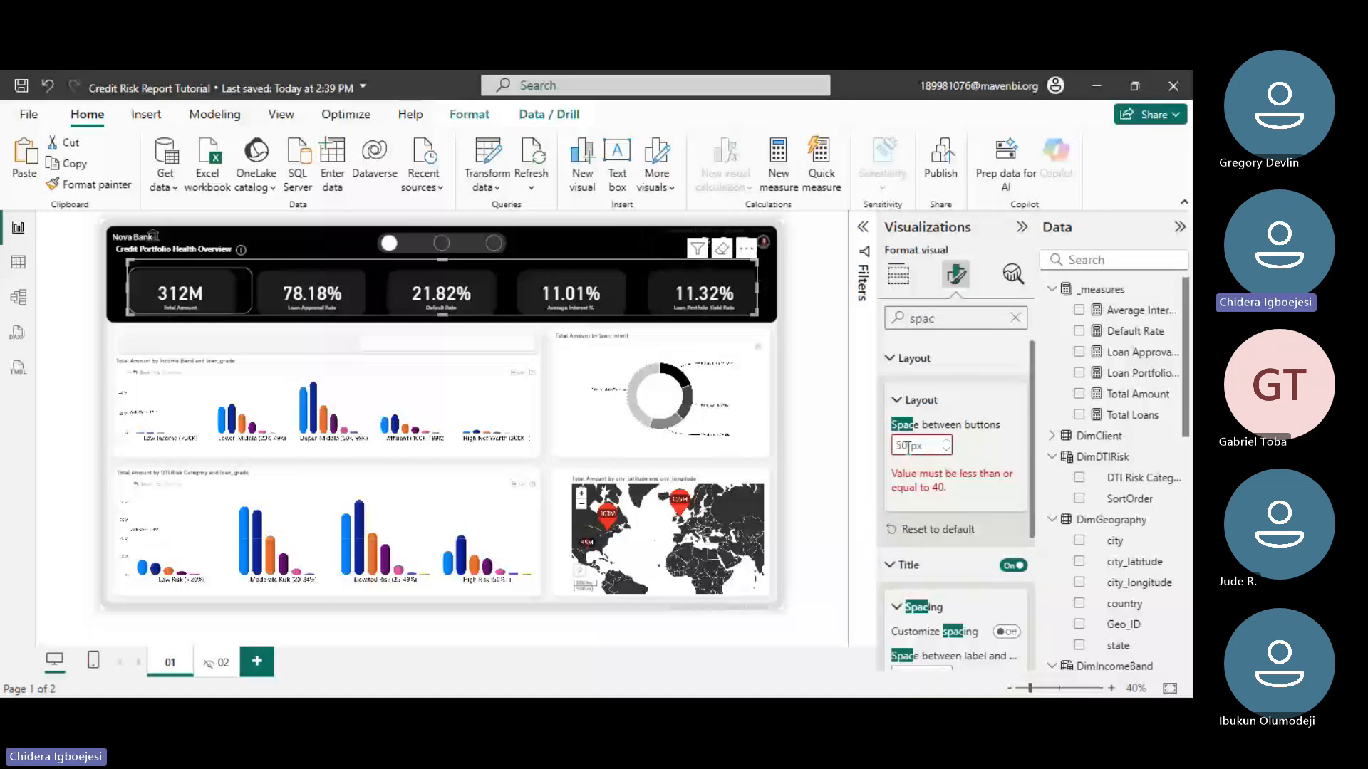
double_click(907, 446)
text(20)
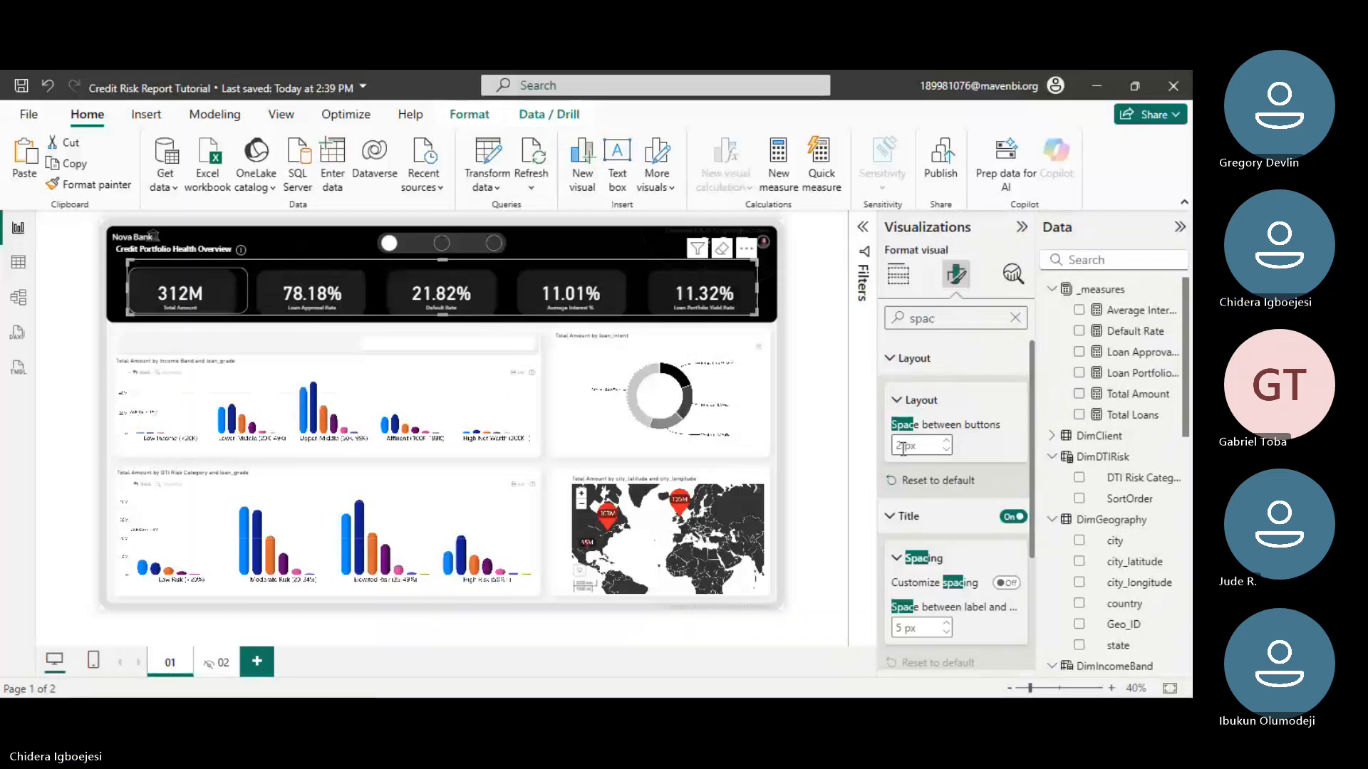
key(BackSpace)
key(BackSpace)
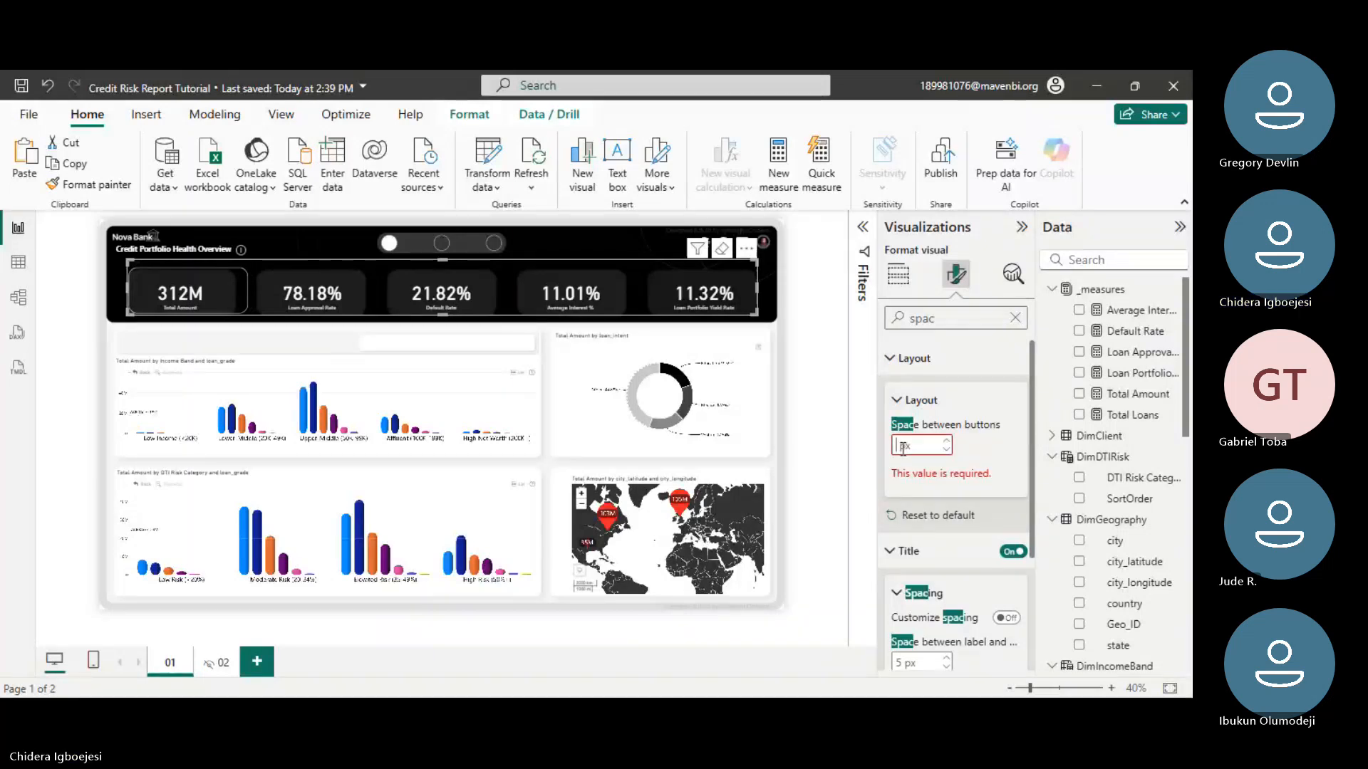
text(10)
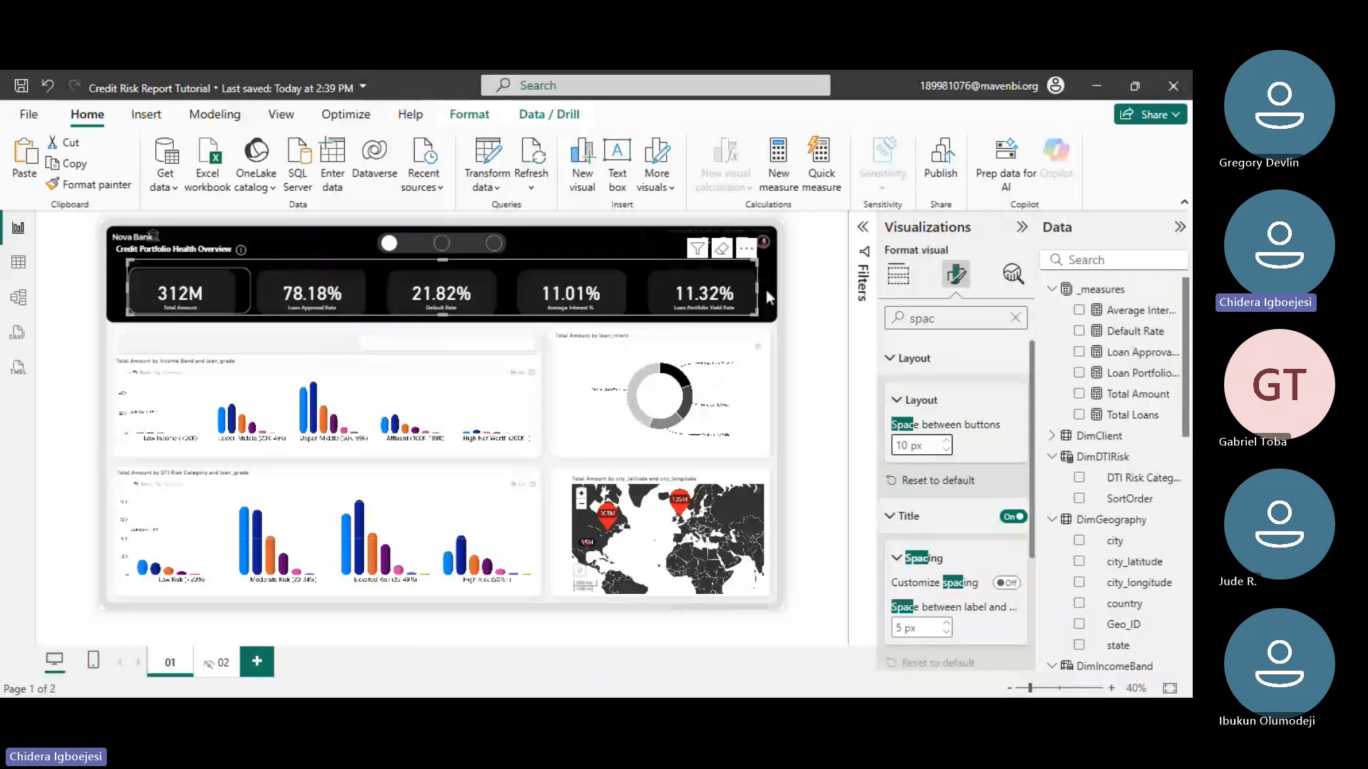
- Try 50 px again for the space between the slicer's buttons, restore the original 40 px spacing and deselect the slicer
double_click(900, 446)
click(823, 445)
double_click(900, 445)
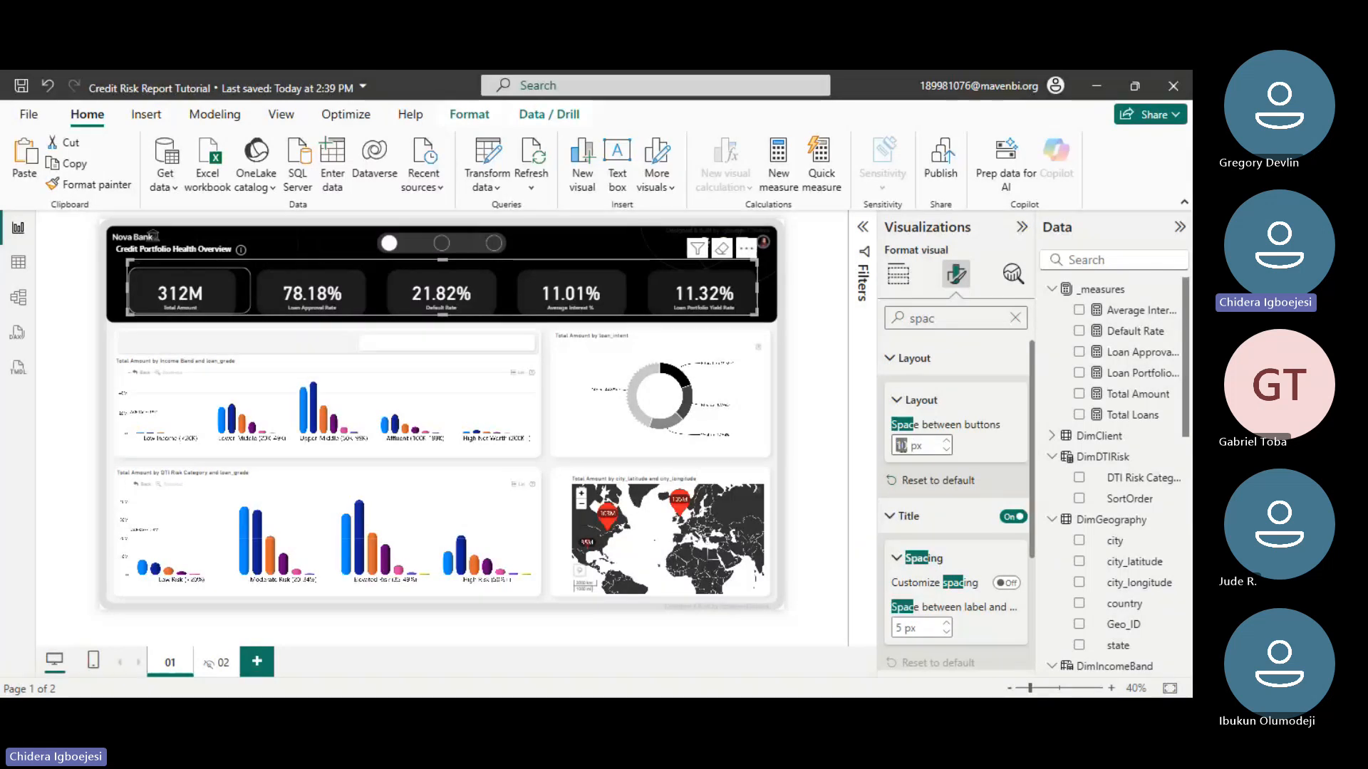
text(50)
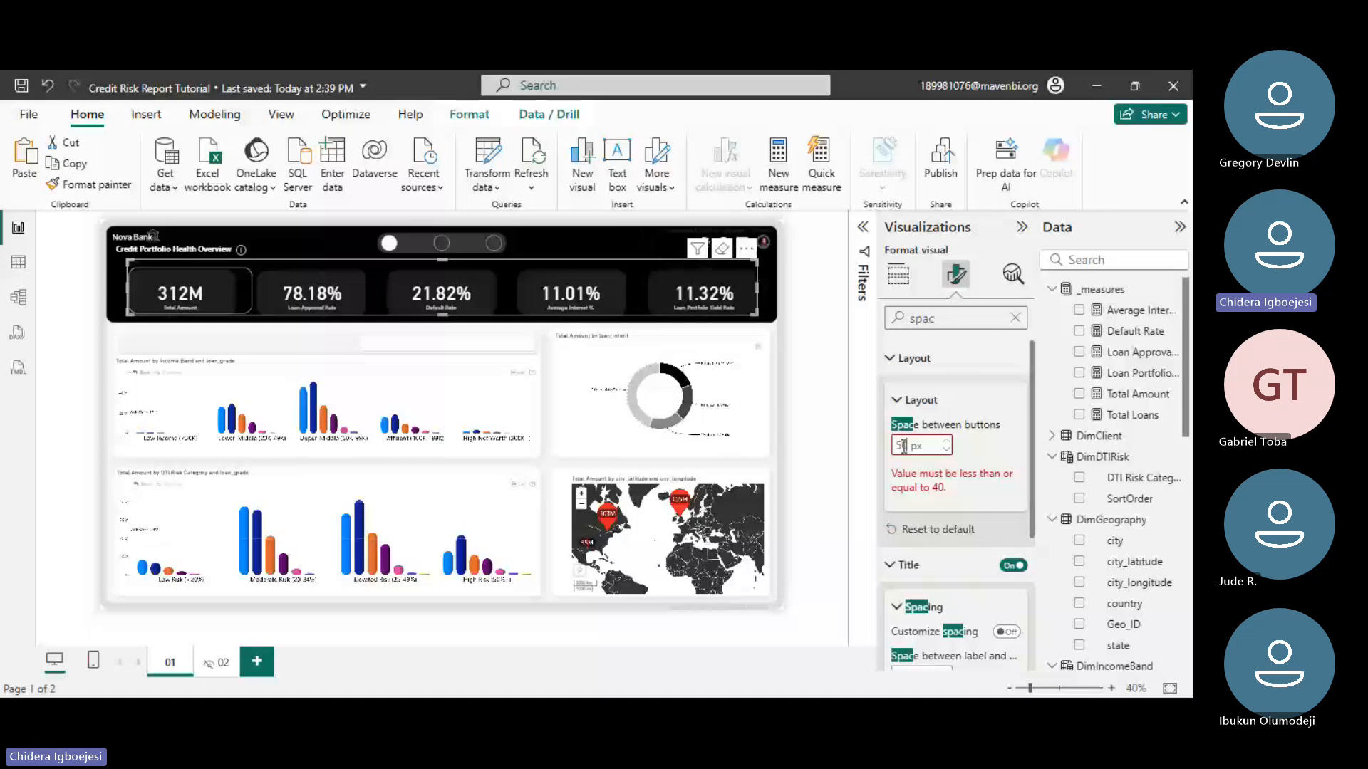
key(BackSpace)
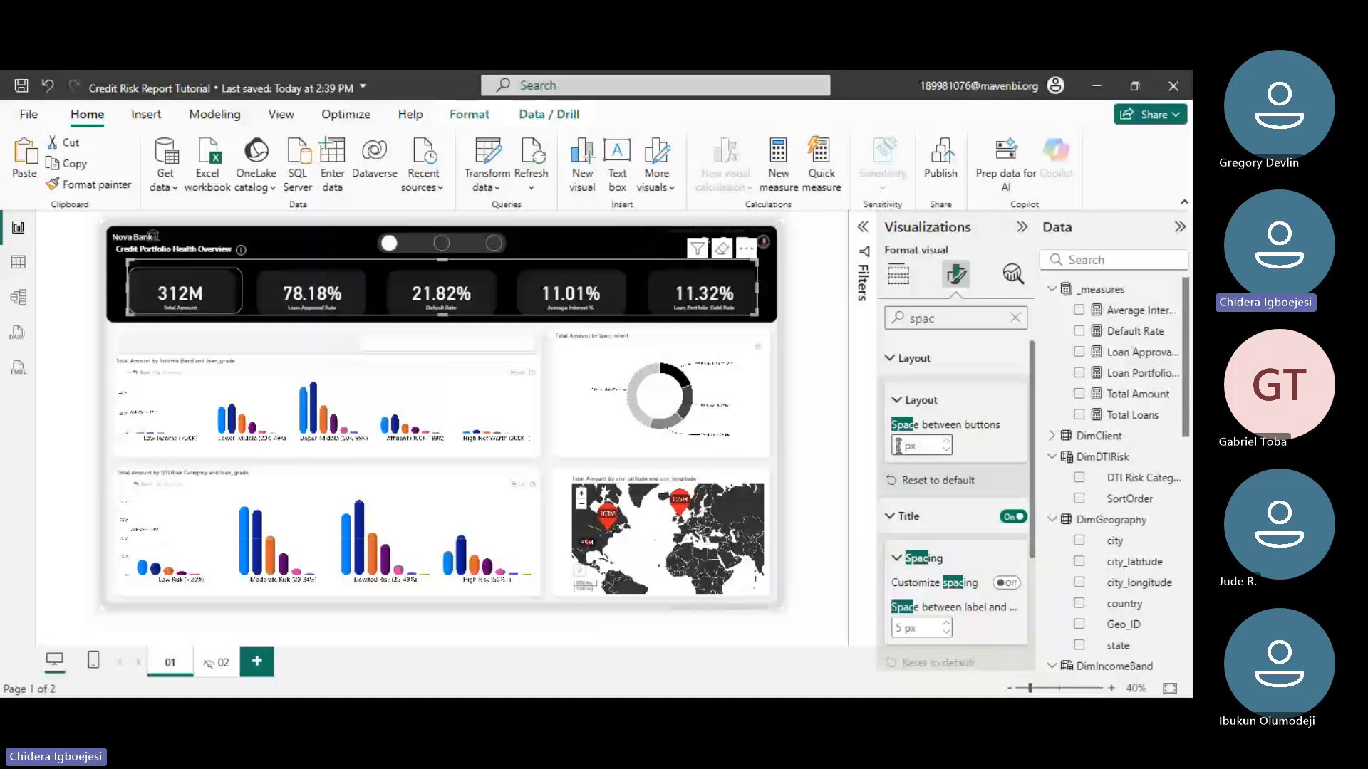
click(781, 292)
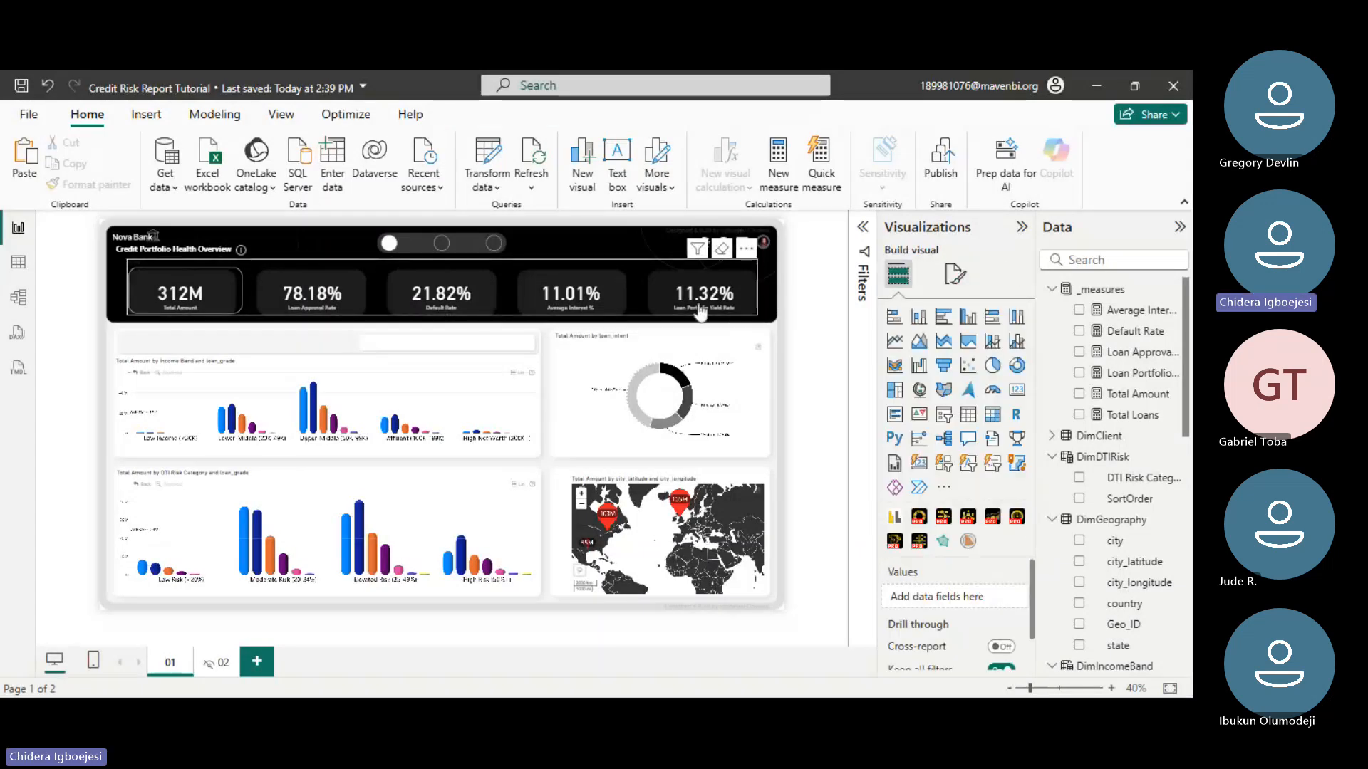
- Select the Loan Approval Rate button in the transparent slicer and nudge the slicer so its outline fits that card
click(288, 299)
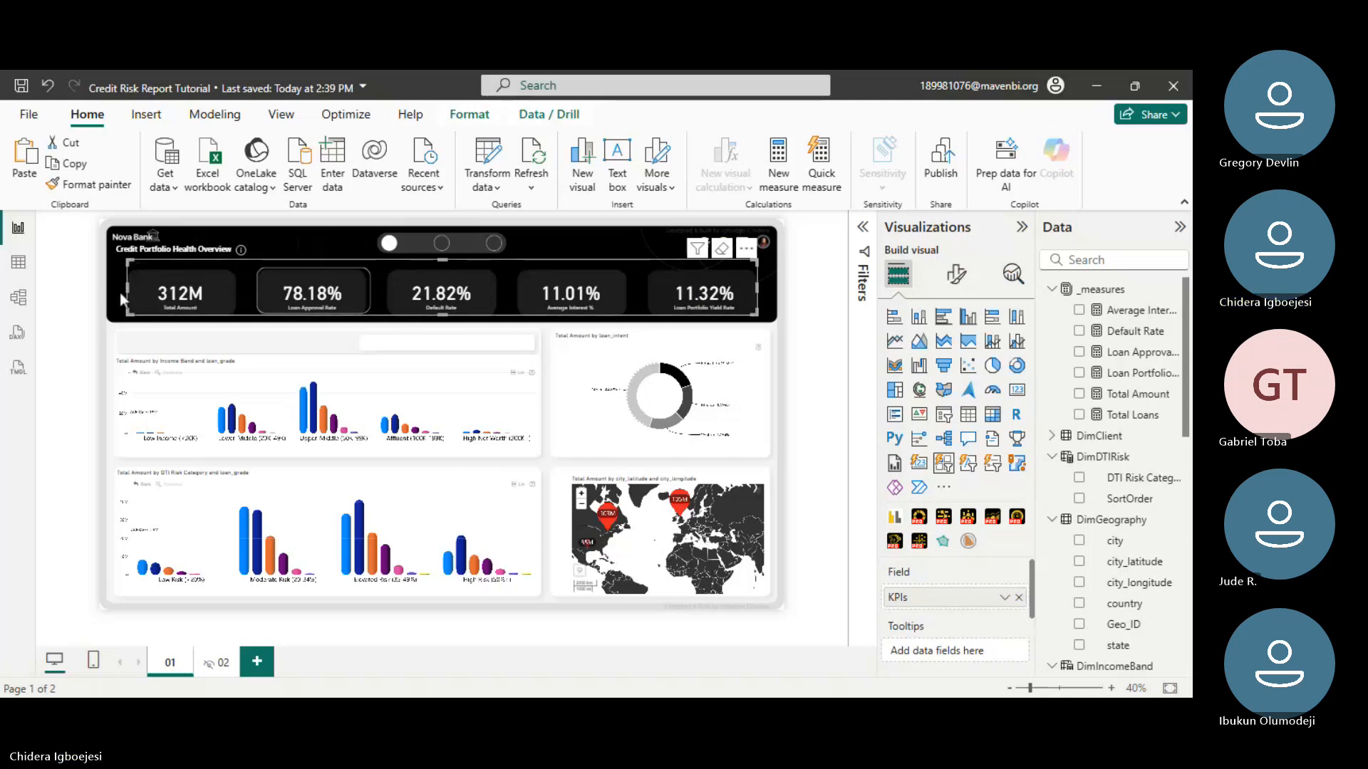
drag(123, 288, 127, 293)
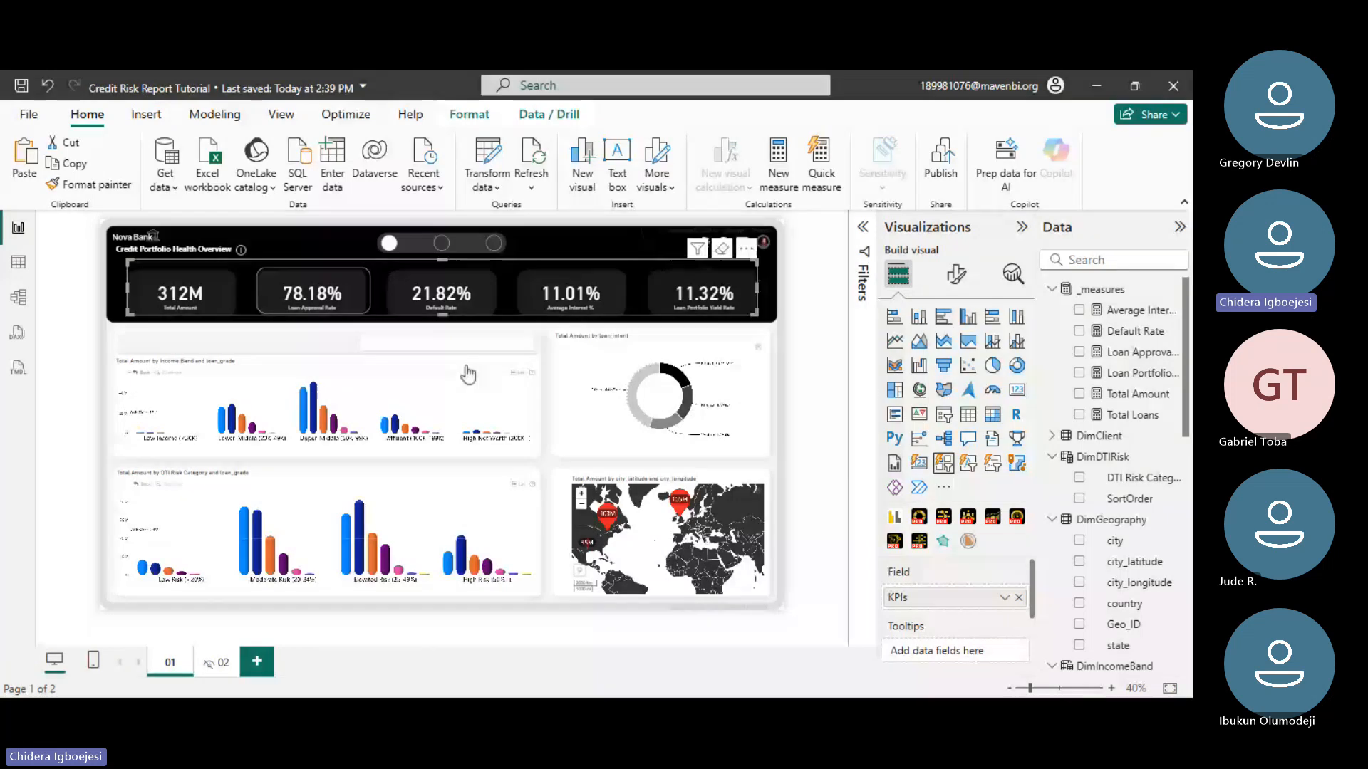
click(805, 341)
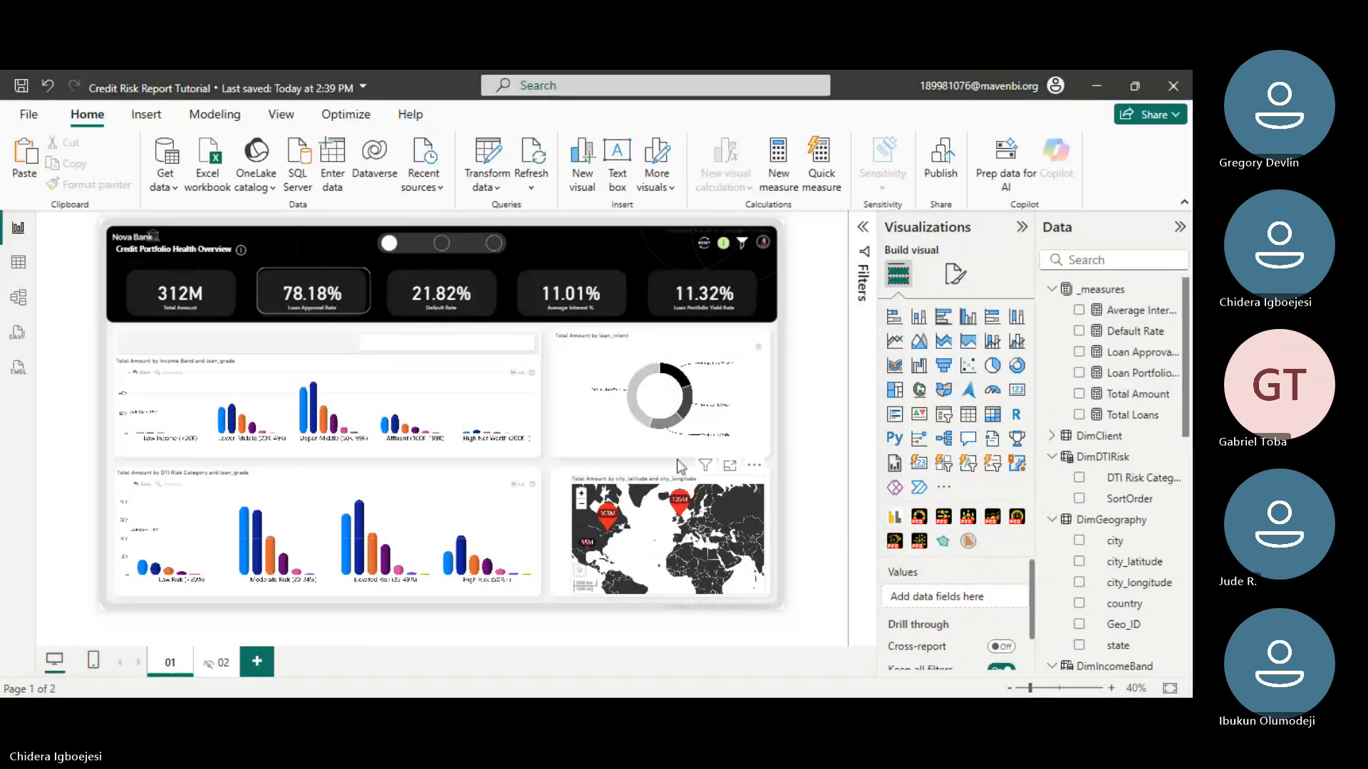
click(374, 298)
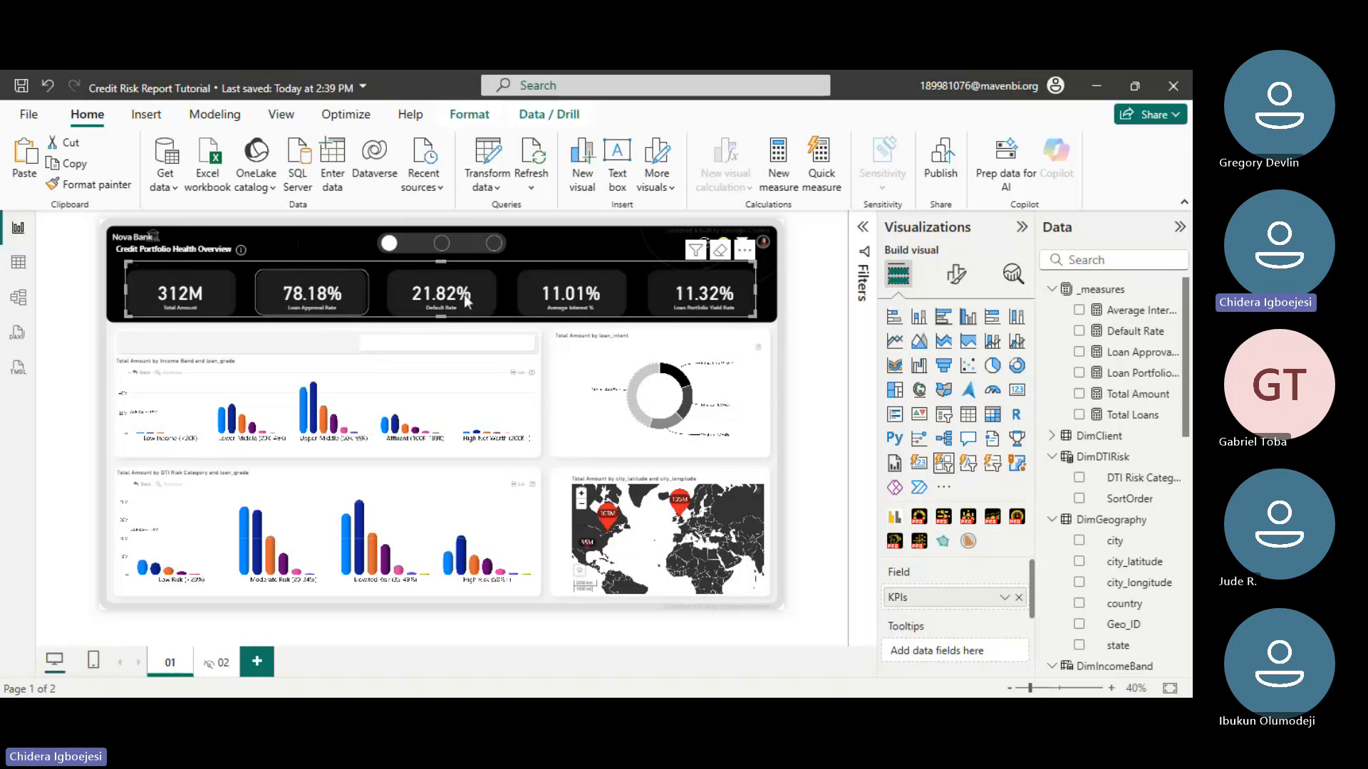
click(278, 336)
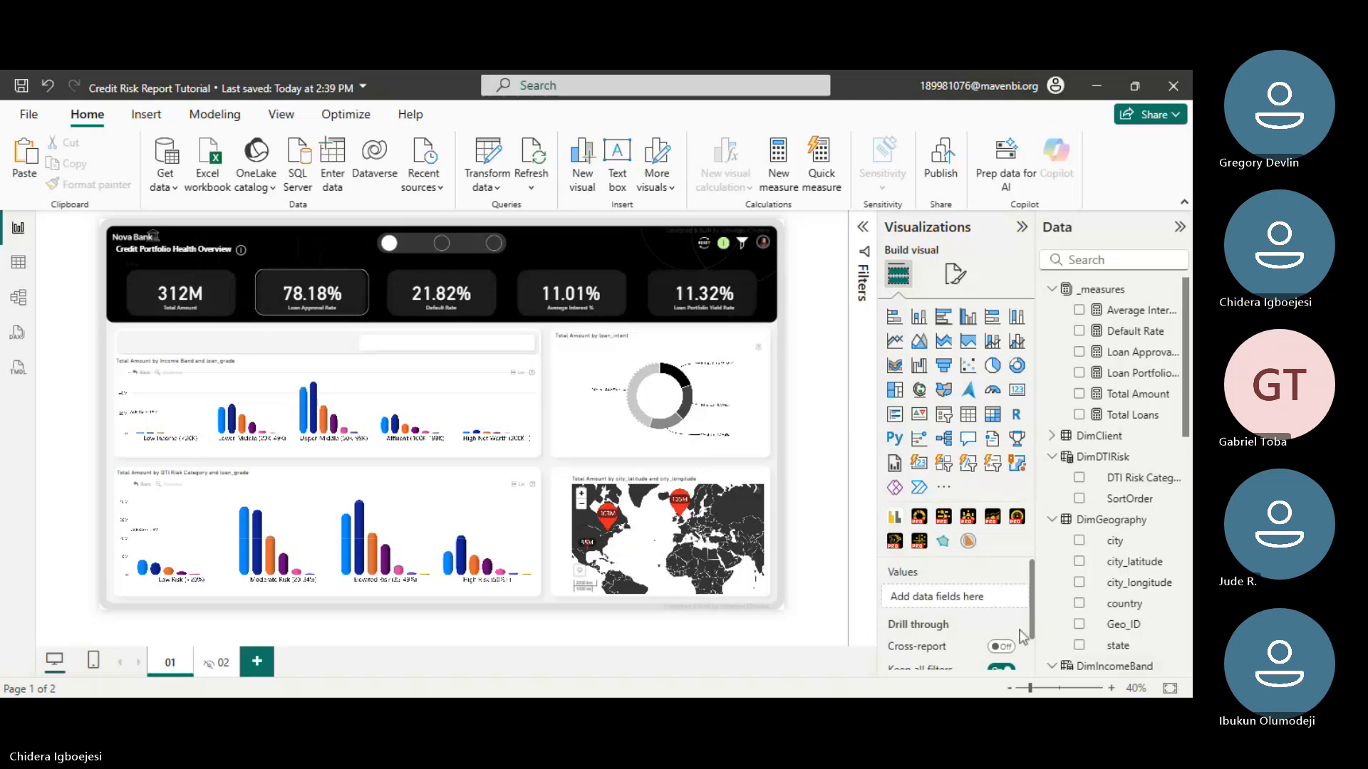
- Examine up close how the transparent slicer lines up with the KPI cards as far as Loan Portfolio Yield Rate
click(371, 285)
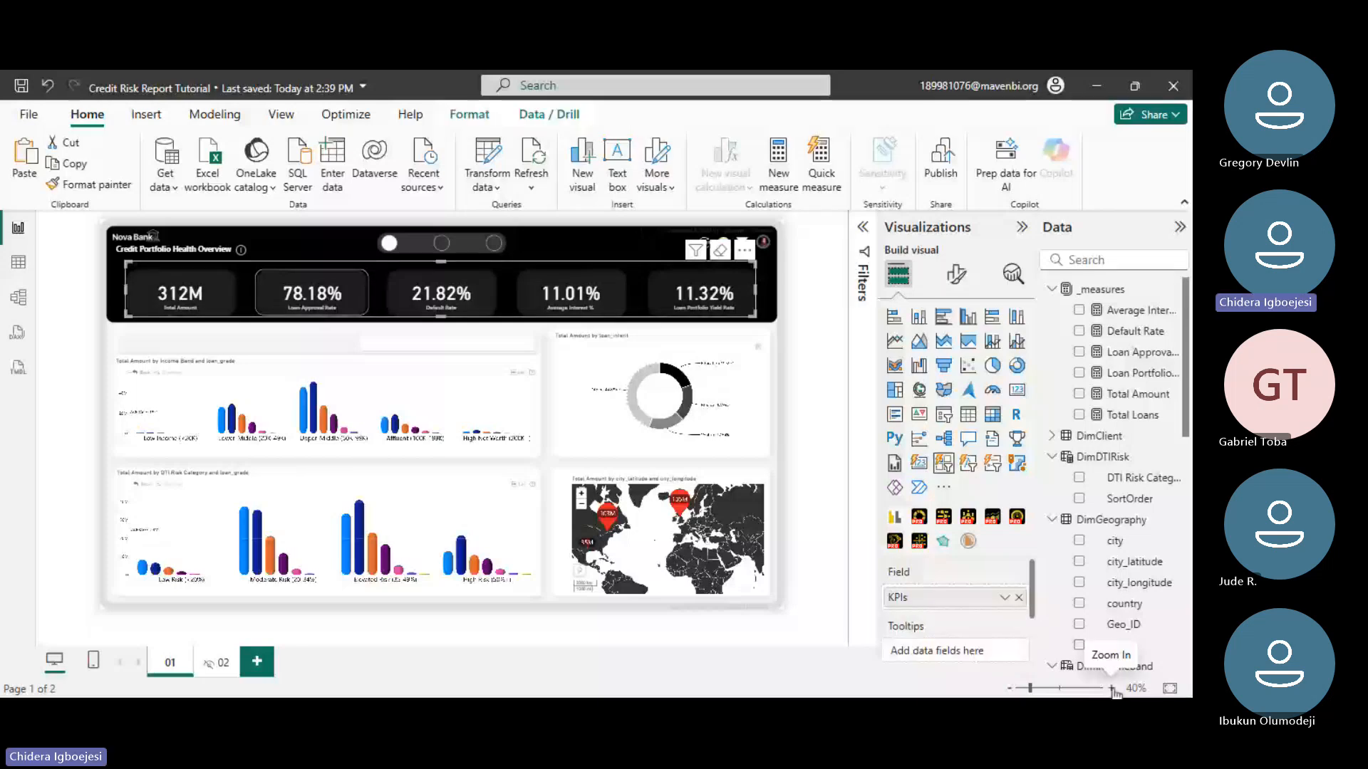
click(1112, 688)
click(1112, 688)
click(1111, 688)
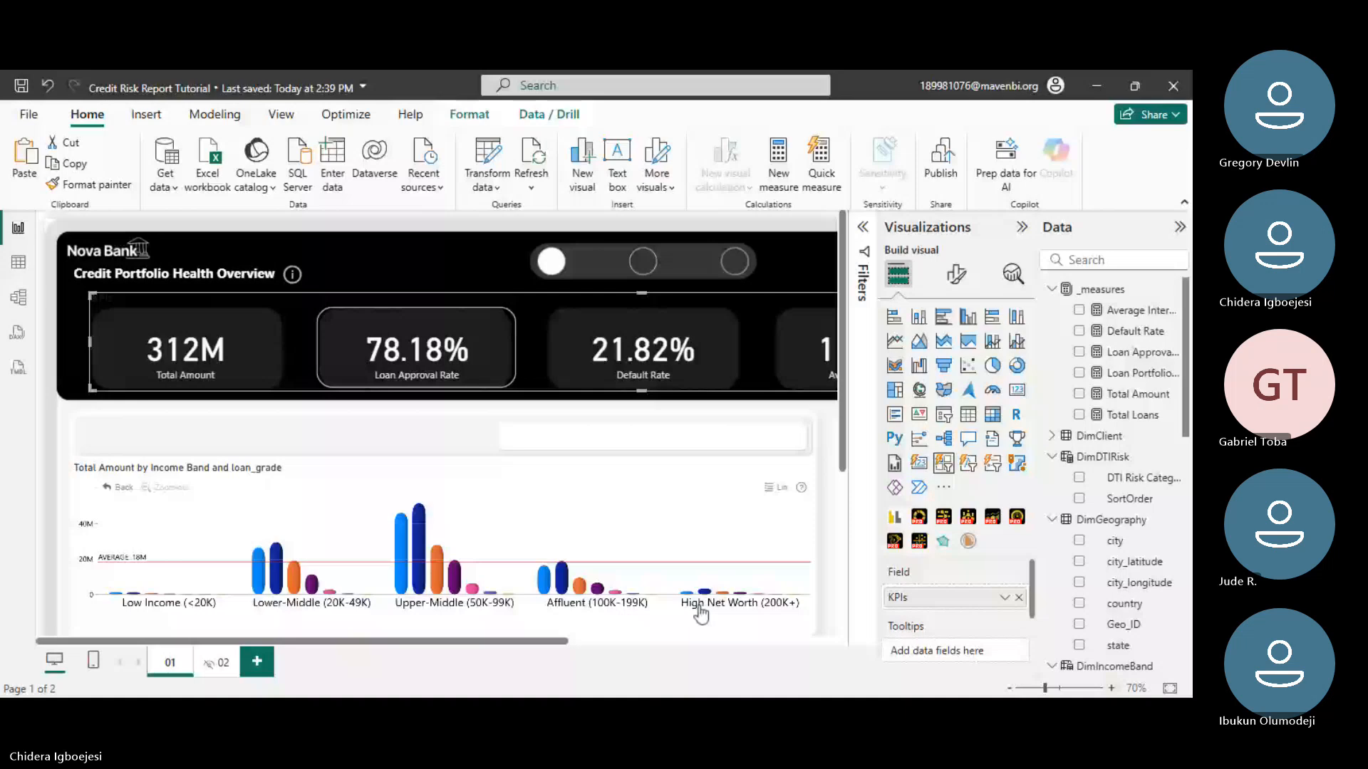
drag(509, 642, 629, 656)
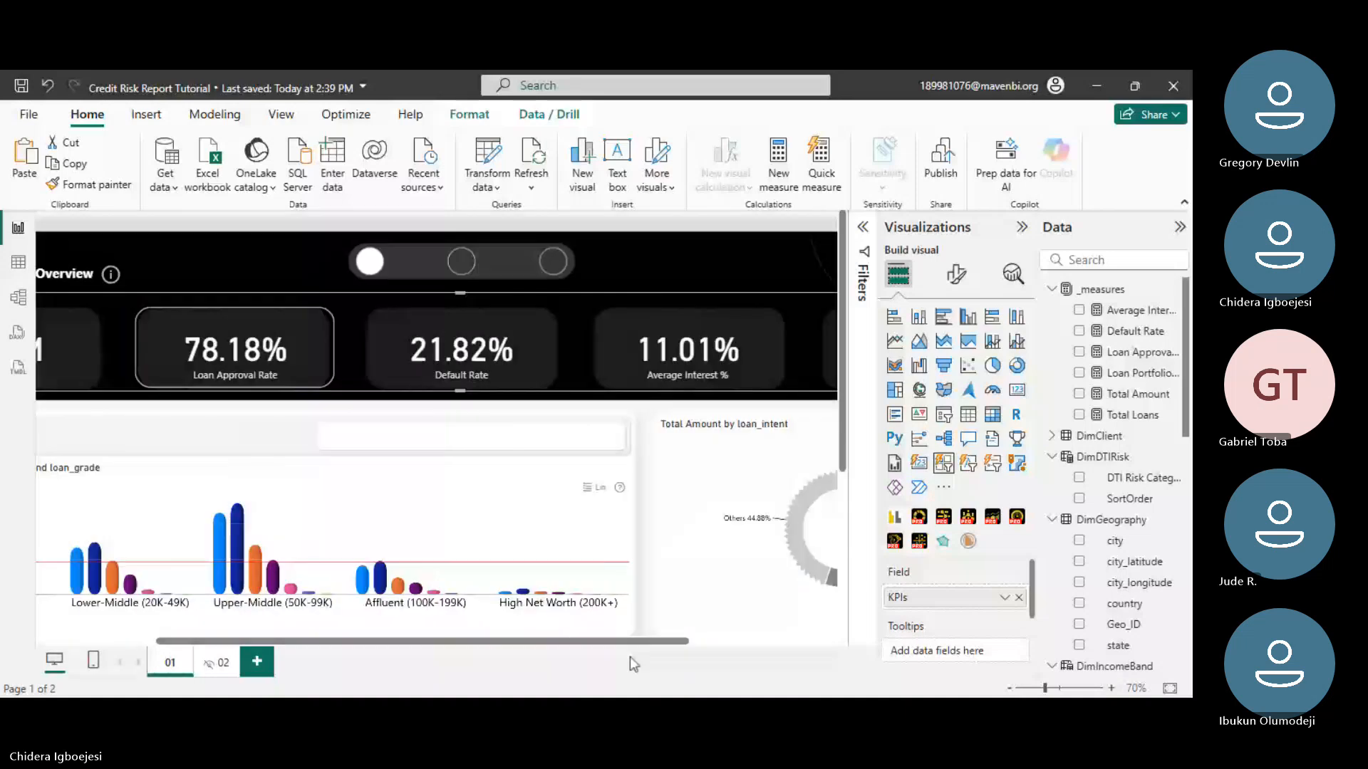
drag(630, 657, 868, 584)
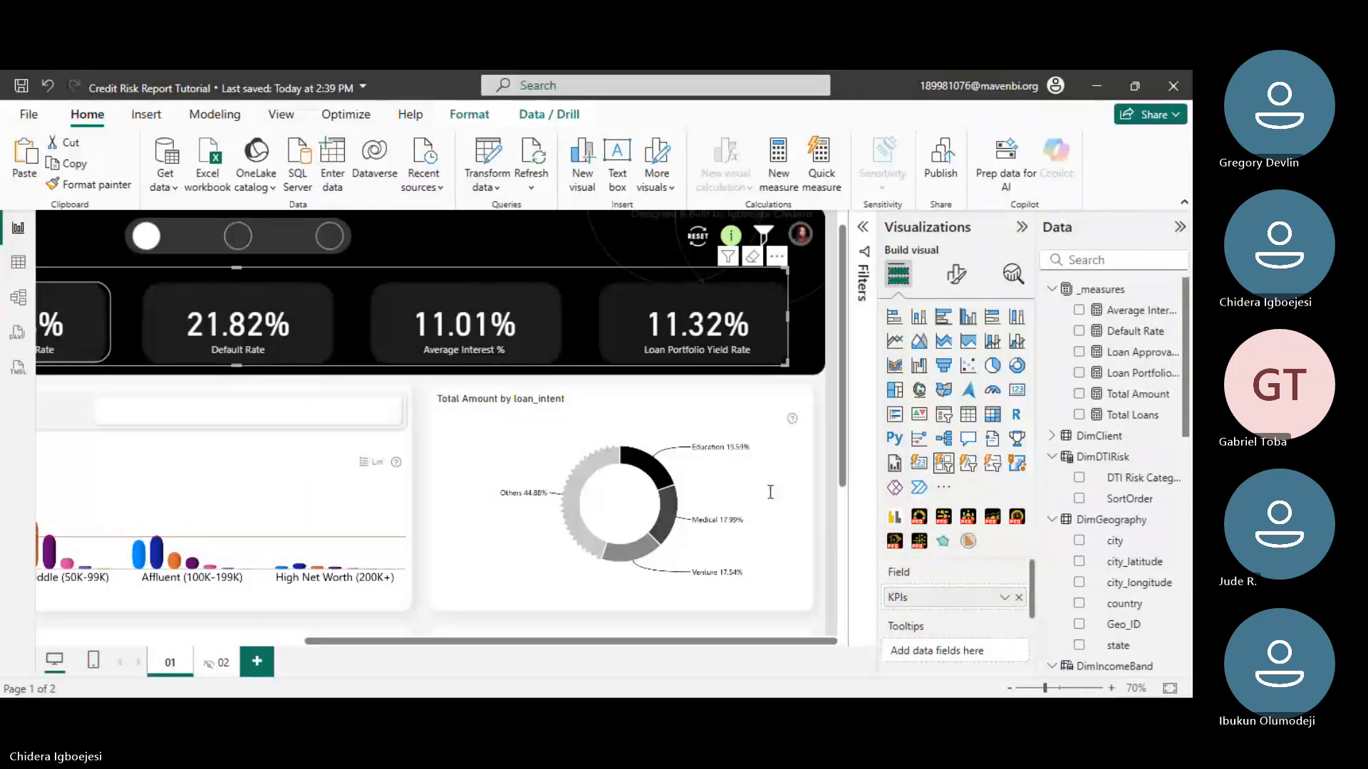
click(466, 256)
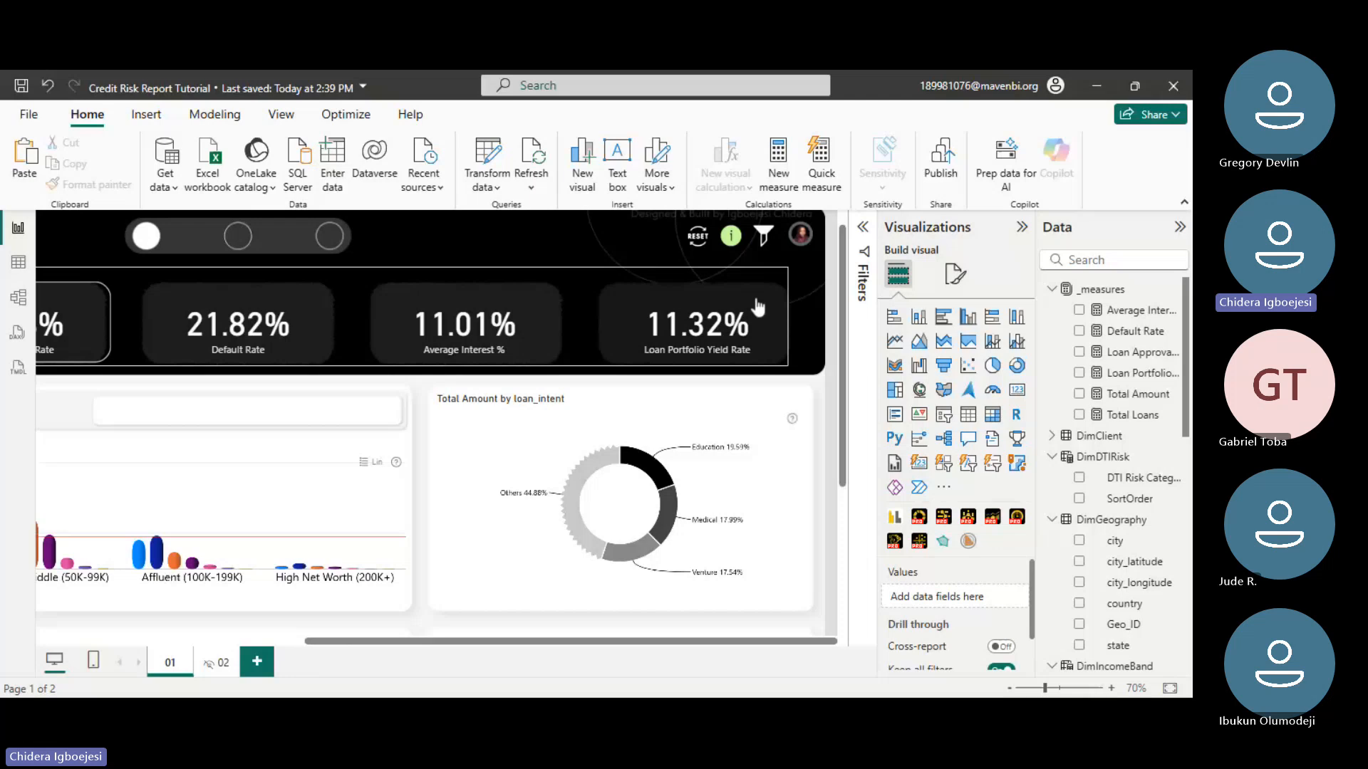
click(750, 280)
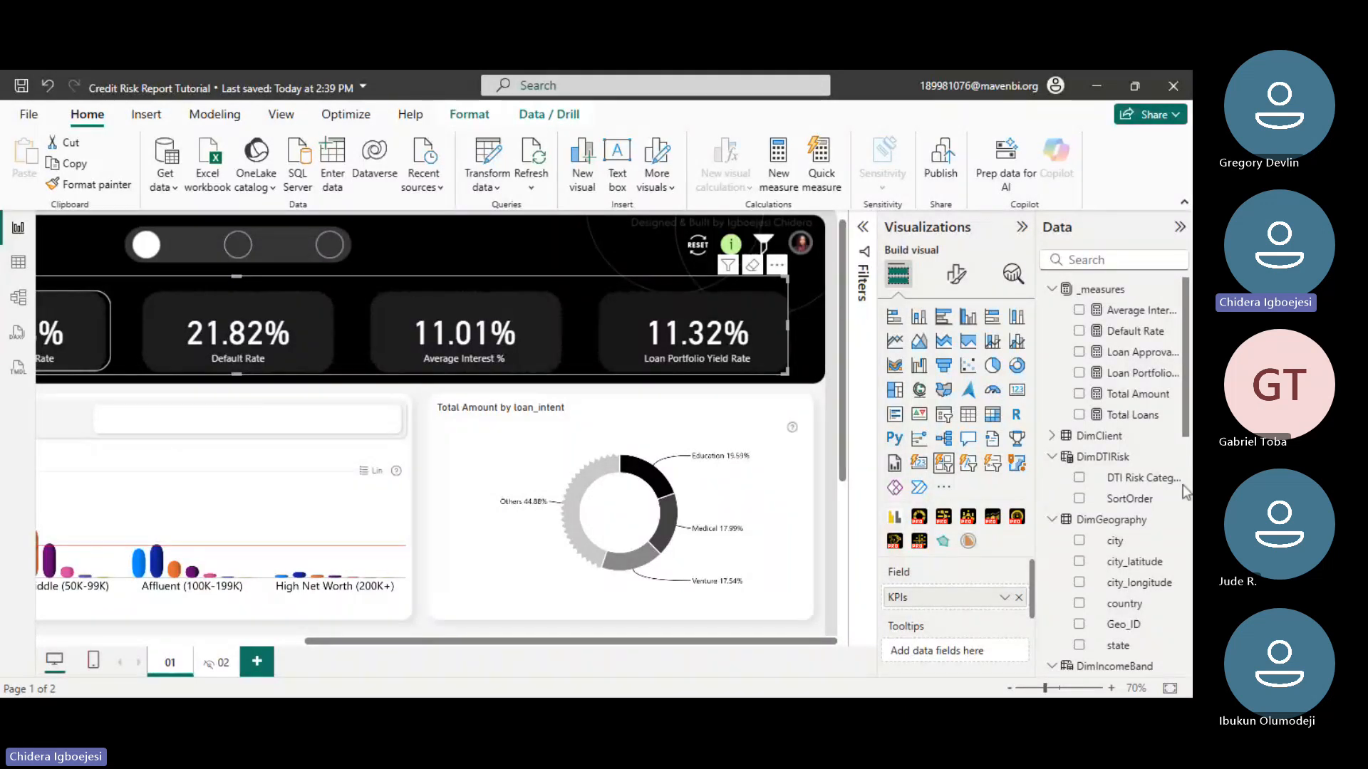
- Review the DAX definition of the KPIs field parameter and close it without changes
scroll(1115, 499, down, 4)
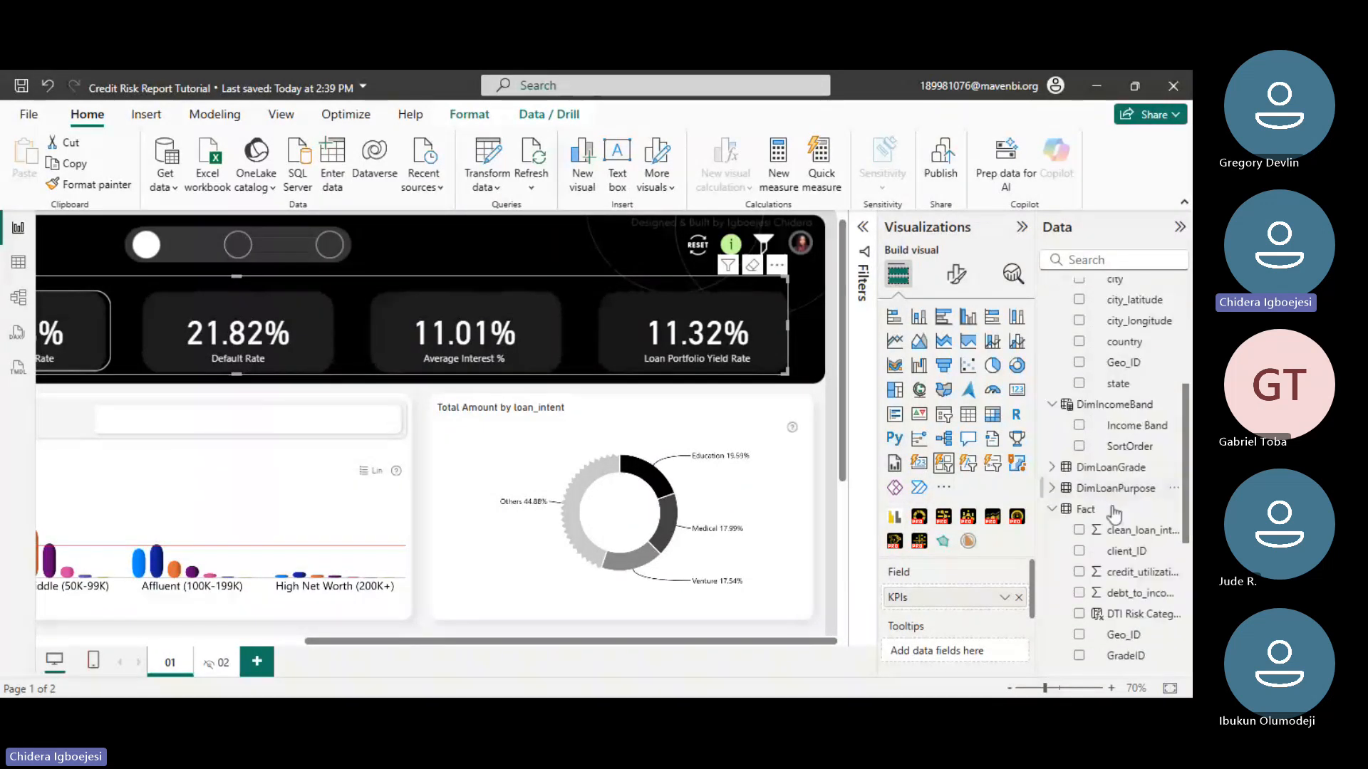
mouse_move(1103, 491)
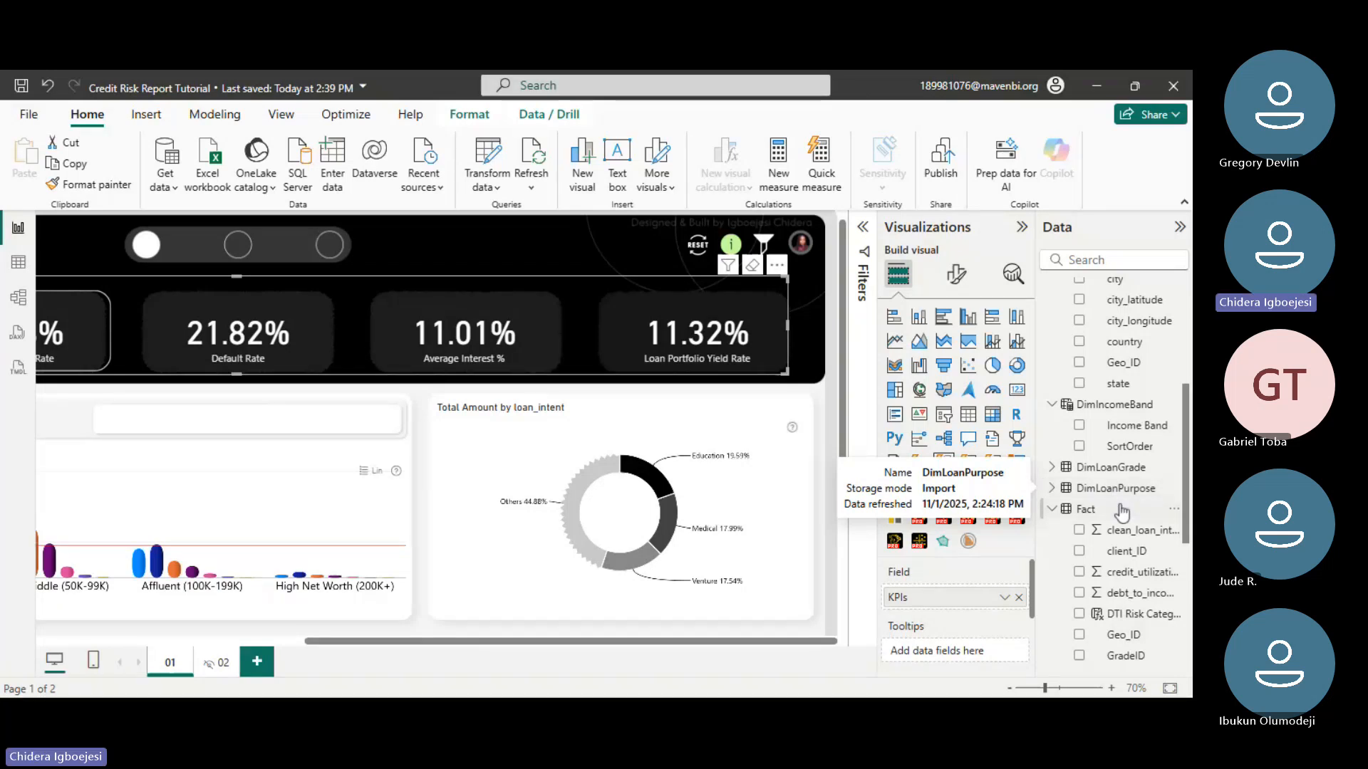
scroll(1121, 512, down, 5)
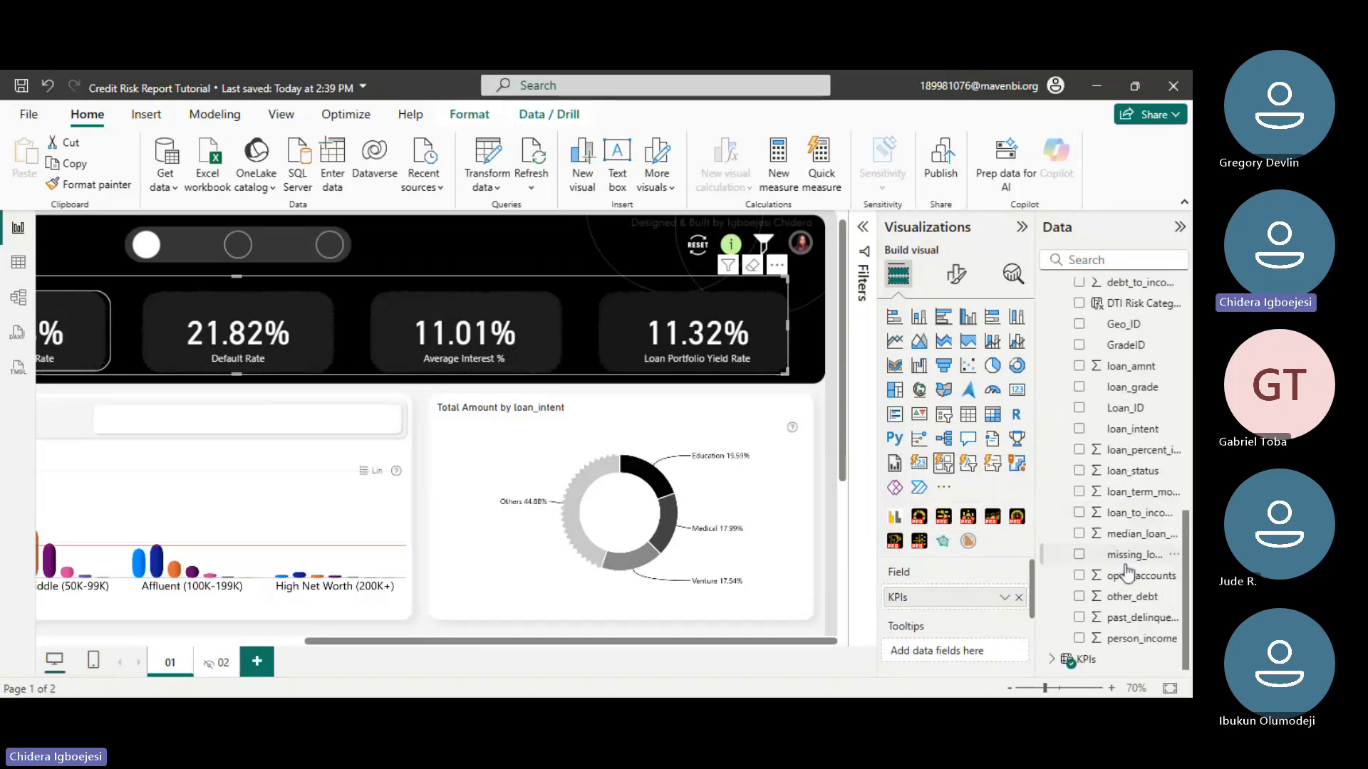
click(1066, 659)
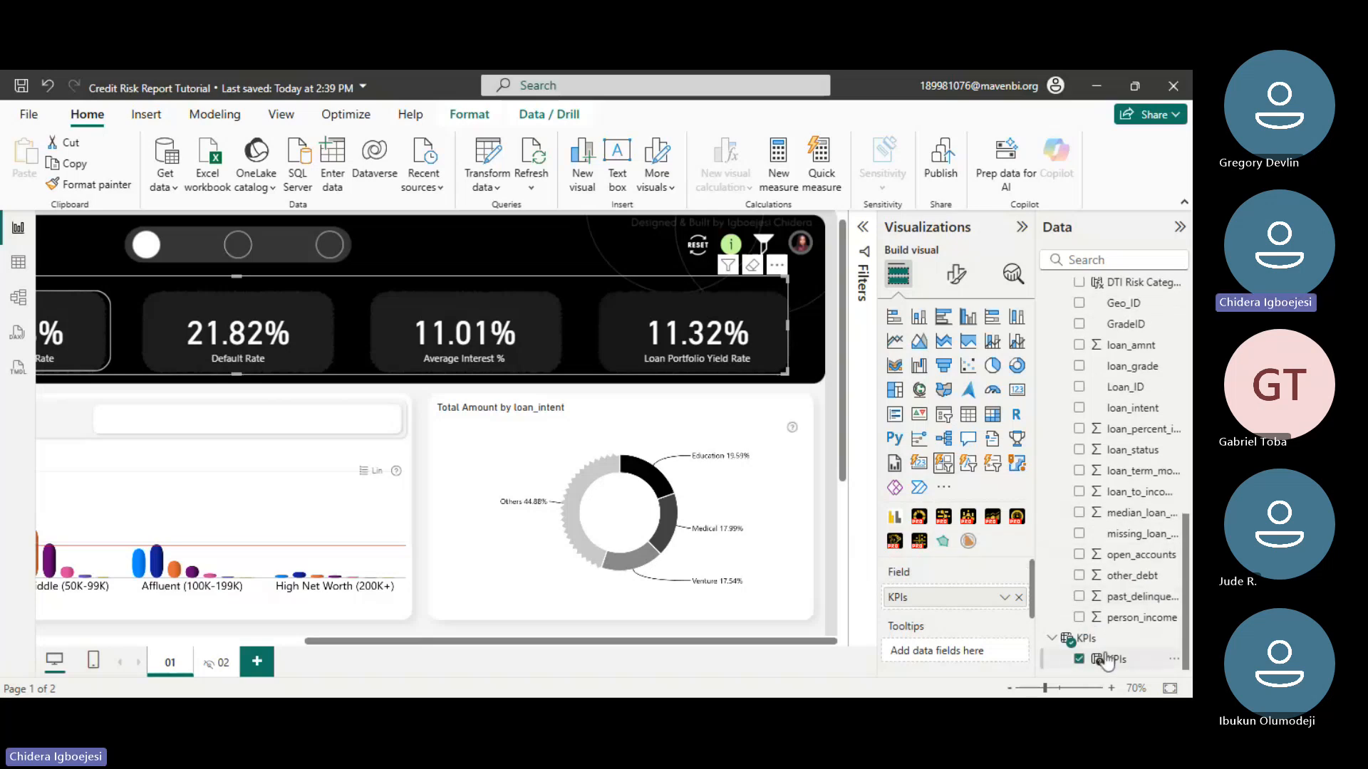
click(1106, 661)
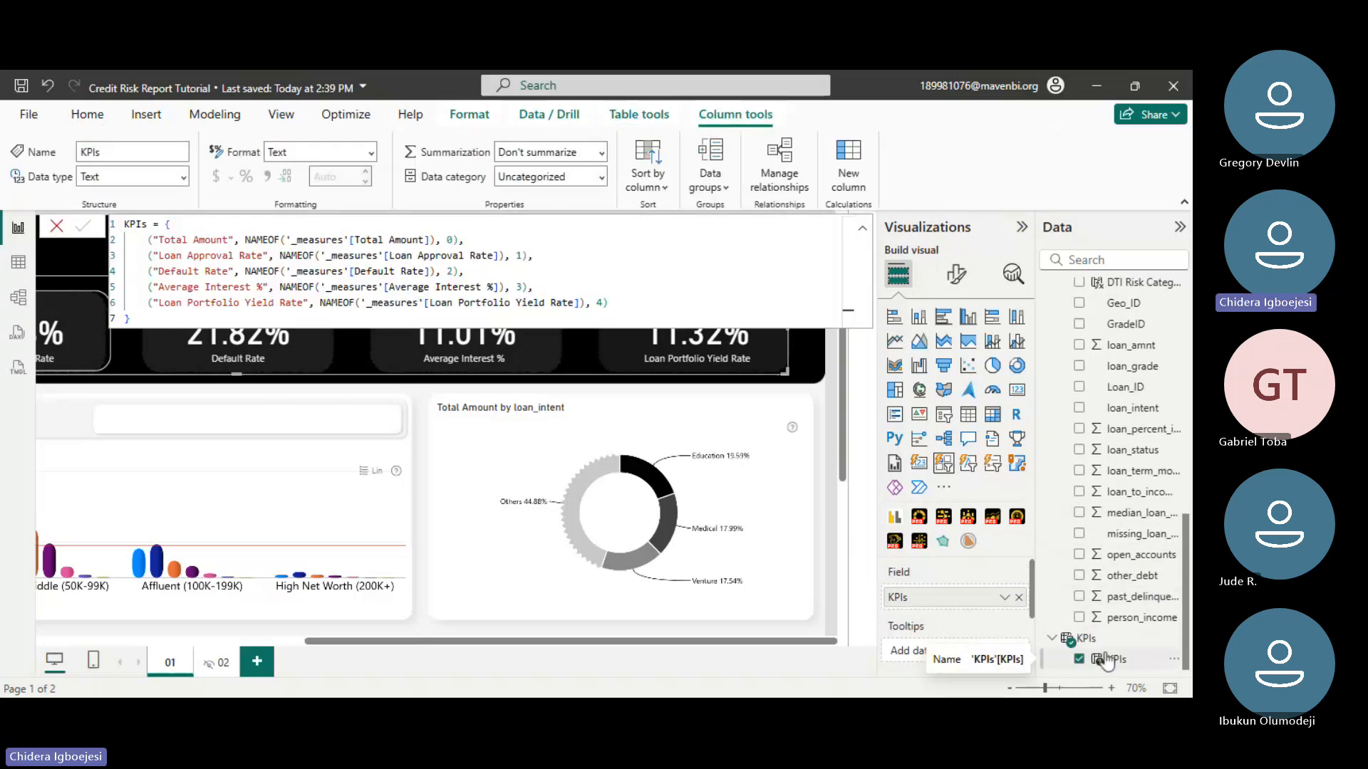
click(57, 228)
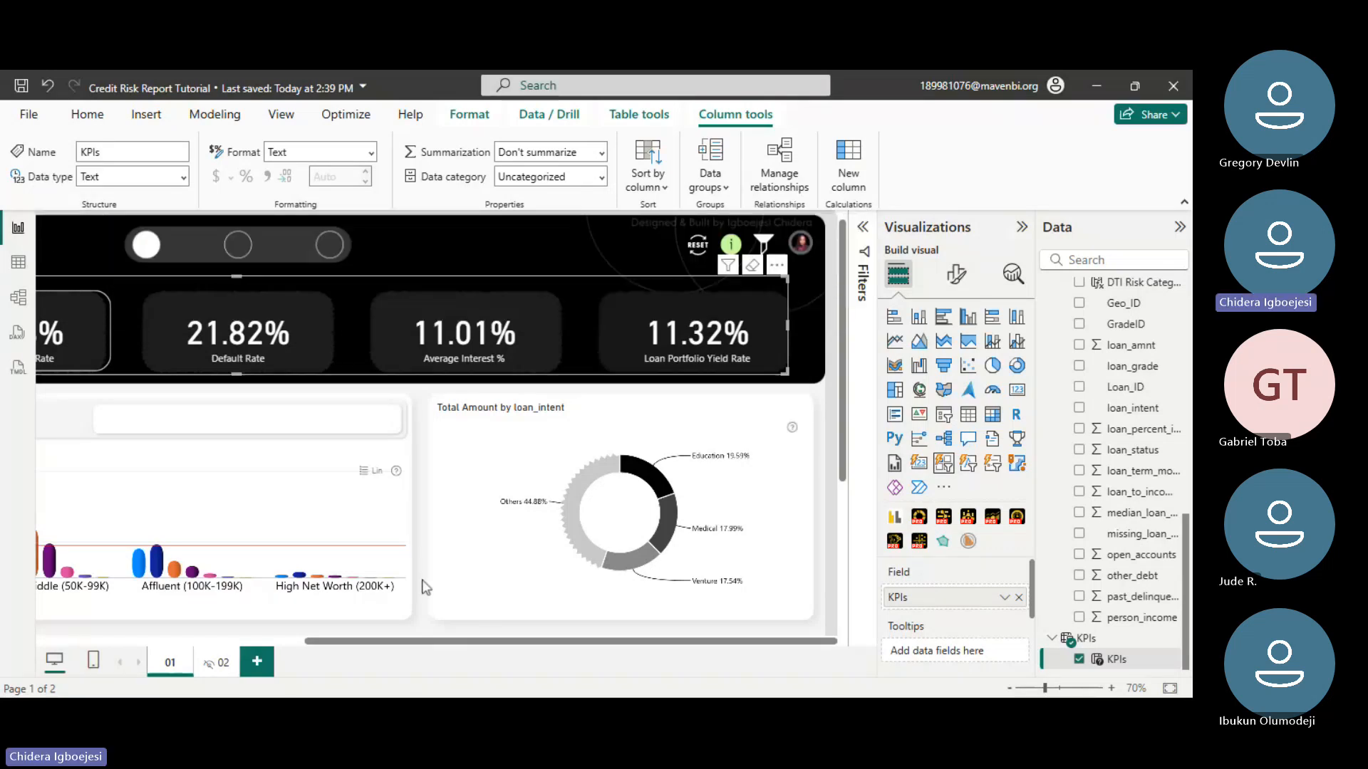
- Create the _measures measure Income Band Title, a SWITCH on SELECTEDVALUE('Loan KPI'[Loan KPI Order]) returning Total Loan Amount, Loan Amount Rate or Default Rate "| Income Band" titles
click(571, 273)
scroll(1145, 356, up, 10)
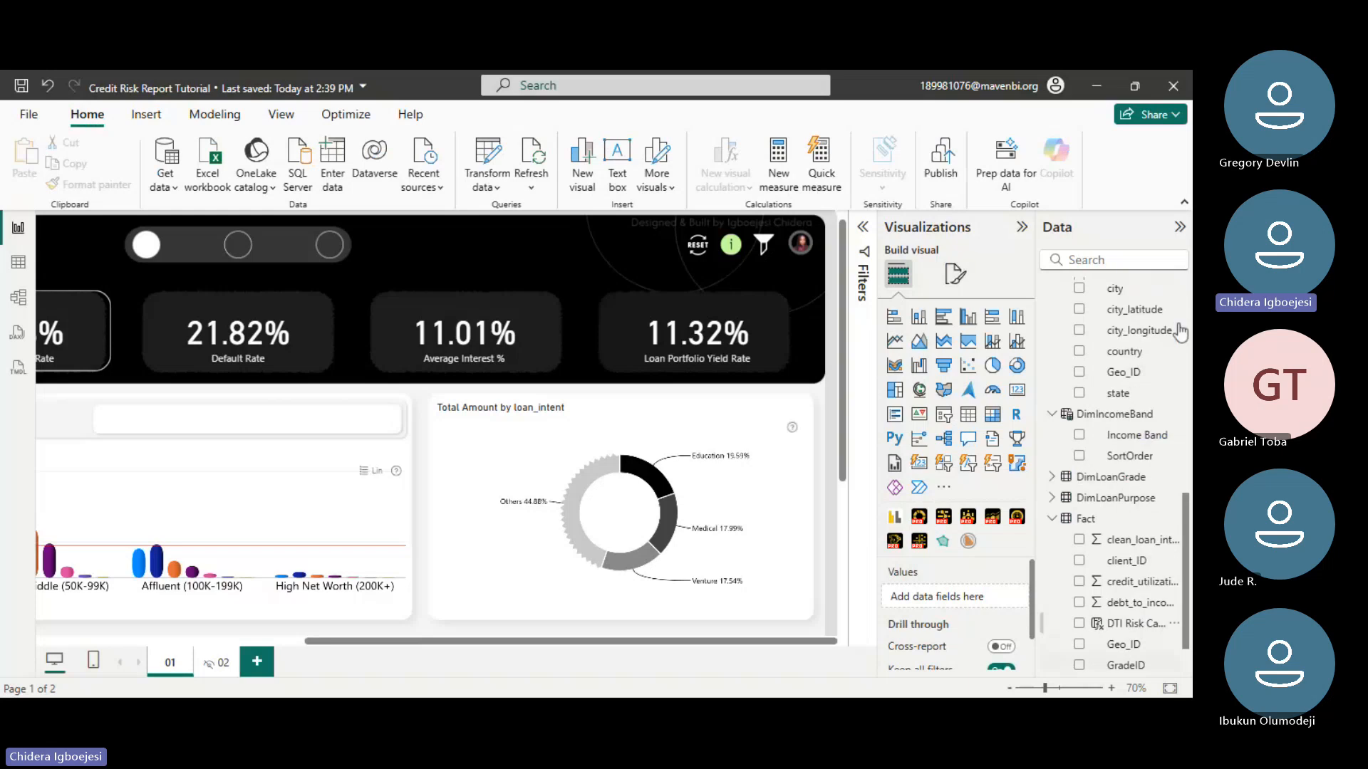
right_click(1095, 292)
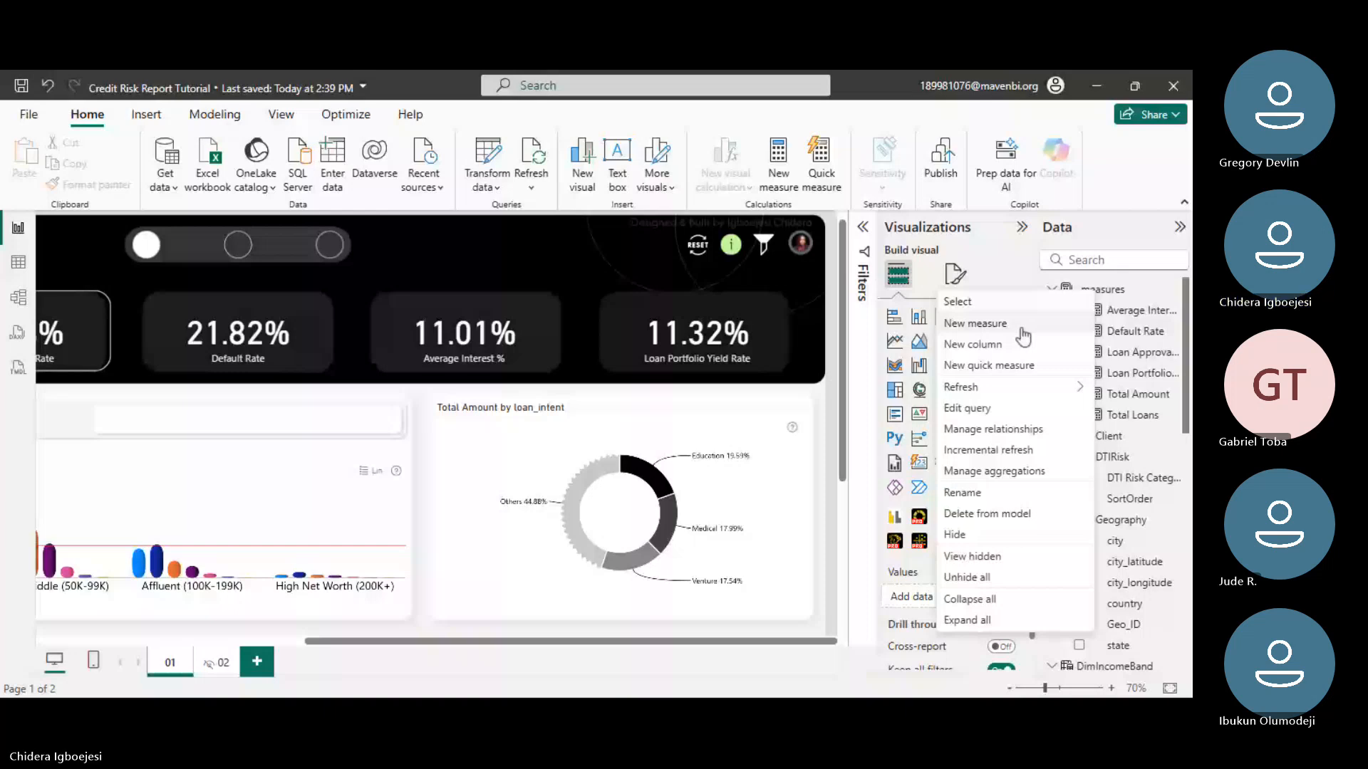
key(Escape)
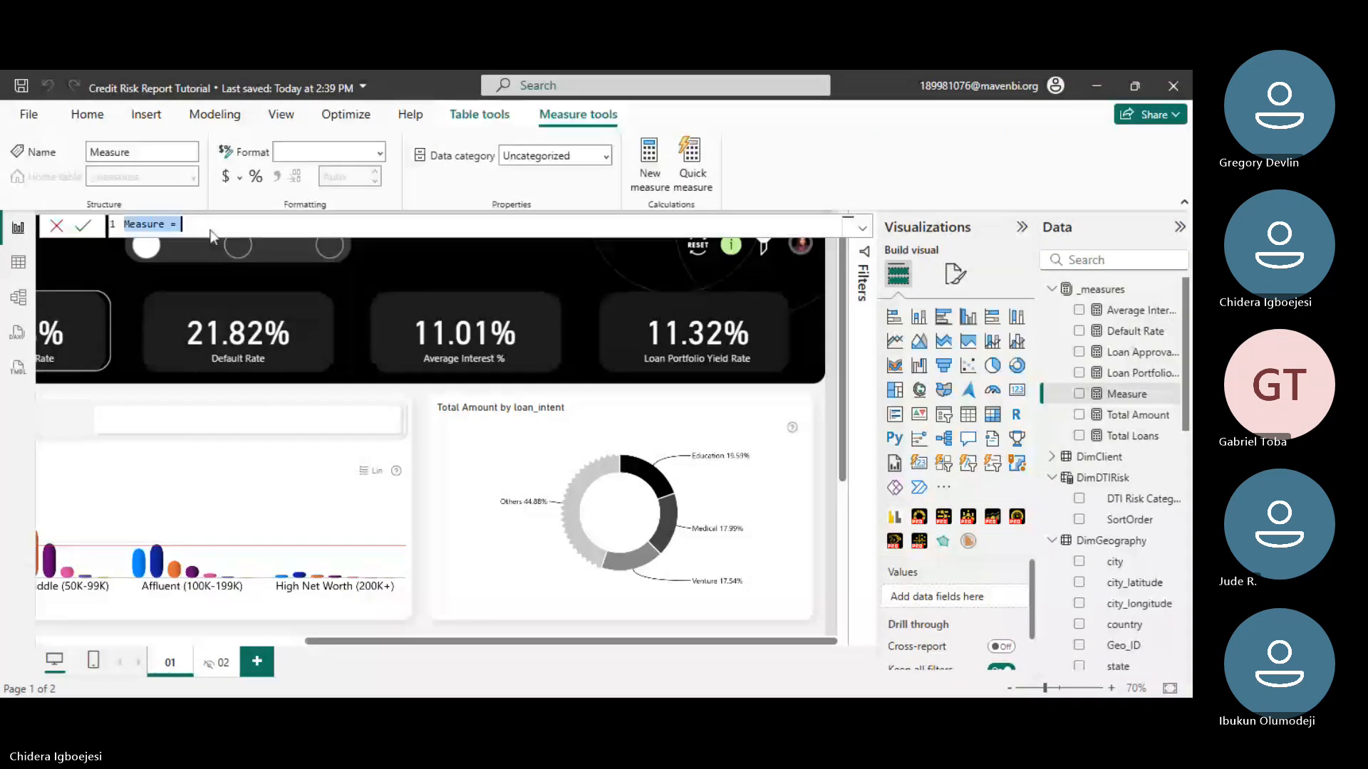
click(205, 221)
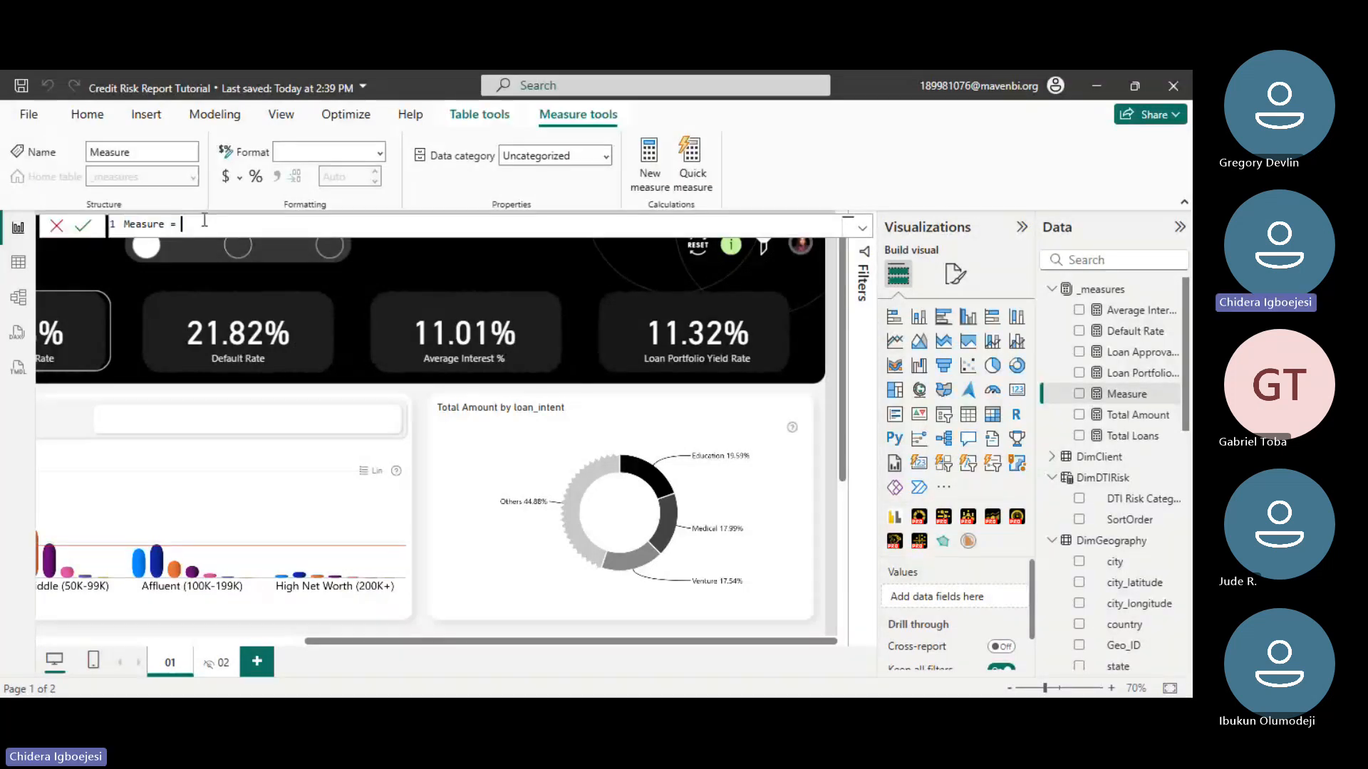
key(ctrl+a)
text(Income Band Title = SWITCH(SELECTEDVALUE('Loan KPI'[Loan KPI Order]),     0, "Total Loan Amount | Income Band",     1, "Loan Amount Rate | Income Band",     2, "Default Rate | Income Band"))
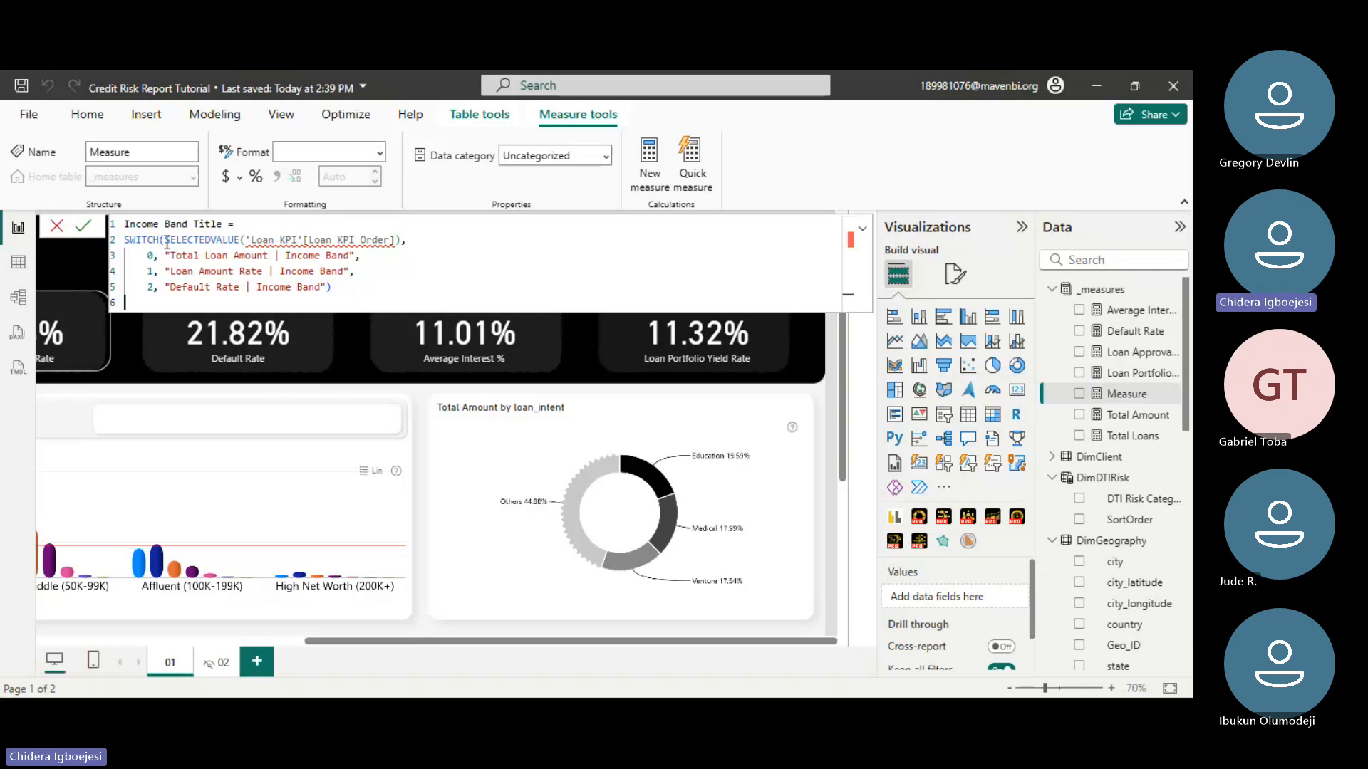
click(403, 241)
text(,)
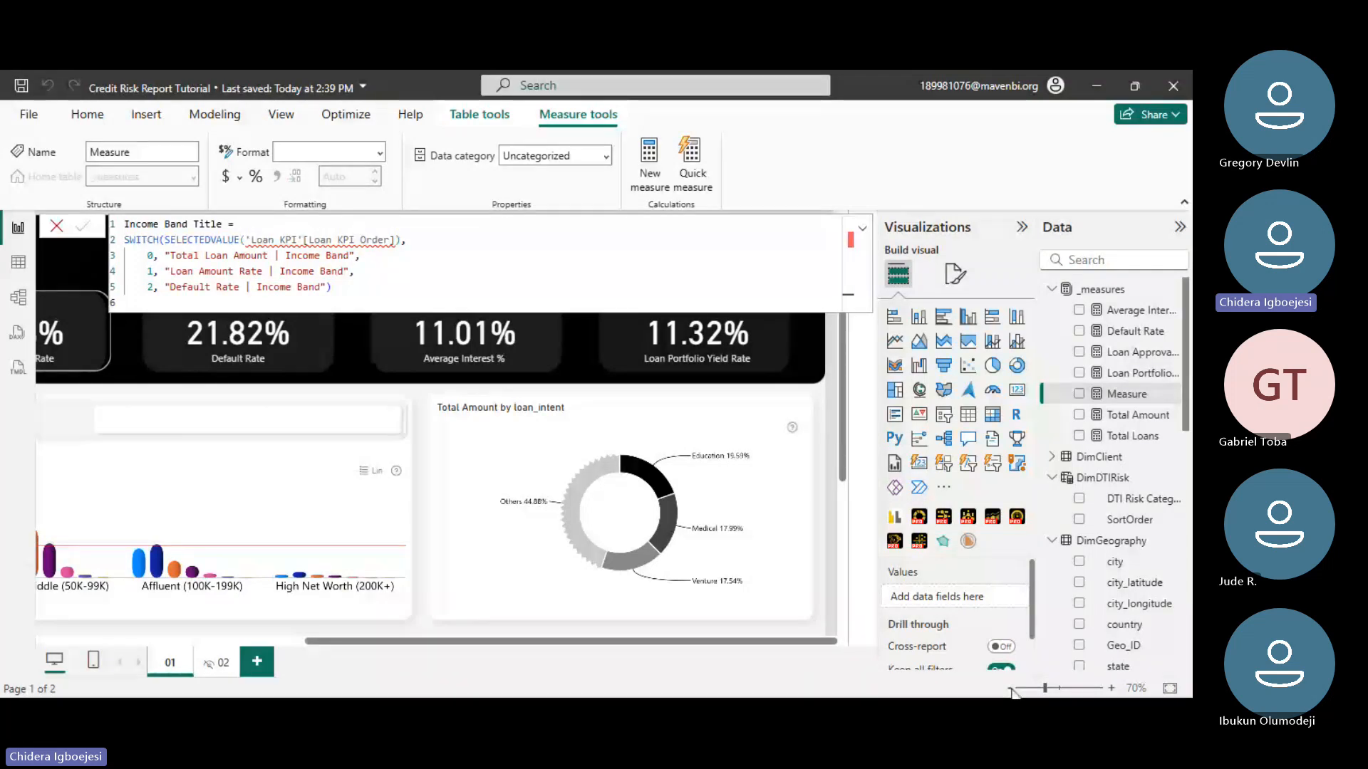
- Commit the Income Band Title measure and enlarge its formula editor
click(1011, 689)
click(1011, 690)
scroll(69, 327, up, 1)
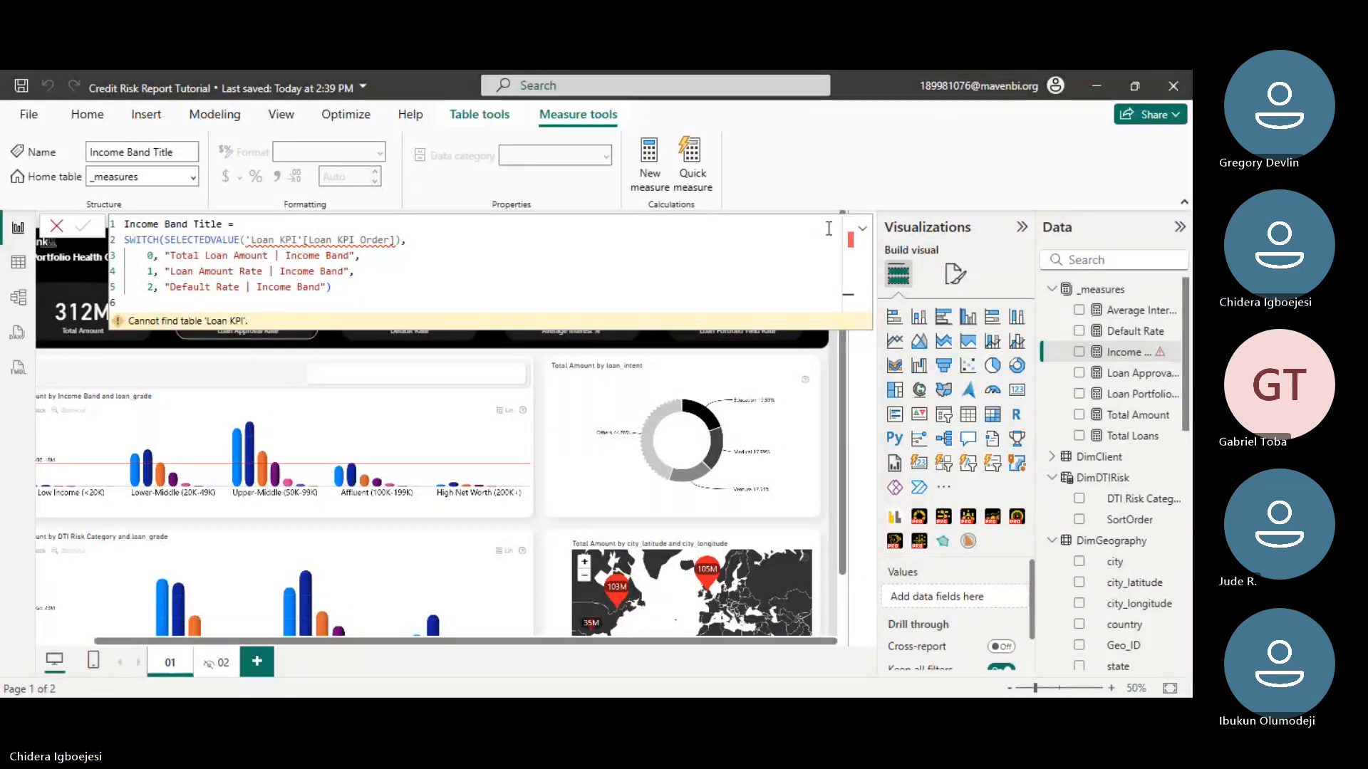
click(862, 229)
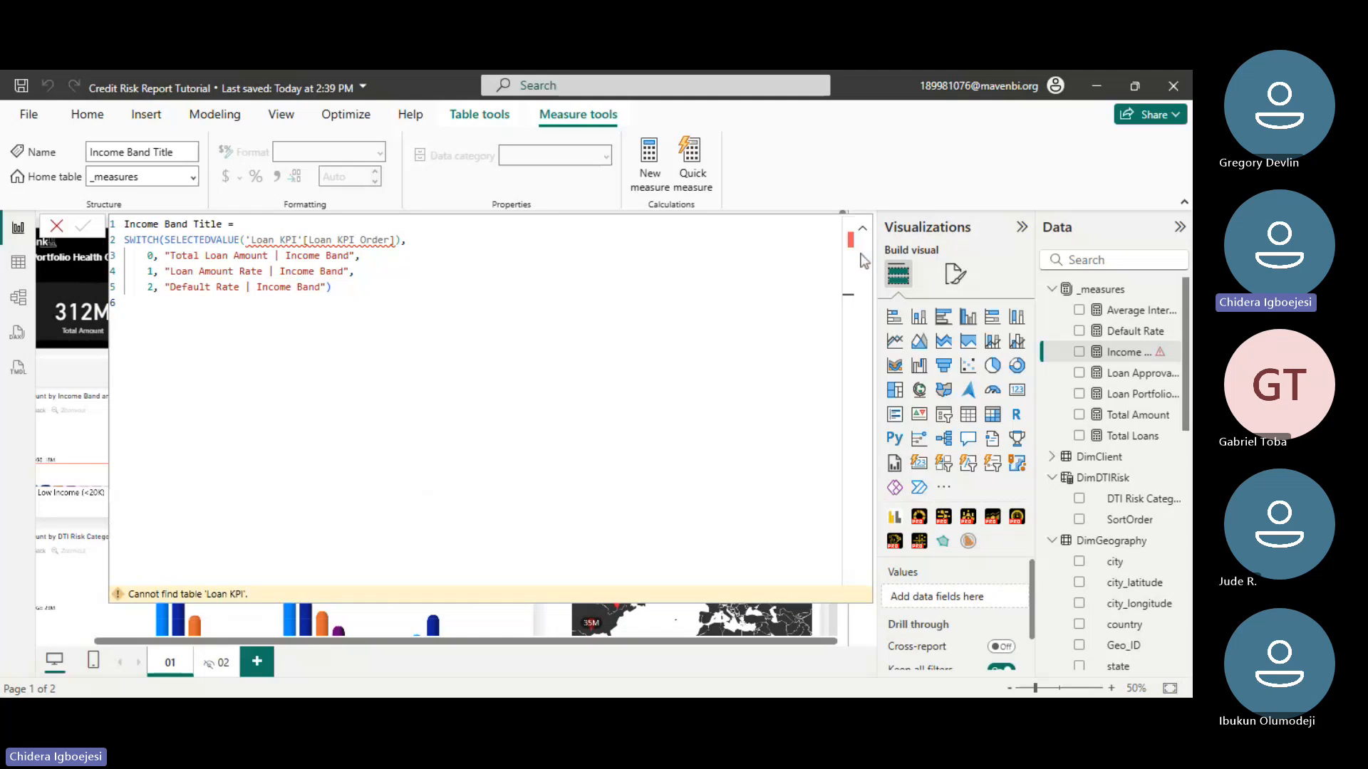
- Replace the reference inside SELECTEDVALUE with 'KPIs'[KPIs Order] in the Income Band Title measure
click(862, 229)
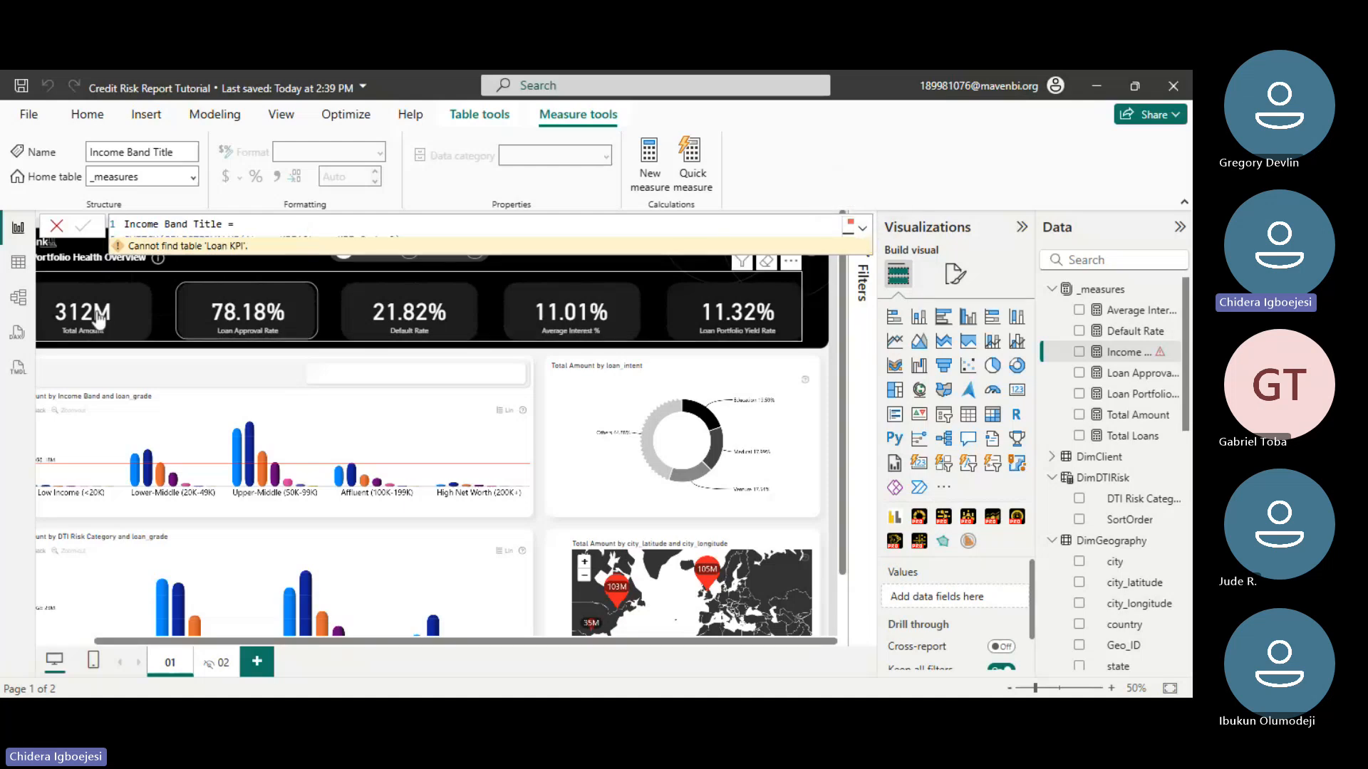
click(862, 230)
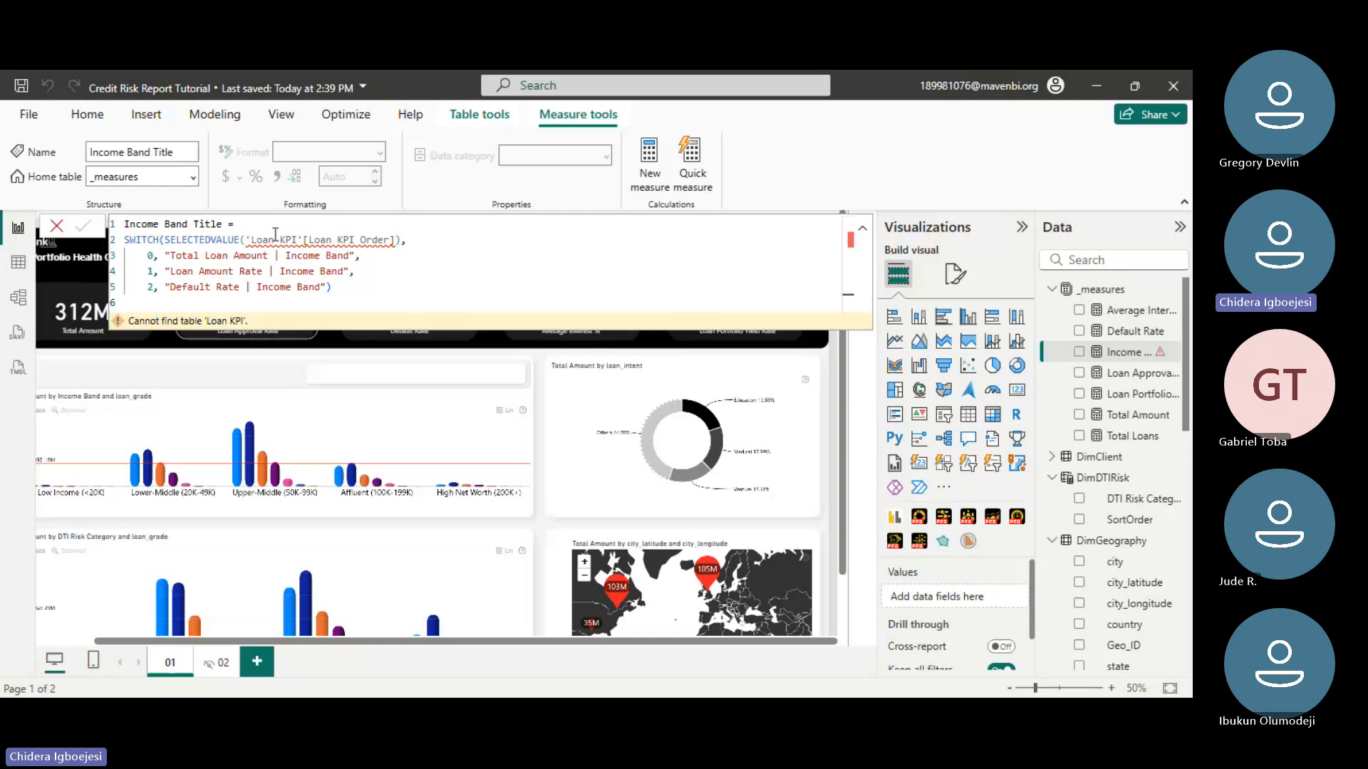
drag(252, 237, 301, 243)
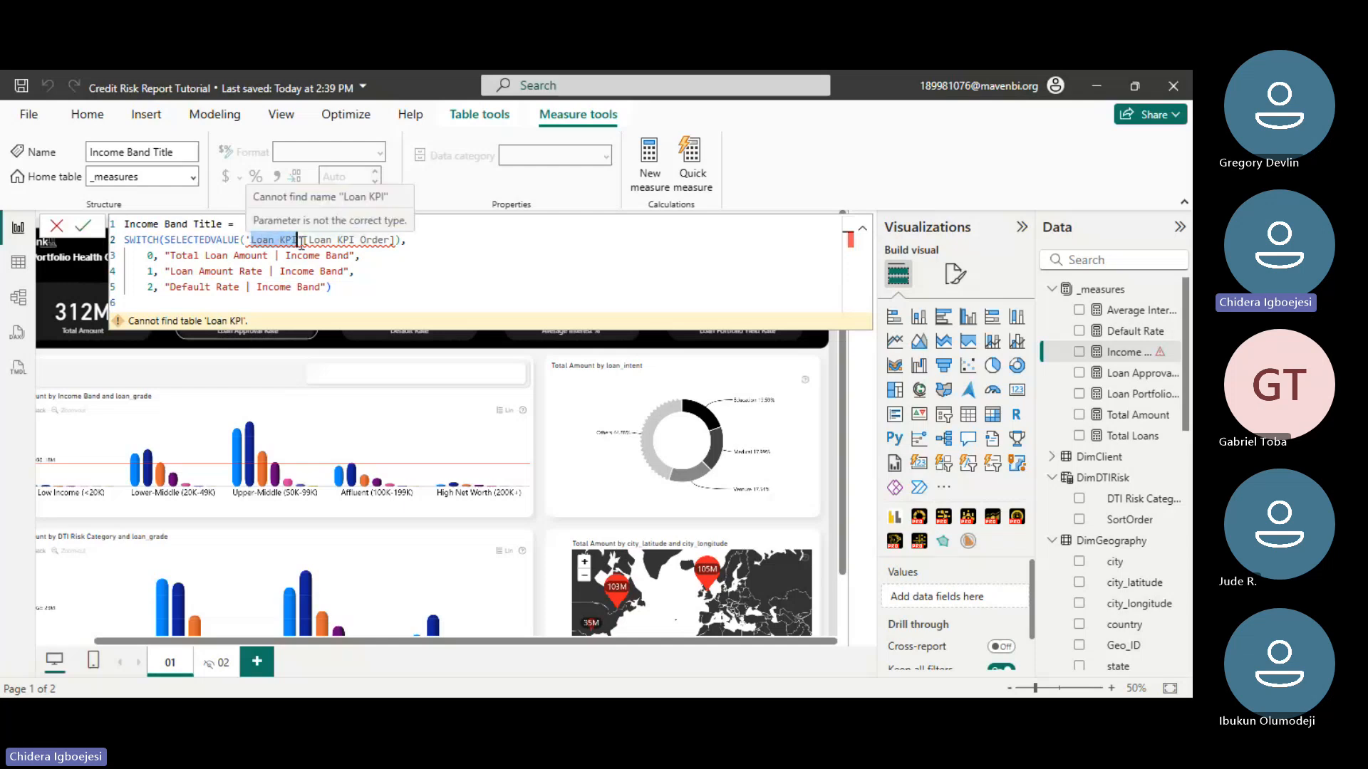
text(KP)
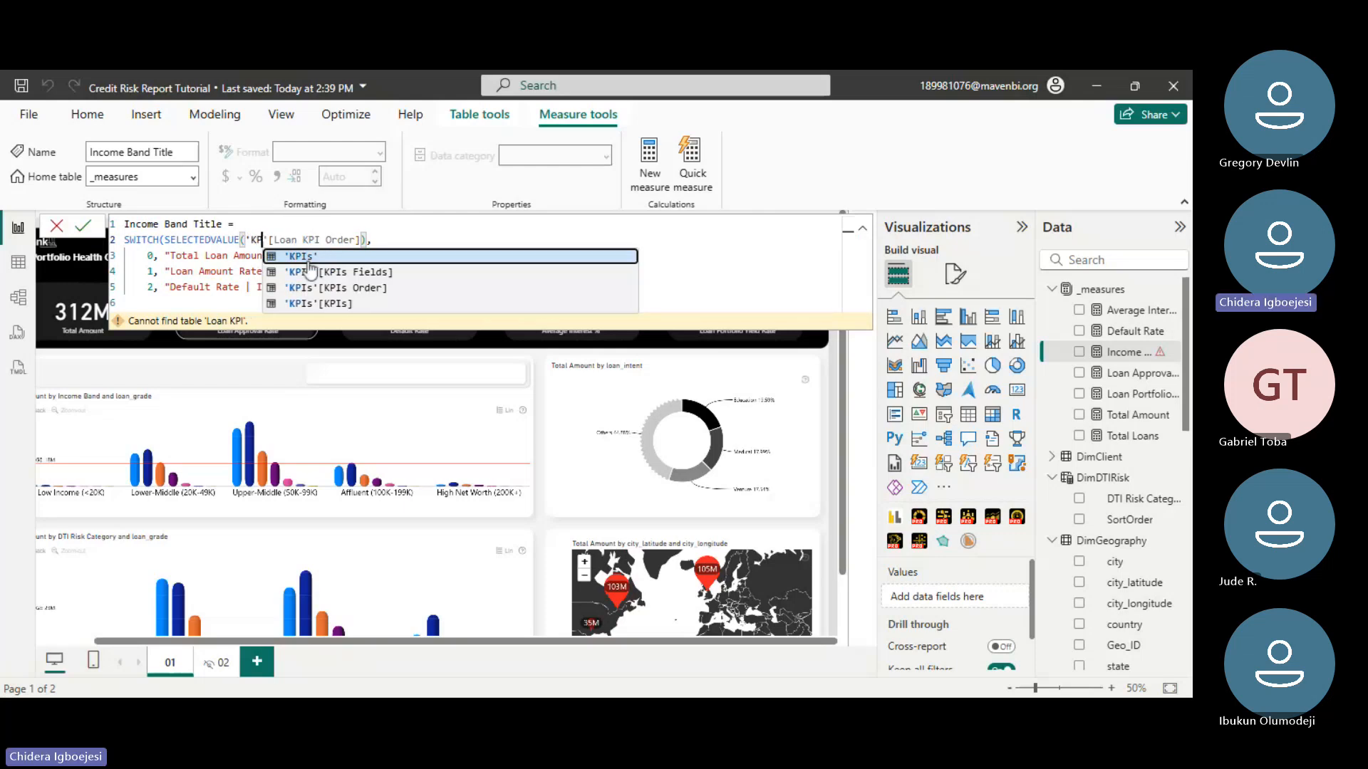
click(321, 259)
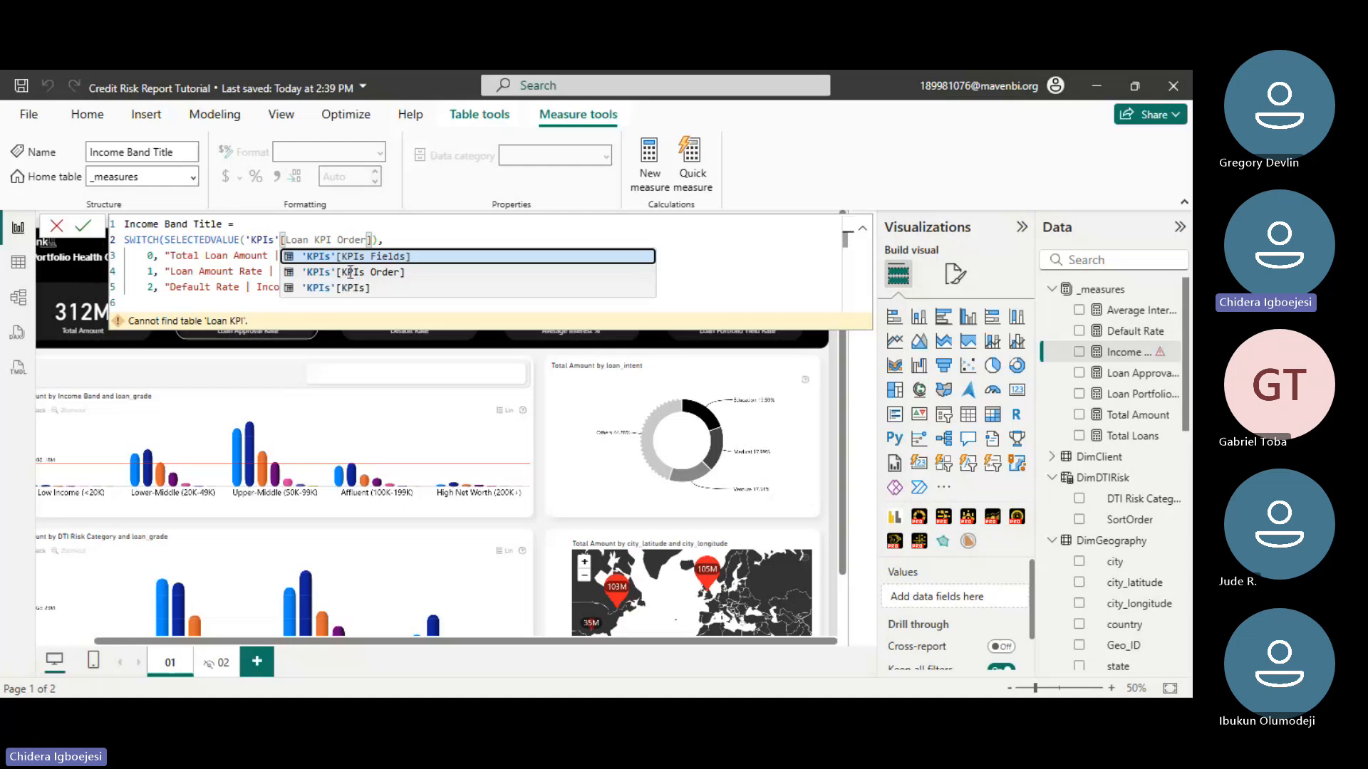
click(350, 272)
drag(442, 240, 352, 237)
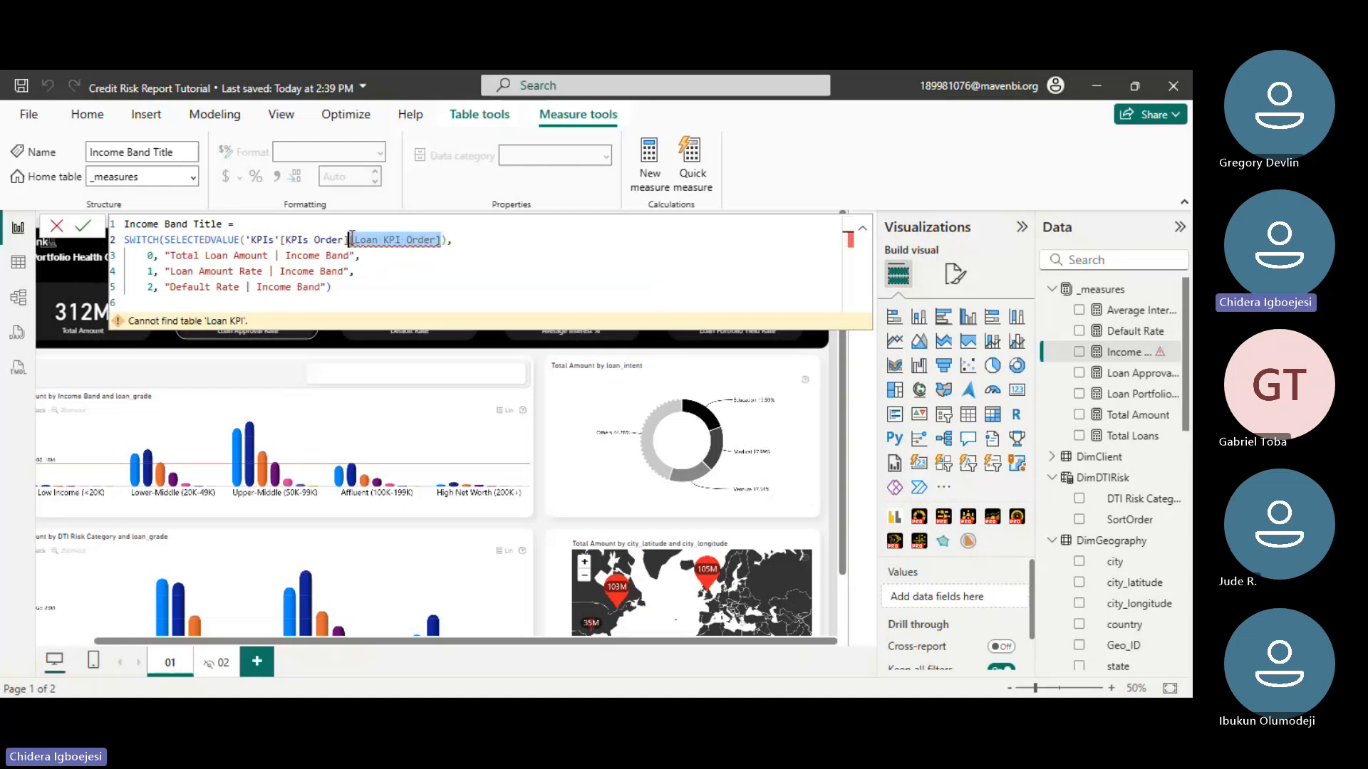
key(BackSpace)
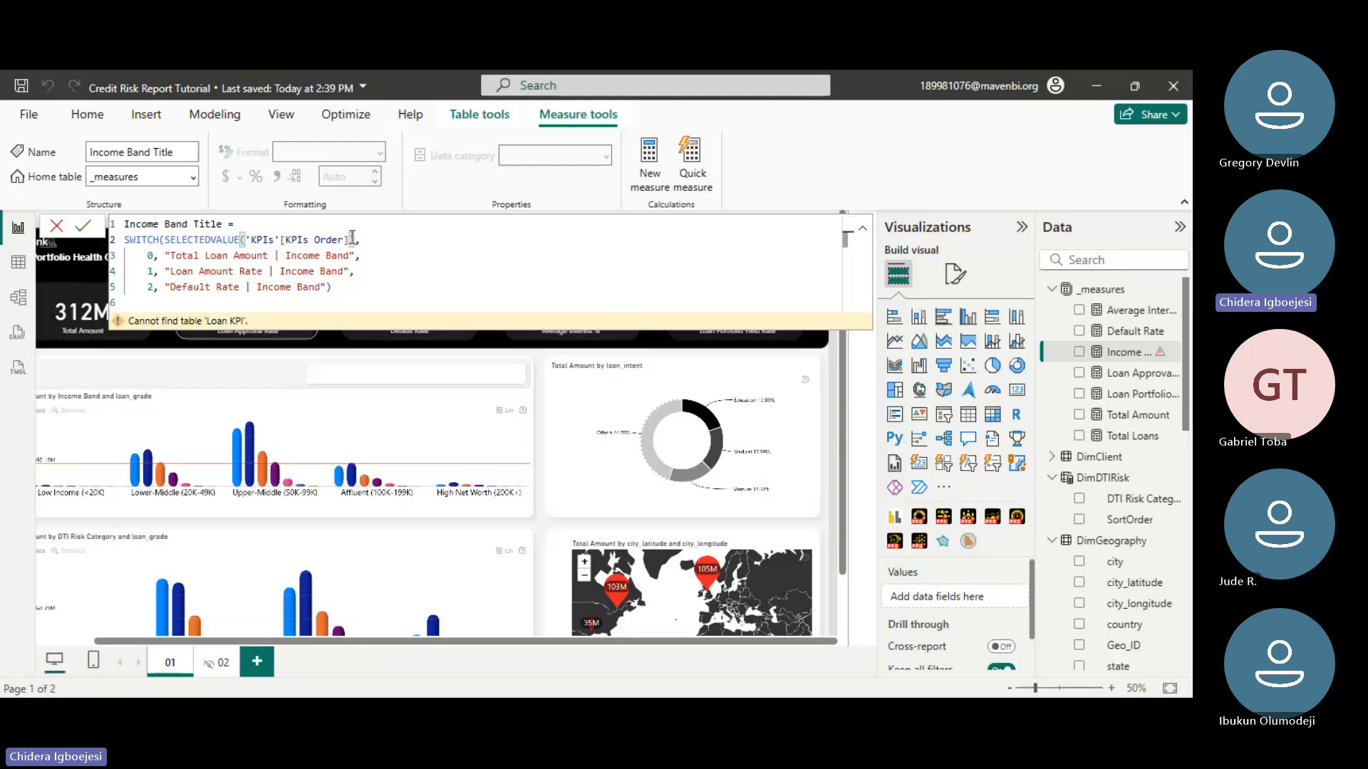
scroll(1092, 460, down, 5)
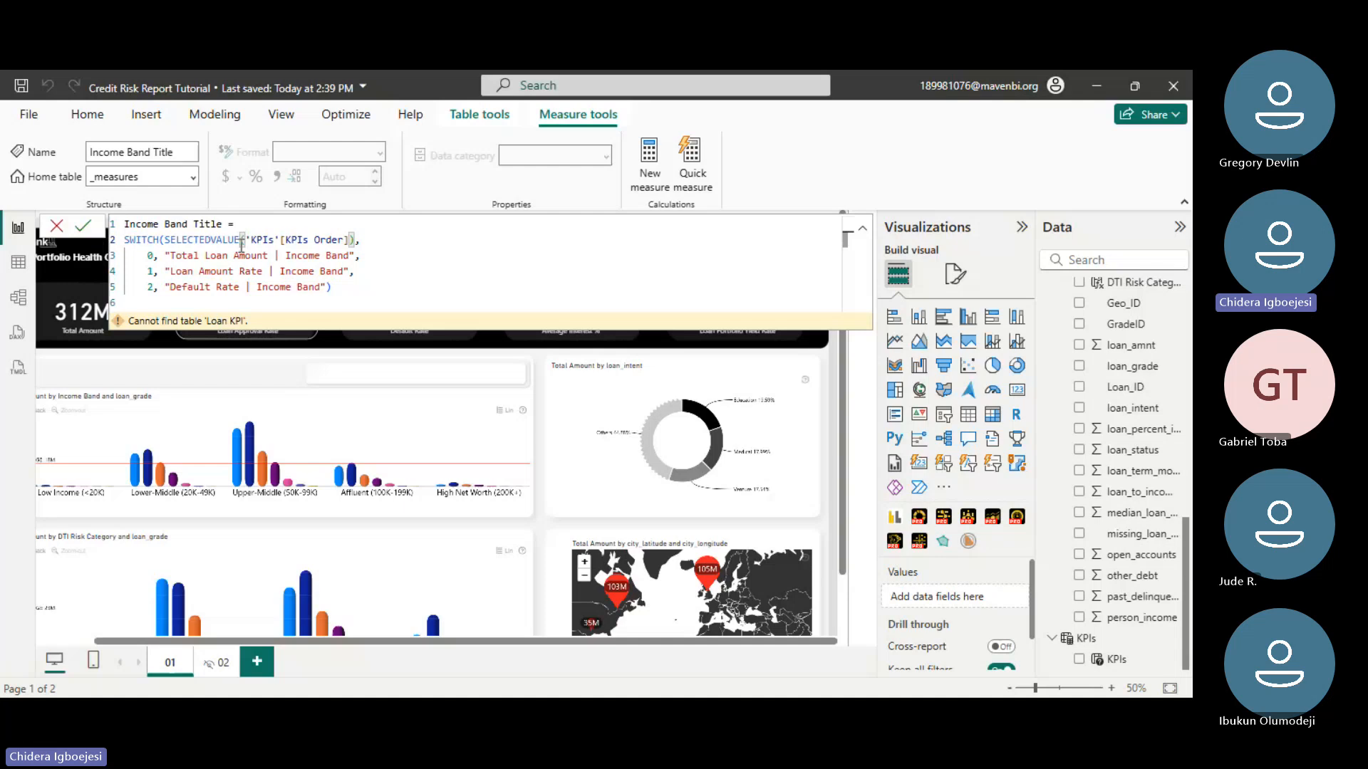
- Move the SWITCH function's closing parenthesis down onto its own line, leaving blank lines below the Default Rate case
click(327, 286)
key(Return)
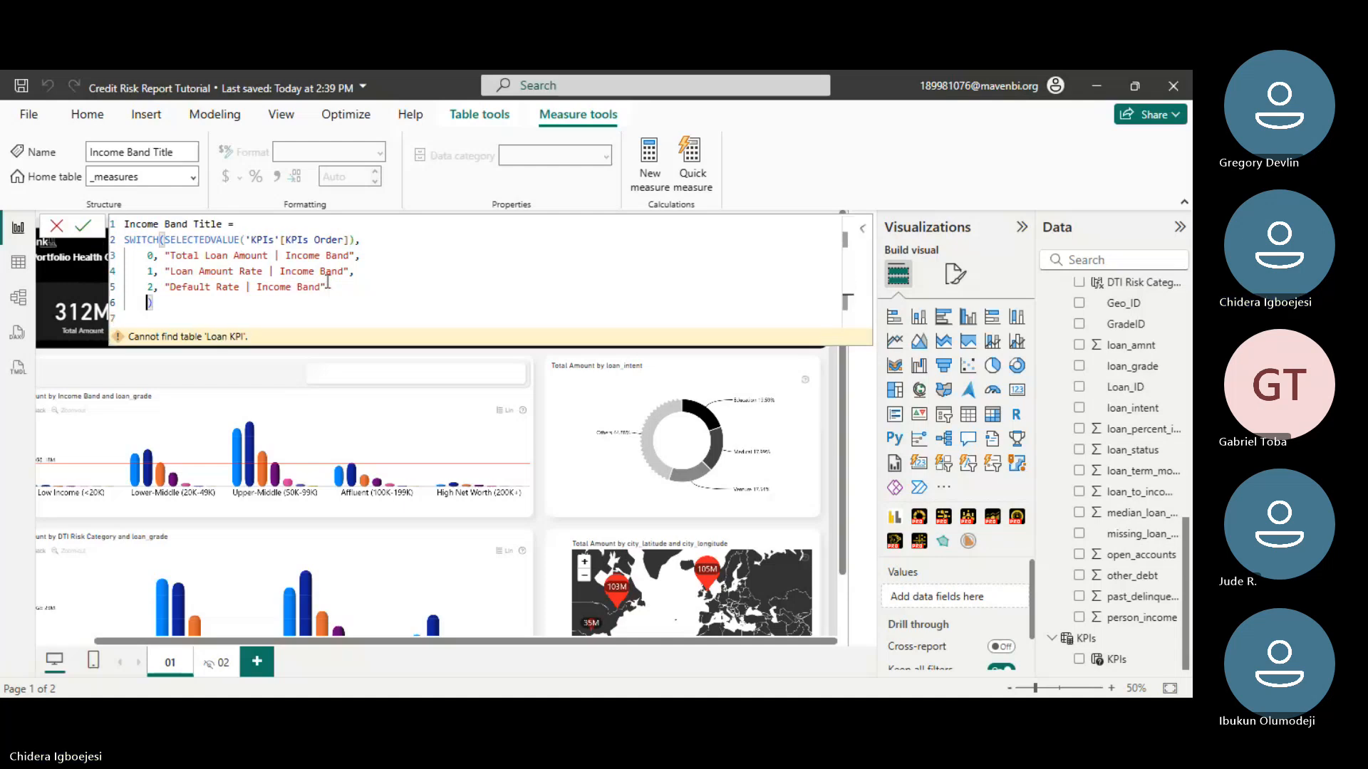
key(Return)
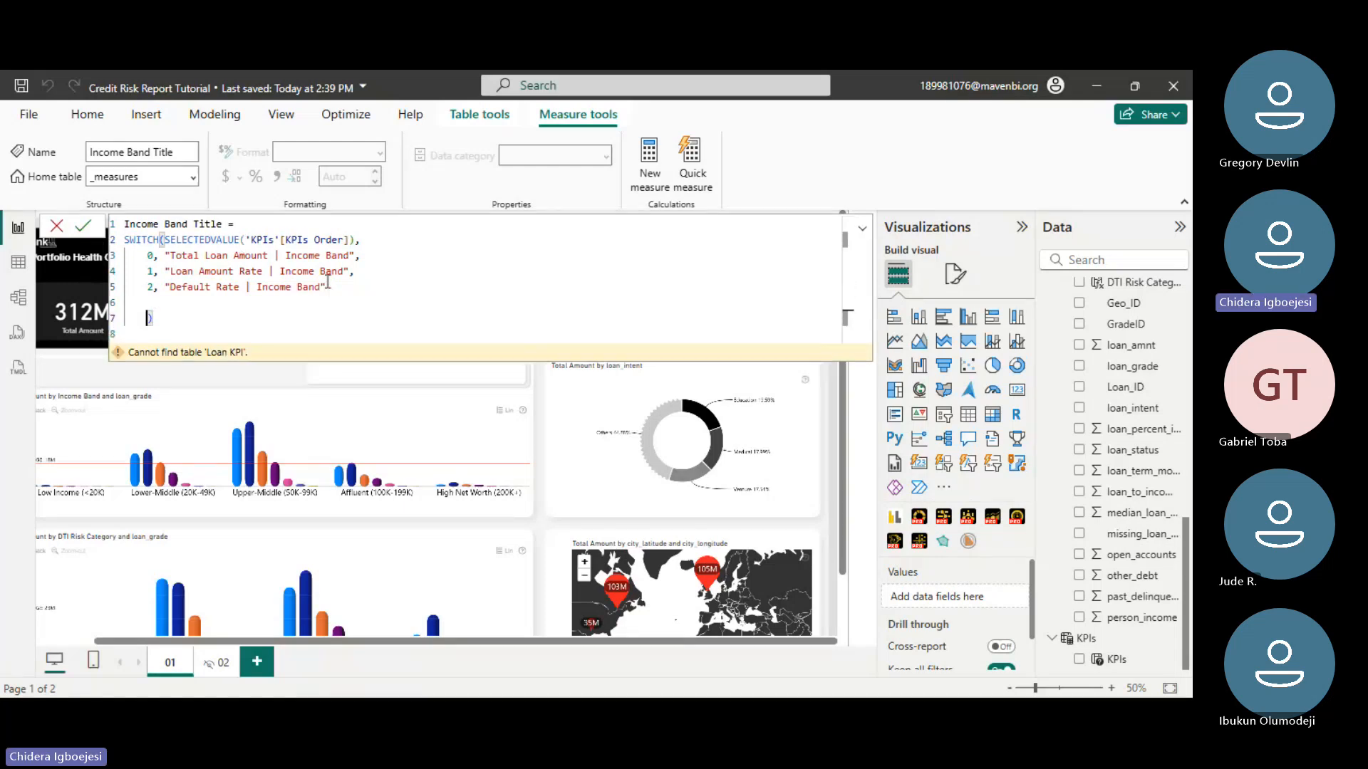
key(Return)
- Add case 3 returning "Interest Rate | Income Band" below the Default Rate case, based on a copy of that line
drag(331, 282, 137, 286)
key(ctrl+c)
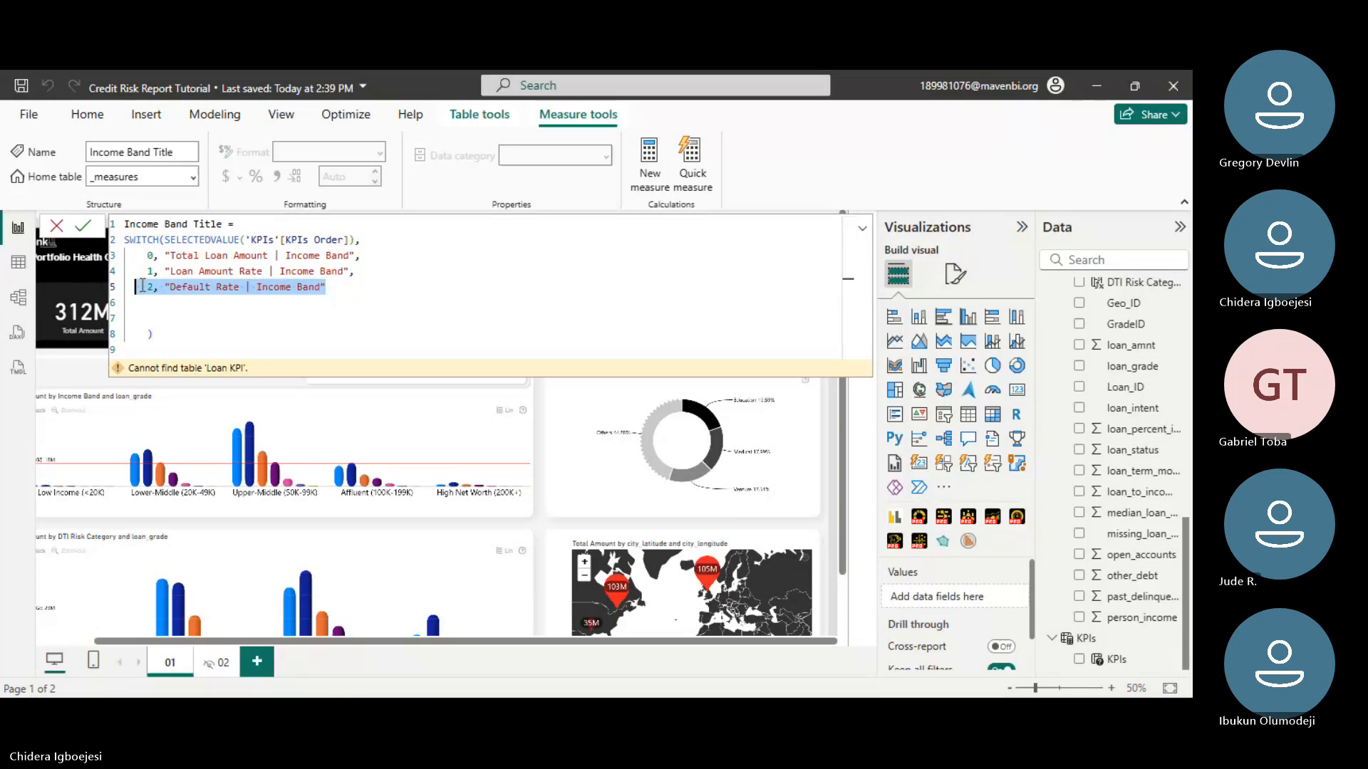
click(331, 289)
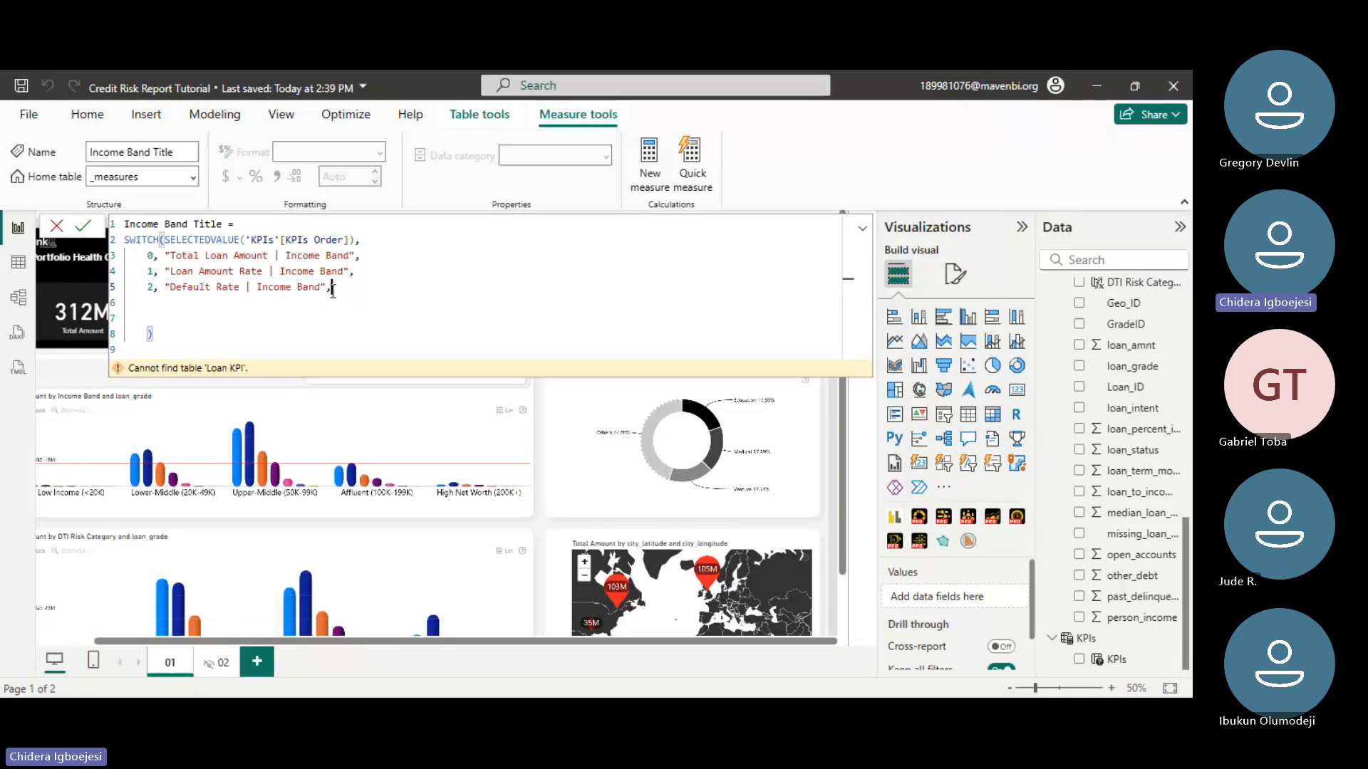
key(Return)
key(ctrl+v)
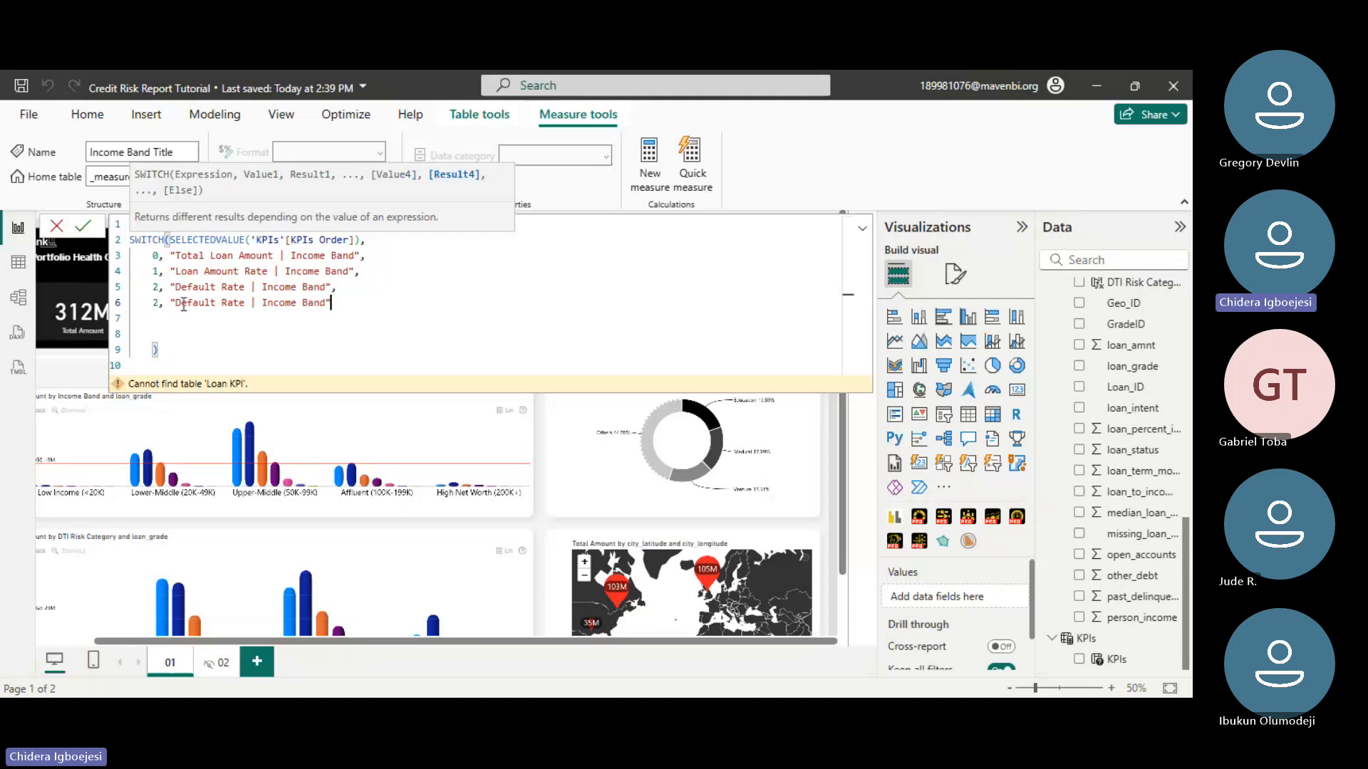
drag(174, 304, 240, 305)
text(In)
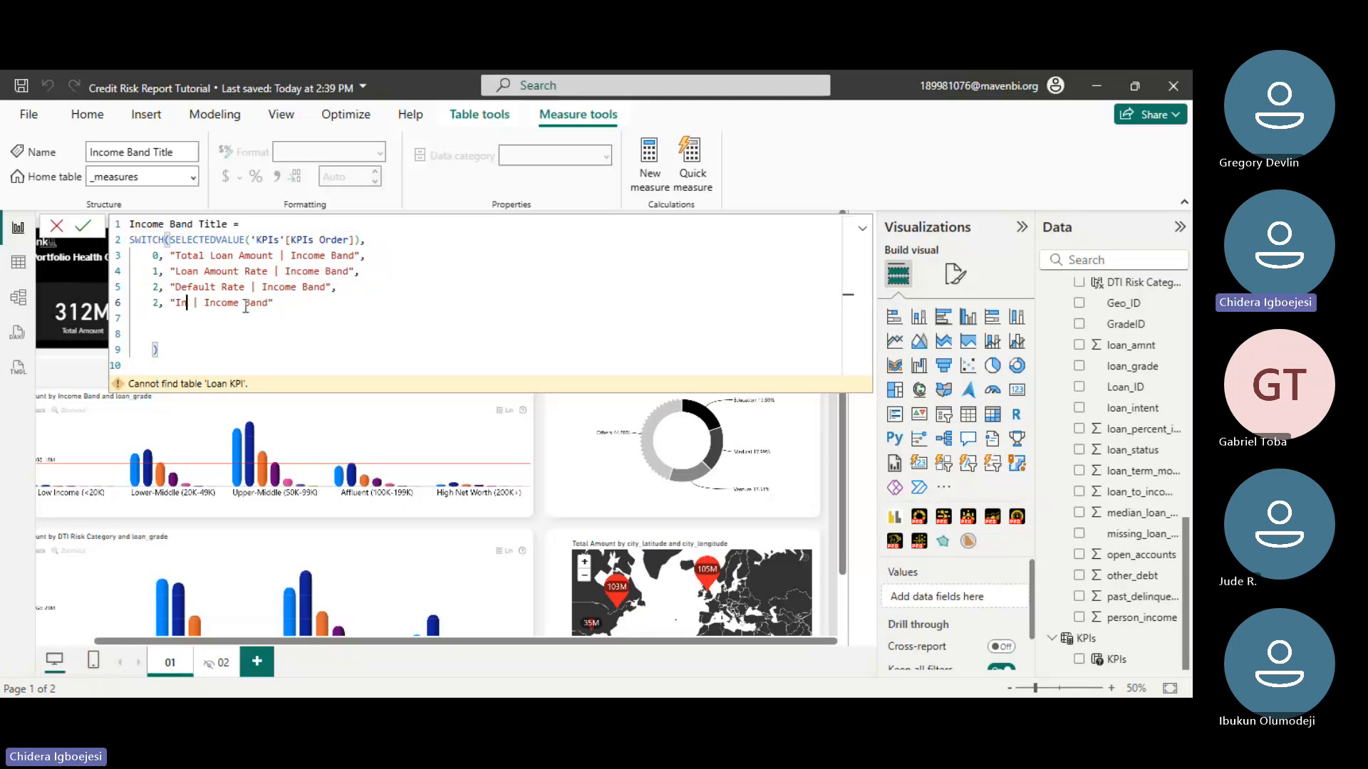
text(terest Rate)
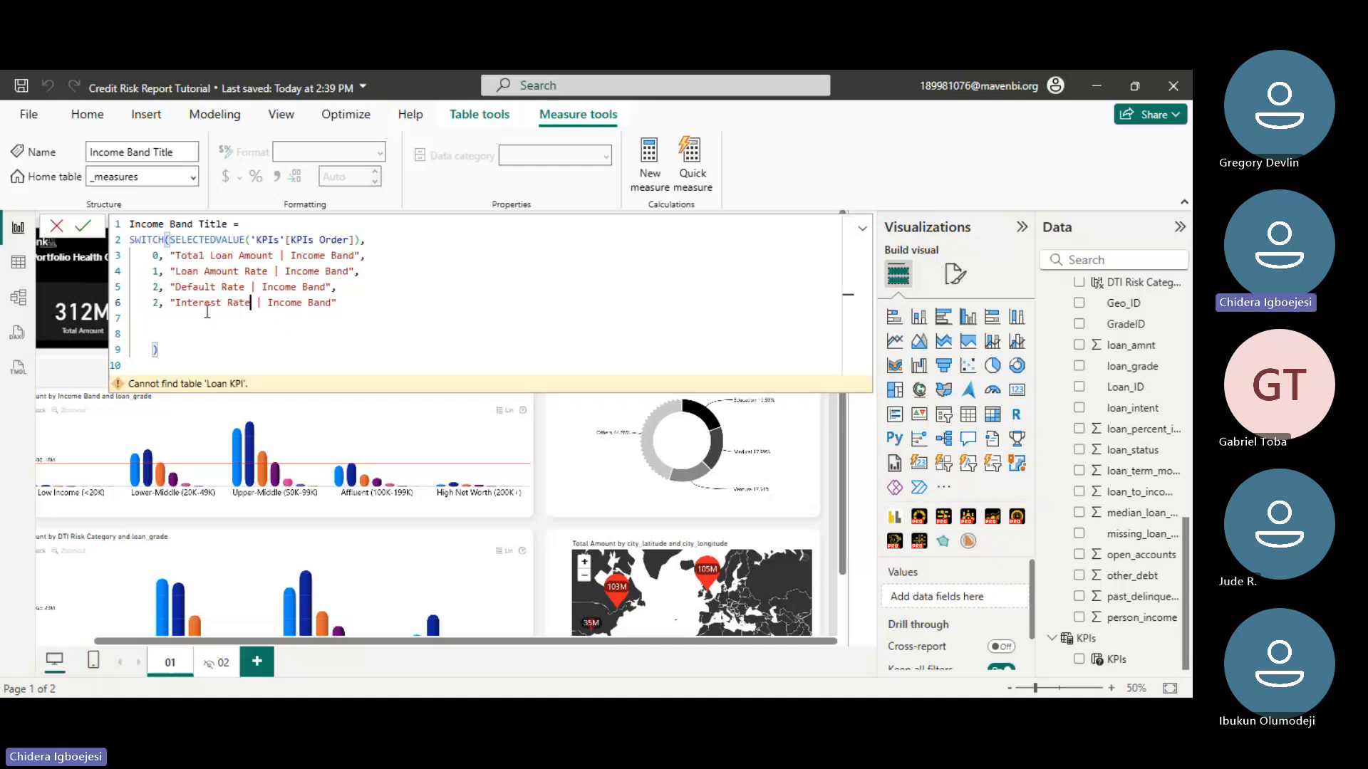
click(158, 302)
key(BackSpace)
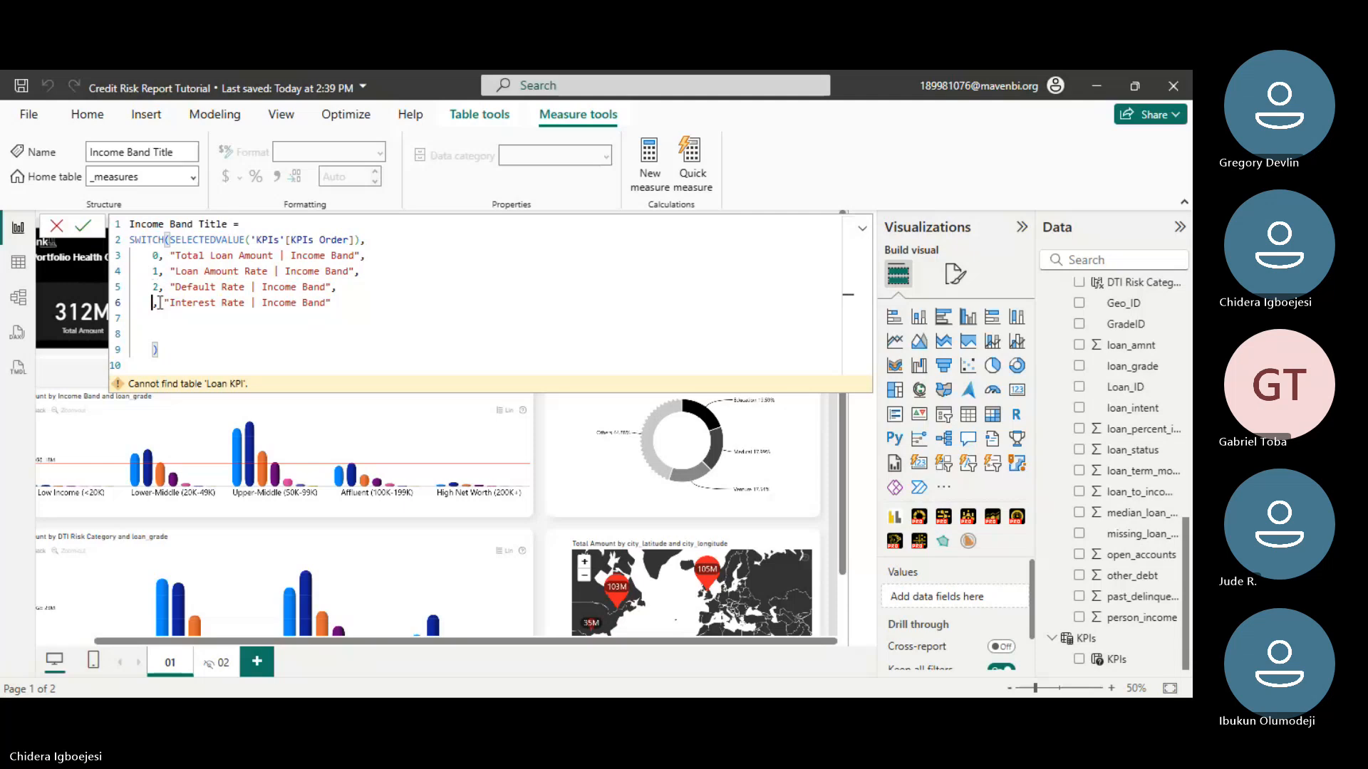
text(3)
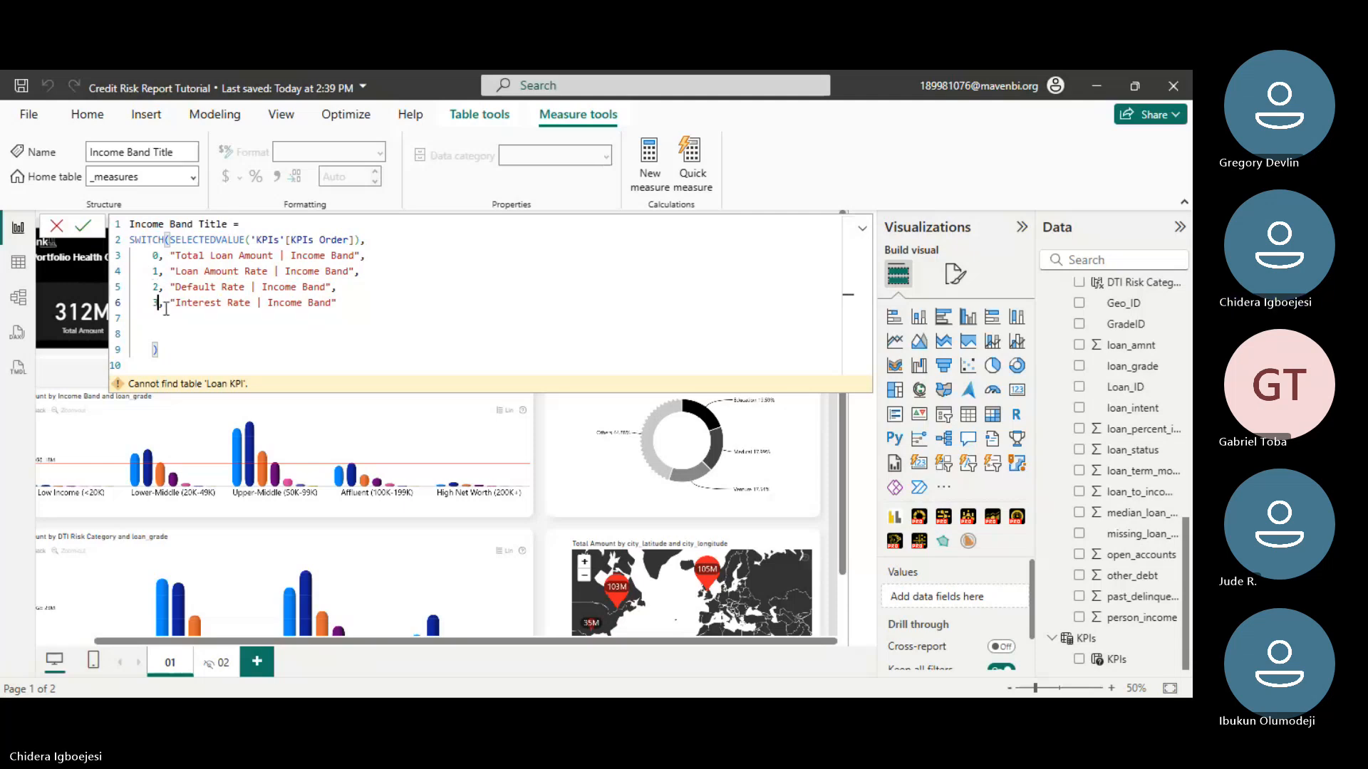
- Add case 4 returning "Portfolio Yeild | Income Band" as the last case of the SWITCH
click(344, 305)
text(,)
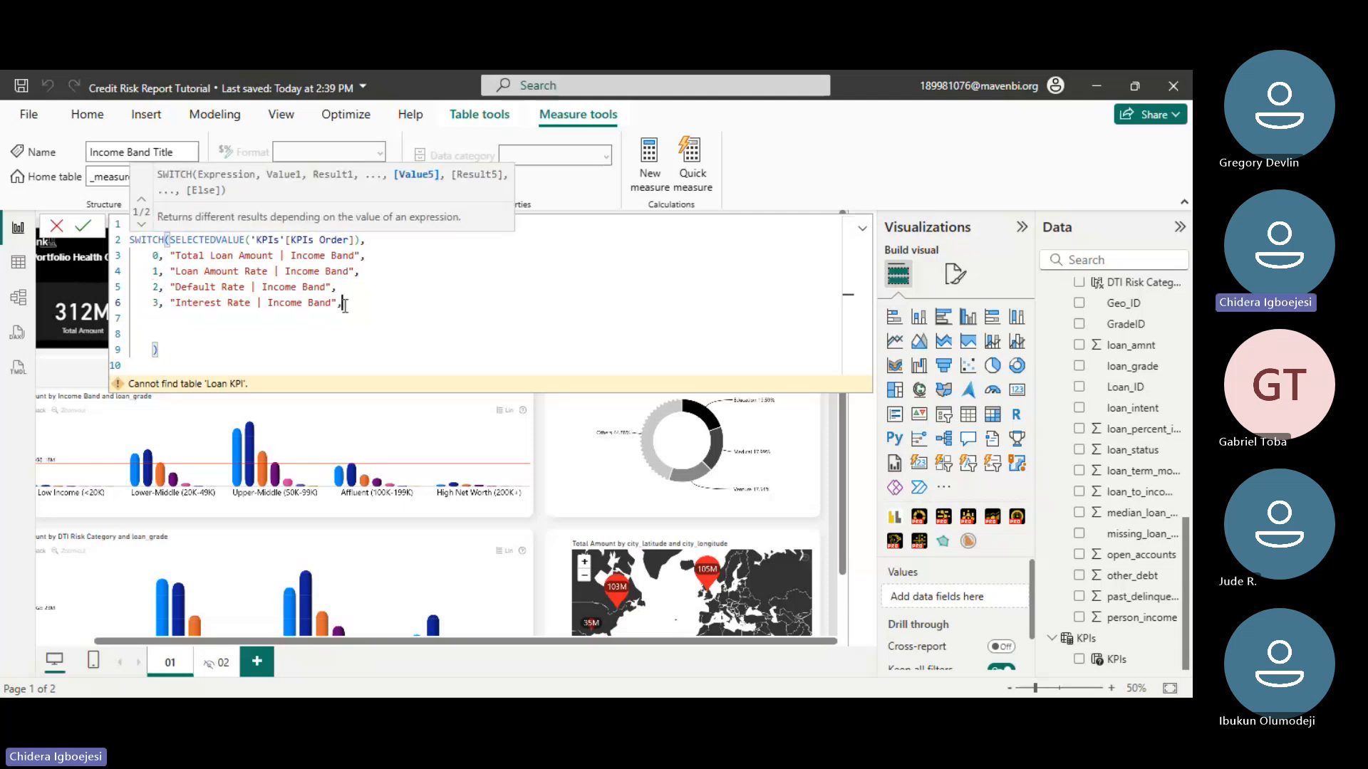
key(Return)
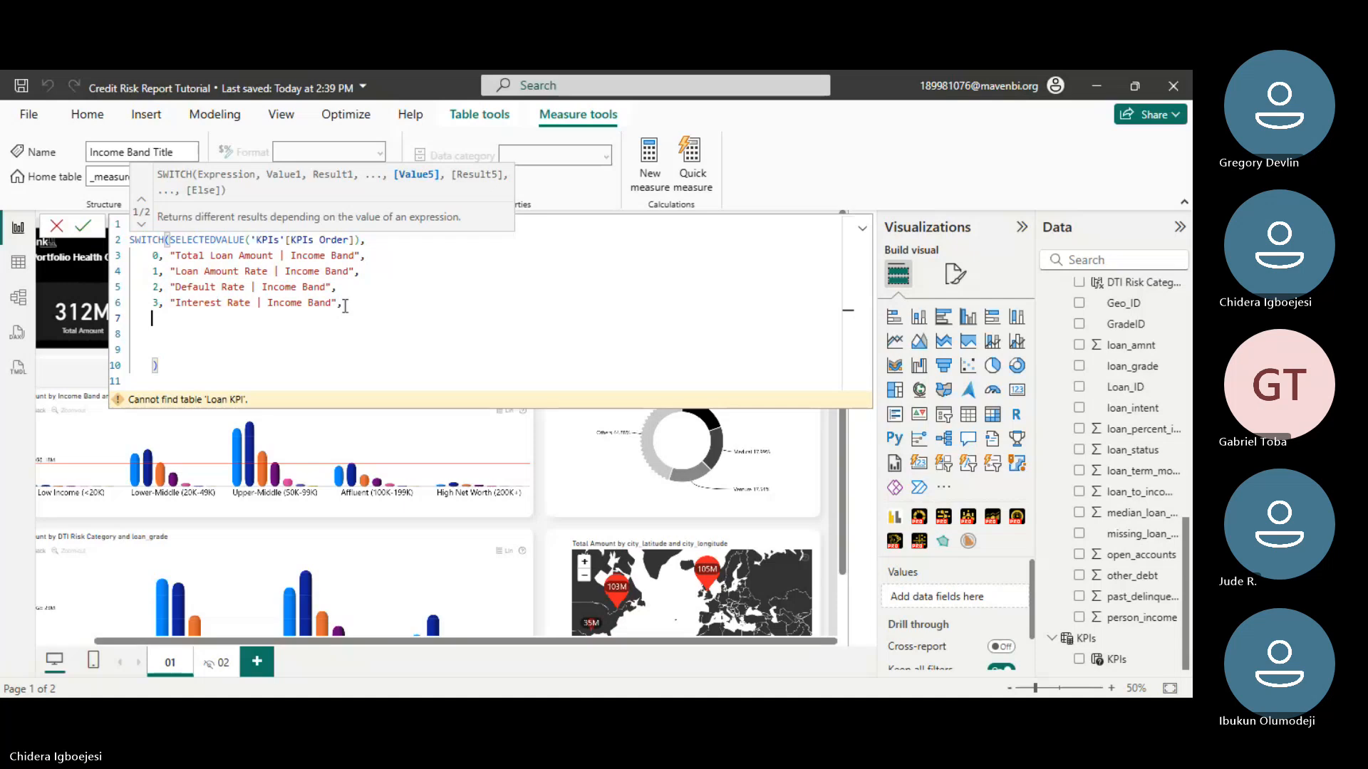
key(ctrl+v)
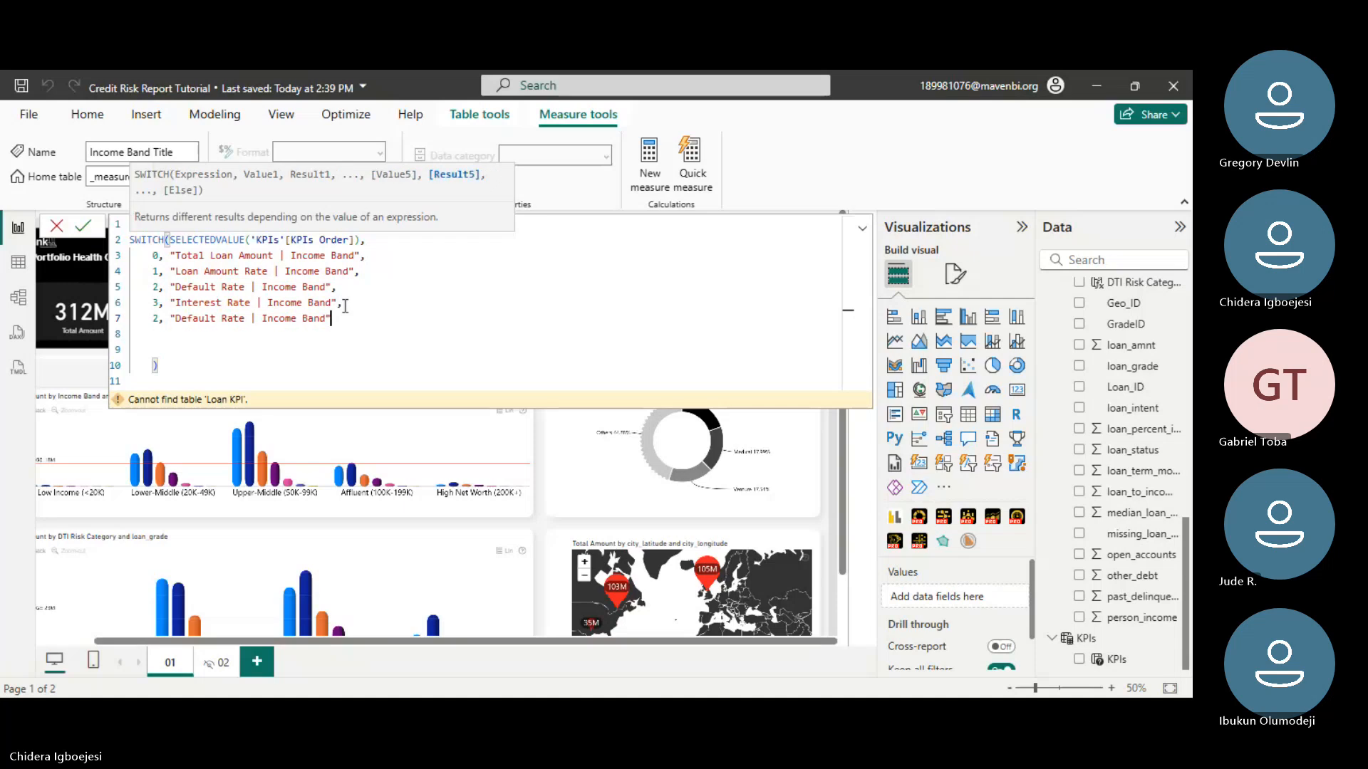
click(160, 318)
key(BackSpace)
text(4)
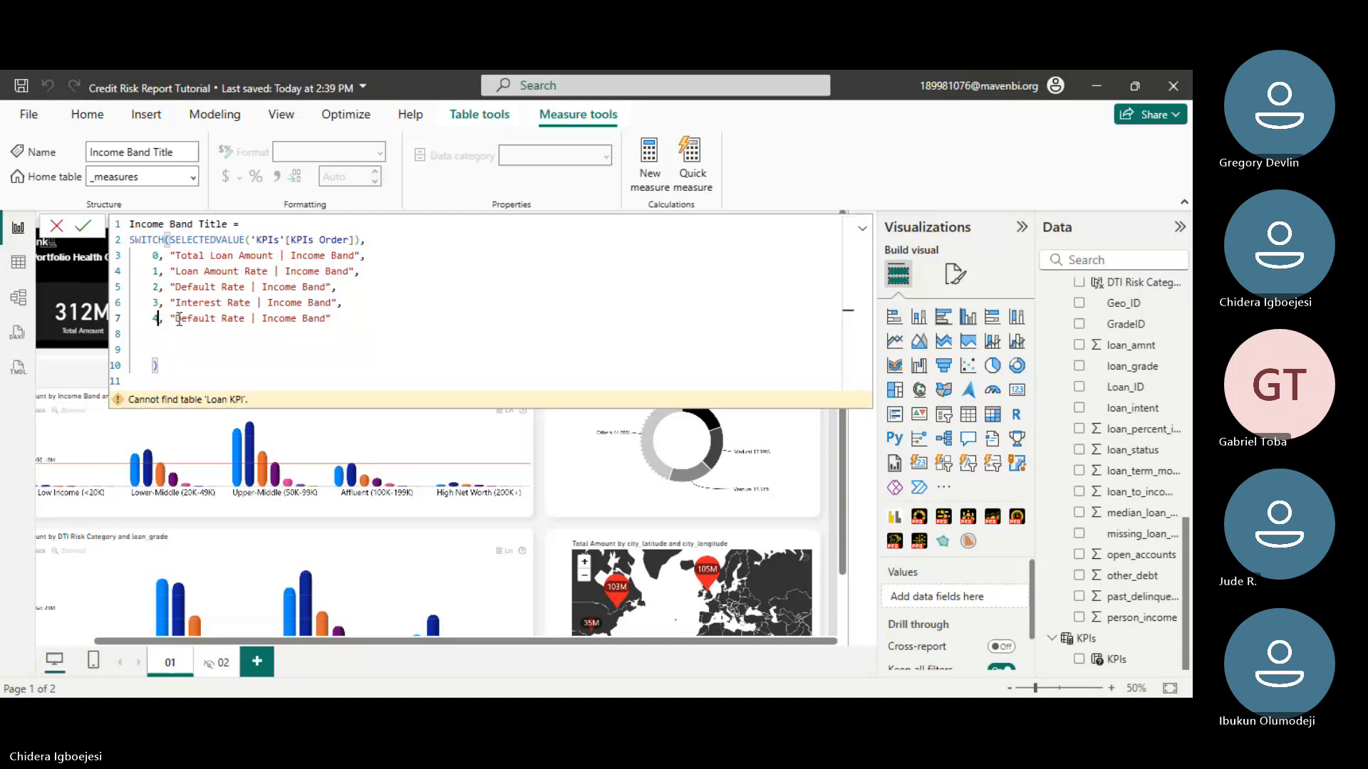
drag(176, 318, 245, 320)
text(Port)
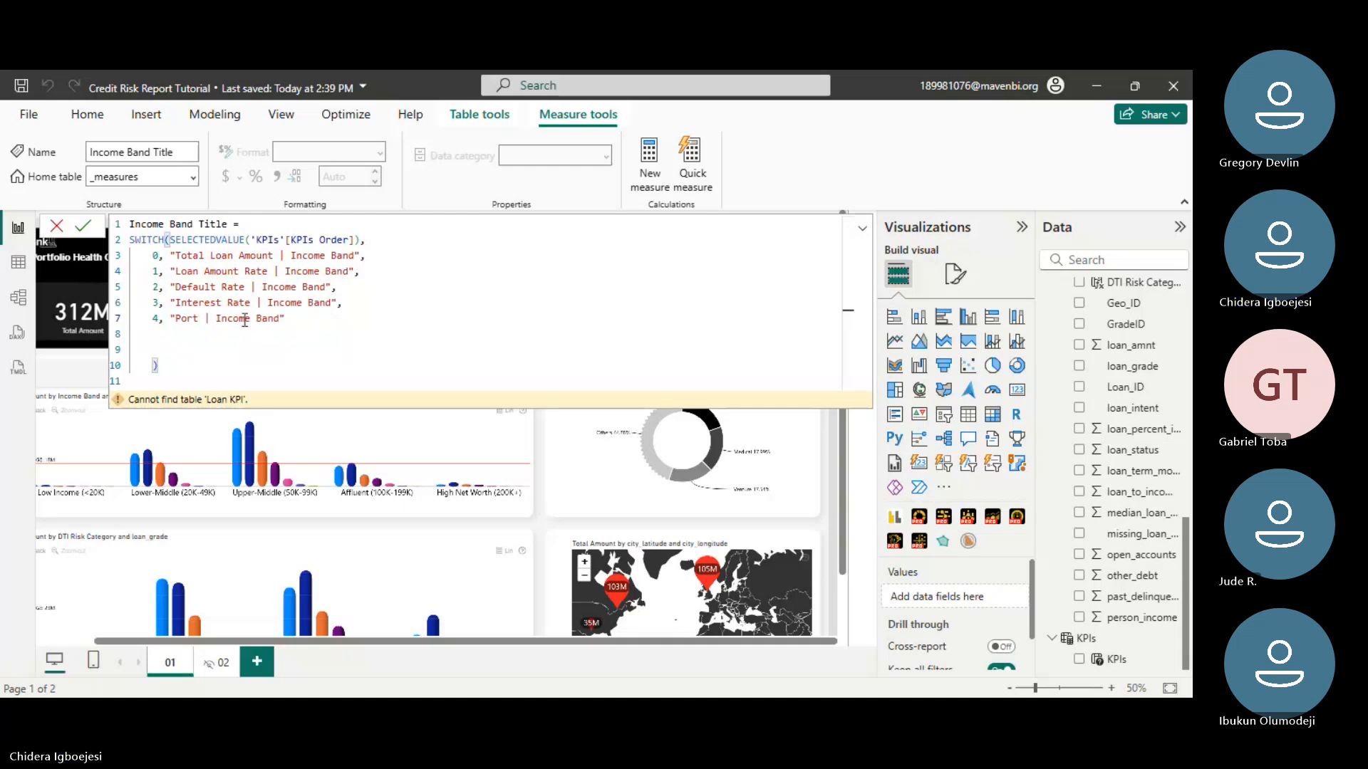
text(folio)
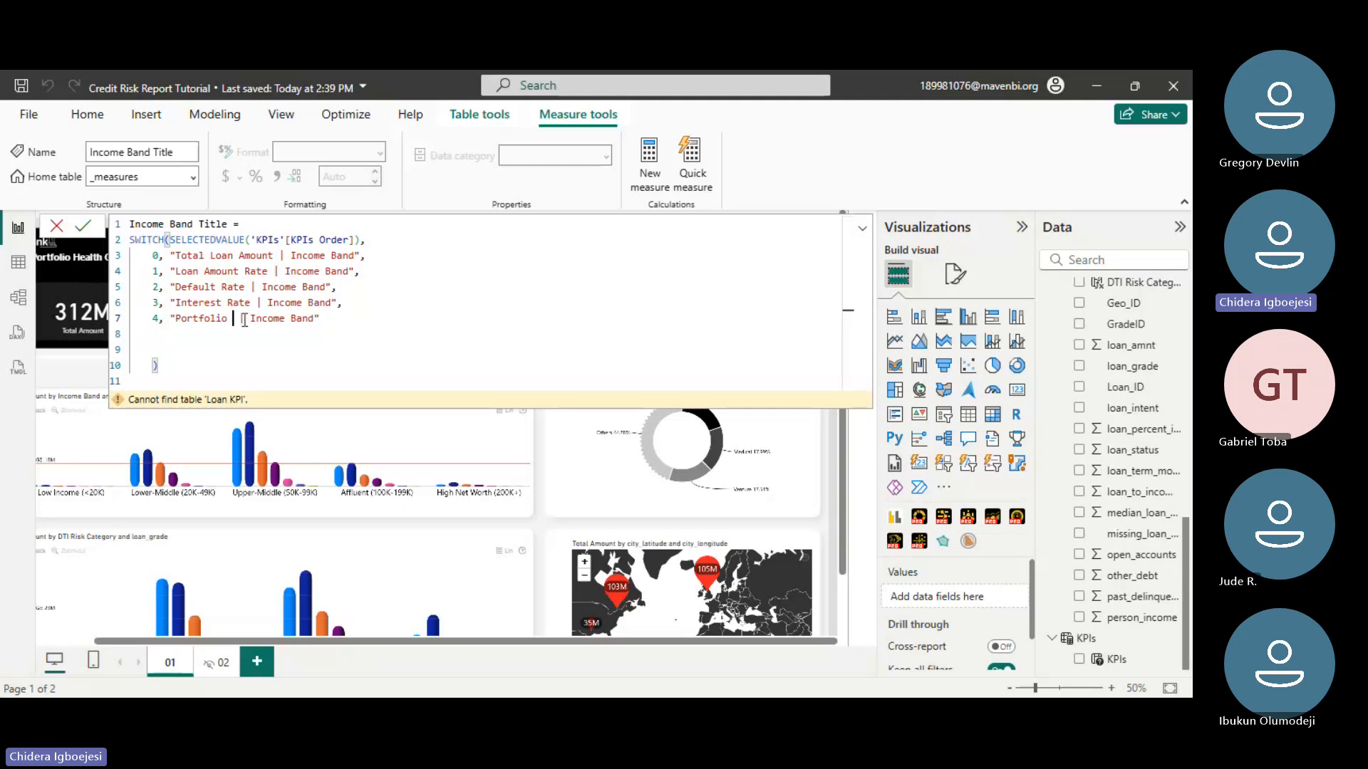
text( Yeild)
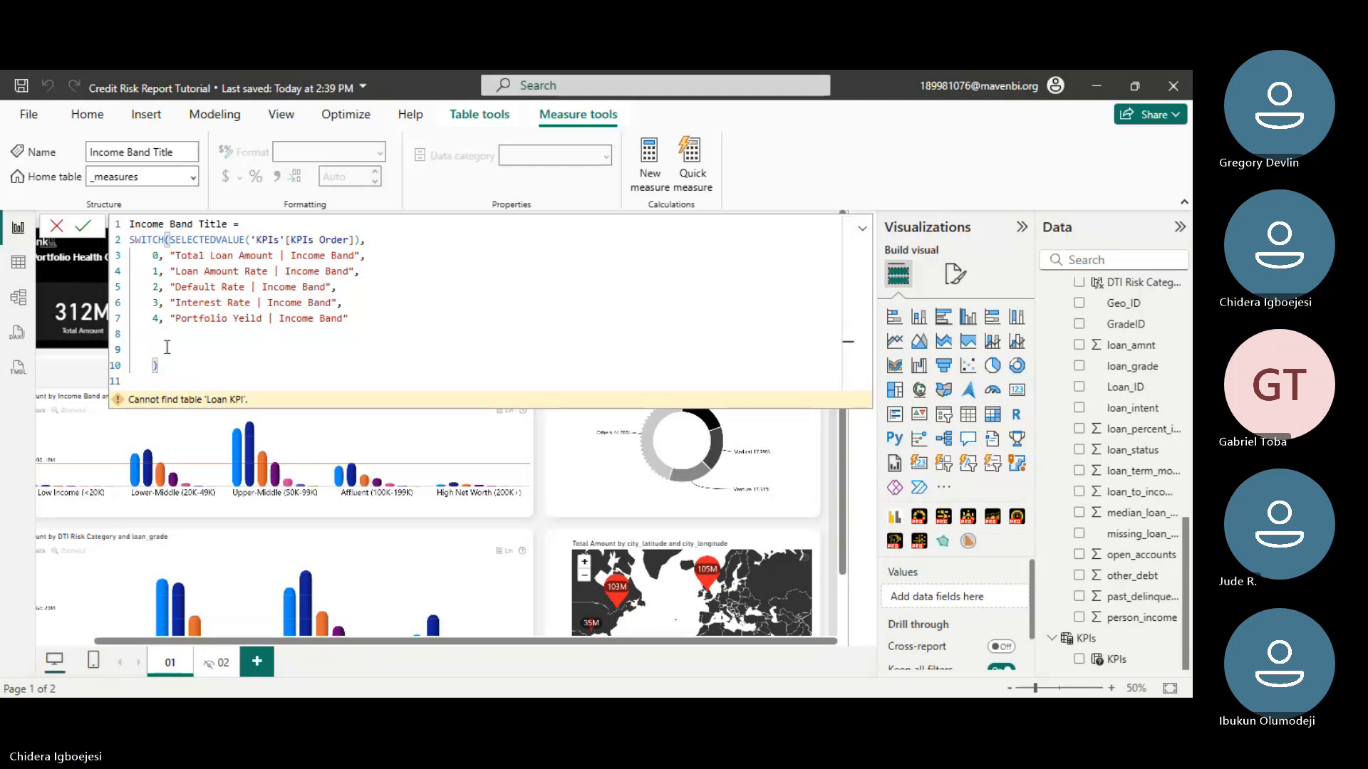
- Remove a surplus blank line from the Income Band Title formula, commit the measure and close its editor
key(BackSpace)
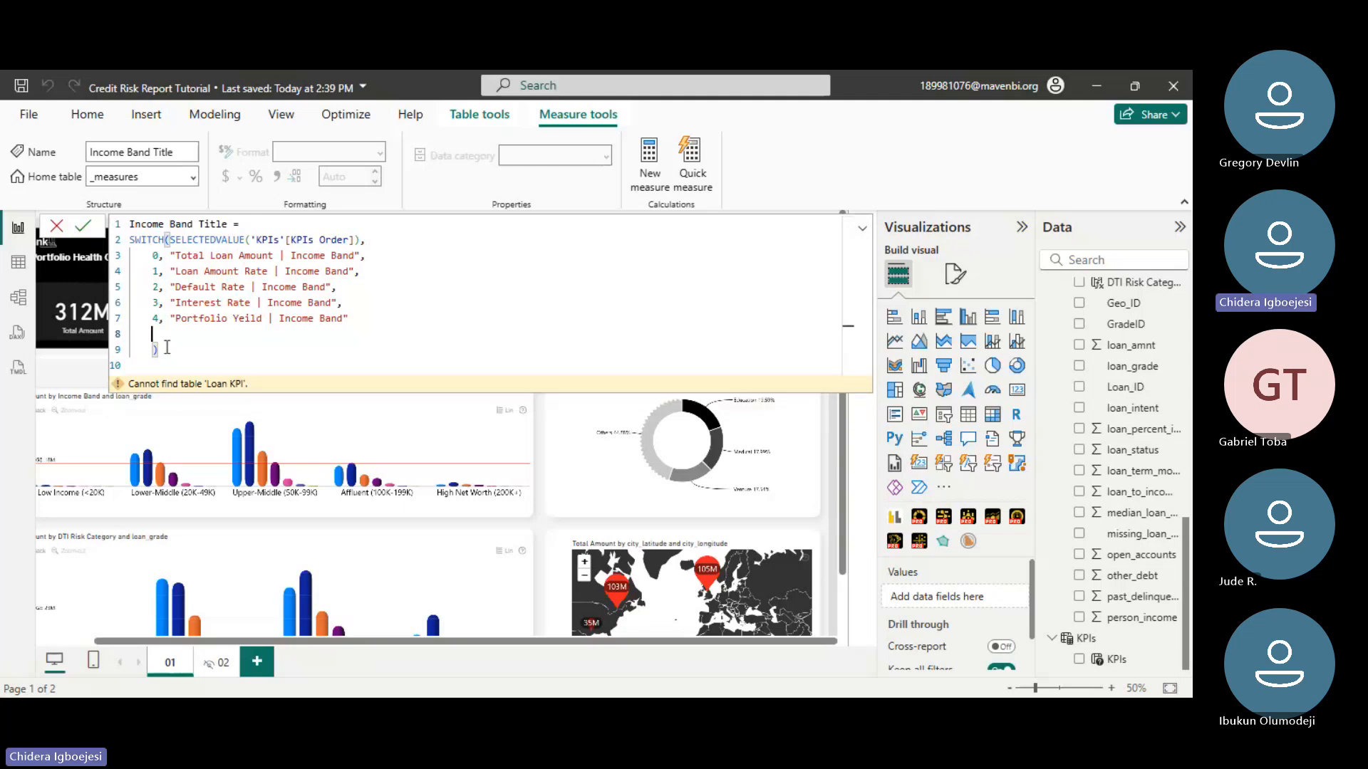
click(84, 228)
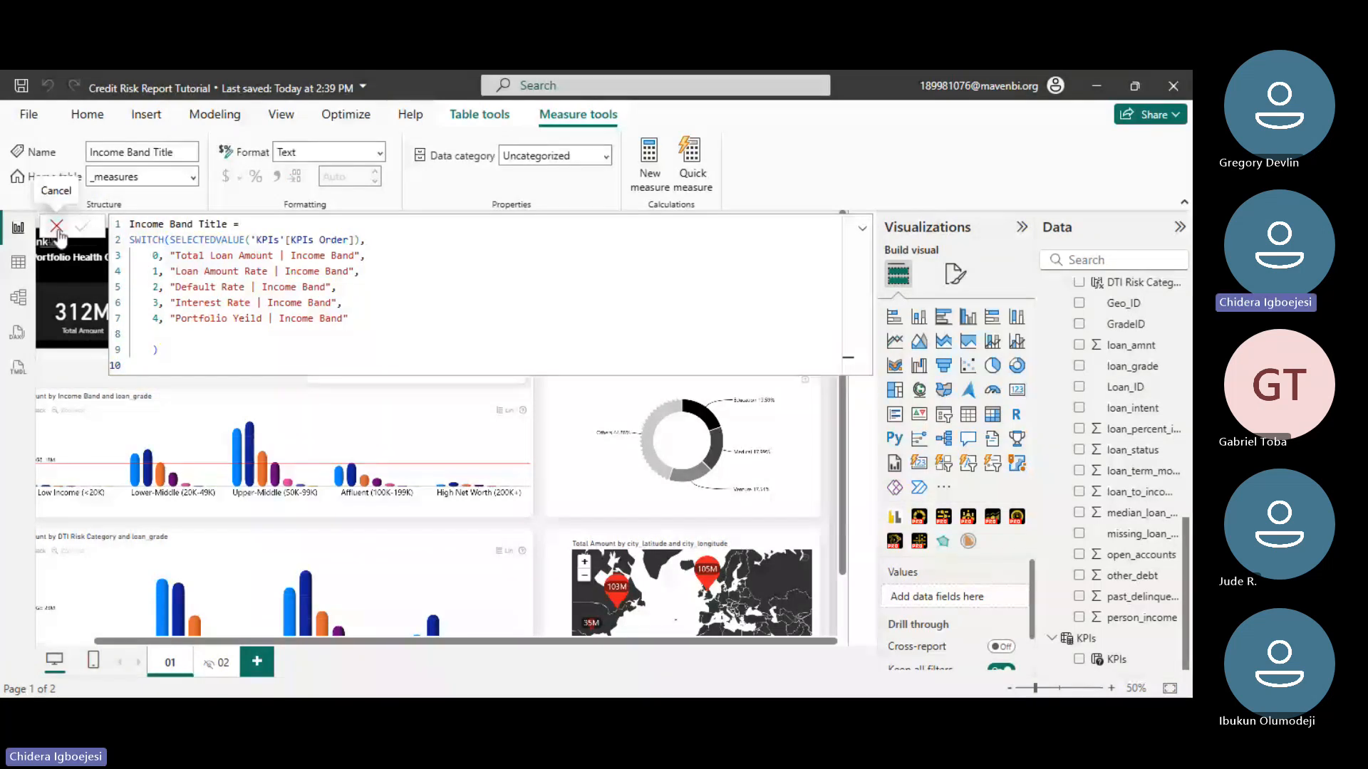
click(56, 226)
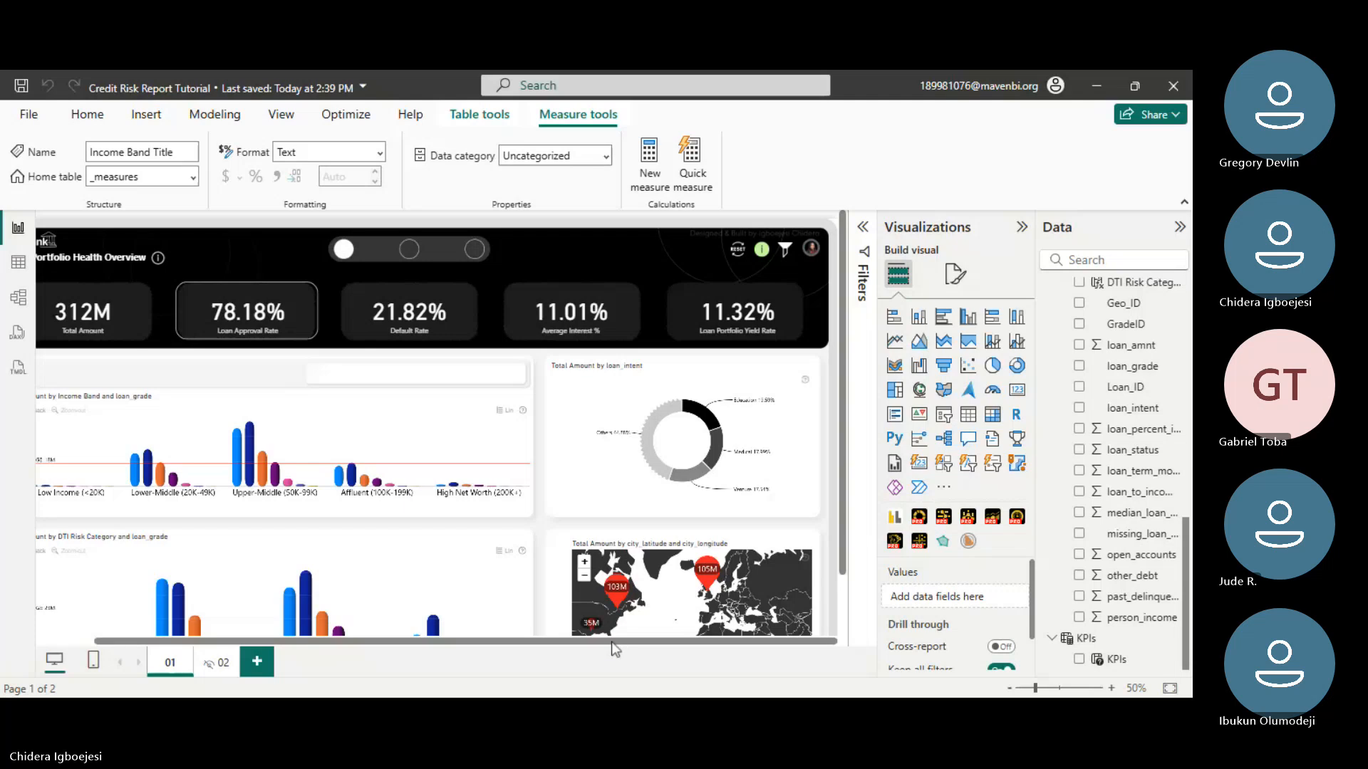
- Bind the title text of the Total Amount by Income Band and loan_grade chart to the Income Band Title measure using conditional formatting
drag(612, 642, 550, 642)
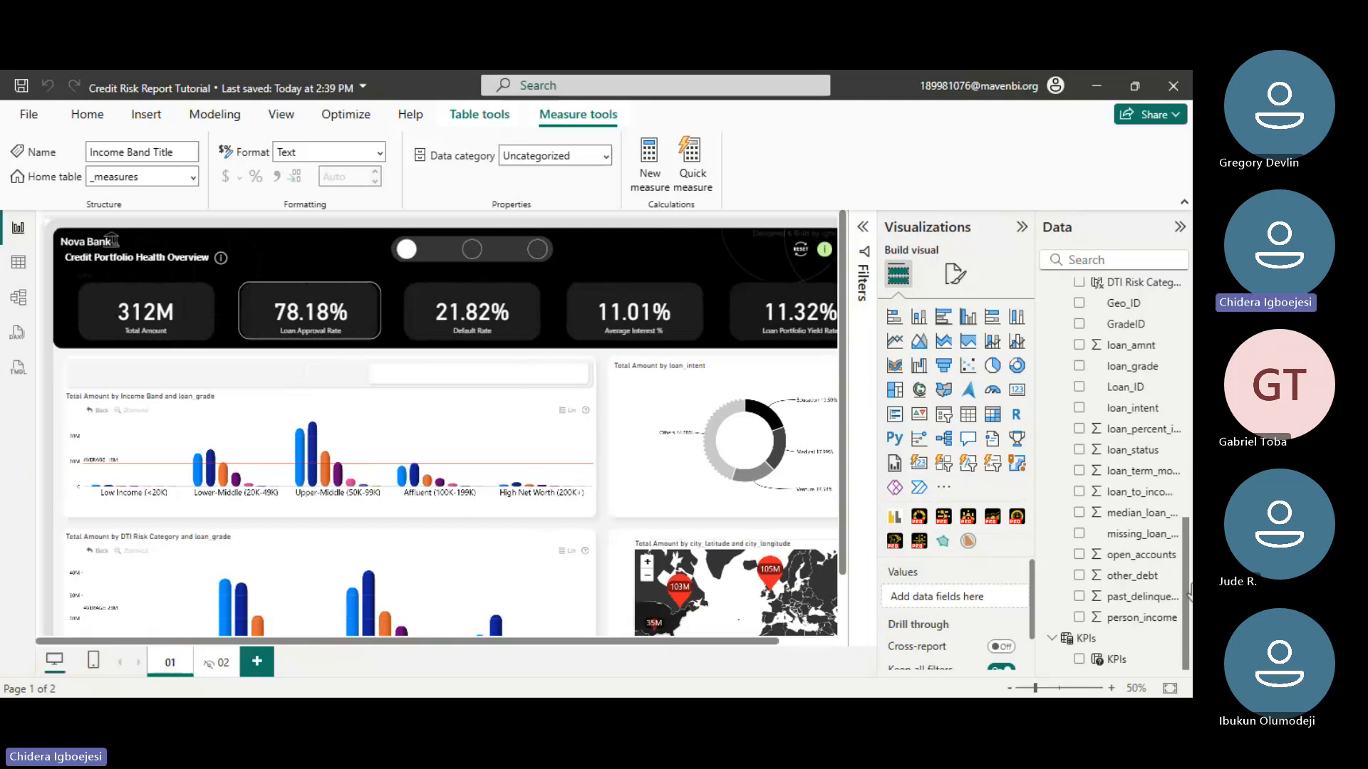
click(1112, 688)
click(1112, 689)
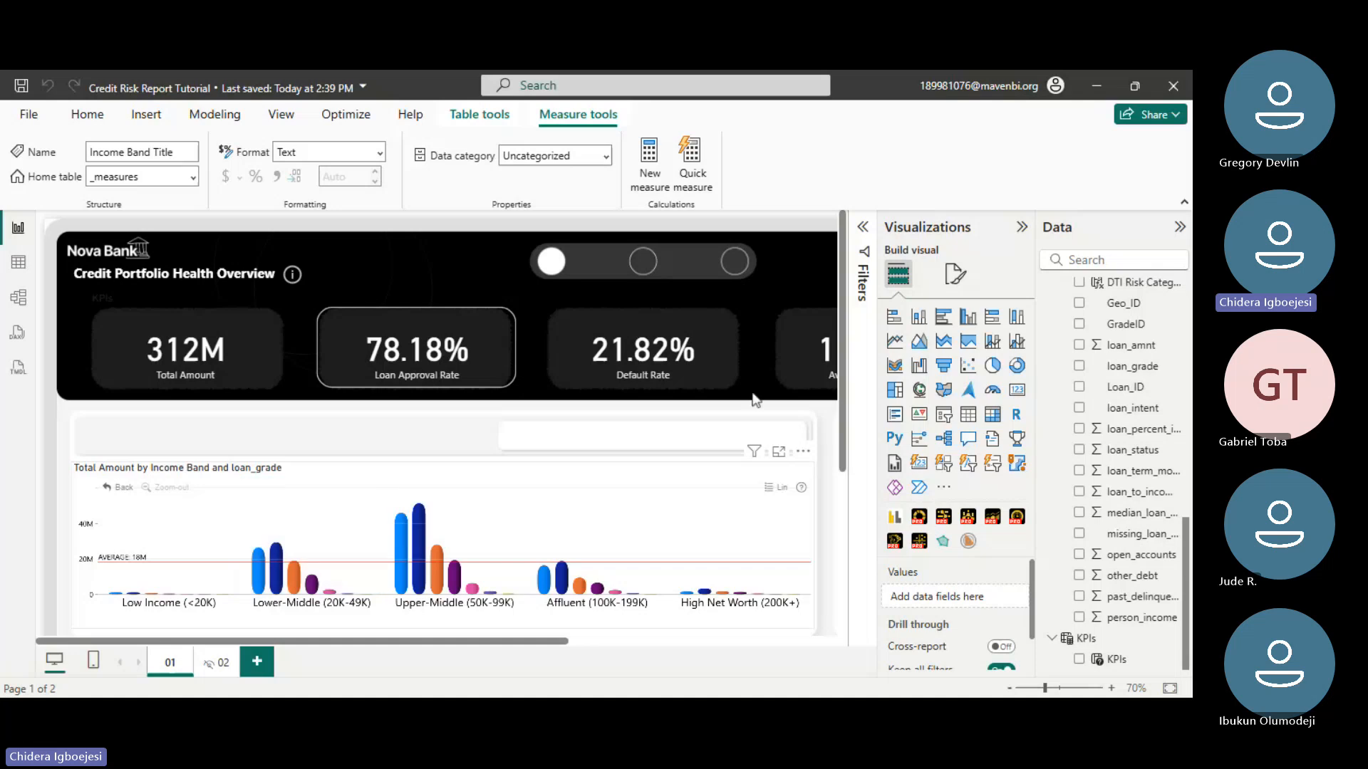
click(238, 479)
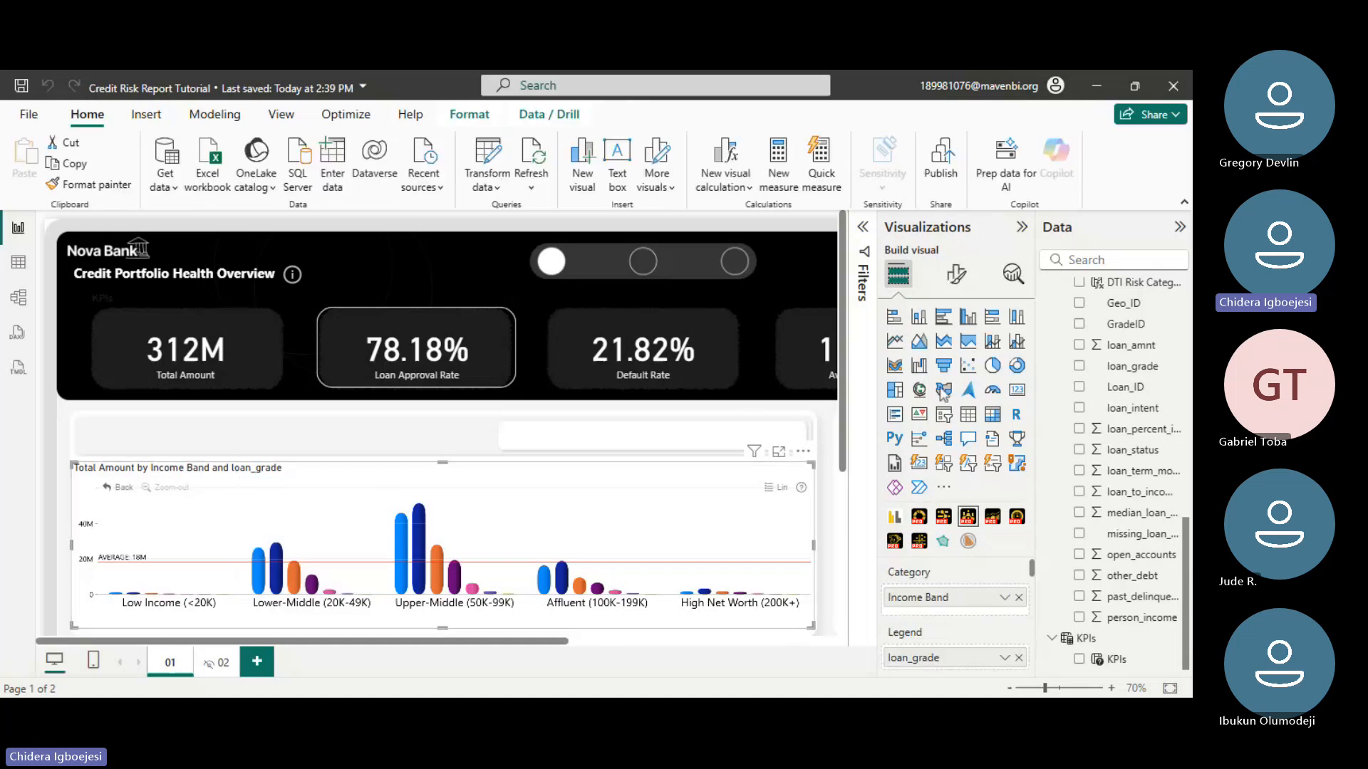
click(956, 274)
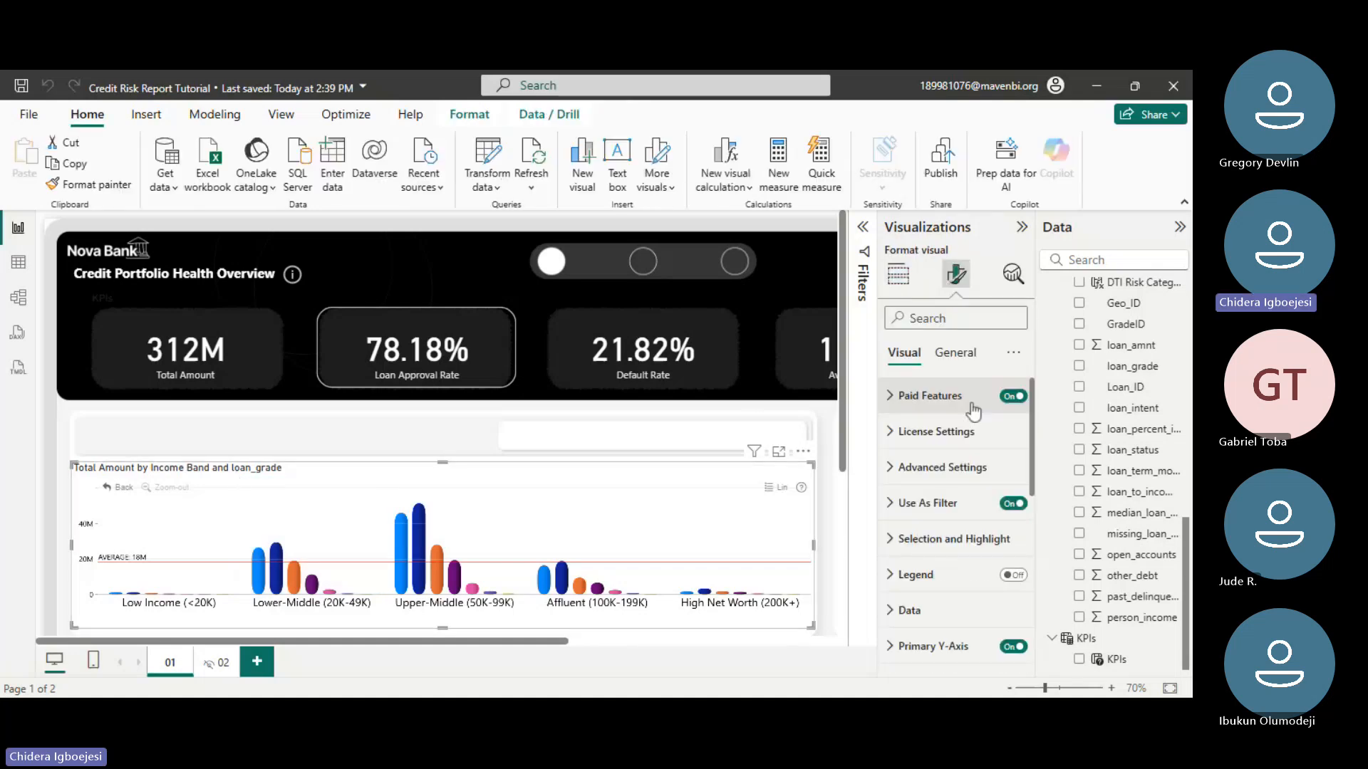
click(955, 353)
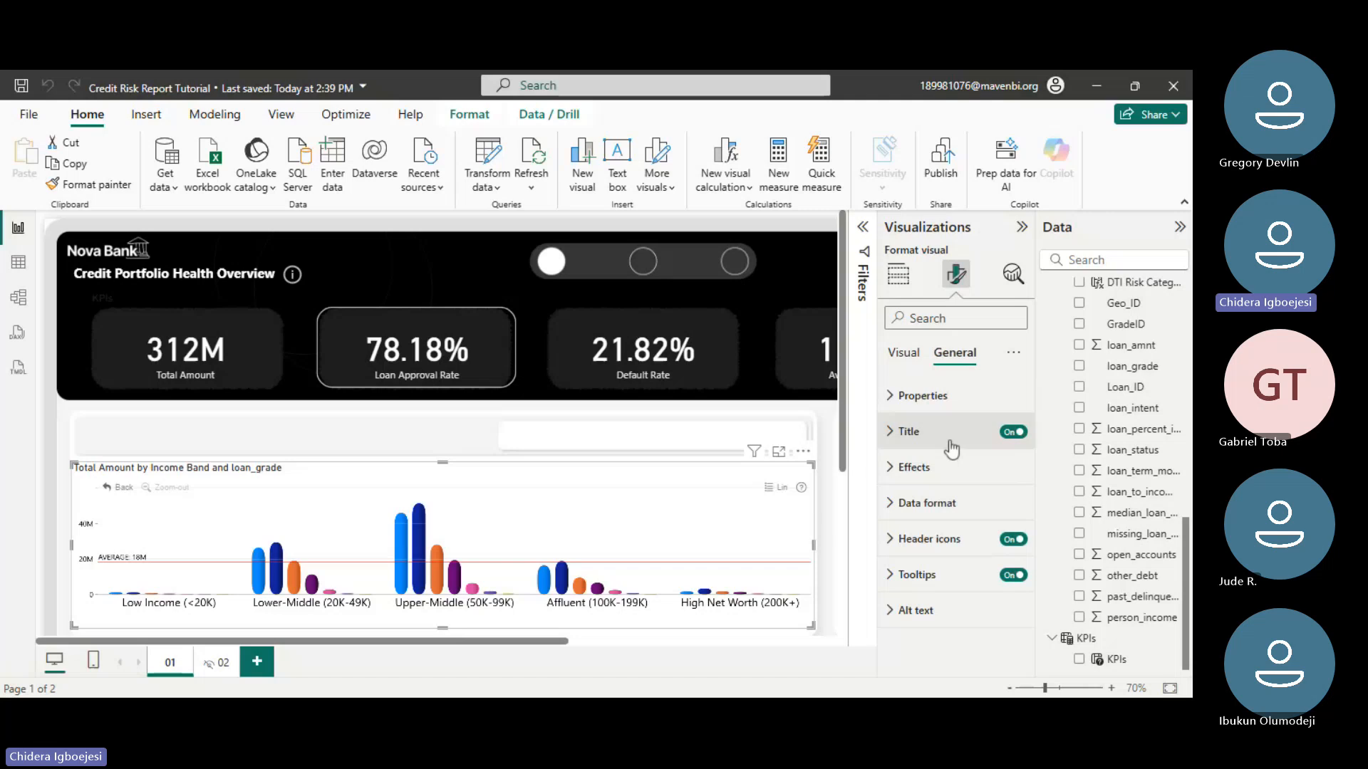
click(948, 434)
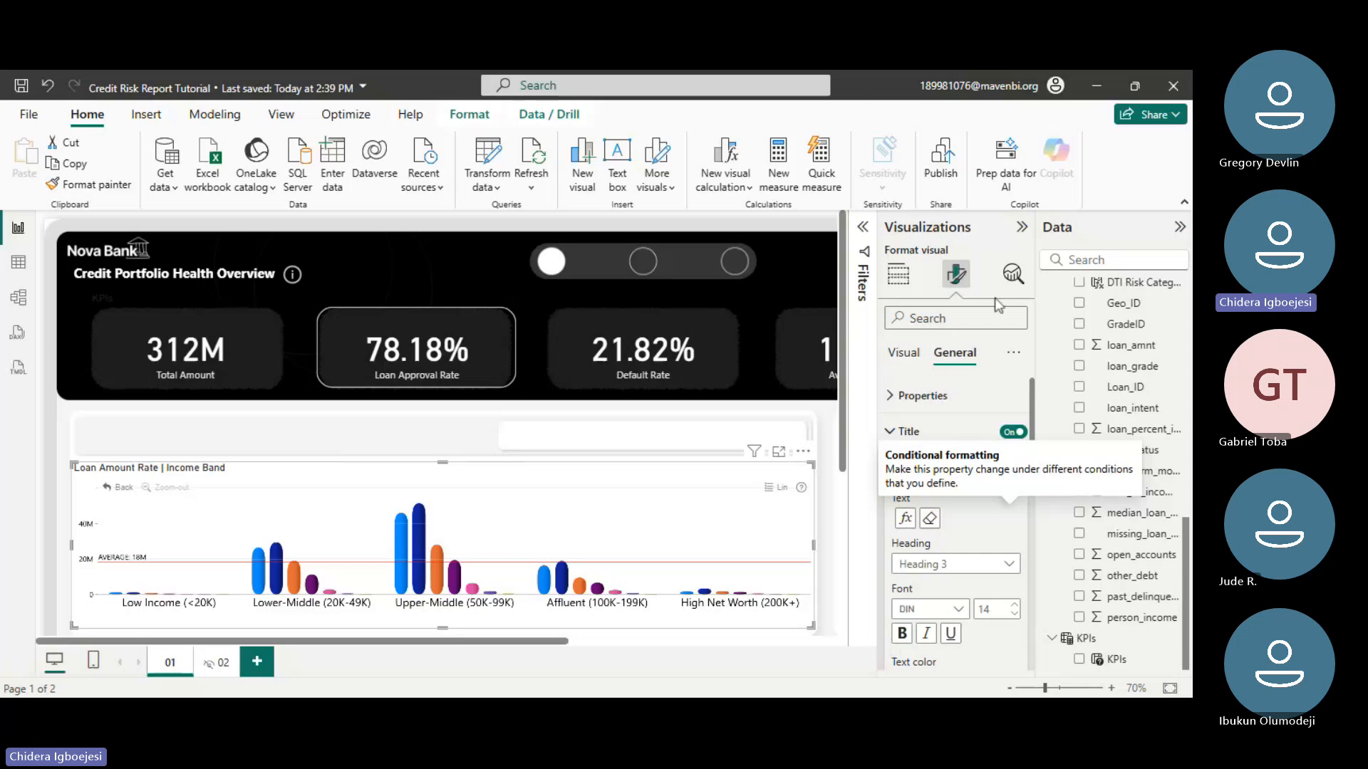
- Set the Income Band chart's title font size to 18
click(1015, 604)
click(1015, 604)
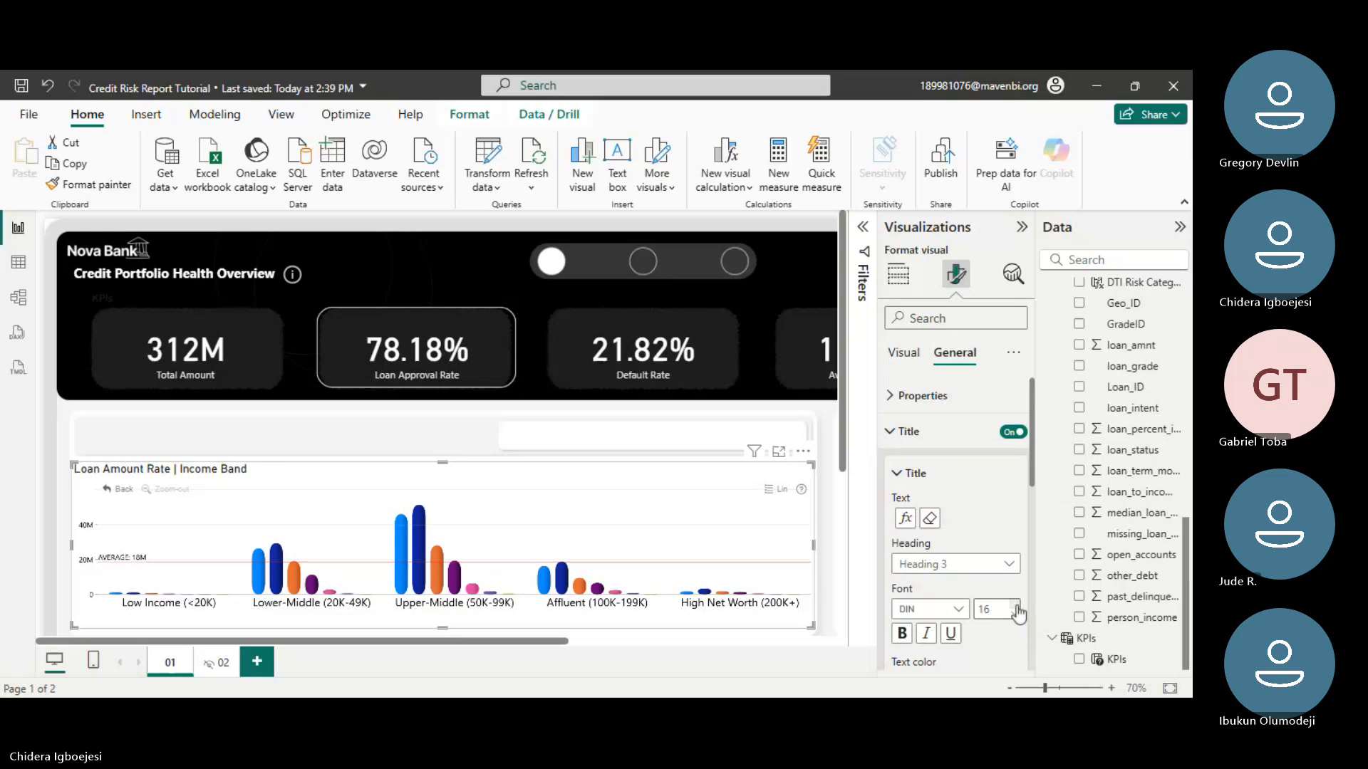
click(1015, 605)
click(1015, 605)
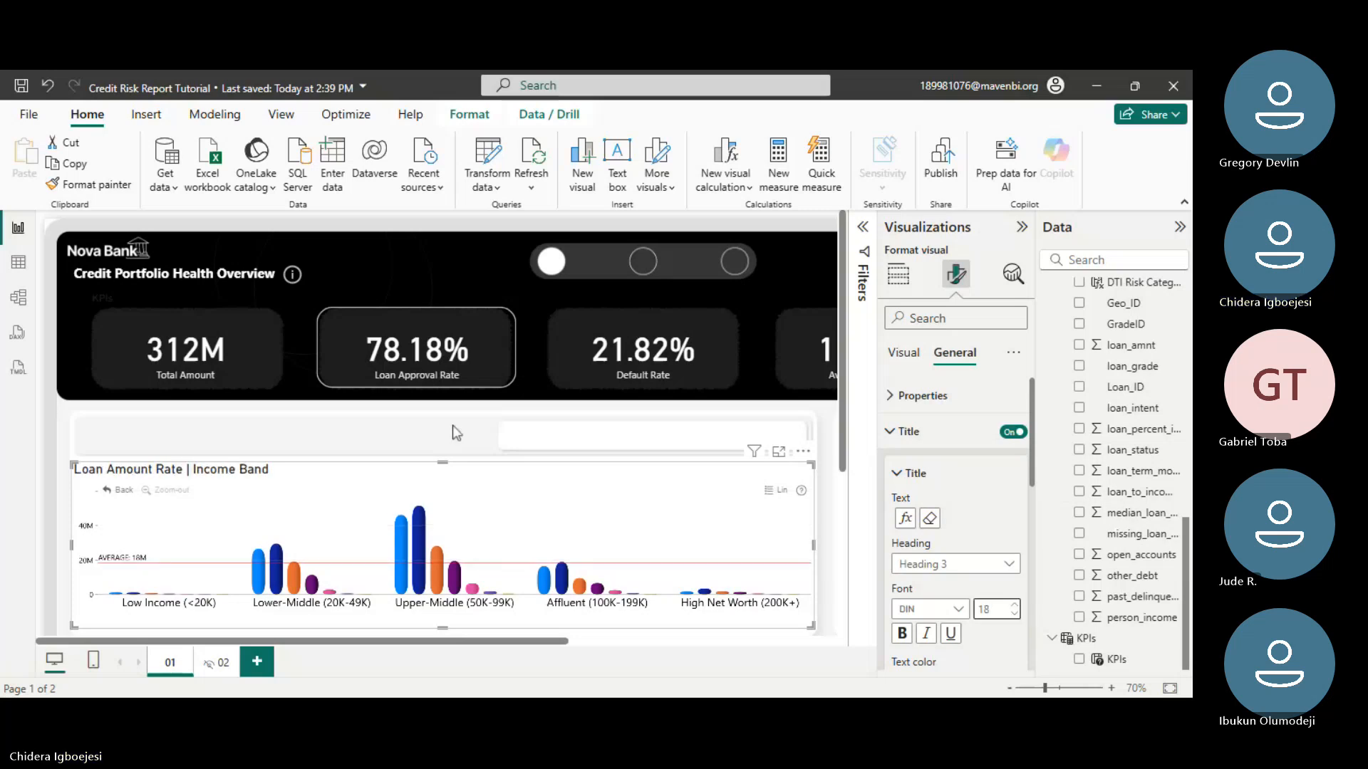
- Test the Income Band chart's dynamic title by selecting the Total Amount, Loan Approval Rate, Default Rate and Average Interest % cards in turn
click(231, 365)
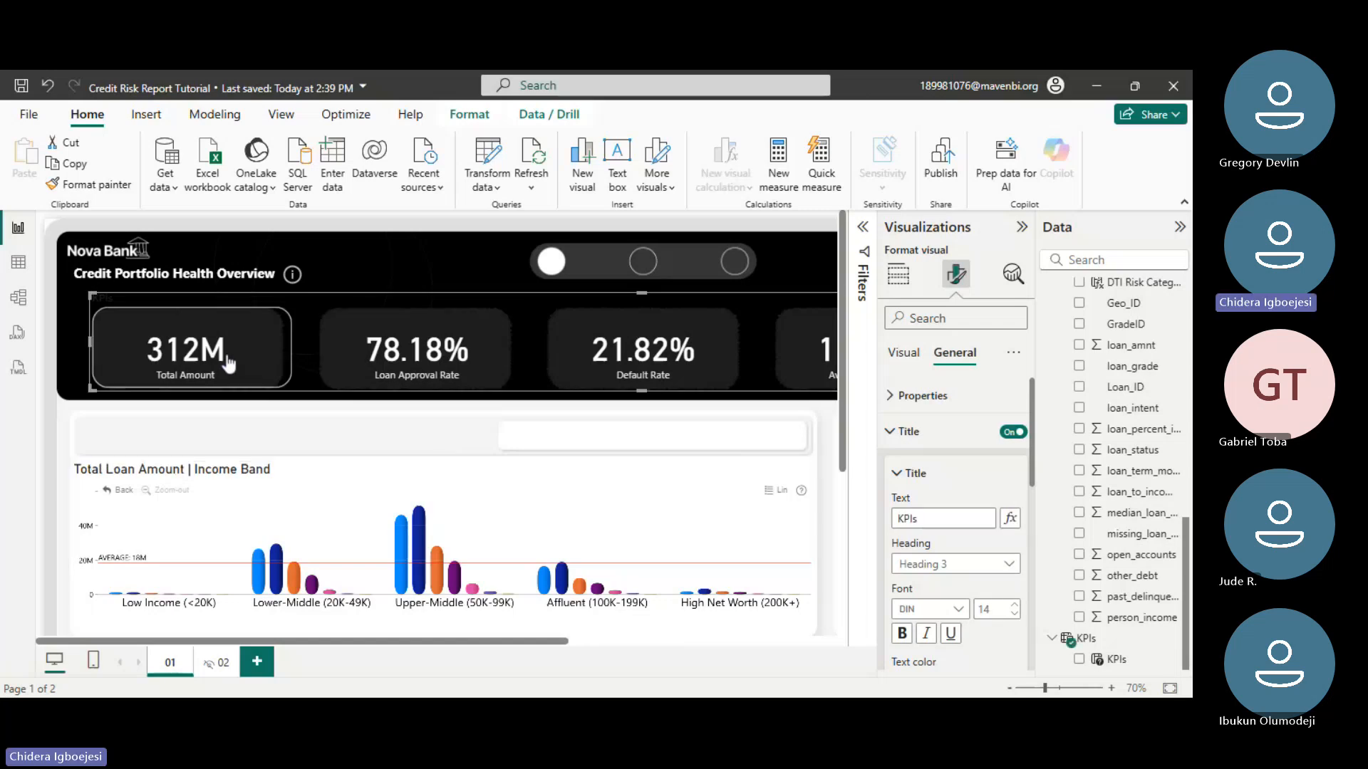
click(428, 349)
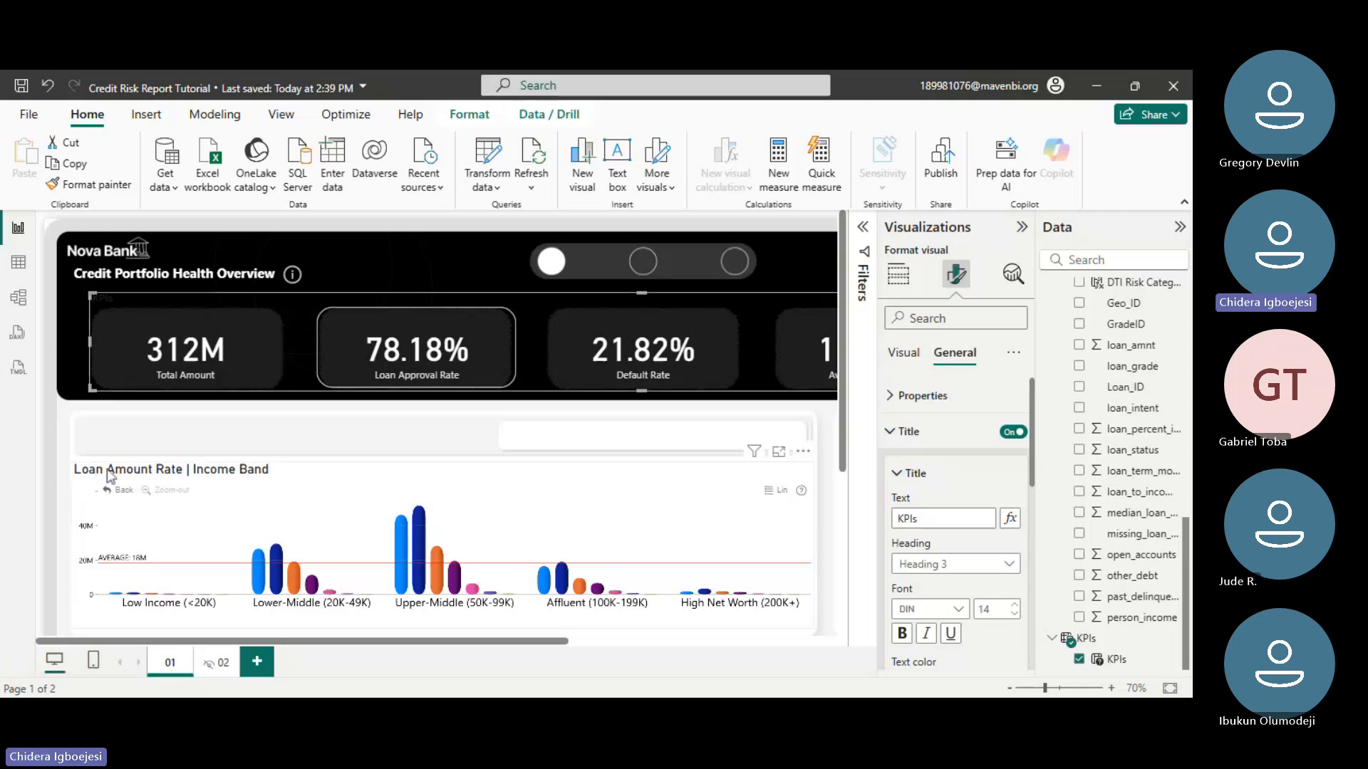
click(672, 364)
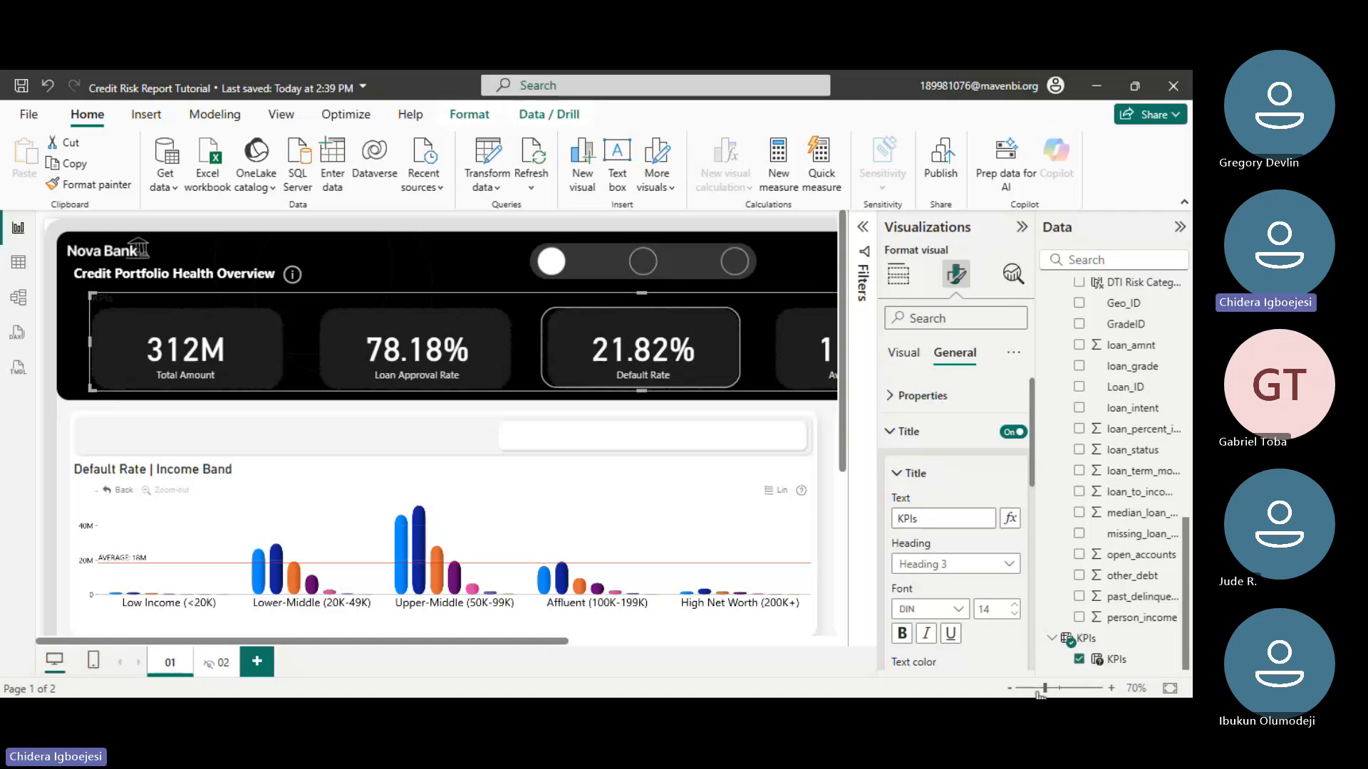
click(1009, 689)
click(1010, 688)
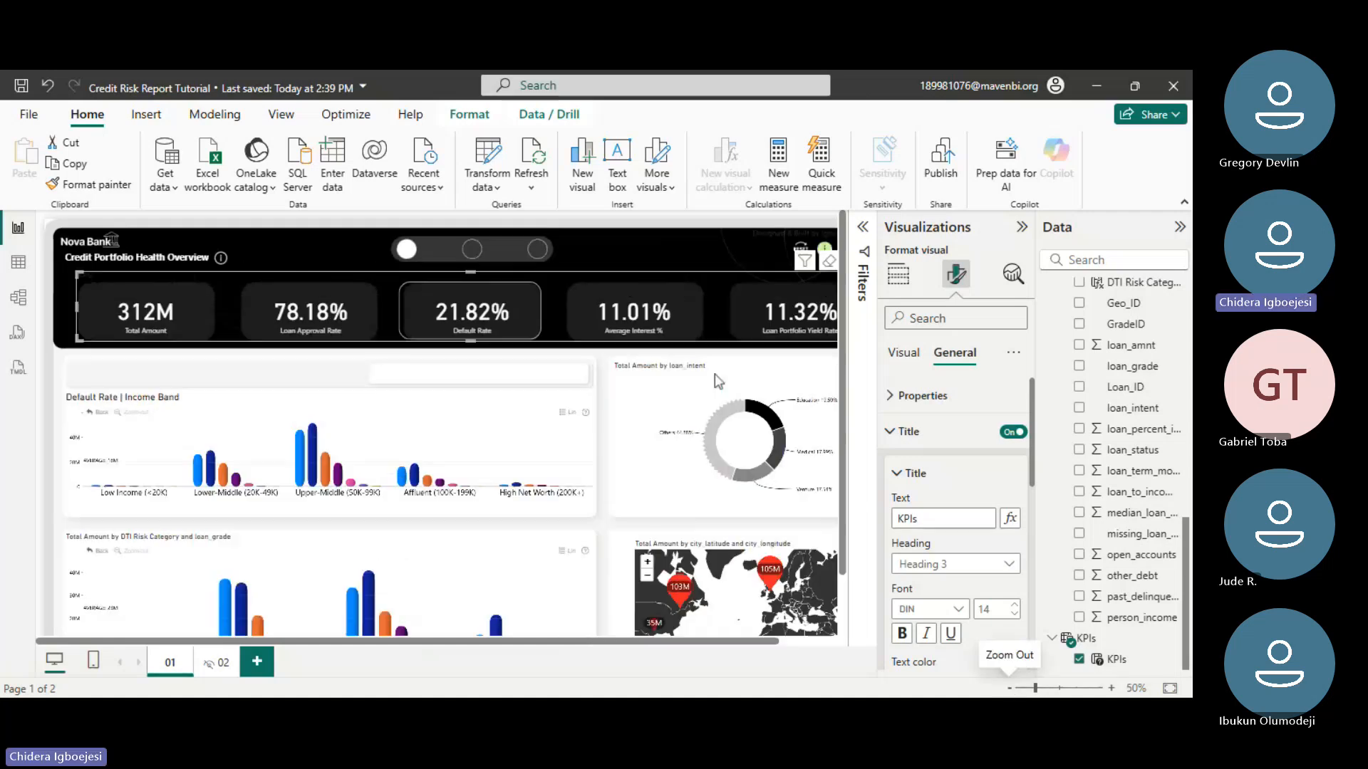
click(643, 317)
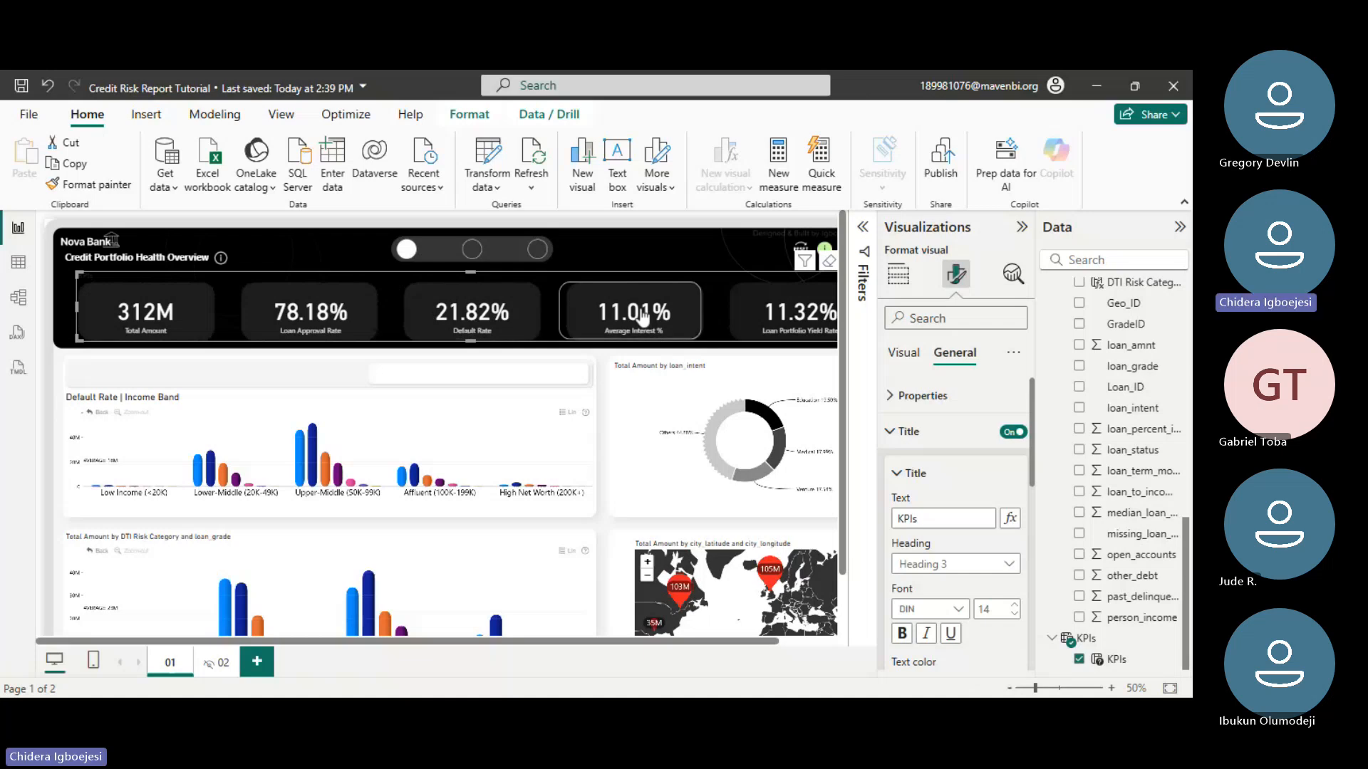
- Add a card visual and shrink it into the blank strip above the Income Band chart
click(603, 428)
click(1016, 390)
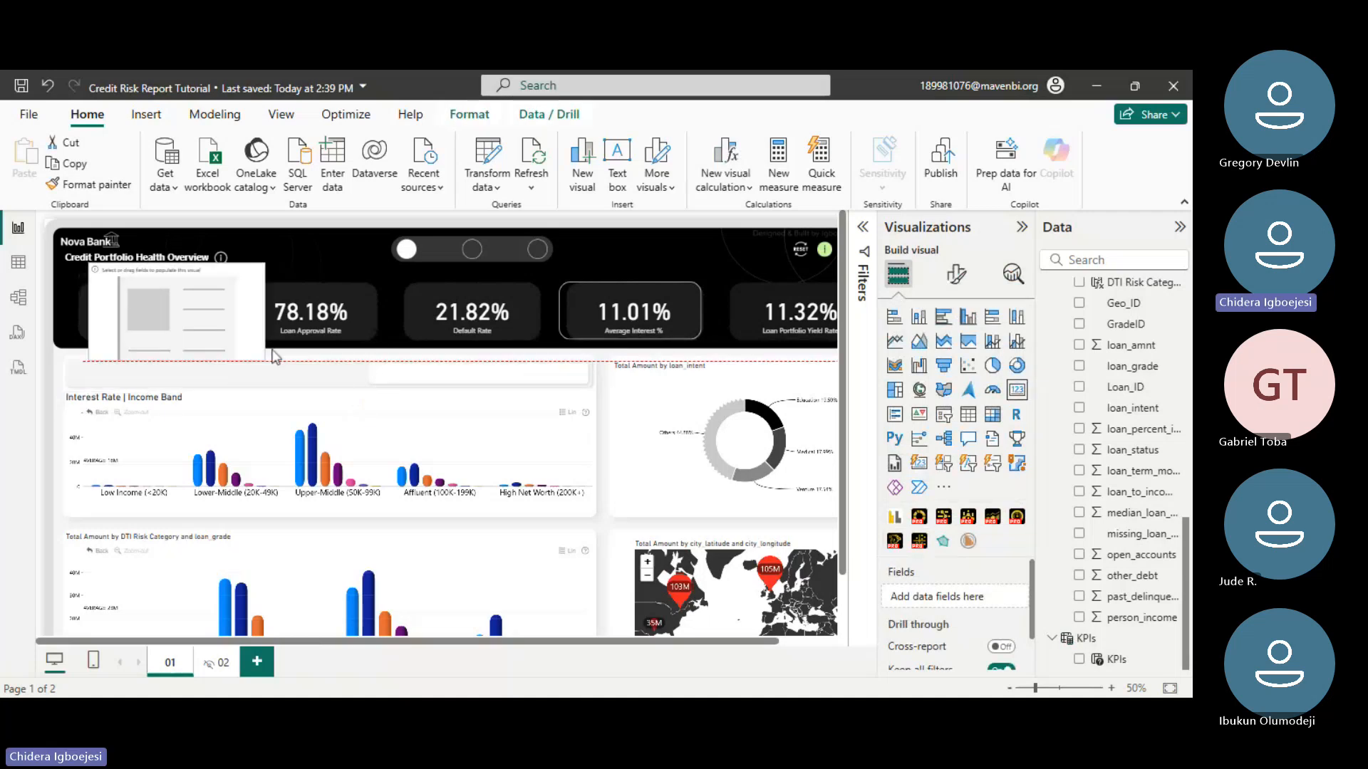
drag(217, 390, 322, 286)
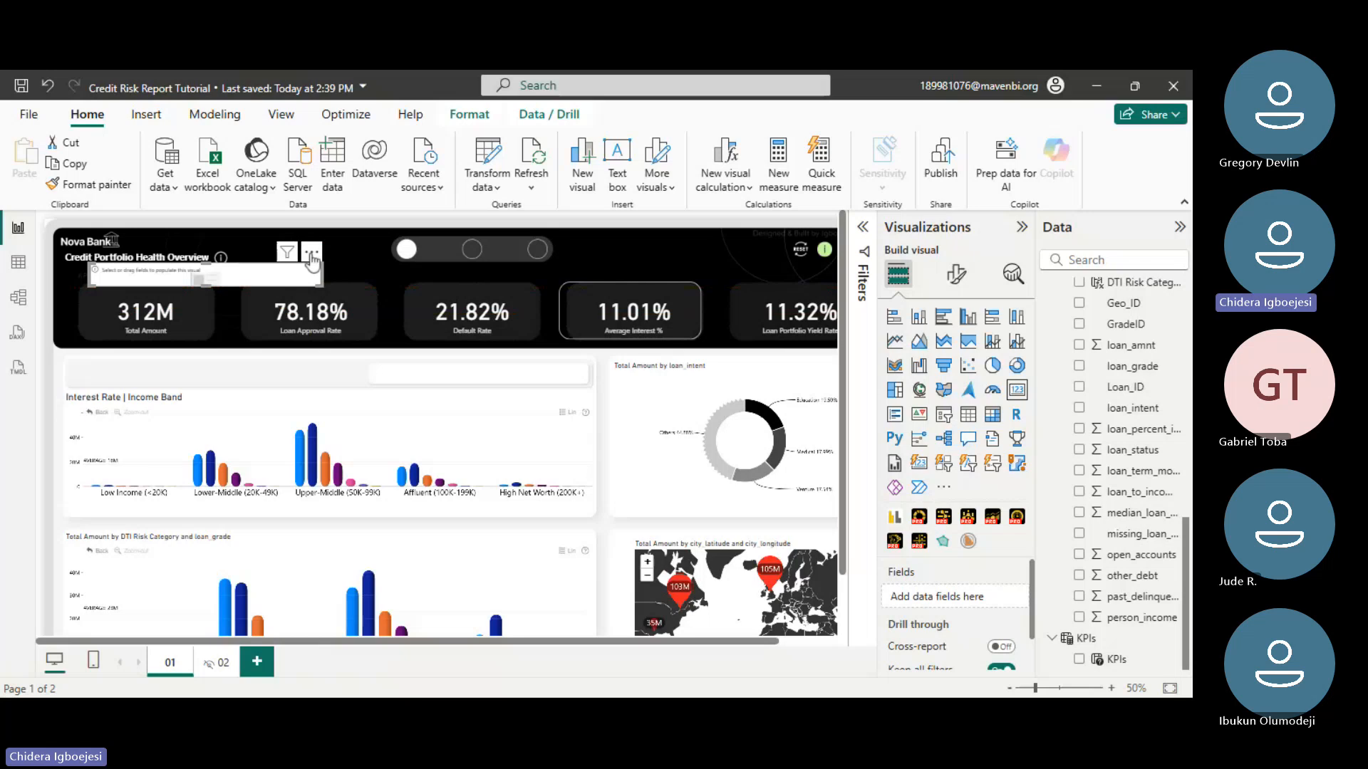
drag(317, 277, 289, 367)
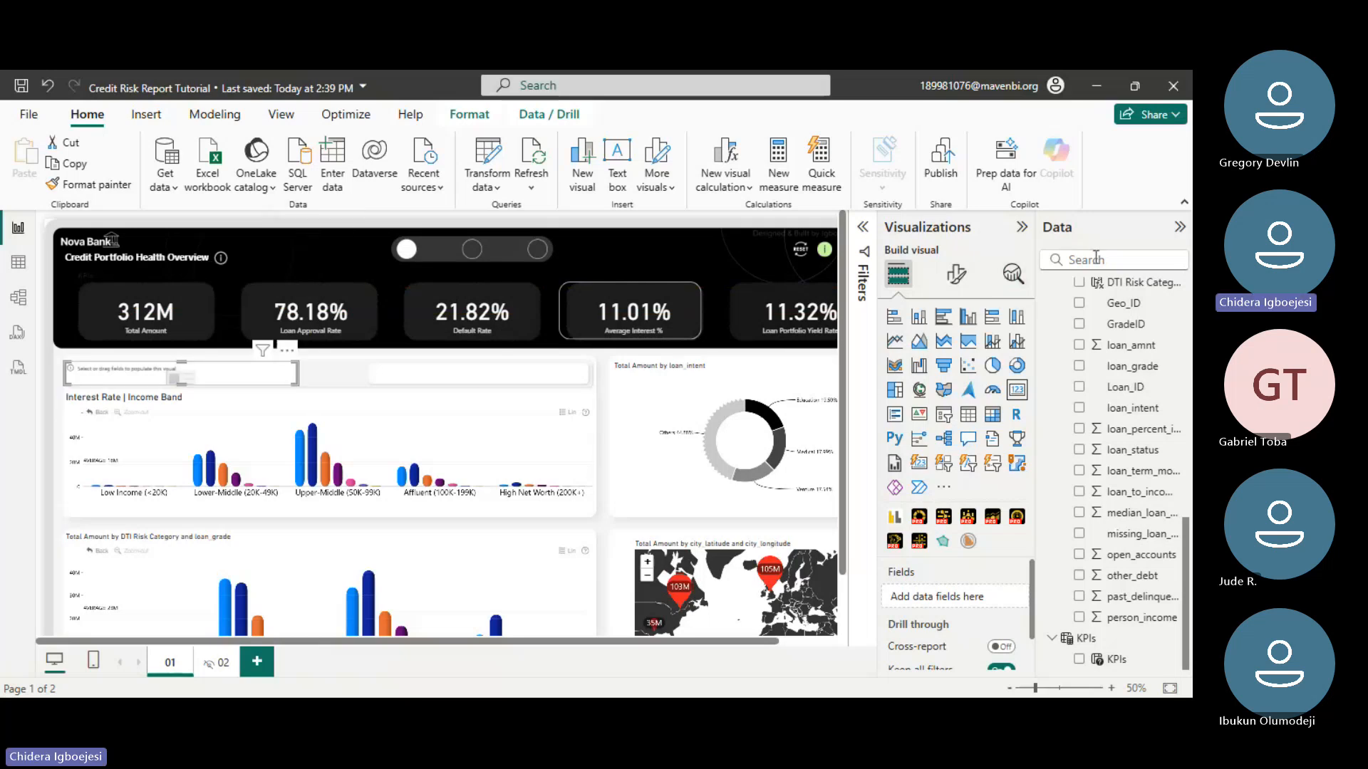
- Add the Income Band Title measure to the new card and enlarge the card to fit its text
click(1095, 257)
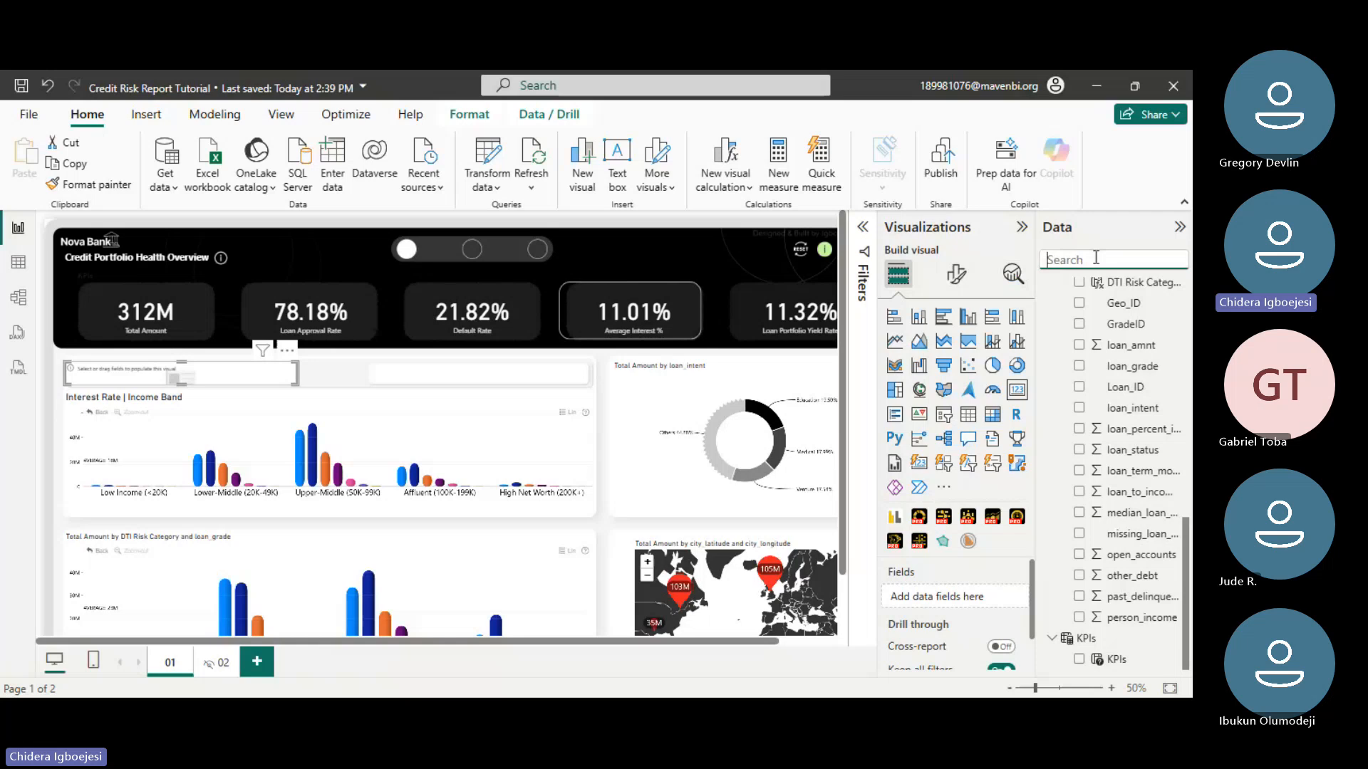
text(incom)
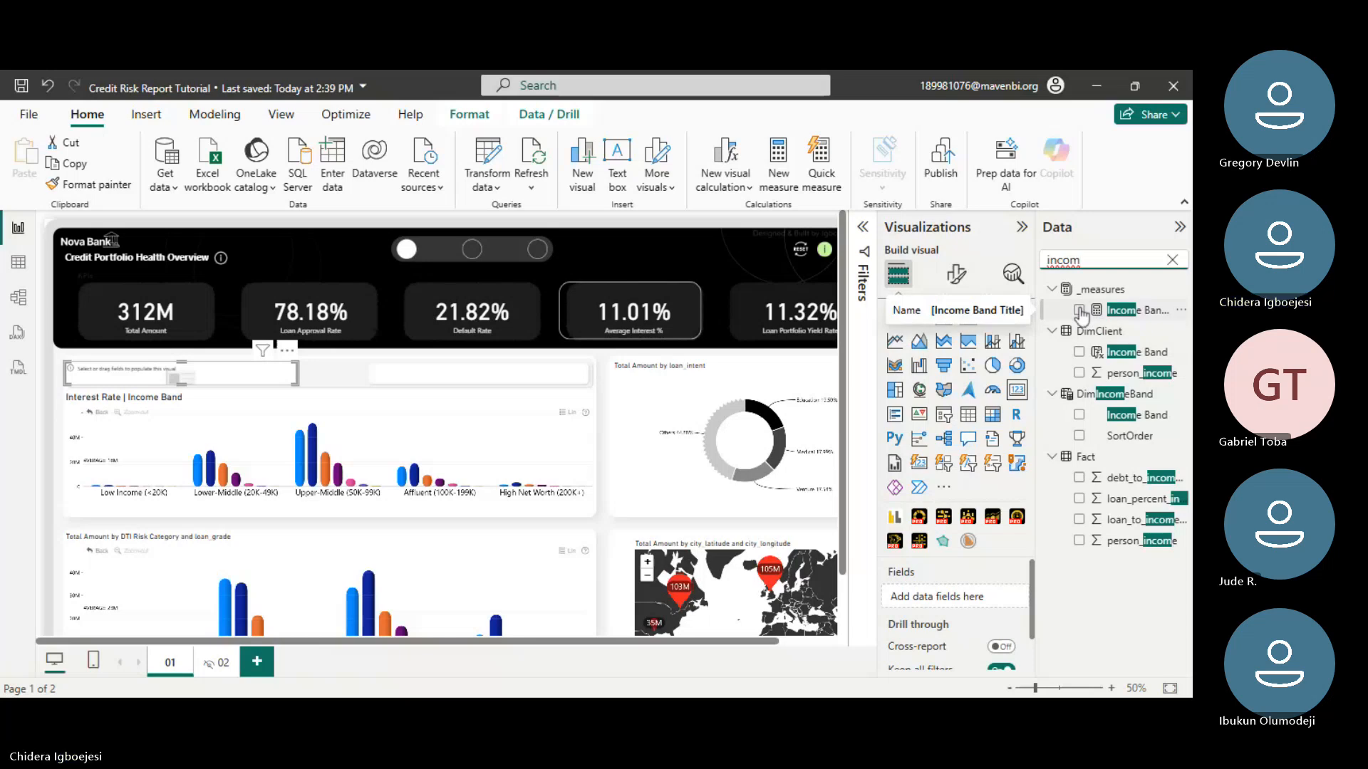
click(1079, 311)
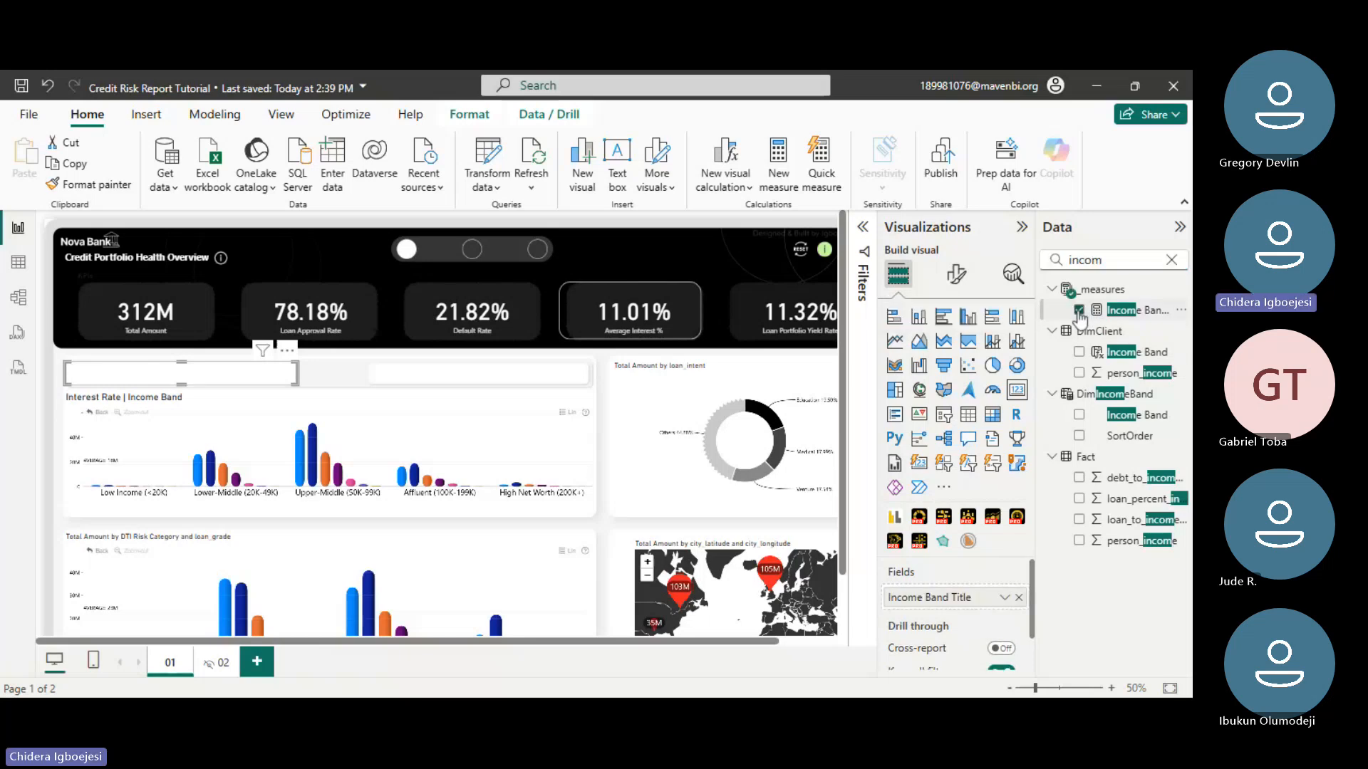
drag(299, 385, 505, 426)
- Turn off the card's category label and set its callout value font size to 20
click(955, 273)
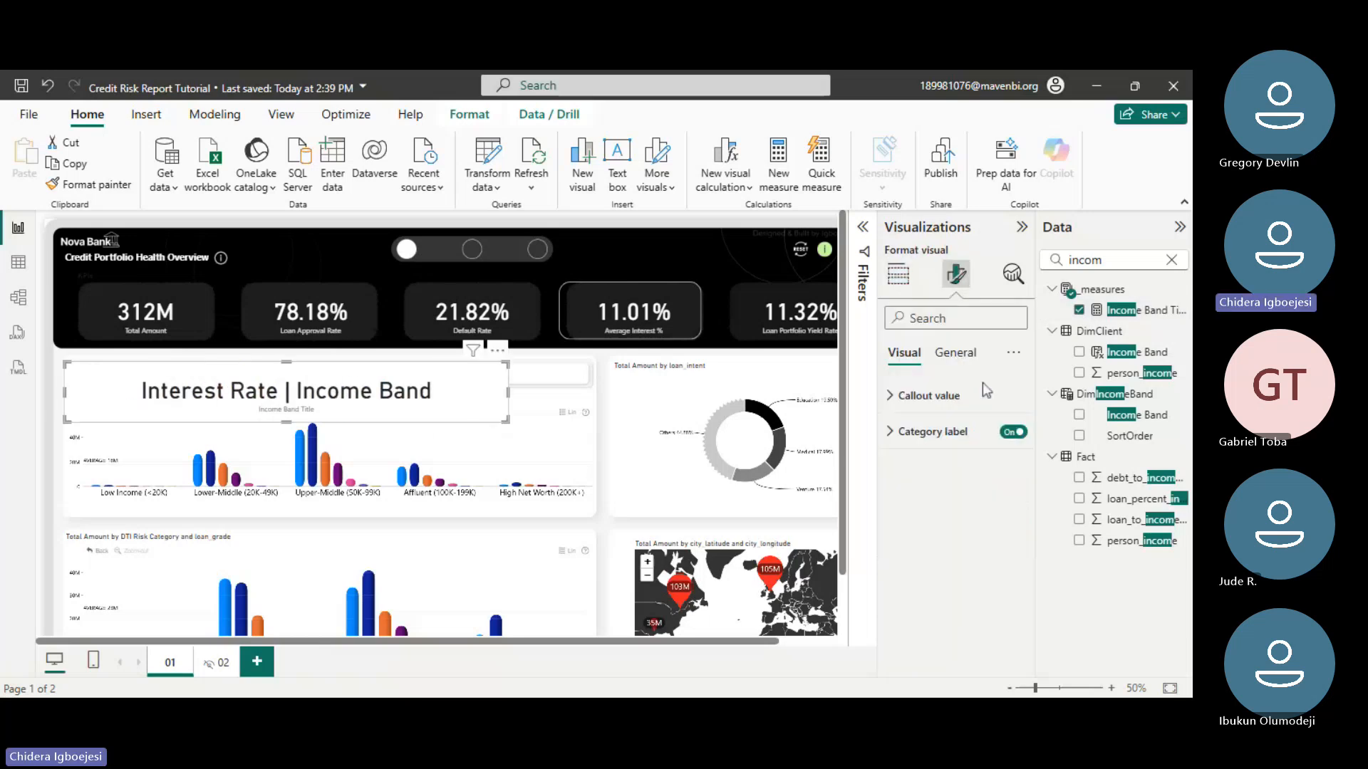
click(1013, 432)
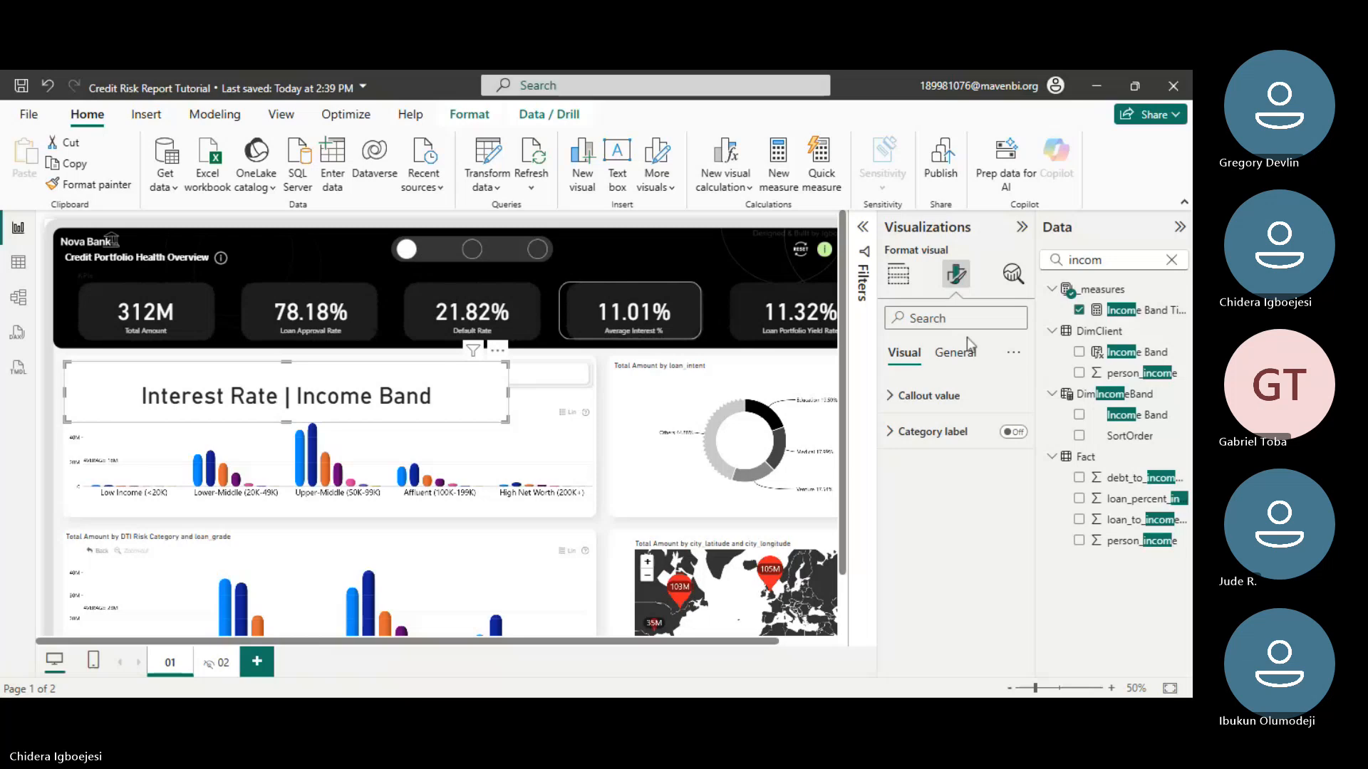
click(926, 396)
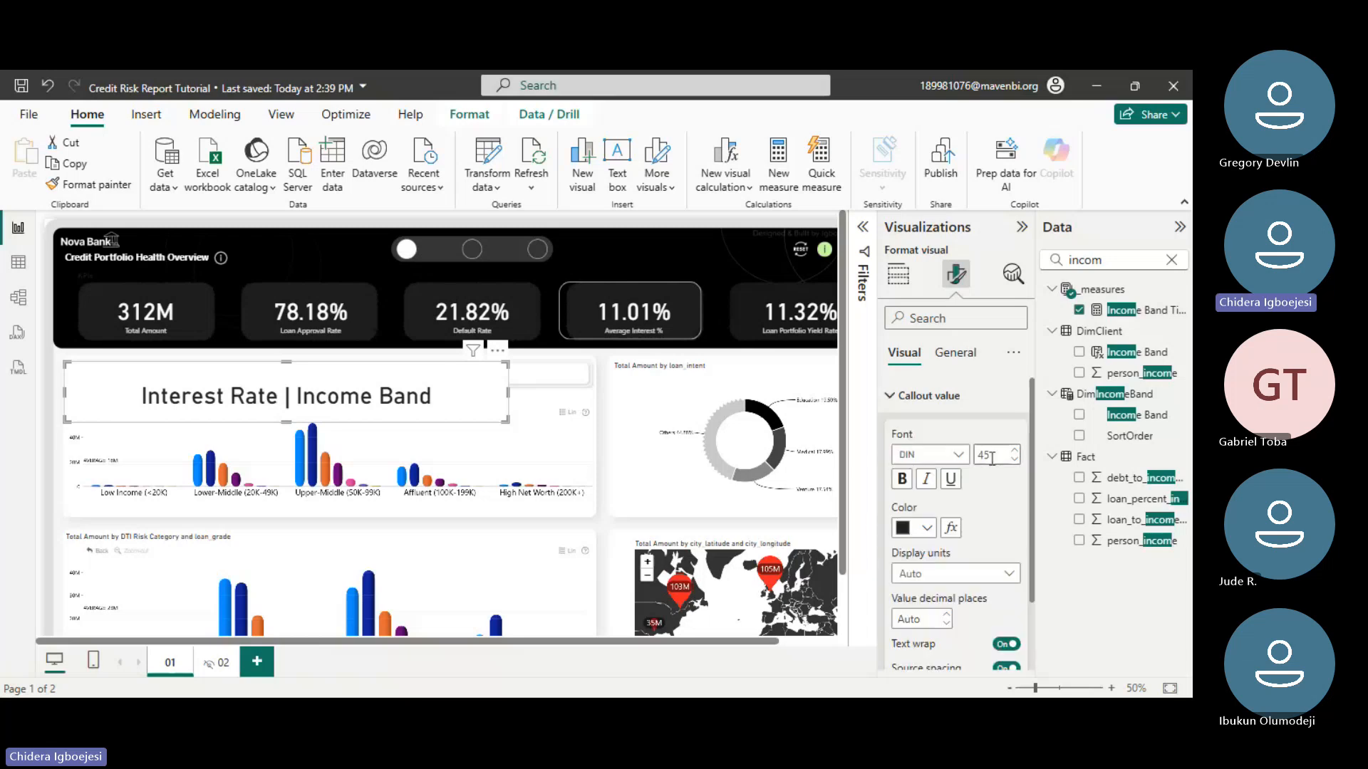
double_click(995, 456)
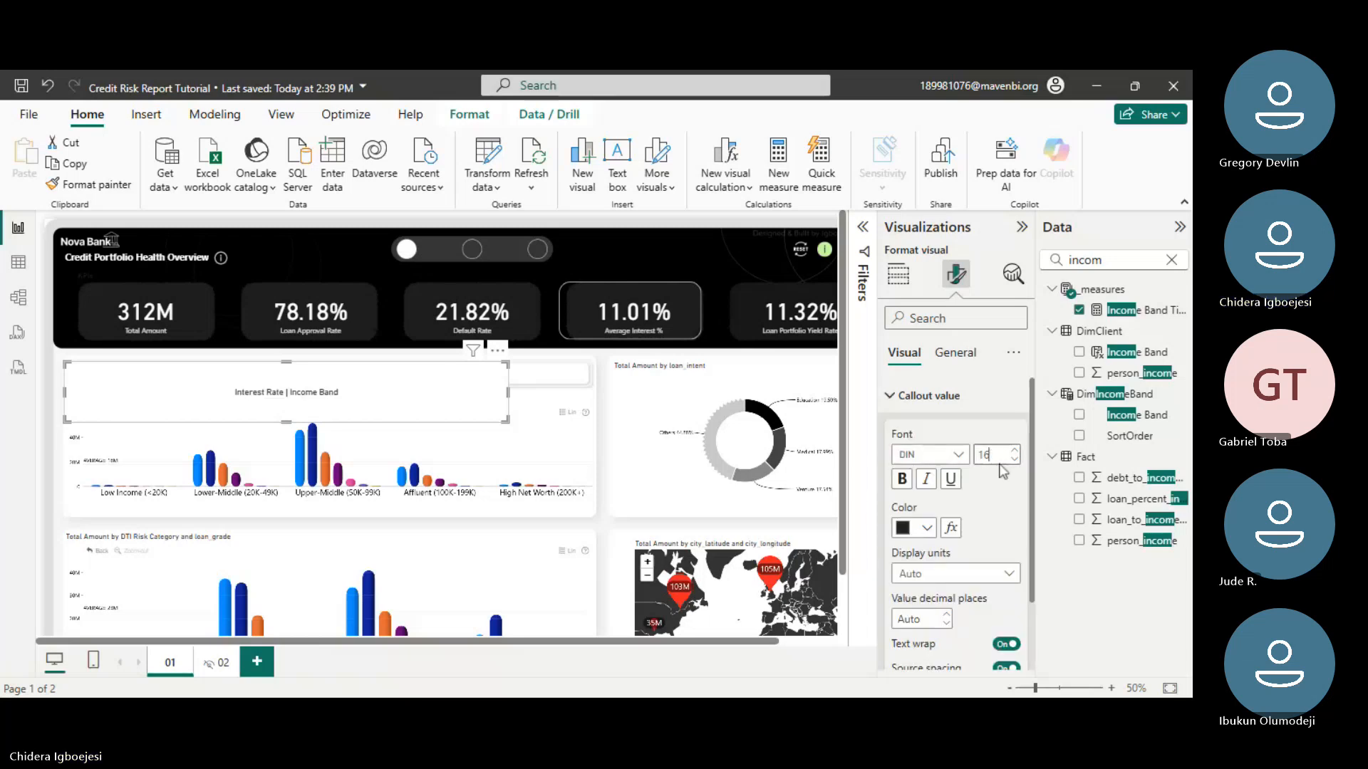
text(20)
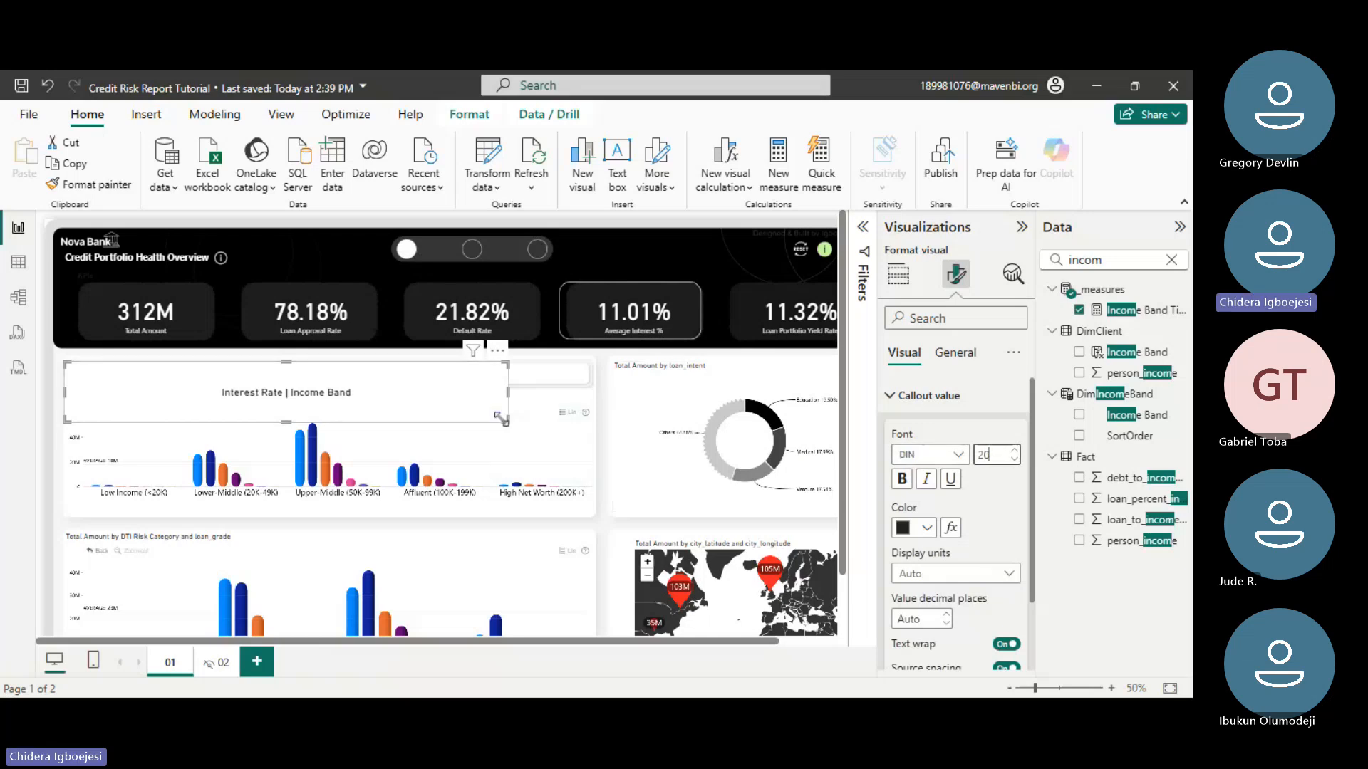
- Shrink the Income Band Title card to a narrow box around its text in the strip above the chart
drag(505, 421, 481, 385)
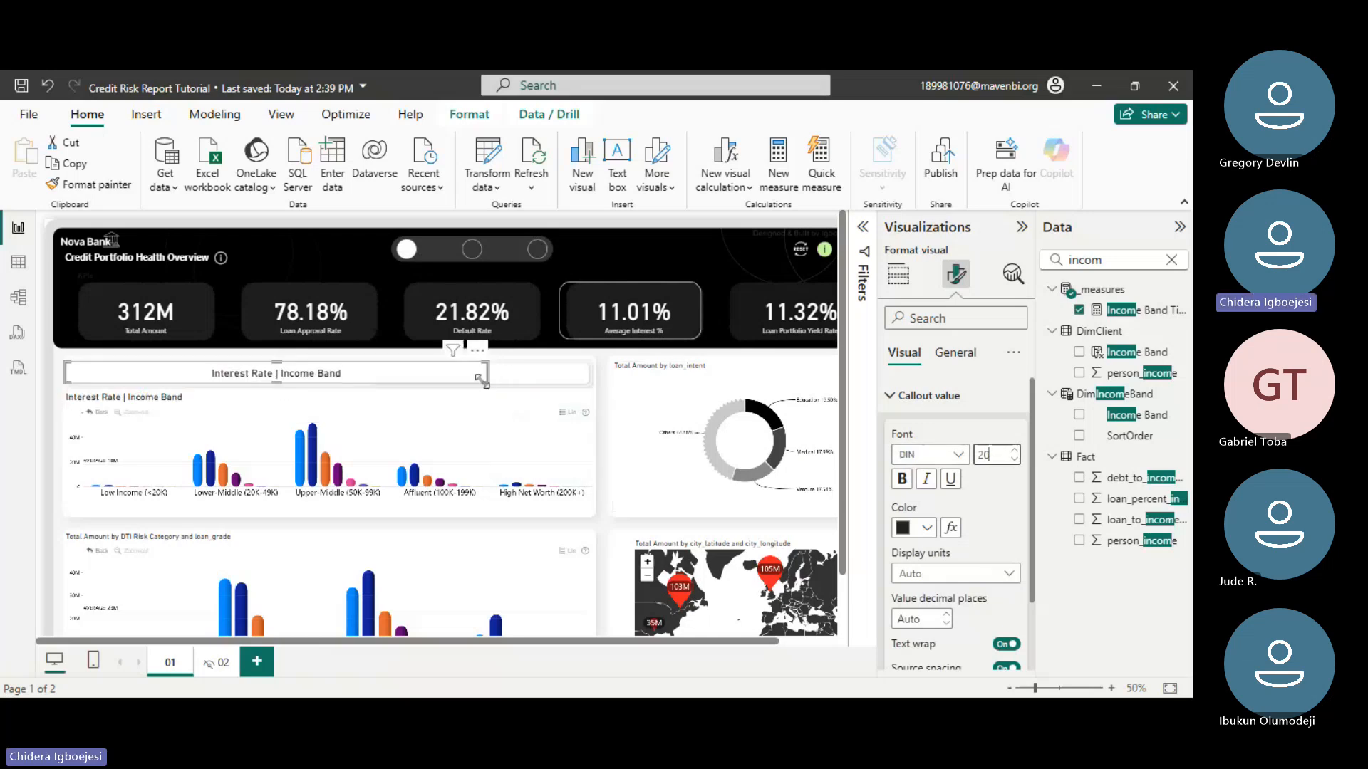
drag(470, 379, 255, 382)
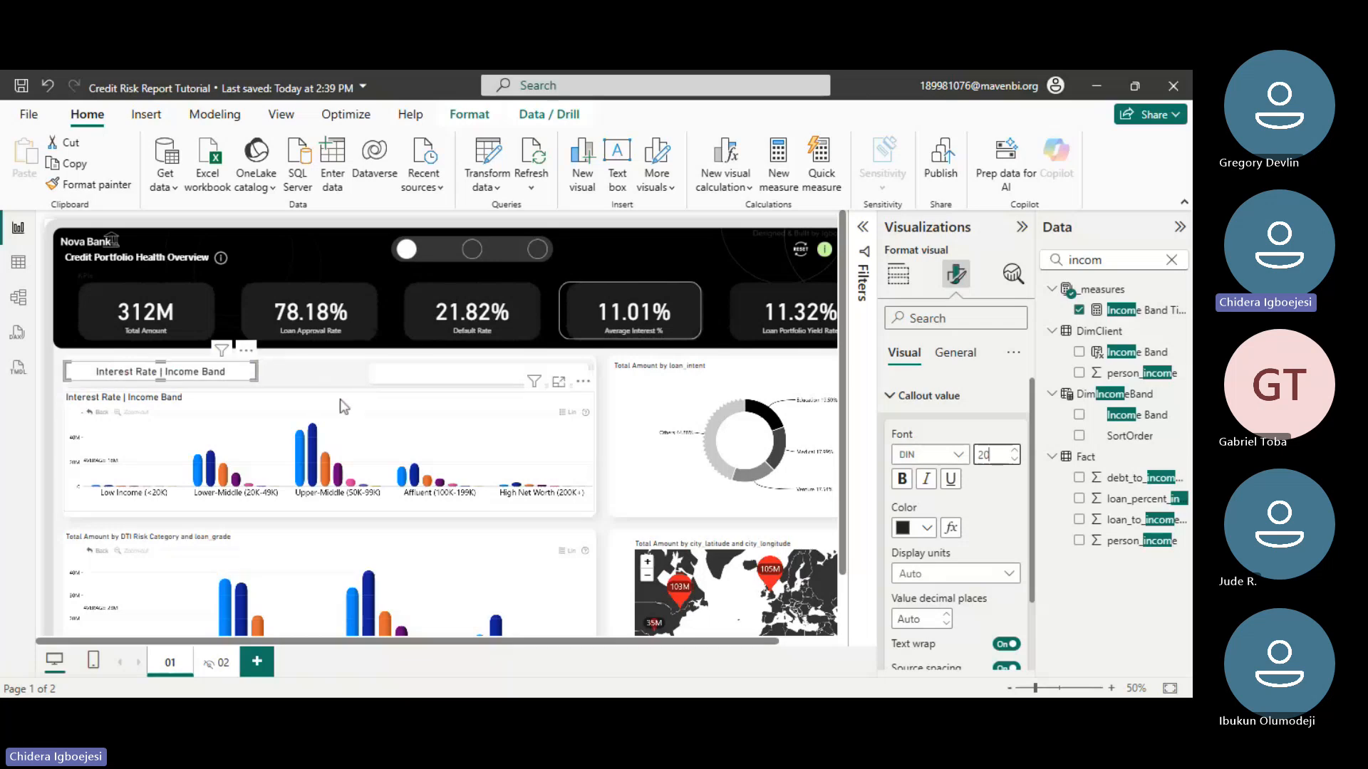
click(396, 399)
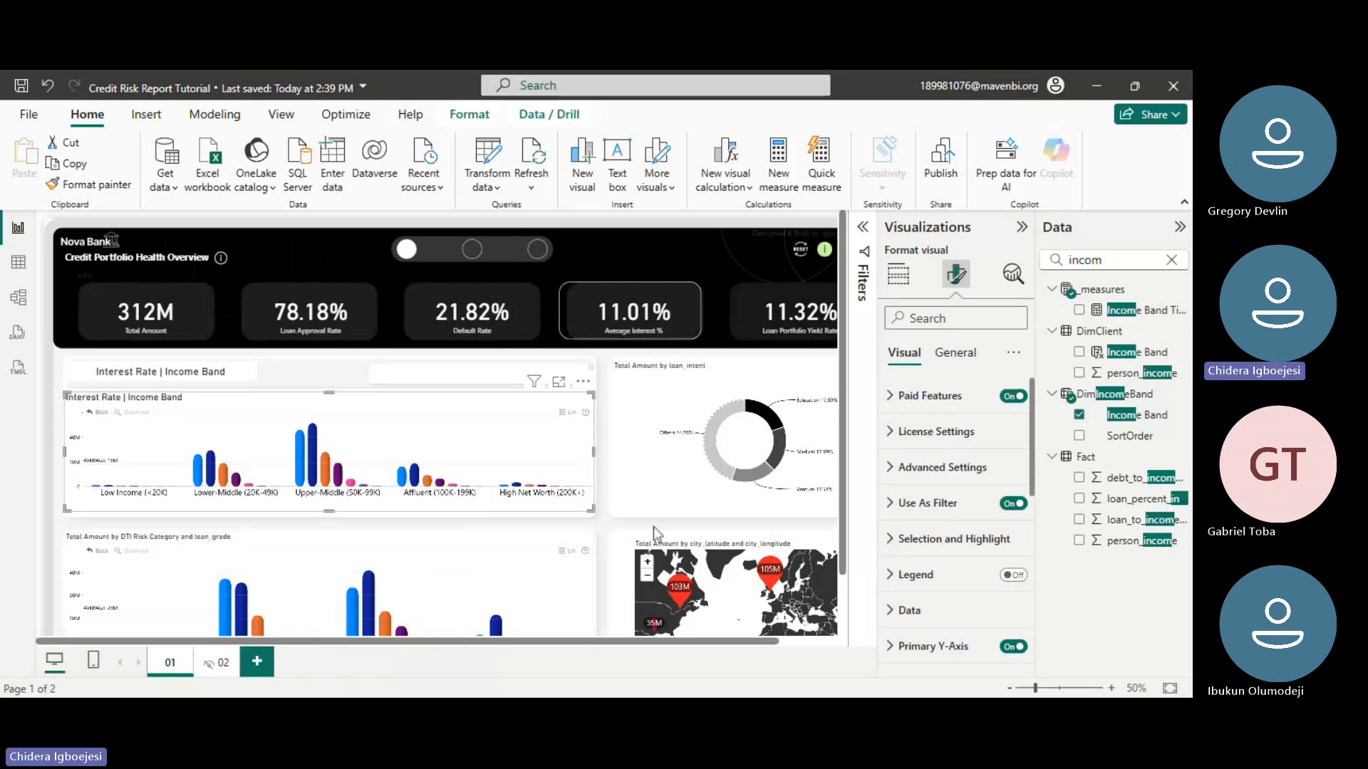
- Test the title card and chart title by selecting the Total Amount and Default Rate KPIs, and review the whole report page
click(160, 337)
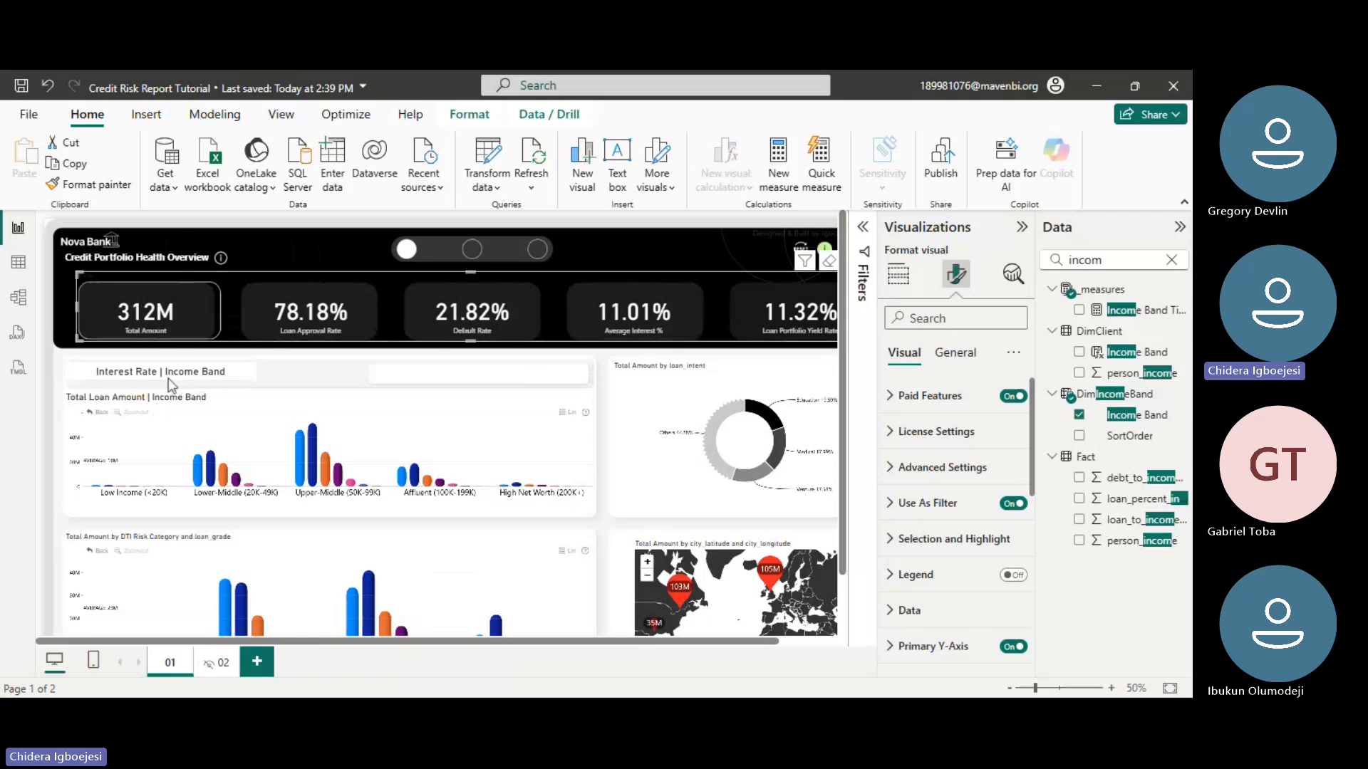
click(467, 317)
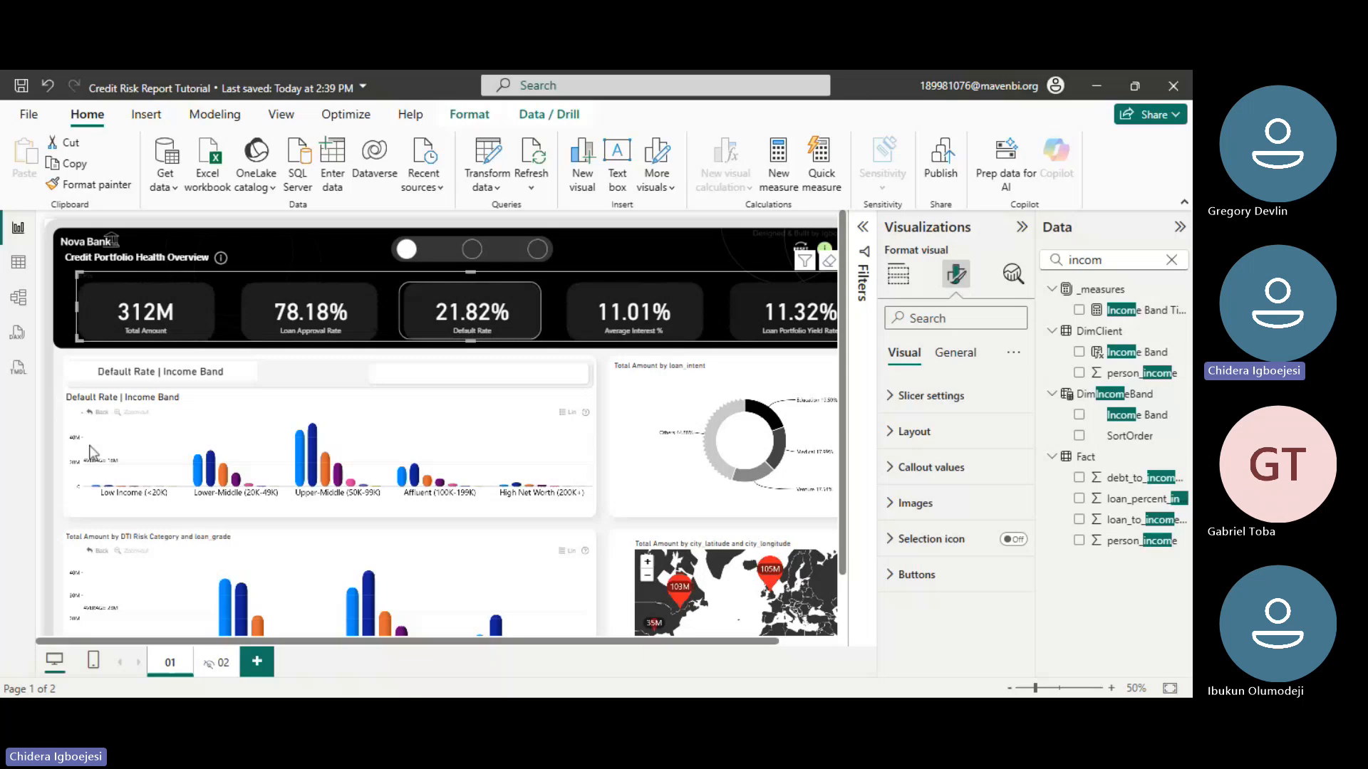
scroll(443, 367, down, 2)
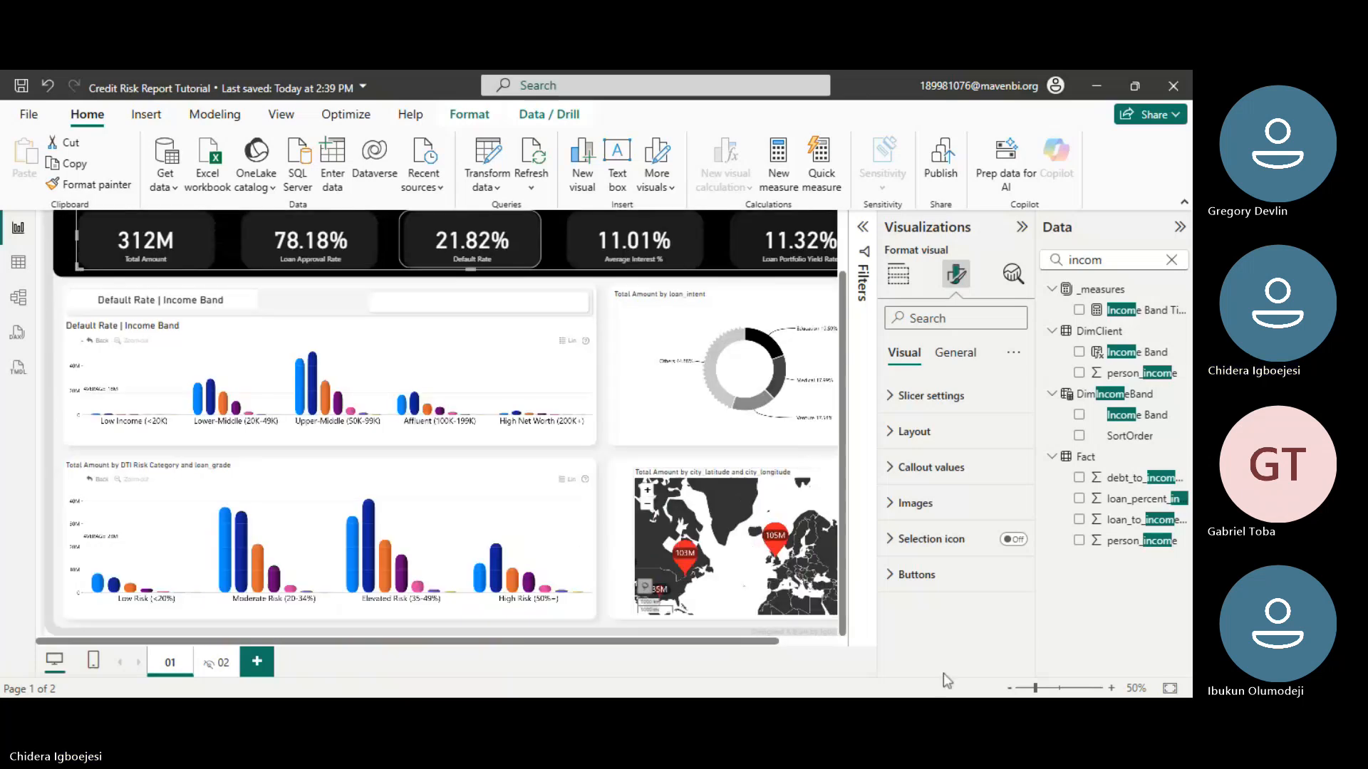
click(1009, 688)
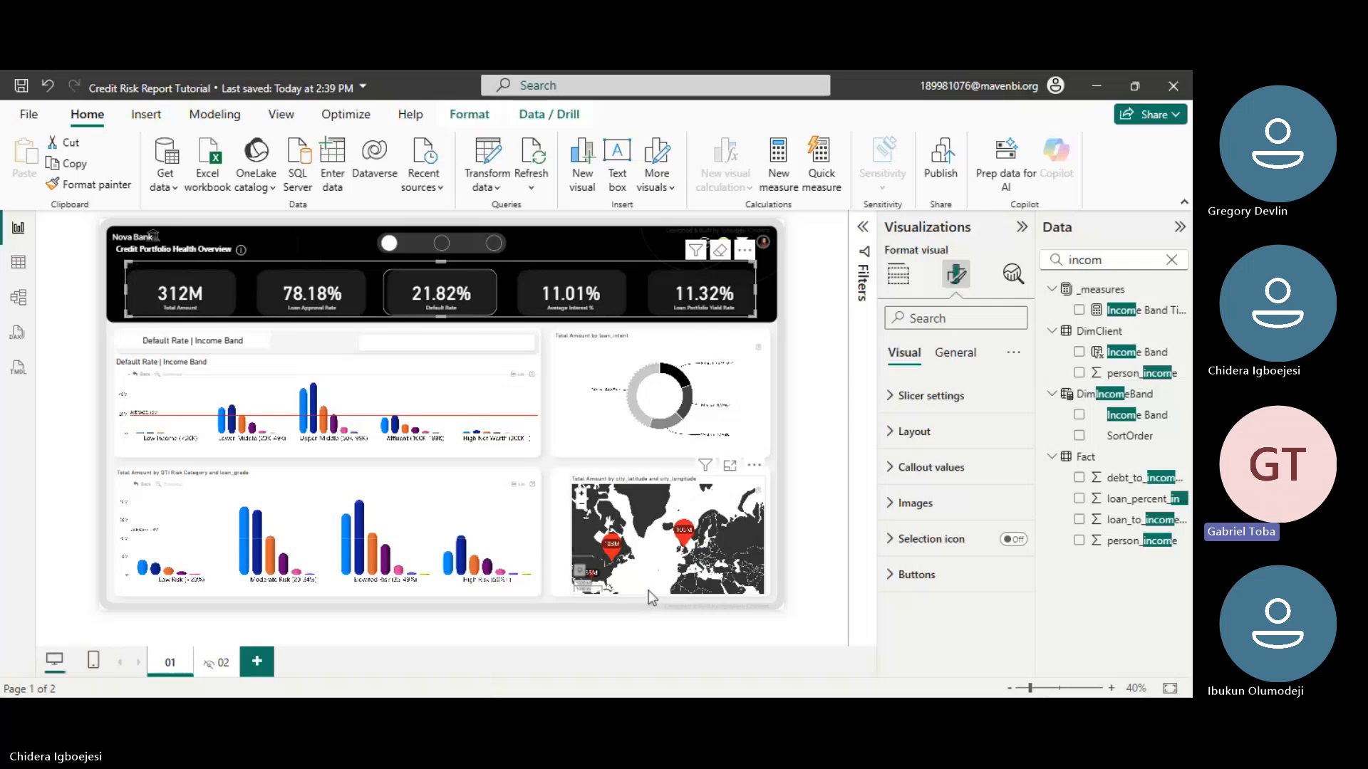
click(1111, 689)
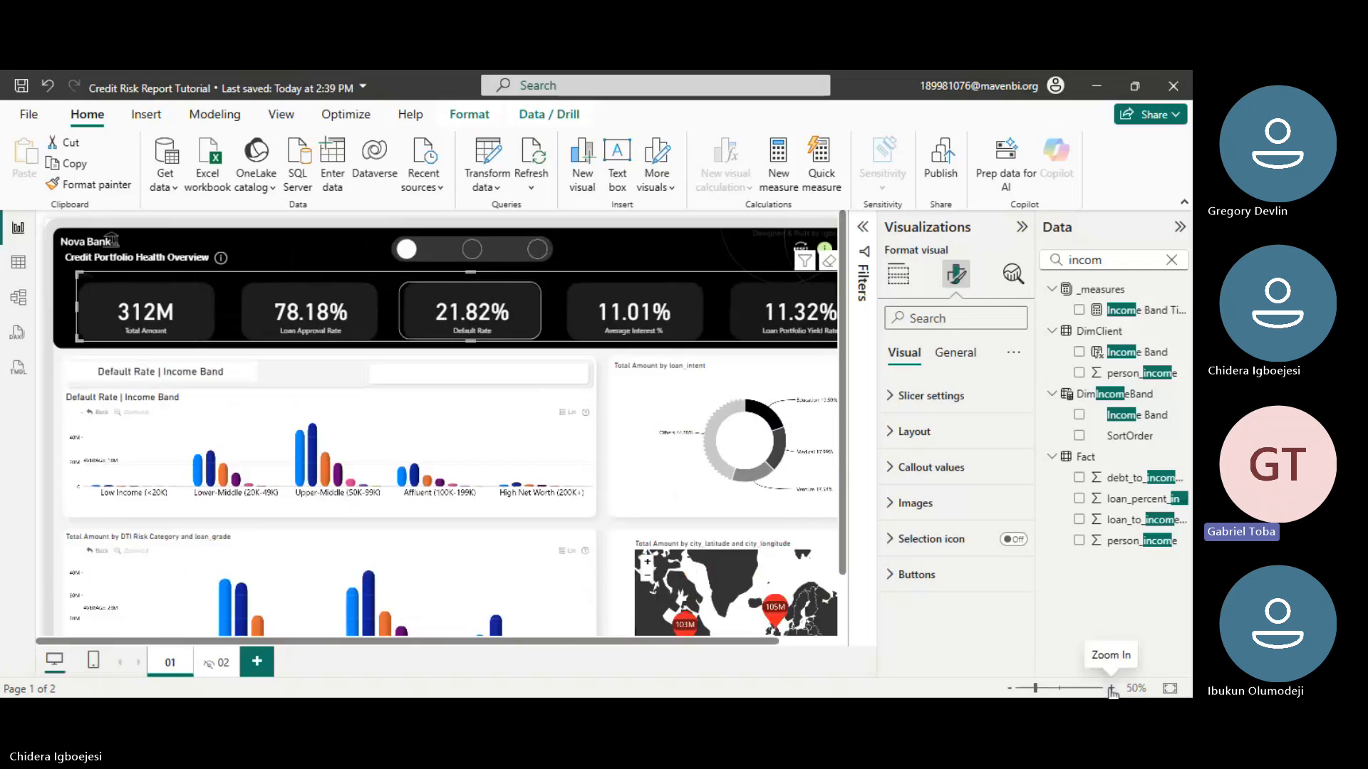